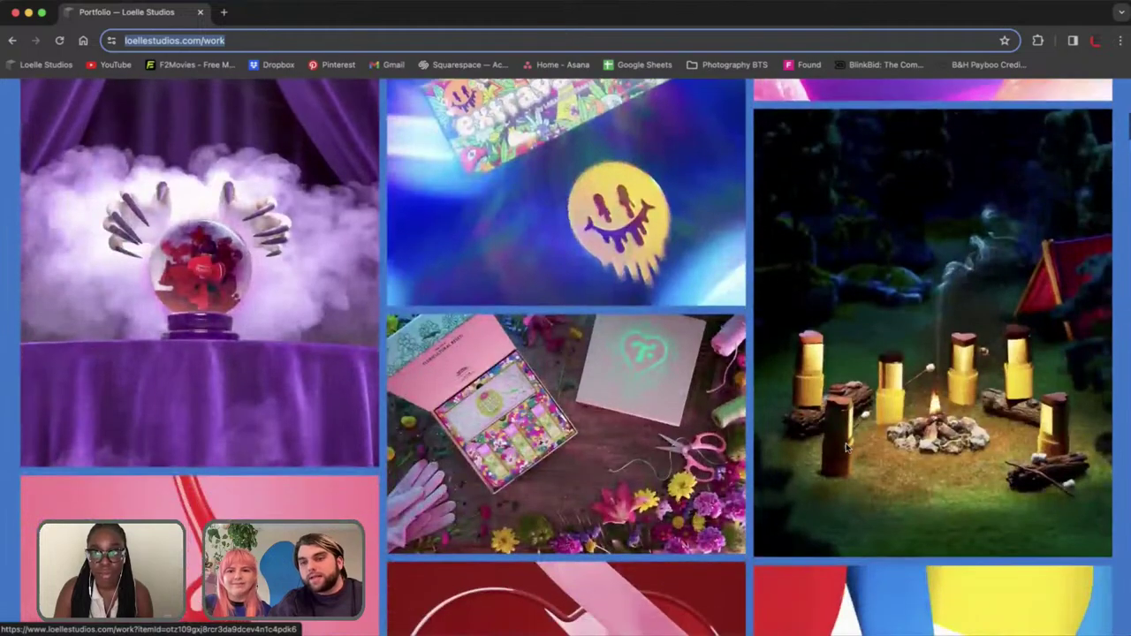
Browse the portfolio's image grid, looking over the crystal ball, lipstick campfire, shoe, drinks and makeup photographs
scroll(845, 449, down, 5)
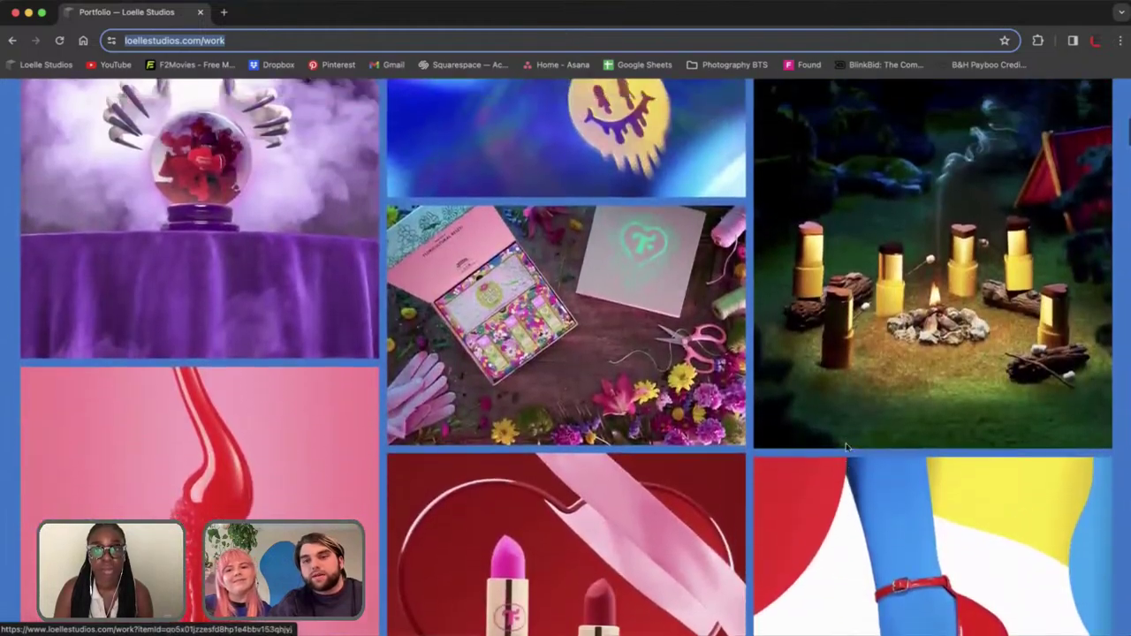
scroll(846, 449, down, 4)
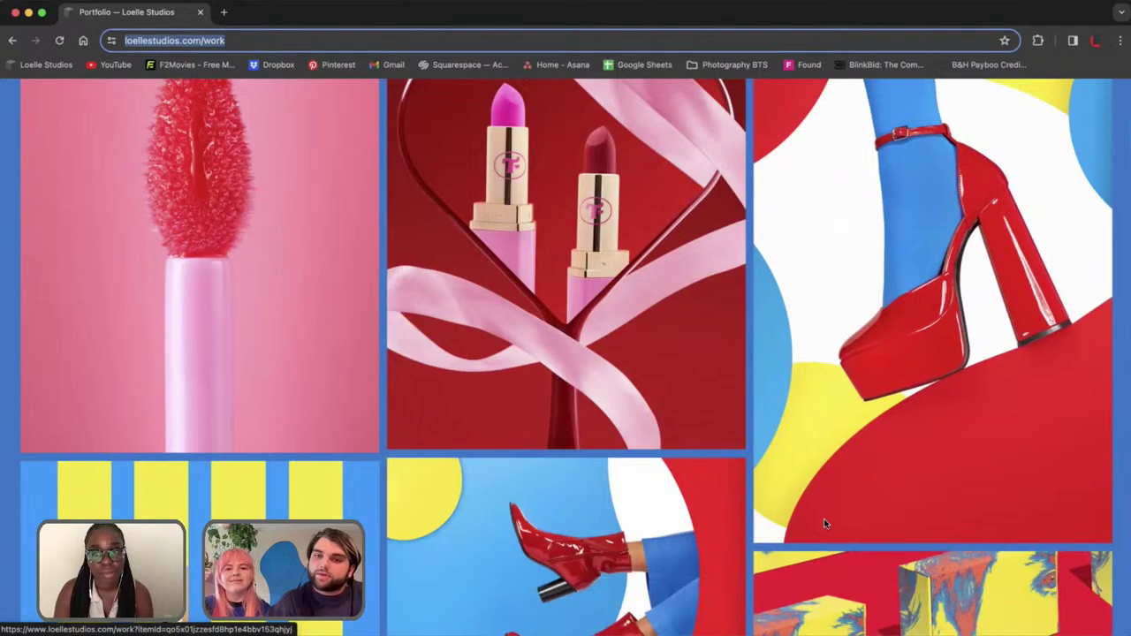
scroll(605, 418, down, 1)
scroll(606, 418, up, 7)
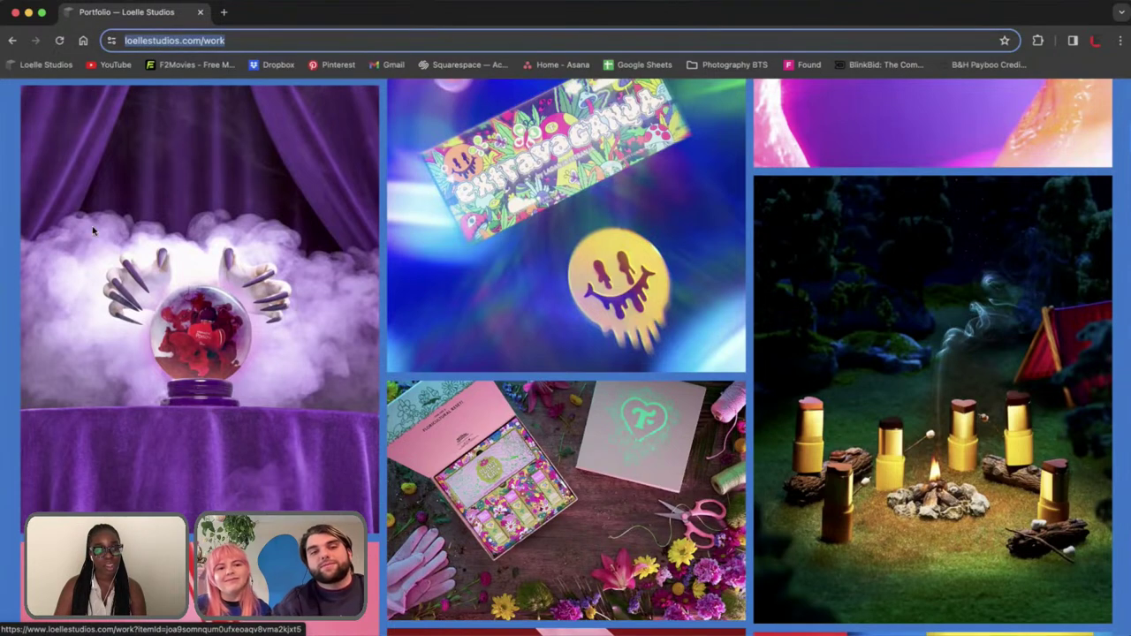
scroll(190, 321, up, 1)
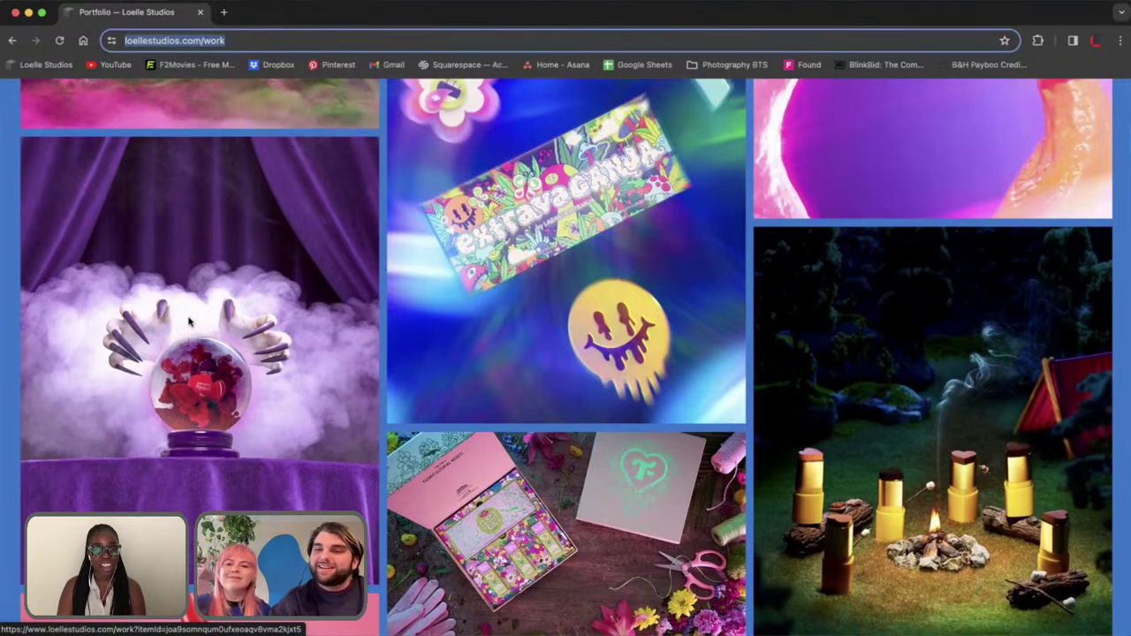
scroll(188, 317, down, 2)
scroll(188, 316, up, 1)
scroll(188, 316, up, 1)
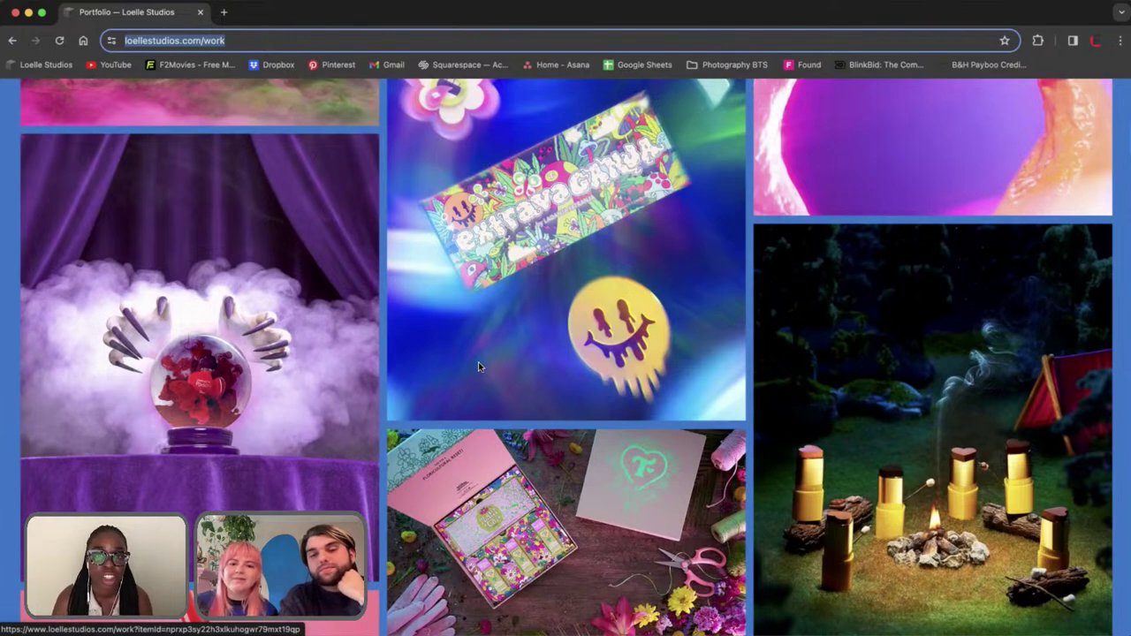
scroll(478, 363, down, 15)
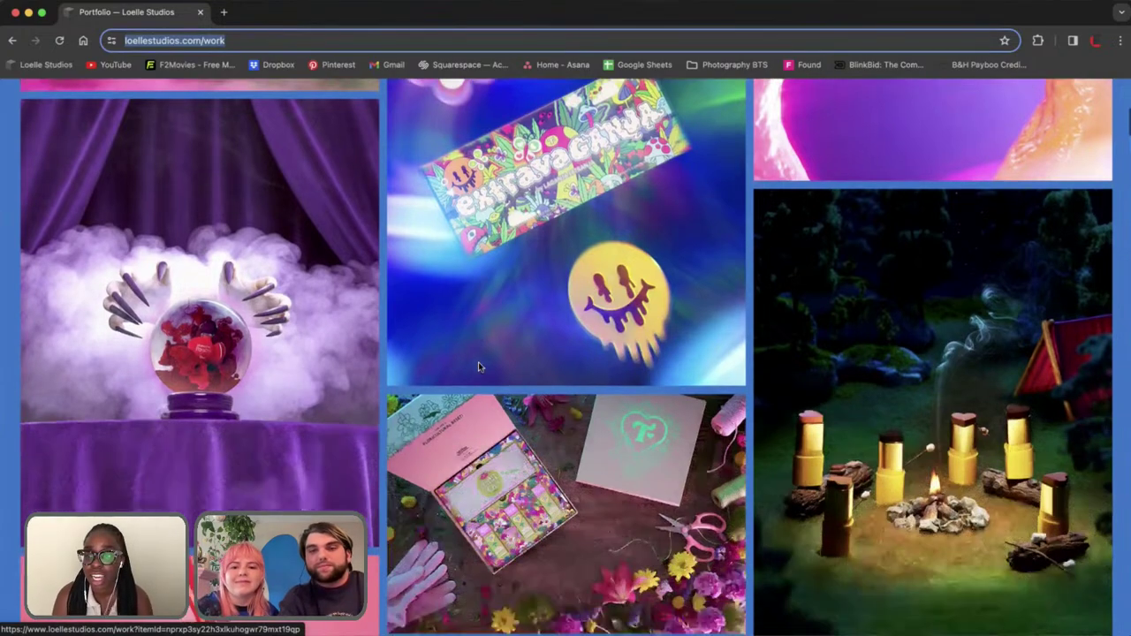
scroll(479, 364, down, 15)
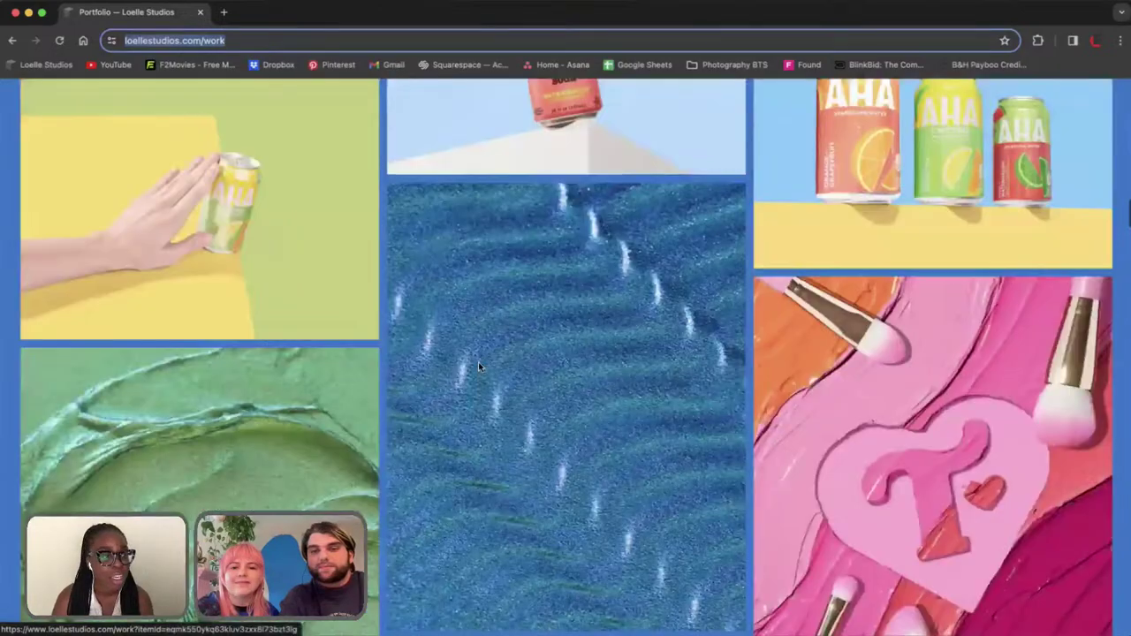
scroll(479, 367, down, 6)
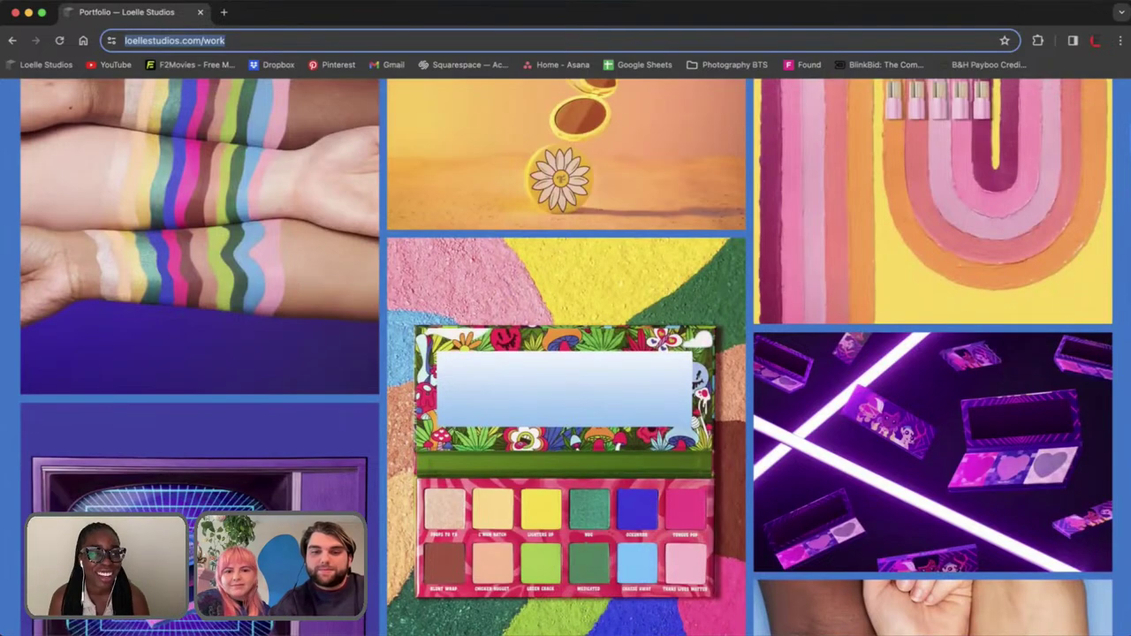
Switch to Photoshop and hide the retouching layers from "smoke and ball copy" down to "curtains with no smoke copy", keeping the original photos group shown
key(super+Tab)
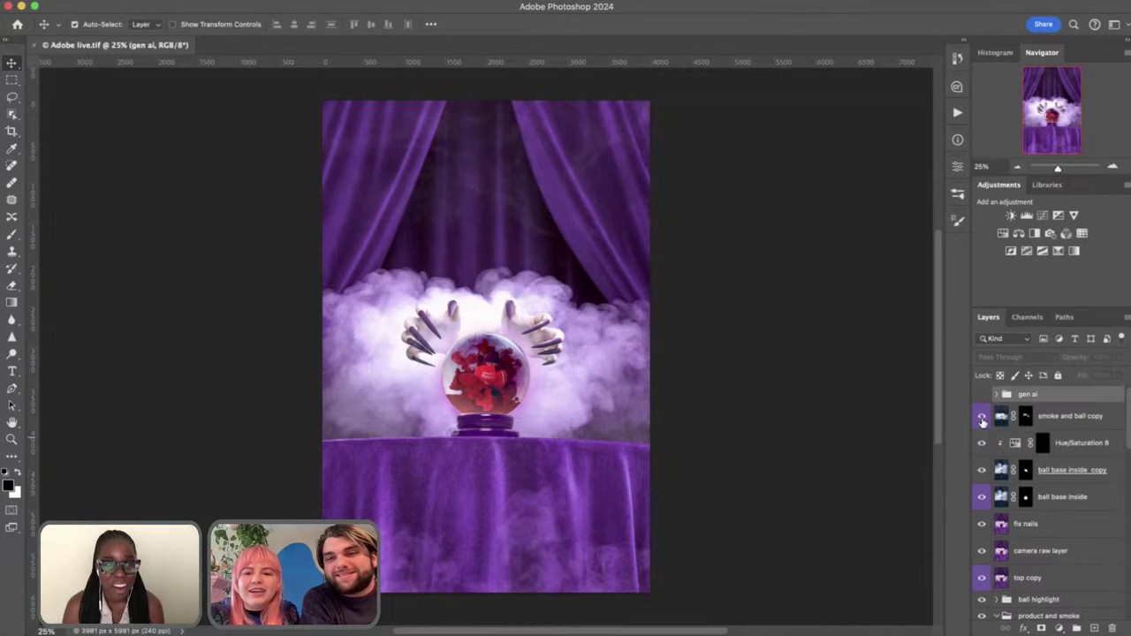
drag(983, 422, 979, 606)
scroll(981, 566, down, 10)
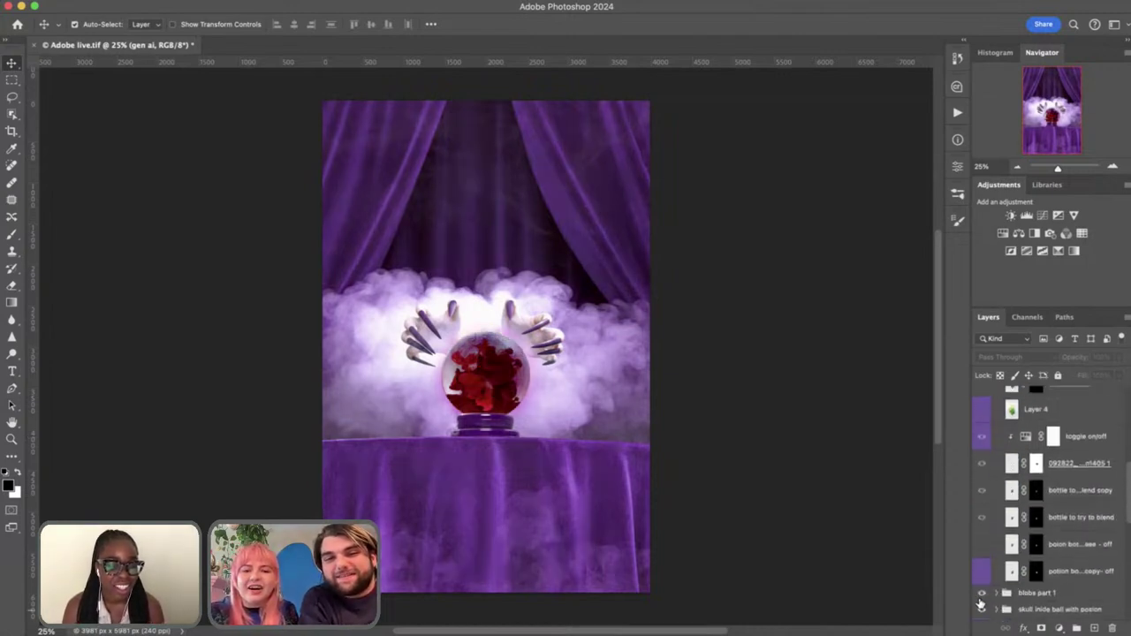
drag(984, 486, 981, 581)
scroll(983, 522, down, 3)
scroll(981, 582, down, 7)
drag(982, 443, 981, 586)
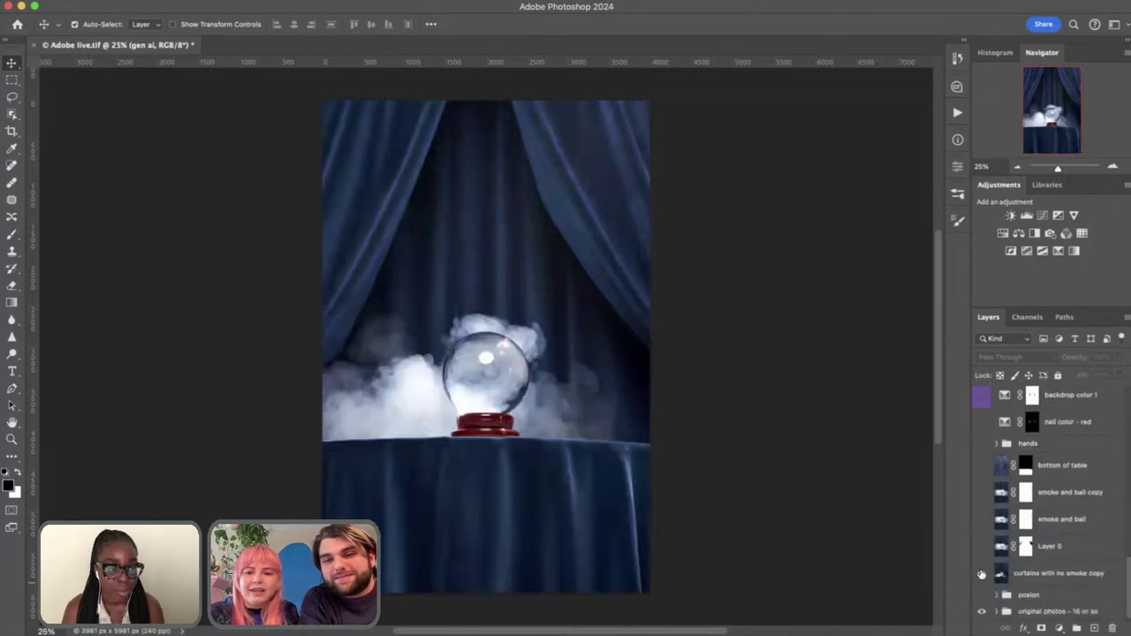
click(981, 574)
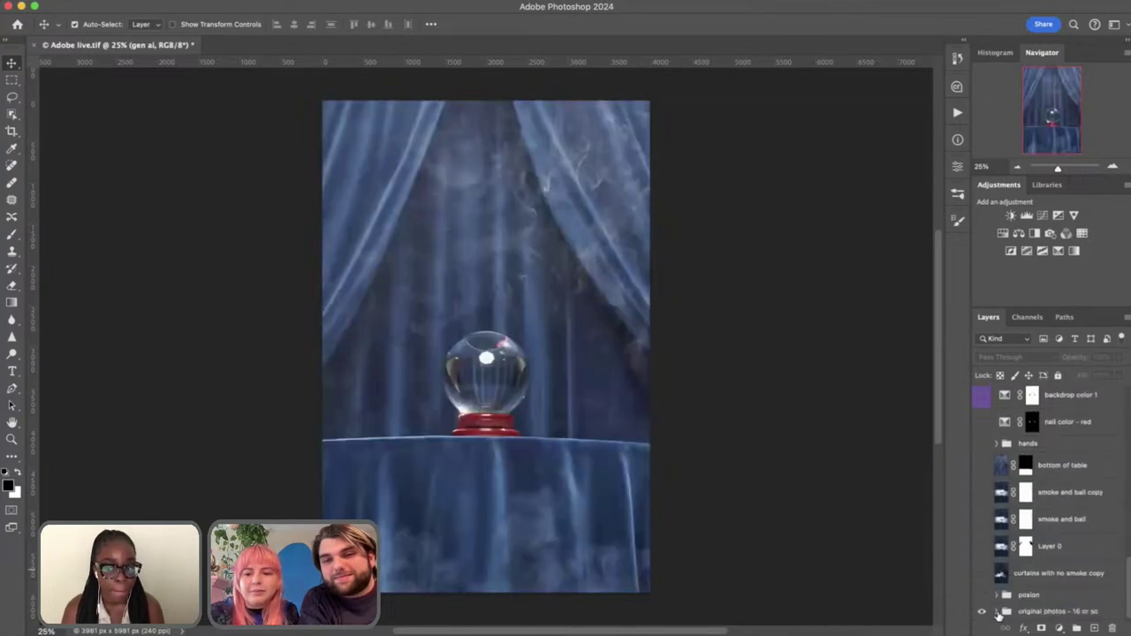
Expand the original photos group, hide "bottom of table copy", and briefly preview the ink photo layer "inside red bll copy 2"
click(997, 612)
scroll(1010, 569, down, 7)
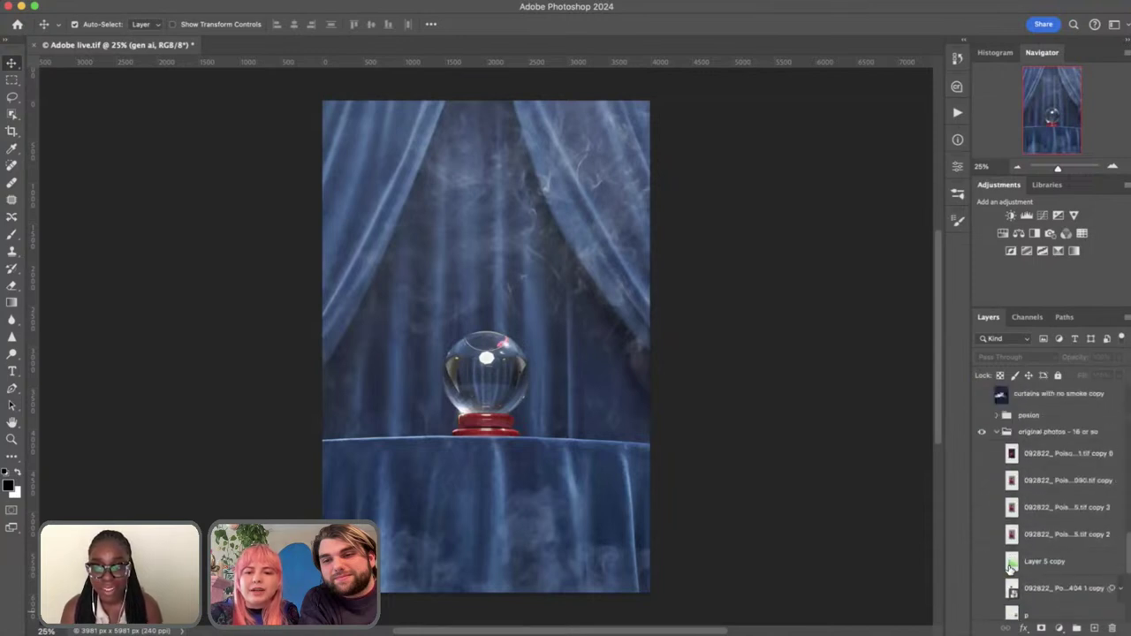
scroll(990, 521, down, 5)
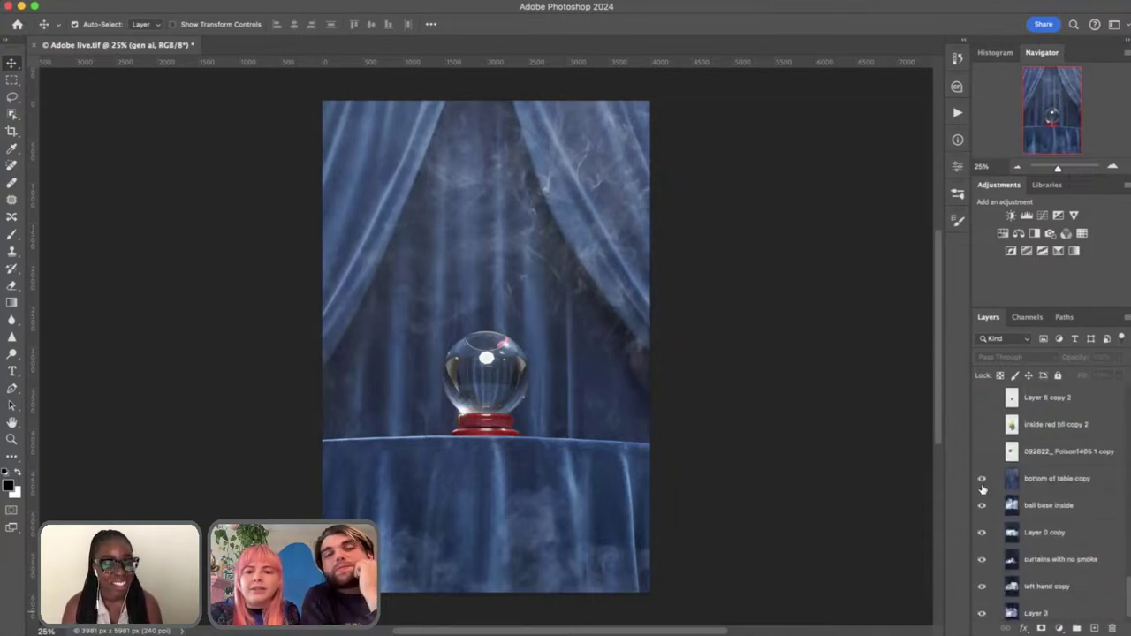
click(983, 480)
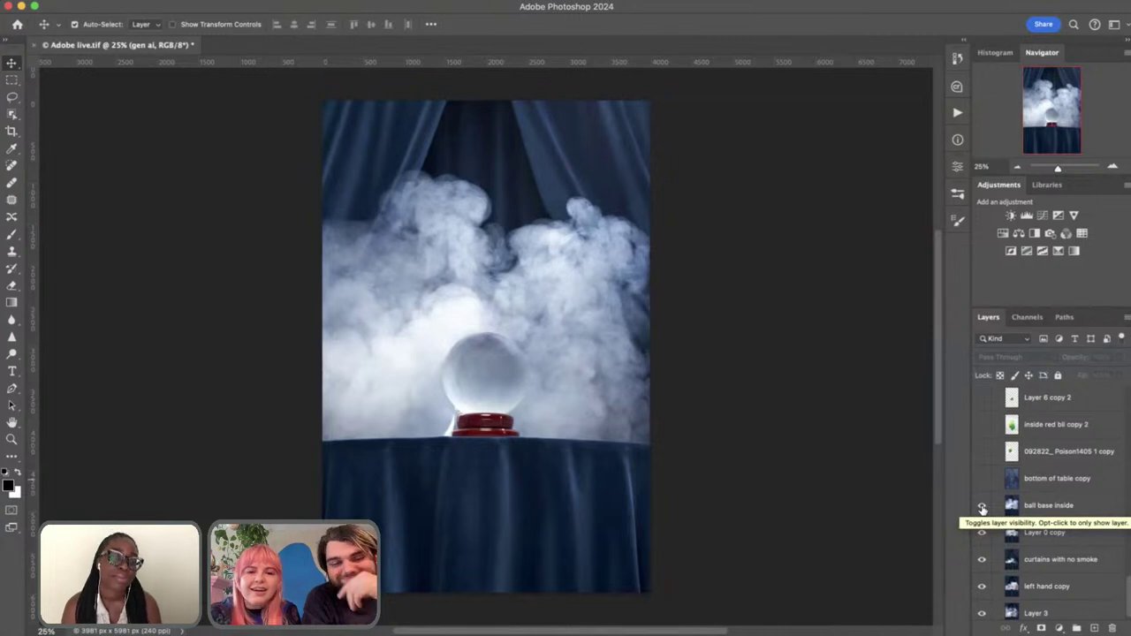
click(981, 425)
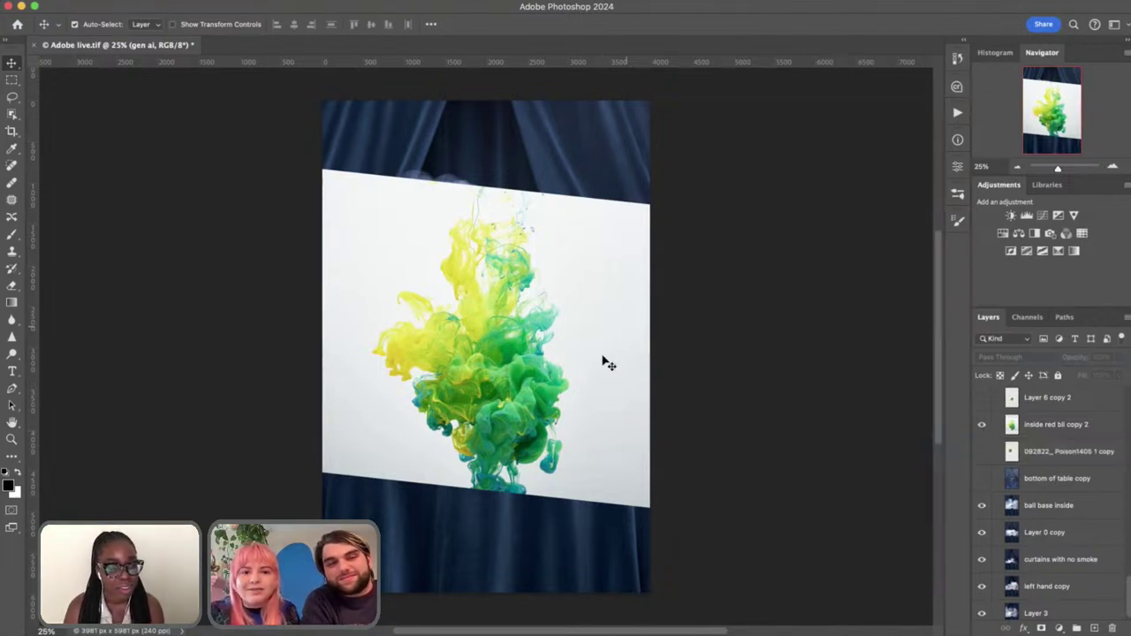
click(983, 426)
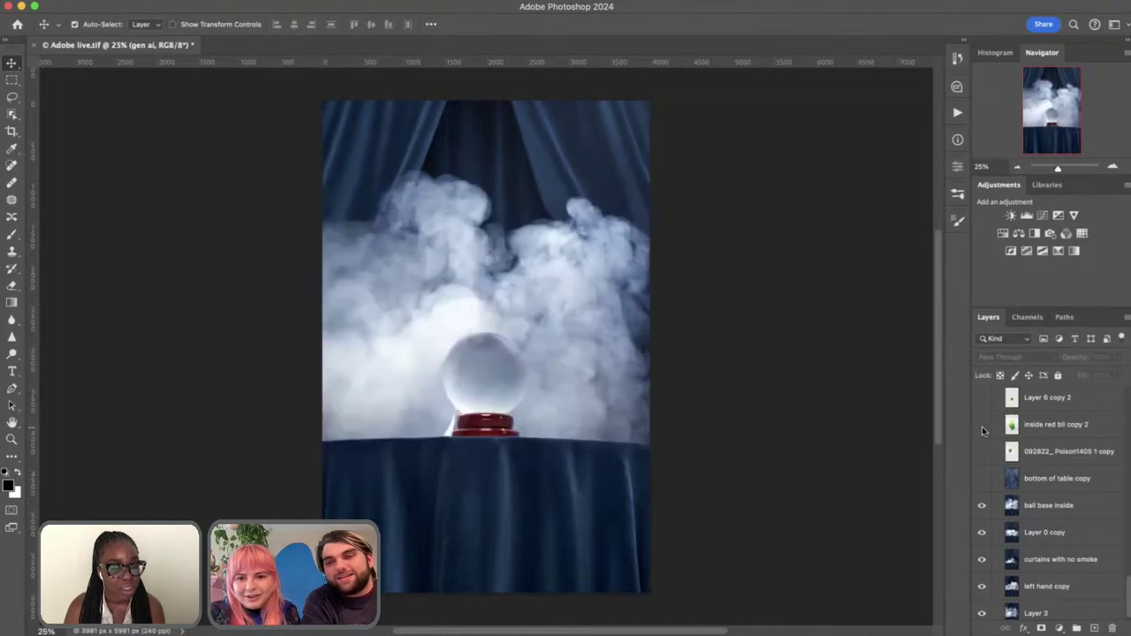
Hide "ball base inside", "Layer 0 copy", "curtains with no smoke" and "left hand copy" one by one to reveal each source photo
click(982, 505)
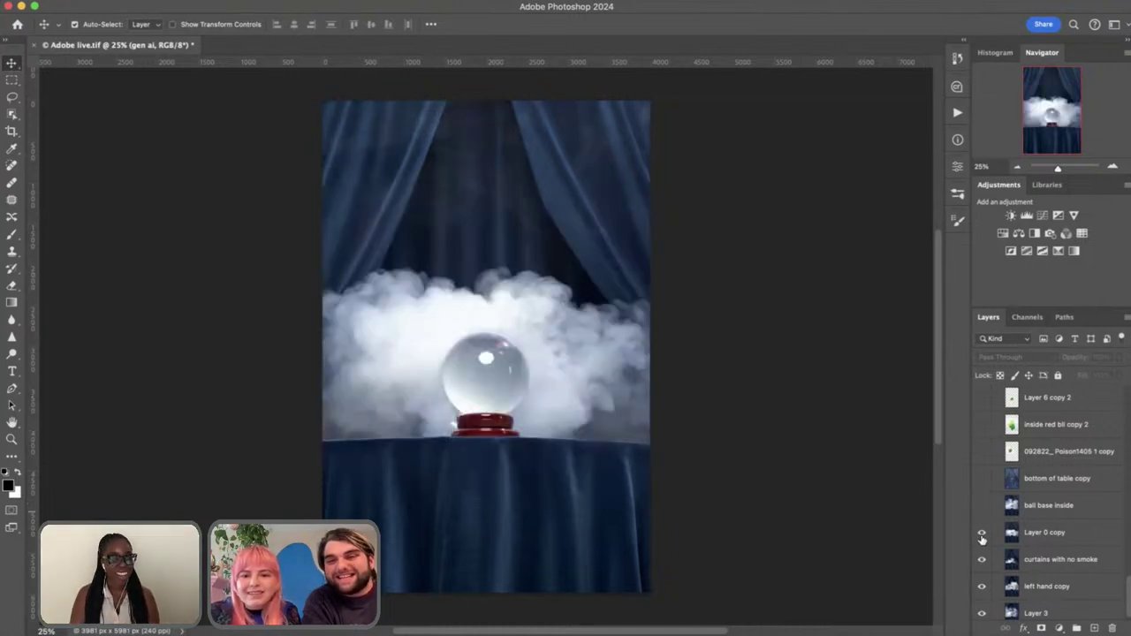
click(982, 533)
click(982, 560)
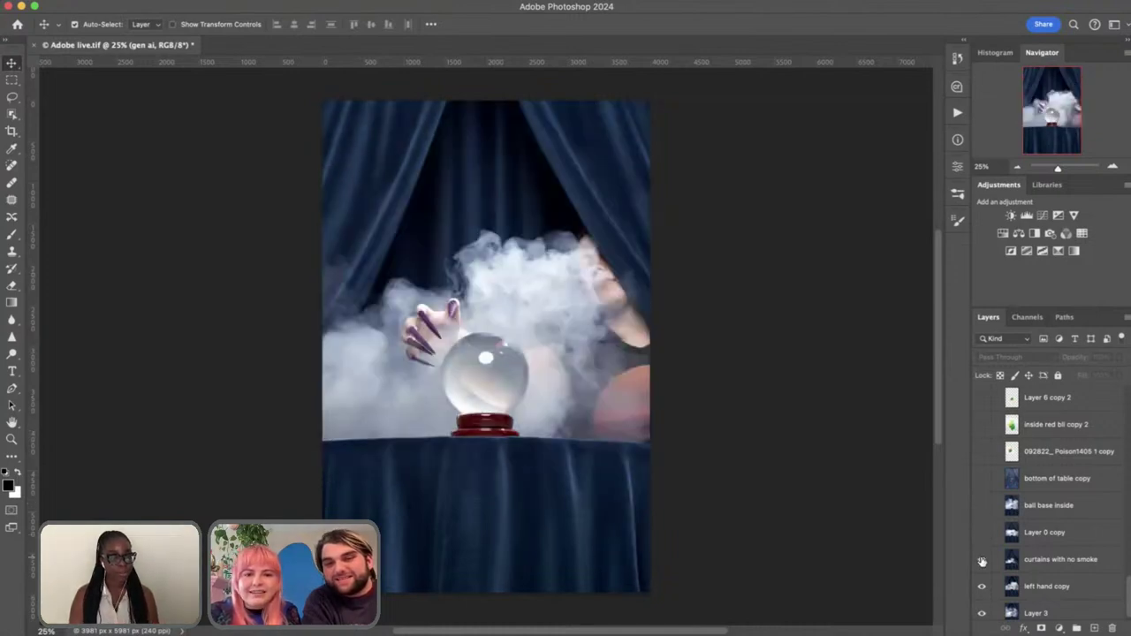
click(982, 587)
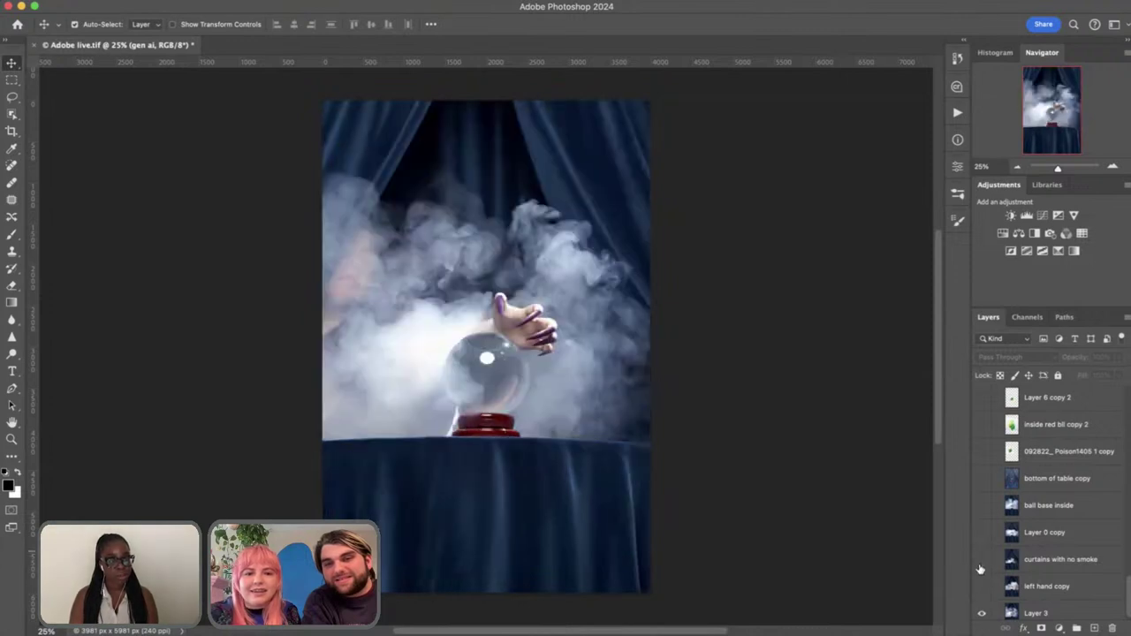
Show the "curtains with no smoke", "Layer 0 copy" and "bottom of table copy" layers again
click(982, 560)
click(982, 533)
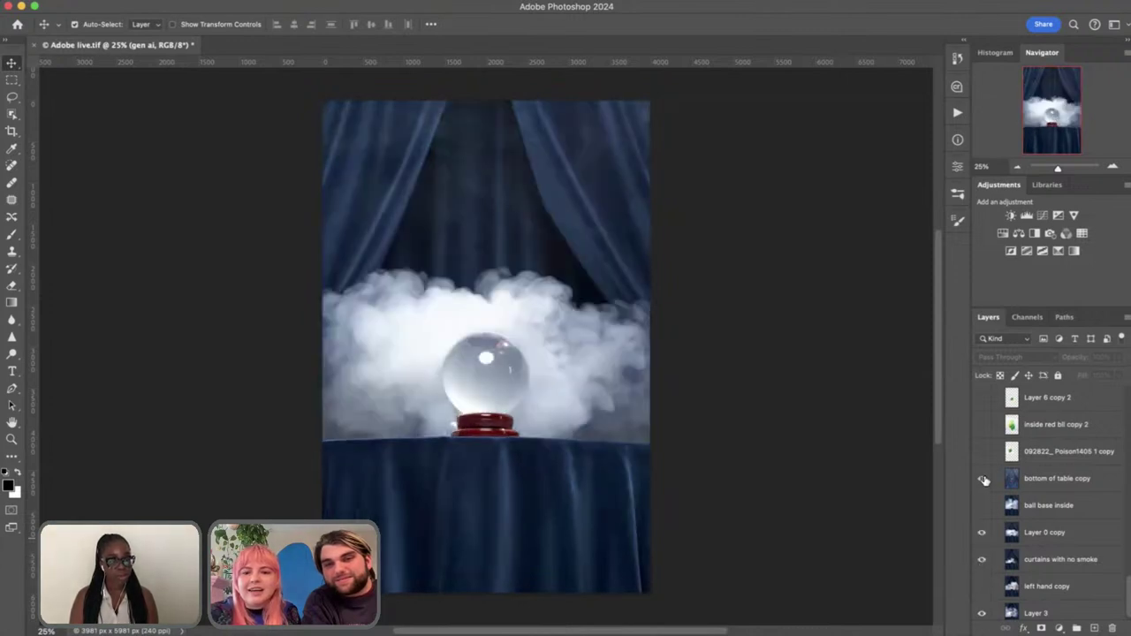
click(982, 478)
Show the ink photo layers from "inside red bll copy 2" up to "Layer 5 copy" and inspect the green ink drop up close
scroll(984, 480, up, 3)
click(982, 480)
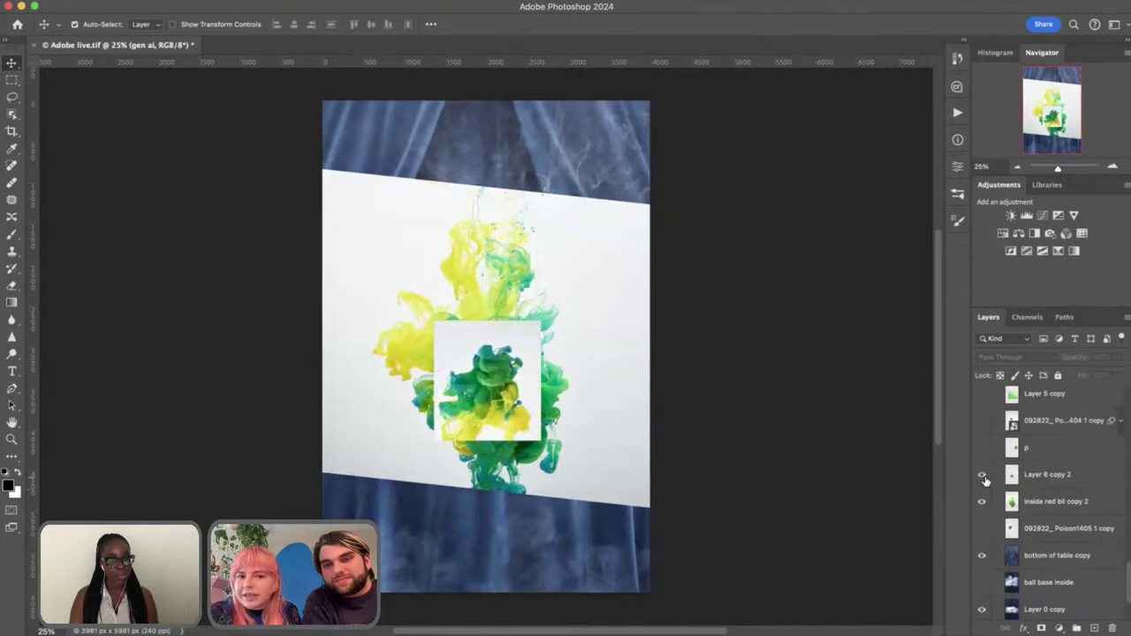
click(982, 448)
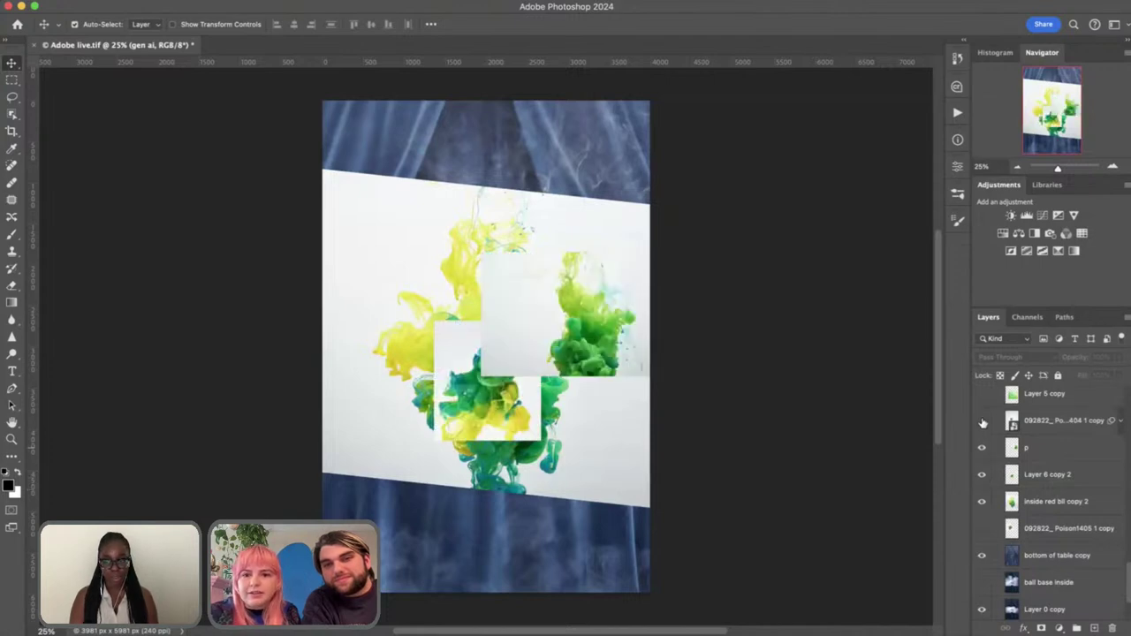
click(982, 421)
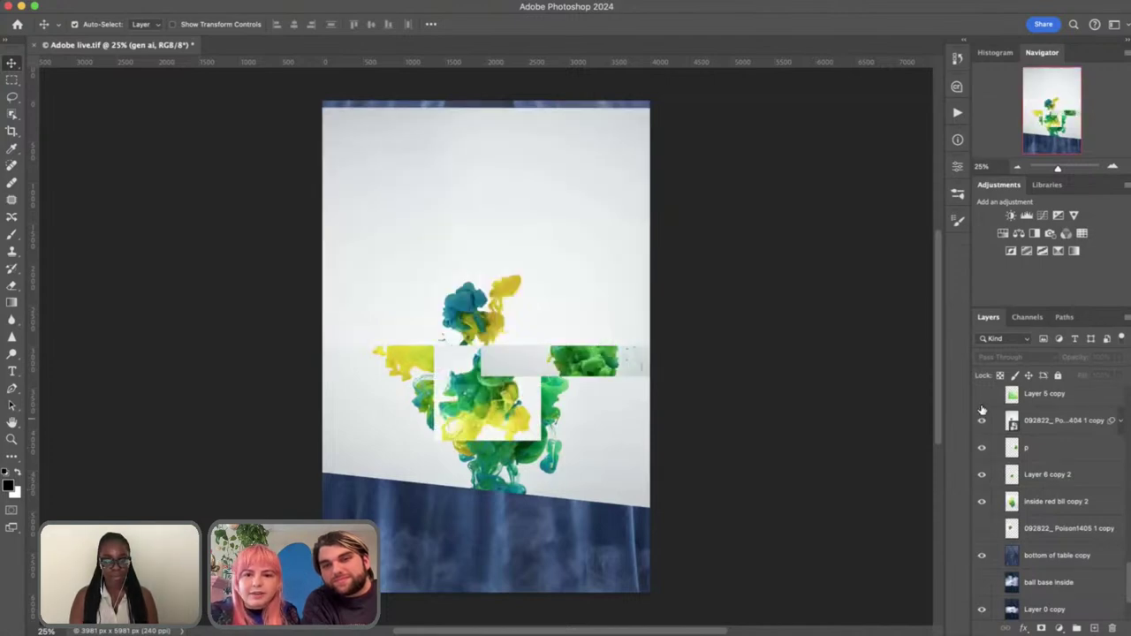
click(982, 394)
key(super+plus)
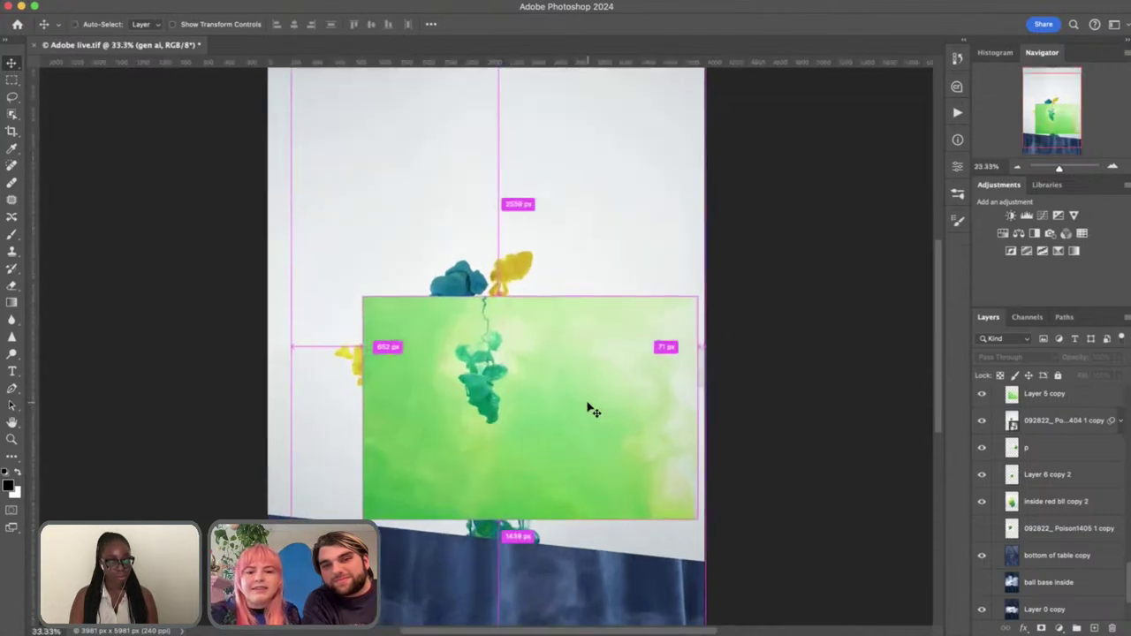
key(super+plus)
key(super+plus)
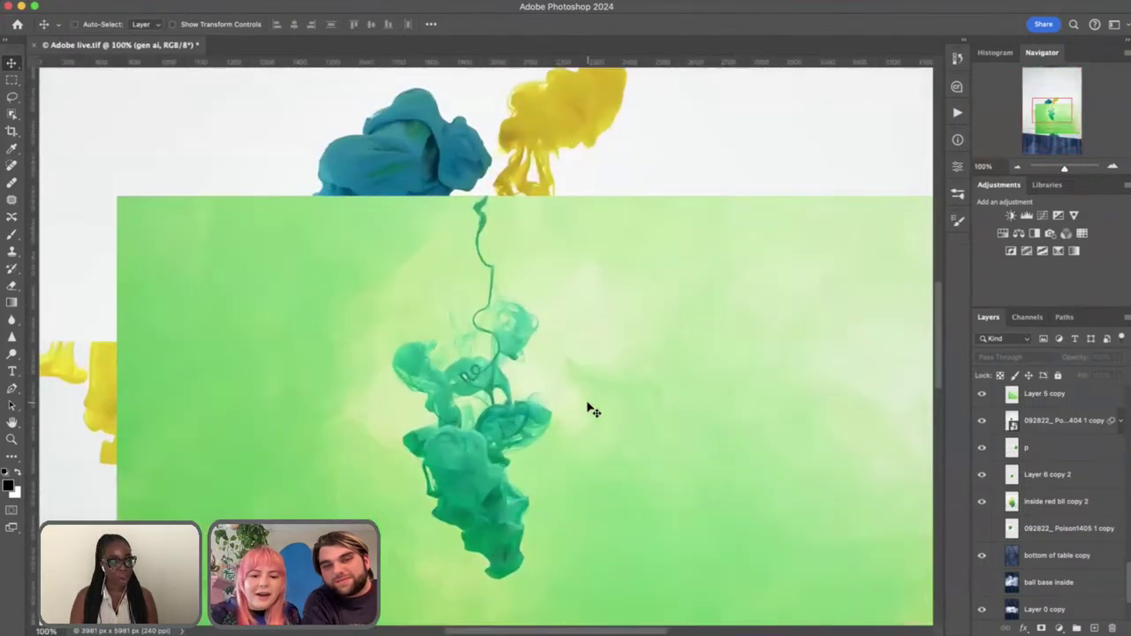
key(super+minus)
key(super+minus)
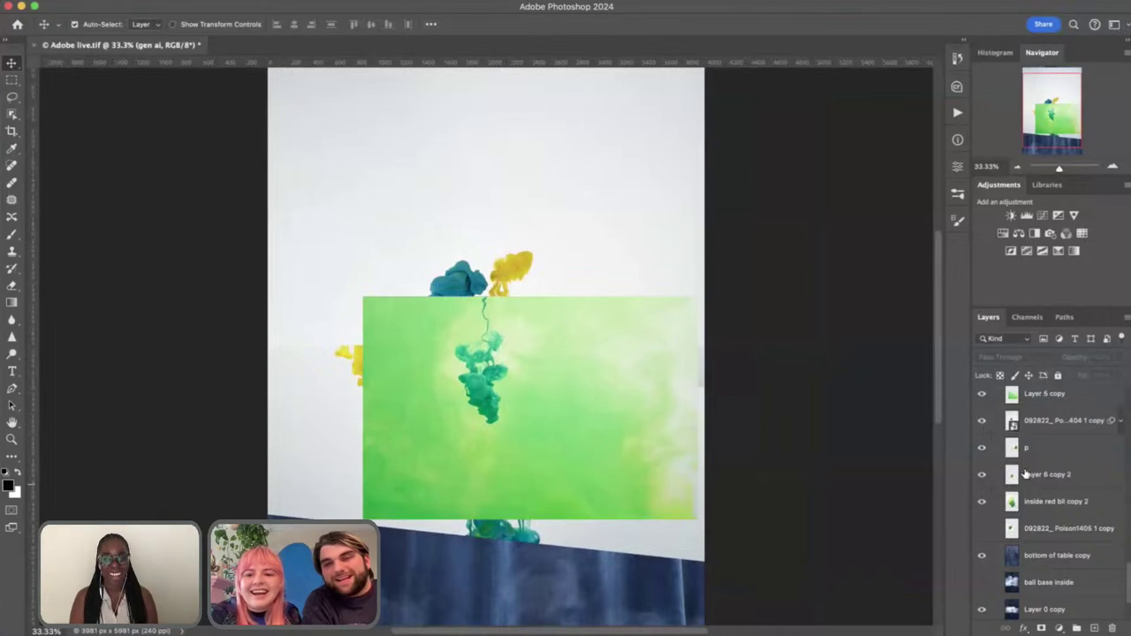
Show the four perfume bottle photo layers above "Layer 5 copy", toggling the upper two to compare the bottle exposures
scroll(1026, 475, up, 5)
click(982, 542)
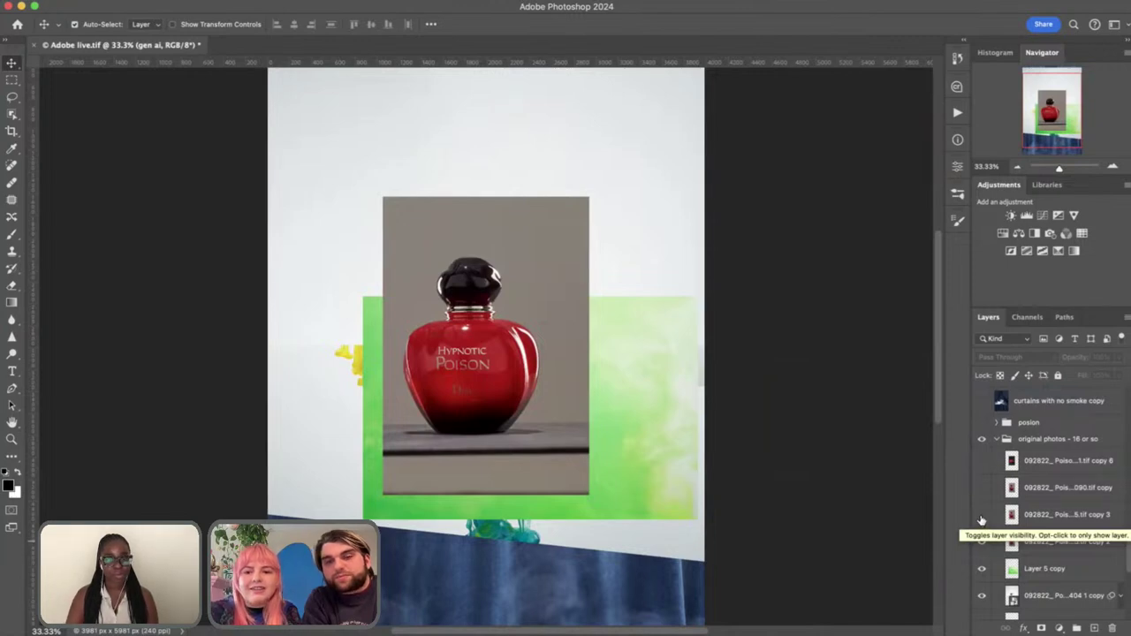
drag(981, 520, 985, 472)
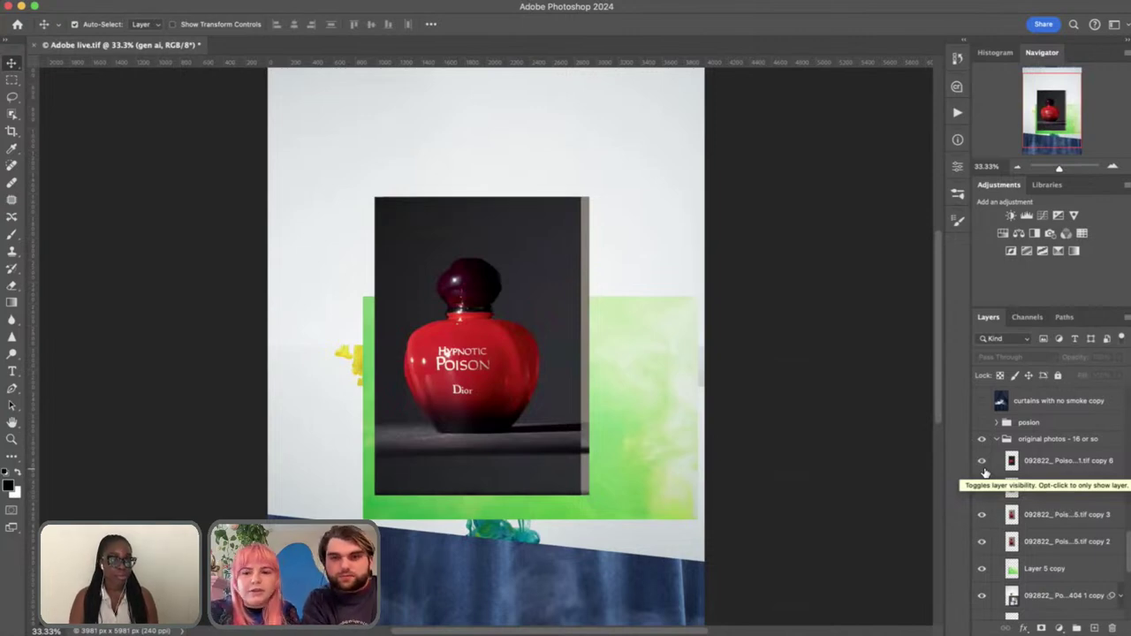
drag(984, 468, 983, 483)
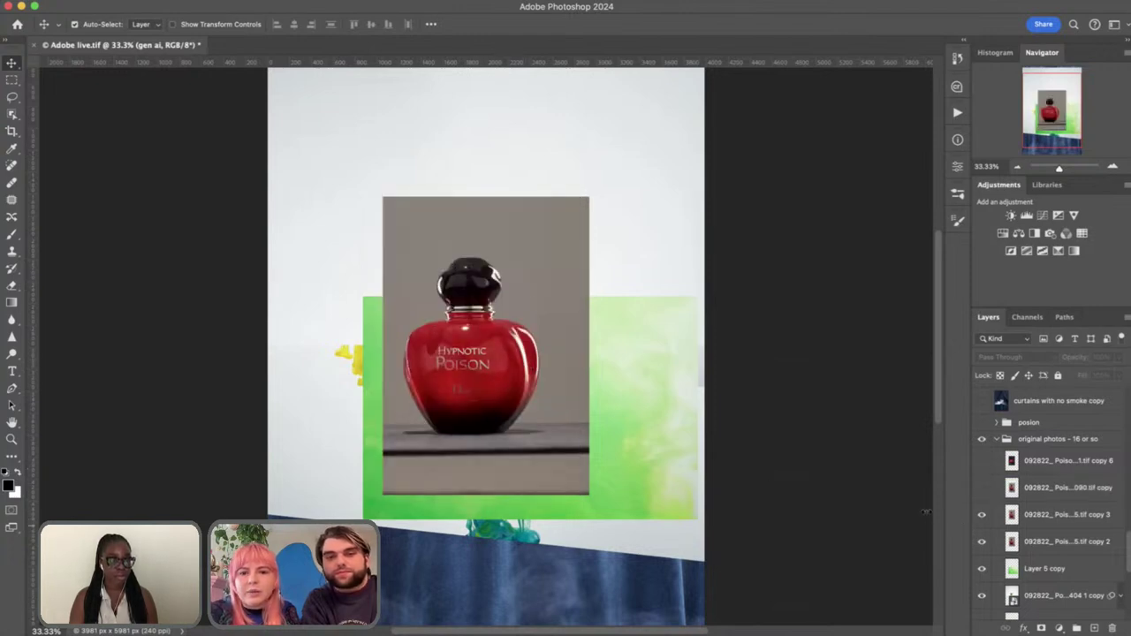
click(982, 462)
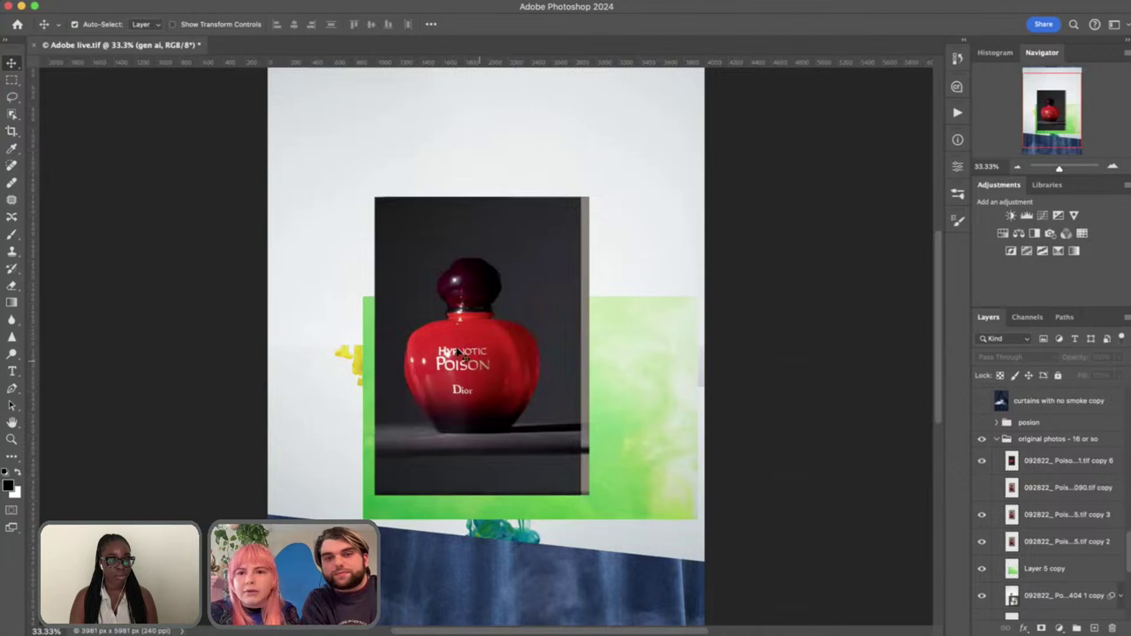
click(982, 487)
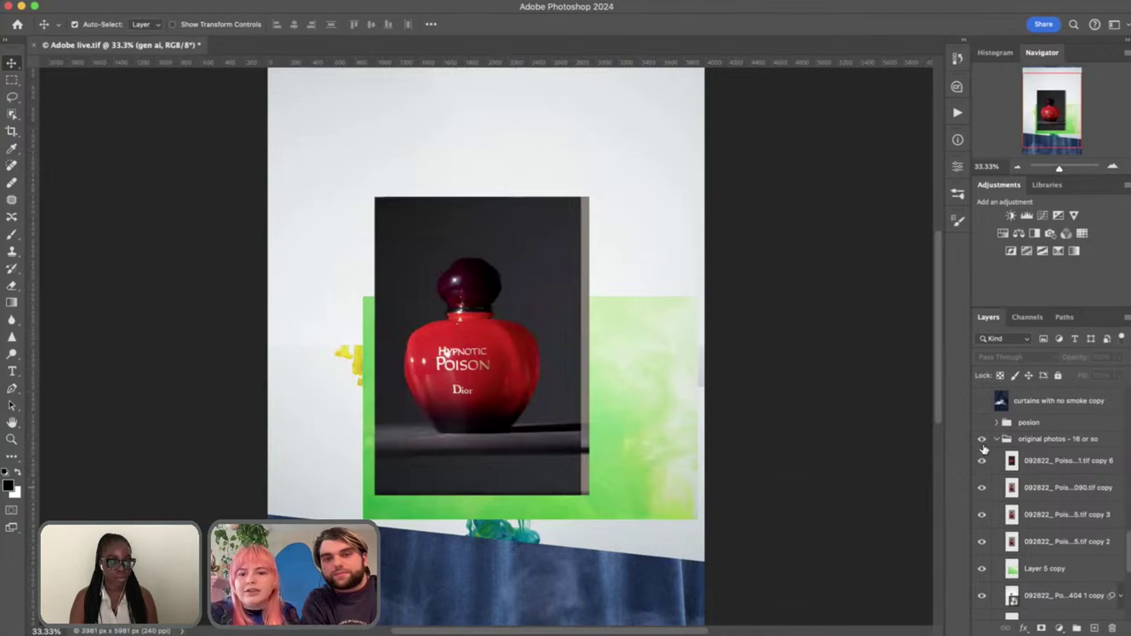
Collapse the original photos group, show the "posion" group, and hide the original photos group to isolate the composited bottle
click(998, 440)
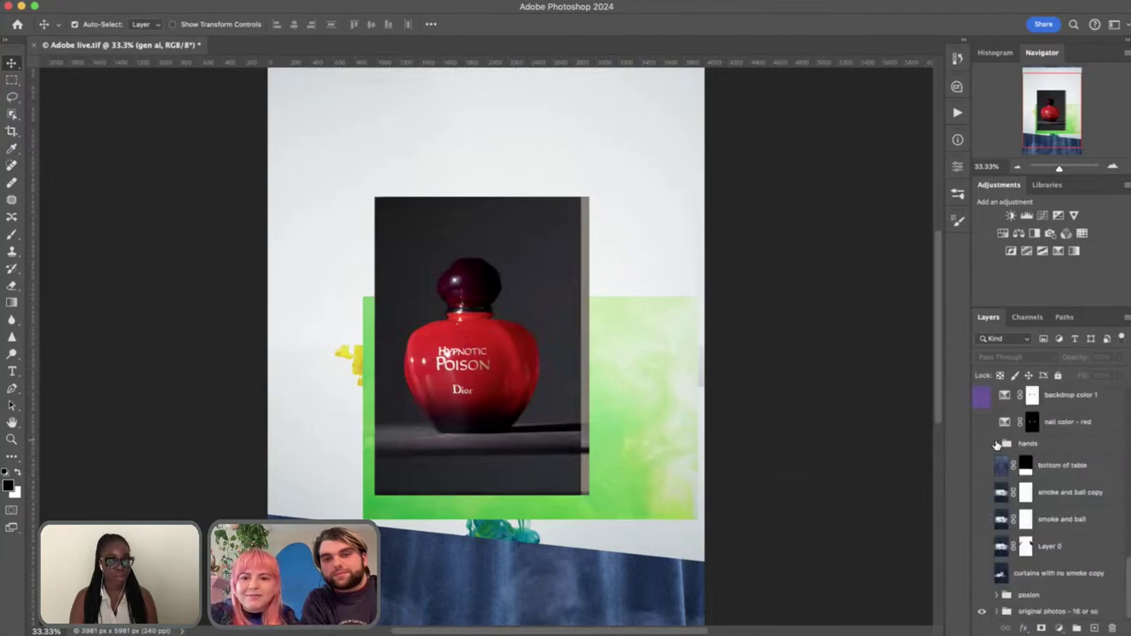
click(982, 594)
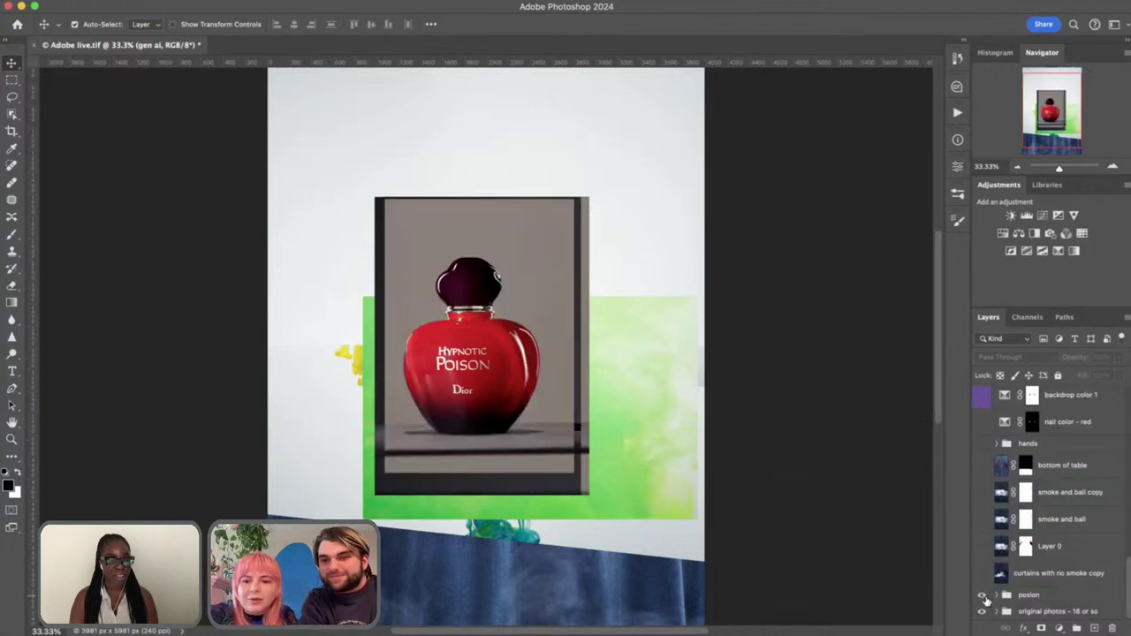
click(983, 613)
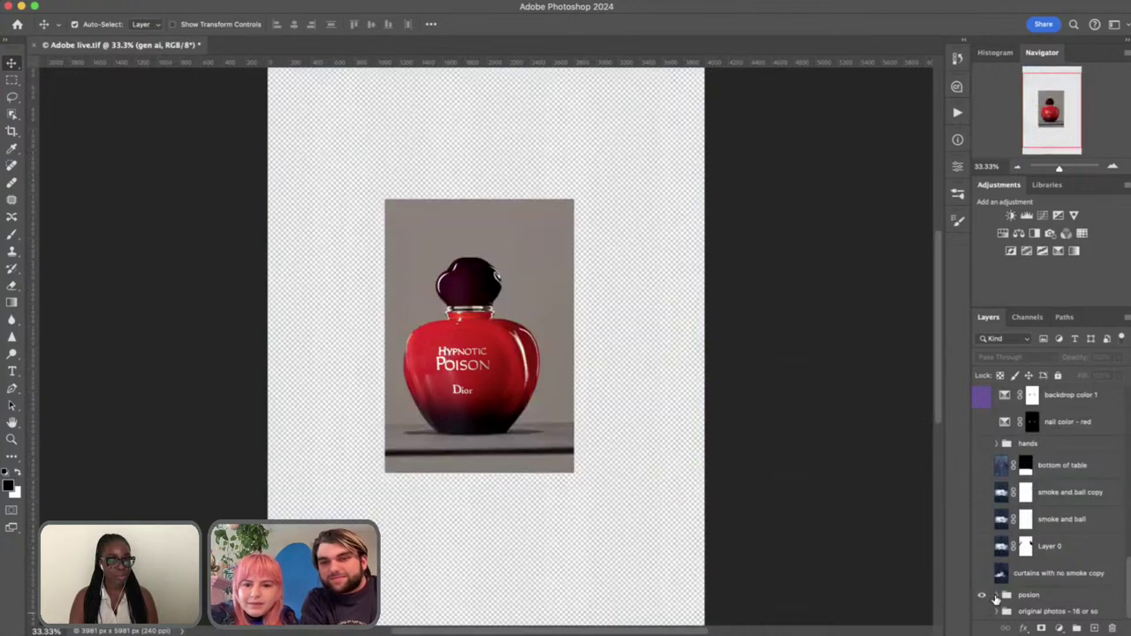
Expand the "posion" group and toggle its source photo layers, leaving only the two "092822_ P..." masked layers below "edit this one" shown beneath the combined bottle
click(997, 597)
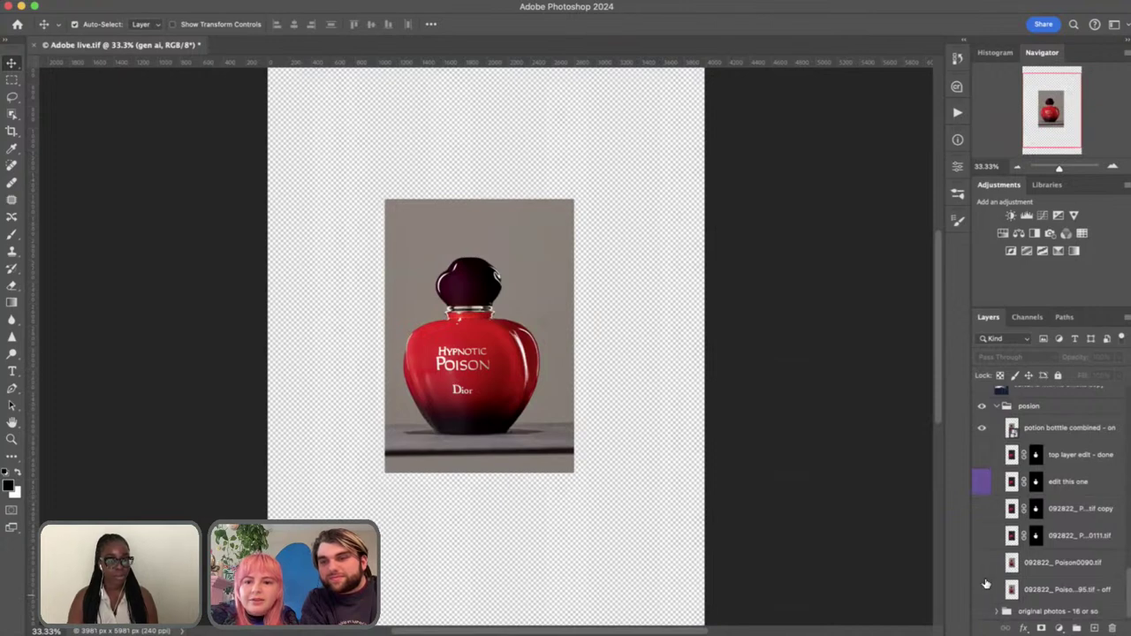
click(982, 563)
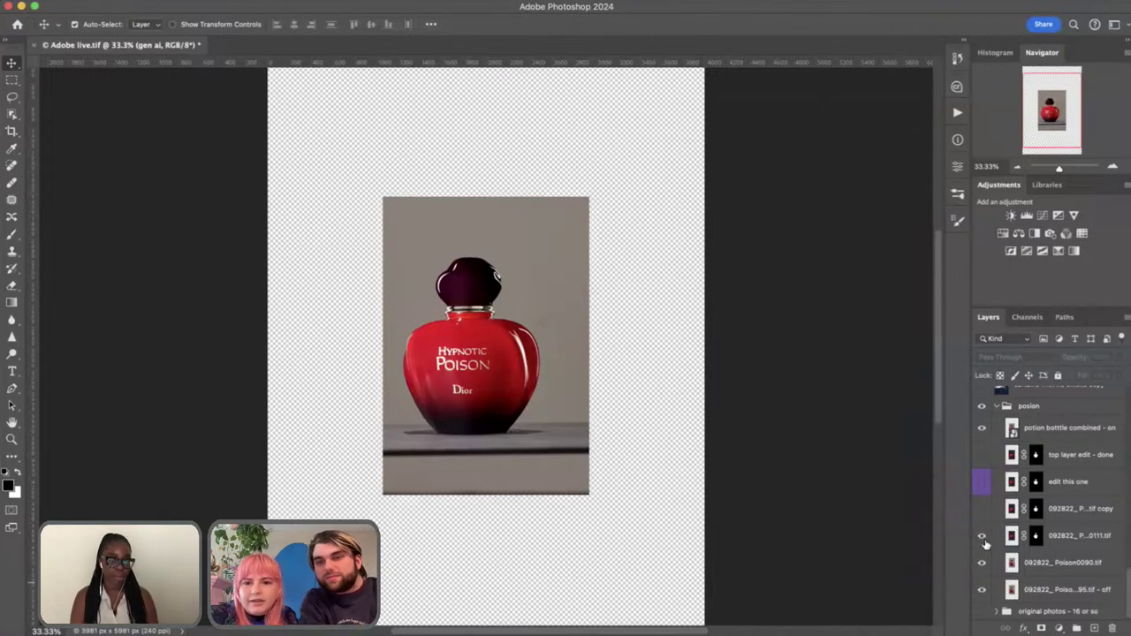
click(982, 589)
click(982, 483)
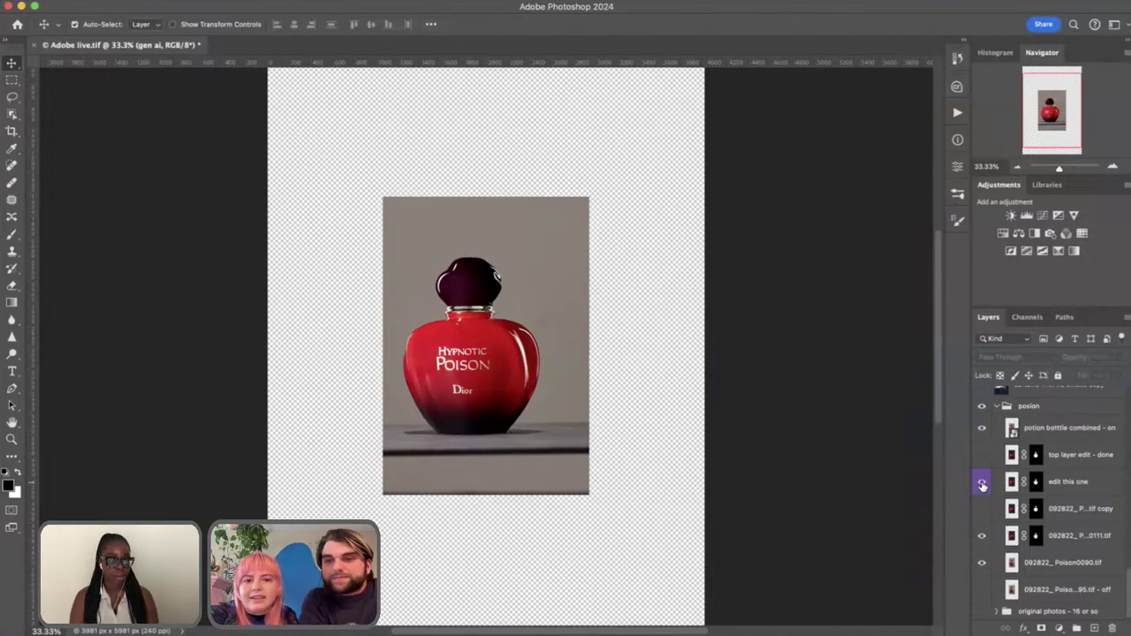
click(982, 564)
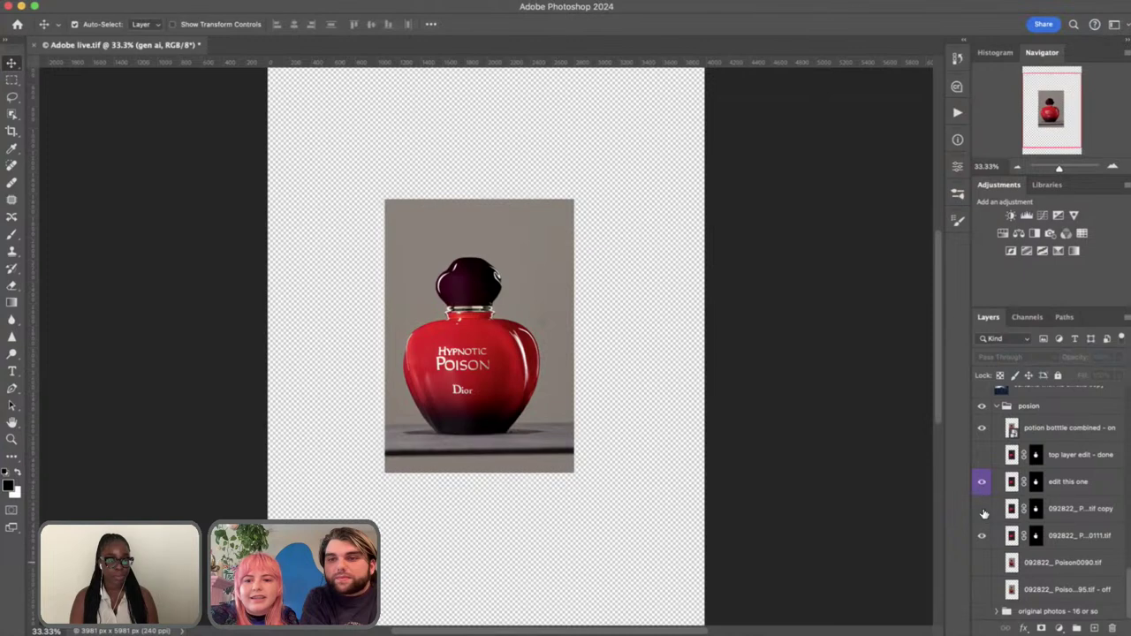
click(982, 510)
click(982, 483)
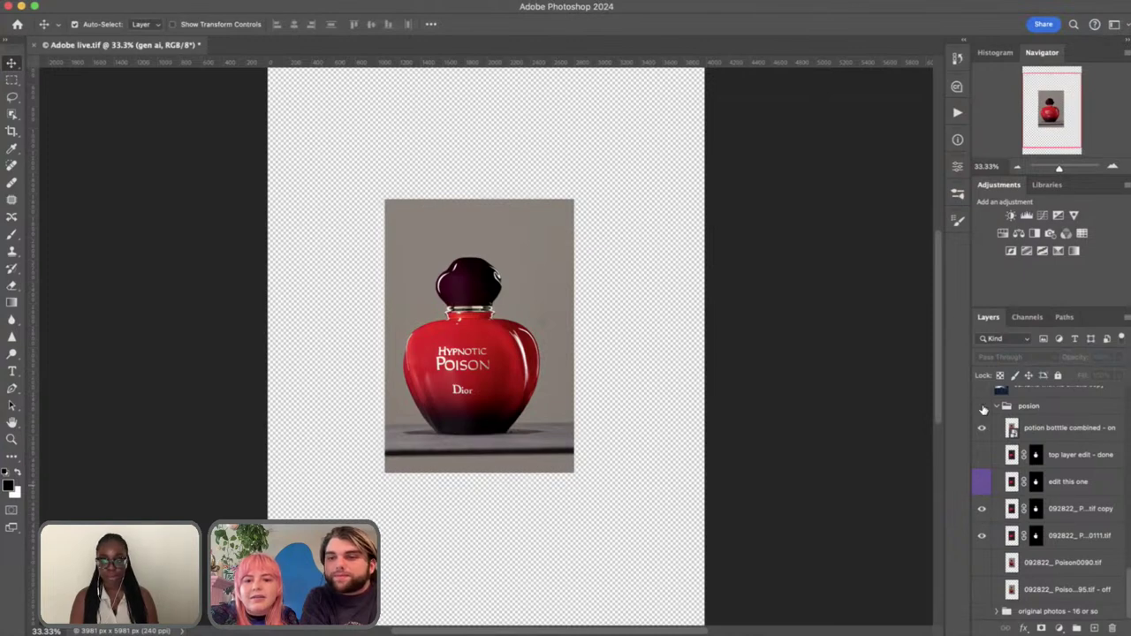
Hide the "potion botttle combined - on" layer and show only "092822_ Poison0090.tif" with the masked "092822_ P...0111.tif" layer above it
click(983, 407)
click(982, 407)
click(982, 429)
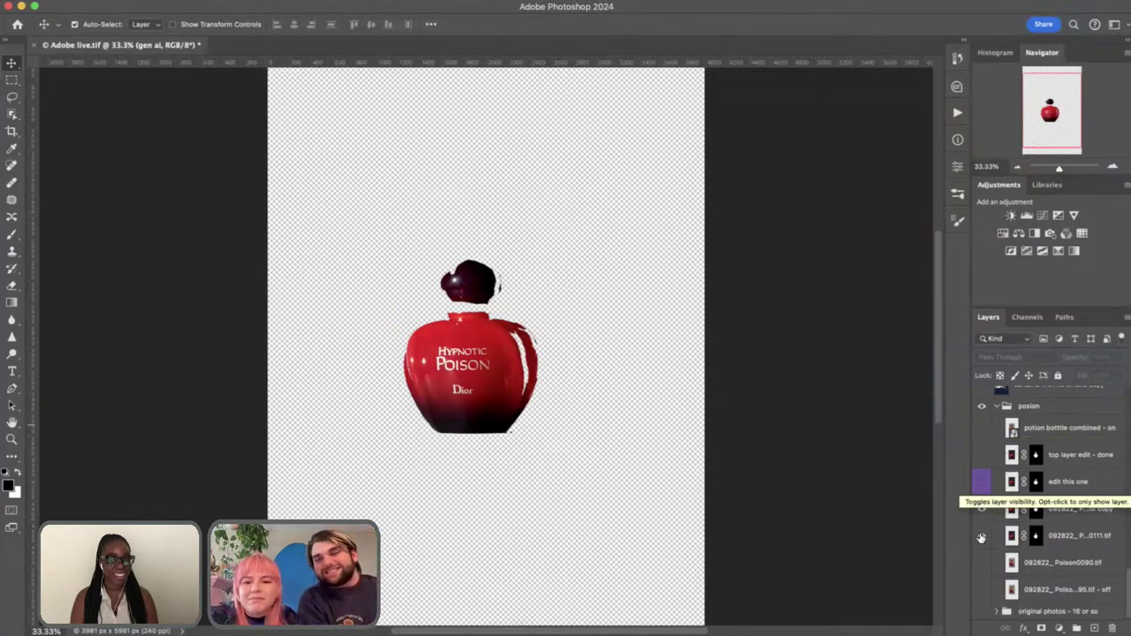
click(982, 562)
click(982, 510)
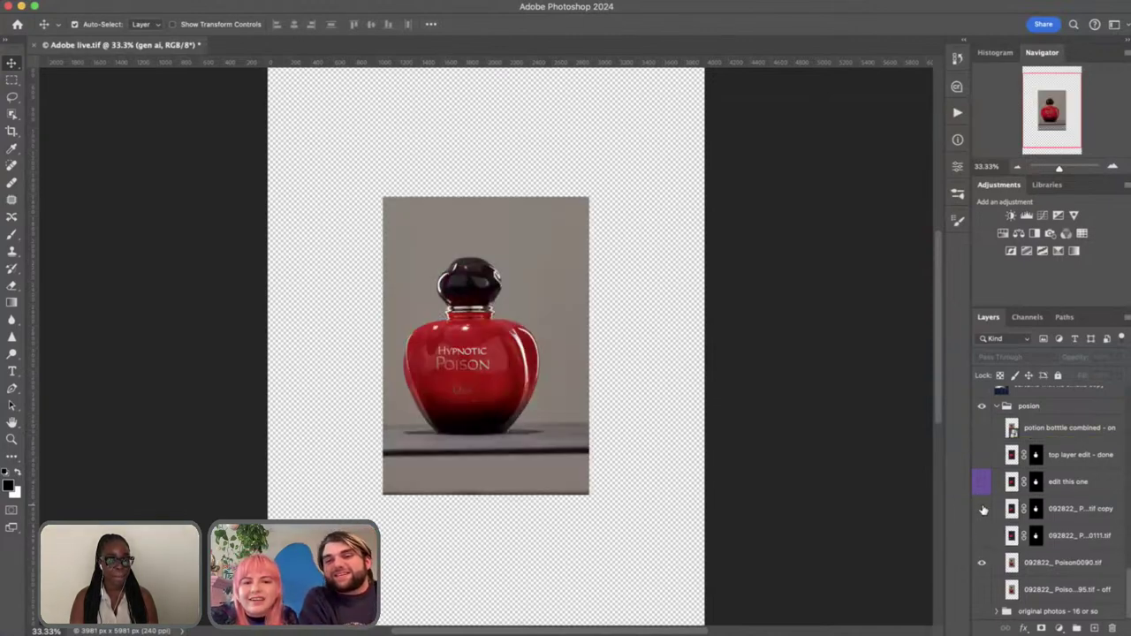
click(982, 536)
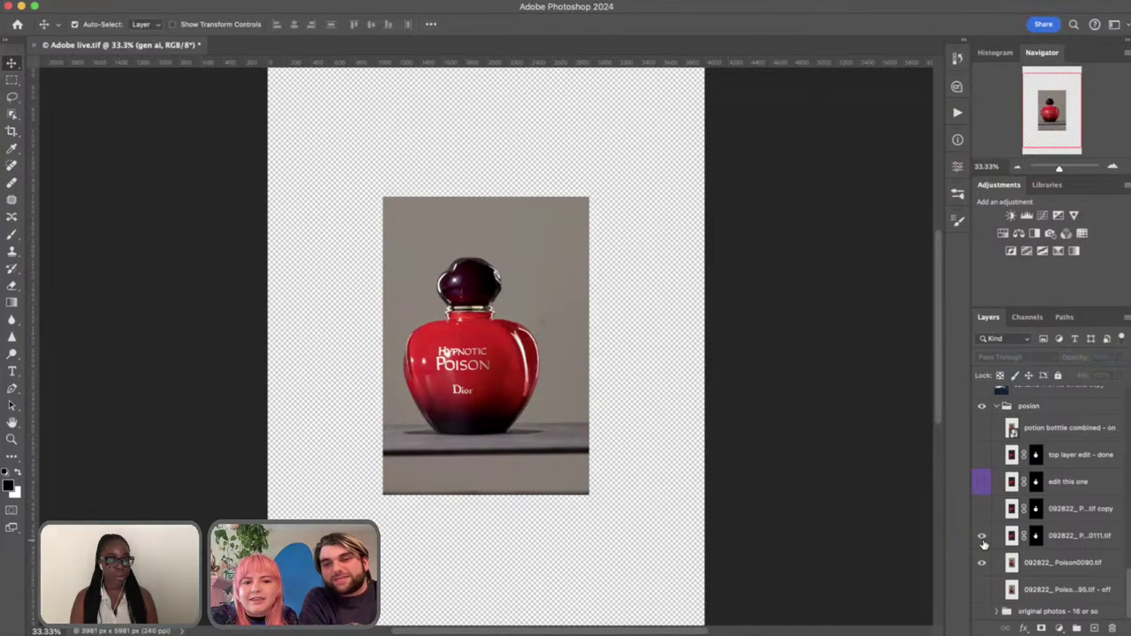
Show the "092822_ P...tif copy" and "edit this one" layers in turn, and inspect the specks on the bottle's cap up close
key(super+1)
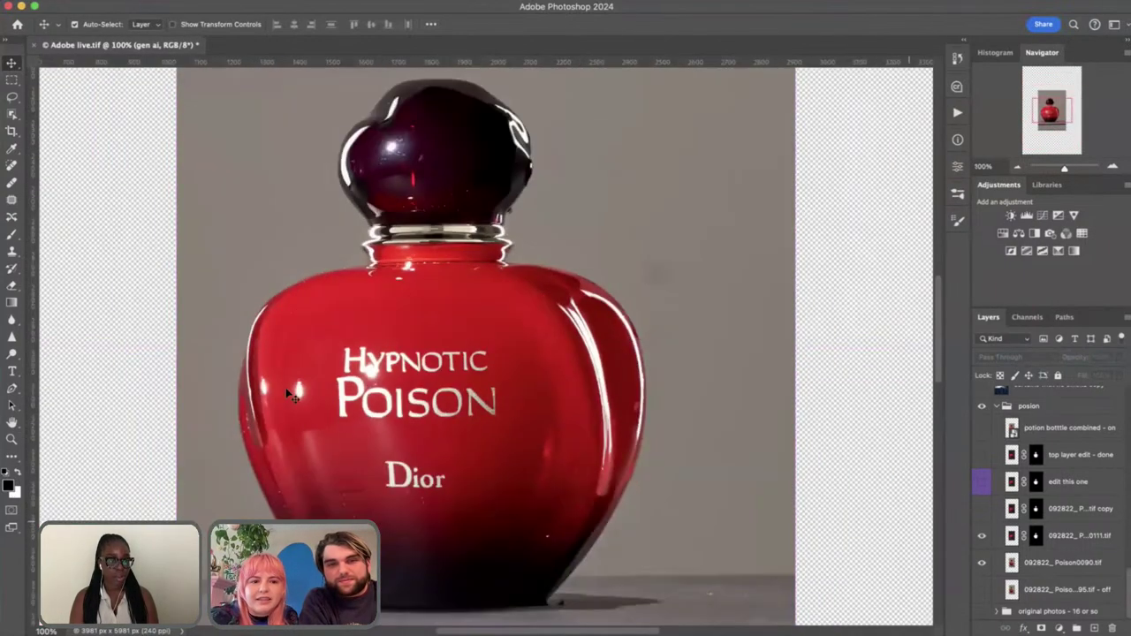
click(982, 510)
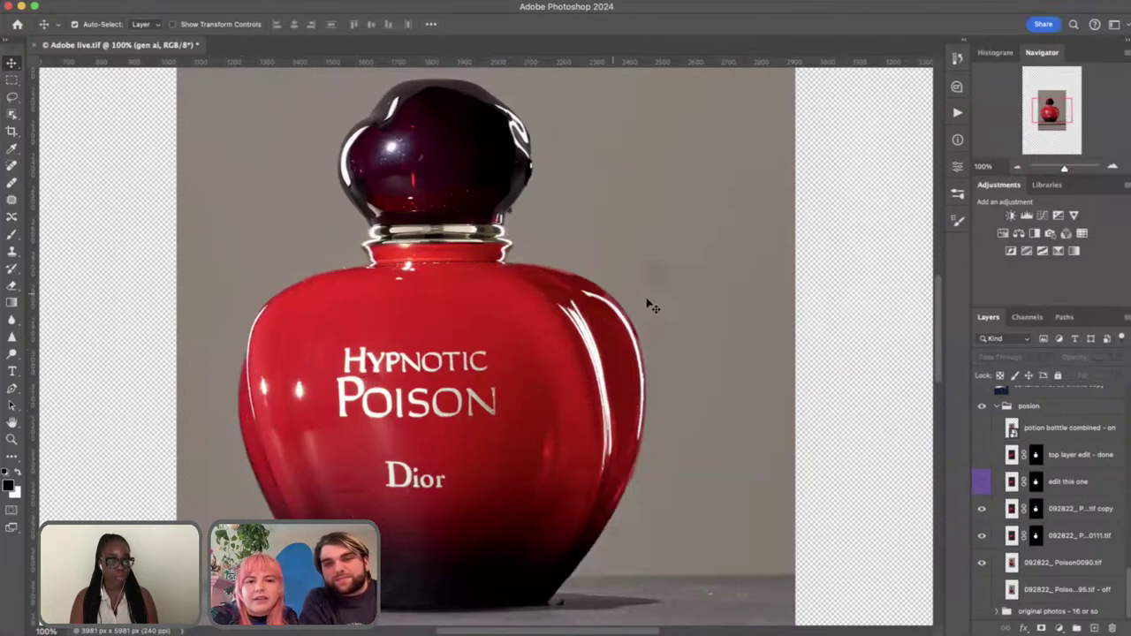
click(982, 482)
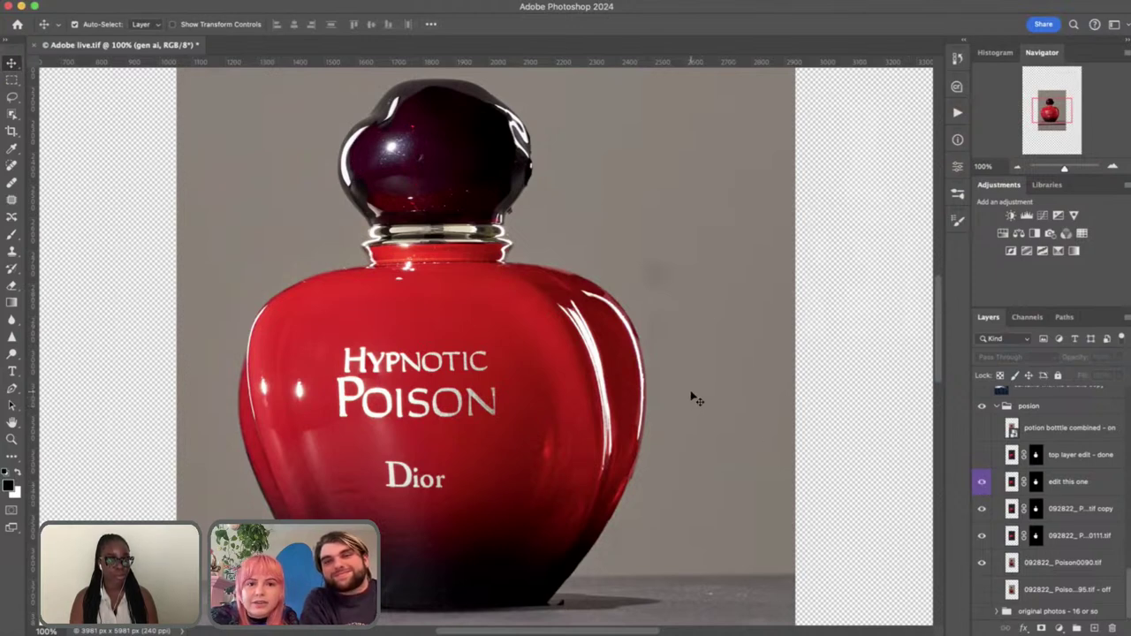
scroll(691, 399, left, 3)
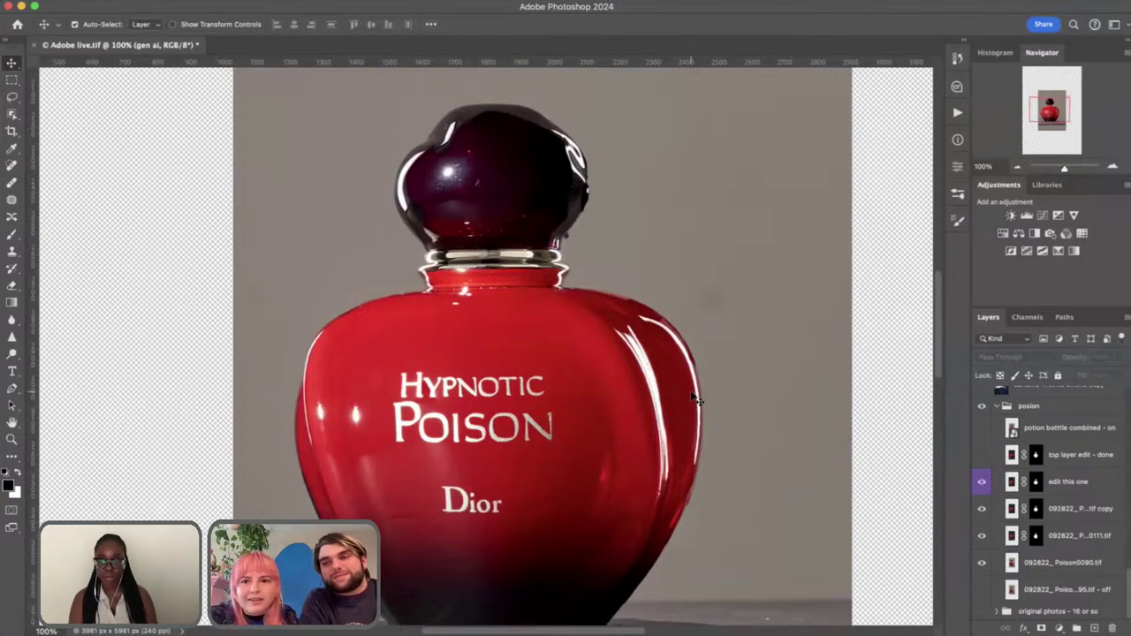
scroll(495, 328, up, 5)
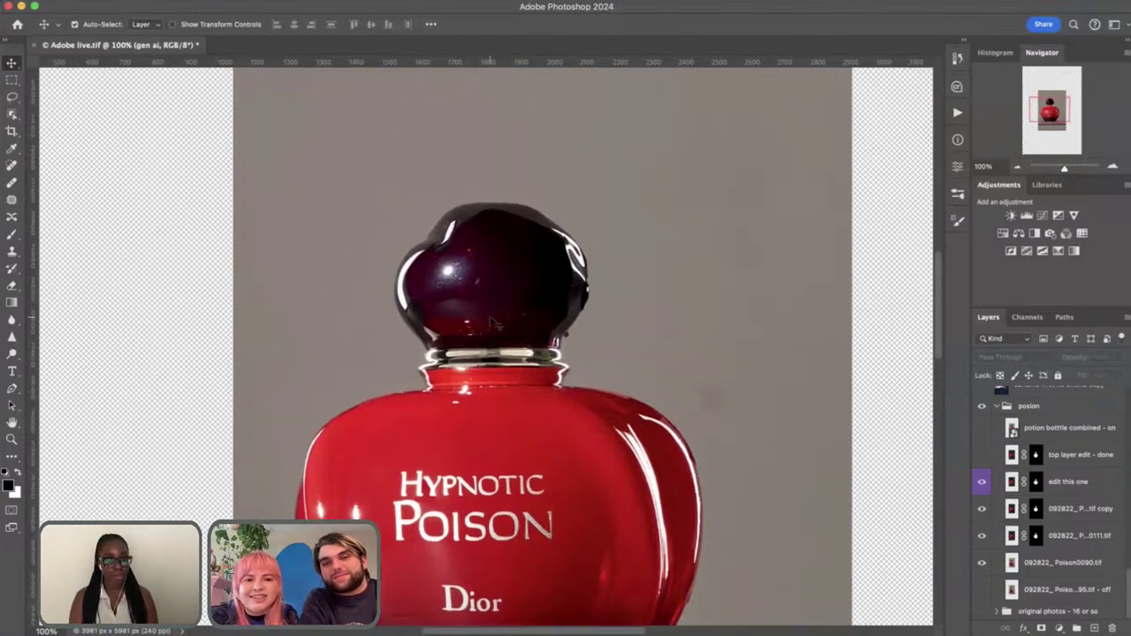
key(super+equal)
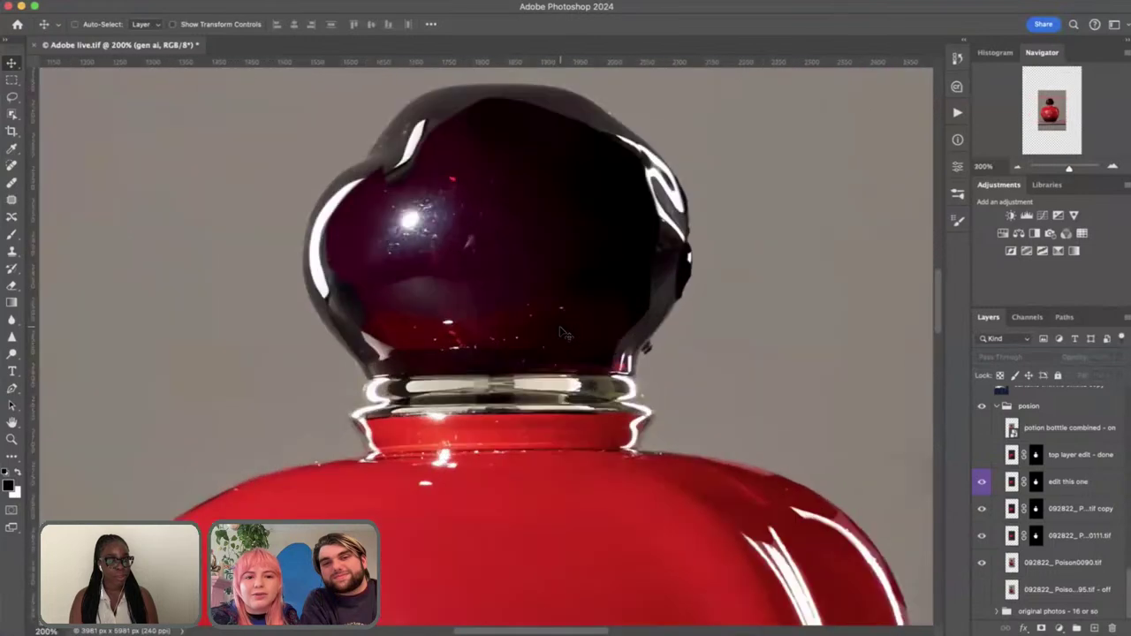
scroll(564, 333, up, 1)
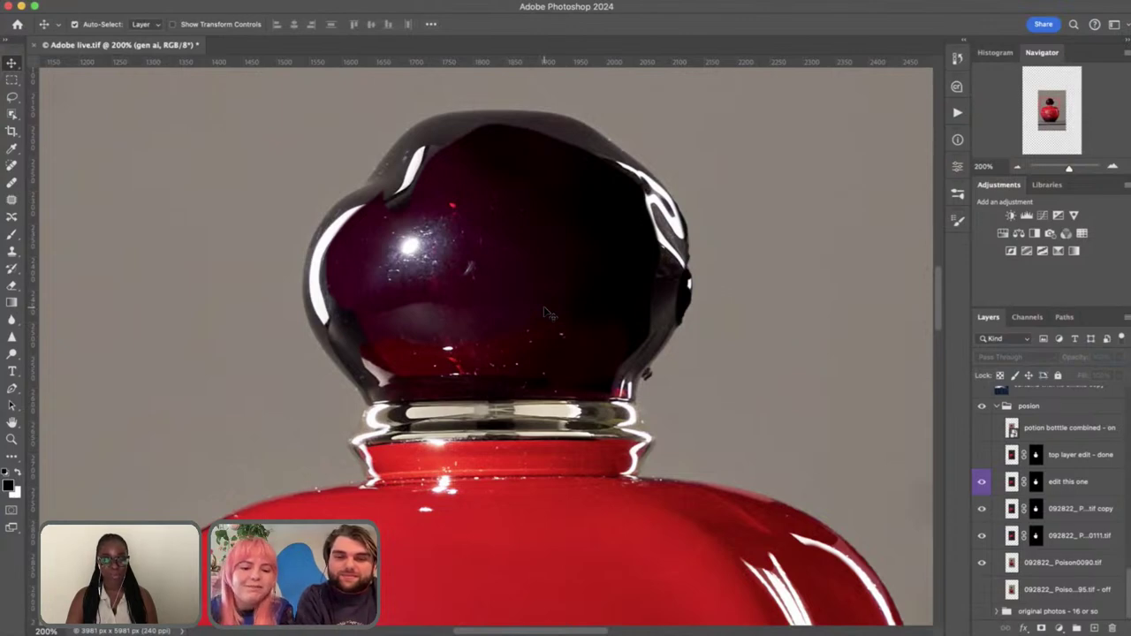
key(j)
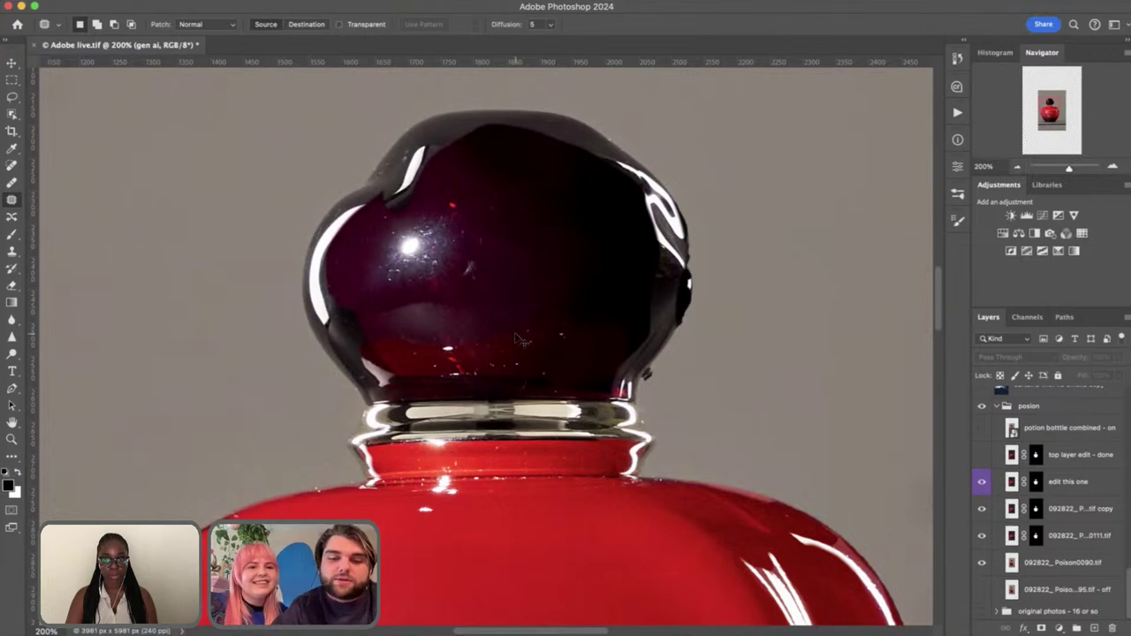
key(super+j)
key(super+z)
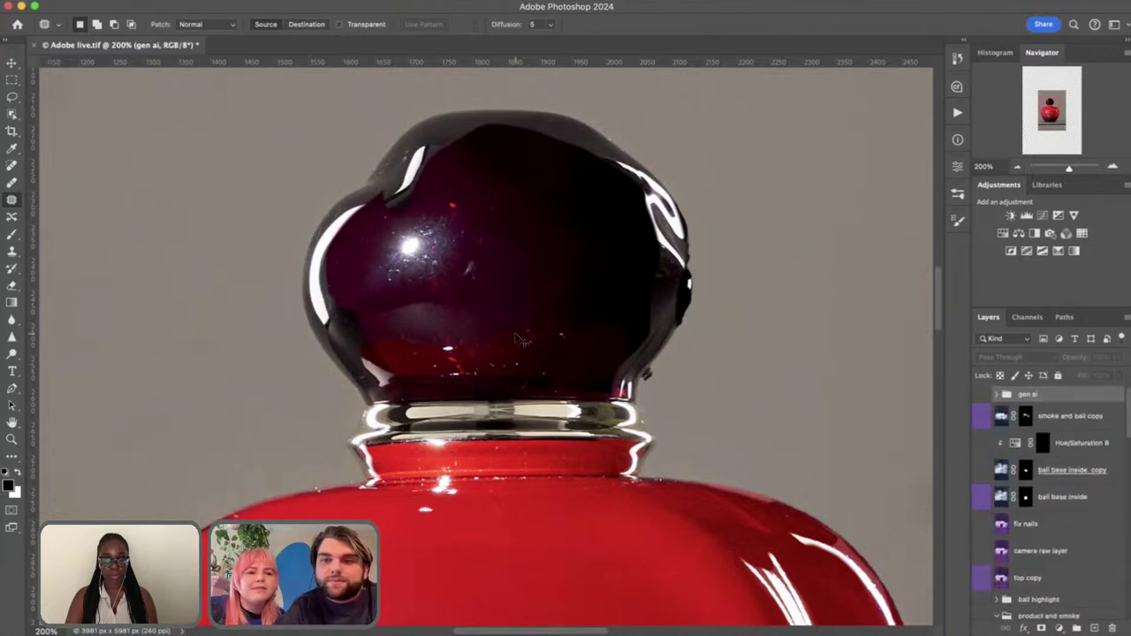
scroll(1106, 517, down, 5)
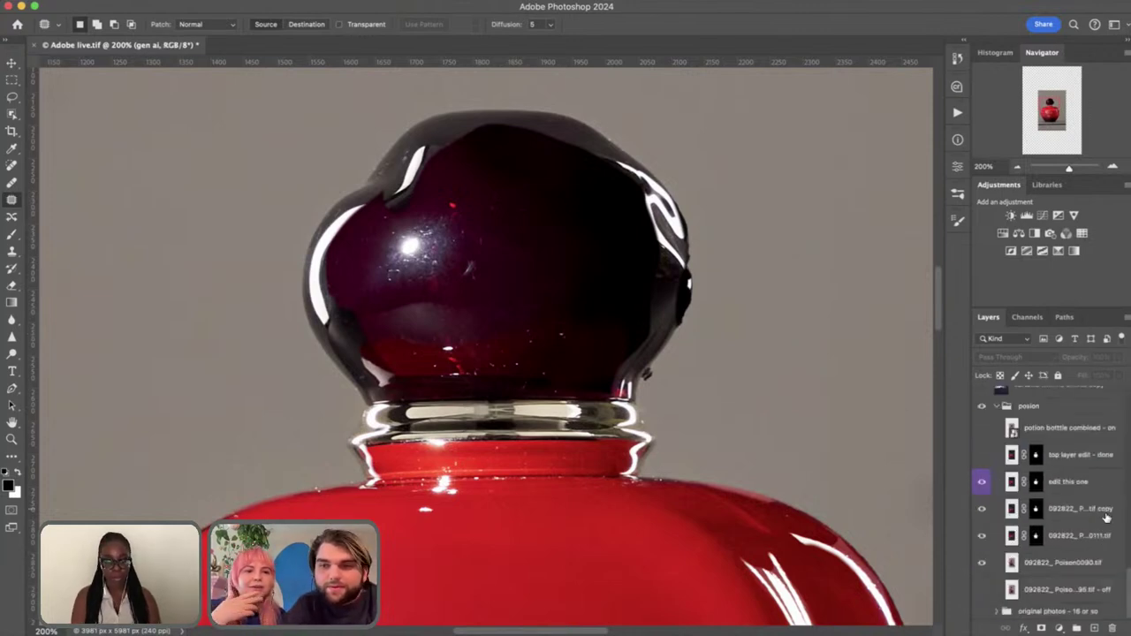
scroll(986, 476, up, 1)
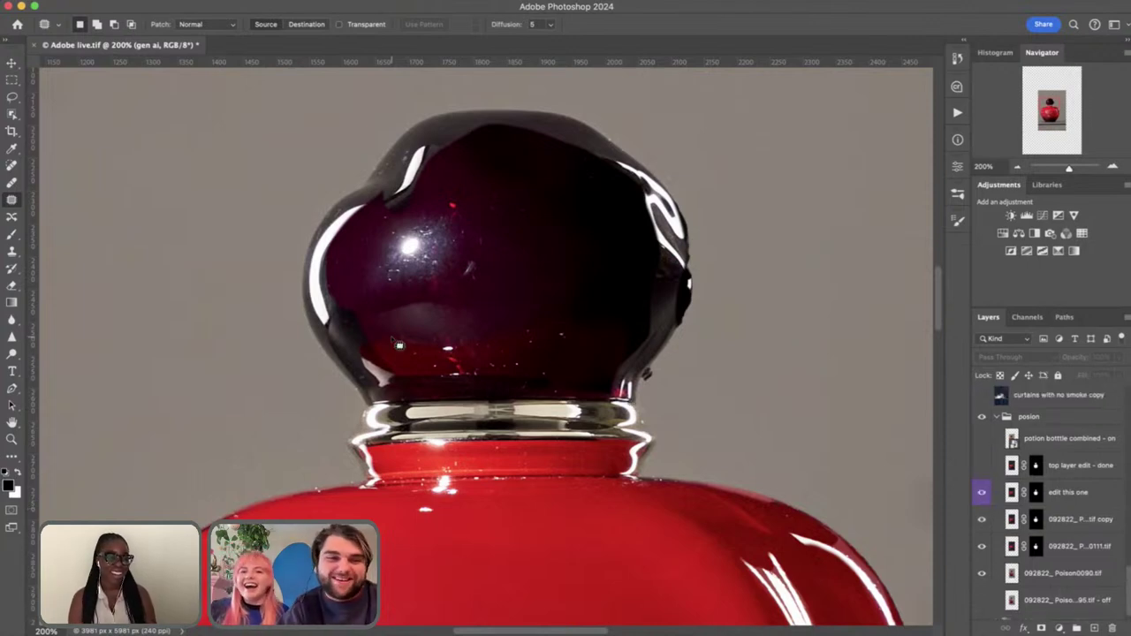
Cycle through the healing tools and activate the Remove tool
key(shift+j)
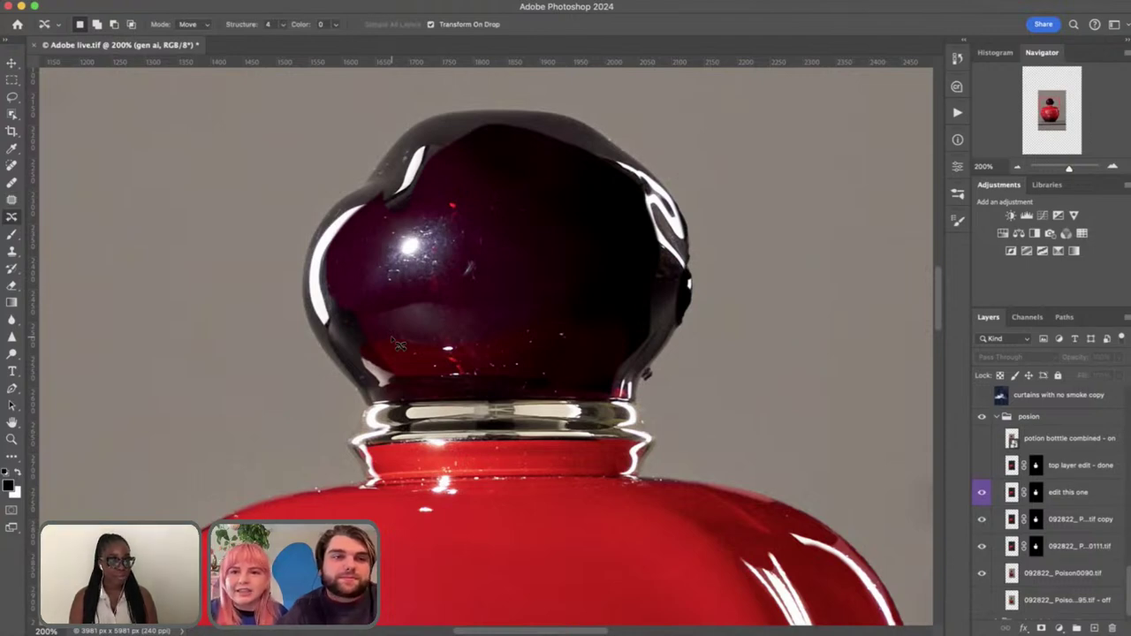
click(11, 202)
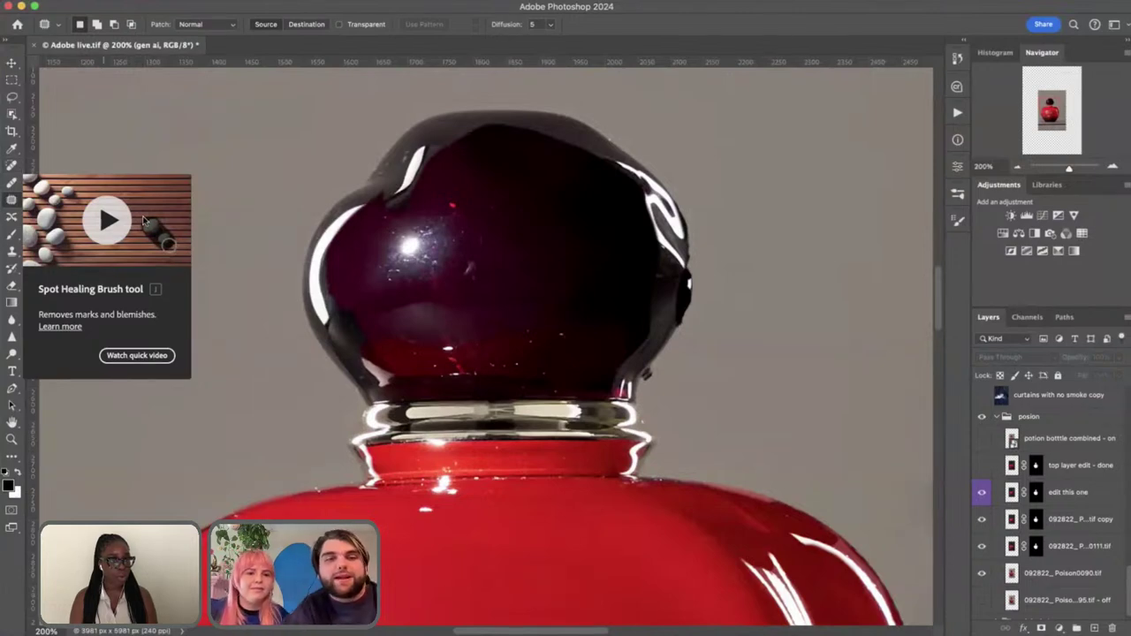
click(12, 456)
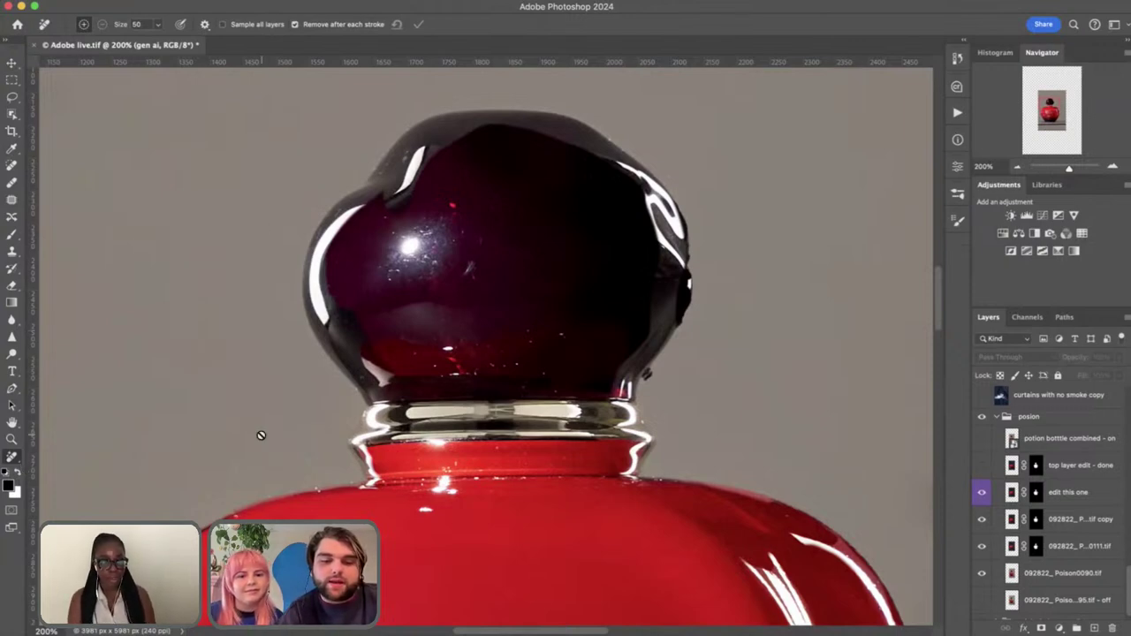
key(shift+j)
key(shift+j)
key(shift+j)
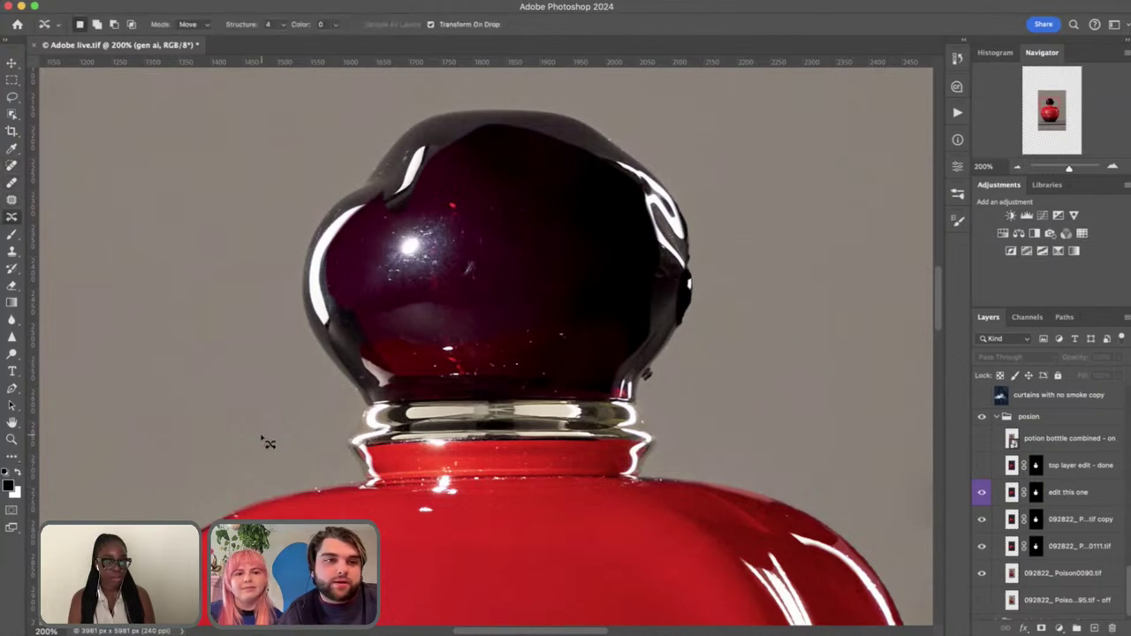
key(shift+j)
key(shift+j)
key(shift+j)
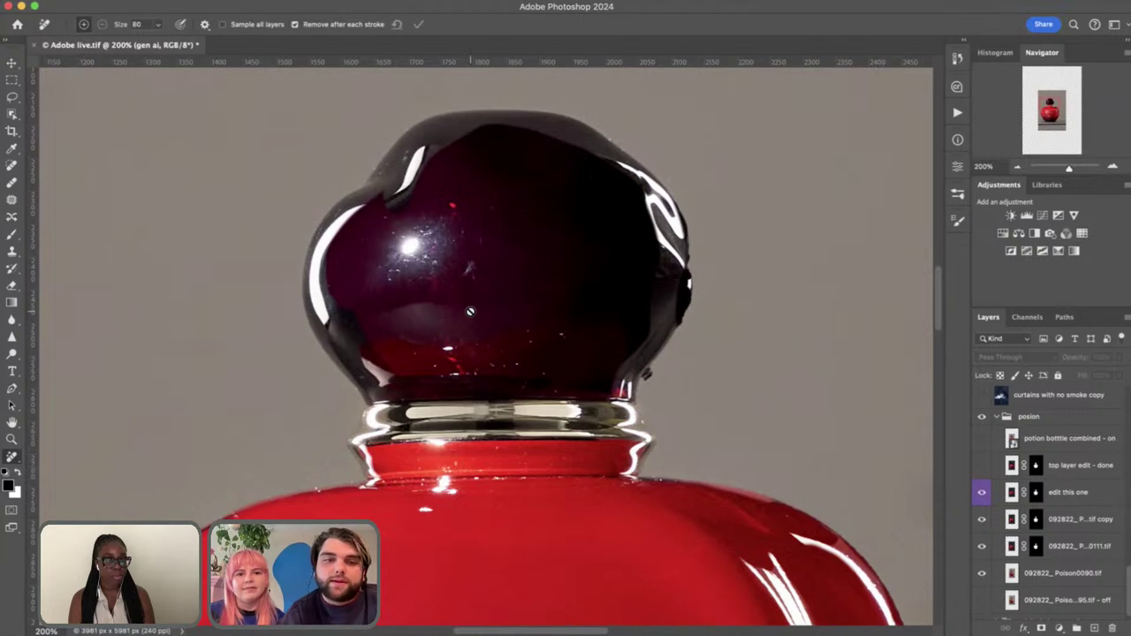
Target the "edit this one" layer's image and set the Remove tool to size 35 with "Remove after each stroke" off
scroll(1049, 529, down, 1)
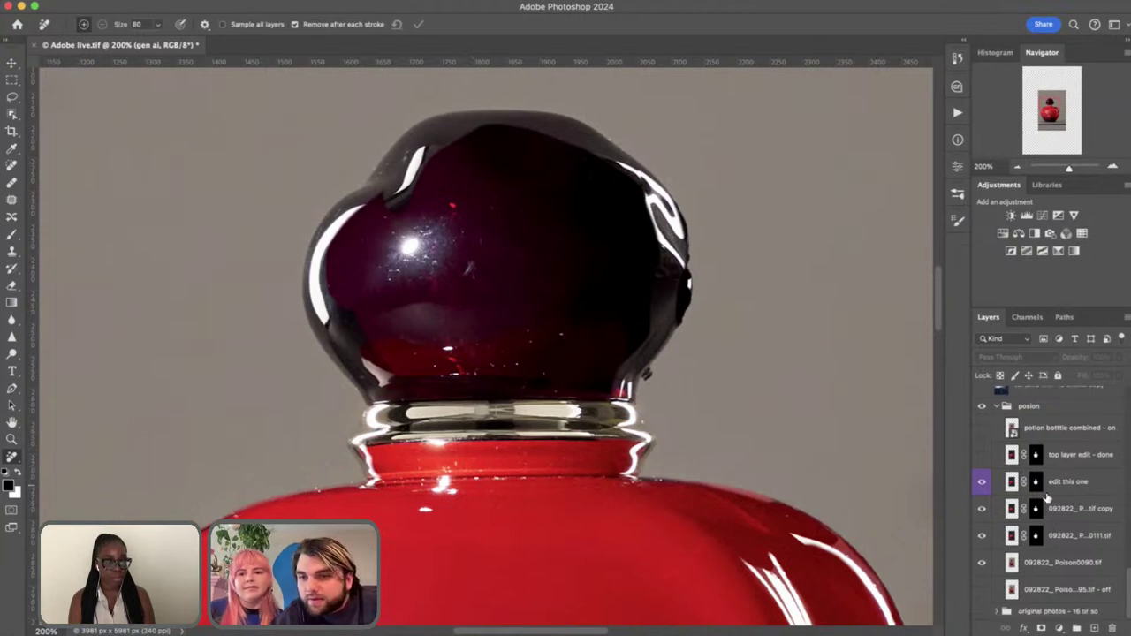
click(1010, 489)
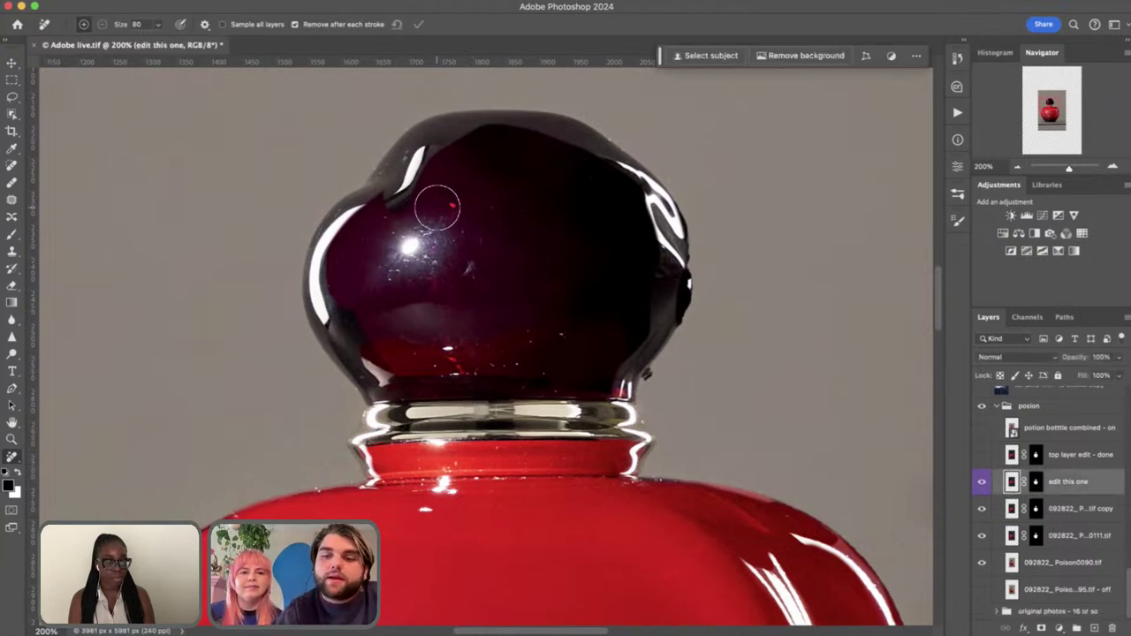
key(bracketleft)
key(bracketleft)
key(bracketleft)
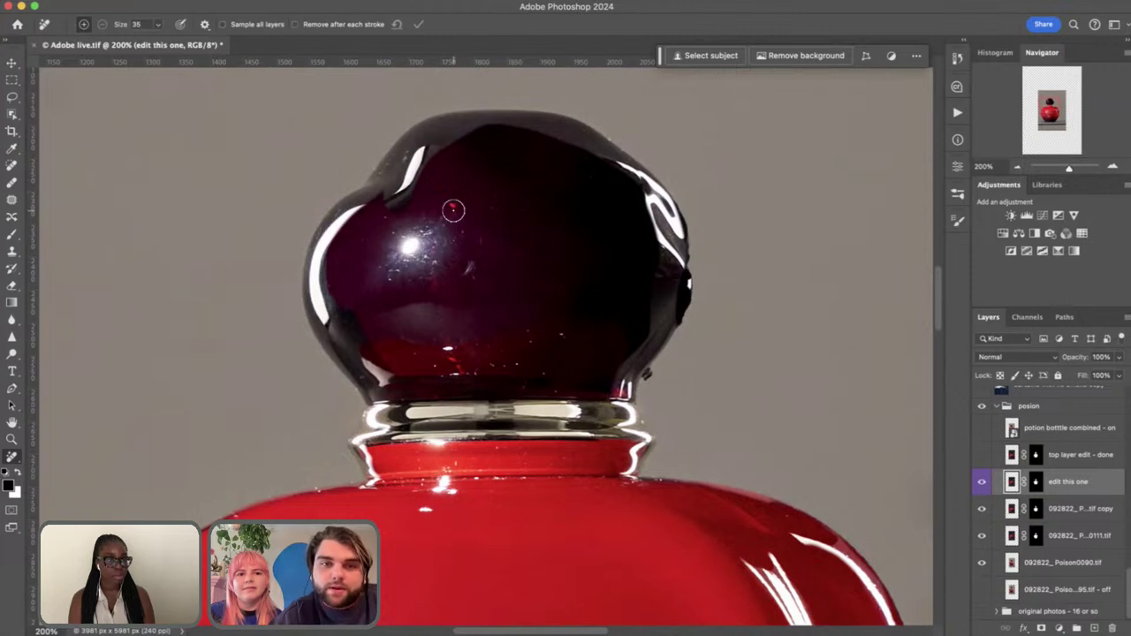
Mark the red speck, the scratch and the scattered dust spots on the bottle's cap and remove them all at once
click(452, 209)
click(469, 267)
click(482, 240)
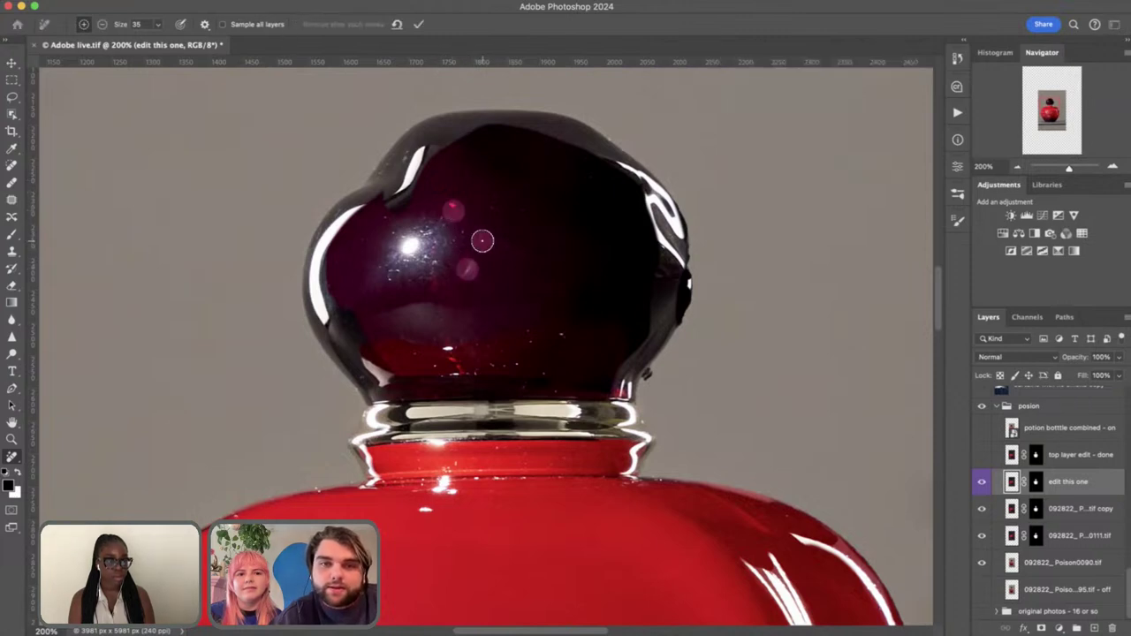
click(564, 336)
click(529, 340)
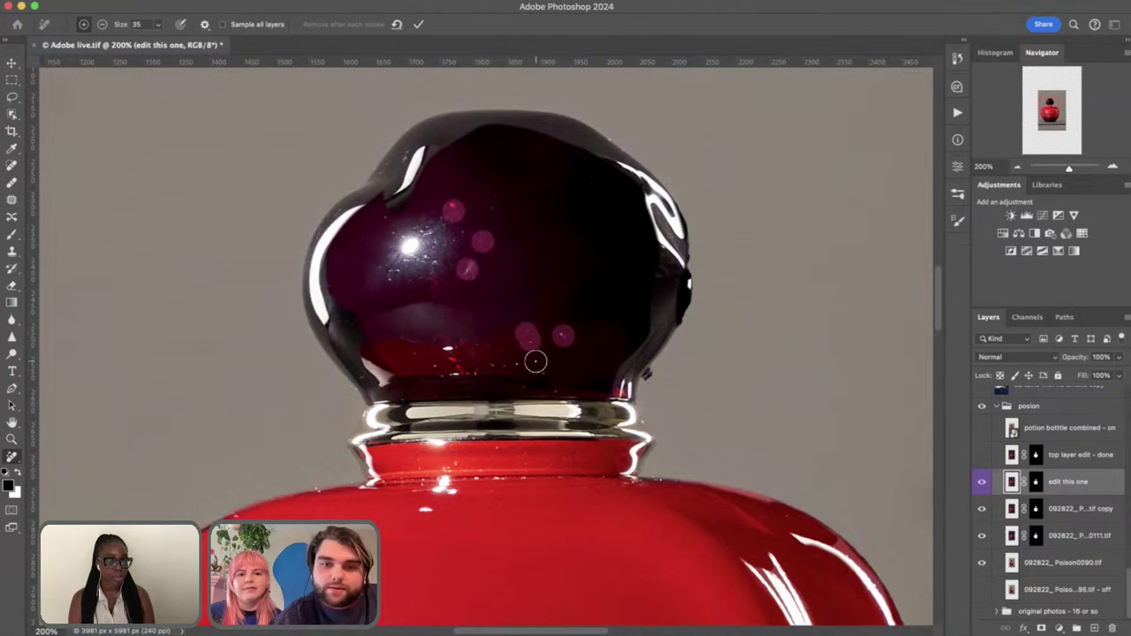
click(542, 371)
click(555, 387)
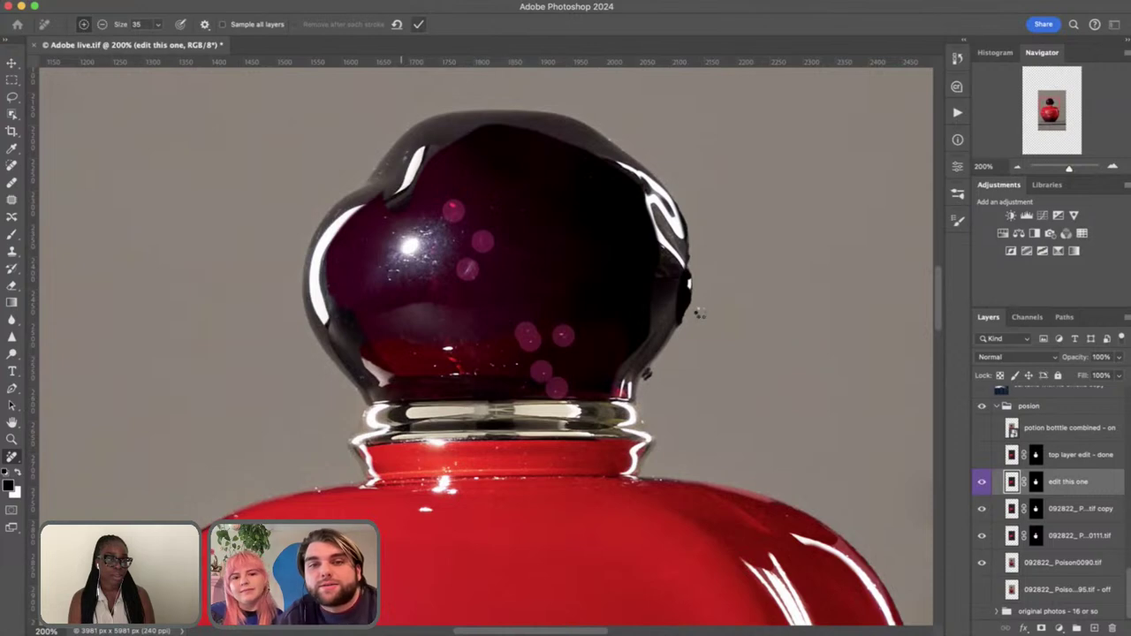
key(Return)
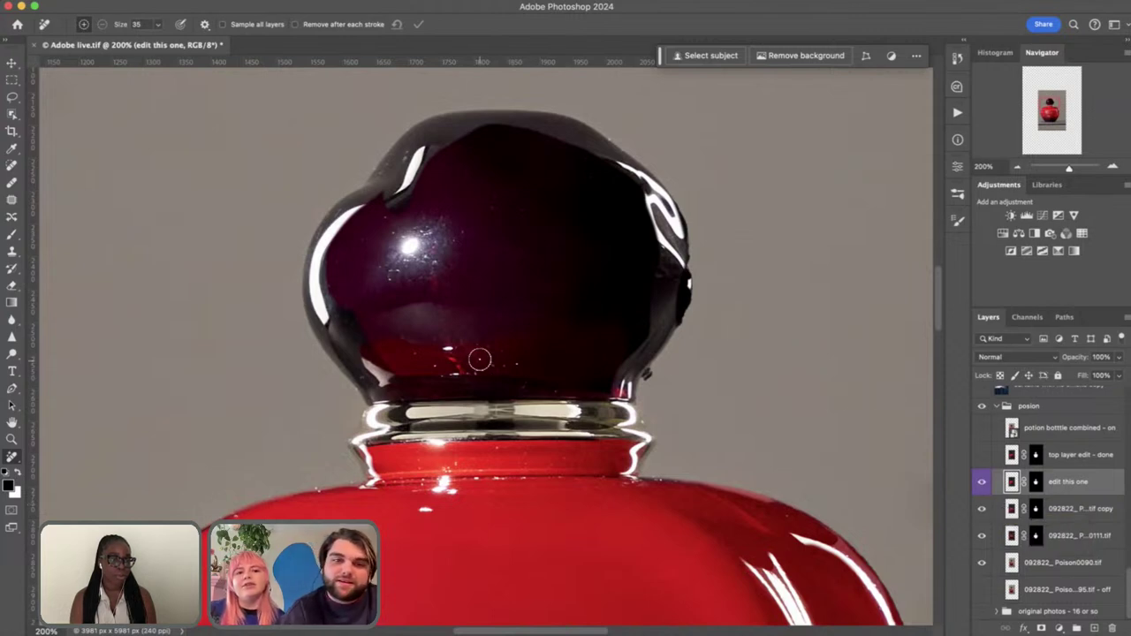
Remove a dust speck near the cap's base at size 20 with "Remove after each stroke" on, and turn that option off again
key(bracketleft)
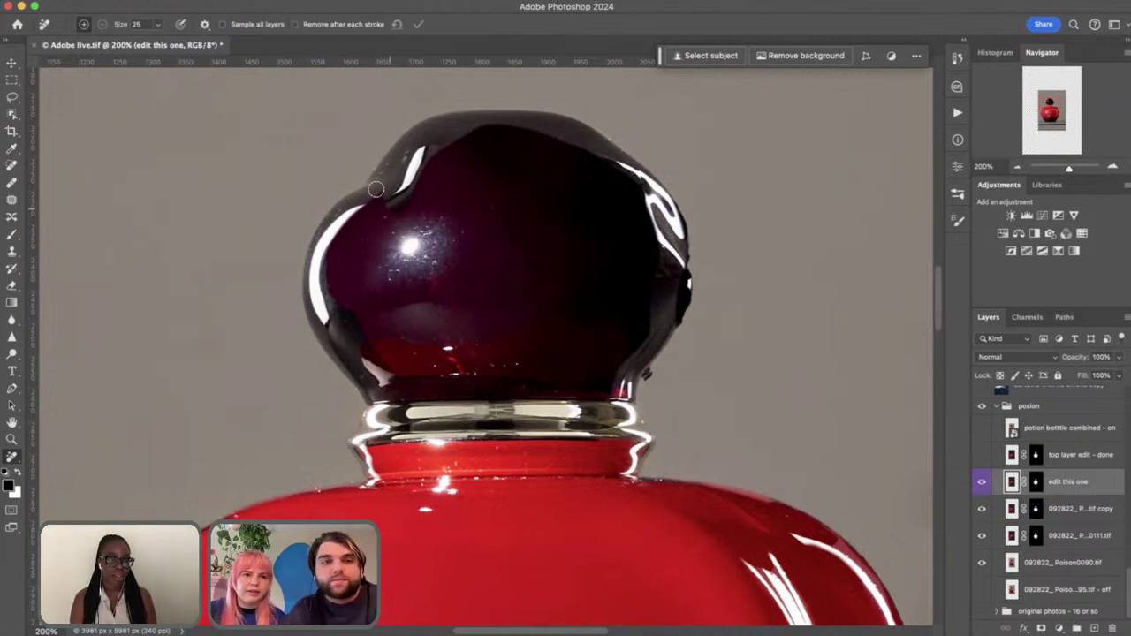
click(294, 24)
key(bracketleft)
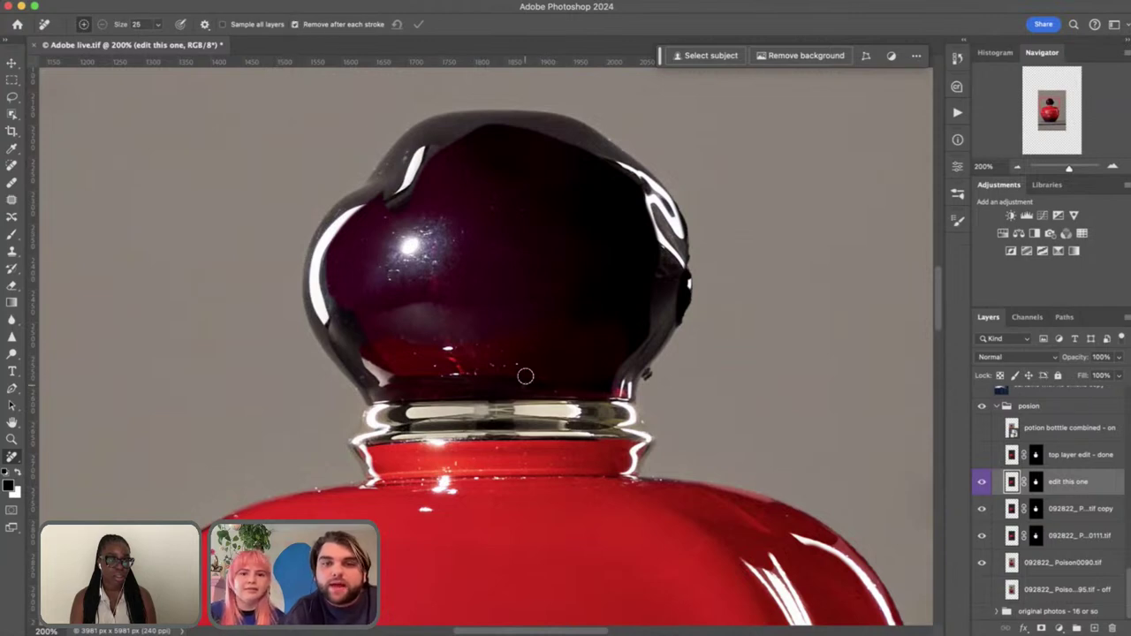
click(517, 362)
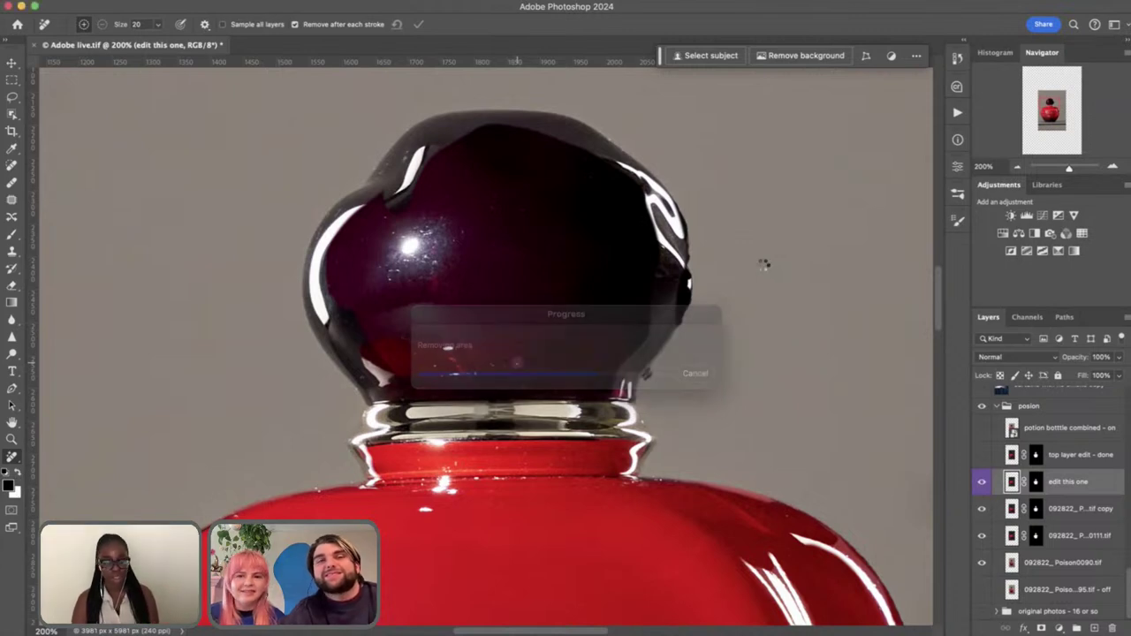
click(295, 25)
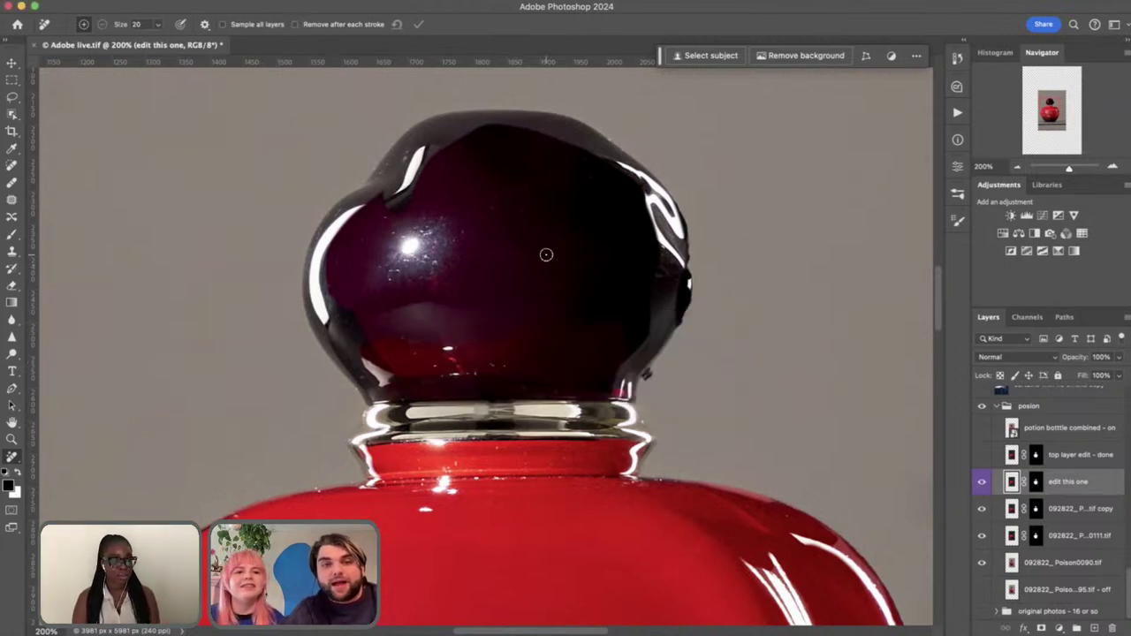
Mark the remaining dust specks across the cap and along its base with the Remove tool and remove them all at once
click(447, 347)
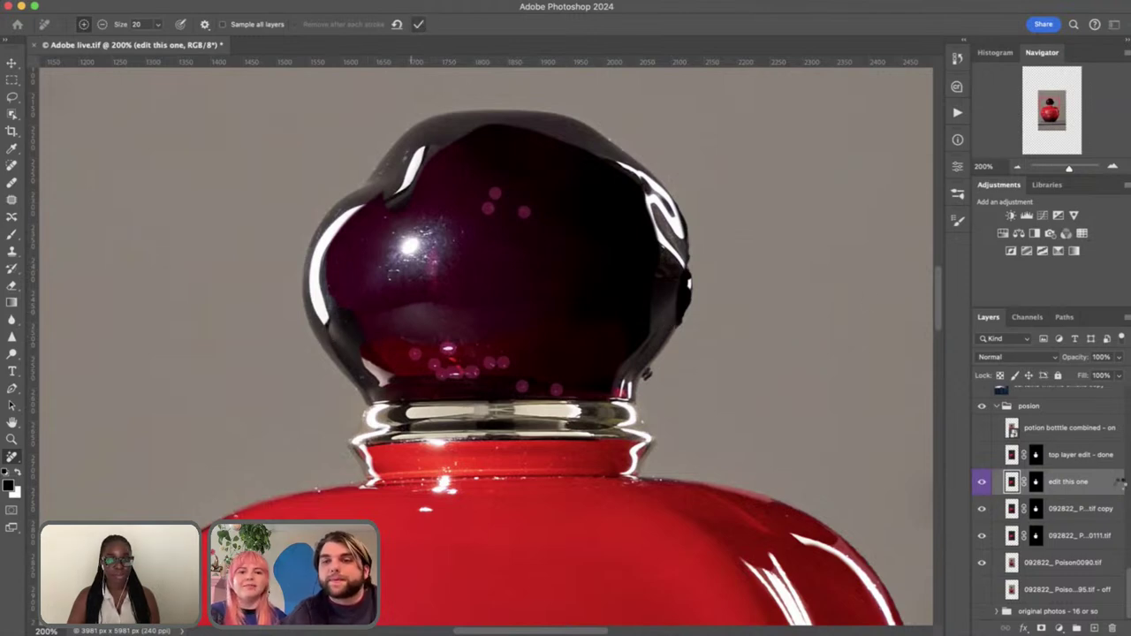
key(Return)
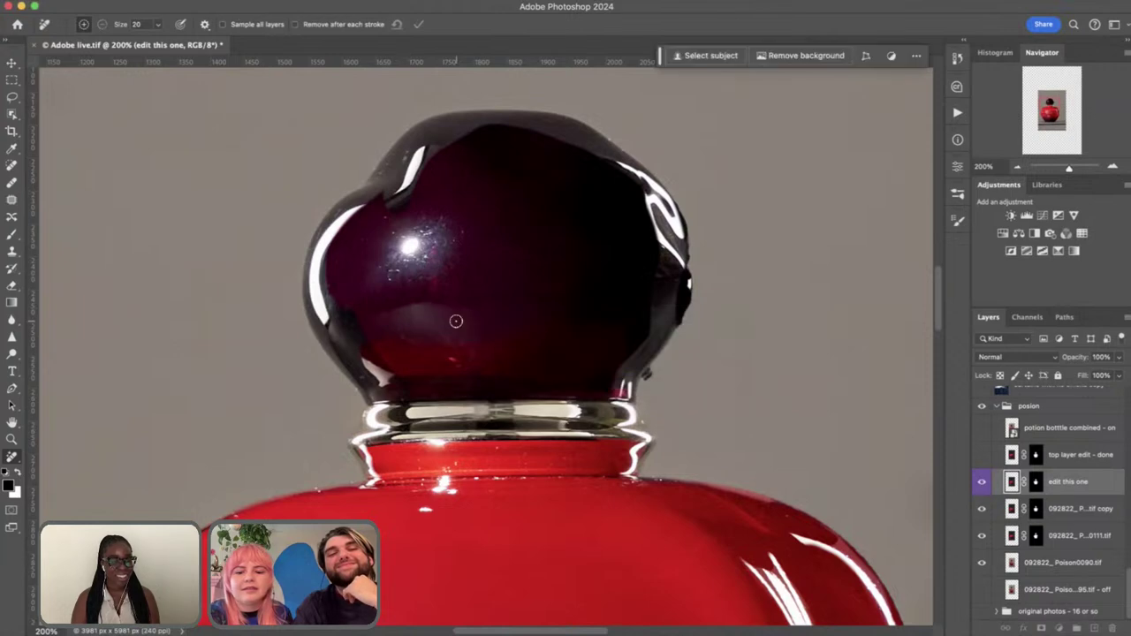
Try to replace the bright flash reflection on the cap with clean dark areas using the Patch tool
key(shift+j)
key(shift+j)
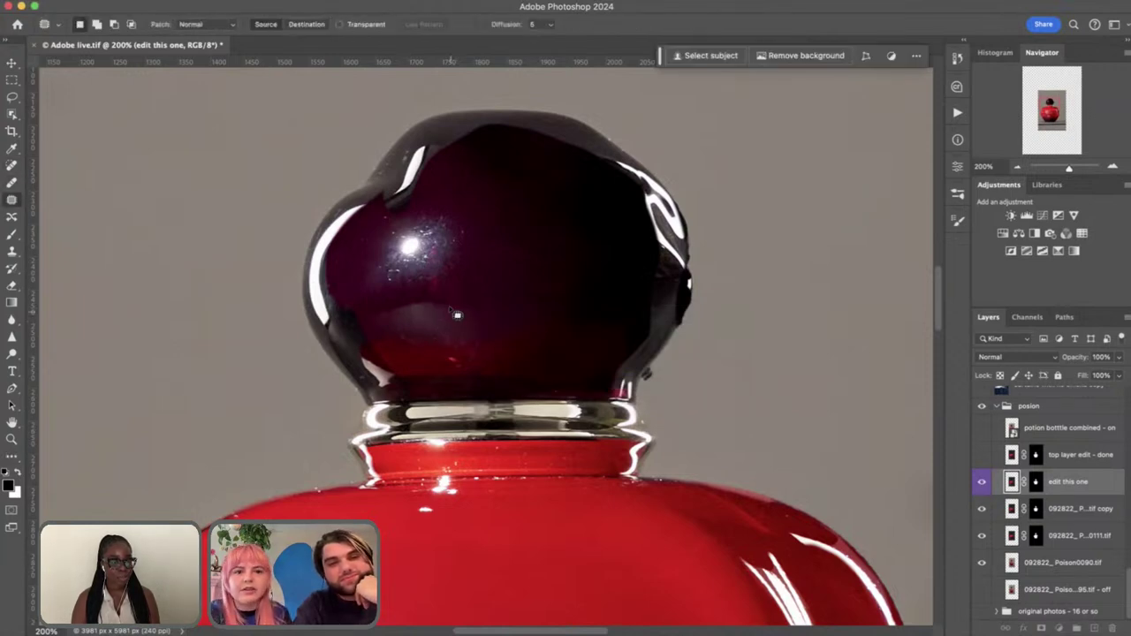
mouse_move(447, 278)
mouse_down()
mouse_move(459, 228)
mouse_move(409, 230)
mouse_move(388, 278)
mouse_move(443, 295)
mouse_move(448, 280)
mouse_move(493, 263)
mouse_move(500, 235)
mouse_move(455, 205)
mouse_move(506, 298)
mouse_move(472, 294)
mouse_up()
key(ctrl+d)
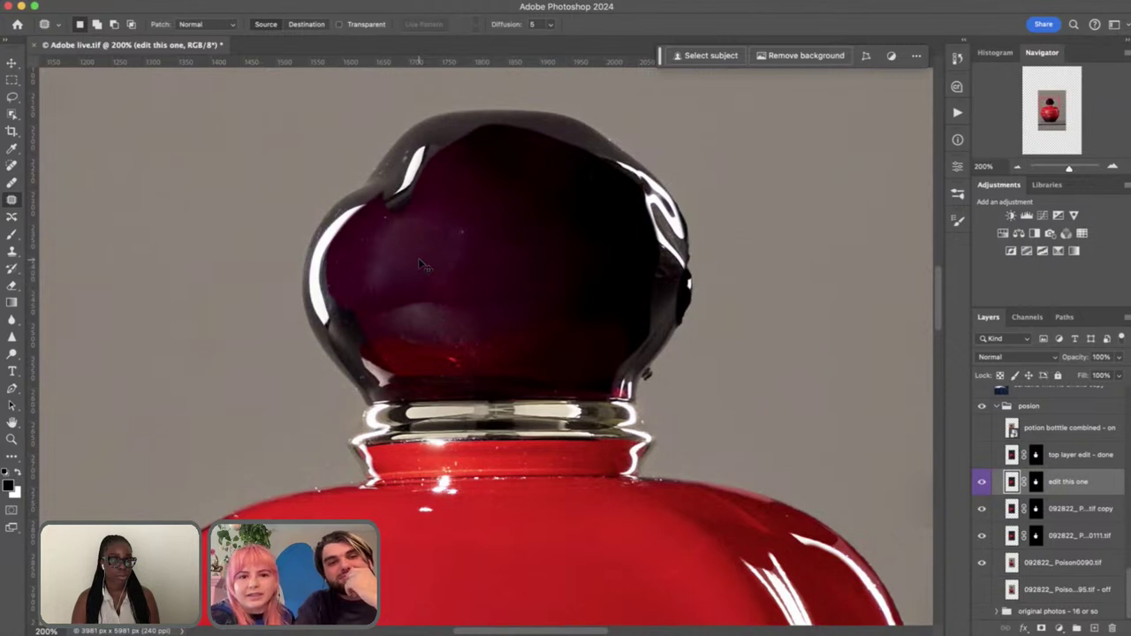
mouse_move(398, 223)
mouse_down()
mouse_move(387, 270)
mouse_move(500, 269)
mouse_move(497, 249)
mouse_move(575, 233)
mouse_up()
key(ctrl+d)
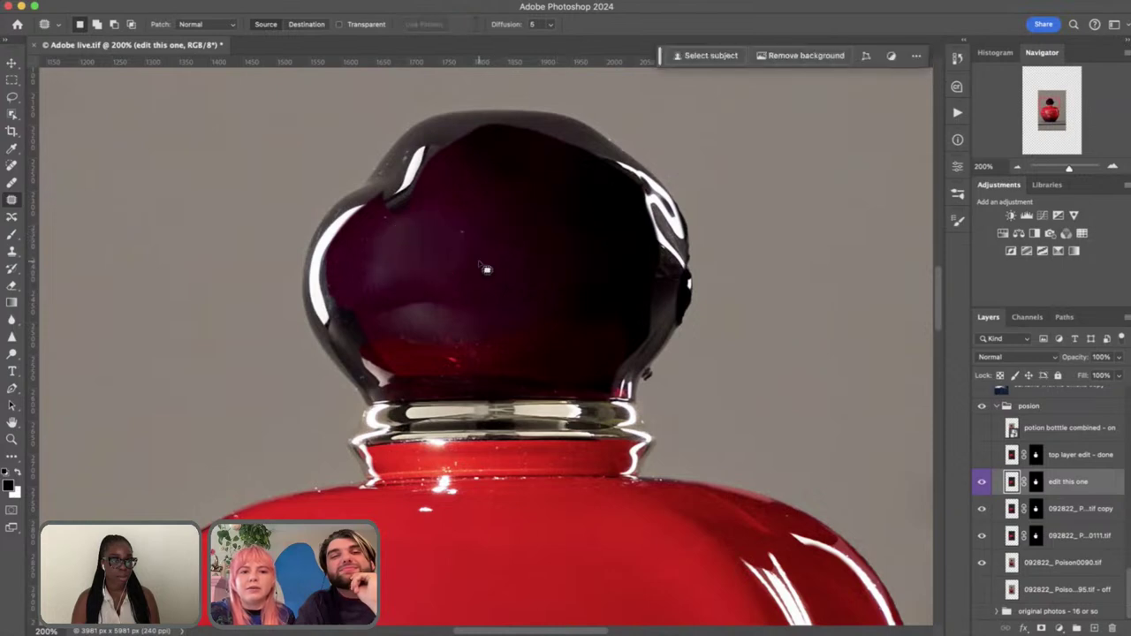
Undo the patches over the cap's flash reflection and leave the "top layer edit - done" layer hidden
key(ctrl+z)
key(ctrl+z)
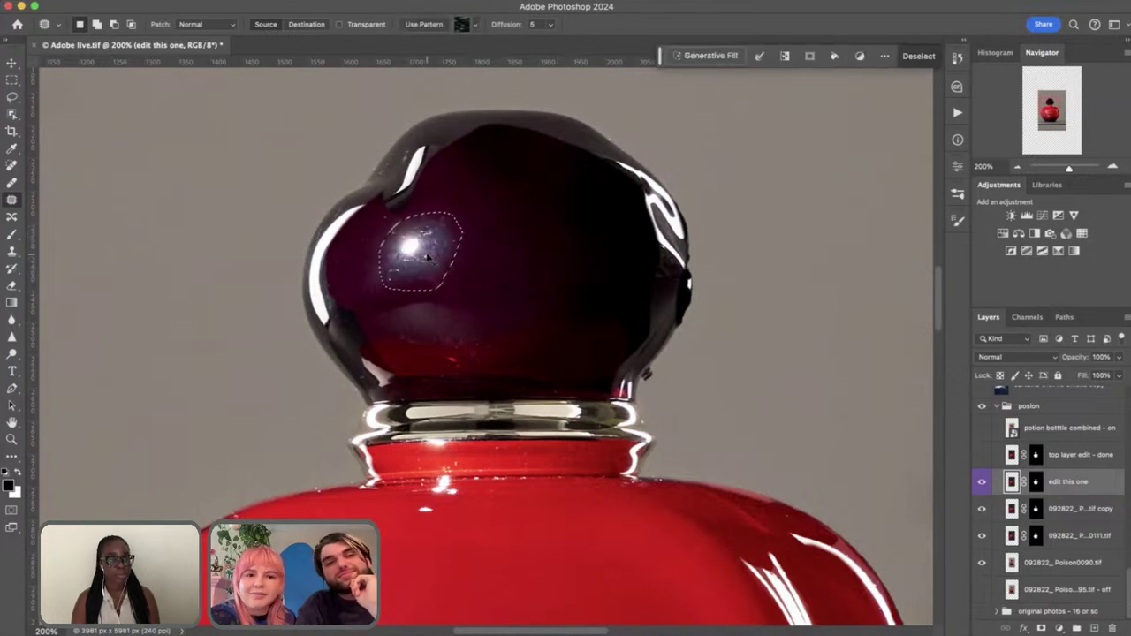
key(ctrl+z)
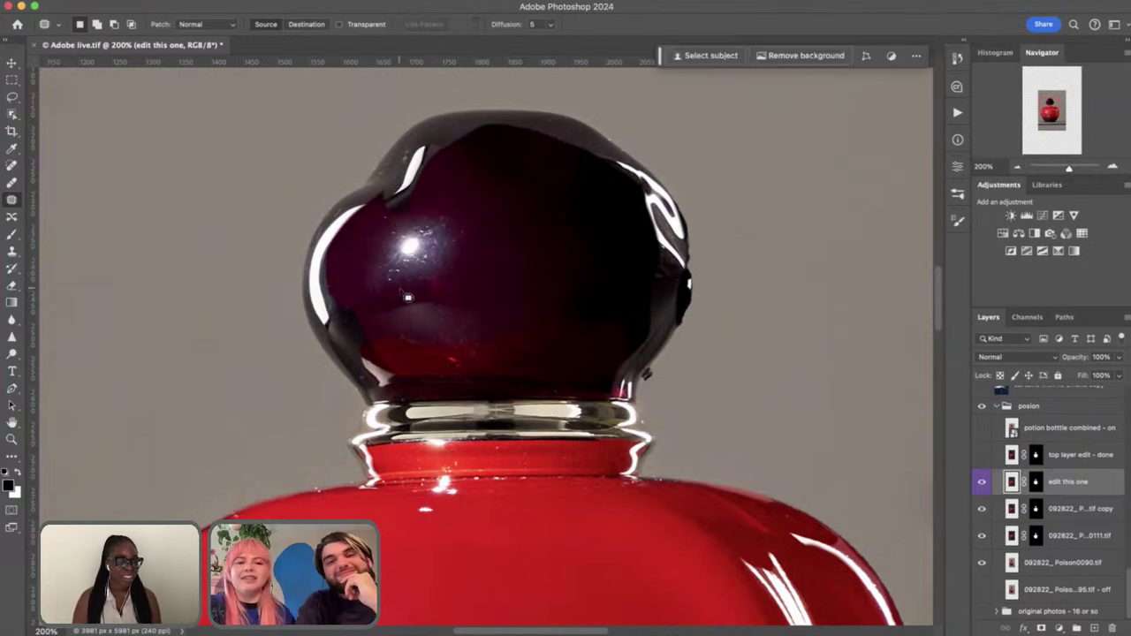
mouse_move(473, 274)
mouse_down()
mouse_move(462, 272)
mouse_move(461, 228)
mouse_move(398, 228)
mouse_up()
click(982, 455)
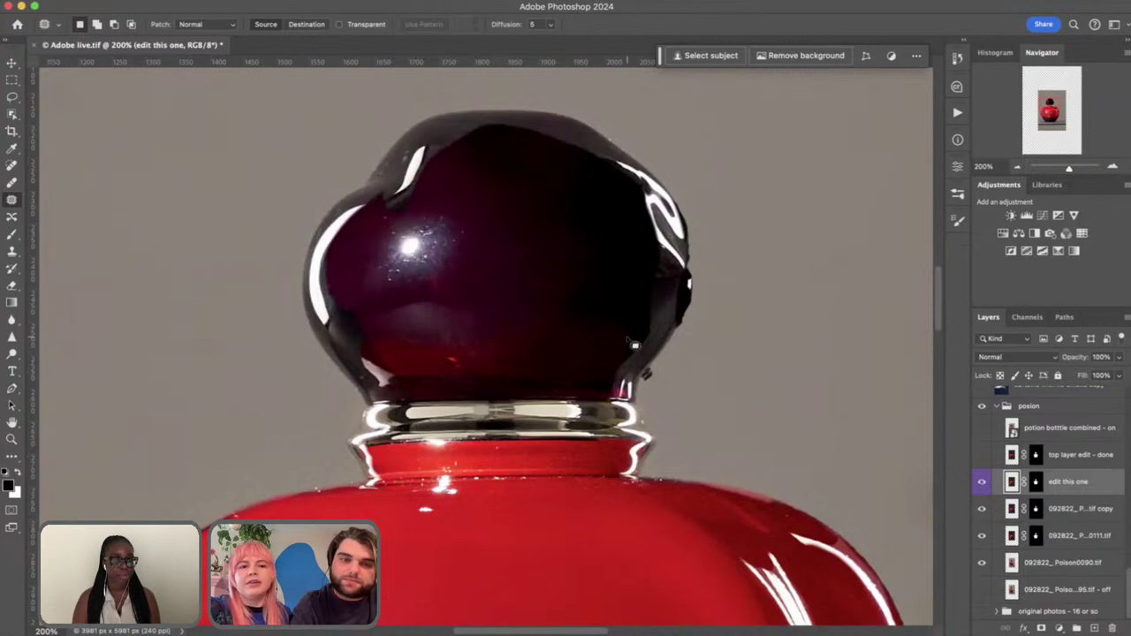
Target the "edit this one" layer's mask and select the bottle with the Object Selection tool
click(1037, 481)
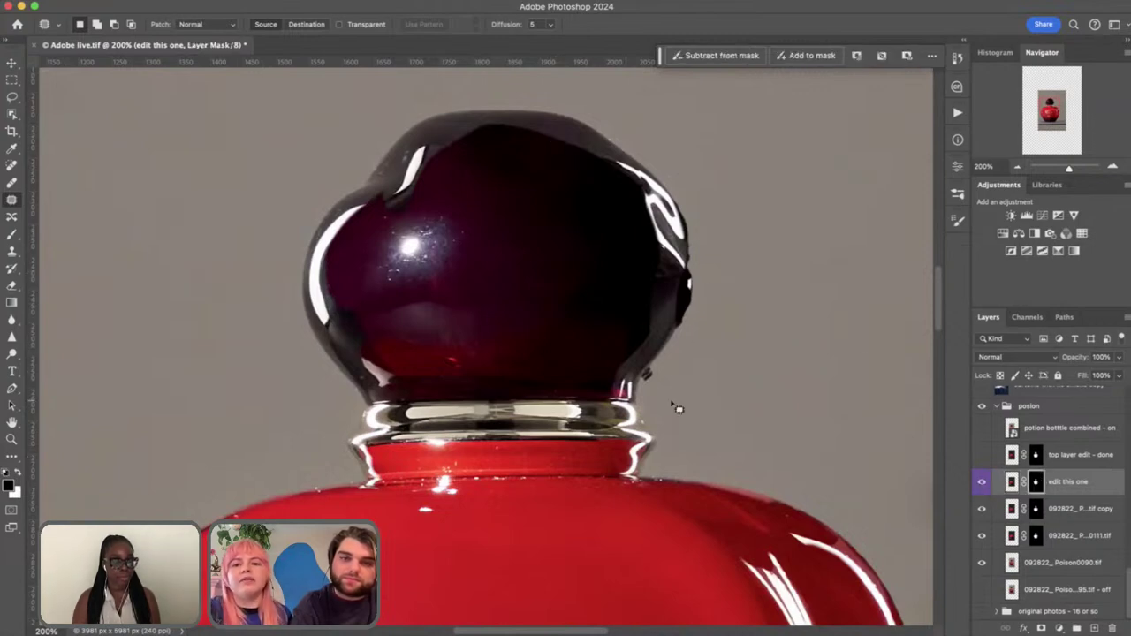
key(l)
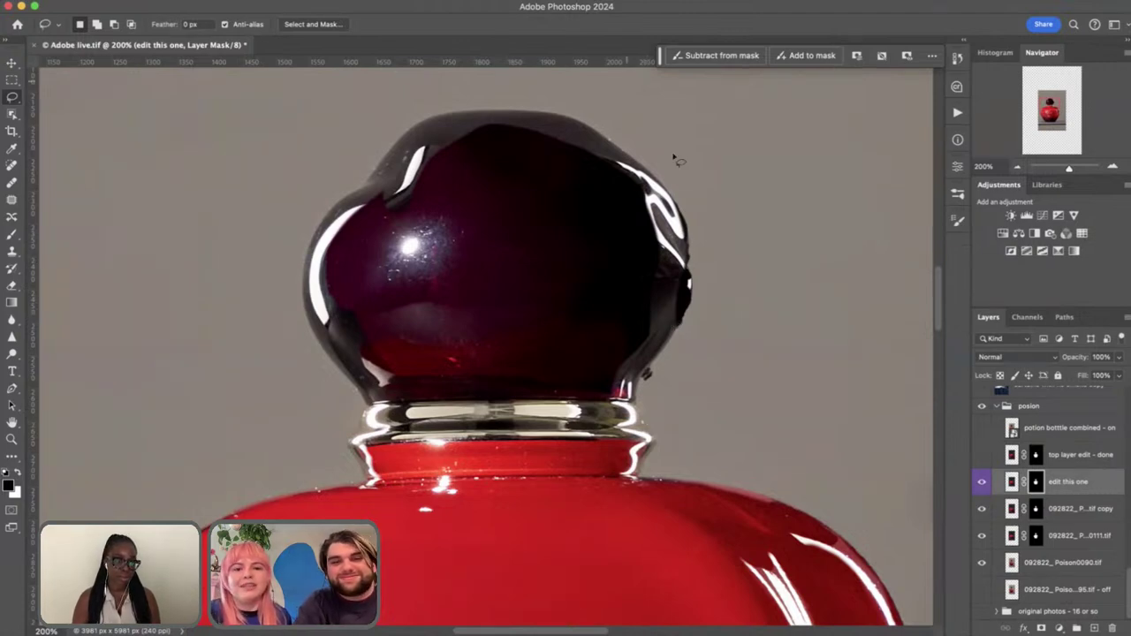
click(12, 114)
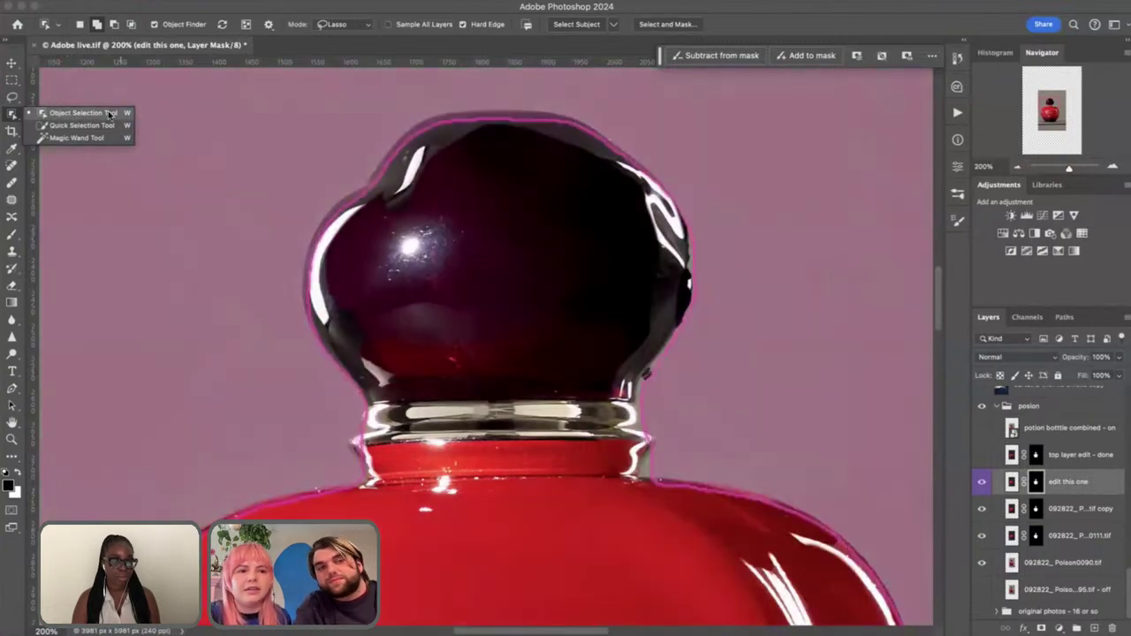
click(102, 113)
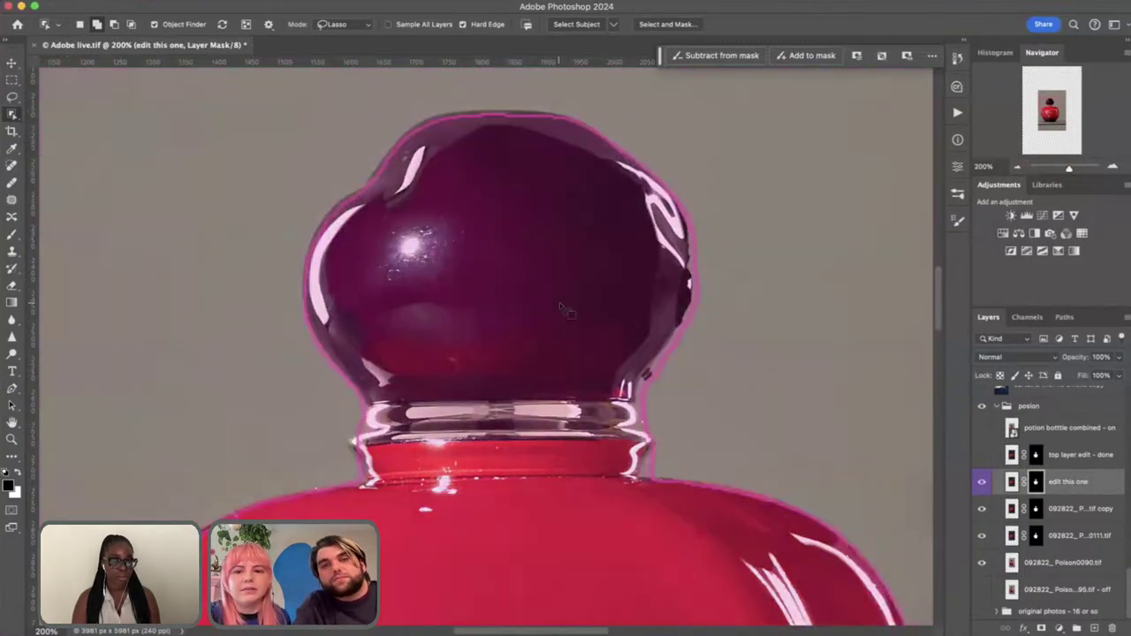
click(887, 534)
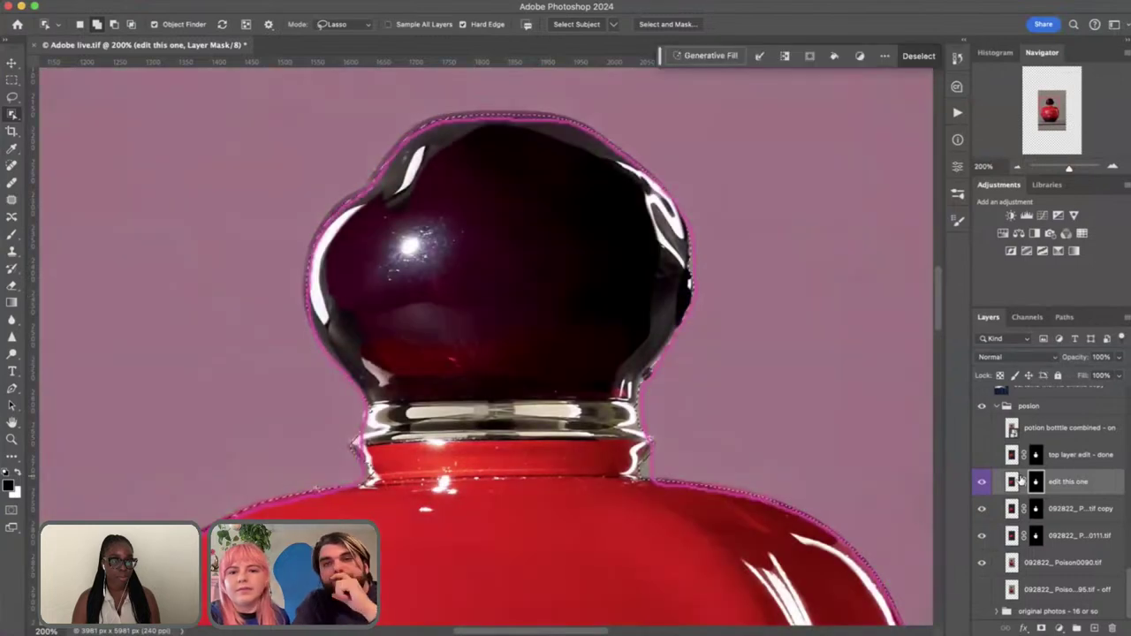
Paint white on the mask along the cap's inner edge within the selection to reveal the darker exposure, and deselect
key(b)
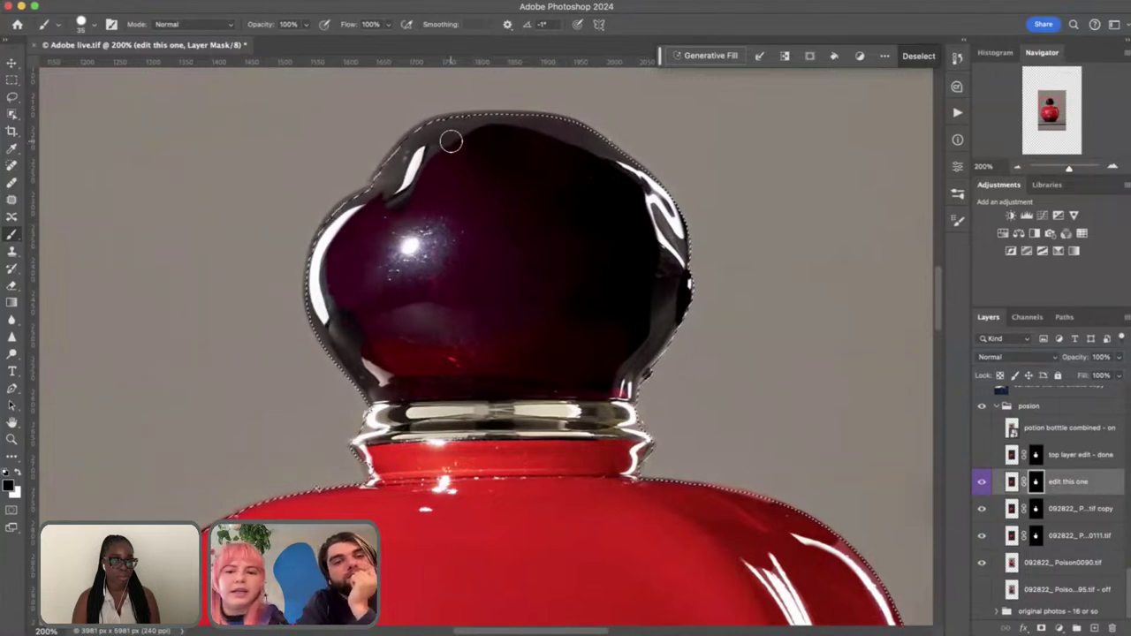
key(x)
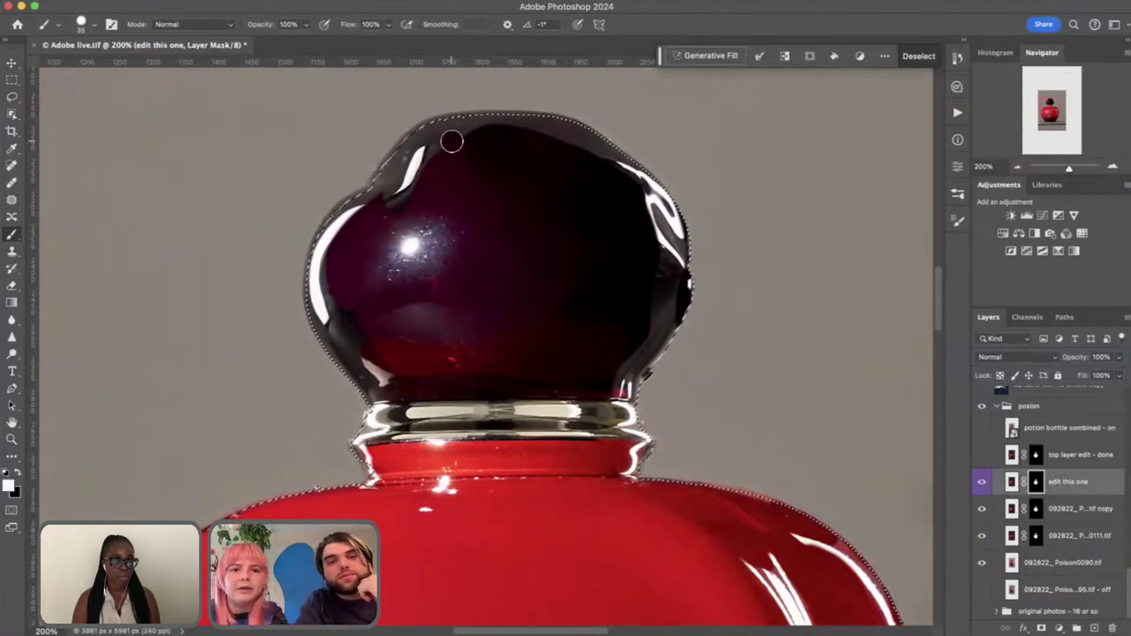
mouse_move(467, 139)
mouse_down()
mouse_move(459, 126)
mouse_move(575, 127)
mouse_move(557, 134)
mouse_move(643, 155)
mouse_move(616, 148)
mouse_up()
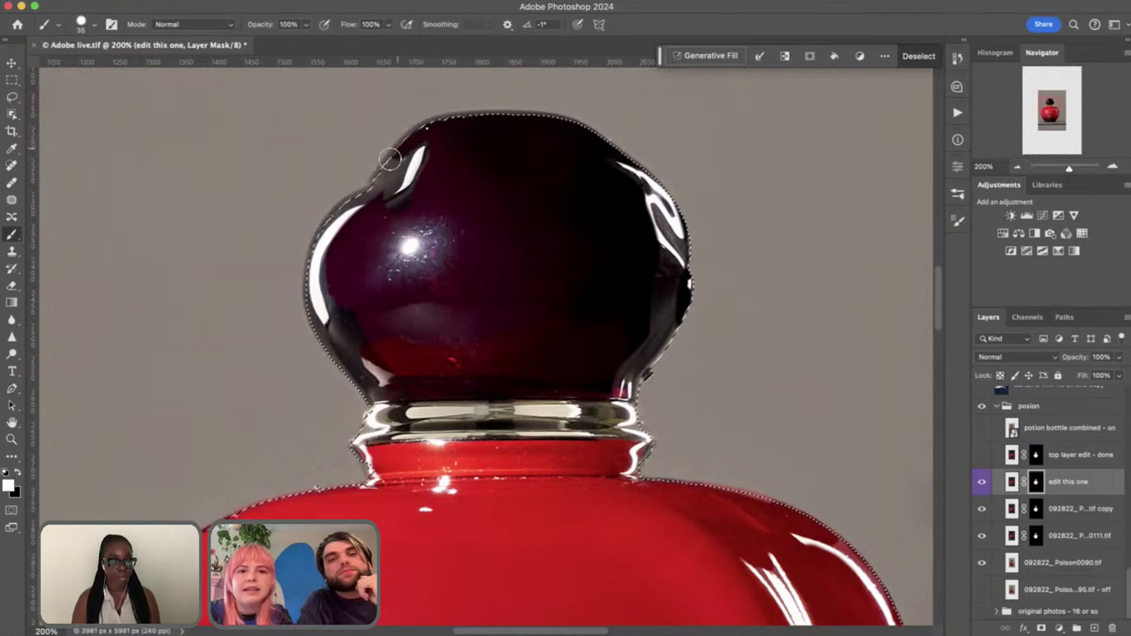
scroll(281, 150, down, 1)
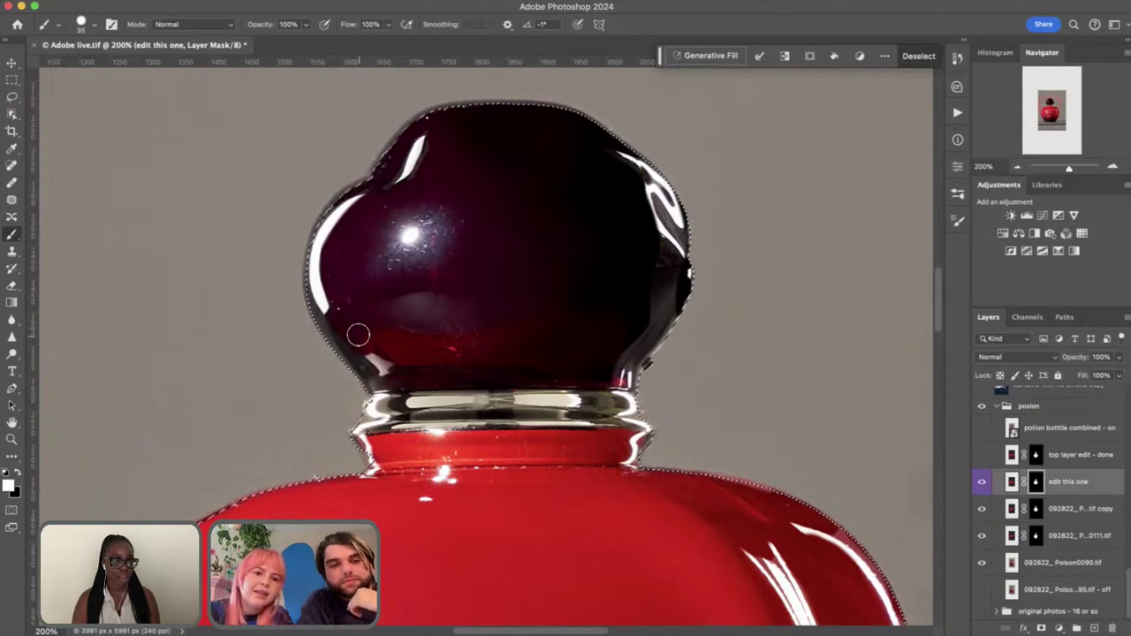
key(ctrl+h)
key(ctrl+d)
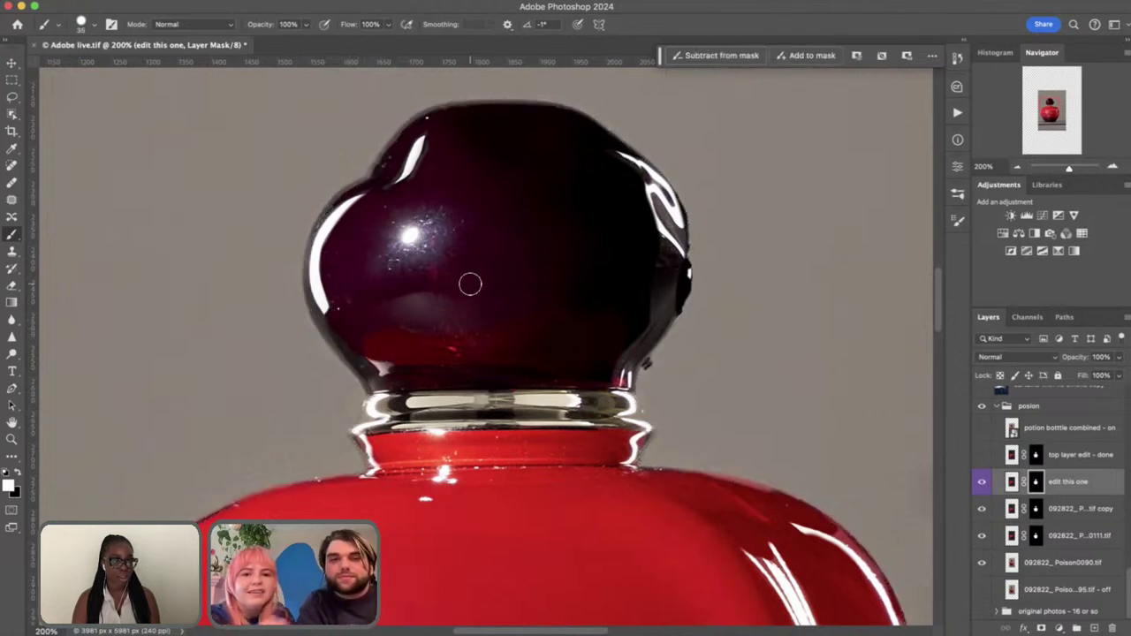
Show the "top layer edit - done" and "potion botttle combined - on" layers and hide "edit this one" and the two masked exposure layers beneath it
click(982, 460)
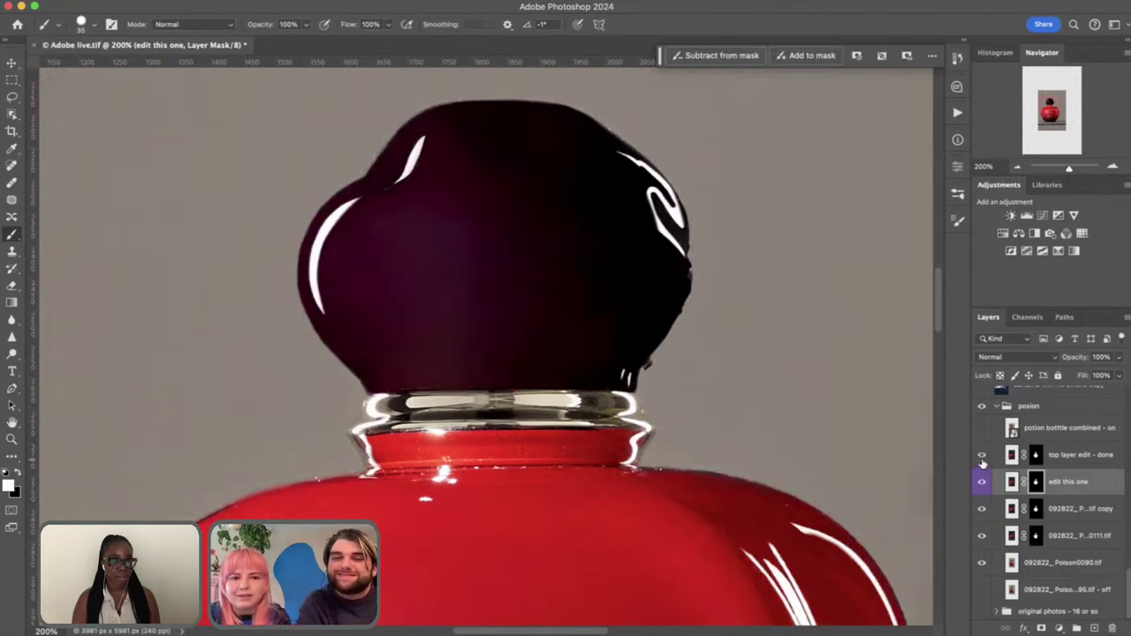
click(982, 483)
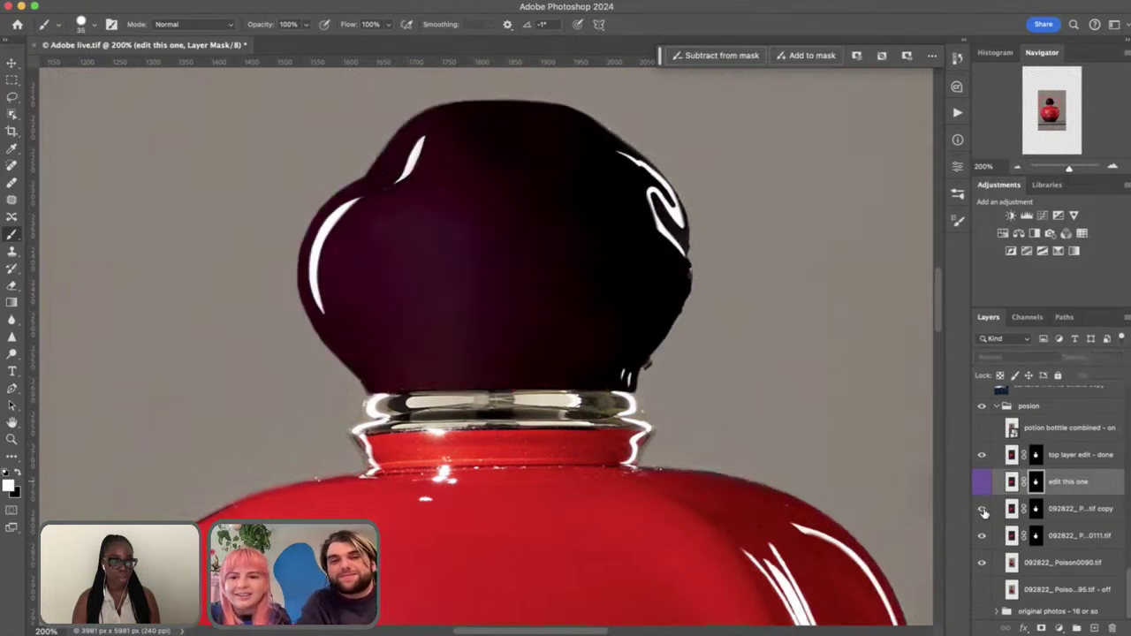
drag(984, 511, 981, 565)
click(981, 564)
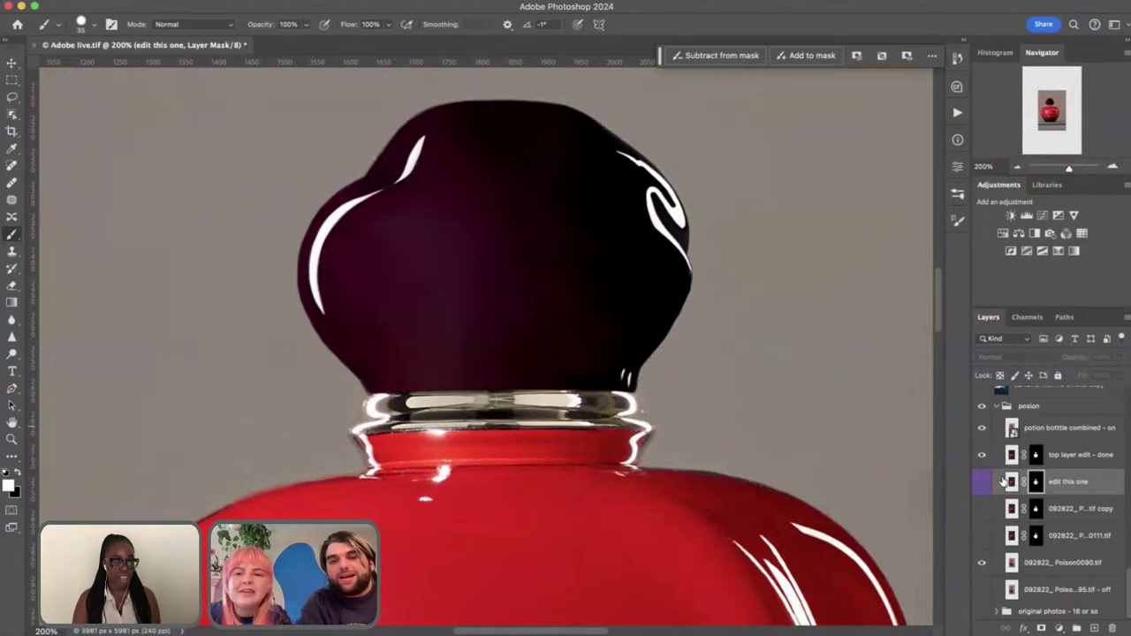
Collapse the "posion" group and show the "curtains with no smoke copy" layer above it
scroll(1002, 480, up, 4)
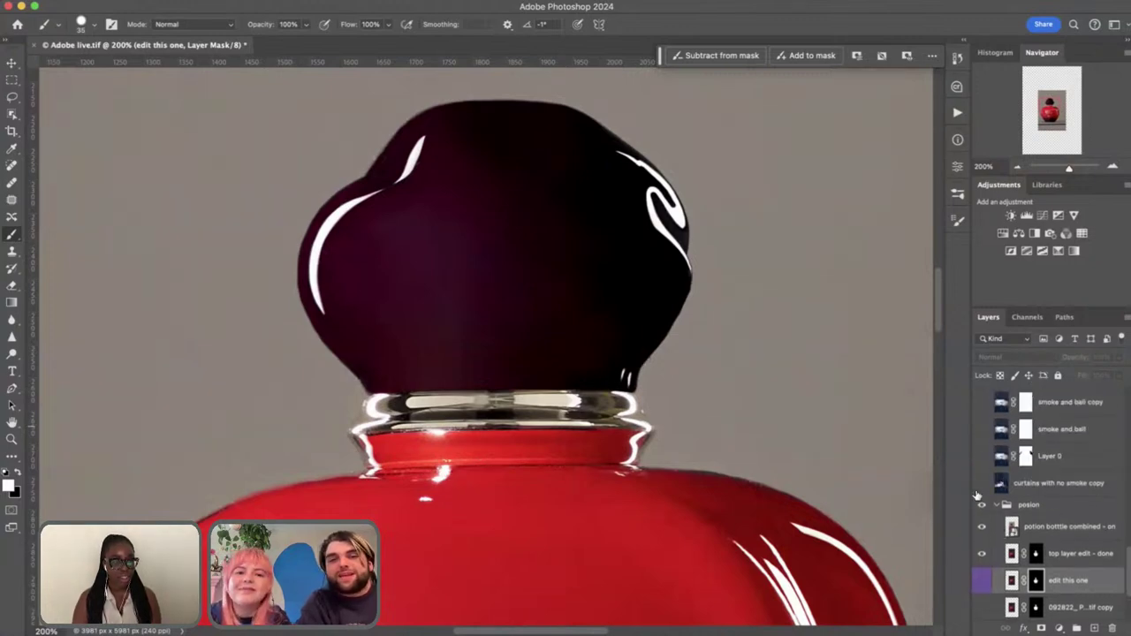
key(super+minus)
key(super+minus)
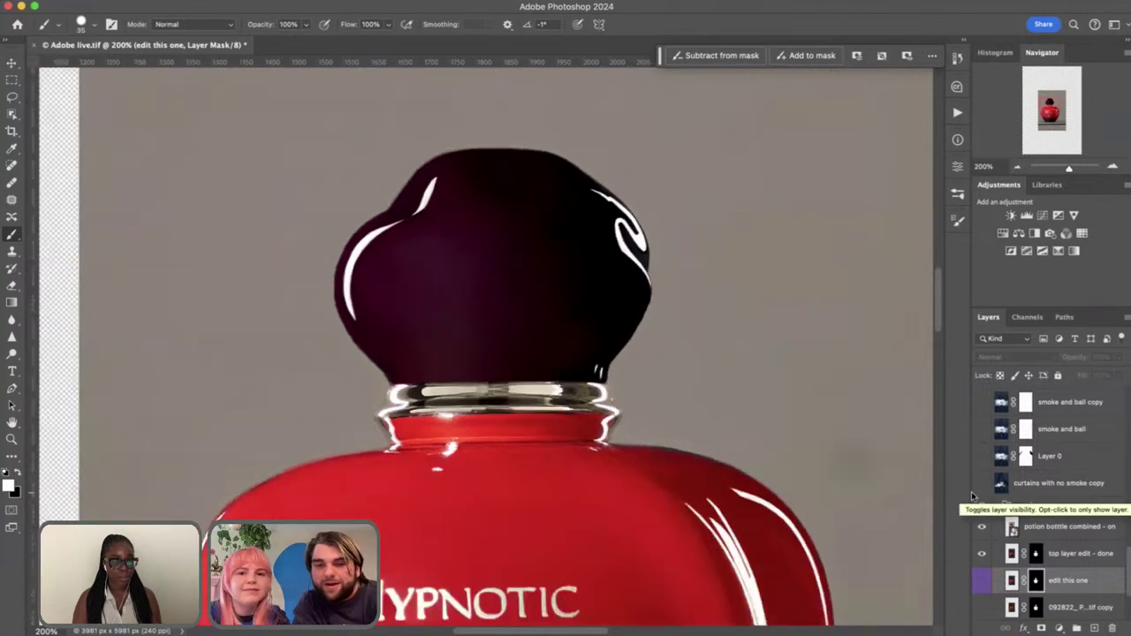
scroll(829, 511, down, 2)
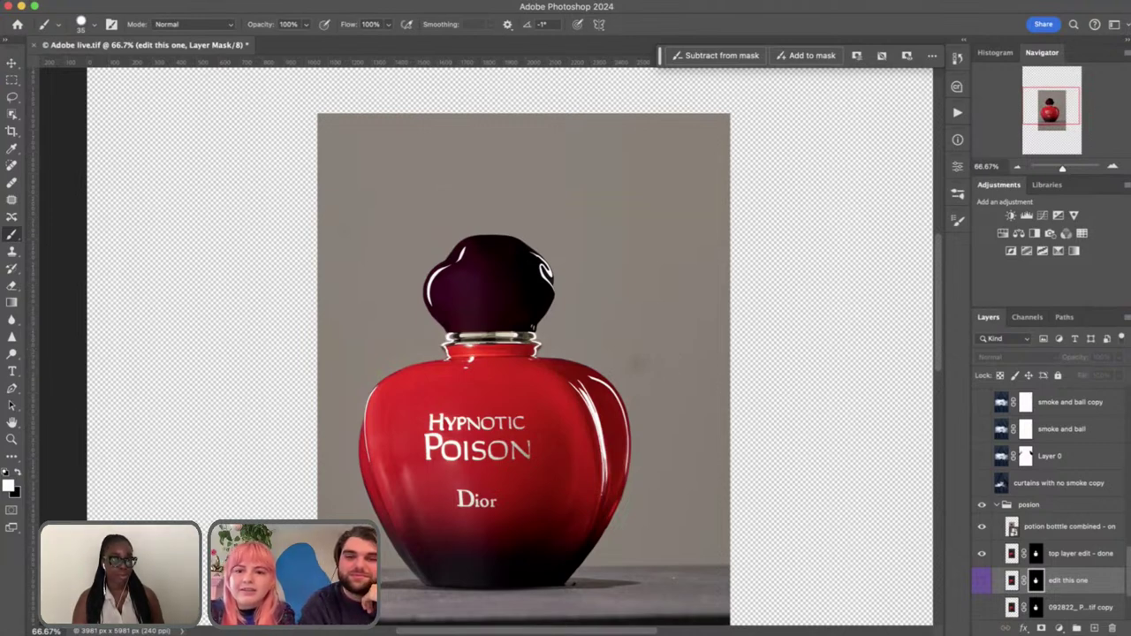
click(997, 507)
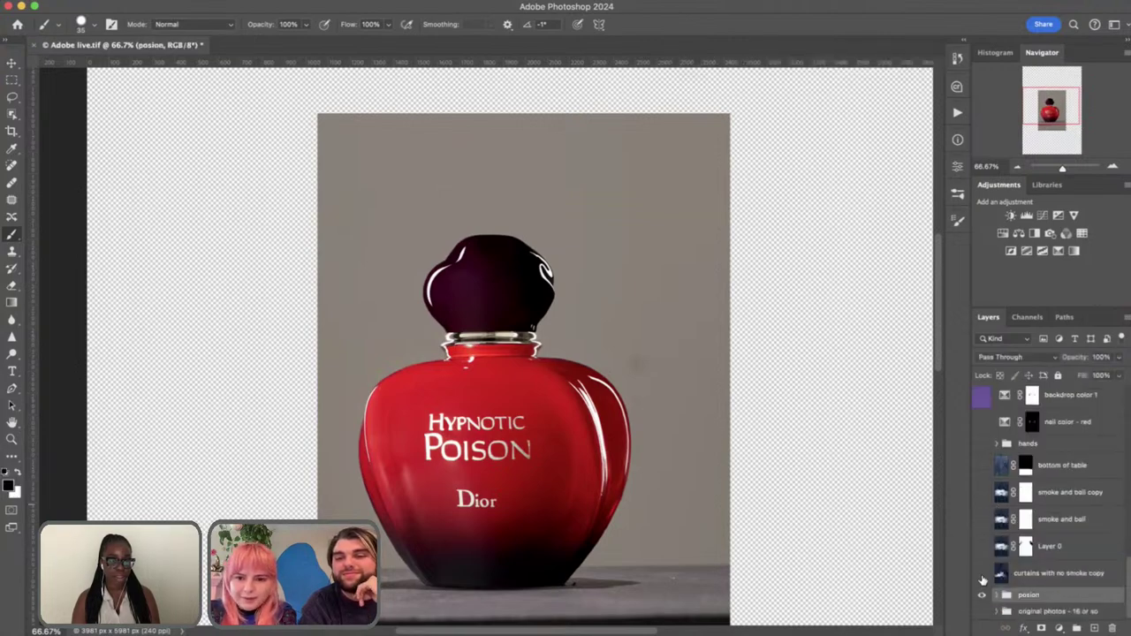
click(982, 575)
Reveal "Layer 0", "smoke and ball", "smoke and ball copy" and "bottom of table" one by one over the curtains at 25% view
key(super+minus)
key(super+minus)
key(super+minus)
key(super+minus)
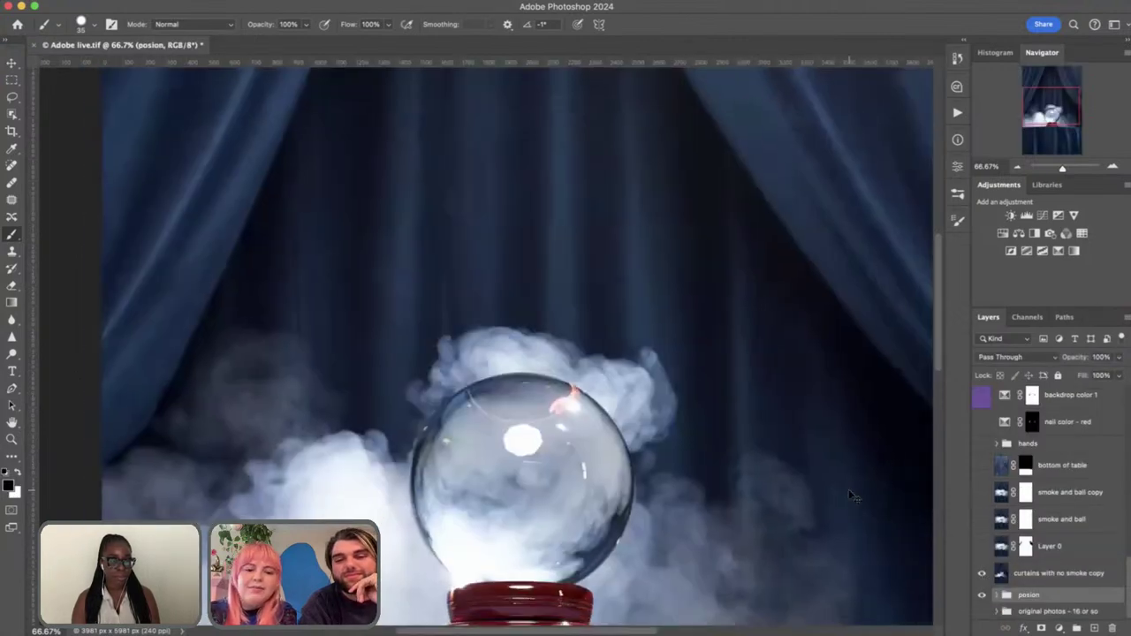
key(super+plus)
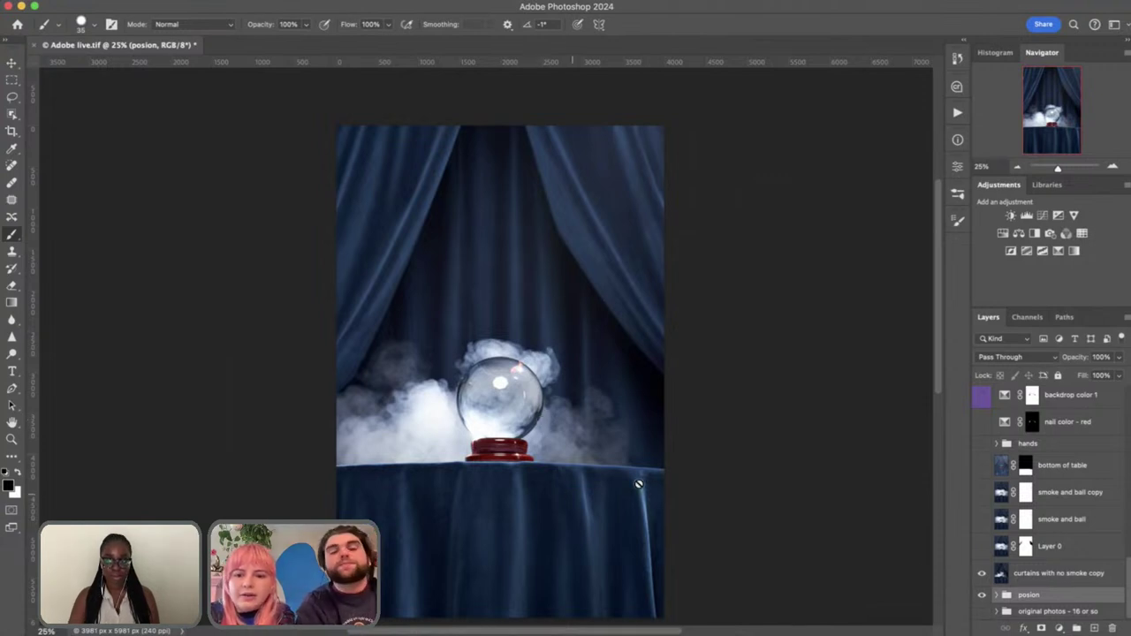
click(982, 548)
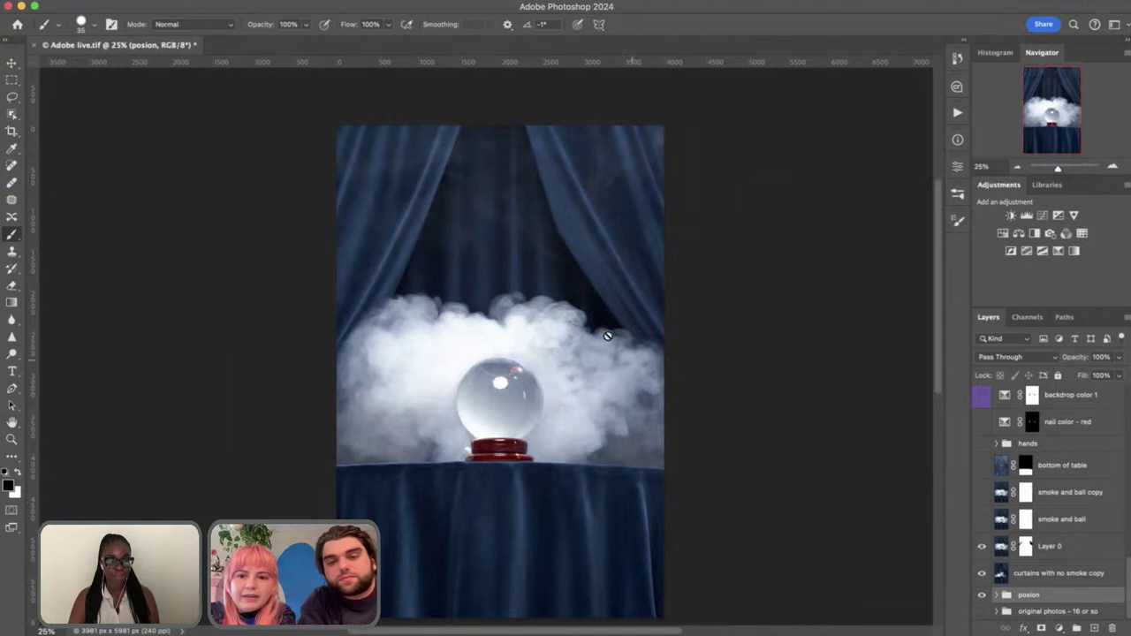
click(982, 519)
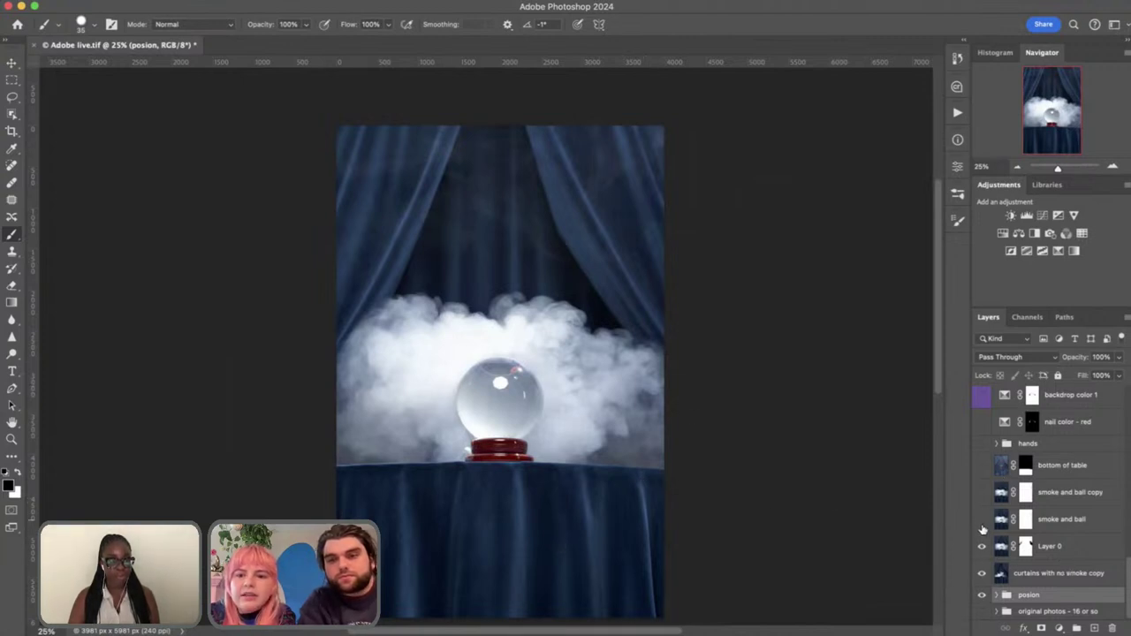
click(983, 474)
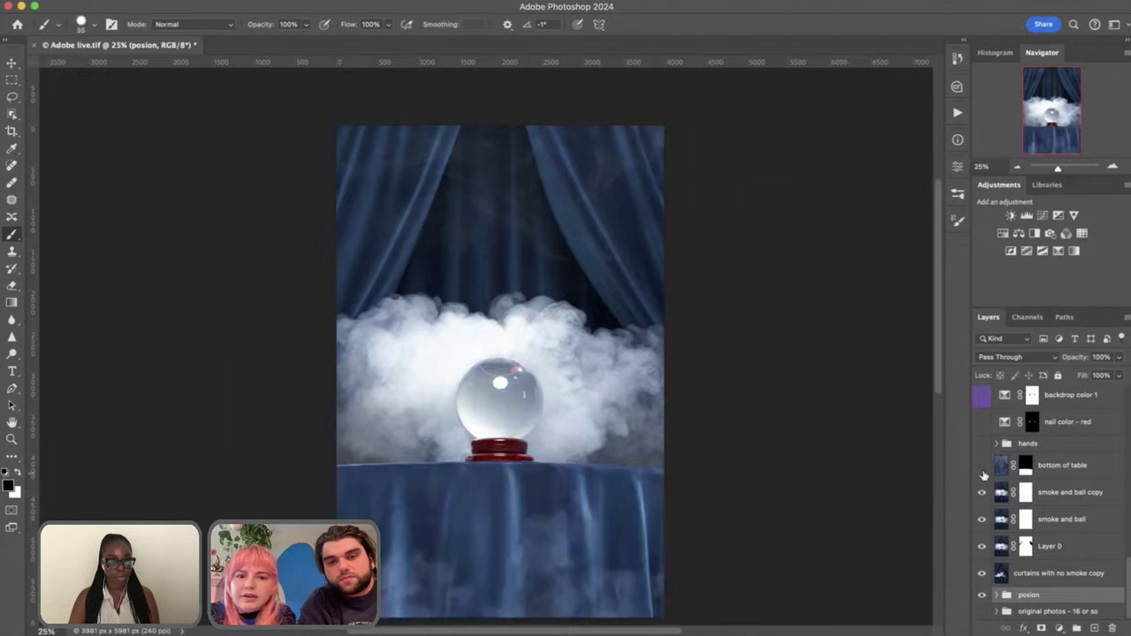
click(983, 474)
click(983, 474)
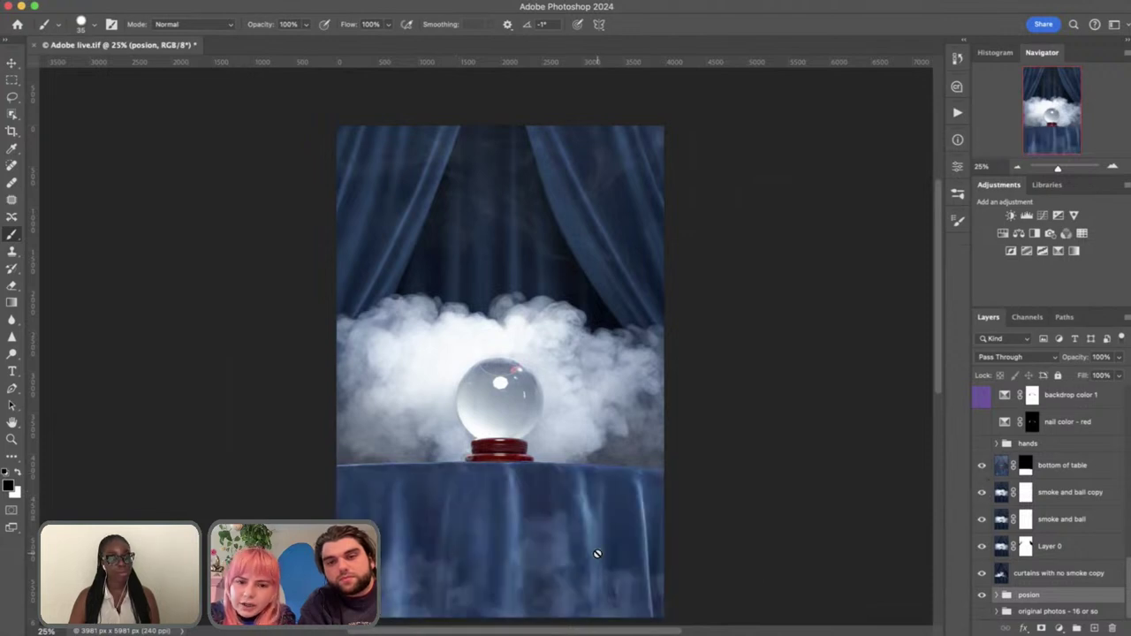
Delete the layer mask of the "bottom of table" layer
click(1026, 469)
key(x)
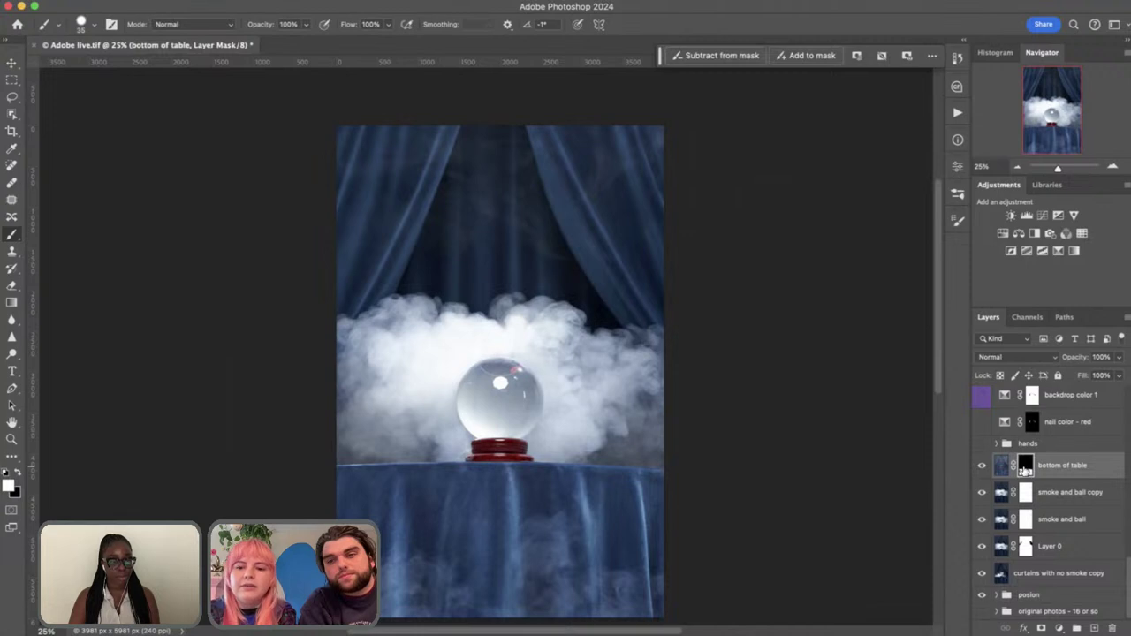
key(Delete)
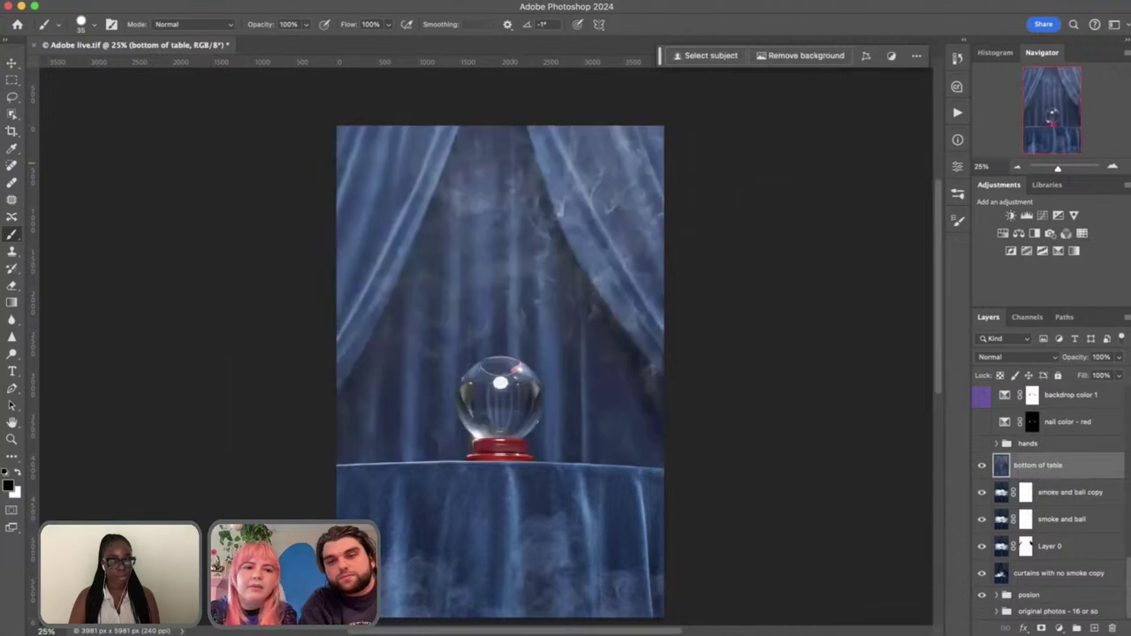
Select the blue tablecloth on the "bottom of table" layer with the Object Selection tool
click(11, 113)
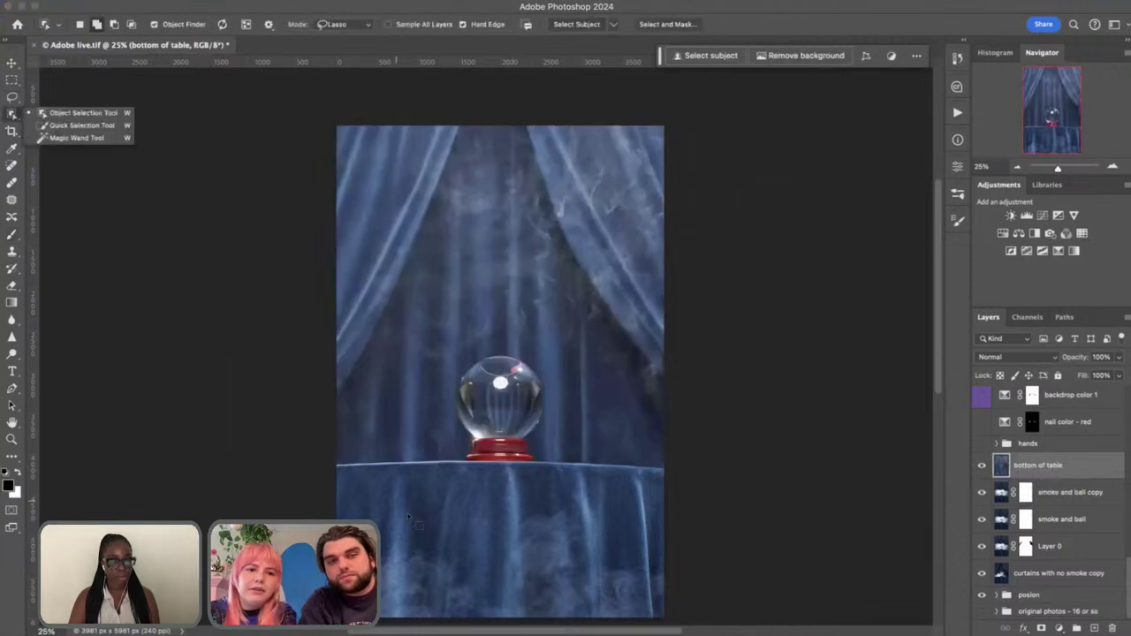
click(372, 499)
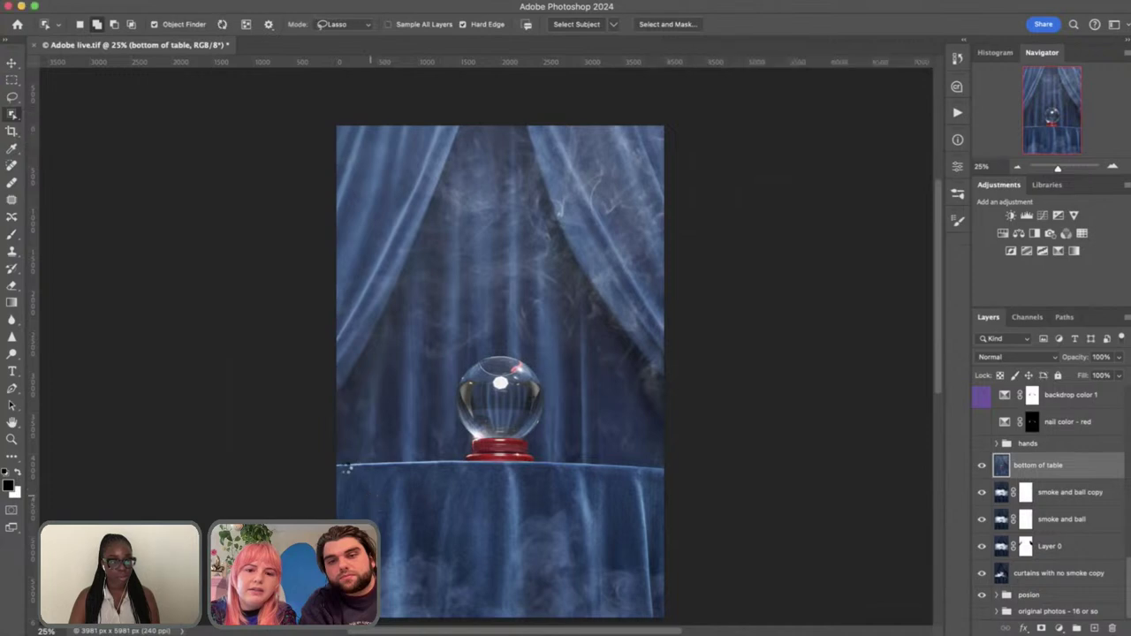
click(340, 478)
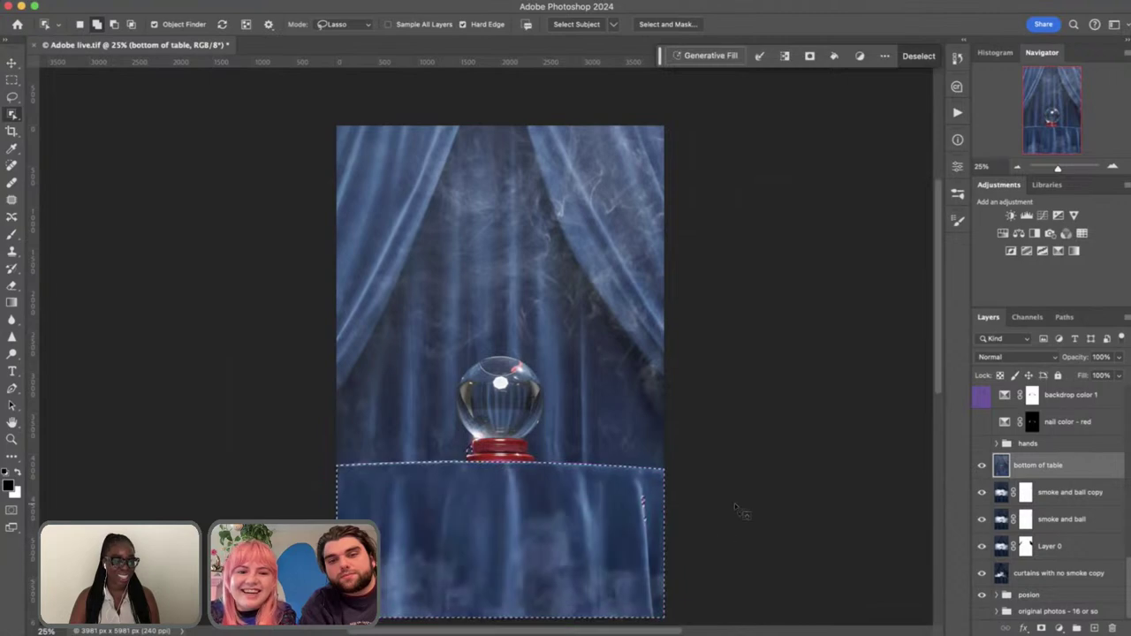
Subtract the stray area beside the crystal ball's red base from the tablecloth selection with the Lasso tool
key(super+1)
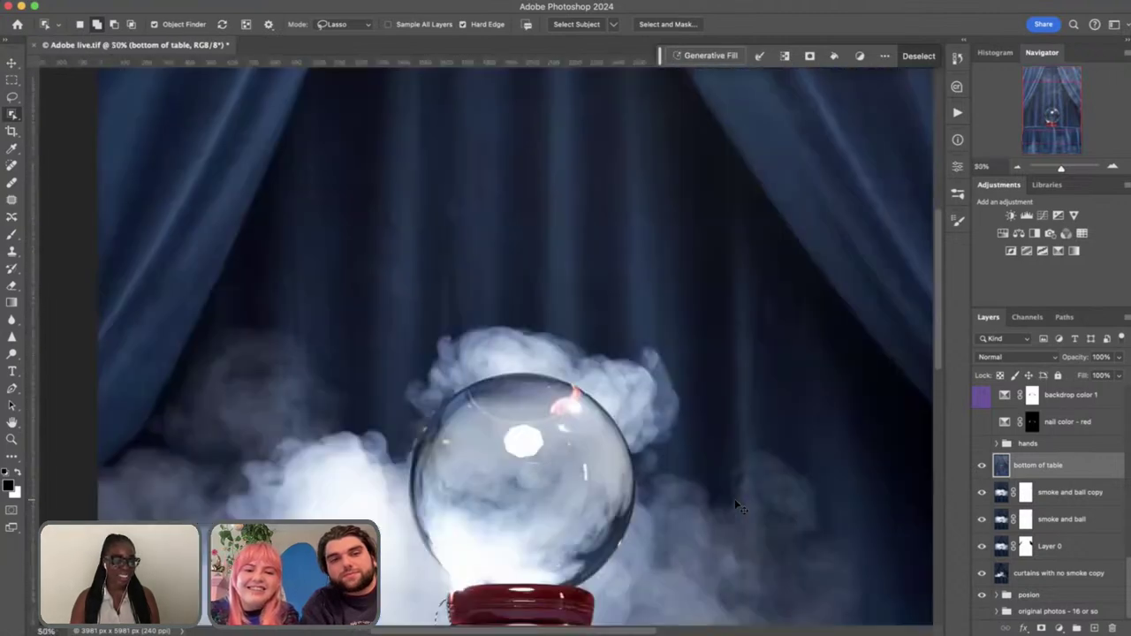
scroll(740, 507, down, 6)
key(l)
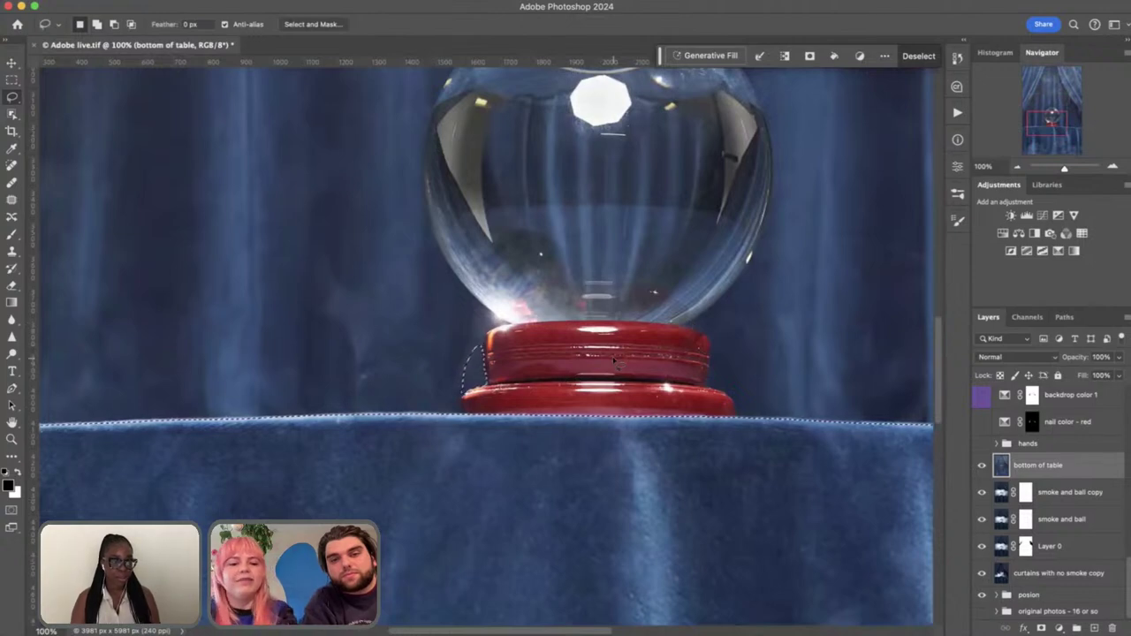
key(alt)
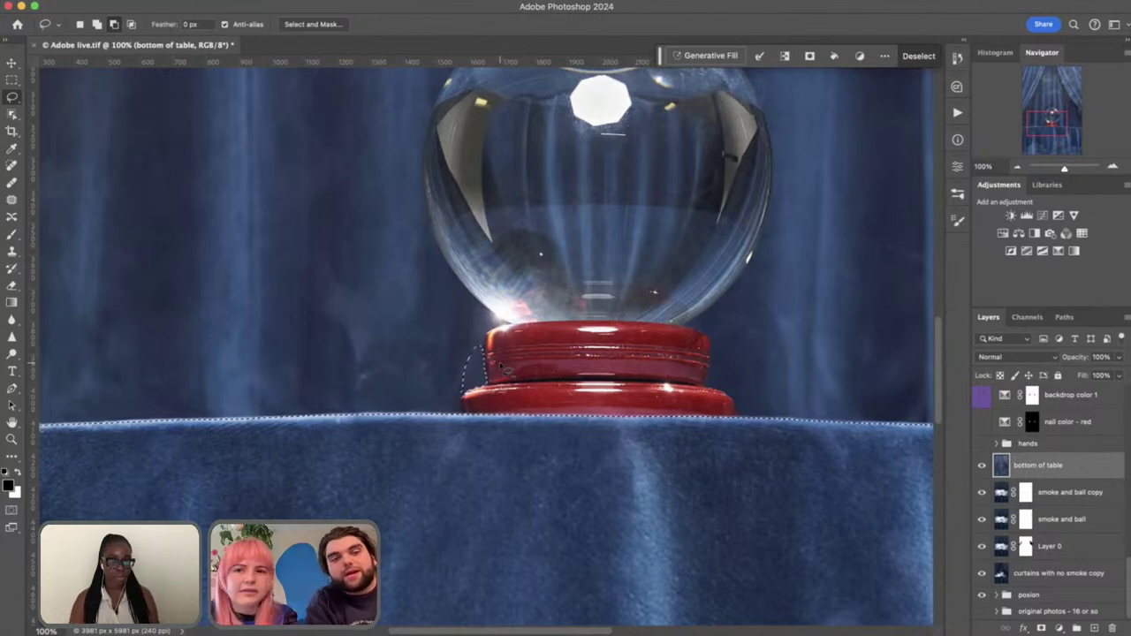
mouse_move(500, 366)
mouse_down()
mouse_move(498, 338)
mouse_move(477, 326)
mouse_move(446, 375)
mouse_move(450, 402)
mouse_move(489, 404)
mouse_move(498, 353)
mouse_up()
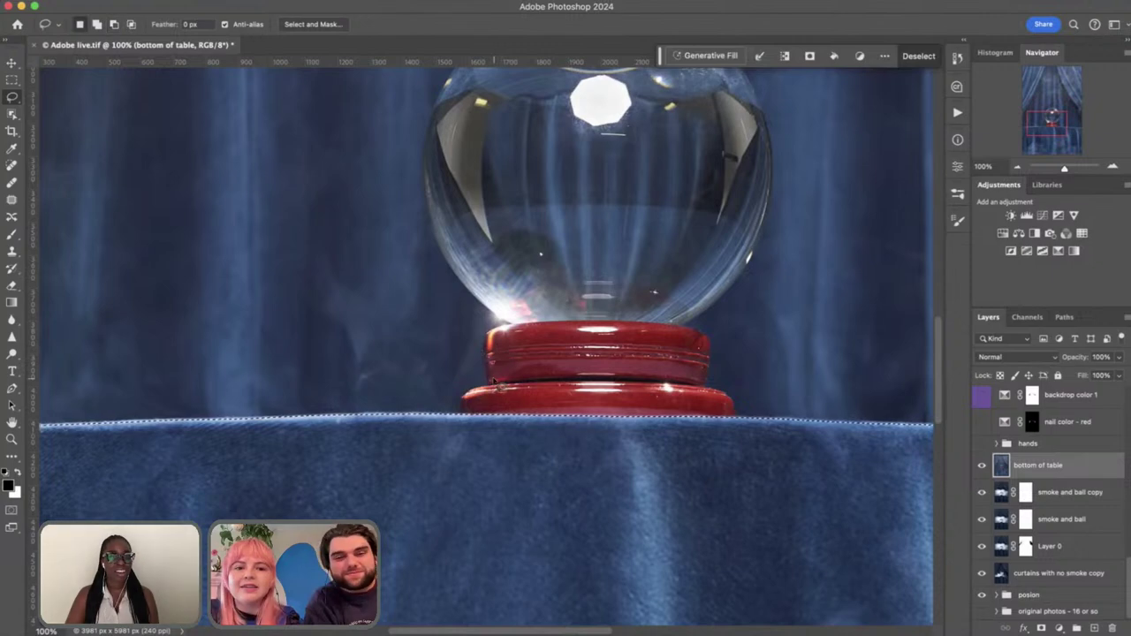
Add the small unselected gaps along the bright fold near the tablecloth's right edge to the selection with the Lasso tool
key(super+minus)
key(super+minus)
key(super+minus)
key(super+minus)
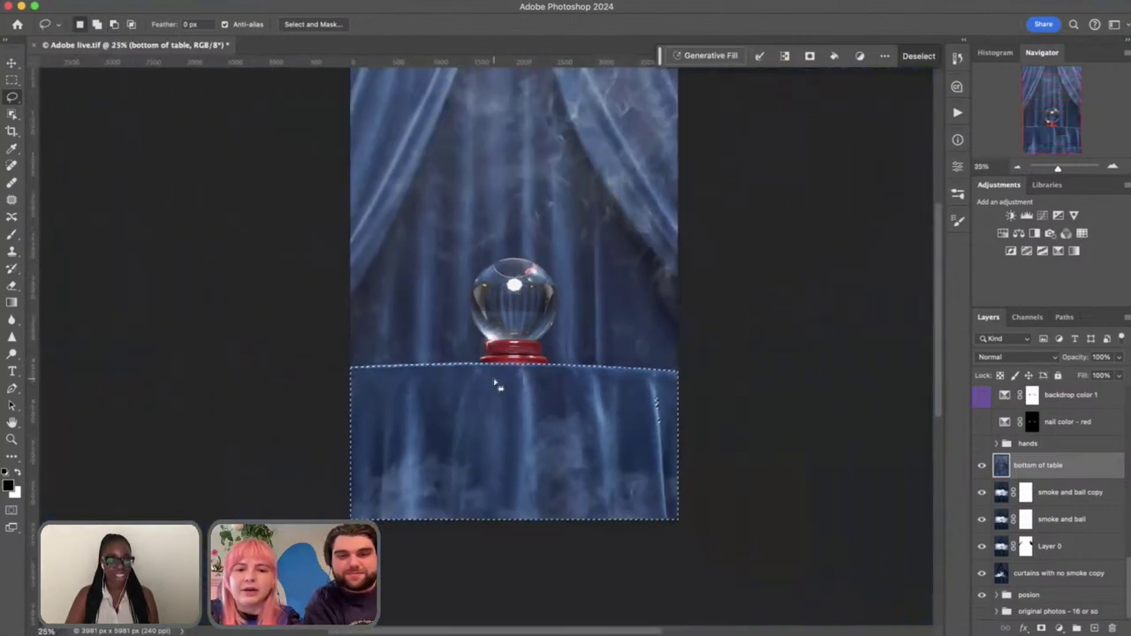
key(super+plus)
key(super+plus)
key(super+plus)
key(super+plus)
key(super+plus)
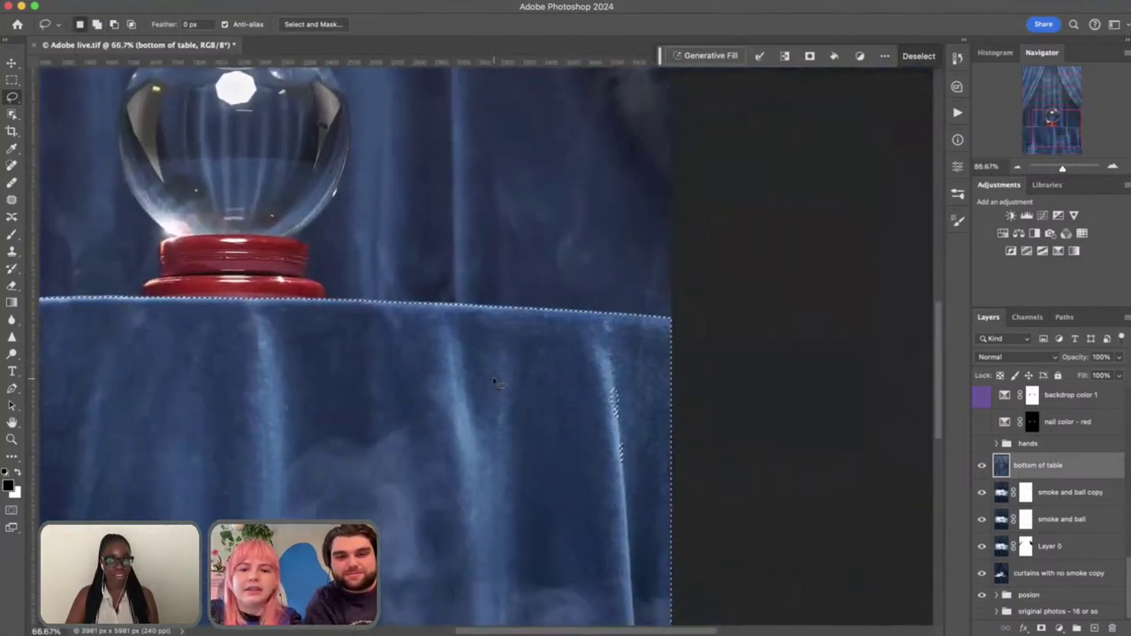
scroll(493, 383, down, 5)
scroll(493, 384, right, 2)
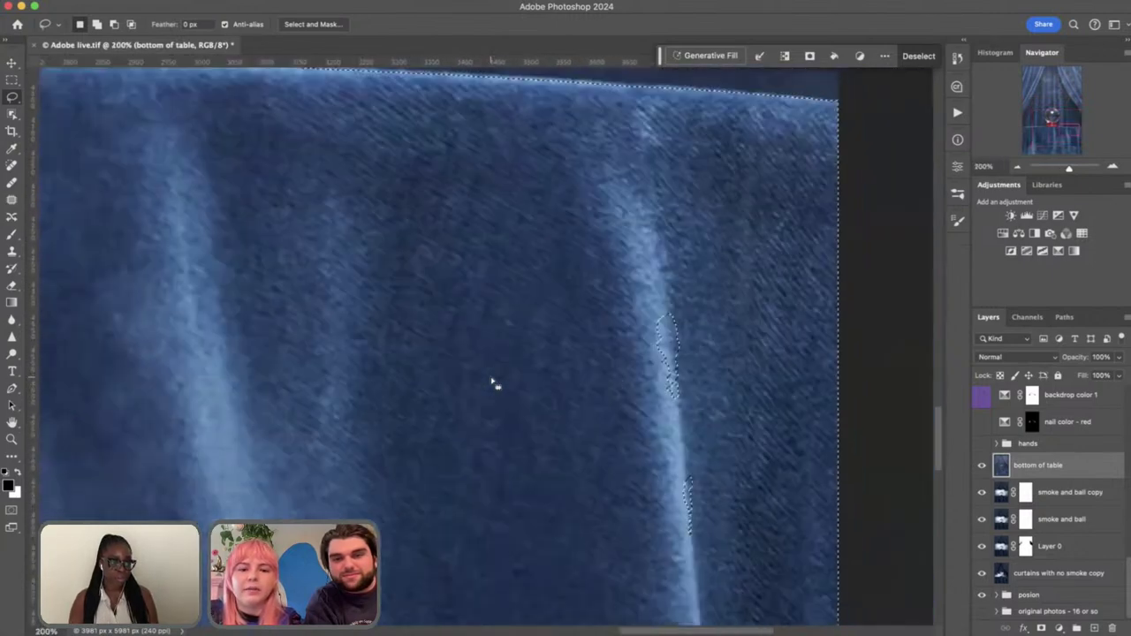
mouse_move(678, 320)
mouse_down()
mouse_move(620, 249)
mouse_move(624, 444)
mouse_move(707, 508)
mouse_up()
Add a layer mask to the "bottom of table" layer from the tablecloth selection
scroll(710, 371, up, 3)
key(super+minus)
key(super+minus)
key(super+minus)
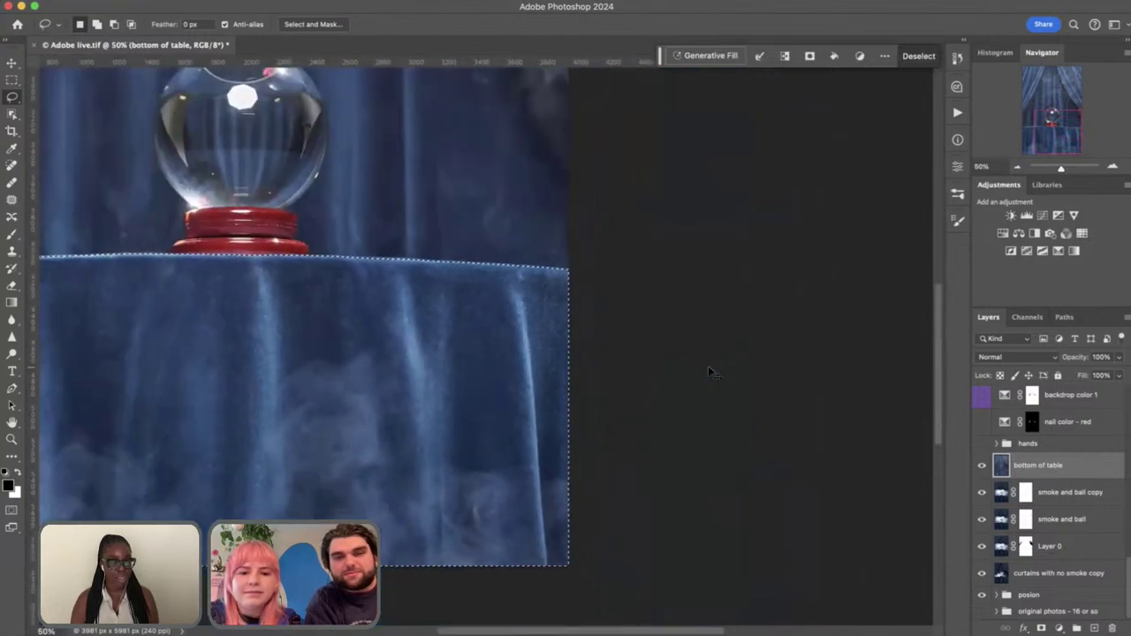
scroll(710, 371, left, 3)
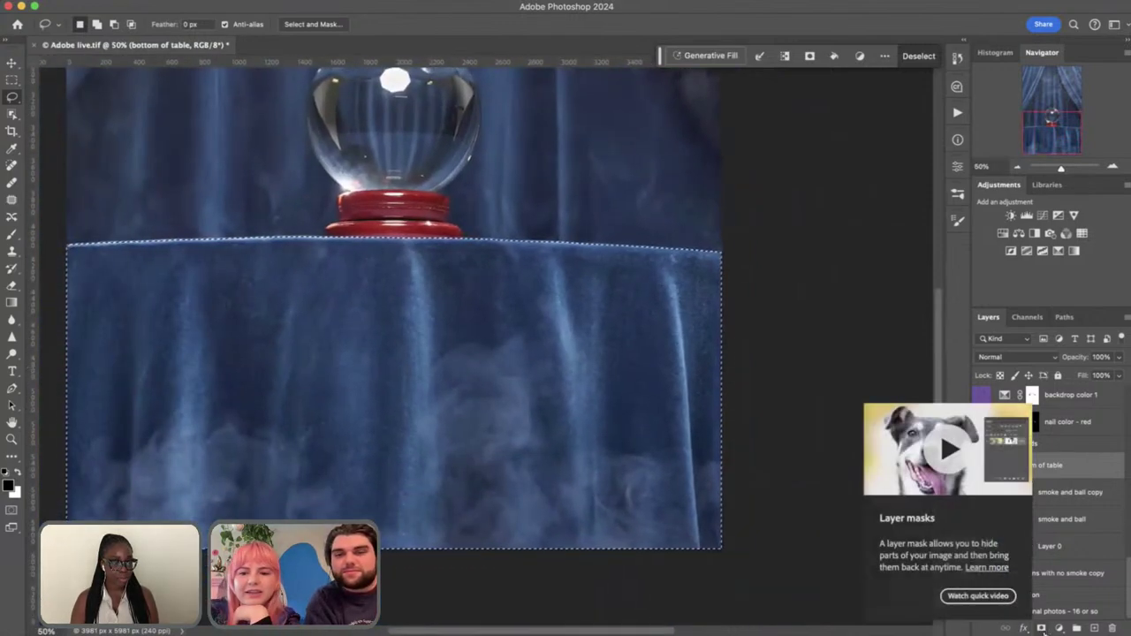
click(1042, 628)
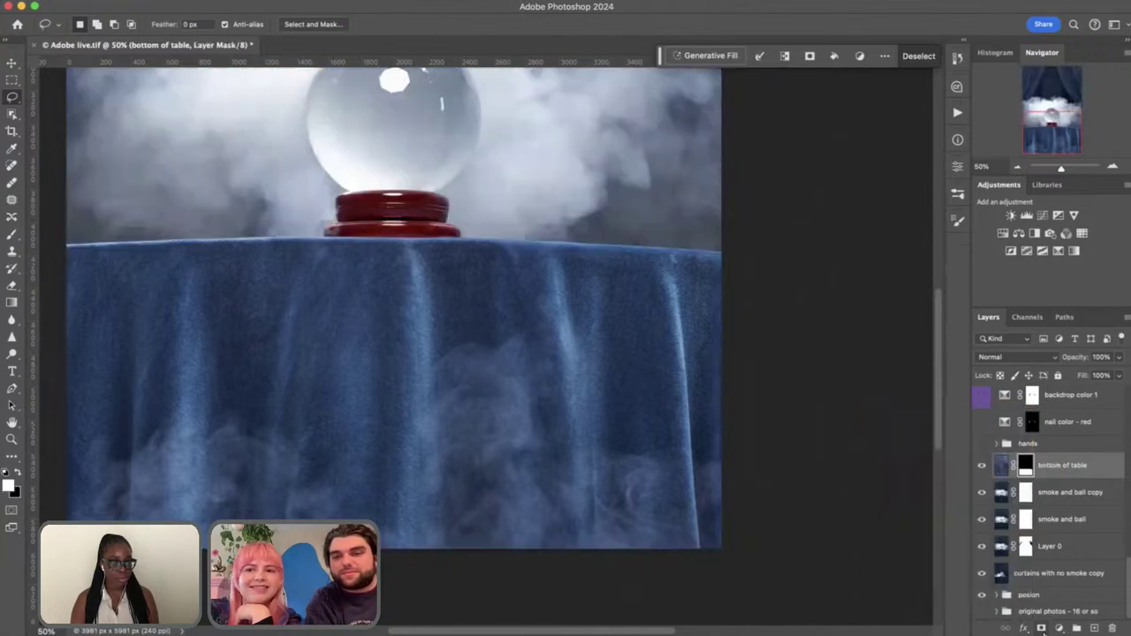
Expand the "hands" group to look at the layers inside it and collapse it again
key(super+minus)
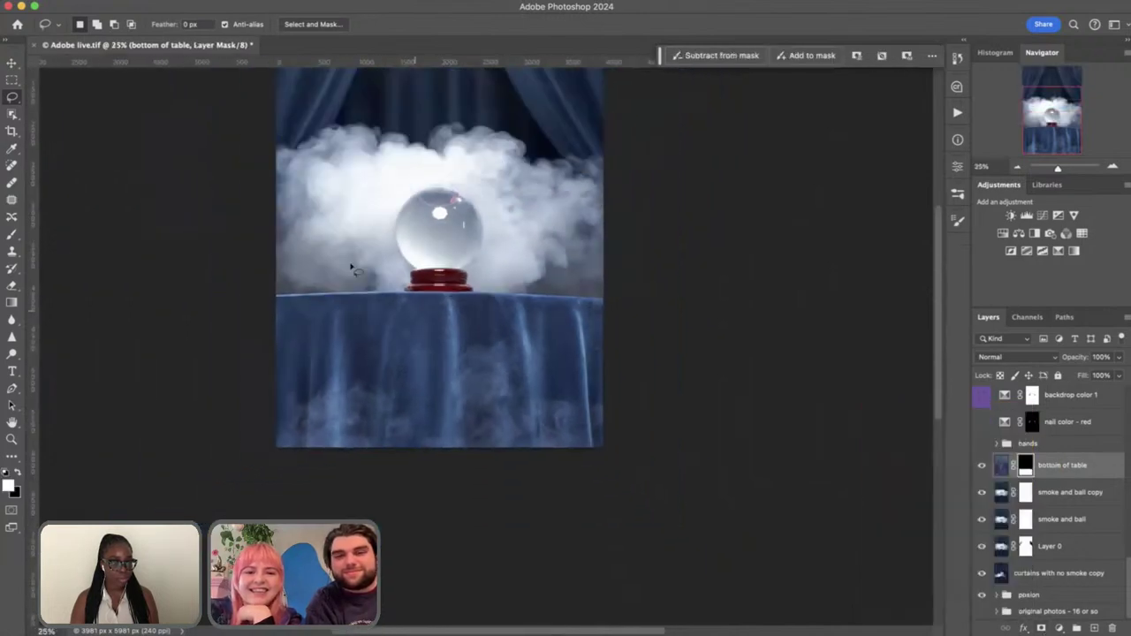
key(super+minus)
scroll(652, 423, up, 1)
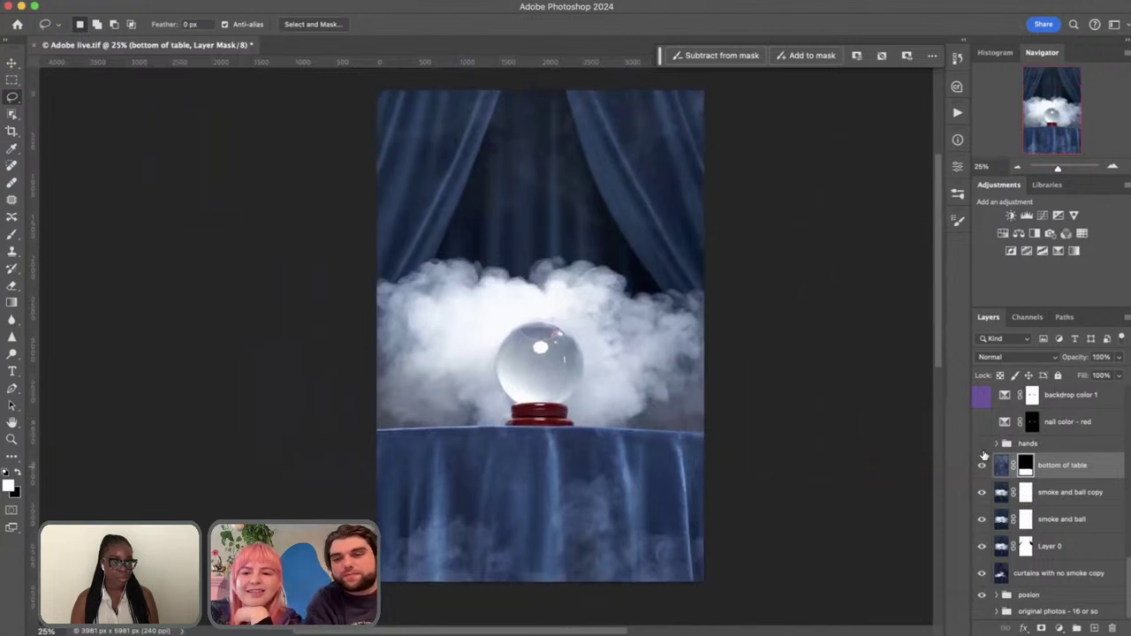
click(1004, 446)
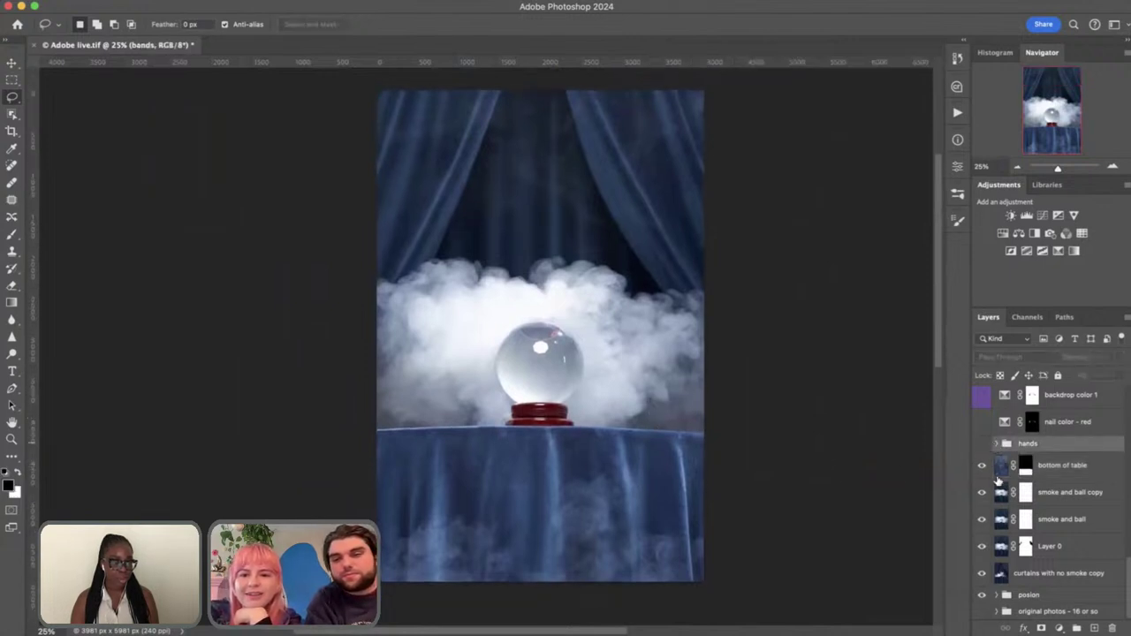
click(997, 444)
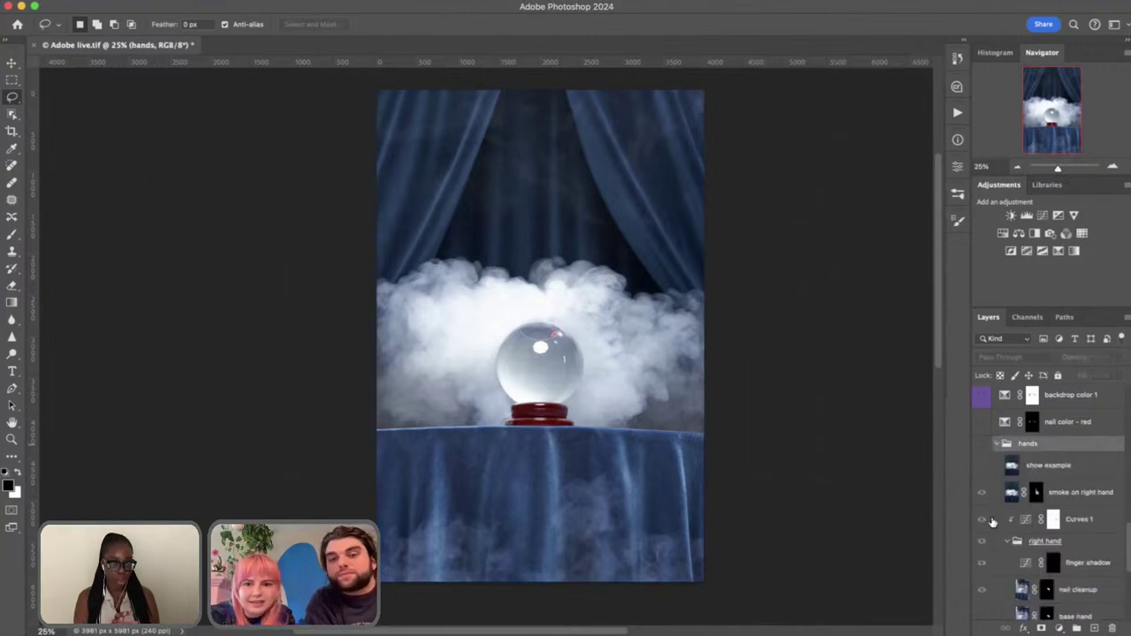
click(996, 443)
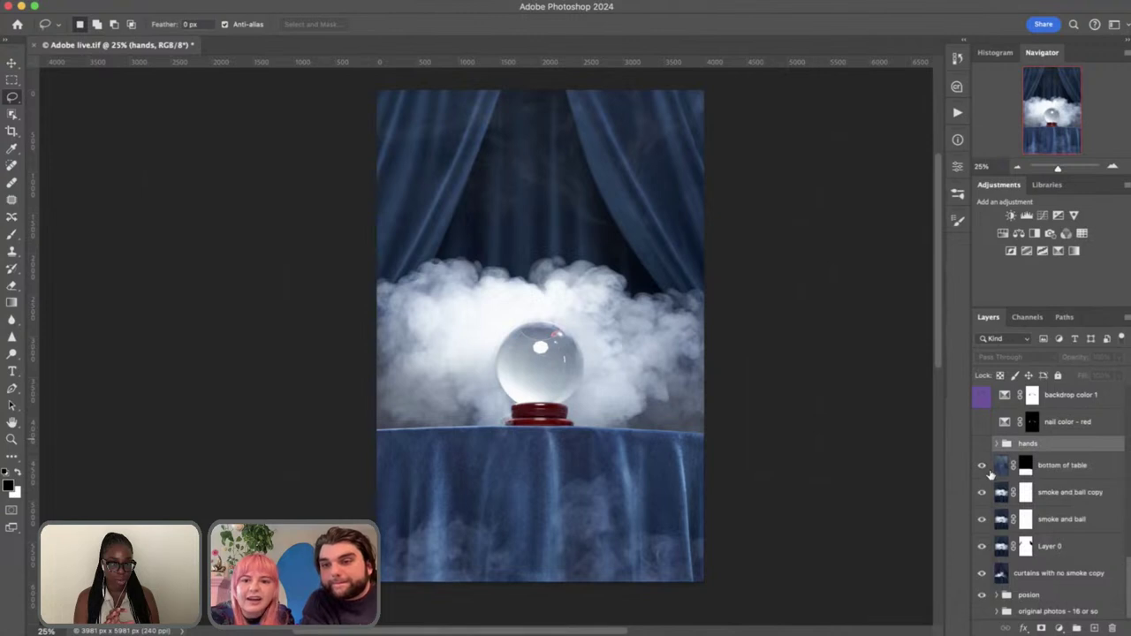
Hide the "bottom of table", "smoke and ball copy" and "smoke and ball" layers one by one
click(981, 465)
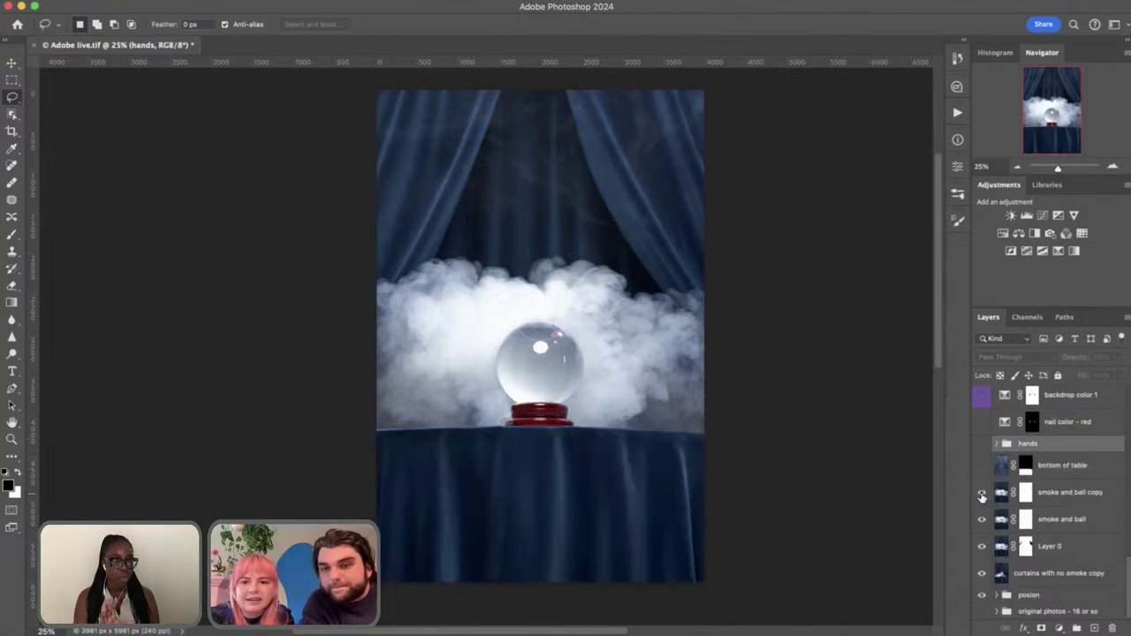
click(1025, 495)
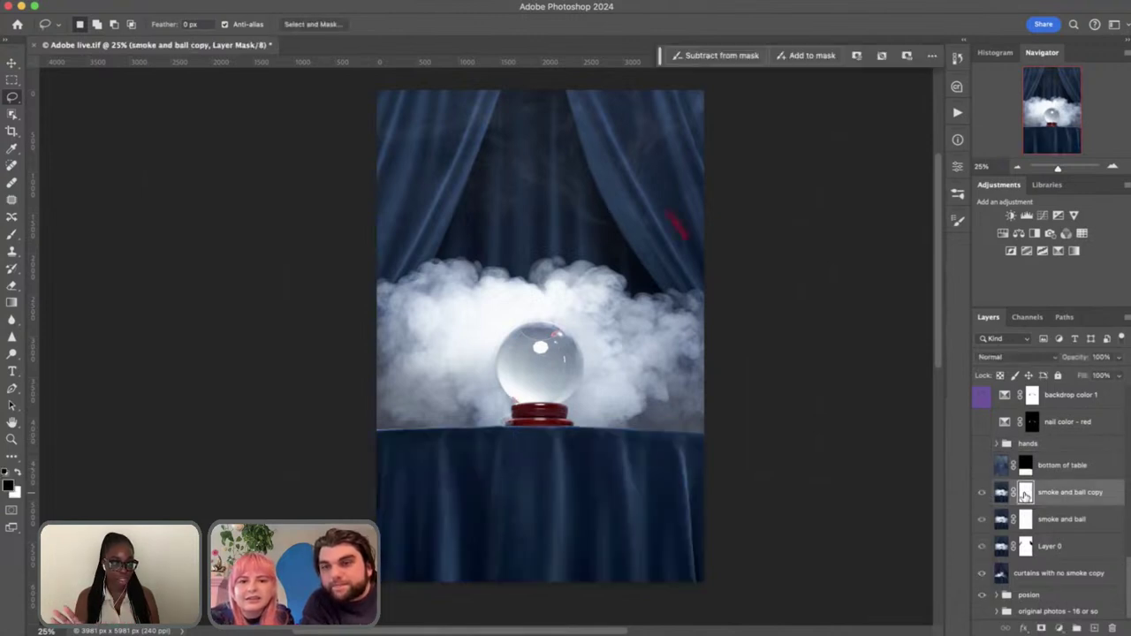
key(x)
click(982, 492)
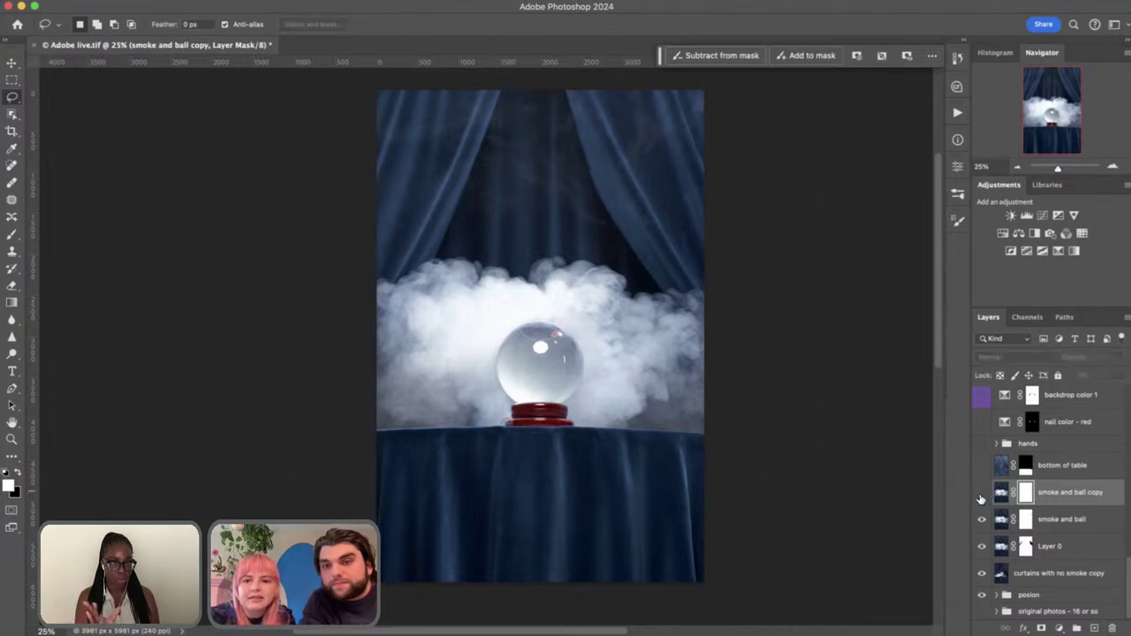
click(981, 523)
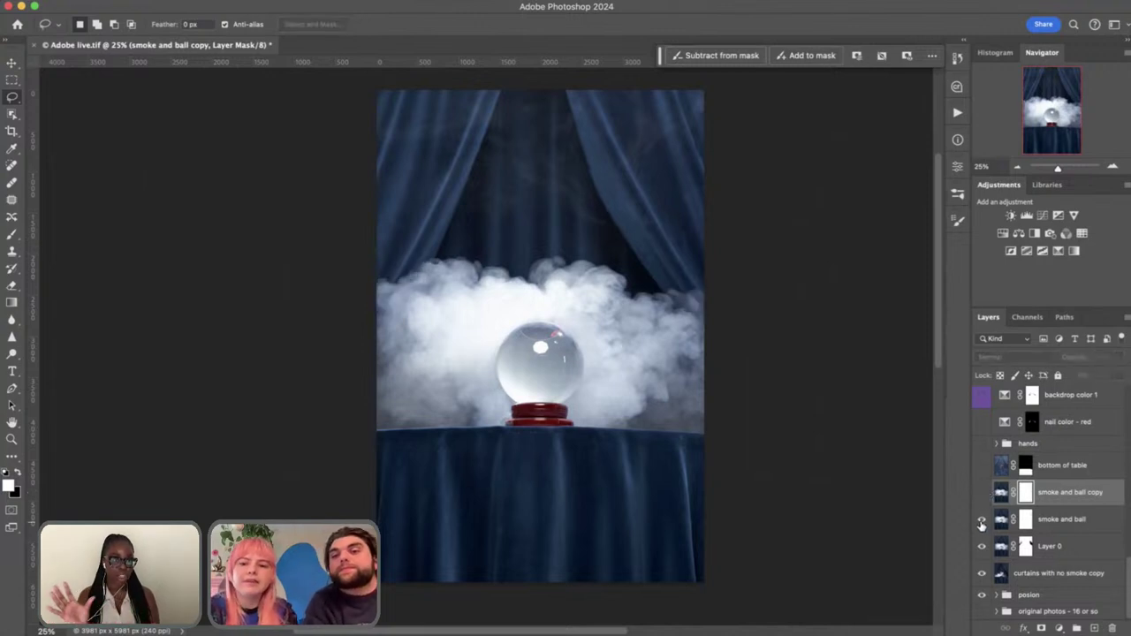
click(981, 520)
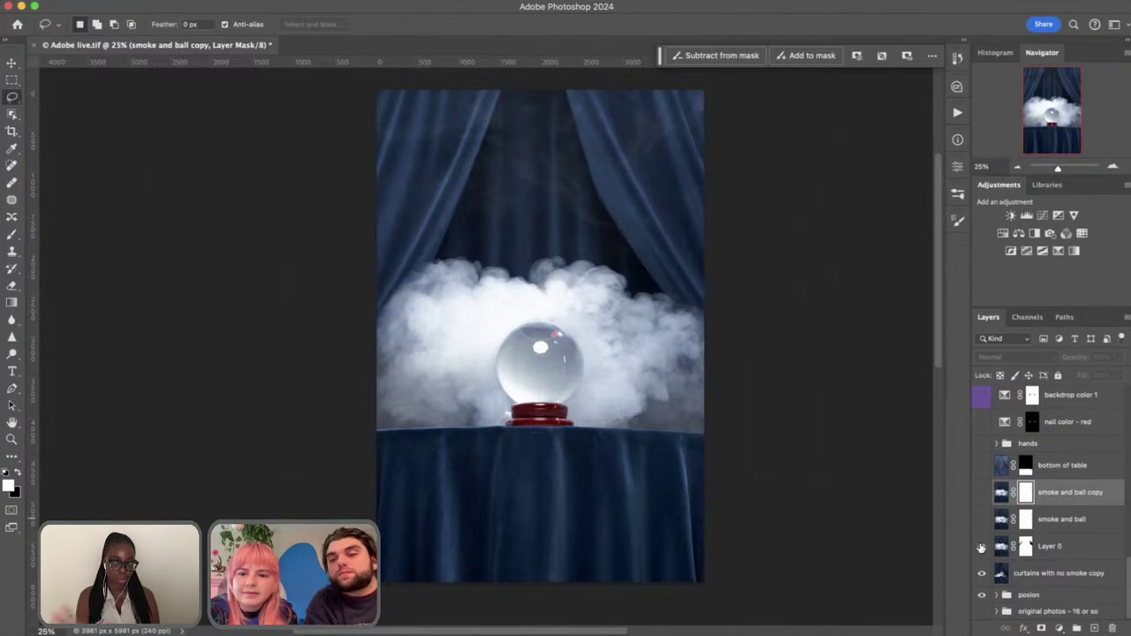
Compare the image with and without "Layer 0" and inspect that layer's mask
click(981, 546)
click(981, 546)
click(1025, 546)
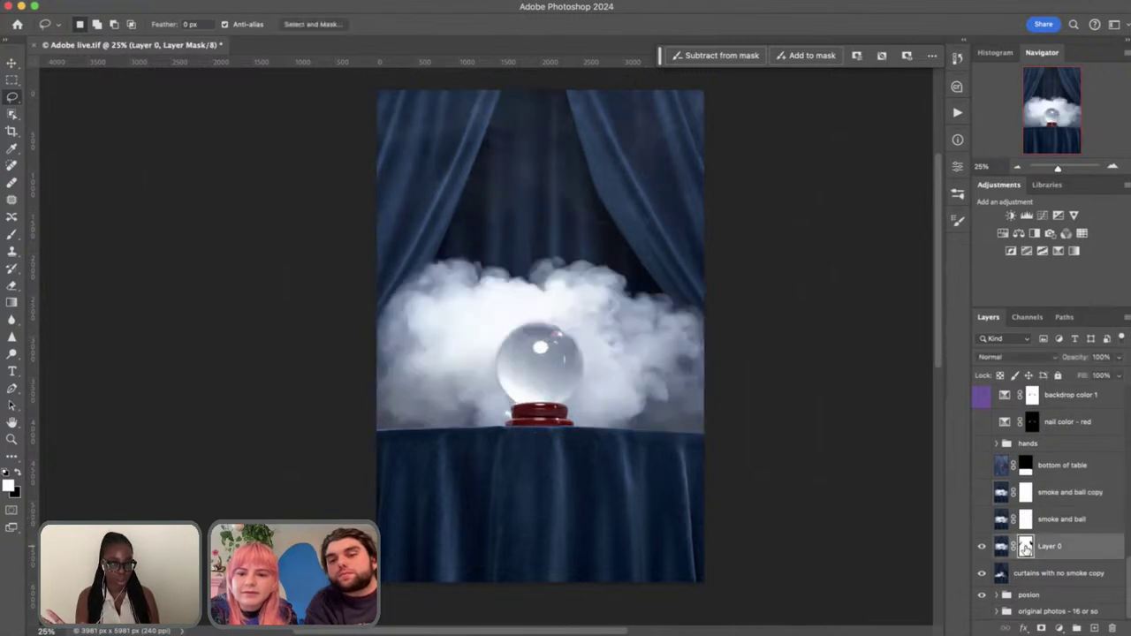
key(backslash)
key(backslash)
key(x)
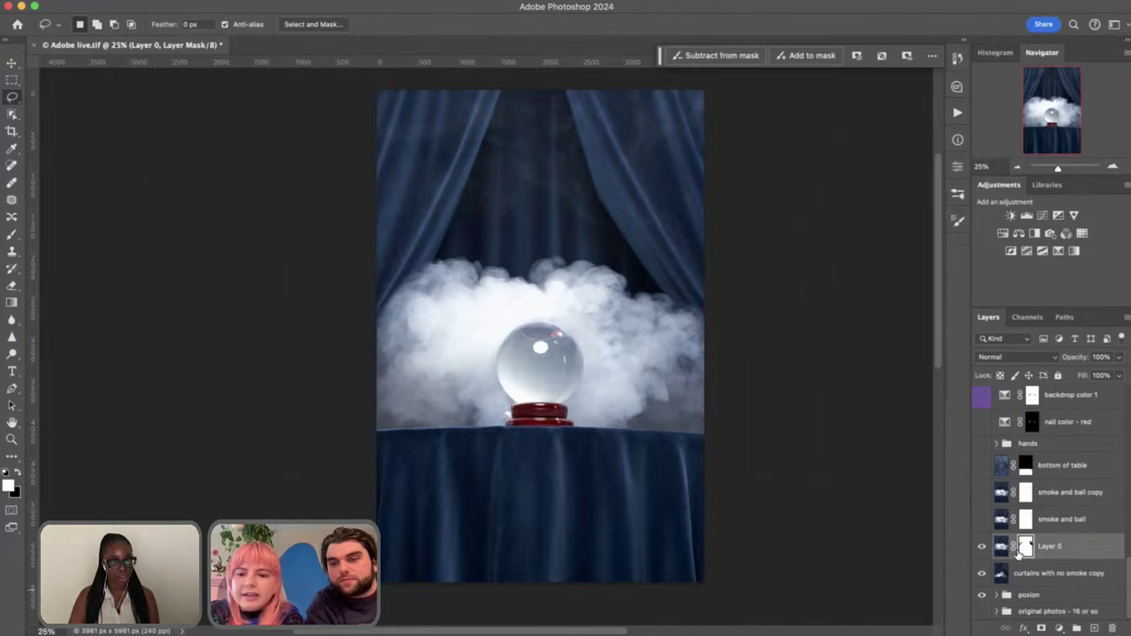
Delete the layer mask of "Layer 0" and toggle the layer's visibility to compare the smoke with and without it
key(super+z)
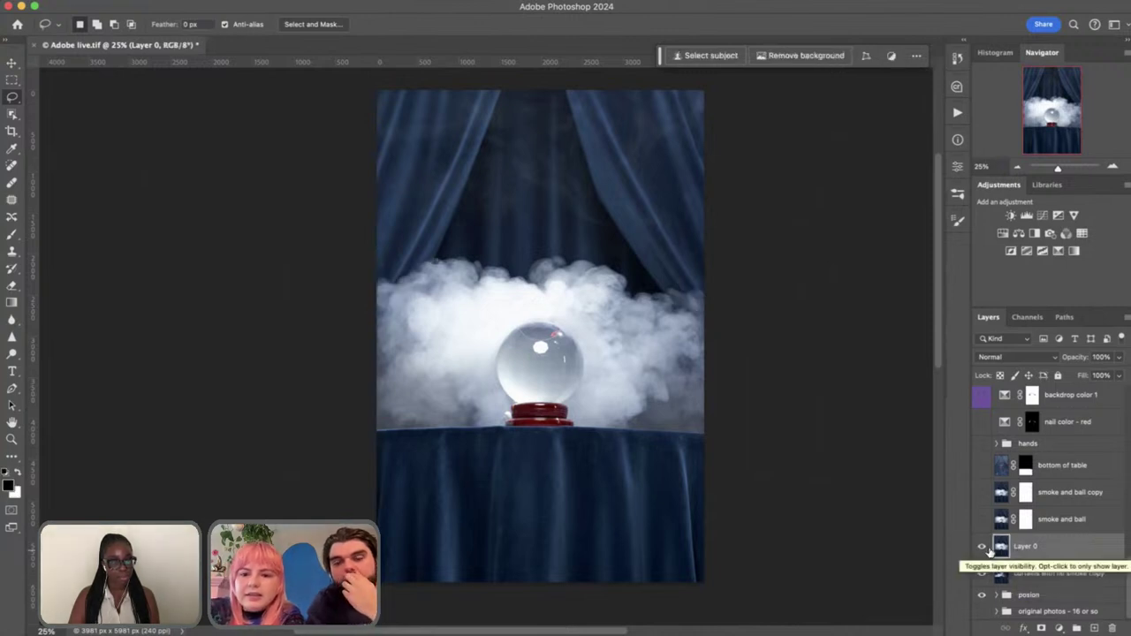
click(982, 547)
click(981, 547)
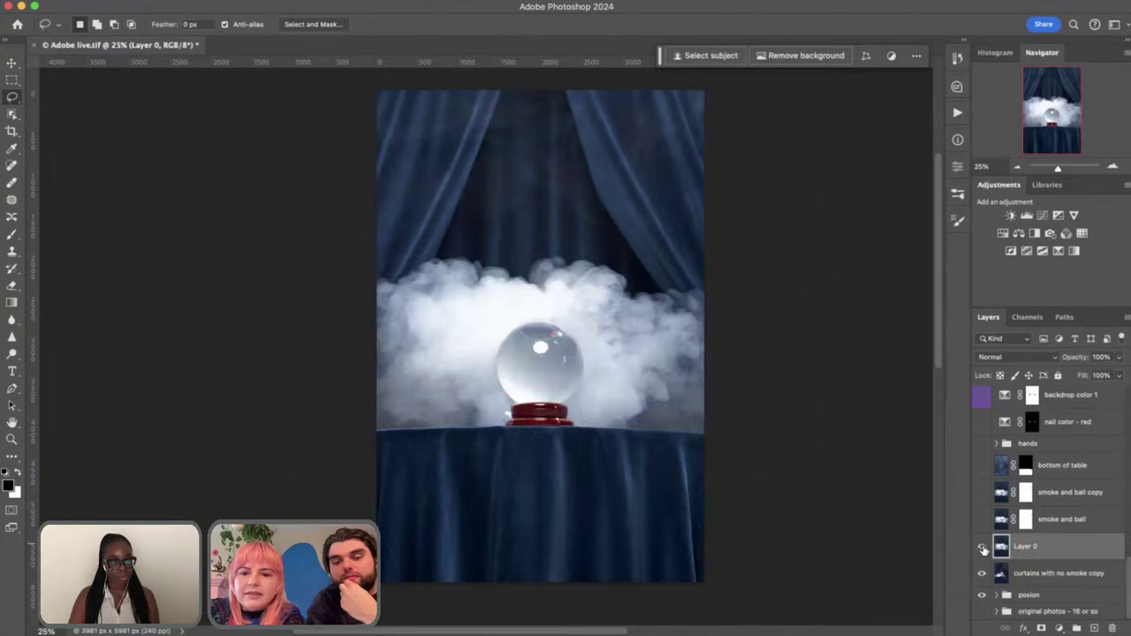
click(982, 547)
click(981, 547)
Show the "bottom of table" layer and toggle "Layer 0" off and on beneath it to compare the smoke
click(982, 466)
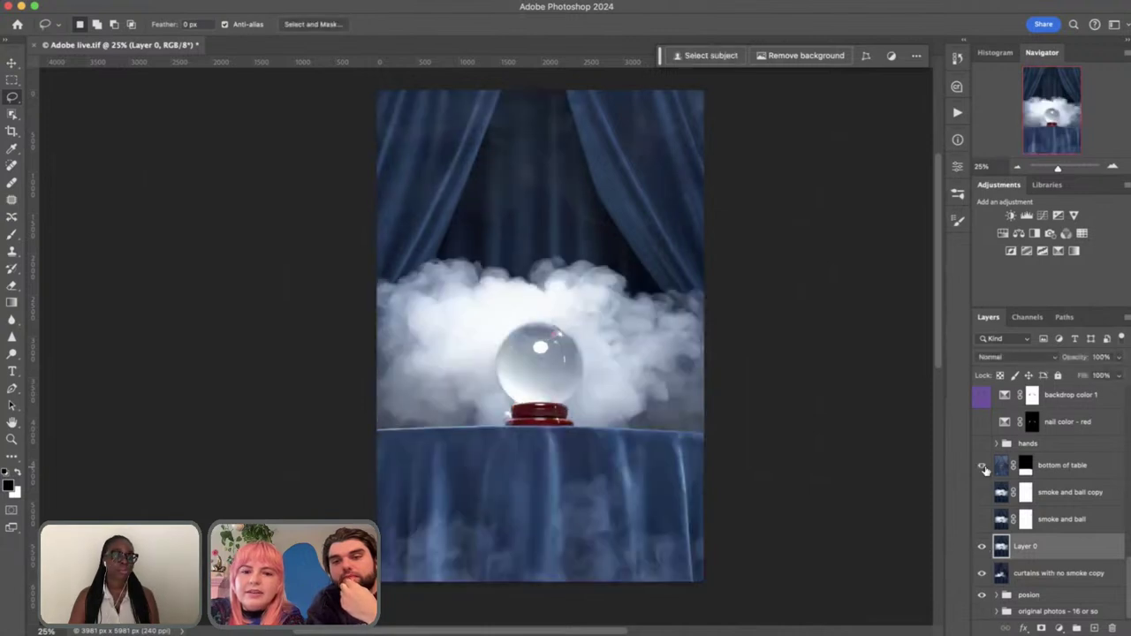
click(981, 547)
click(981, 547)
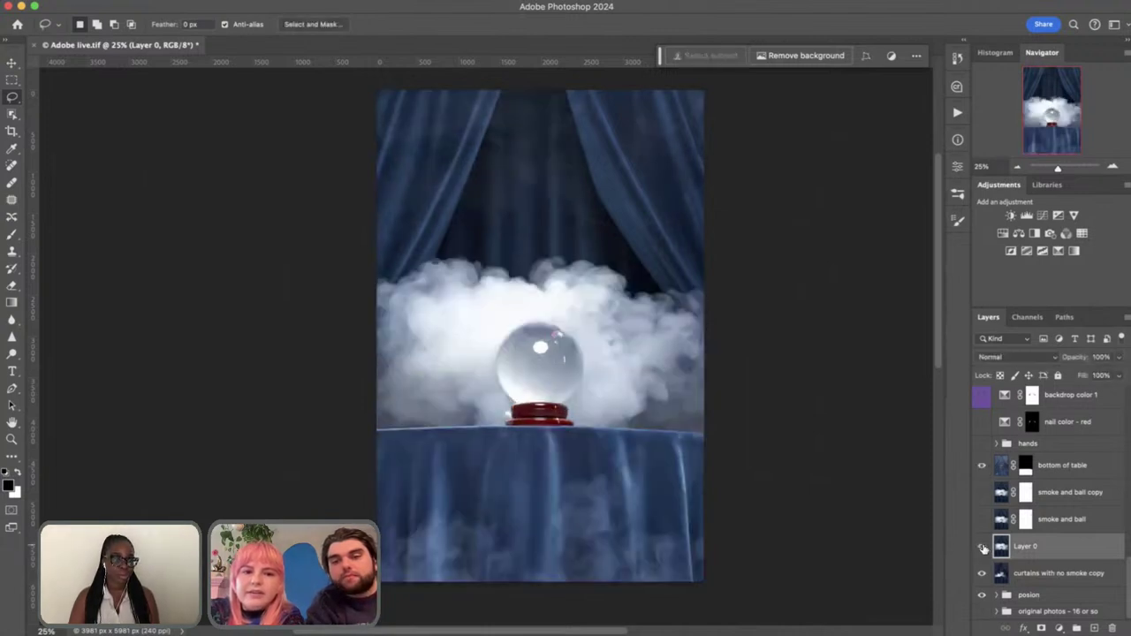
click(981, 547)
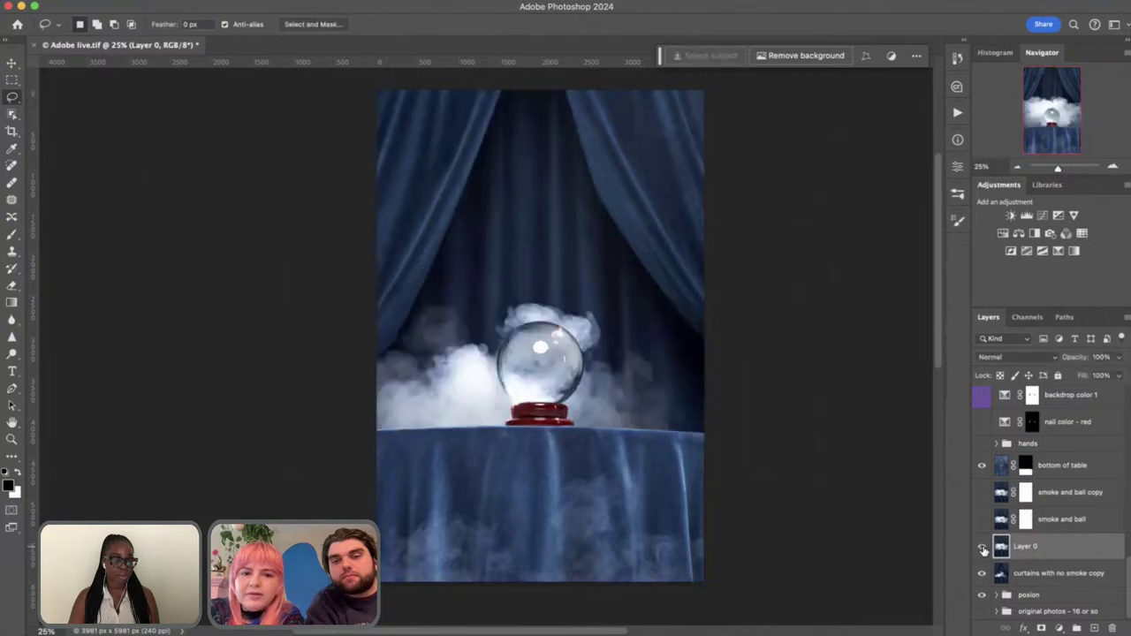
click(981, 547)
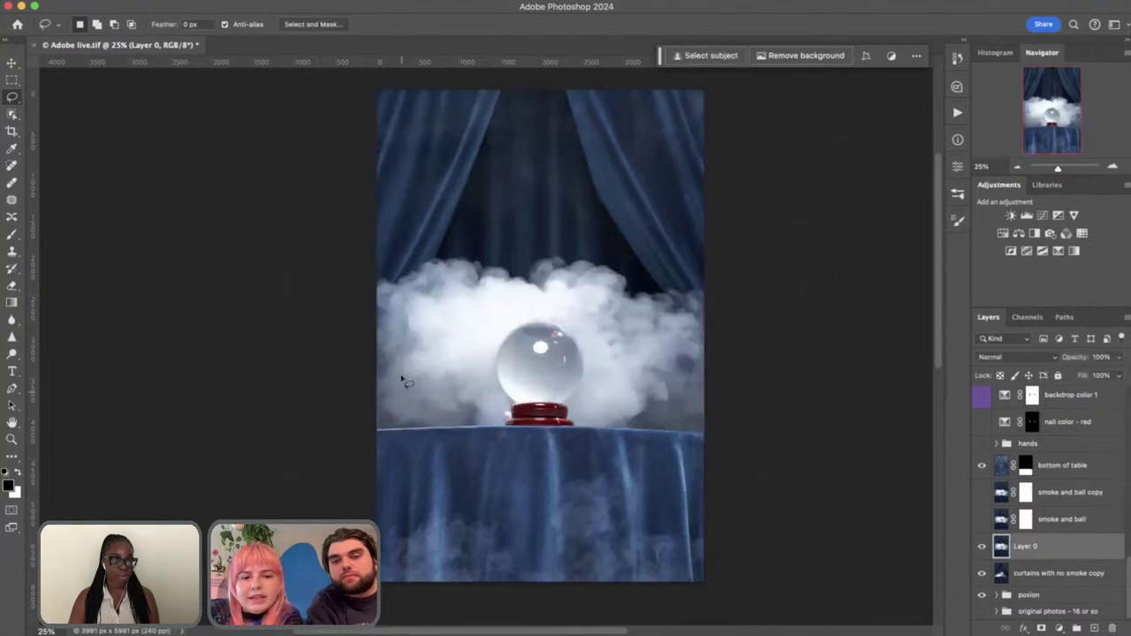
Show the "smoke and ball" and "smoke and ball copy" layers and compare their effect around the crystal ball up close
click(981, 529)
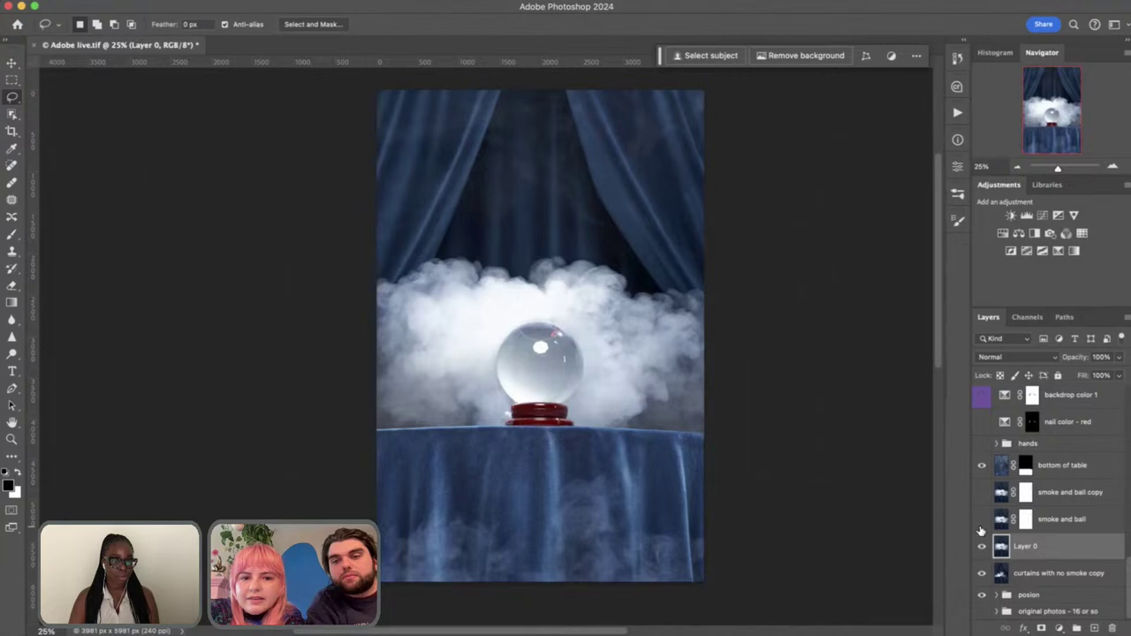
key(super+space)
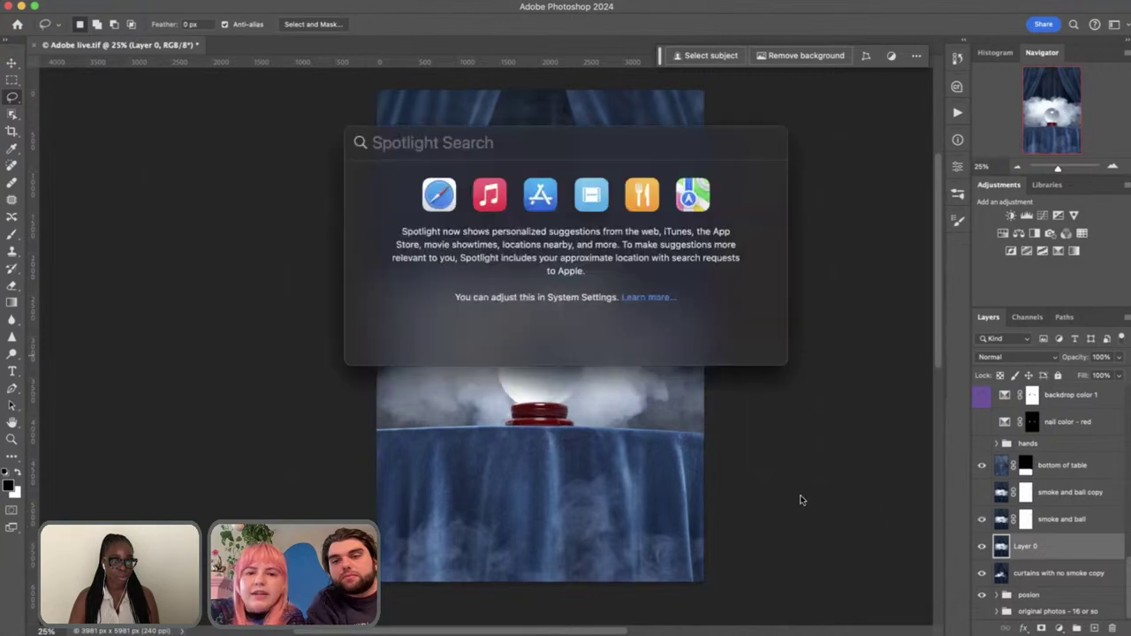
key(Escape)
scroll(800, 426, up, 5)
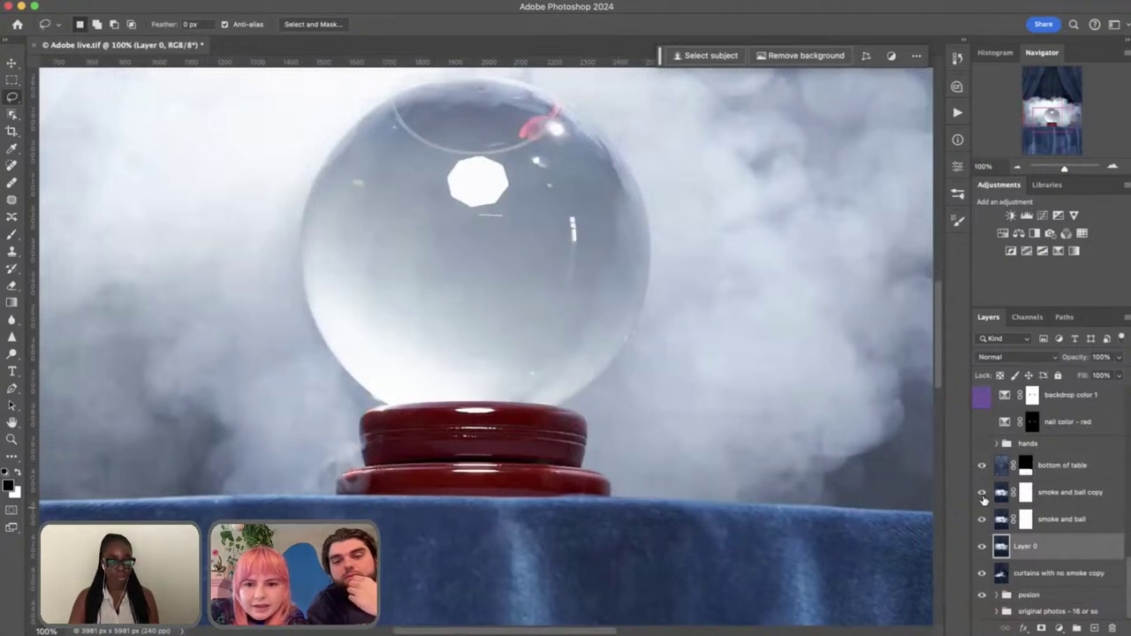
click(982, 493)
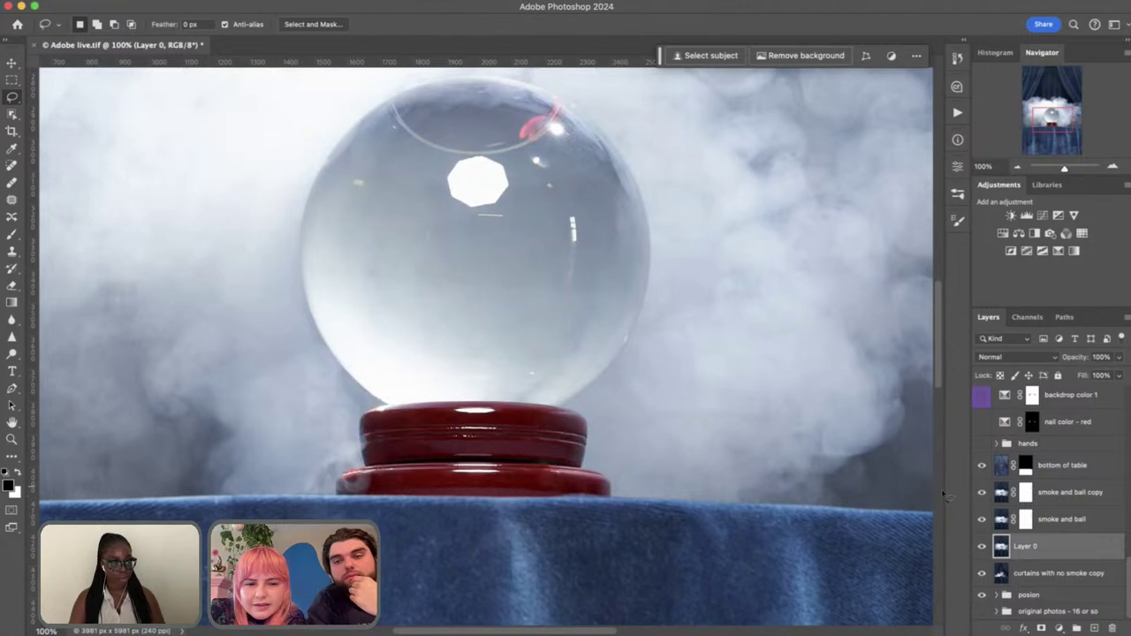
Examine the full composite from curtains to tablecloth at 25% zoom
key(super+minus)
key(super+minus)
key(super+minus)
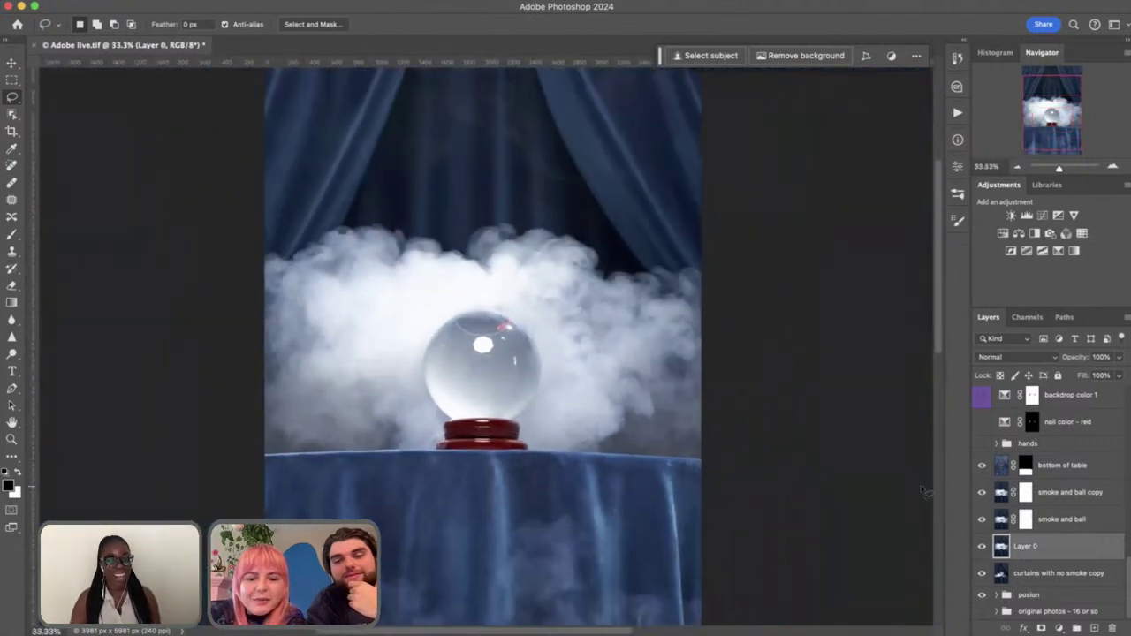
key(super+minus)
key(super+plus)
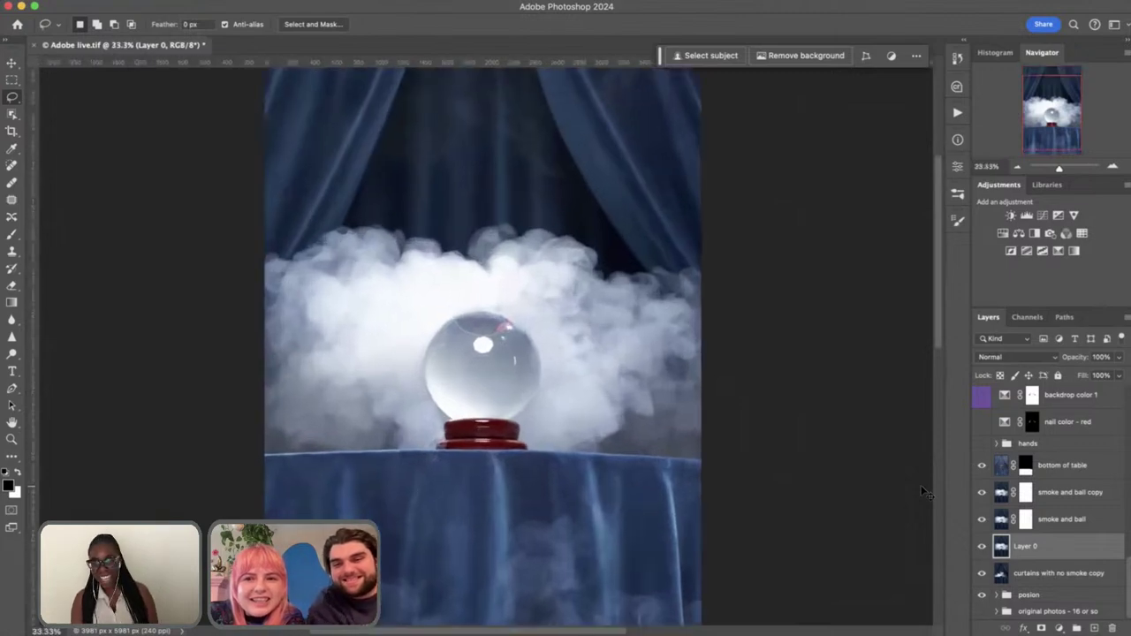
key(super+minus)
key(super+minus)
key(super+plus)
key(super+plus)
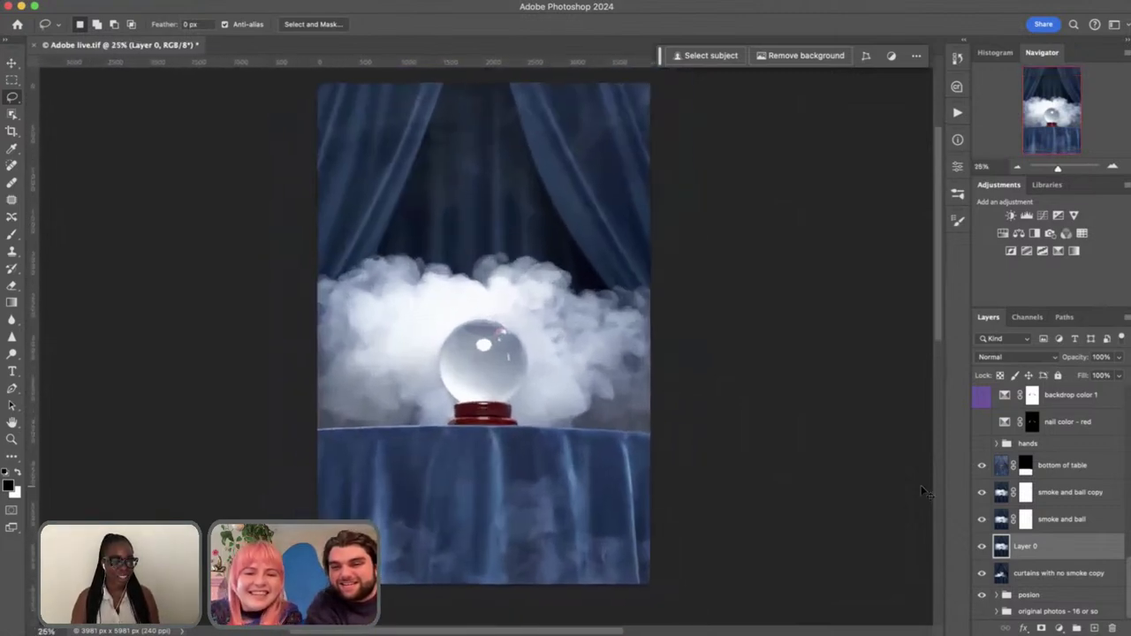
key(super+minus)
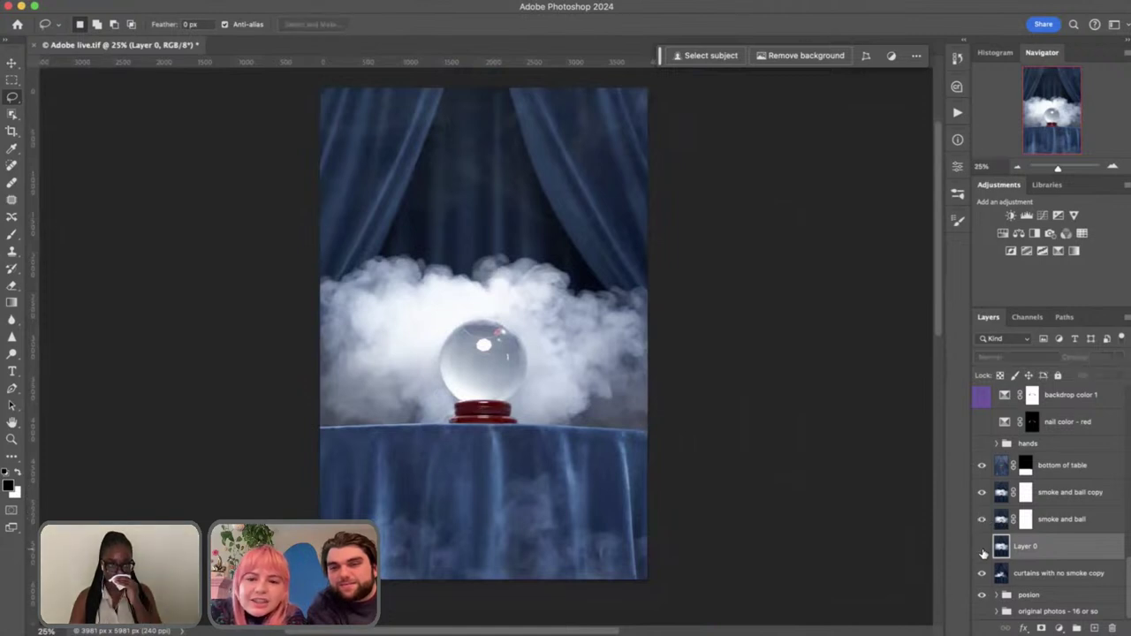
Compare the full image with and without "Layer 0" and leave that layer hidden
click(981, 546)
click(982, 548)
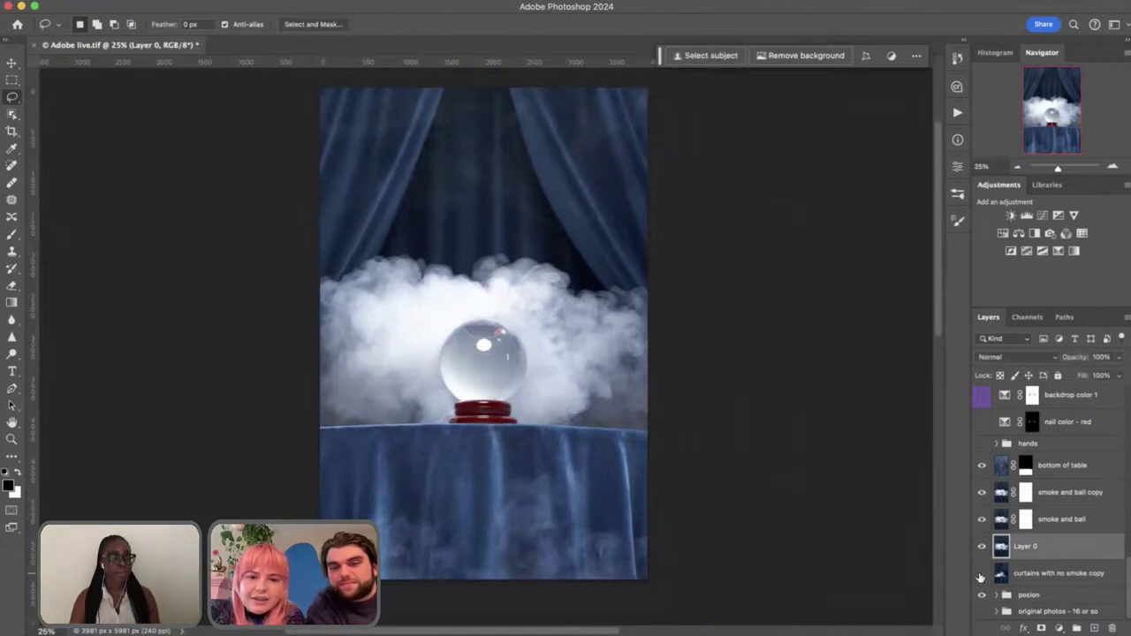
click(981, 546)
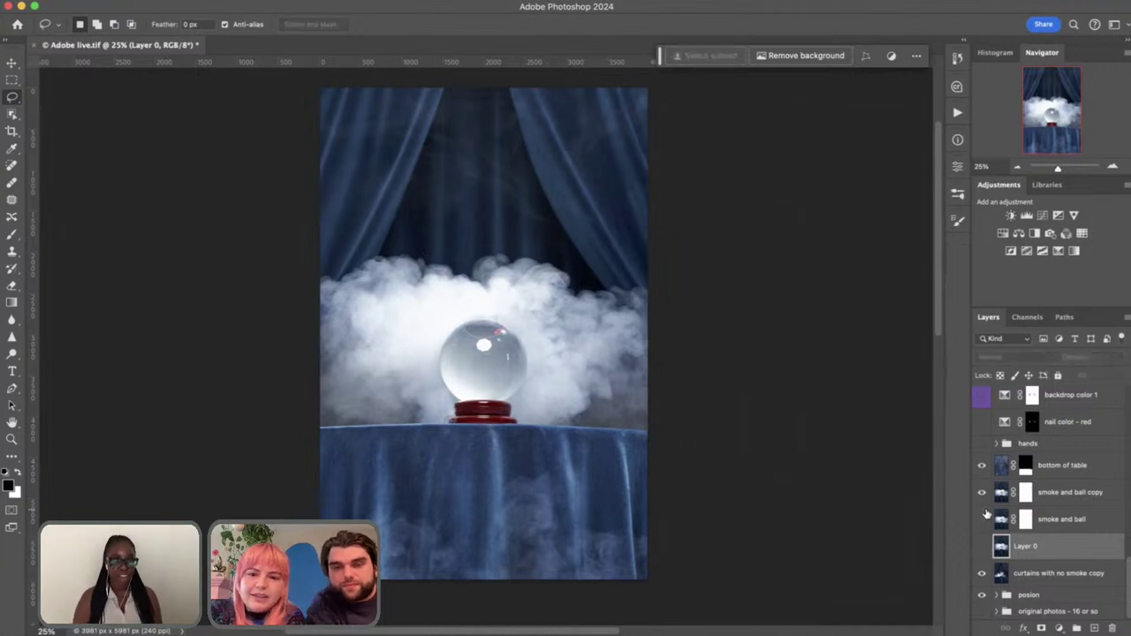
Temporarily hide "smoke and ball", "smoke and ball copy" and "bottom of table" to compare "Layer 0" on and off over the curtains
drag(981, 519, 981, 465)
click(981, 548)
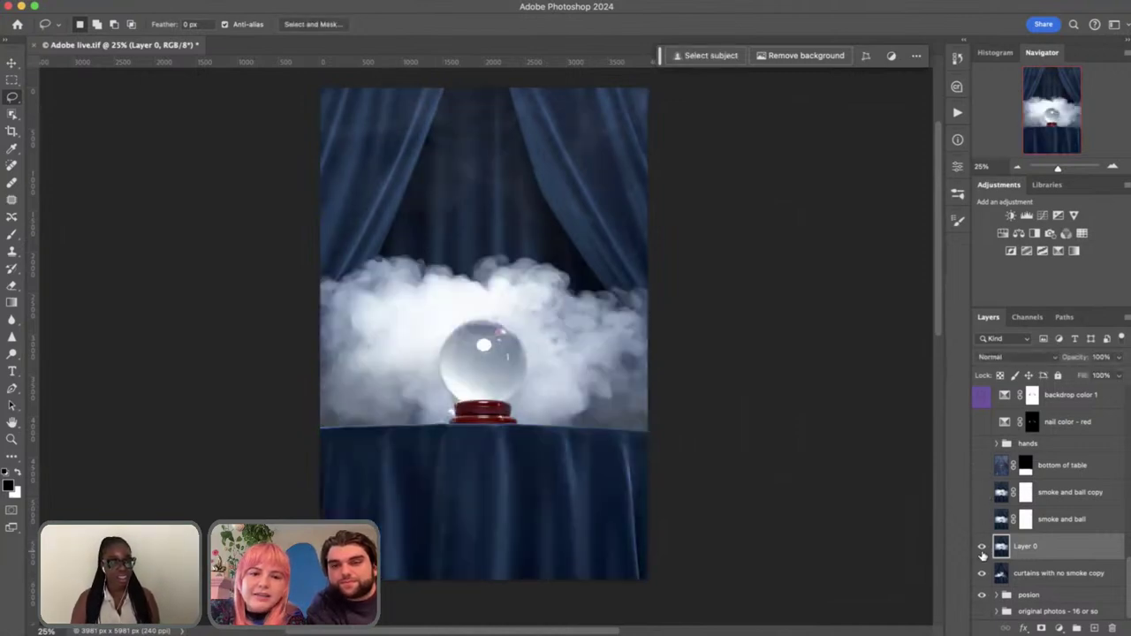
click(982, 548)
click(982, 548)
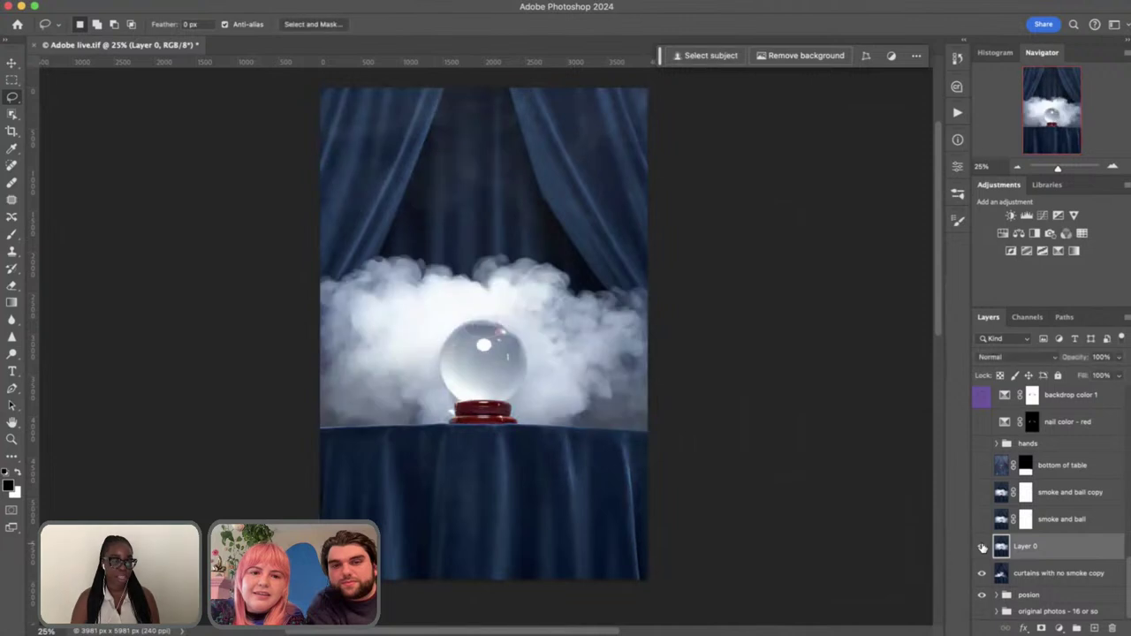
click(982, 548)
click(982, 548)
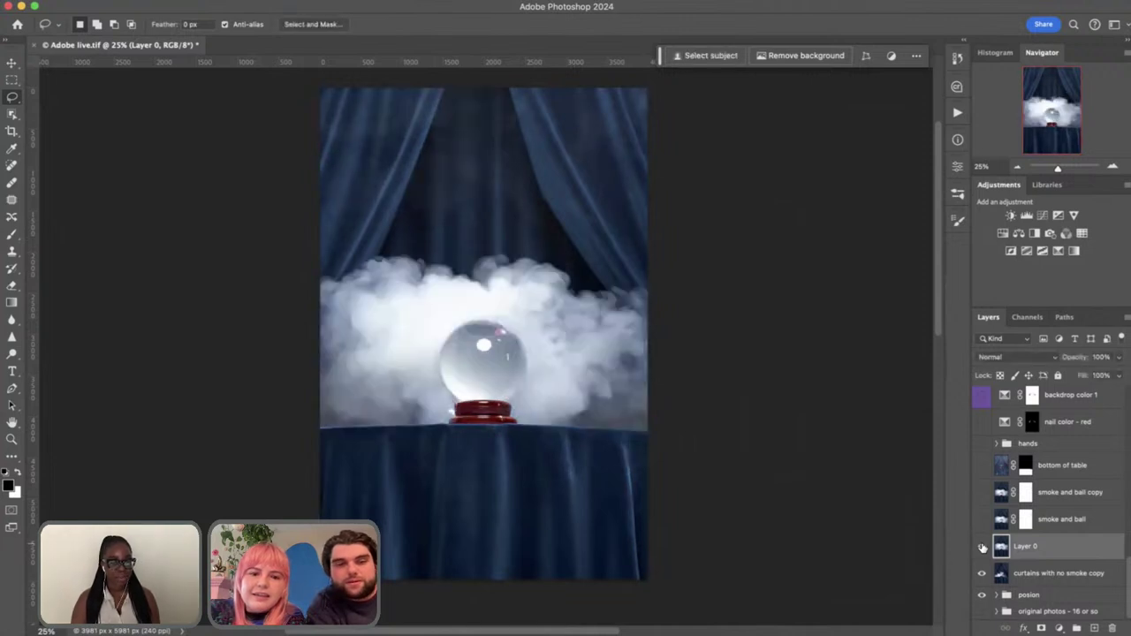
click(982, 548)
drag(984, 519, 988, 469)
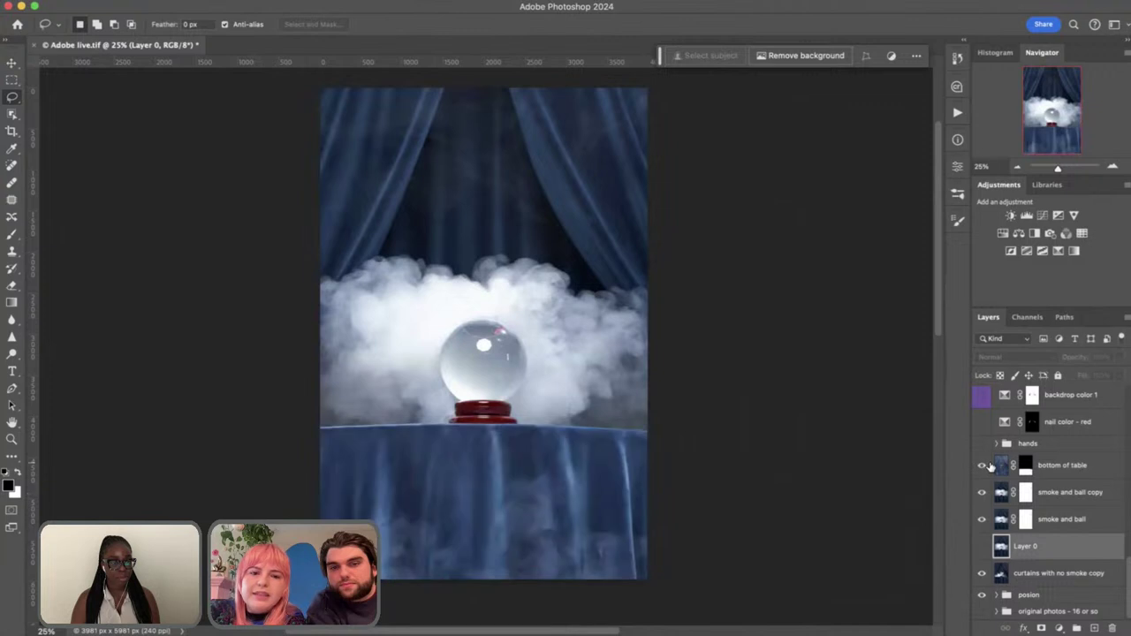
Select the "curtains with no smoke copy" layer and compare the tablecloth with and without "bottom of table"
click(999, 574)
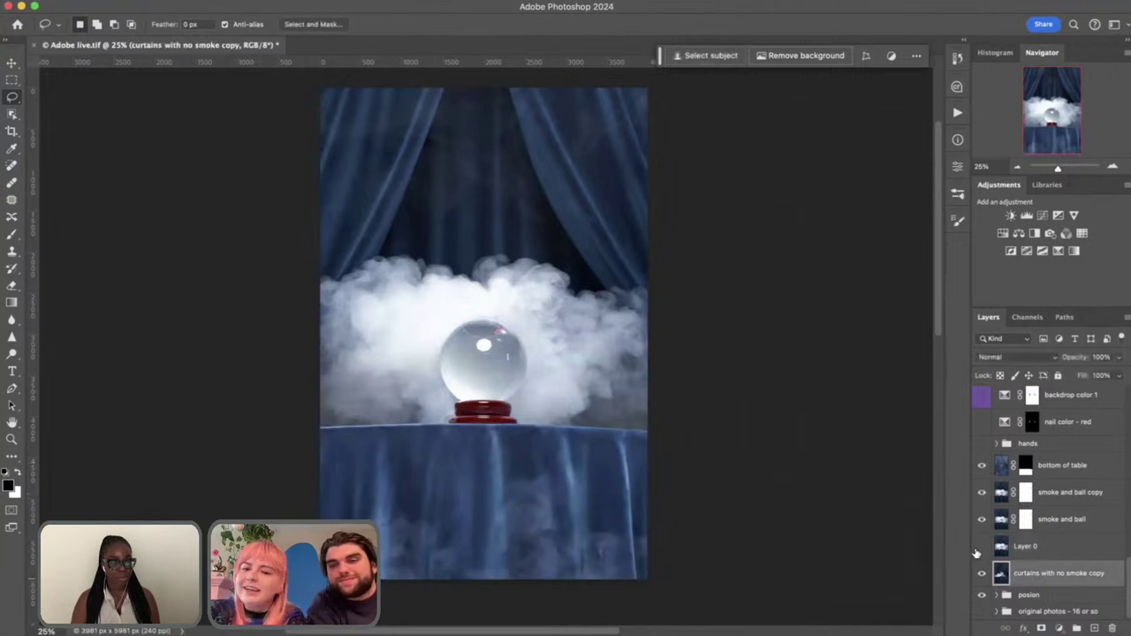
scroll(983, 502, up, 2)
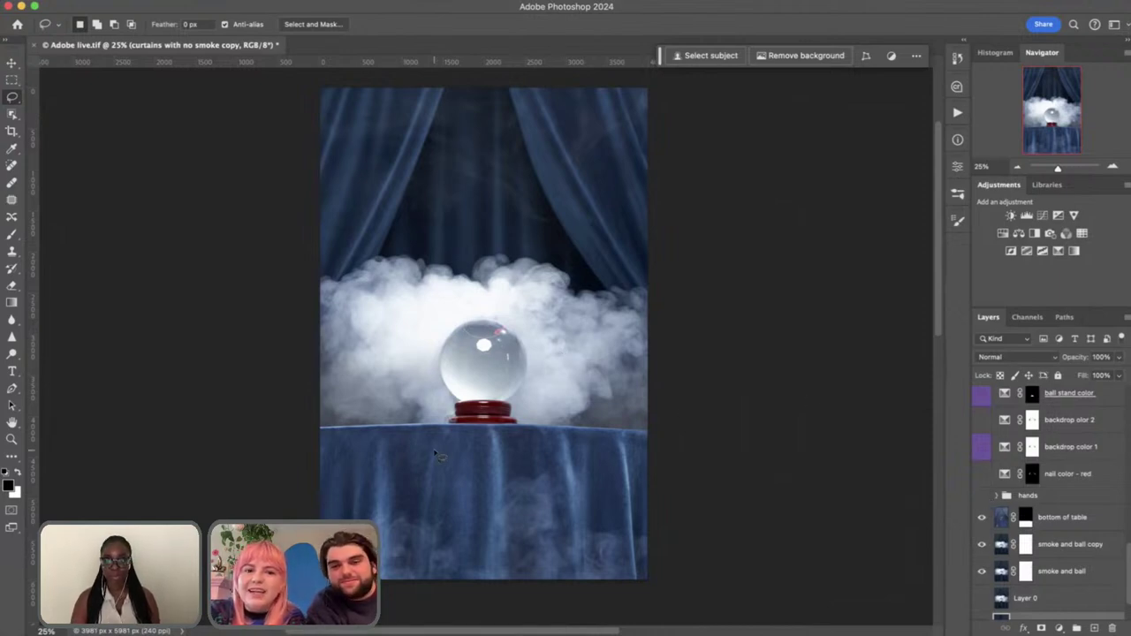
click(982, 518)
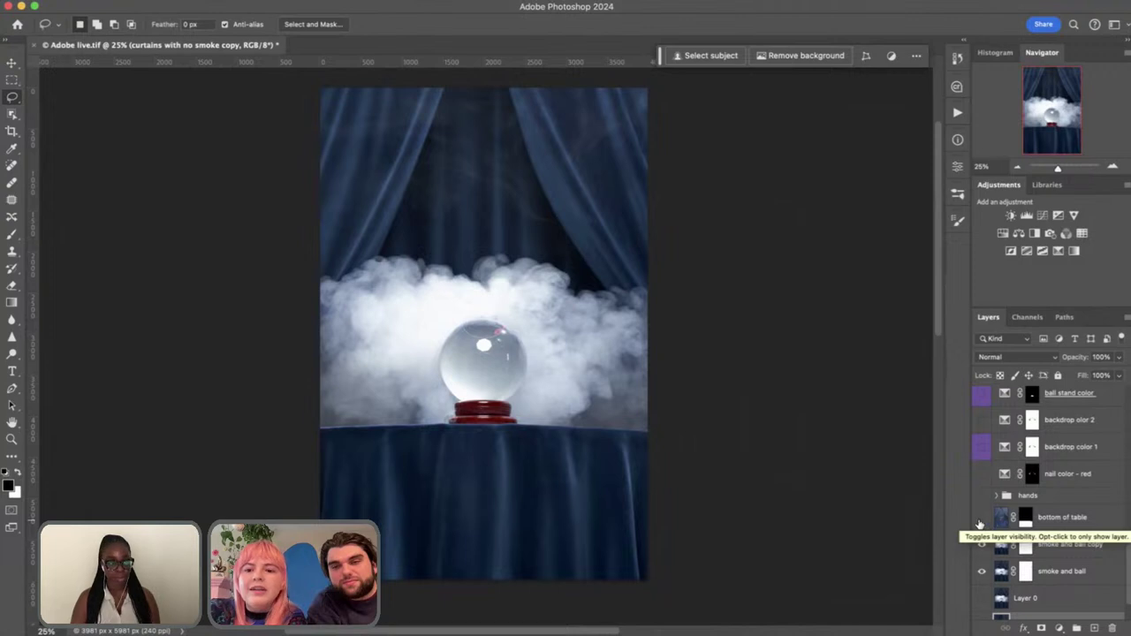
click(981, 519)
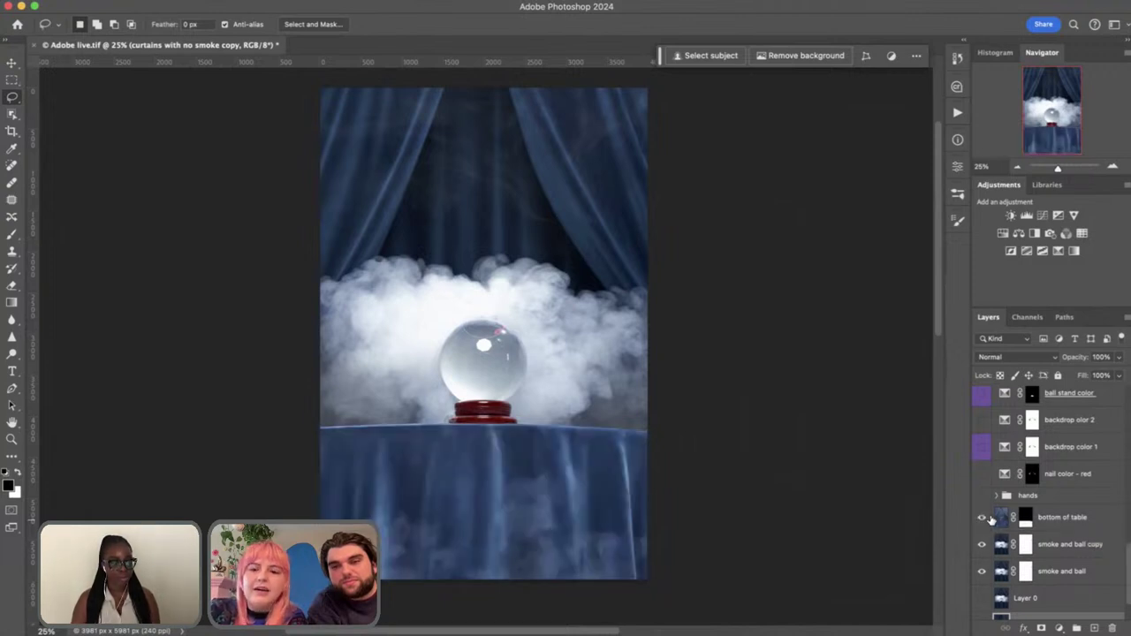
Preview the "hands" group over the crystal ball, and expand it and its nested "left hand" group to inspect their layers
click(981, 497)
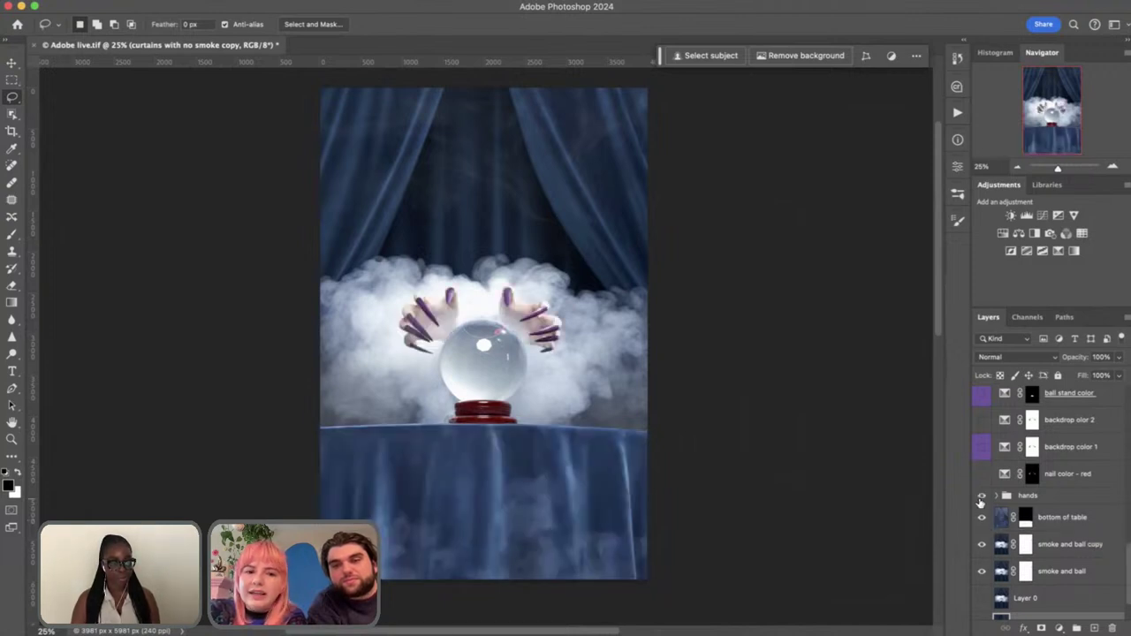
click(981, 496)
click(997, 497)
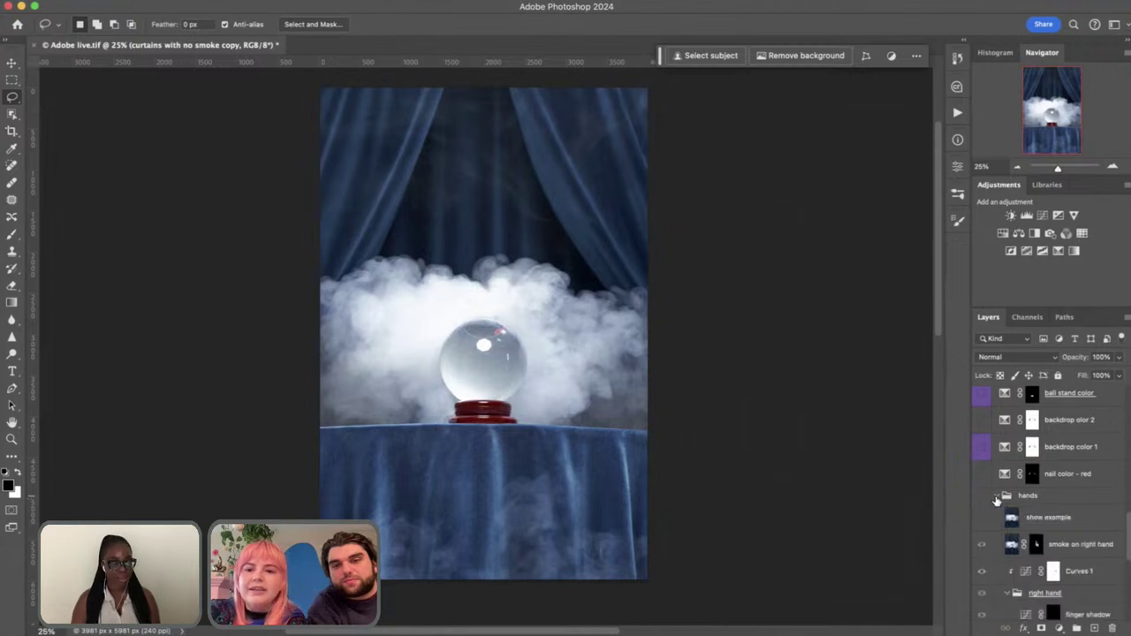
scroll(996, 500, down, 5)
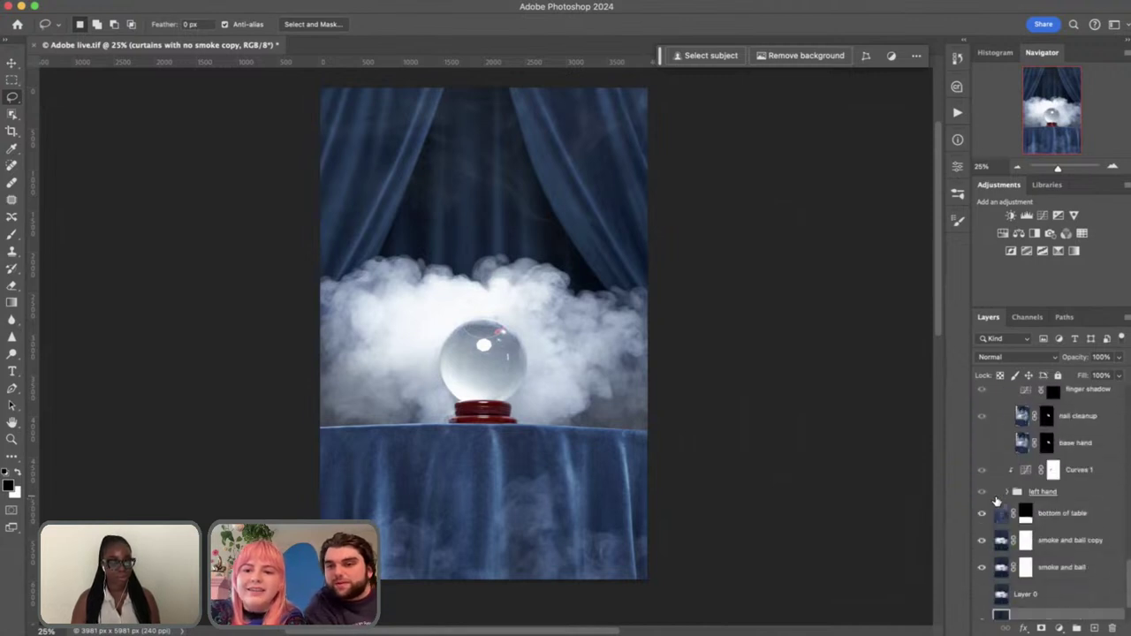
scroll(996, 500, down, 1)
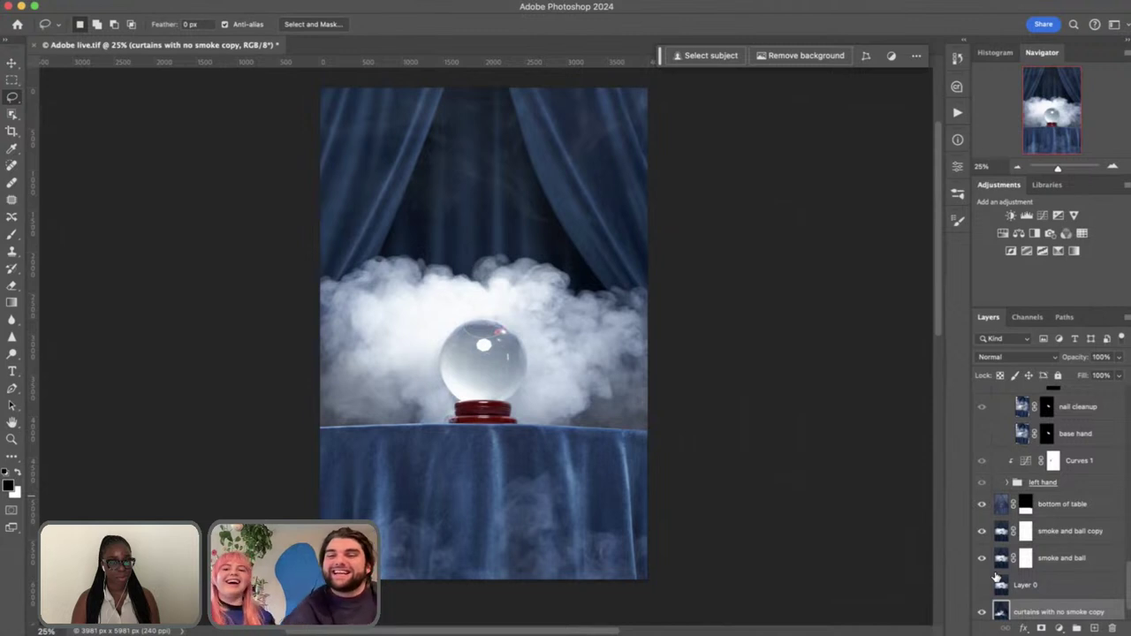
click(1007, 483)
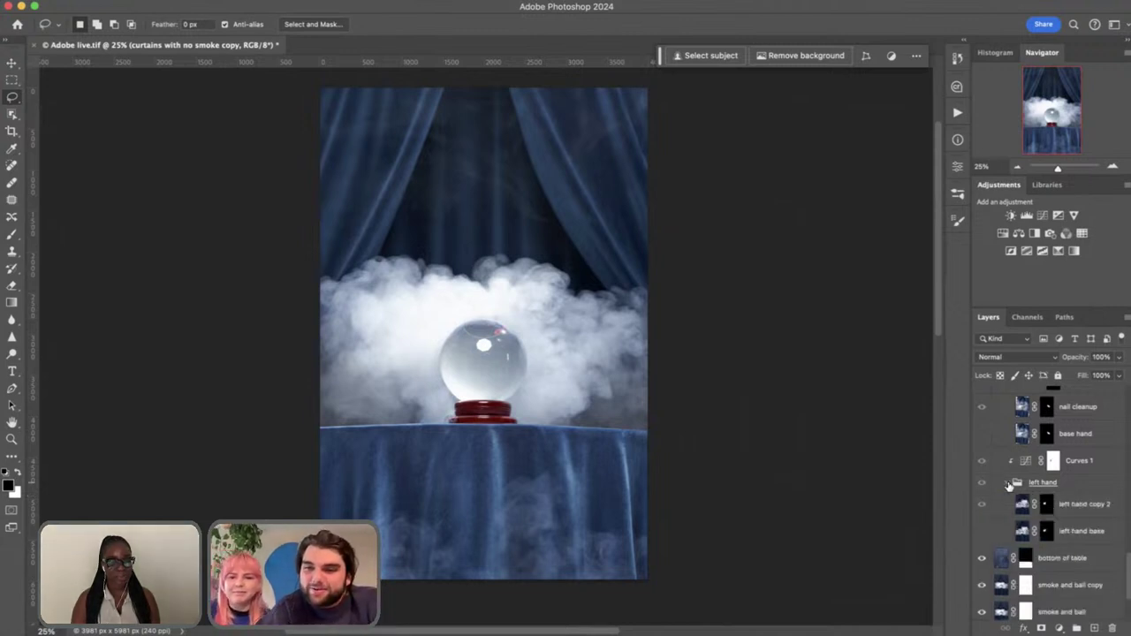
scroll(1010, 485, down, 1)
Show the "hands" group with "left hand base" hidden and "left hand copy 2" displayed with its layer mask disabled
click(983, 506)
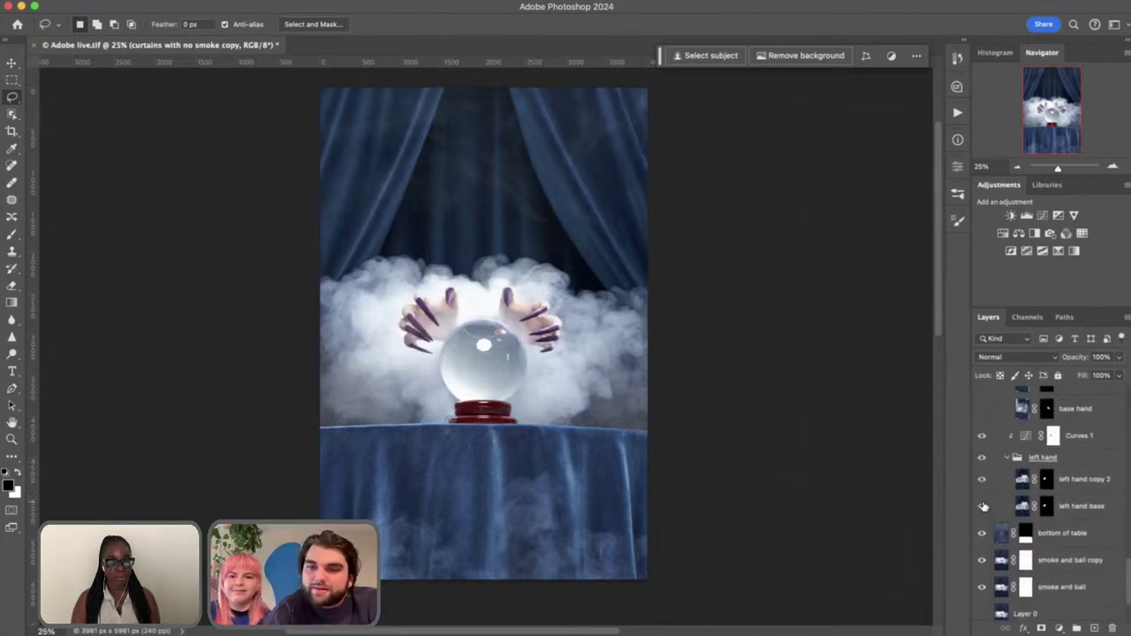
click(983, 487)
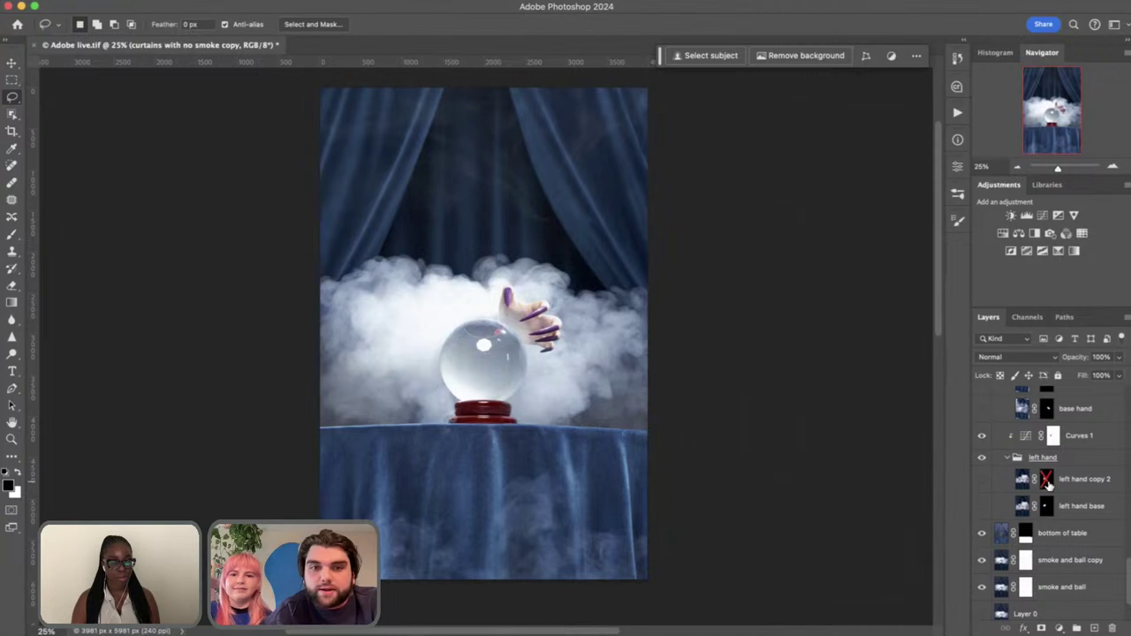
click(982, 480)
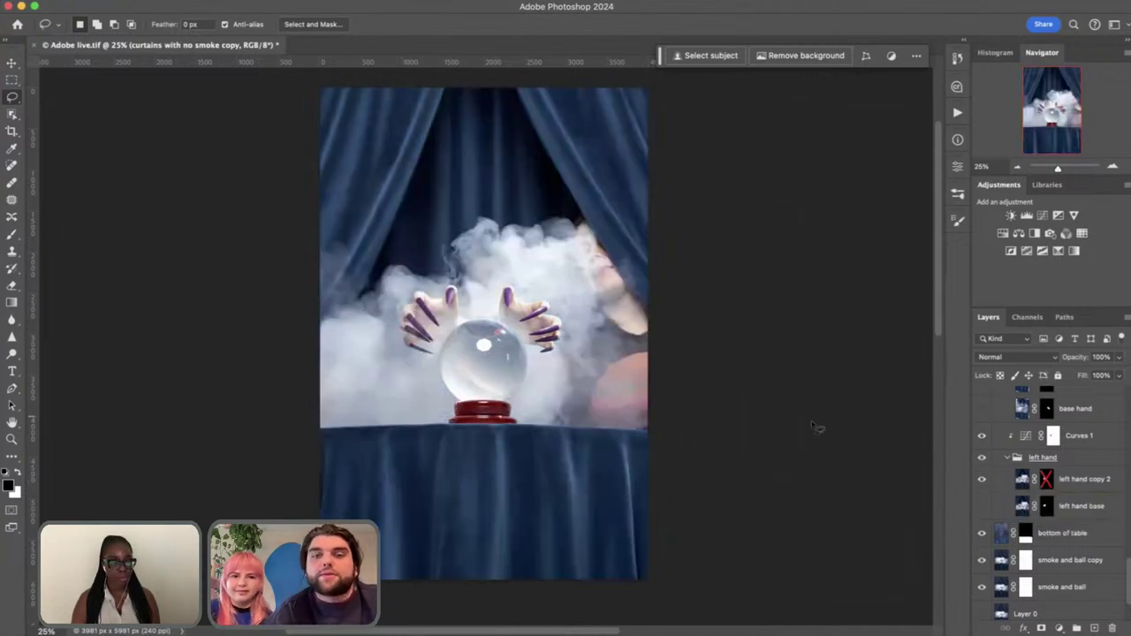
Toggle the "left hand" group to compare its effect and hide the "right hand" group
click(983, 456)
click(983, 456)
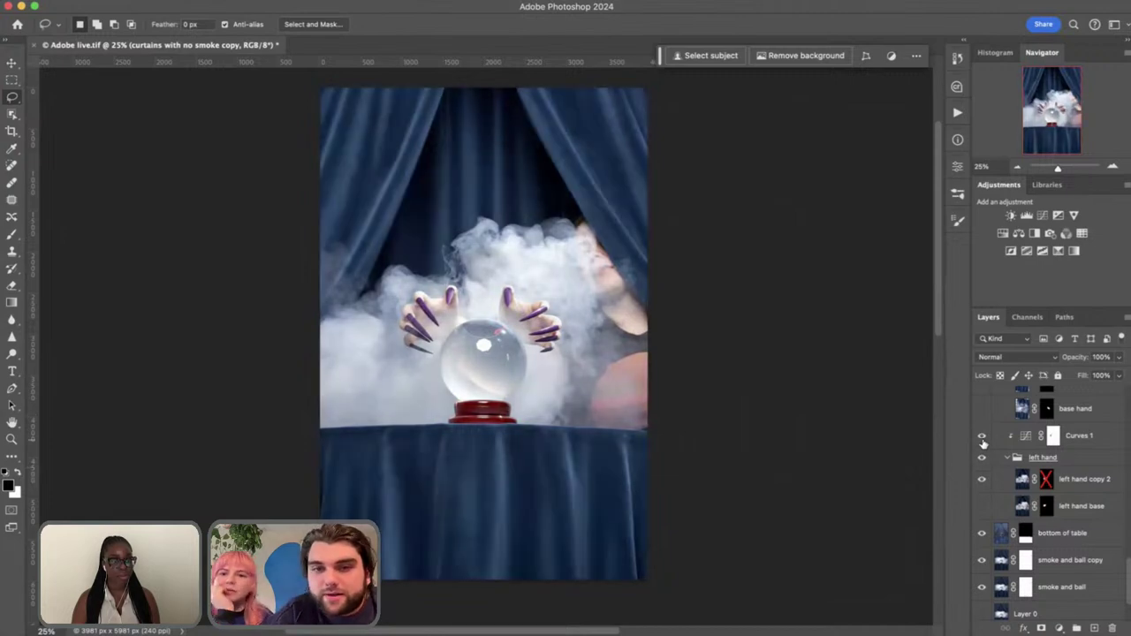
scroll(987, 454, up, 3)
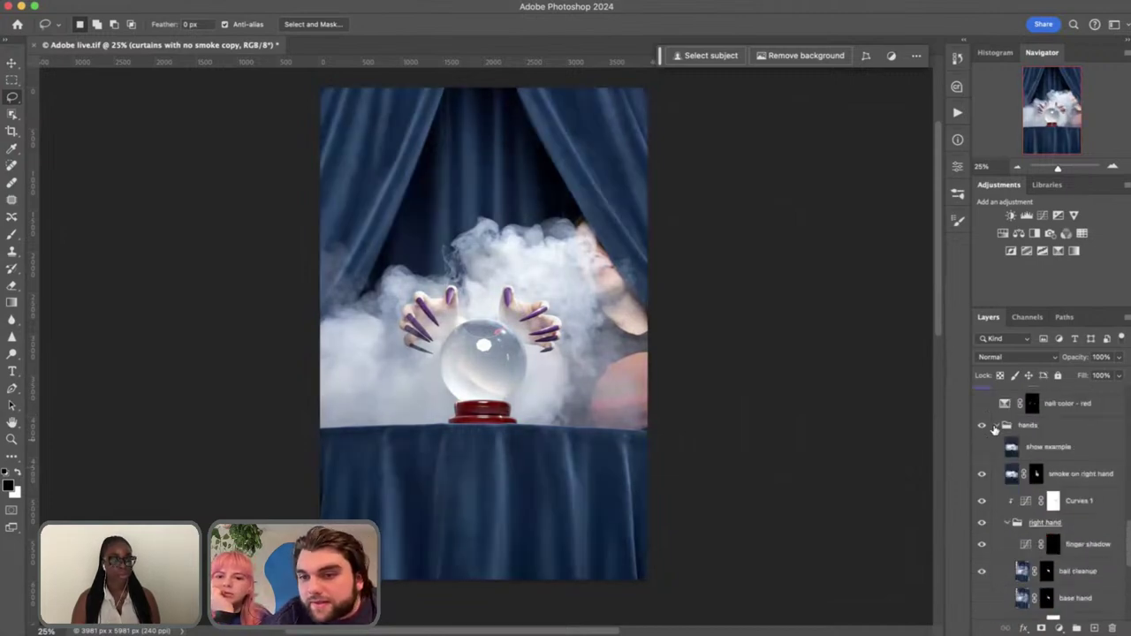
click(982, 523)
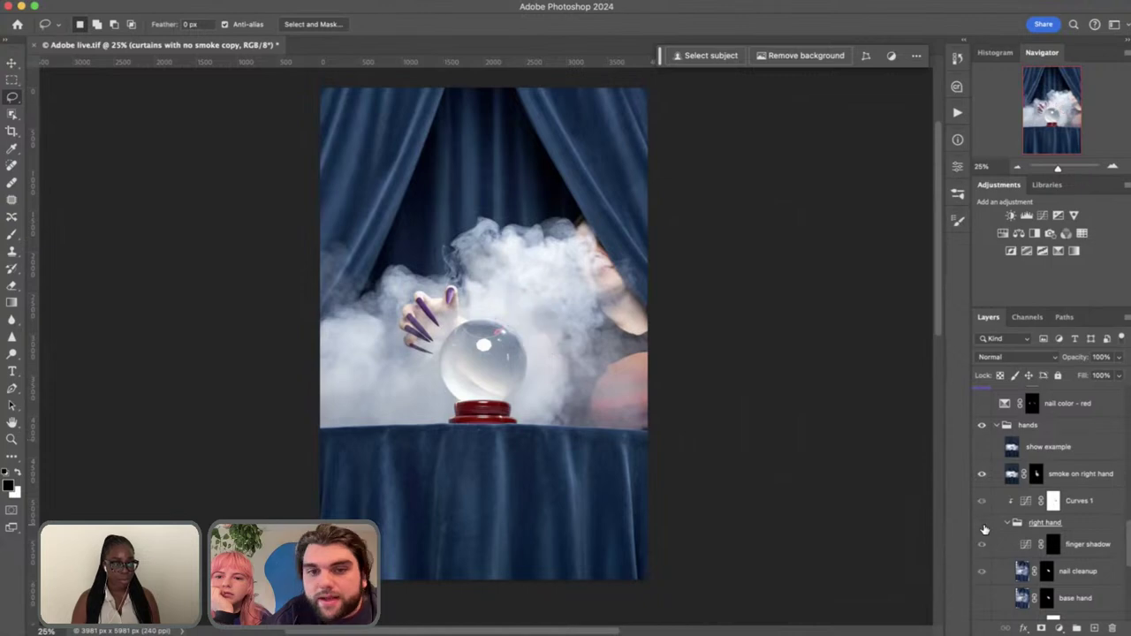
Examine the unmasked left-hand photo around the crystal ball and smoke up close, along with its layers
scroll(983, 531, down, 3)
scroll(696, 463, down, 2)
scroll(696, 463, up, 2)
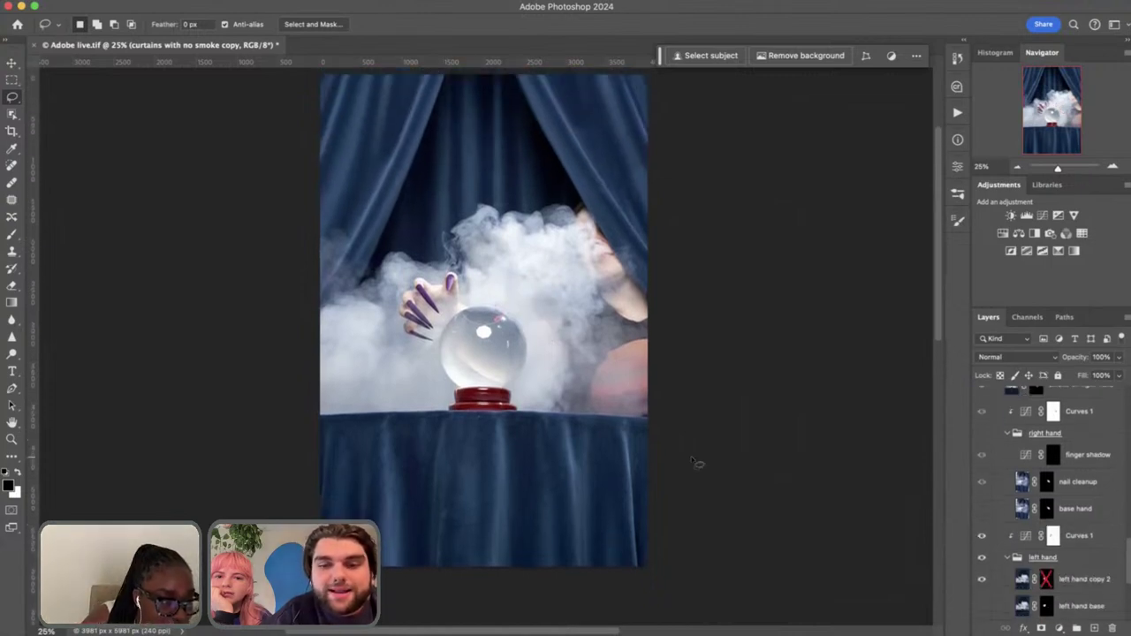
key(super+equal)
key(super+equal)
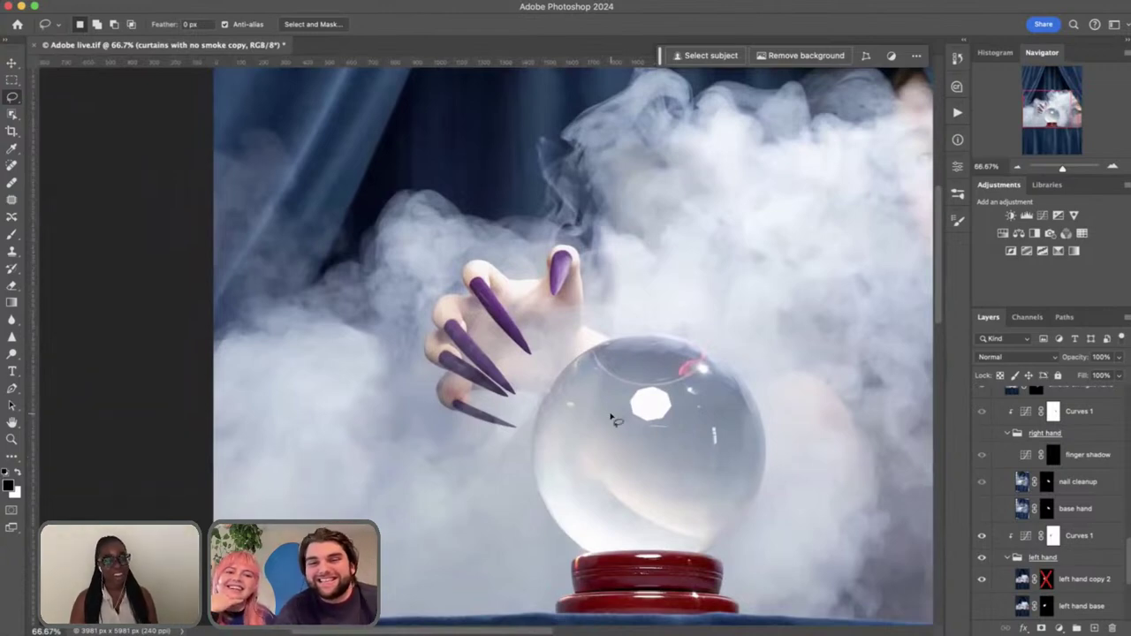
scroll(601, 365, right, 2)
scroll(601, 365, right, 3)
scroll(601, 365, down, 2)
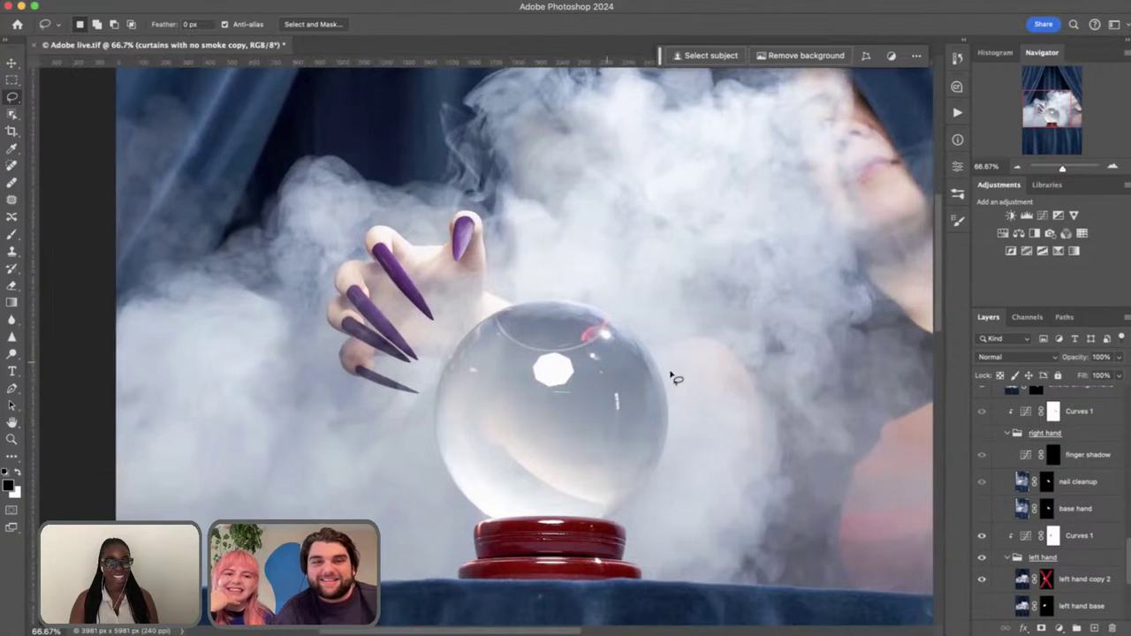
scroll(1042, 552, down, 4)
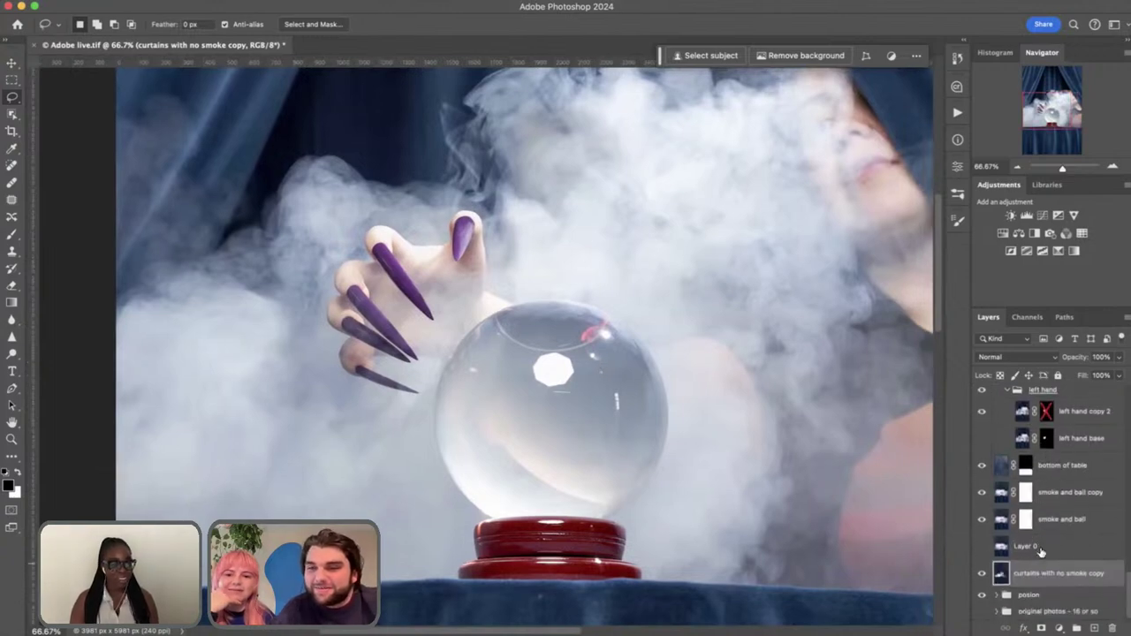
scroll(758, 450, down, 2)
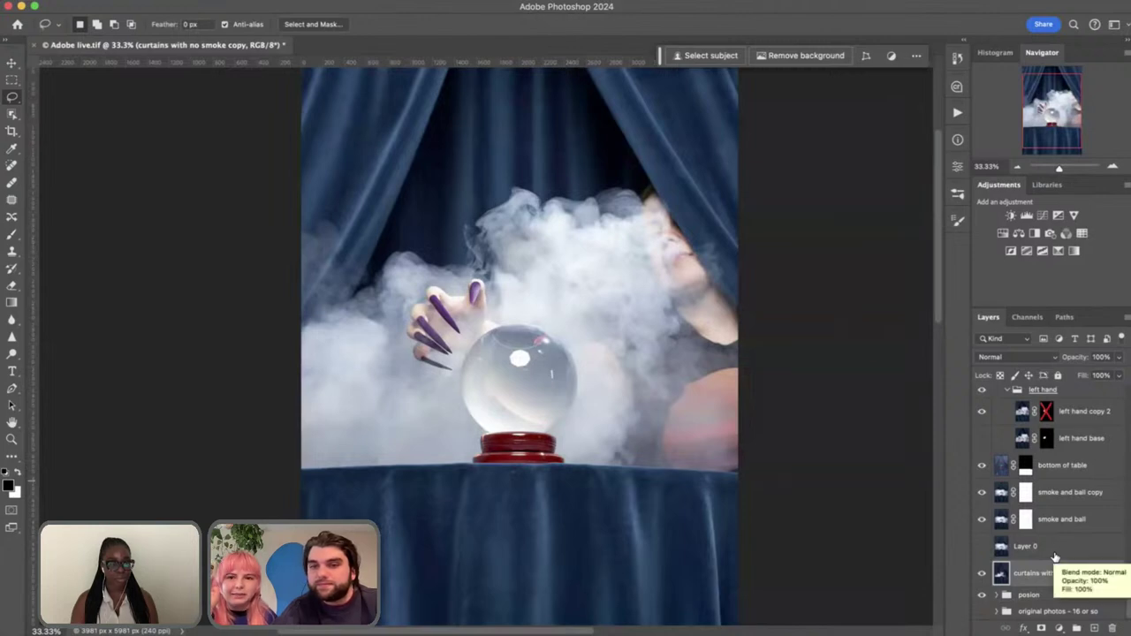
scroll(1054, 557, up, 3)
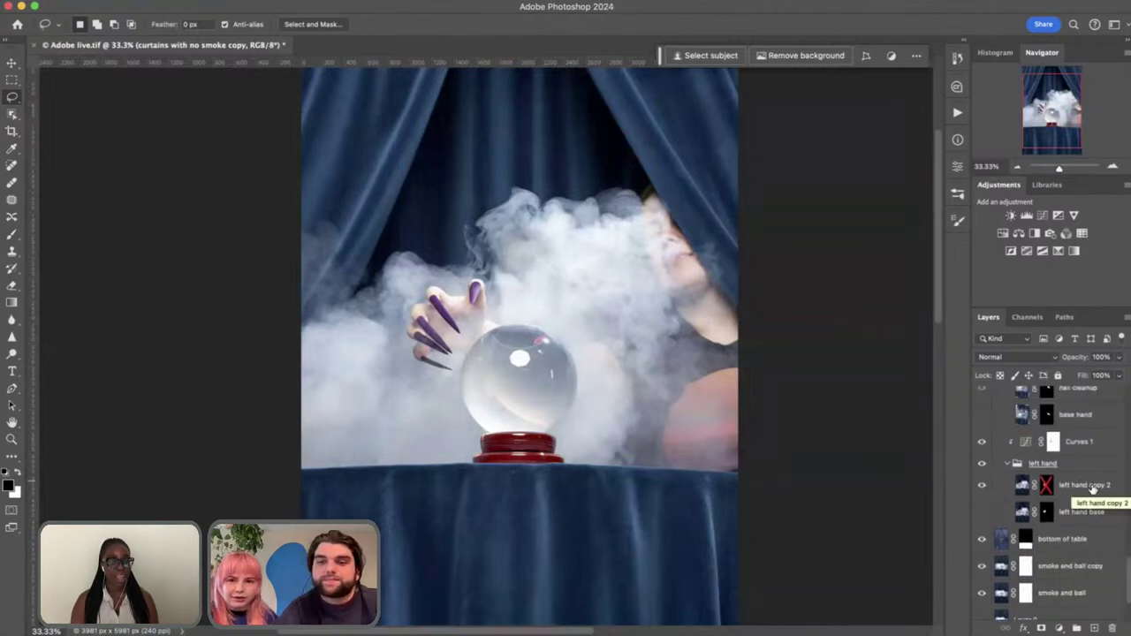
scroll(1115, 488, up, 1)
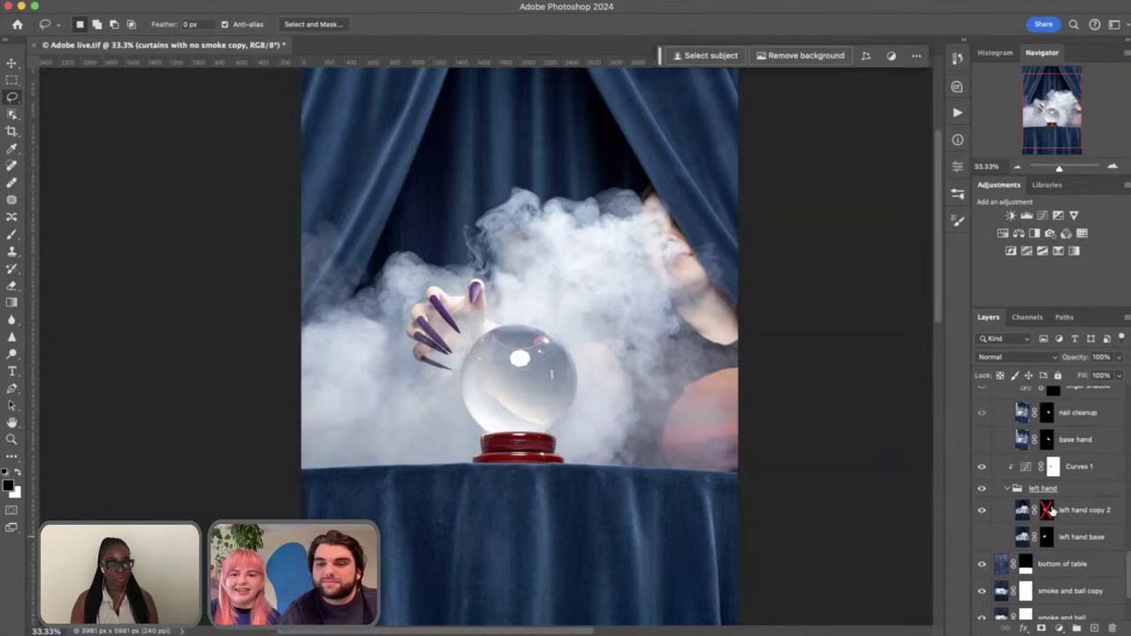
Re-enable the layer mask of "left hand copy 2" and hide that layer
click(1074, 513)
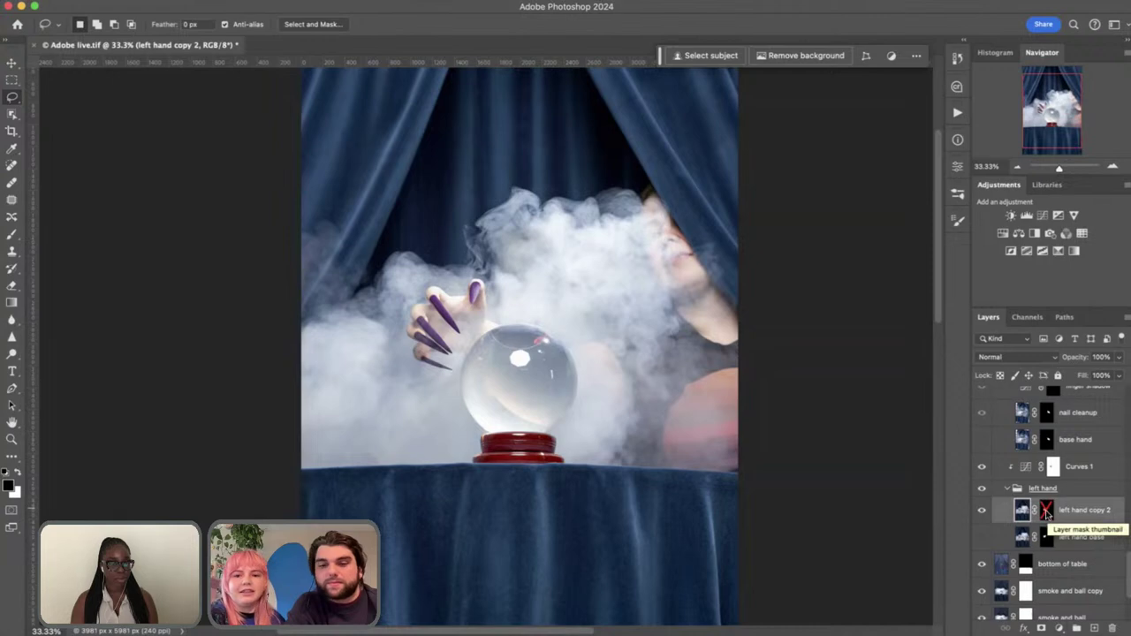
shift+click(1047, 513)
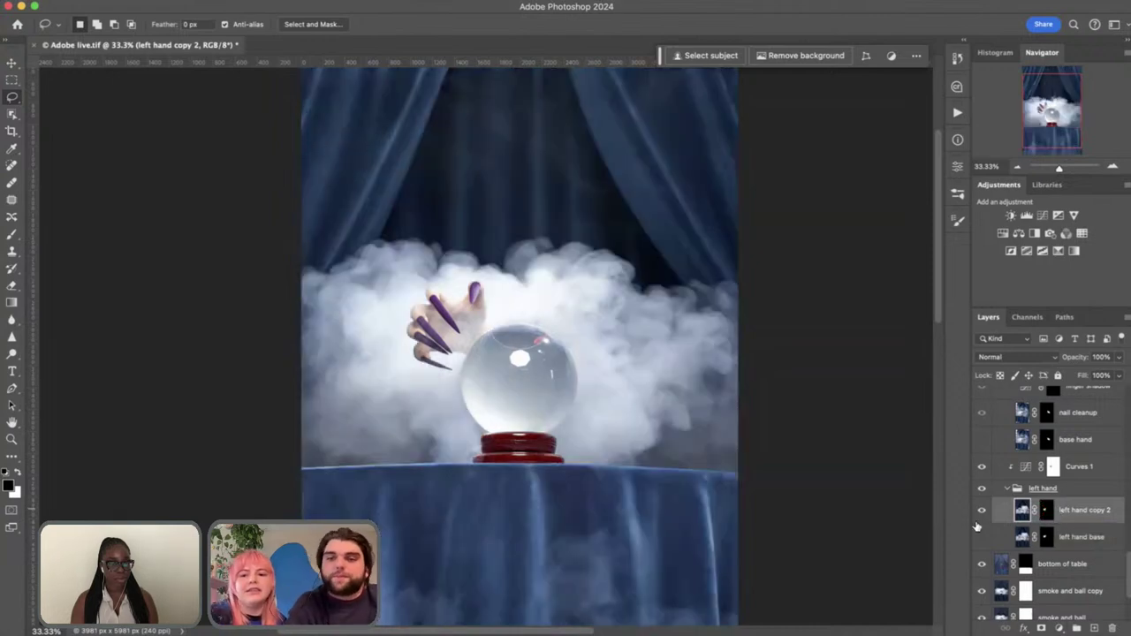
click(982, 510)
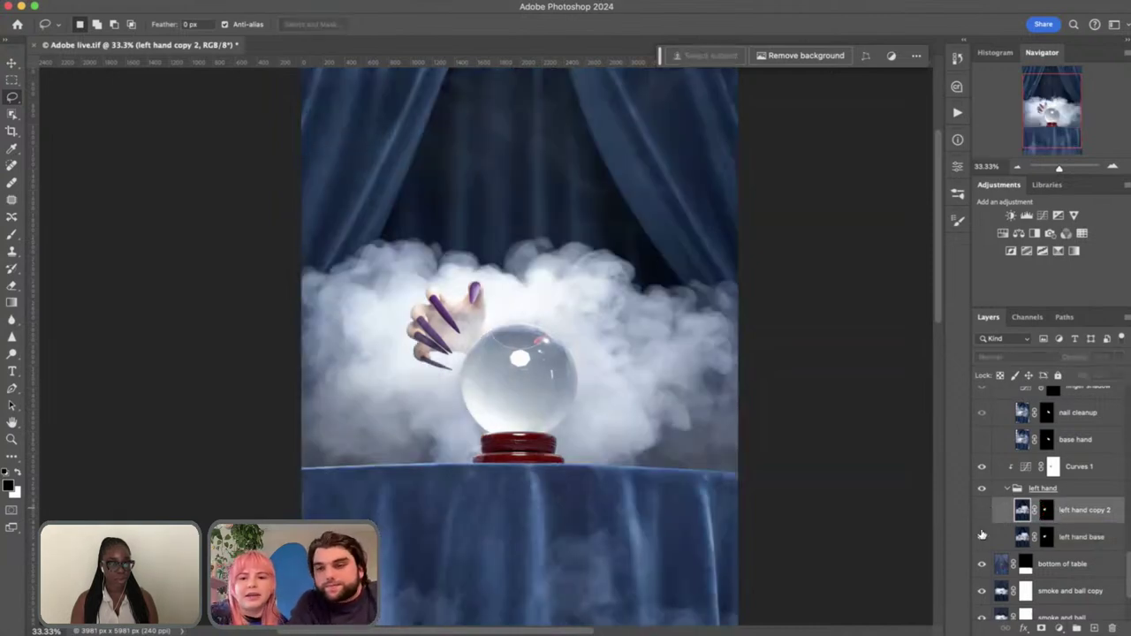
Delete the layer mask of "left hand base" to expose the full photo around the hand
click(1045, 540)
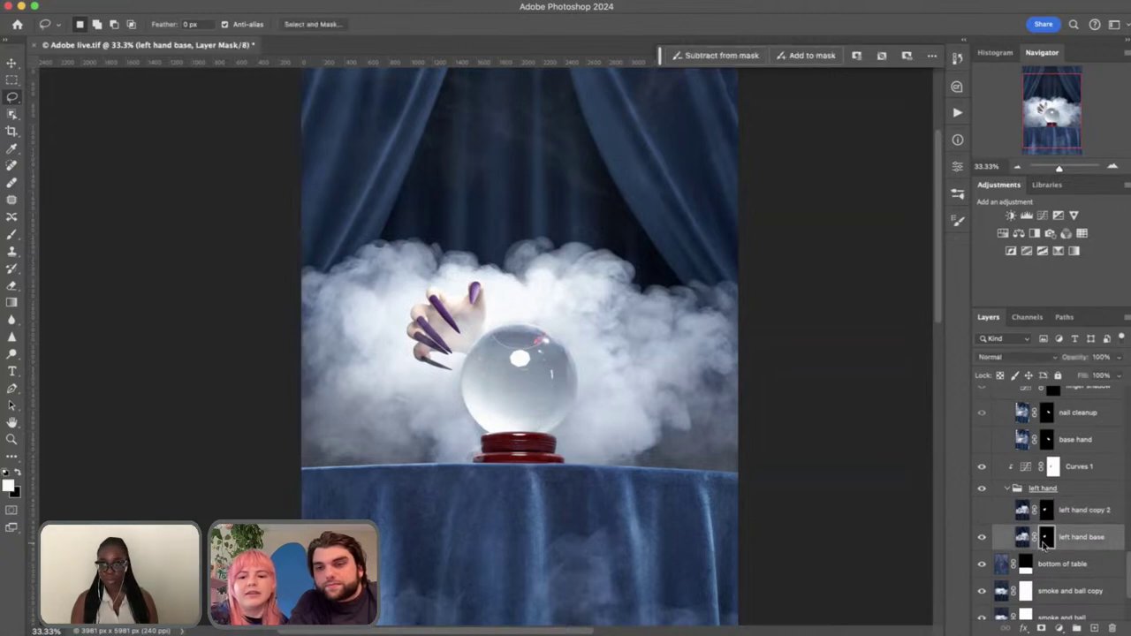
key(Delete)
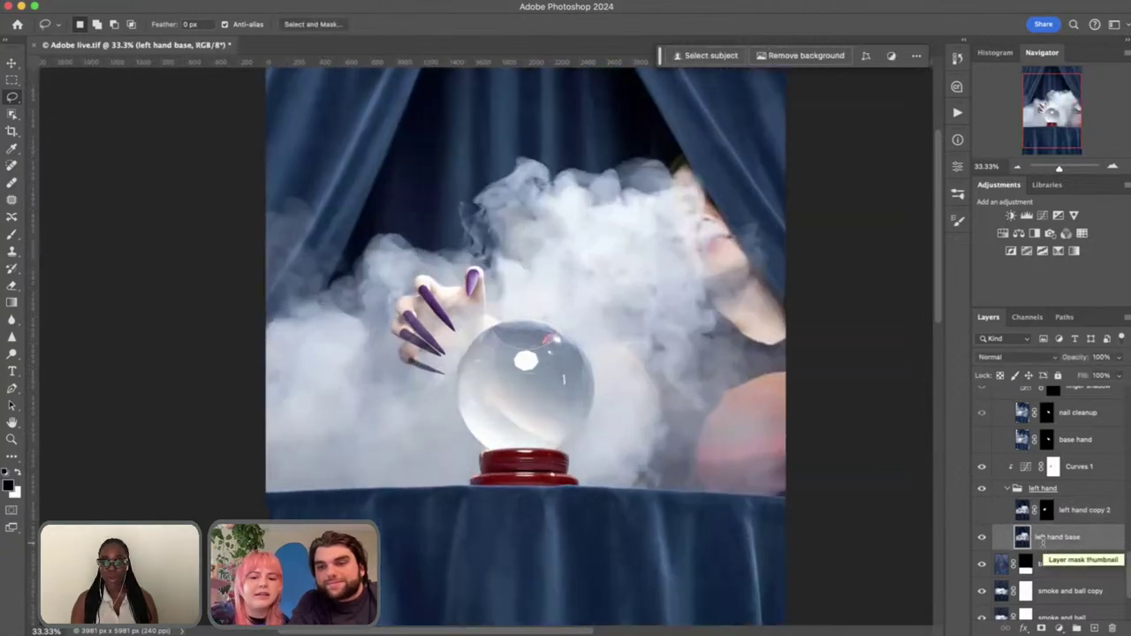
key(super+1)
scroll(651, 478, up, 3)
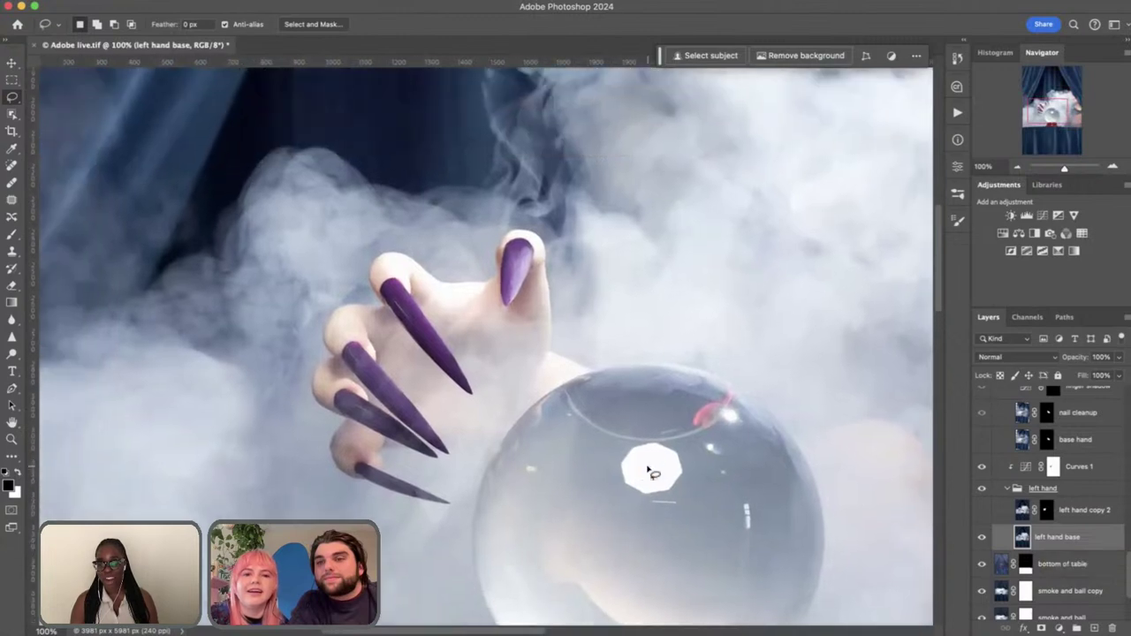
Select the left hand with the Object Selection Tool and mask "left hand base" to that selection
click(12, 113)
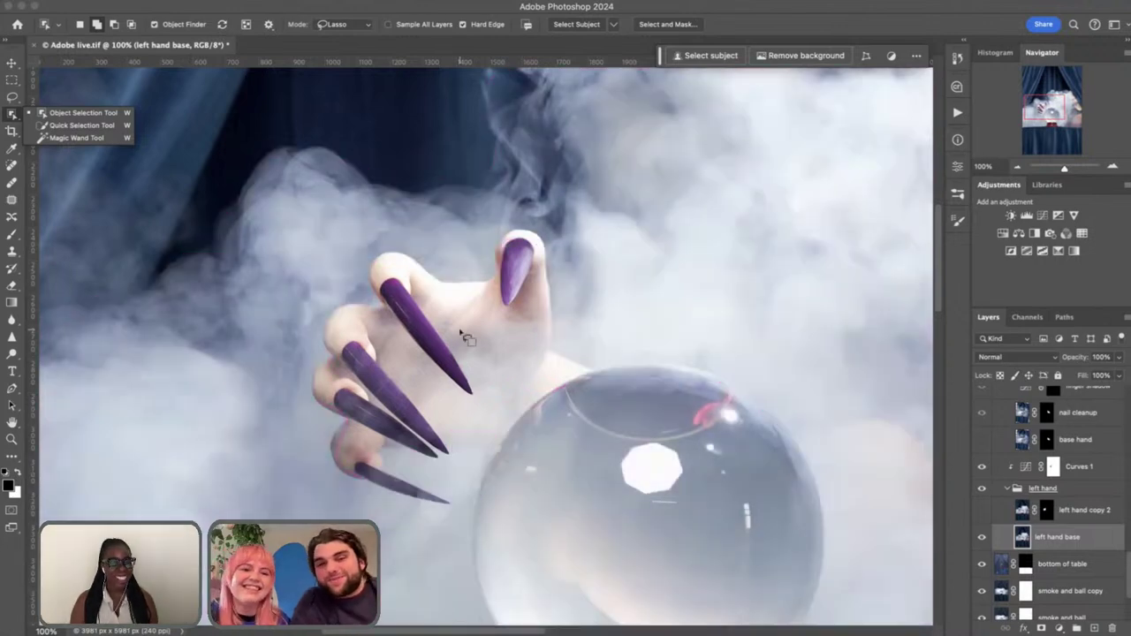
click(70, 114)
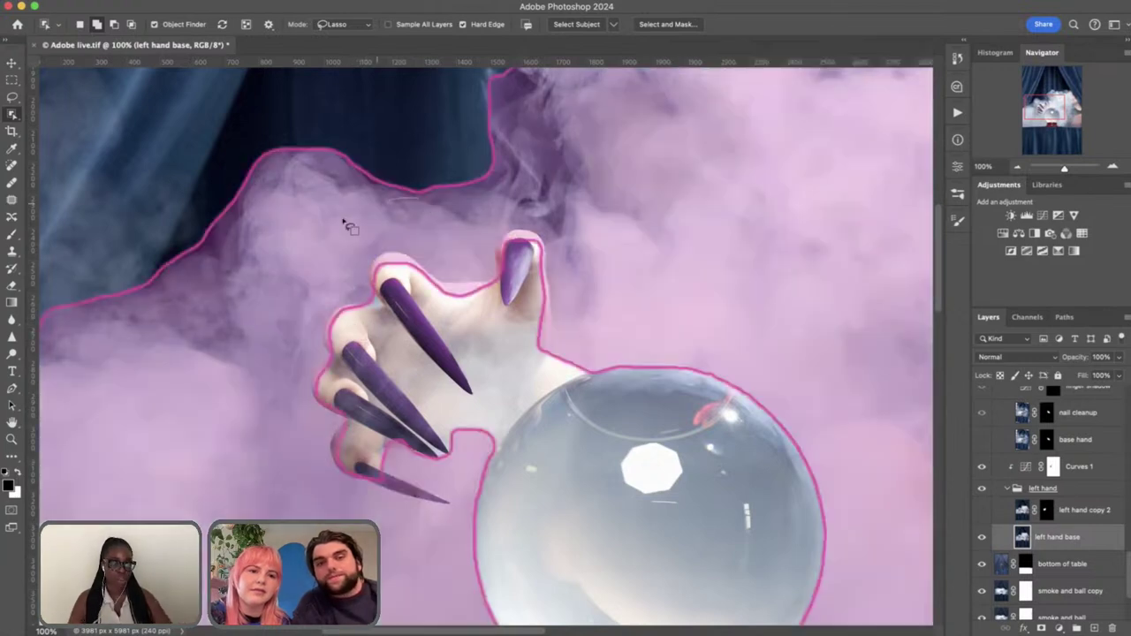
mouse_move(415, 199)
mouse_down()
mouse_move(311, 451)
mouse_move(429, 534)
mouse_move(529, 402)
mouse_move(579, 277)
mouse_up()
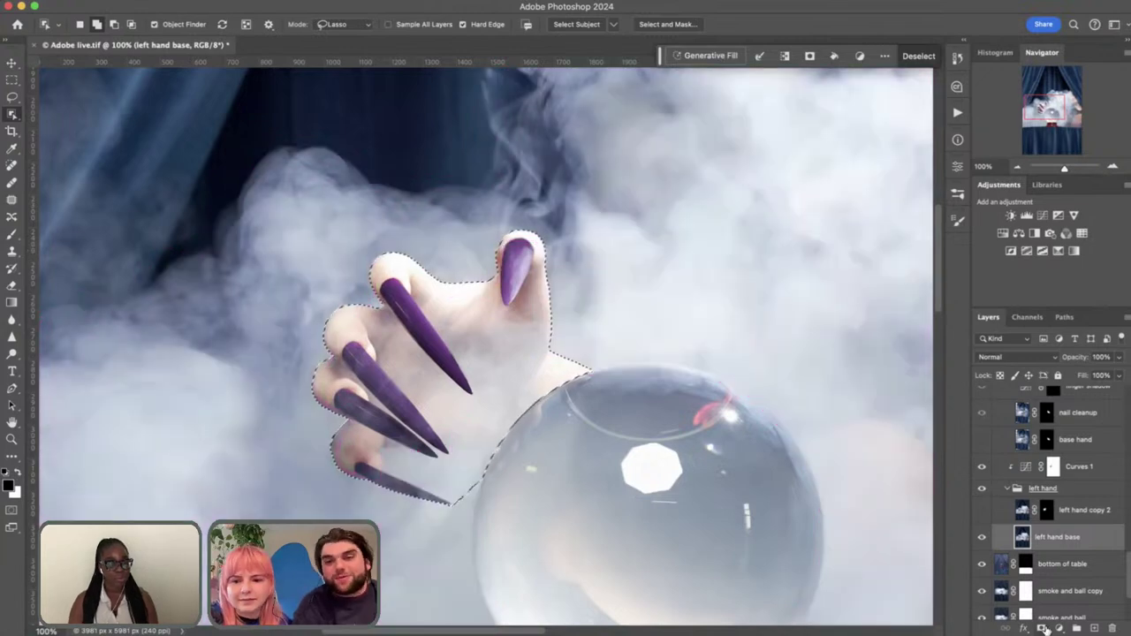
click(1044, 628)
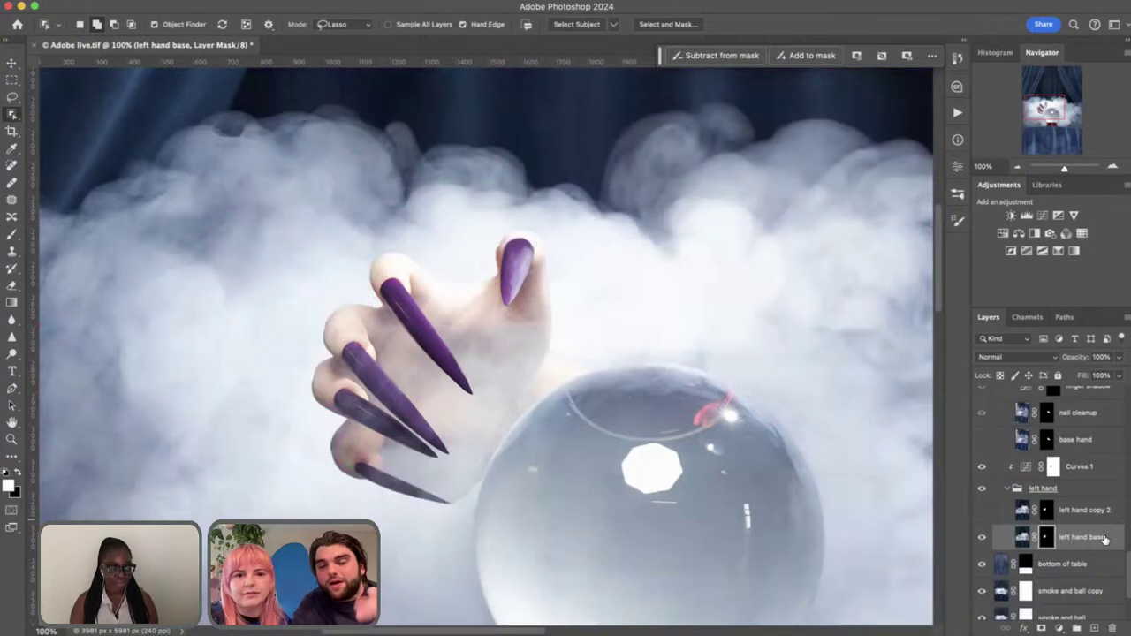
Undo the new layer mask on "left hand base" and add it again from the hand selection
key(b)
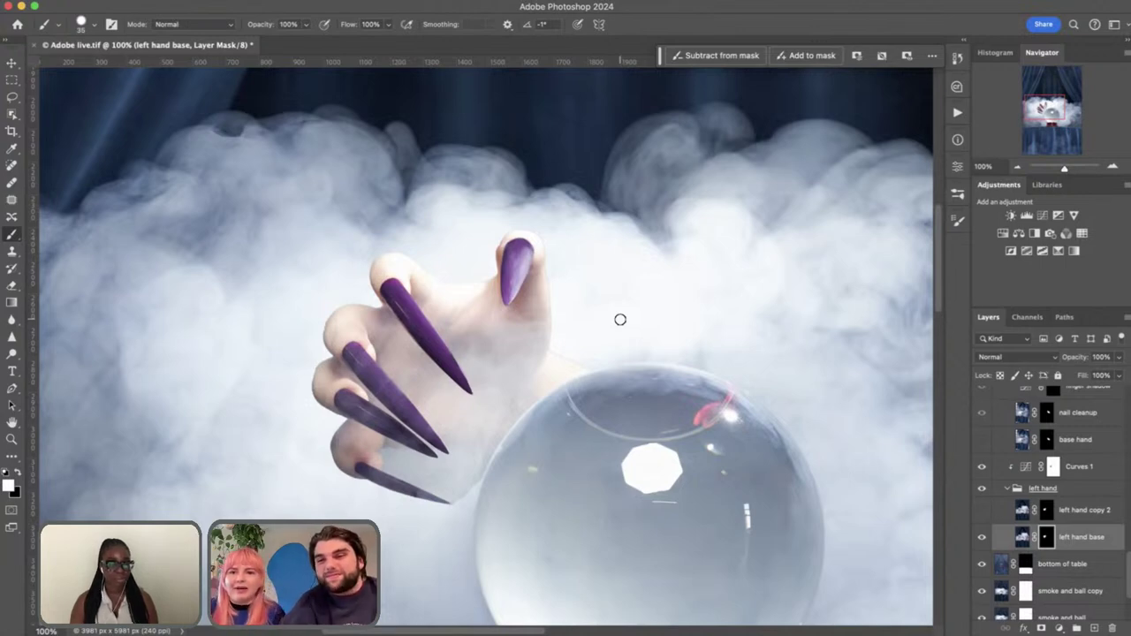
click(12, 63)
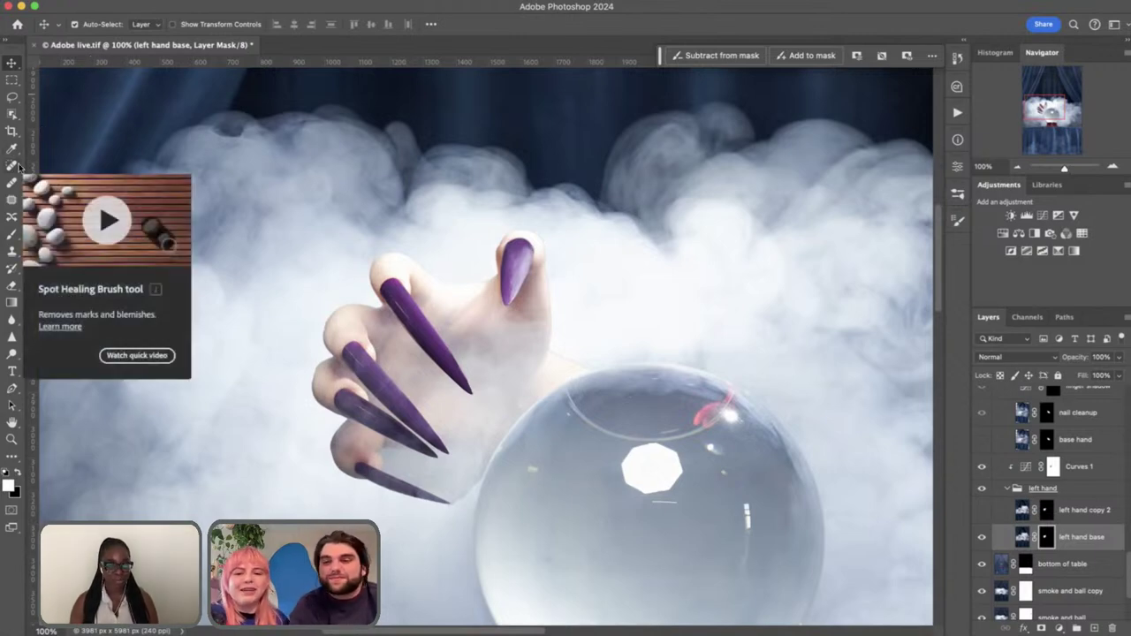
key(super+z)
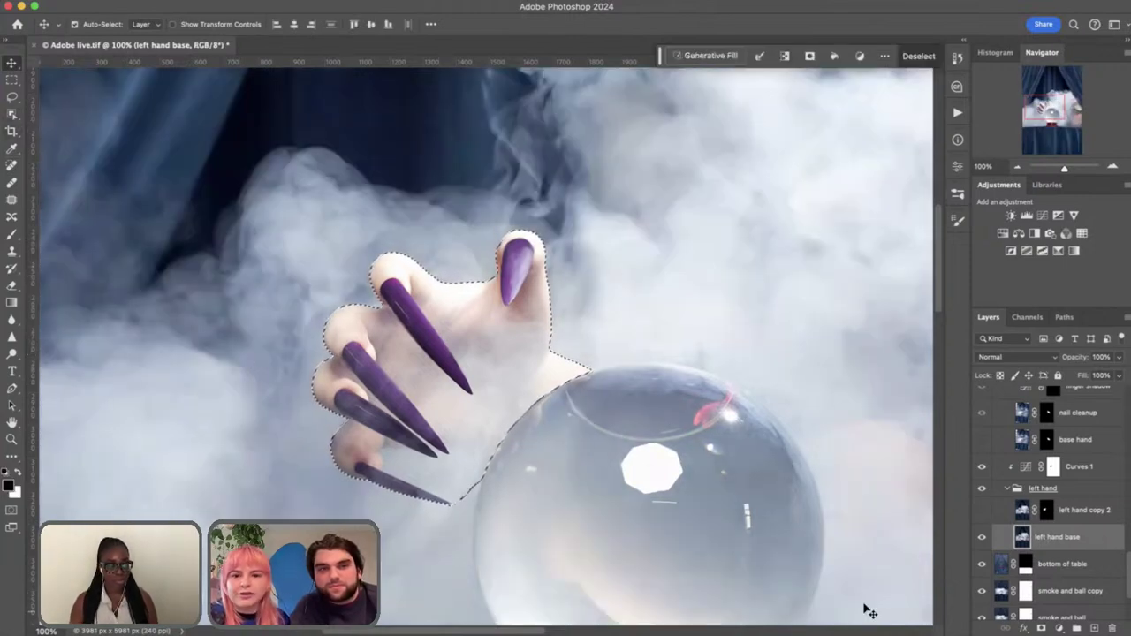
click(1043, 628)
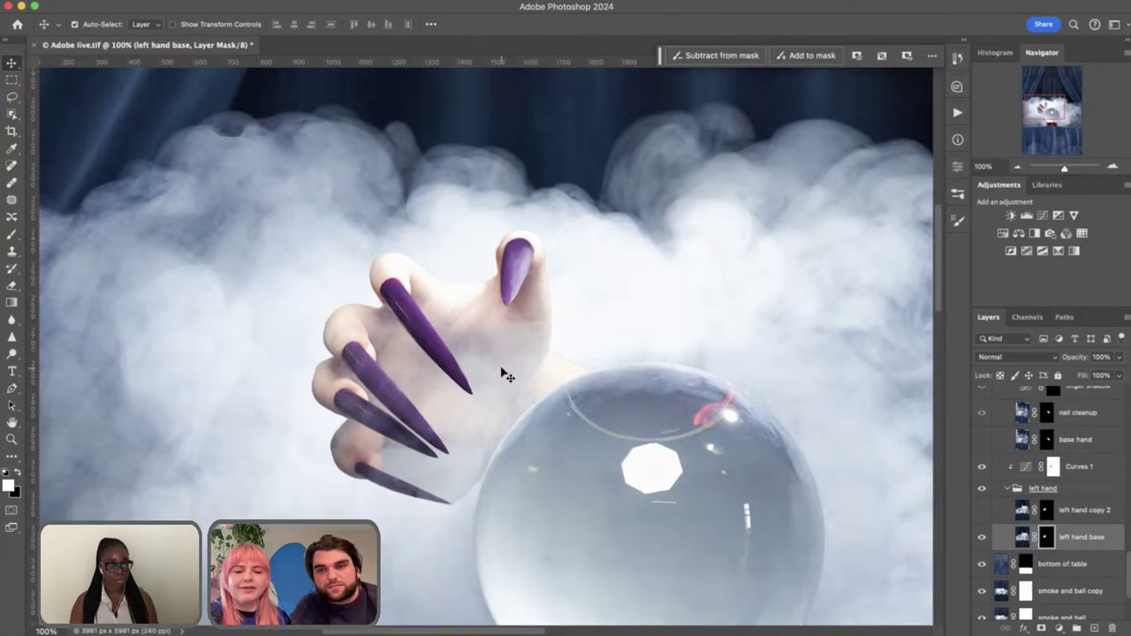
Activate the Brush tool for the "left hand base" mask and set its size to 90 px
key(b)
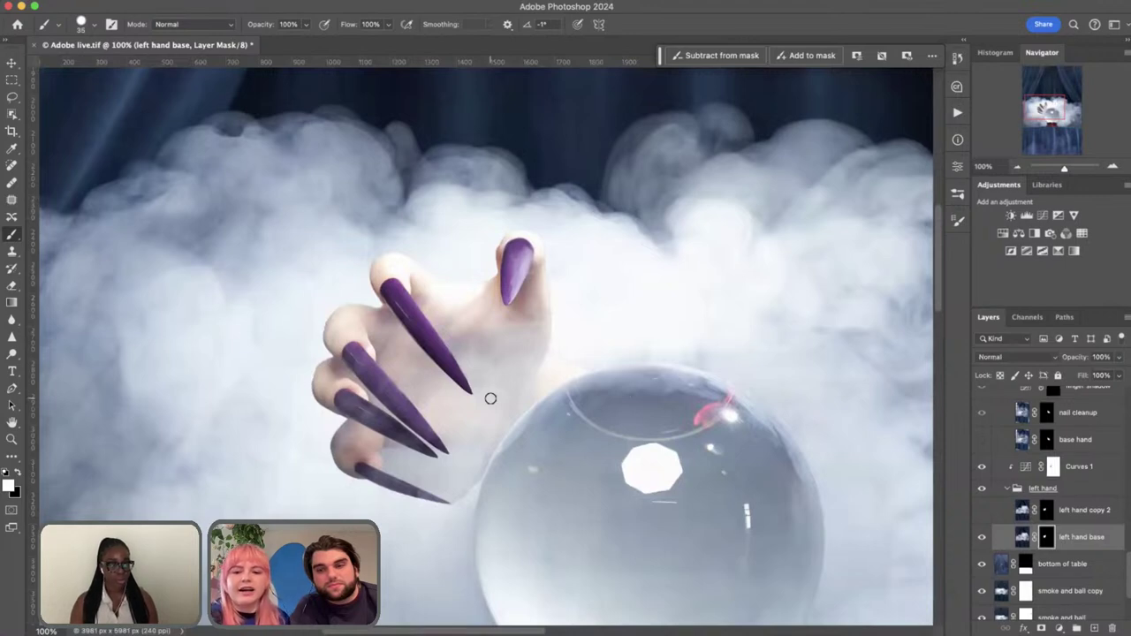
key(bracketright)
key(bracketright)
key(bracketright)
key(bracketright)
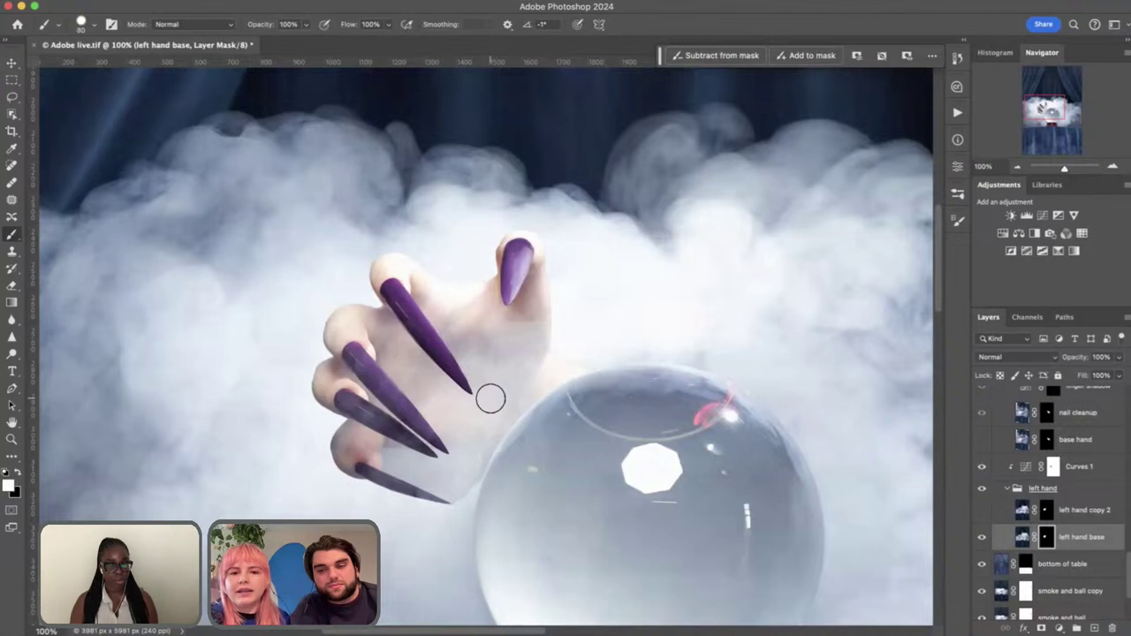
key(bracketright)
key(bracketright)
key(bracketleft)
key(bracketleft)
key(bracketright)
key(bracketright)
key(bracketright)
key(bracketright)
key(bracketright)
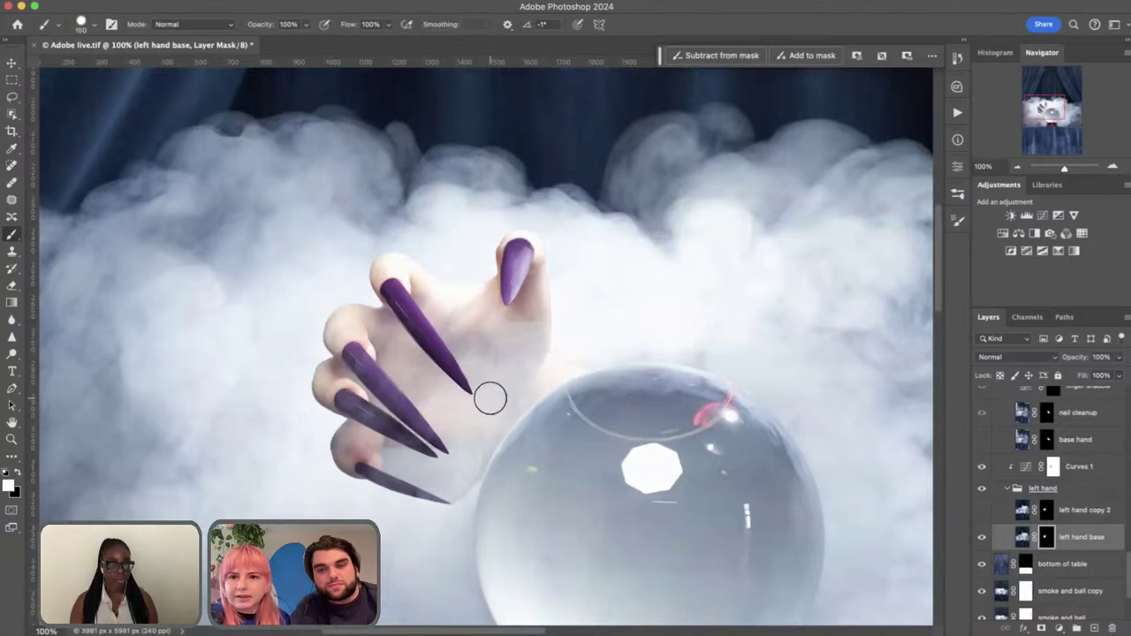
key(bracketleft)
key(bracketleft)
key(bracketleft)
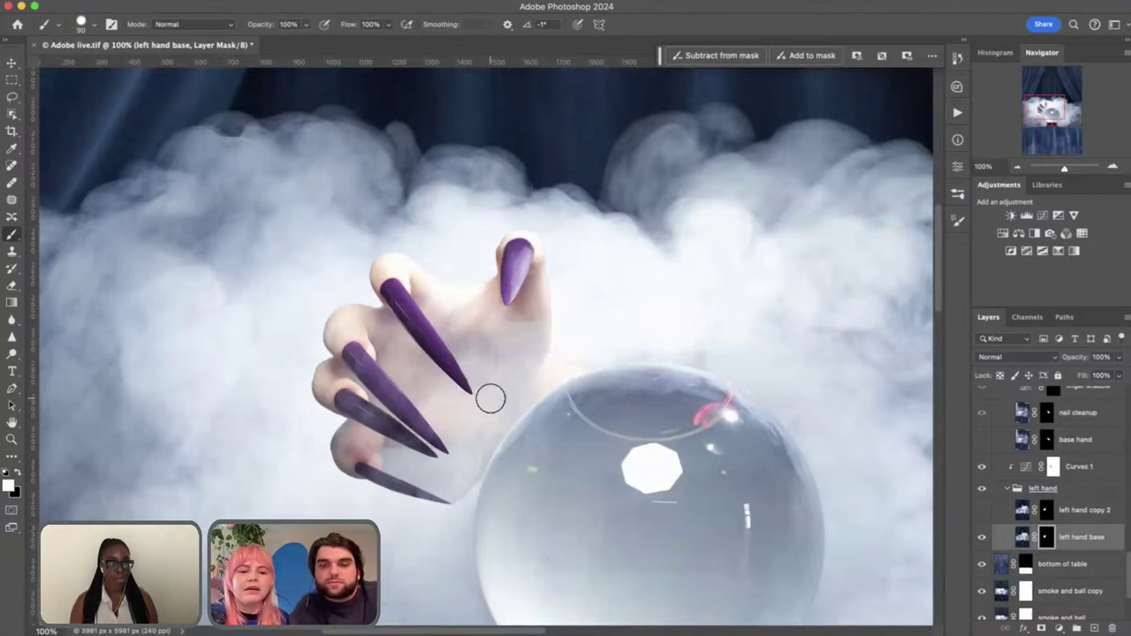
Paint black with a 50 px brush on the mask to remove the leftover haze between the lowest nails and the ball
key(super+equal)
key(super+equal)
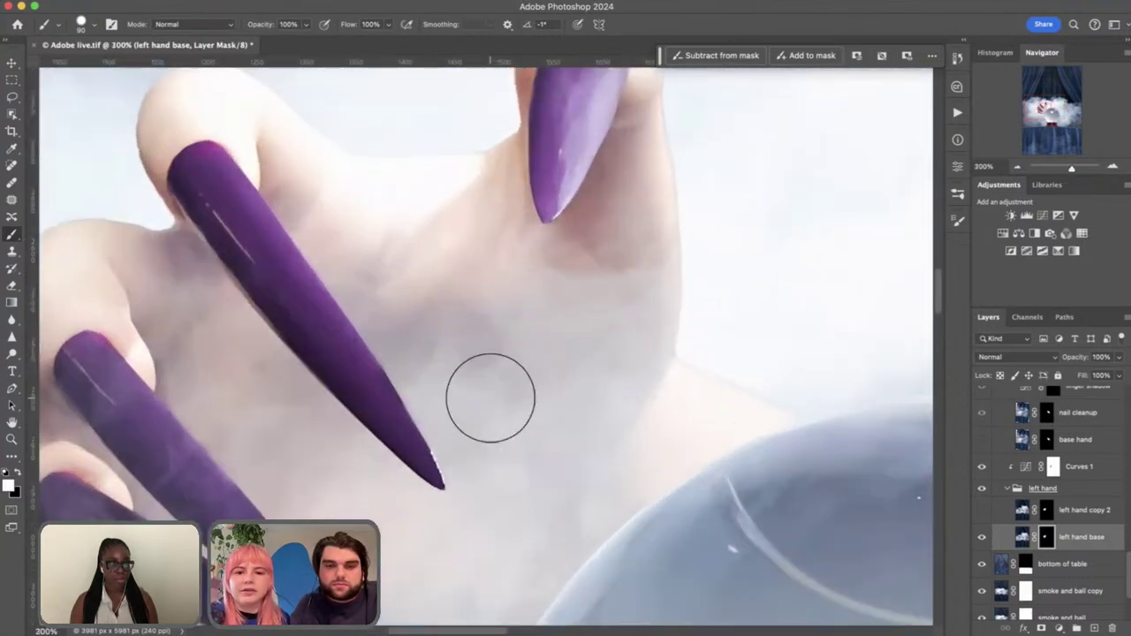
key(bracketleft)
key(bracketleft)
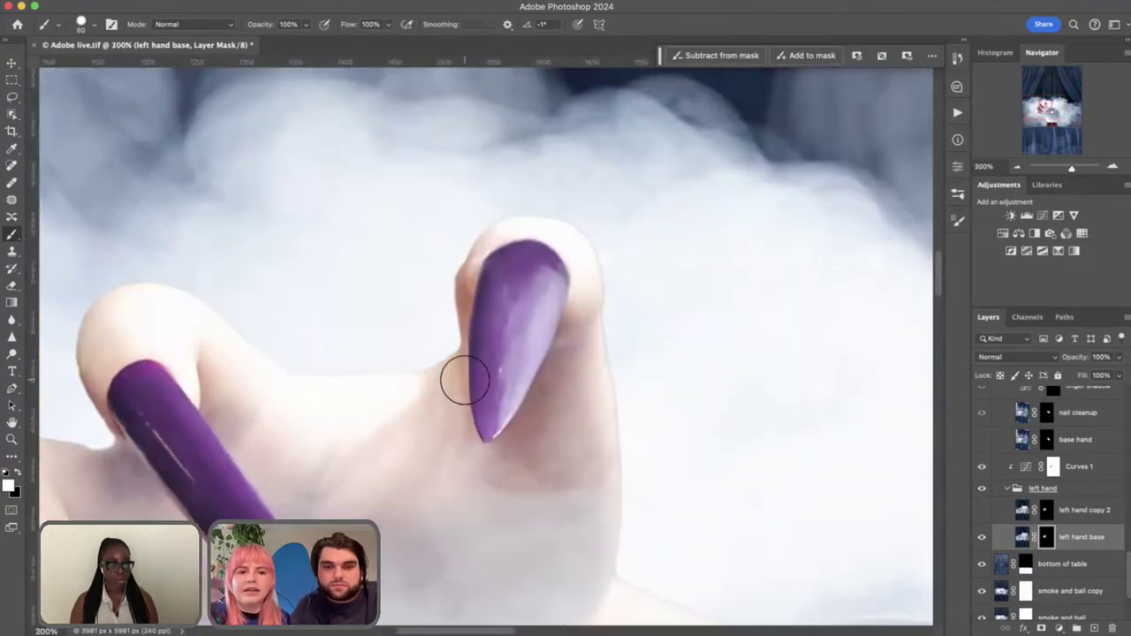
scroll(287, 436, down, 10)
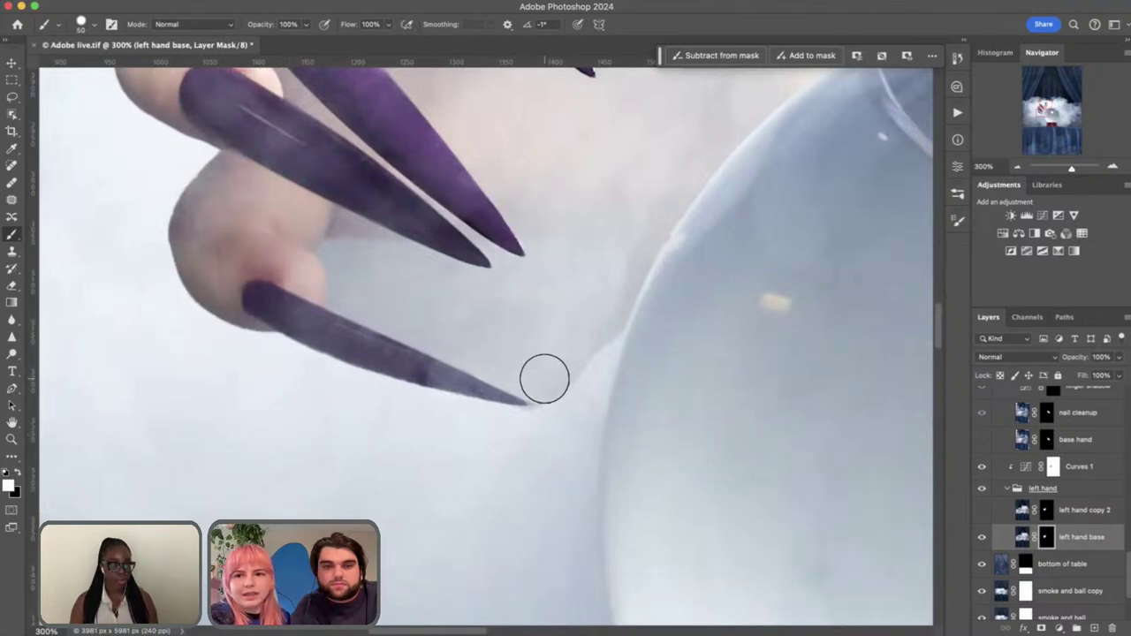
key(x)
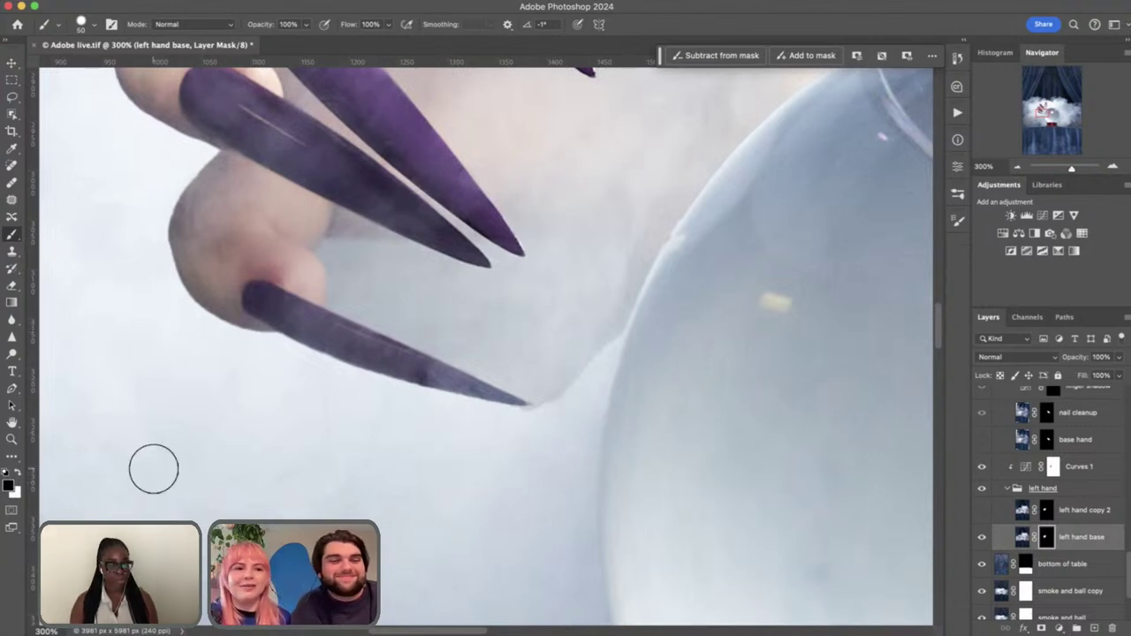
click(95, 25)
click(94, 24)
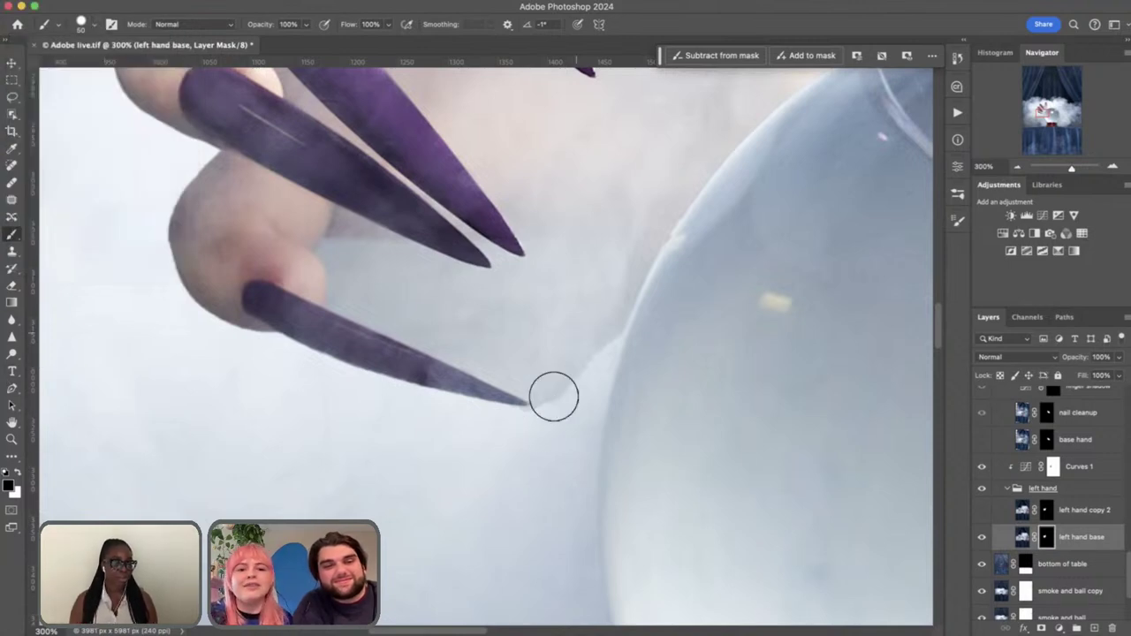
drag(587, 299, 572, 379)
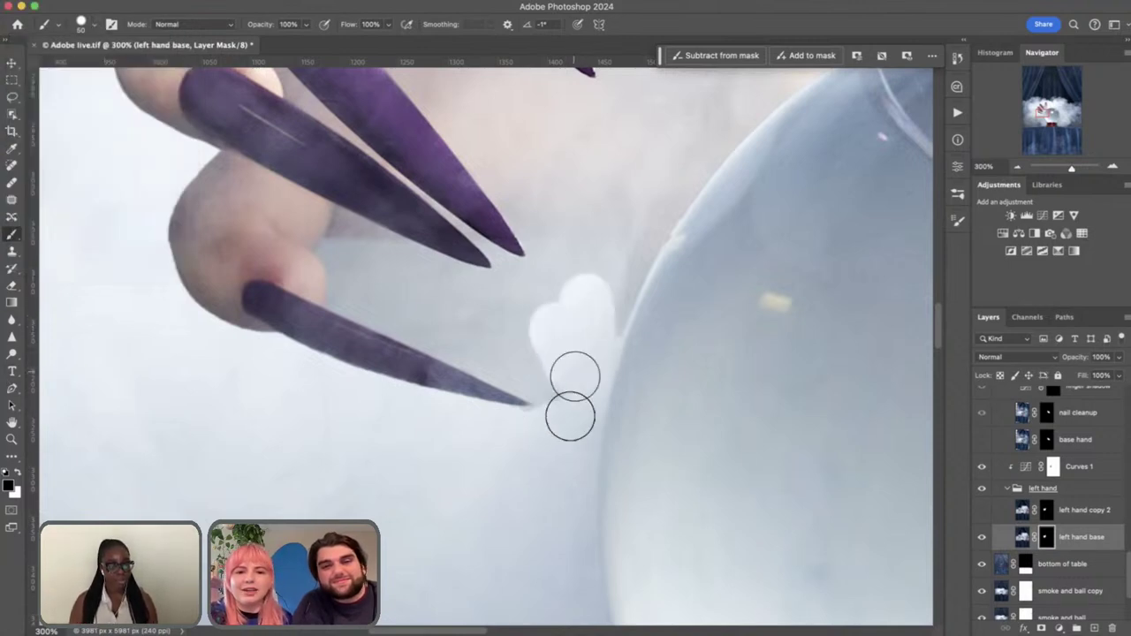
mouse_move(508, 346)
mouse_down()
mouse_move(394, 301)
mouse_move(543, 331)
mouse_up()
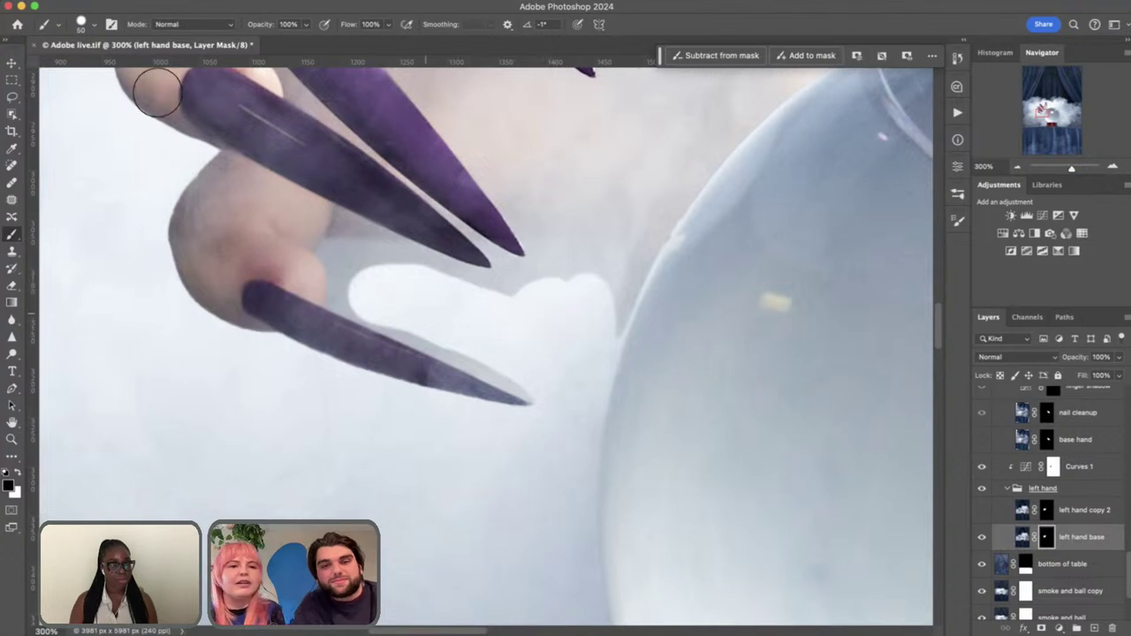
Lower the brush hardness to 10% and paint over the edges of the removed area beside the lowest nail
click(94, 24)
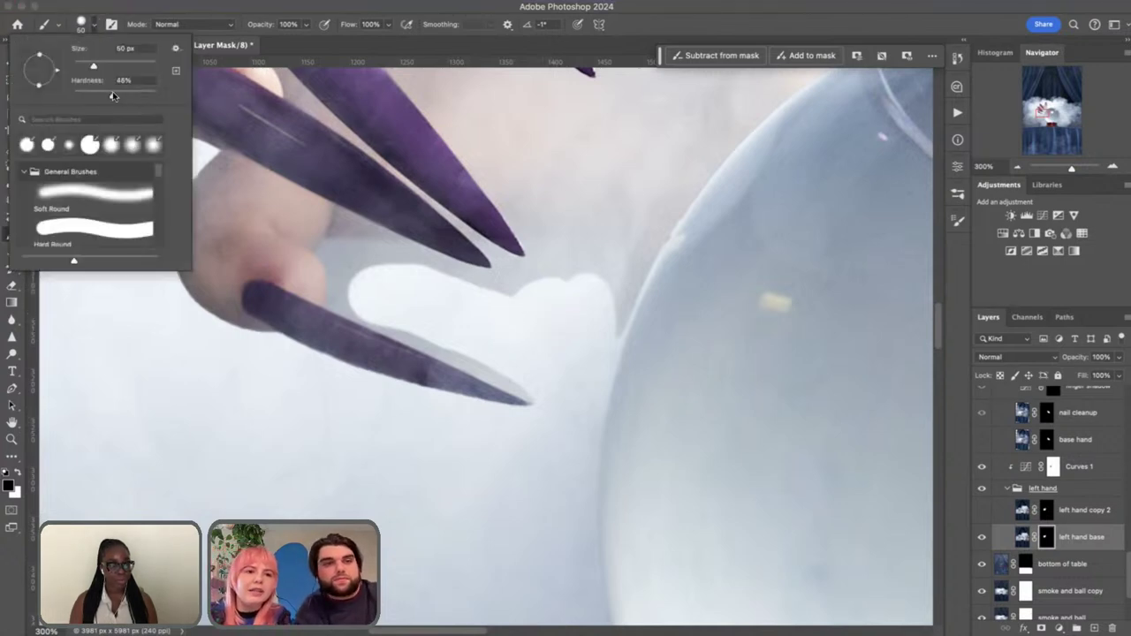
drag(113, 91, 84, 95)
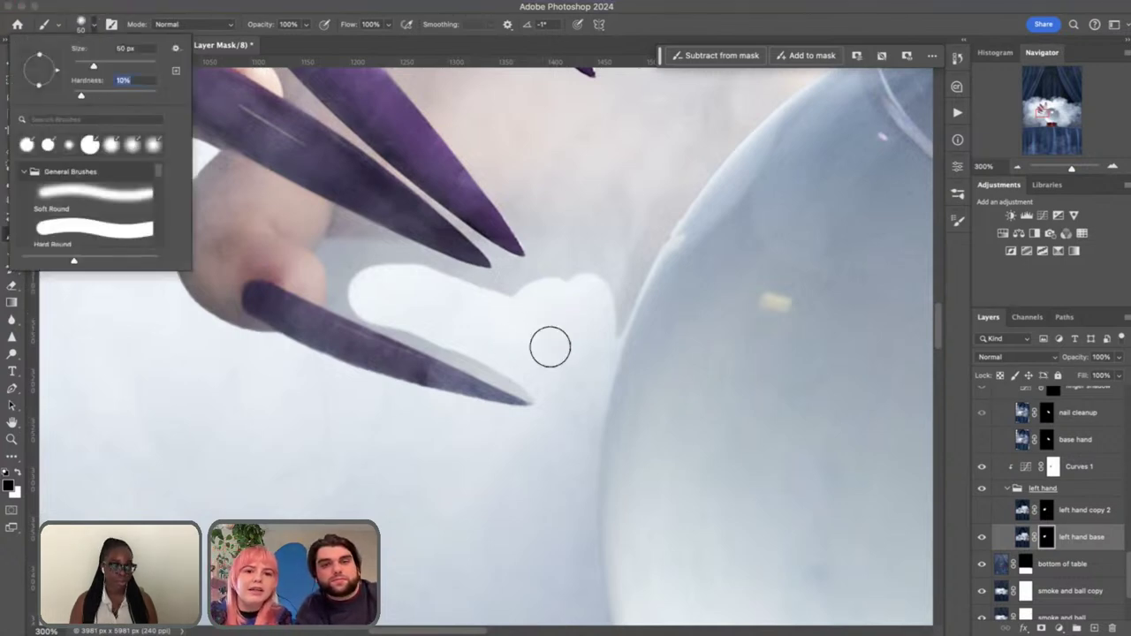
click(503, 313)
mouse_move(503, 314)
mouse_down()
mouse_move(566, 293)
mouse_move(478, 303)
mouse_move(388, 277)
mouse_move(372, 290)
mouse_move(545, 376)
mouse_up()
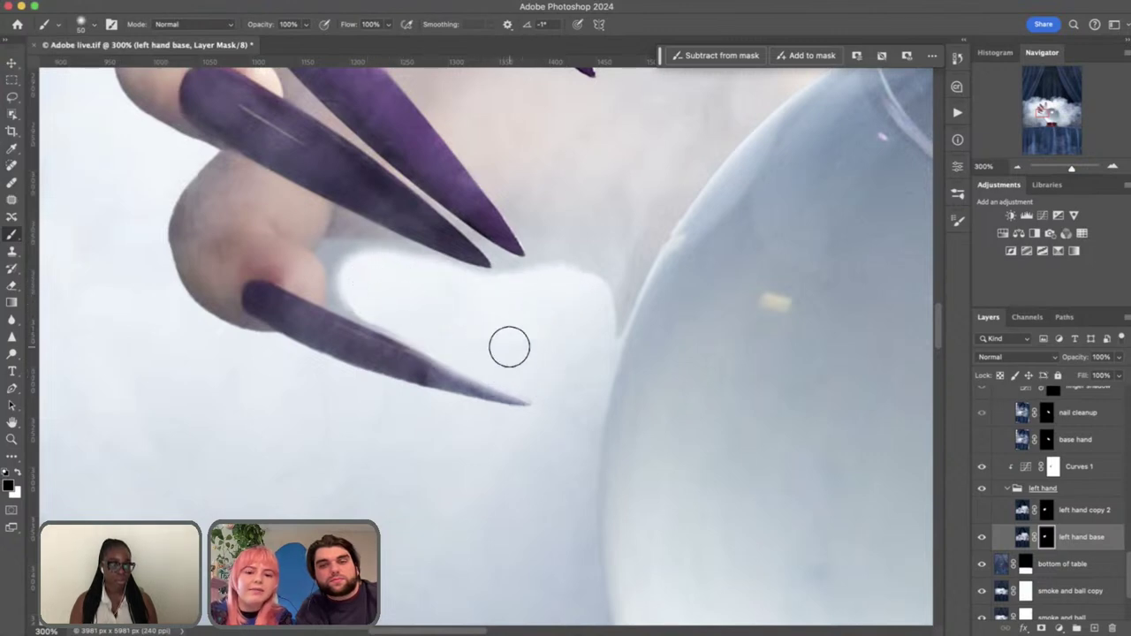
Paint white on the mask with straight strokes, using a brush of 20 px and smaller, to restore the lowest nail's upper edge and tip
key(bracketleft)
key(bracketleft)
key(bracketleft)
key(x)
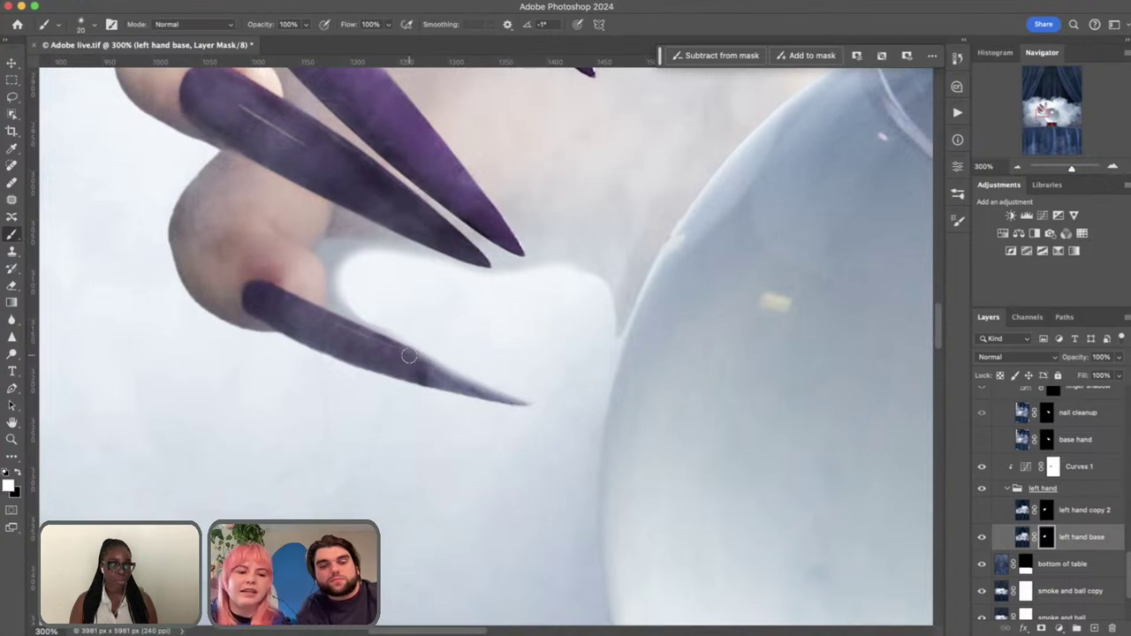
shift+click(480, 388)
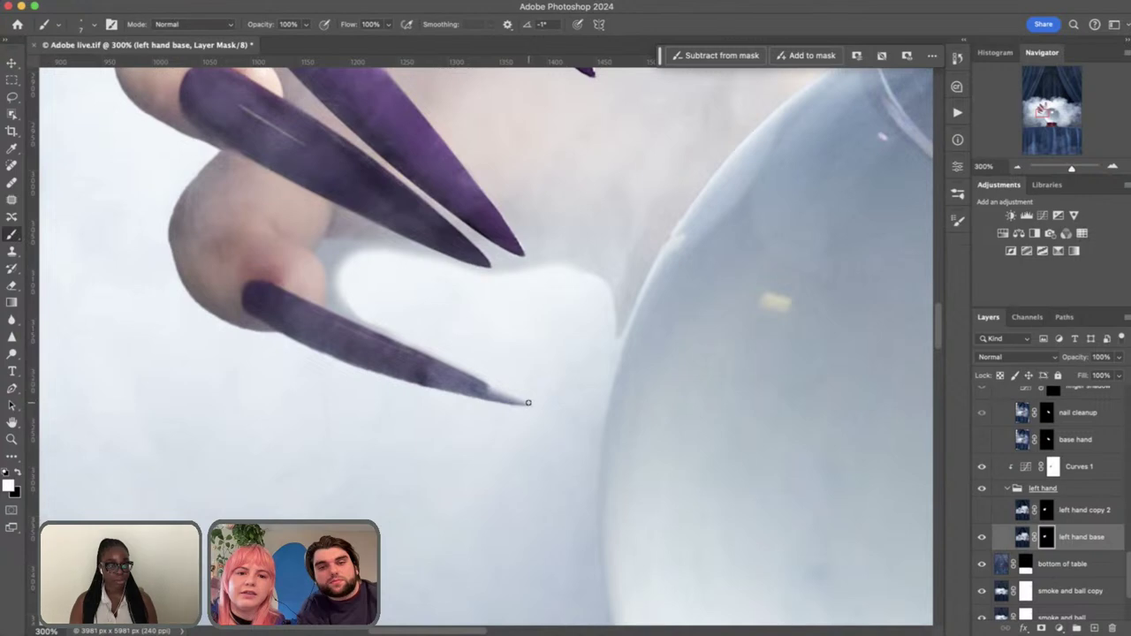
shift+click(529, 403)
shift+click(476, 390)
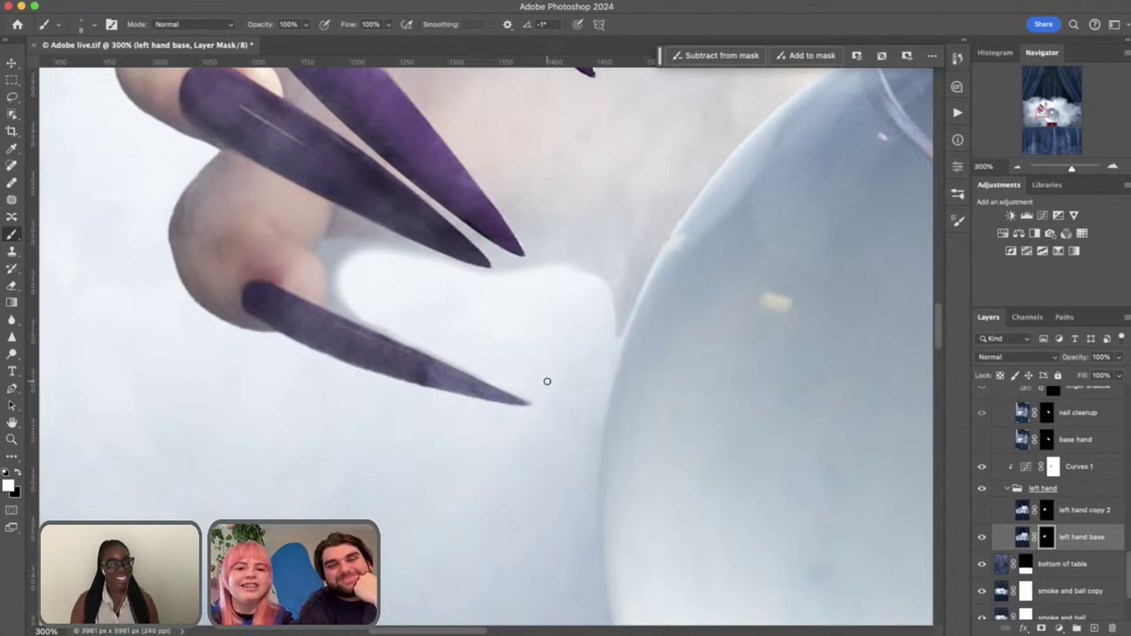
Enlarge the brush to 45 px and mask out more haze from the lowest finger across to the ball's edge
key(bracketright)
key(bracketright)
key(bracketright)
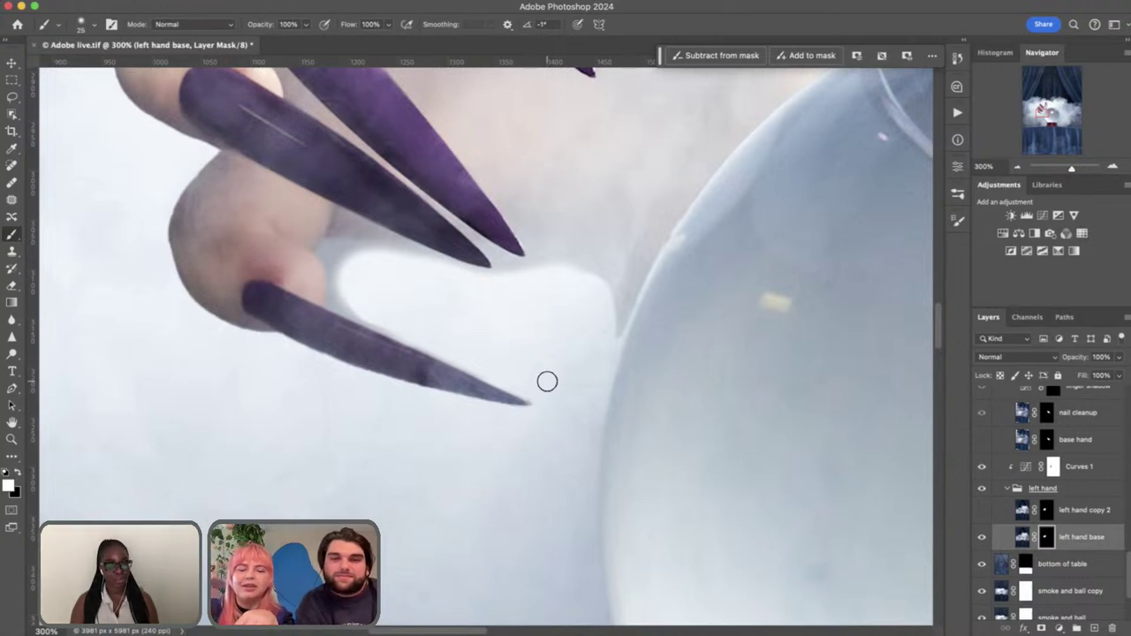
key(bracketright)
key(bracketright)
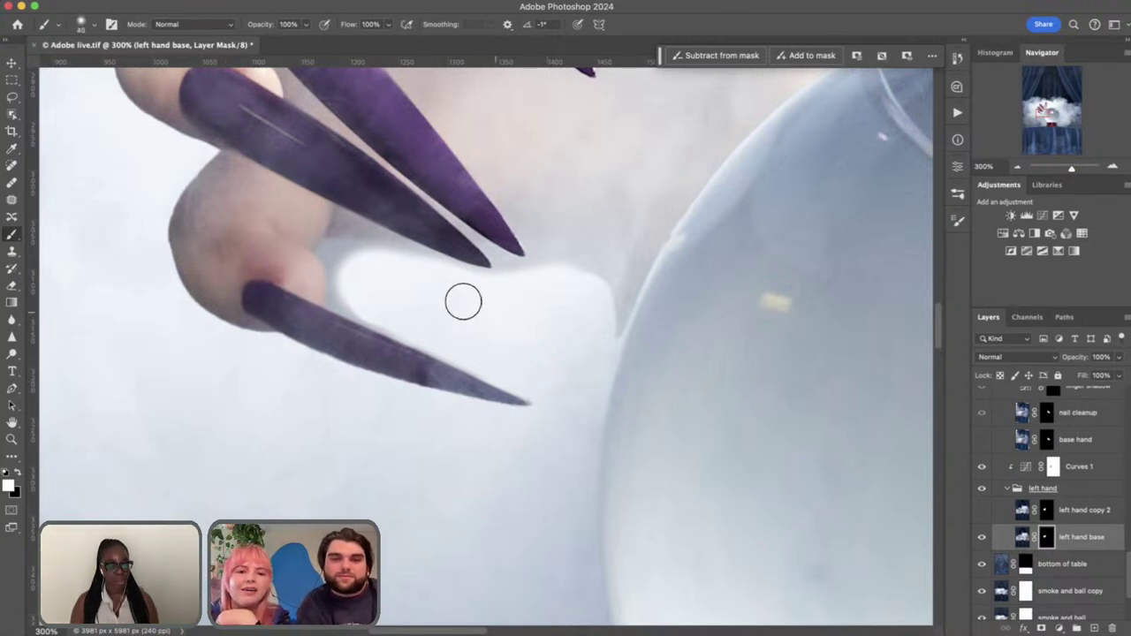
mouse_move(351, 293)
mouse_down()
mouse_move(388, 306)
mouse_move(352, 267)
mouse_move(462, 296)
mouse_move(590, 309)
mouse_move(598, 328)
mouse_move(682, 296)
mouse_move(721, 206)
mouse_move(645, 333)
mouse_up()
key(x)
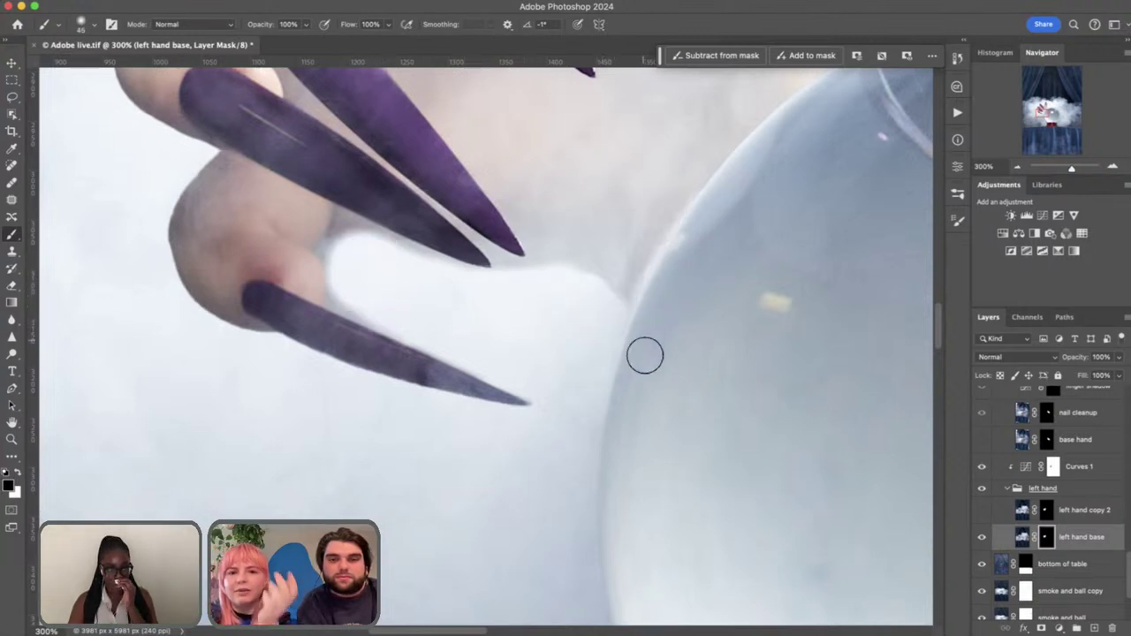
Hide "left hand base" and show "left hand copy 2" together with the "right hand" group
key(super+minus)
key(super+minus)
key(super+minus)
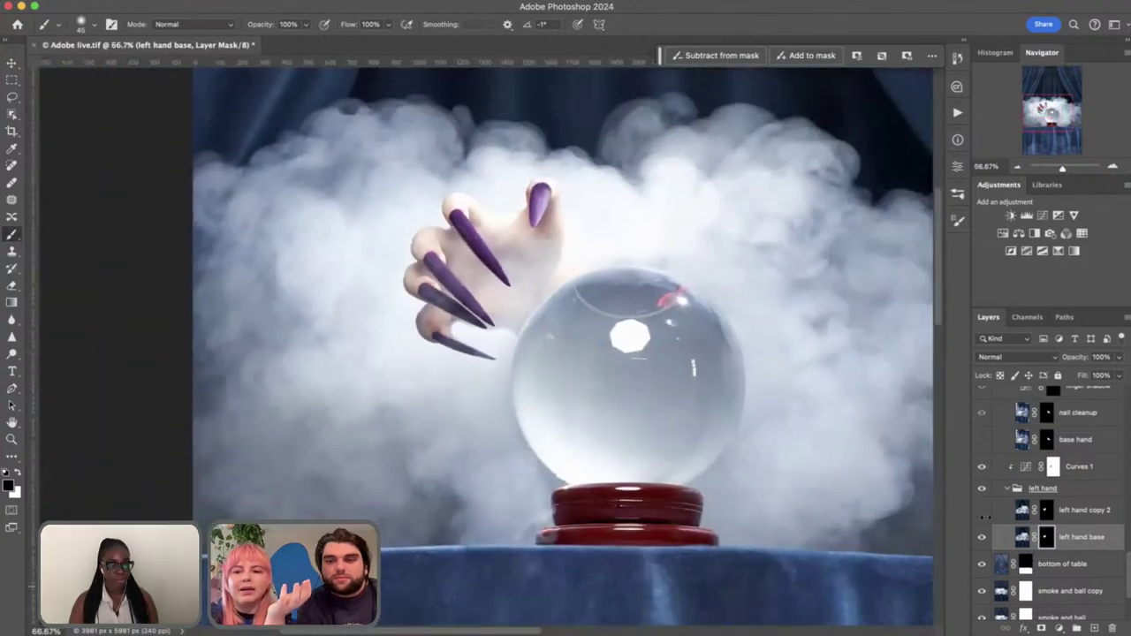
click(982, 512)
click(982, 537)
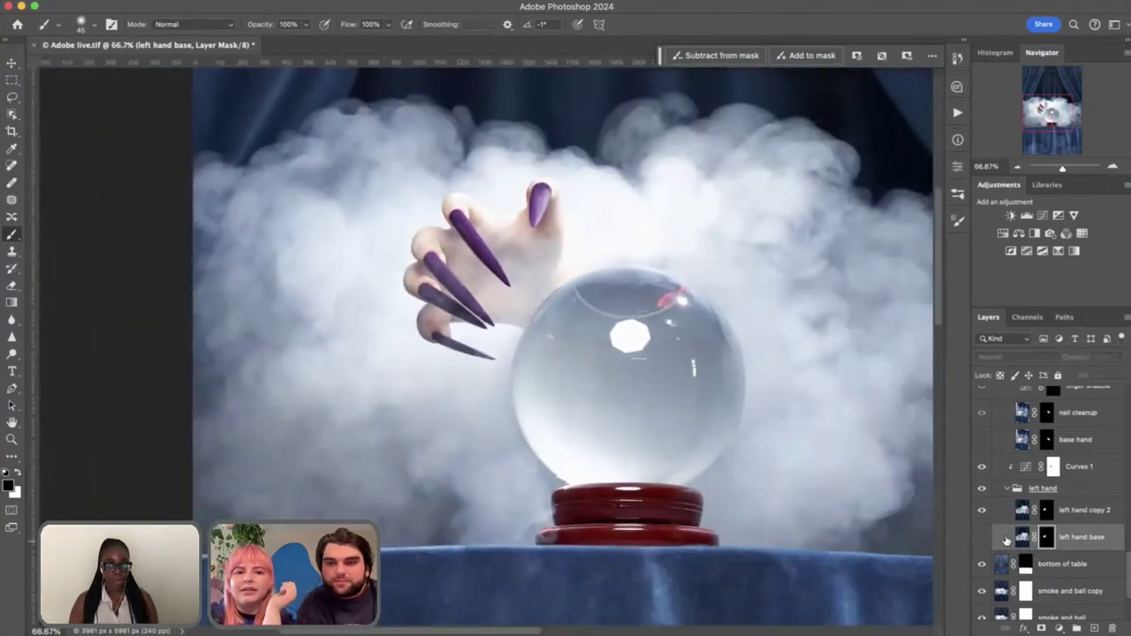
scroll(996, 501, up, 3)
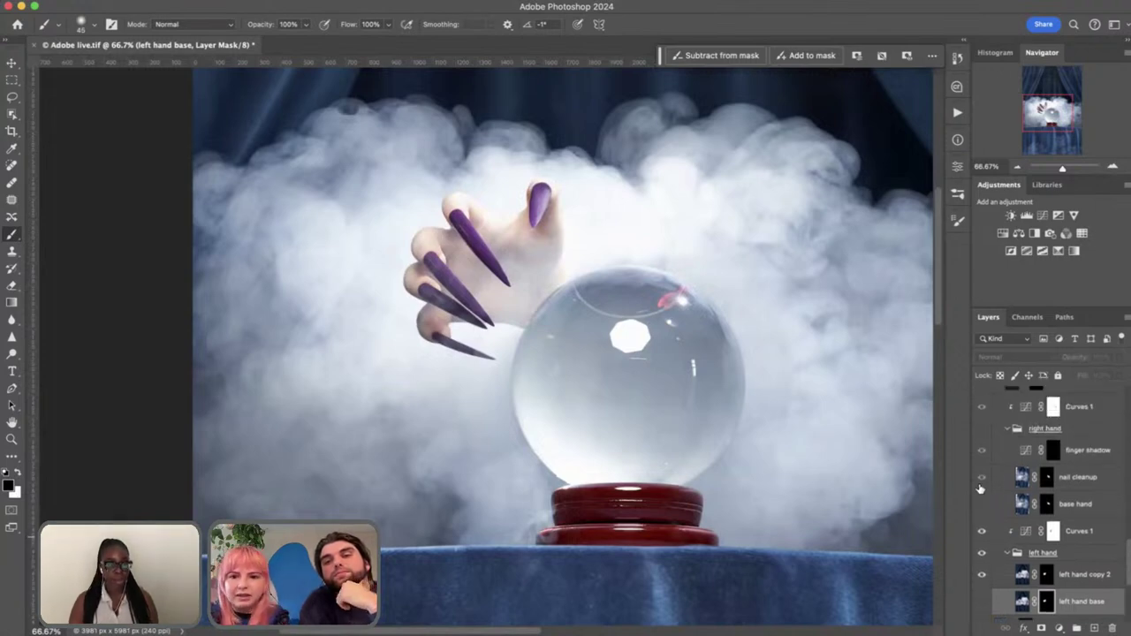
click(981, 480)
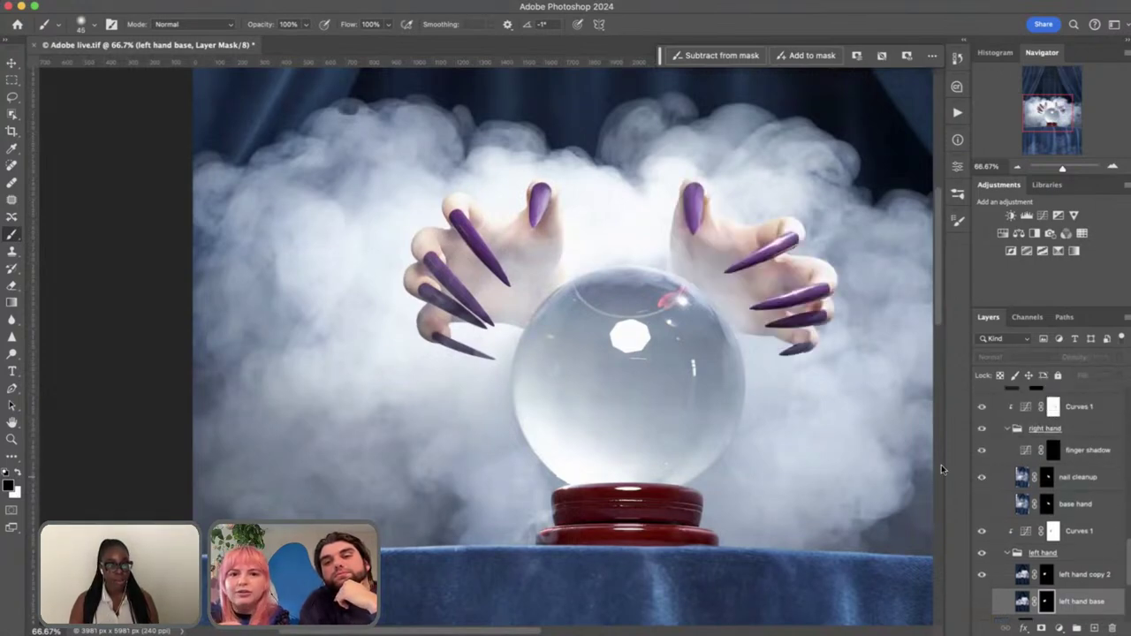
Compare the right hand with and without the "smoke on right hand" layer, and leave that layer hidden
scroll(941, 465, right, 3)
scroll(1041, 486, up, 2)
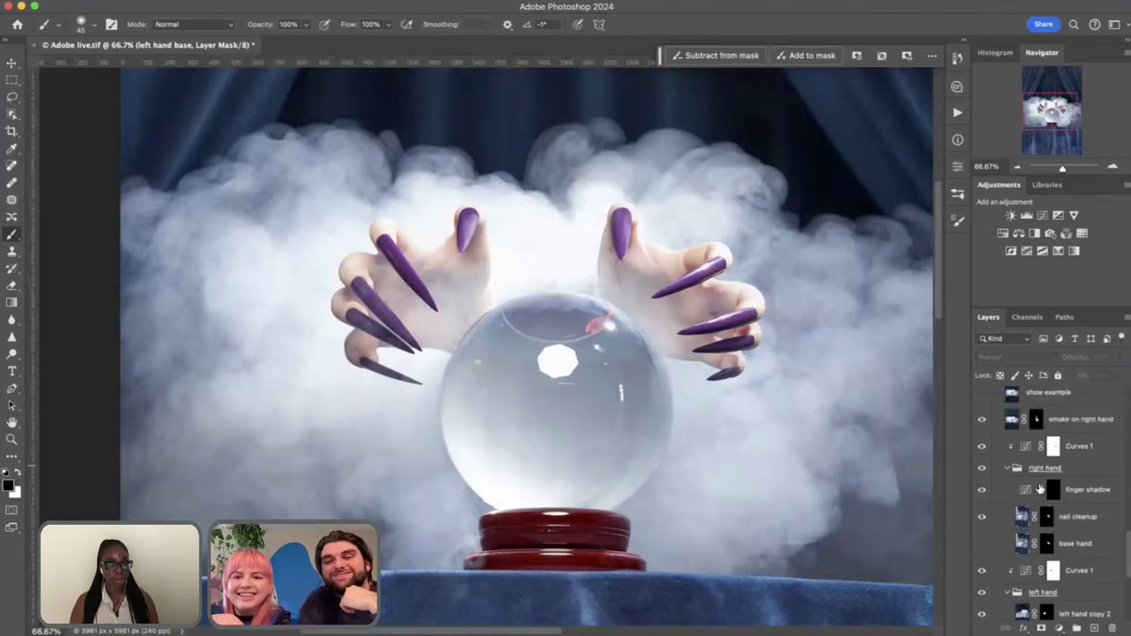
scroll(740, 409, right, 3)
scroll(740, 409, up, 1)
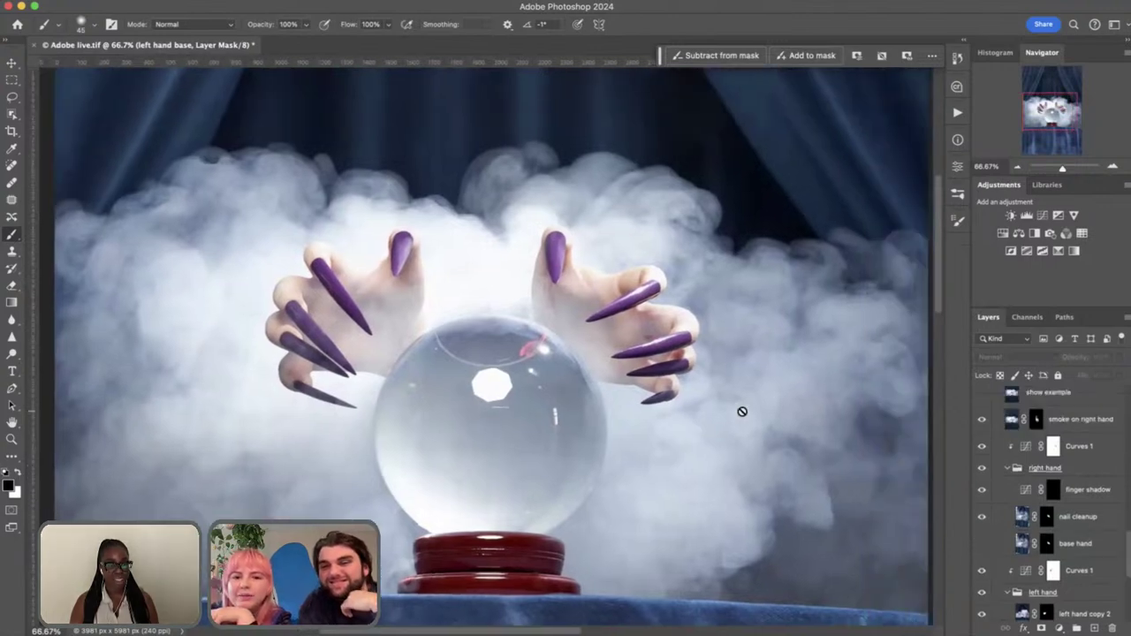
click(981, 422)
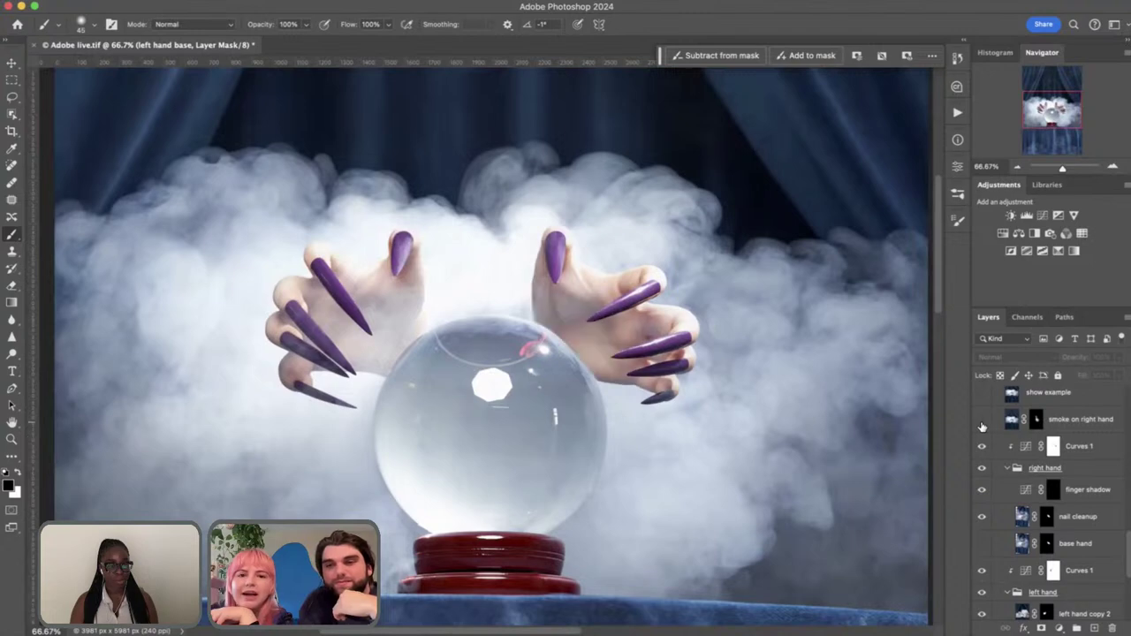
click(981, 422)
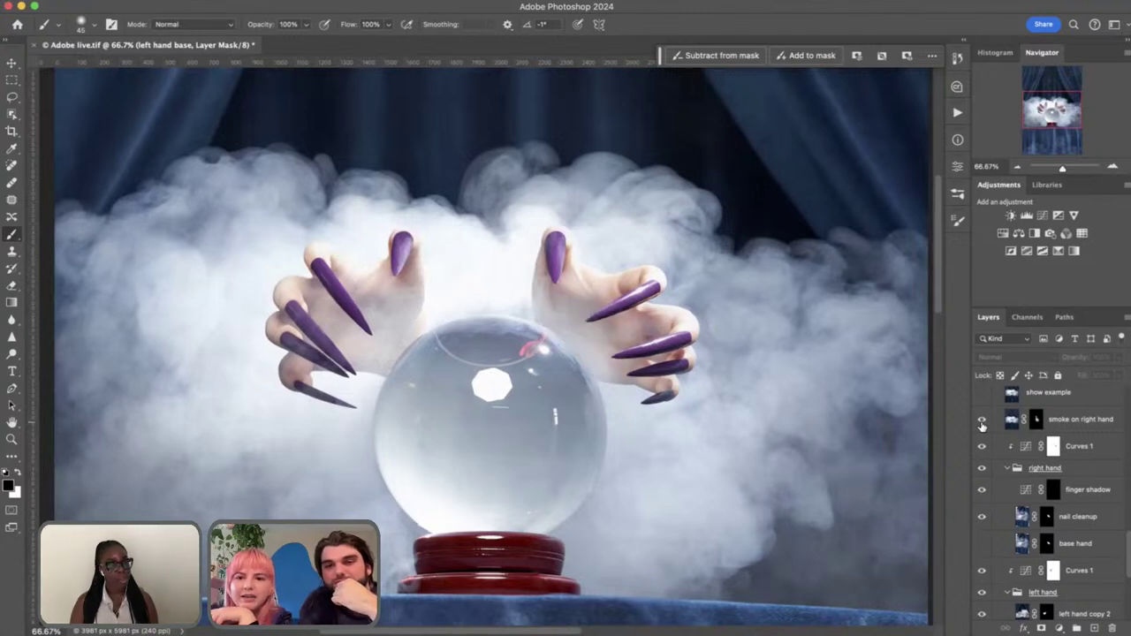
click(982, 422)
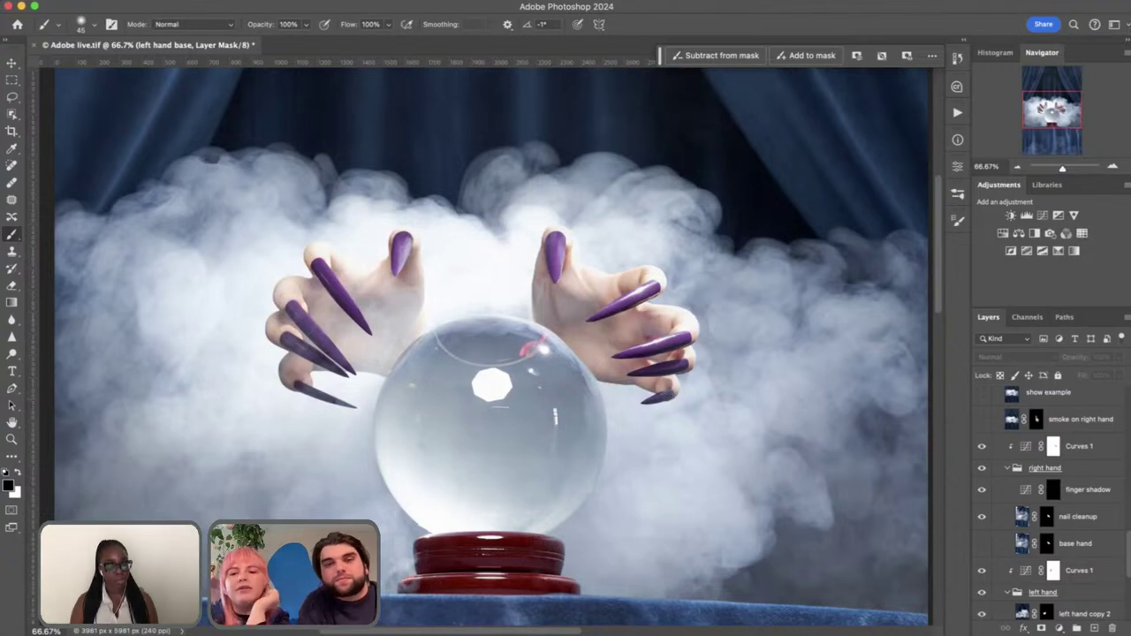
Show the "show example" smoke layer, add a layer mask to it and invert the mask to black
scroll(1053, 460, up, 2)
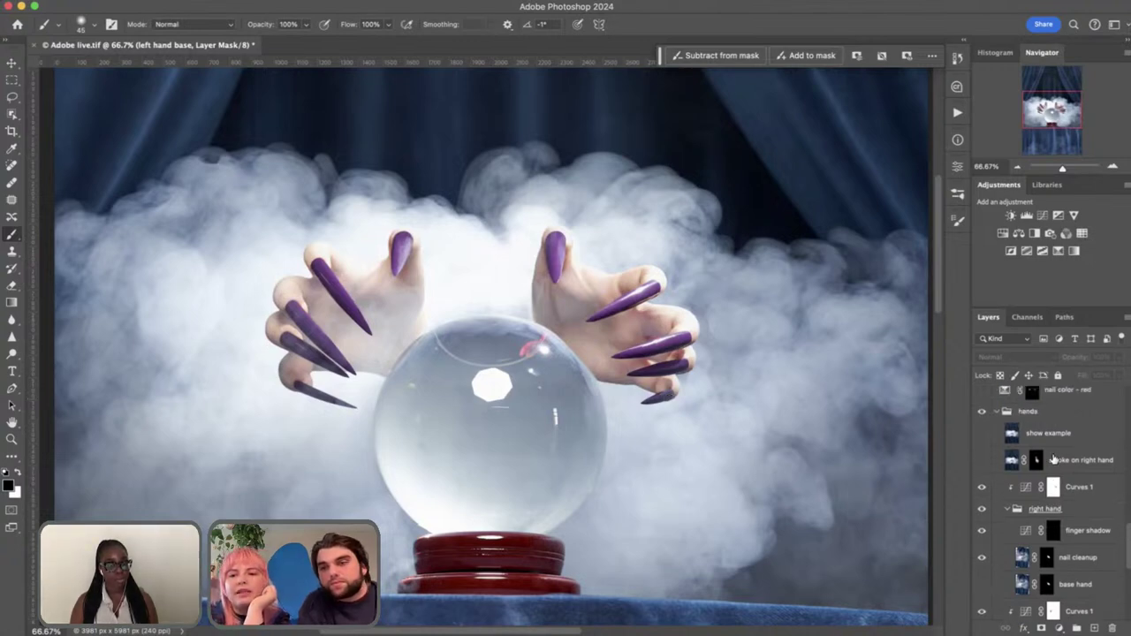
click(981, 434)
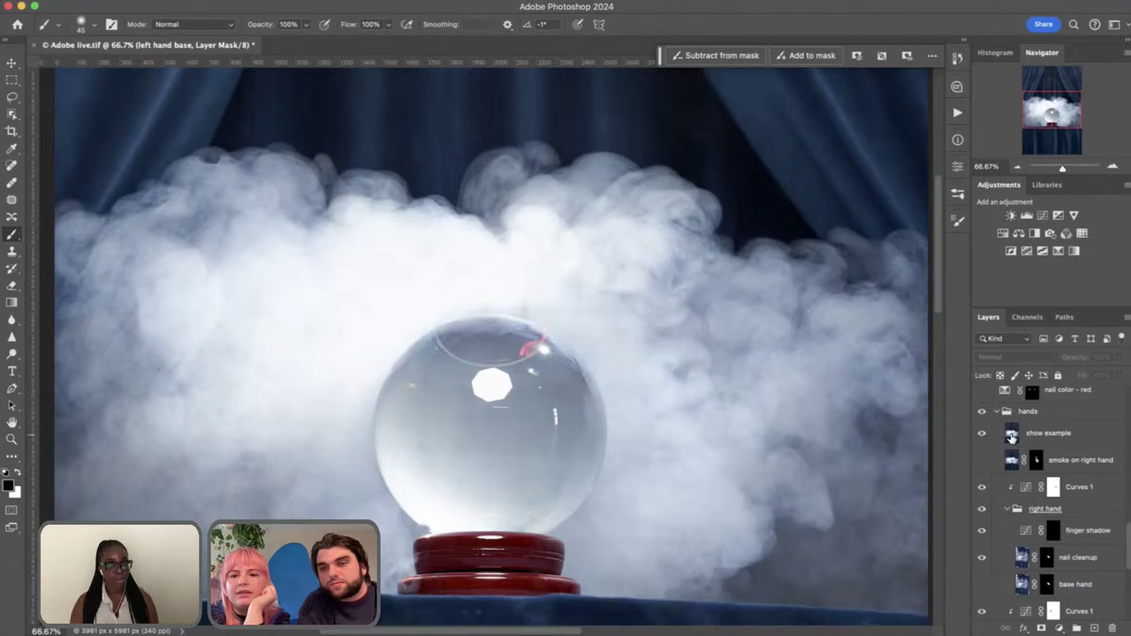
click(1012, 435)
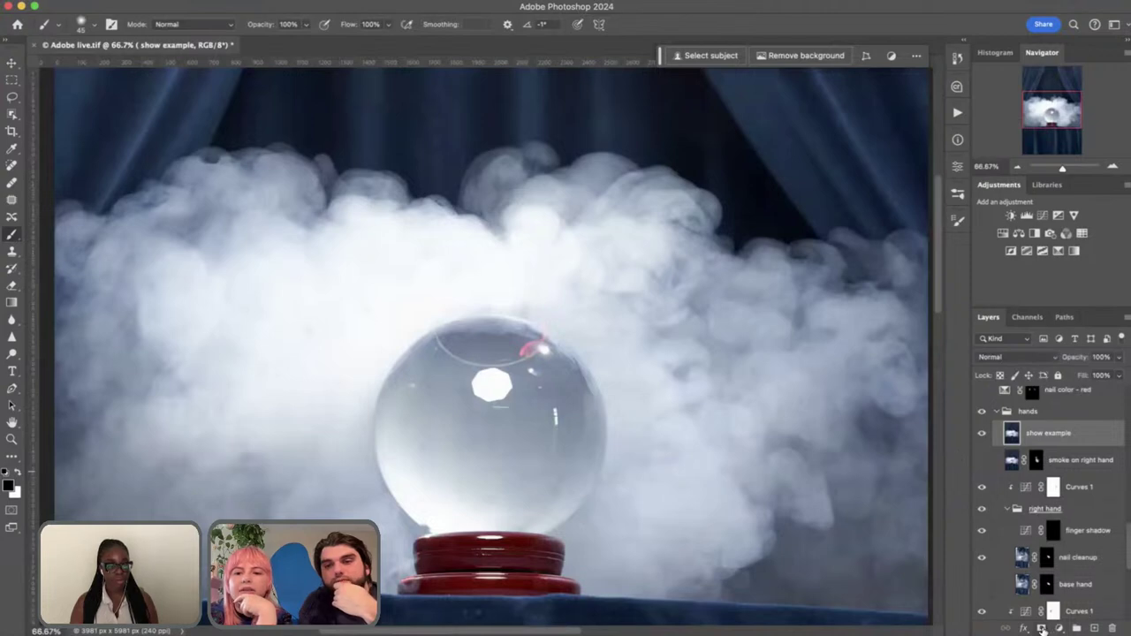
click(1042, 628)
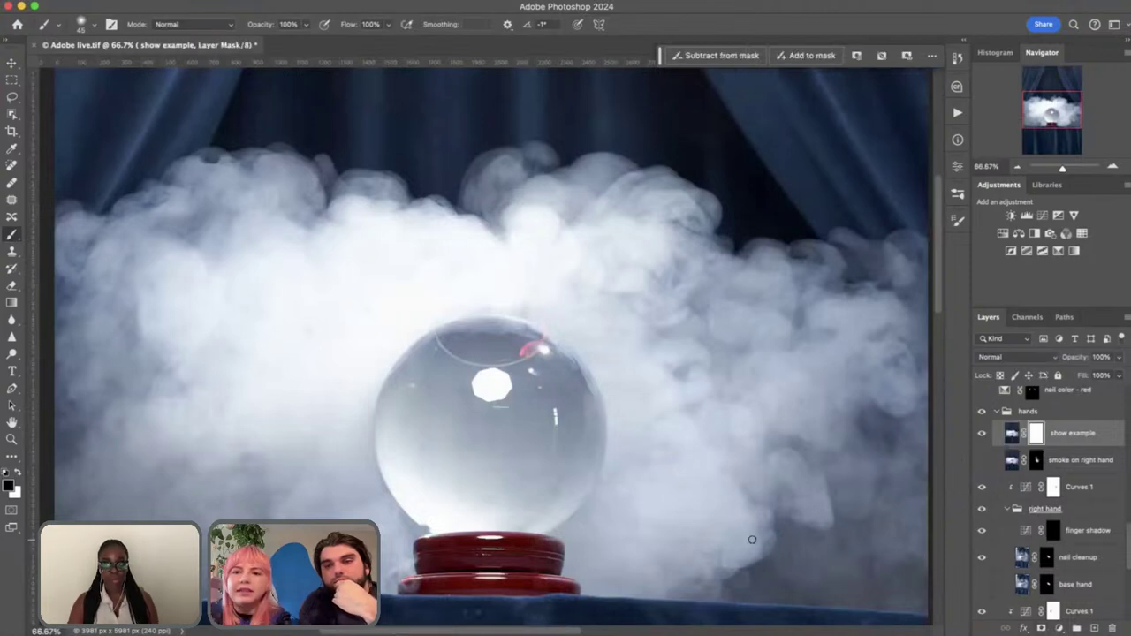
key(super+i)
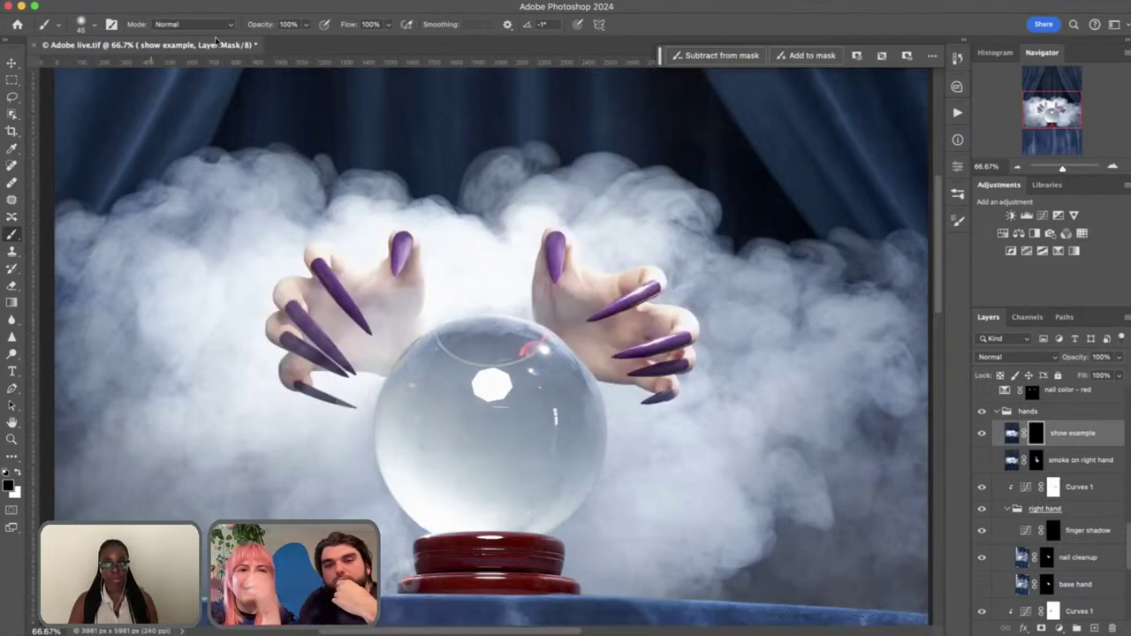
Paint white on the "show example" mask at 22% opacity with a brush of 200 px and smaller, bringing smoke over the right hand's palm
drag(265, 24, 217, 18)
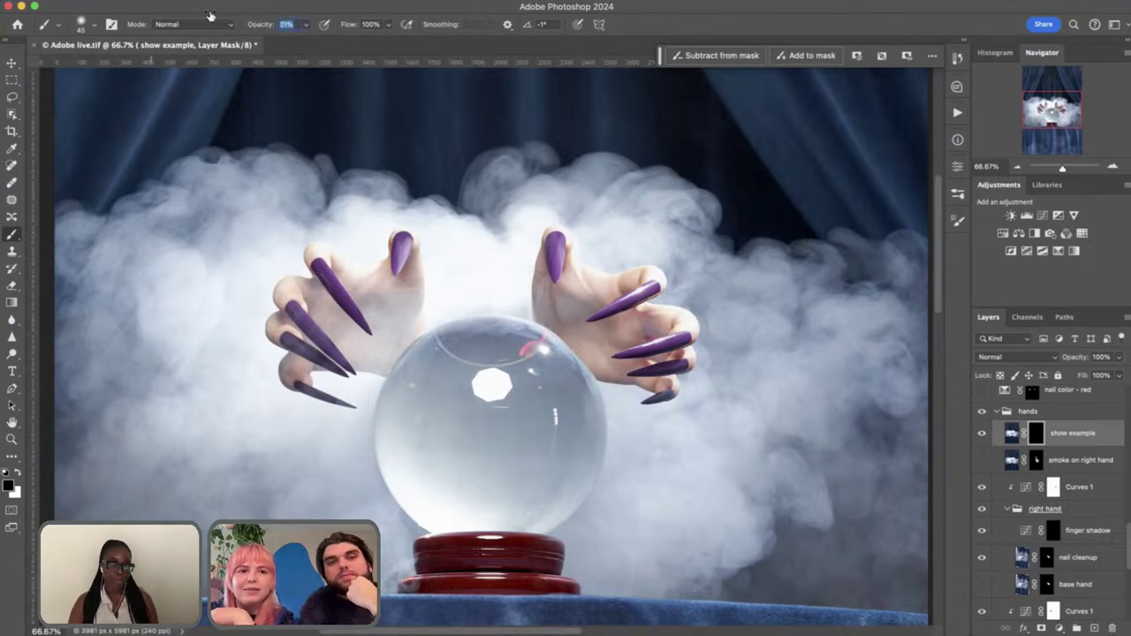
text(22)
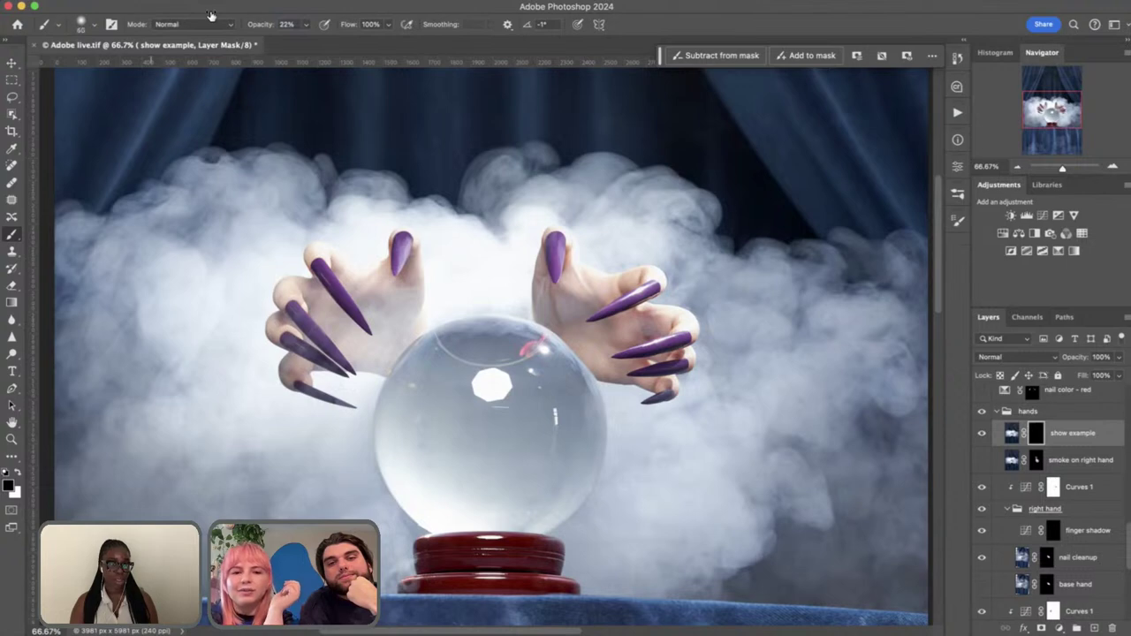
key(bracketright)
key(bracketright)
key(bracketright)
key(bracketright)
key(bracketright)
key(bracketright)
key(bracketright)
key(bracketright)
key(bracketright)
key(bracketright)
key(bracketright)
key(bracketright)
key(bracketright)
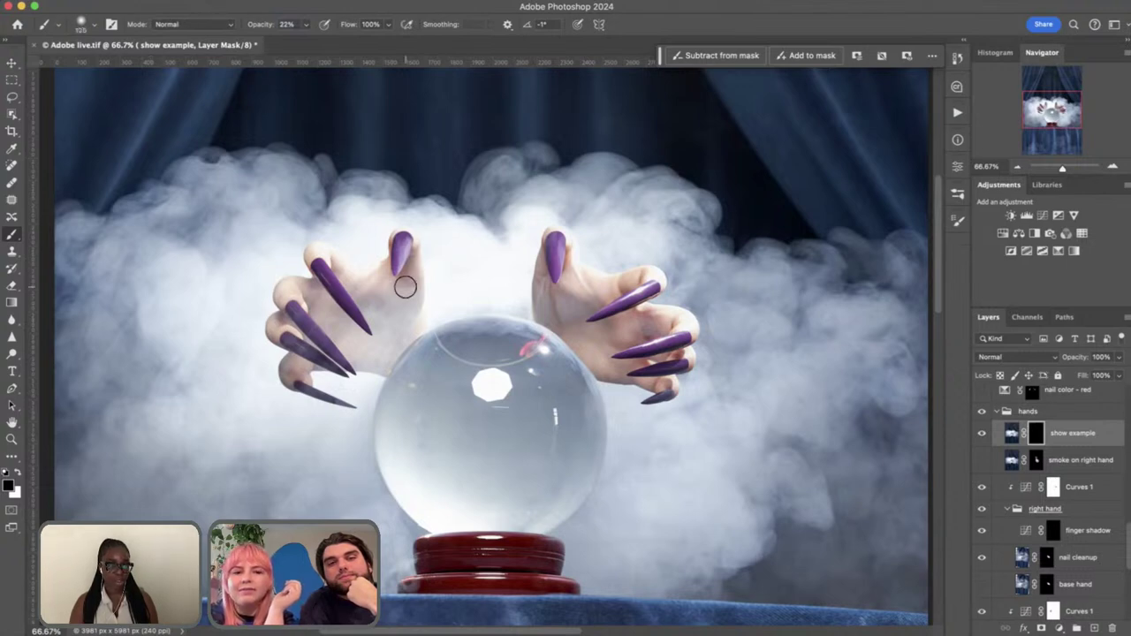
key(bracketleft)
key(bracketleft)
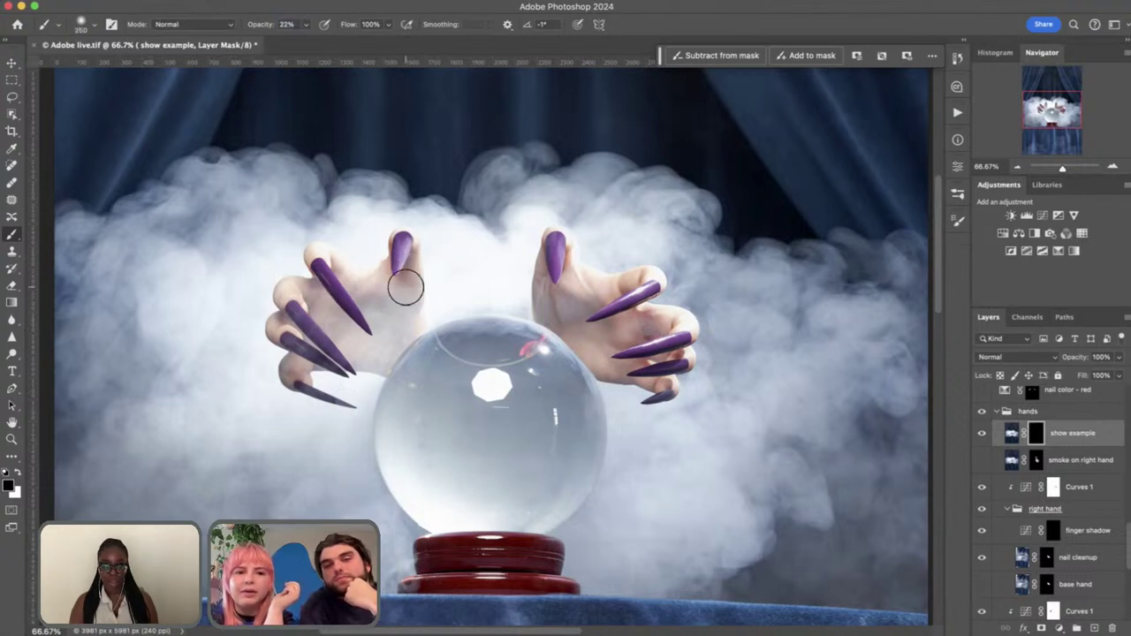
key(x)
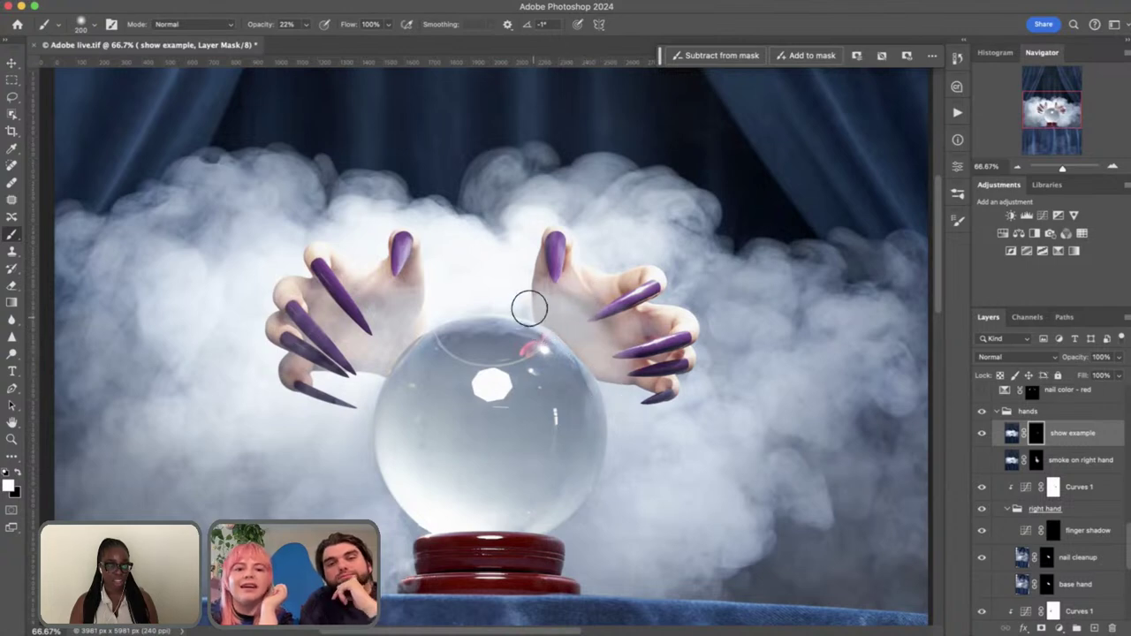
key(bracketleft)
key(bracketleft)
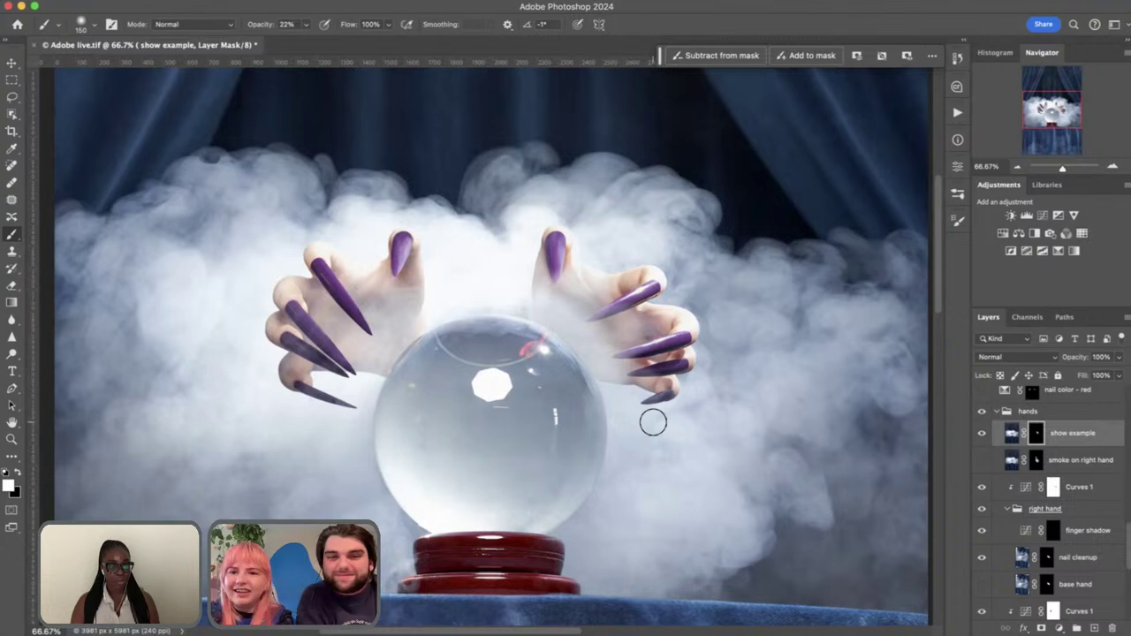
Paint black on the mask at 100% opacity with a brush of 35 px and smaller to clear the smoke from the right index nail
scroll(717, 400, right, 5)
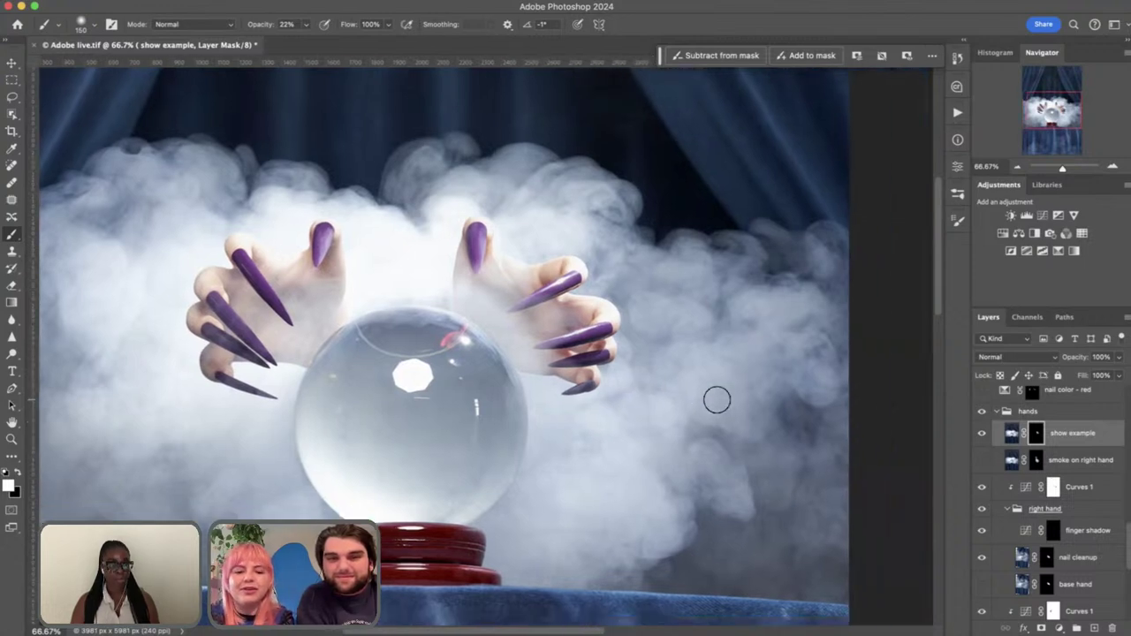
key(super+plus)
key(super+plus)
scroll(717, 400, up, 3)
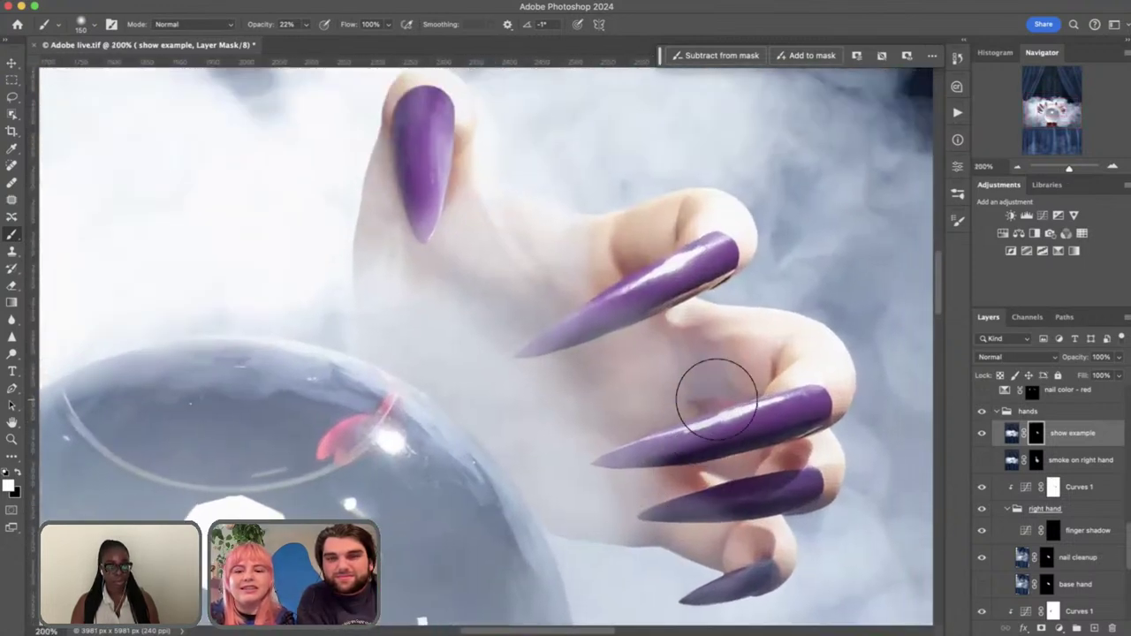
key(bracketleft)
key(bracketleft)
key(bracketleft)
key(bracketleft)
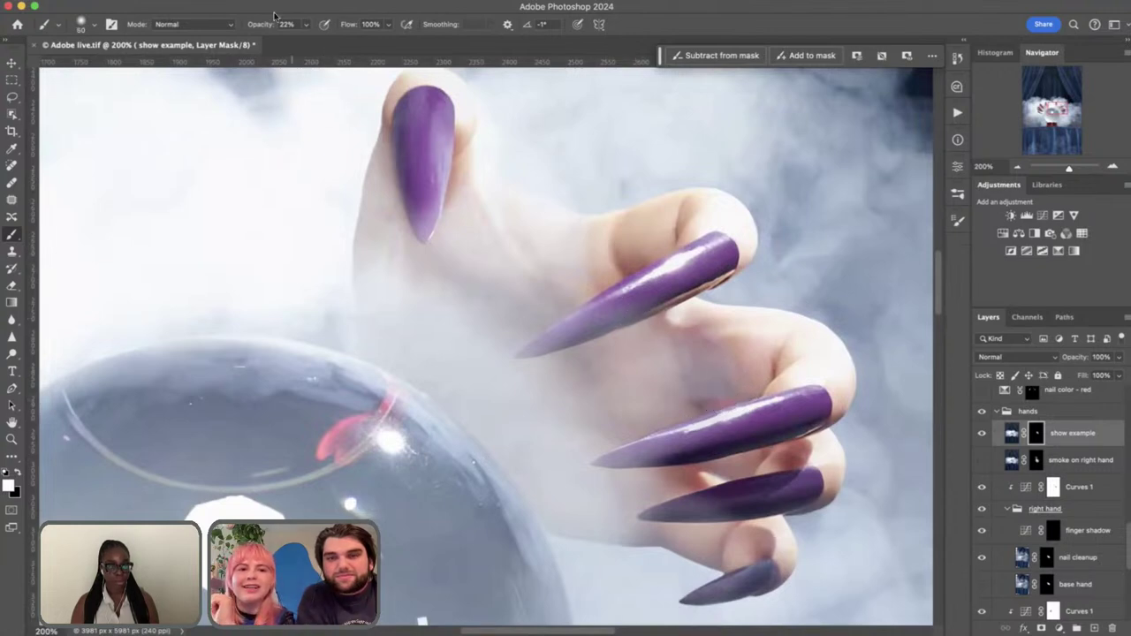
drag(260, 24, 341, 27)
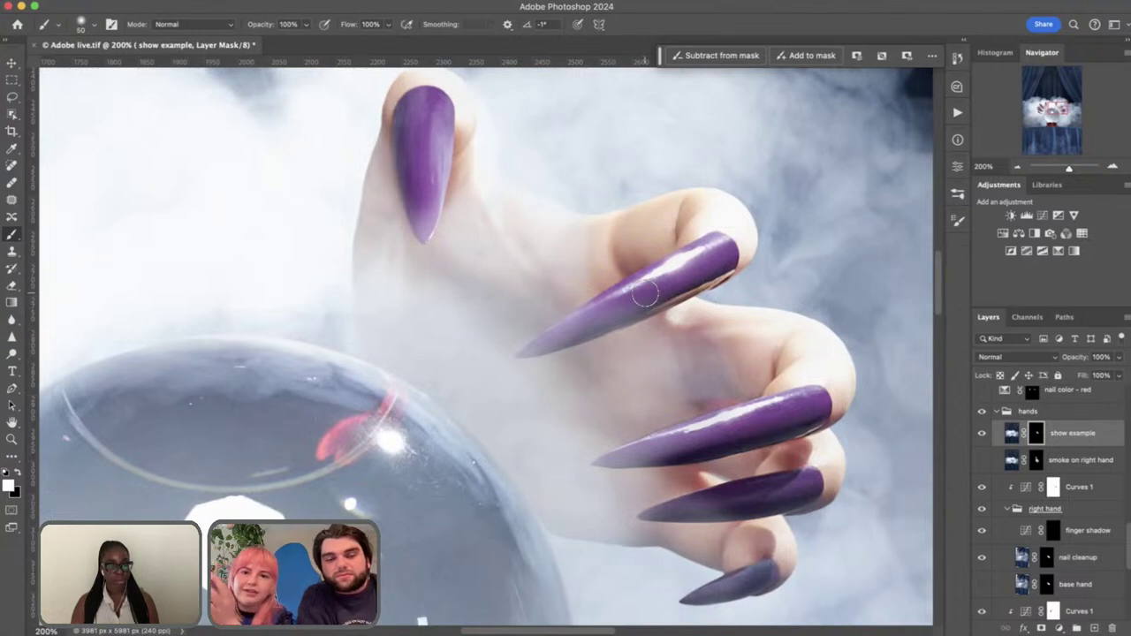
key(bracketleft)
key(bracketleft)
key(bracketleft)
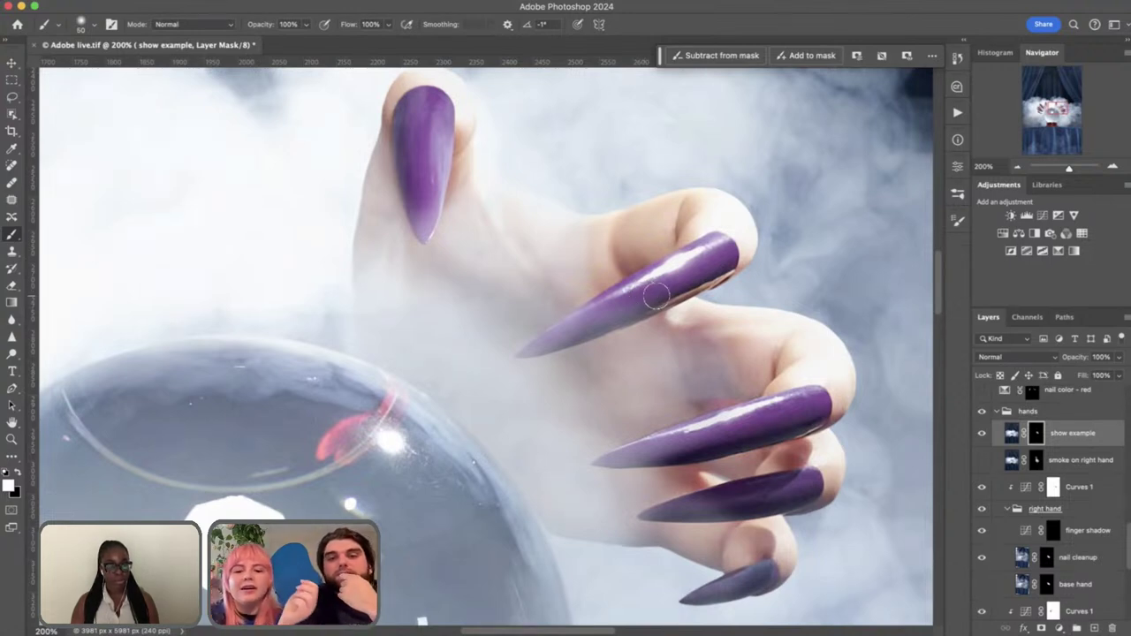
key(x)
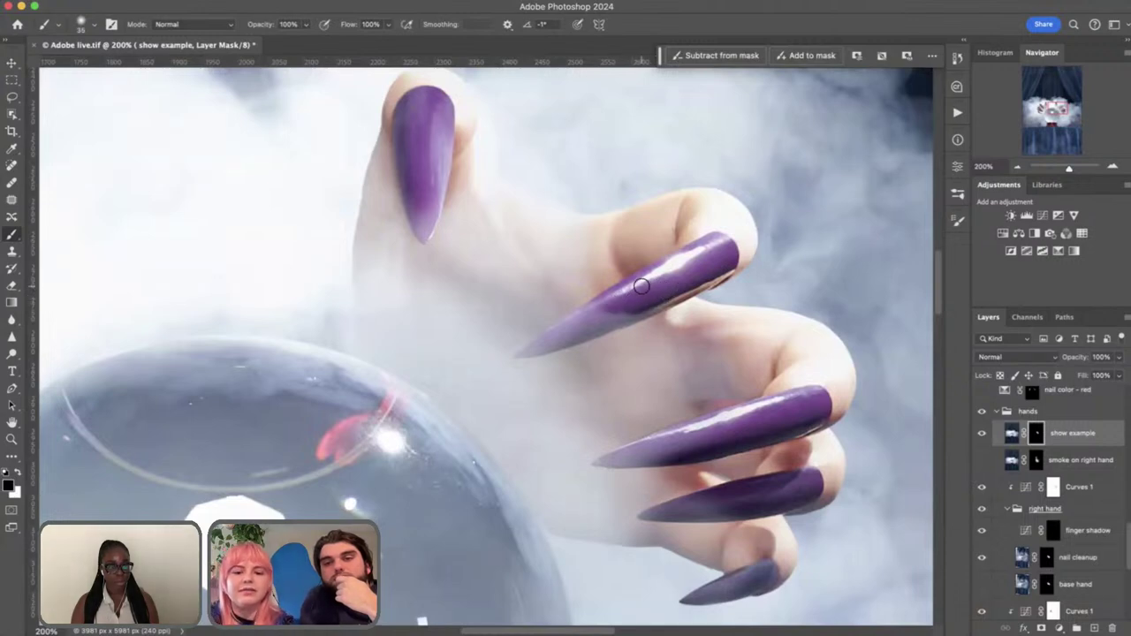
drag(642, 285, 539, 345)
shift+click(654, 302)
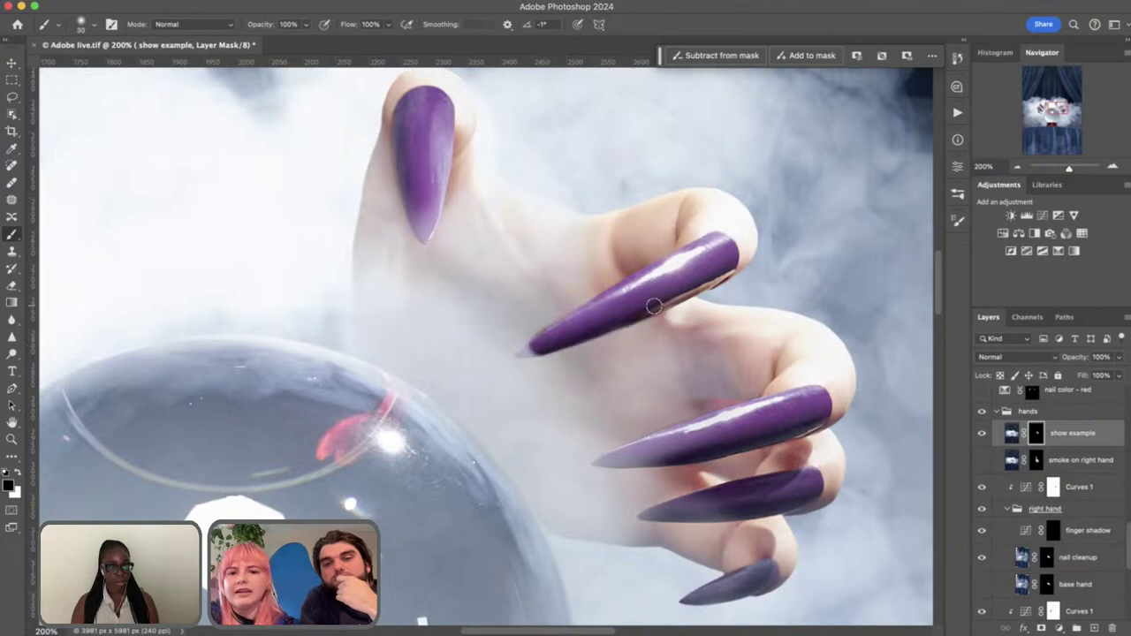
Reduce the brush to 10 px and clear the remaining smoke from the index nail's tip
key(bracketleft)
key(bracketleft)
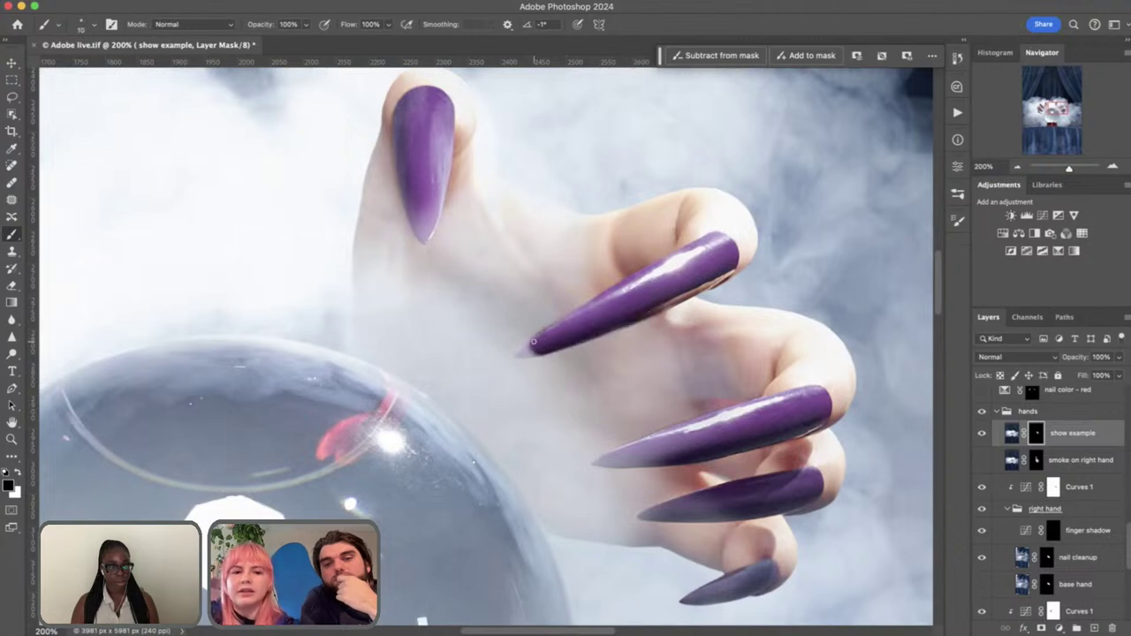
mouse_move(539, 345)
mouse_down()
mouse_move(519, 353)
mouse_move(550, 350)
mouse_up()
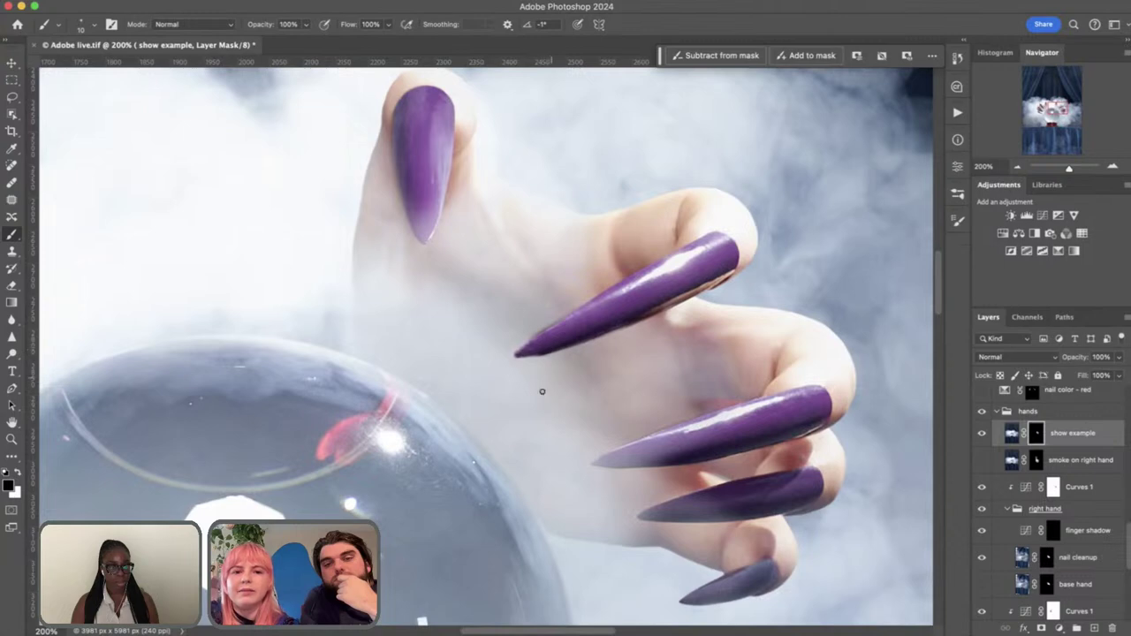
Try to select the right hand's thumb and middle nails with the Object Selection tool on the "show example" layer
click(12, 114)
mouse_move(466, 167)
mouse_down()
mouse_move(456, 74)
mouse_move(380, 94)
mouse_move(398, 250)
mouse_move(488, 156)
mouse_up()
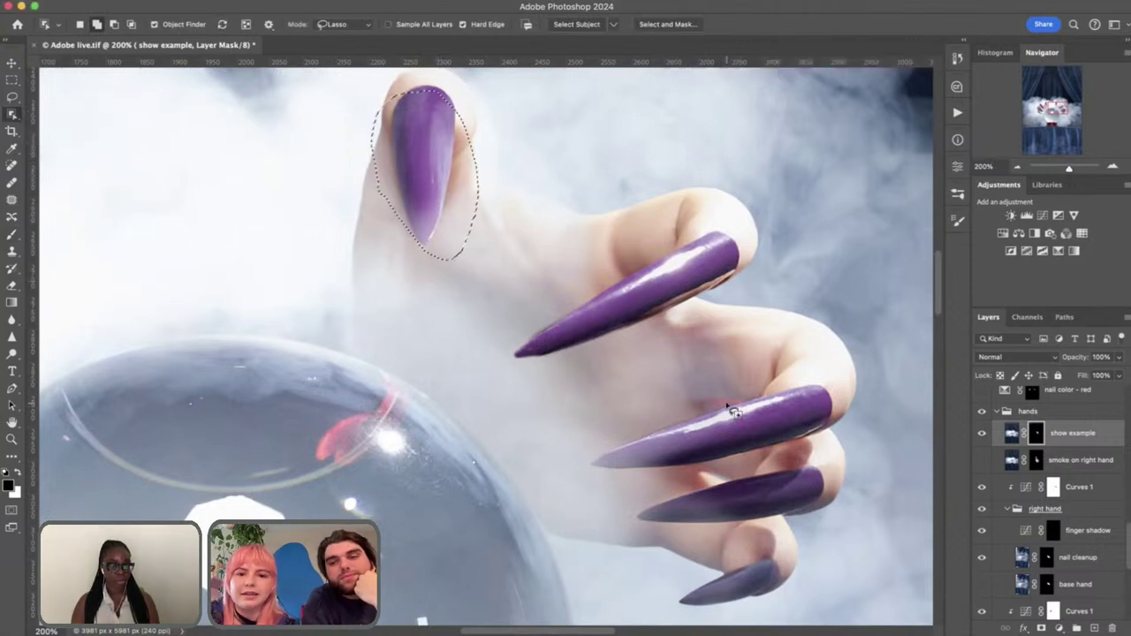
mouse_move(733, 405)
mouse_down()
mouse_move(584, 473)
mouse_move(664, 477)
mouse_move(757, 462)
mouse_move(816, 431)
mouse_move(831, 404)
mouse_move(794, 389)
mouse_up()
key(super+2)
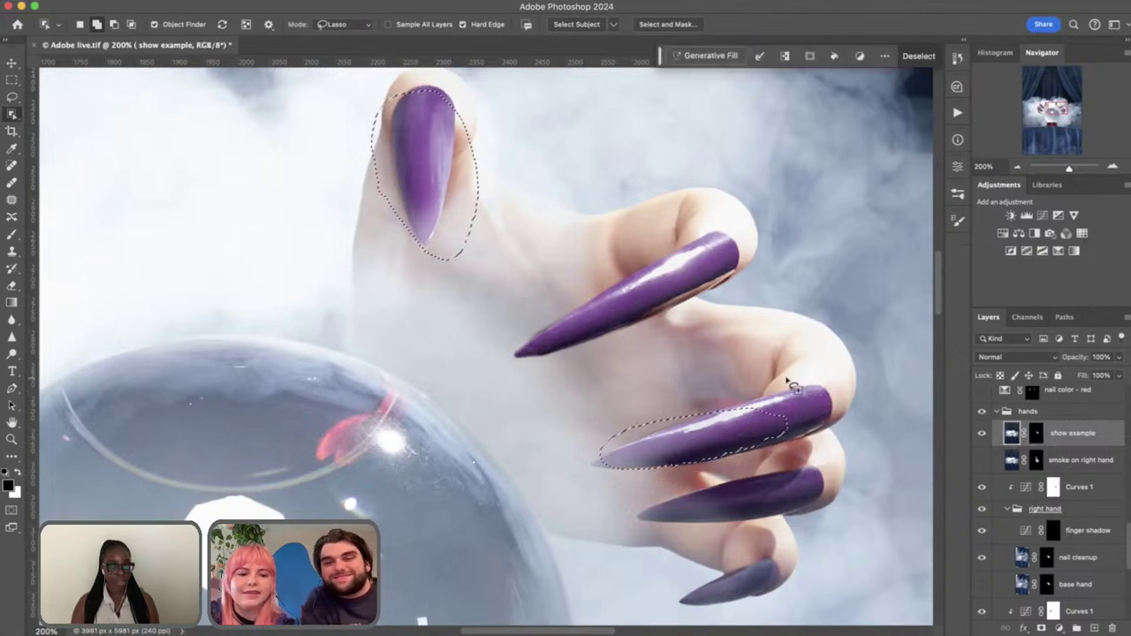
key(super+d)
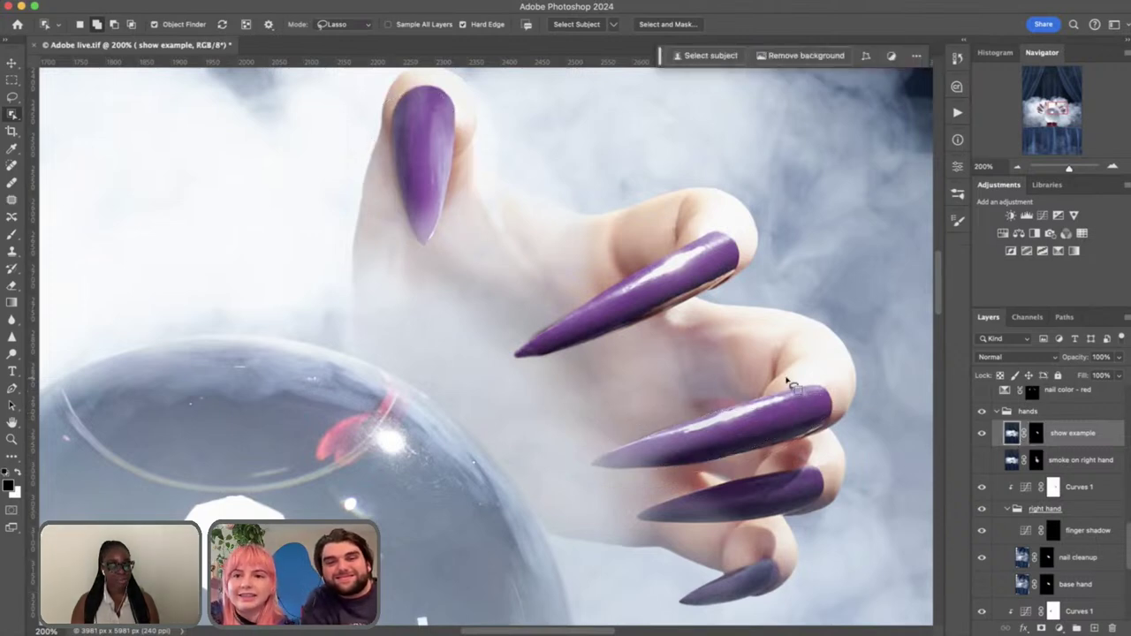
mouse_move(449, 241)
mouse_down()
mouse_move(460, 181)
mouse_move(450, 87)
mouse_move(411, 89)
mouse_move(387, 157)
mouse_move(412, 252)
mouse_move(458, 238)
mouse_up()
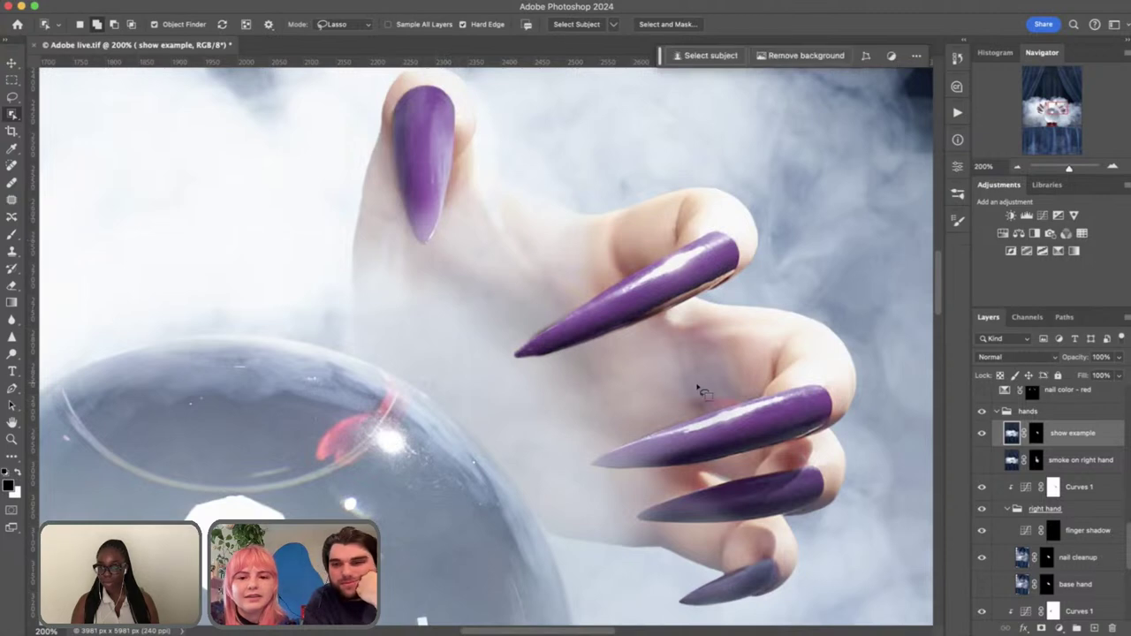
mouse_move(721, 387)
mouse_down()
mouse_move(631, 420)
mouse_move(577, 468)
mouse_move(738, 480)
mouse_move(835, 411)
mouse_move(795, 376)
mouse_up()
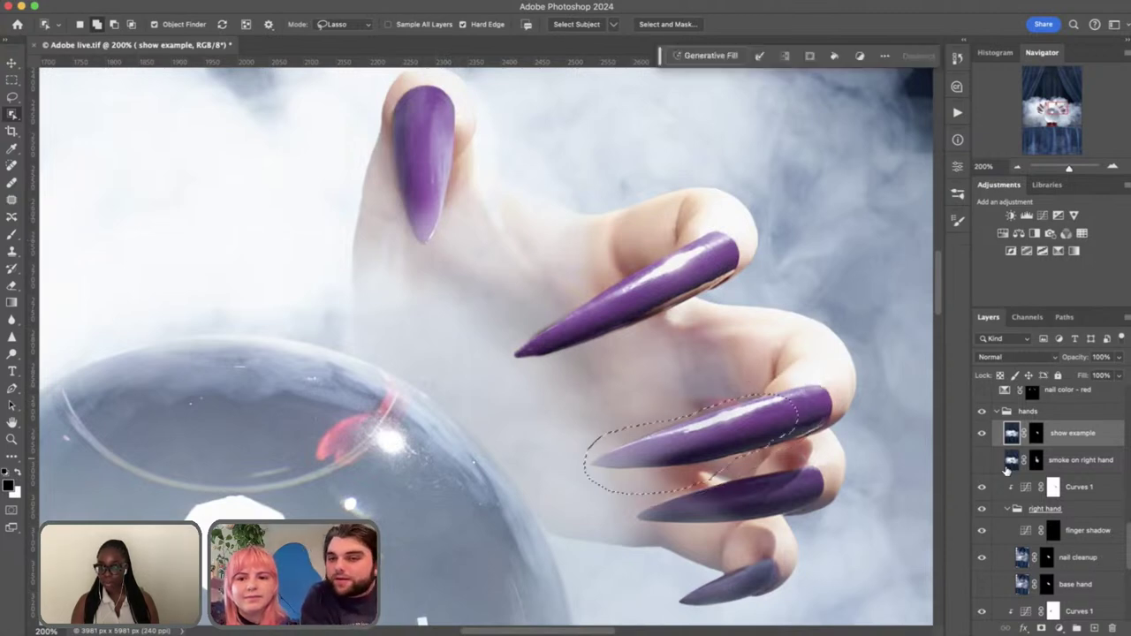
Discard the loose selection, object-select the middle nail on the "nail cleanup" layer, and make the "show example" mask active
click(1022, 557)
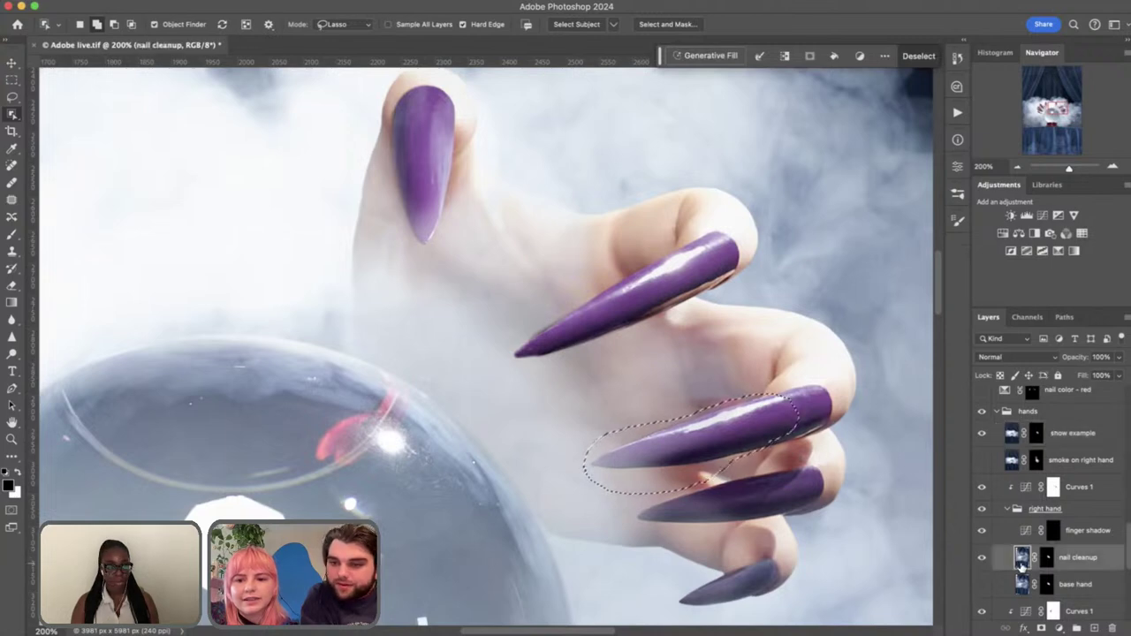
key(backslash)
key(ctrl+d)
key(backslash)
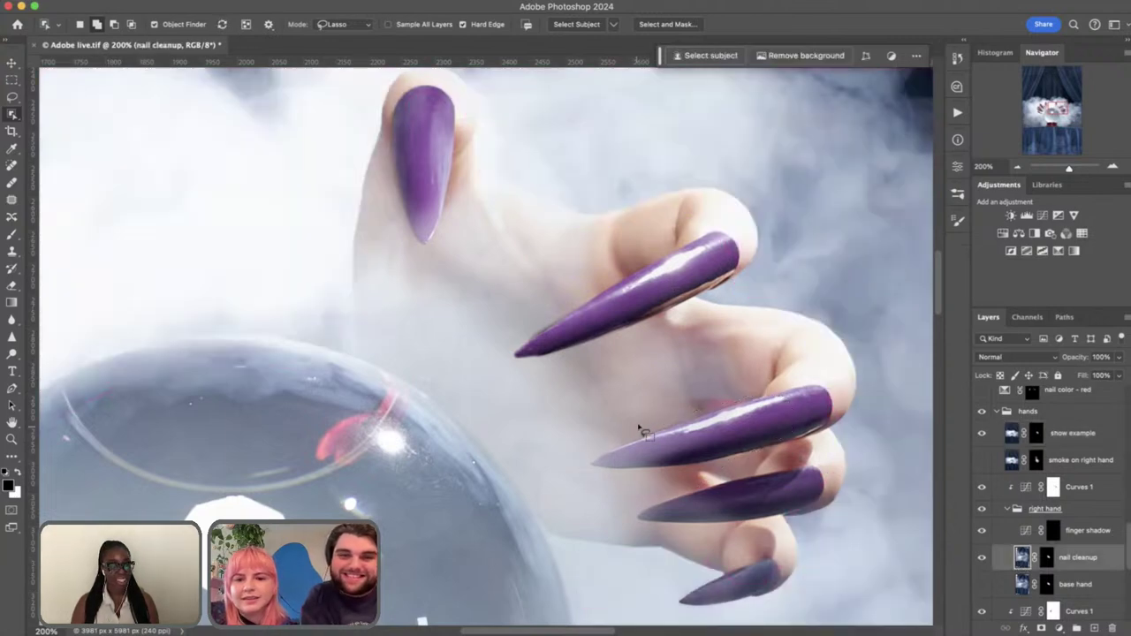
mouse_move(686, 397)
mouse_down()
mouse_move(624, 426)
mouse_move(697, 474)
mouse_move(732, 478)
mouse_up()
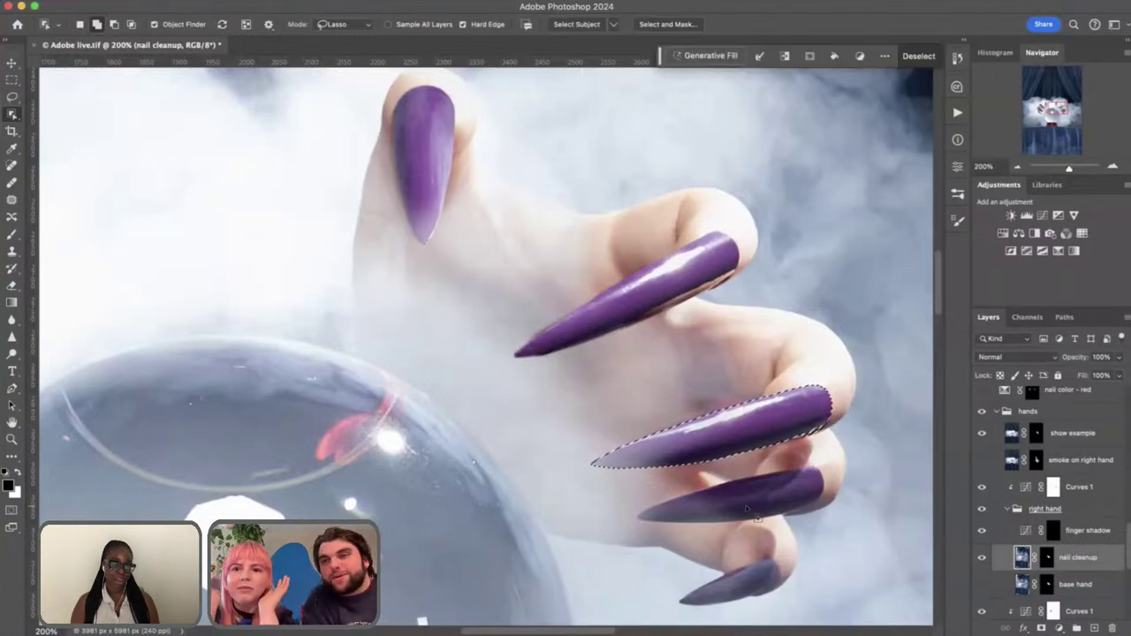
key(backslash)
key(backslash)
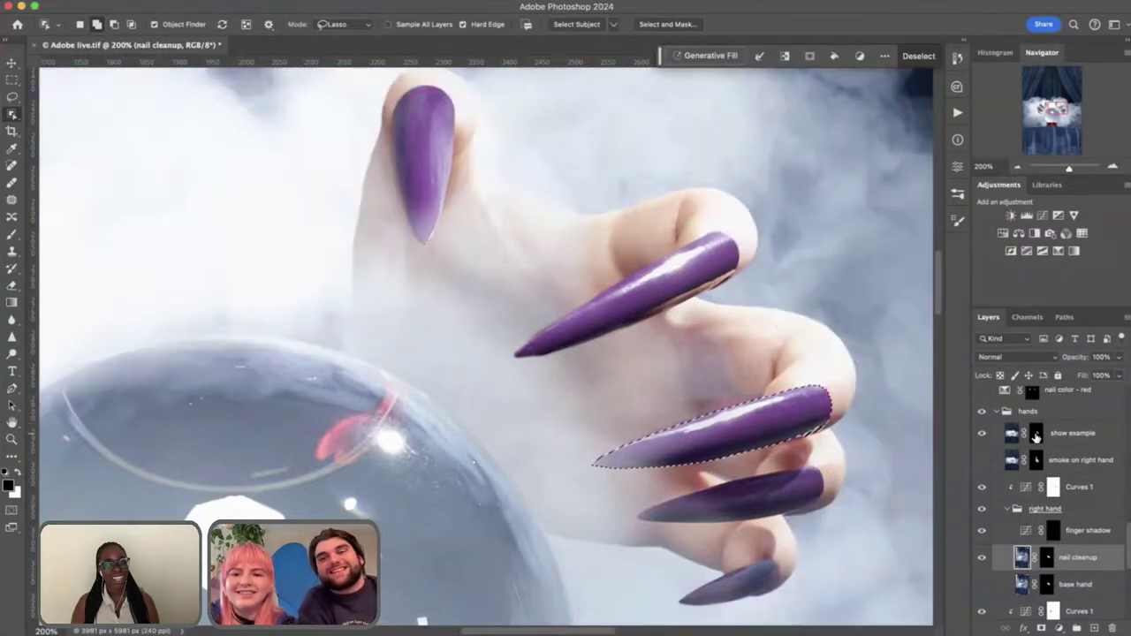
click(1036, 433)
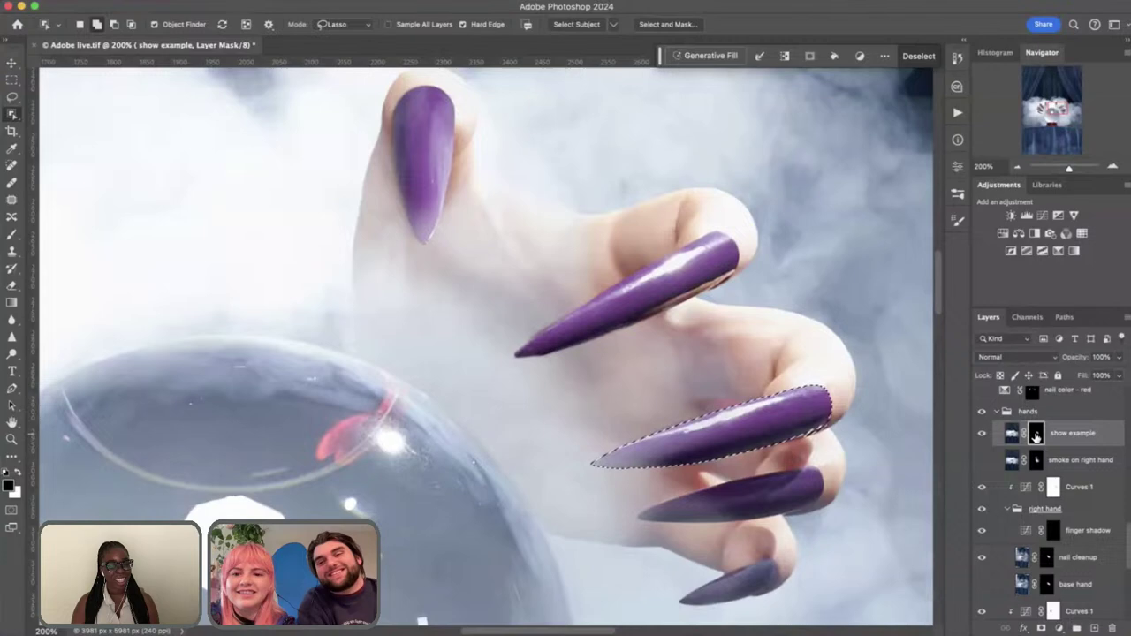
Paint black on the "show example" mask inside the middle nail selection with a 90 px brush to clear the smoke, and deselect
click(1022, 559)
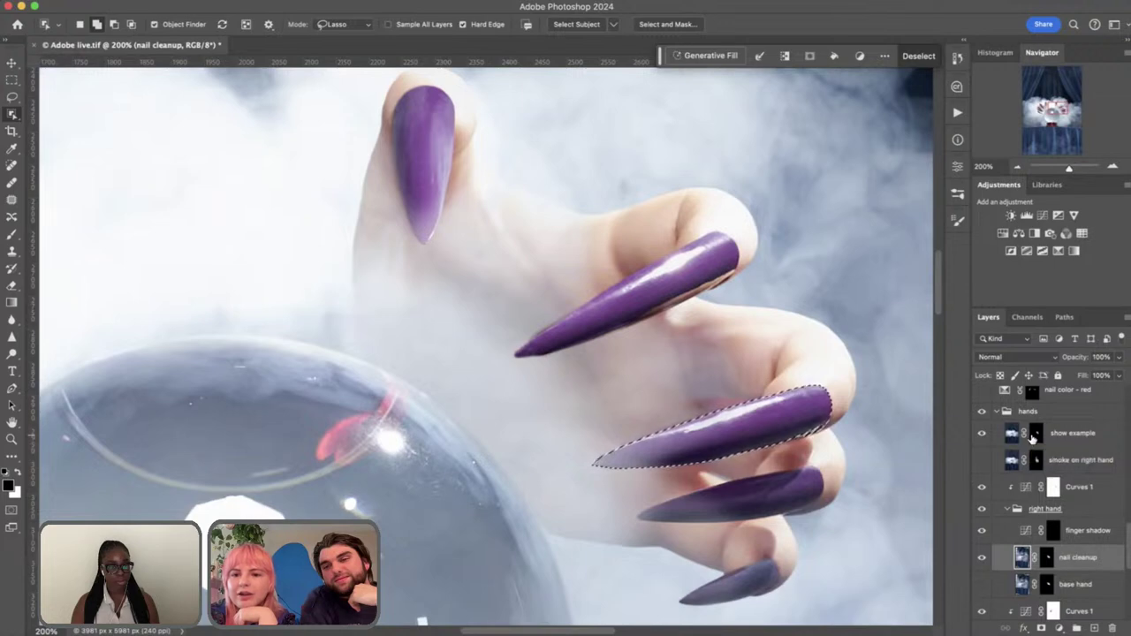
click(1035, 434)
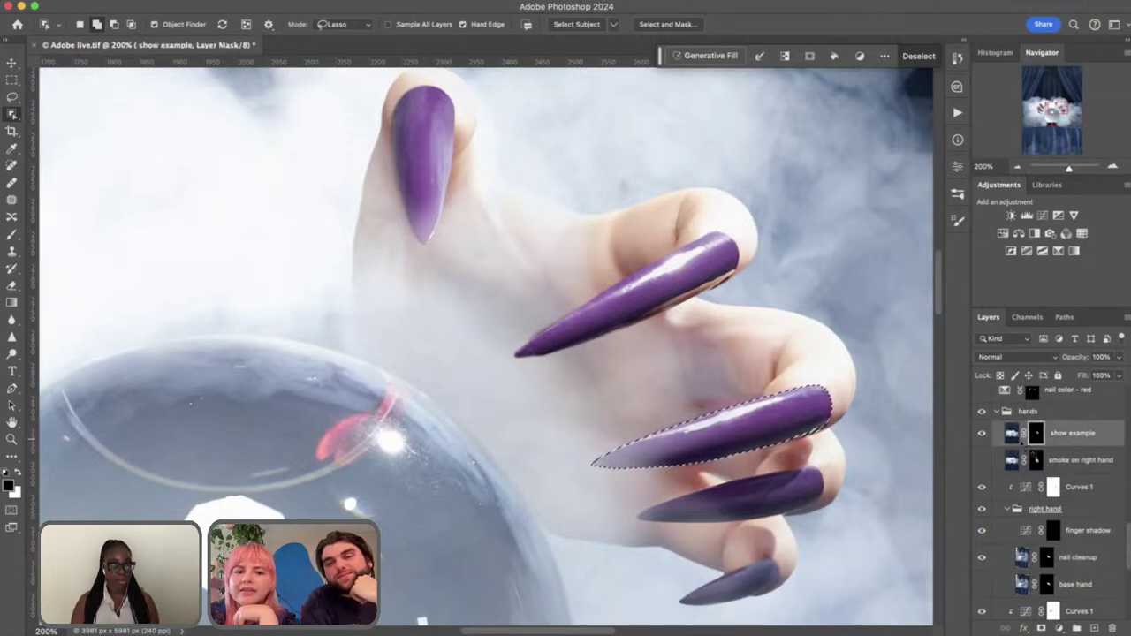
key(b)
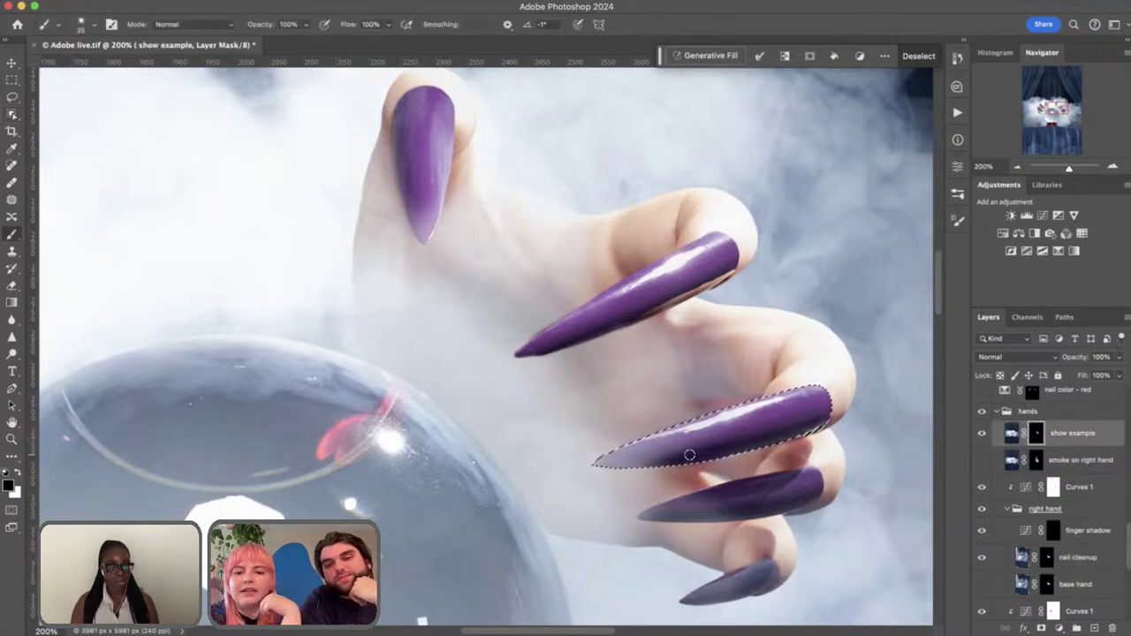
key(bracketright)
key(bracketright)
key(bracketright)
key(bracketright)
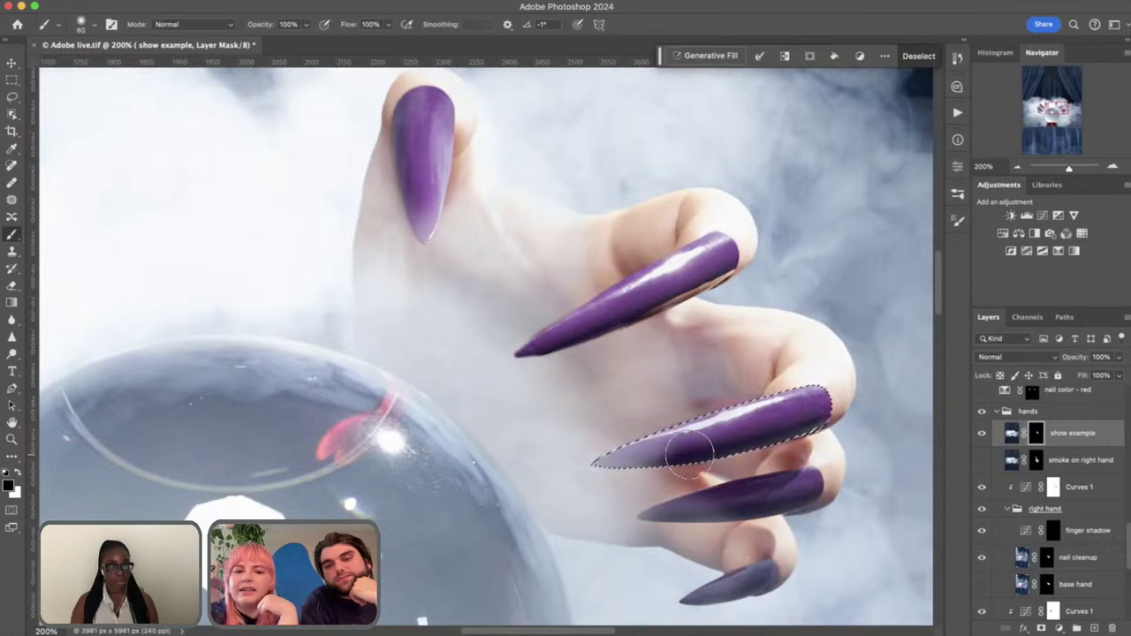
drag(689, 454, 607, 466)
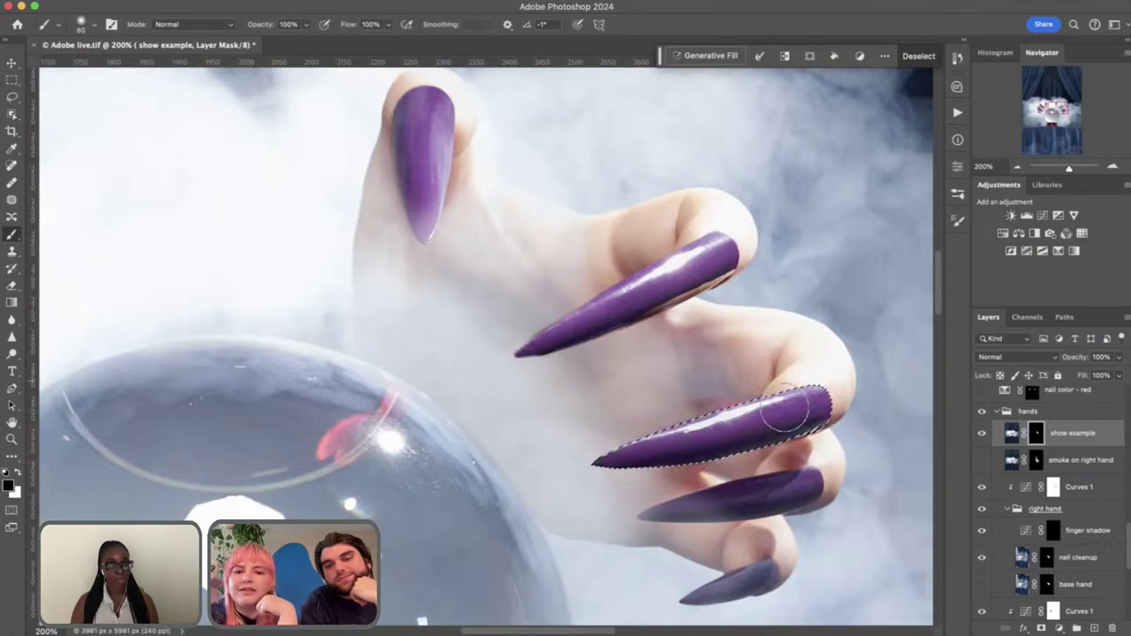
key(super+d)
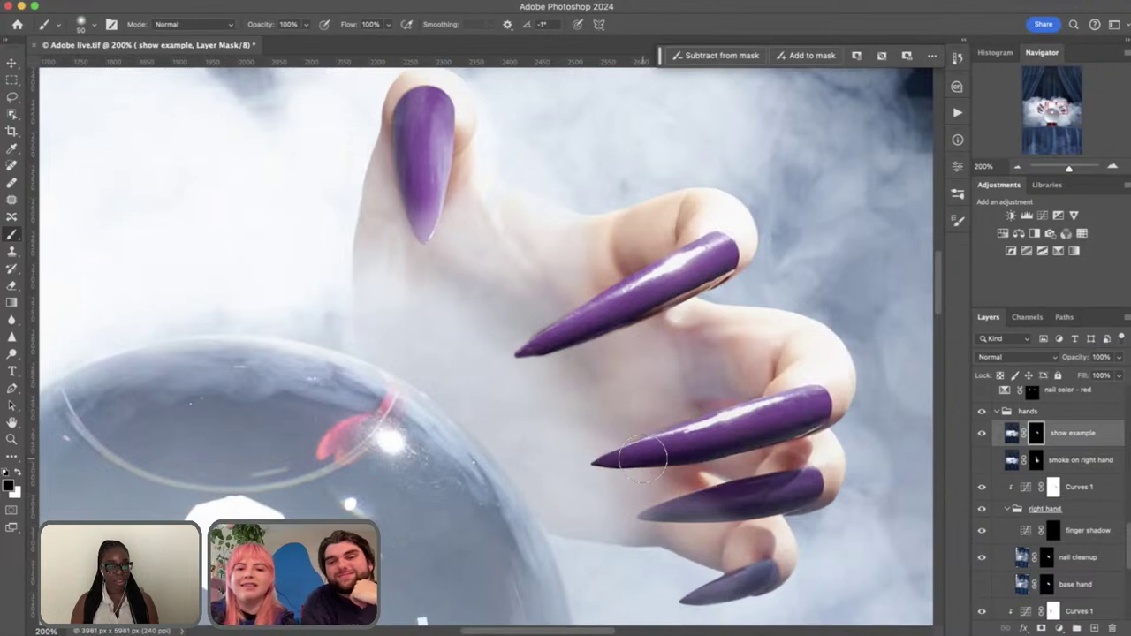
Show the finished "smoke on right hand" layer in place of "show example" and view the whole composite
scroll(849, 518, down, 2)
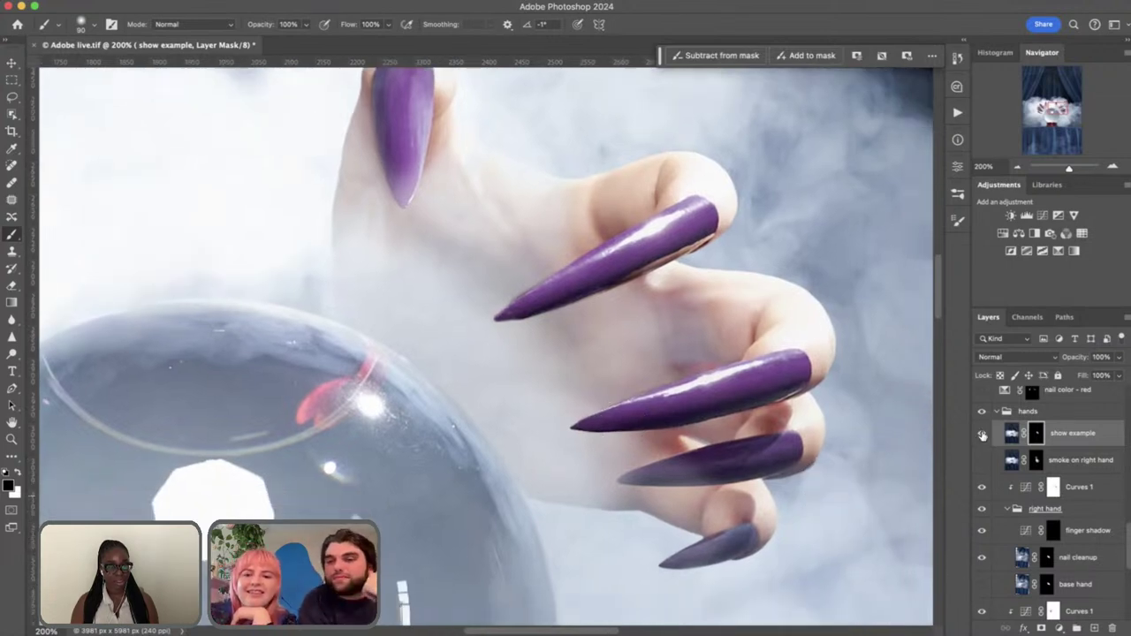
click(982, 460)
click(982, 434)
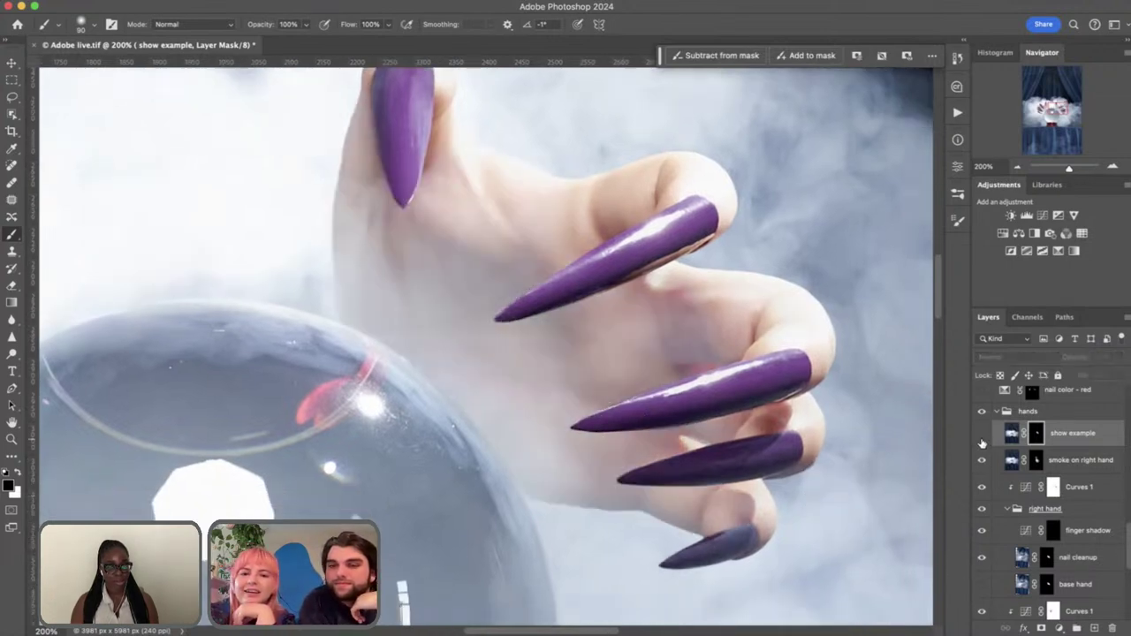
key(super+minus)
key(super+minus)
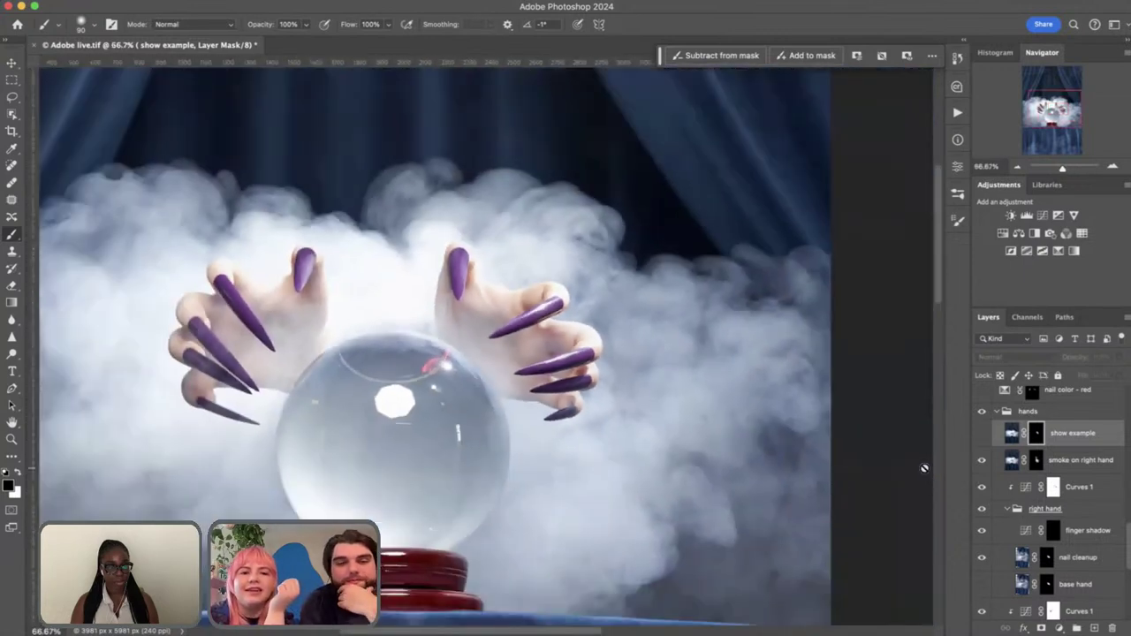
key(super+minus)
scroll(782, 464, left, 5)
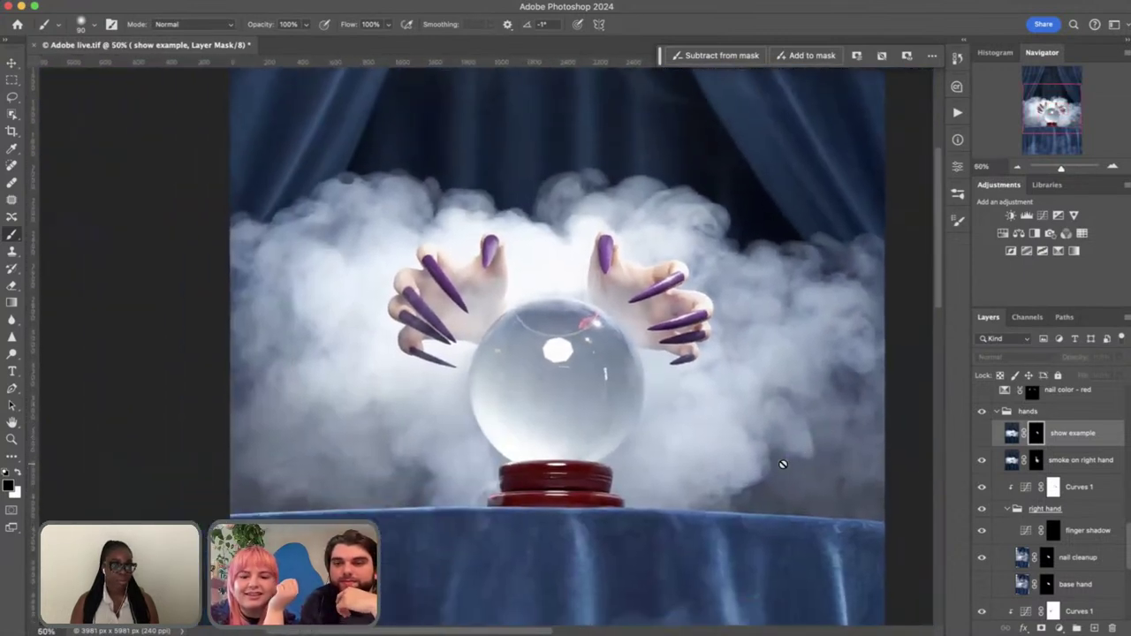
key(super+minus)
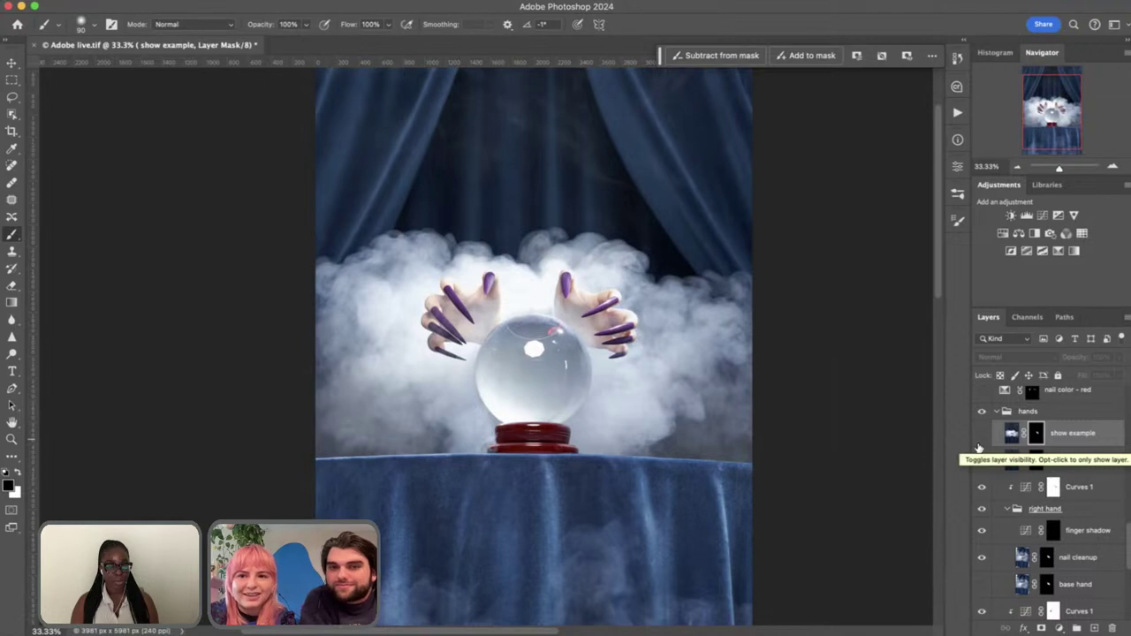
scroll(982, 450, up, 3)
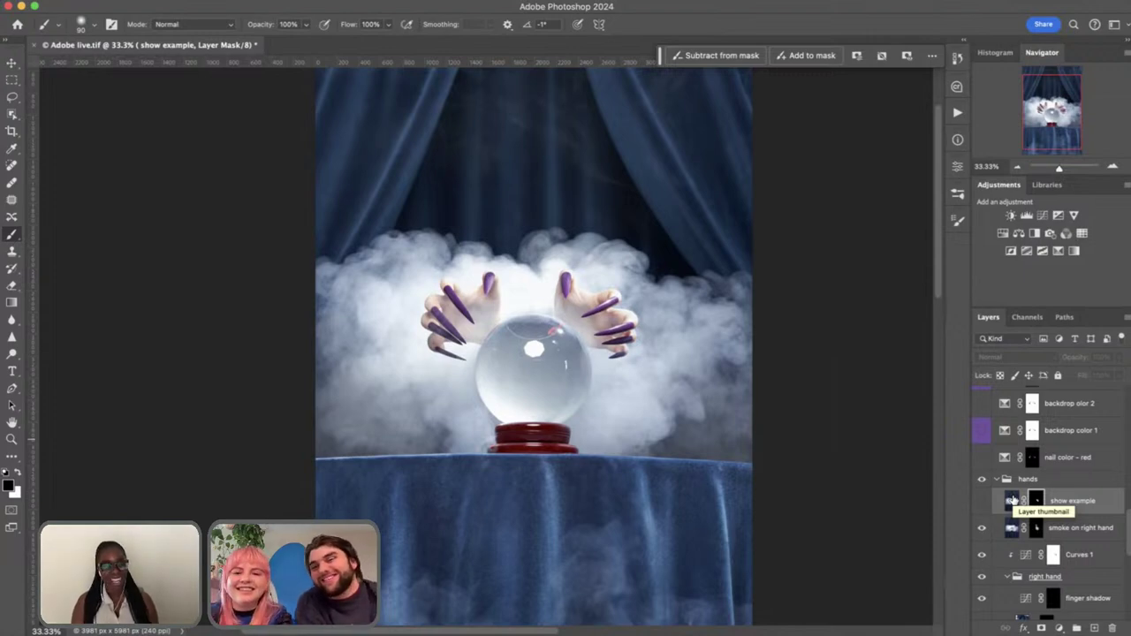
scroll(1014, 501, up, 1)
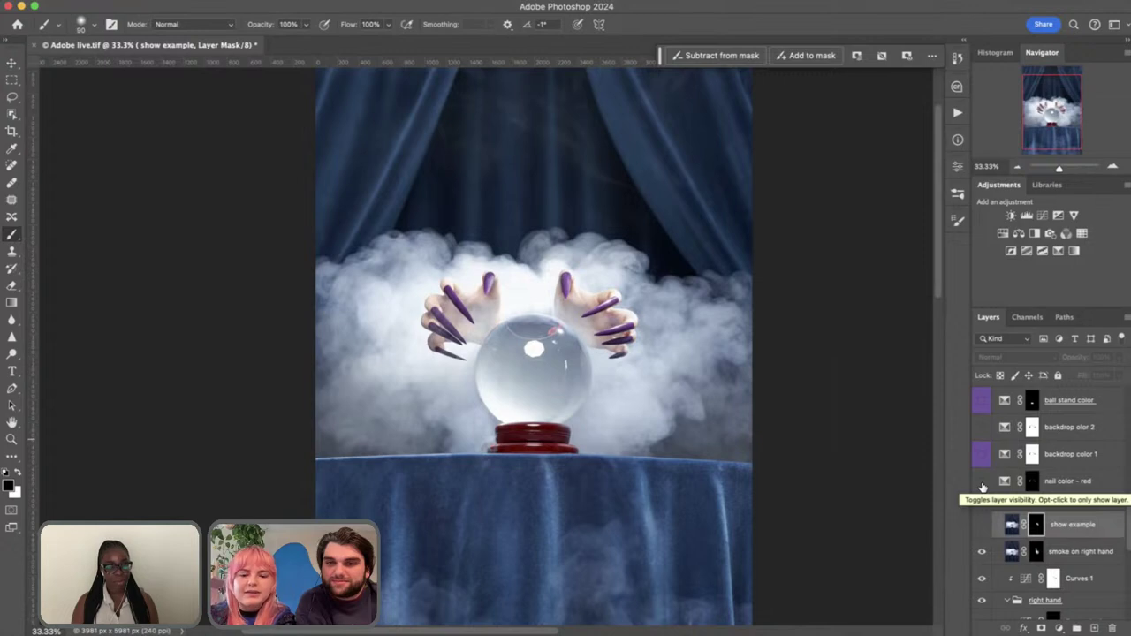
Preview the red nail variant by showing the "nail color - red" layer, select that layer, and hide it again
key(super+plus)
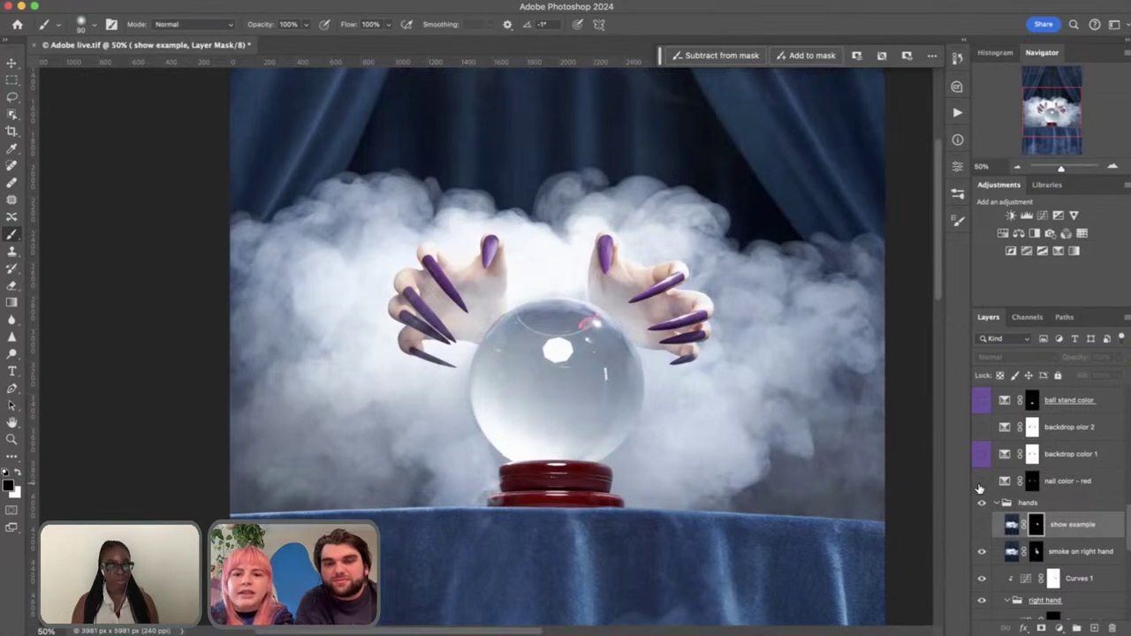
click(981, 483)
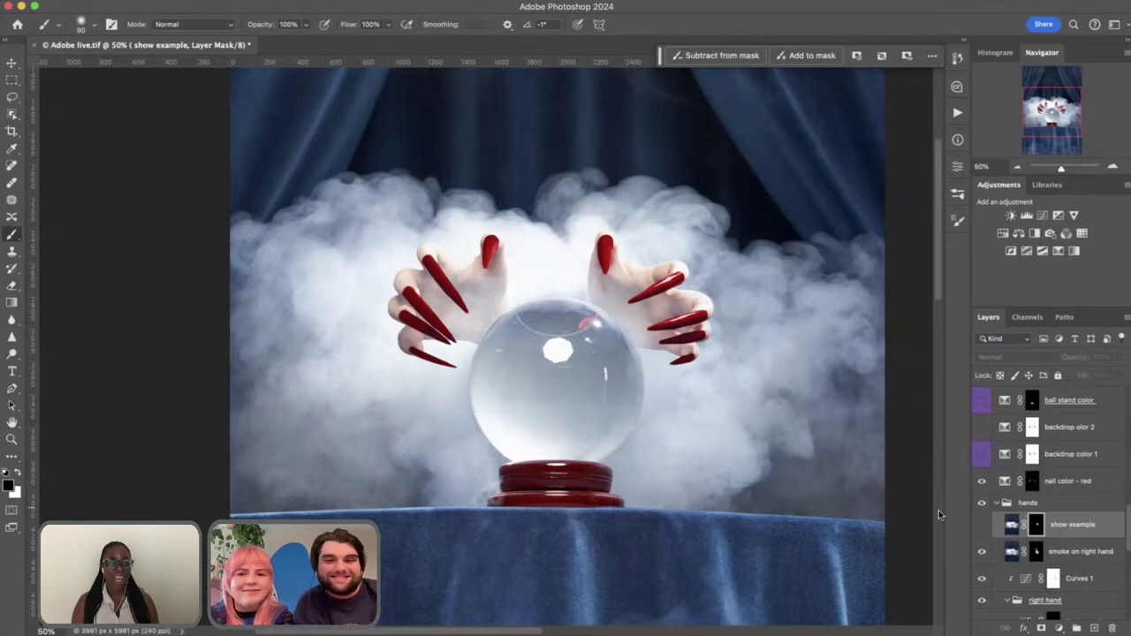
click(995, 484)
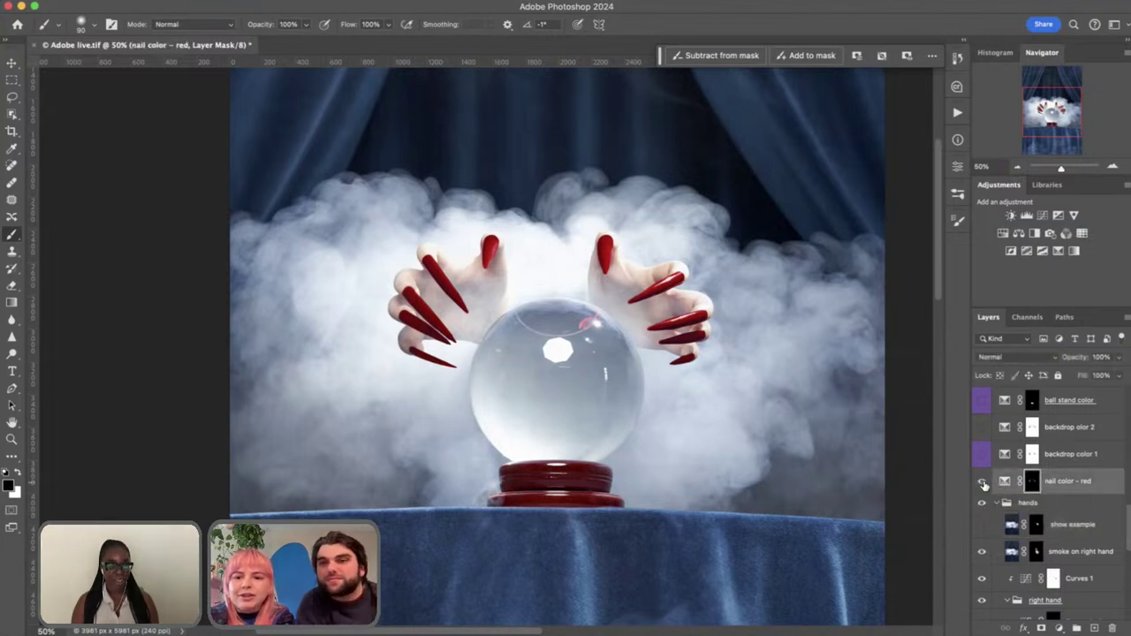
click(982, 482)
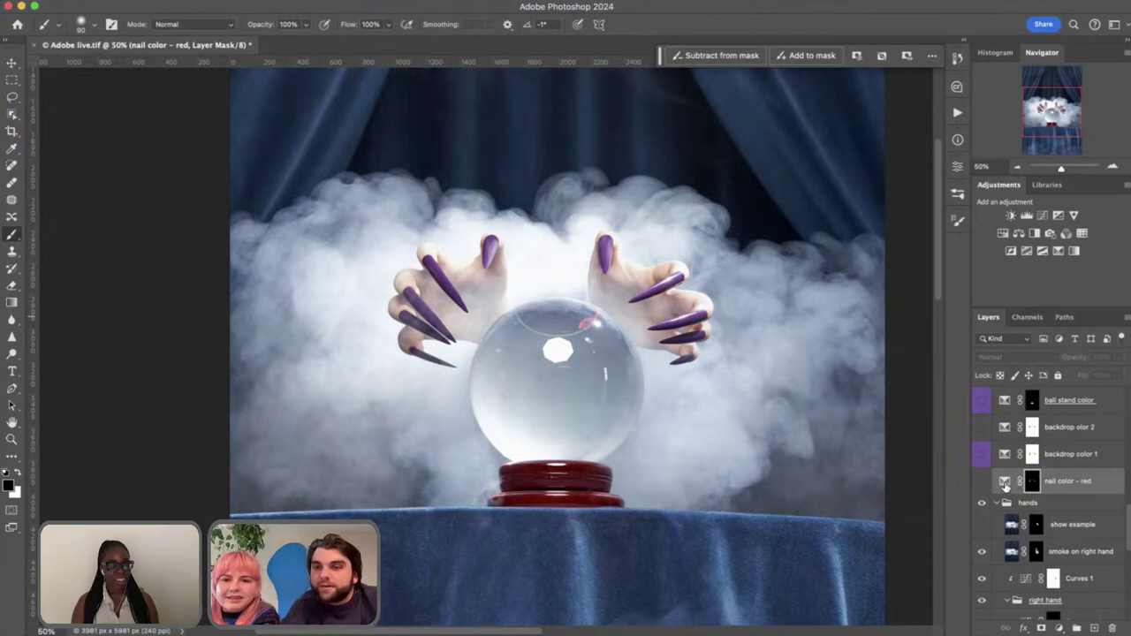
Show the "backdrop color 1" layer to recolor the backdrop and view the full image
click(982, 454)
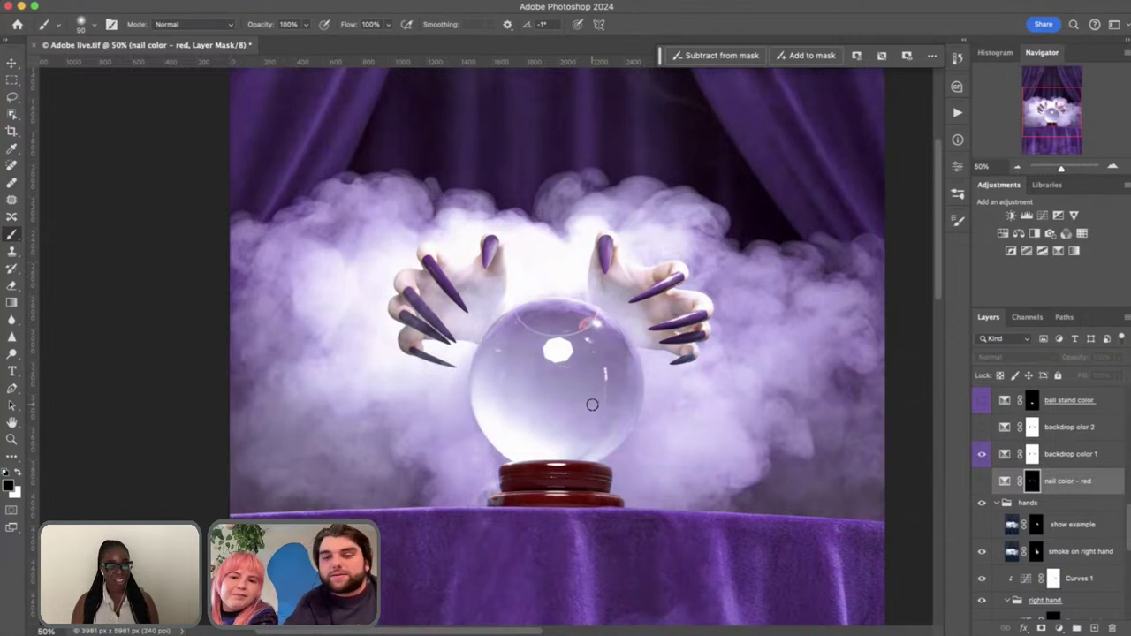
key(super+minus)
key(super+minus)
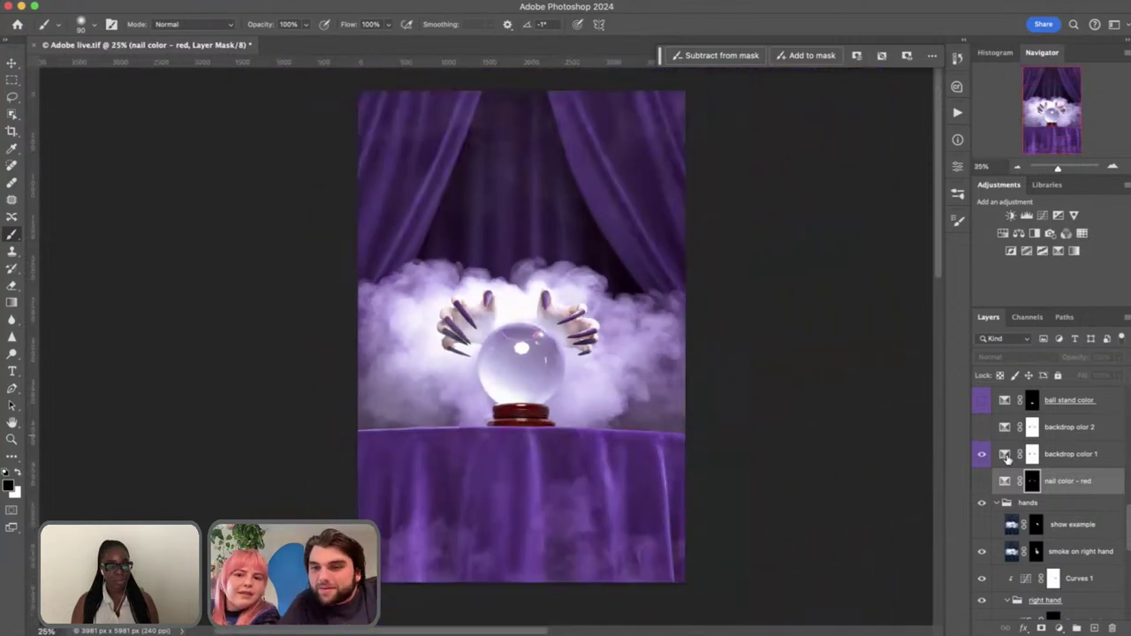
Examine the Blues values of the Selective Color adjustment on "backdrop color 1" and compare the image with the layer hidden and shown
double_click(1006, 456)
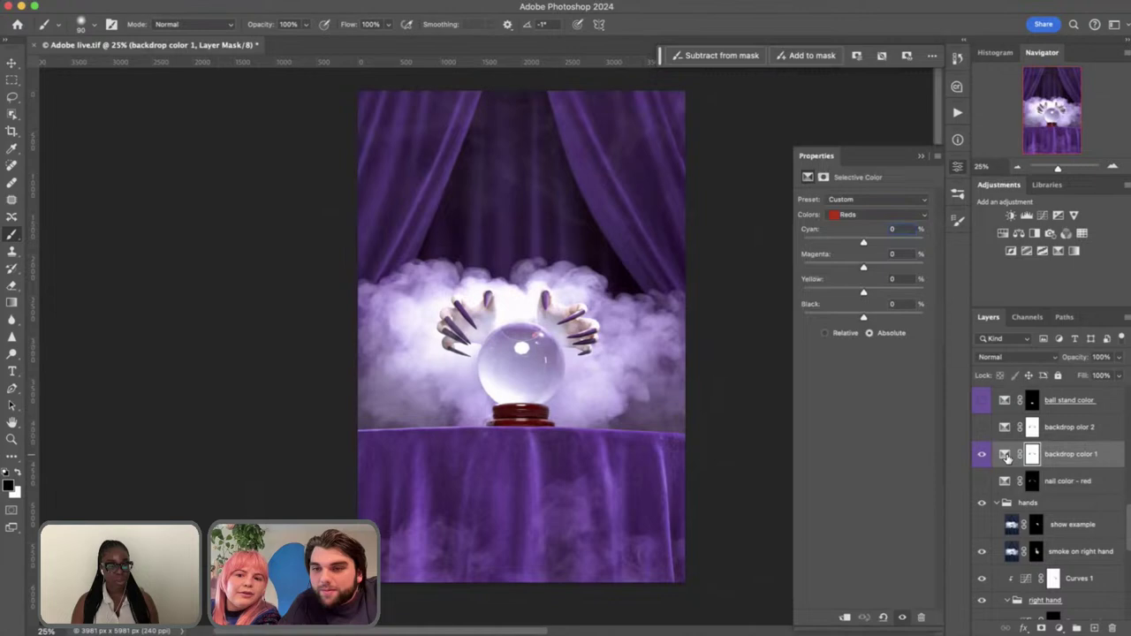
click(868, 215)
click(980, 455)
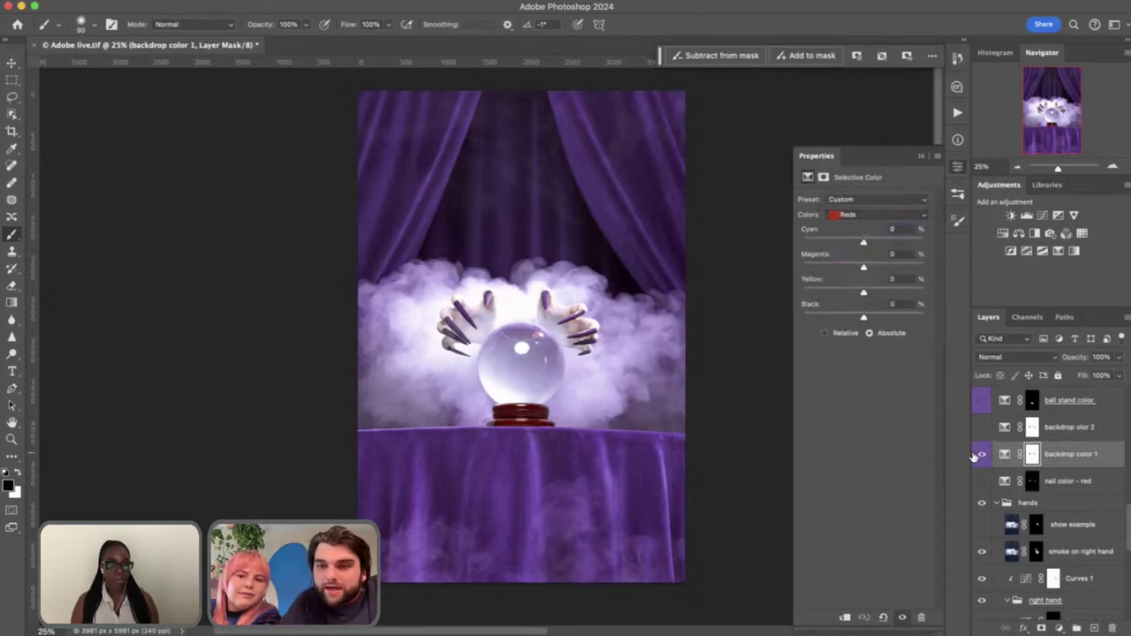
click(980, 455)
click(980, 456)
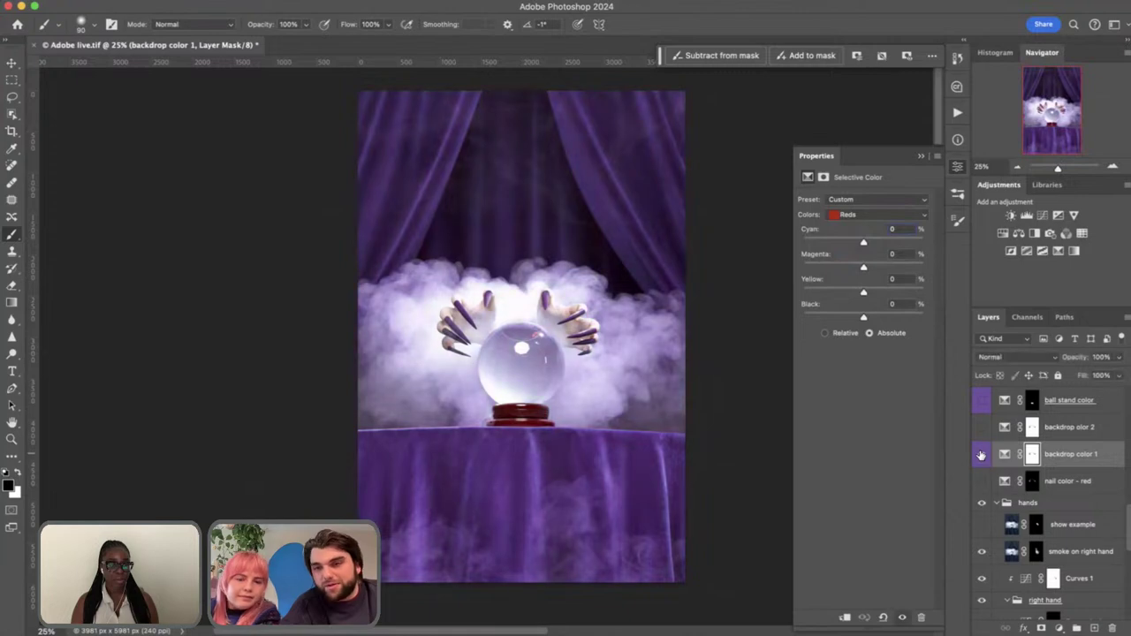
click(870, 215)
click(876, 255)
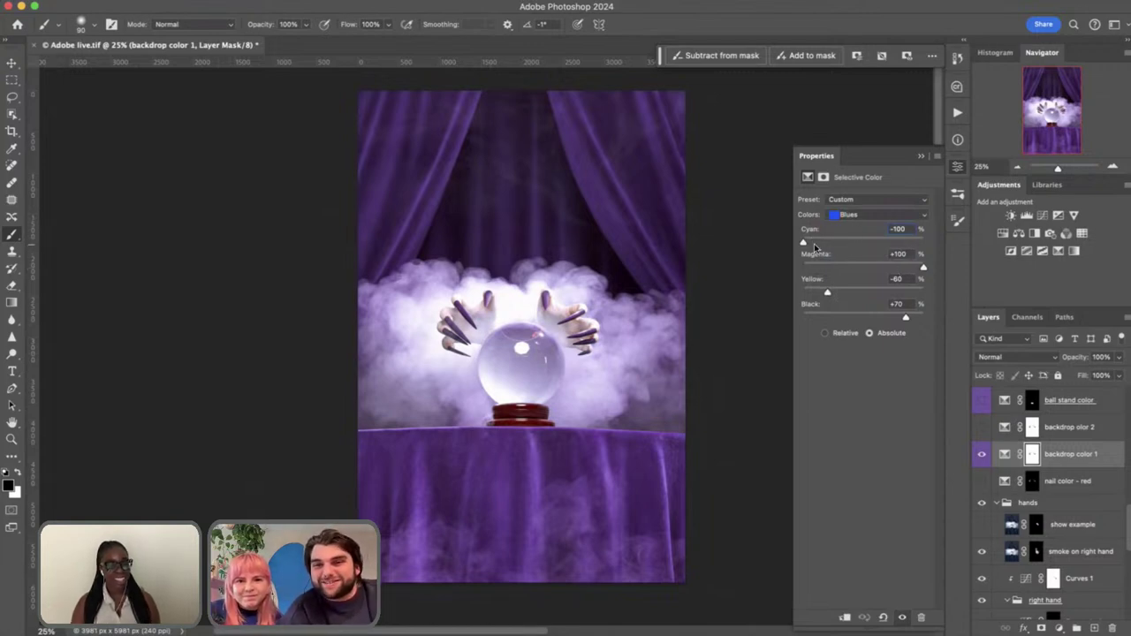
click(983, 456)
click(982, 456)
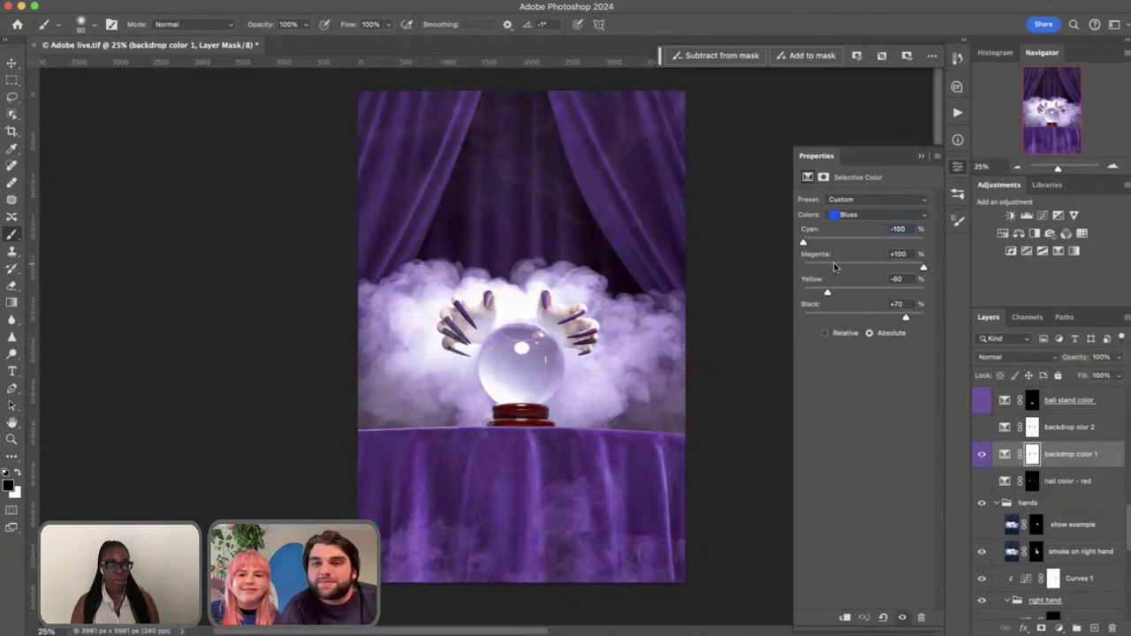
Try Cyan at +3% for the Blues of "backdrop color 1", restore it to -100%, and close the adjustment settings
drag(803, 247, 864, 246)
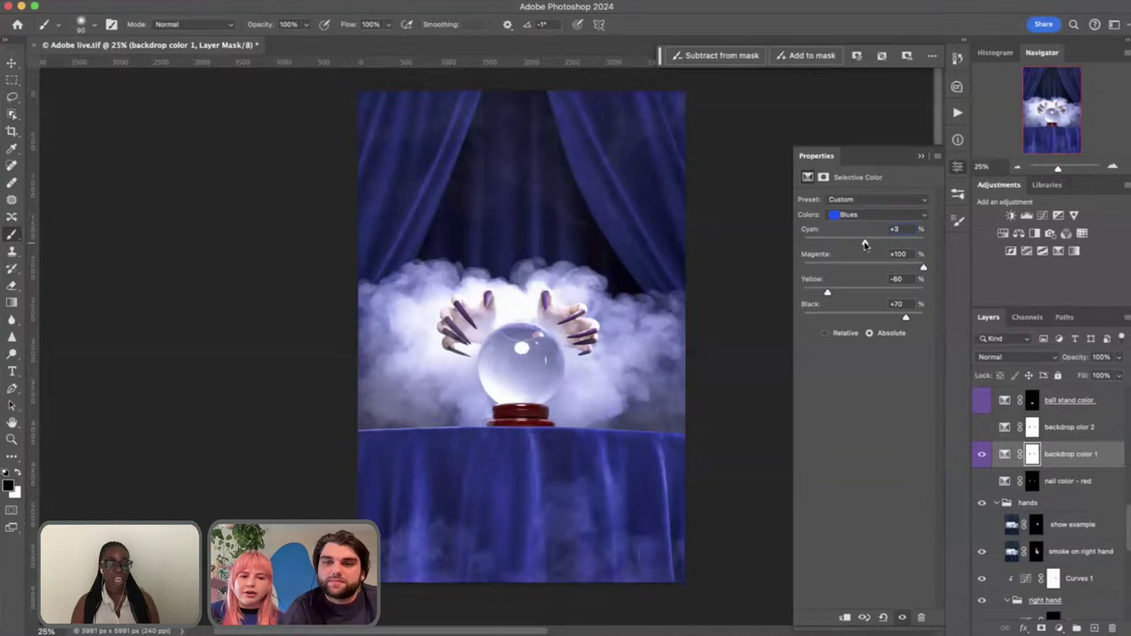
drag(866, 243, 771, 254)
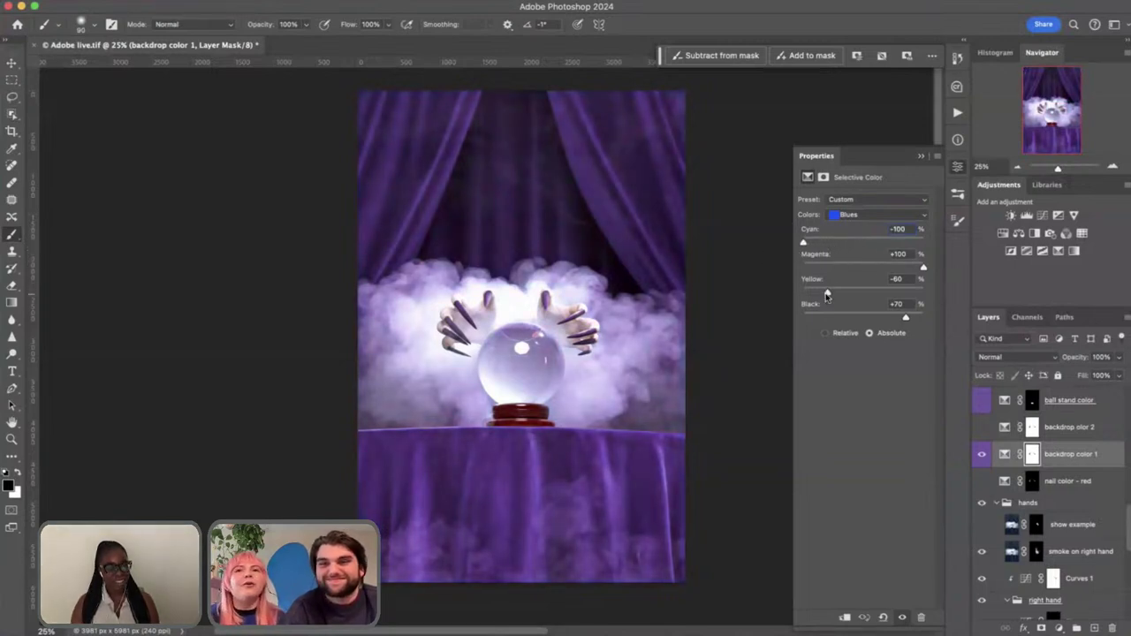
click(920, 157)
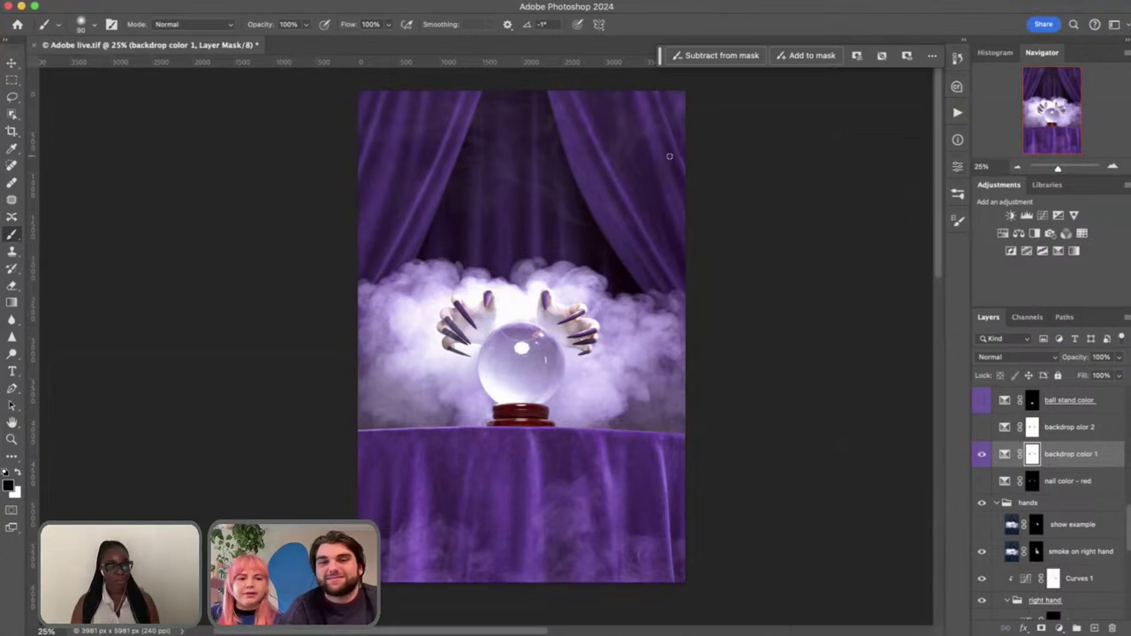
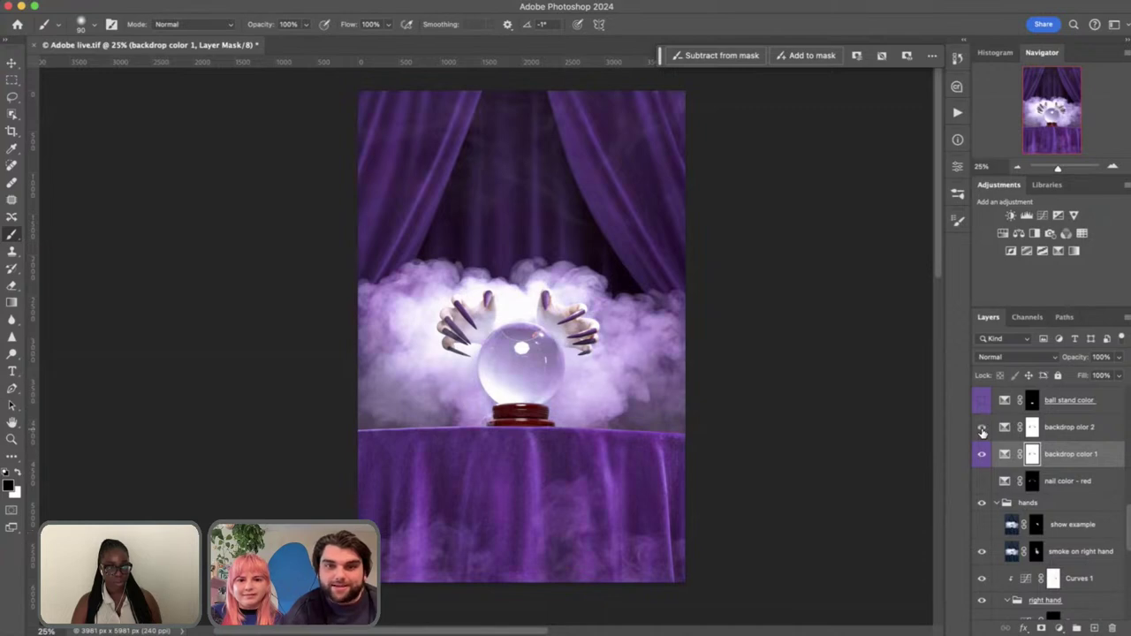
Show the "backdrop olor 2" layer and open its Selective Color settings after a brief look at those of "backdrop color 1"
click(982, 430)
click(1005, 454)
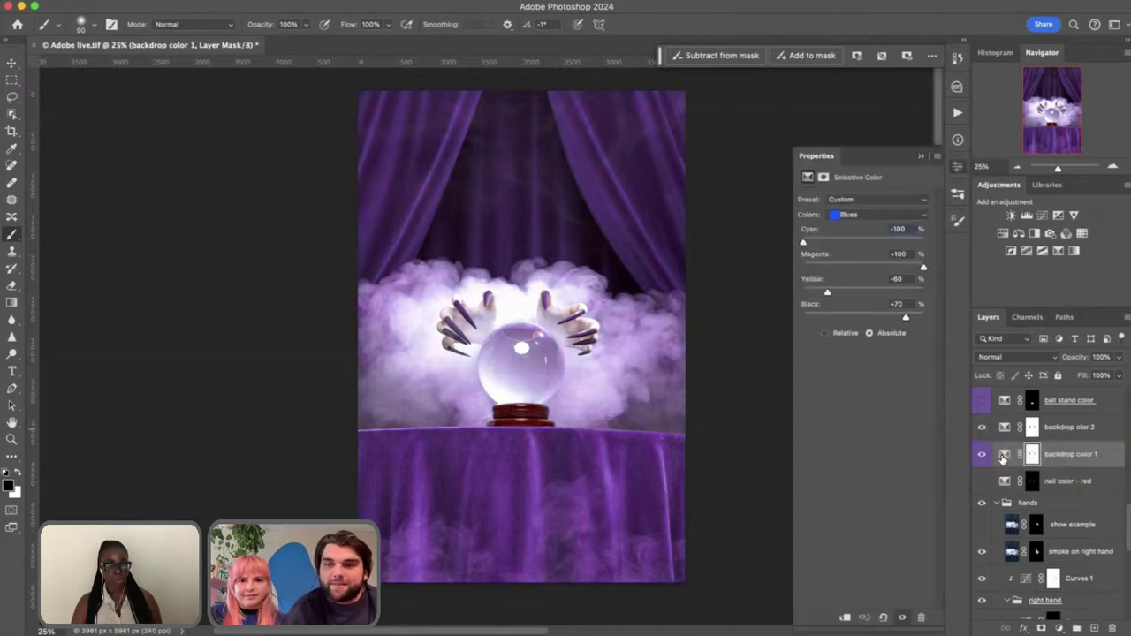
click(922, 156)
click(1005, 427)
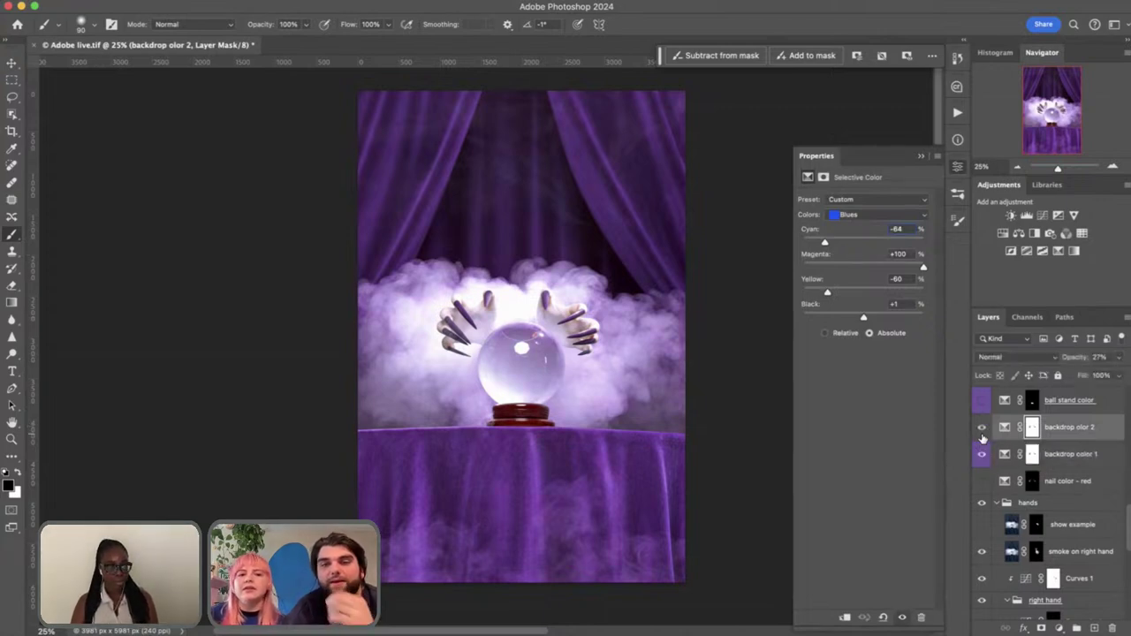
Inspect the "backdrop olor 2" mask around the nails by loading it as a selection, clearing it, and loading it again
super+click(1032, 428)
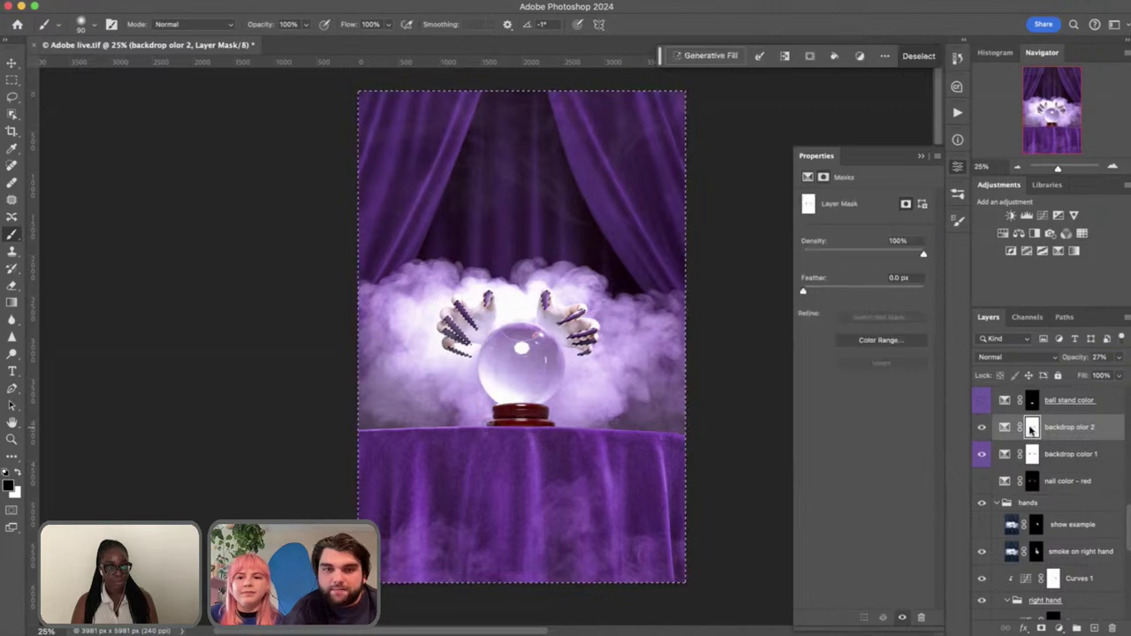
key(super+equal)
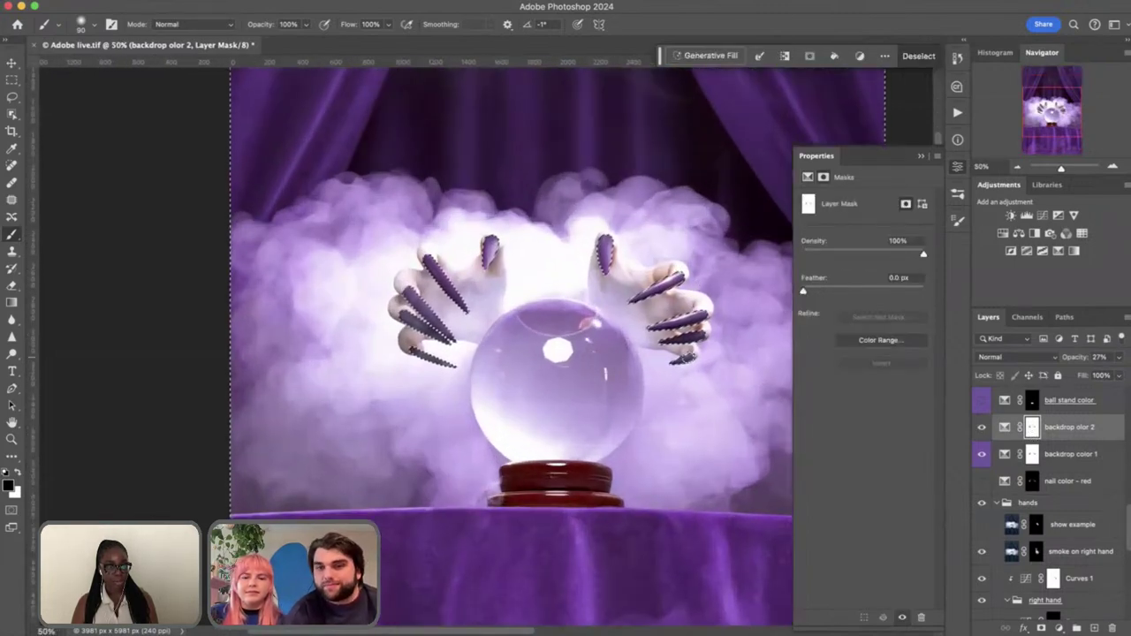
key(super+minus)
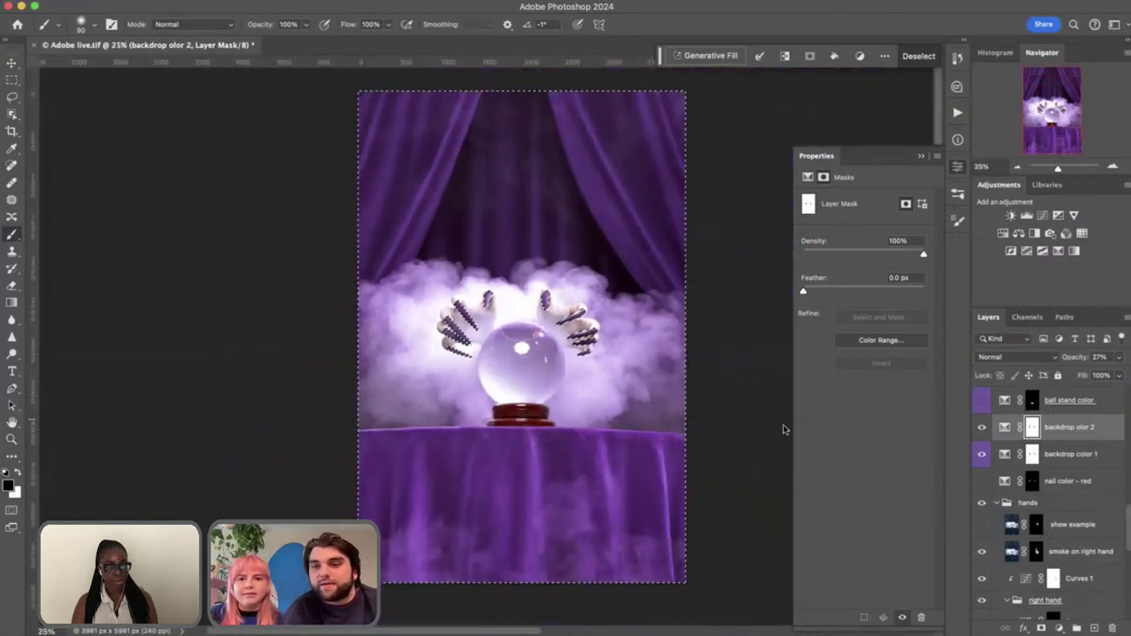
key(super+d)
scroll(1025, 430, up, 2)
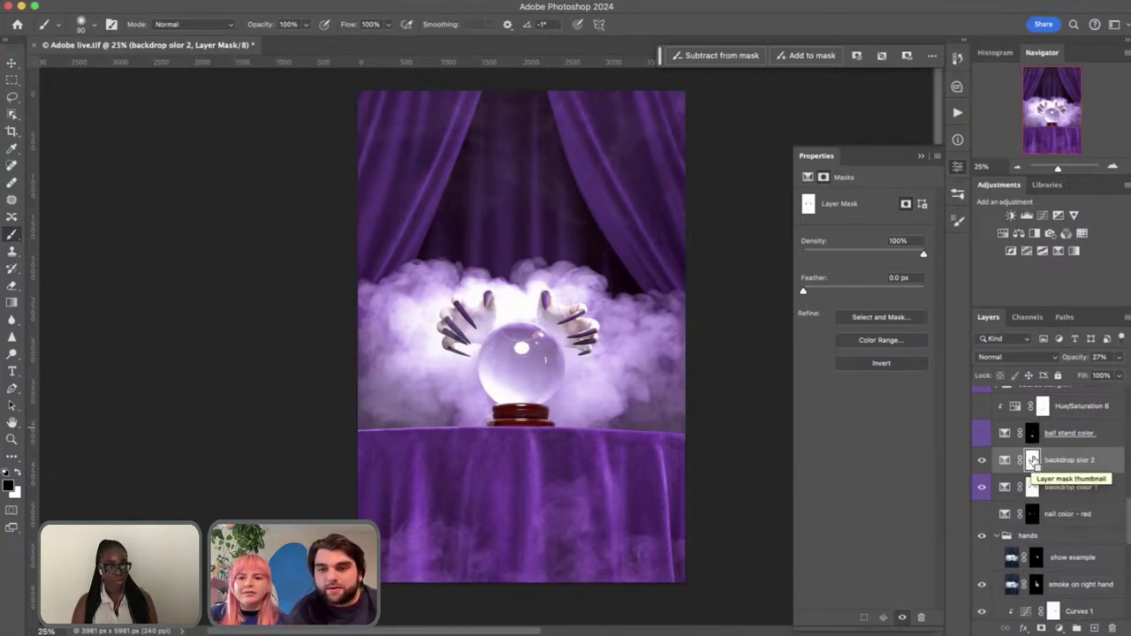
super+click(1032, 463)
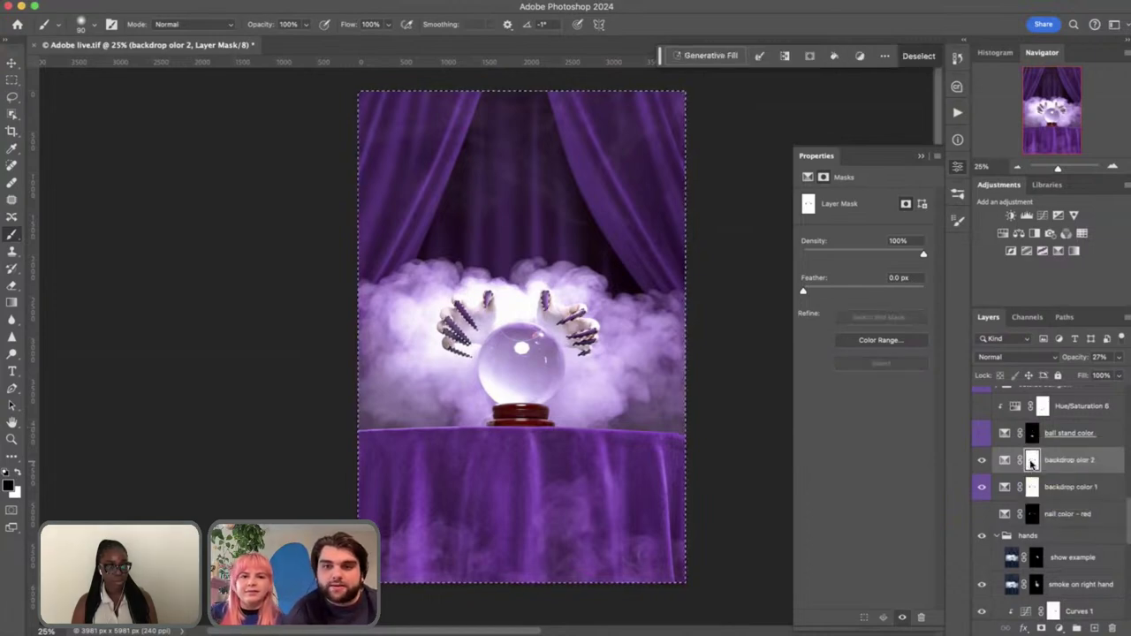
Inspect the selection outlines around the nails up close, and clear the selection
key(super+equal)
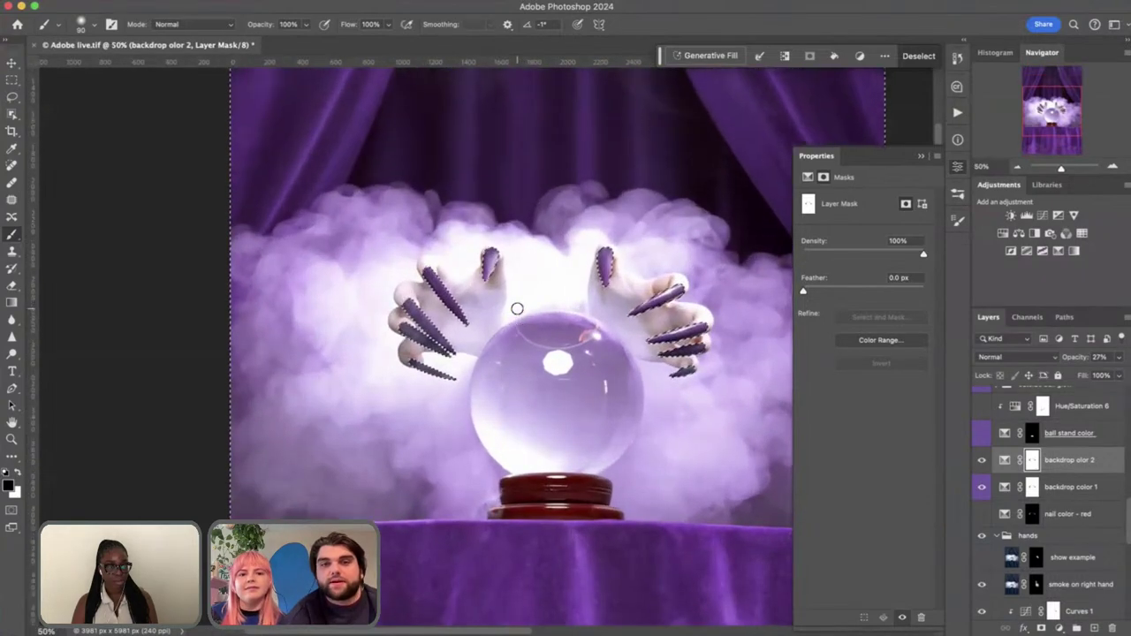
scroll(517, 310, right, 2)
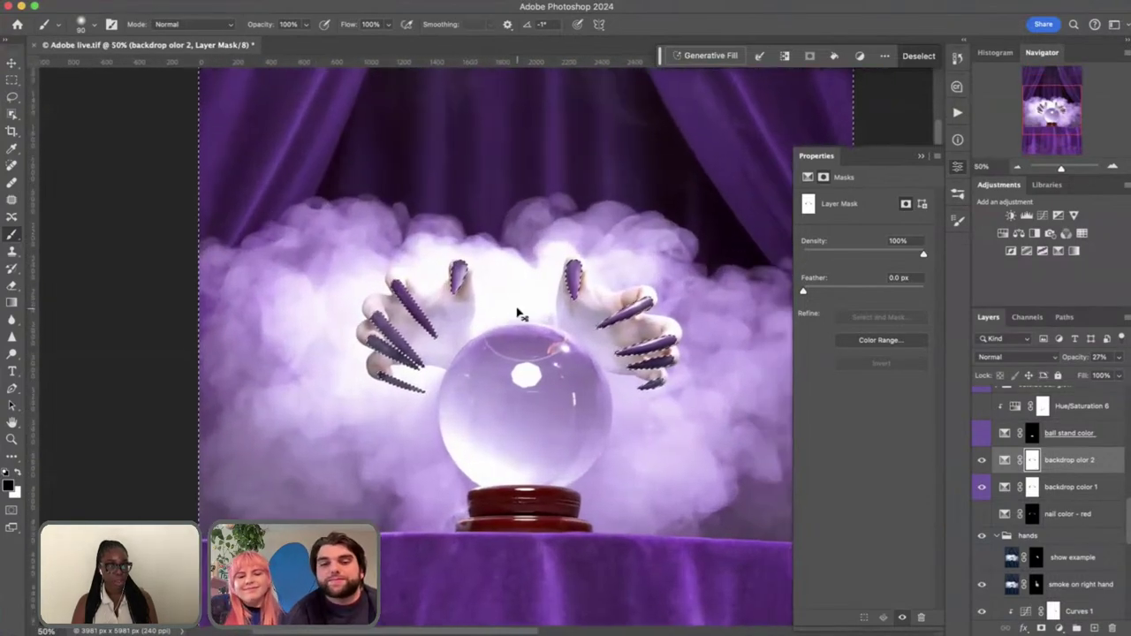
key(super+d)
key(super+minus)
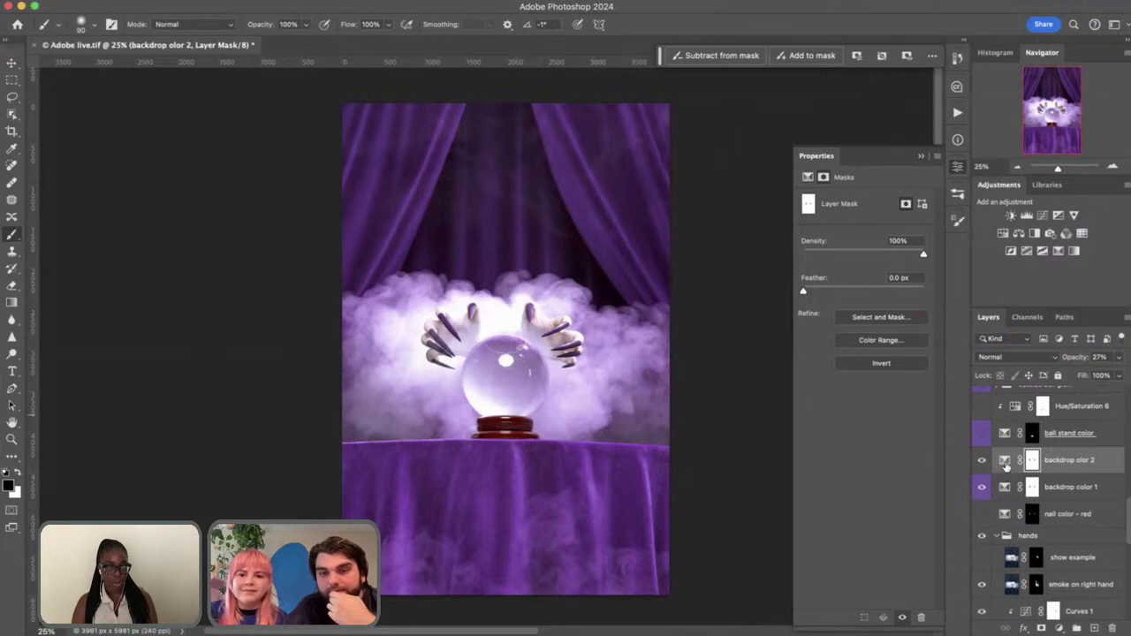
Review the Magentas, Blues and Cyans values in the Selective Color adjustment of "backdrop olor 2"
click(1005, 462)
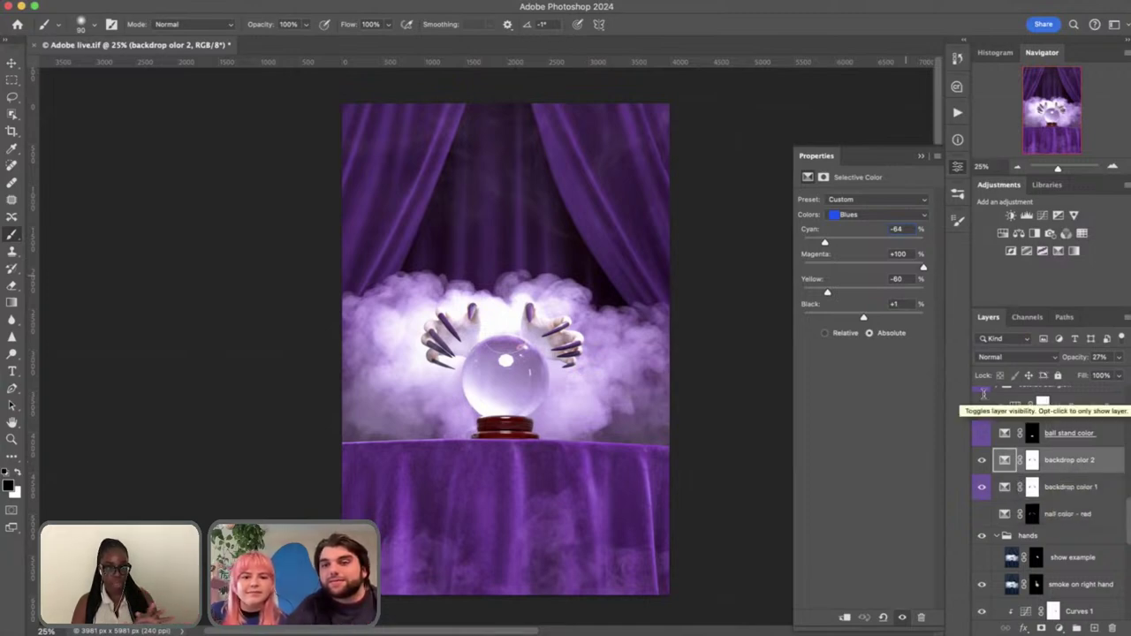
click(875, 215)
click(871, 224)
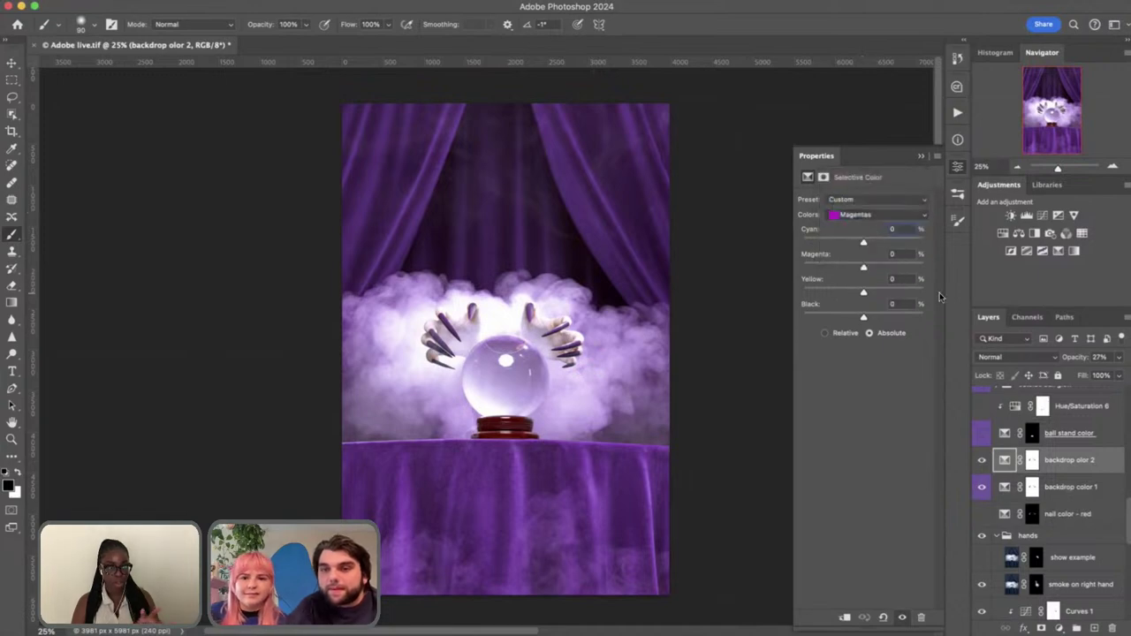
click(862, 215)
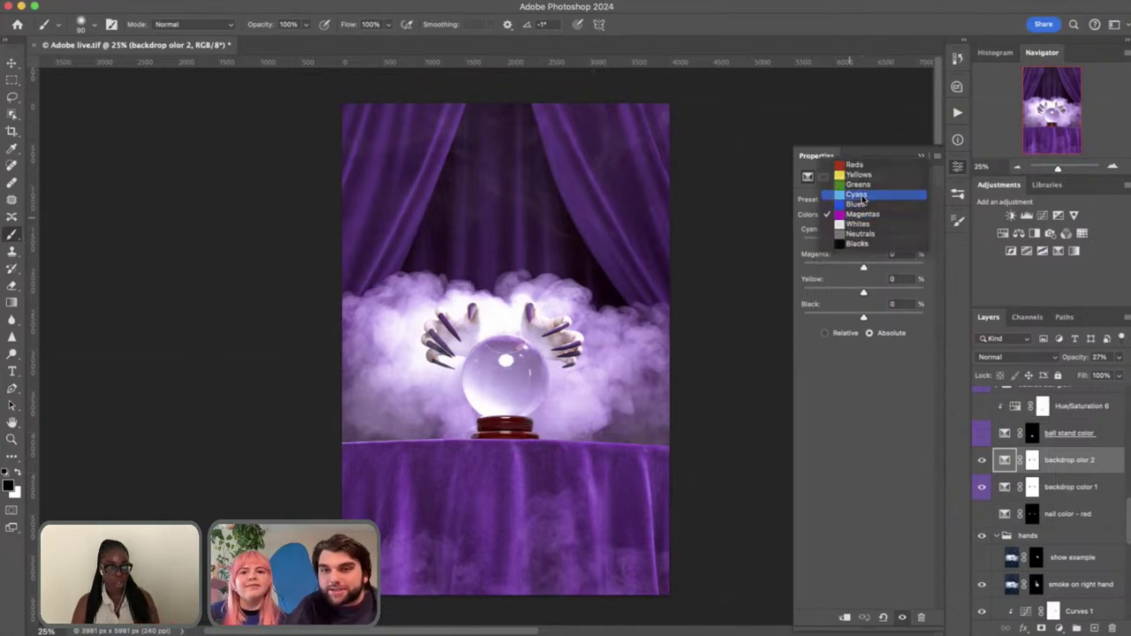
click(859, 195)
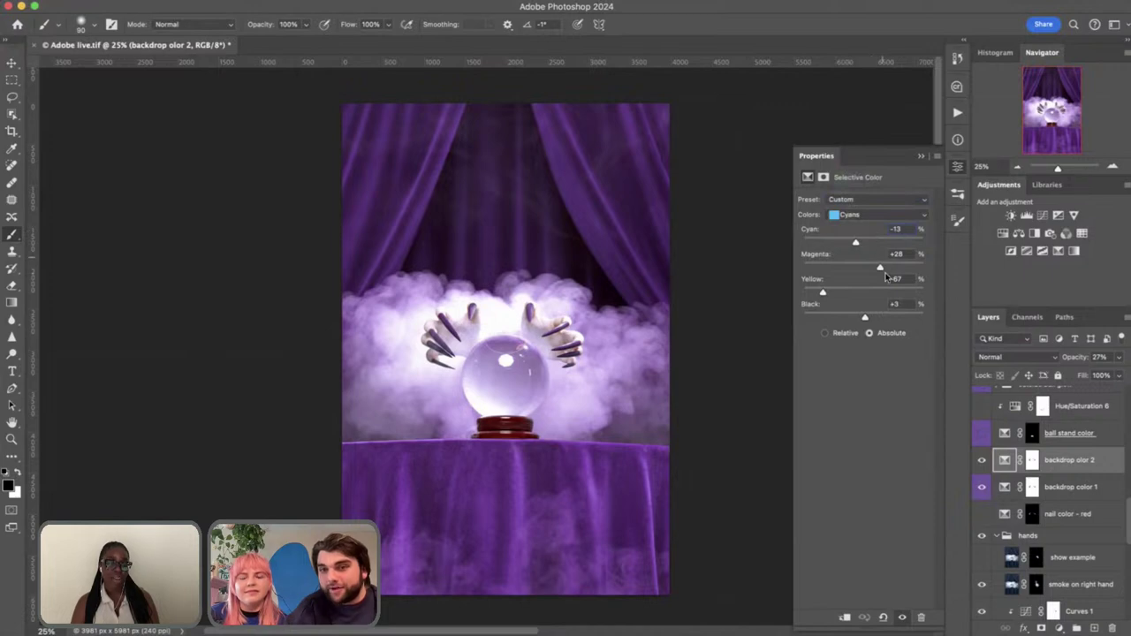
click(876, 215)
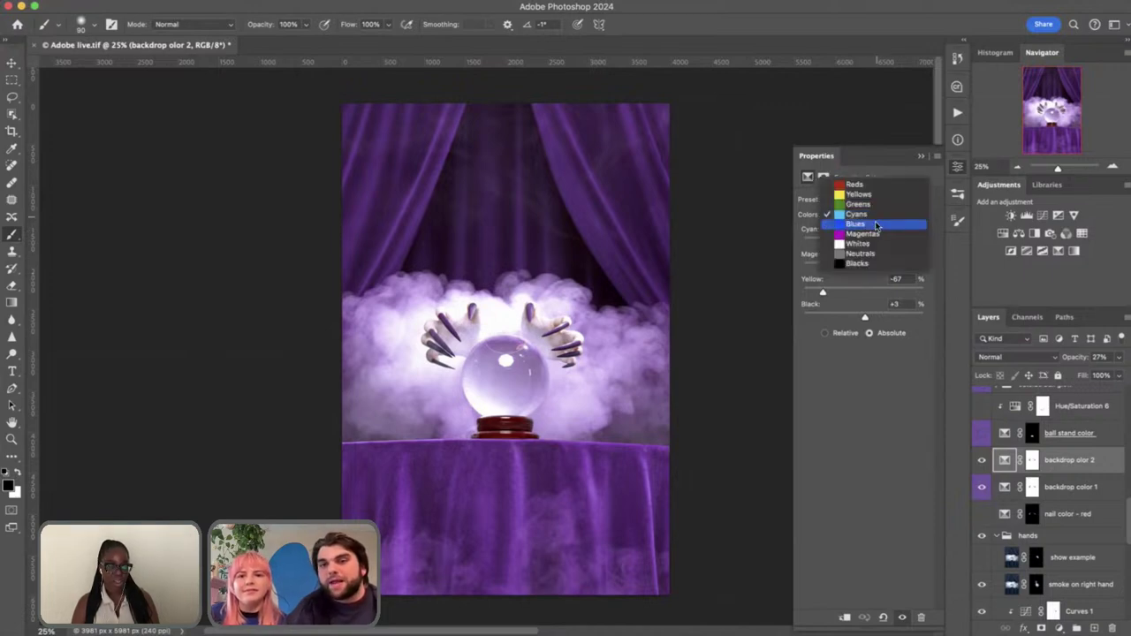
click(875, 223)
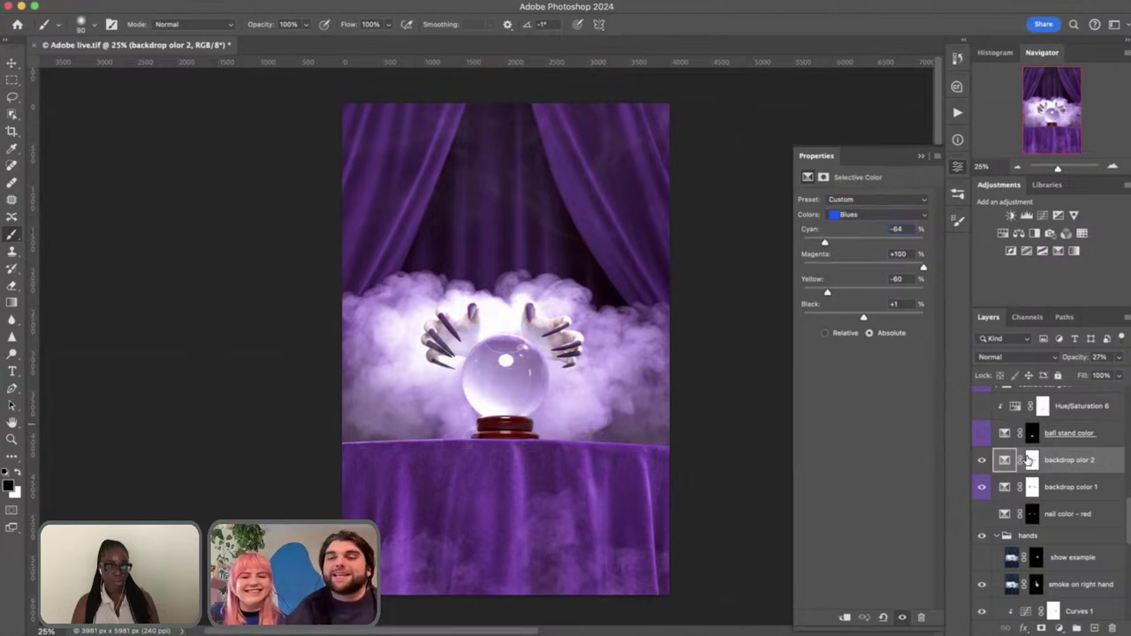
click(883, 217)
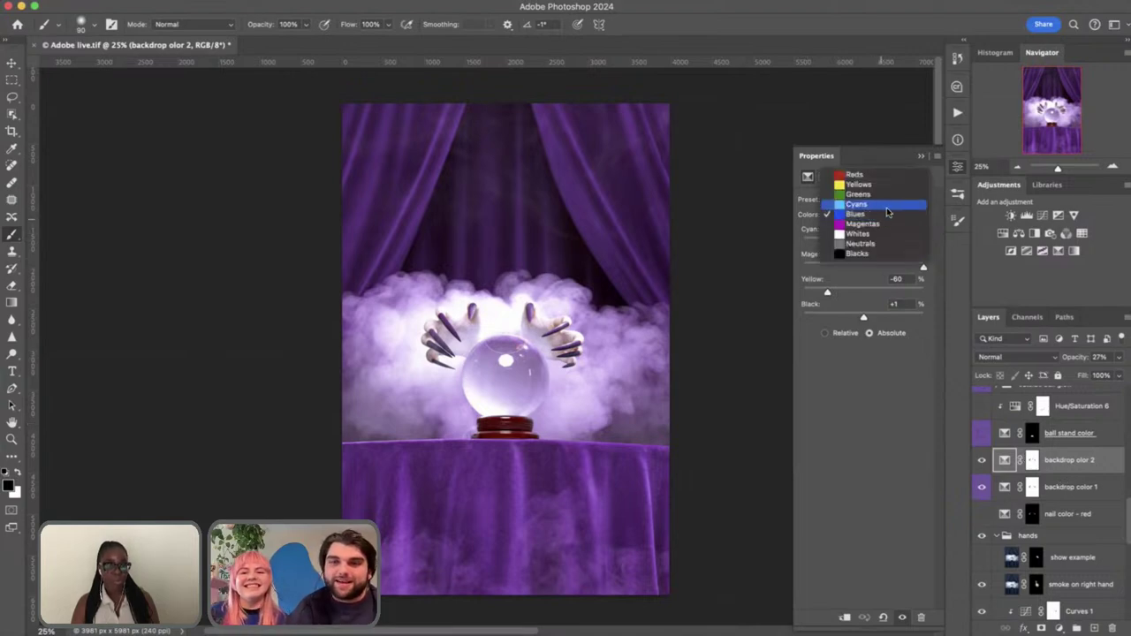
click(887, 208)
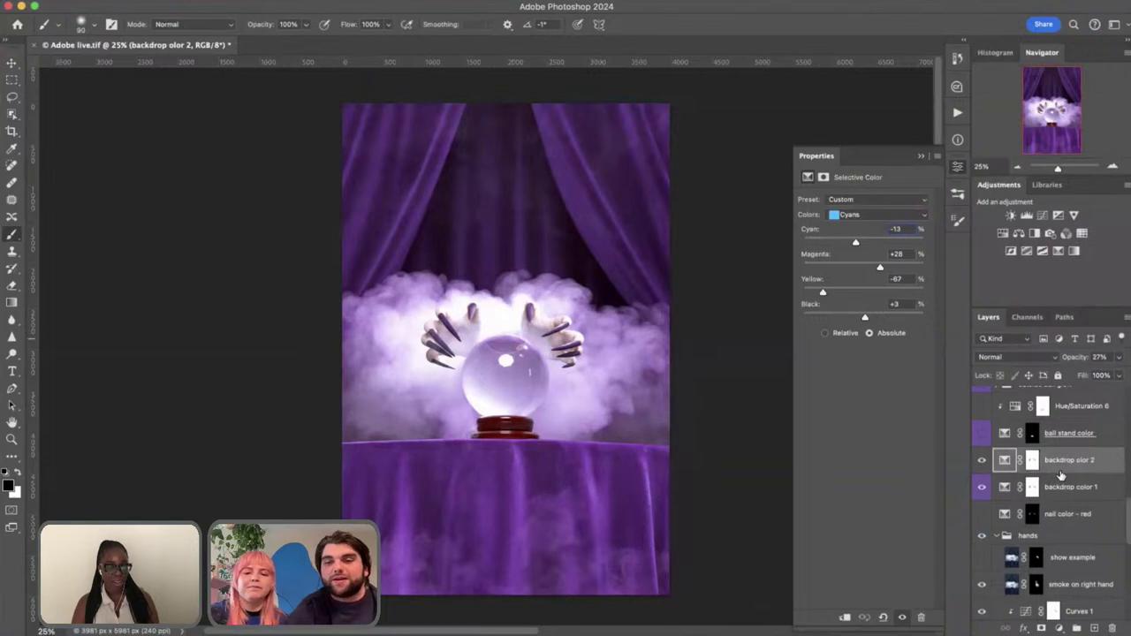
Compare the Selective Color settings of "backdrop color 1" and "backdrop olor 2", ending on the Blues of "backdrop olor 2"
click(1032, 487)
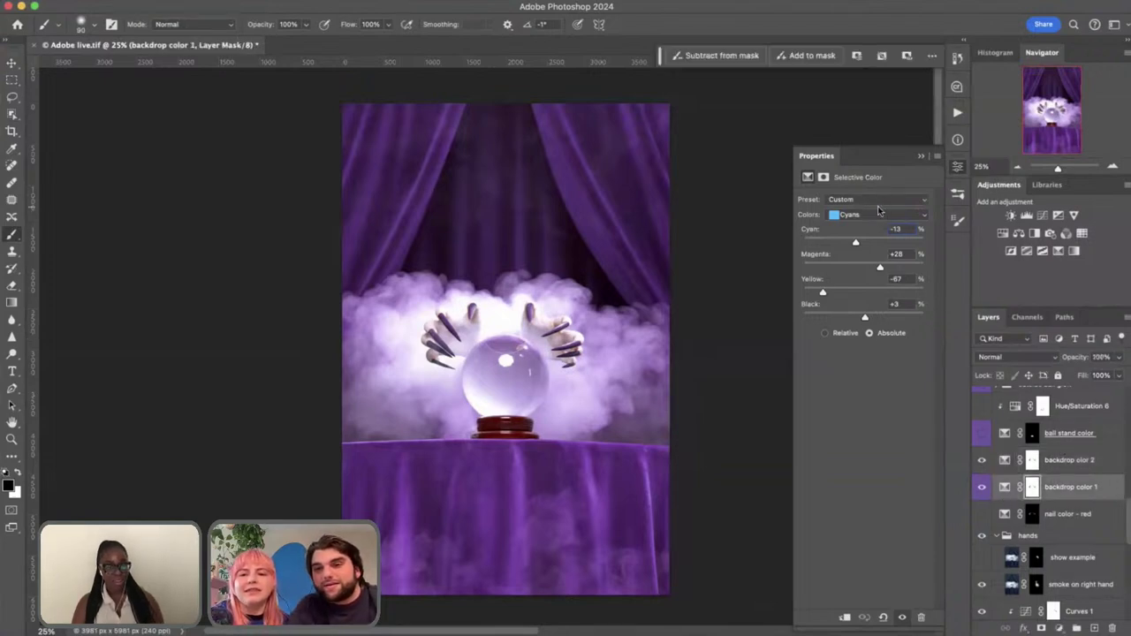
click(1005, 487)
click(1005, 461)
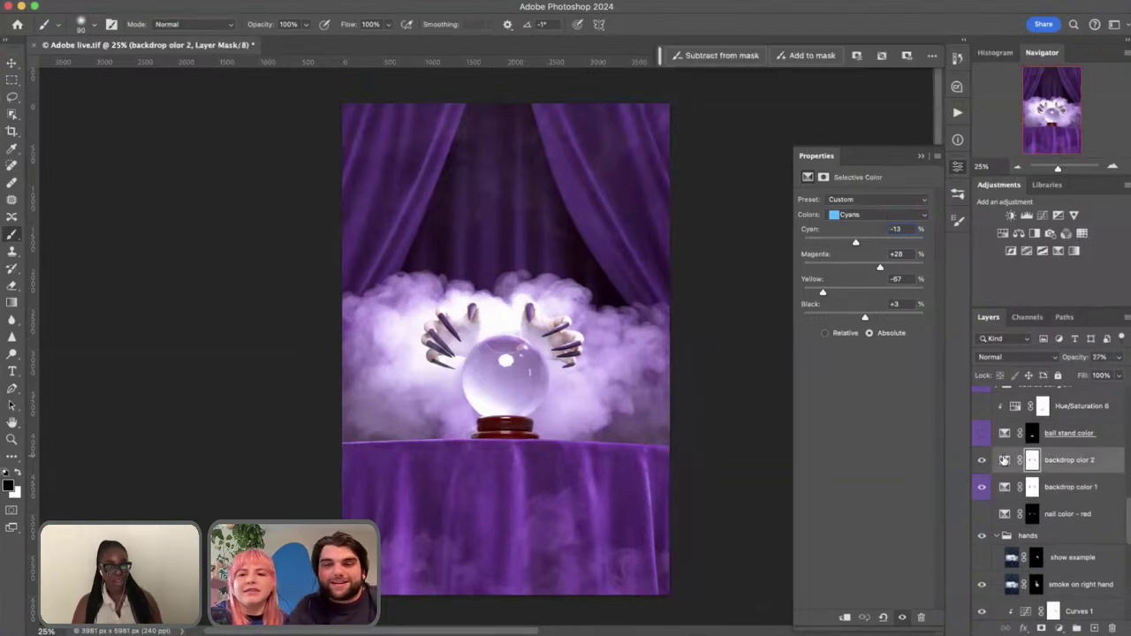
click(888, 218)
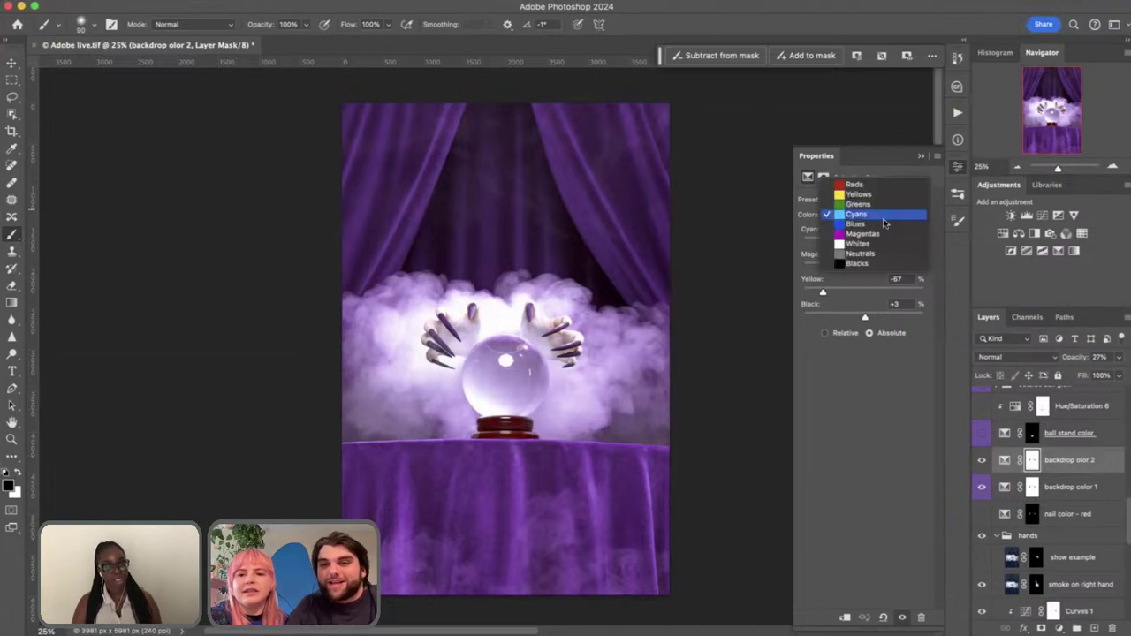
click(885, 225)
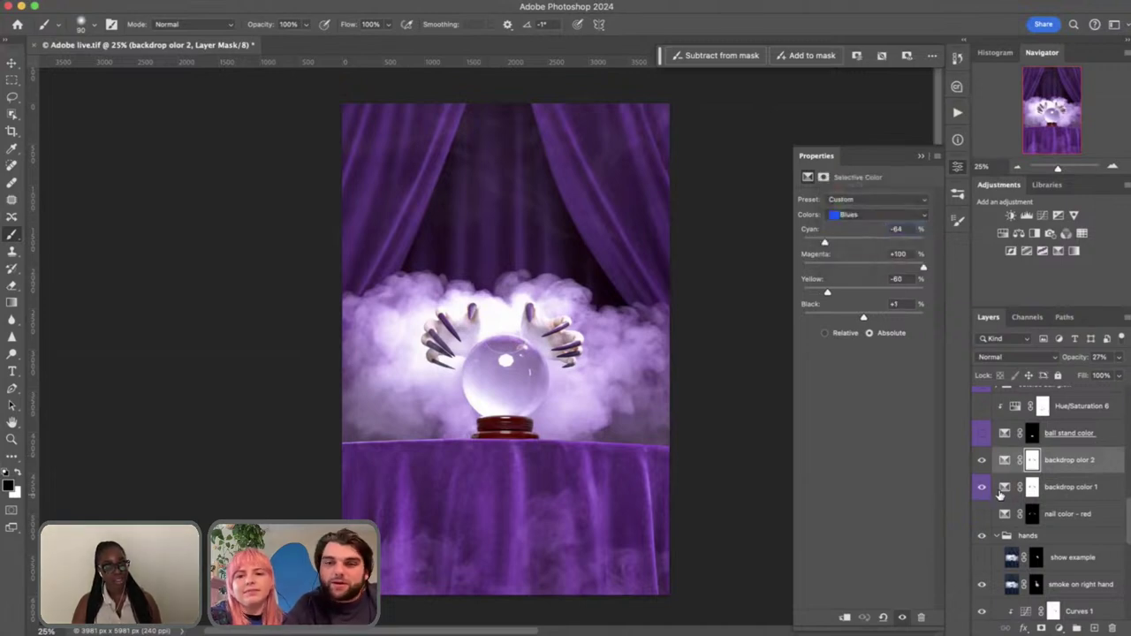
Compare the Blues values of both backdrop Selective Color layers, and close the adjustment settings
click(1002, 489)
click(1004, 462)
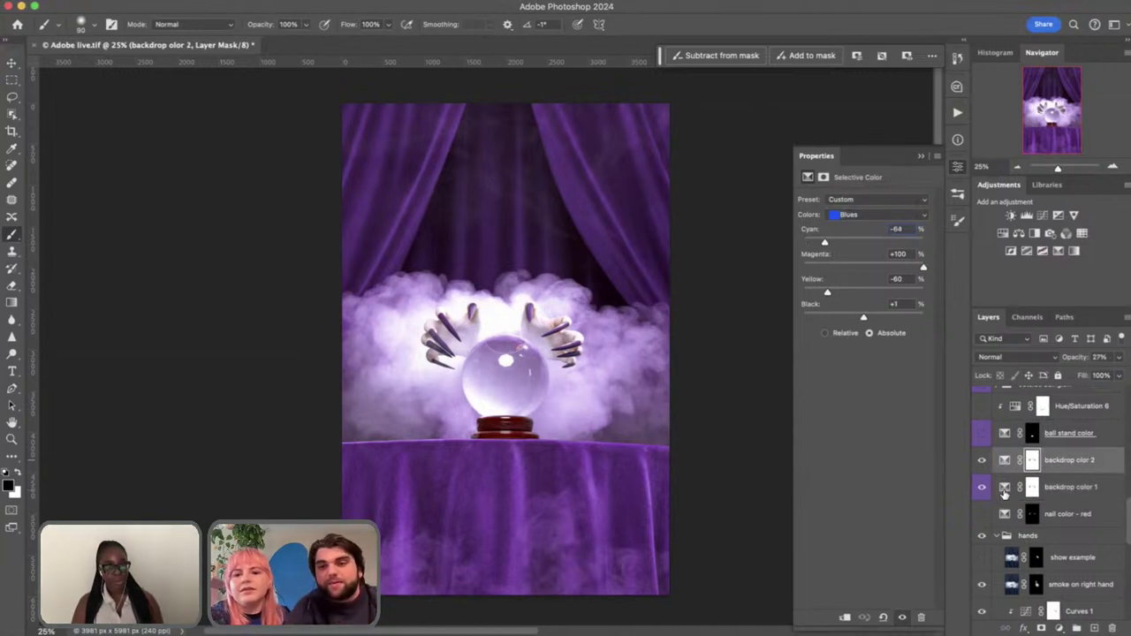
click(1004, 491)
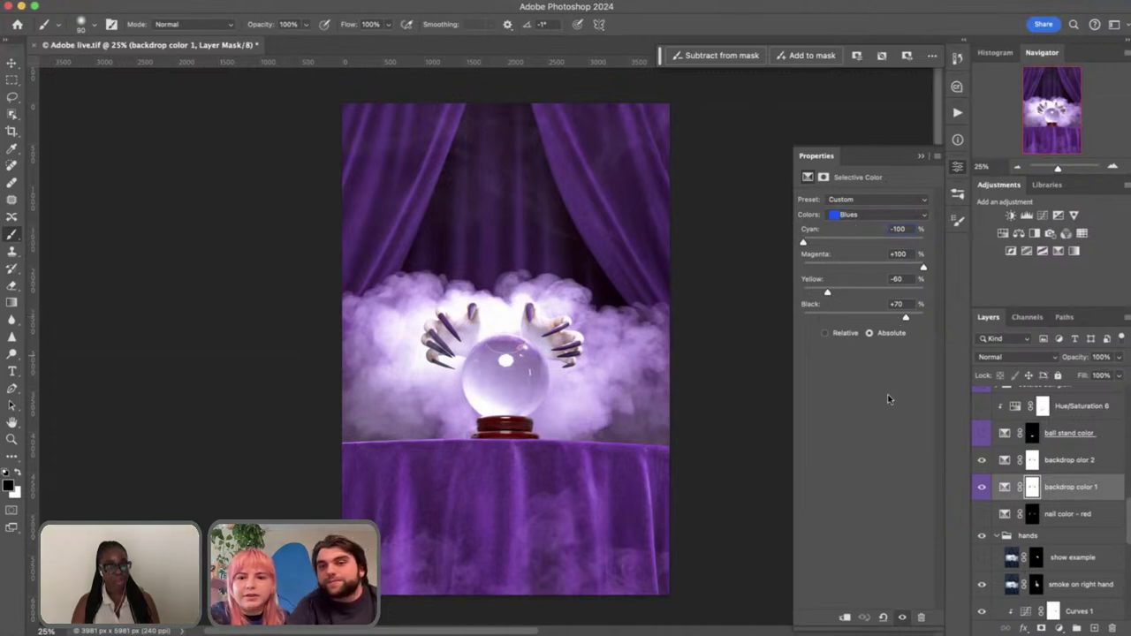
click(1005, 462)
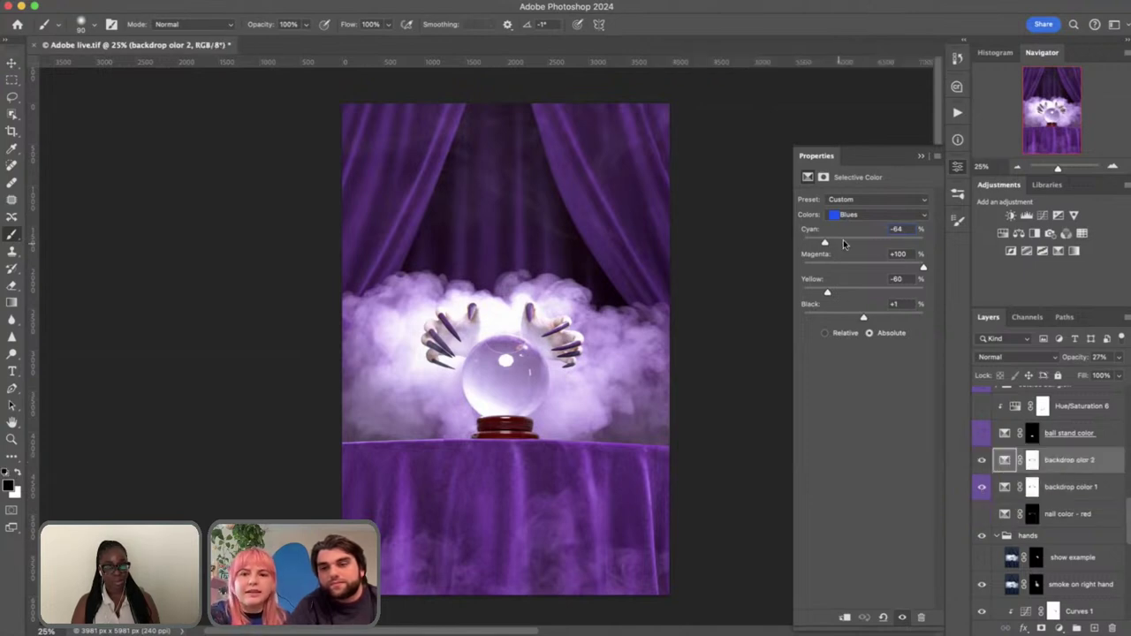
click(875, 214)
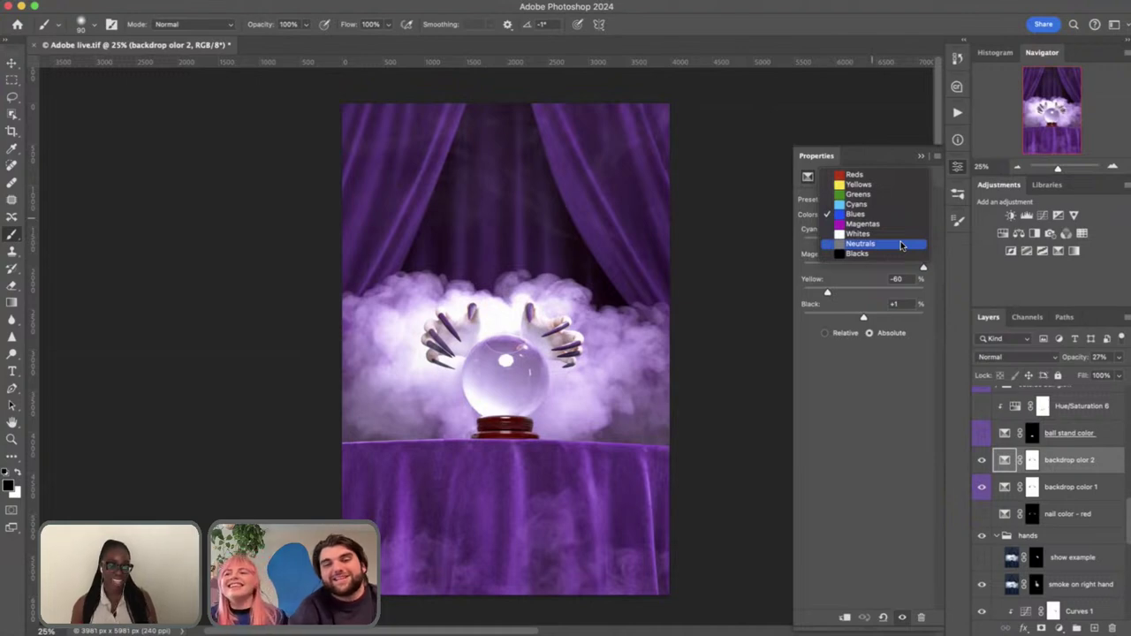
click(873, 413)
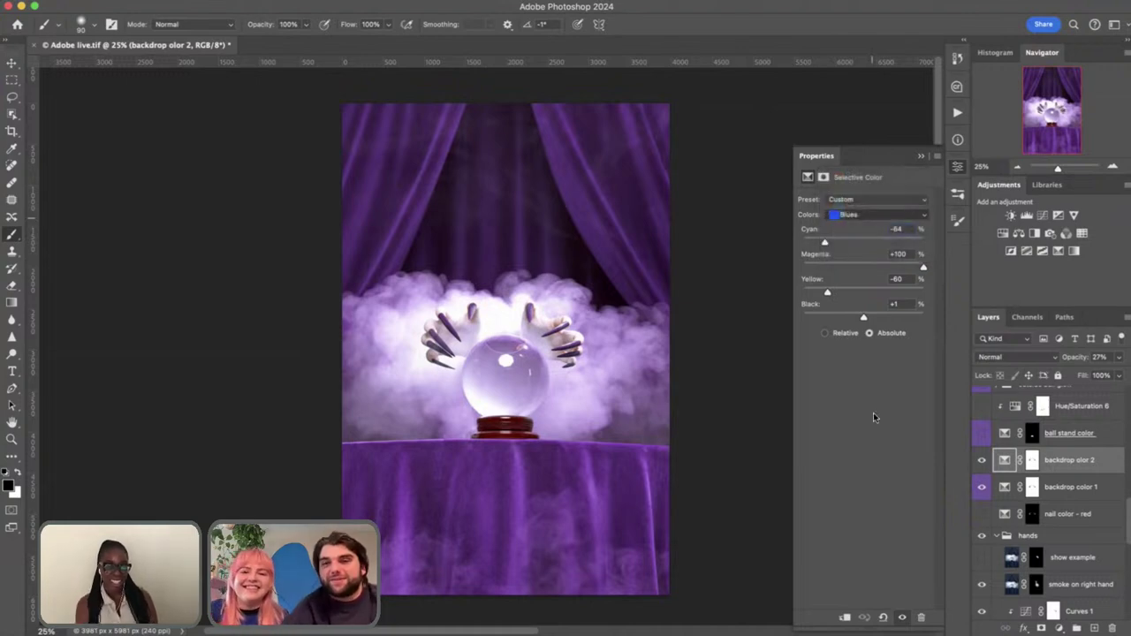
click(921, 155)
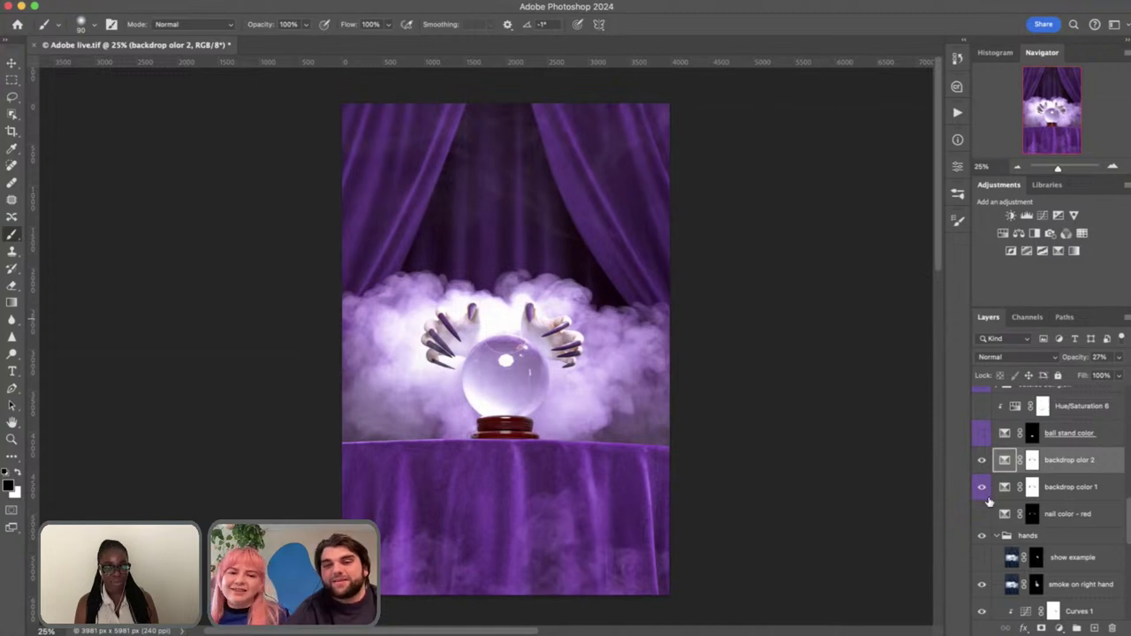
Show the "ball stand color" layer and check its effect on the crystal ball's base up close
scroll(580, 451, up, 3)
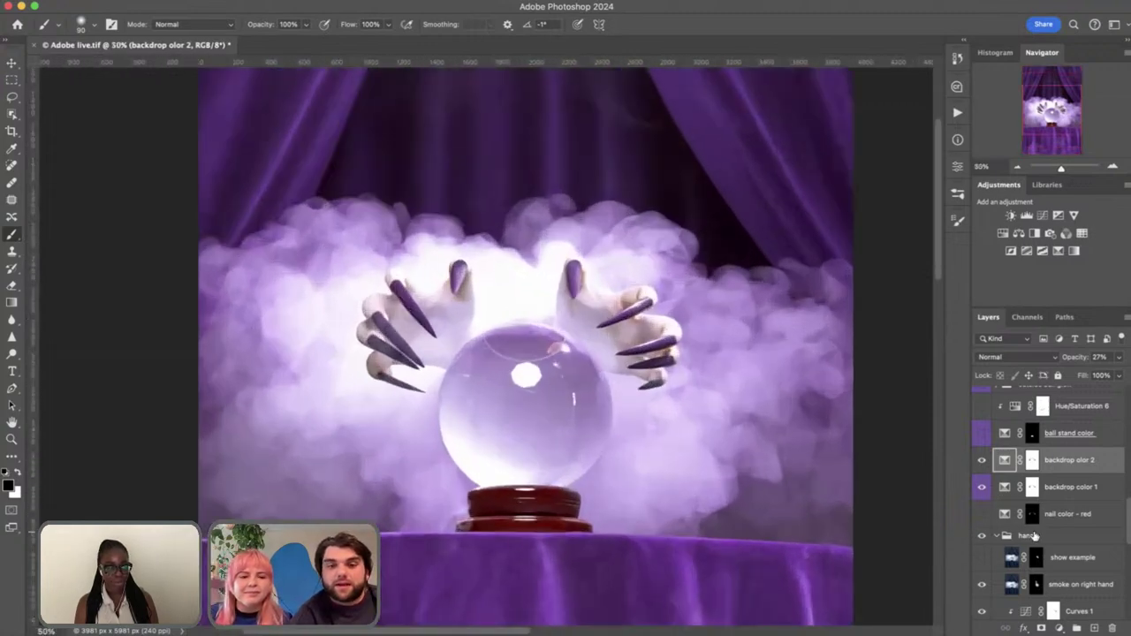
scroll(579, 452, down, 5)
scroll(580, 452, up, 3)
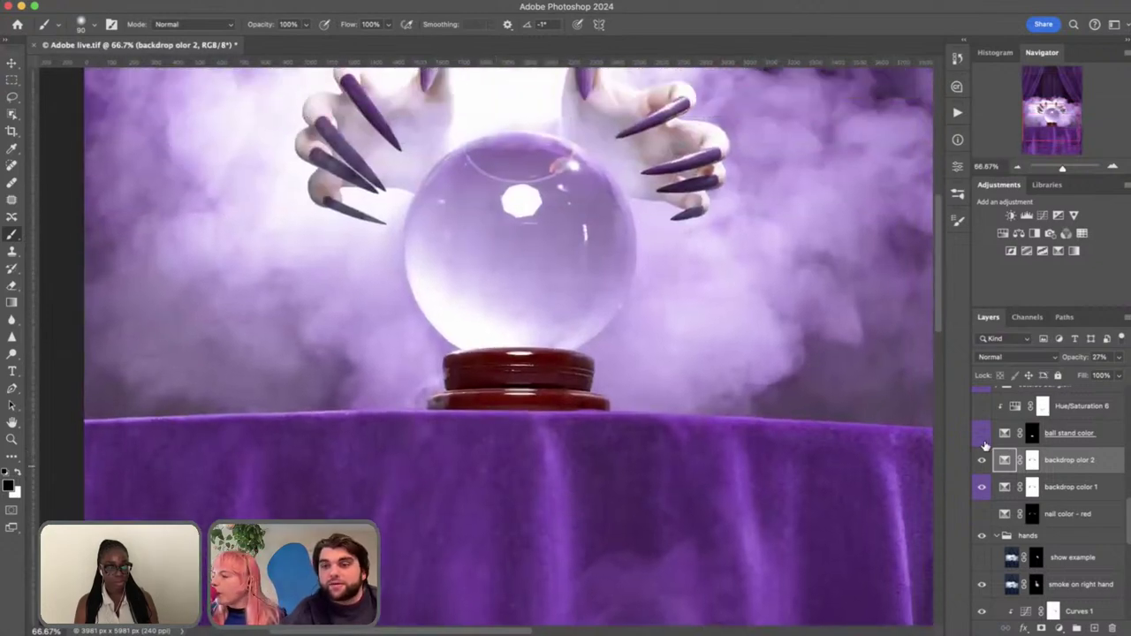
click(982, 435)
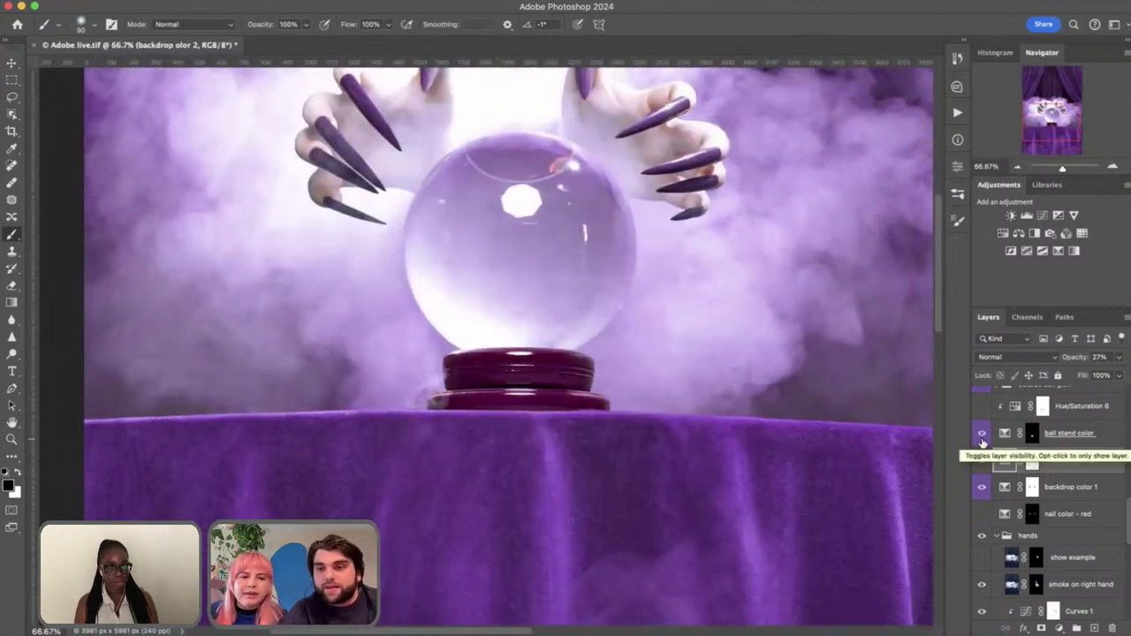
click(982, 437)
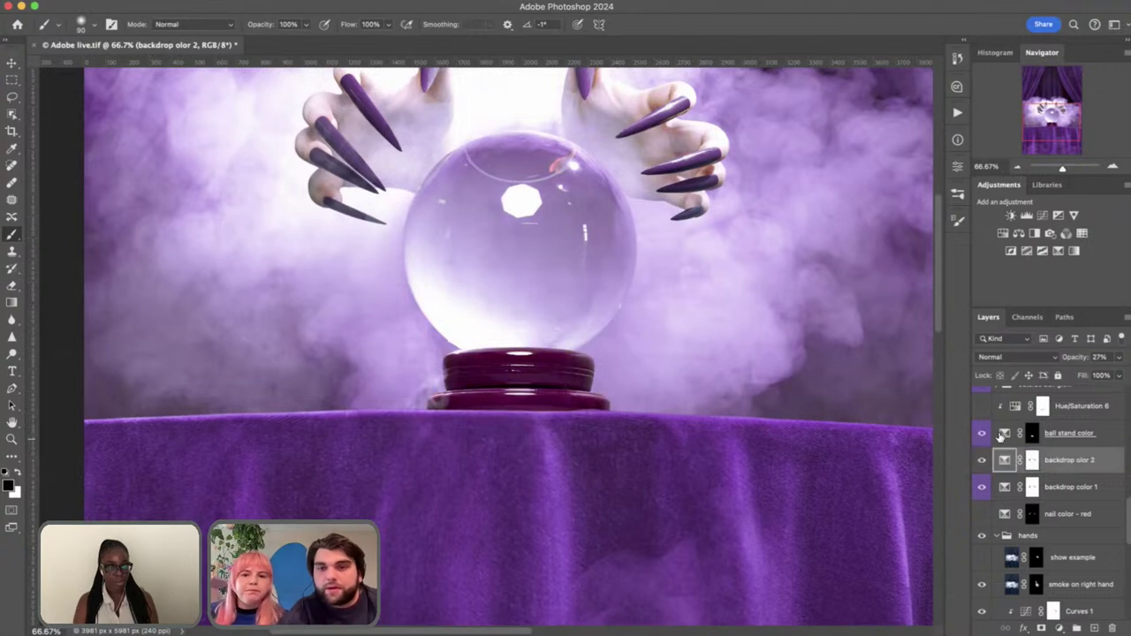
Examine the Reds values in the Selective Color adjustment of "ball stand color"
double_click(1005, 433)
click(859, 215)
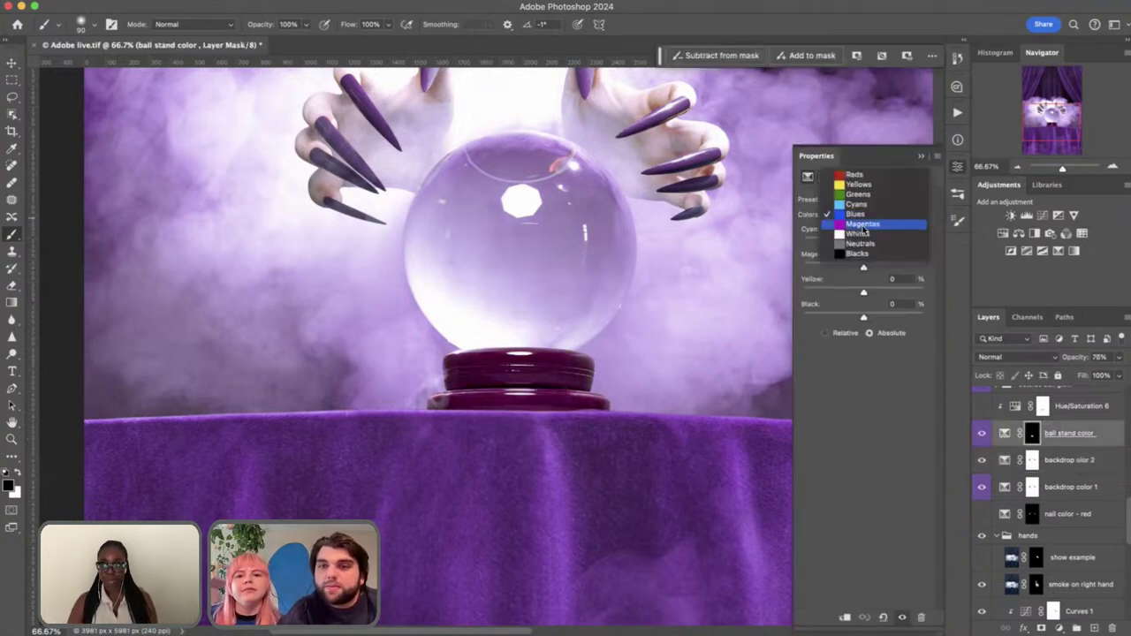
click(863, 175)
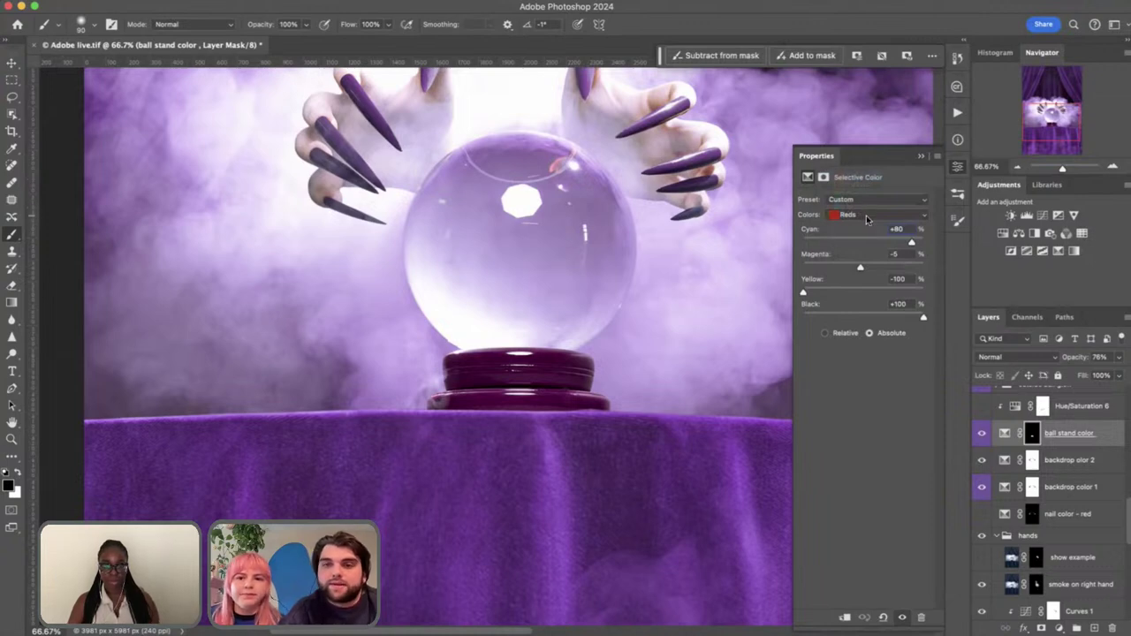
Show the clipped "Hue/Saturation 6" layer and review its settings, keeping the Master color range
click(982, 407)
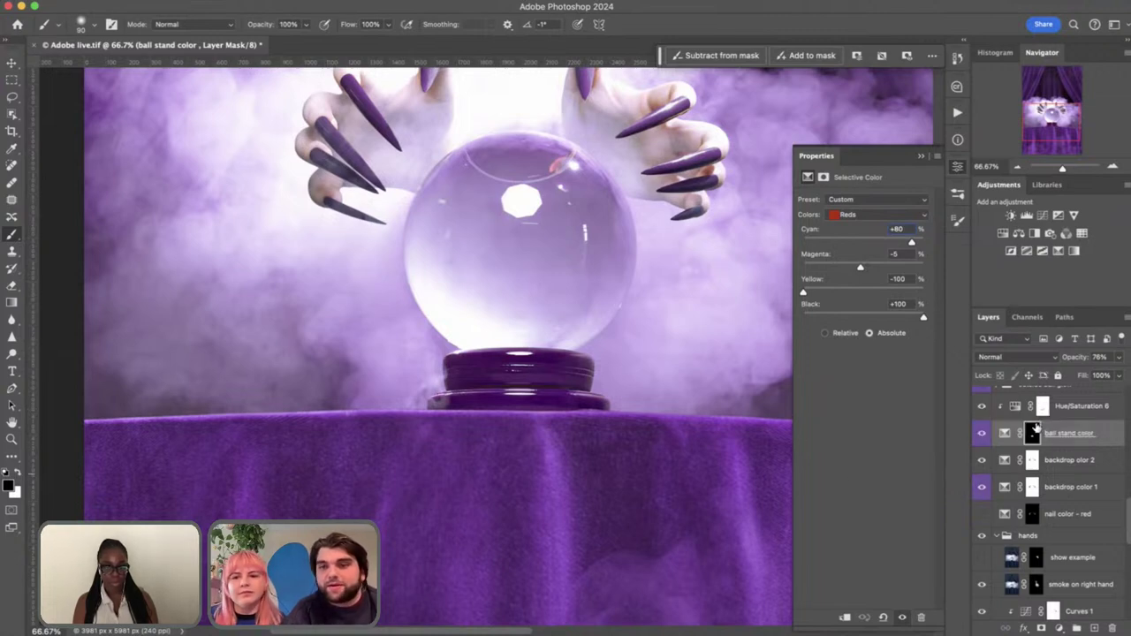
click(1013, 412)
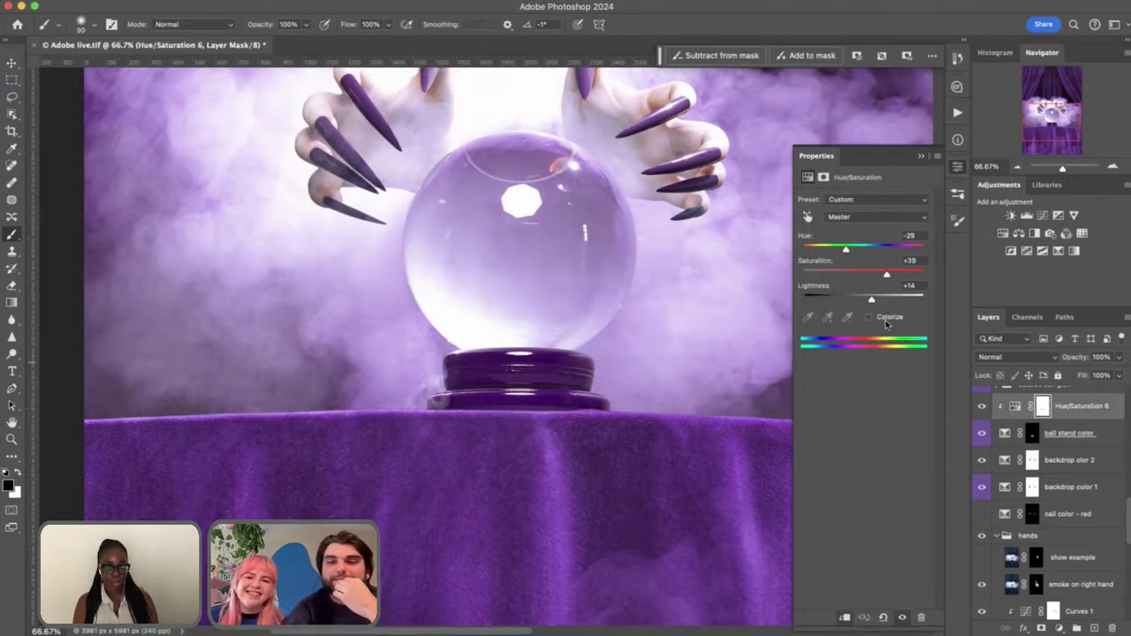
click(903, 218)
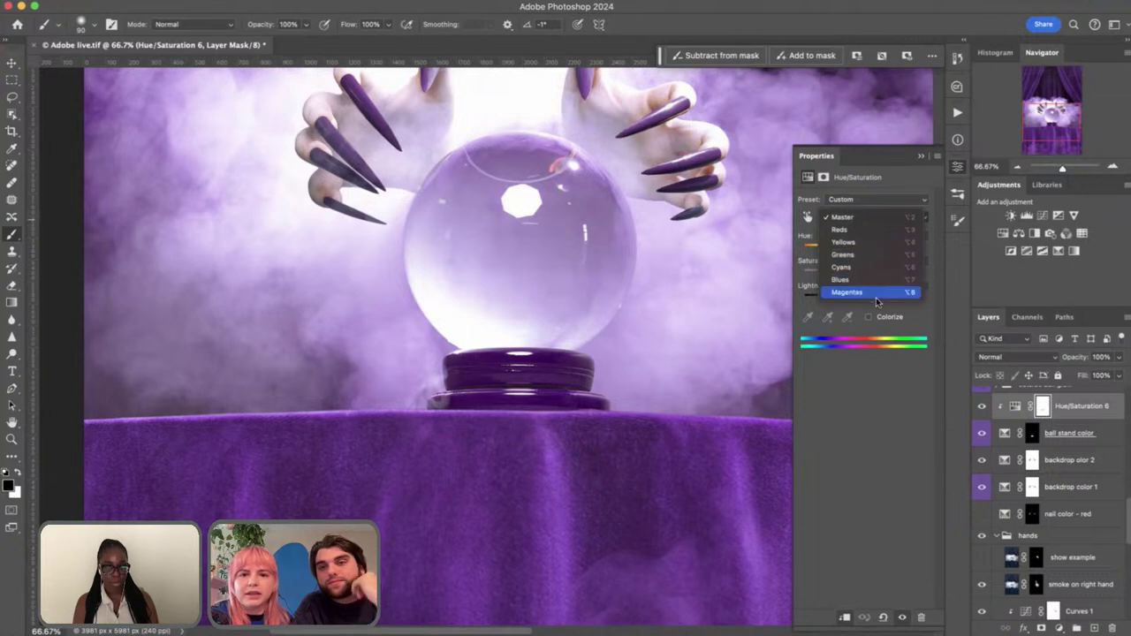
click(891, 218)
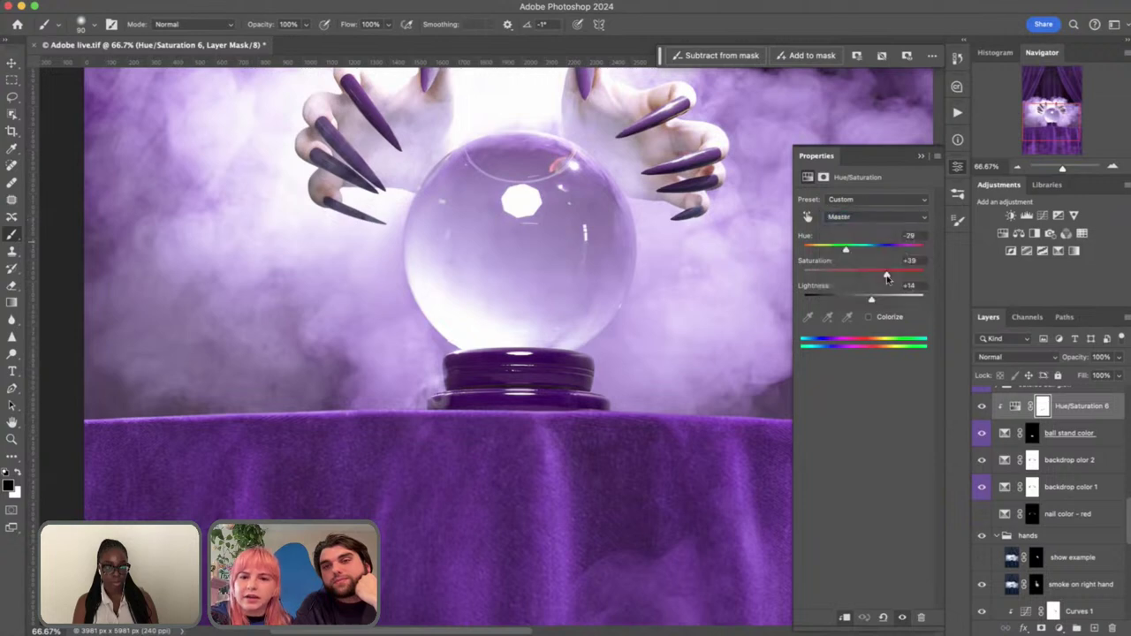
Compare the ball stand with "Hue/Saturation 6" hidden and shown, checking the "ball stand color" Selective Color settings
scroll(1017, 431, up, 2)
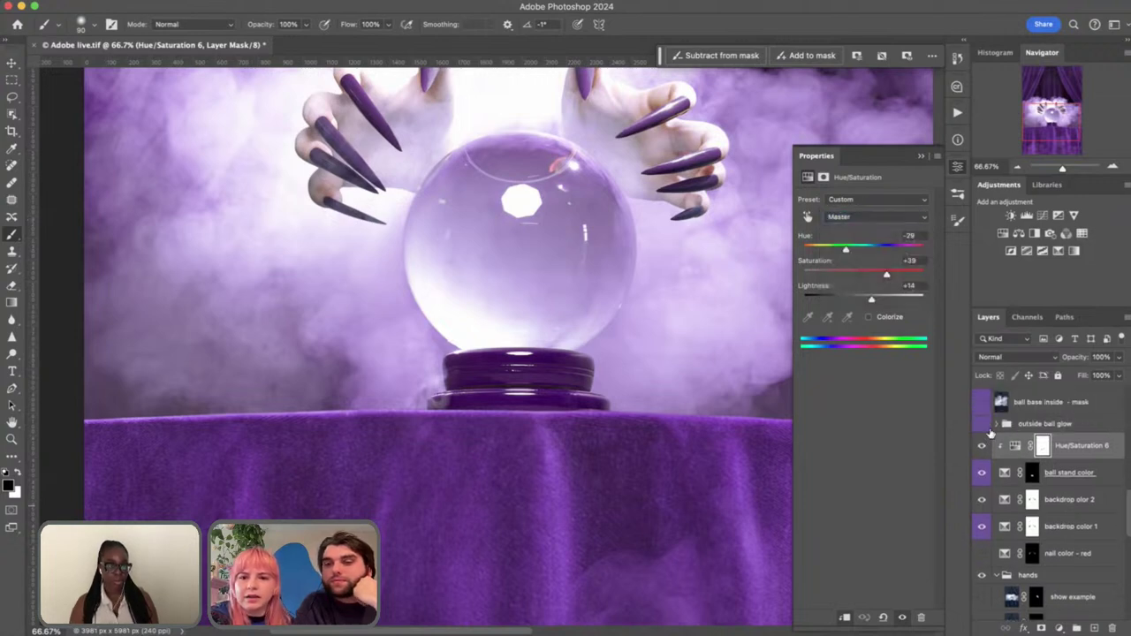
click(982, 446)
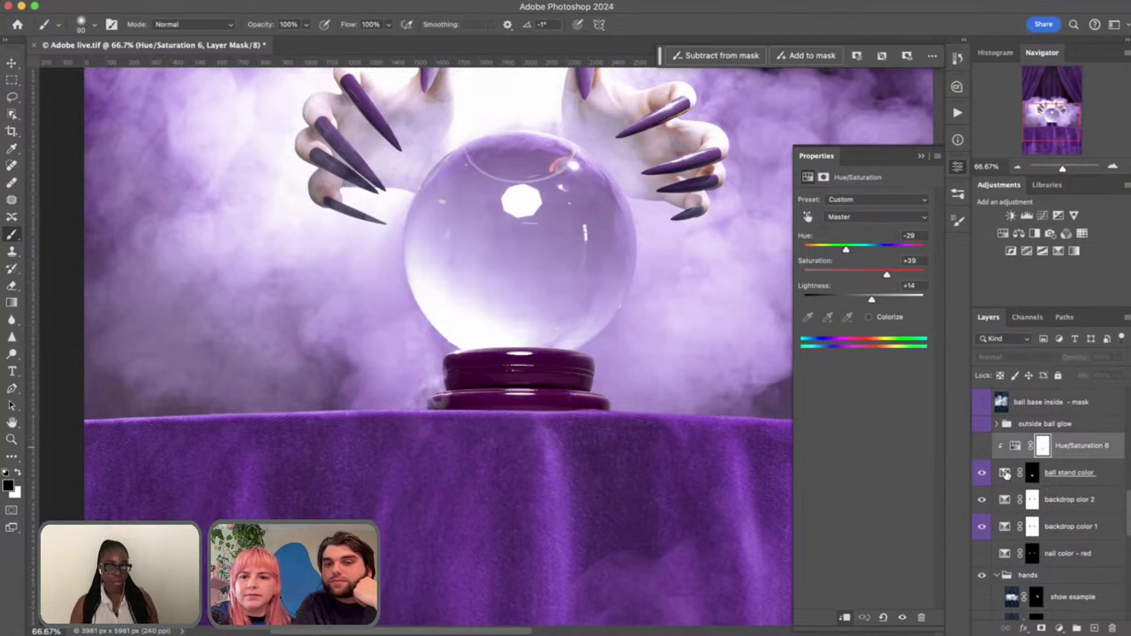
click(1004, 472)
click(1004, 475)
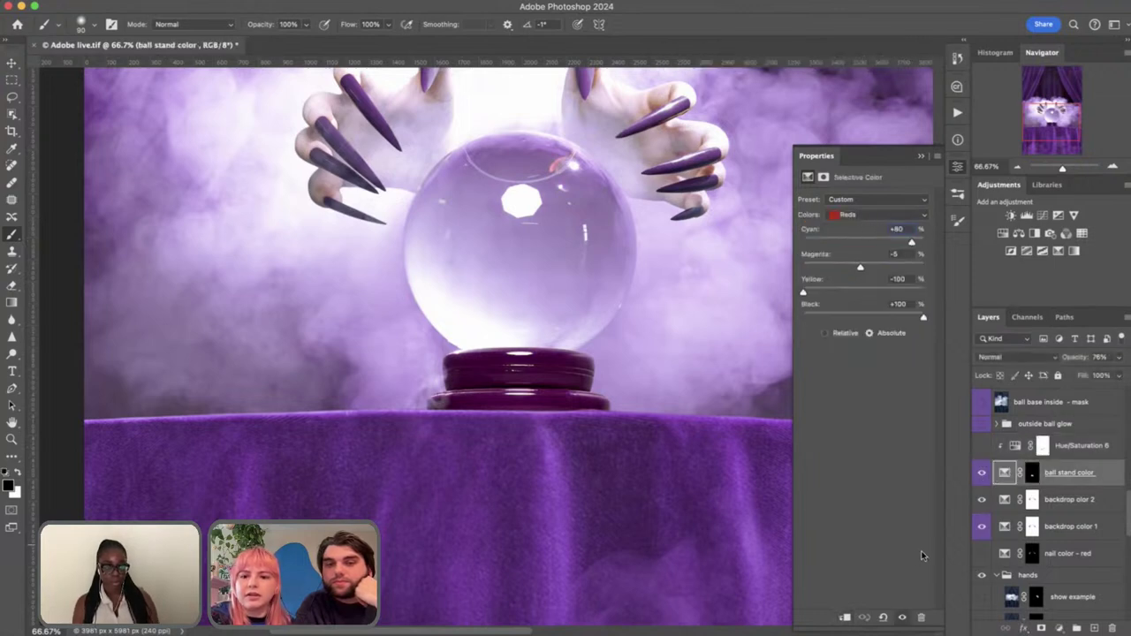
click(982, 447)
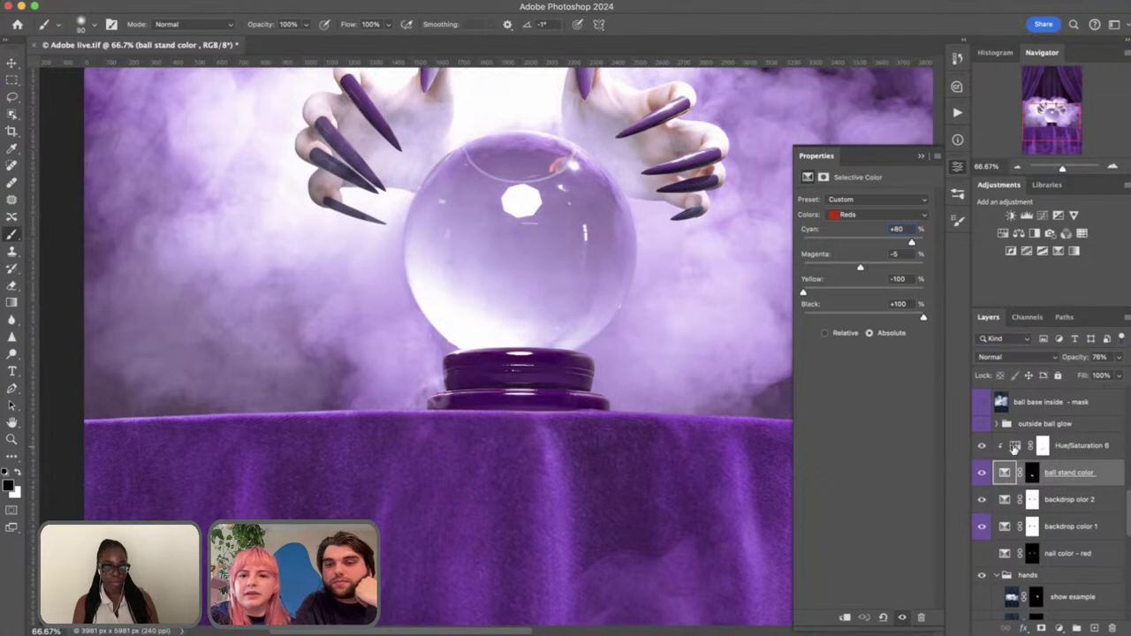
Try a red ball stand by setting the Hue of "Hue/Saturation 6" to +54, and compare it with the adjustment hidden
click(1015, 448)
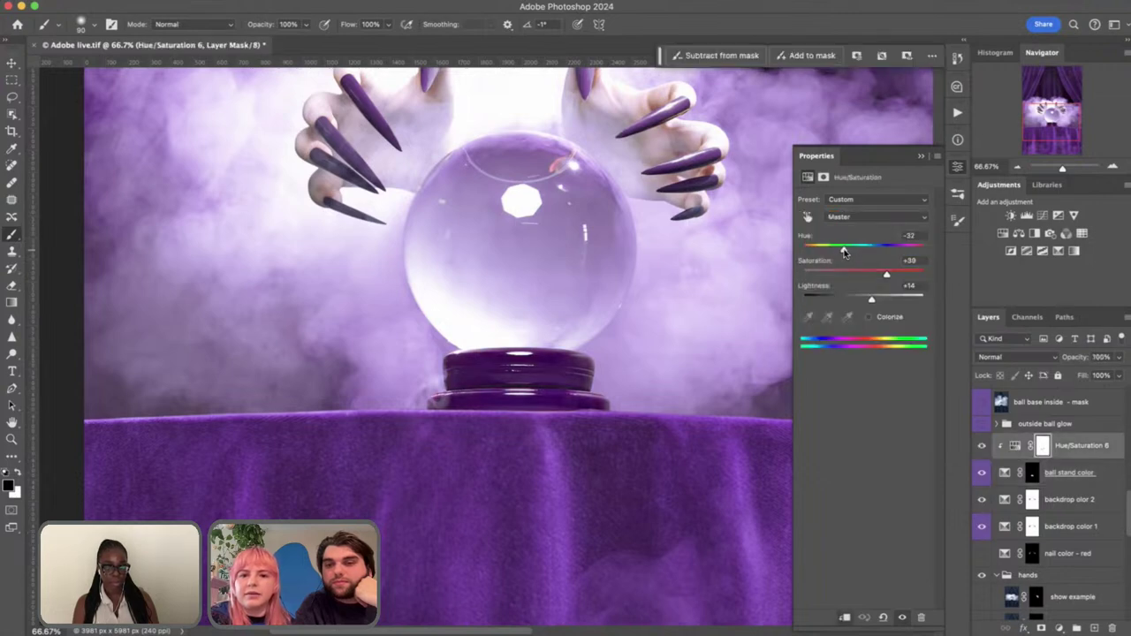
drag(846, 250, 892, 252)
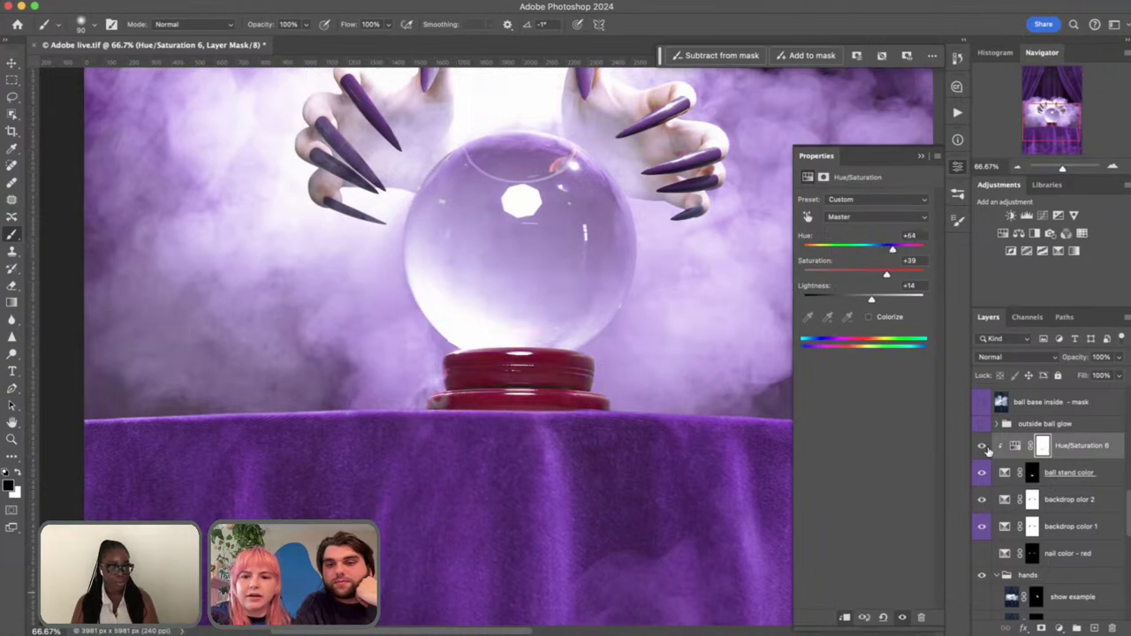
click(984, 448)
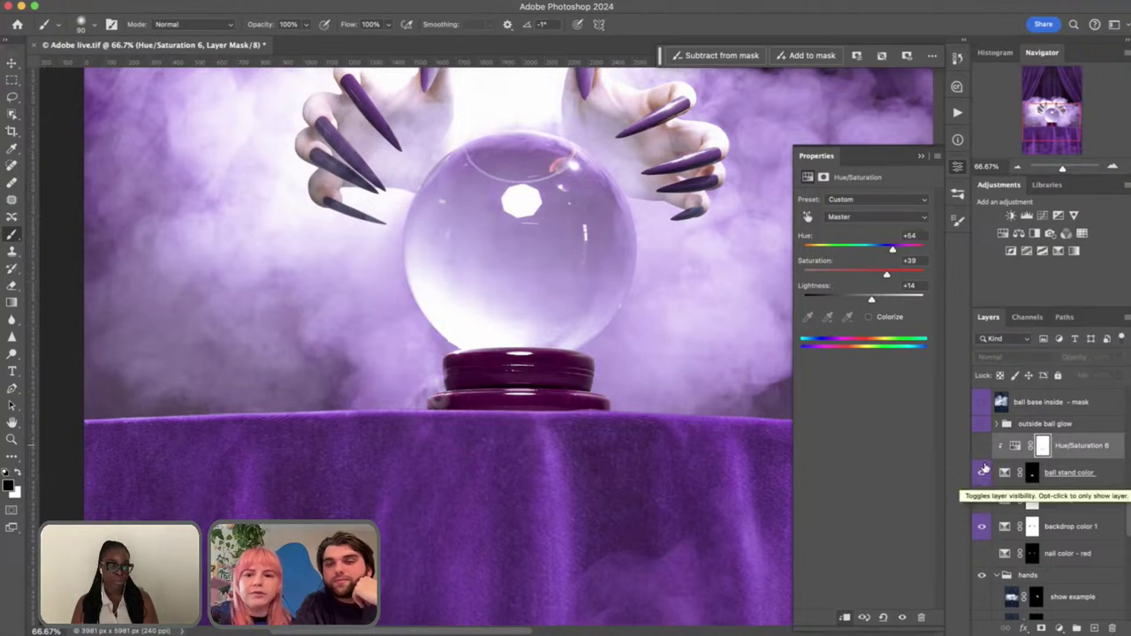
click(983, 448)
click(1015, 446)
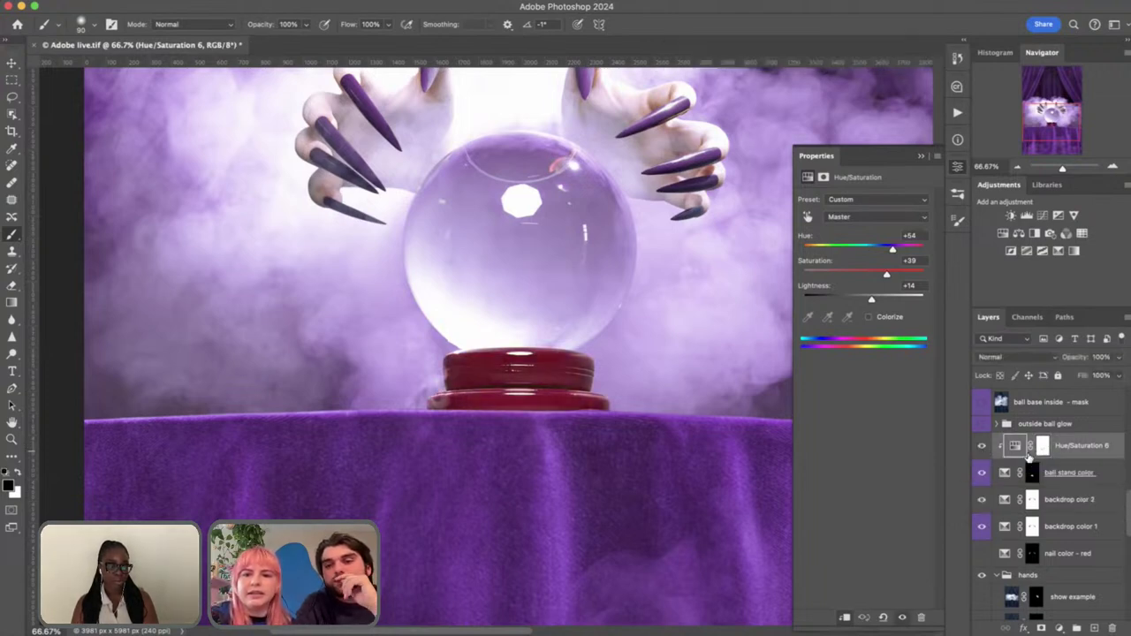
Try colorizing the ball stand in "Hue/Saturation 6" with Hue 199, Saturation 54 and Lightness +18, and turn Colorize off again
click(869, 317)
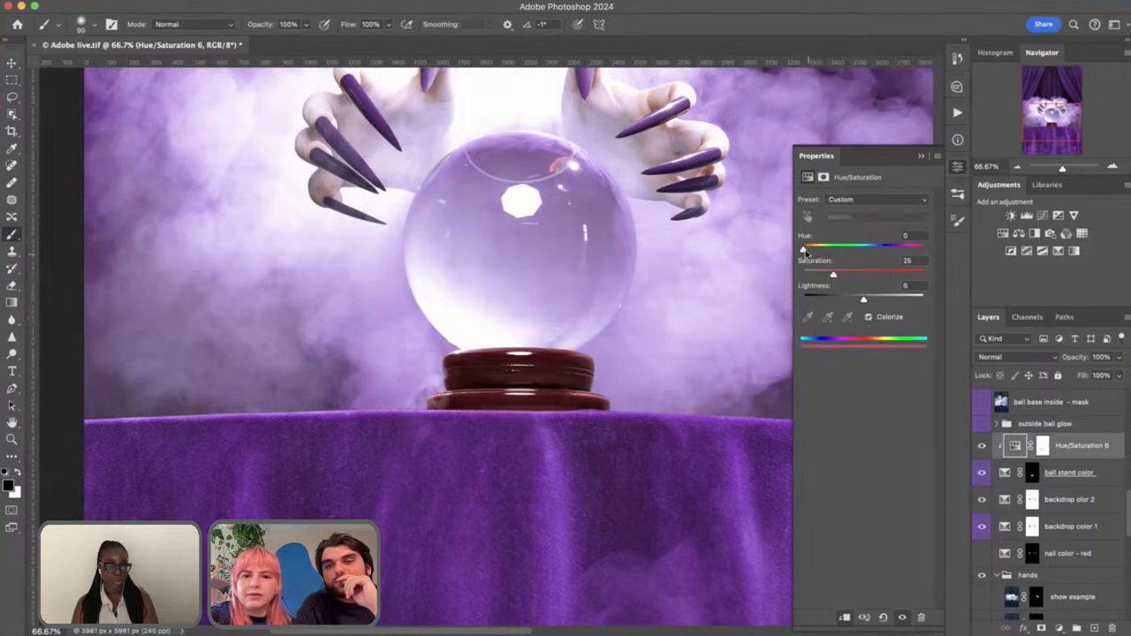
drag(804, 250, 873, 302)
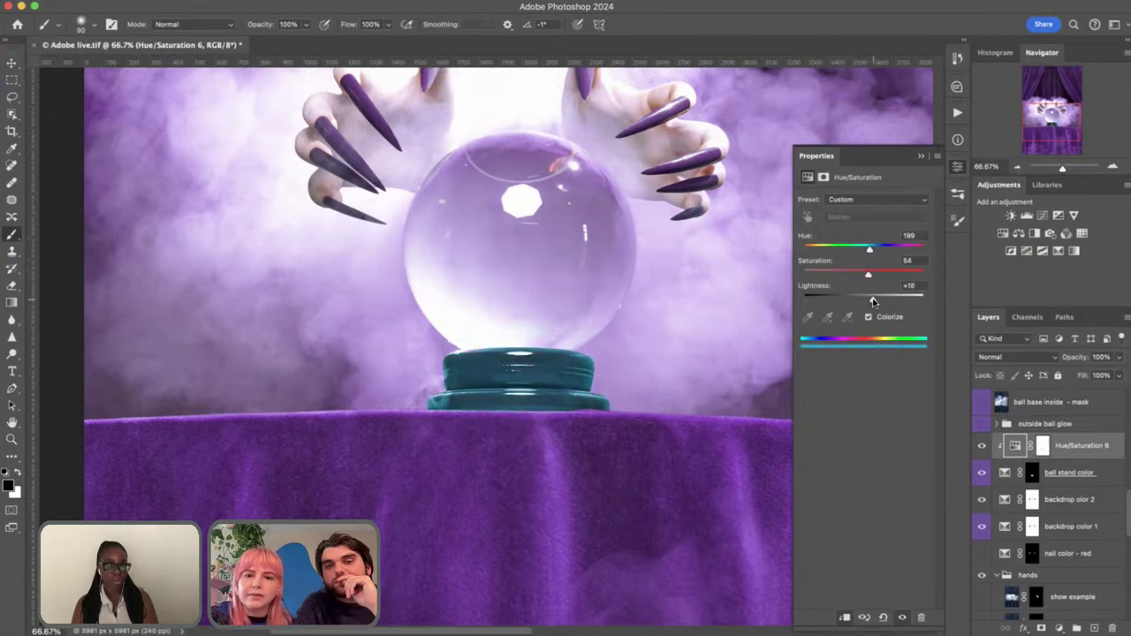
click(869, 317)
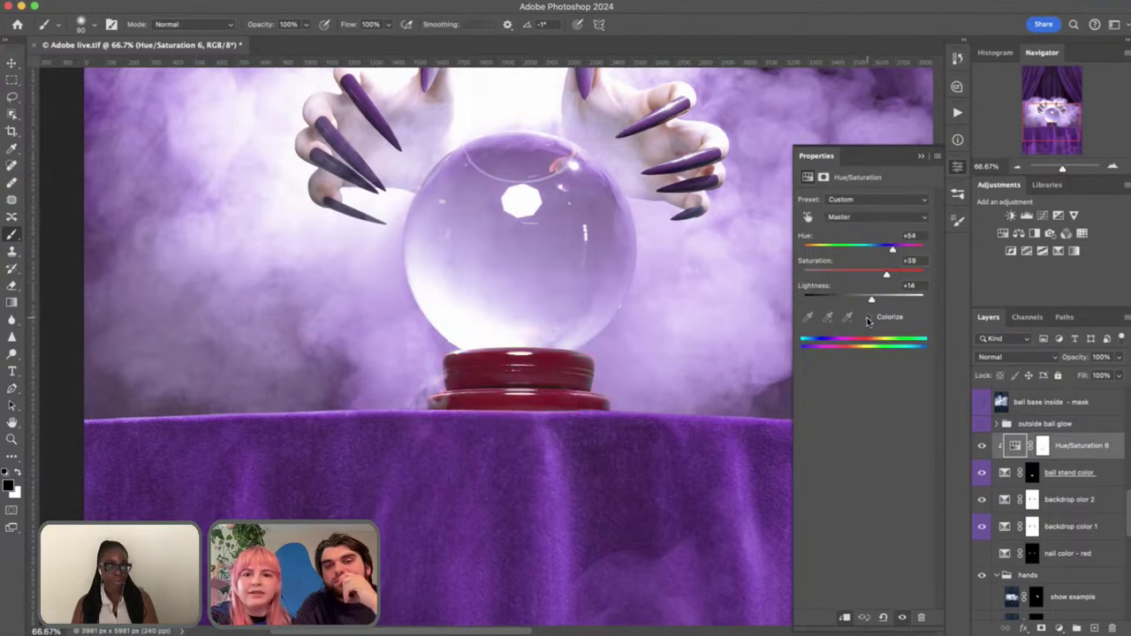
Try a teal ball stand in "Hue/Saturation 6" with Hue -97 and Saturation +80
drag(895, 254, 848, 252)
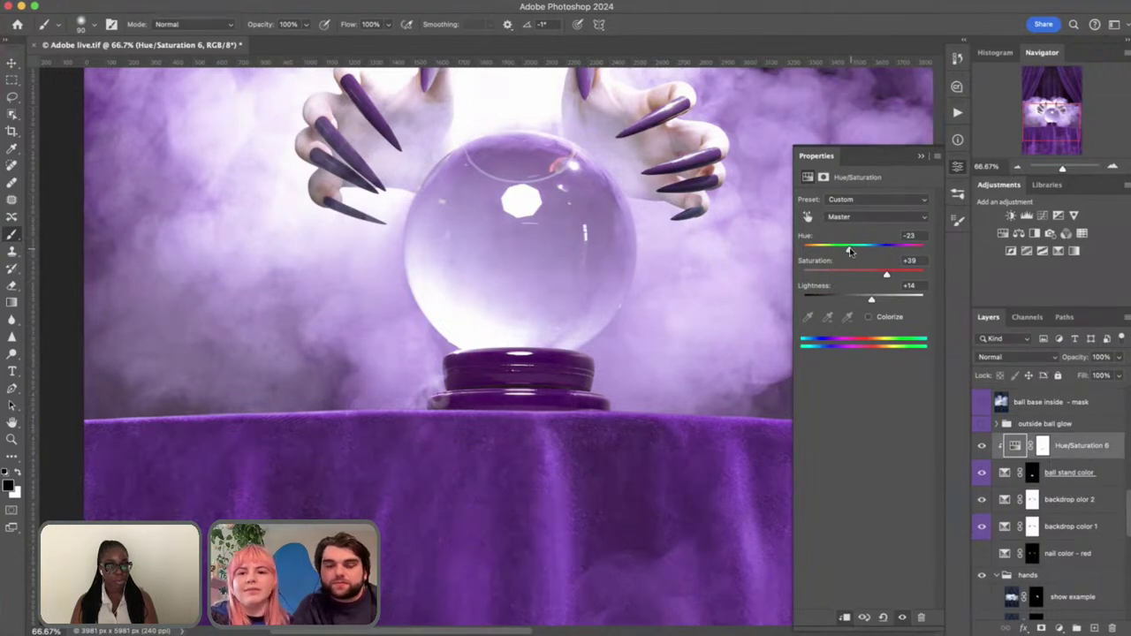
drag(850, 250, 825, 249)
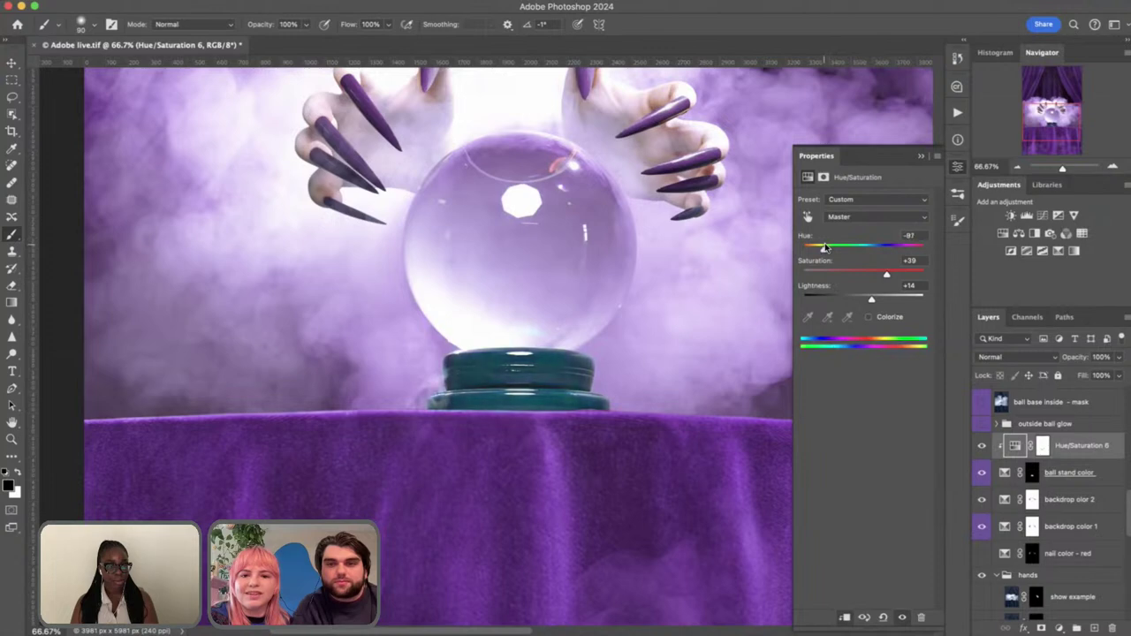
drag(889, 278, 873, 304)
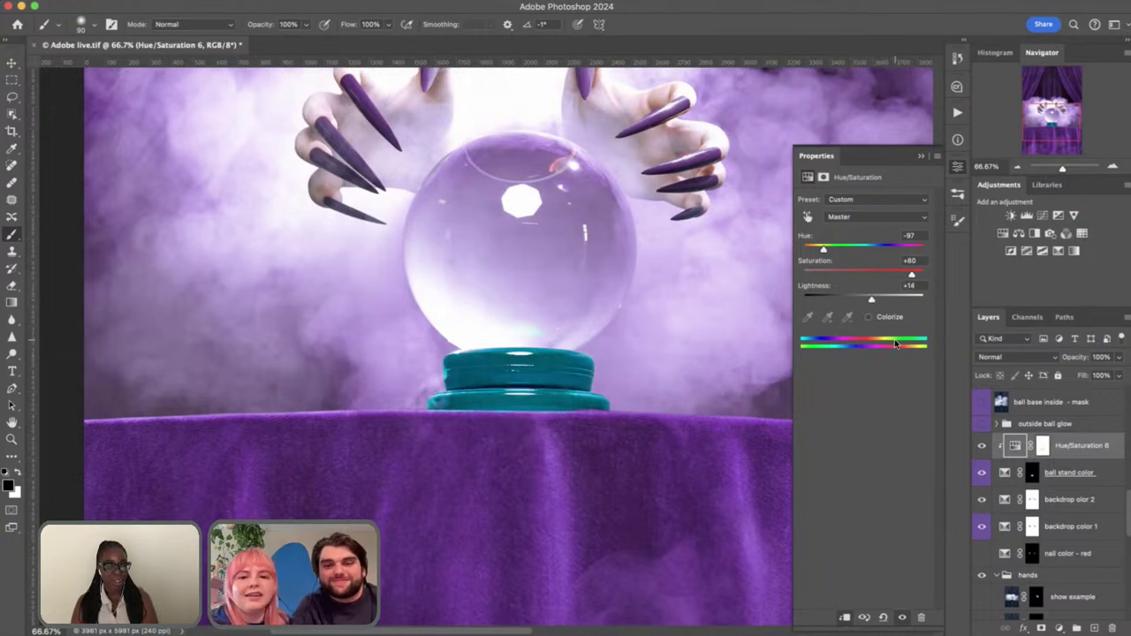
Undo the experimental color changes to "Hue/Saturation 6" until the ball stand is purple again
key(super+z)
key(super+z)
key(super+z)
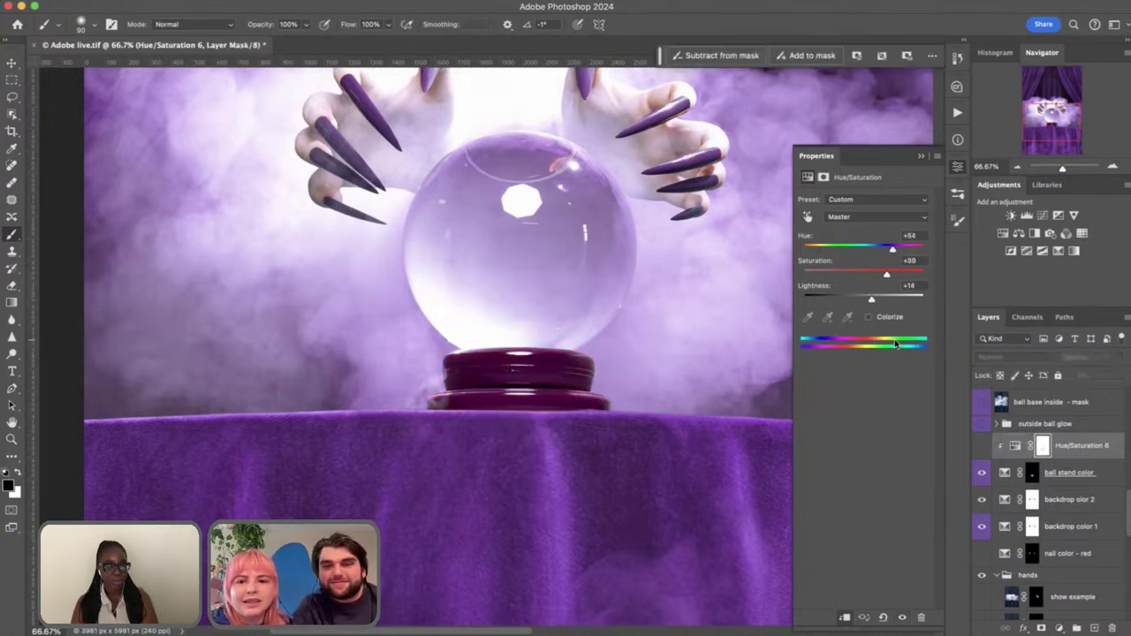
key(super+z)
key(super+z)
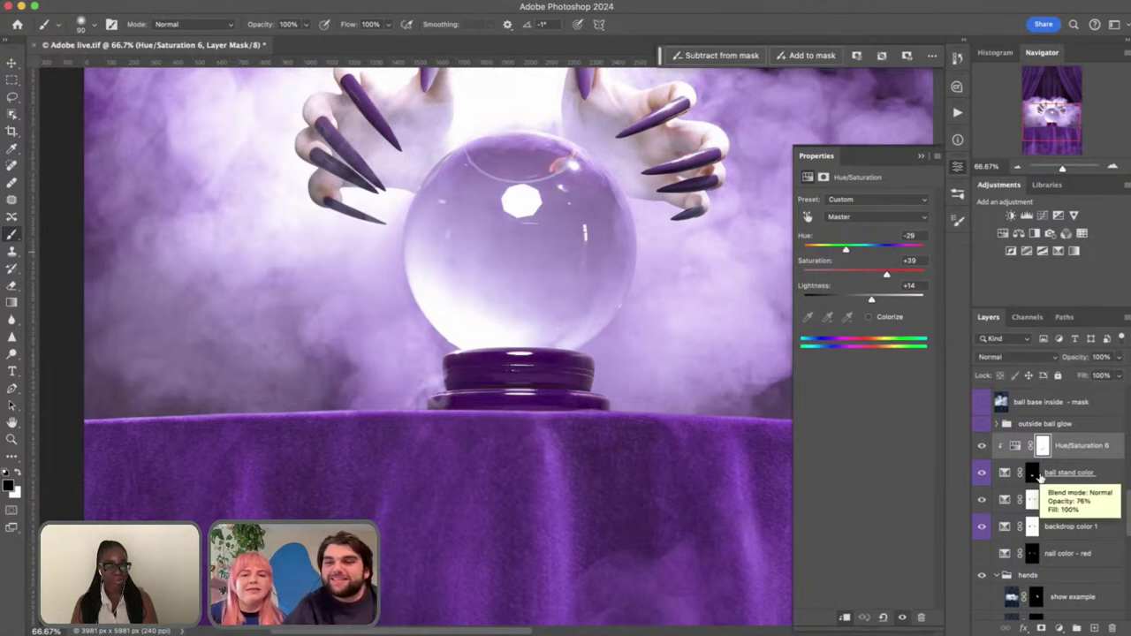
Show the "outside ball glow" group and expand it to list its layers
scroll(1025, 464, up, 3)
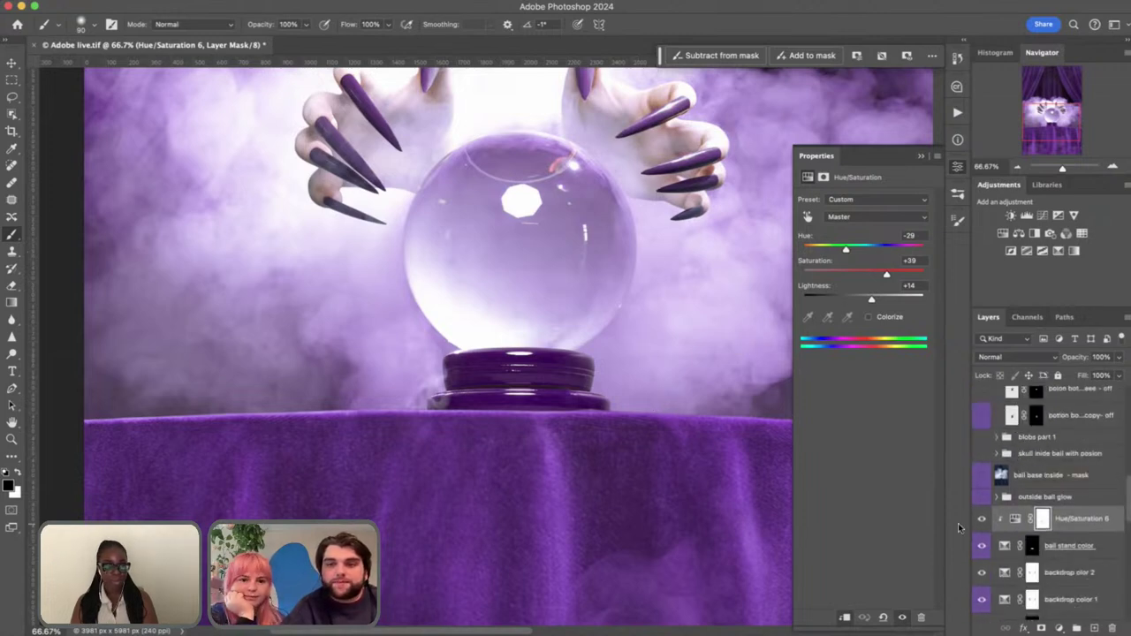
click(981, 498)
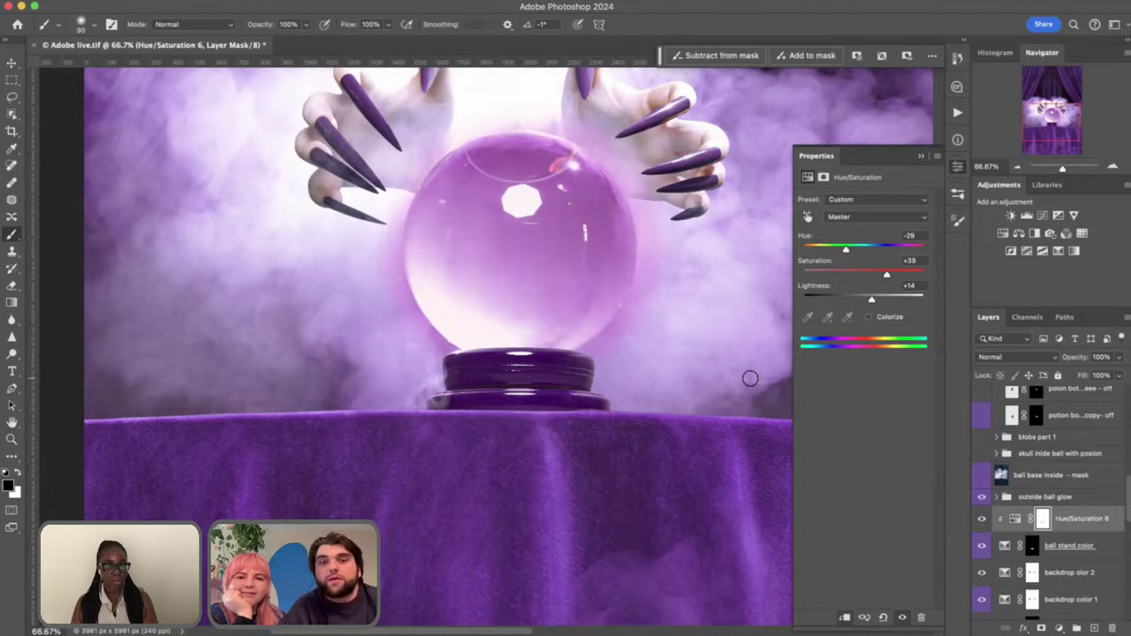
scroll(658, 318, right, 3)
scroll(658, 318, up, 1)
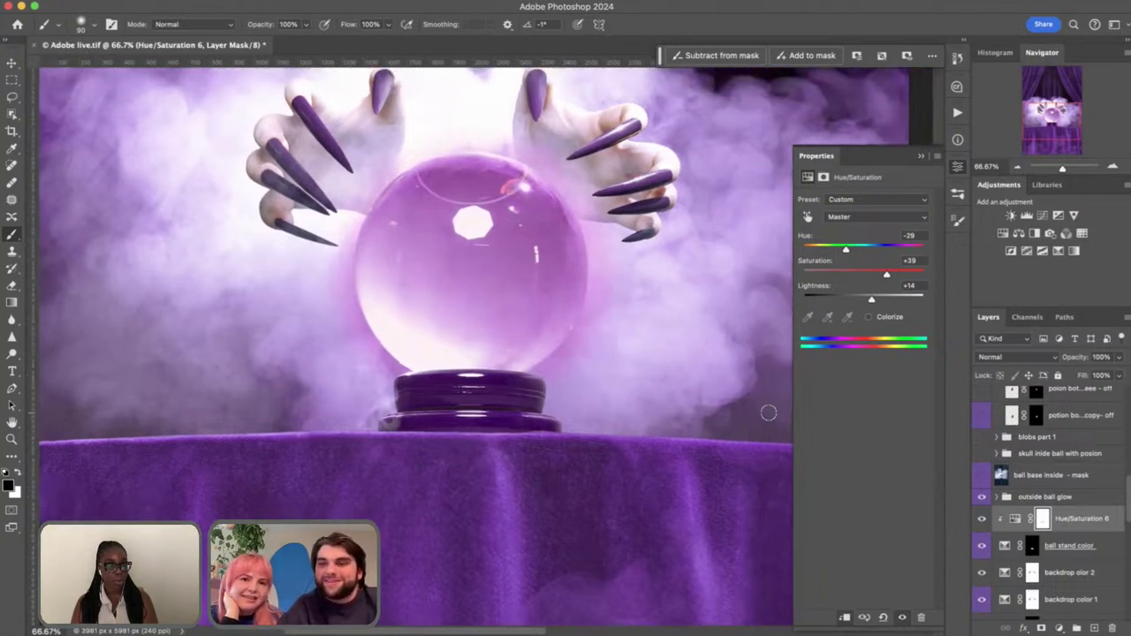
click(997, 498)
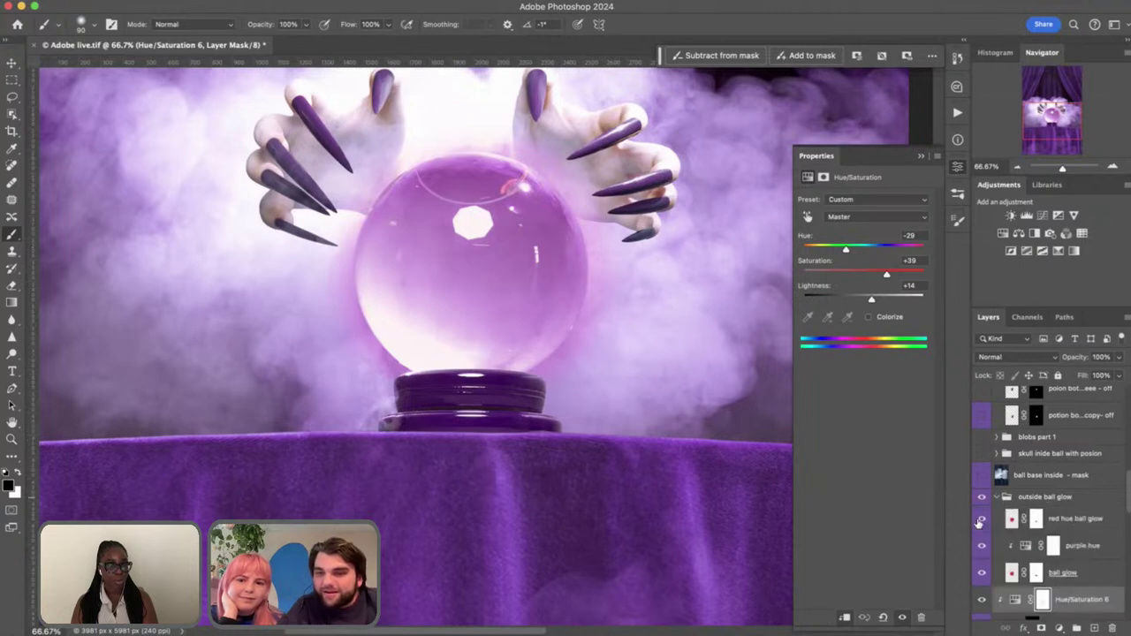
Hide the three layers inside the "outside ball glow" group, and show only "ball glow" again
scroll(978, 522, down, 6)
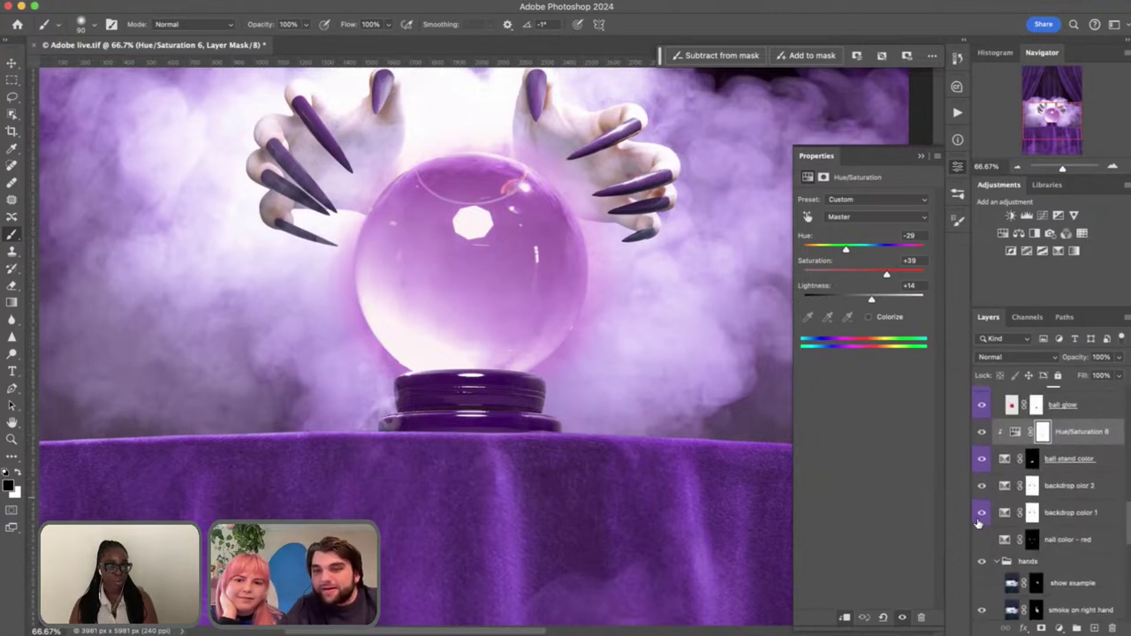
scroll(978, 523, up, 3)
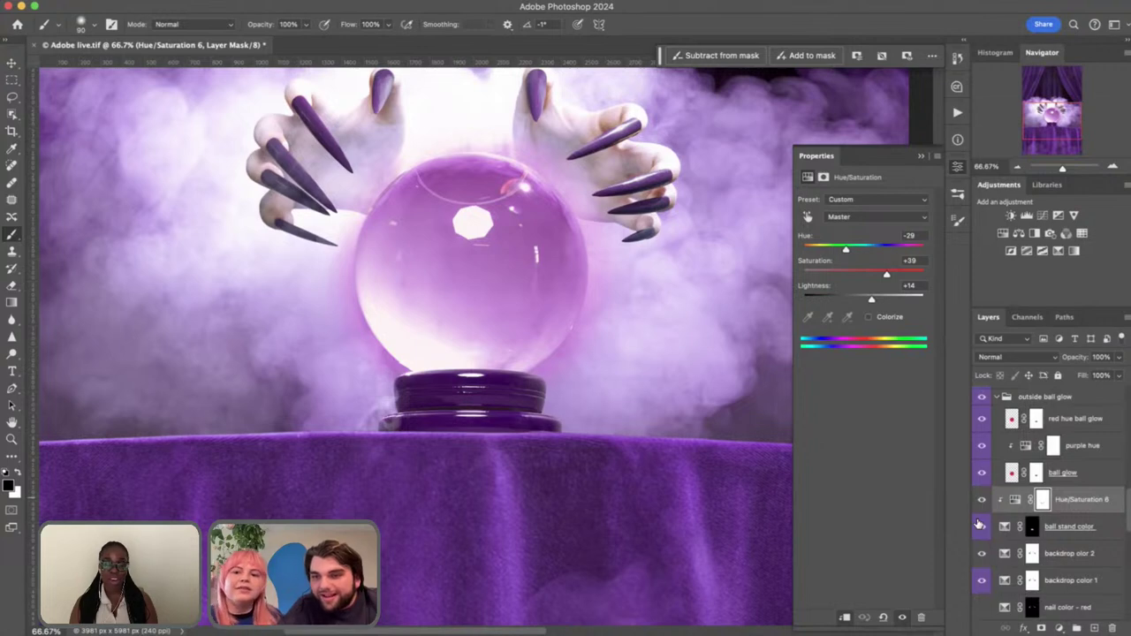
scroll(1013, 487, up, 2)
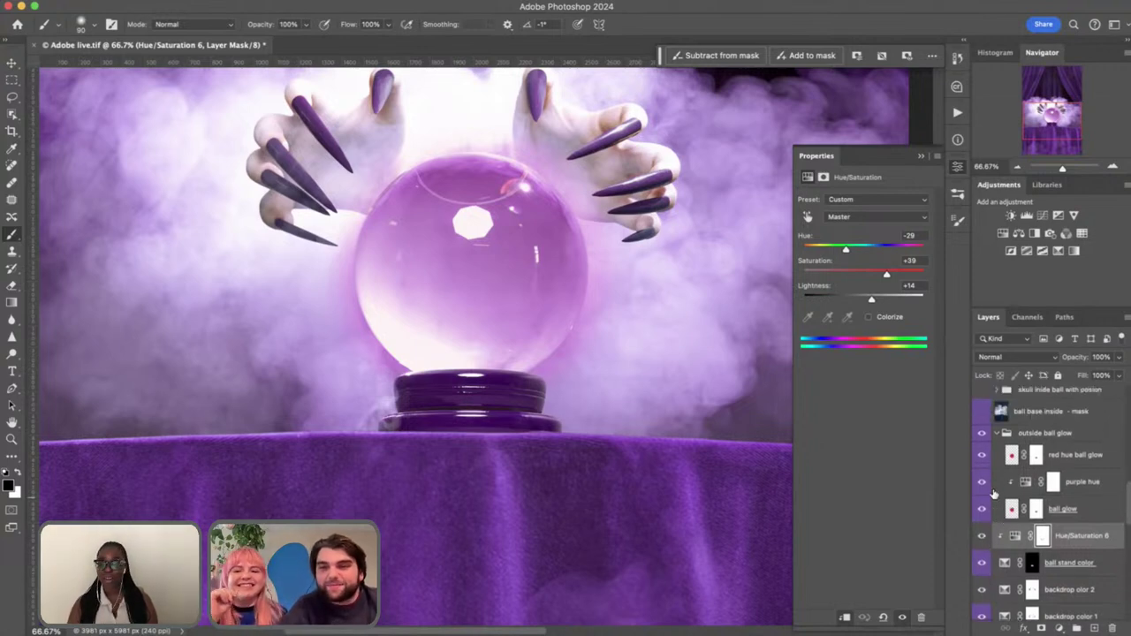
click(998, 433)
click(998, 433)
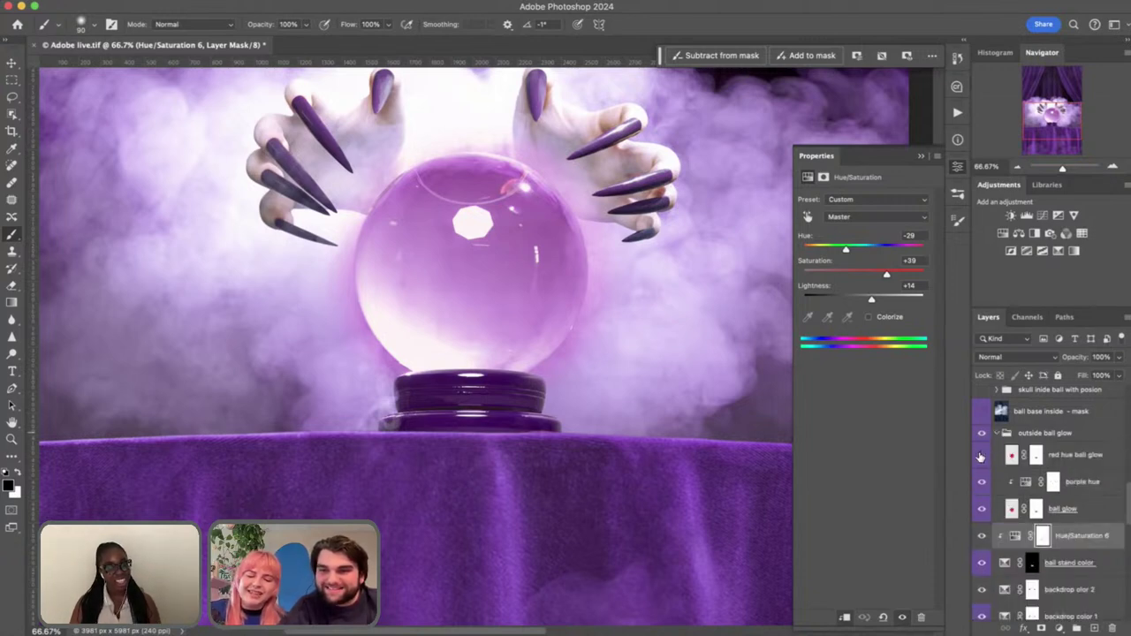
click(980, 456)
click(981, 509)
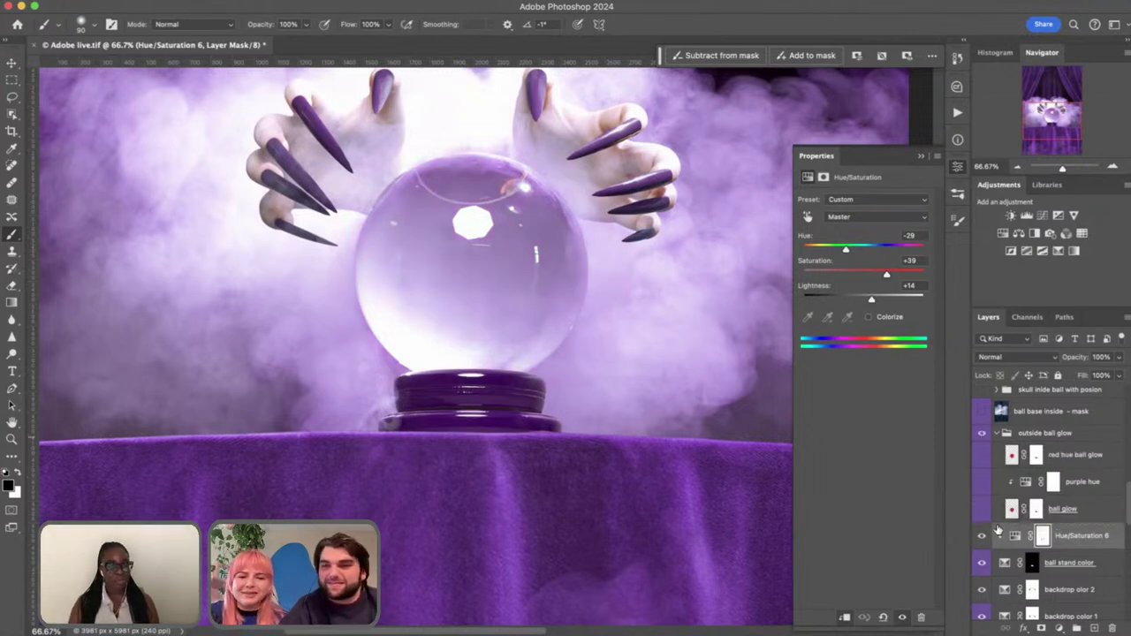
click(982, 510)
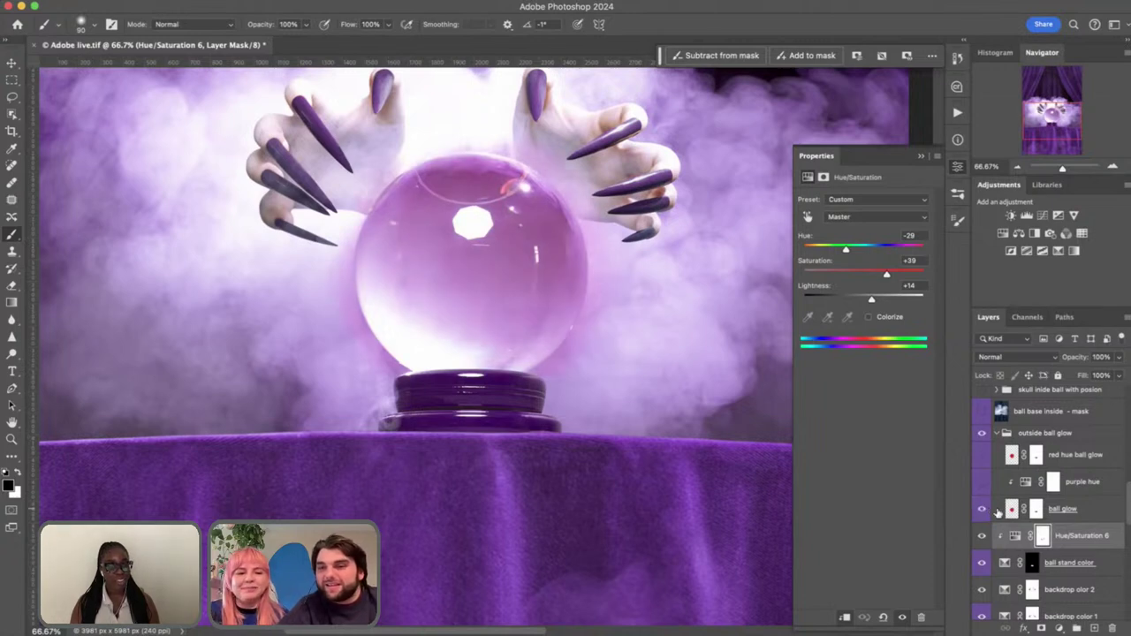
Check the extent of the "ball glow" paint by loading it as a selection, and hide the layer after deselecting
super+click(1011, 510)
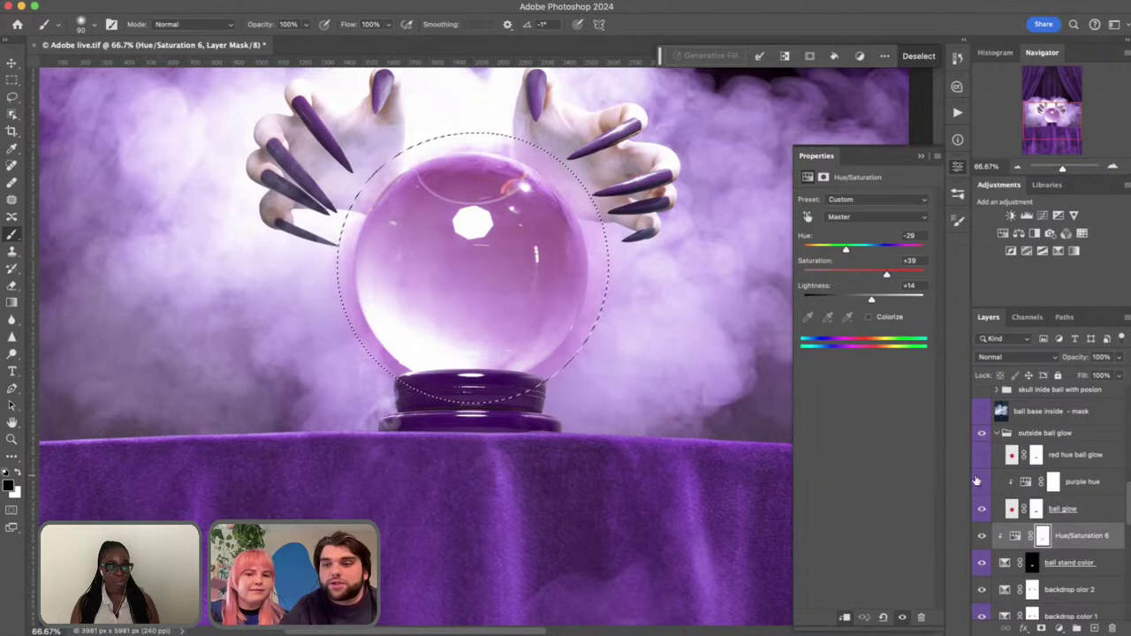
click(1009, 510)
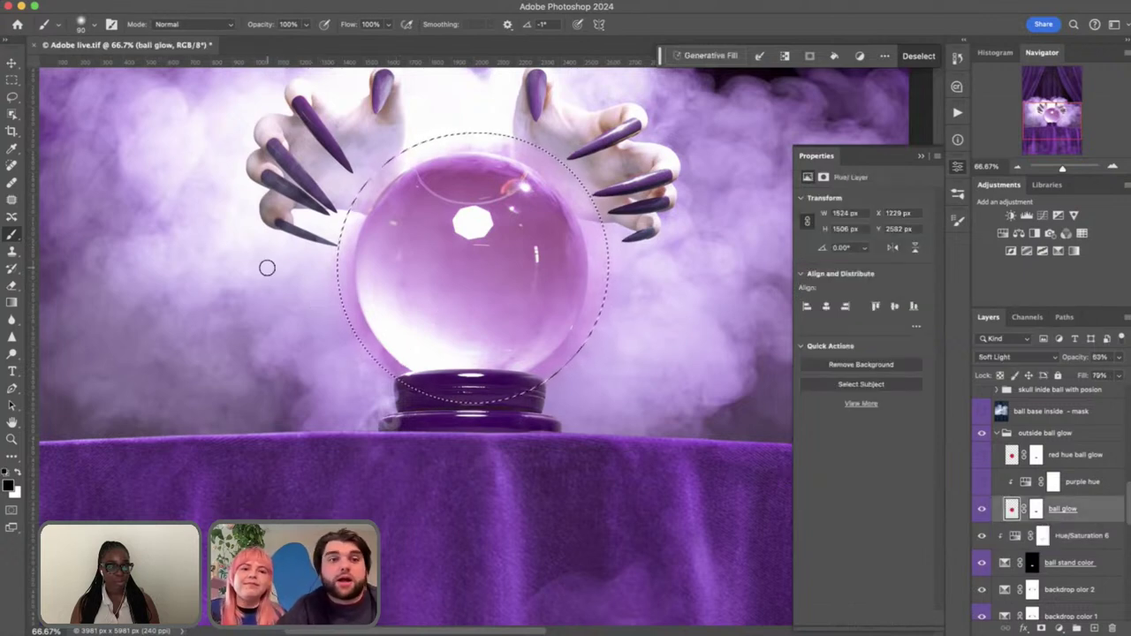
key(ctrl+d)
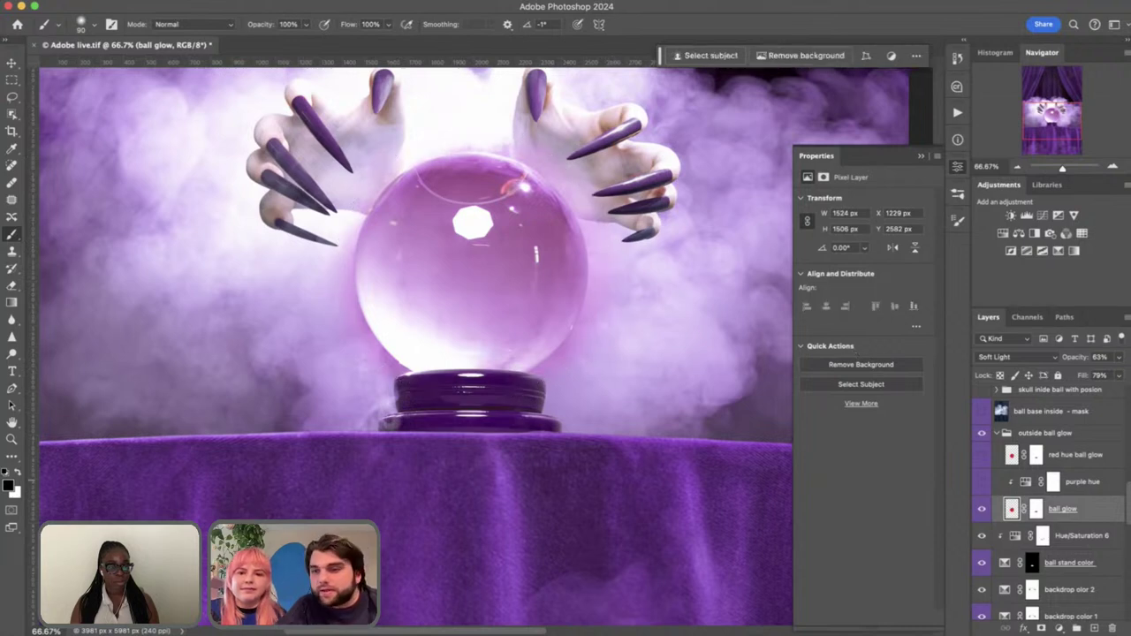
click(981, 509)
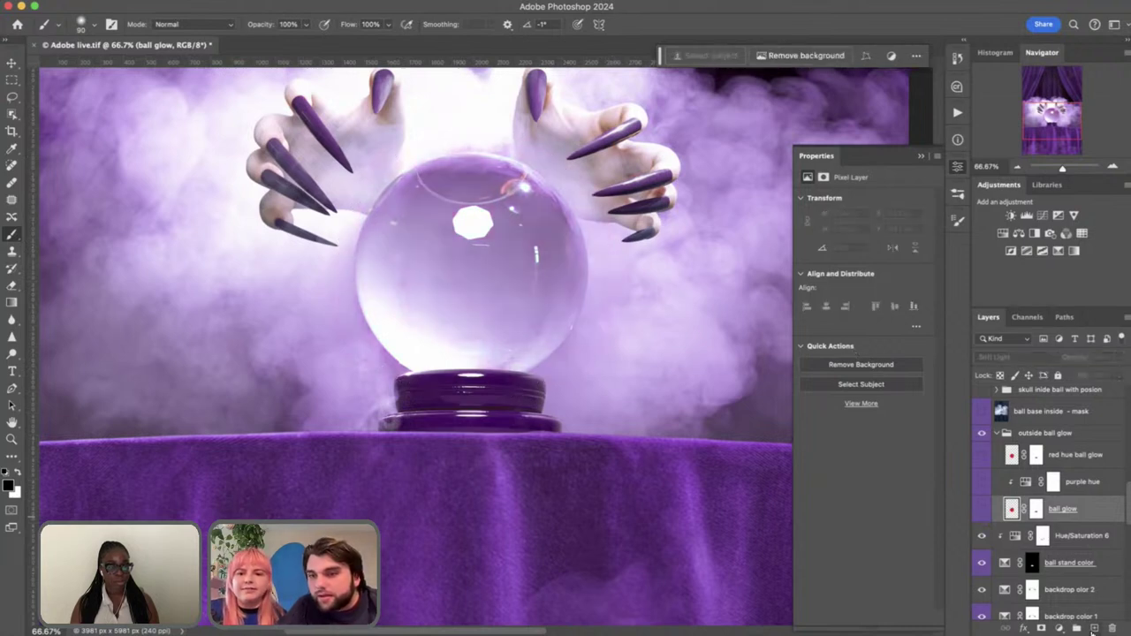
click(1094, 629)
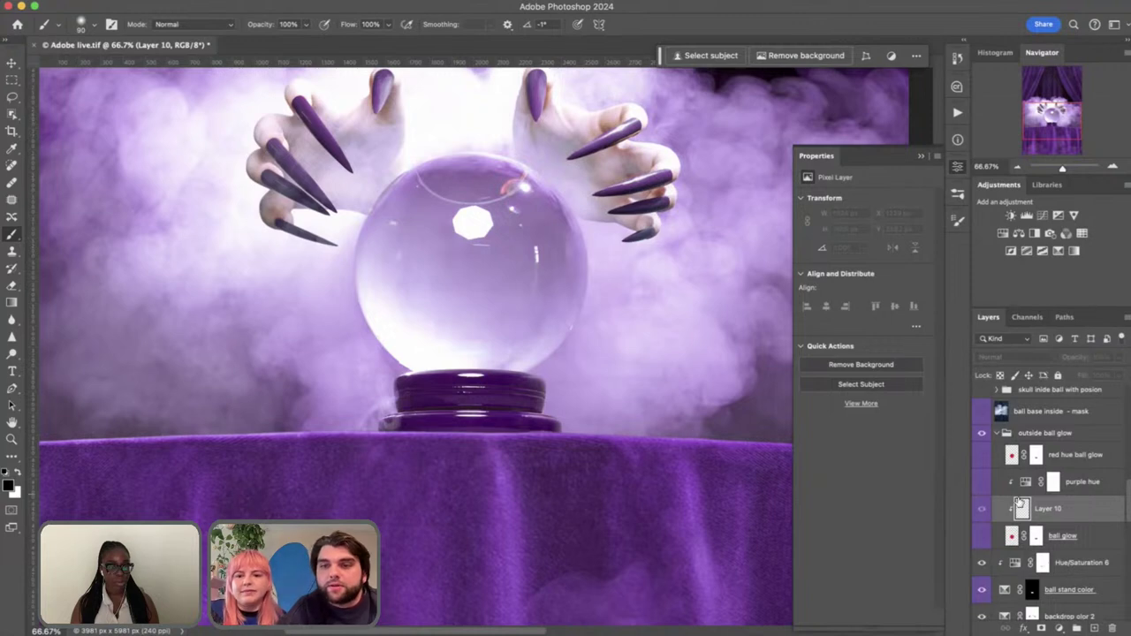
drag(1019, 502, 1054, 522)
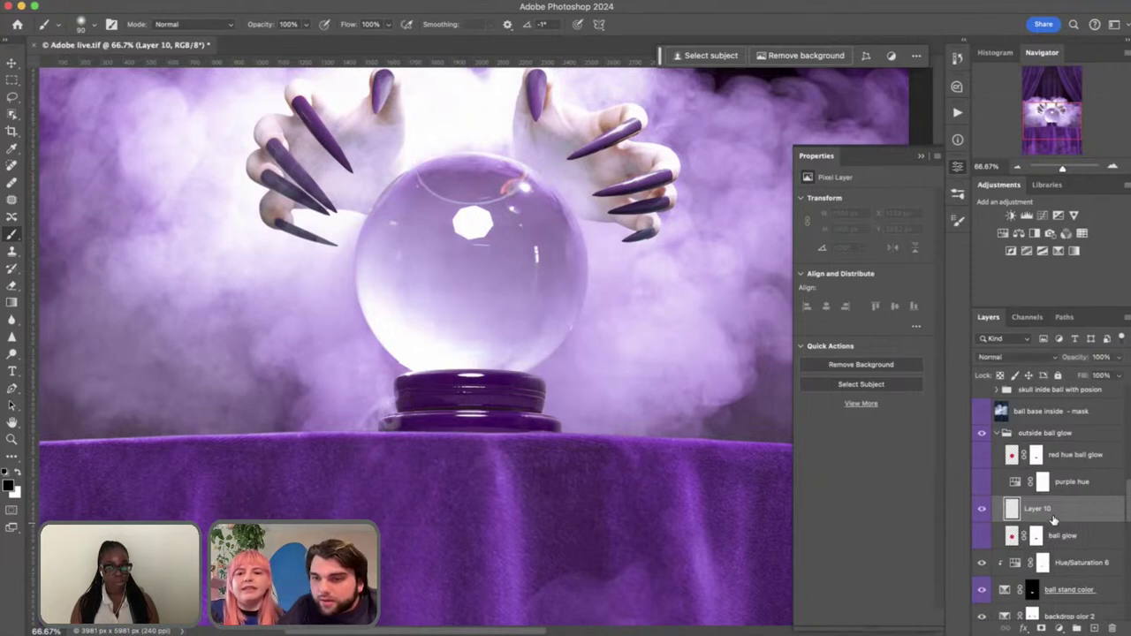
key(super+z)
key(super+z)
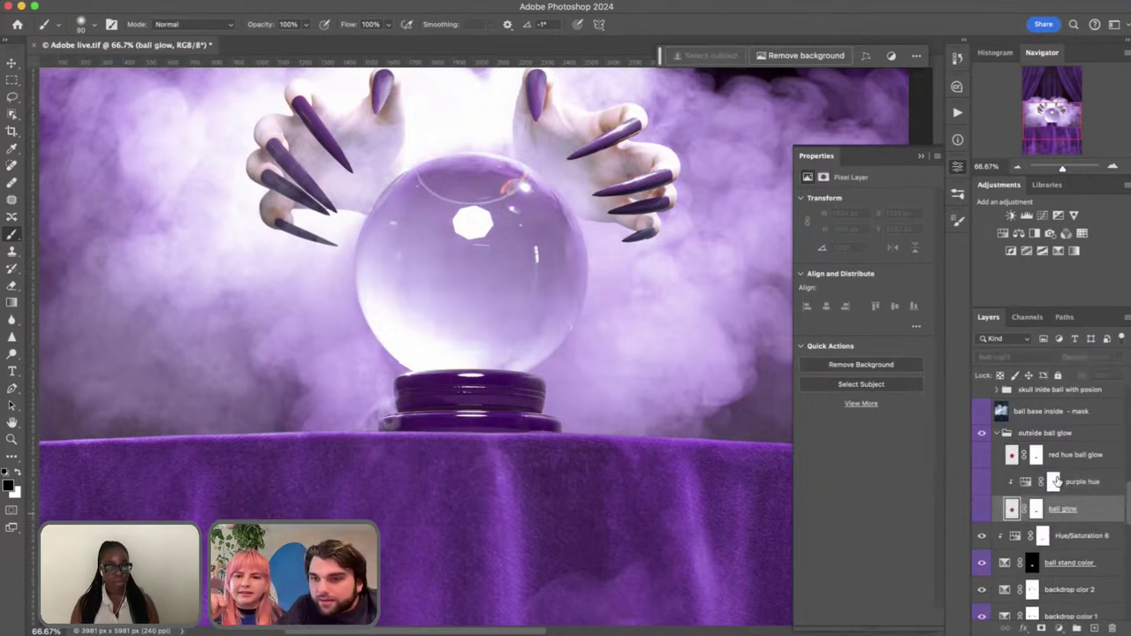
Add a new empty layer in the "outside ball glow" group and place it directly below "ball glow"
click(999, 435)
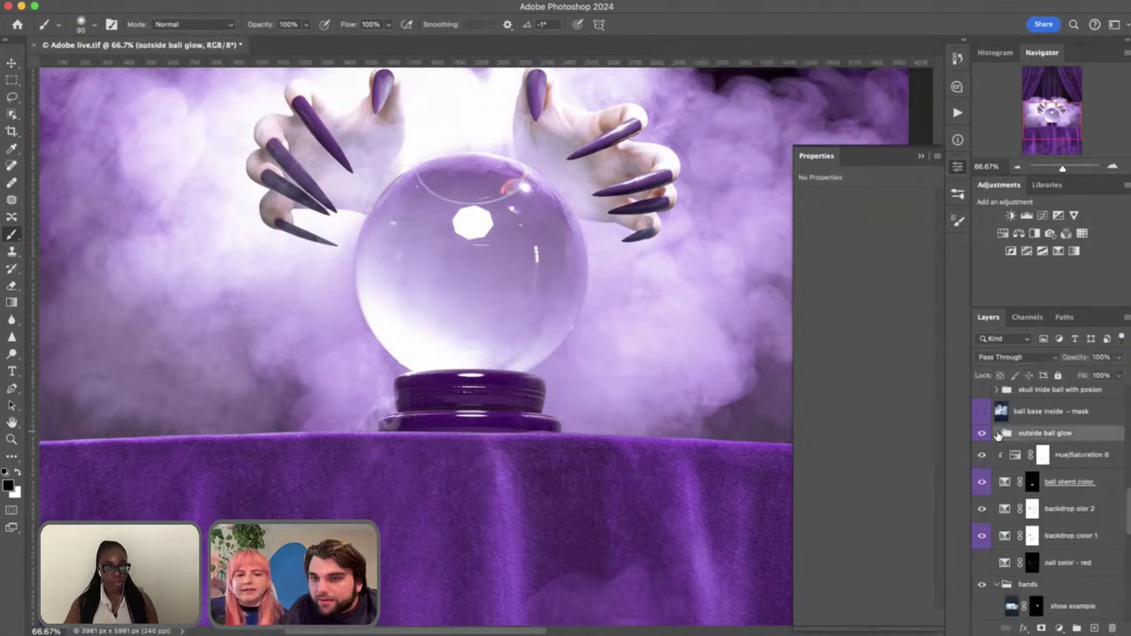
click(998, 435)
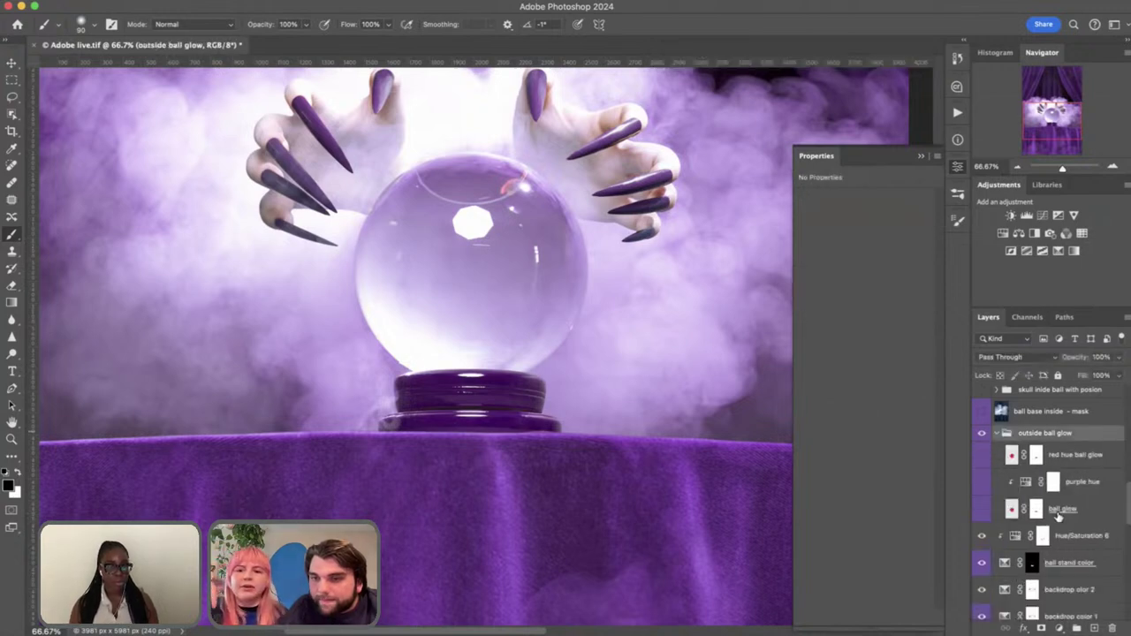
click(1060, 511)
click(1094, 629)
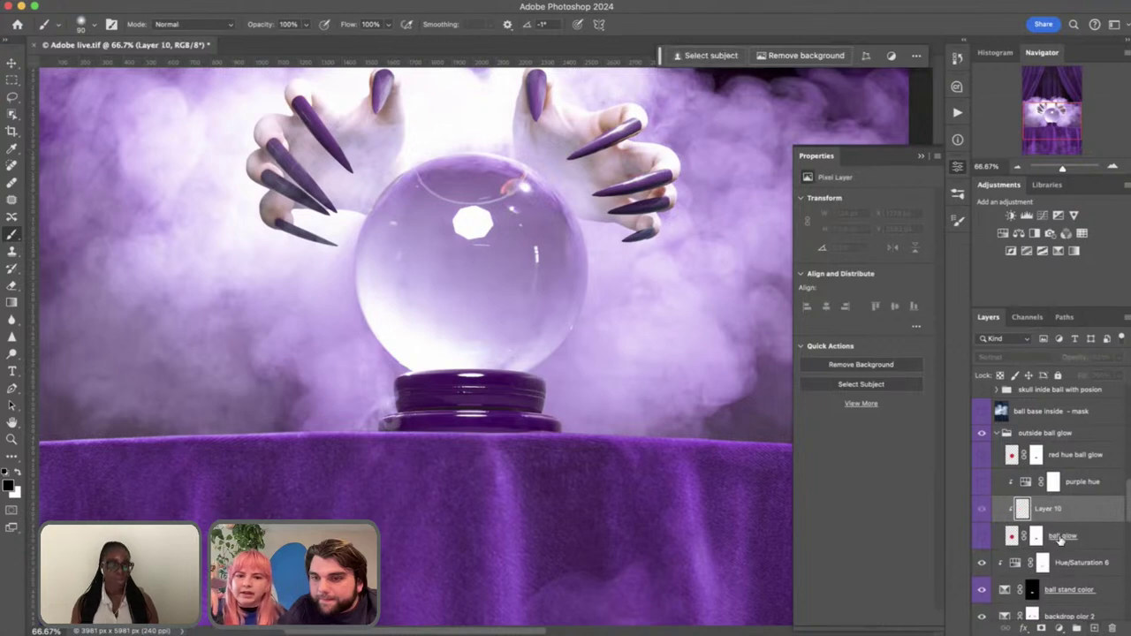
drag(1059, 517, 1060, 548)
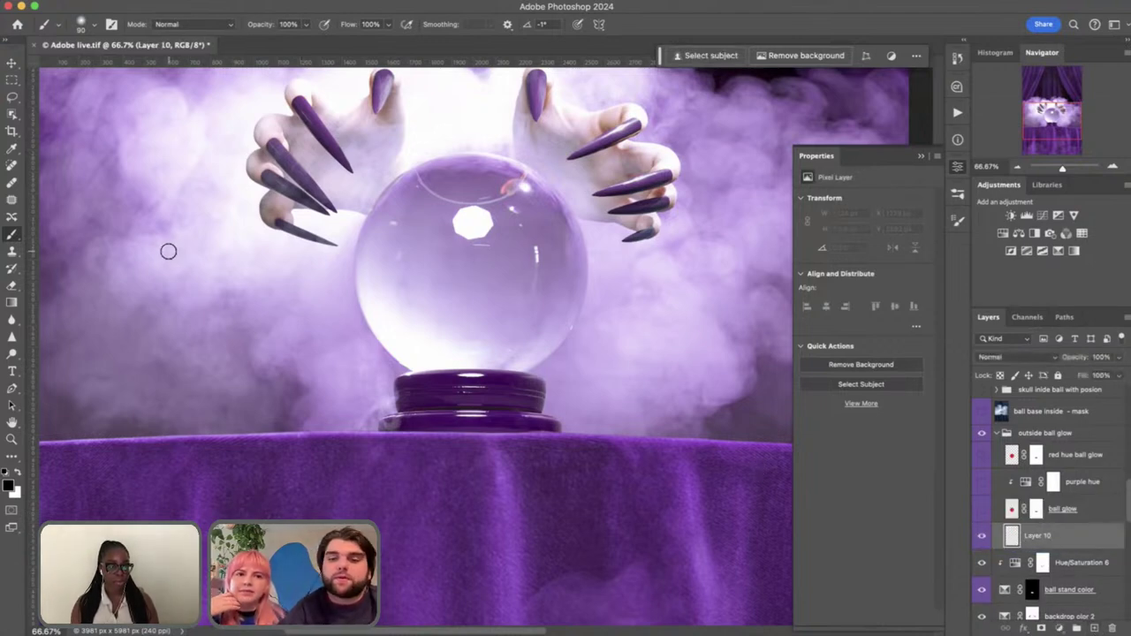
Set the brush to 1400 px with 0% hardness, slightly wider than the crystal ball
key(bracketright)
key(bracketright)
key(bracketright)
key(bracketright)
key(bracketright)
key(bracketright)
key(bracketright)
key(bracketright)
key(bracketright)
key(bracketright)
key(bracketright)
key(bracketright)
key(bracketright)
key(bracketright)
key(bracketright)
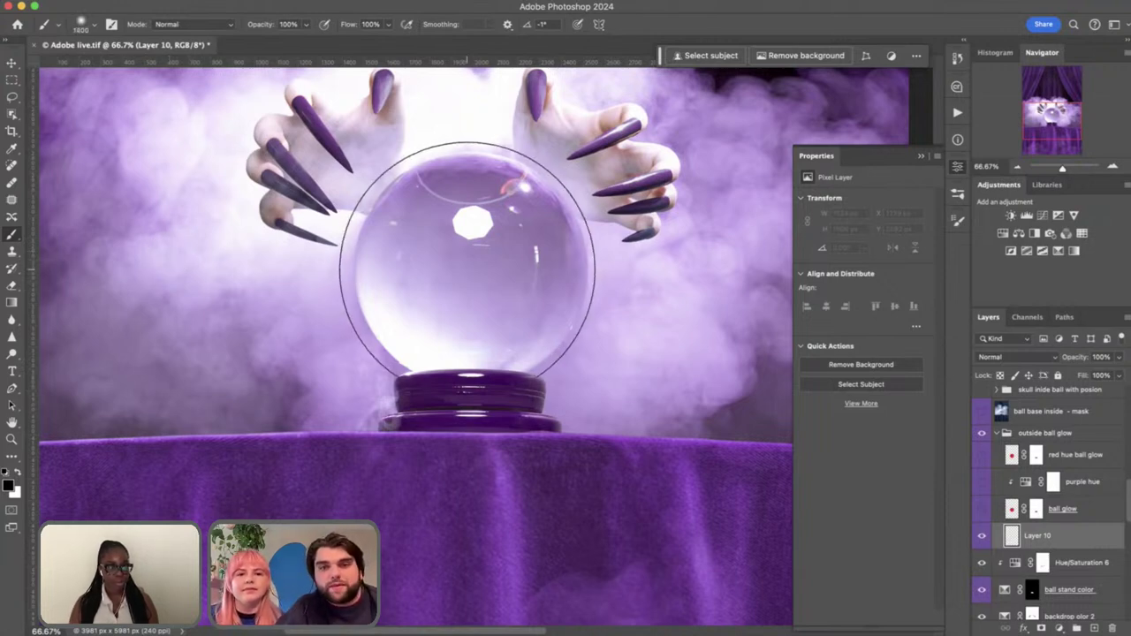
click(81, 23)
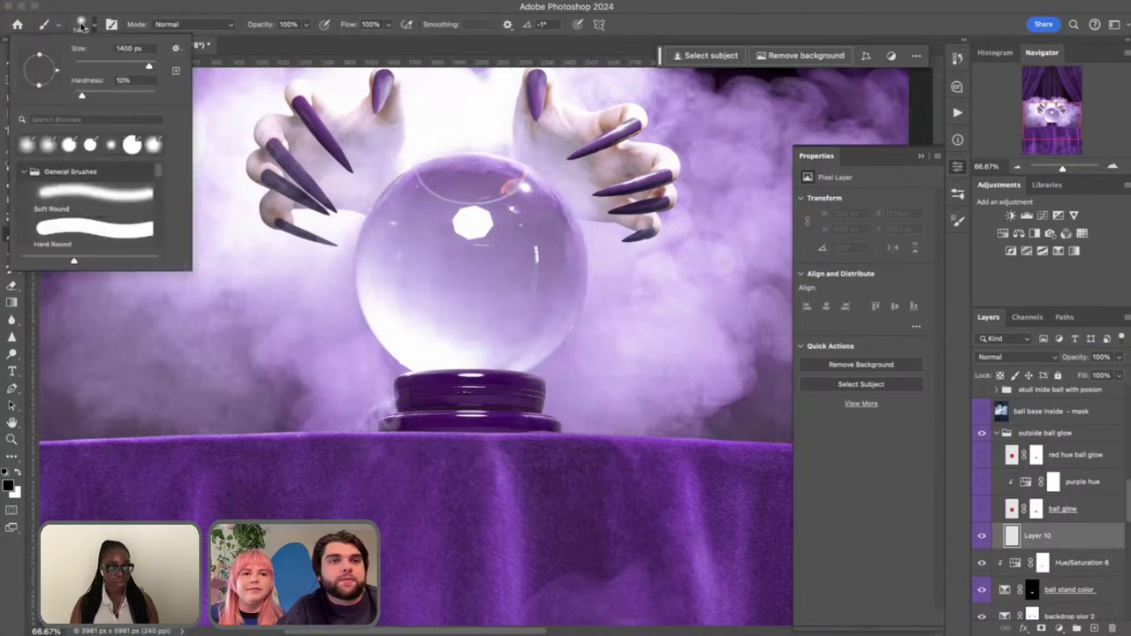
drag(87, 96, 60, 96)
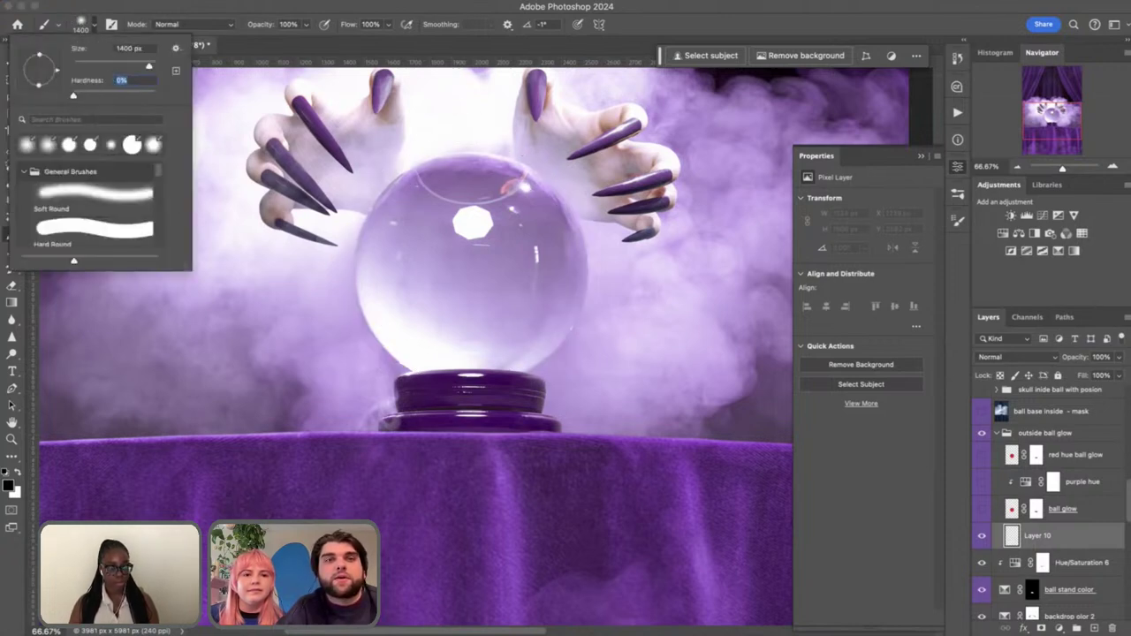
click(357, 13)
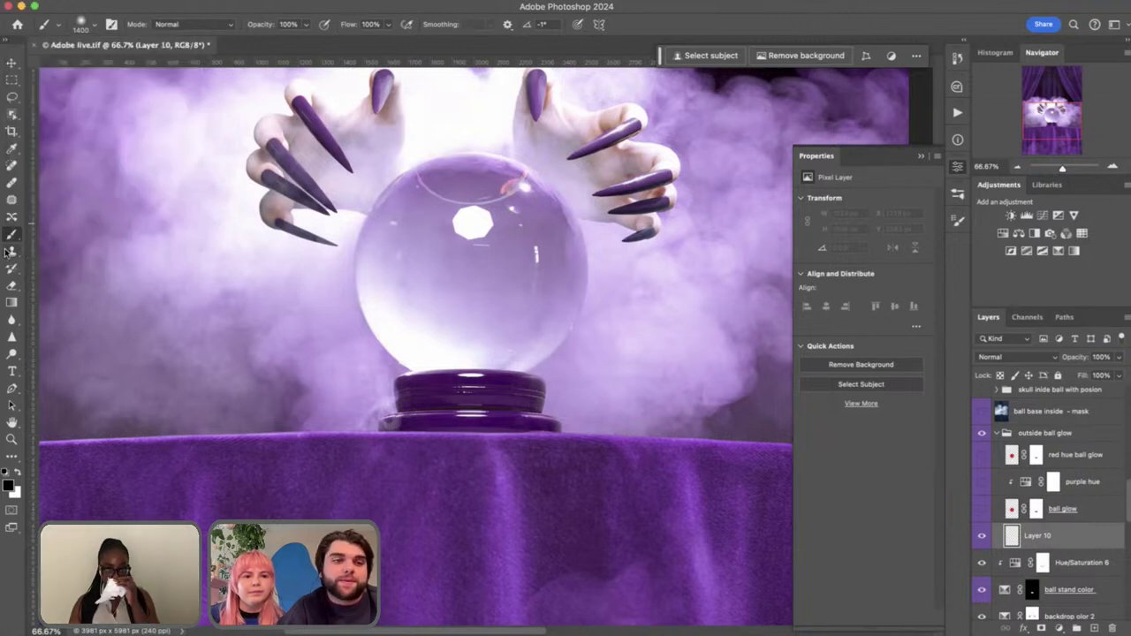
Set the foreground color to a saturated crimson red
click(7, 487)
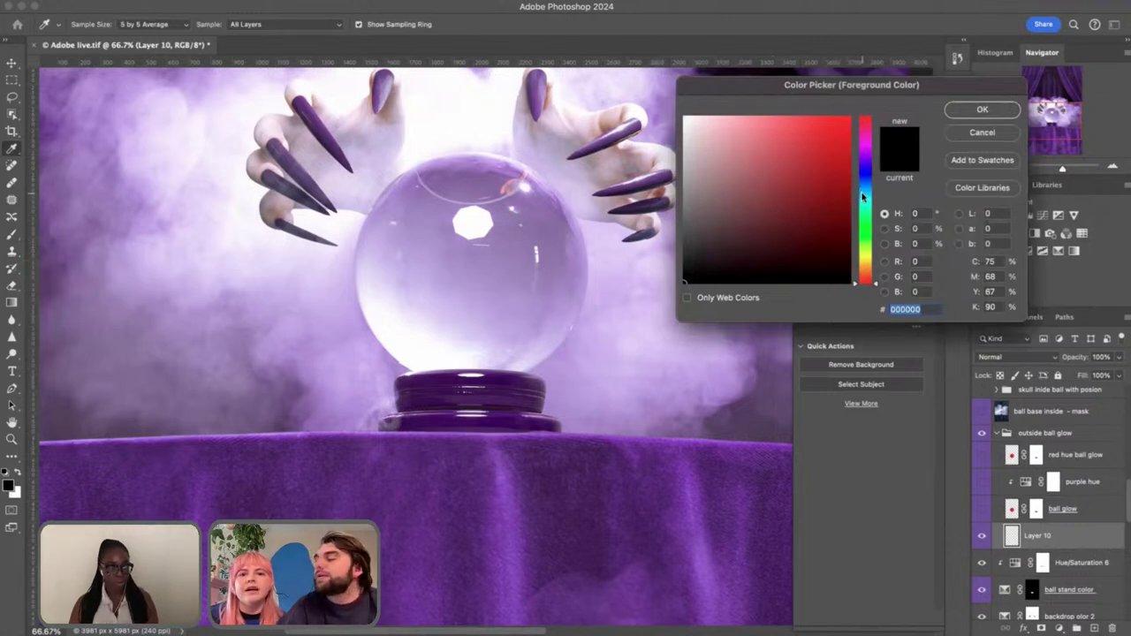
drag(864, 153, 867, 117)
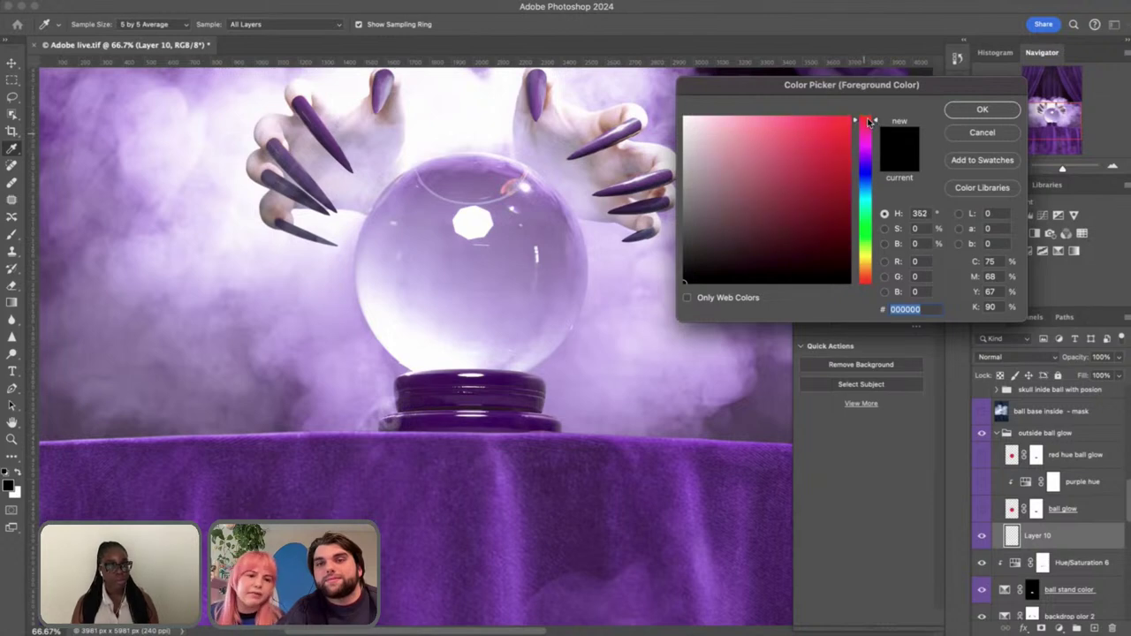
drag(800, 187, 826, 143)
click(983, 110)
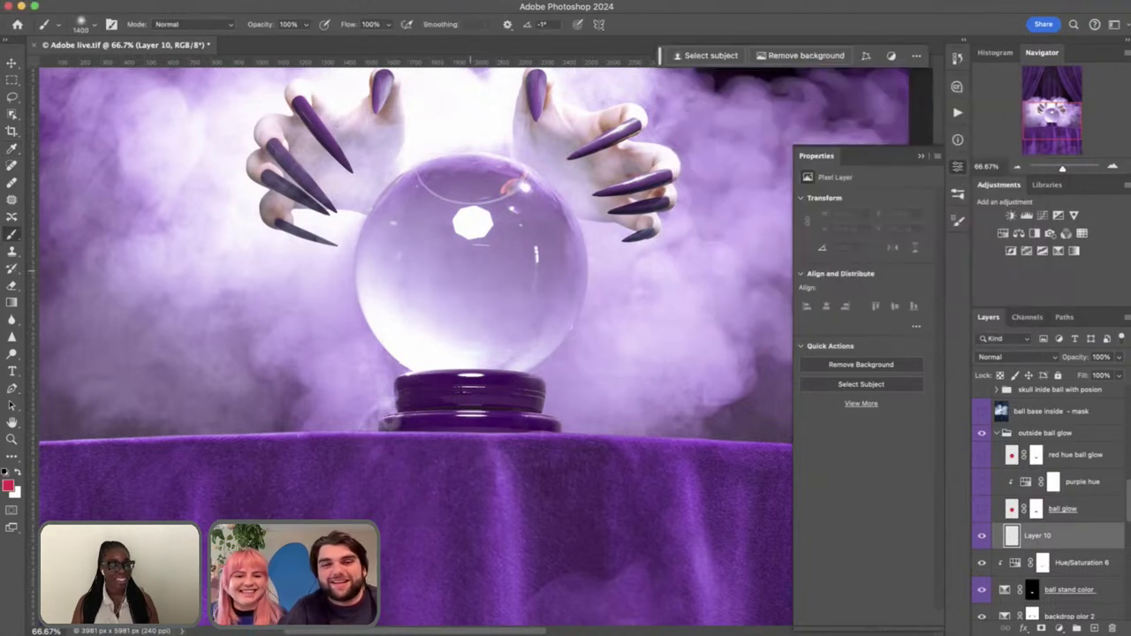
Try a single very soft red brush dab centered on the crystal ball, and undo it
click(473, 269)
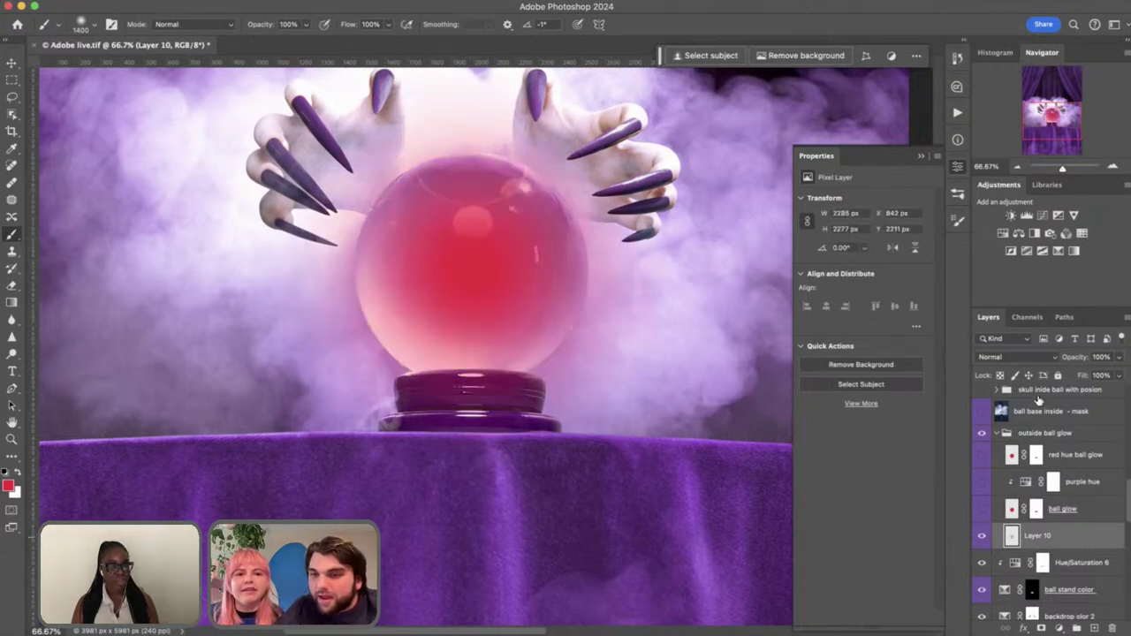
click(95, 27)
key(super+z)
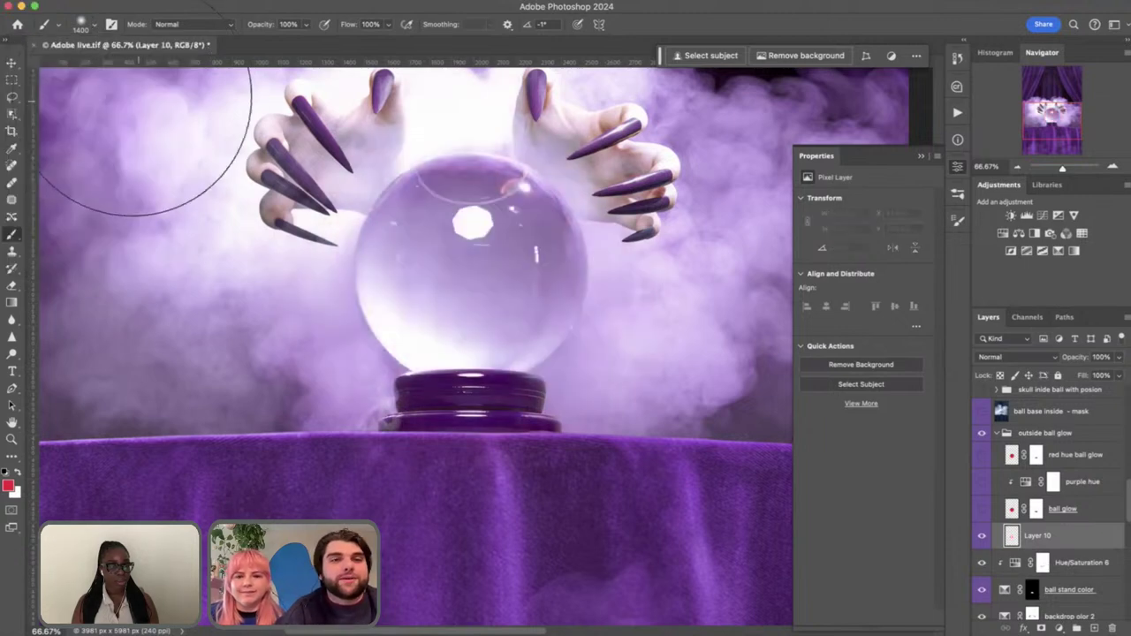
Paint one red dab covering the crystal ball on the new layer, using a 1200 px brush with 70% hardness
click(77, 23)
drag(73, 94, 130, 94)
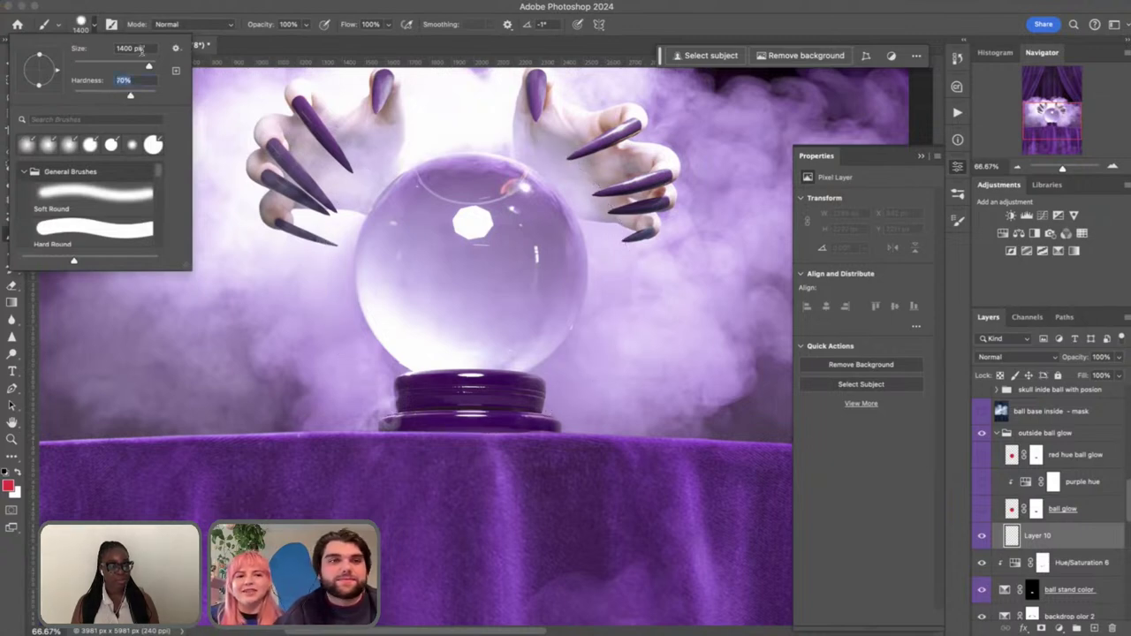
click(146, 64)
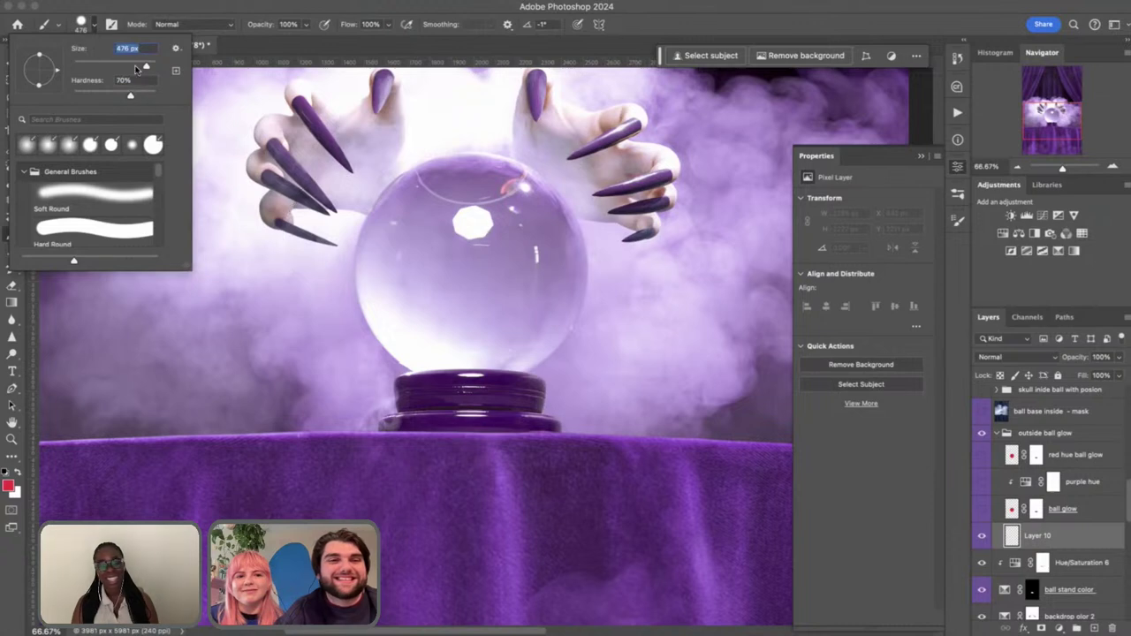
key(Return)
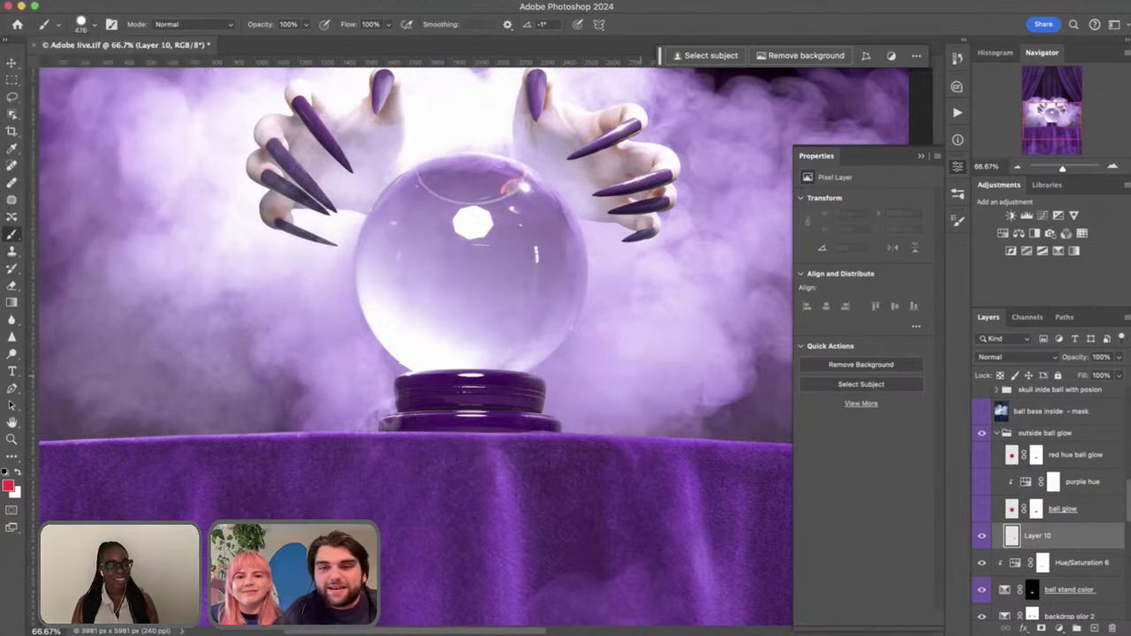
key(ctrl+bracketright)
key(ctrl+bracketright)
key(ctrl+bracketleft)
key(ctrl+bracketleft)
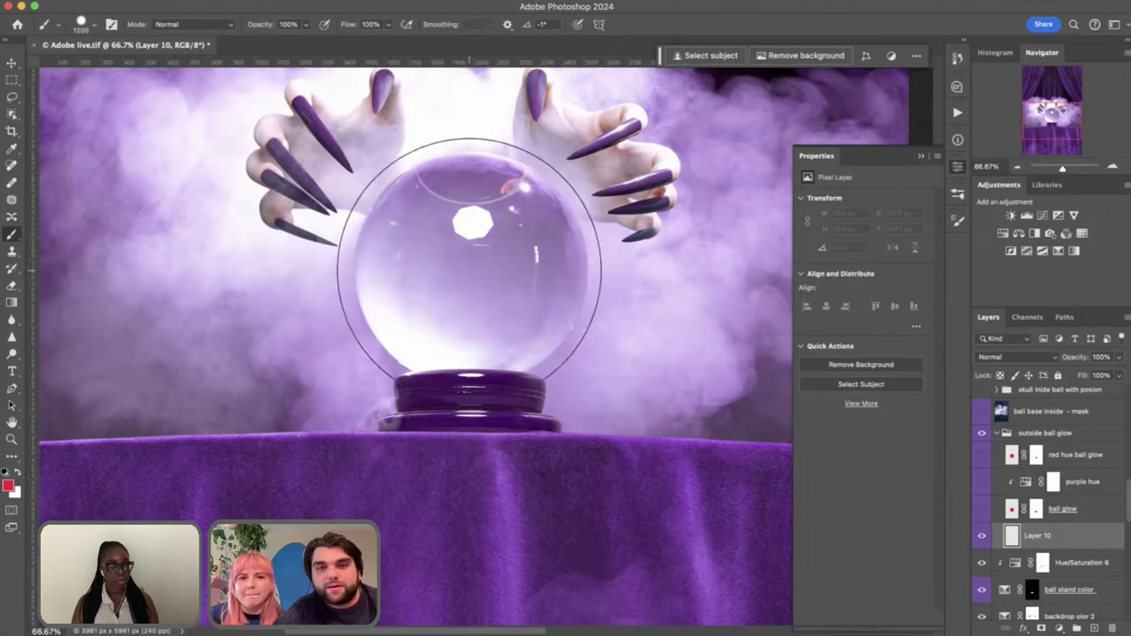
click(469, 265)
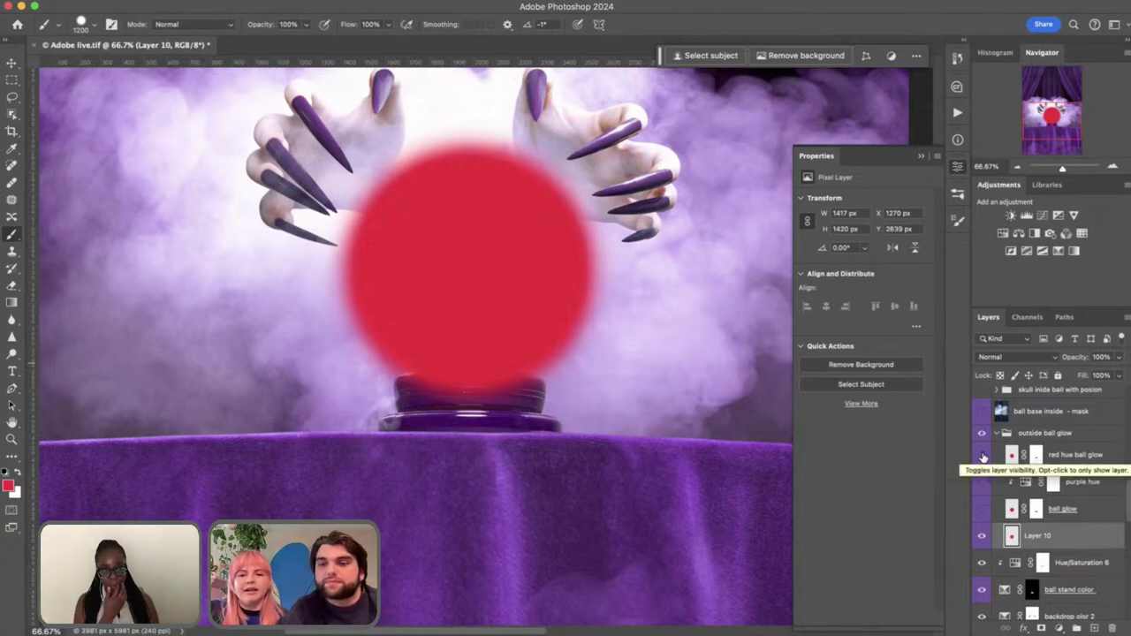
Check the blend mode of the "ball glow" layer and set the new red dab layer to Soft Light
click(1065, 518)
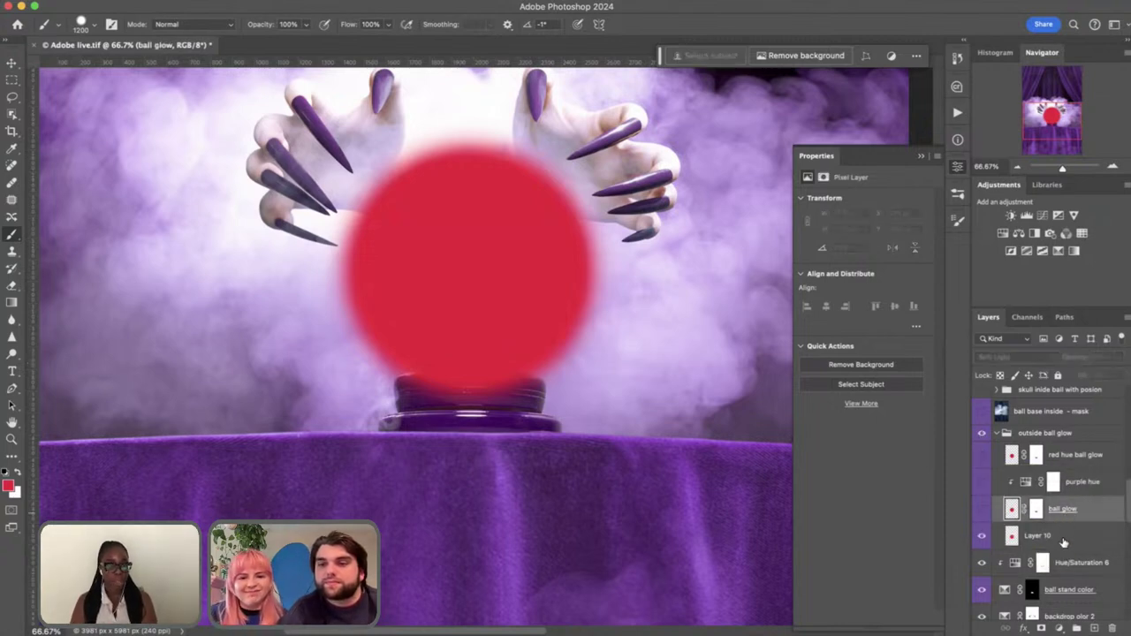
click(1069, 545)
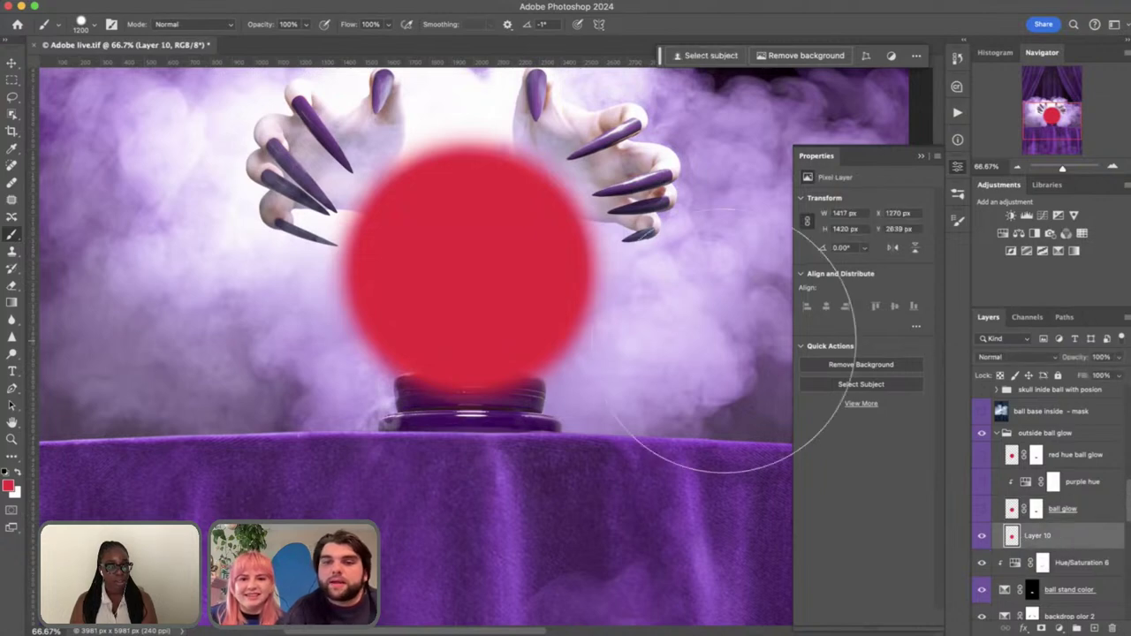
click(1017, 357)
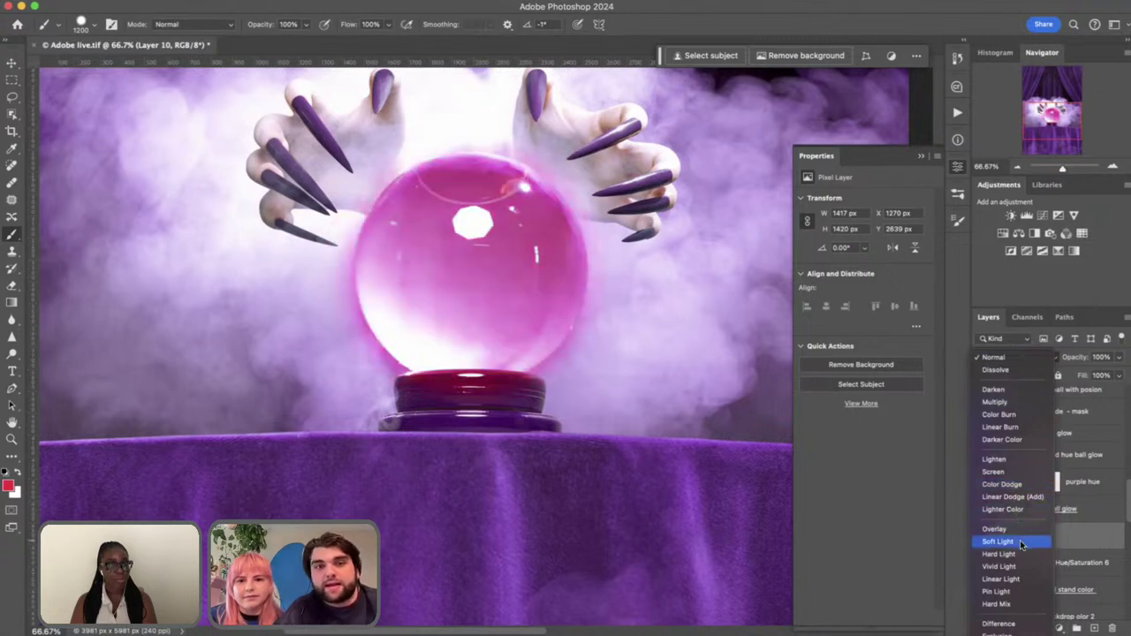
click(1020, 540)
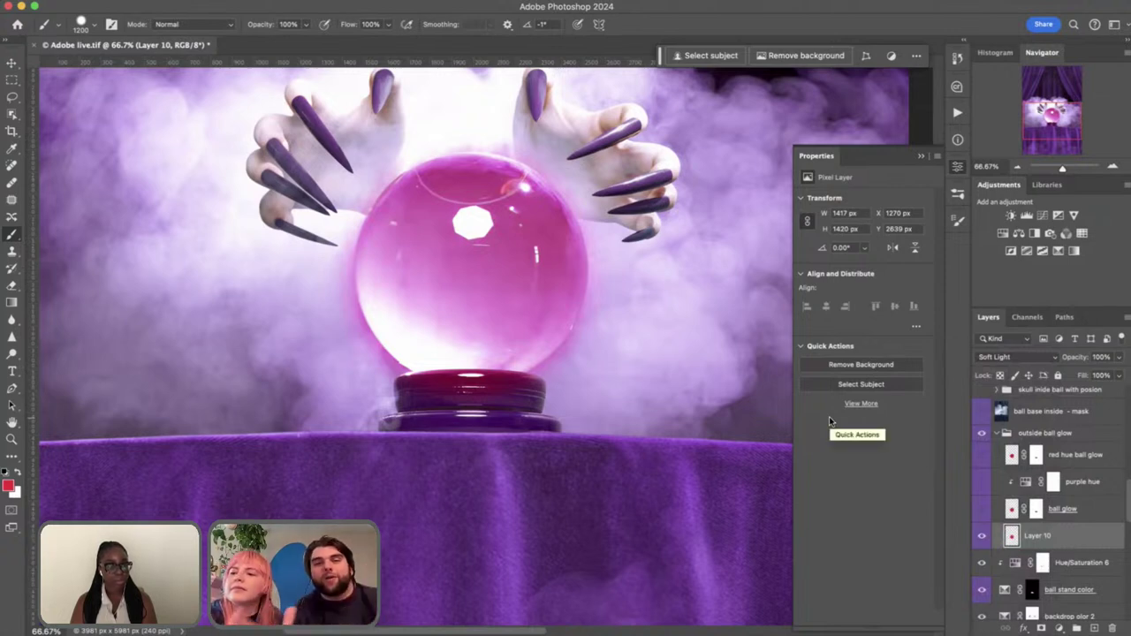
Load the "ball glow" layer's mask as a selection, and deselect it again
super+click(1036, 509)
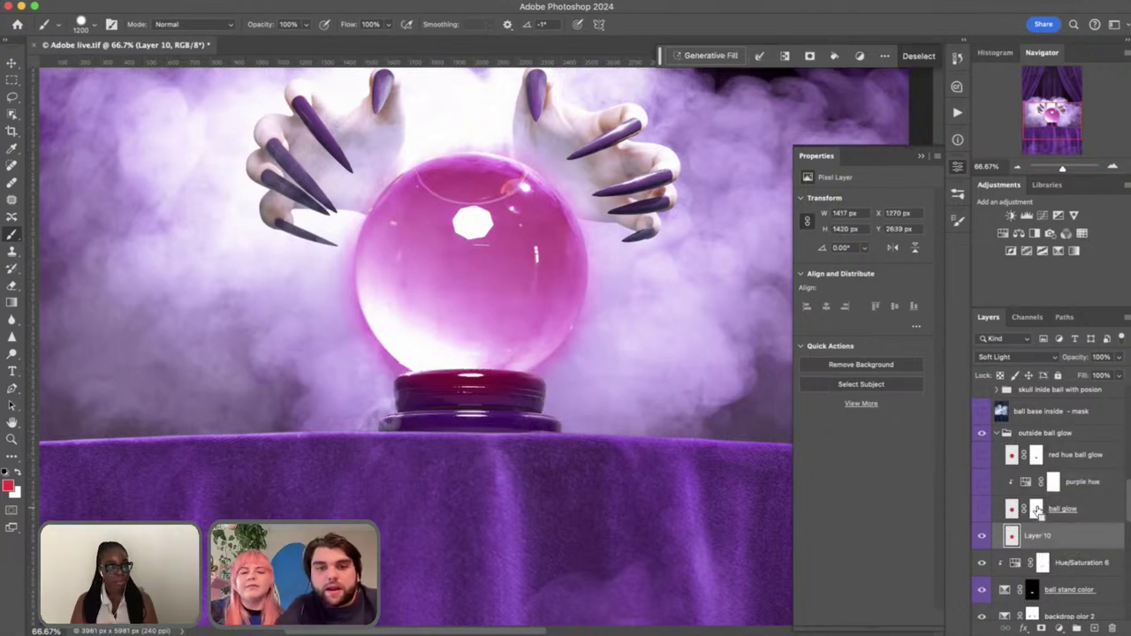
key(super+d)
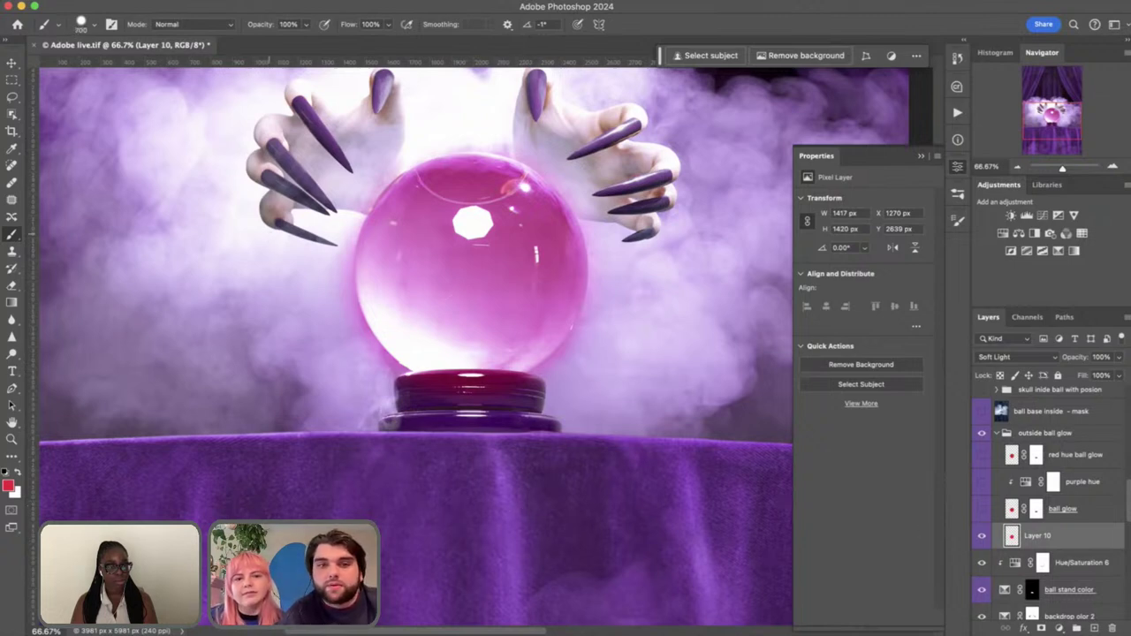
key(bracketleft)
key(bracketleft)
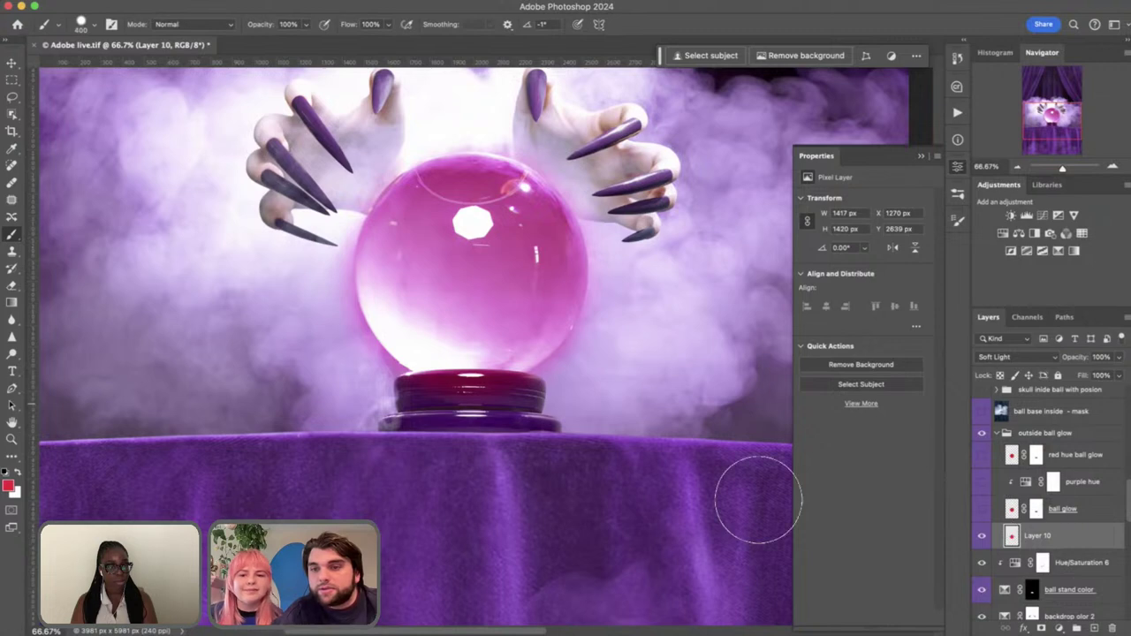
Activate the Object Selection tool and locate the "ball stand color" layer in the layer stack
click(13, 115)
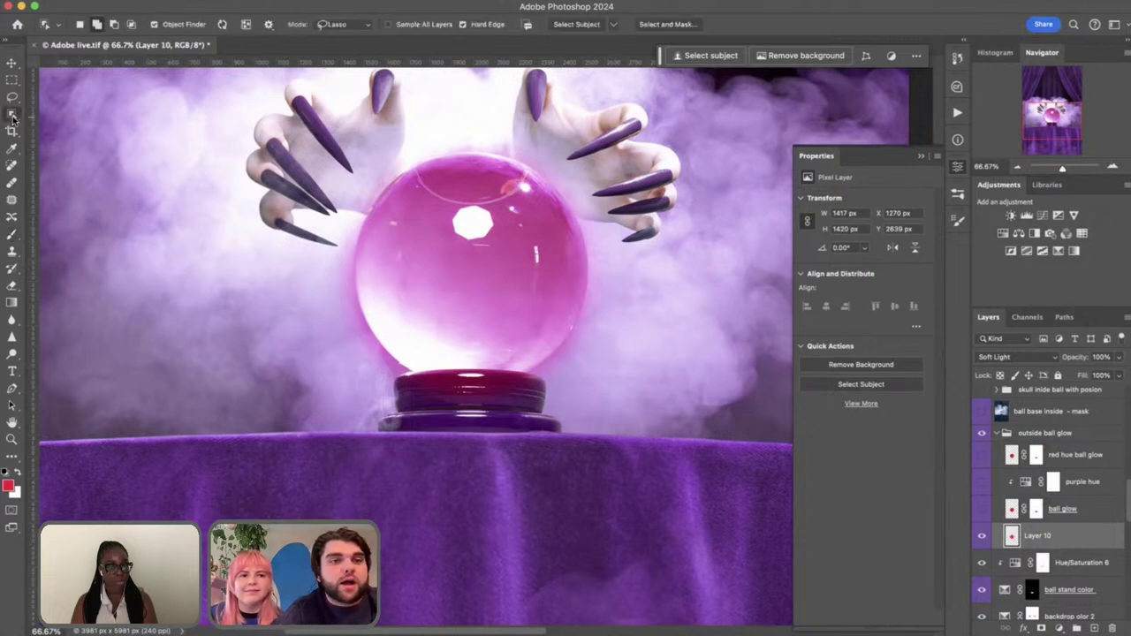
scroll(960, 510, down, 5)
scroll(959, 511, down, 3)
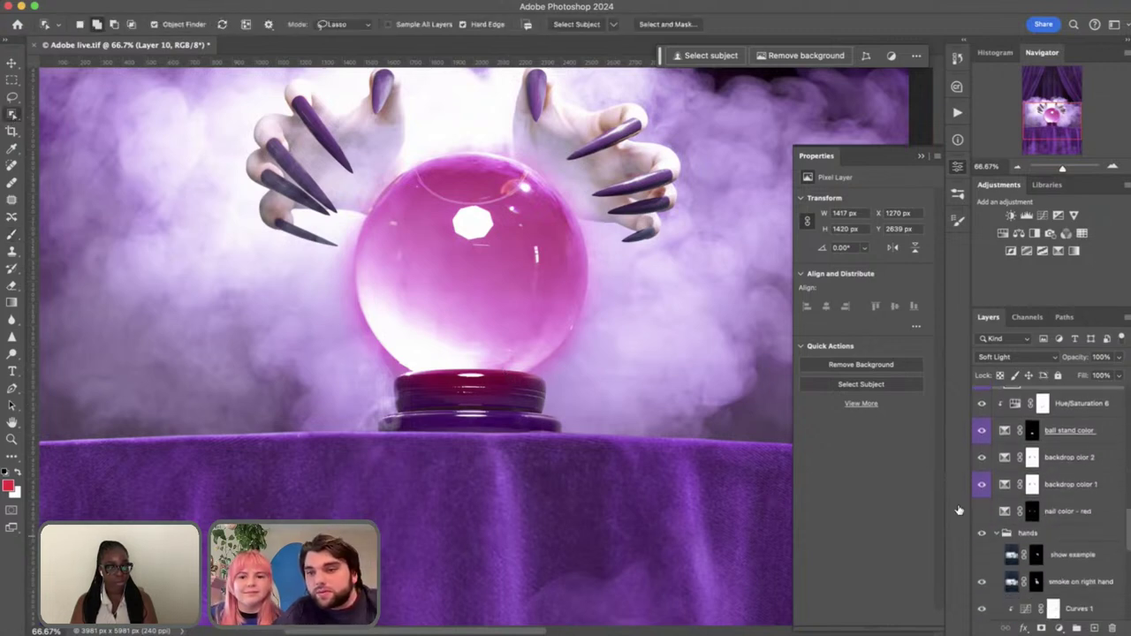
scroll(1018, 540, up, 3)
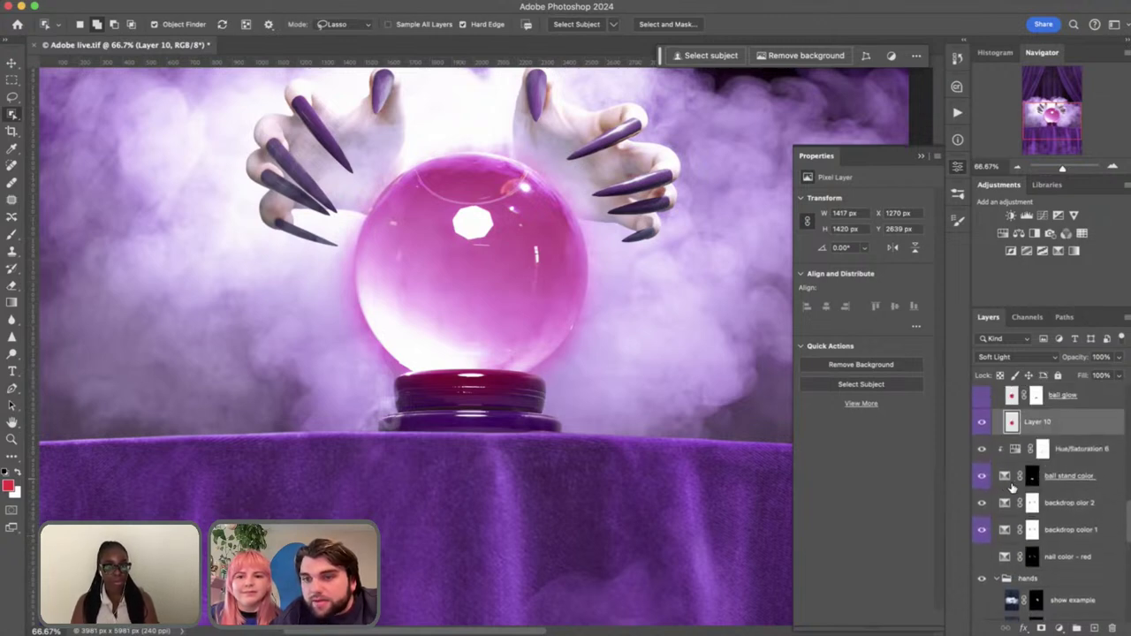
Compare the ball glow layer with Layer 10 and examine the ball glow mask as a red overlay
scroll(1019, 570, down, 3)
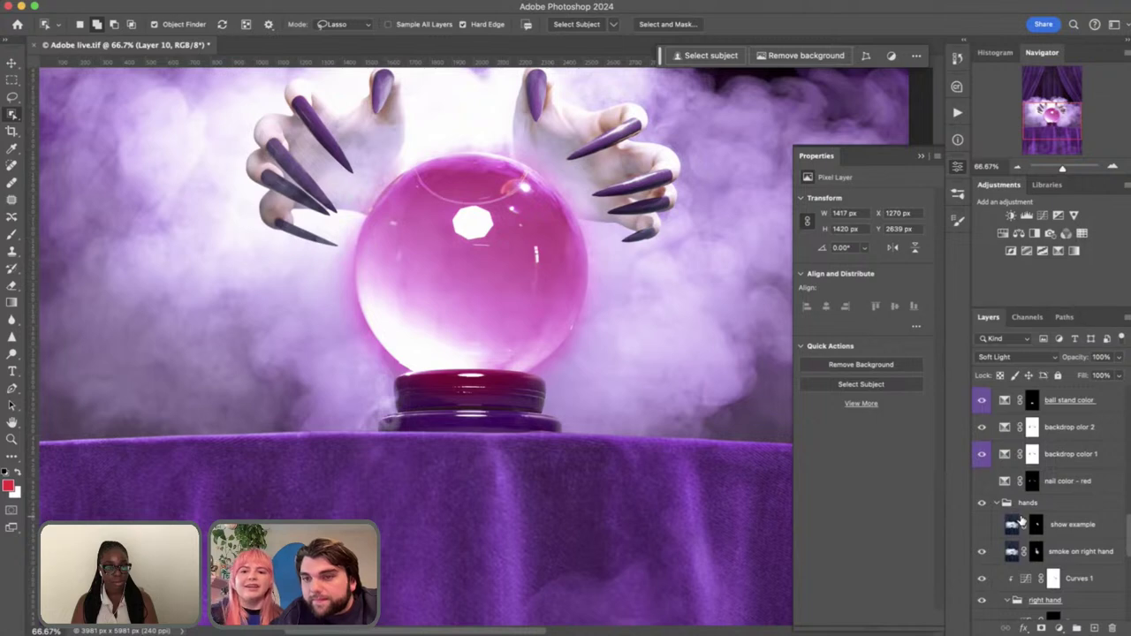
scroll(1050, 482, up, 5)
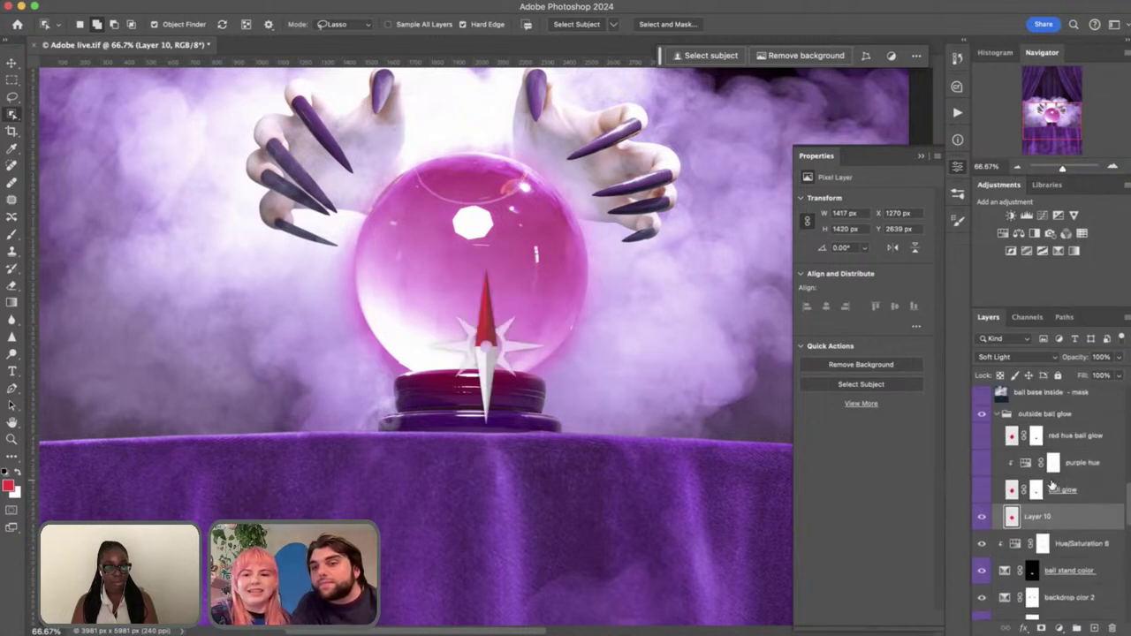
click(1036, 490)
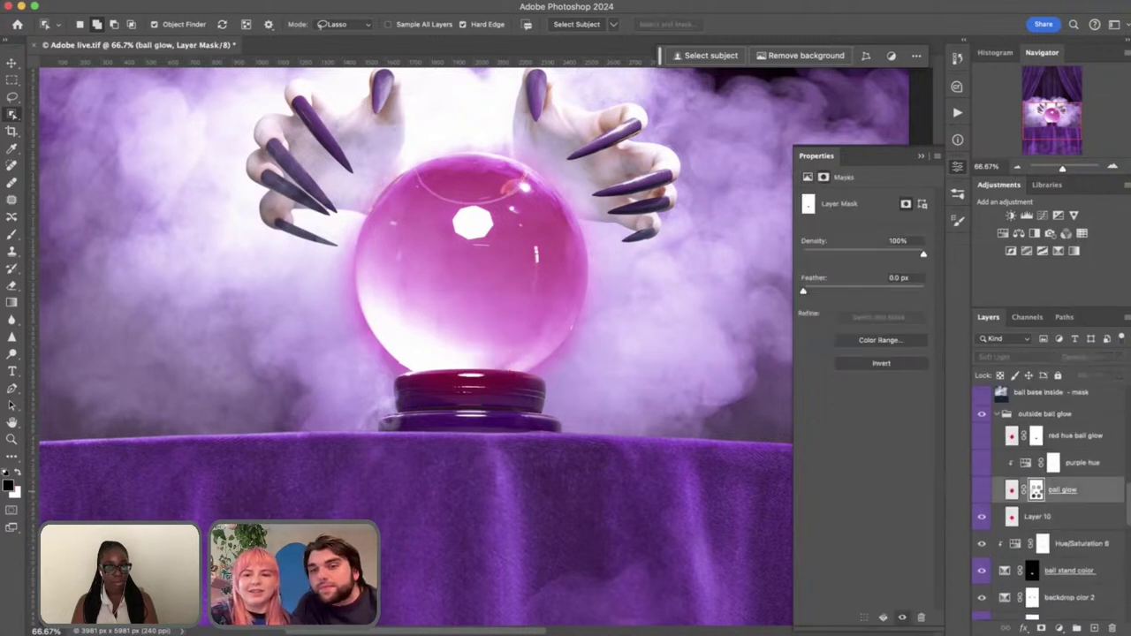
click(981, 516)
click(982, 490)
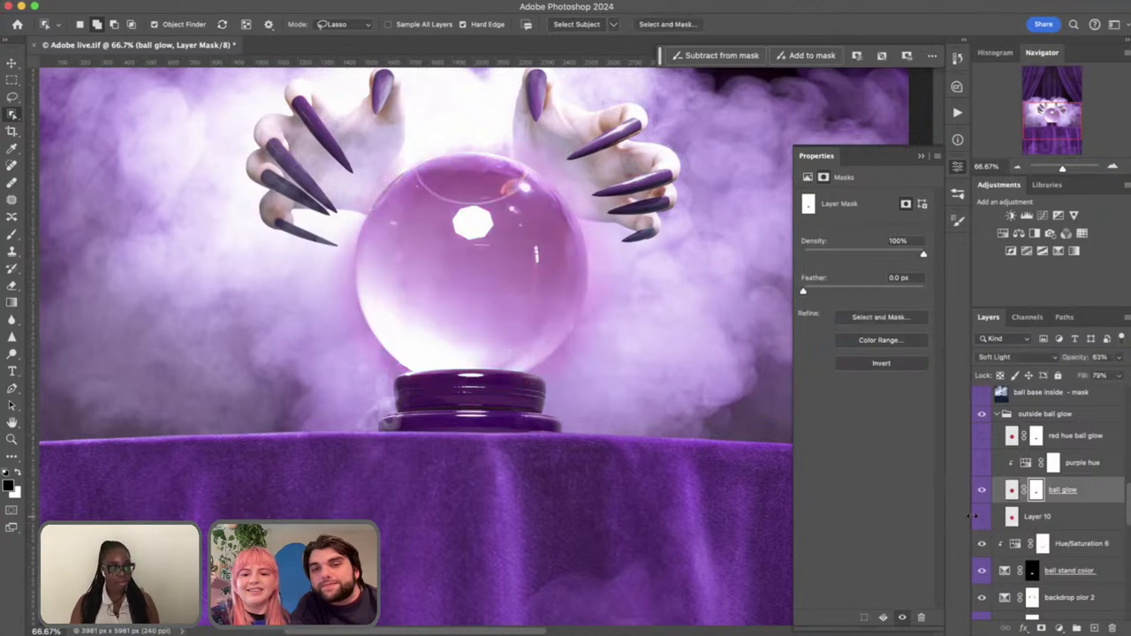
key(backslash)
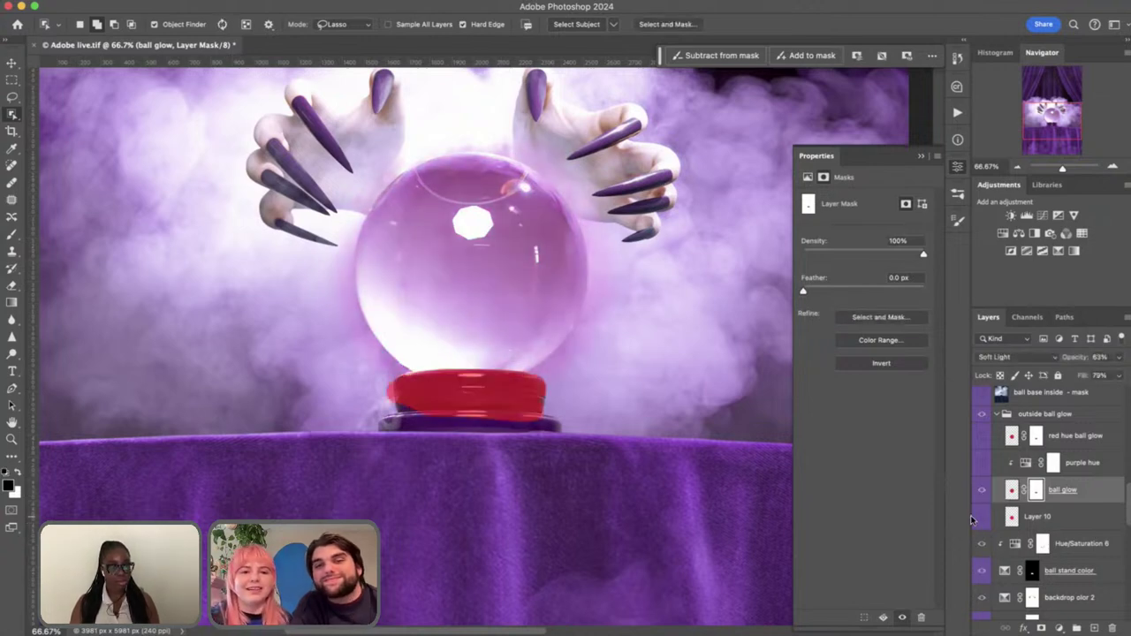
key(backslash)
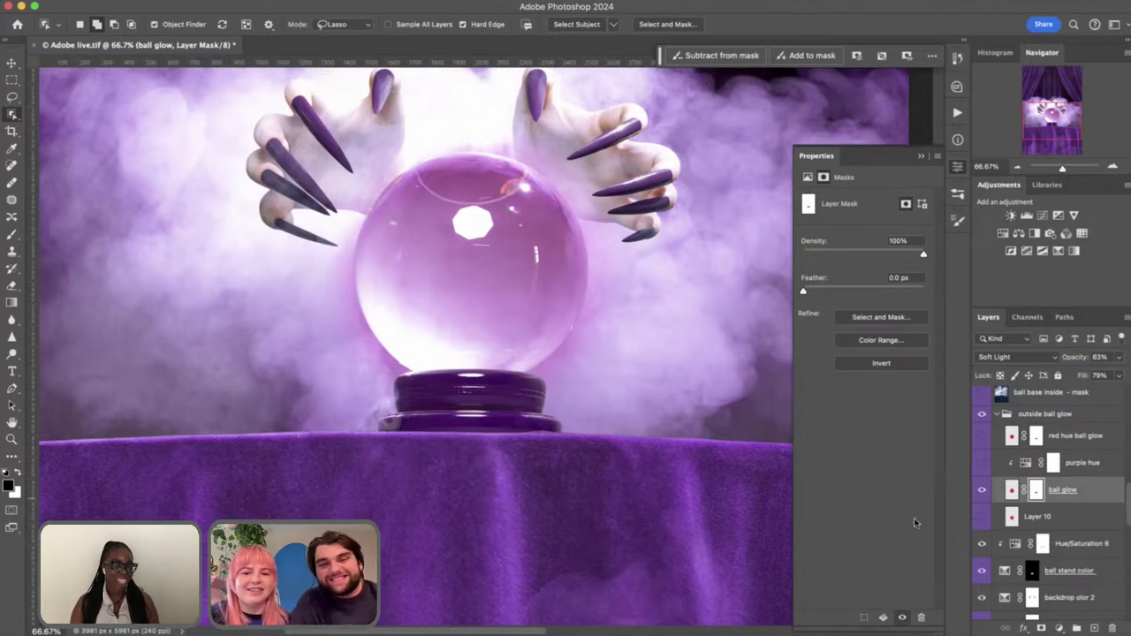
click(983, 493)
click(982, 516)
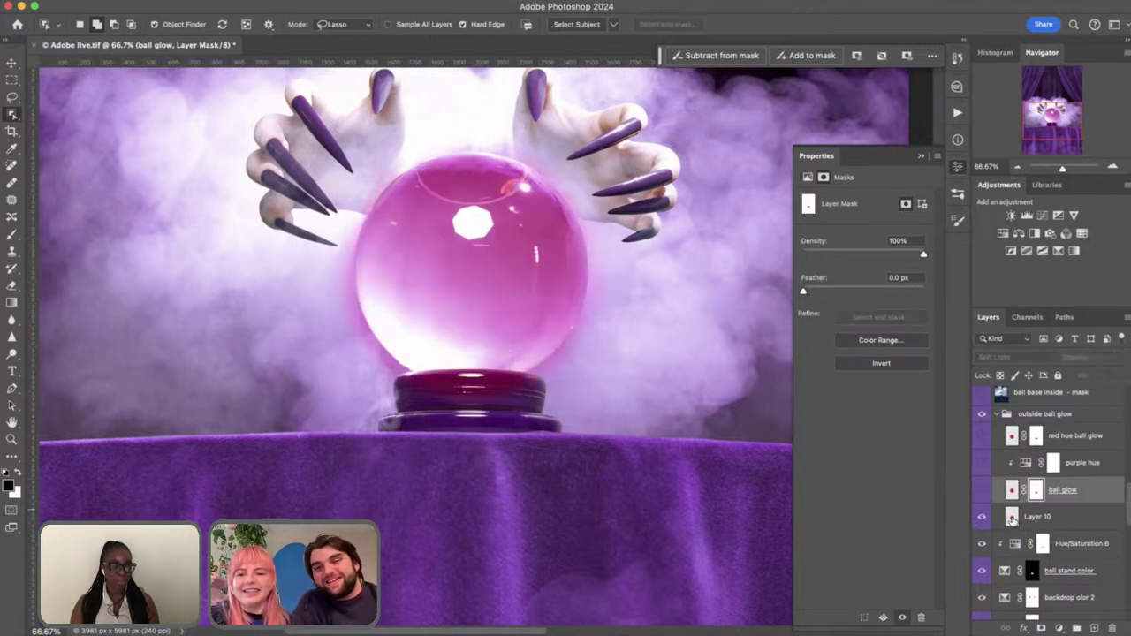
Add a layer mask to Layer 10 and paint out the glow over the ball stand with a 175 px black brush
click(1012, 517)
click(1042, 627)
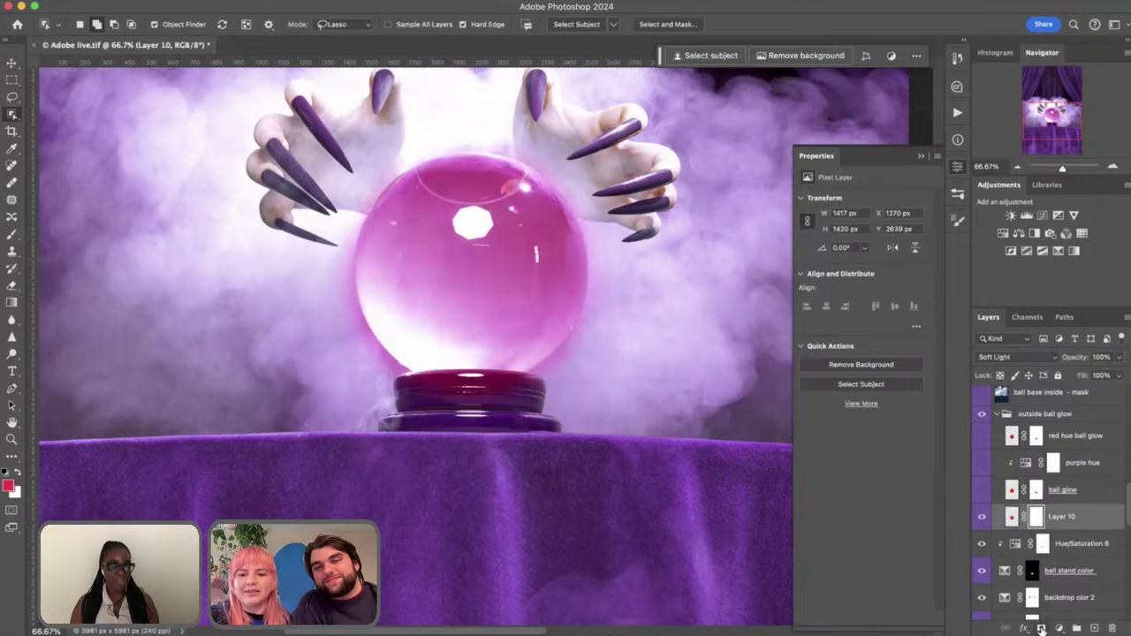
key(b)
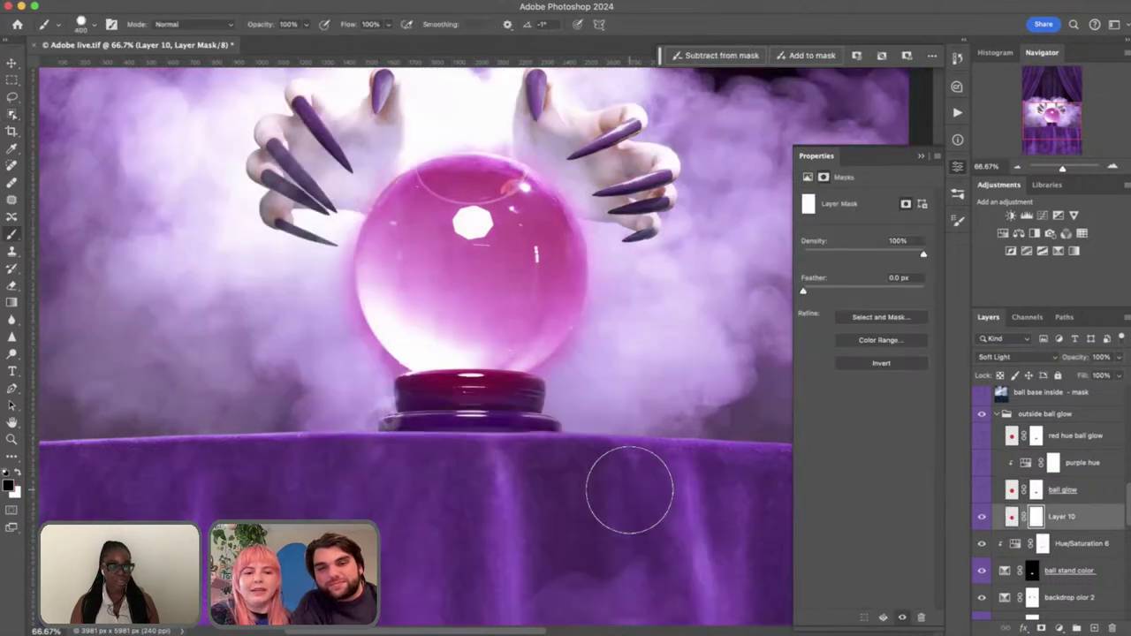
key(bracketleft)
key(bracketleft)
key(bracketleft)
key(bracketleft)
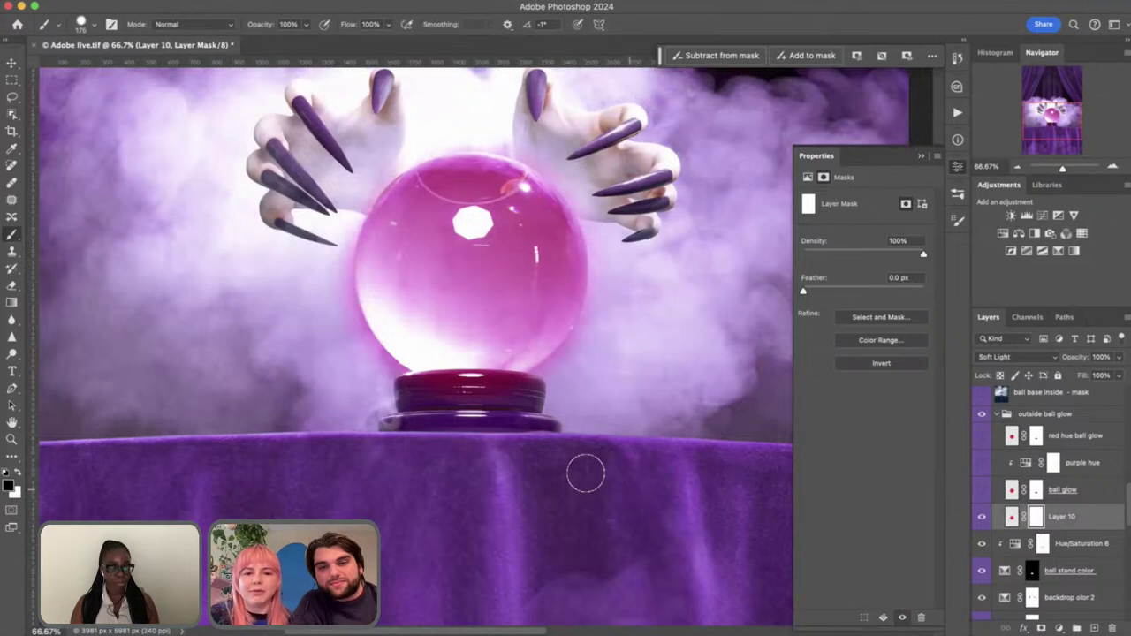
mouse_move(510, 403)
mouse_down()
mouse_move(413, 400)
mouse_move(524, 397)
mouse_move(411, 393)
mouse_move(527, 395)
mouse_move(398, 397)
mouse_up()
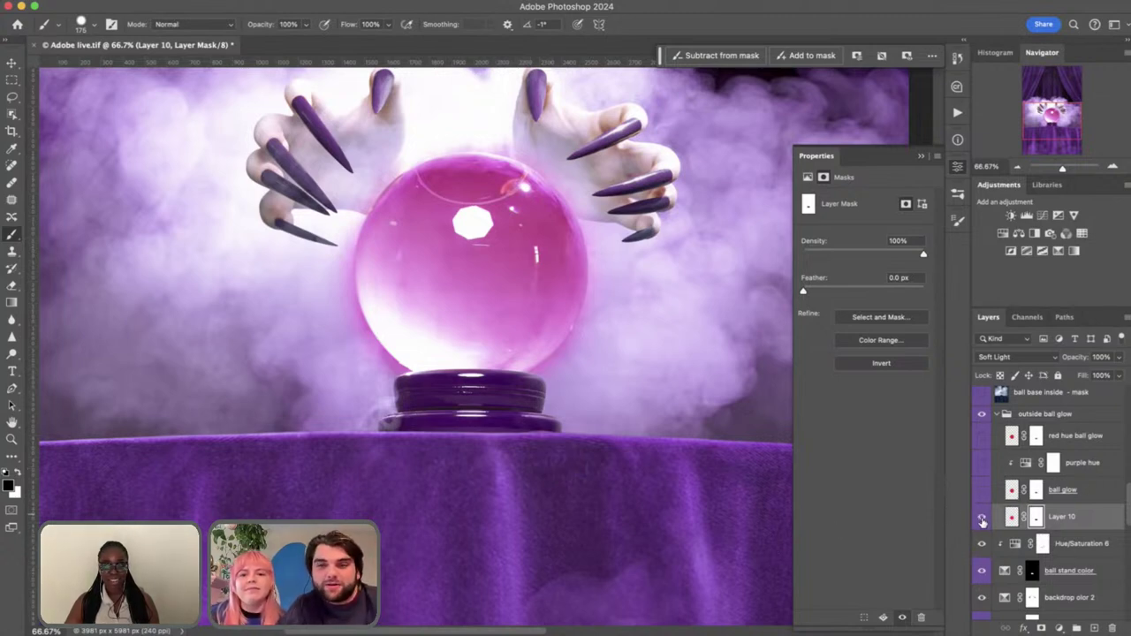
Compare Layer 10 with the ball glow layer, keep it on Soft Light, and set its opacity to 63% and fill to 73%
click(981, 516)
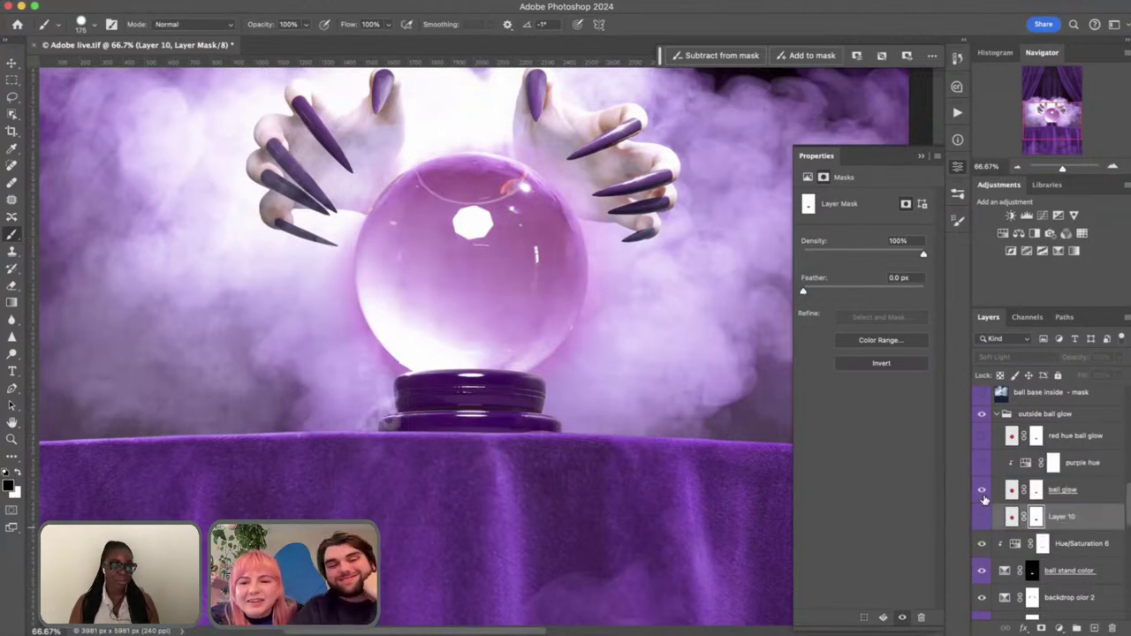
click(981, 516)
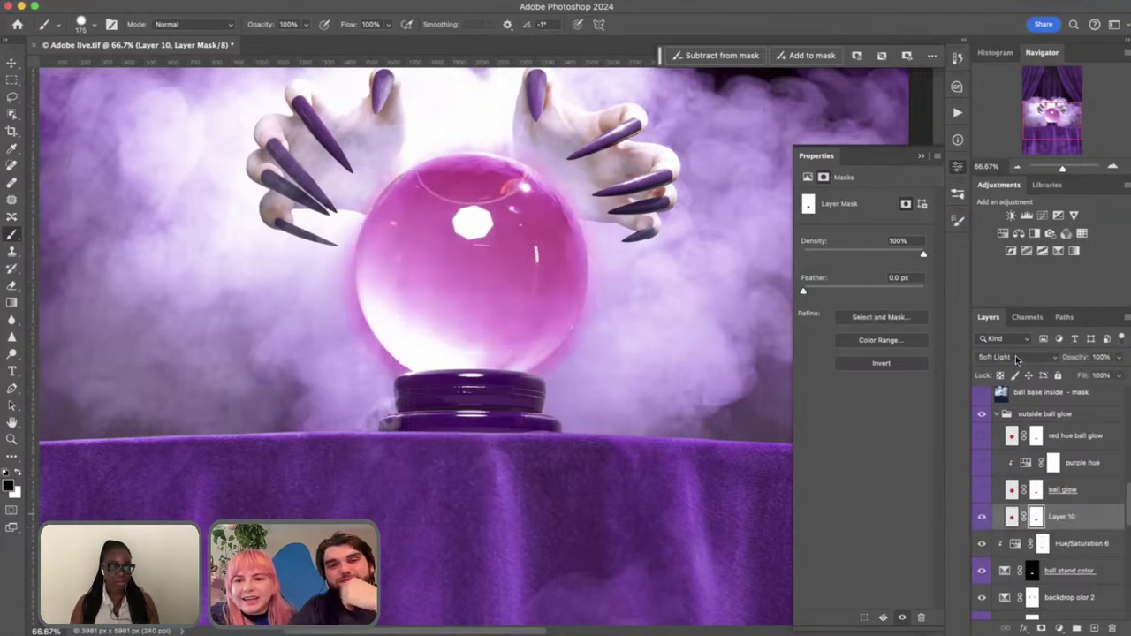
click(1017, 358)
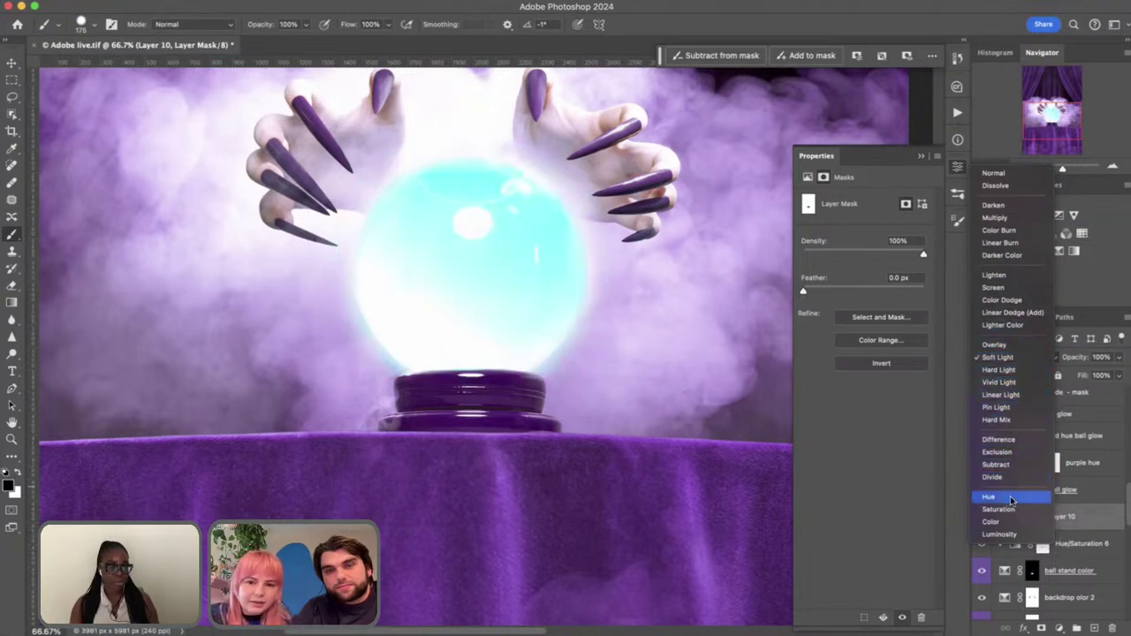
click(1014, 358)
drag(1076, 357, 1064, 358)
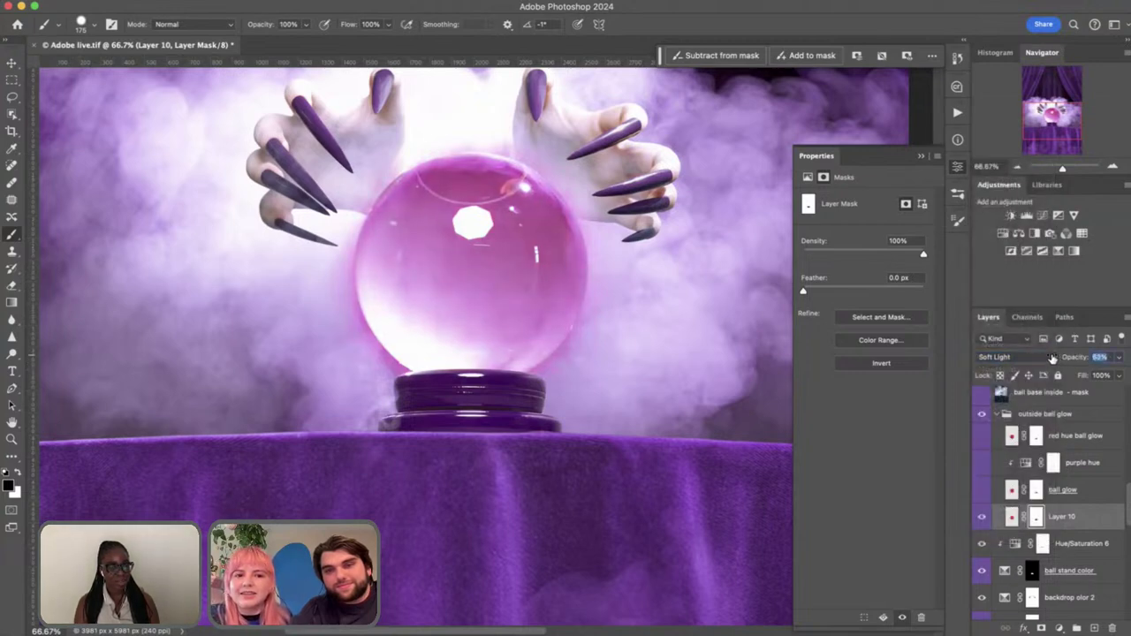
drag(1081, 375, 1066, 376)
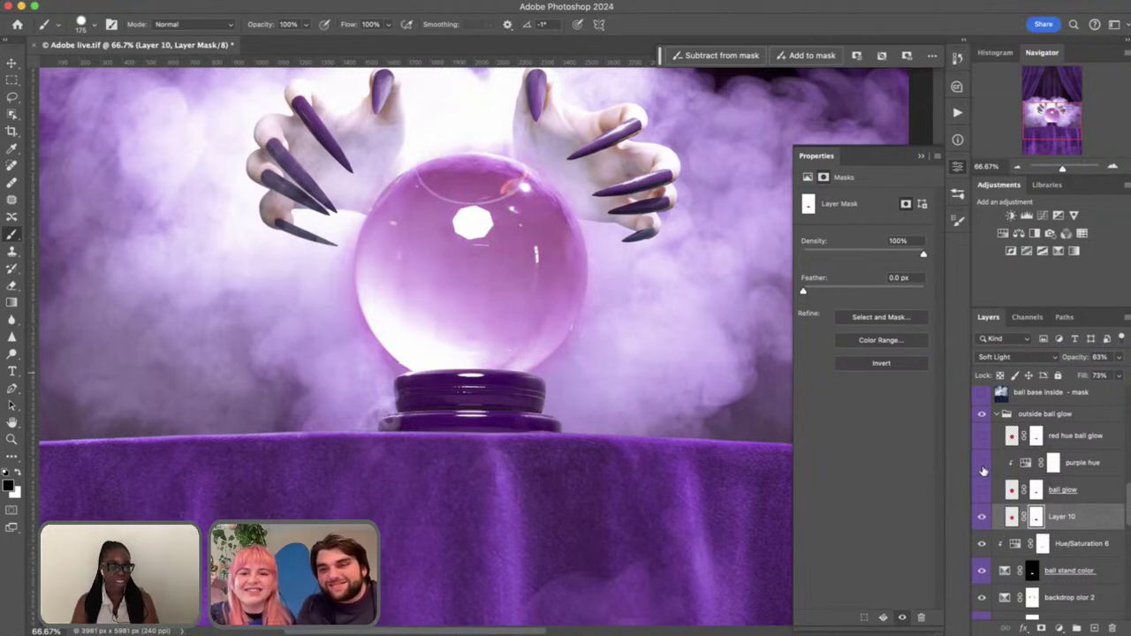
Show the ball glow and purple hue layers in place of Layer 10, and set the purple hue adjustment's lightness to +9
click(1019, 468)
click(983, 465)
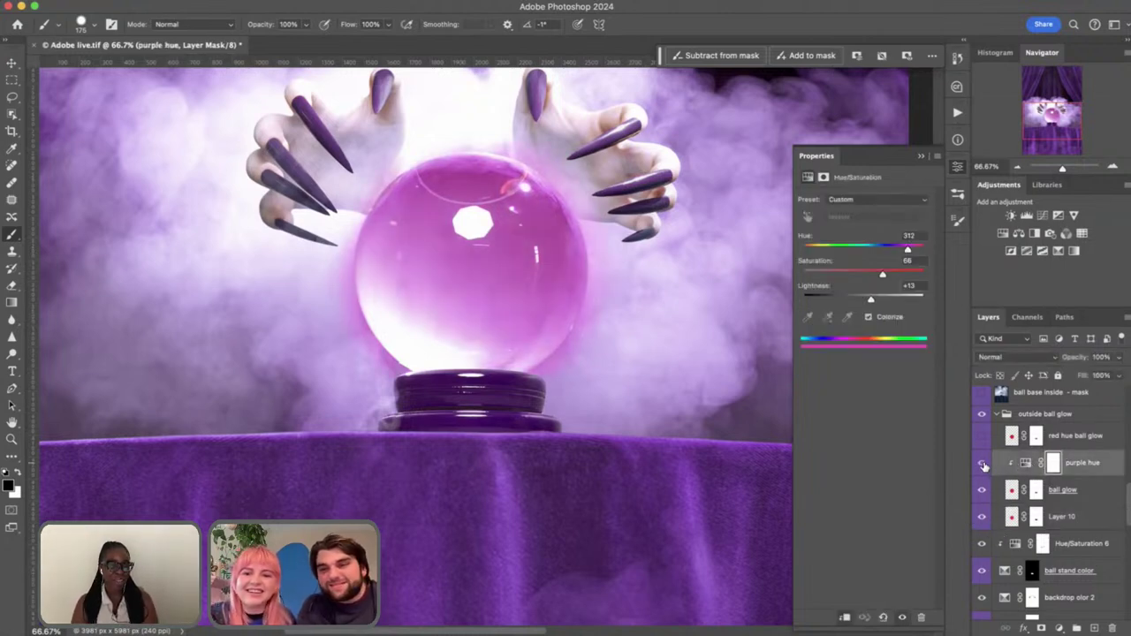
click(983, 518)
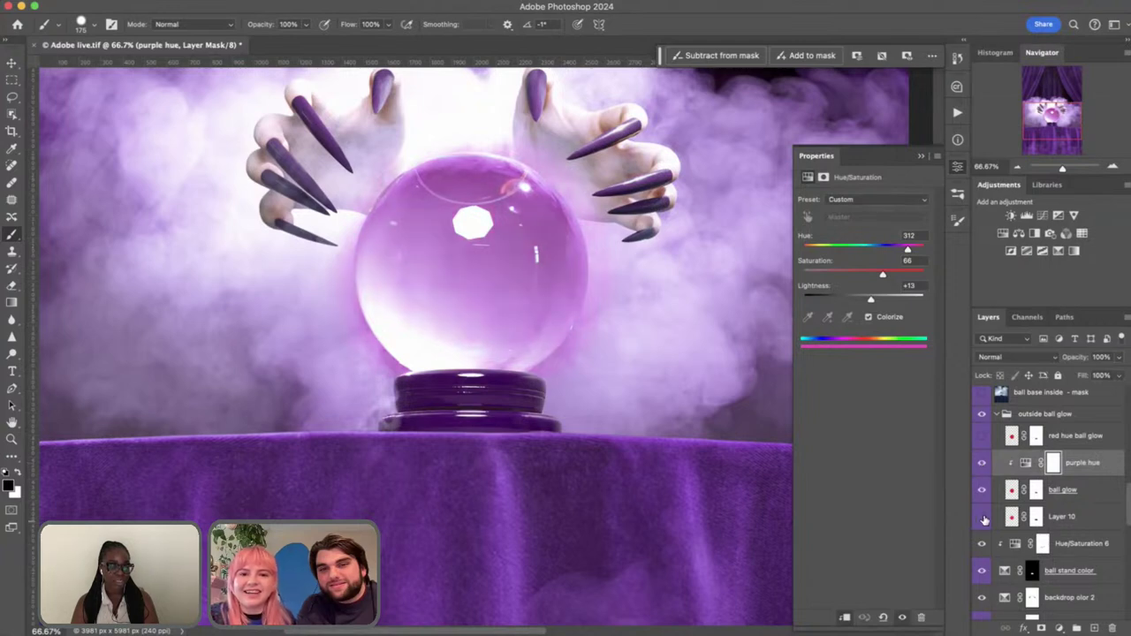
click(1025, 464)
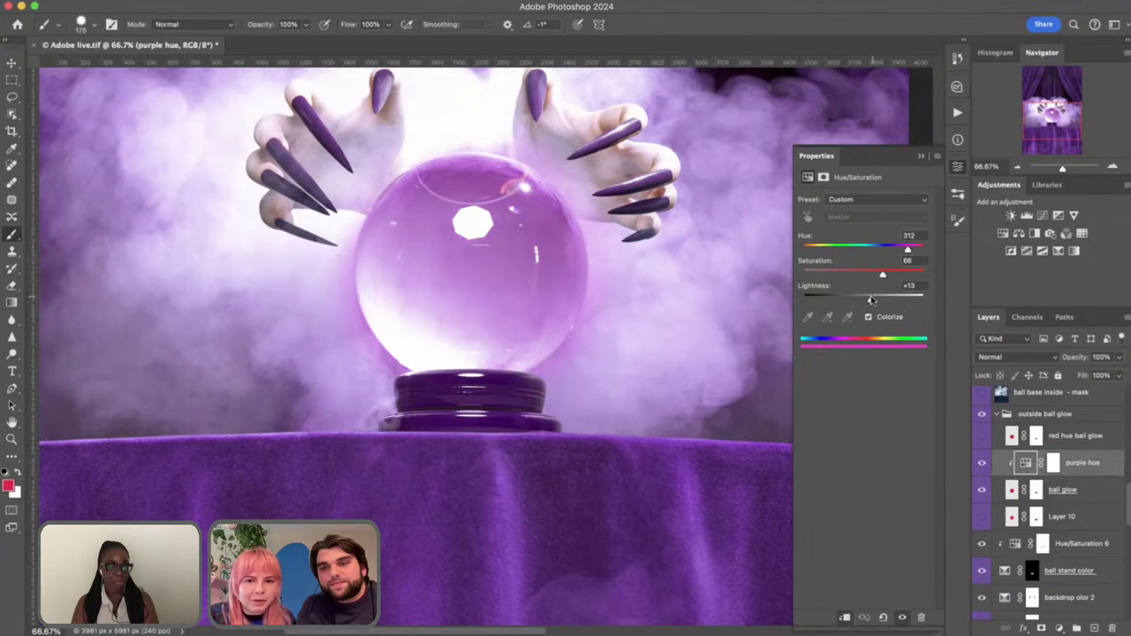
mouse_move(870, 301)
mouse_down()
mouse_move(855, 302)
mouse_move(869, 302)
mouse_up()
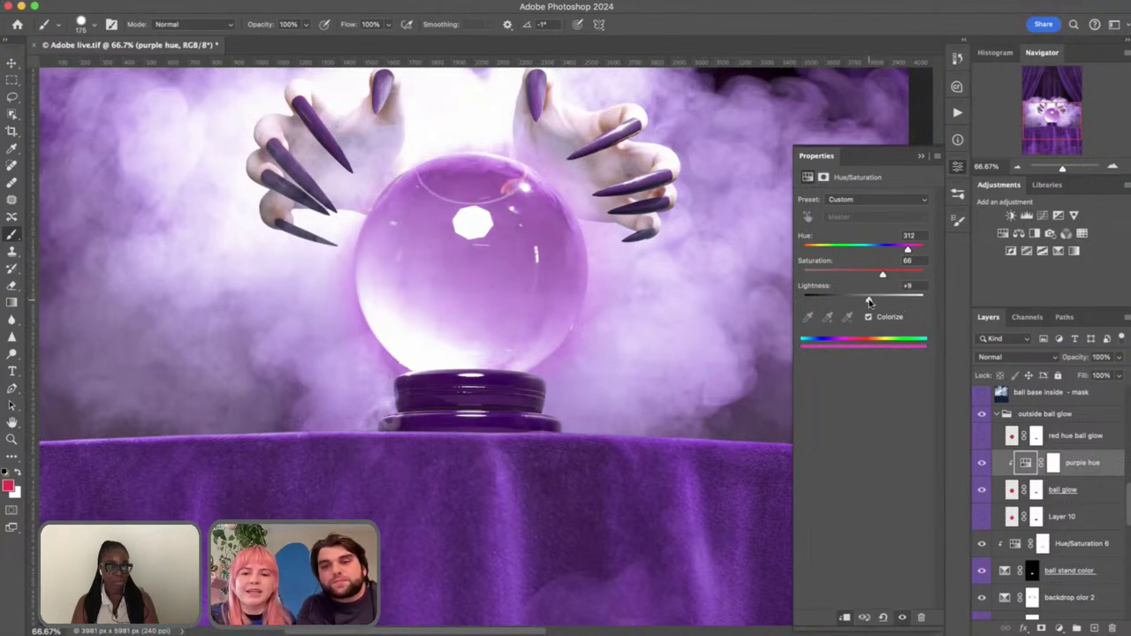
Try the purple hue adjustment without Colorize, shifting its hue to -49
click(869, 318)
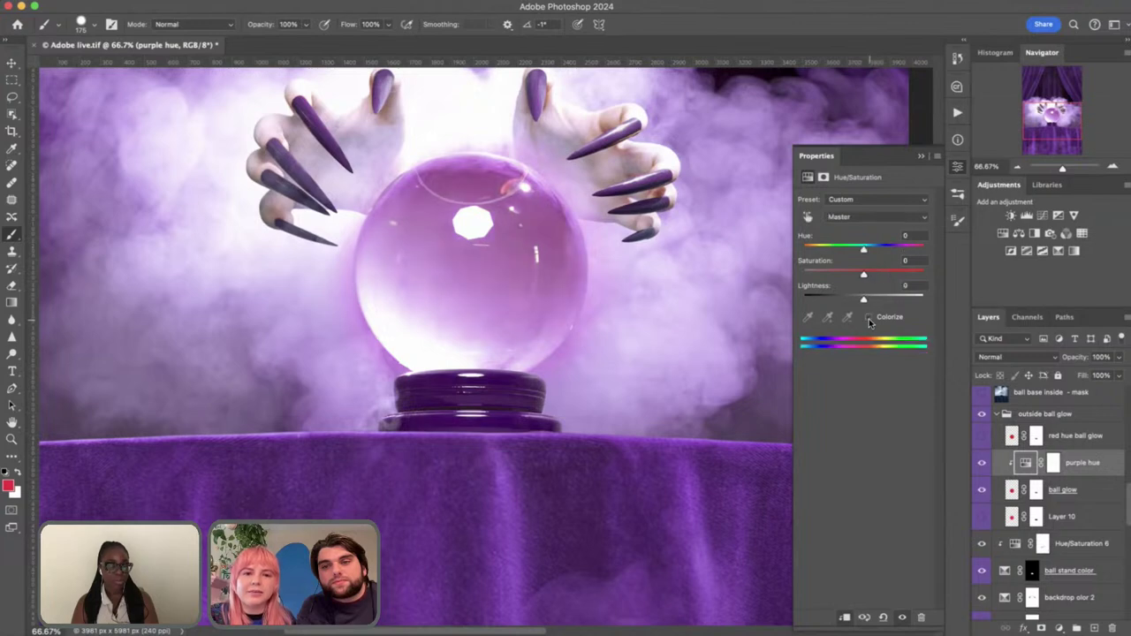
drag(868, 252, 836, 255)
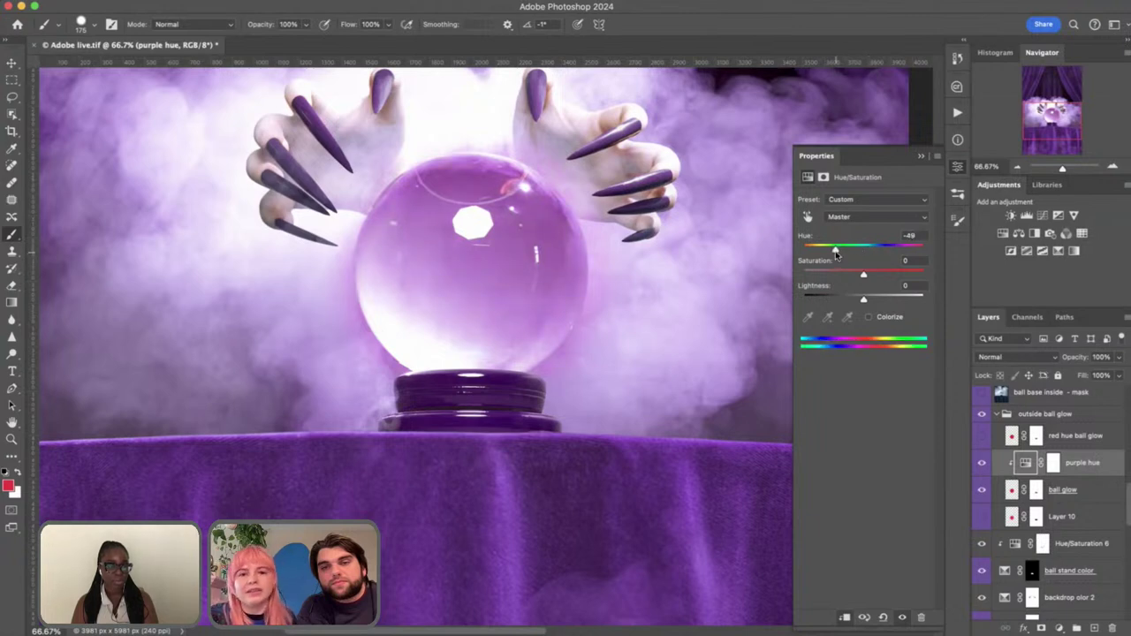
click(869, 317)
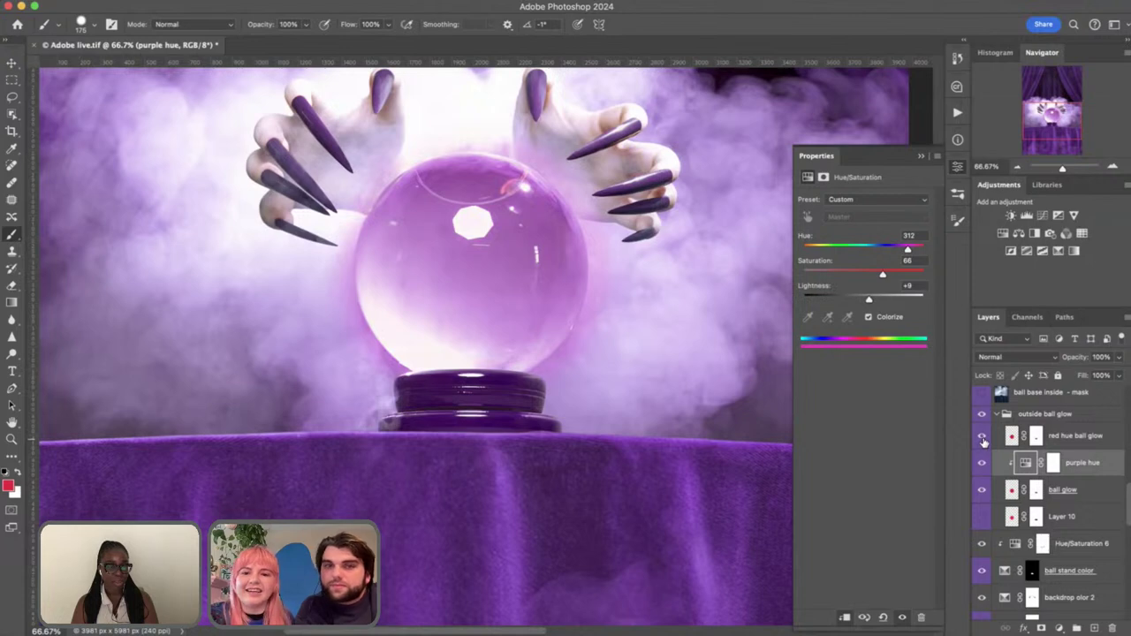
Show the red hue ball glow layer and review how the outside ball glow group is organised
click(1012, 437)
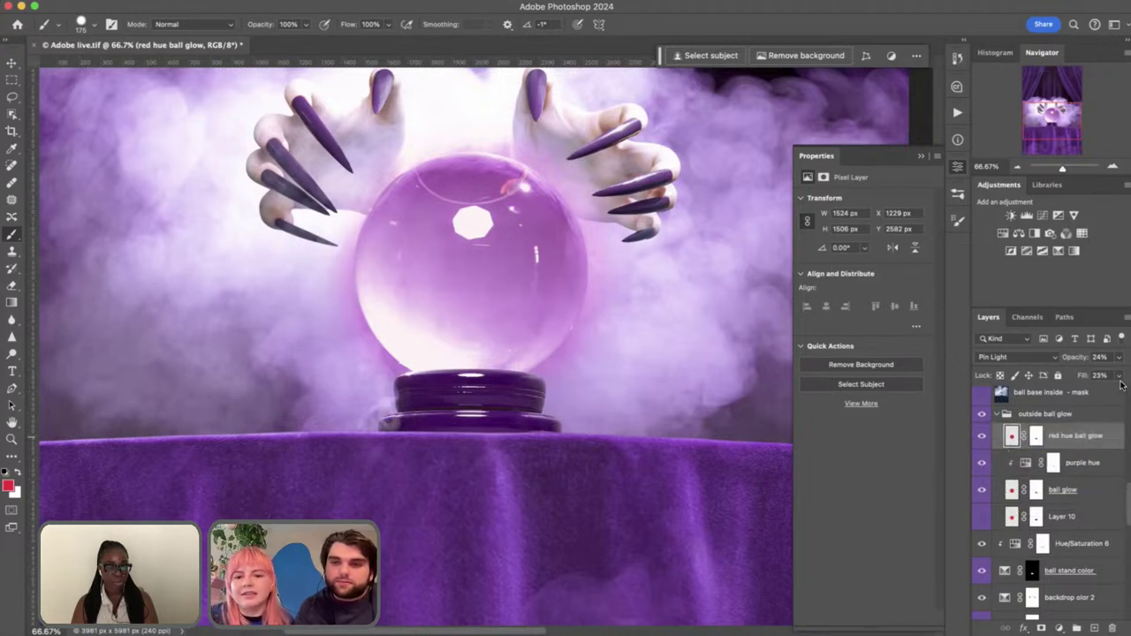
scroll(1040, 541, up, 1)
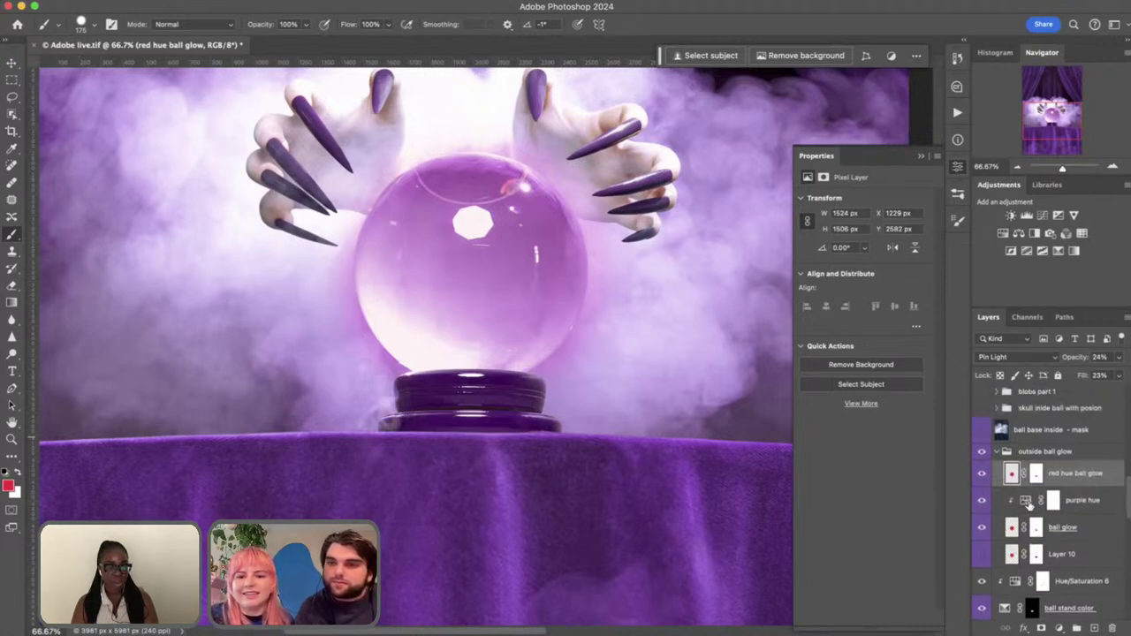
click(996, 452)
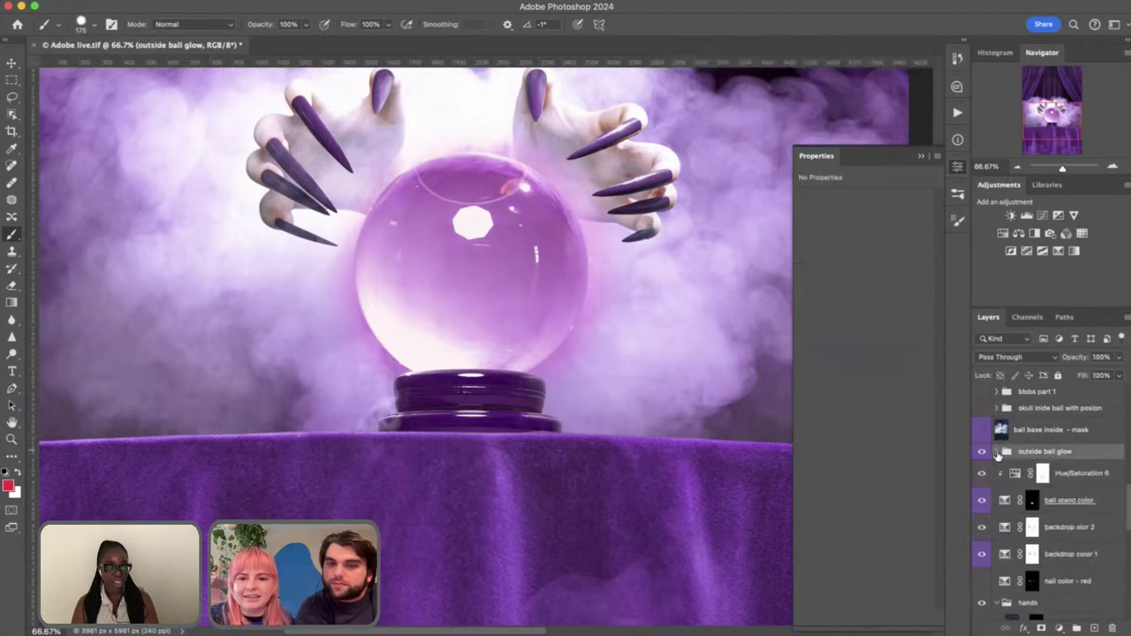
click(997, 451)
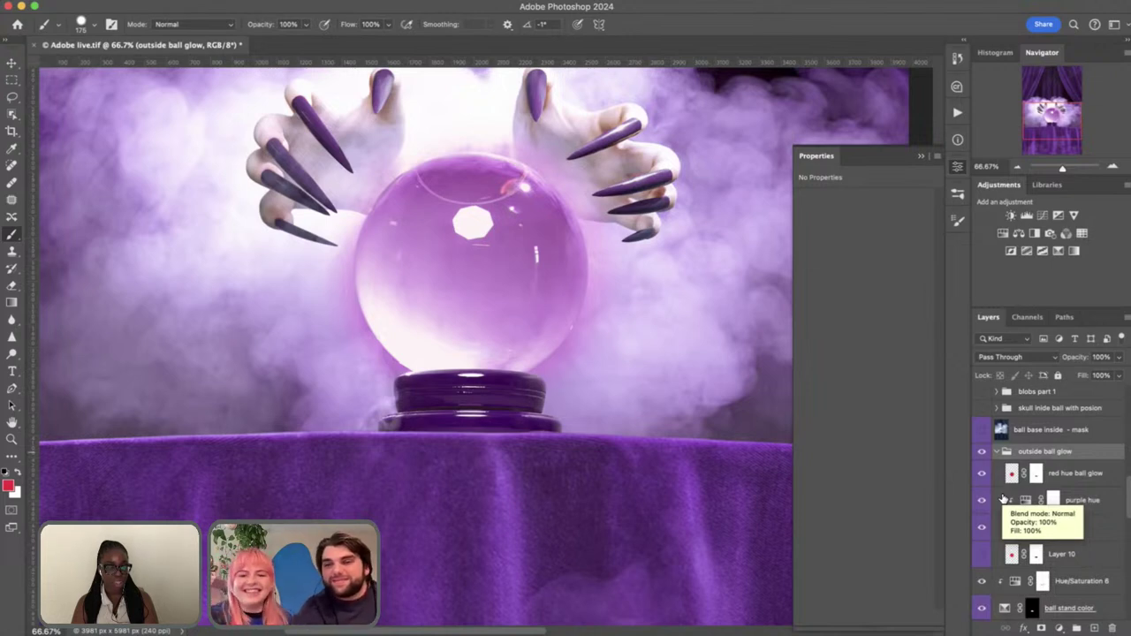
Show the ball base inside - mask layer and select its crystal ball with the Object Selection Tool
click(982, 430)
click(1041, 434)
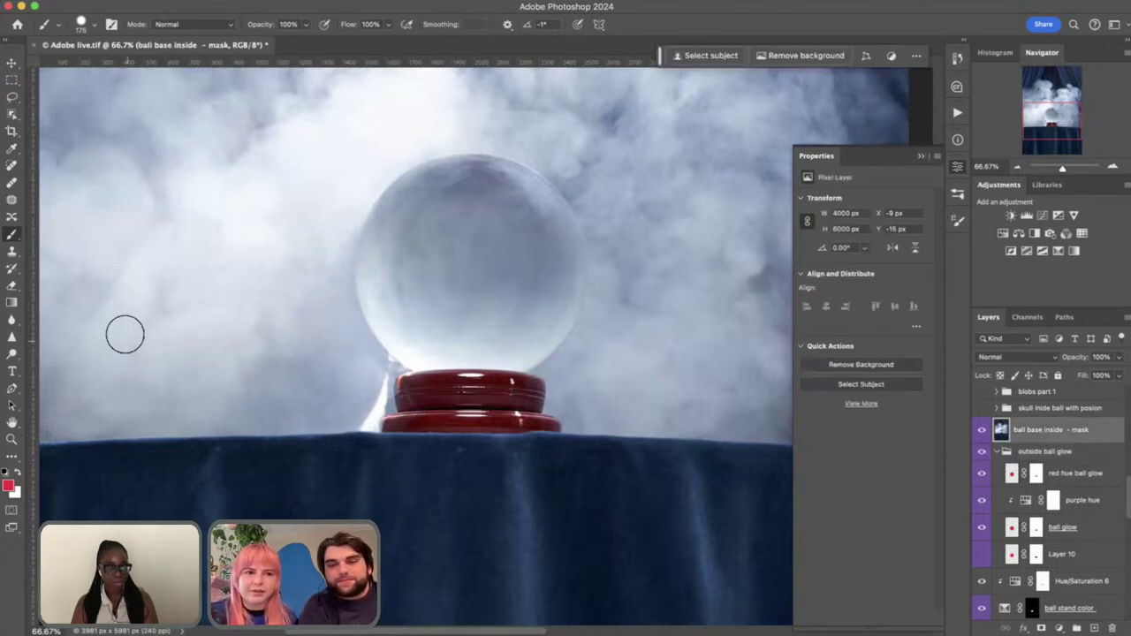
click(11, 114)
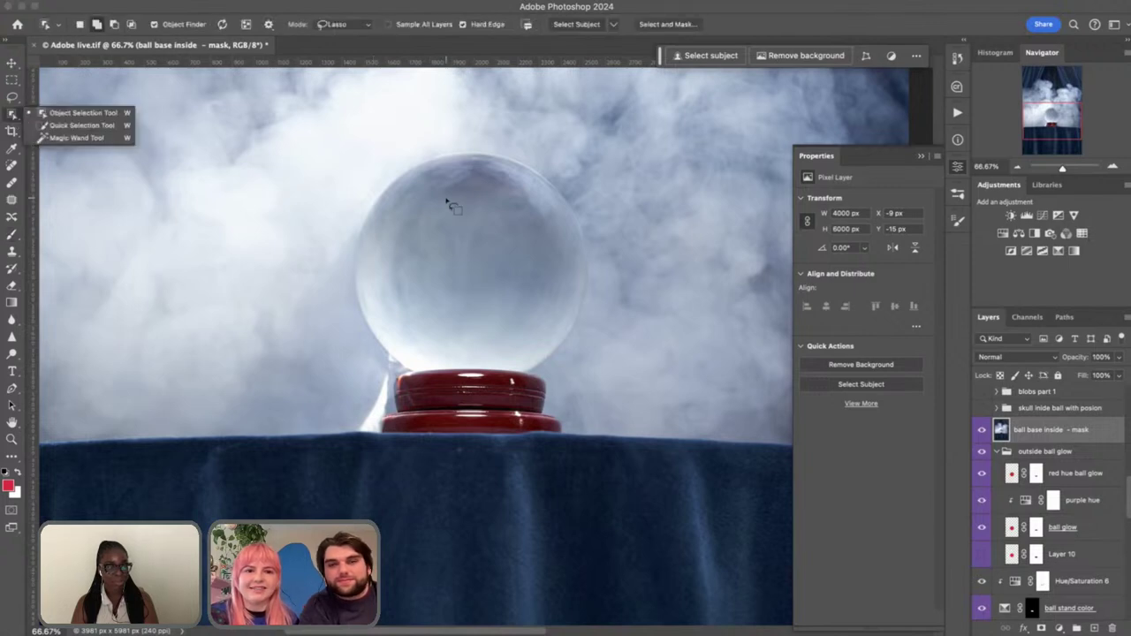
click(474, 190)
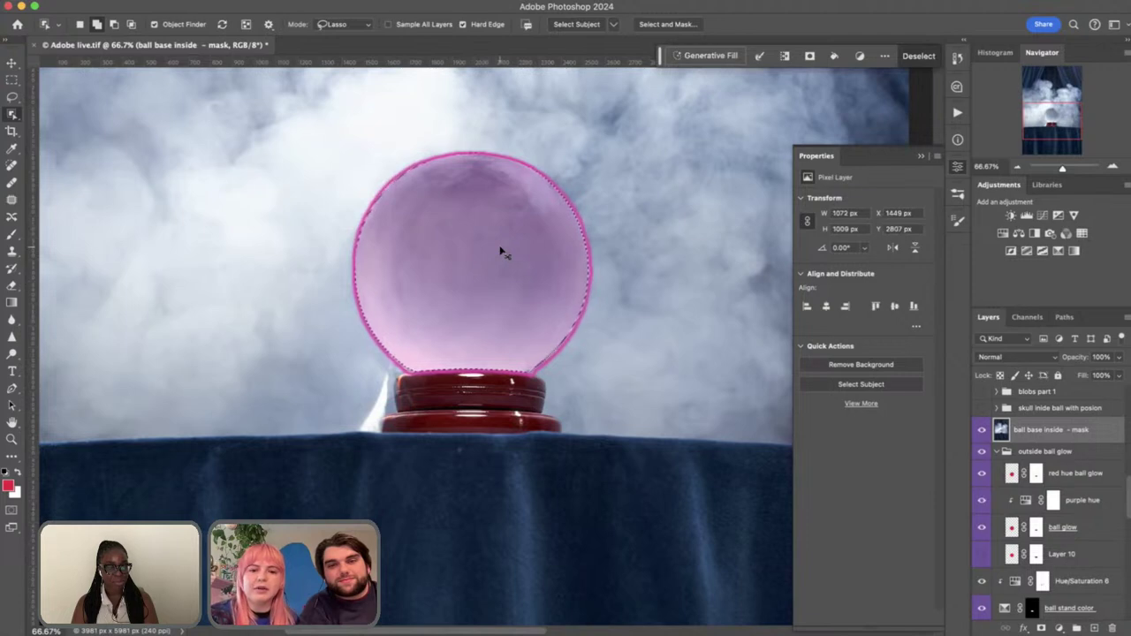
Check the ball selection against the full composite by hiding and reshowing the ball base inside - mask layer
key(super+minus)
key(super+minus)
key(super+minus)
key(super+minus)
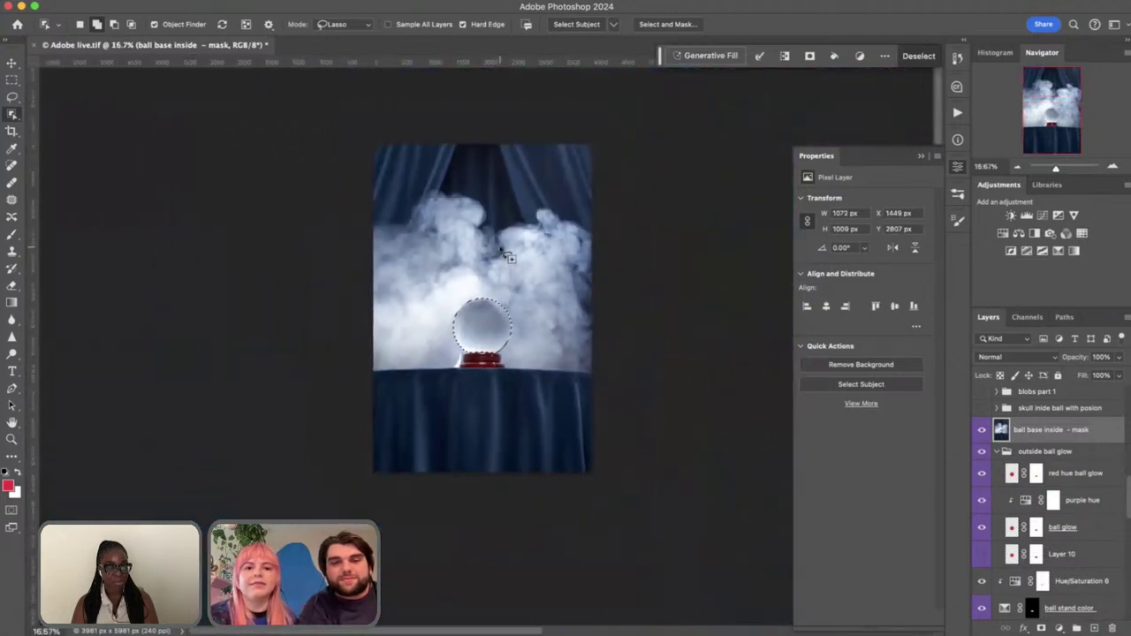
click(982, 430)
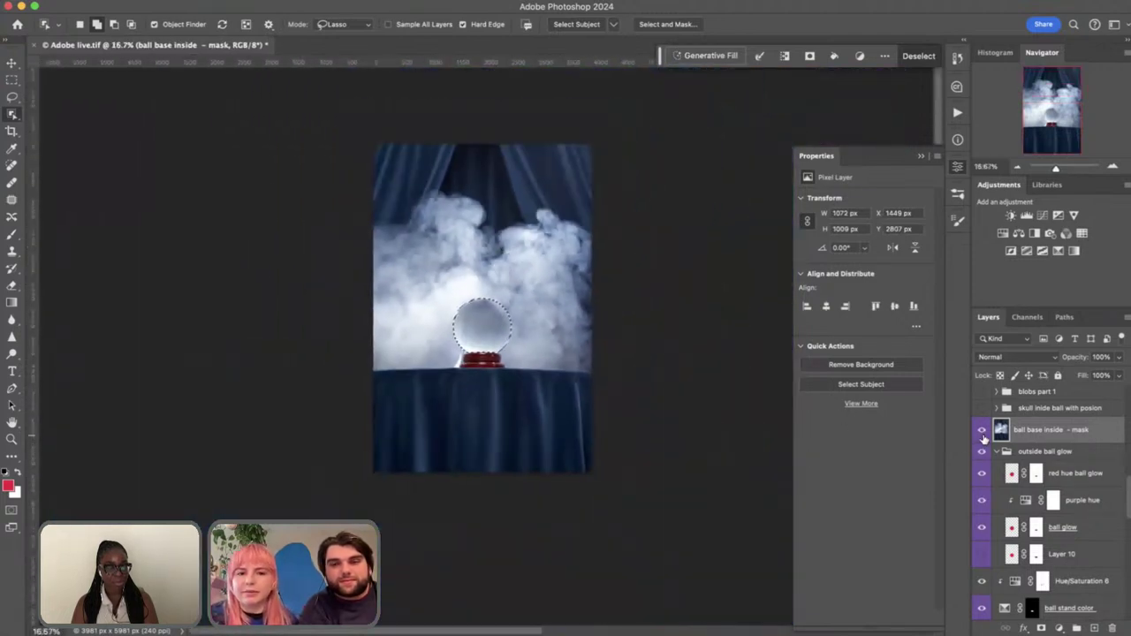
key(super+plus)
key(super+plus)
key(super+plus)
key(super+plus)
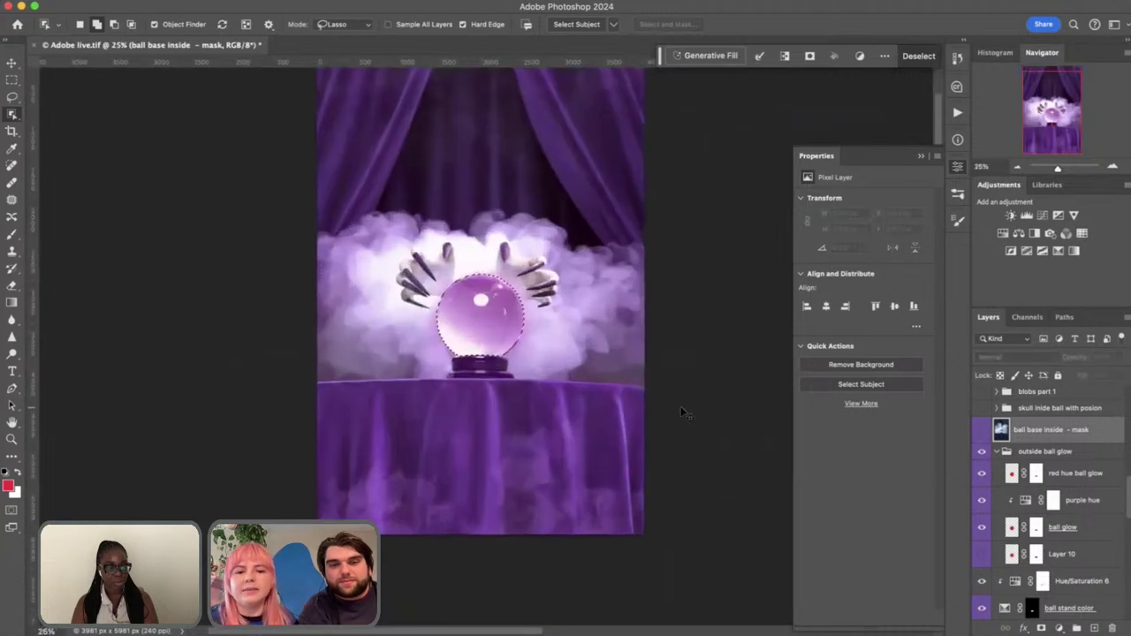
key(super+plus)
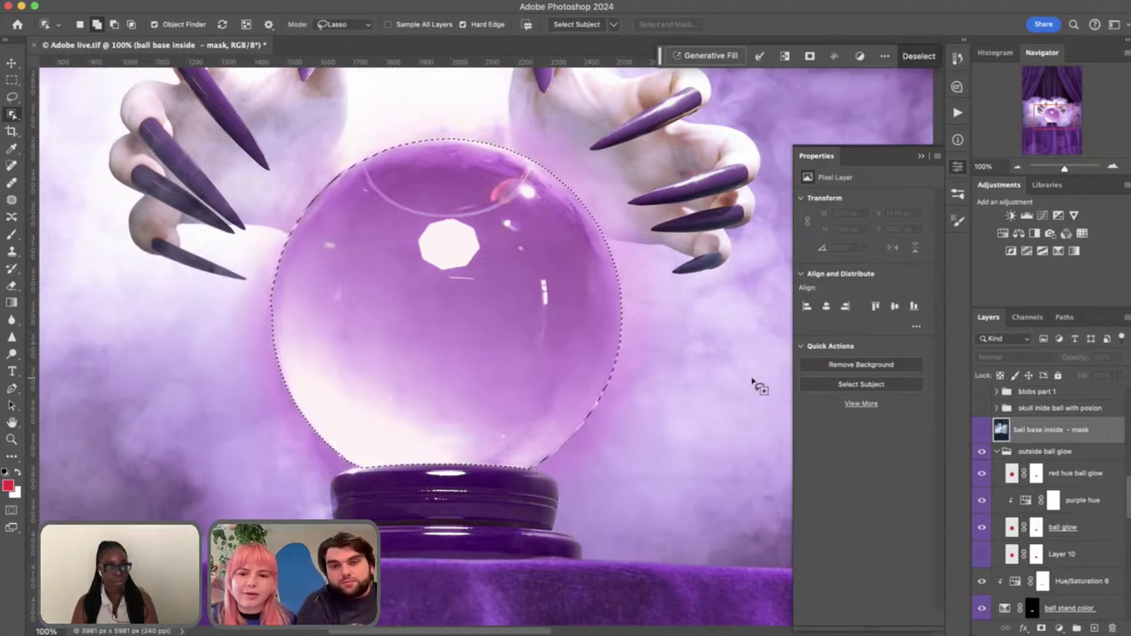
click(982, 430)
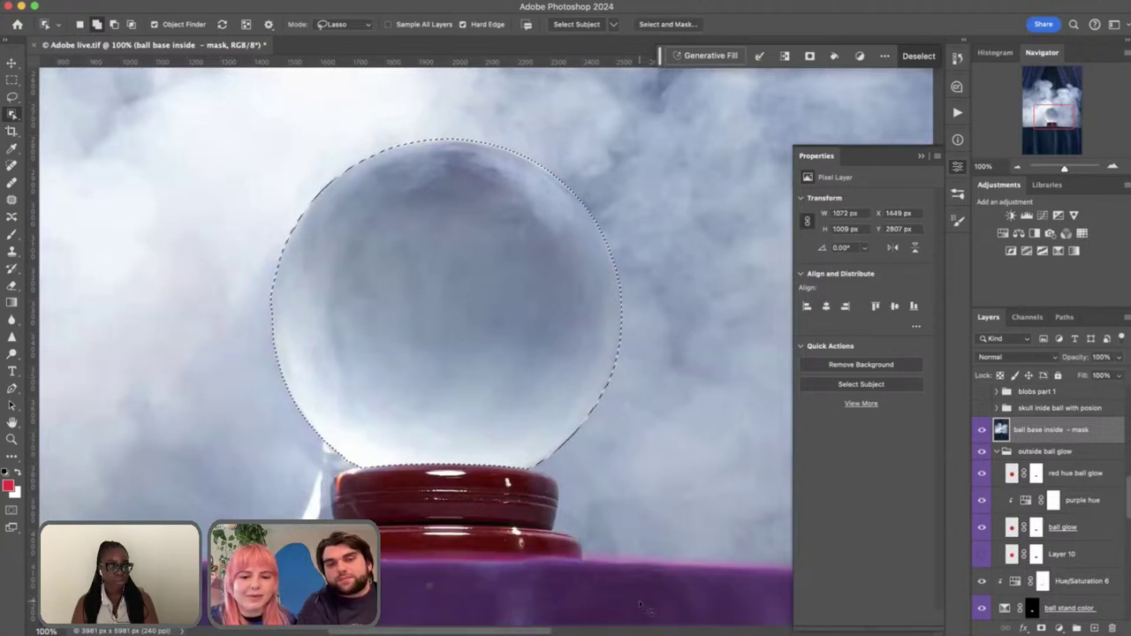
Add a layer mask to the ball base inside - mask layer from the active crystal ball selection
key(super+minus)
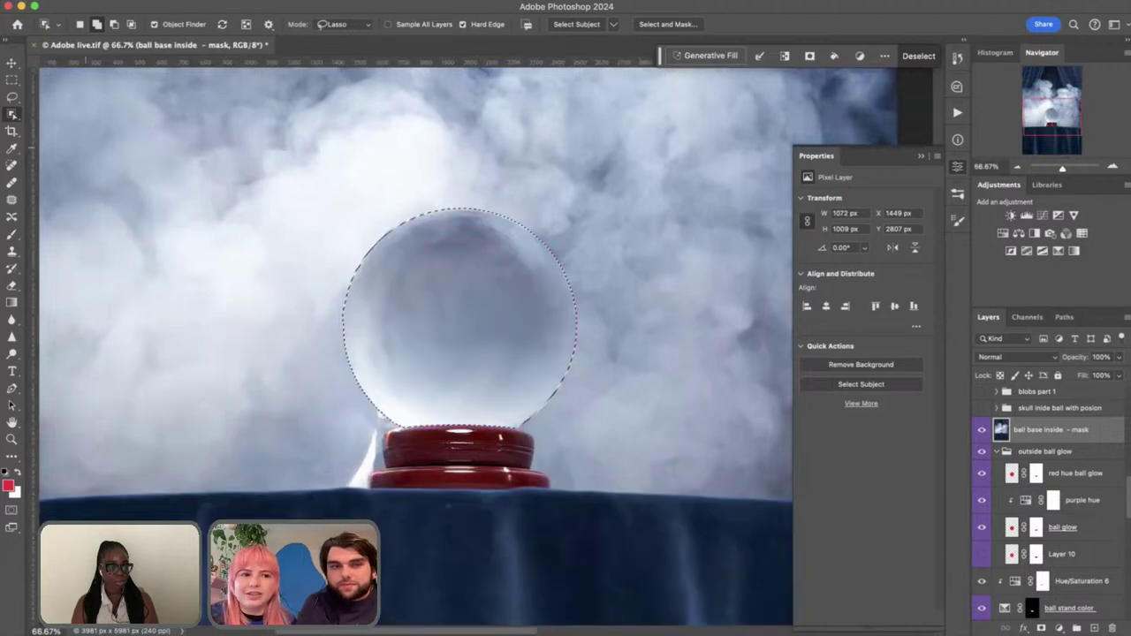
key(super+minus)
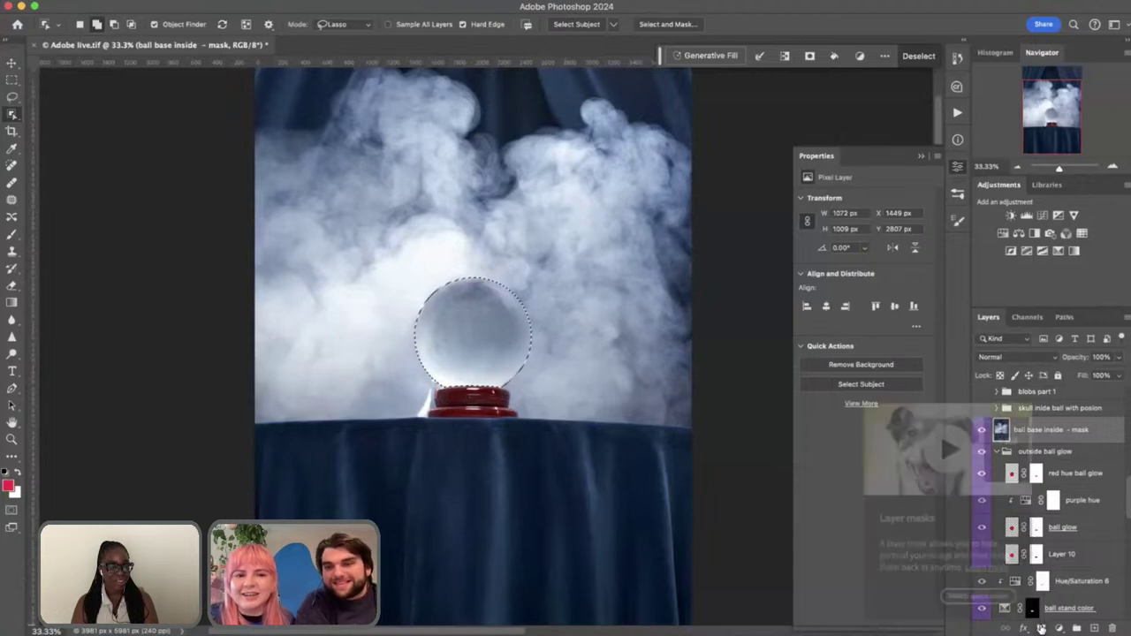
click(1041, 628)
key(super+1)
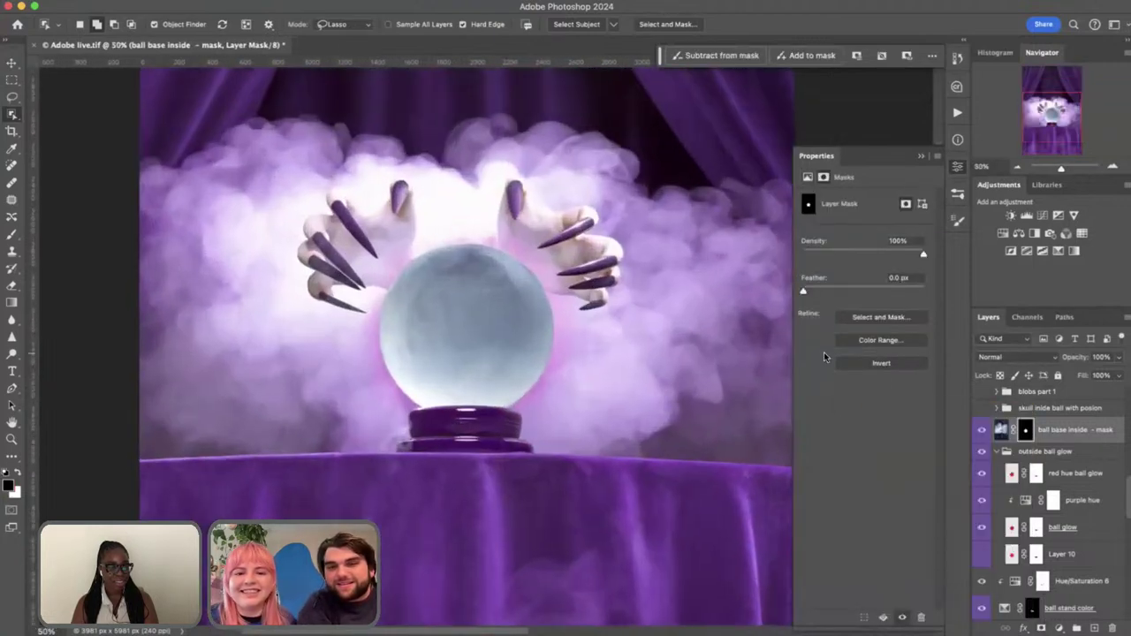
scroll(635, 386, up, 1)
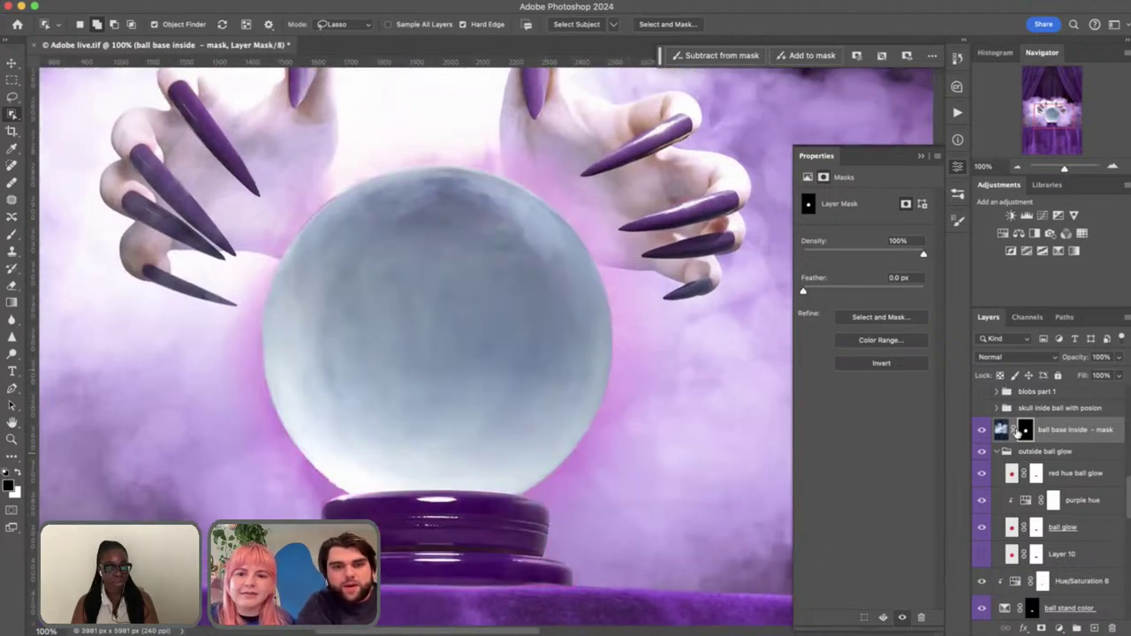
mouse_move(1076, 363)
mouse_down()
mouse_move(1066, 362)
mouse_move(1108, 357)
mouse_up()
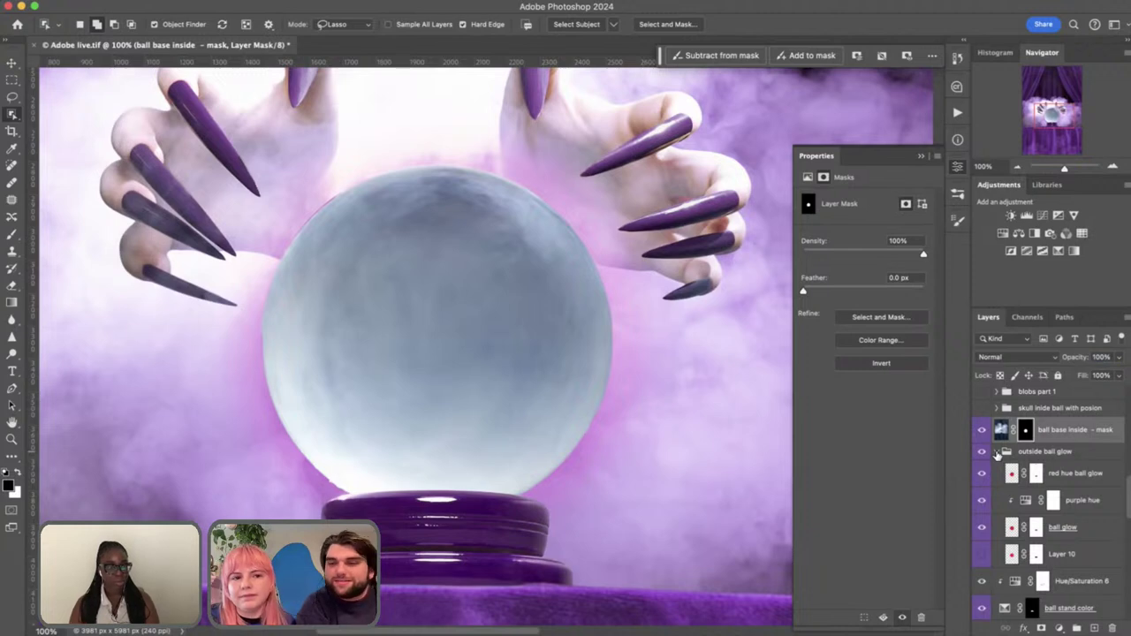
Collapse the outside ball glow group and close the Properties panel
click(998, 452)
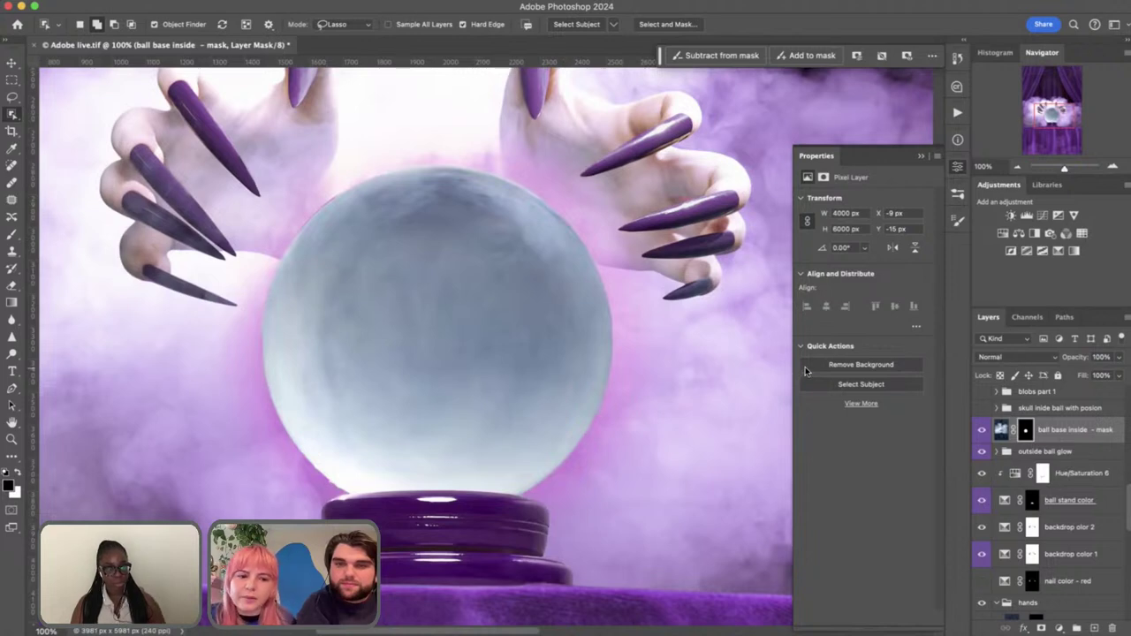
click(921, 159)
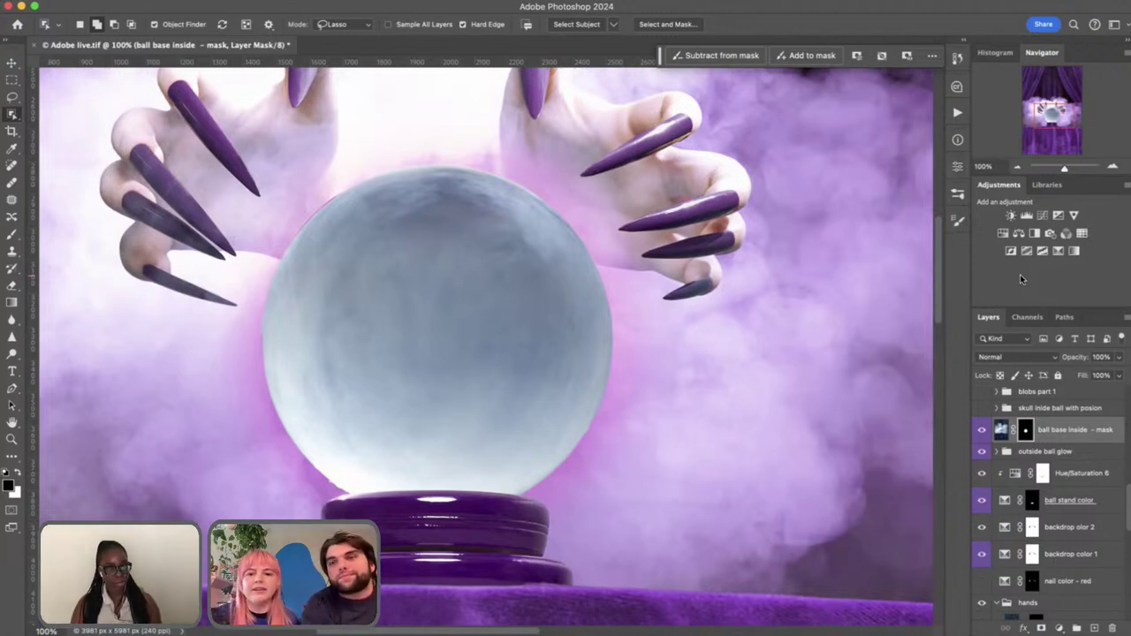
click(981, 452)
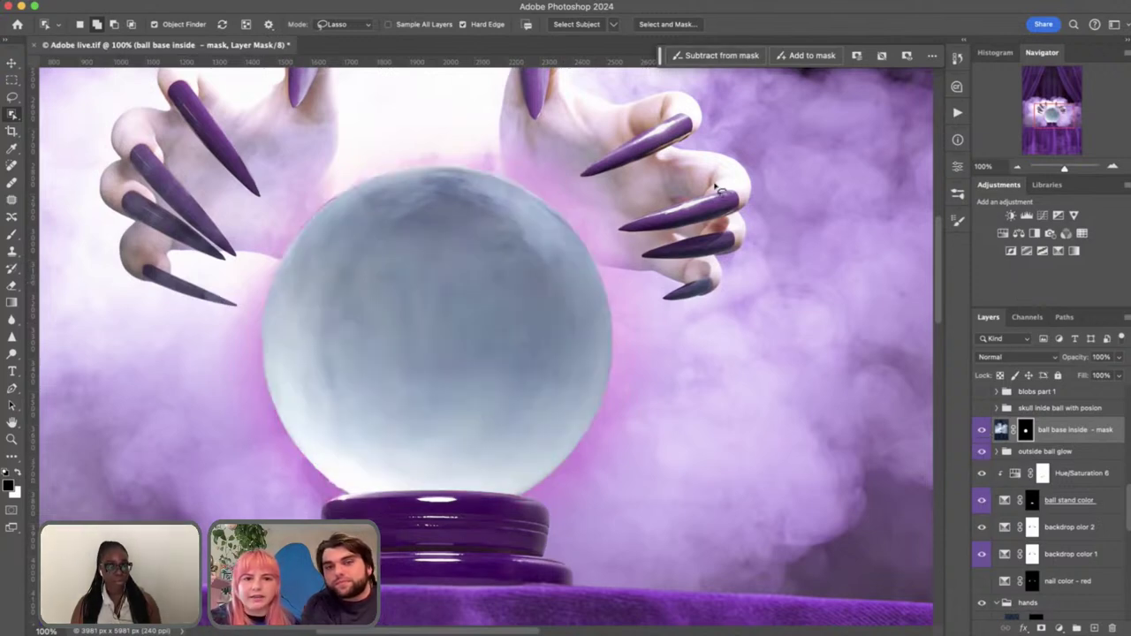
scroll(1006, 440, up, 2)
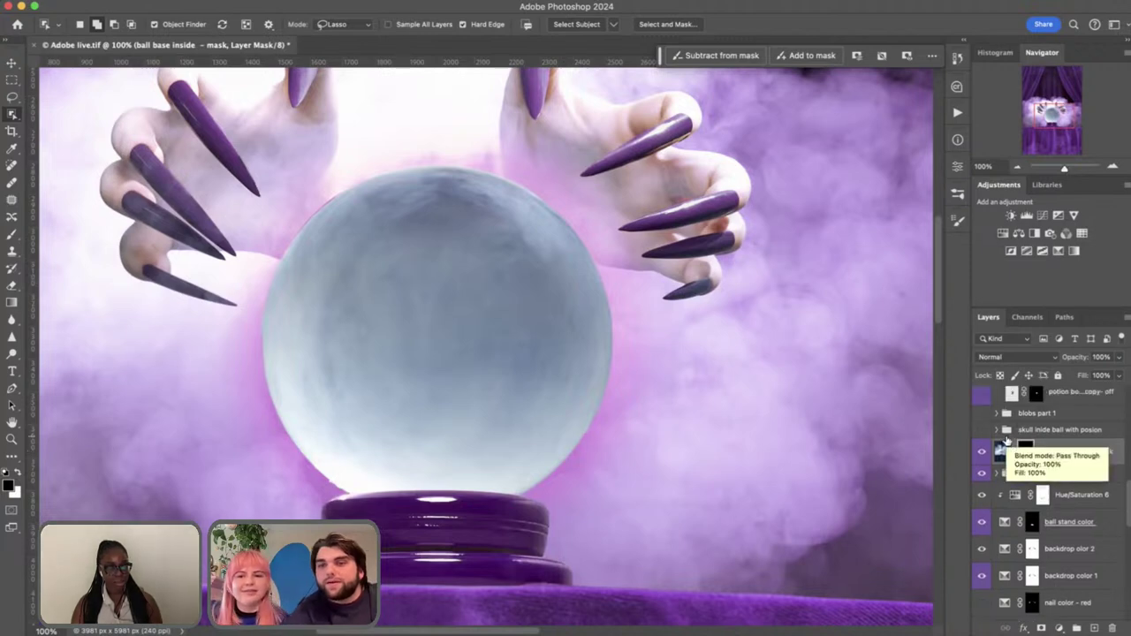
Show and expand the skull inide ball with posion group, and review the layers it contains
click(982, 429)
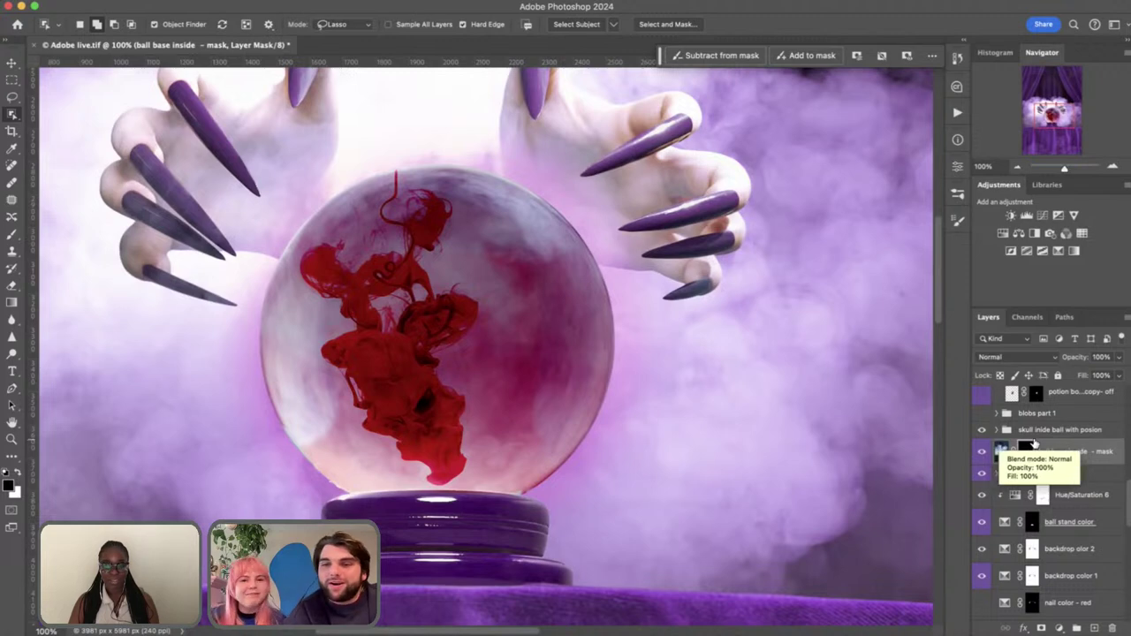
click(993, 428)
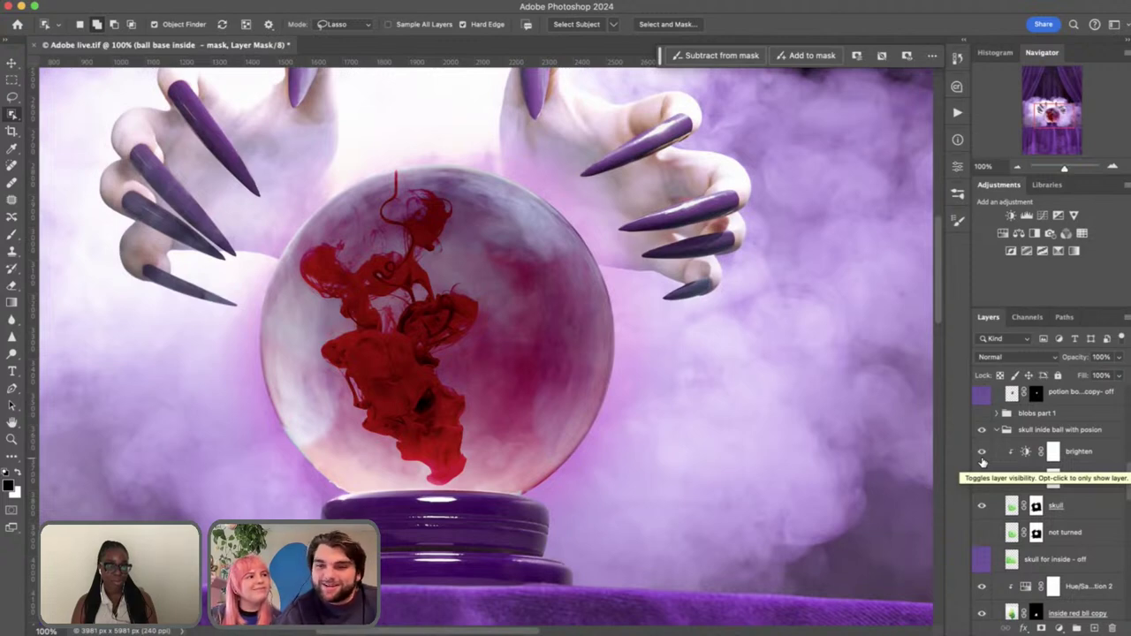
scroll(983, 462, down, 2)
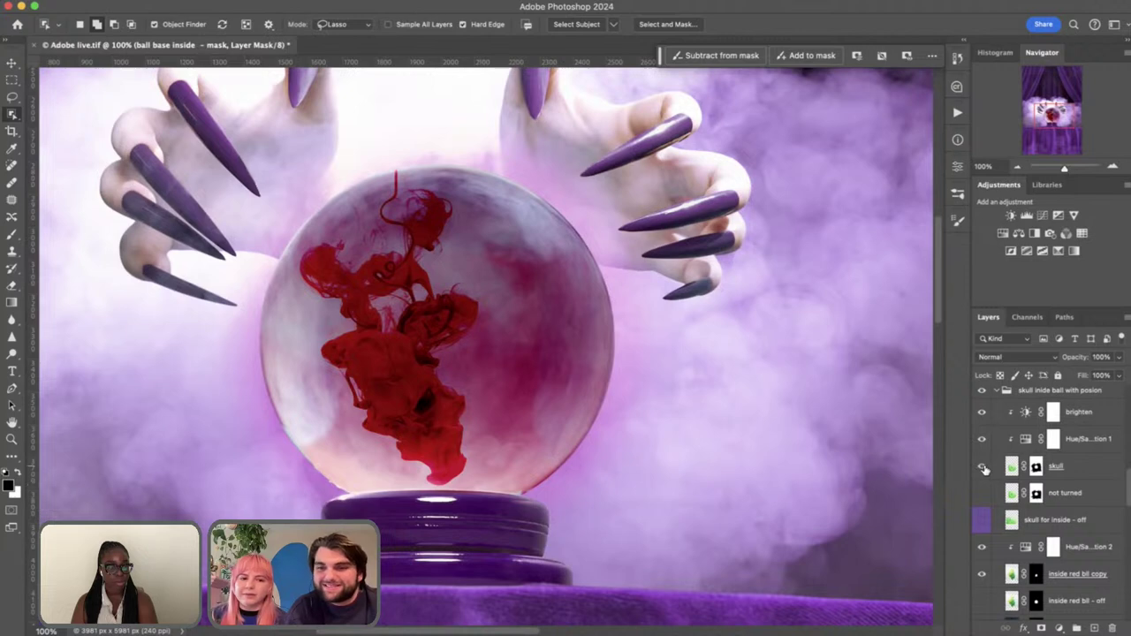
scroll(982, 553, down, 3)
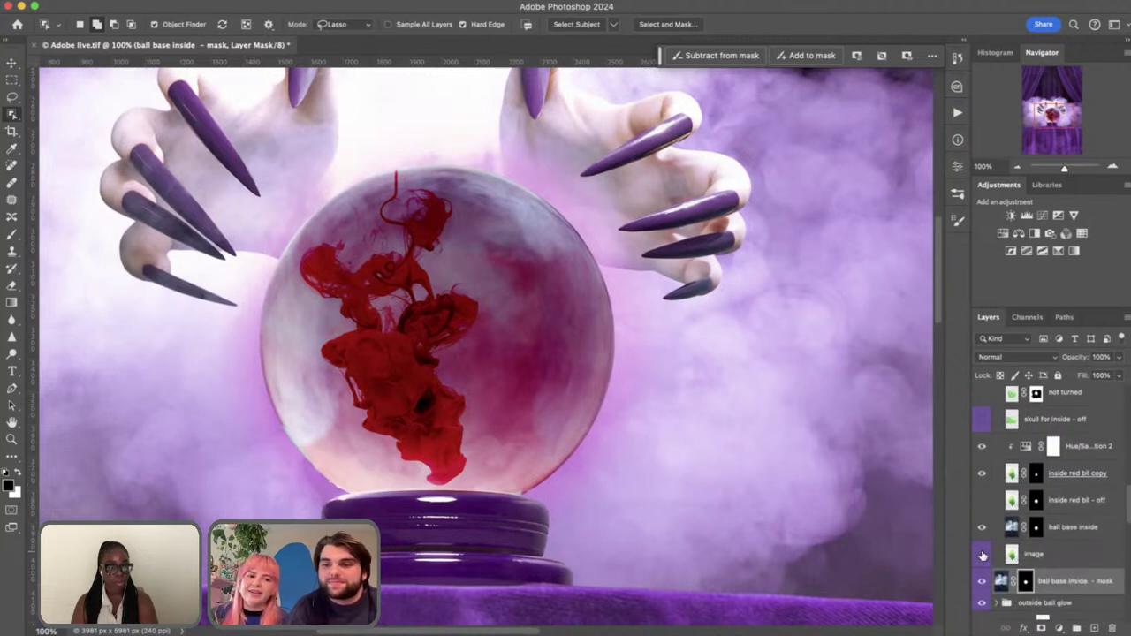
scroll(982, 555, up, 2)
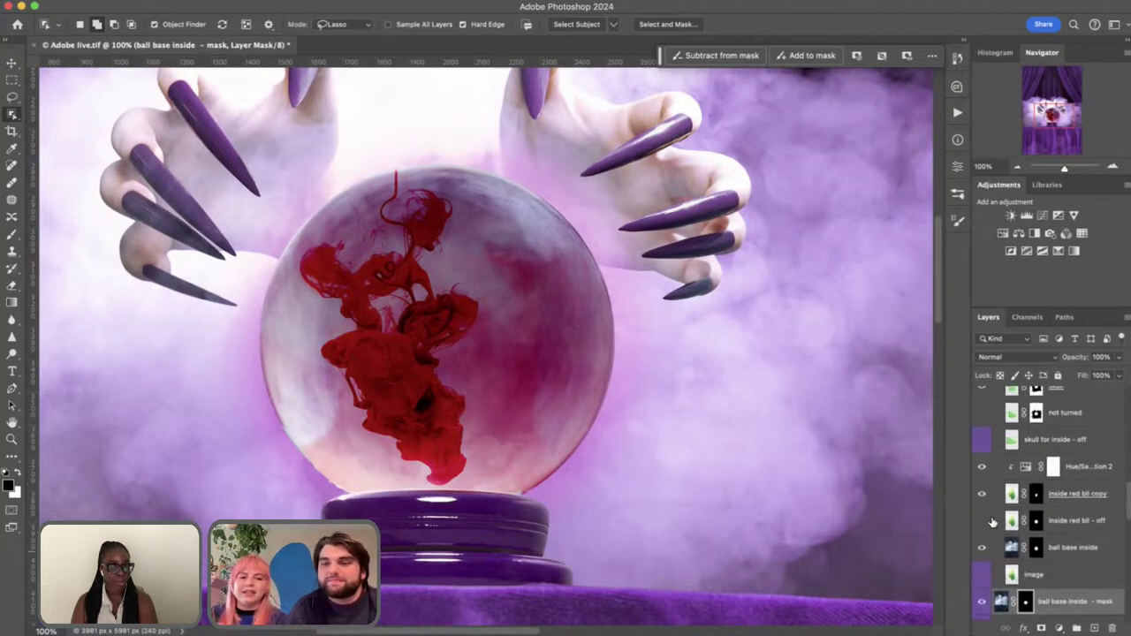
scroll(990, 519, up, 2)
scroll(988, 459, up, 2)
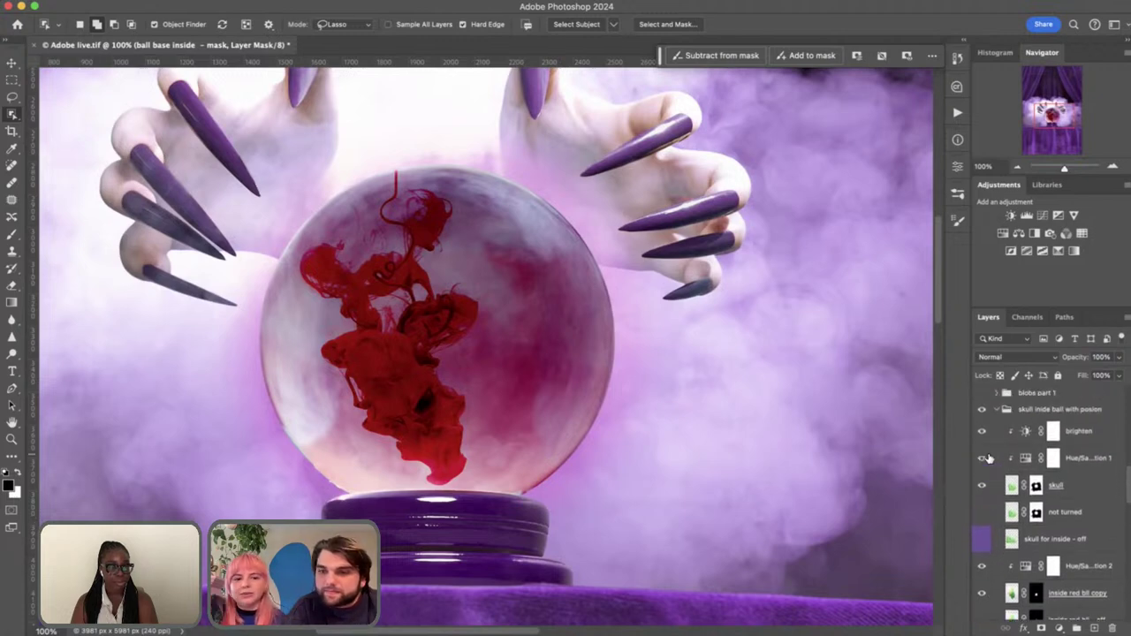
Hide the skull layer with its brighten and Hue/Saturation 1 adjustments, and show inside red bll - off in place of inside red bll copy
drag(983, 432, 987, 482)
scroll(988, 495, down, 5)
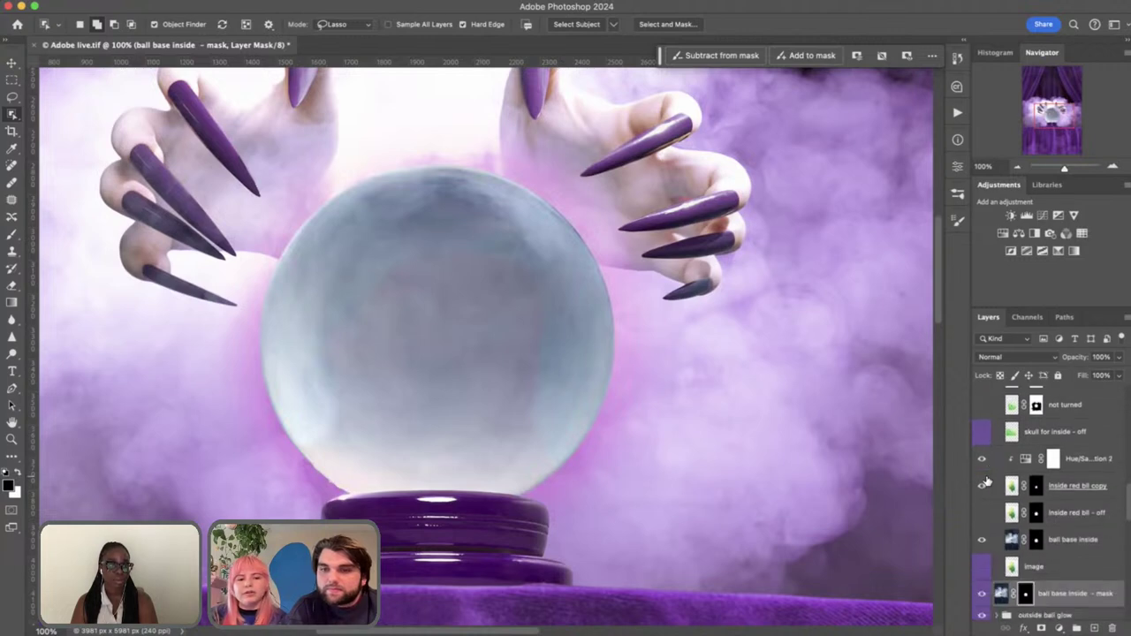
click(982, 514)
click(981, 486)
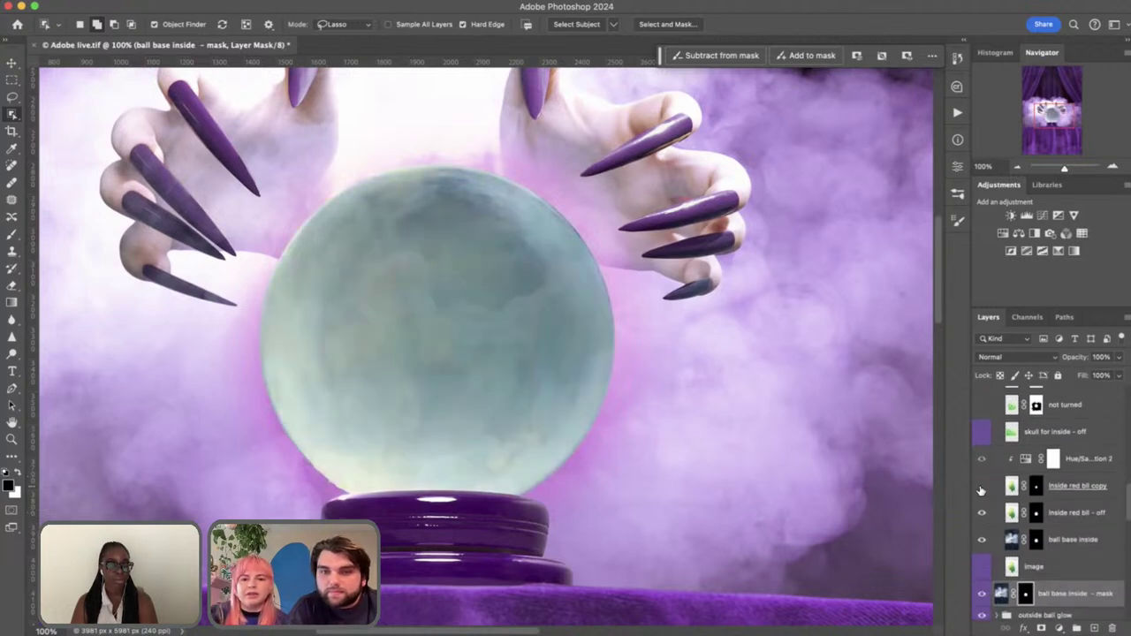
shift+click(1038, 515)
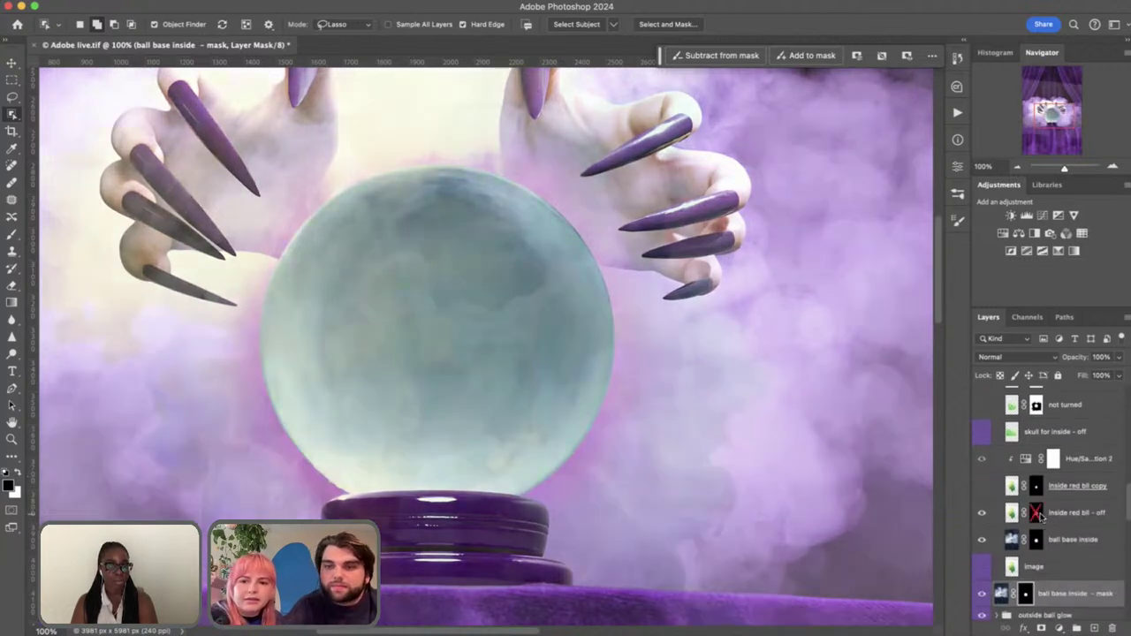
shift+click(1038, 516)
Temporarily show the skull for inside - off layer and examine its green ink cloud up close
click(981, 431)
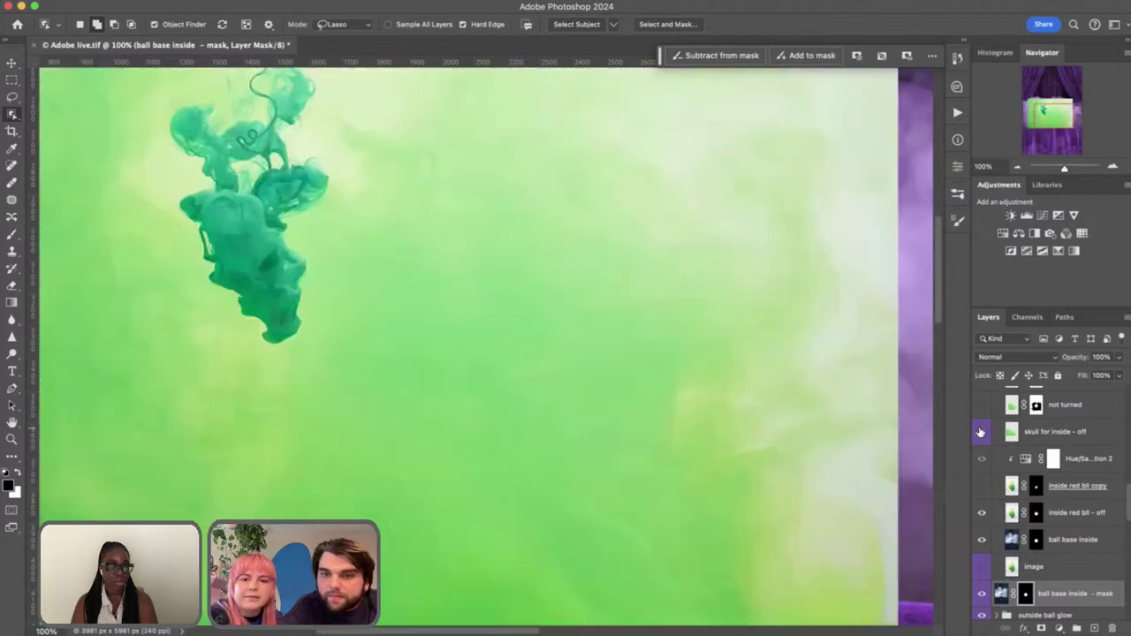
key(super+minus)
key(super+minus)
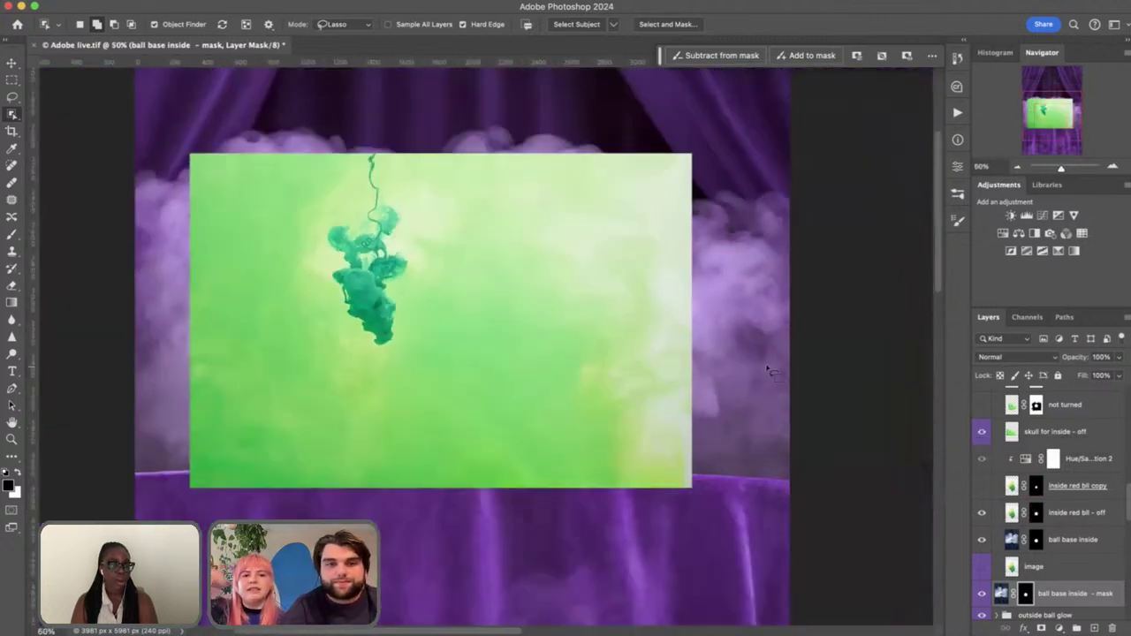
scroll(769, 371, up, 1)
key(super+plus)
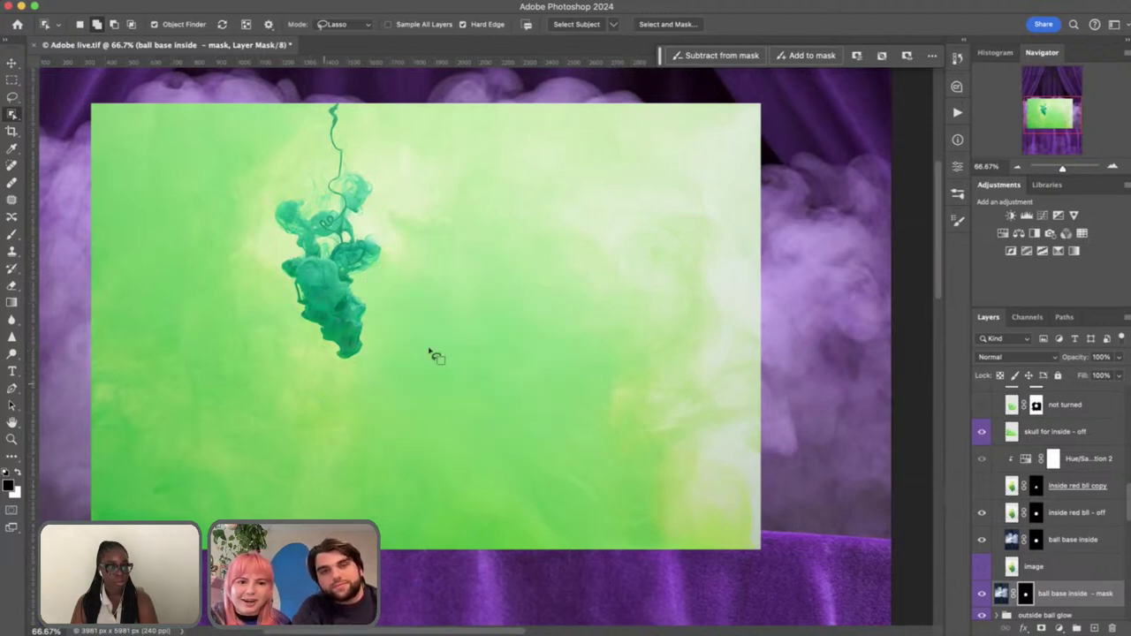
key(v)
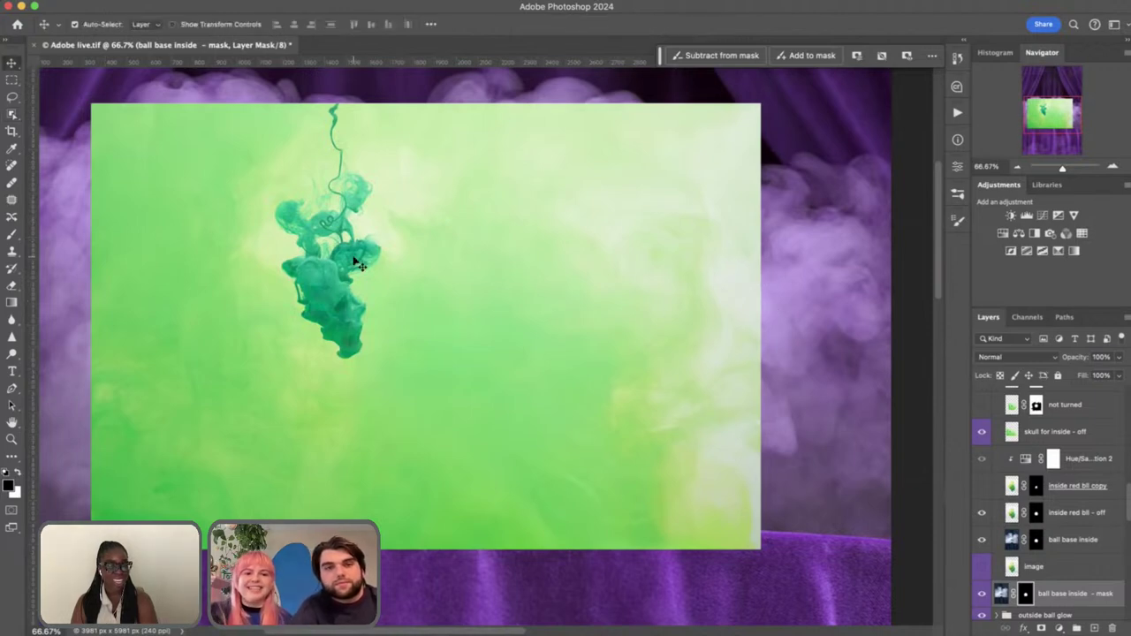
scroll(501, 251, up, 2)
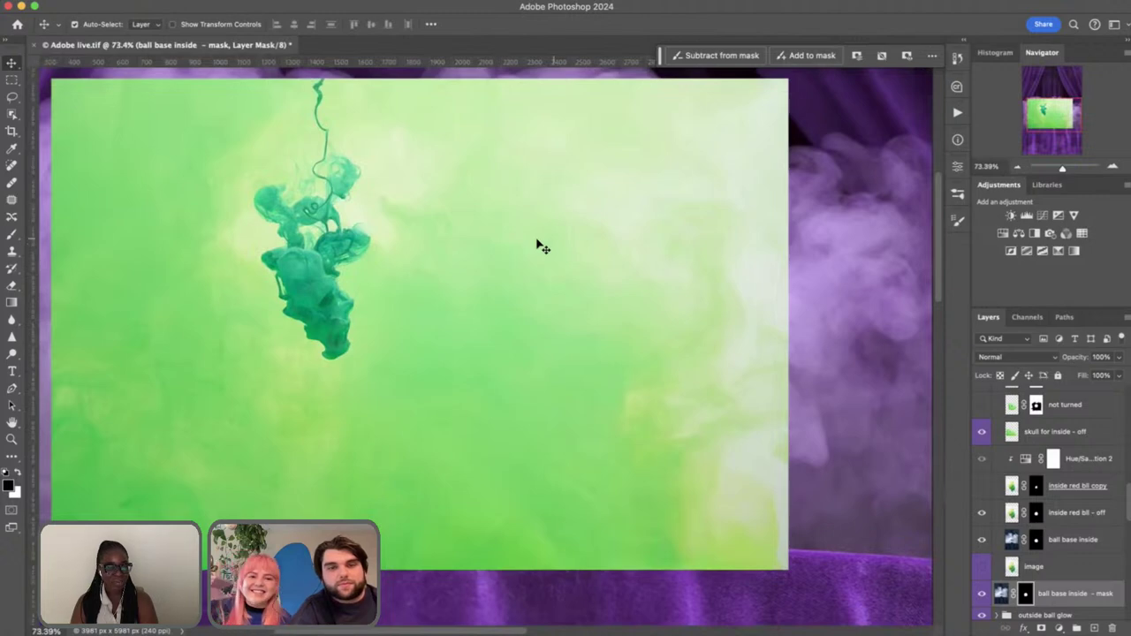
scroll(603, 241, up, 5)
scroll(603, 241, left, 5)
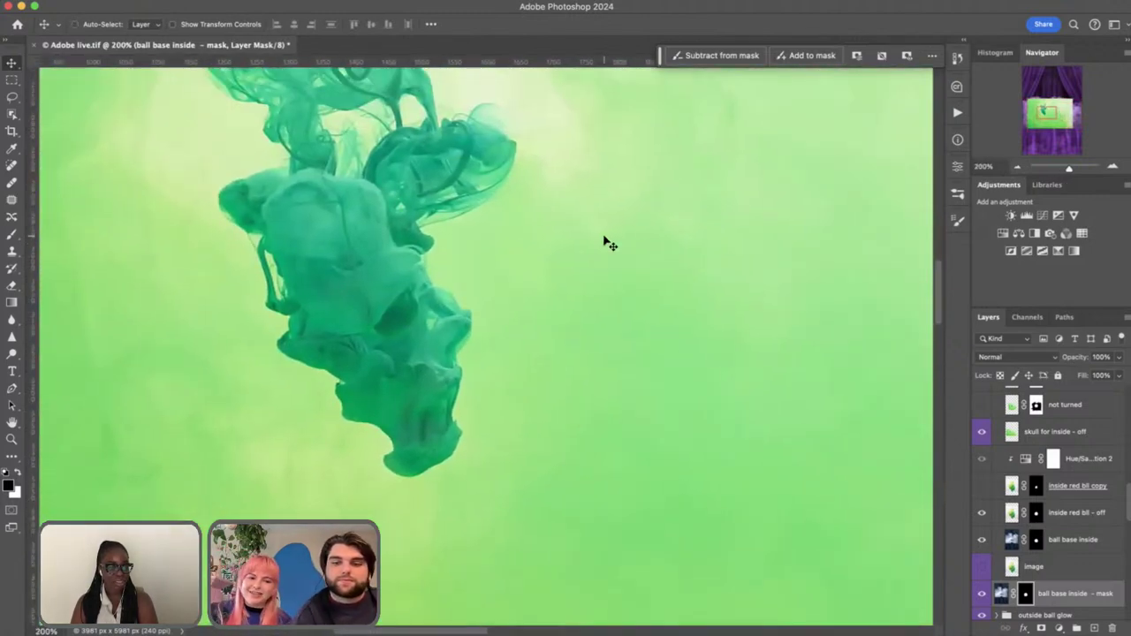
scroll(606, 241, down, 3)
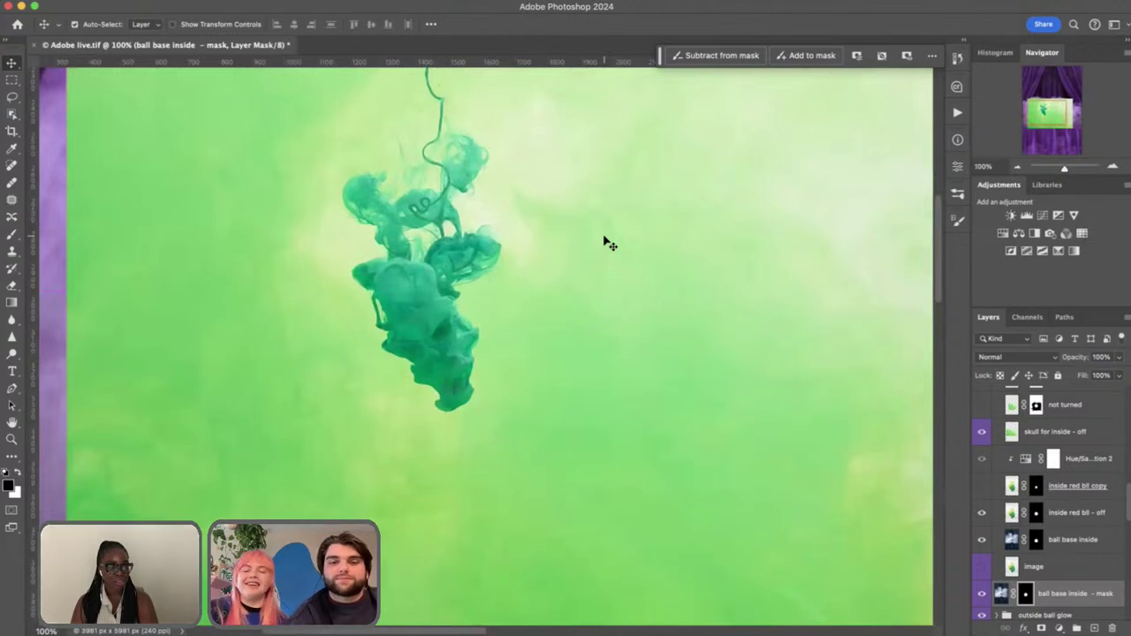
scroll(609, 244, down, 2)
scroll(606, 241, down, 1)
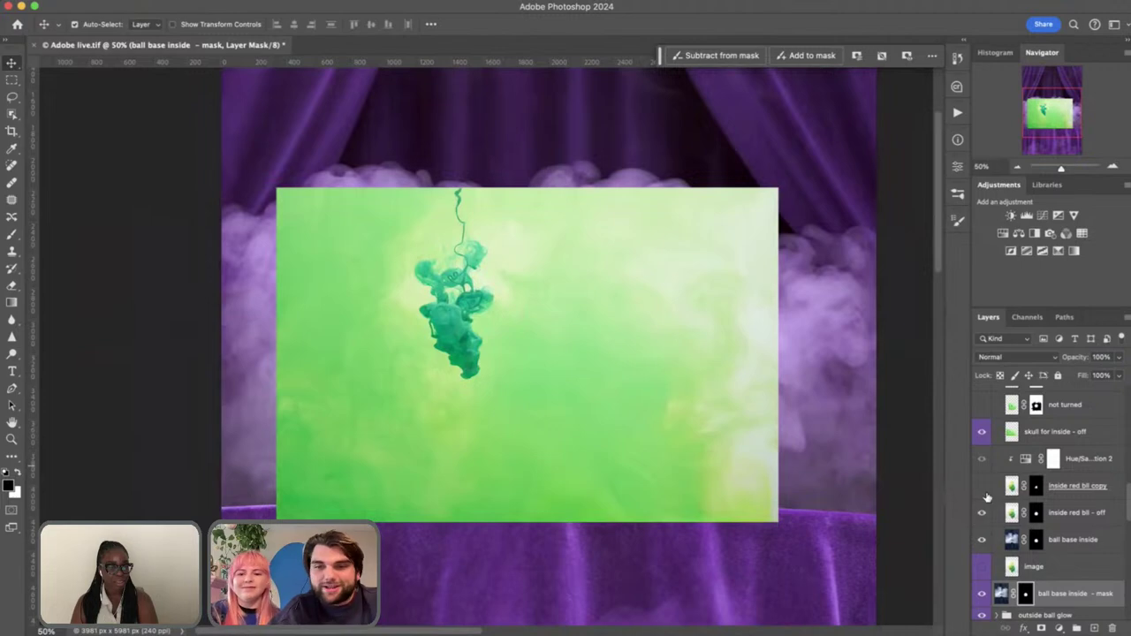
click(982, 432)
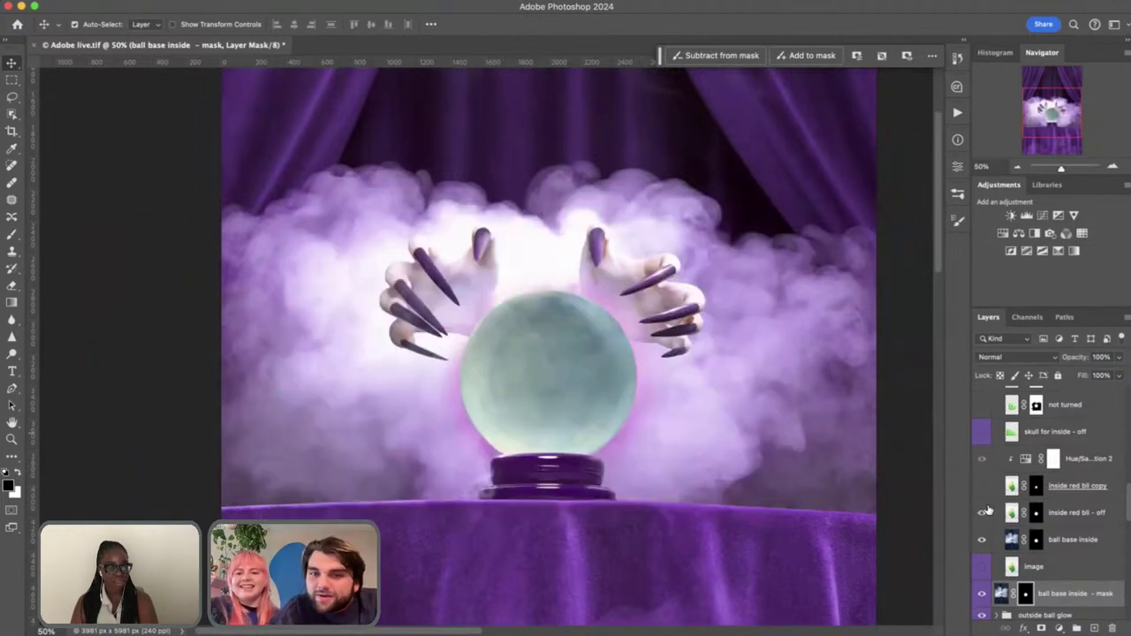
Disable the layer mask on inside red bll - off and set that layer's opacity and fill to 100%
click(981, 512)
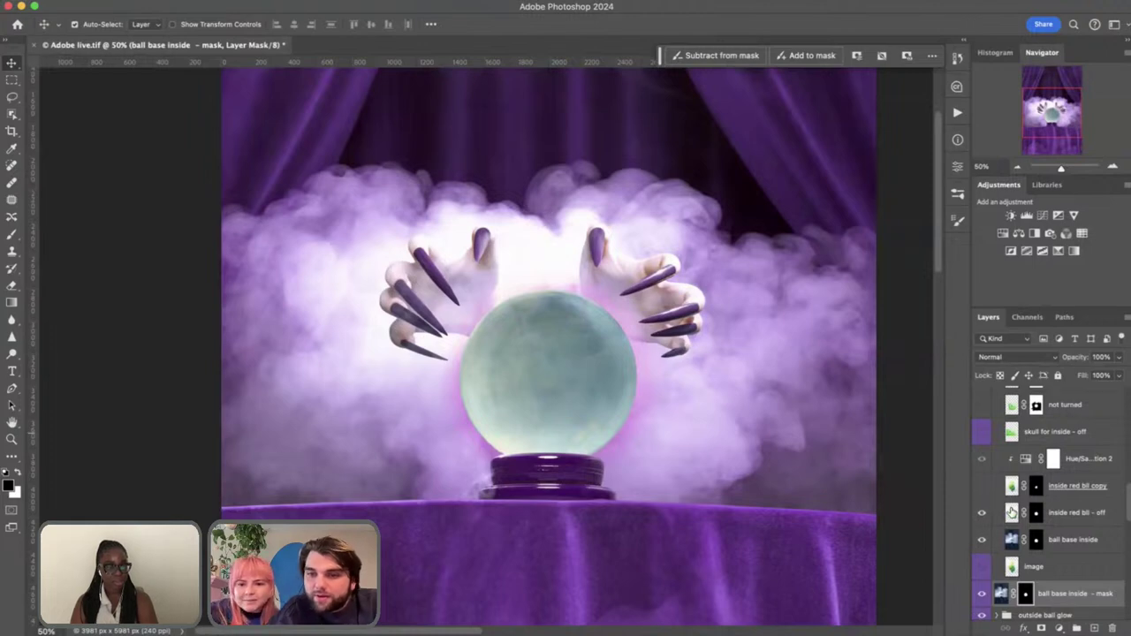
shift+click(1036, 512)
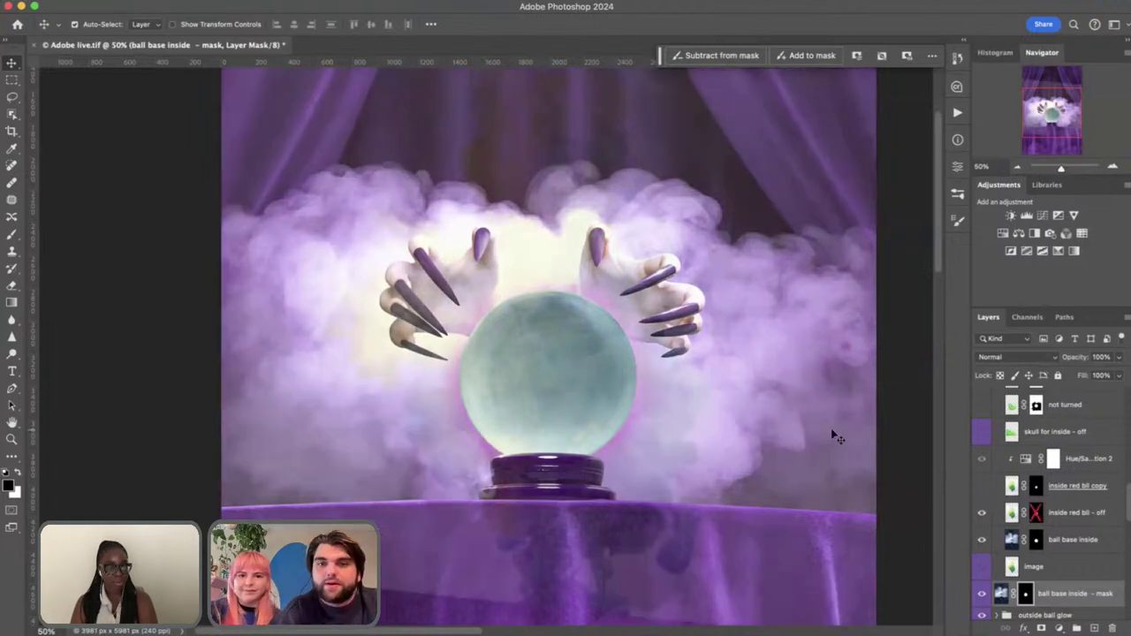
click(1060, 511)
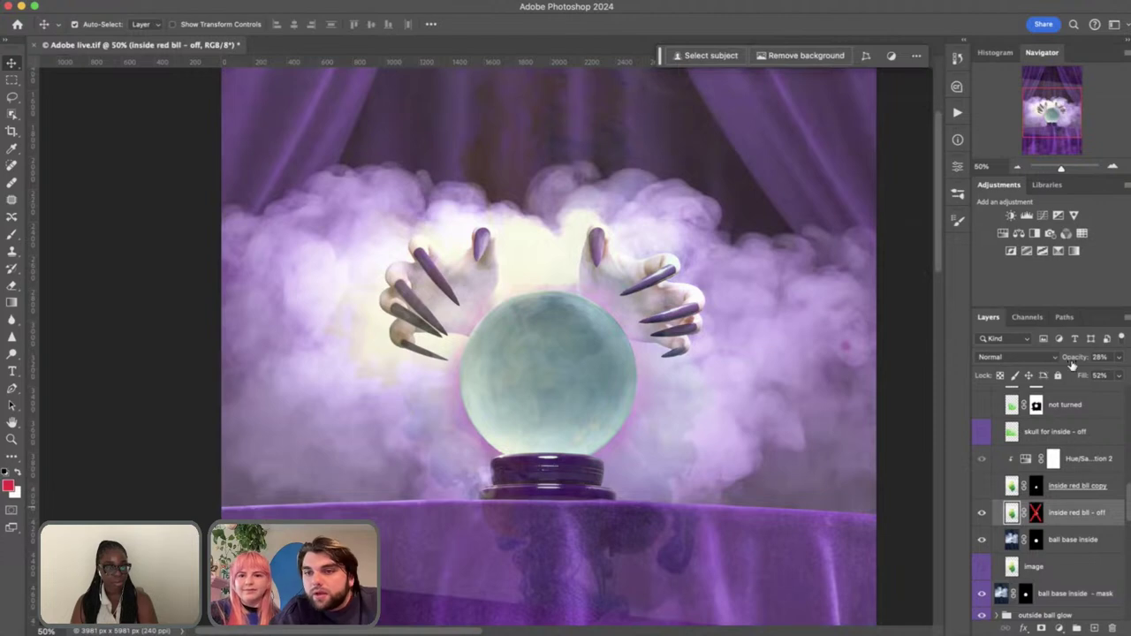
key(0)
key(shift+0)
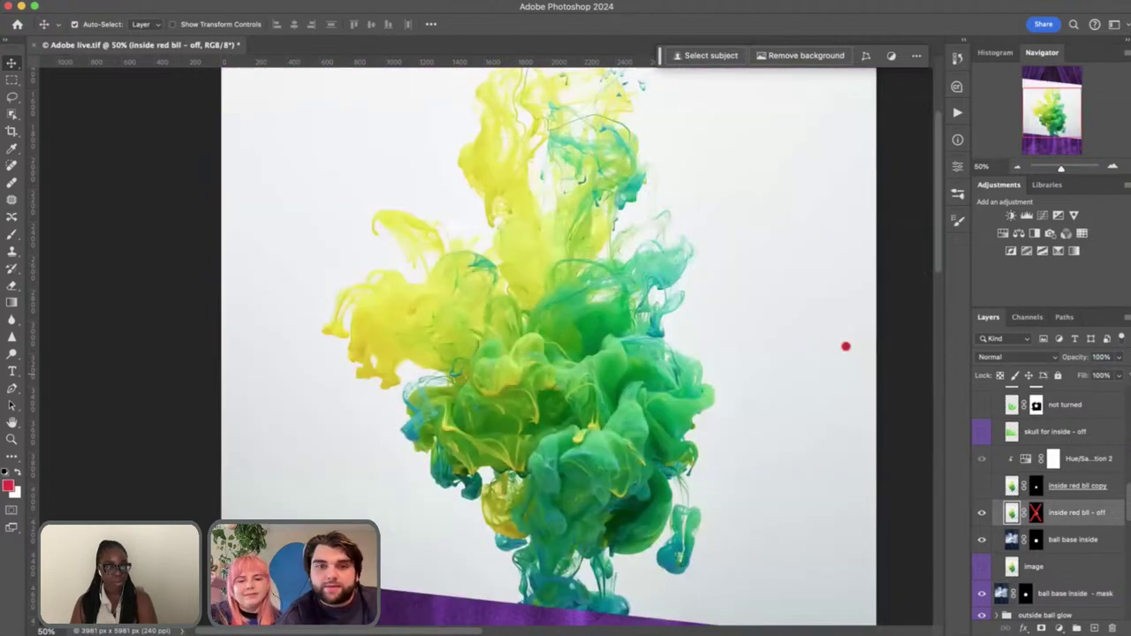
Hide the inside red bll - off and ball base inside layers, and show and select the image layer
click(983, 519)
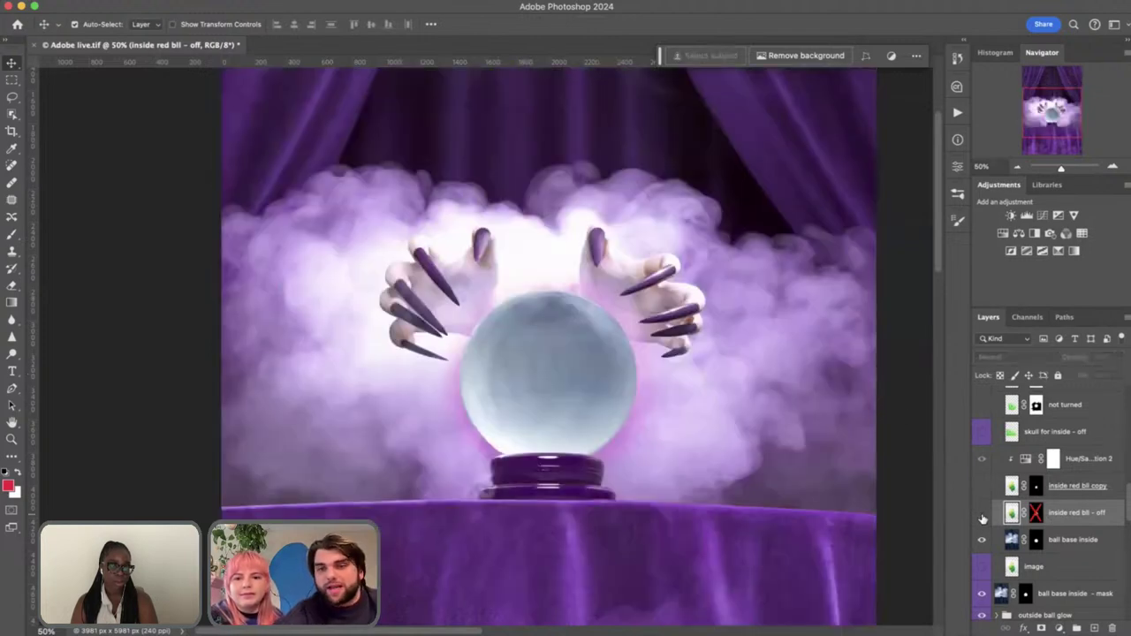
click(982, 570)
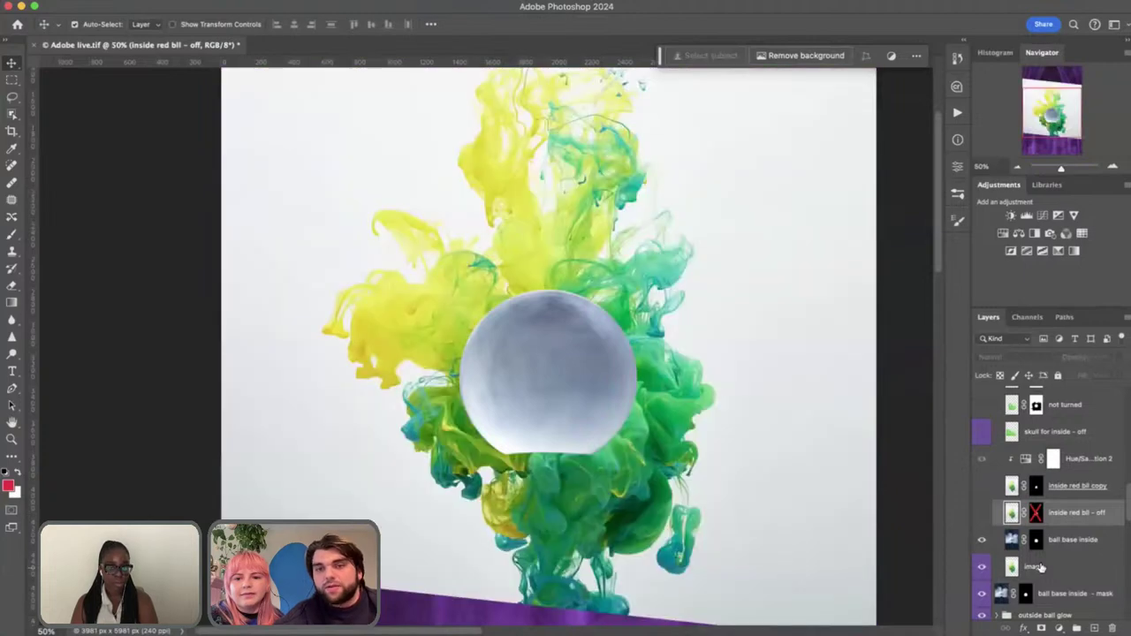
click(1039, 569)
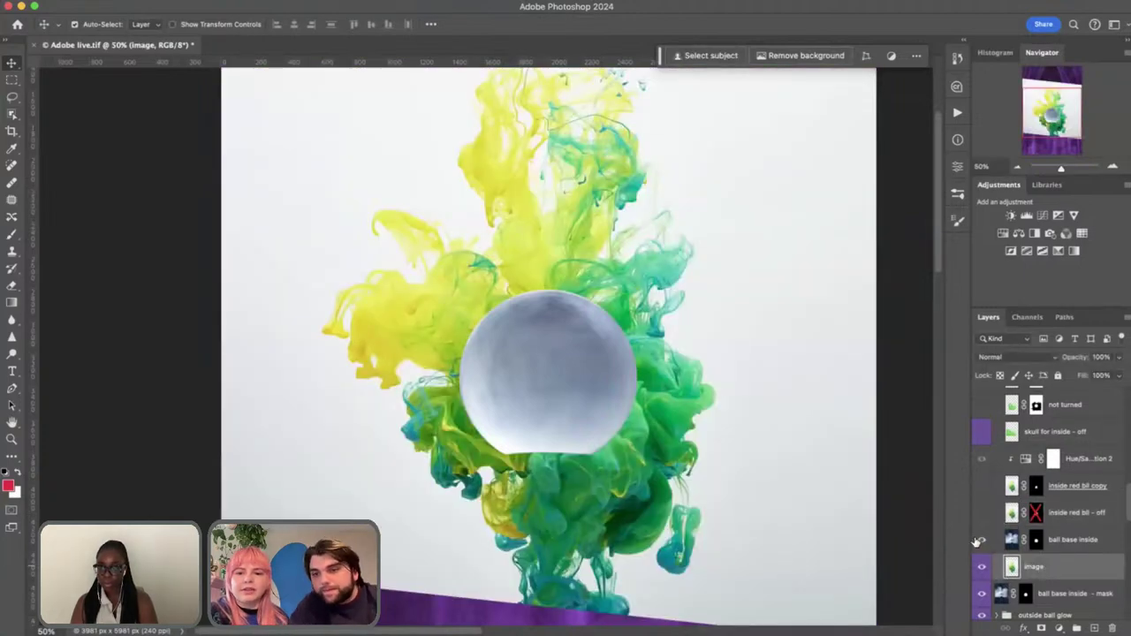
click(982, 541)
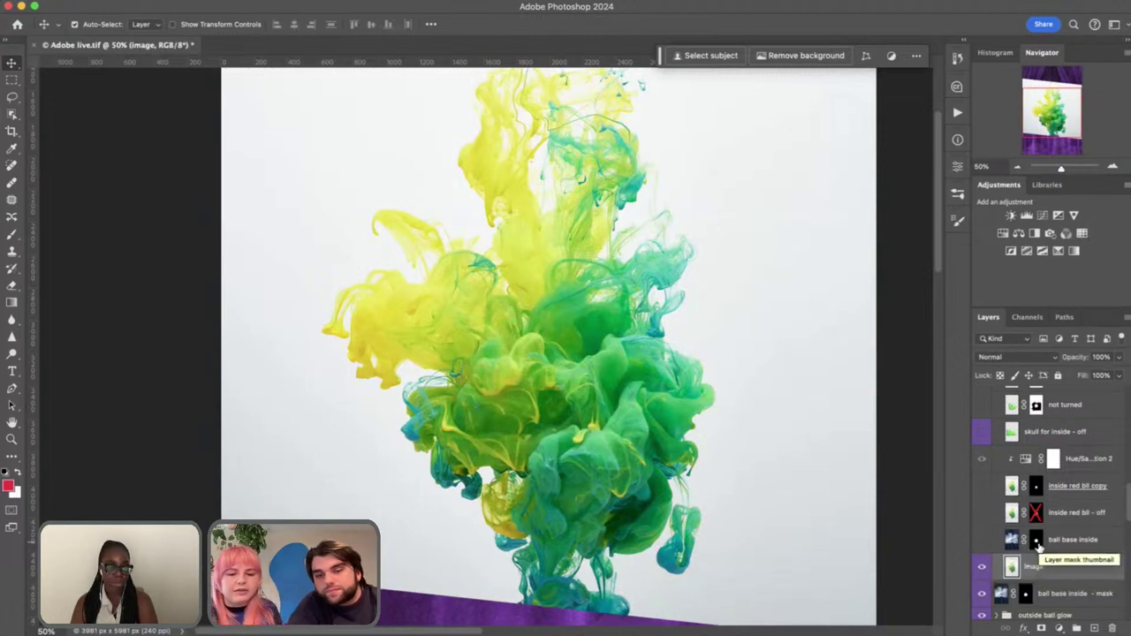
Mask the image layer to the ball's shape, using a selection loaded from the ball base inside - mask layer's mask
click(983, 566)
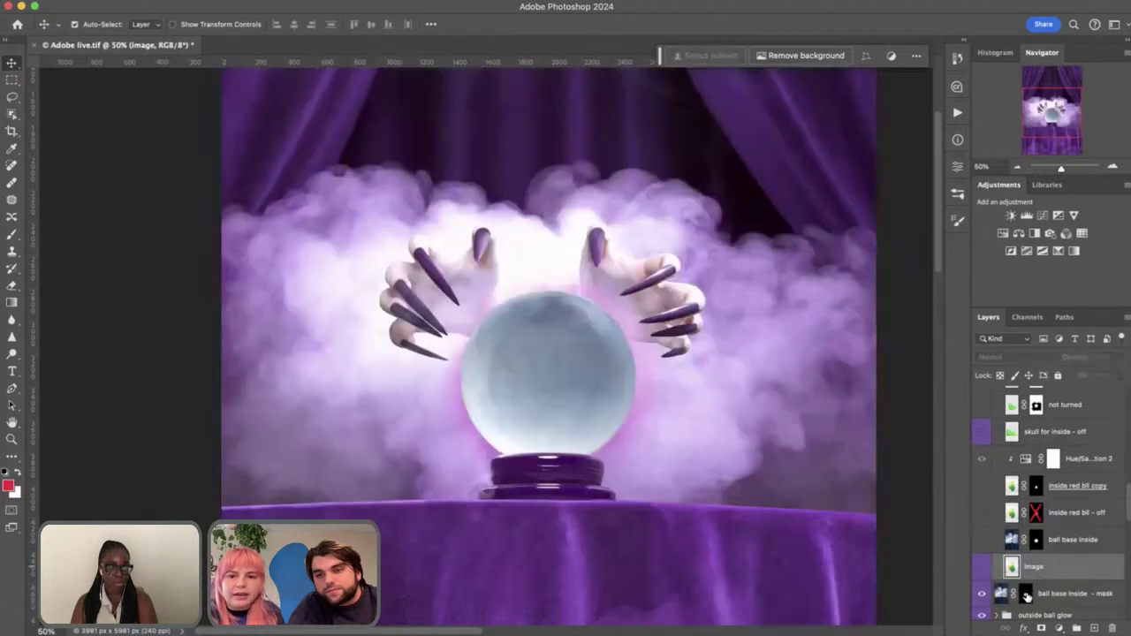
click(1026, 594)
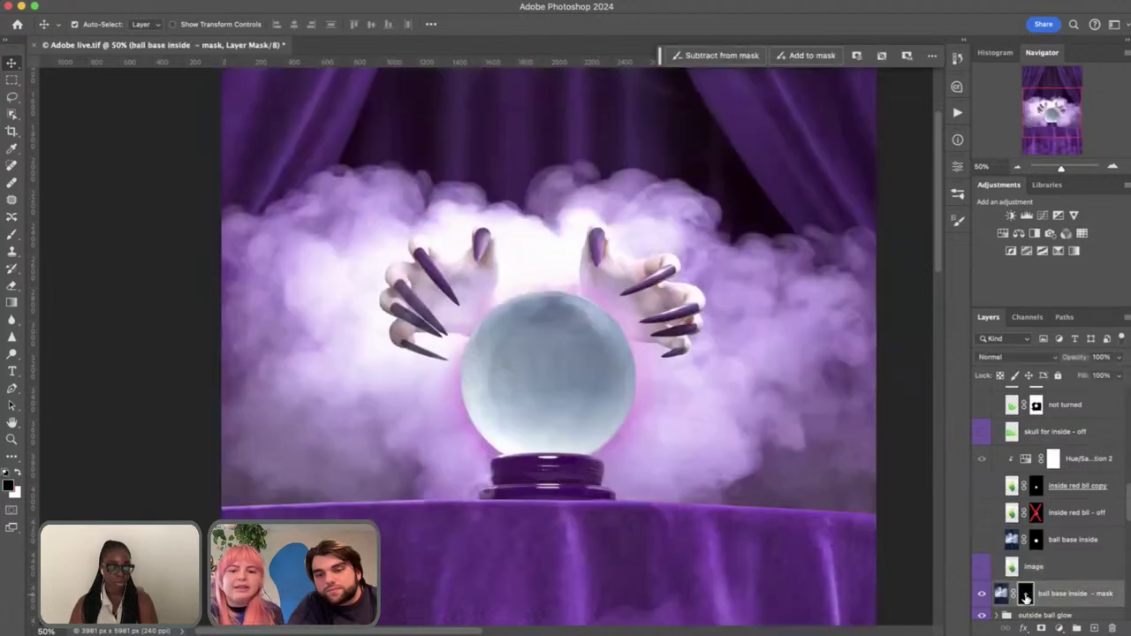
super+click(1025, 596)
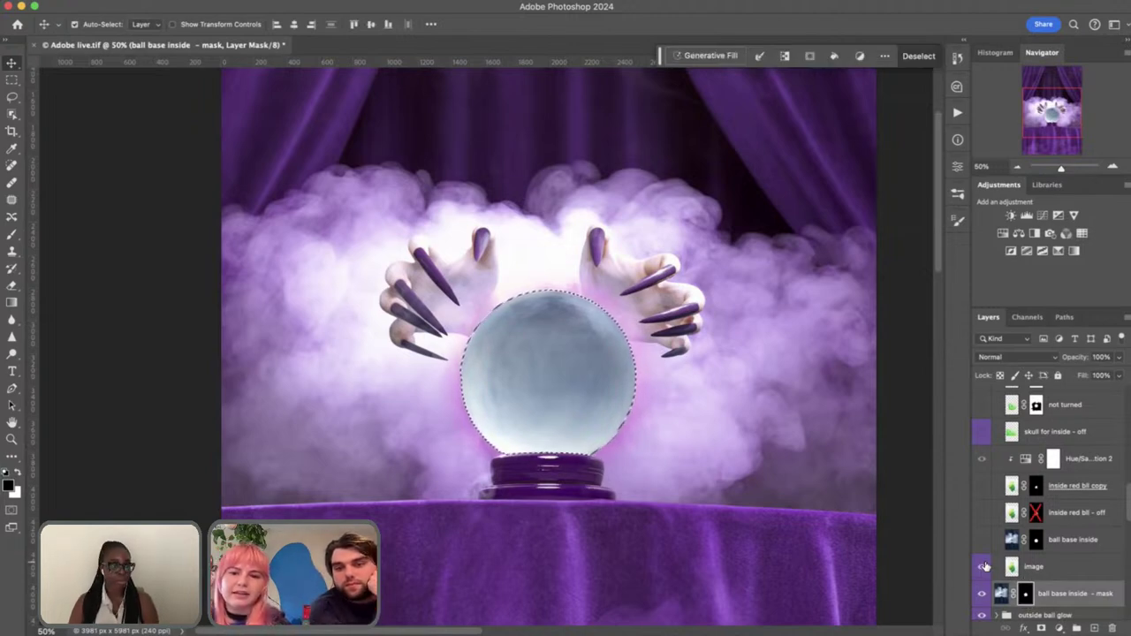
click(1030, 573)
click(1041, 628)
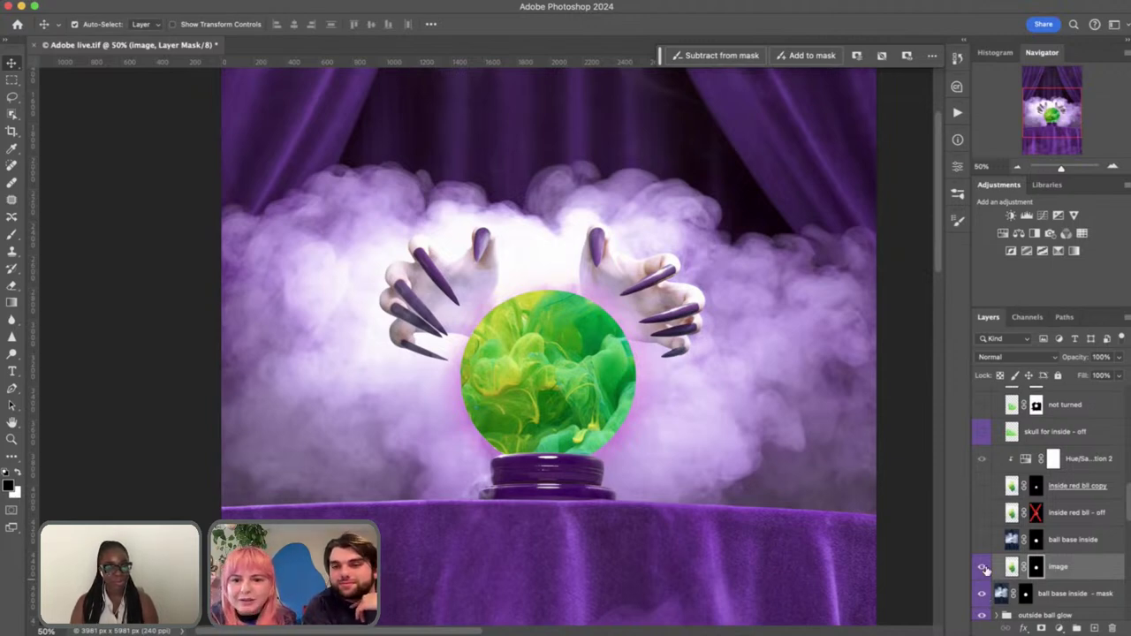
Show inside red bll - off and inside red bll copy, re-enable the mask on inside red bll - off, and hide image
click(982, 512)
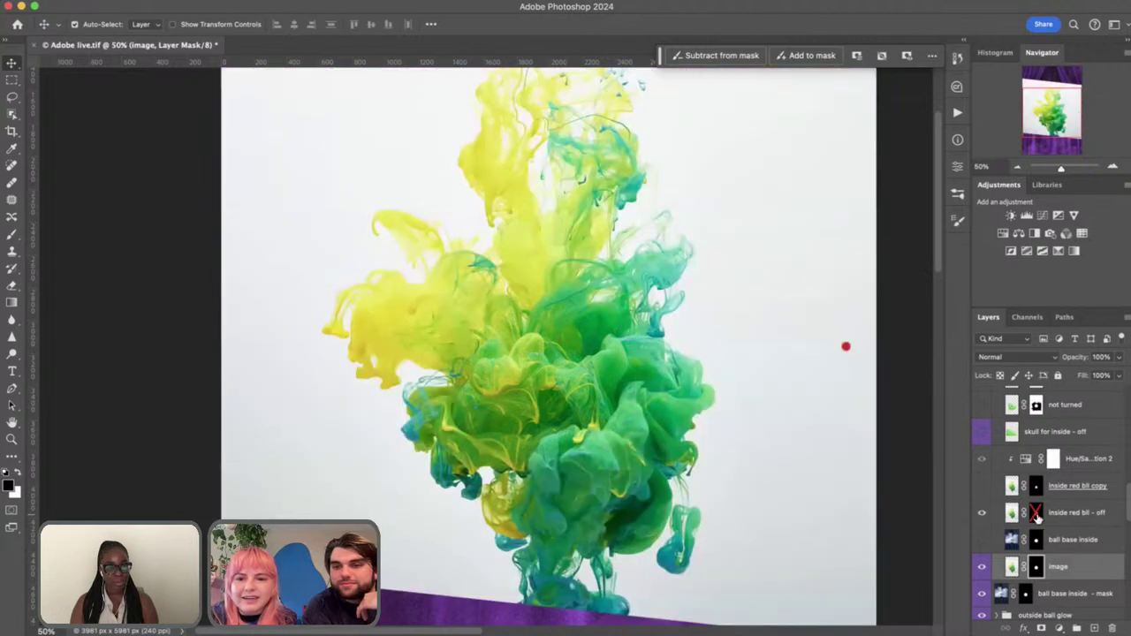
shift+click(1037, 514)
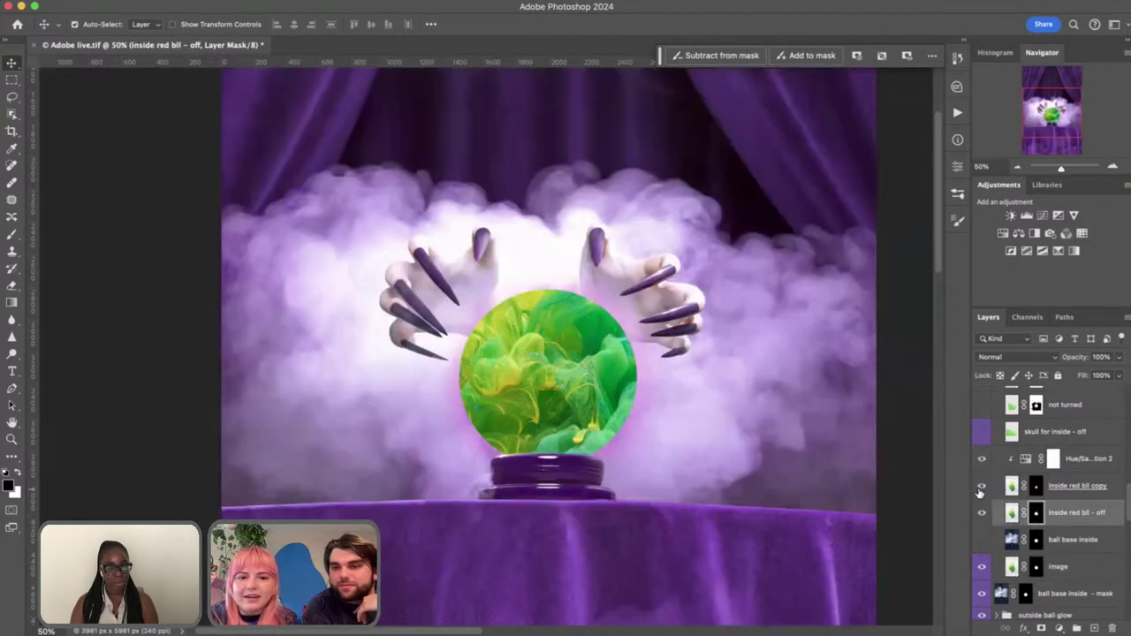
click(1012, 514)
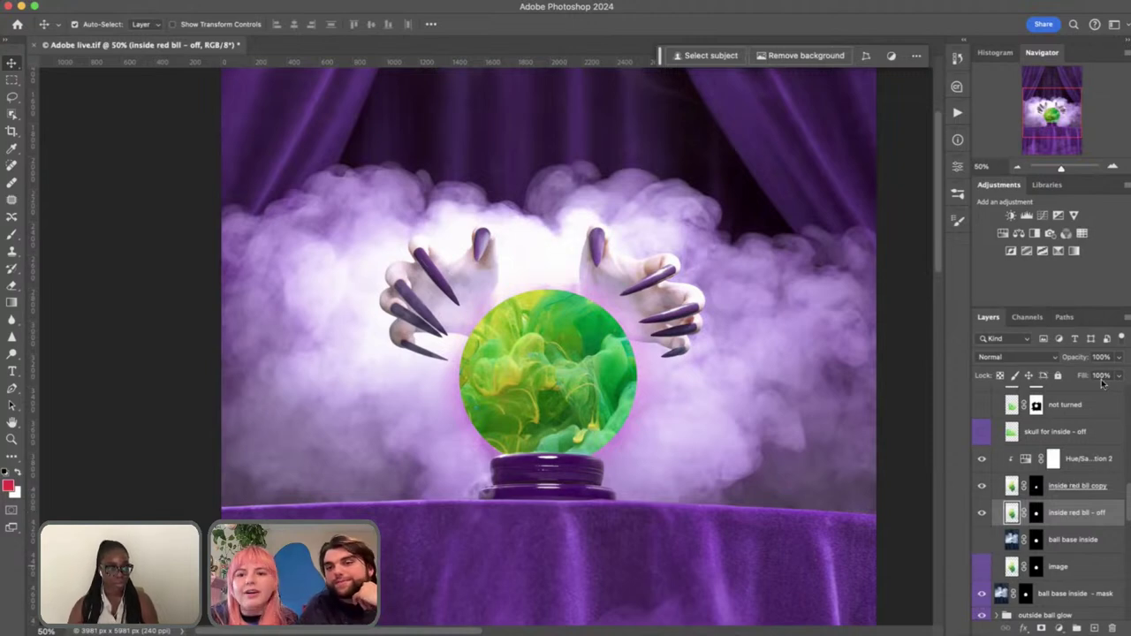
Set inside red bll - off to 50% opacity, 69% fill and the Color Burn blend mode
drag(1078, 363, 1068, 366)
text(50)
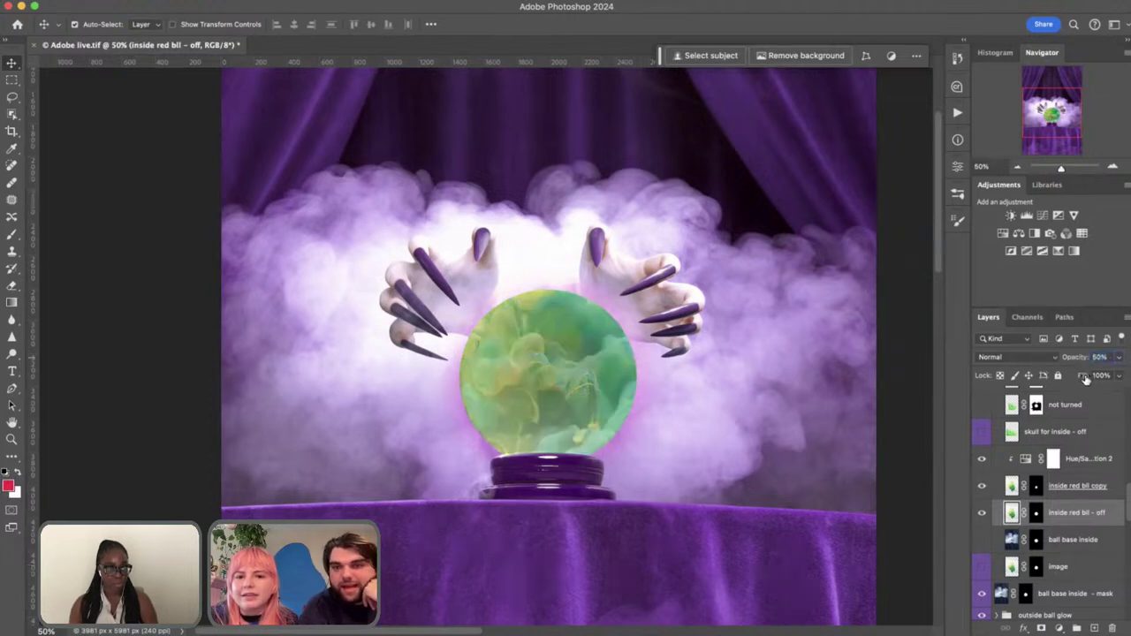
key(Tab)
click(1033, 357)
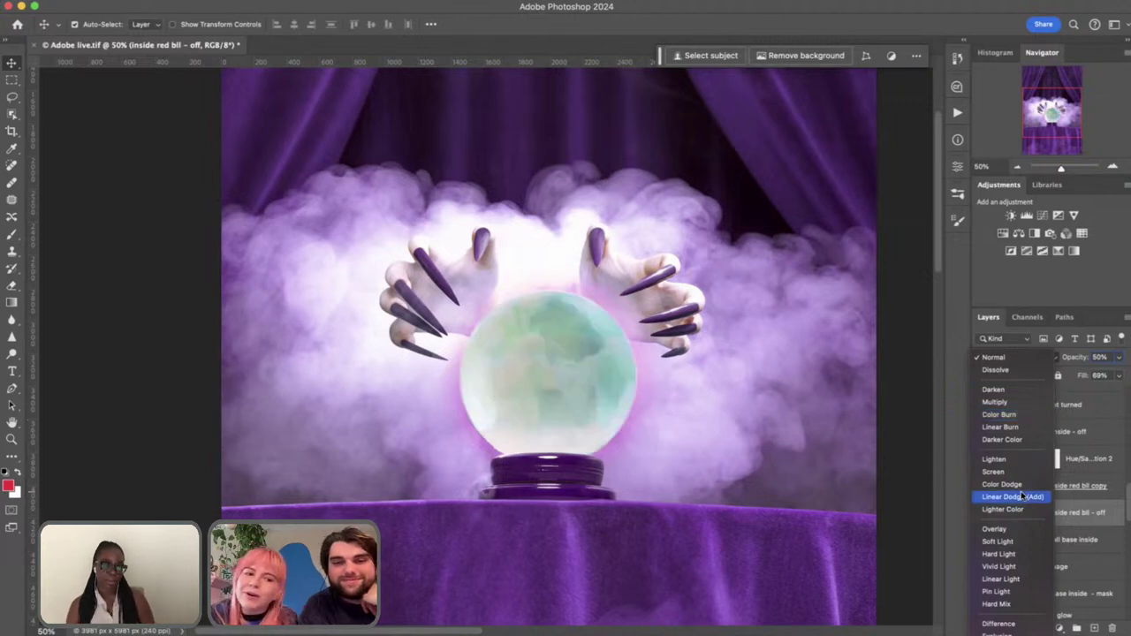
click(1029, 412)
Revert the document through its history to the earlier Add Layer Mask state, before the opacity, fill and blending experiments
click(958, 58)
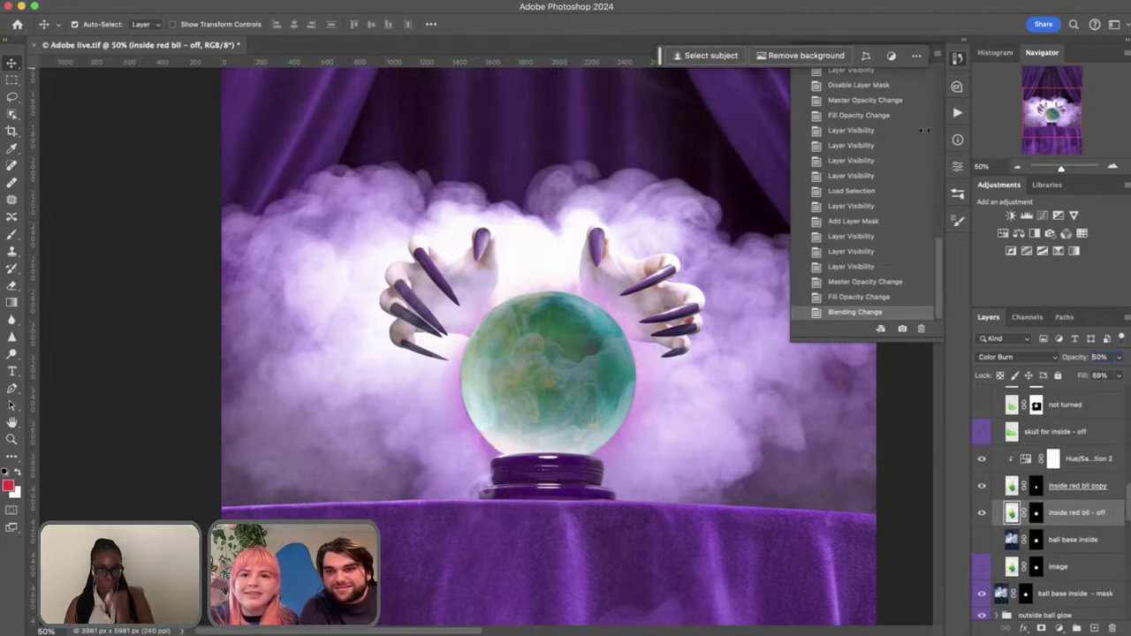
click(959, 59)
click(960, 58)
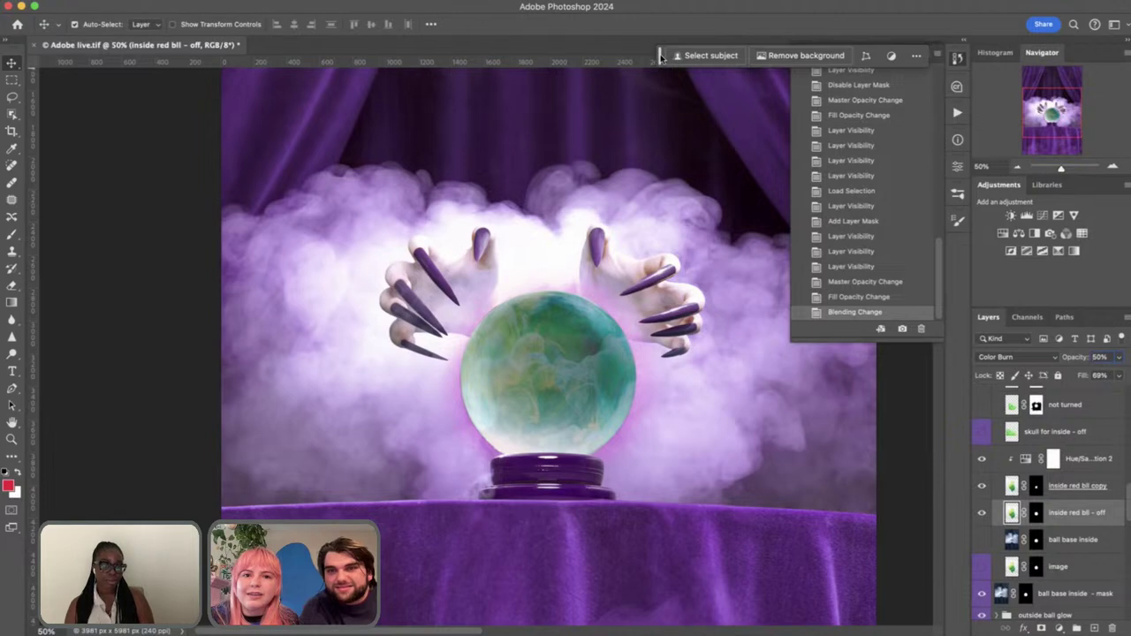
drag(660, 56, 720, 10)
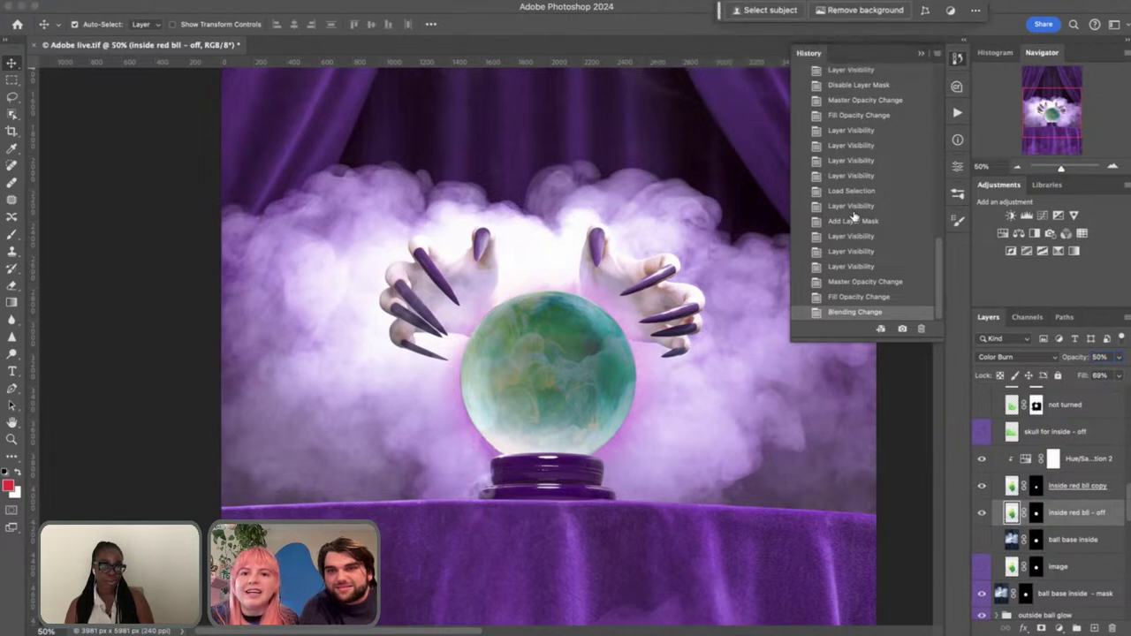
click(876, 102)
click(892, 86)
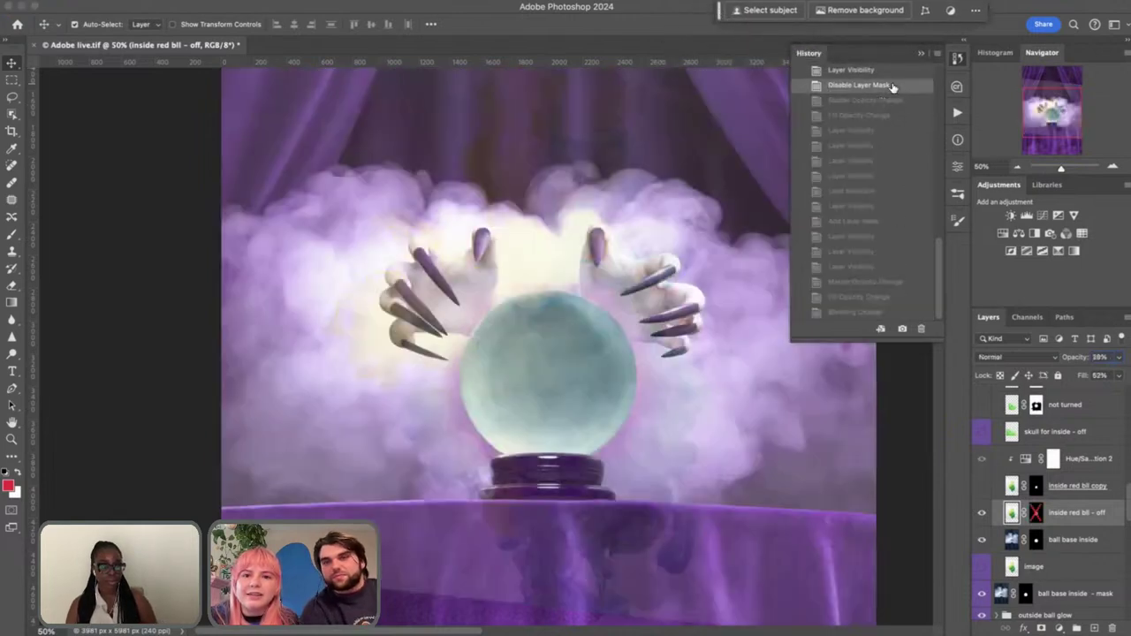
scroll(892, 86, up, 2)
click(890, 92)
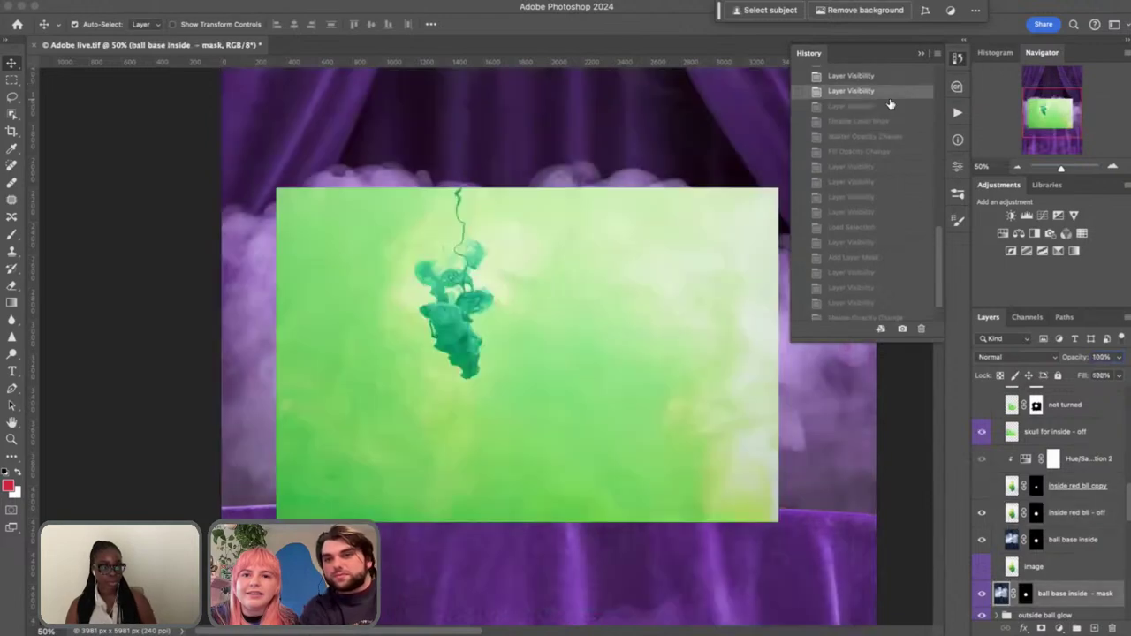
scroll(890, 109, up, 5)
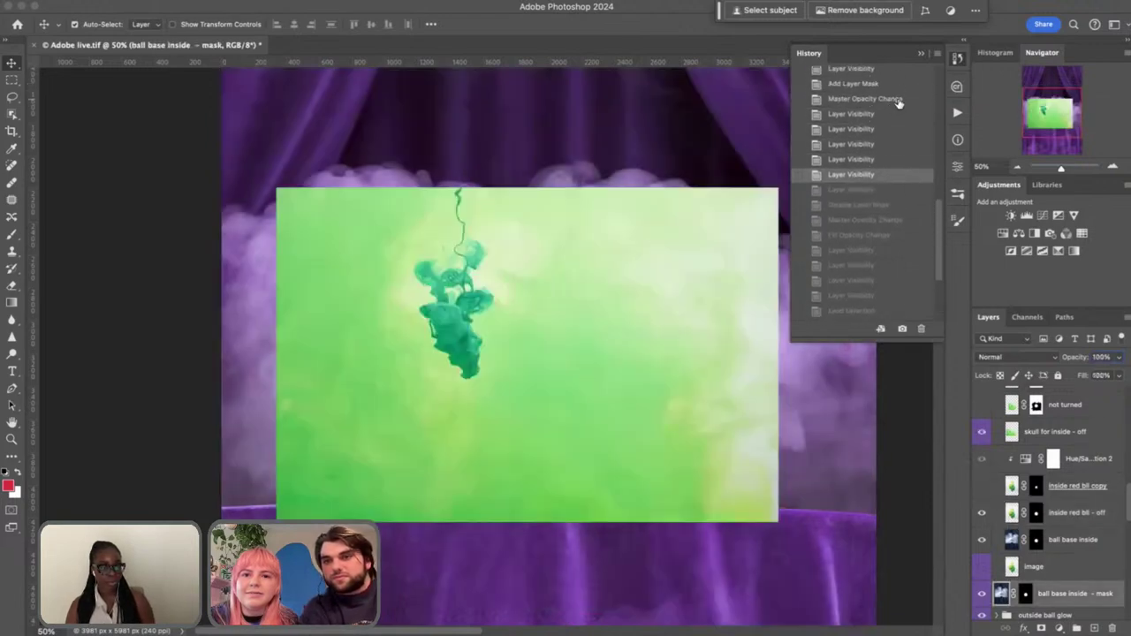
click(898, 100)
click(903, 85)
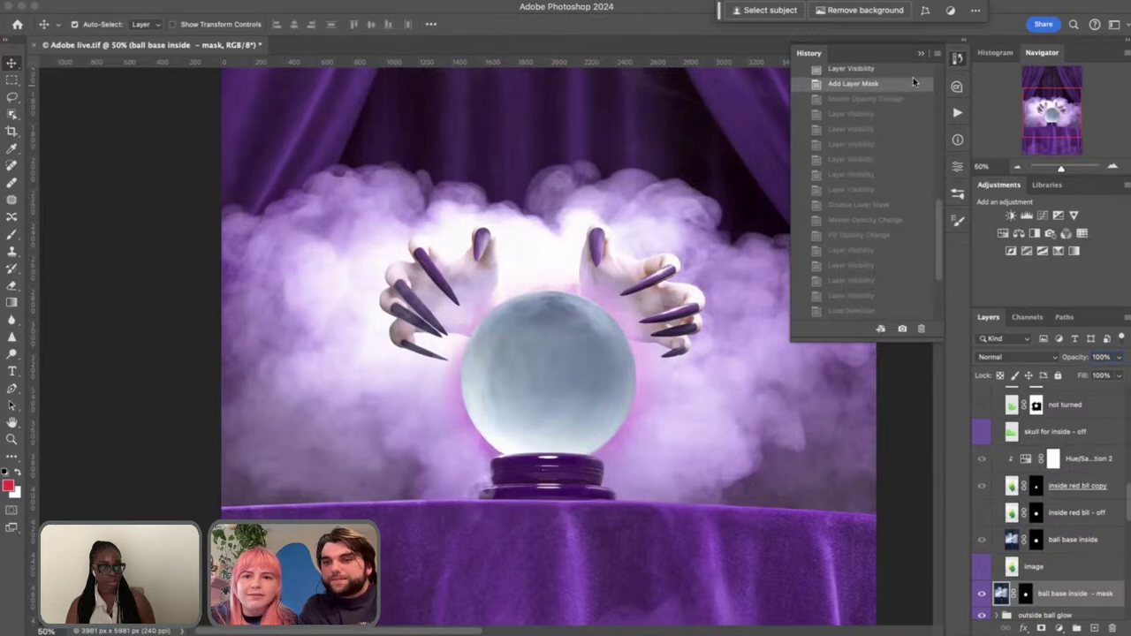
click(921, 55)
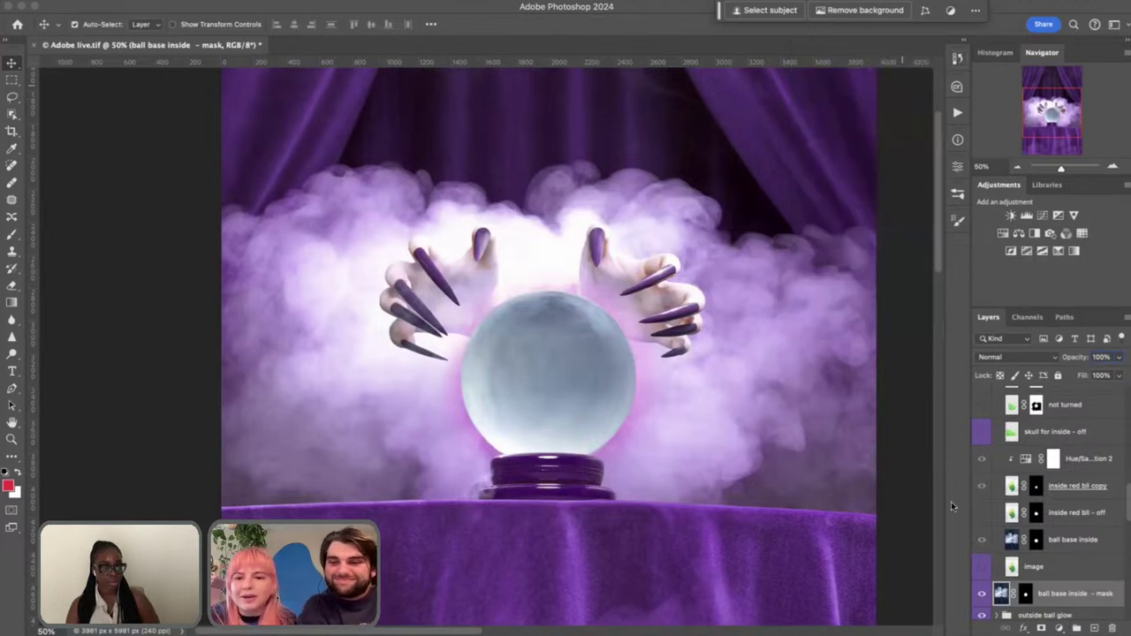
Show the inside red bll copy layer and hide the skull layer in the skull inside ball group
click(982, 487)
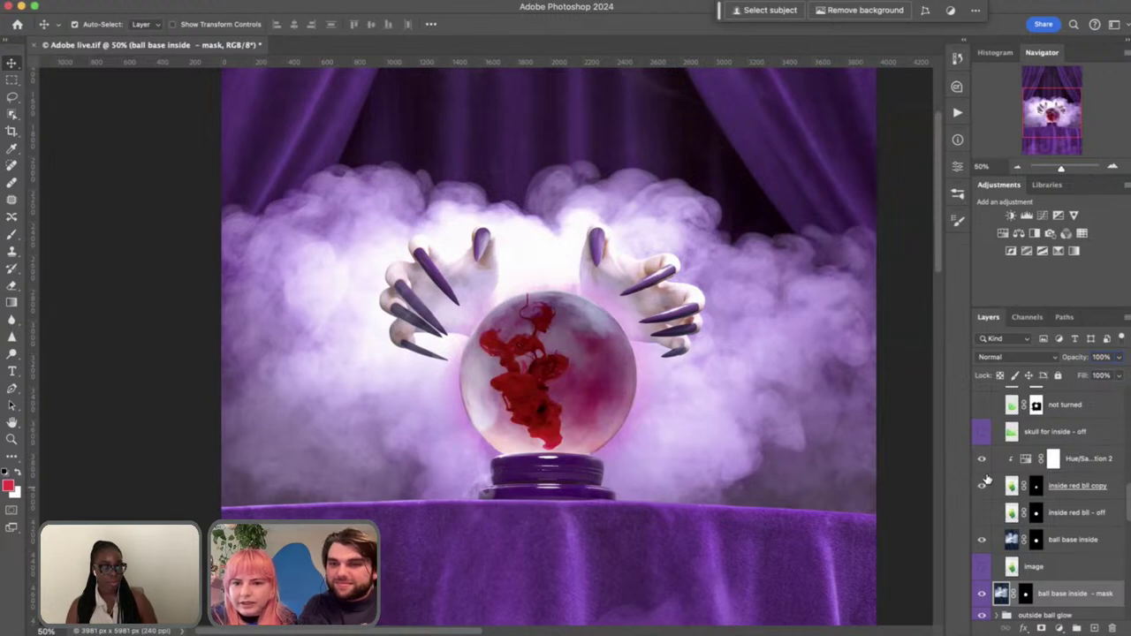
scroll(984, 452, up, 3)
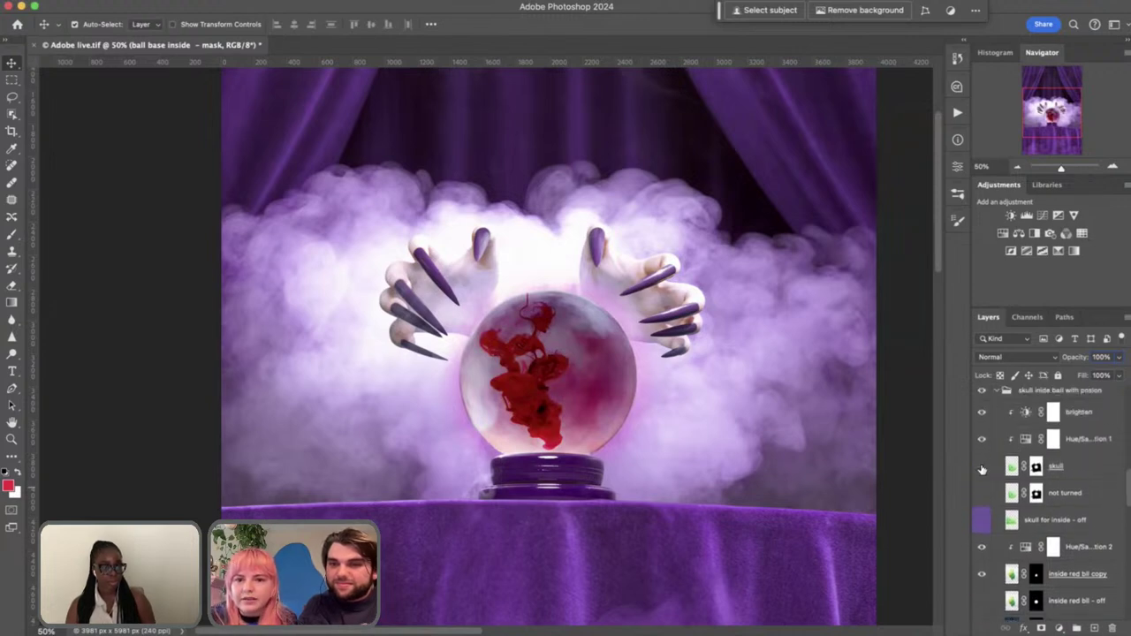
click(982, 469)
scroll(982, 469, down, 3)
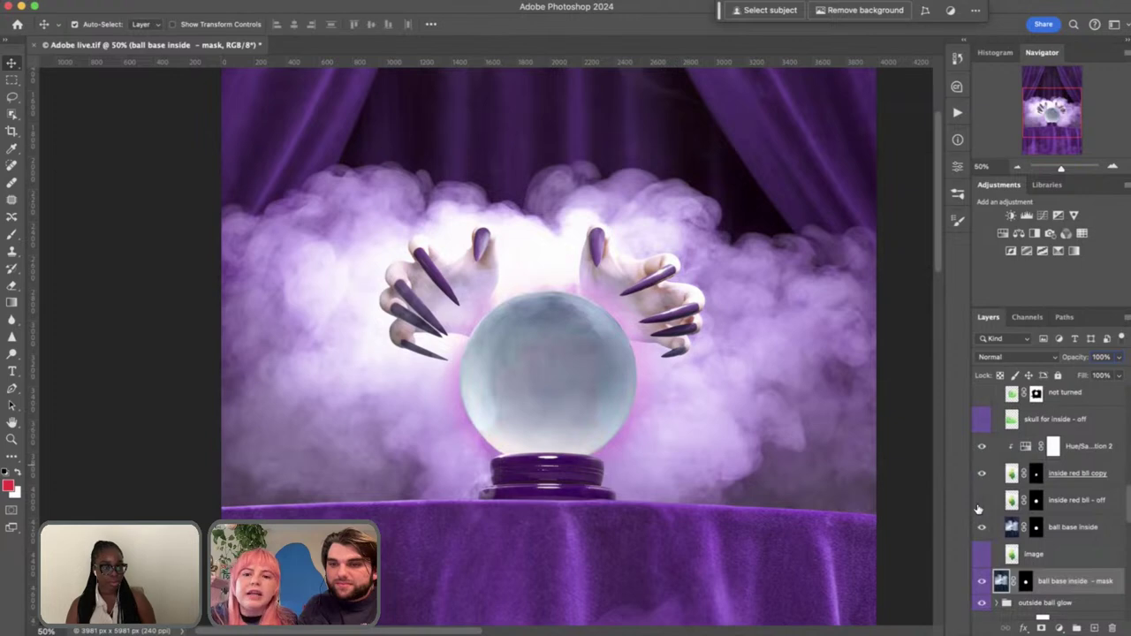
Briefly preview the image layer, and show and select inside red bll - off to tint the ball green
click(1010, 473)
click(983, 554)
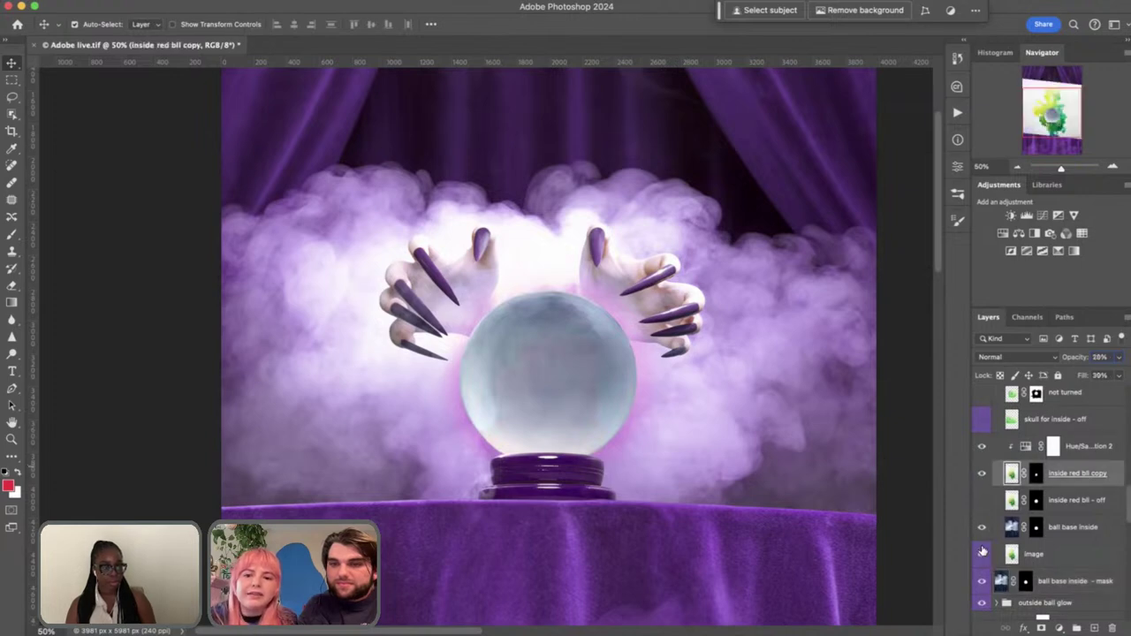
click(982, 555)
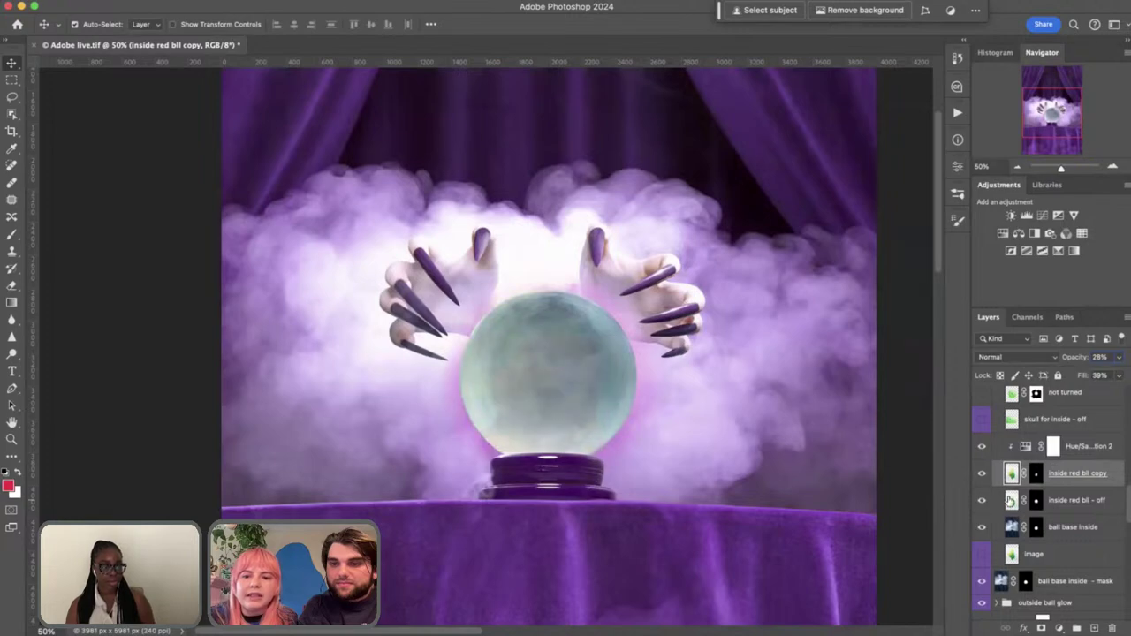
click(1011, 501)
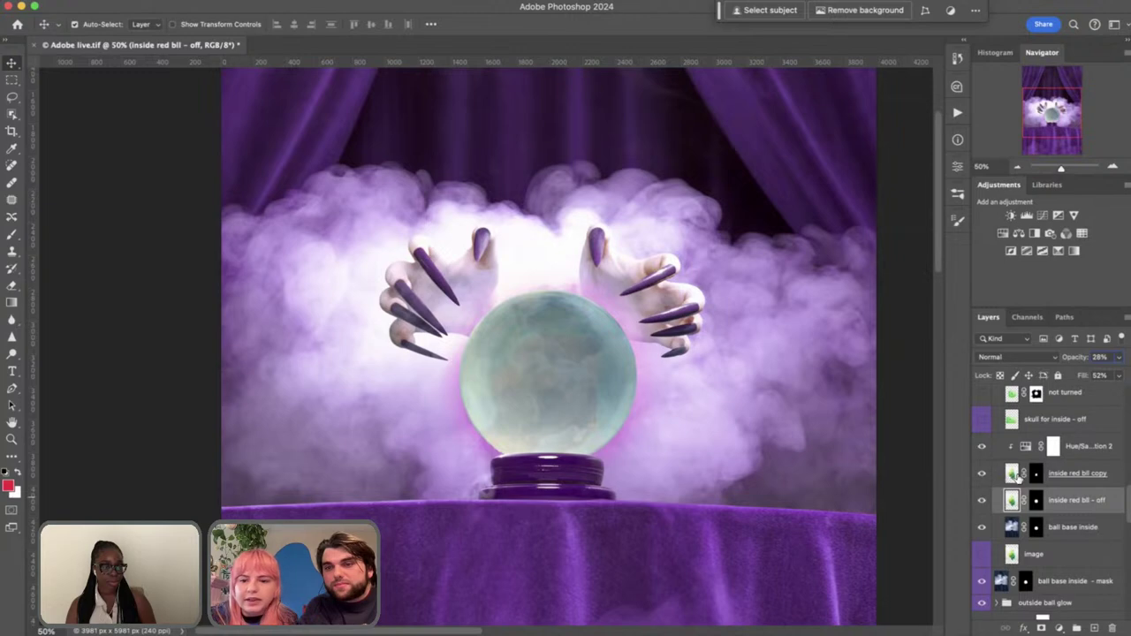
Select inside red bll copy and toggle Hue/Saturation 2 off and on to compare the ball's tint
click(1013, 474)
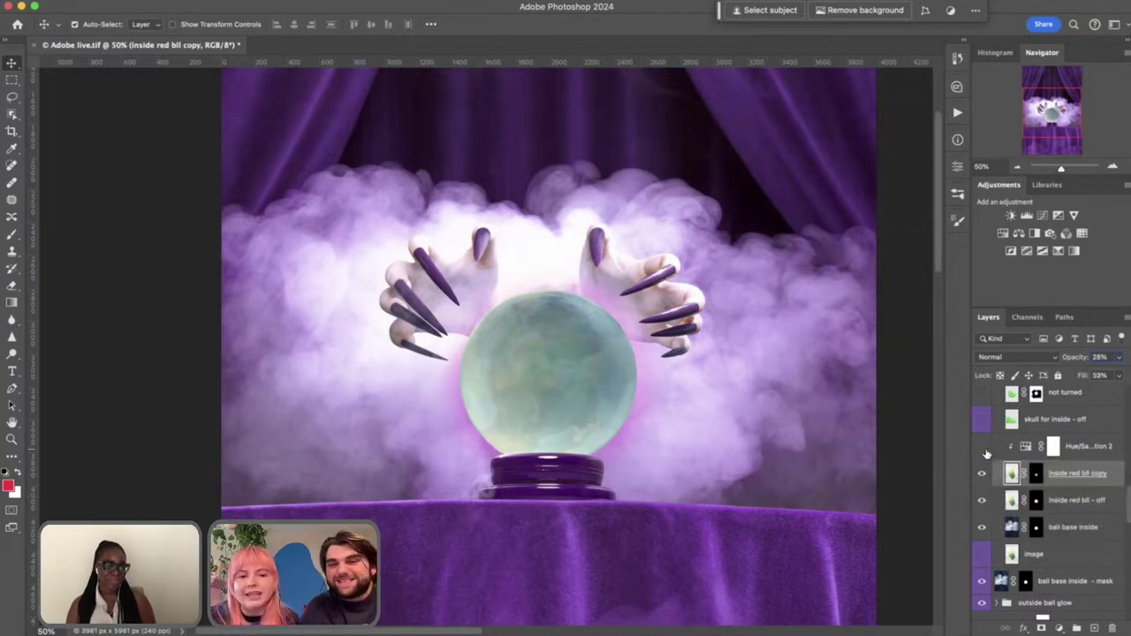
key(shift+3)
key(shift+9)
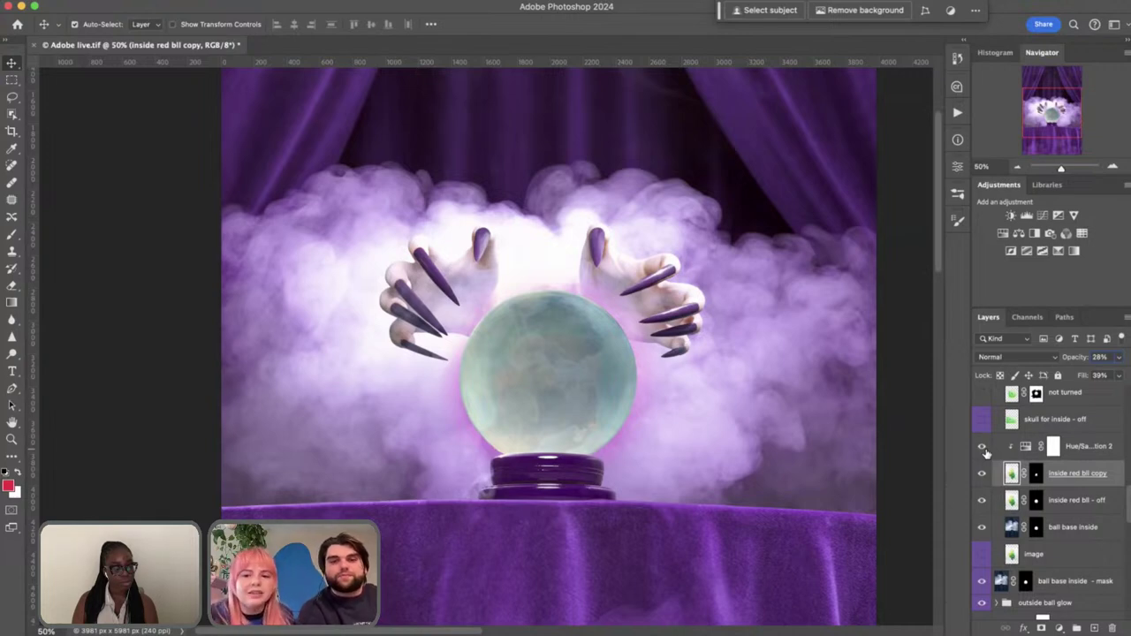
Review the Hue/Saturation 2 adjustment's colorize settings and close them again
scroll(986, 453, up, 5)
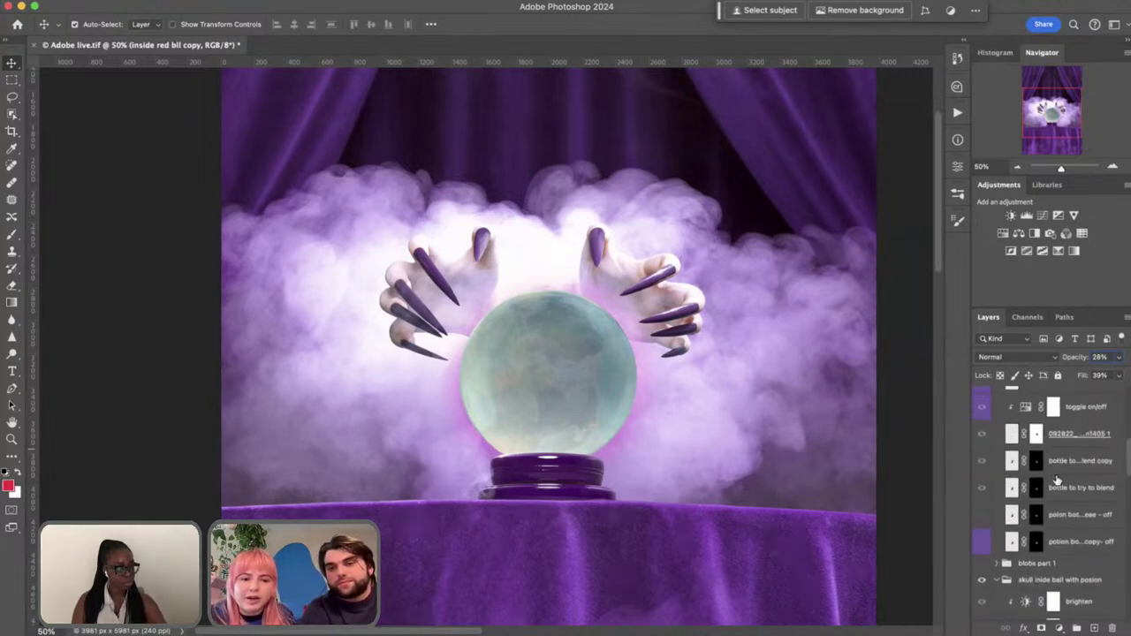
scroll(1058, 480, down, 5)
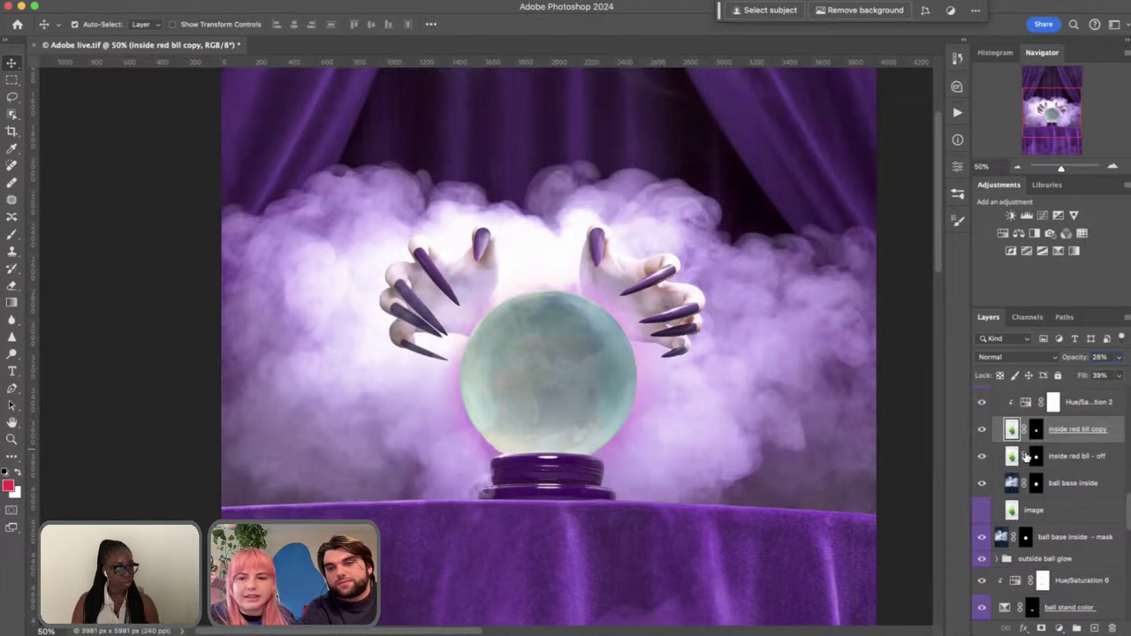
scroll(986, 452, up, 1)
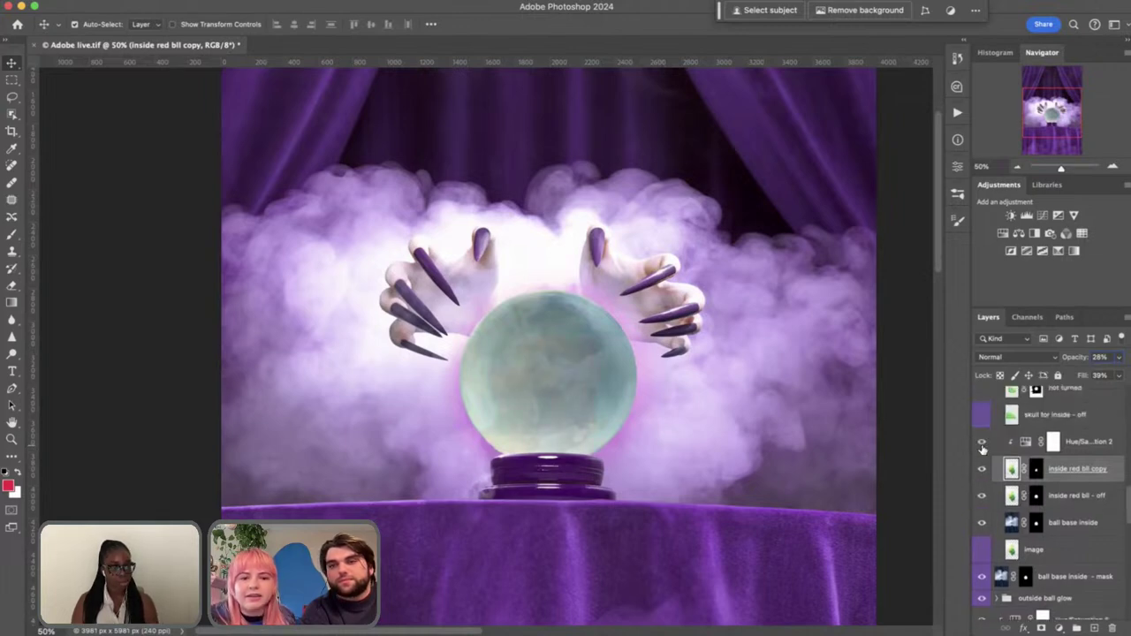
scroll(983, 451, up, 1)
click(1026, 467)
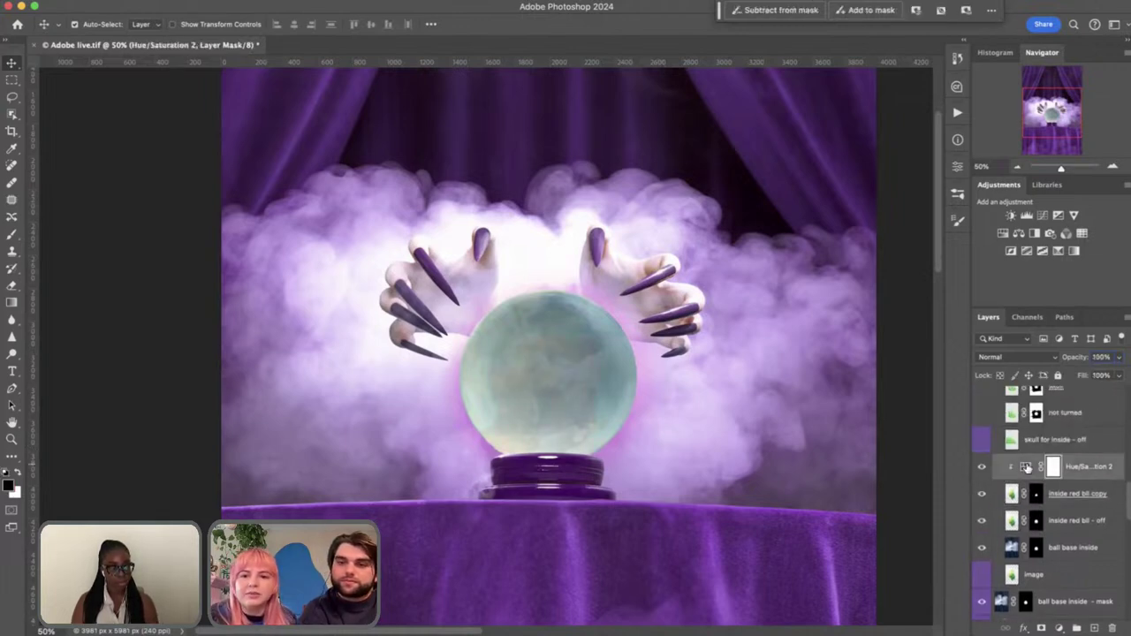
double_click(1025, 467)
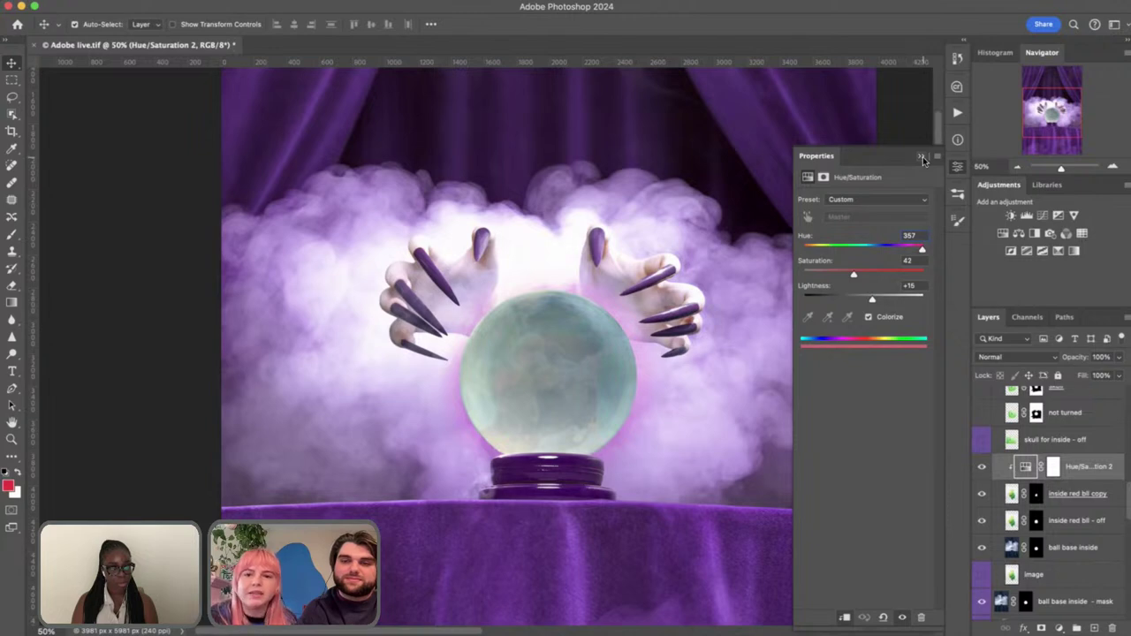
click(923, 157)
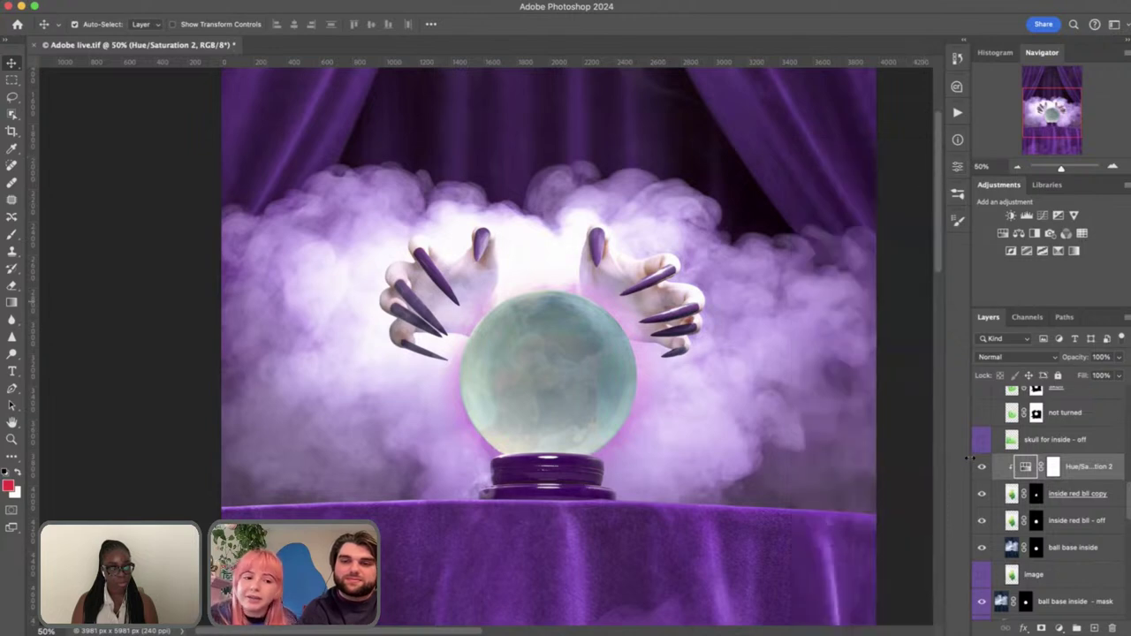
Show and select the skull for inside - off layer with the green ink cloud
scroll(1003, 447, up, 3)
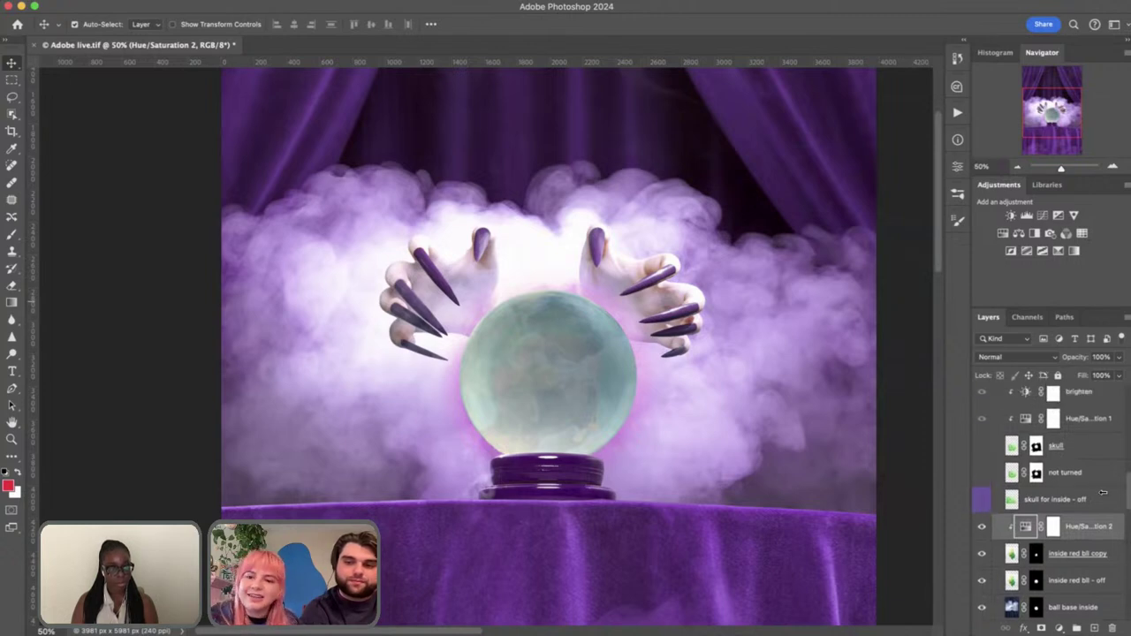
scroll(1078, 486, down, 1)
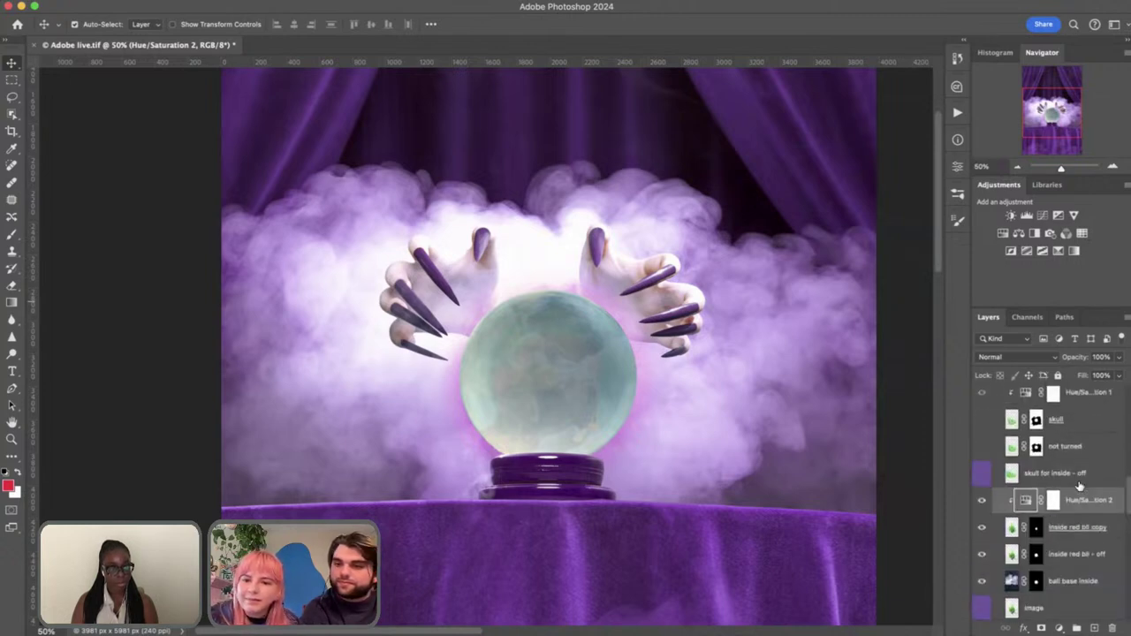
click(982, 475)
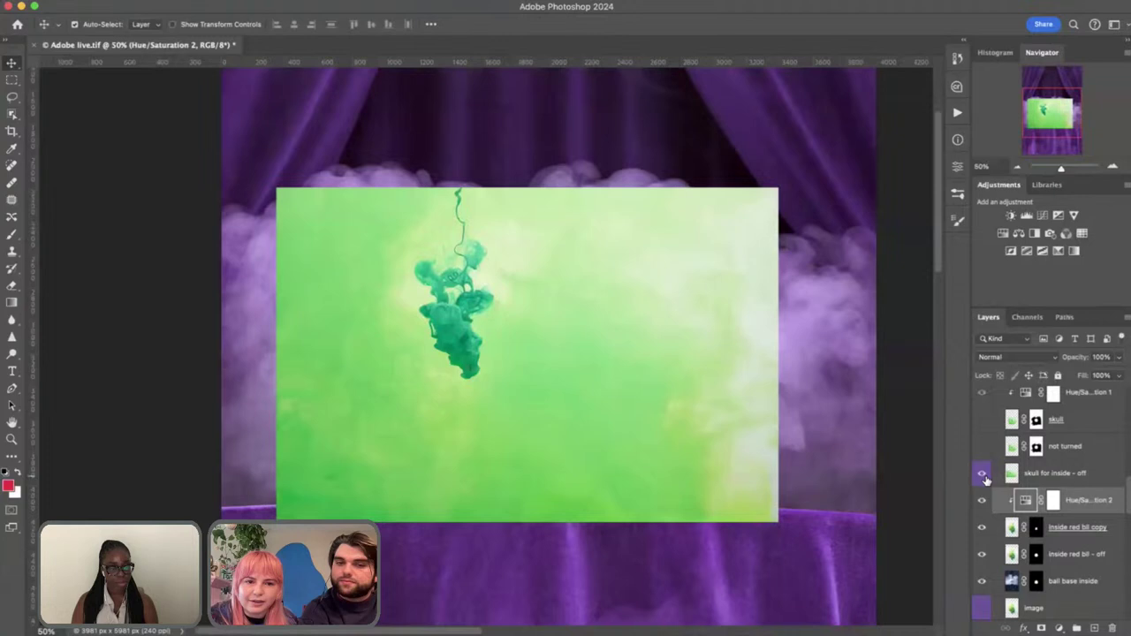
click(1032, 475)
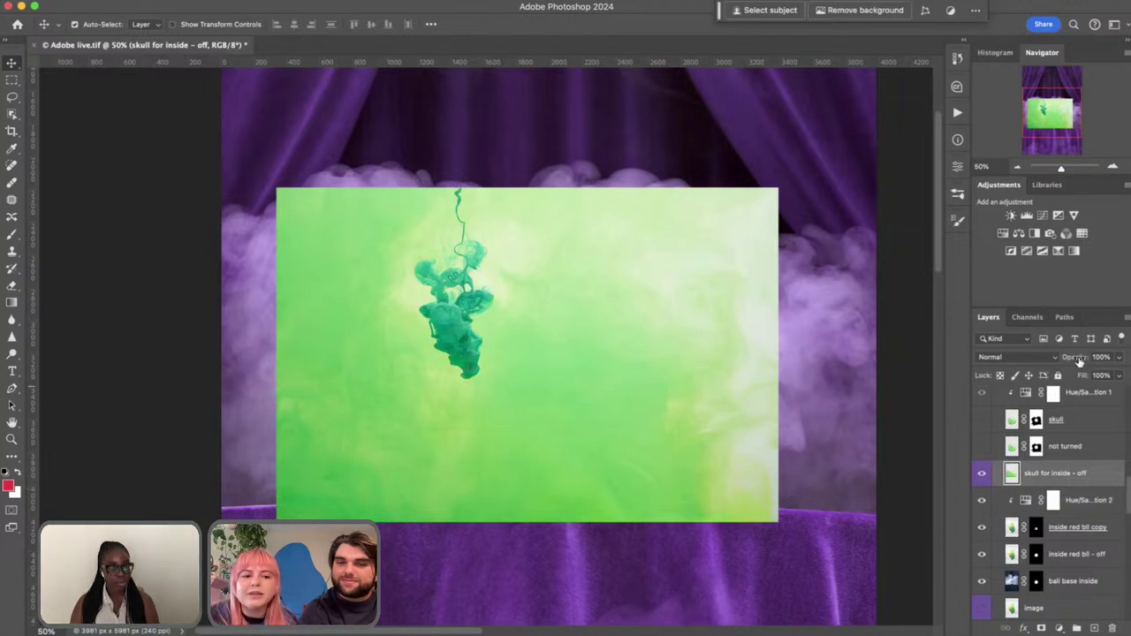
Lower the skull for inside - off layer's opacity to 59% and move its ink cloud over the crystal ball with Free Transform
drag(1079, 360, 1052, 363)
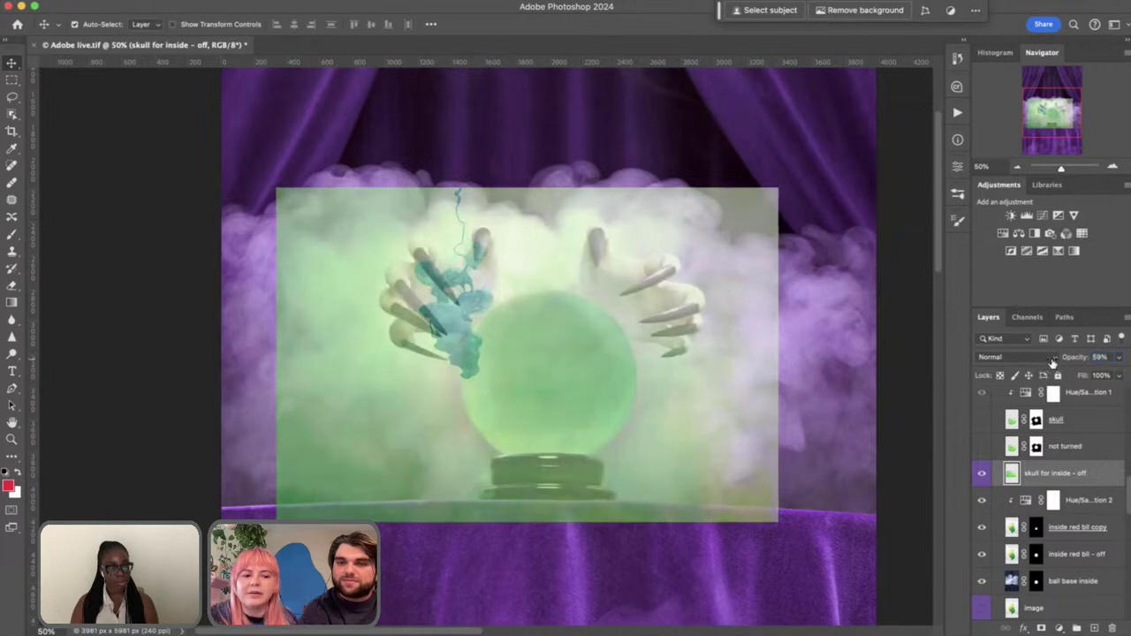
key(super+t)
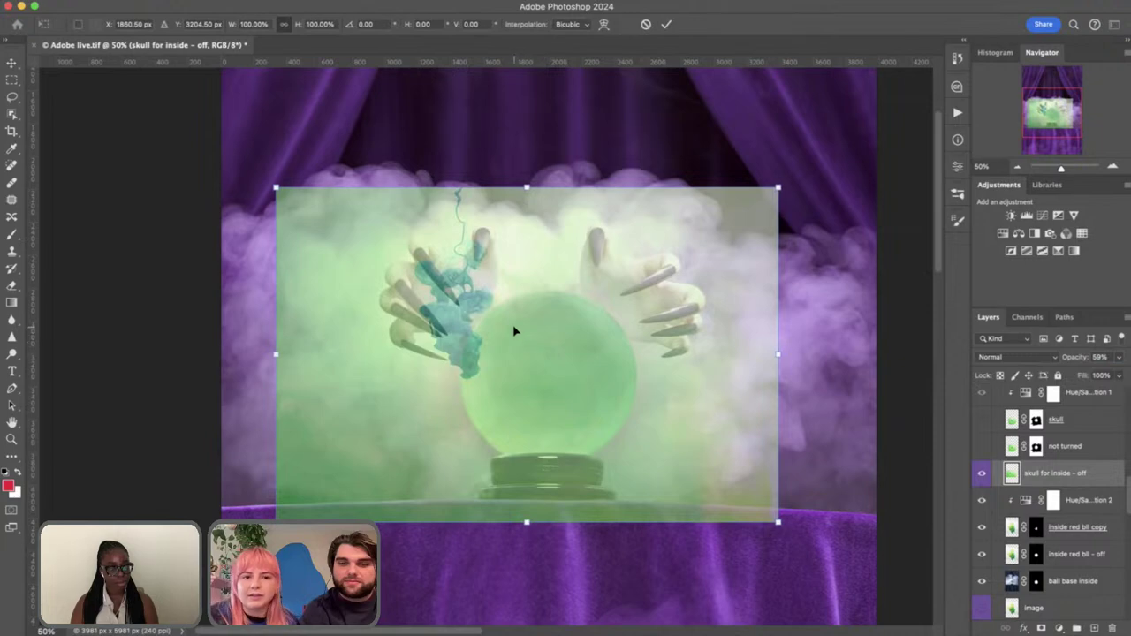
drag(513, 328, 592, 397)
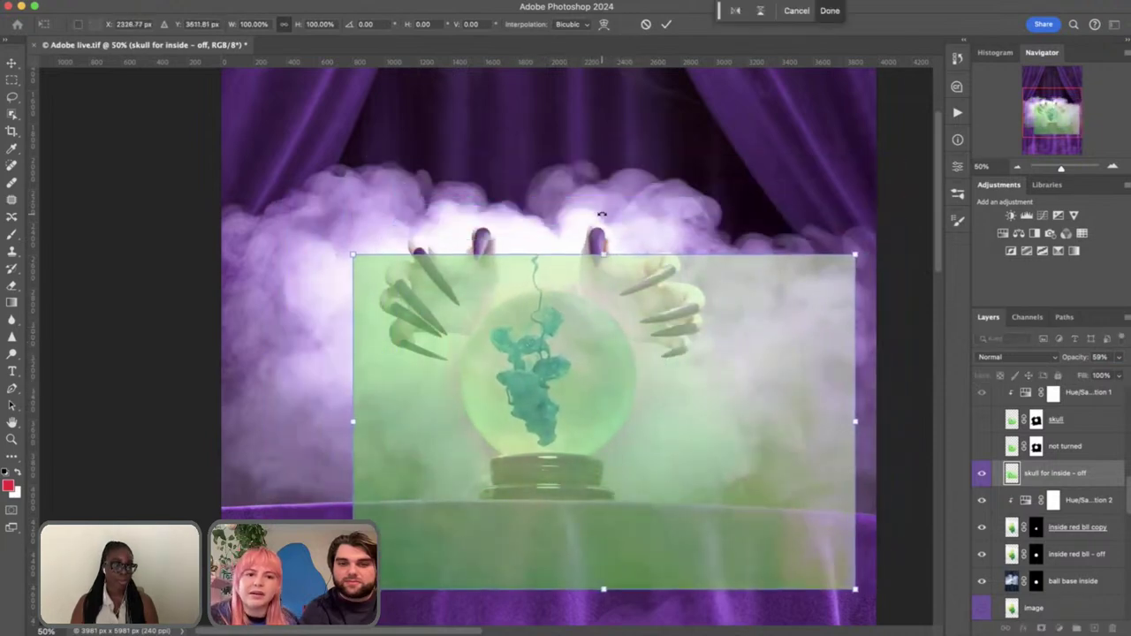
Scale the ink cloud layer to 87.47%, rotate it by -2.31° and reposition it inside the ball, applying the transform
drag(352, 255, 390, 281)
drag(579, 407, 548, 382)
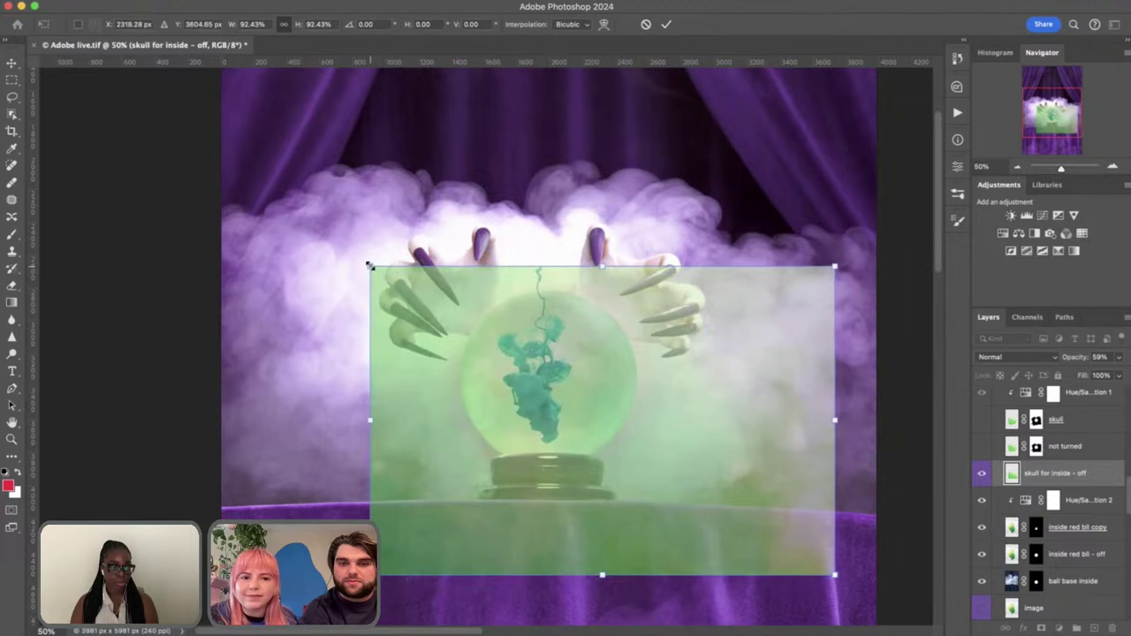
drag(371, 266, 391, 277)
drag(529, 358, 508, 350)
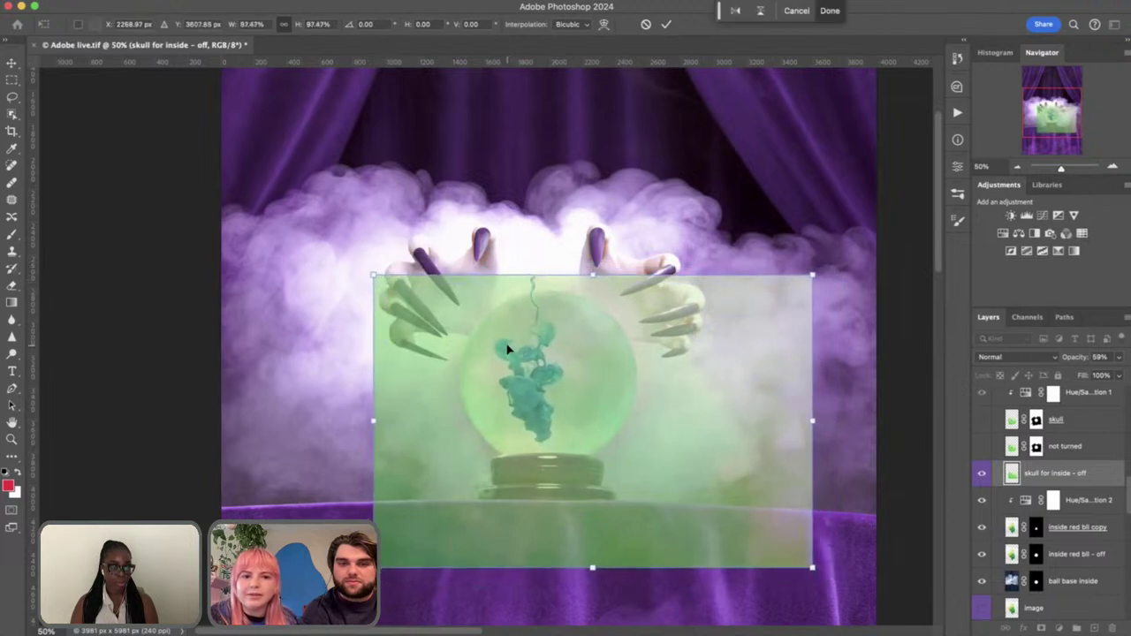
drag(661, 212, 654, 206)
mouse_move(642, 329)
mouse_down()
mouse_move(651, 320)
mouse_move(636, 317)
mouse_move(648, 326)
mouse_up()
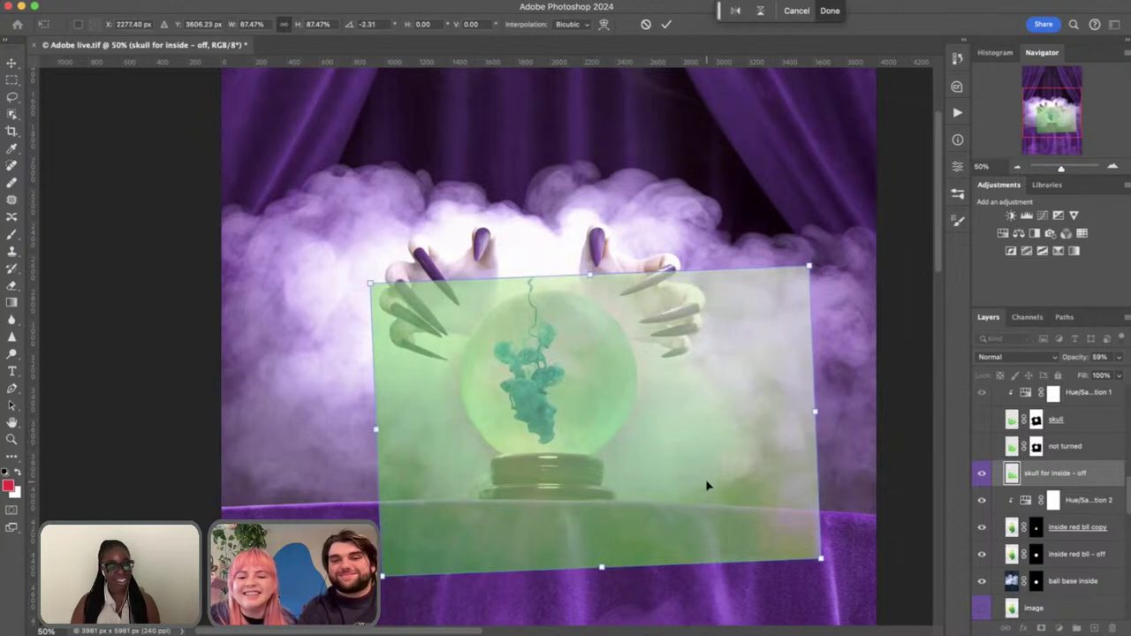
key(Return)
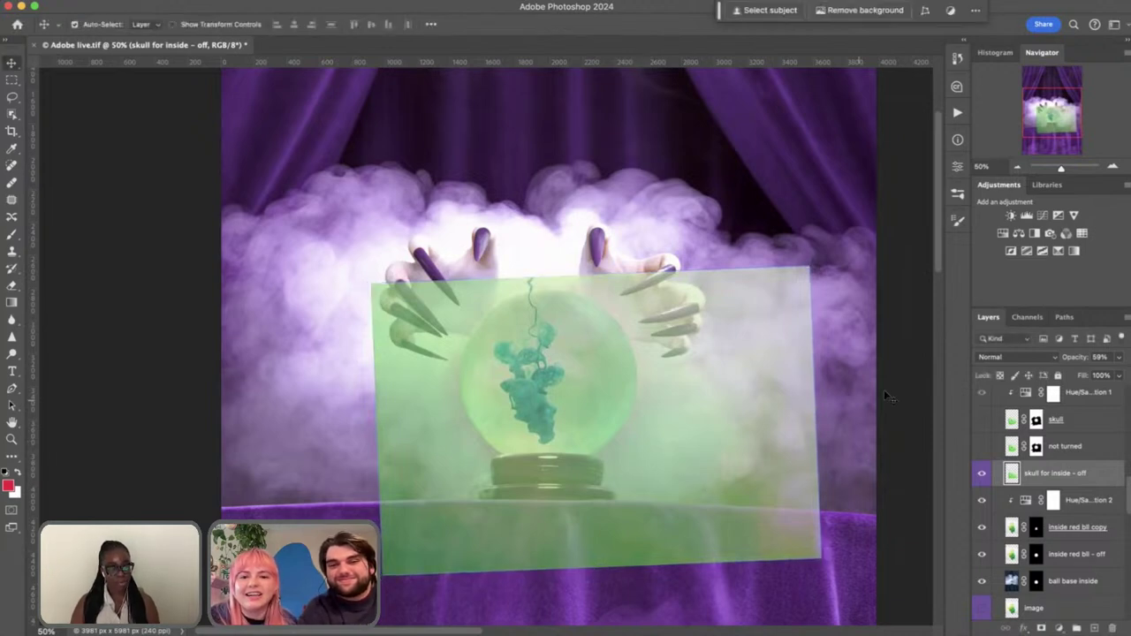
Restore the layer's opacity to 100% and mask it to the ball shape loaded from the ball base inside mask
drag(1069, 357, 1118, 362)
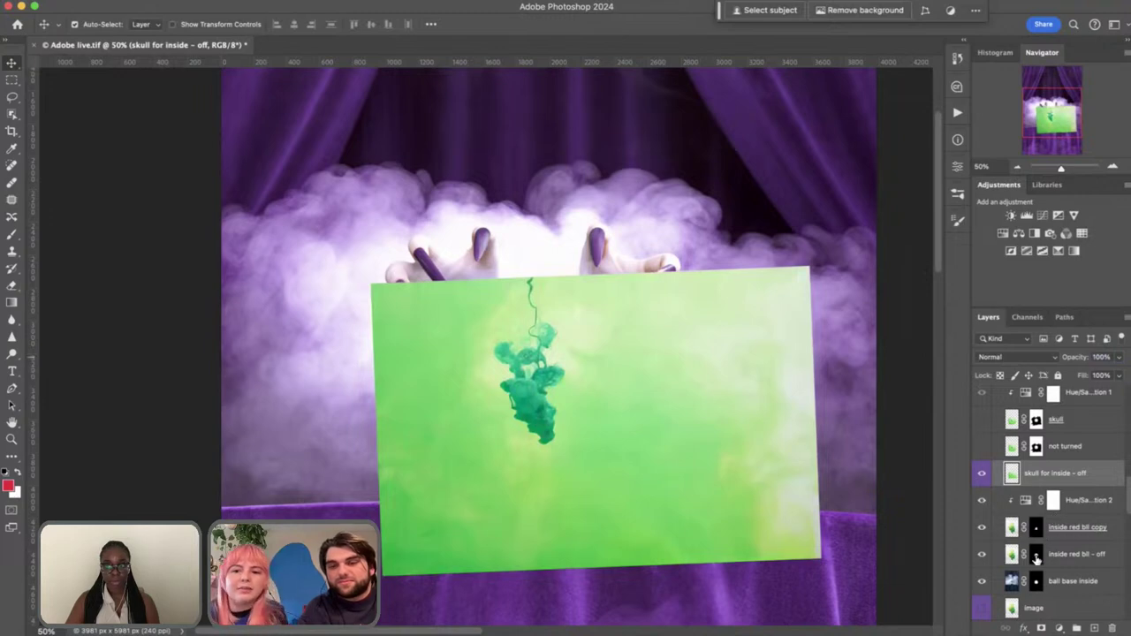
super+click(1036, 583)
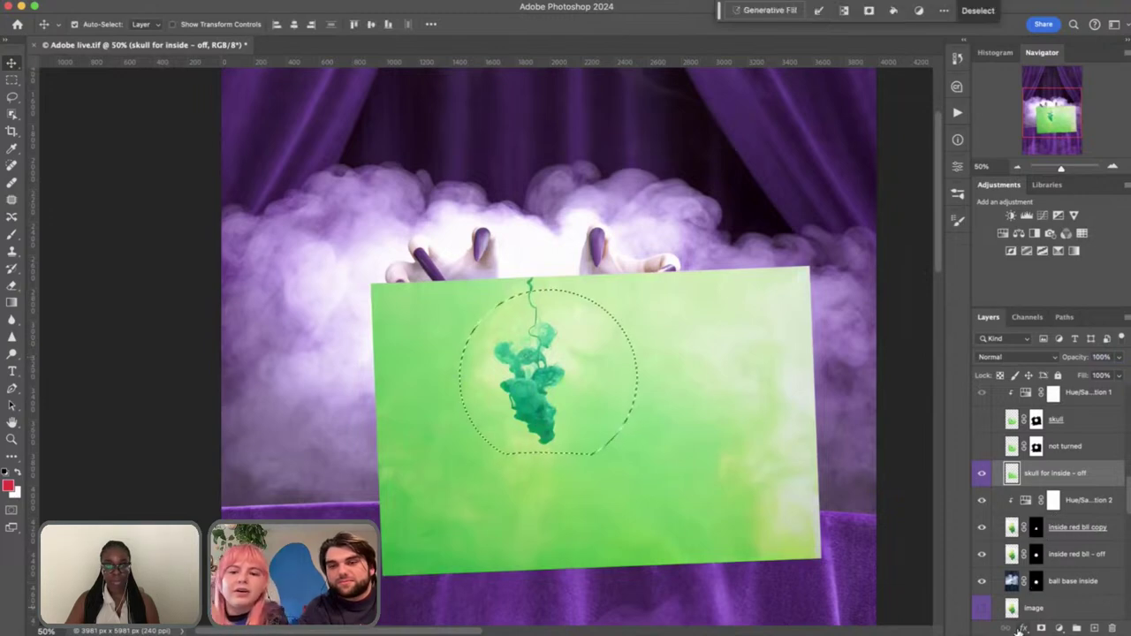
click(1041, 628)
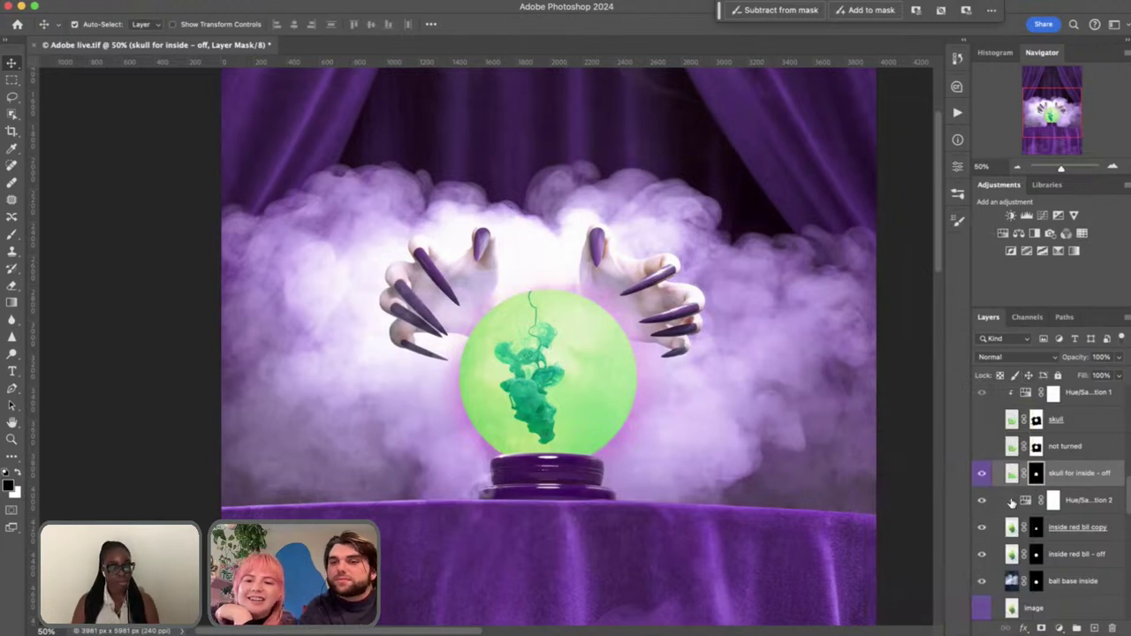
Check the blend modes of the not turned and skull layers against skull for inside - off, and reselect the latter
click(1006, 448)
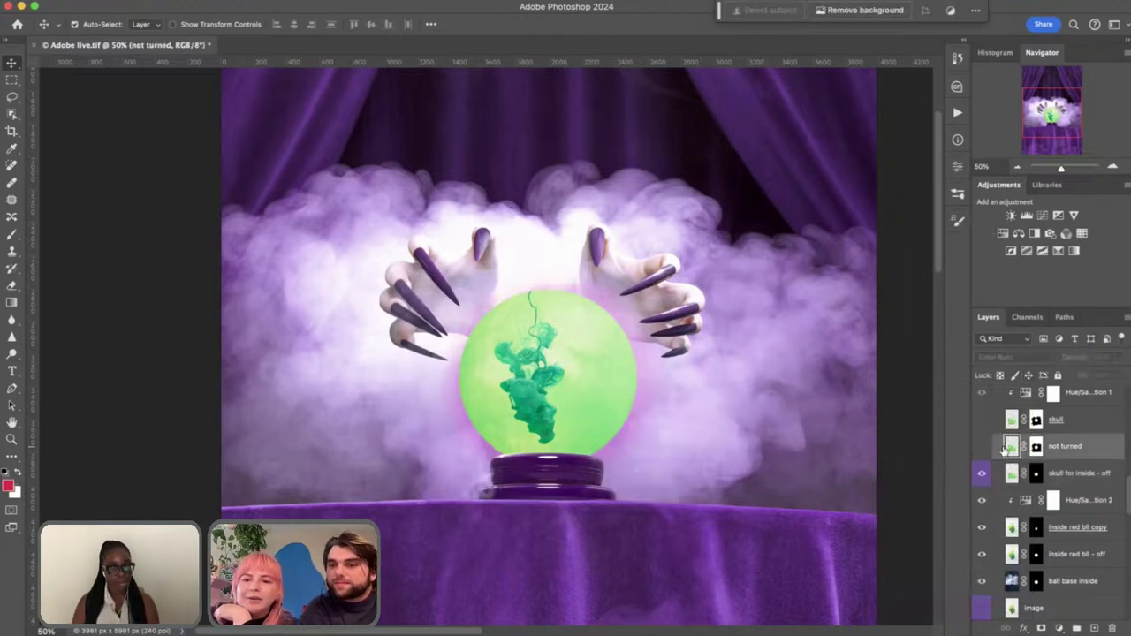
click(1010, 421)
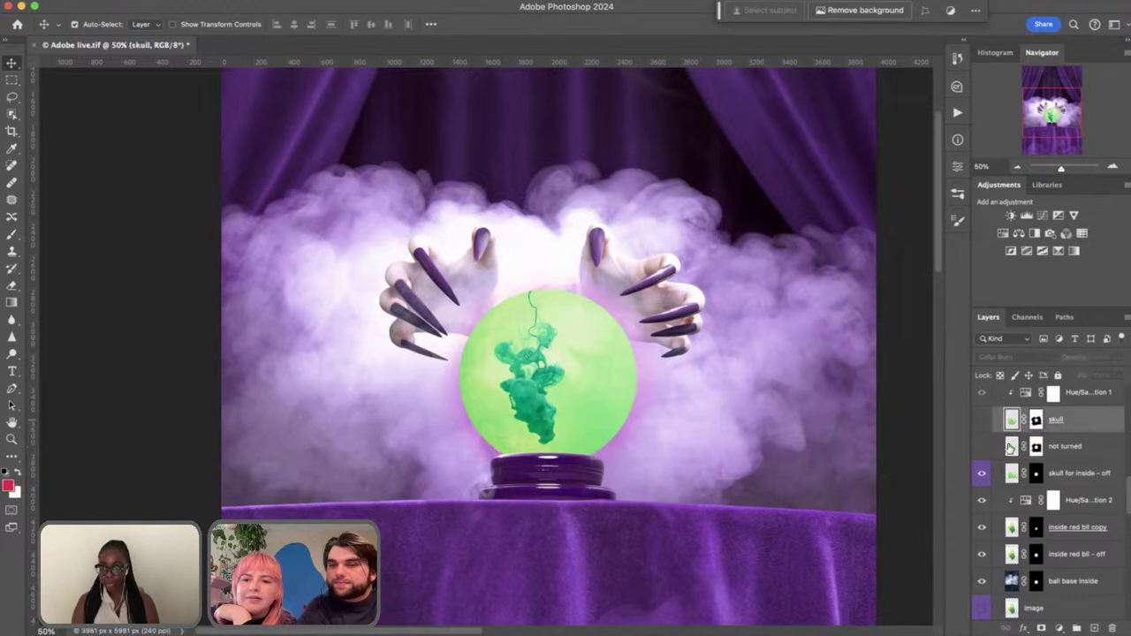
click(1011, 449)
click(1011, 477)
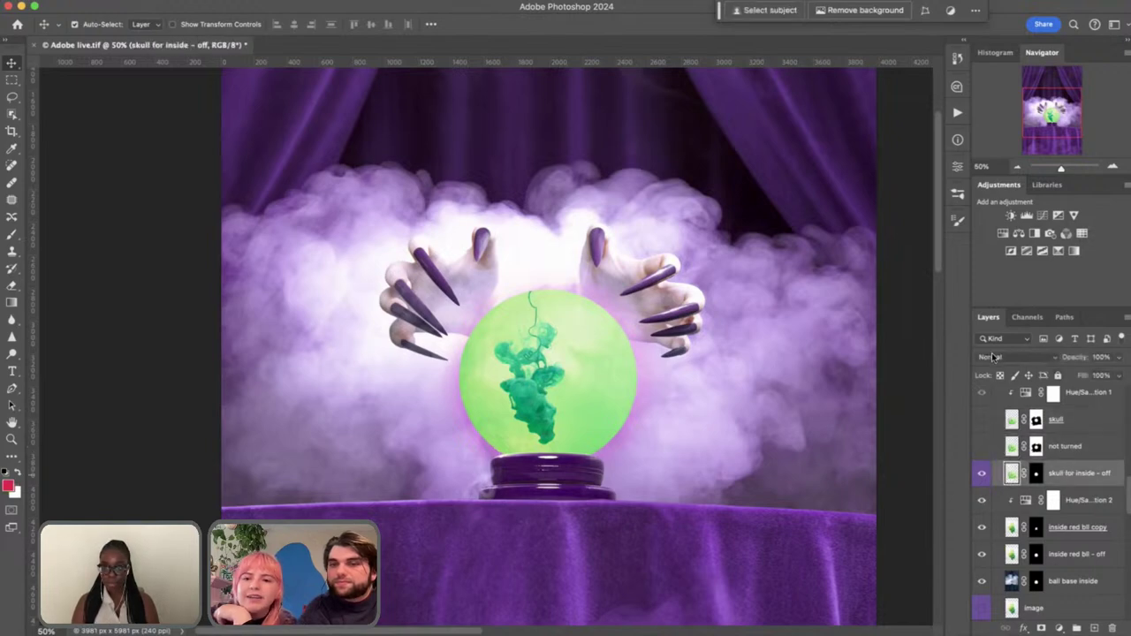
click(1012, 447)
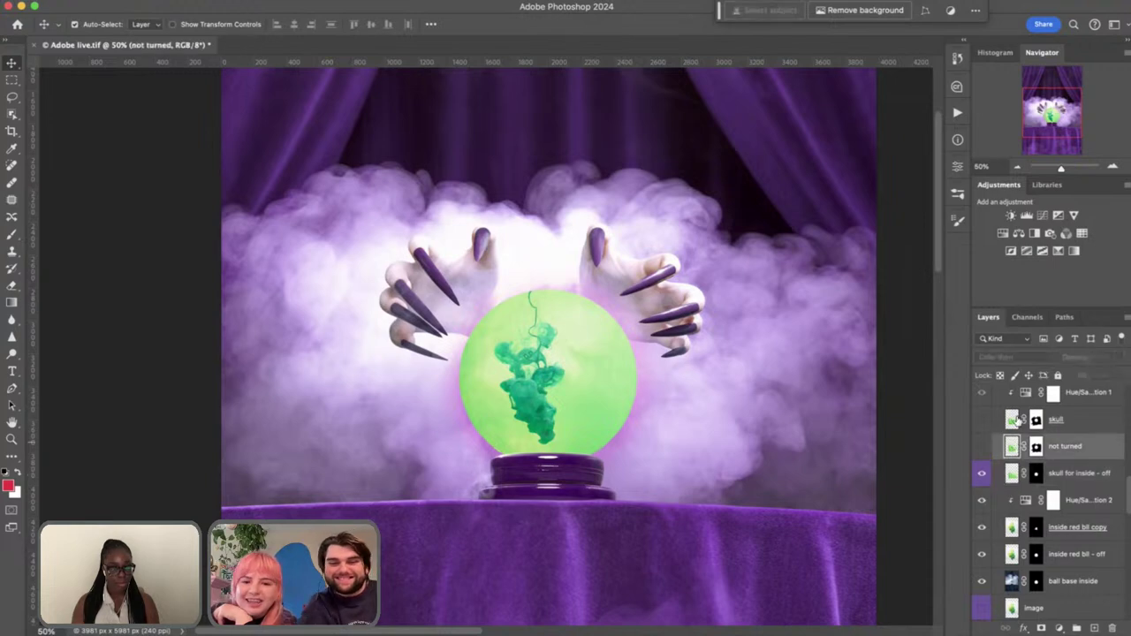
click(1017, 421)
click(1011, 474)
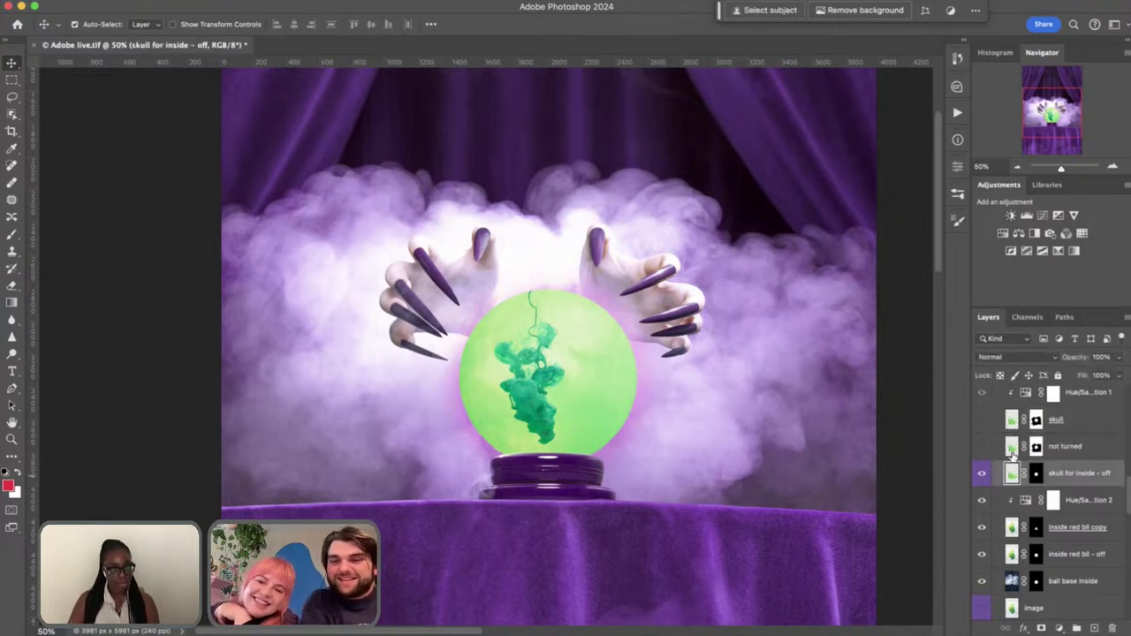
Set the skull for inside - off layer to Color Burn with 64% opacity and 87% fill
click(1015, 360)
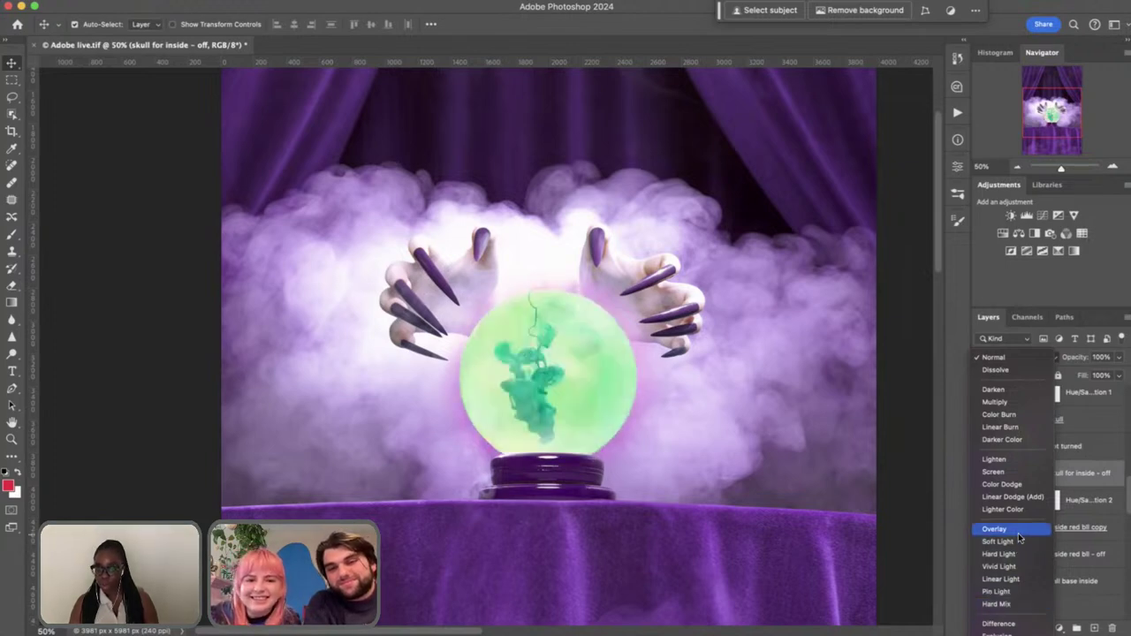
click(1023, 418)
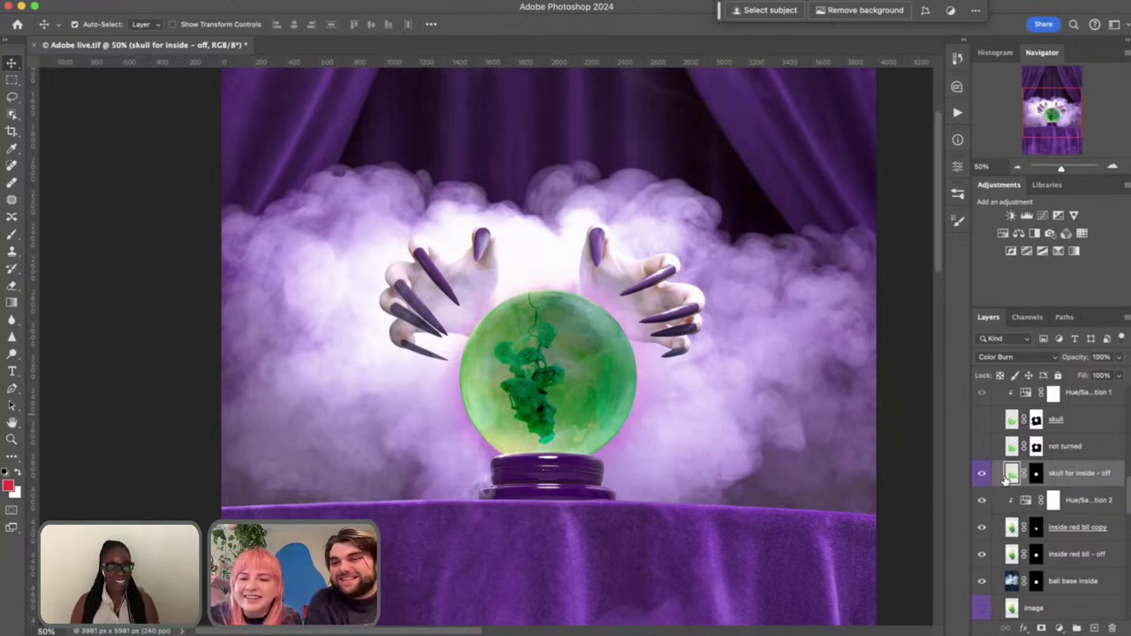
drag(1087, 358, 1075, 378)
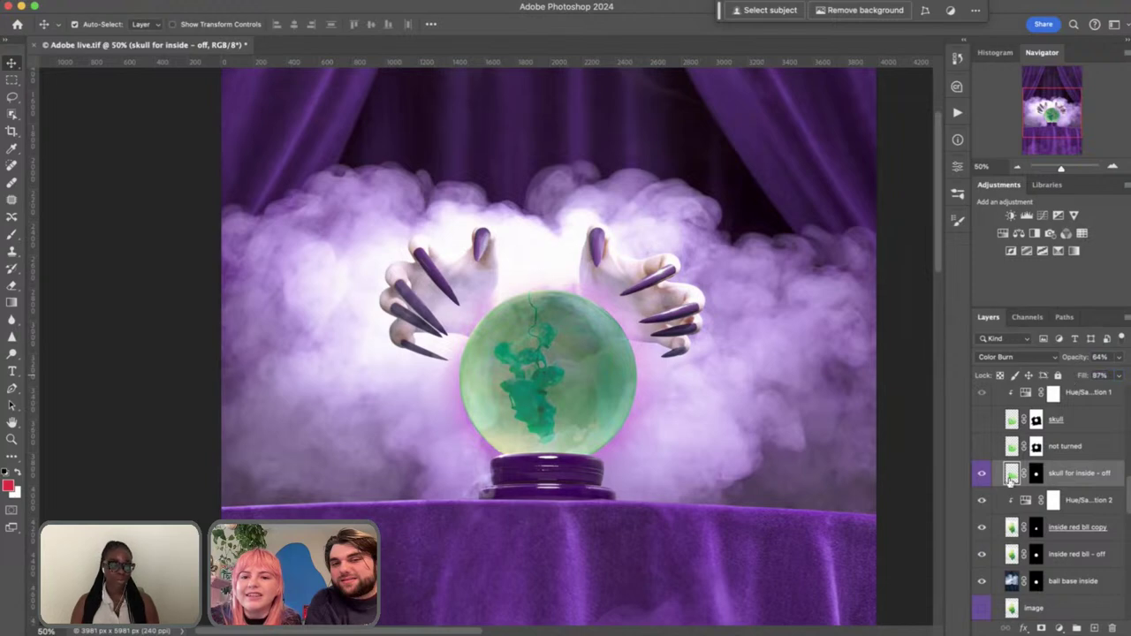
Duplicate the skull for inside - off layer, set the copy to Overlay, and compare the ball with the copy hidden and shown
key(ctrl+j)
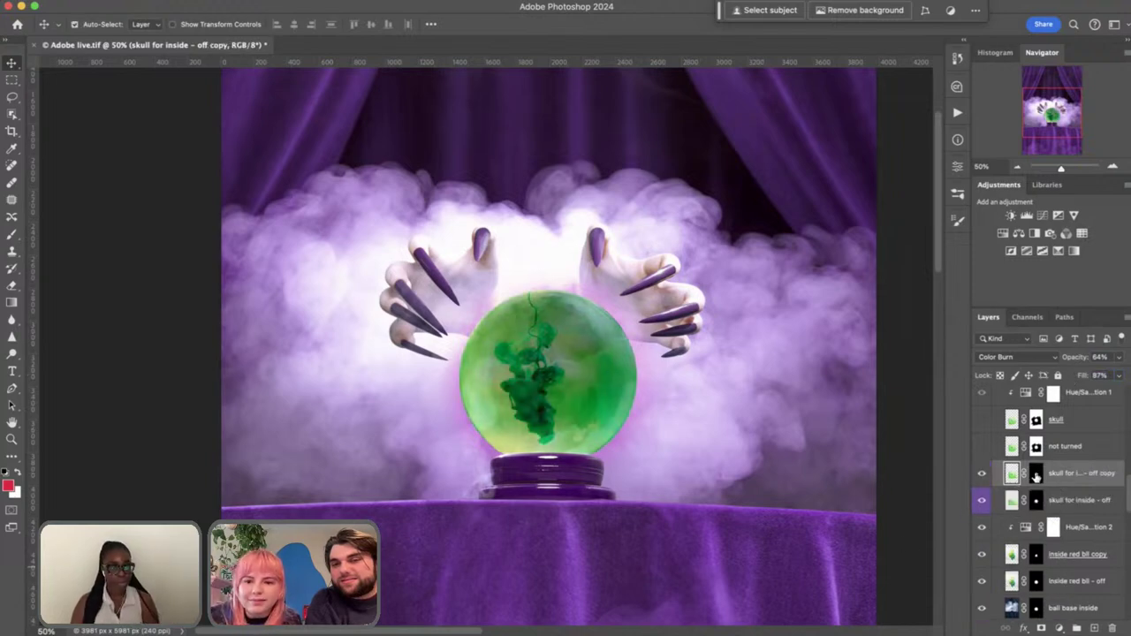
click(1017, 358)
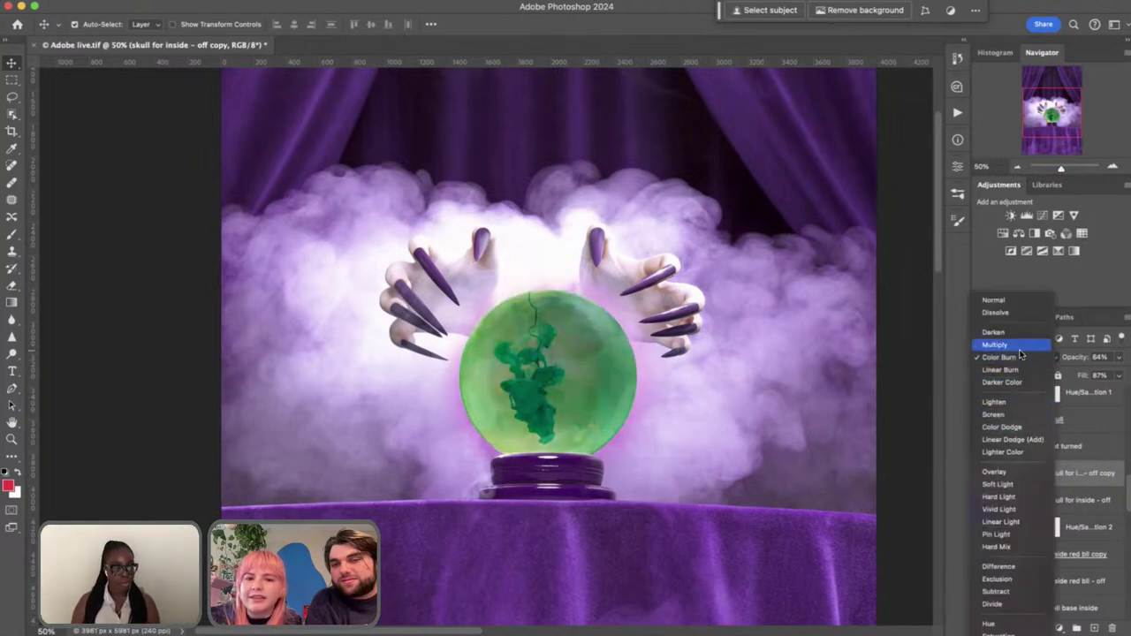
click(1023, 471)
click(981, 476)
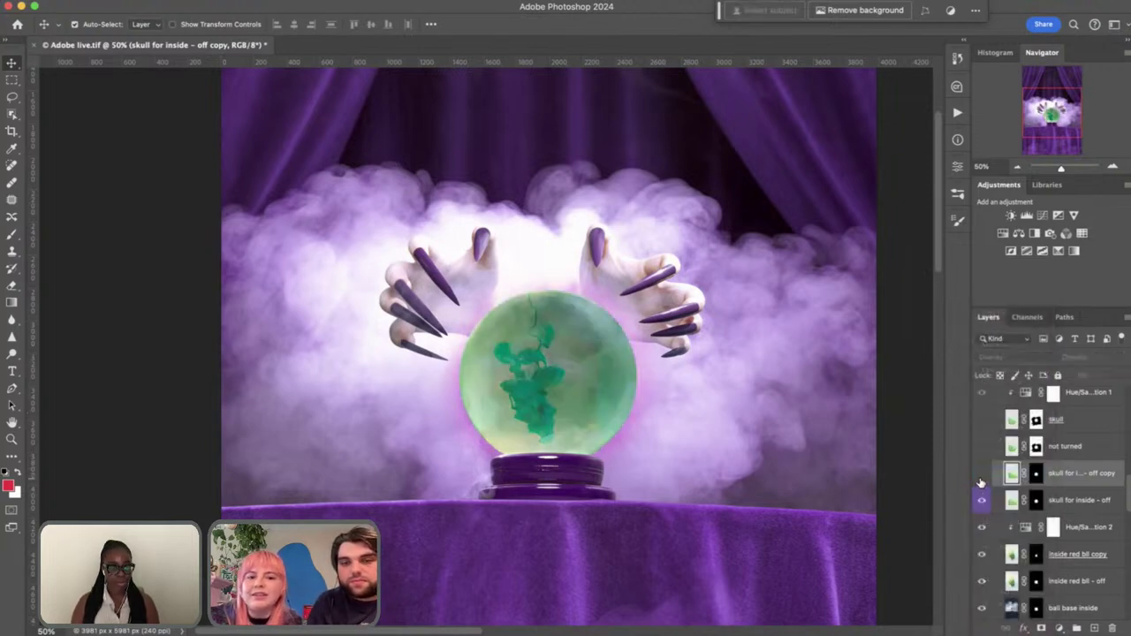
click(981, 474)
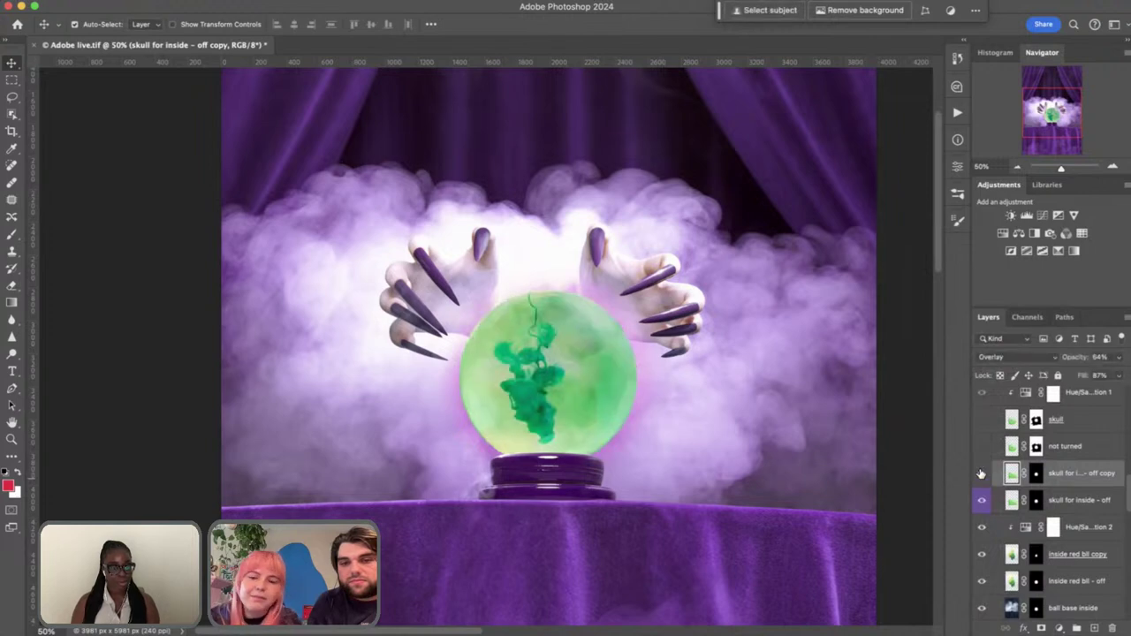
Hide skull for inside - off and its copy, and show the skull layer instead, briefly previewing not turned
drag(981, 504, 981, 425)
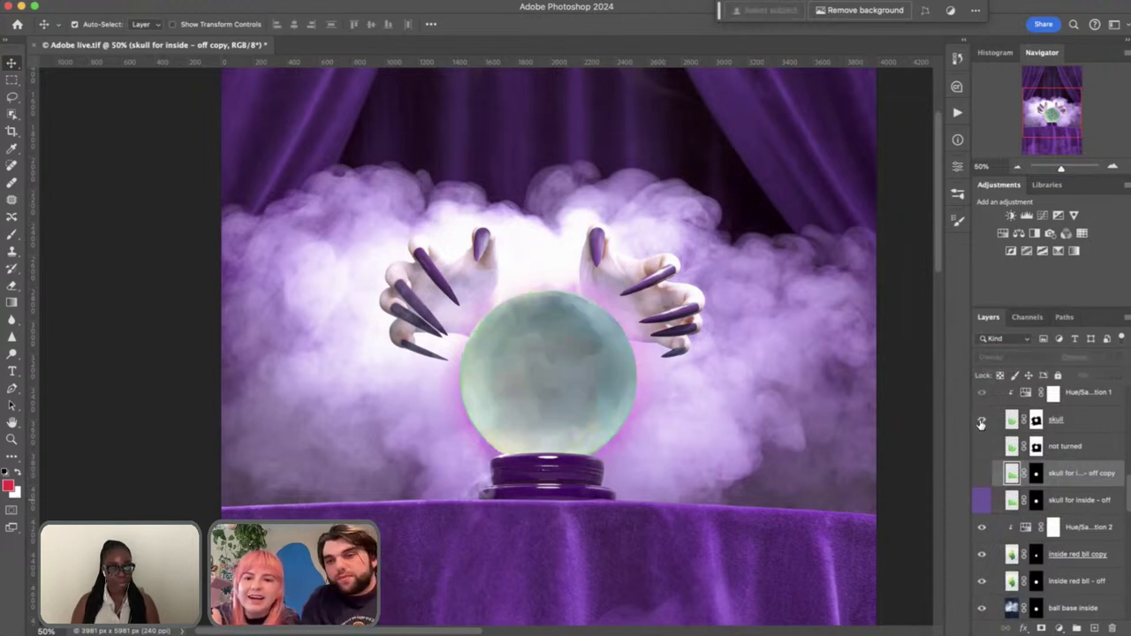
click(982, 447)
click(984, 449)
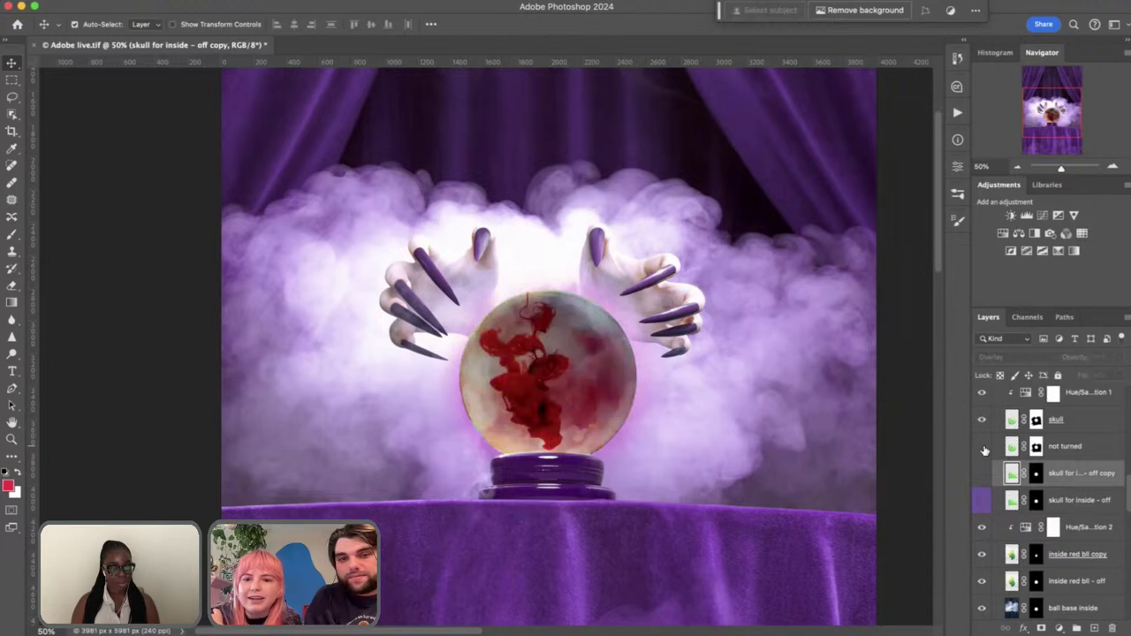
scroll(990, 496, up, 2)
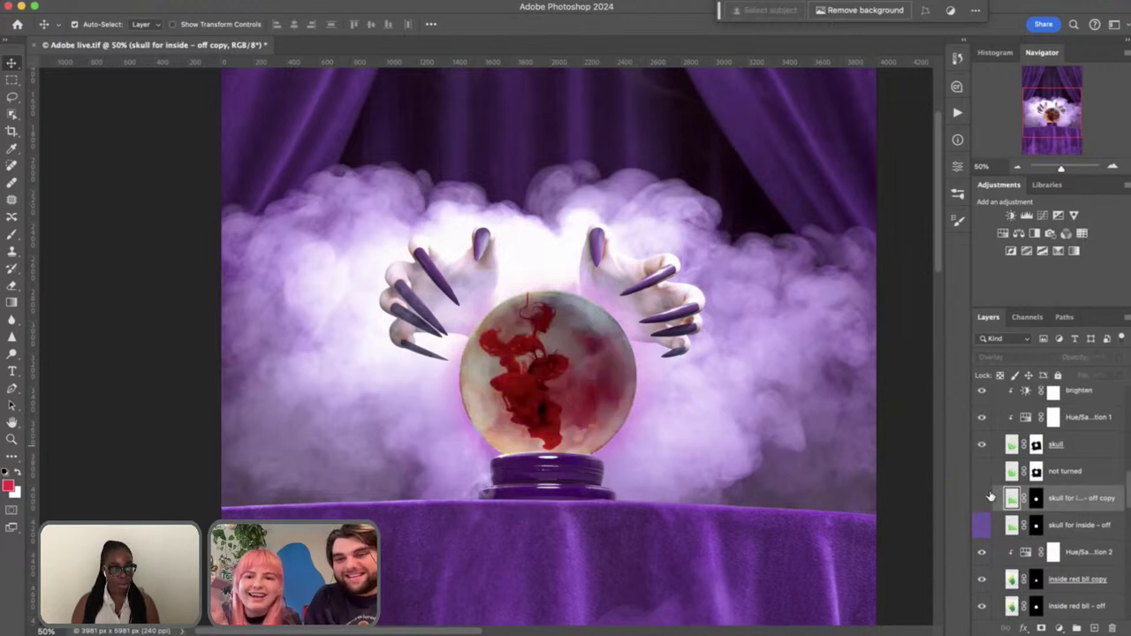
scroll(984, 405, up, 1)
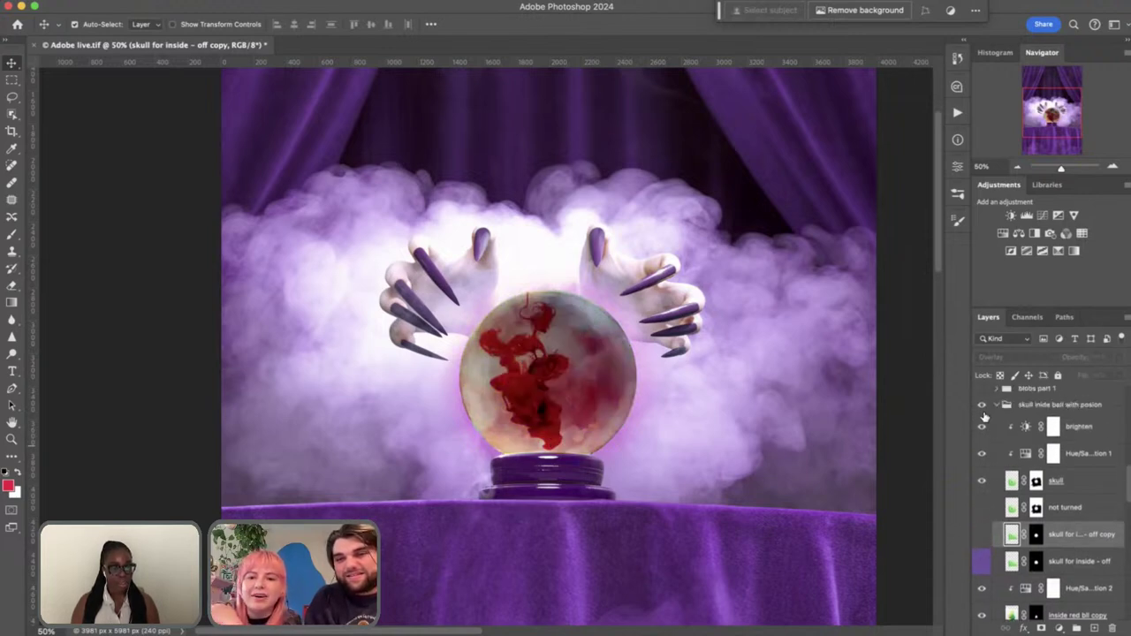
Hide the brighten and Hue/Saturation 1 adjustments to see the skull layer's original green, and turn Hue/Saturation 1 back on and select it
click(982, 454)
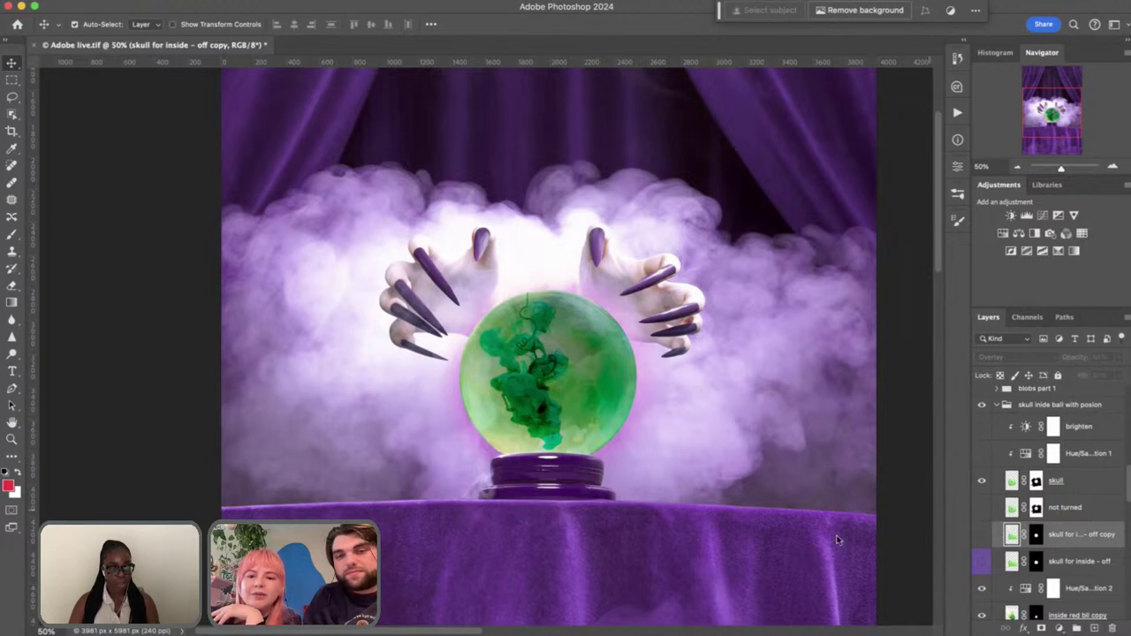
click(1004, 486)
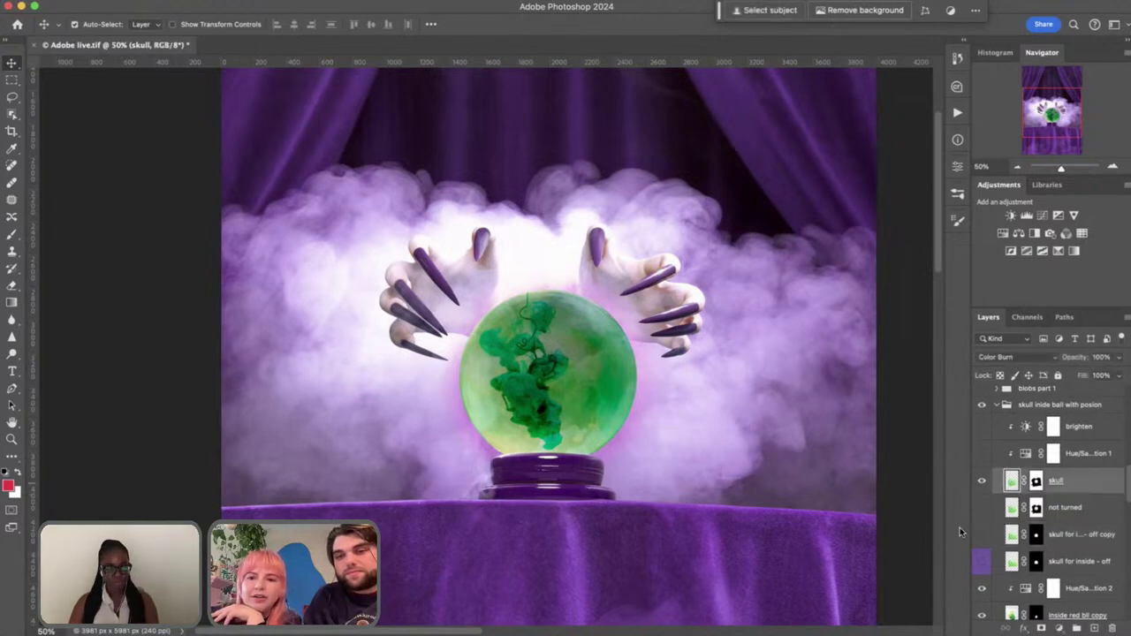
click(982, 458)
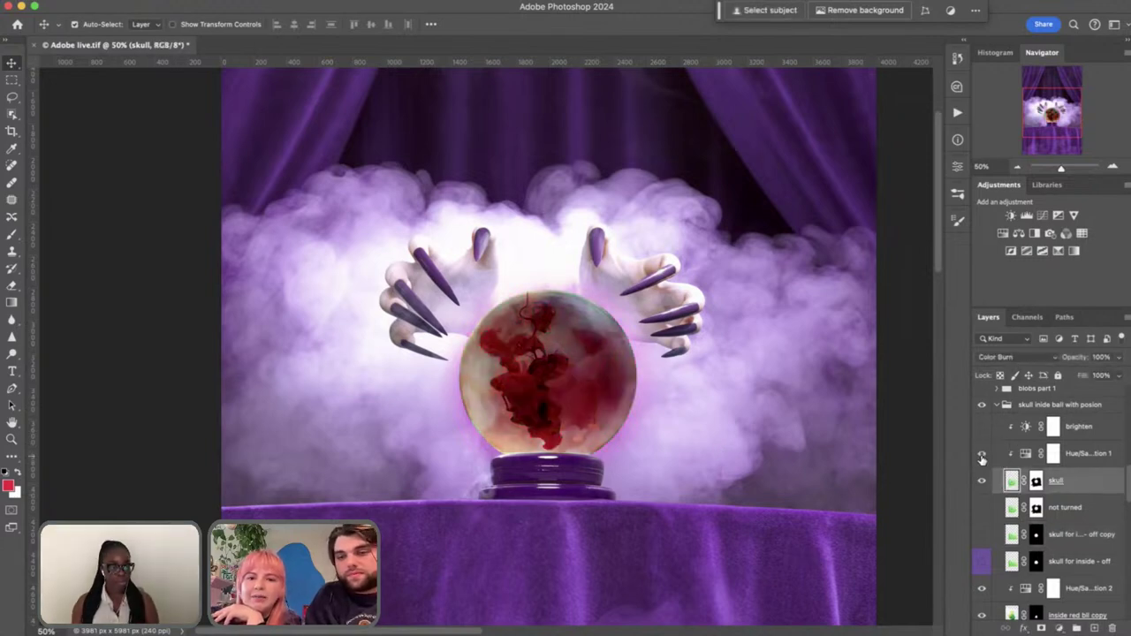
click(1025, 456)
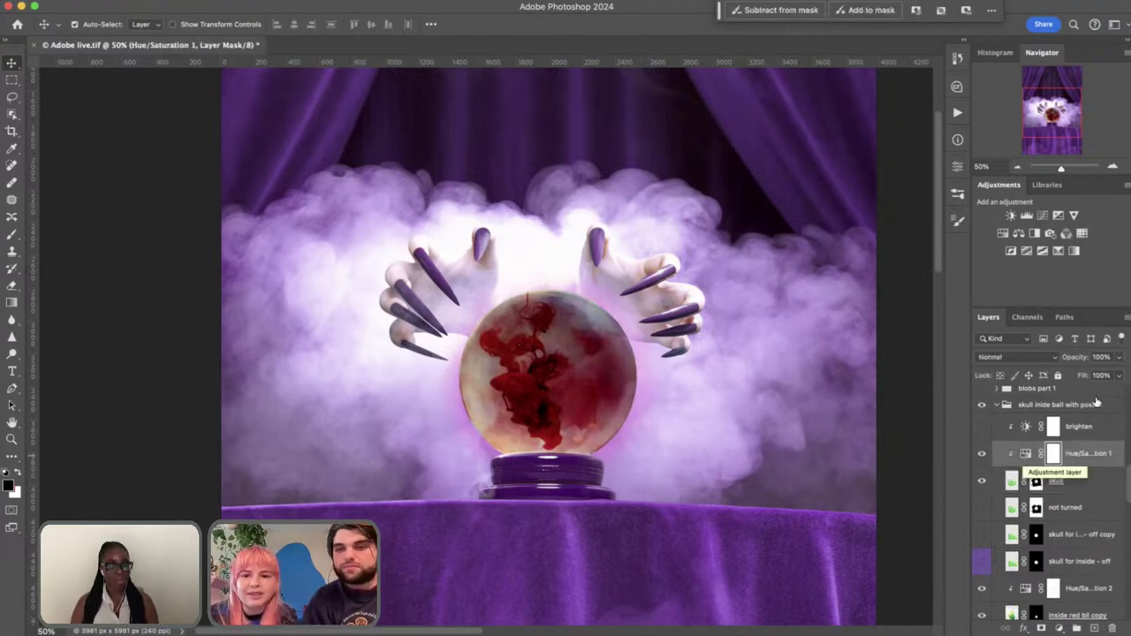
Preview the brighten adjustment, open the Hue/Saturation 1 colorize settings, and make brighten visible
click(982, 428)
click(982, 428)
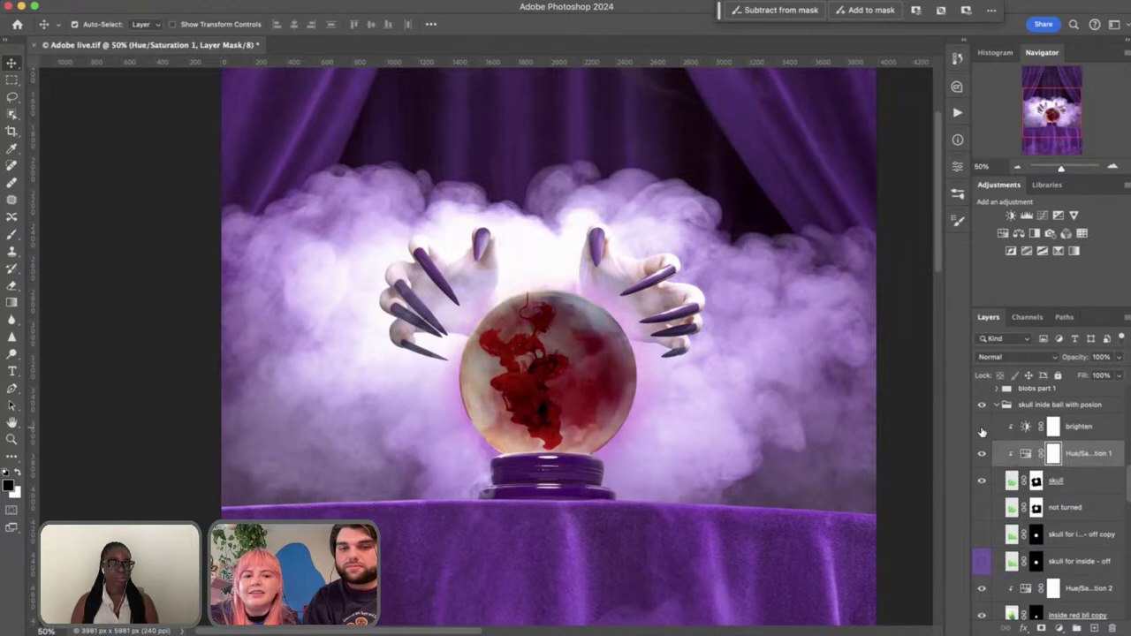
double_click(1025, 453)
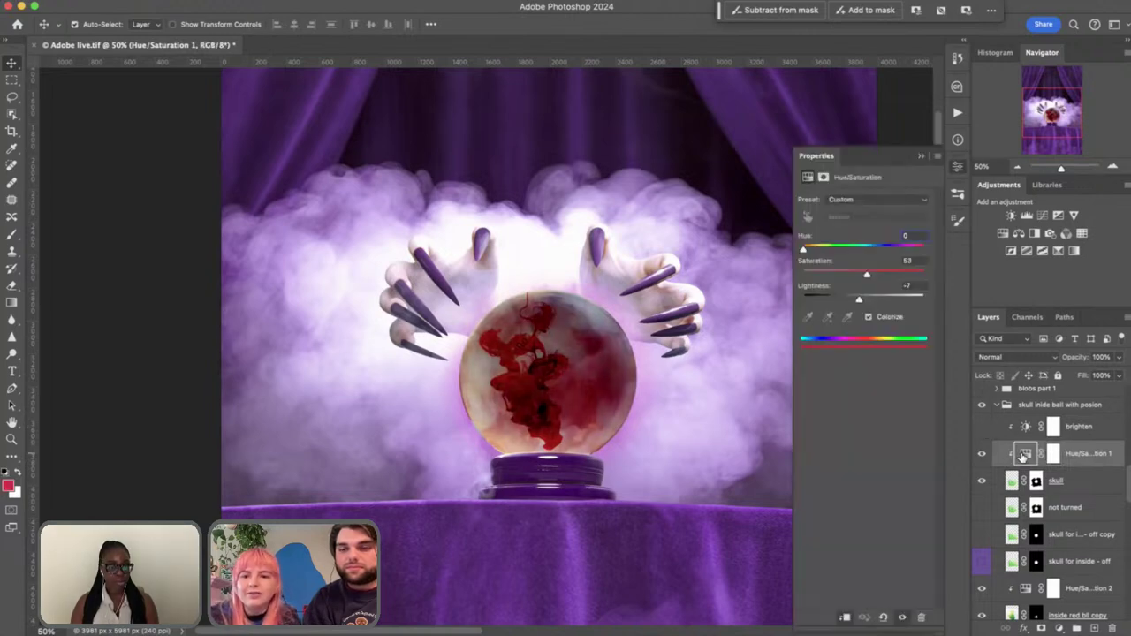
click(982, 429)
Select the brighten adjustment and release it from its clipping mask so it affects all layers below
click(1025, 427)
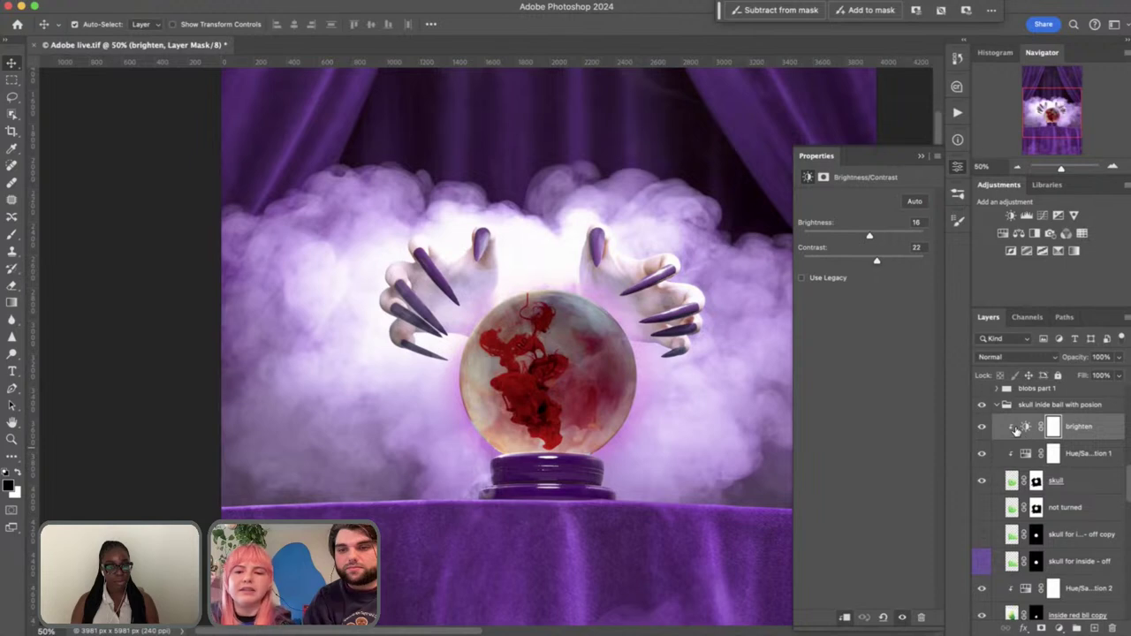
alt+click(1006, 451)
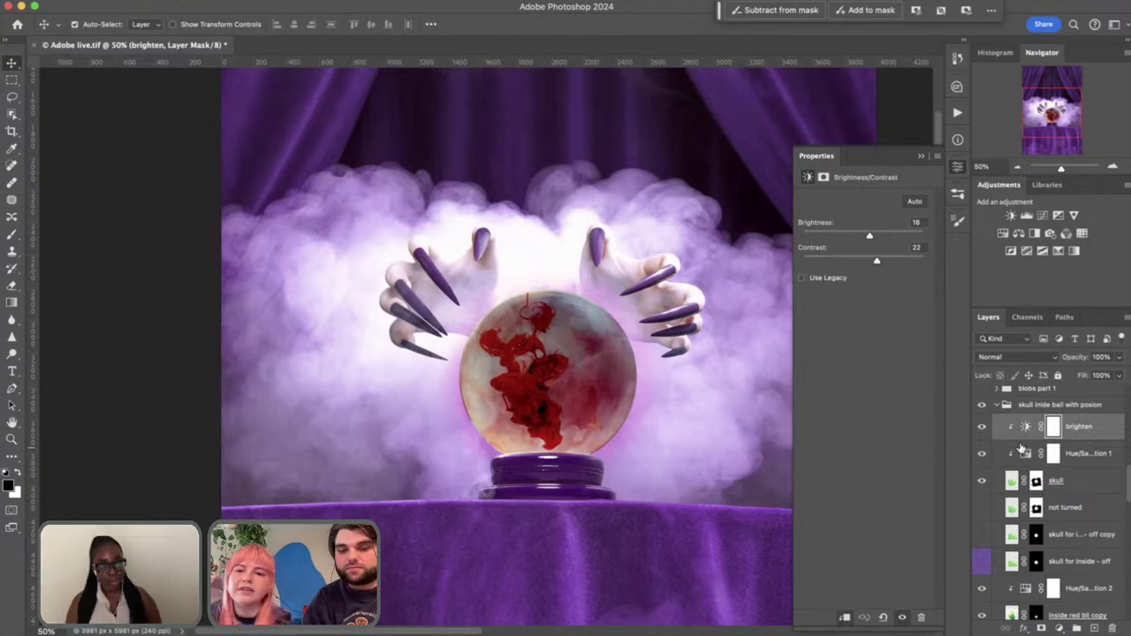
alt+click(1023, 436)
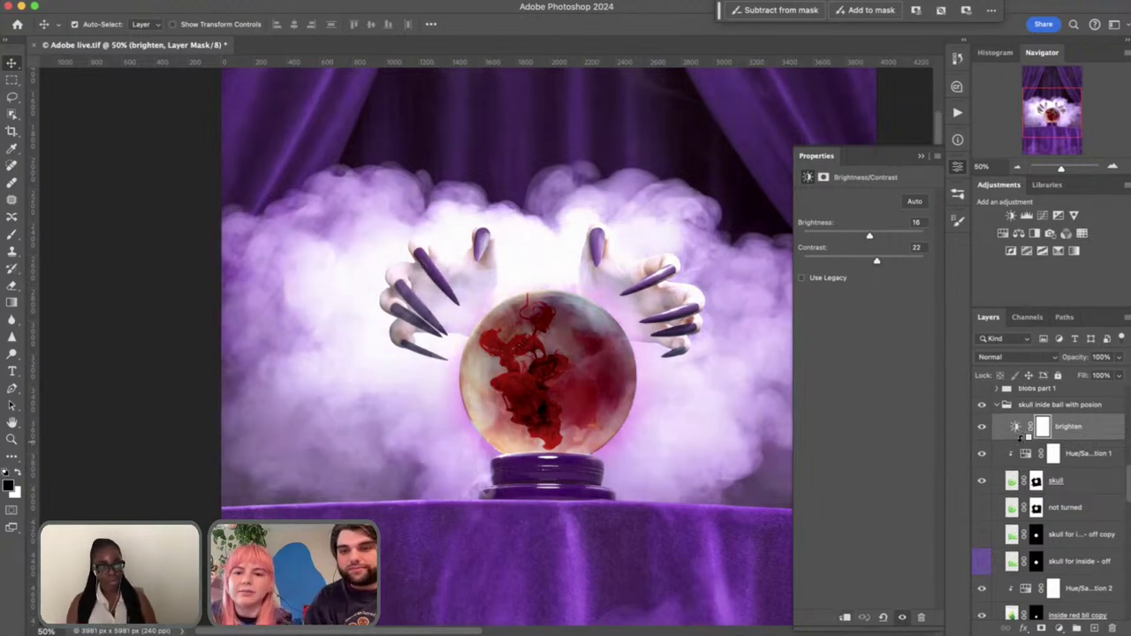
Clip the brighten adjustment back onto the skull layer, toggling the clipping off and on again to compare
alt+click(1021, 437)
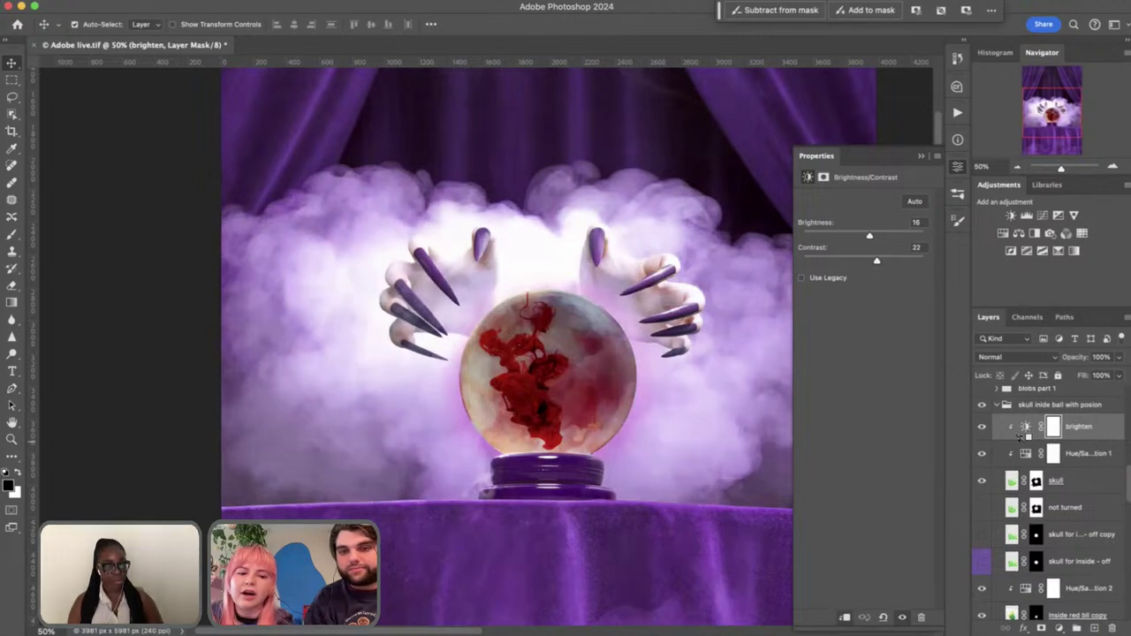
alt+click(1021, 436)
alt+click(1021, 436)
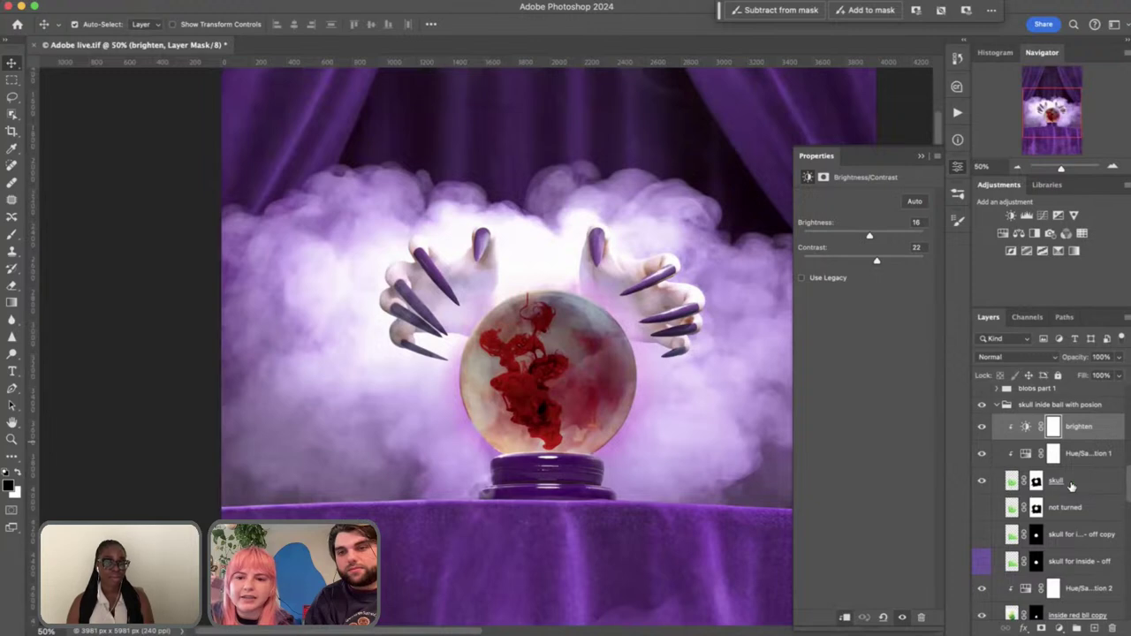
click(1025, 428)
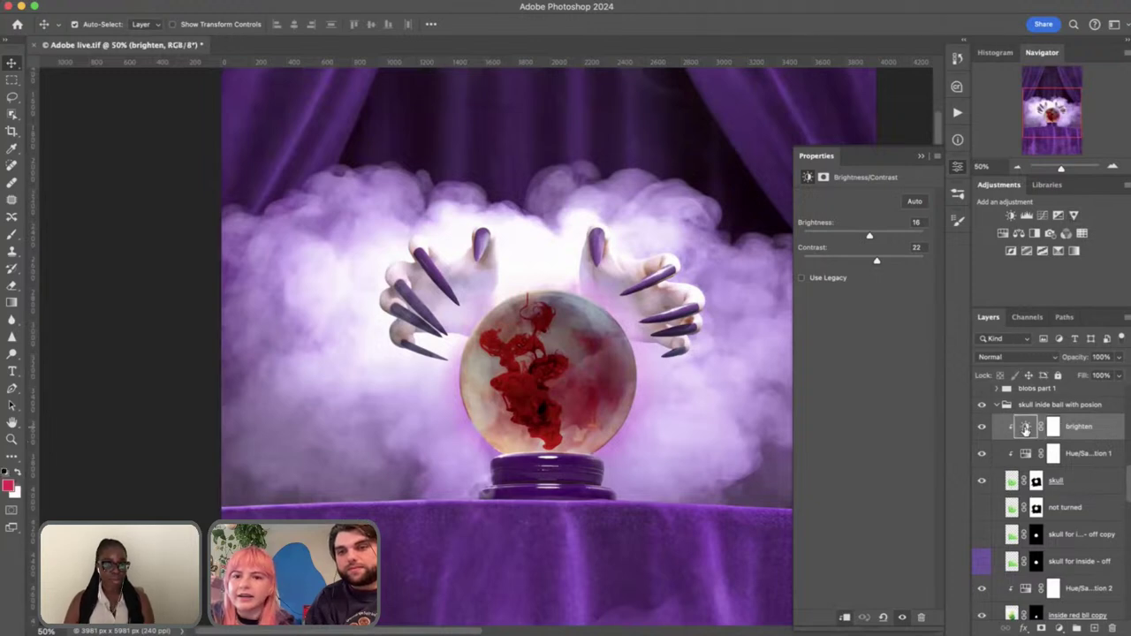
Release the Hue/Saturation 1 adjustment from its clipping mask to preview it on the whole image, and clip it back to the skull layer
click(1025, 453)
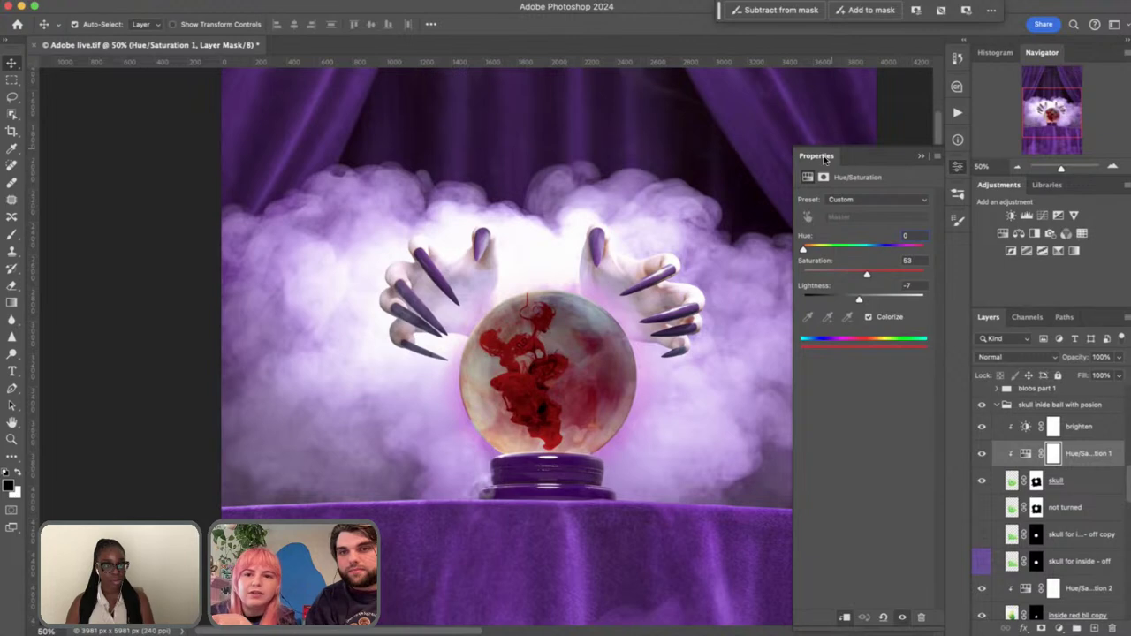
click(845, 617)
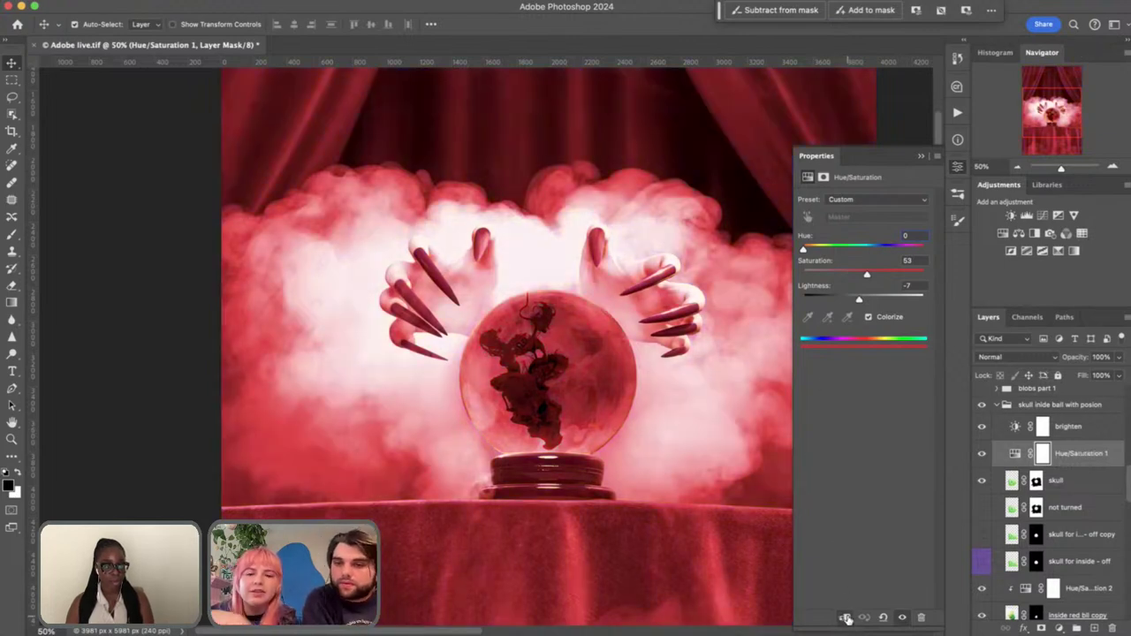
click(846, 618)
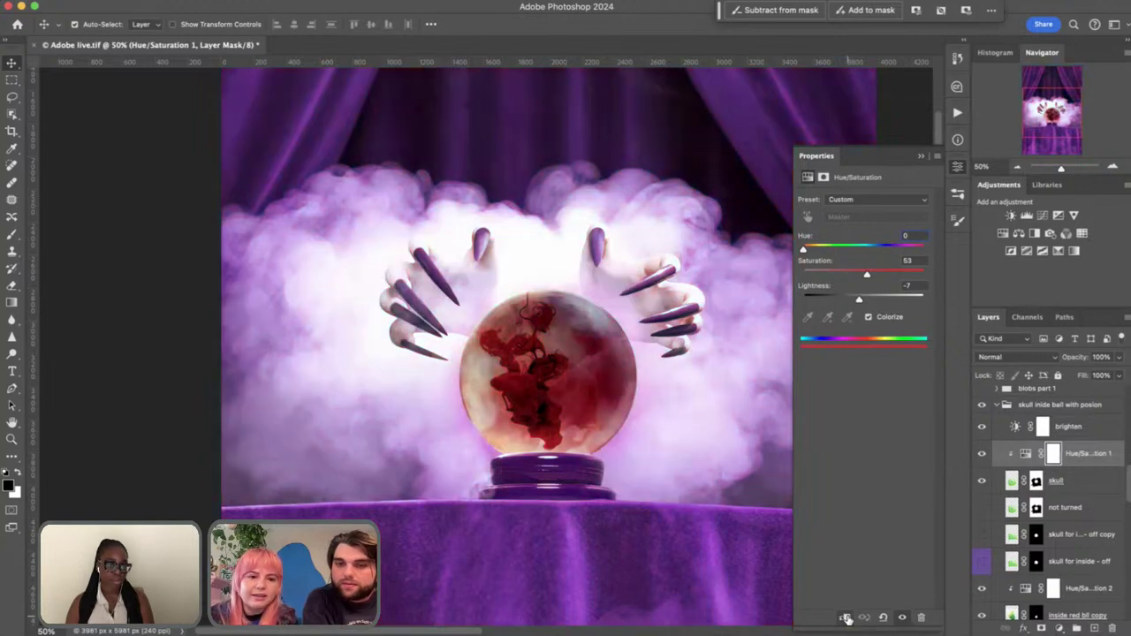
Select the brighten adjustment, clip it above Hue/Saturation 1 again, and collapse the adjustment's properties
click(1015, 428)
click(845, 619)
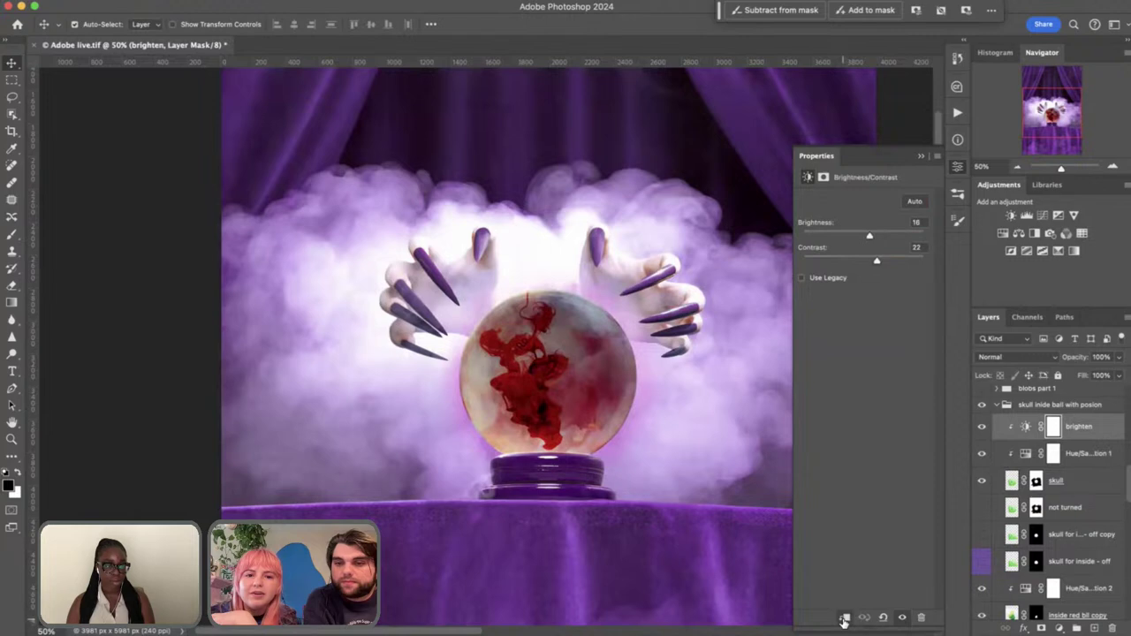
click(845, 618)
click(845, 618)
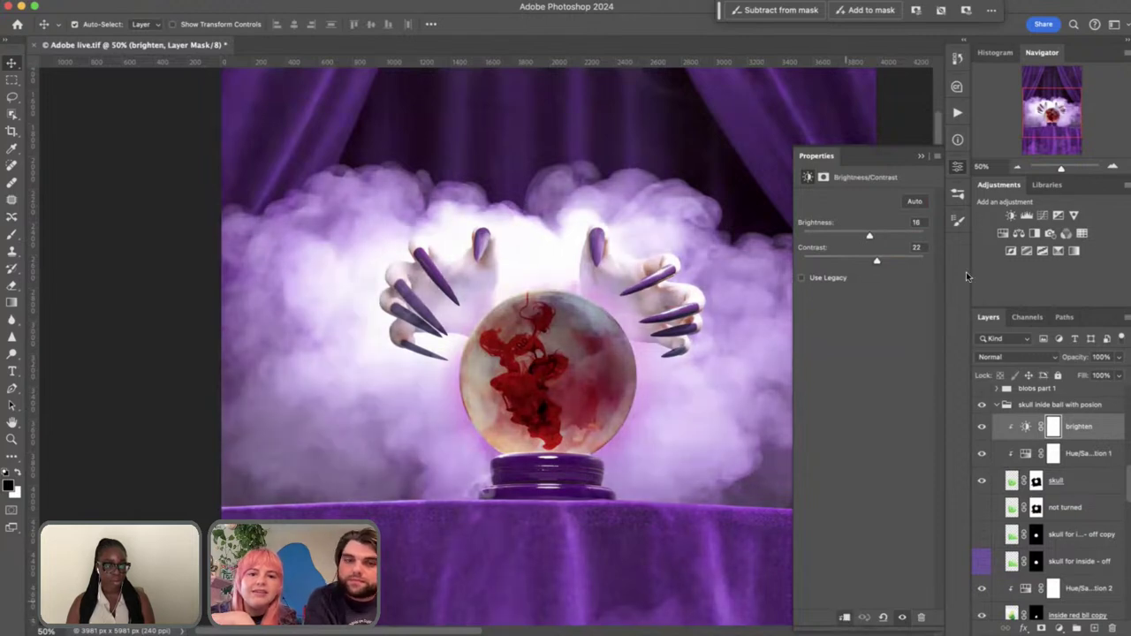
click(921, 157)
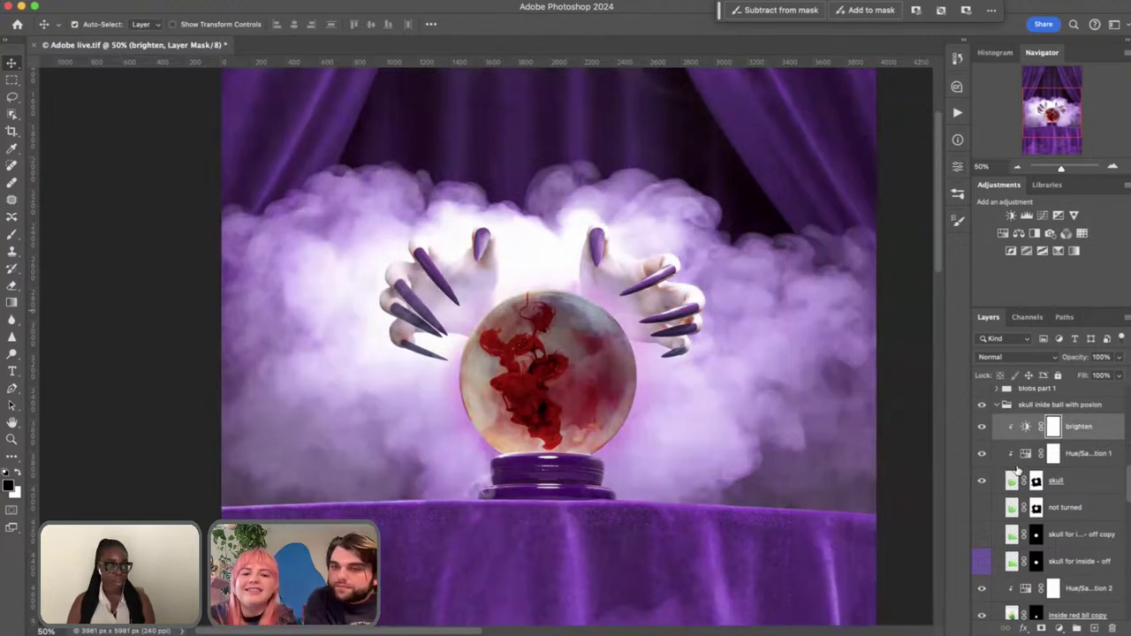
Preview the skull with the brighten adjustment hidden and shown again
scroll(1043, 497, up, 3)
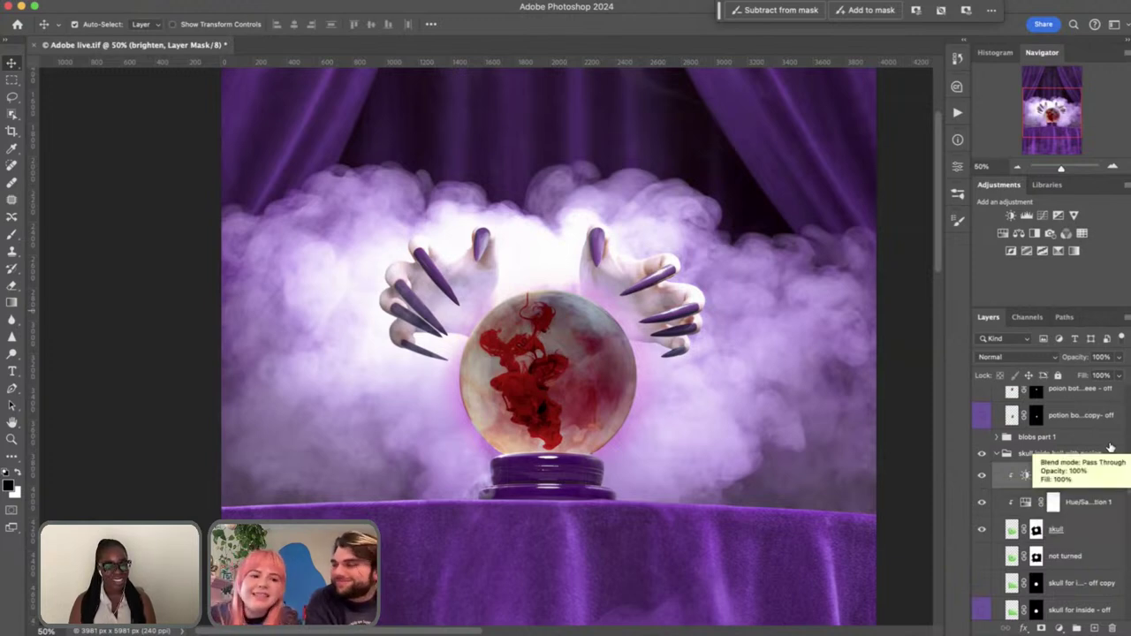
click(981, 478)
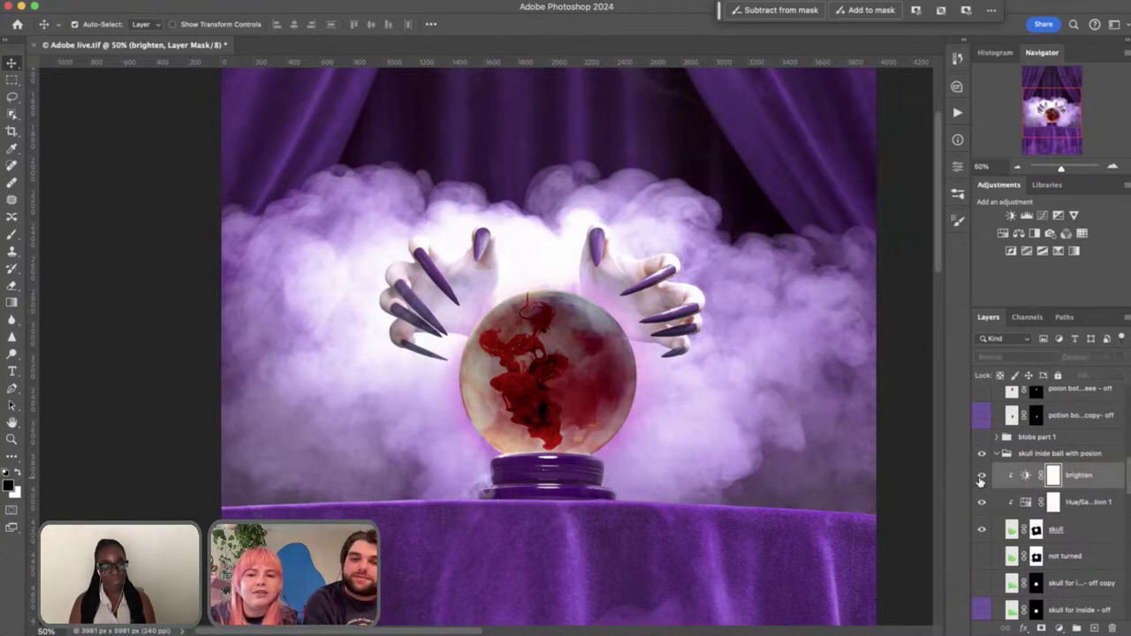
click(981, 478)
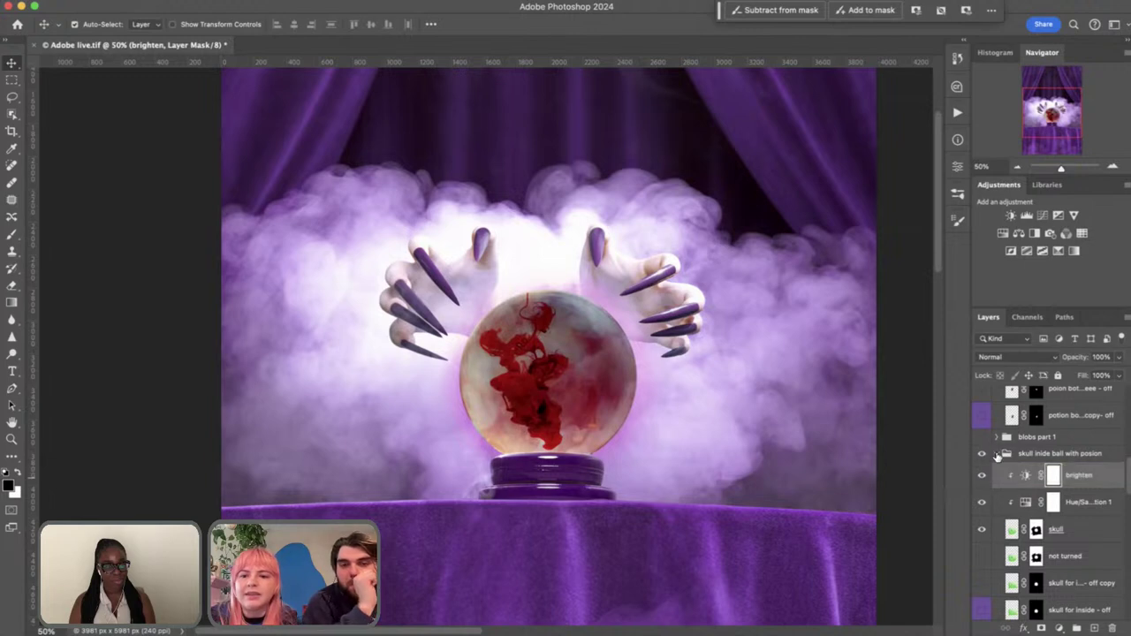
Collapse the skull inide ball with posion group and expand the blobs part 1 group
click(997, 454)
click(997, 438)
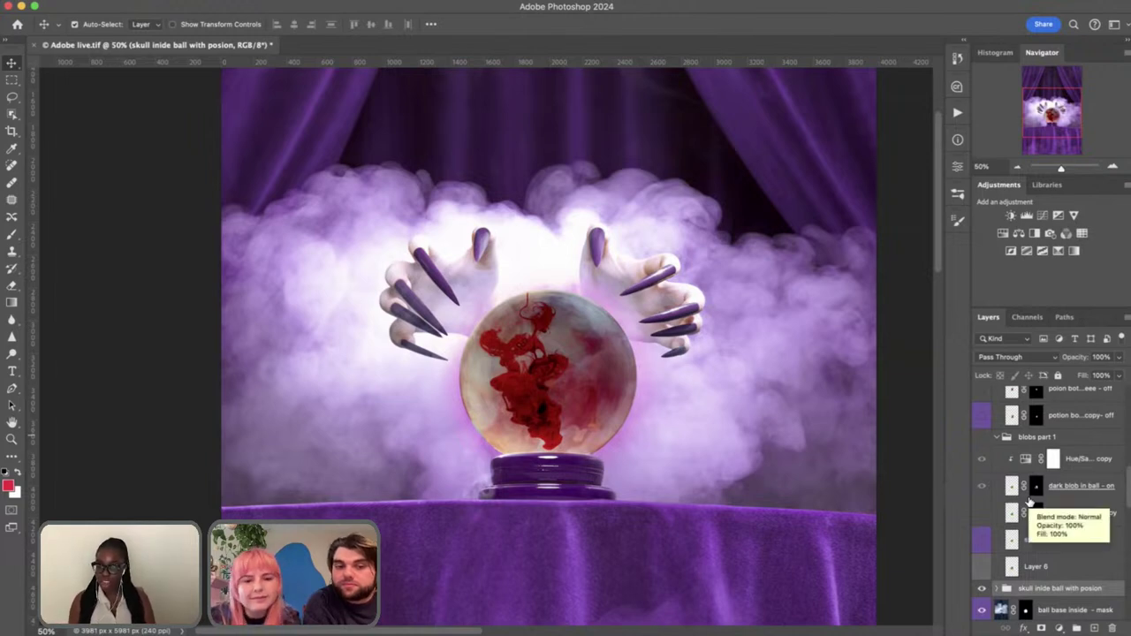
scroll(1030, 502, up, 10)
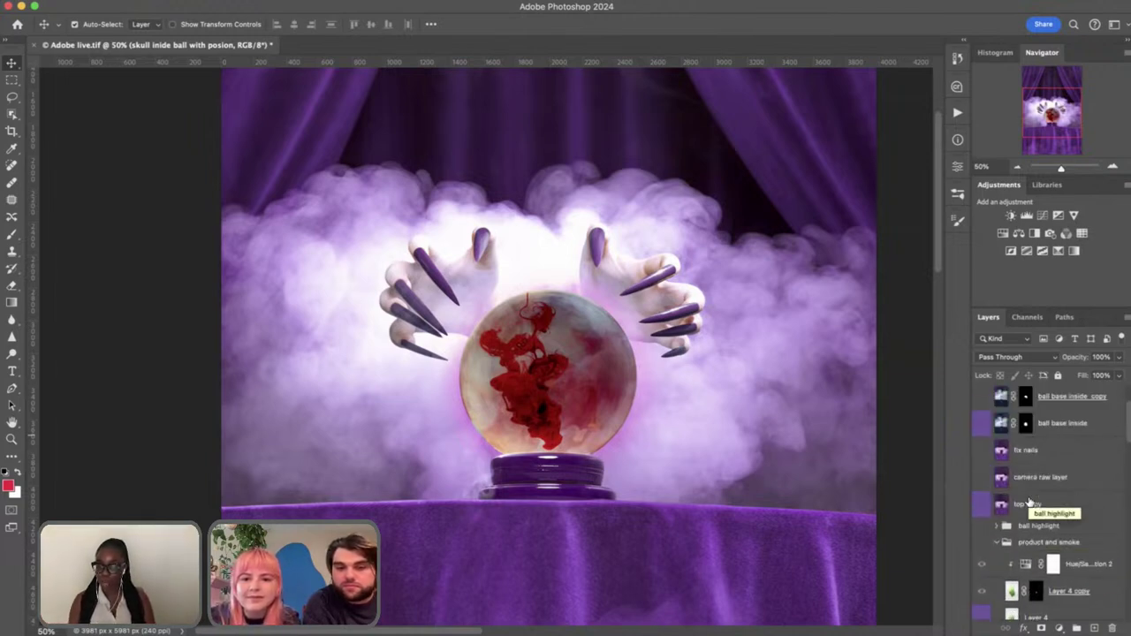
scroll(1029, 502, down, 5)
scroll(1029, 501, down, 4)
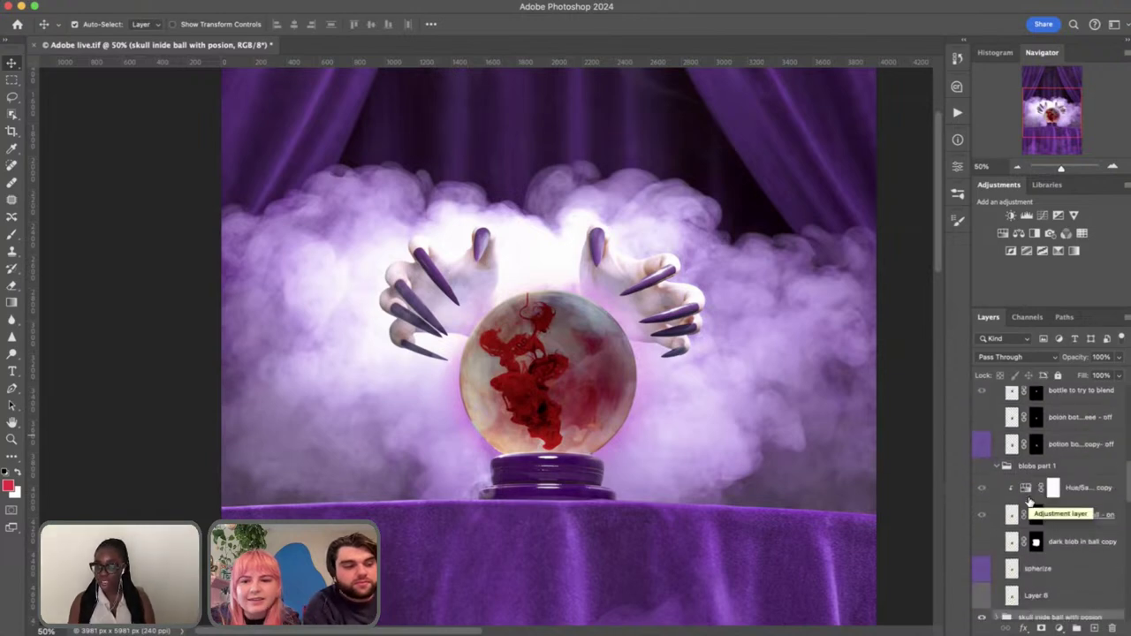
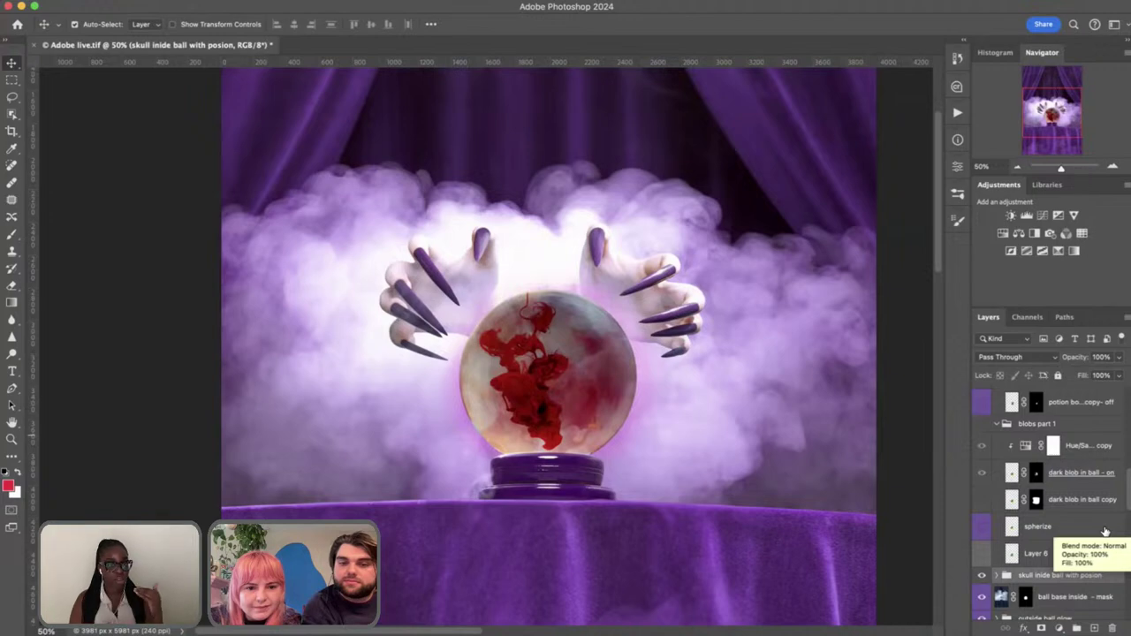
Look through the layer stack, from the potion and blob layers down to the hands and base smoke layers
scroll(1105, 530, down, 1)
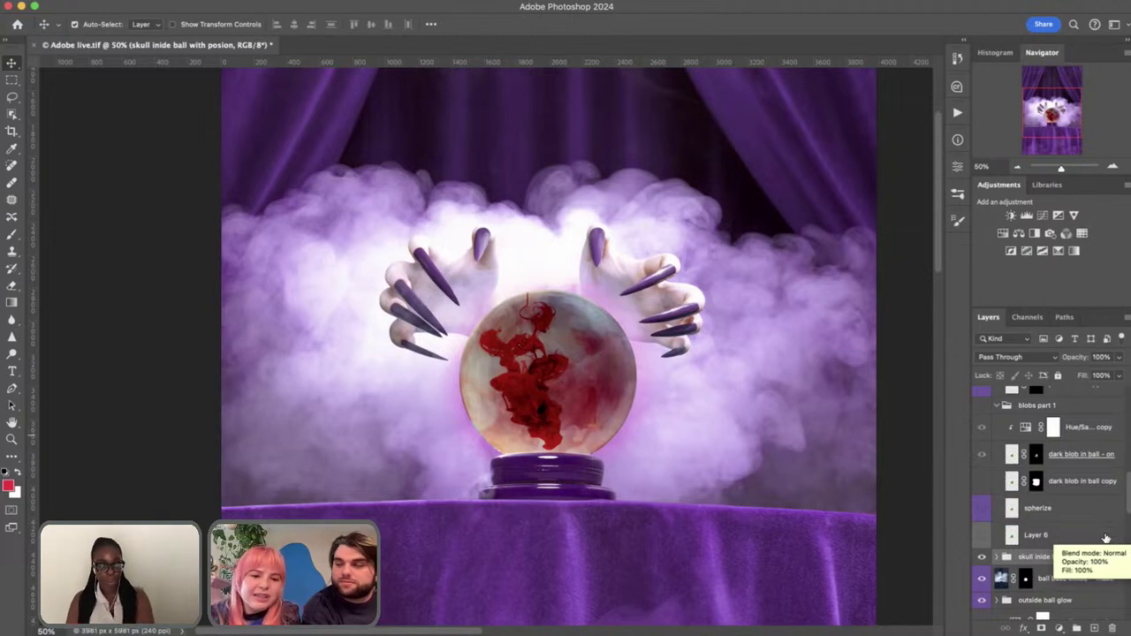
scroll(1111, 521, up, 1)
scroll(1105, 512, down, 8)
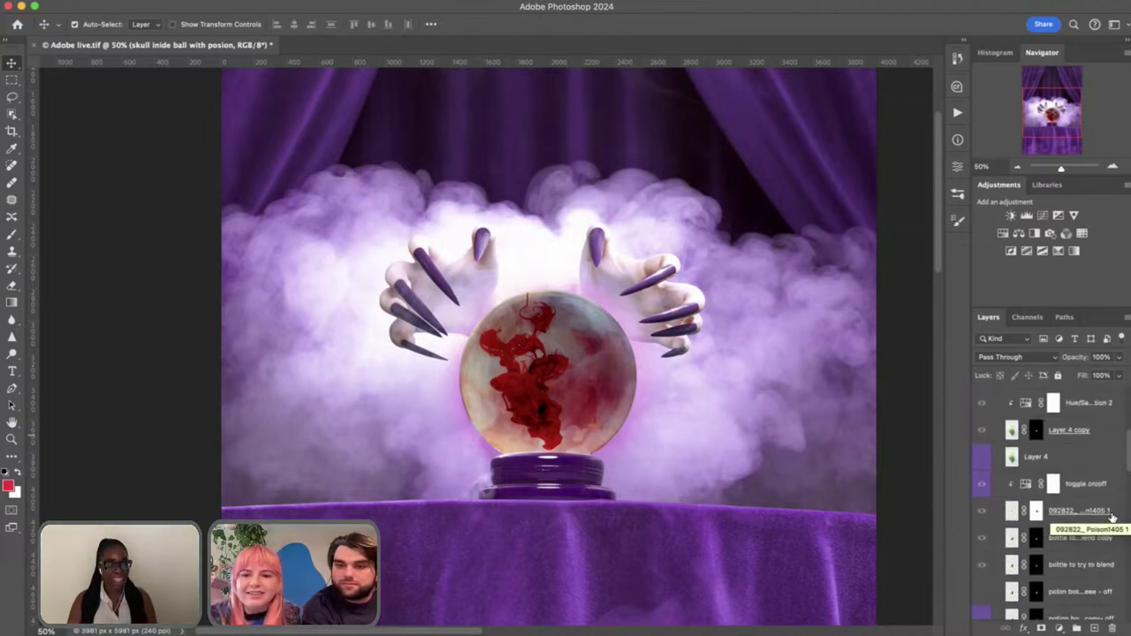
scroll(1094, 498, up, 8)
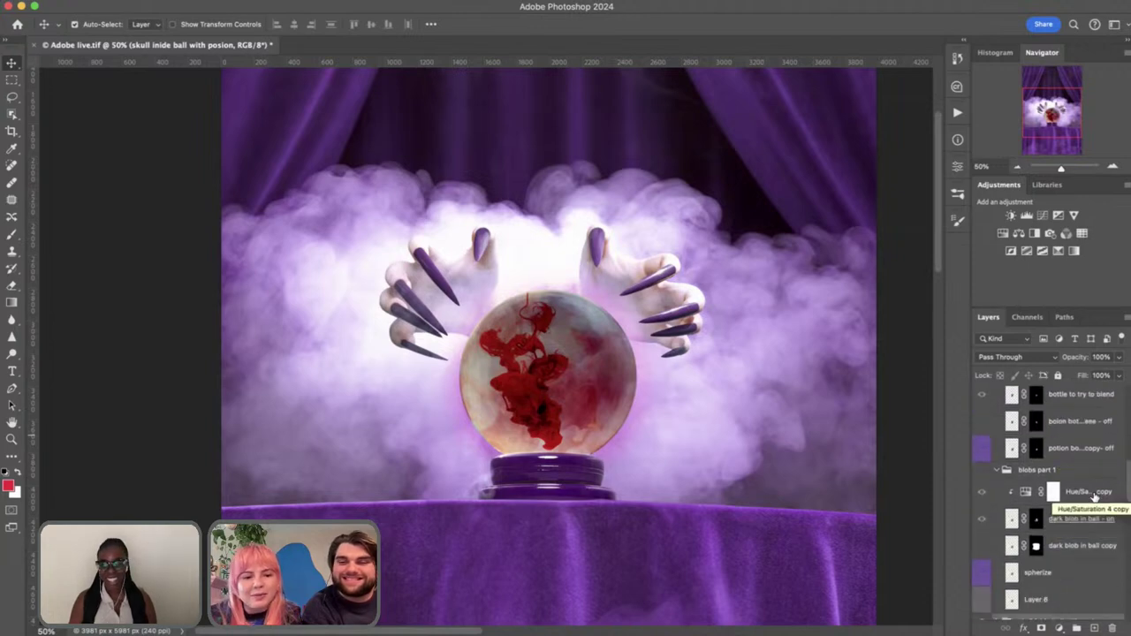
scroll(1096, 498, down, 7)
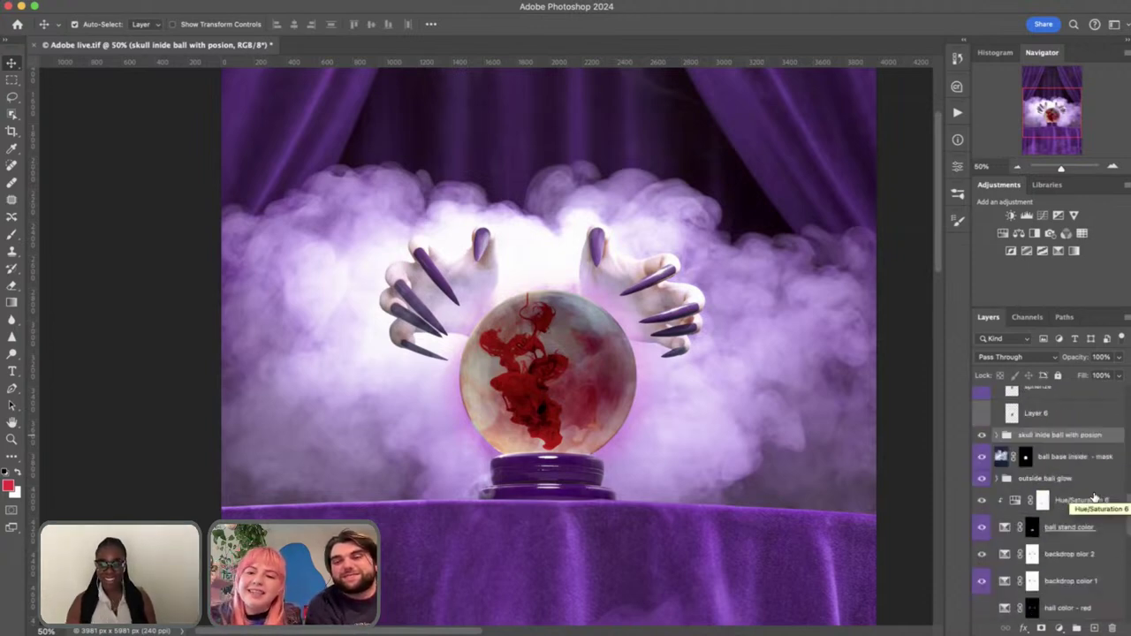
scroll(1094, 497, down, 8)
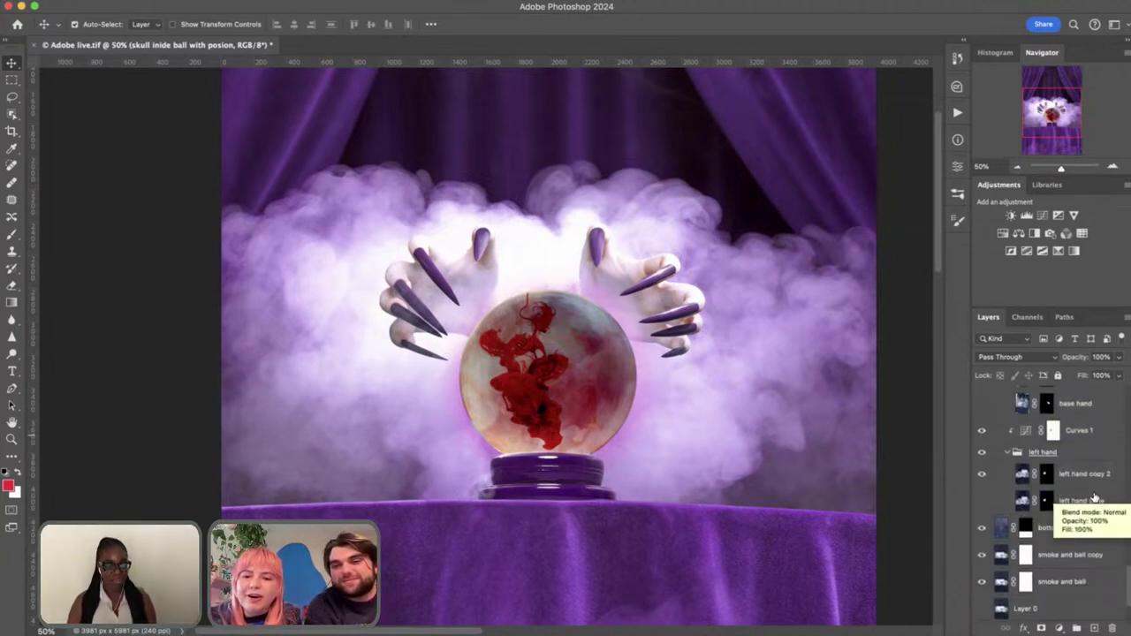
scroll(1056, 513, up, 6)
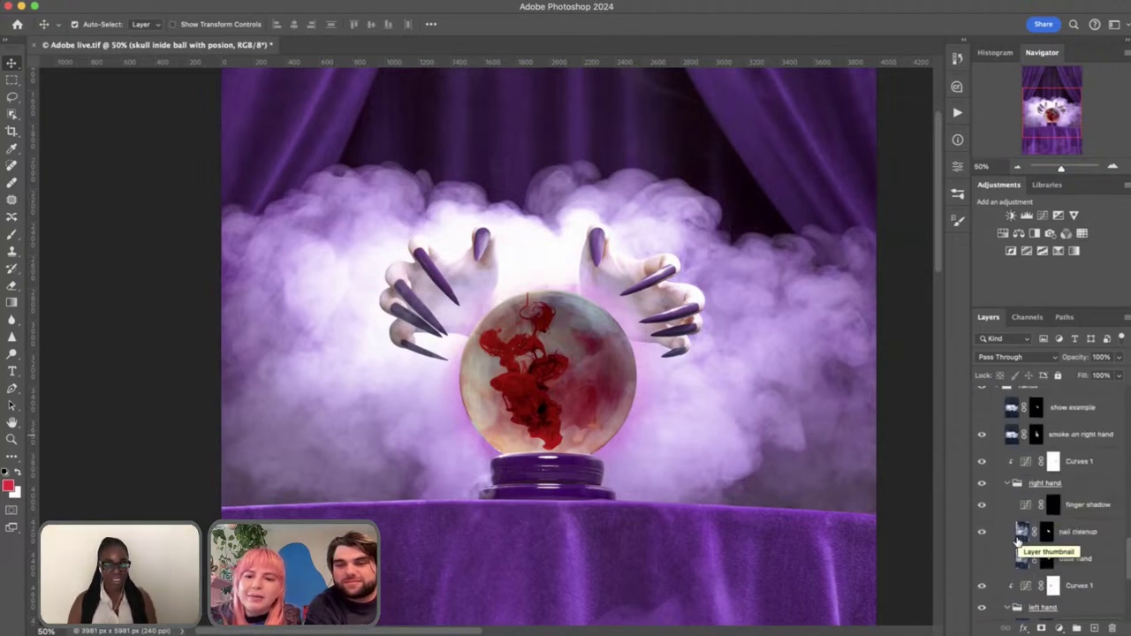
scroll(1018, 541, up, 3)
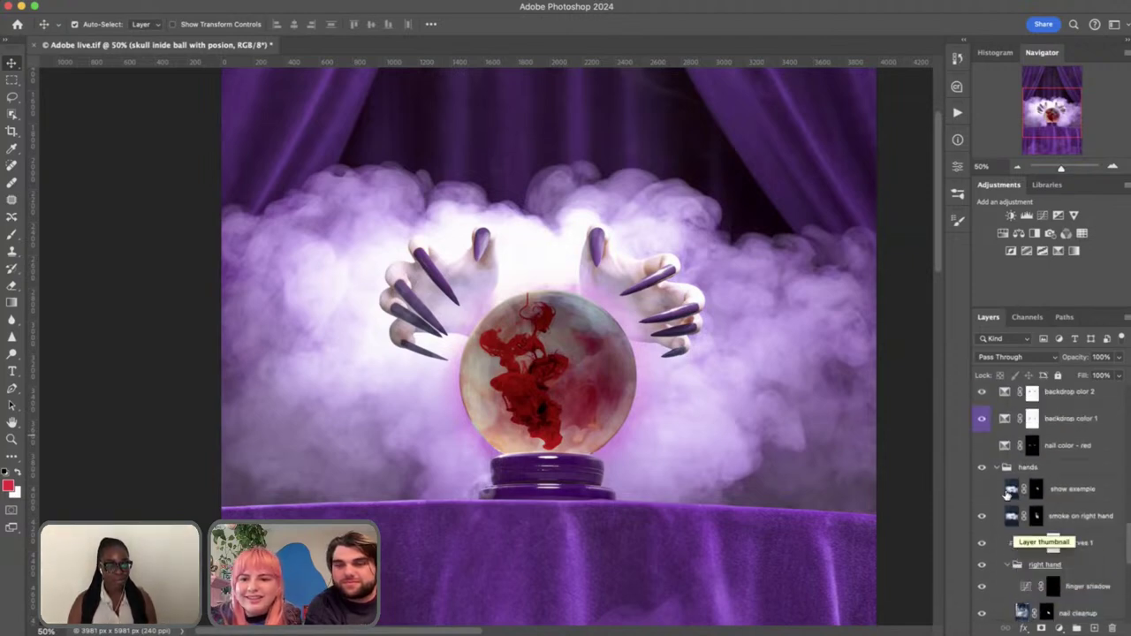
Collapse the hands group and preview the ball with the skull inide ball with posion group hidden and shown
click(996, 468)
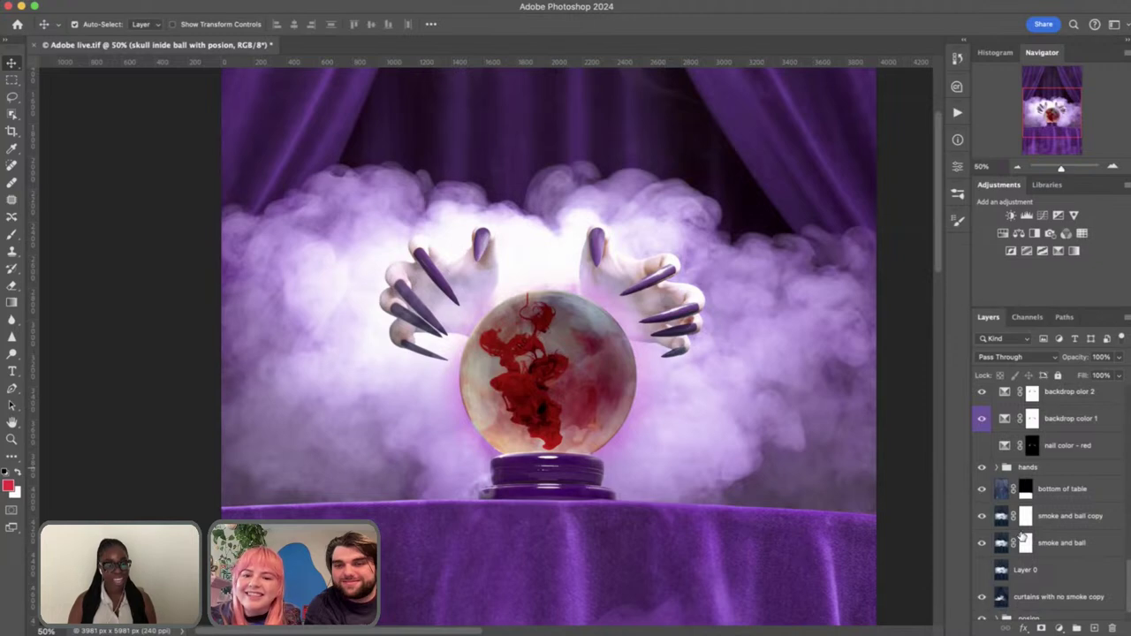
scroll(1021, 521, up, 5)
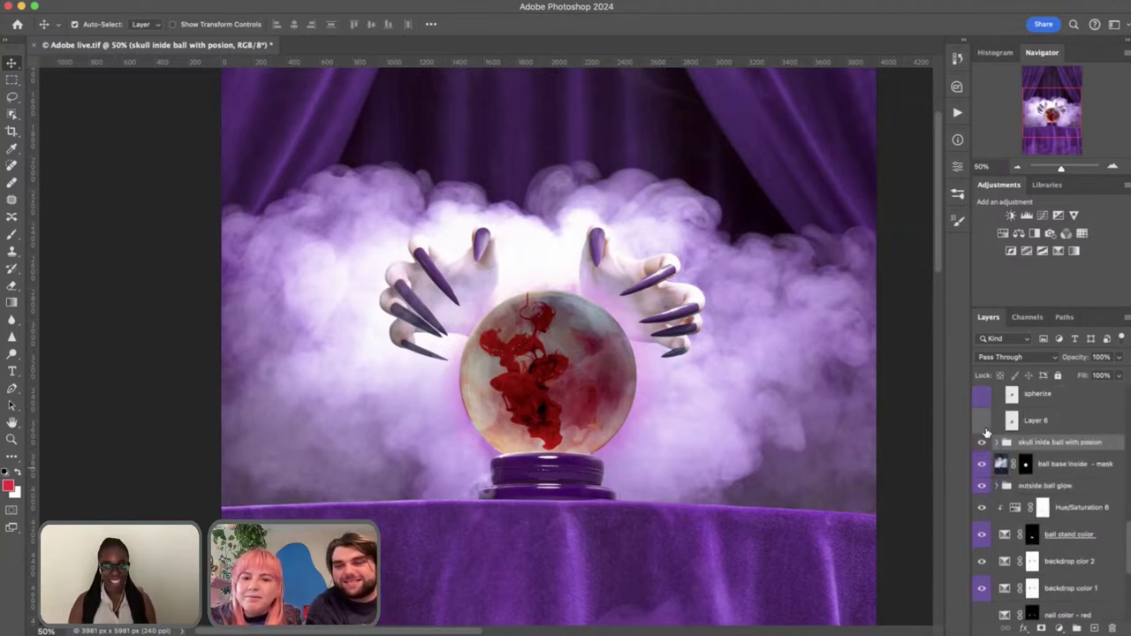
click(983, 444)
click(983, 444)
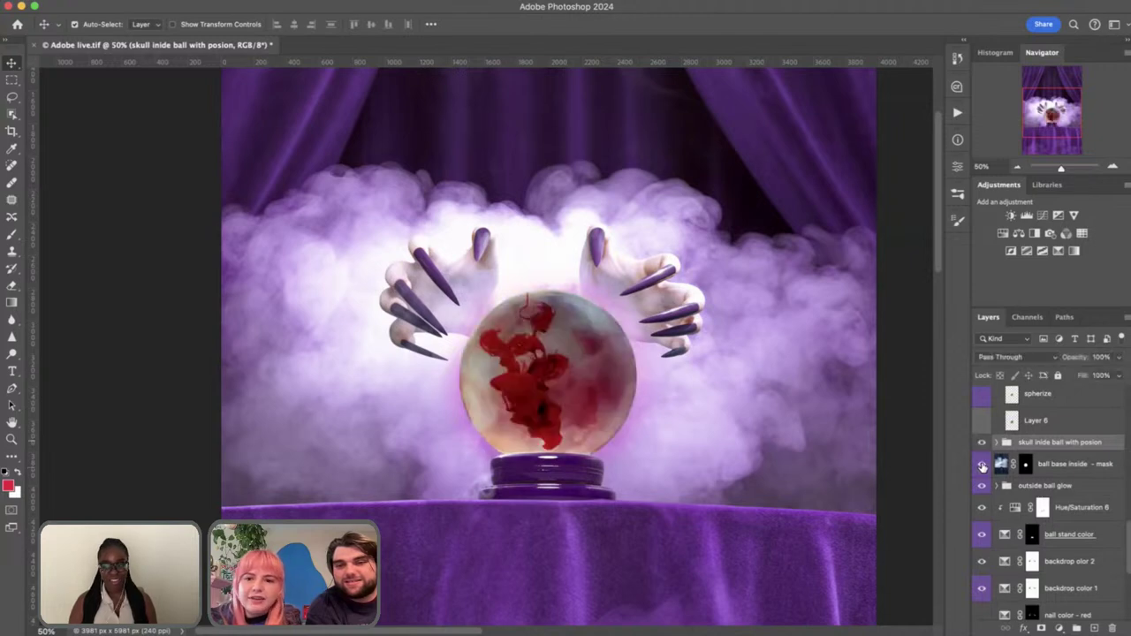
Preview the full composite without the backdrop olor 2 and backdrop color 1 adjustments, and make both visible again
key(super+minus)
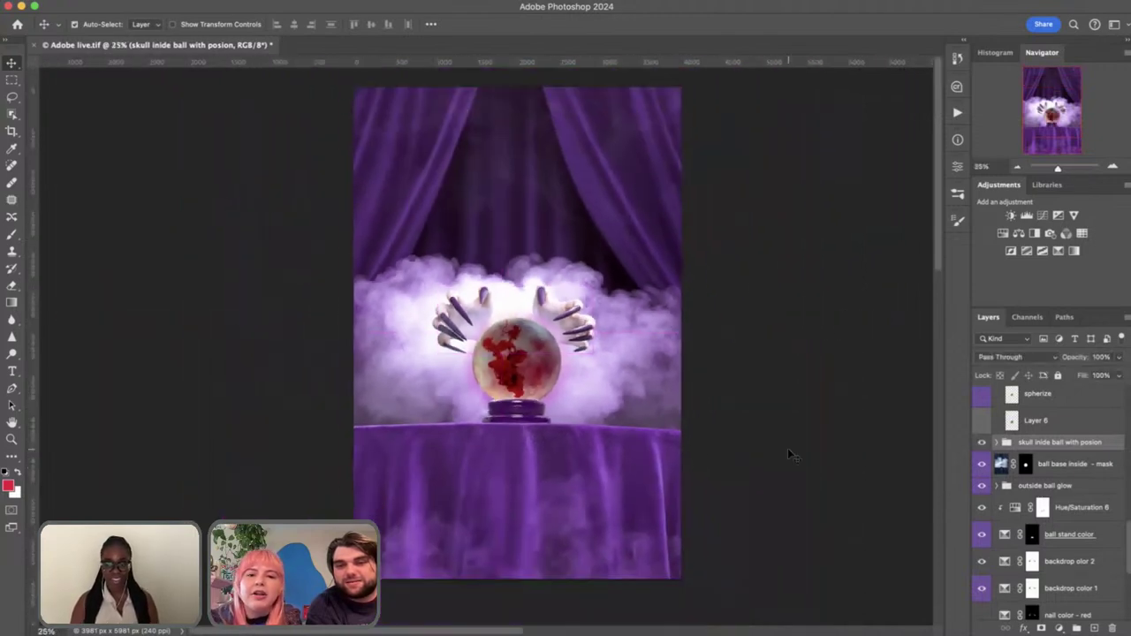
scroll(972, 566, down, 2)
click(982, 514)
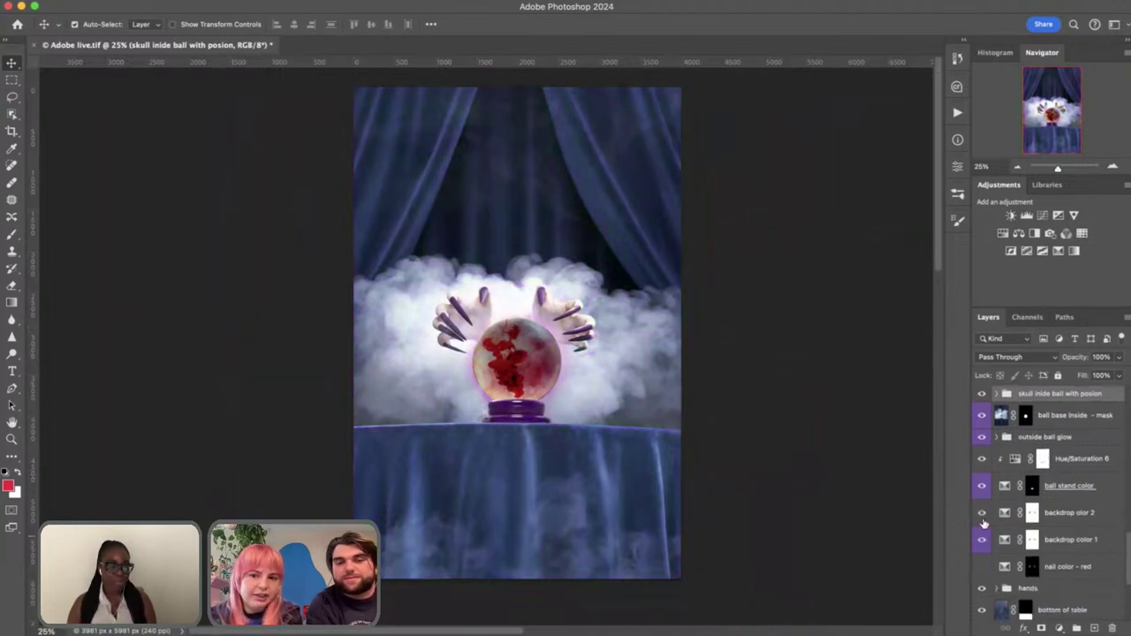
drag(983, 541, 981, 515)
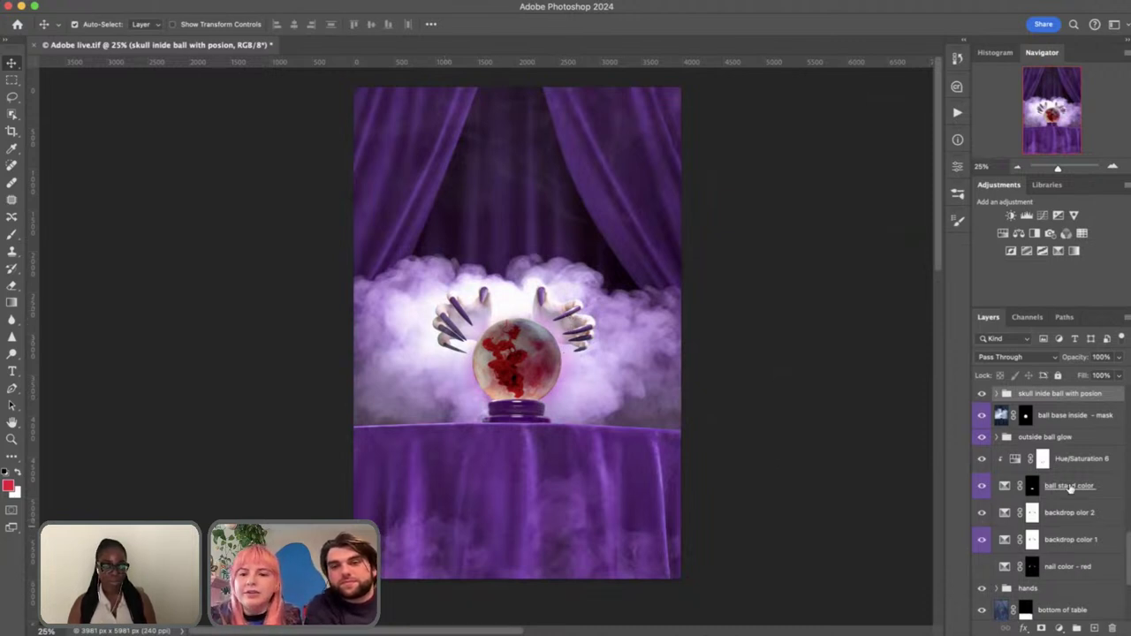
Show the blobs part 1 group with the unmasked Layer 6 ink cloud, briefly previewing the spherize layer
scroll(1069, 490, up, 4)
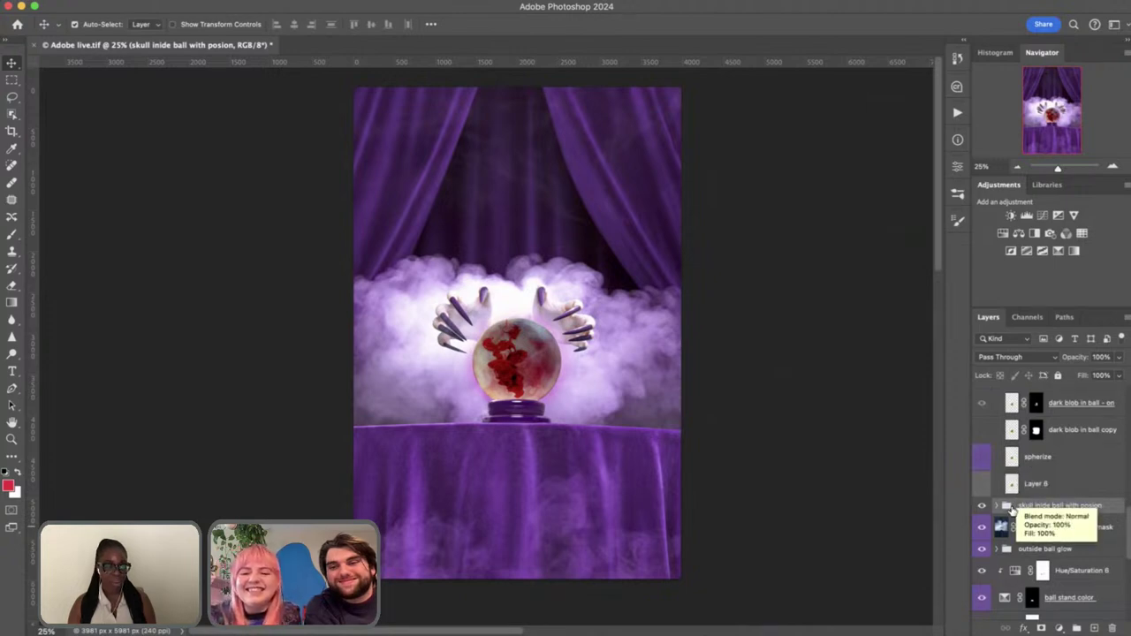
scroll(1012, 557, down, 6)
scroll(1012, 558, up, 6)
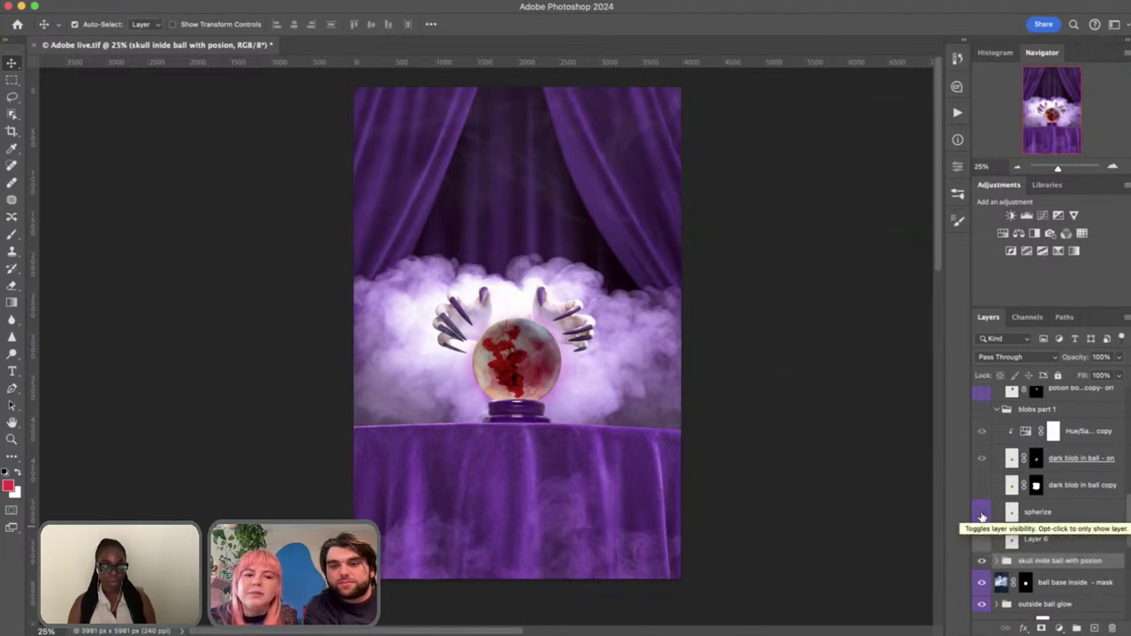
click(982, 517)
click(982, 541)
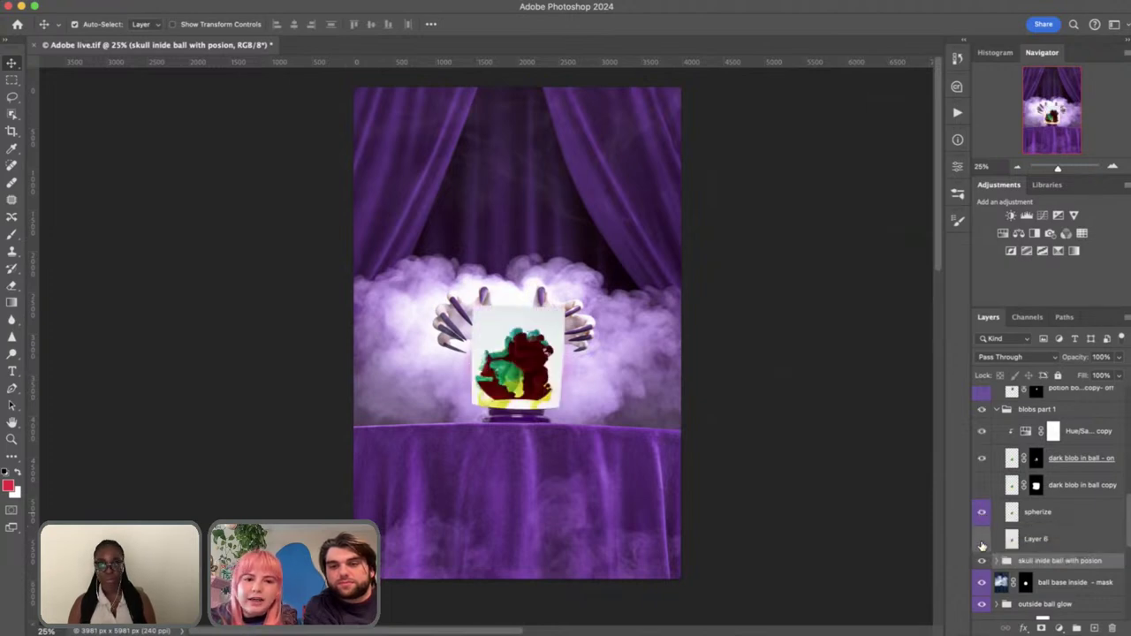
scroll(983, 517, up, 2)
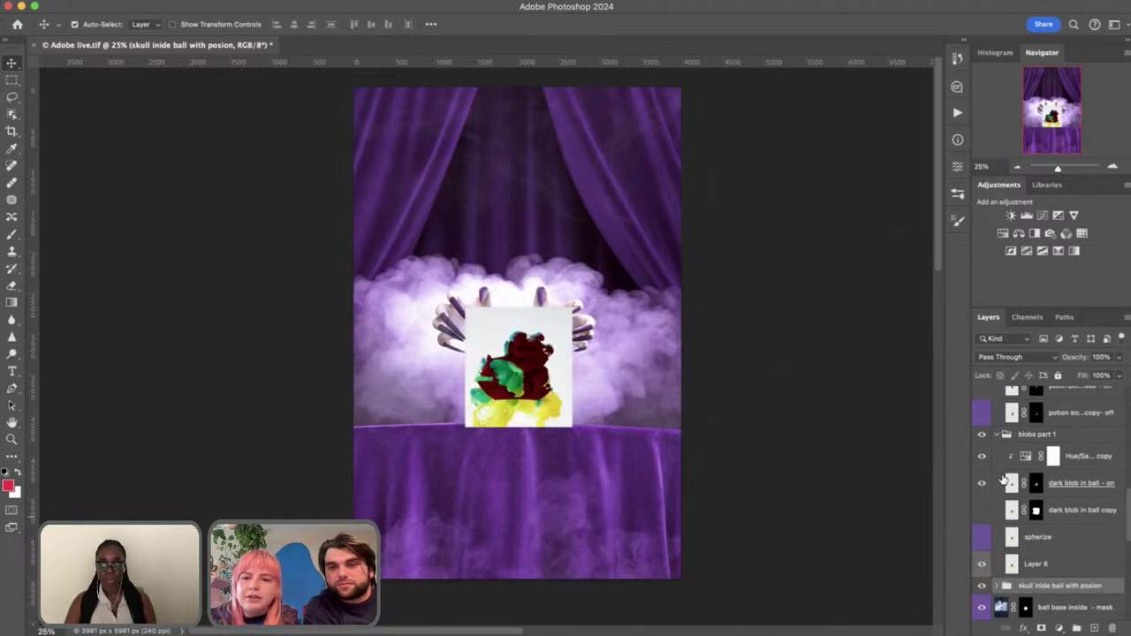
Hide the Hue/Saturation 4 copy adjustment and dark blob in ball - on to view Layer 6's original ink cloud up close
click(982, 468)
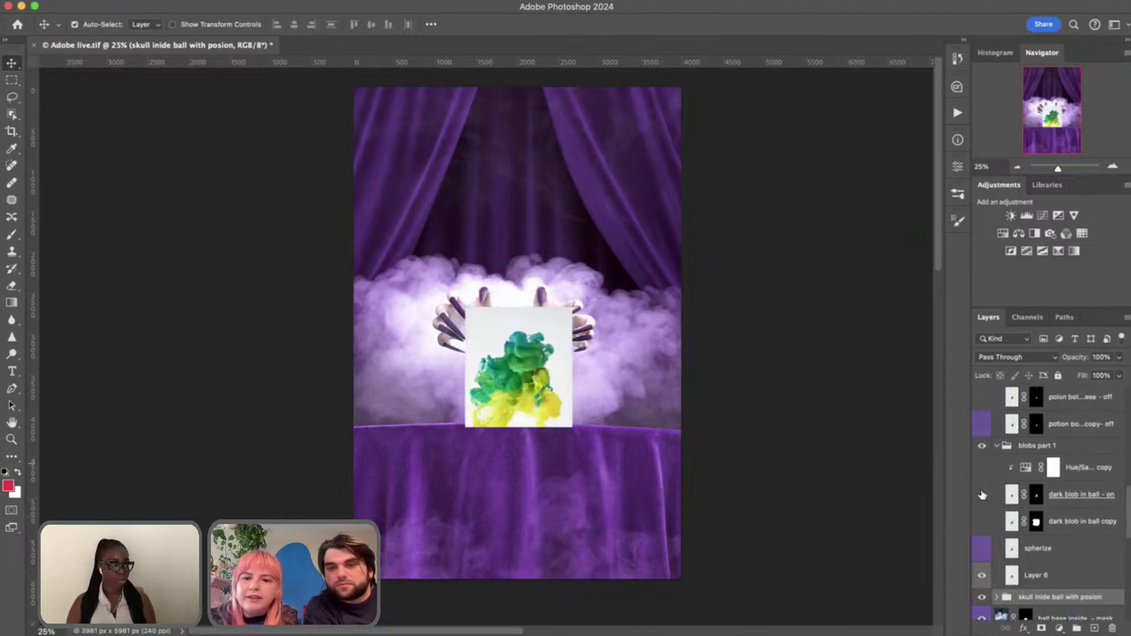
click(980, 495)
key(ctrl+plus)
key(ctrl+plus)
key(ctrl+plus)
key(ctrl+plus)
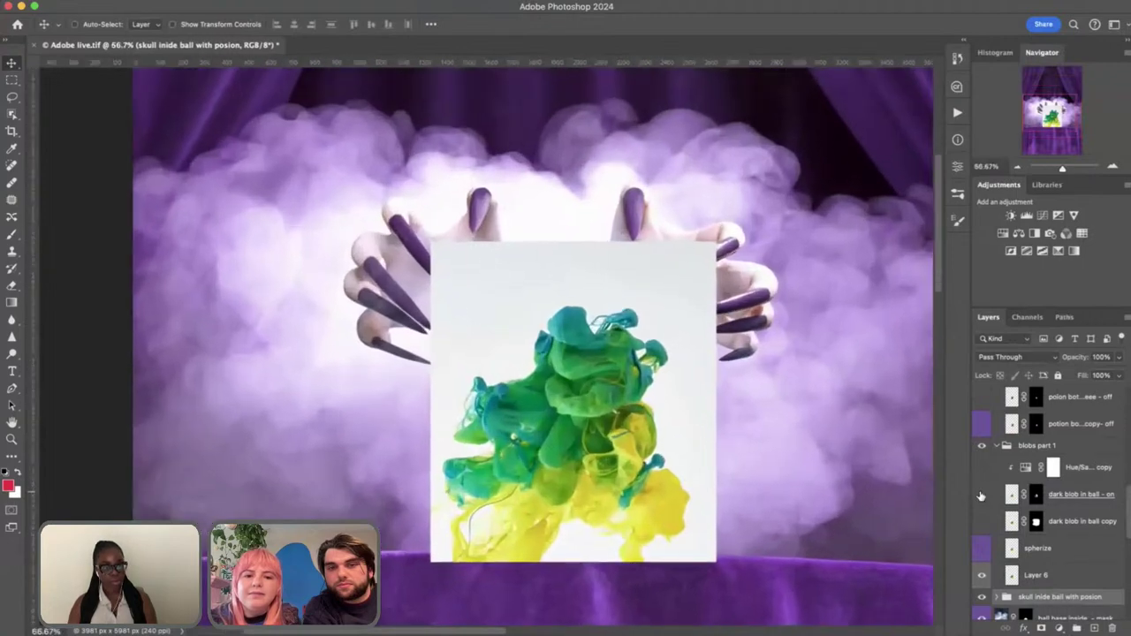
Select the pale background around Layer 6's ink cloud with Color Range by sampling its light grey and white areas
scroll(862, 369, down, 2)
scroll(863, 368, right, 2)
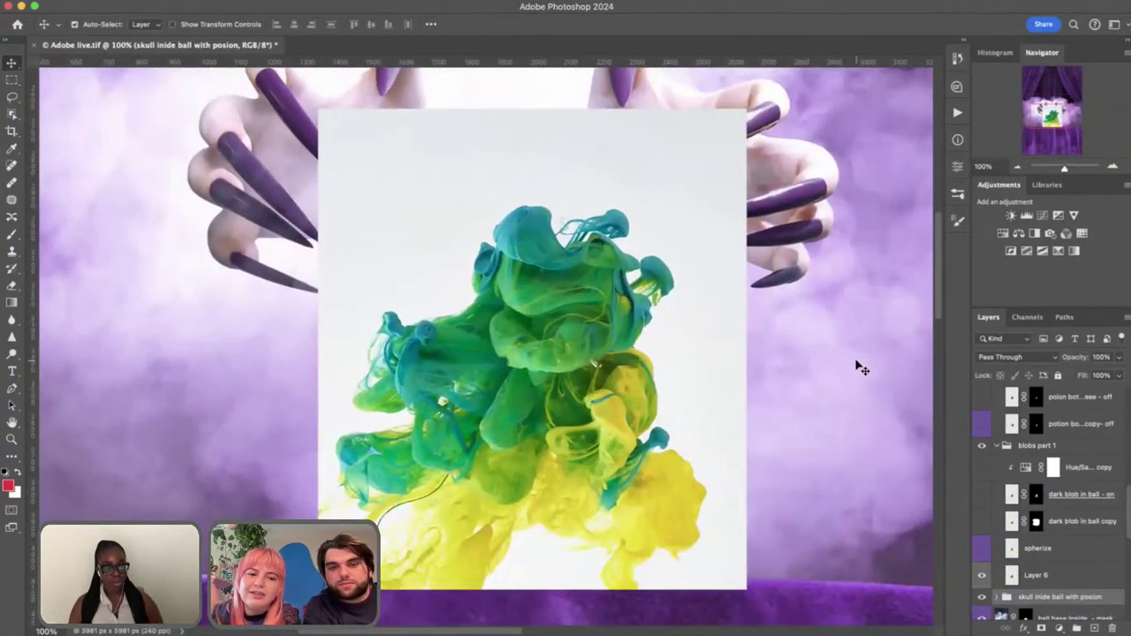
scroll(813, 397, right, 2)
scroll(813, 397, down, 1)
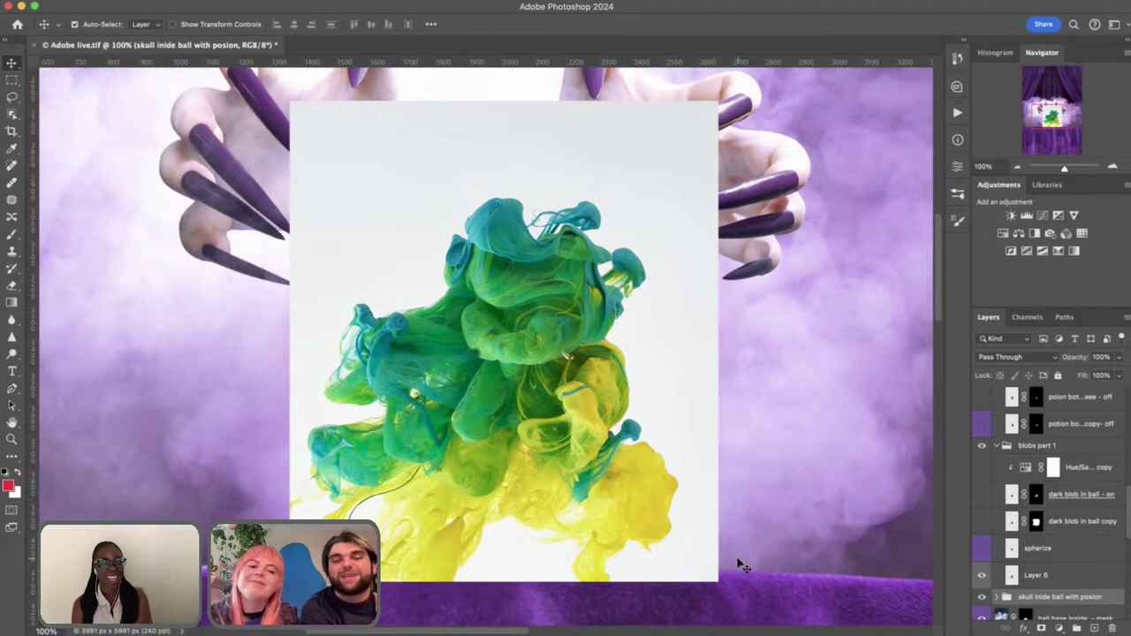
click(1057, 580)
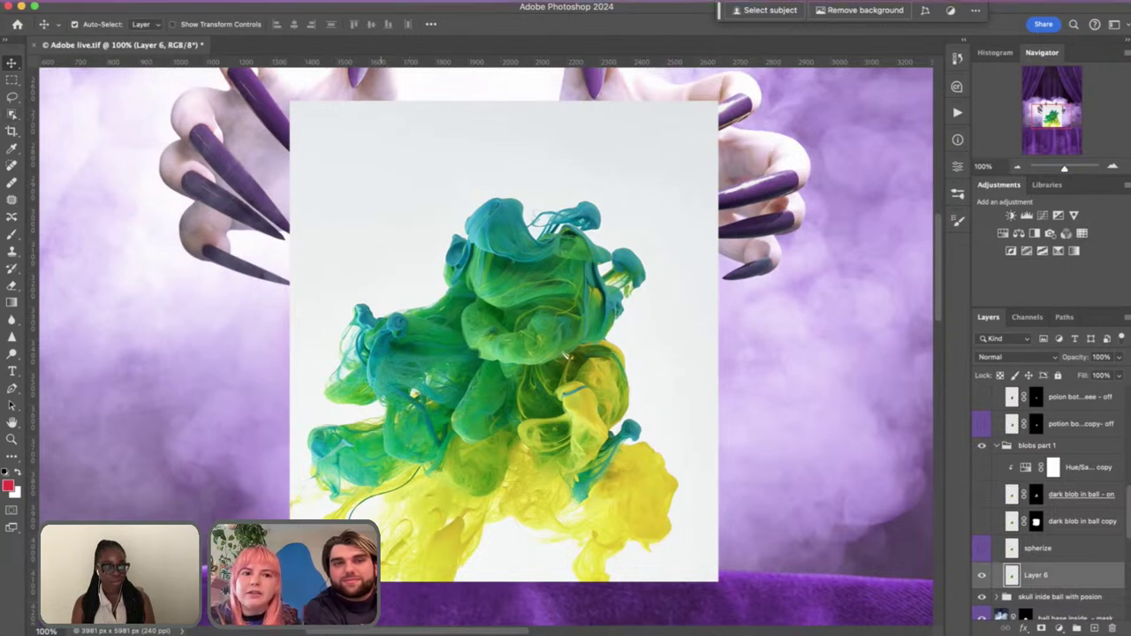
click(327, 0)
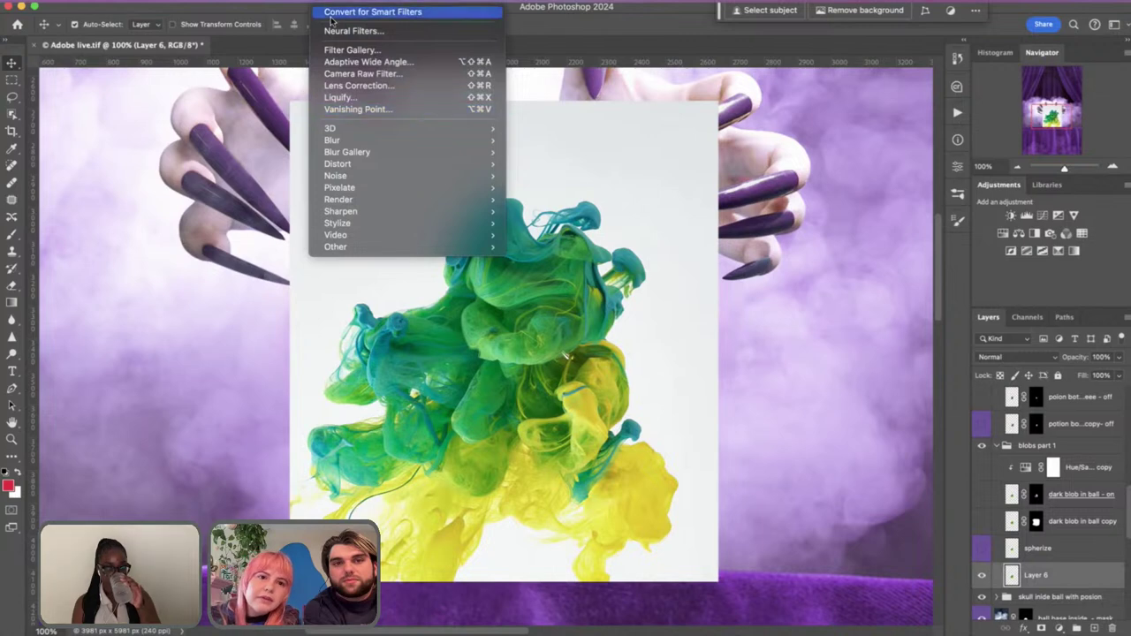
mouse_move(283, 2)
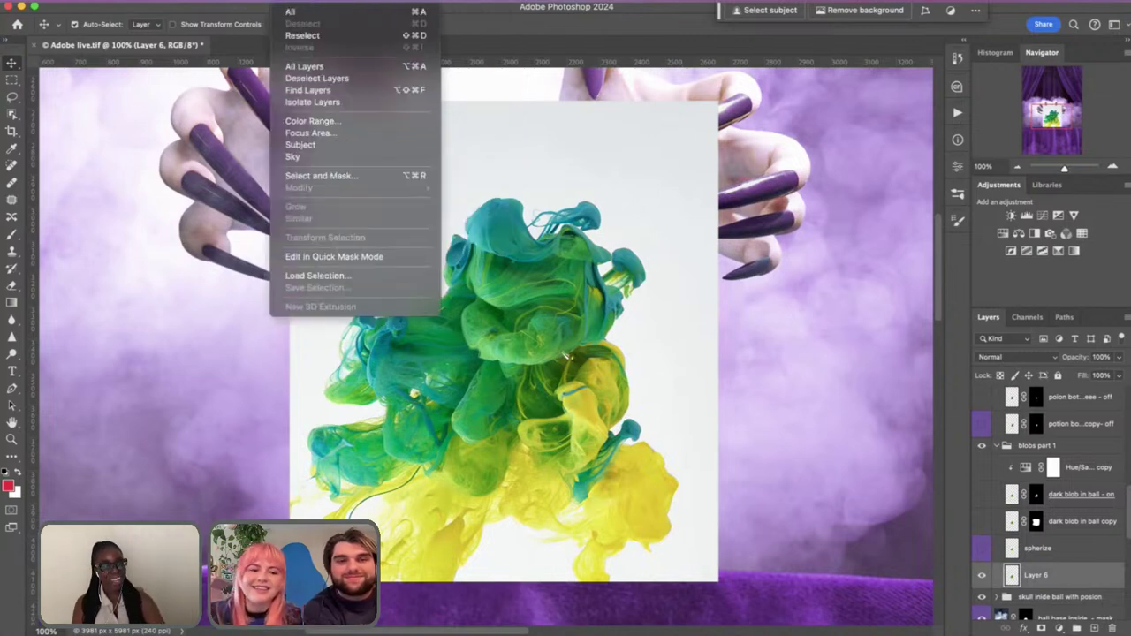
click(330, 124)
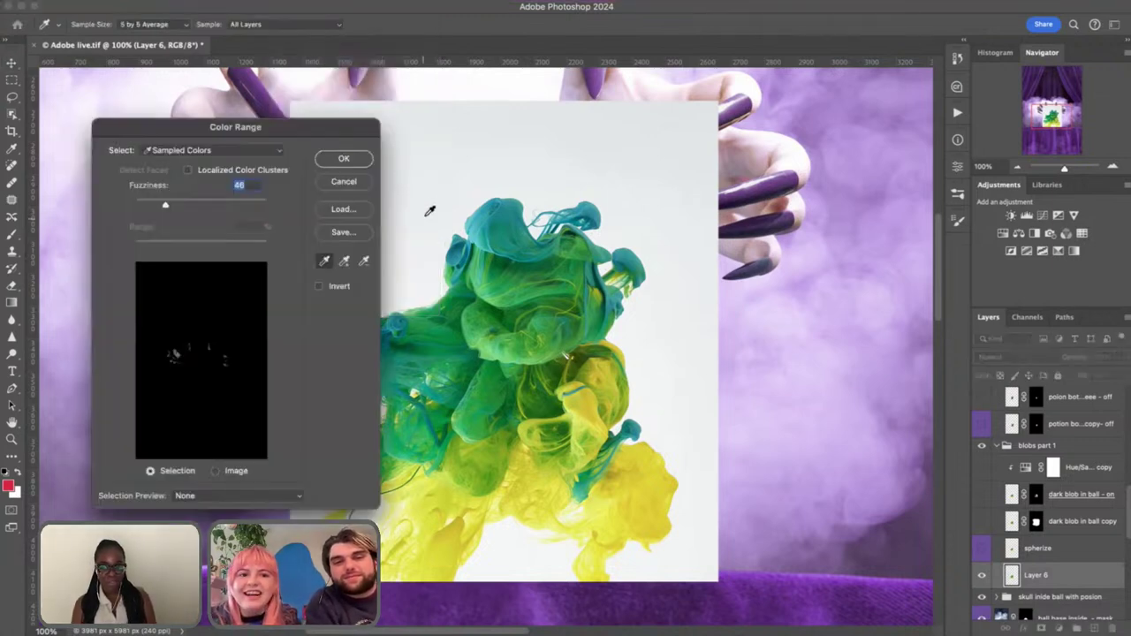
click(429, 211)
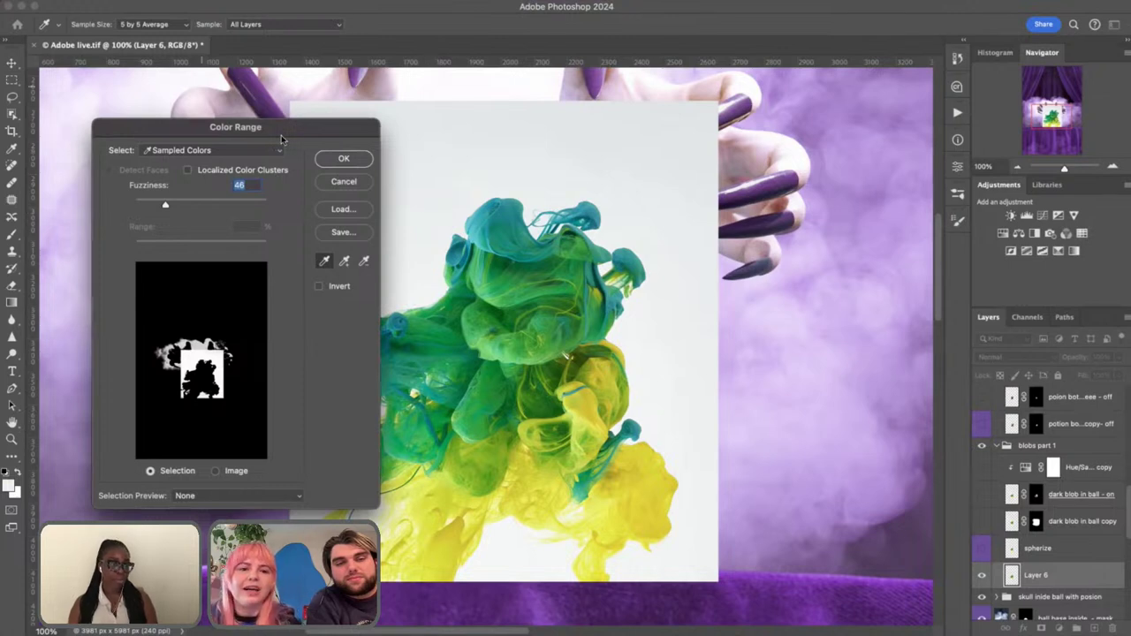
drag(298, 141, 215, 92)
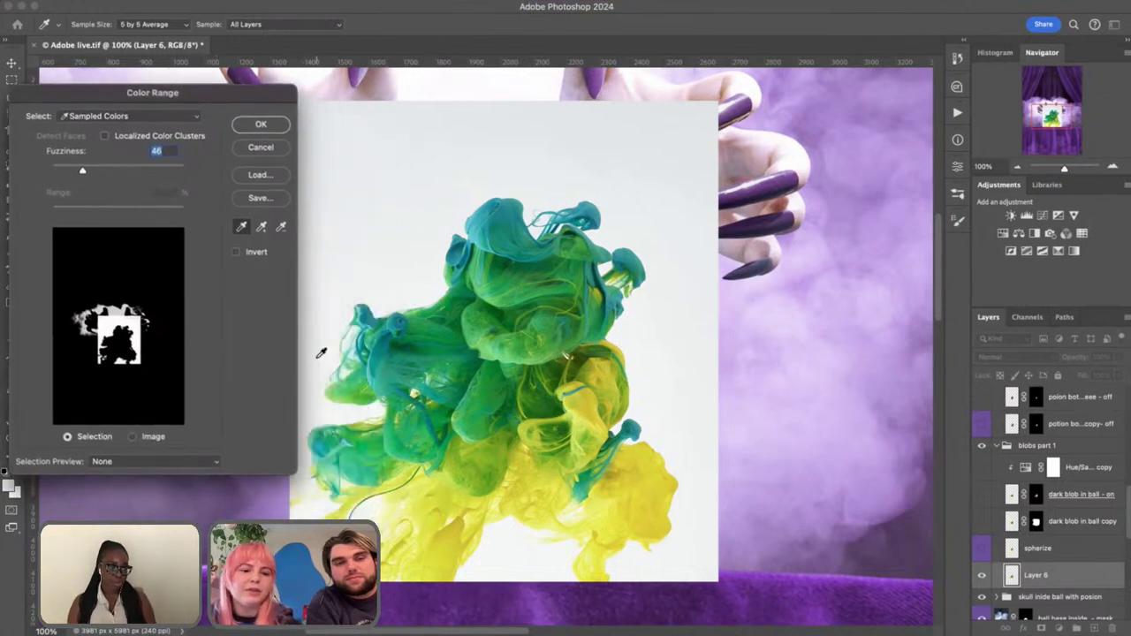
click(344, 416)
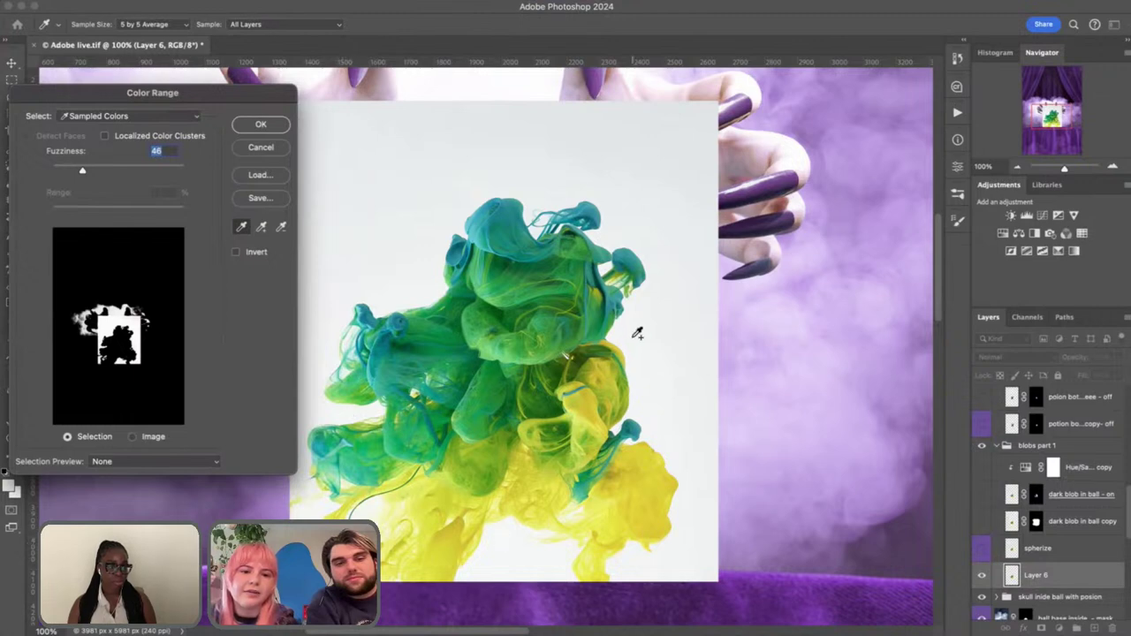
click(261, 124)
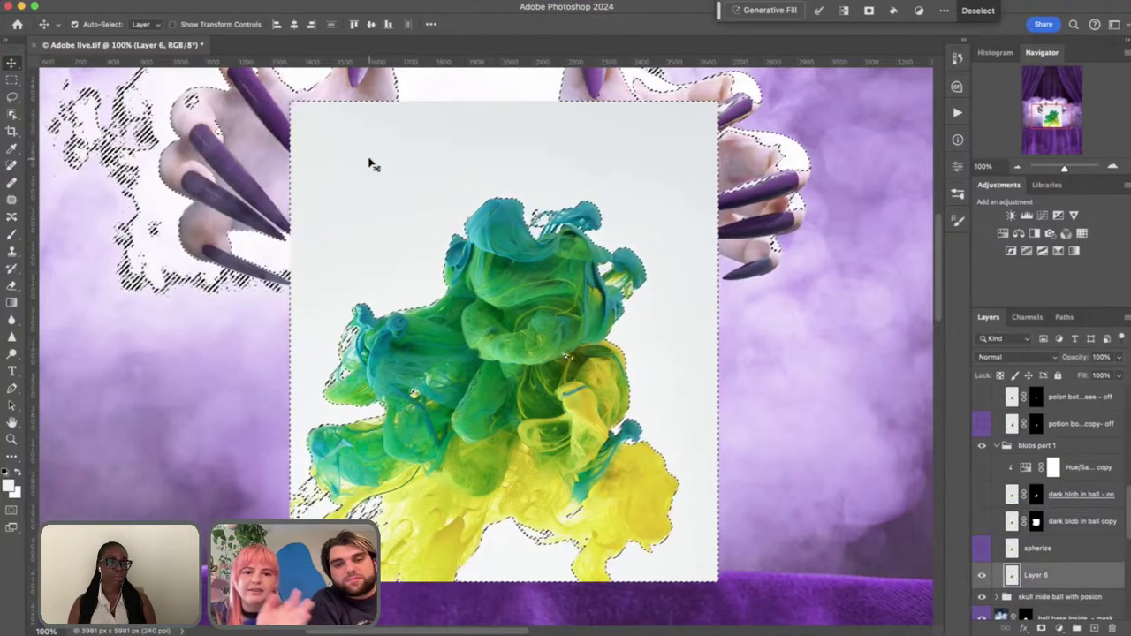
Add a layer mask to Layer 6 from the selection and invert it to isolate the green and yellow ink cloud
click(1042, 628)
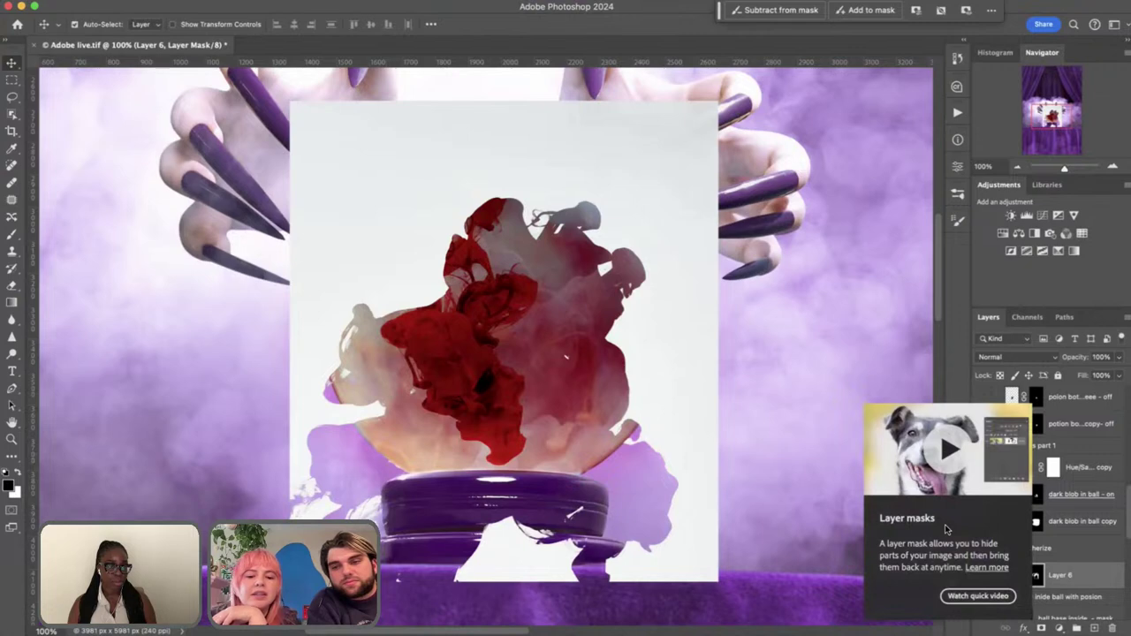
key(super+i)
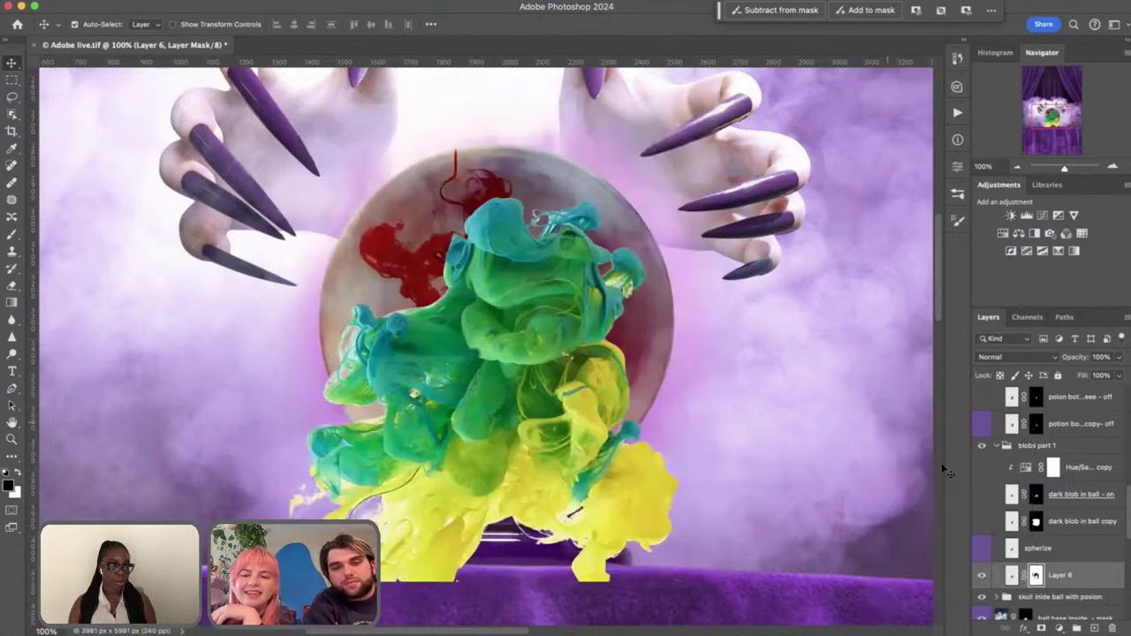
key(super+minus)
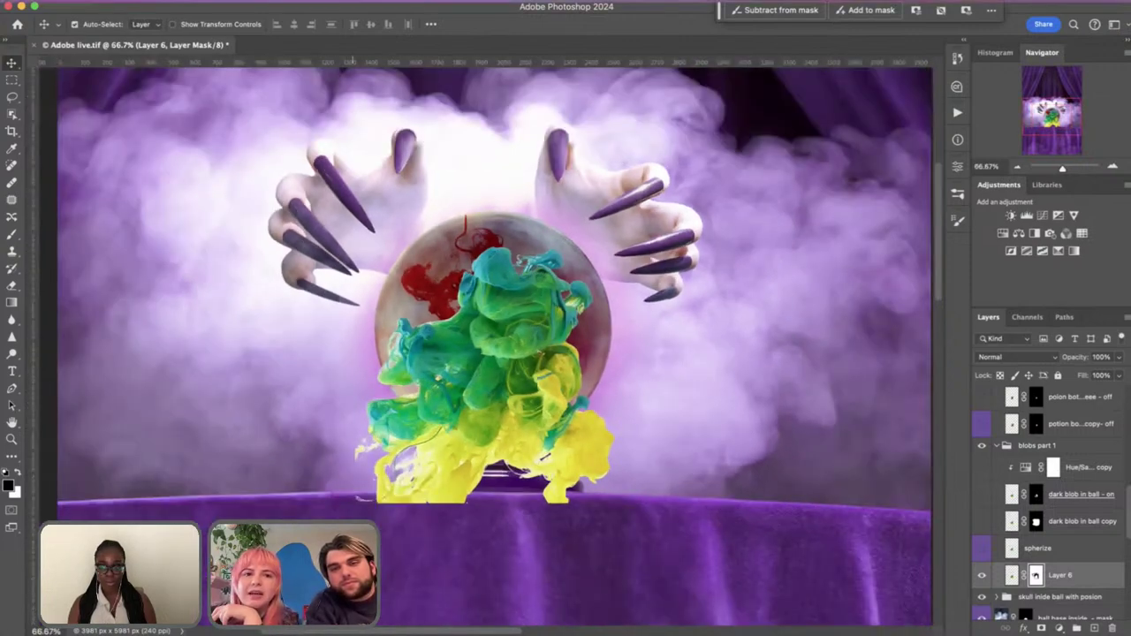
click(336, 0)
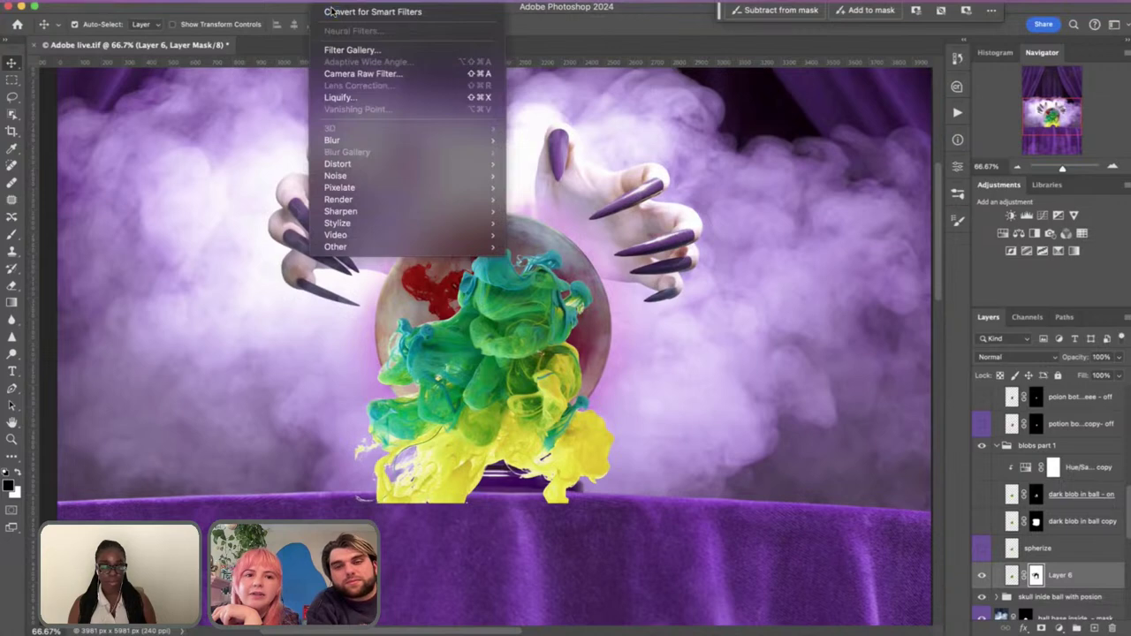
mouse_move(354, 164)
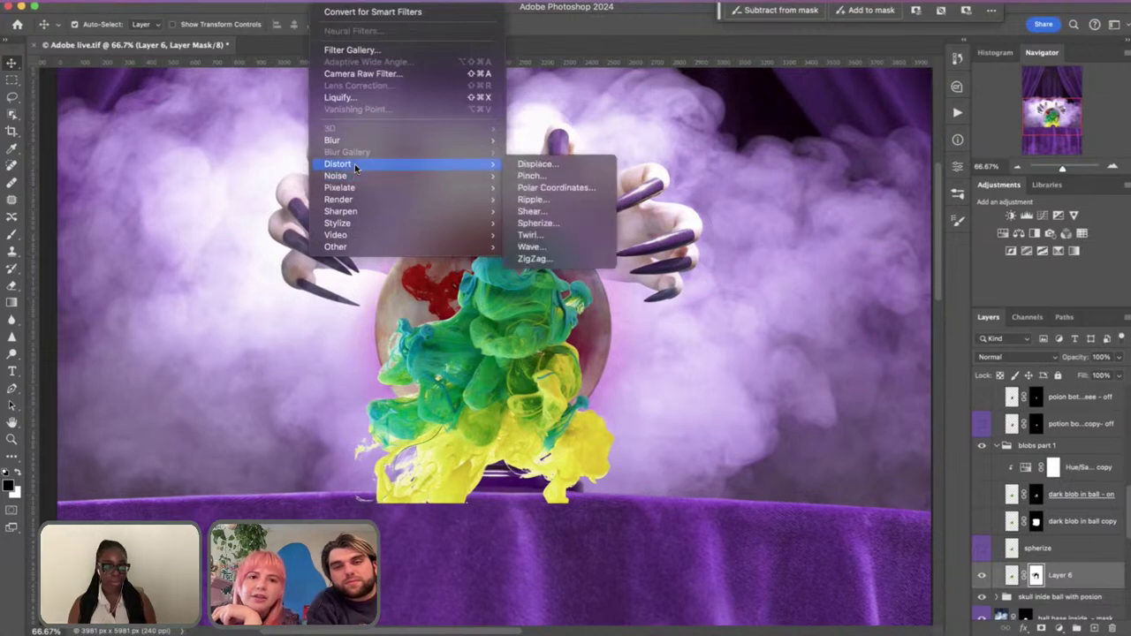
click(587, 225)
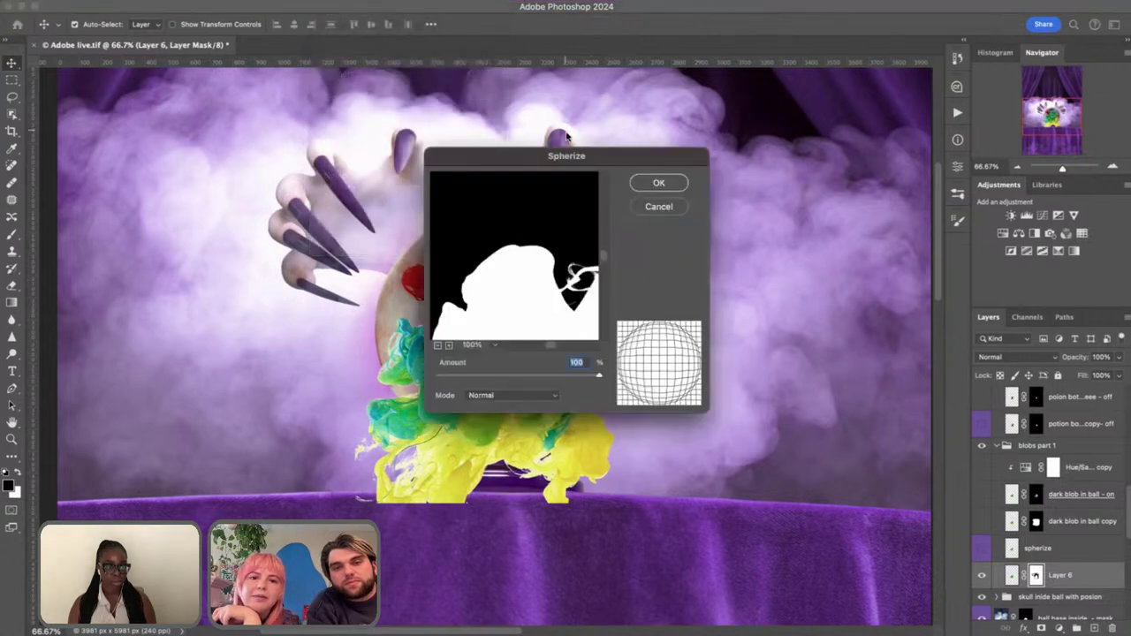
drag(554, 157, 788, 126)
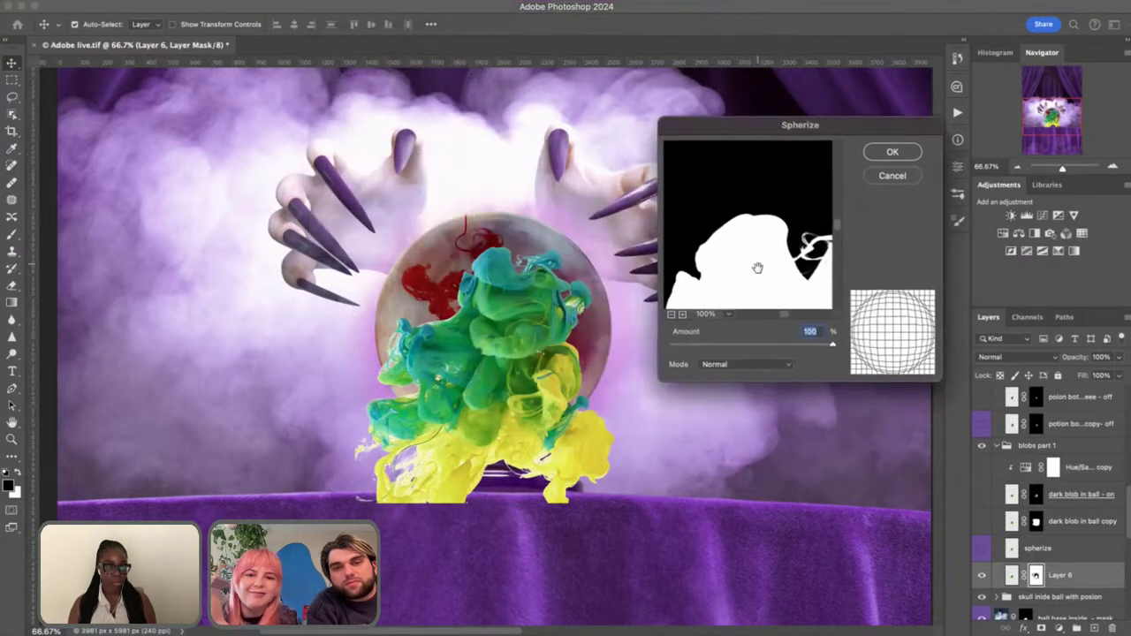
drag(839, 228, 841, 233)
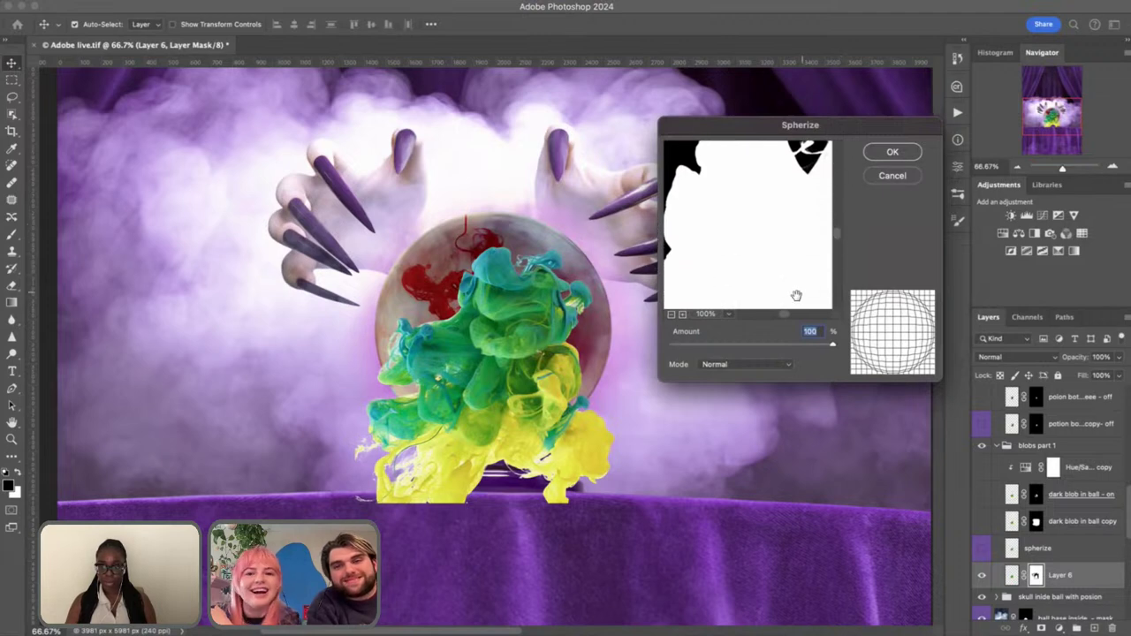
click(671, 315)
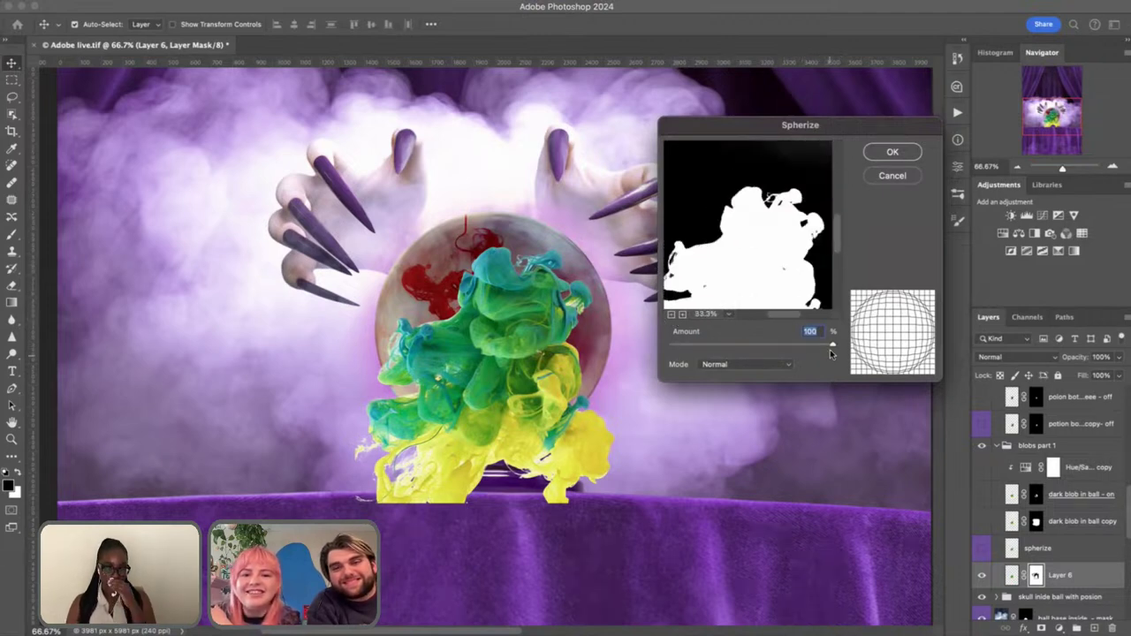
click(886, 176)
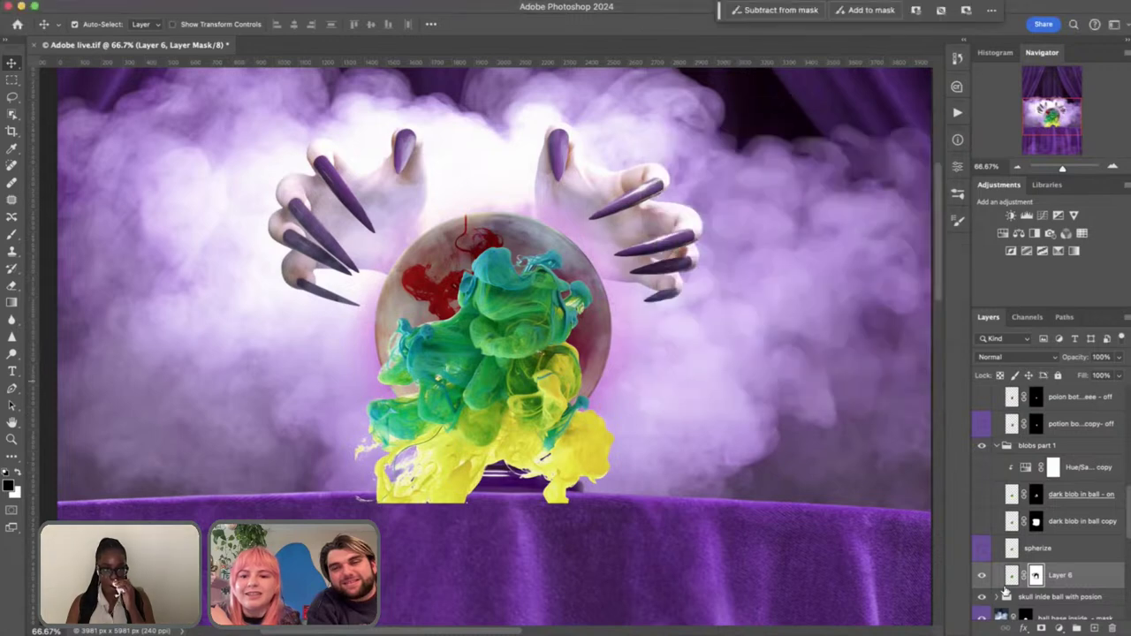
Apply the Spherize filter to Layer 6's image rather than its mask, with Amount 100% and Normal mode
click(1012, 575)
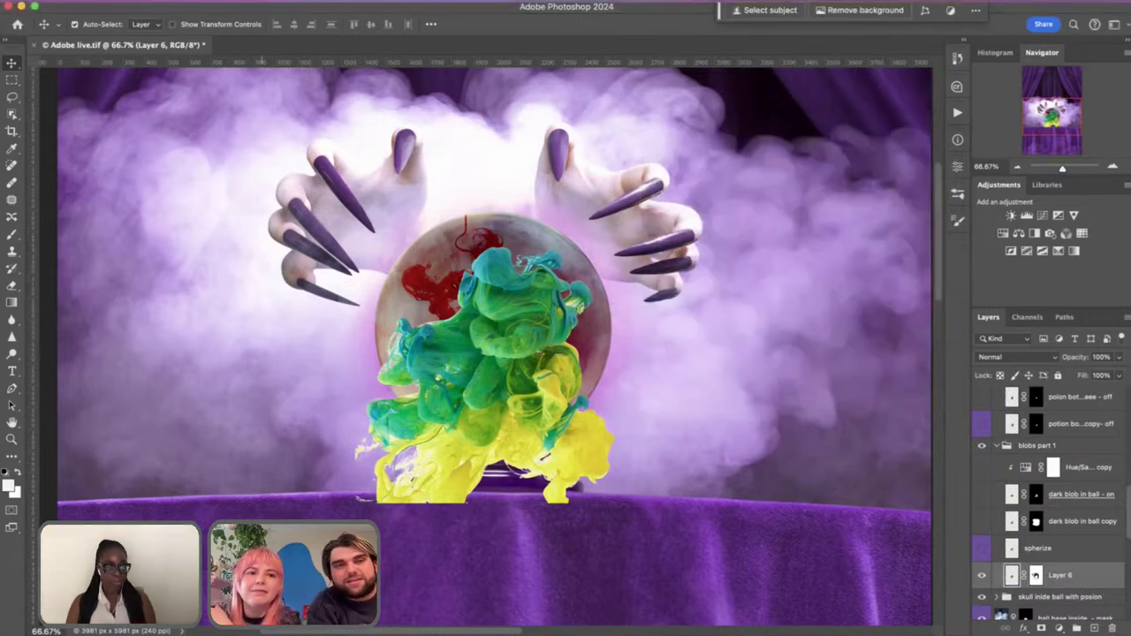
click(327, 2)
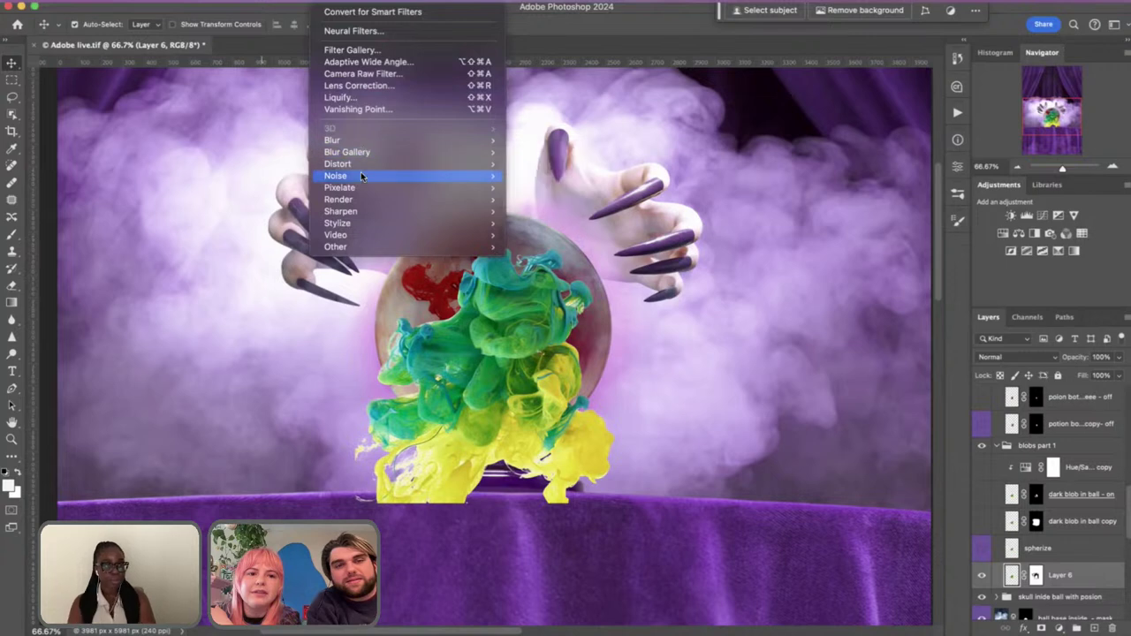
mouse_move(398, 164)
click(580, 223)
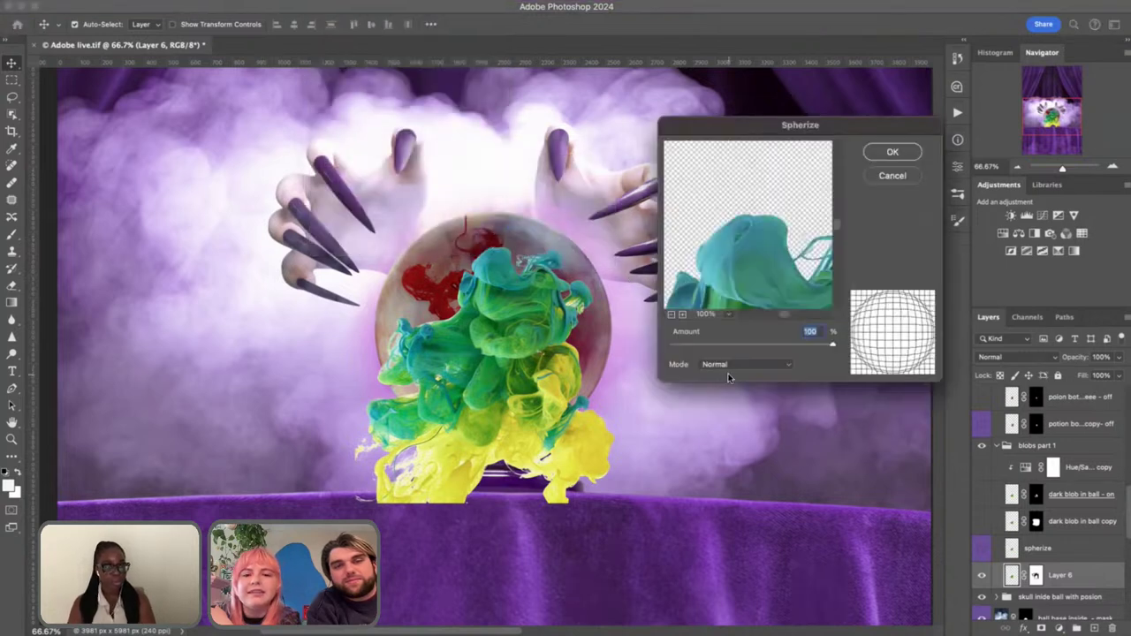
drag(733, 262, 694, 303)
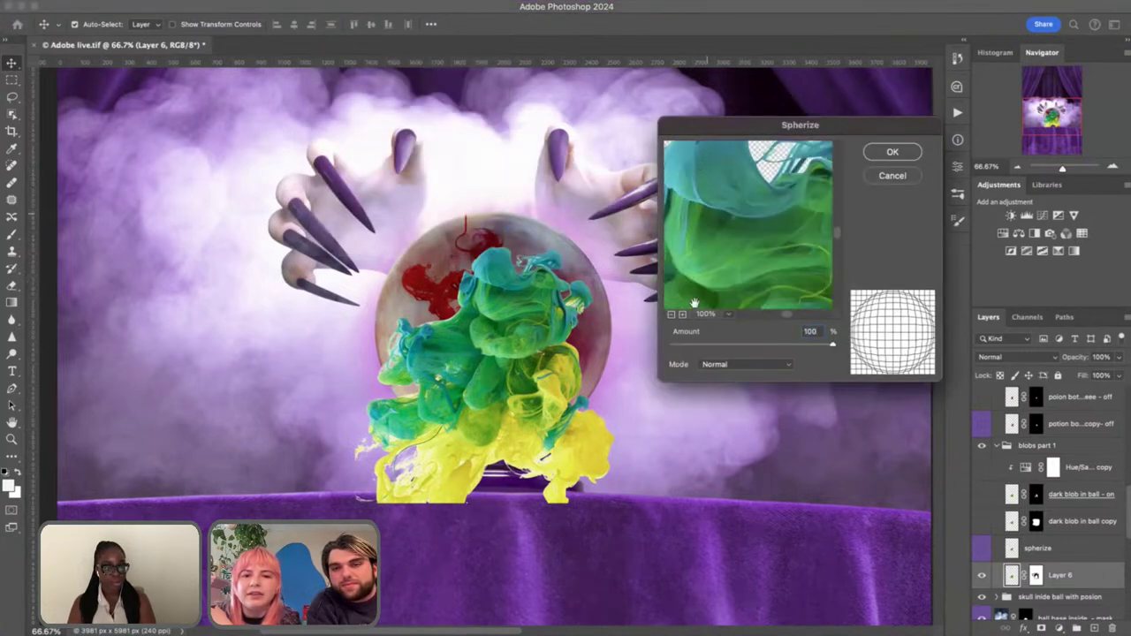
click(671, 313)
click(672, 314)
click(672, 314)
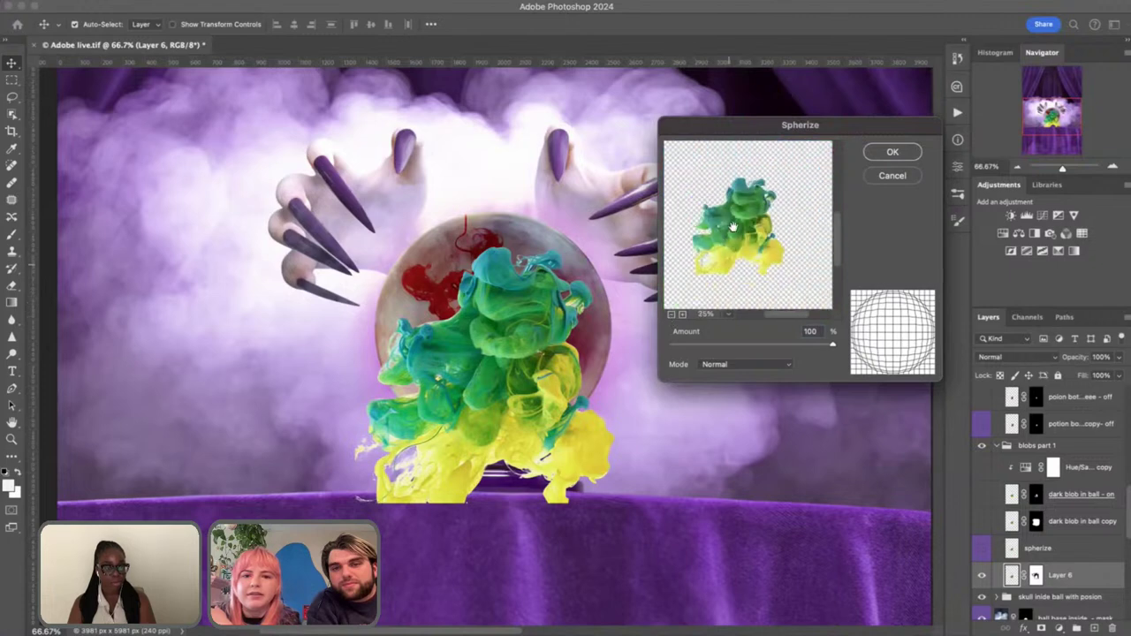
click(672, 314)
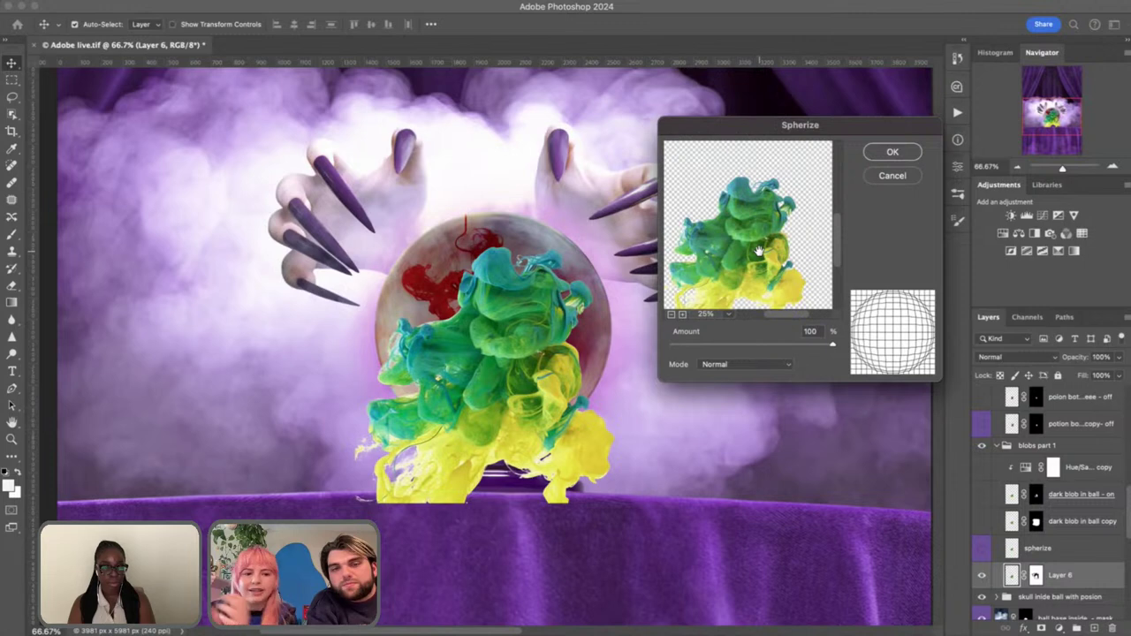
click(900, 152)
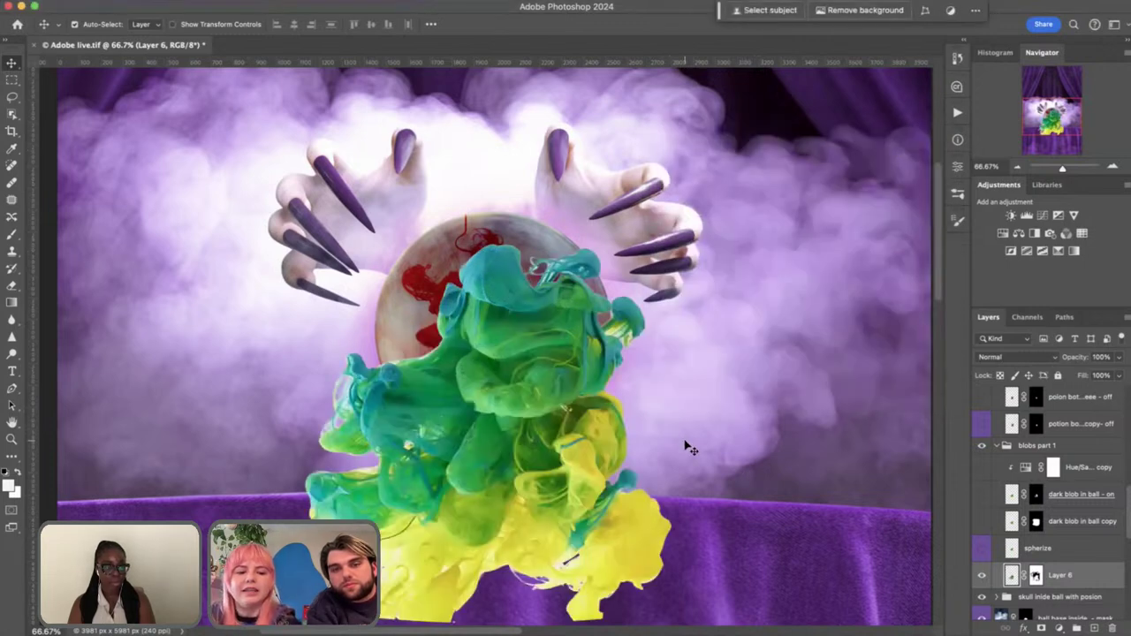
Scale Layer 6's ink cloud down to about 55% and position it over the crystal ball
key(super+t)
drag(535, 545, 518, 408)
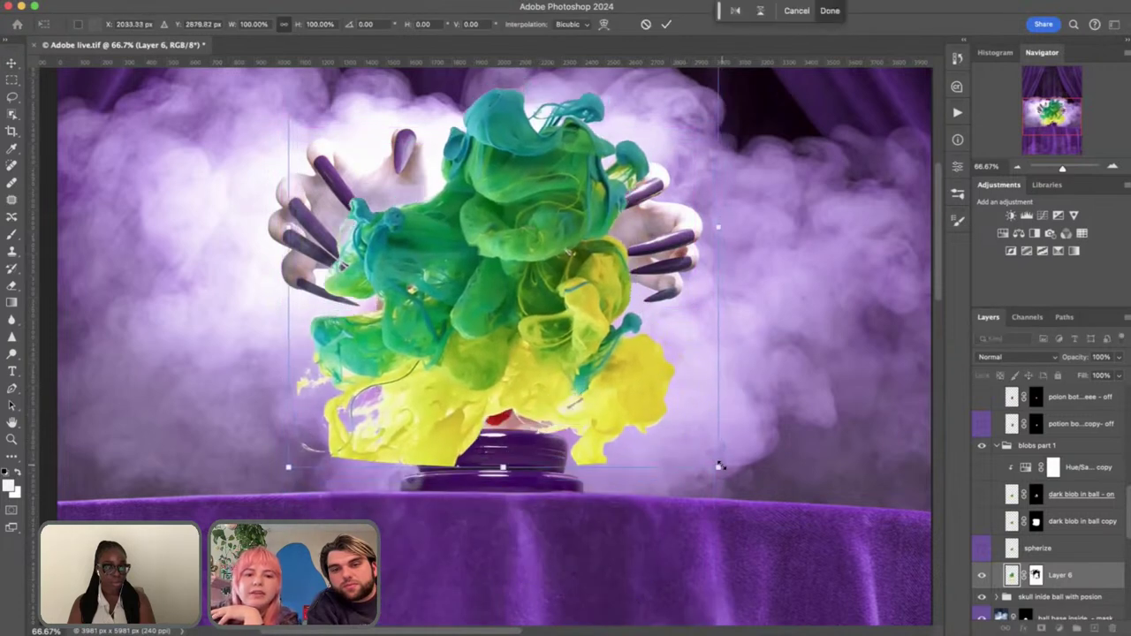
drag(720, 466, 565, 281)
drag(459, 221, 522, 377)
drag(622, 463, 594, 425)
drag(506, 352, 546, 400)
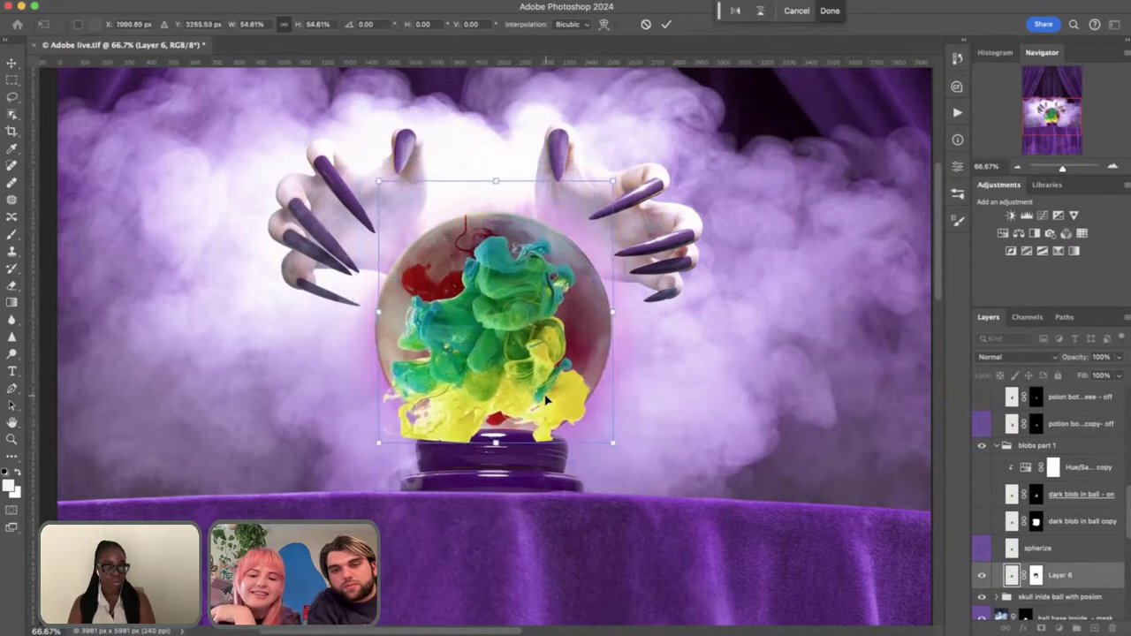
key(Return)
Shift Layer 6's ink cloud about 6 px right and 12 px down, and move the layer above spherize in the stack
key(ctrl+equal)
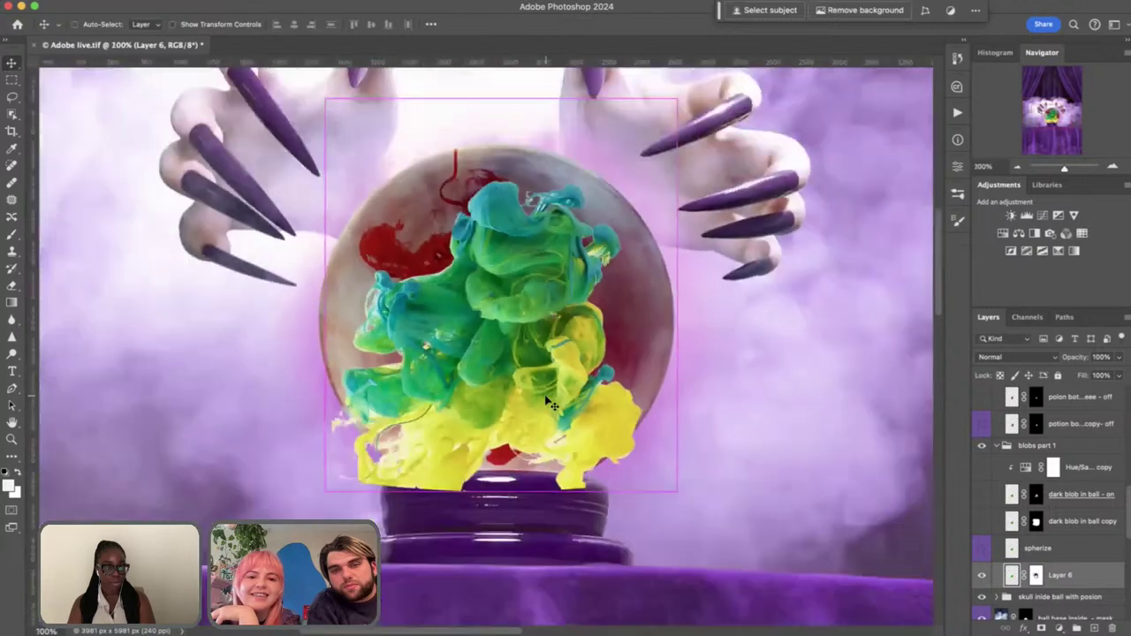
scroll(579, 463, up, 1)
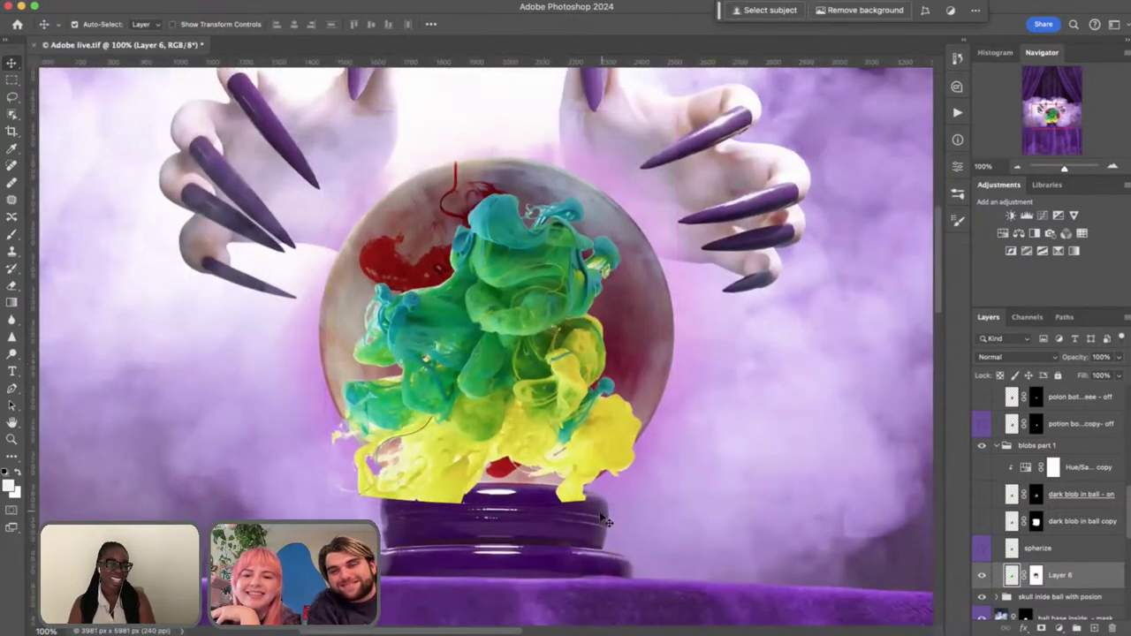
key(ctrl+t)
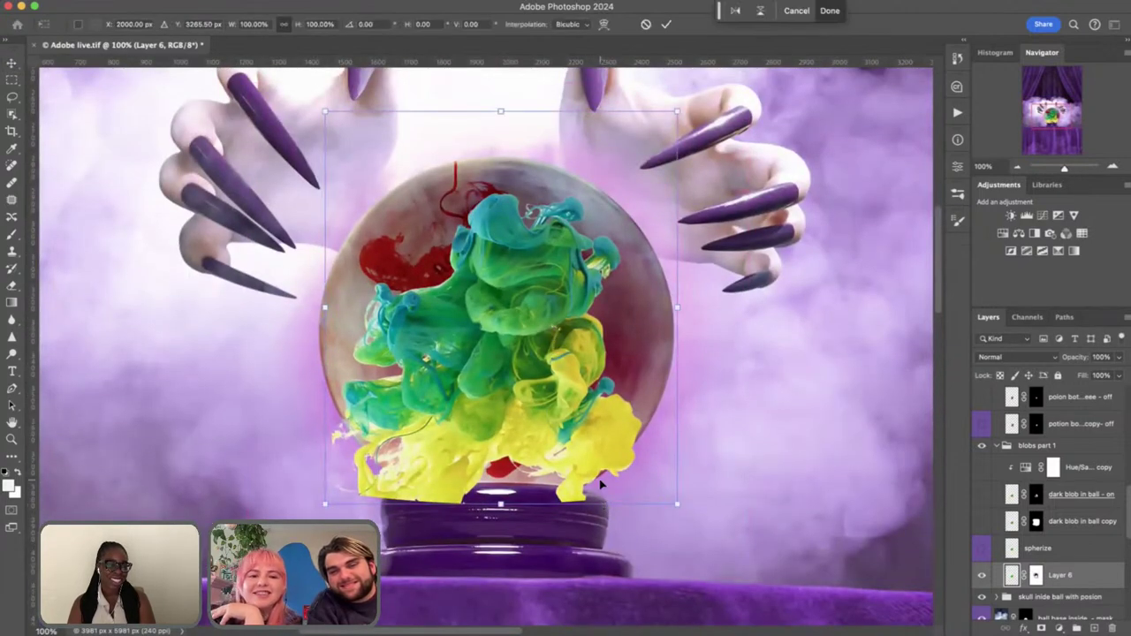
drag(600, 484, 603, 489)
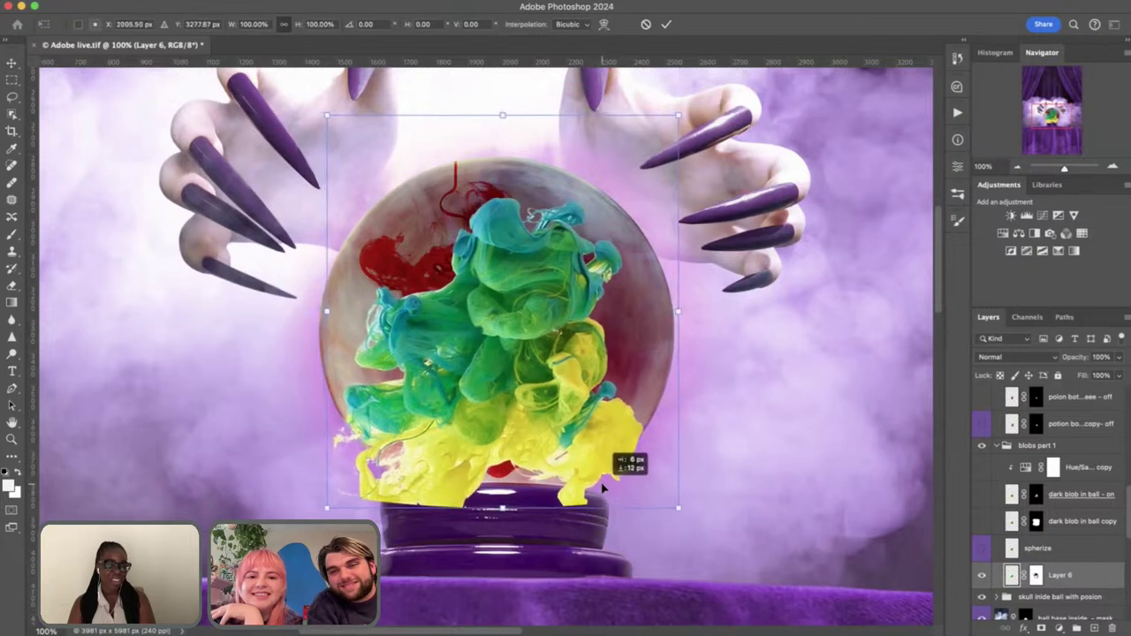
key(Return)
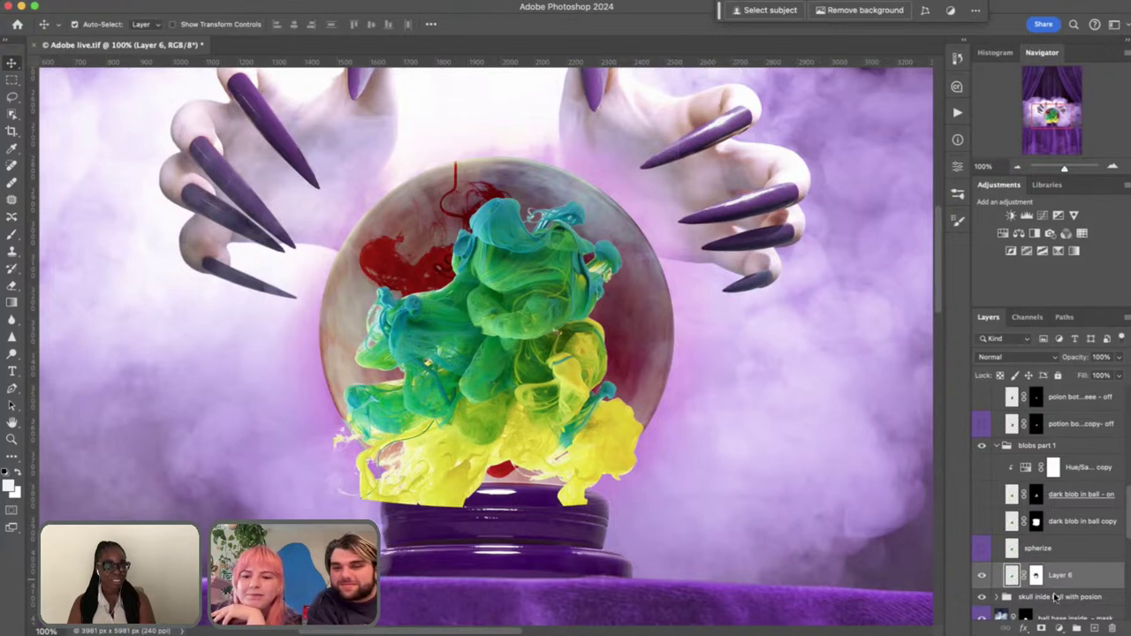
drag(1089, 578, 1086, 544)
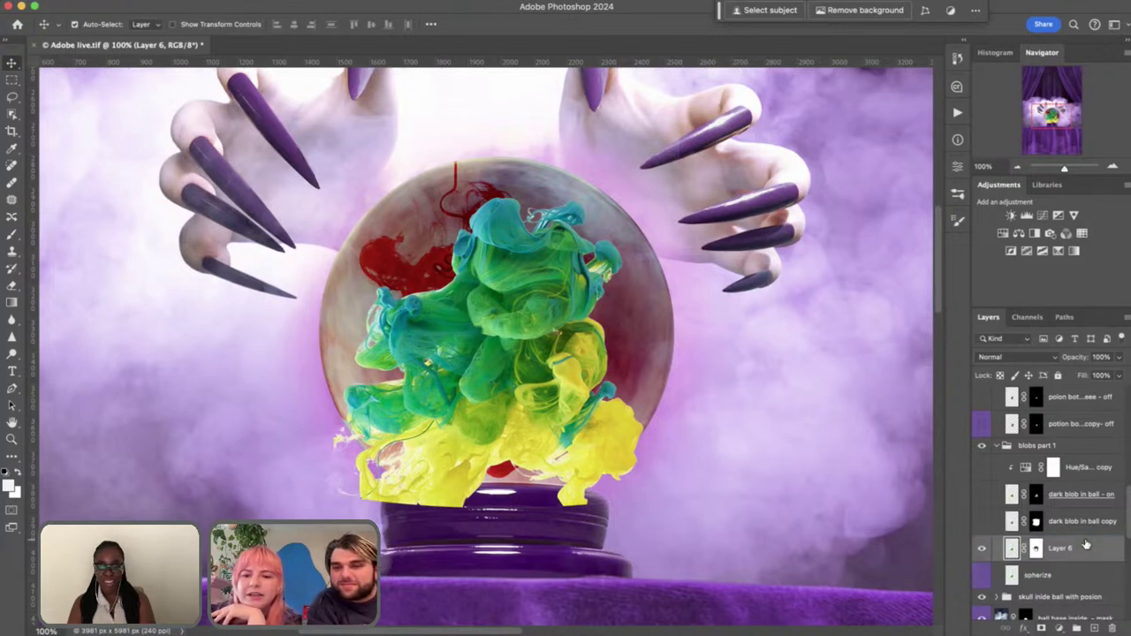
Set Layer 6's opacity to 97% and paint black on its mask to remove the yellow ink spilling past the ball's lower edge
mouse_move(1081, 357)
mouse_down()
mouse_move(1059, 356)
mouse_move(1083, 356)
mouse_up()
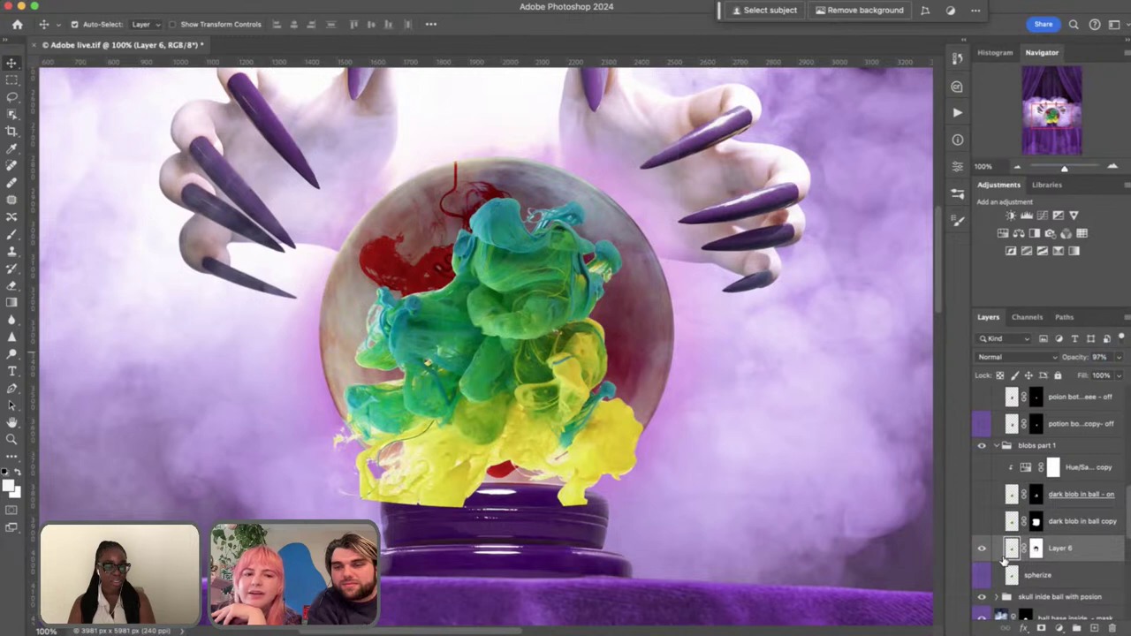
click(1036, 549)
key(b)
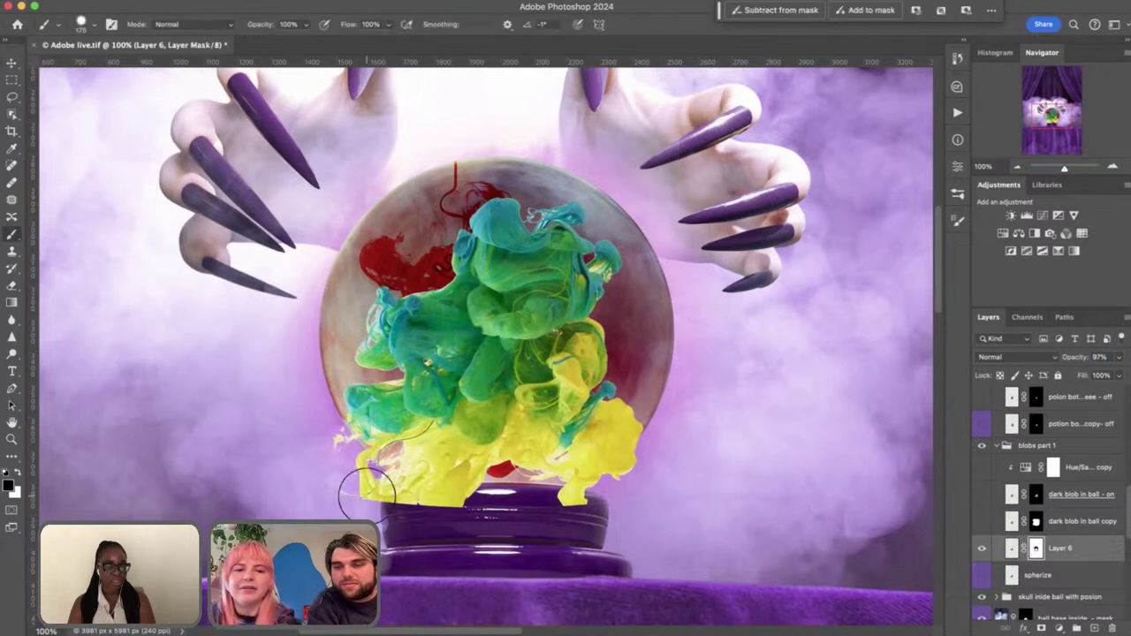
mouse_move(367, 492)
mouse_down()
mouse_move(312, 445)
mouse_move(334, 459)
mouse_move(321, 460)
mouse_move(411, 499)
mouse_move(495, 509)
mouse_move(645, 480)
mouse_move(636, 468)
mouse_move(583, 512)
mouse_up()
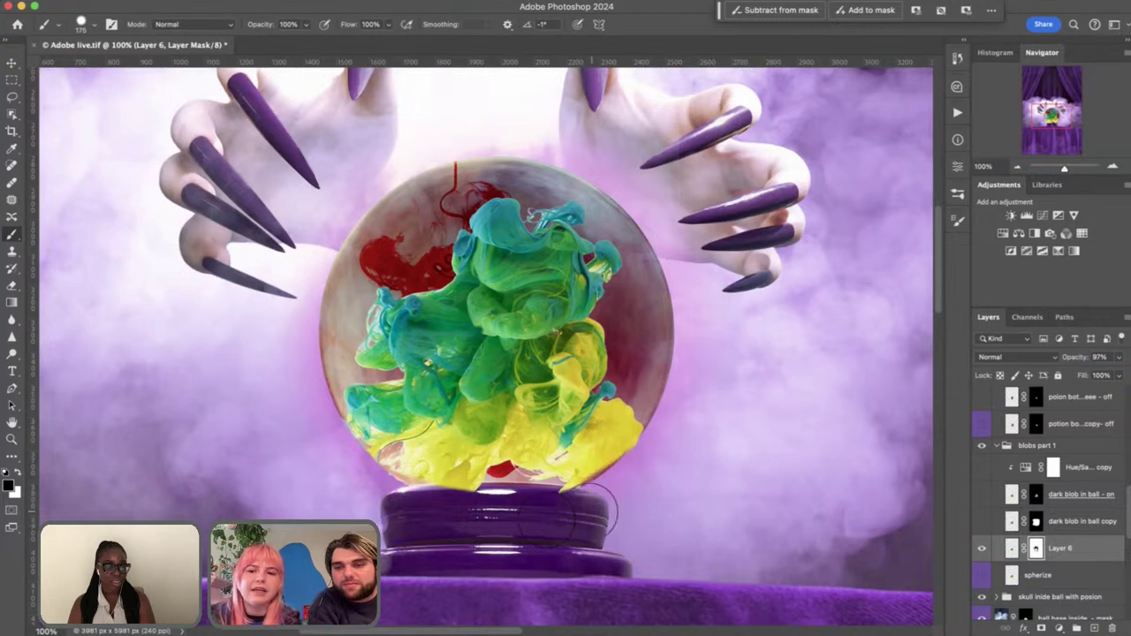
Hide Layer 6 and show the "dark blob in ball - on" layer together with its clipped Hue/Saturation copy adjustment
click(981, 549)
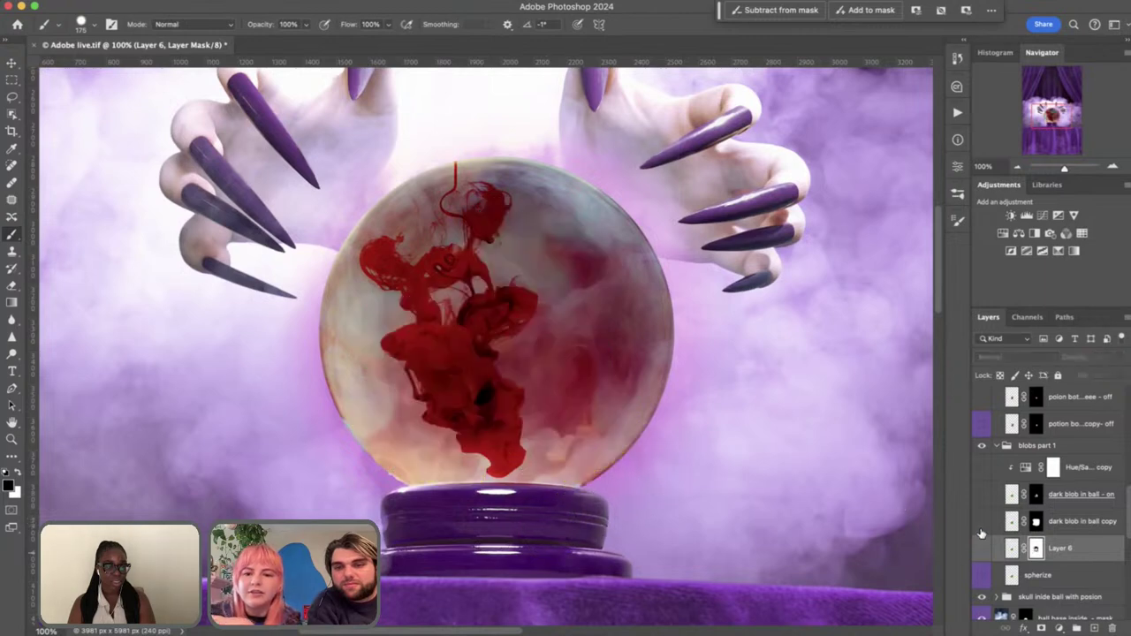
click(982, 521)
click(982, 522)
click(981, 495)
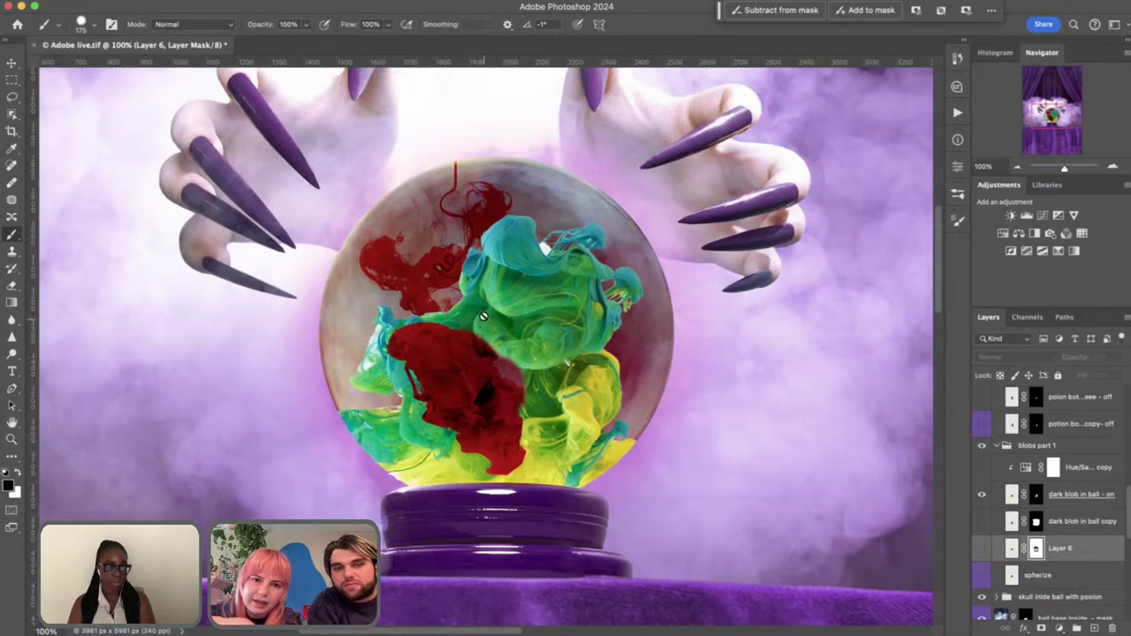
click(1027, 471)
click(982, 467)
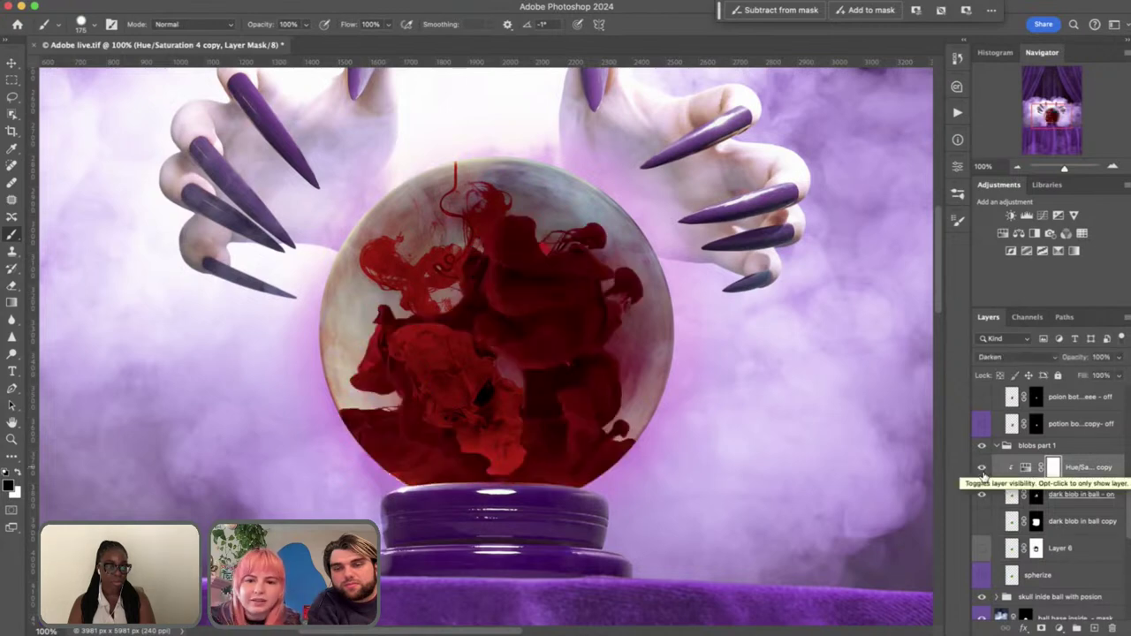
Examine up close the bright red gap between the dark ink blobs in the upper part of the crystal ball
key(bracketleft)
key(bracketleft)
key(bracketleft)
key(bracketleft)
key(bracketleft)
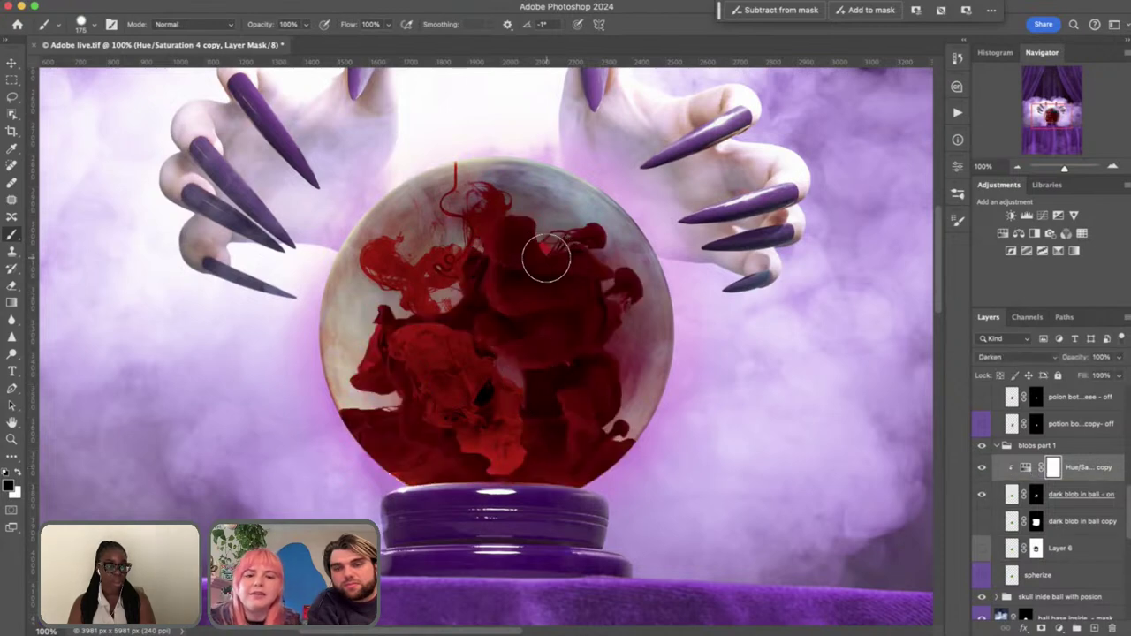
scroll(548, 262, up, 5)
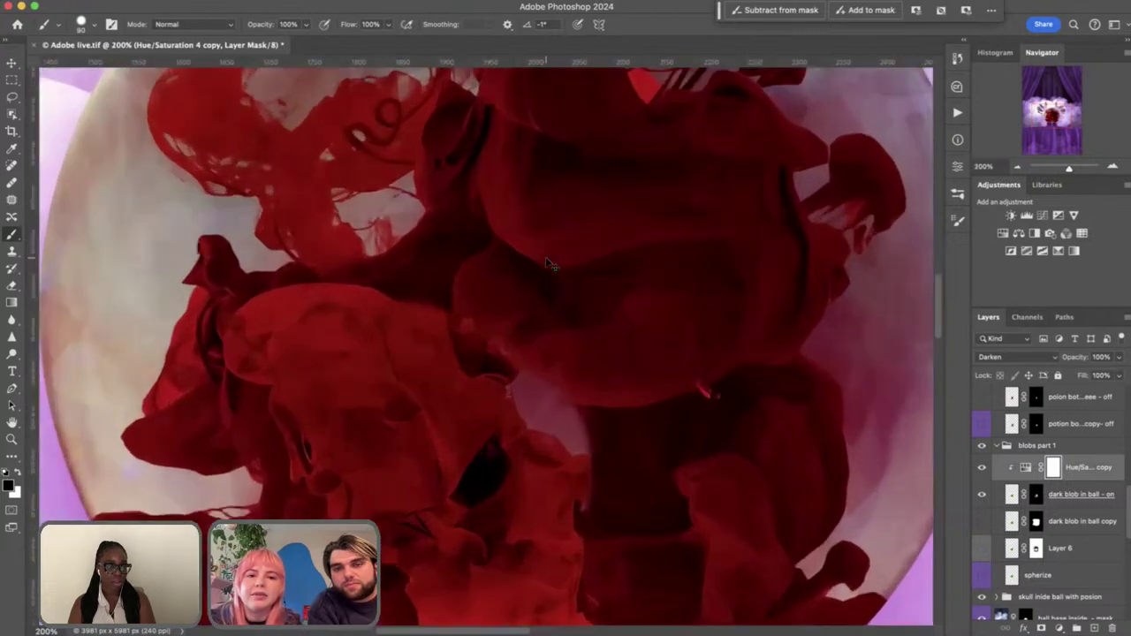
scroll(545, 257, up, 2)
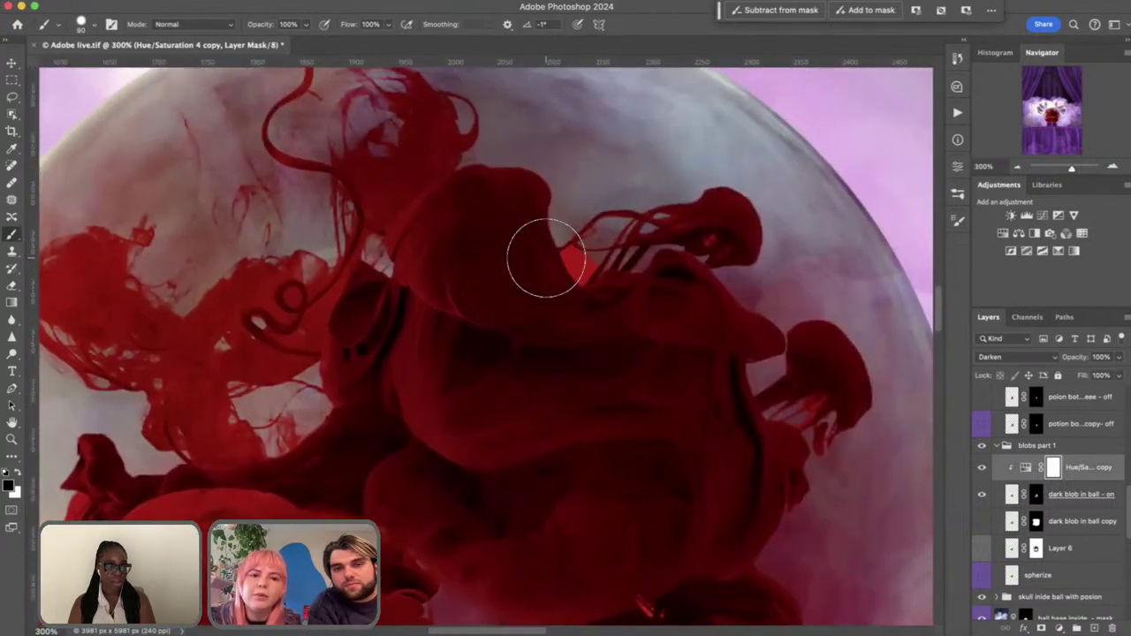
scroll(543, 349, right, 2)
key(bracketleft)
key(bracketleft)
key(bracketleft)
key(bracketleft)
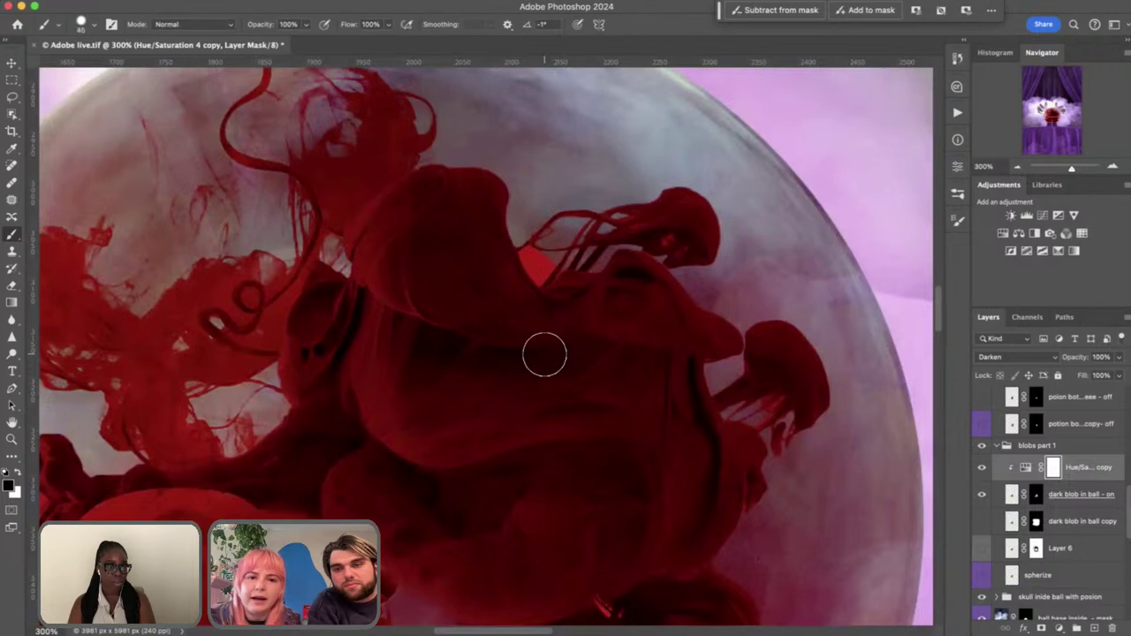
key(bracketleft)
key(bracketleft)
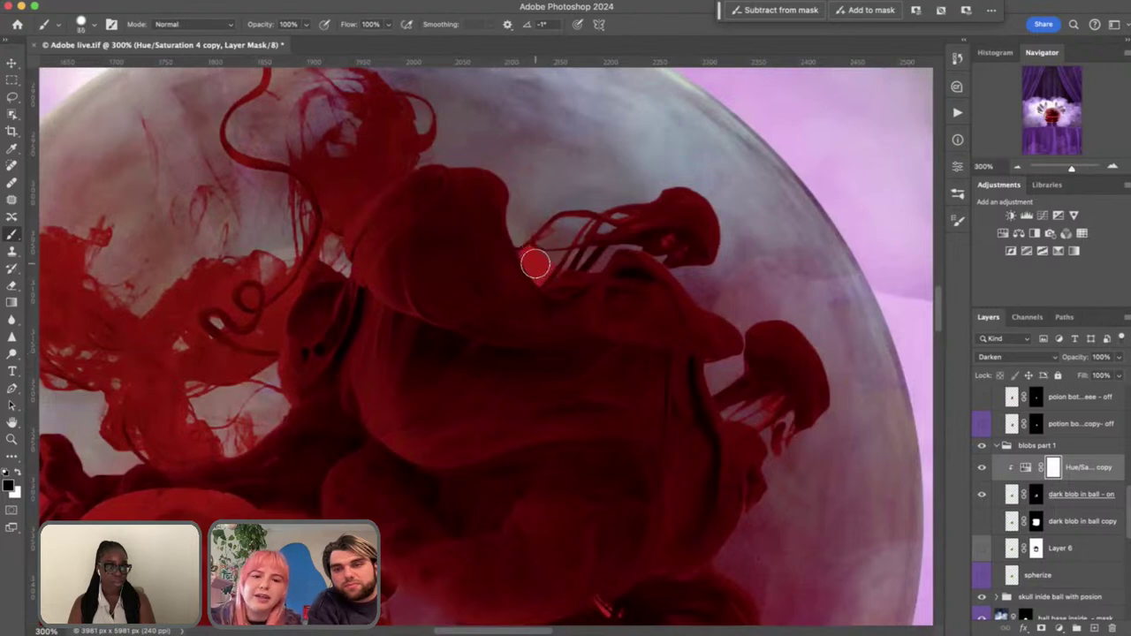
click(536, 263)
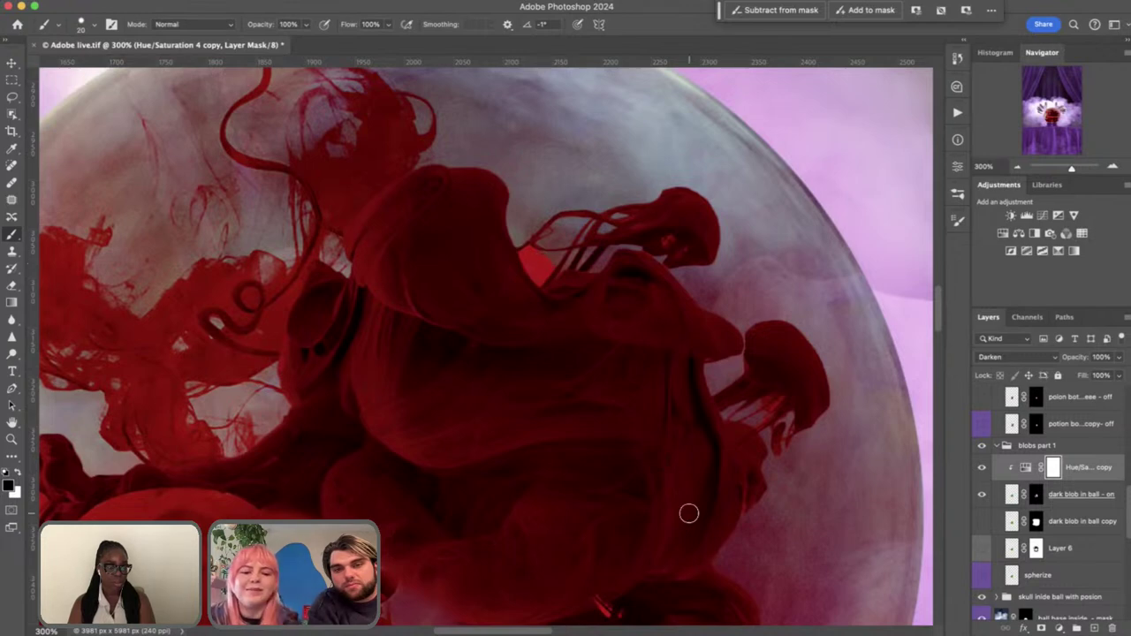
click(537, 260)
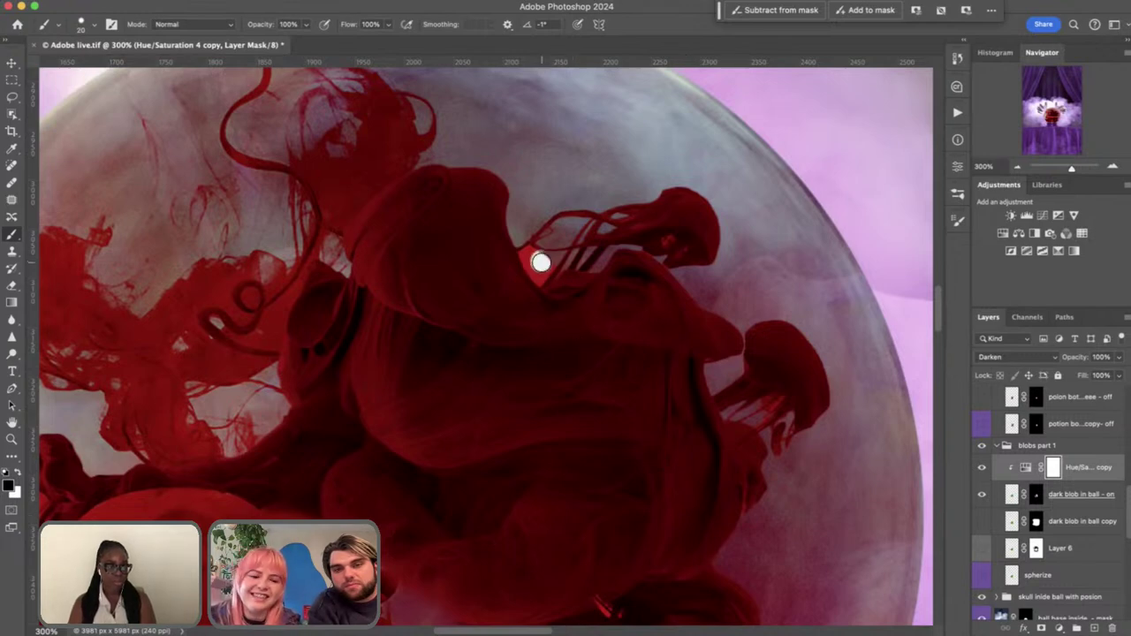
key(super+minus)
key(super+minus)
key(super+minus)
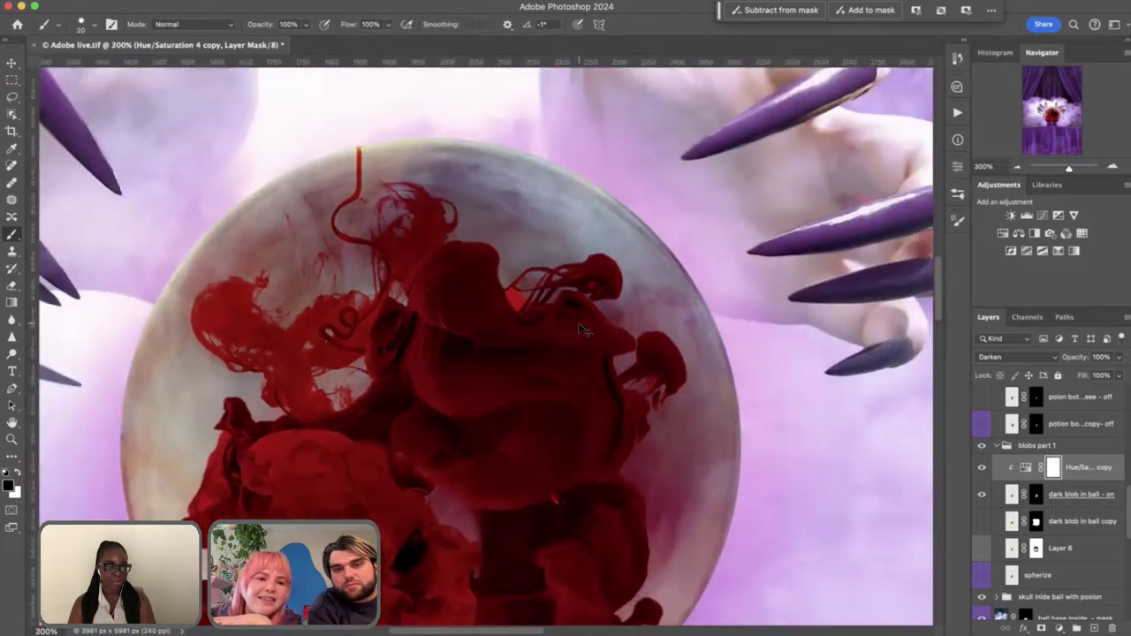
scroll(591, 484, down, 3)
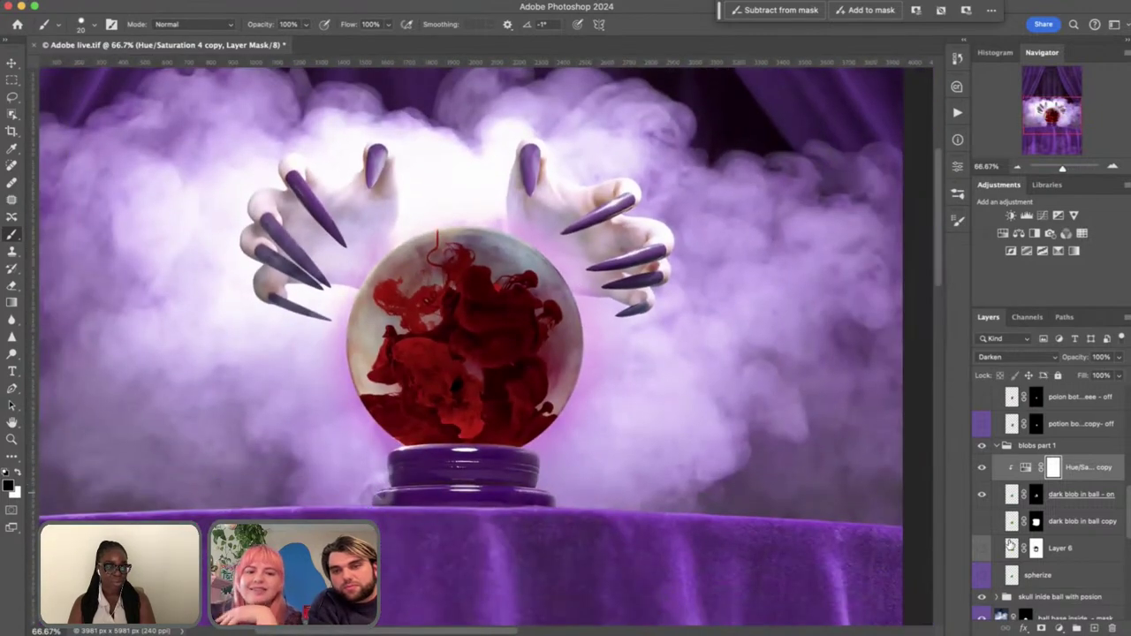
Collapse the "blobs part 1" group and preview the "potion bo...copy- off" bottle layer above it by showing and rehiding it
scroll(1010, 544, up, 2)
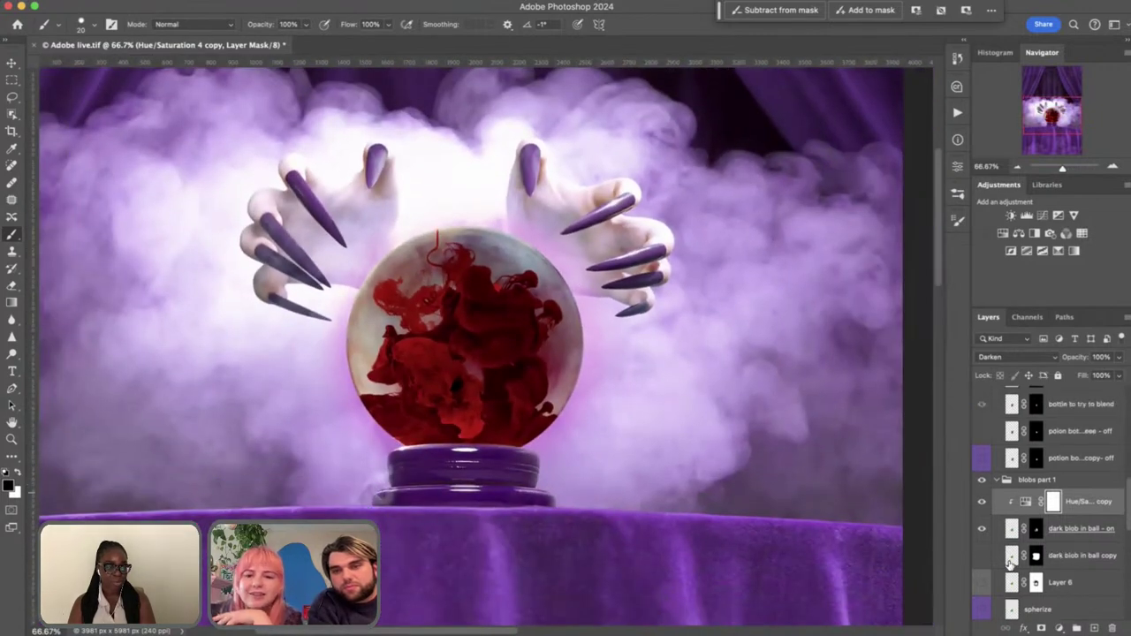
click(999, 481)
scroll(999, 482, up, 1)
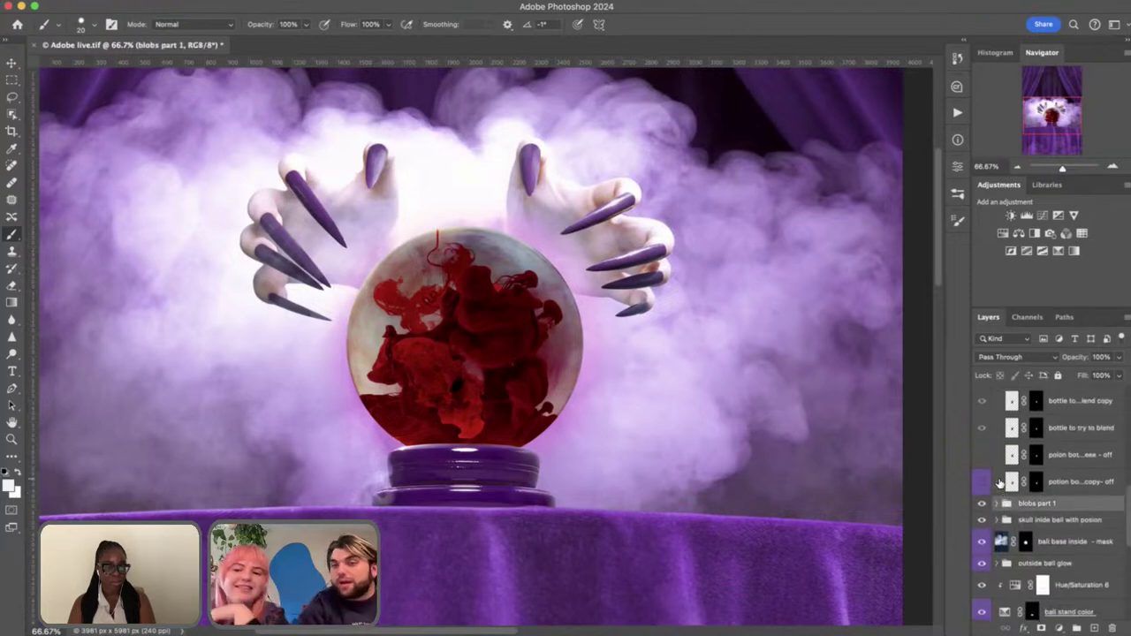
scroll(1008, 479, up, 4)
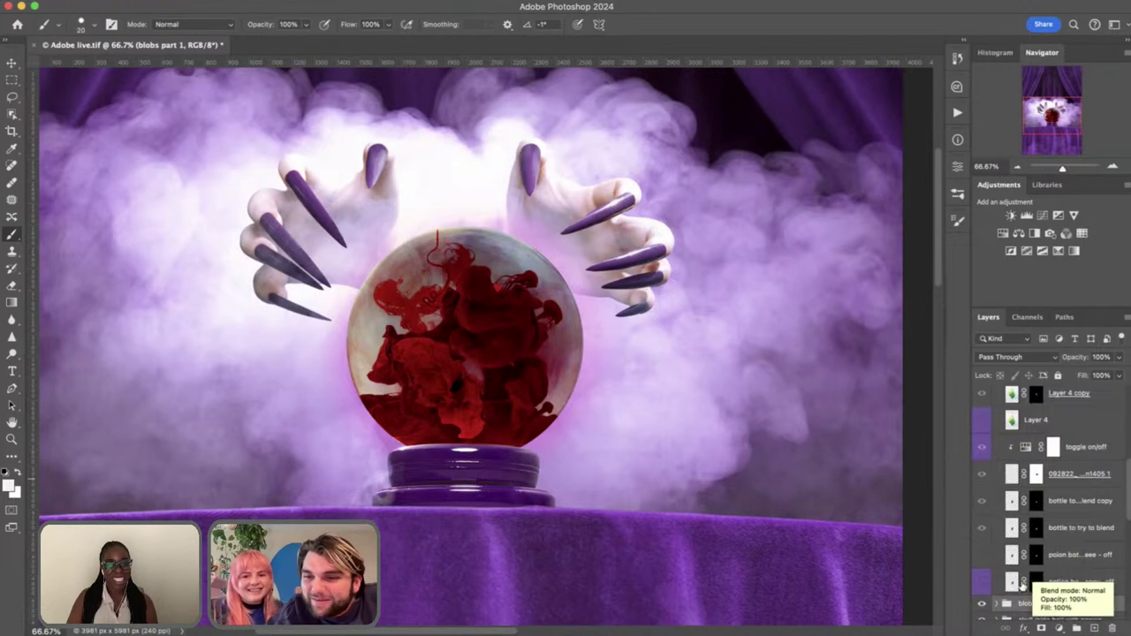
click(983, 583)
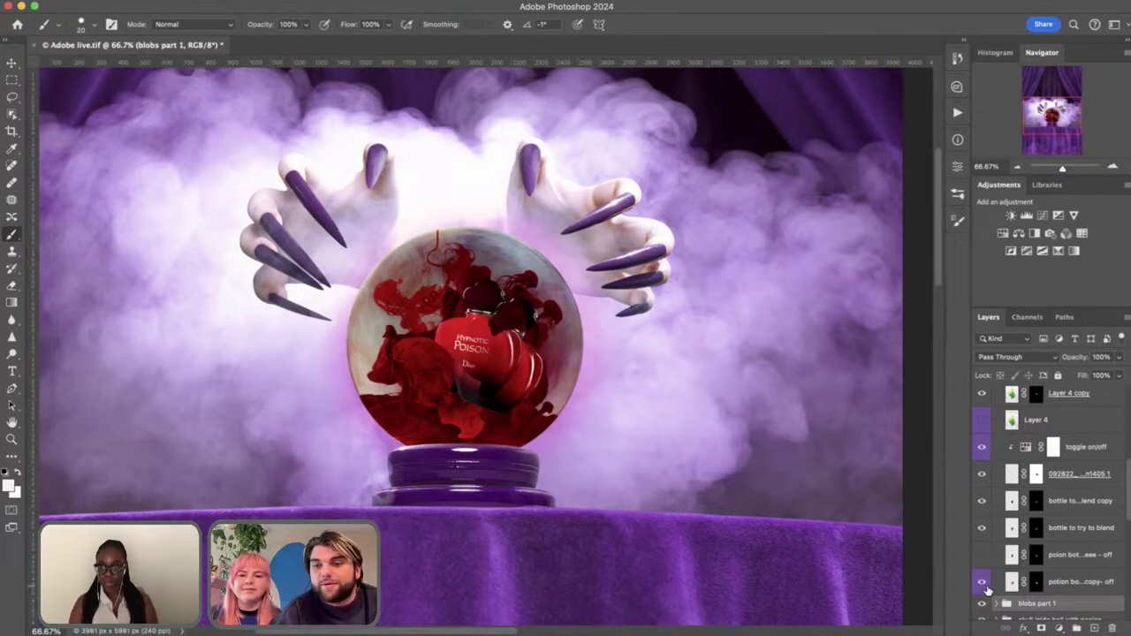
click(983, 583)
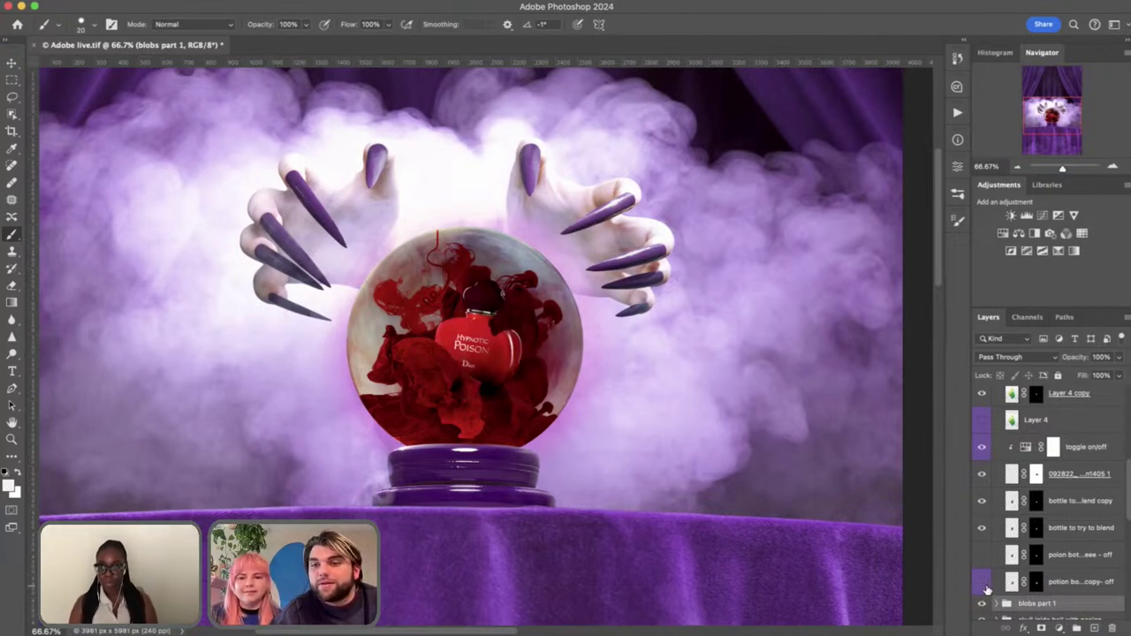
Hide the "bottle to try to blend" layer, its copy and the 092822 layer, and show only the "potion bo...copy- off" bottle
click(984, 507)
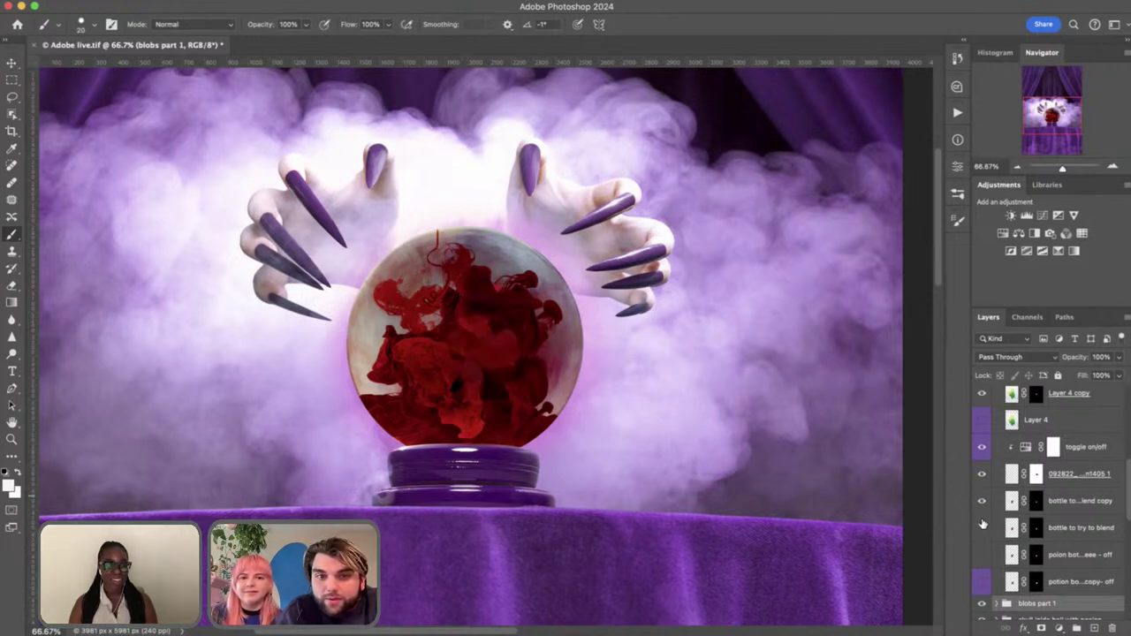
click(982, 526)
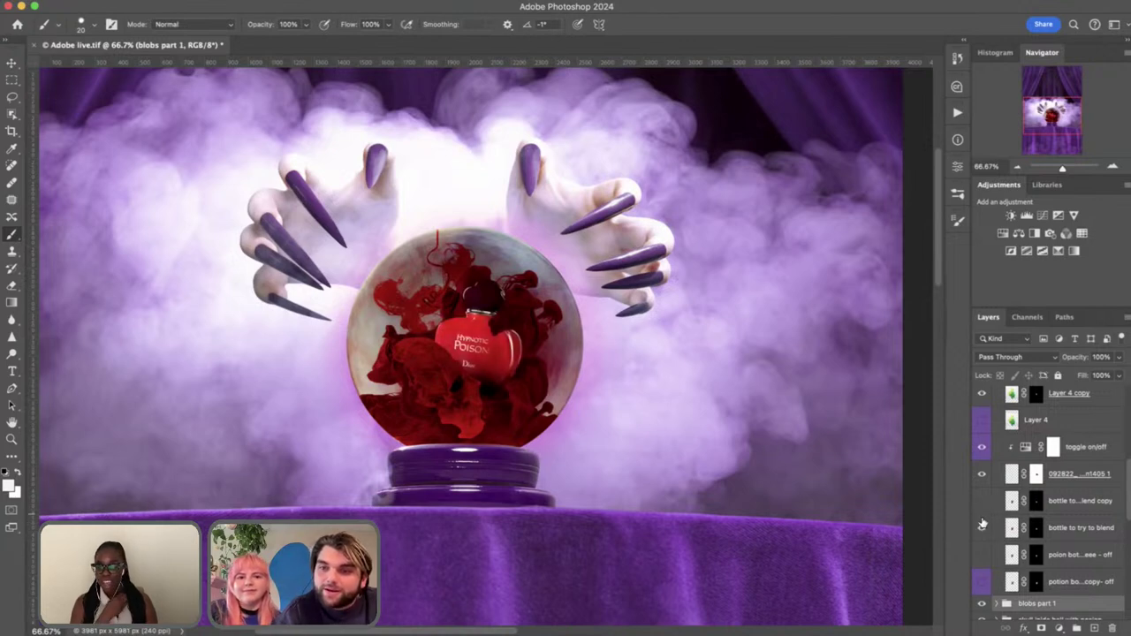
click(983, 489)
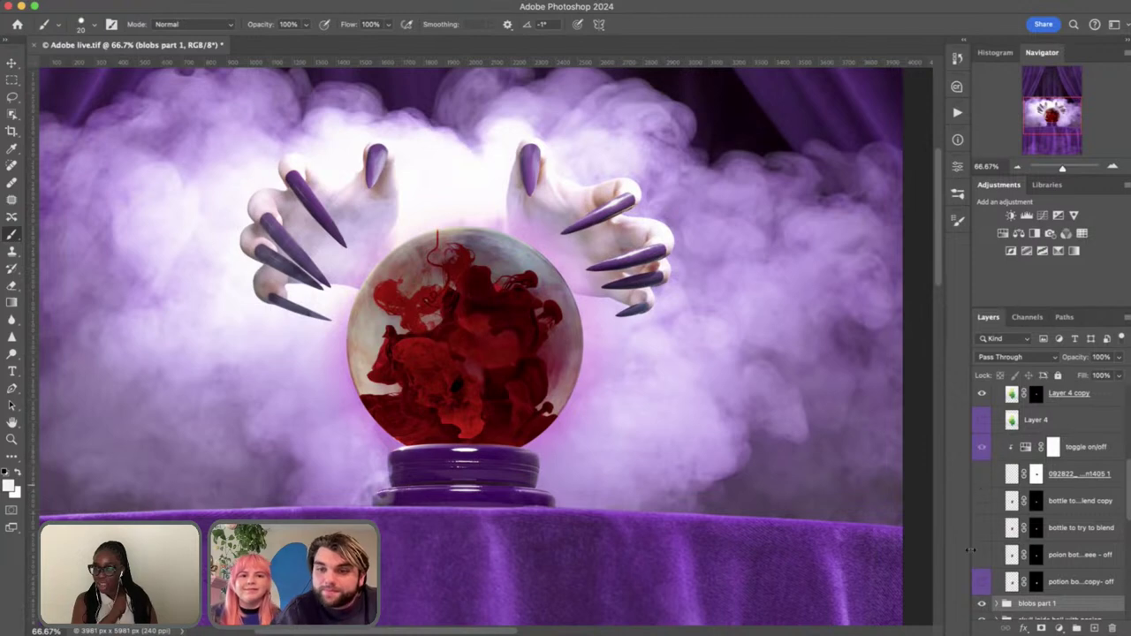
click(983, 583)
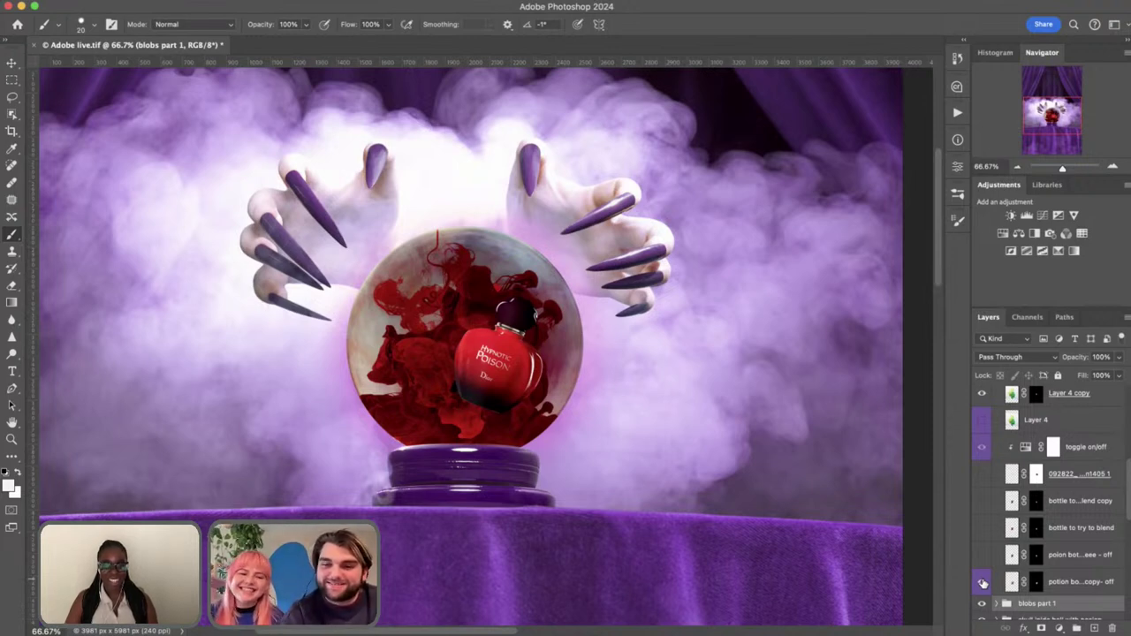
Compare the tilted "potion bo...copy- off" bottle with its layer mask disabled and enabled
key(super+equal)
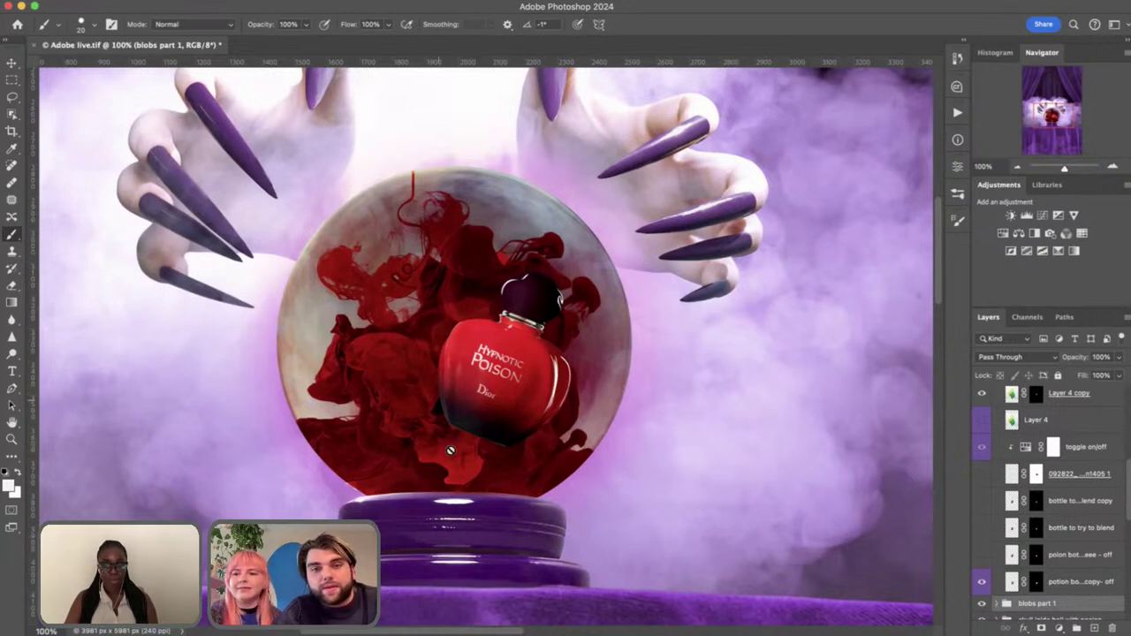
shift+click(1036, 583)
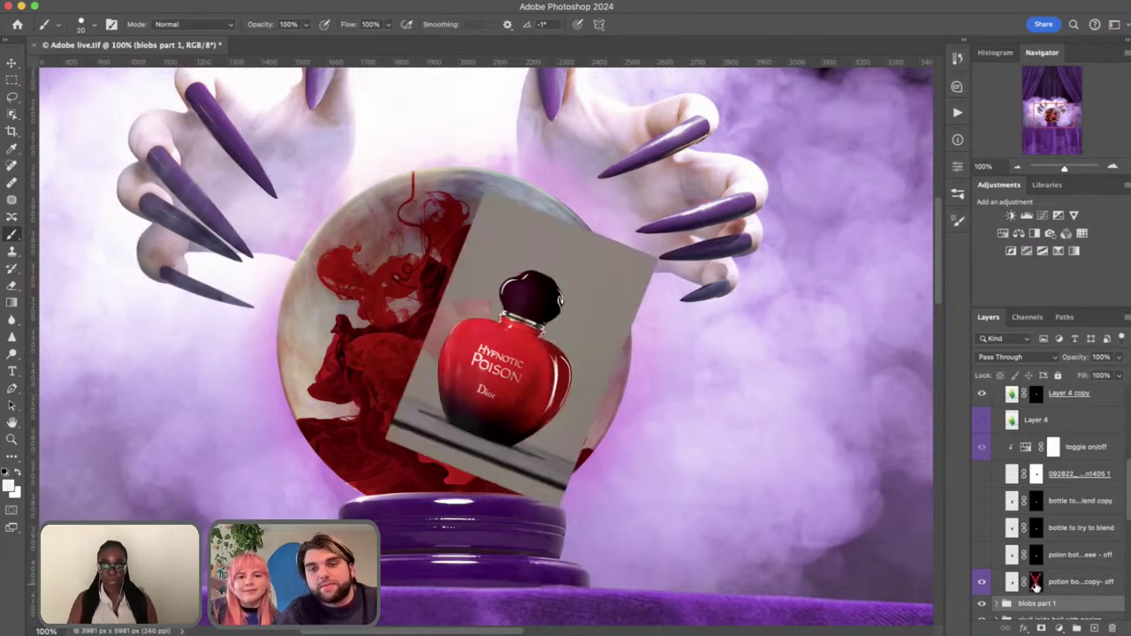
shift+click(1036, 581)
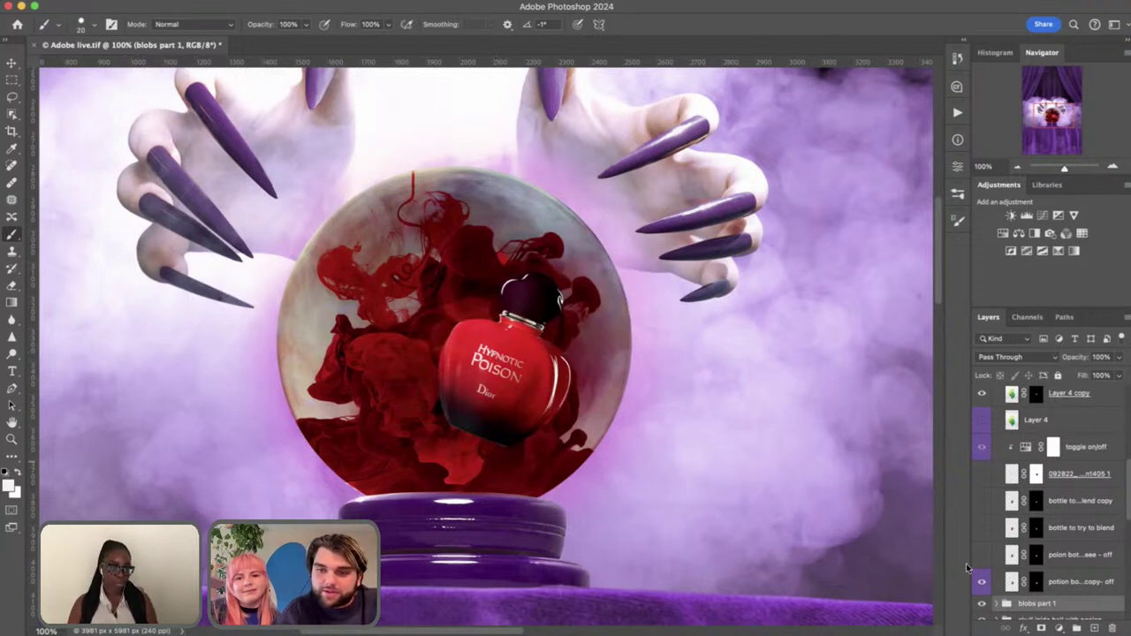
Show the "poion bot...eee - off" bottle instead of the tilted copy, load its mask as a selection to preview the outline, and deselect
drag(979, 581, 979, 563)
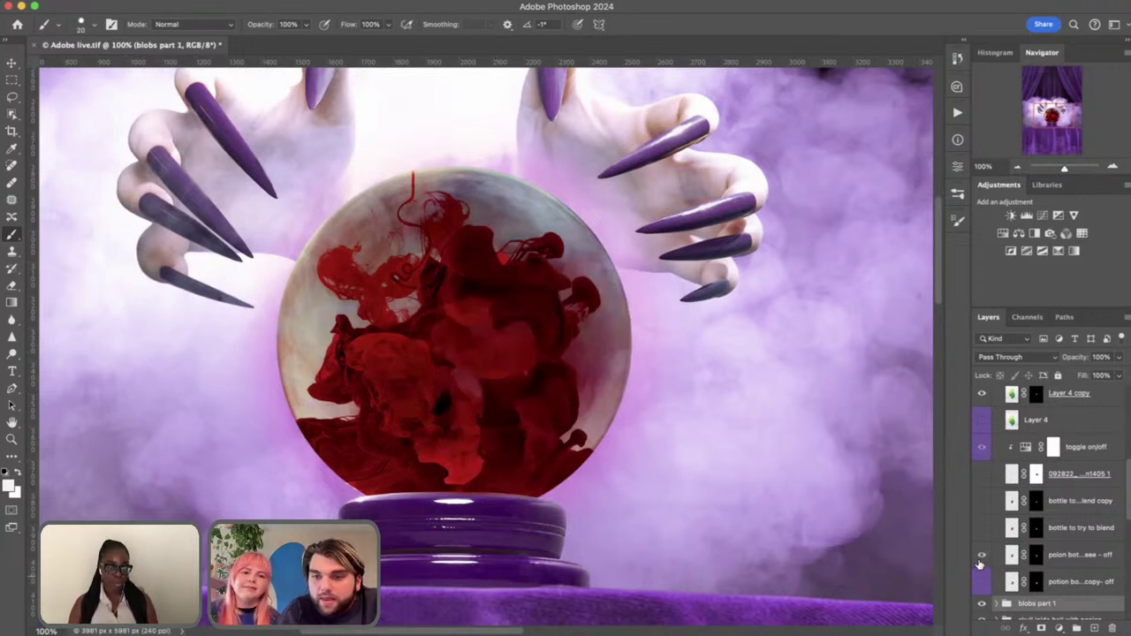
super+click(1036, 562)
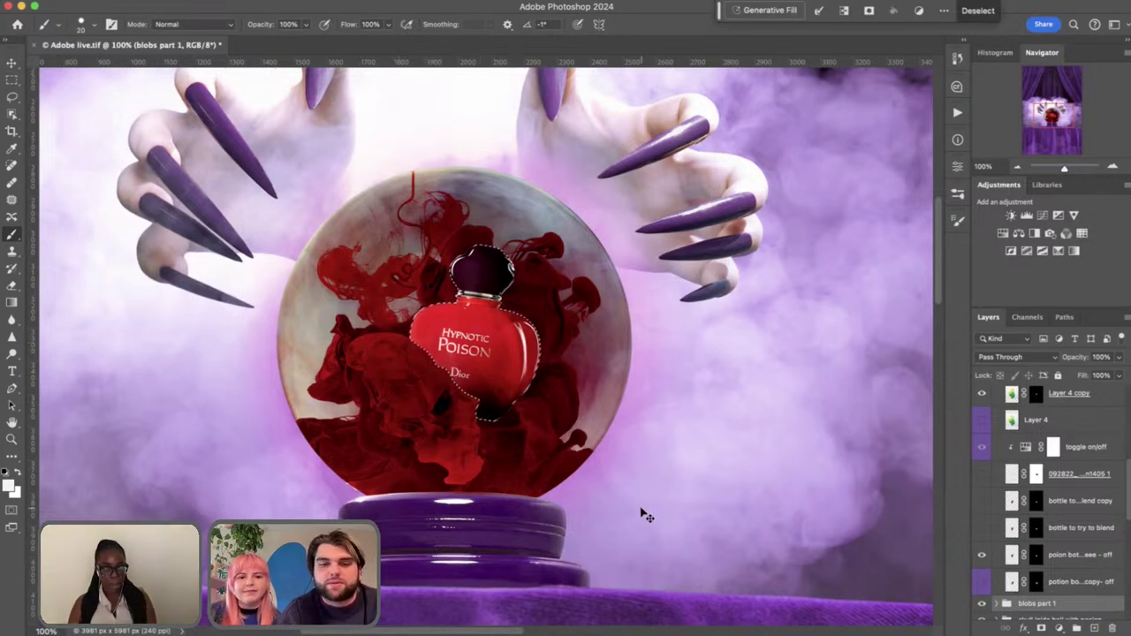
key(super+d)
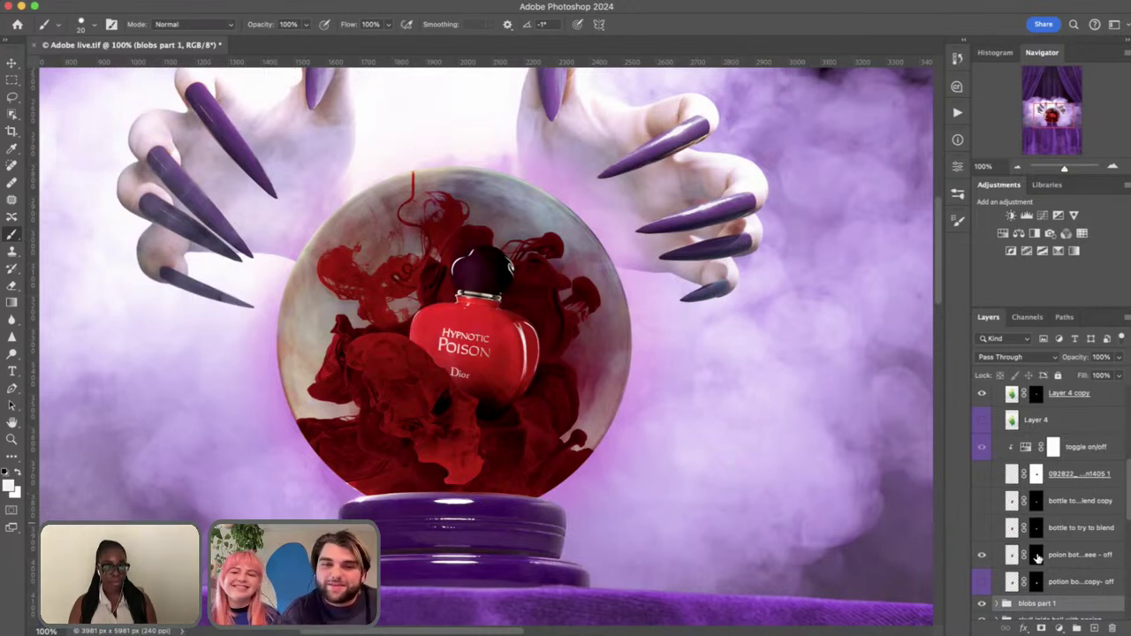
Expand the "skull inide ball with posion" group and disable the layer mask of the "poion bot...eee - off" bottle
scroll(1047, 549, down, 1)
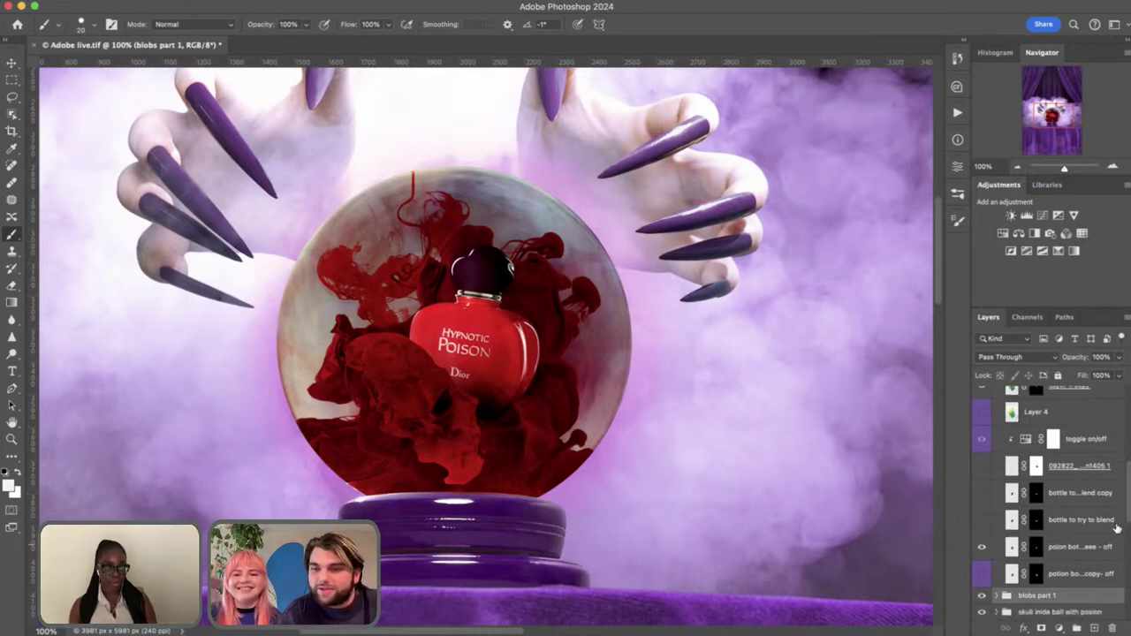
scroll(1117, 528, down, 3)
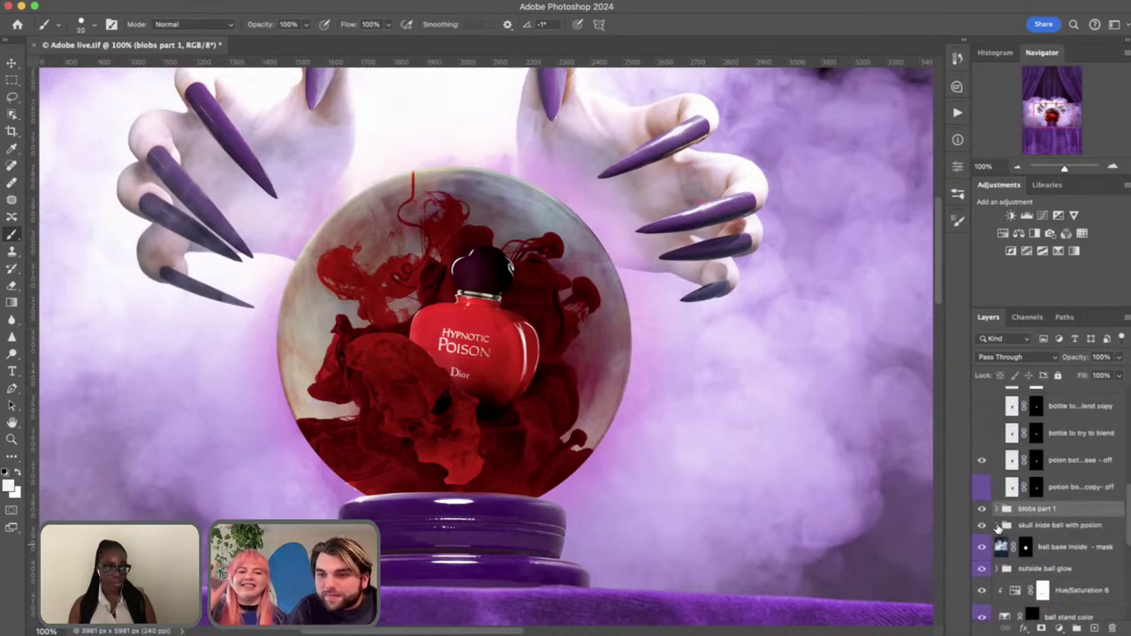
click(997, 527)
scroll(1008, 541, down, 2)
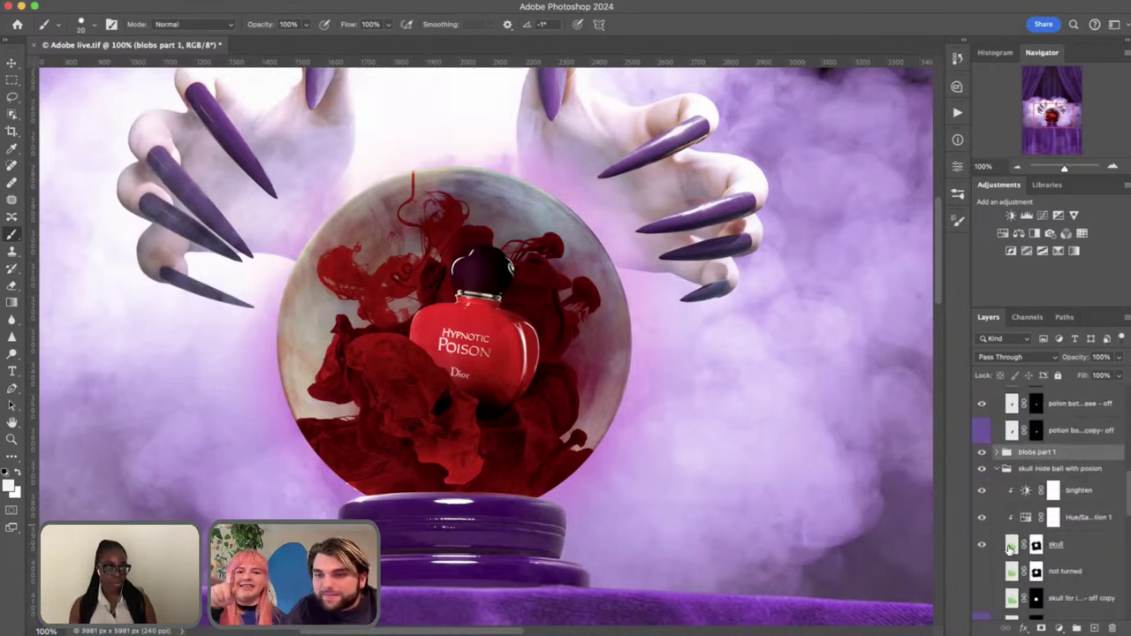
scroll(1010, 548, up, 3)
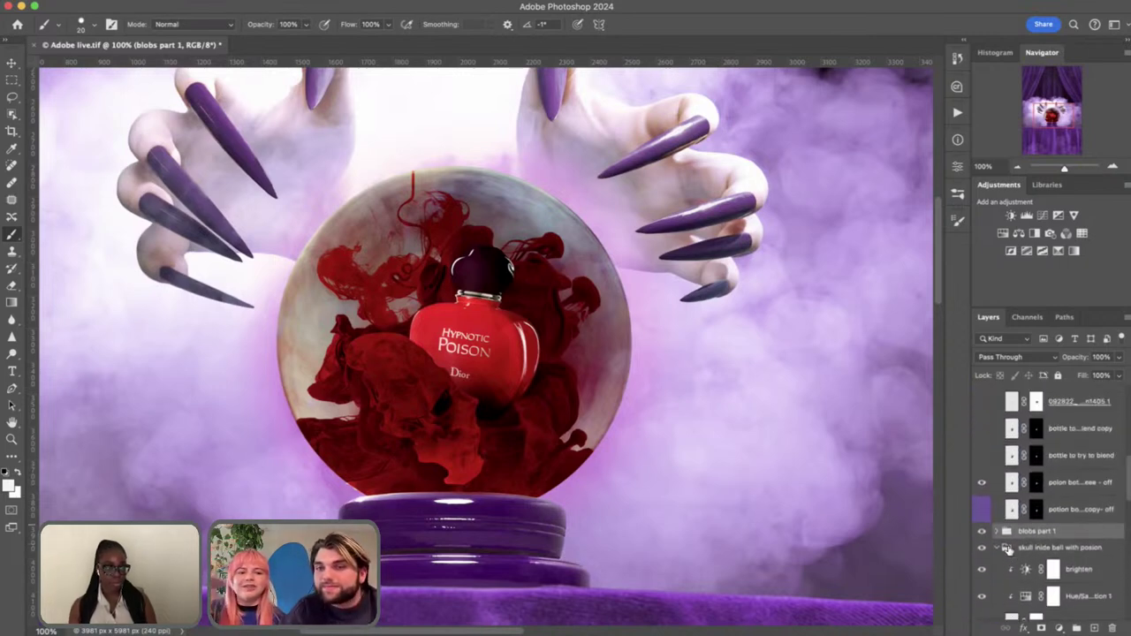
shift+click(1029, 485)
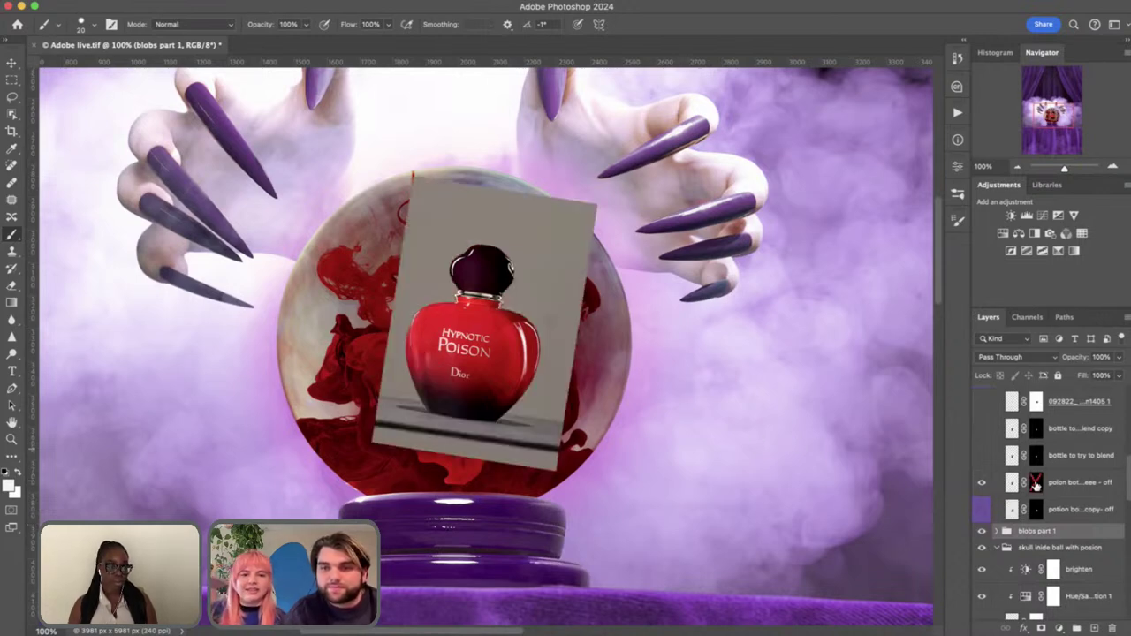
Re-enable the mask of the "poion bot...eee - off" bottle, then hide it and show the tilted "potion bo...copy- off" bottle
shift+click(1035, 483)
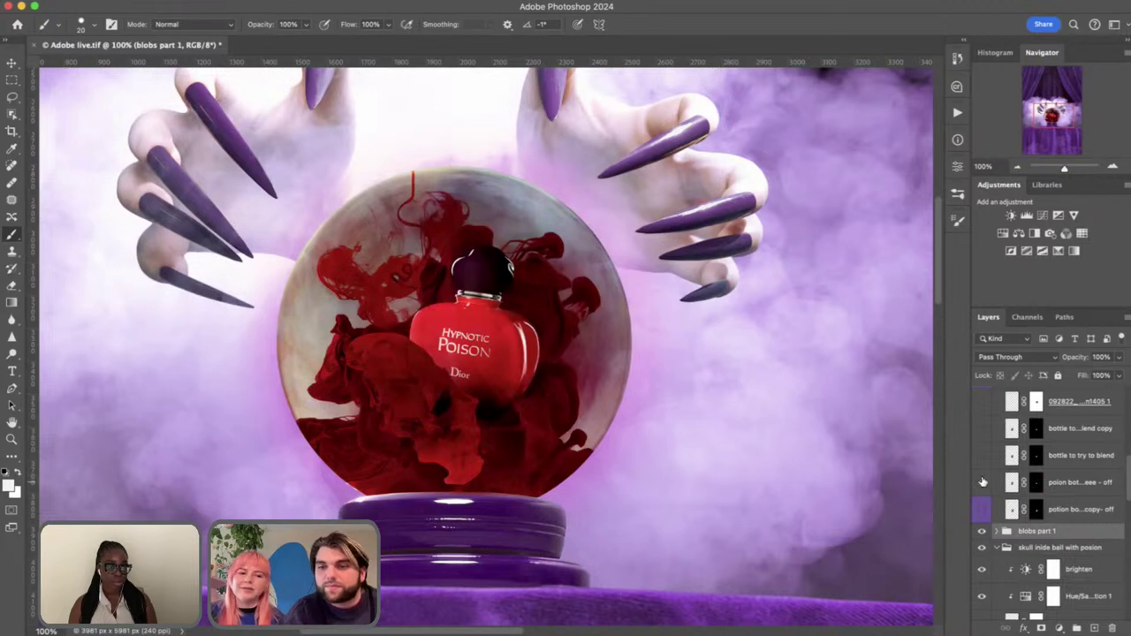
click(982, 482)
click(981, 509)
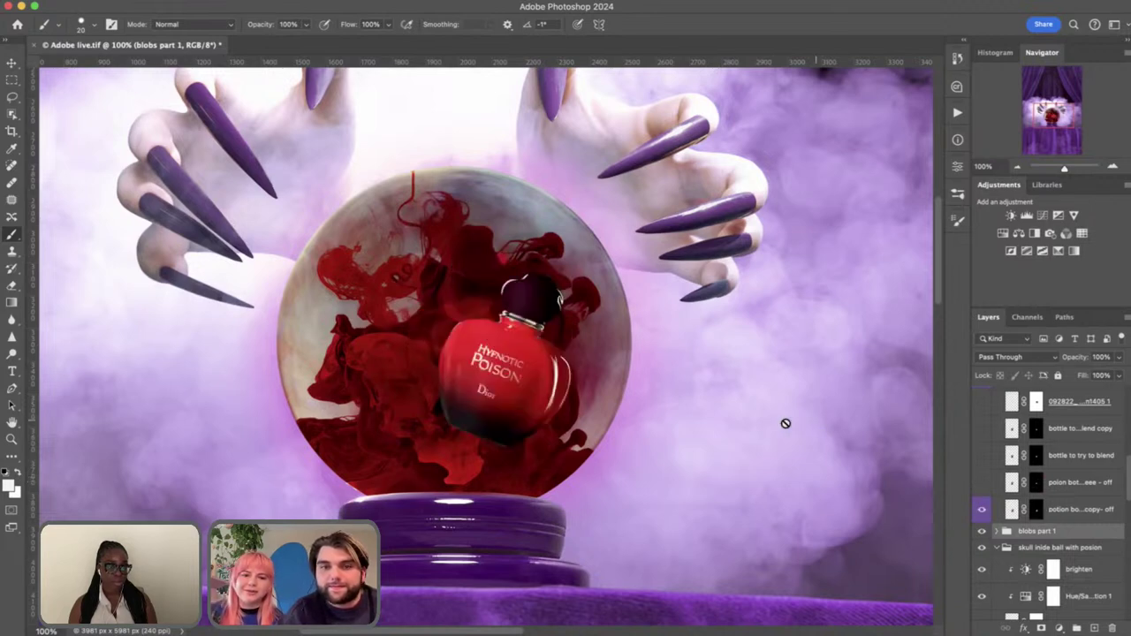
key(super+t)
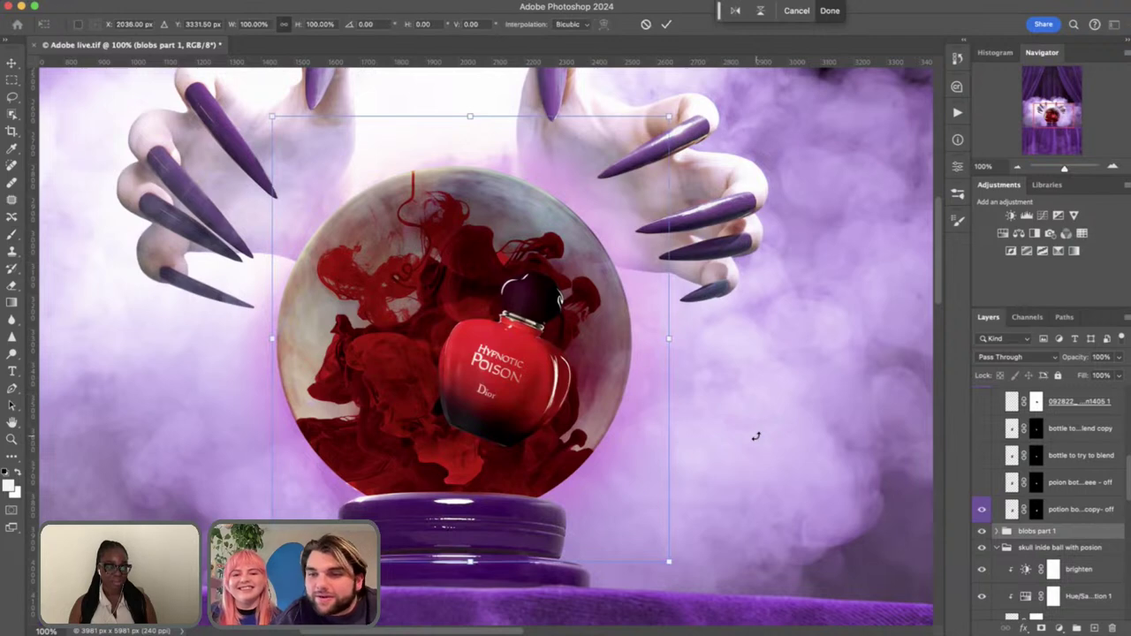
key(Escape)
key(b)
Transform the "potion bo...copy- off" bottle, rotating it slightly counterclockwise and moving it up and left toward the middle of the crystal ball
click(1077, 519)
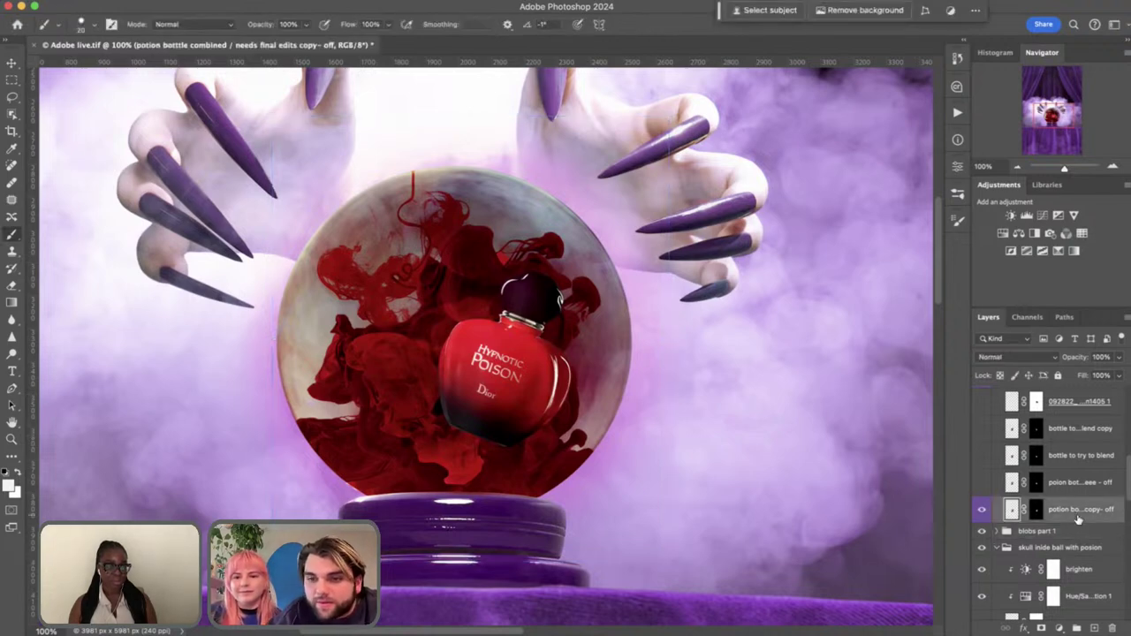
key(super+t)
drag(415, 150, 397, 162)
mouse_move(560, 307)
mouse_down()
mouse_move(536, 289)
mouse_move(530, 237)
mouse_move(513, 280)
mouse_up()
key(Return)
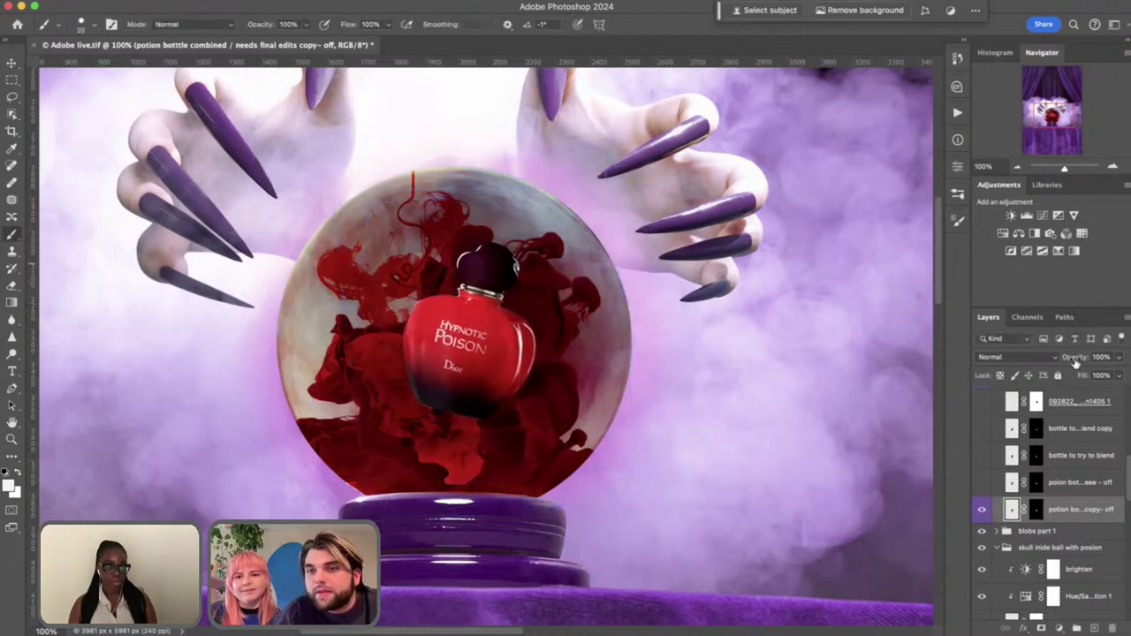
Lower the tilted bottle's opacity to 39% and mask out its lower-left part over the skull-shaped ink with a size 40 black brush
drag(1076, 362, 1049, 365)
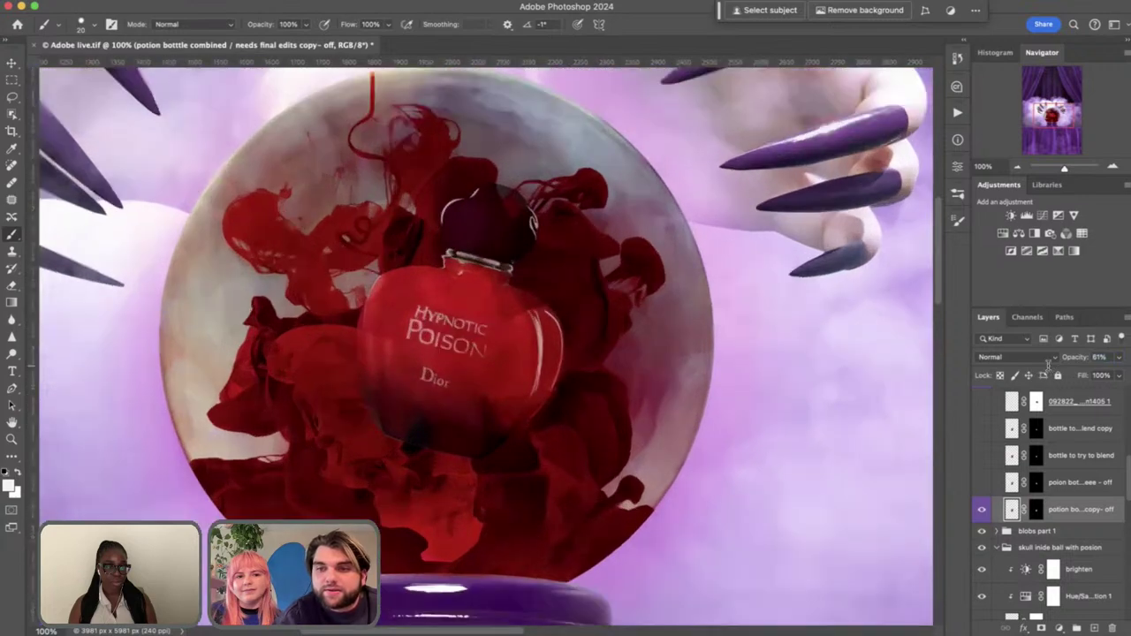
key(super+equal)
key(super+equal)
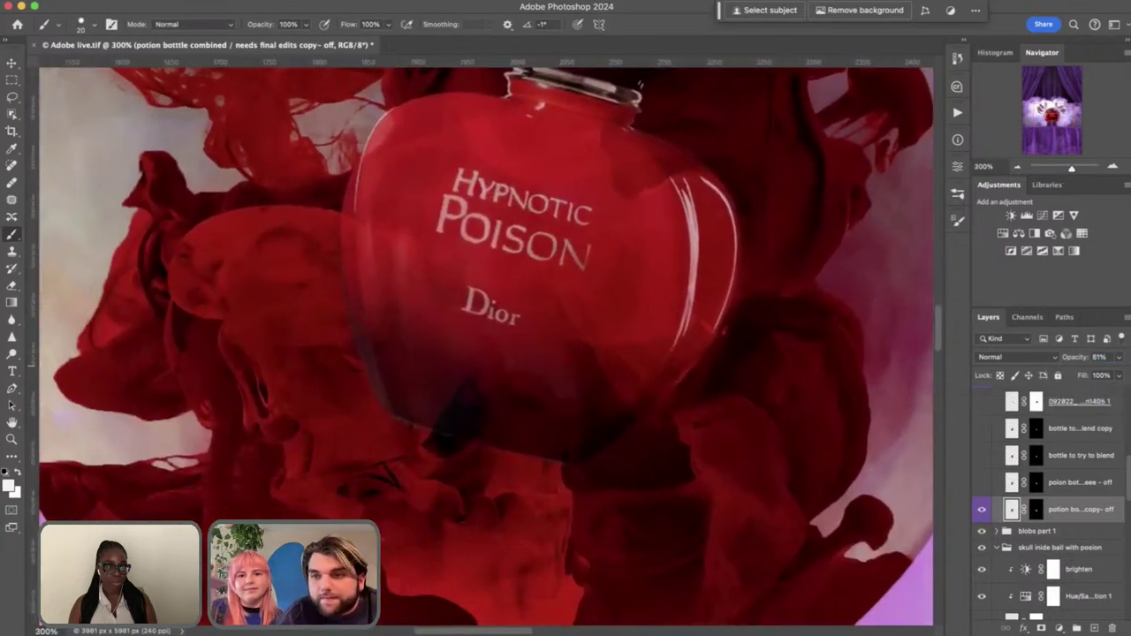
drag(1077, 361, 1061, 365)
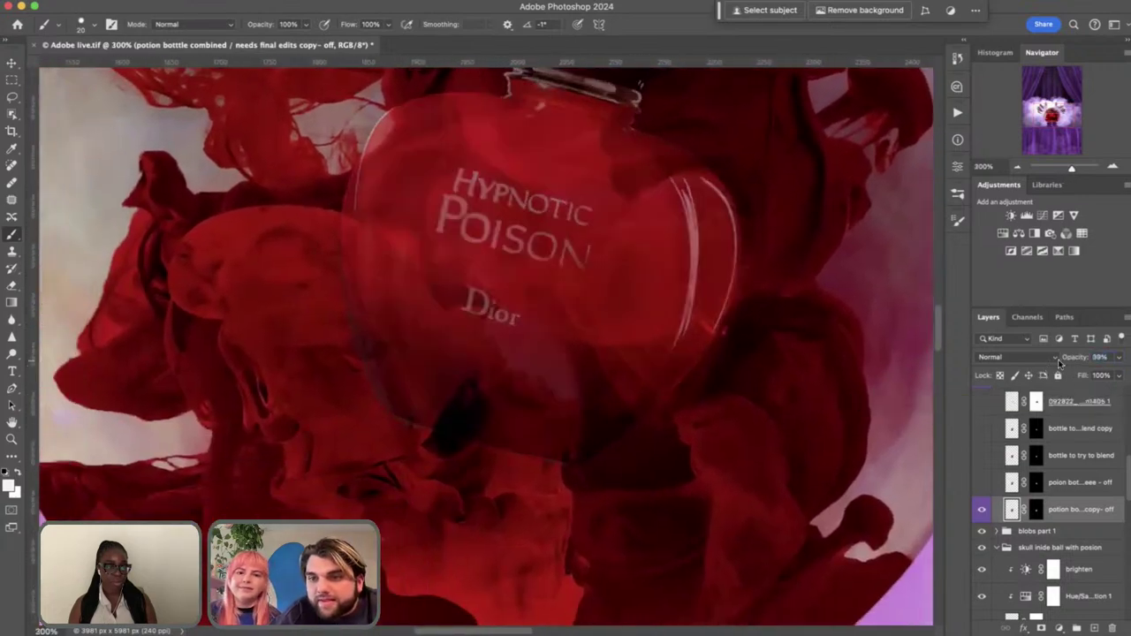
click(1040, 507)
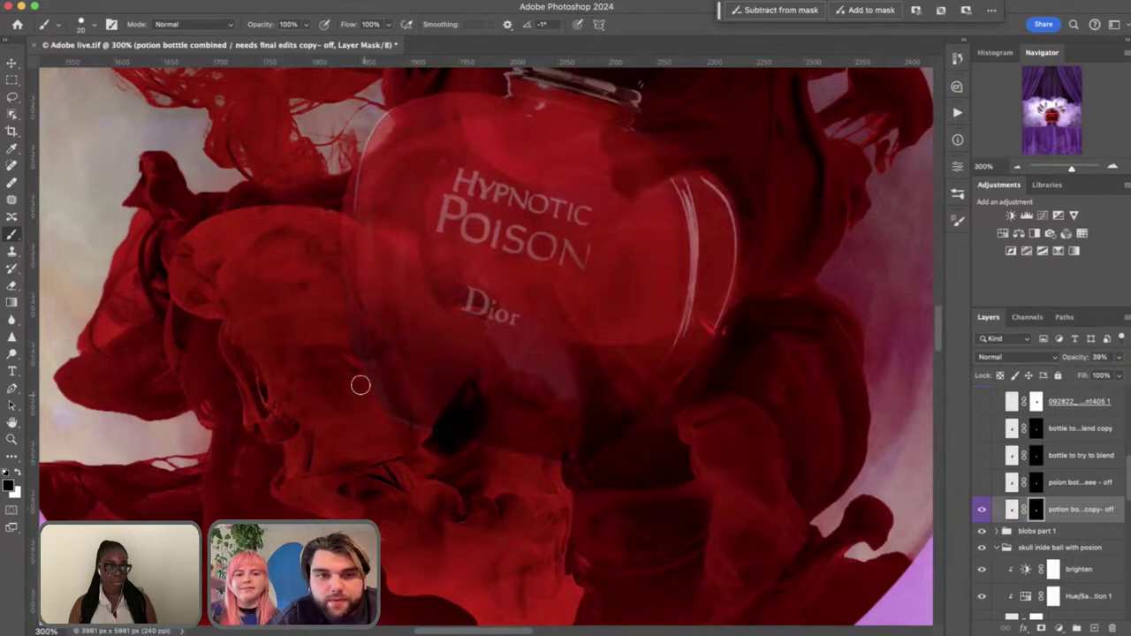
key(bracketright)
key(bracketright)
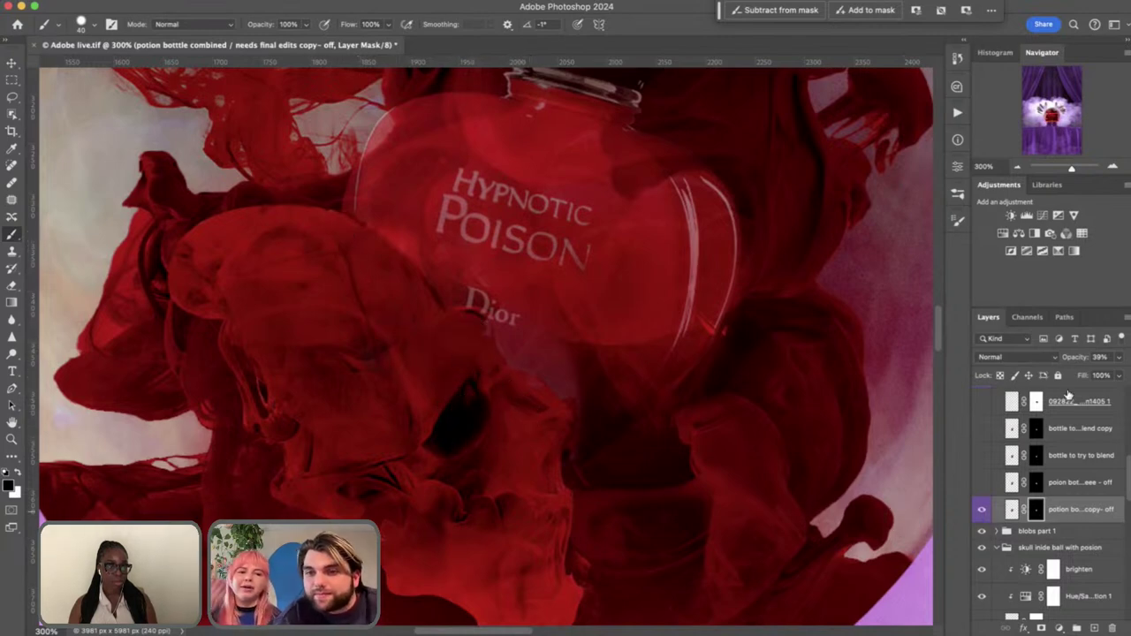
Restore the tilted bottle's opacity to 100% and review it within the whole crystal ball
drag(1074, 350, 1110, 350)
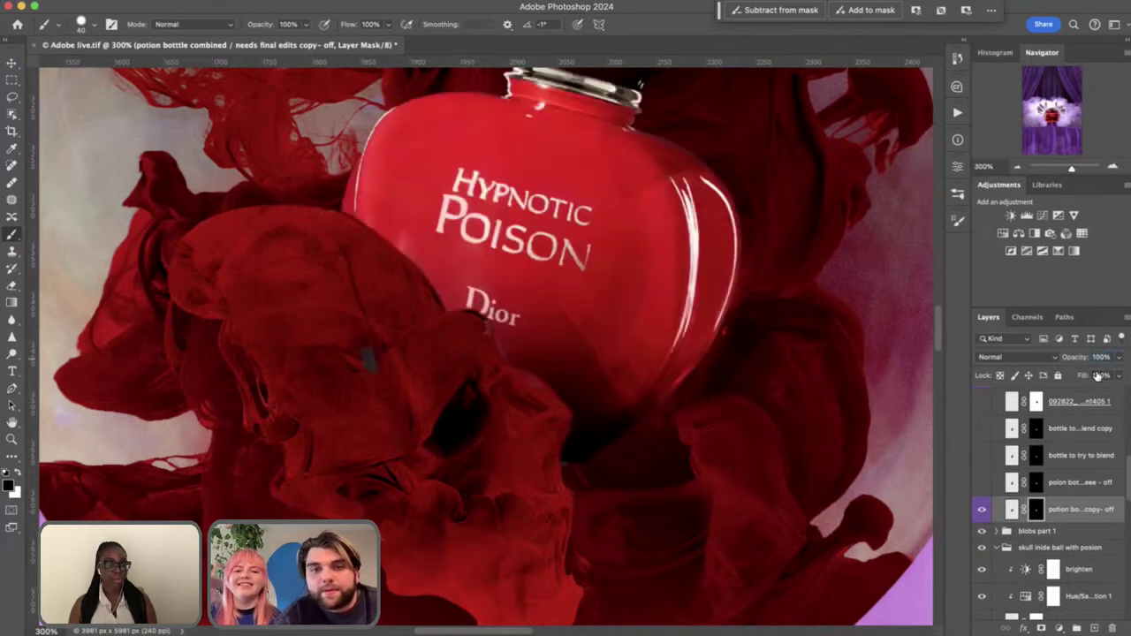
key(super+minus)
key(super+minus)
key(super+minus)
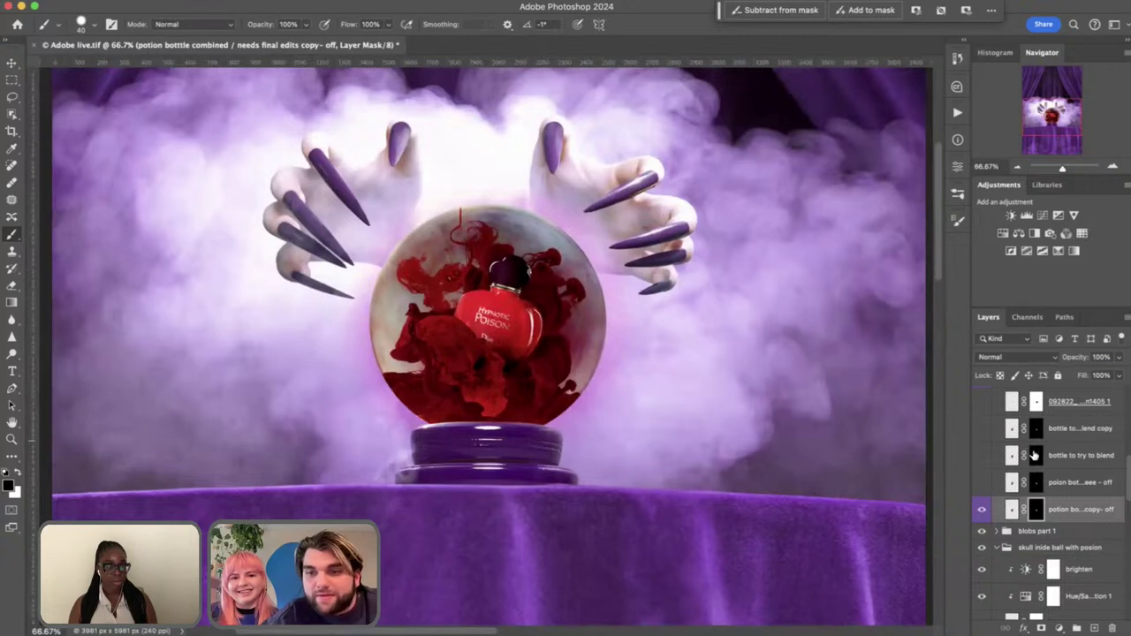
key(super+plus)
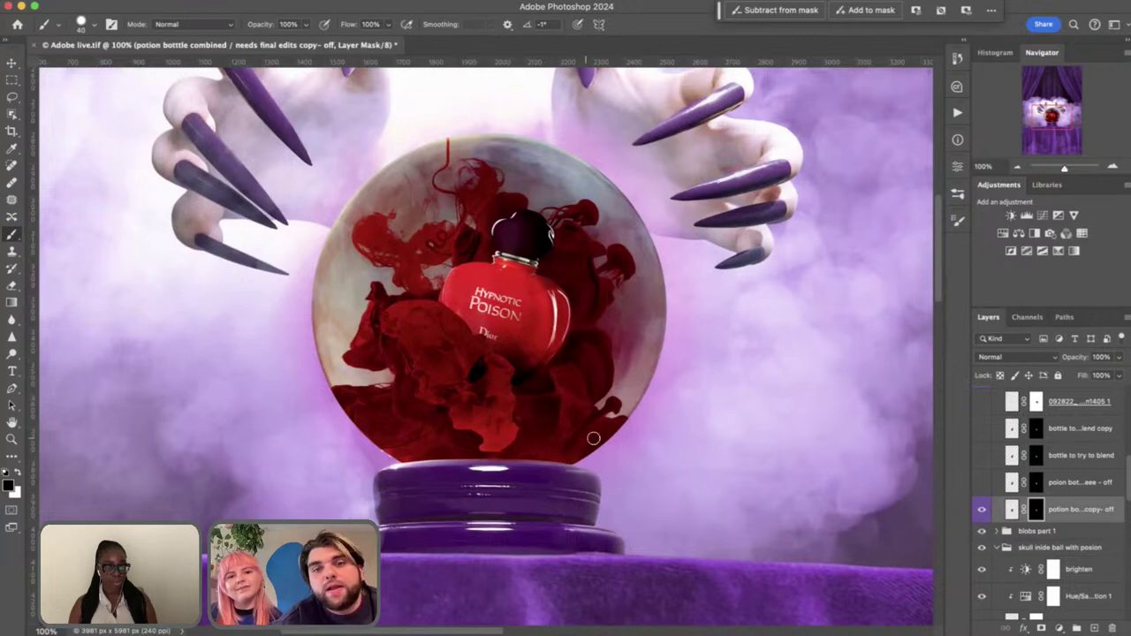
Hide the tilted bottle, show the "poion bot...eee - off" and "bottle to try to blend" layers, and select "bottle to try to blend"
click(982, 512)
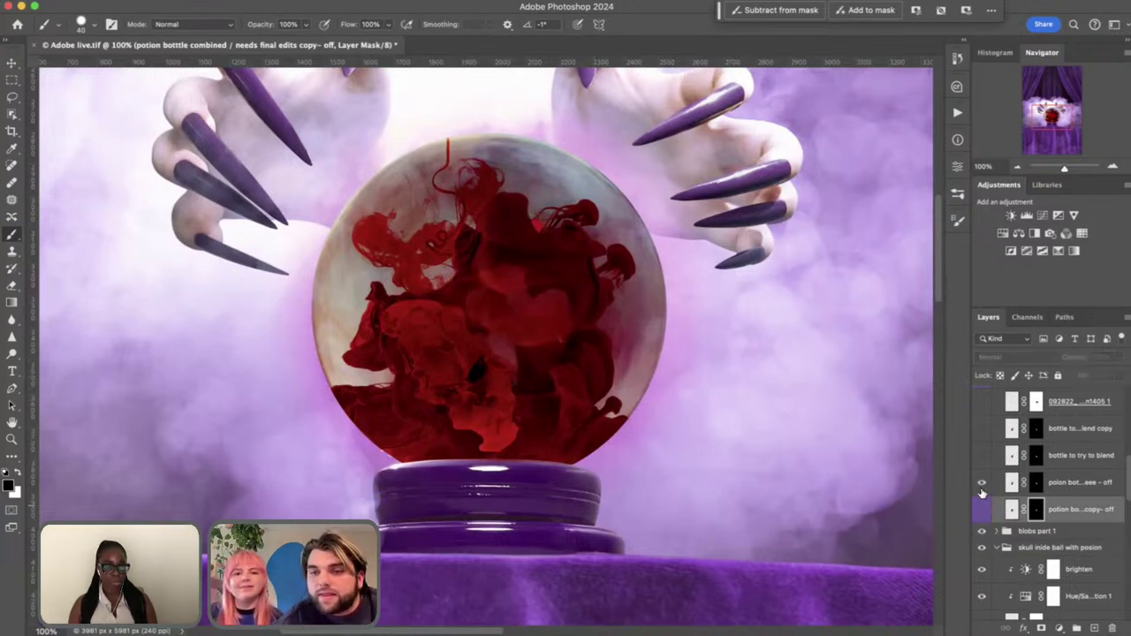
click(981, 485)
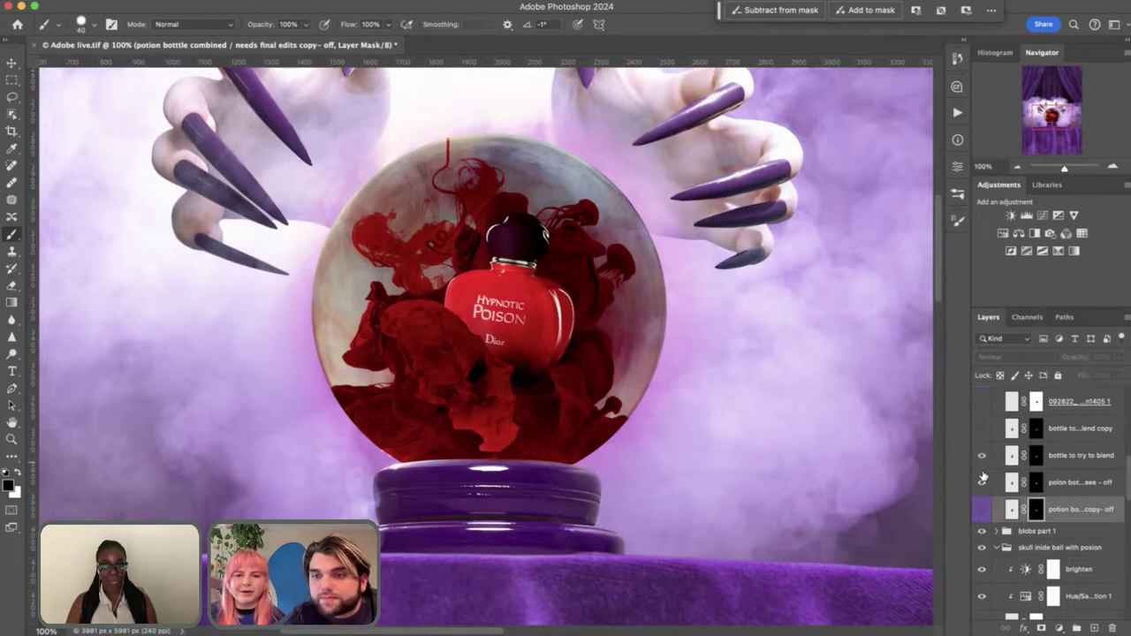
click(1067, 455)
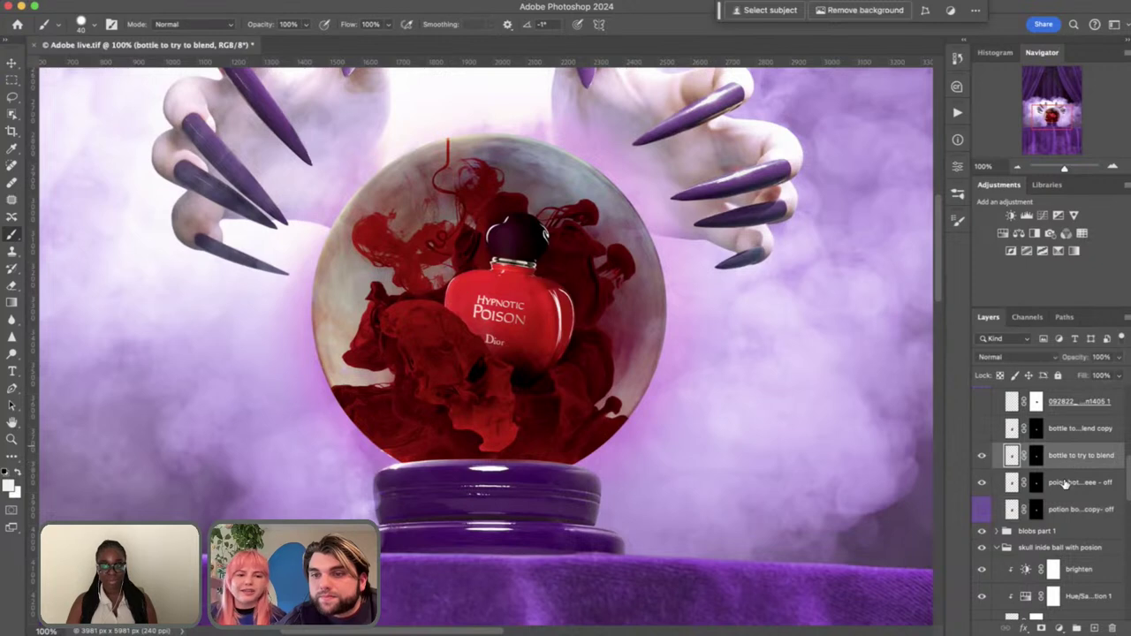
click(1065, 483)
click(1068, 463)
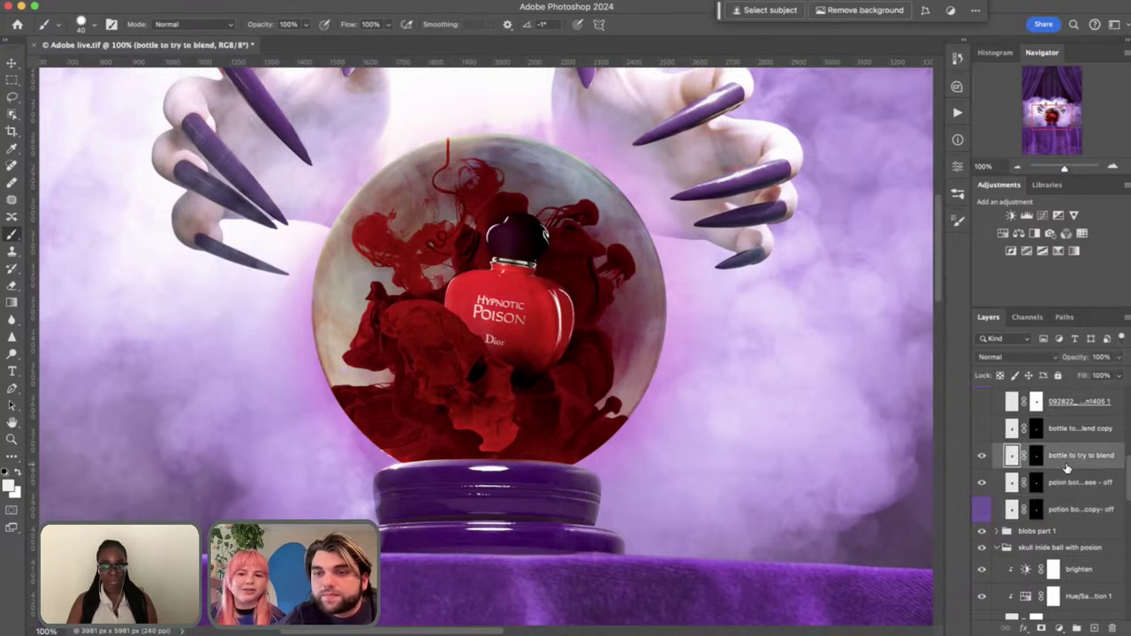
Show and select the "bottle to...lend copy" Multiply layer, and compare the bottle with and without it
click(983, 430)
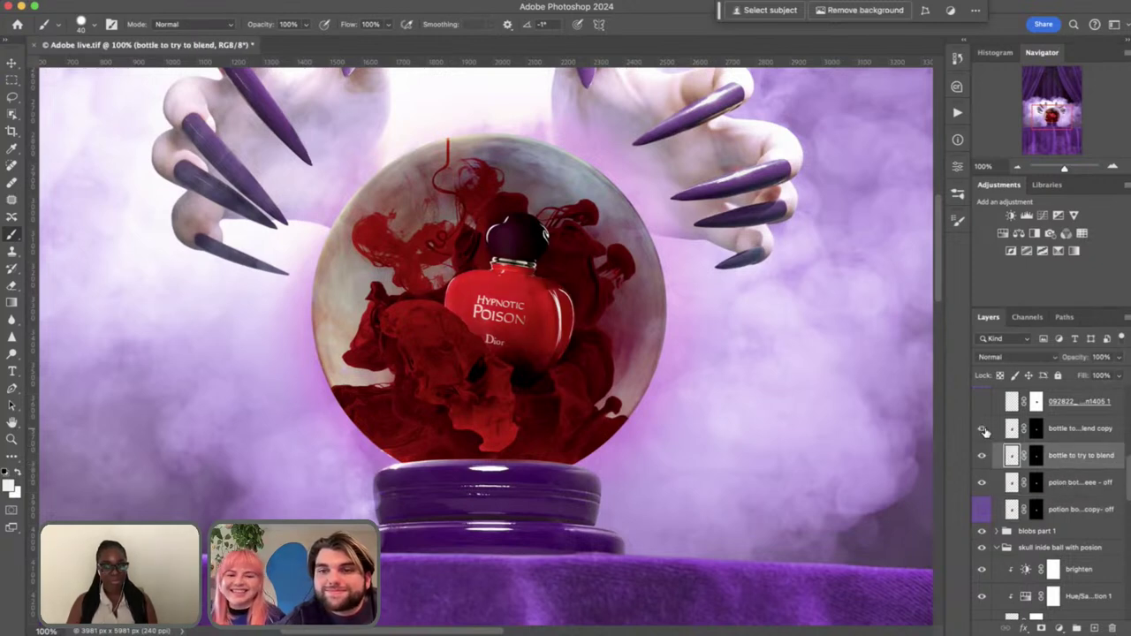
click(1094, 431)
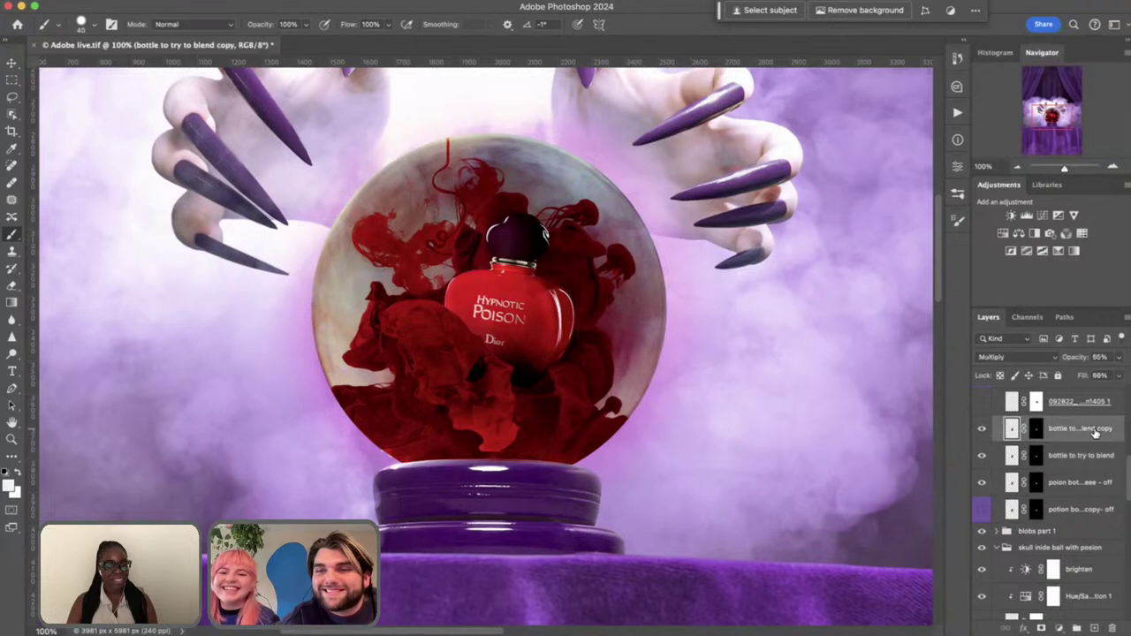
click(983, 430)
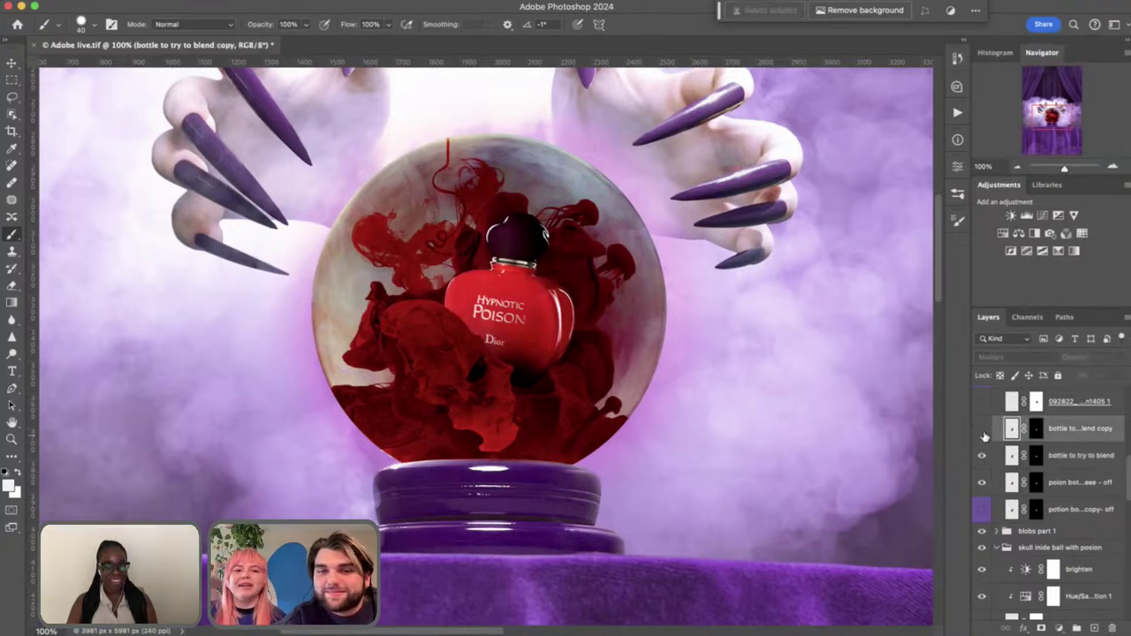
click(983, 429)
Show the 092822 ink cloud layer over the bottle's right shoulder and examine how it blends with the bottle
scroll(984, 434, up, 1)
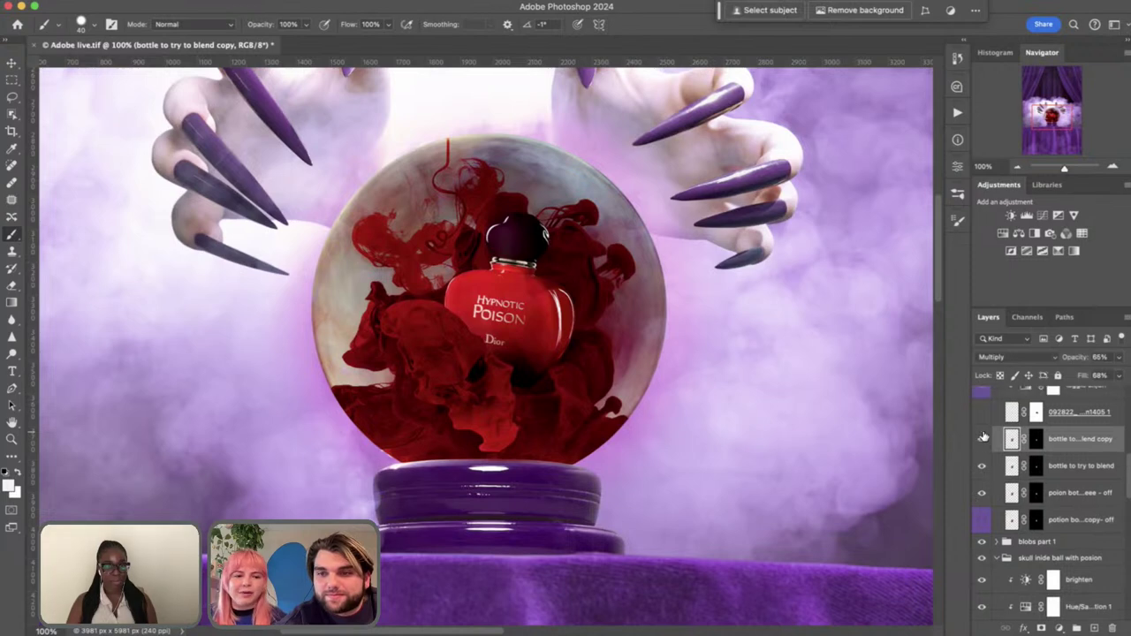
scroll(984, 437, up, 1)
scroll(985, 437, up, 1)
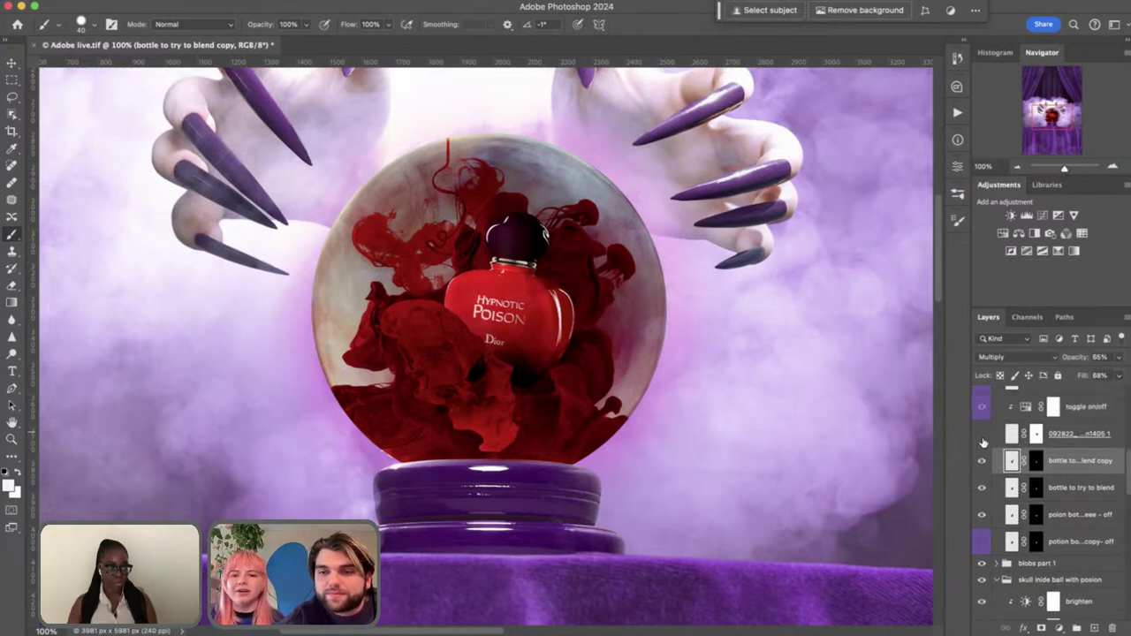
key(super+equal)
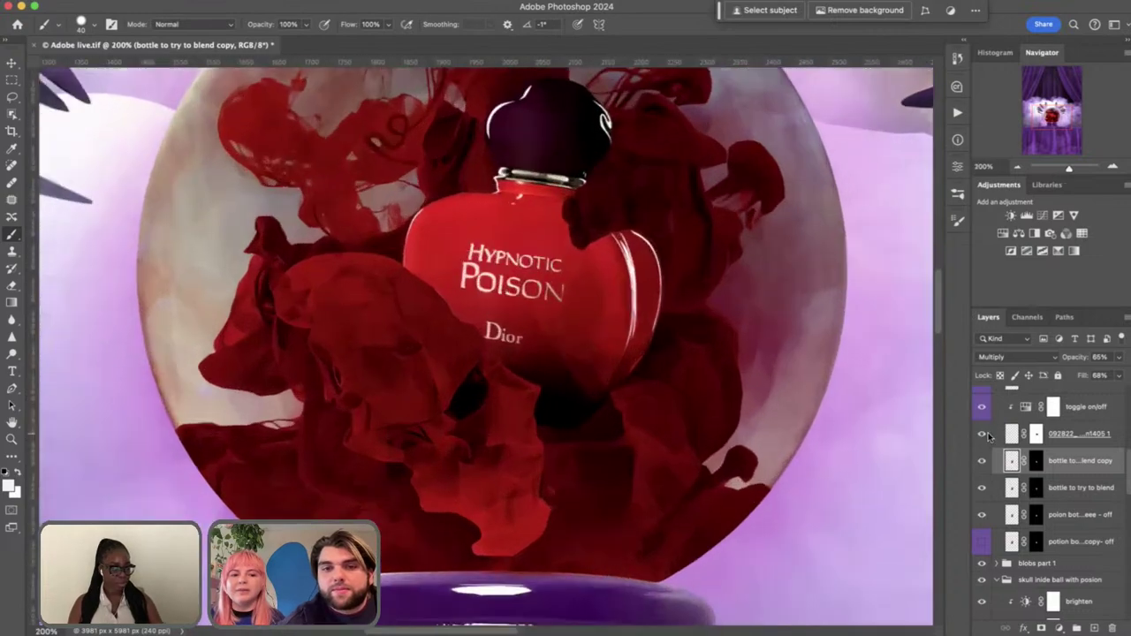
key(super+equal)
scroll(697, 295, up, 5)
scroll(698, 295, right, 3)
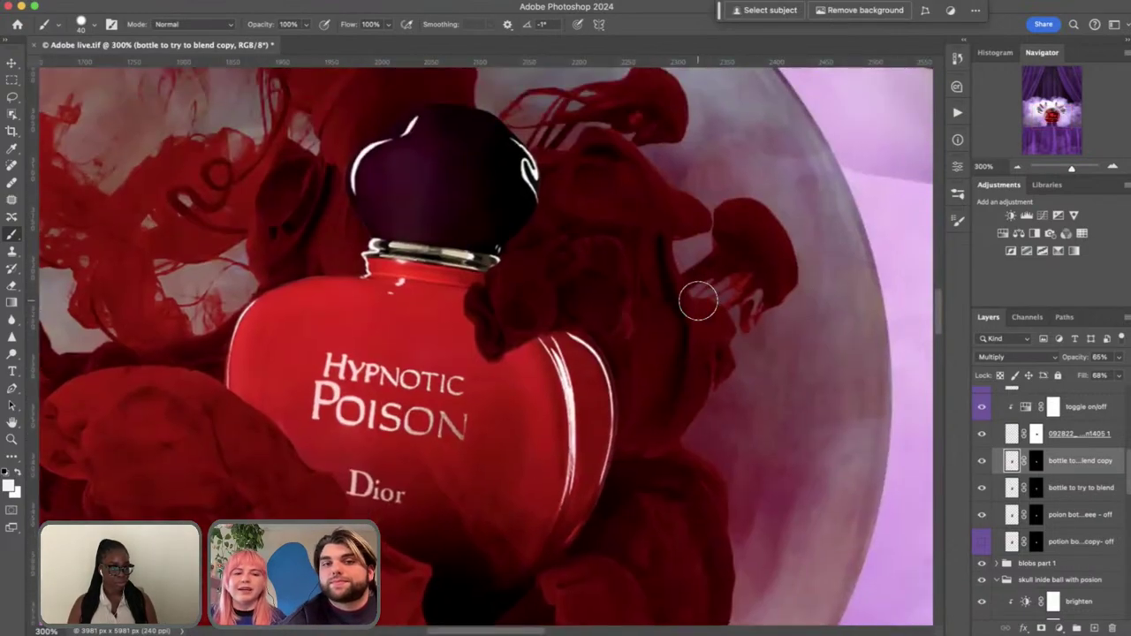
scroll(698, 302, left, 2)
key(super+minus)
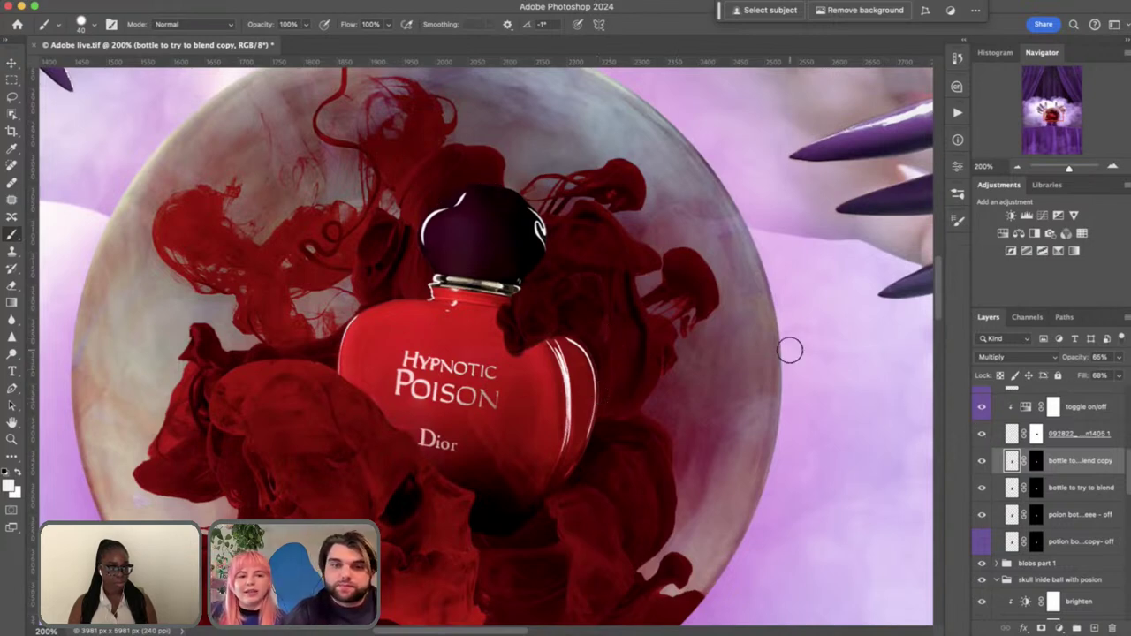
Compare the bottle with the 092822 ink cloud layer hidden and shown
click(980, 434)
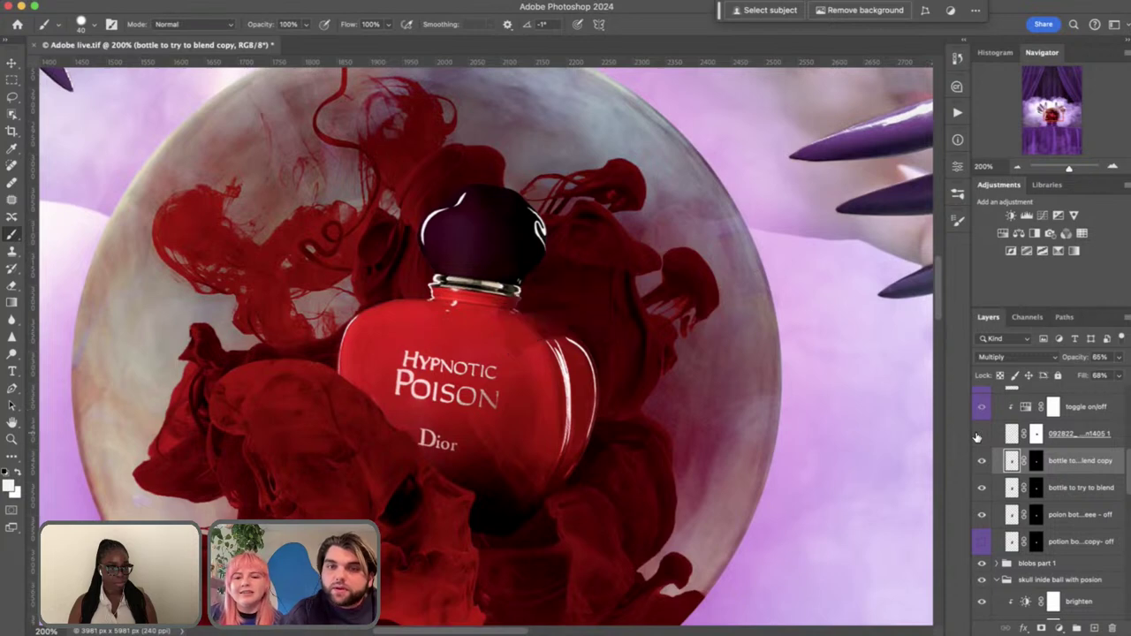
click(981, 438)
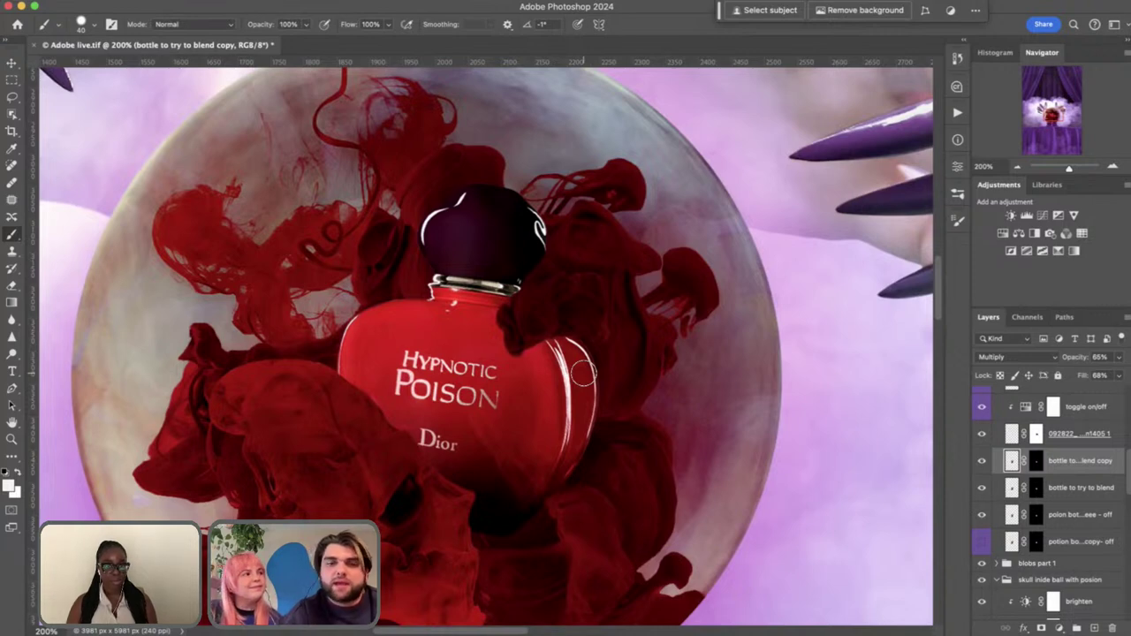
click(982, 435)
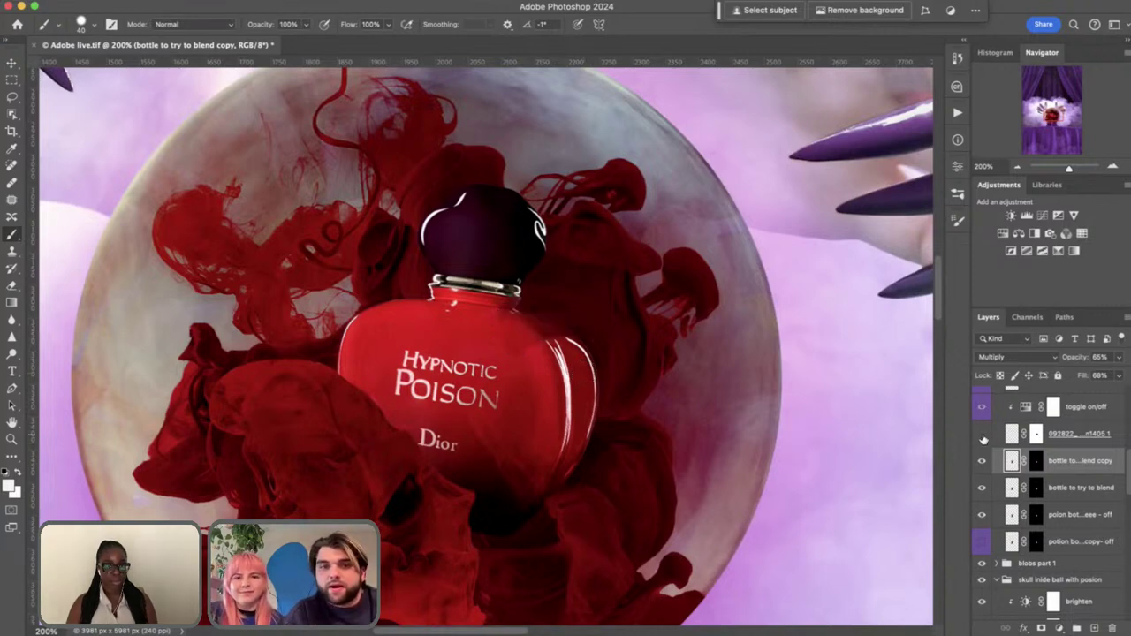
click(982, 434)
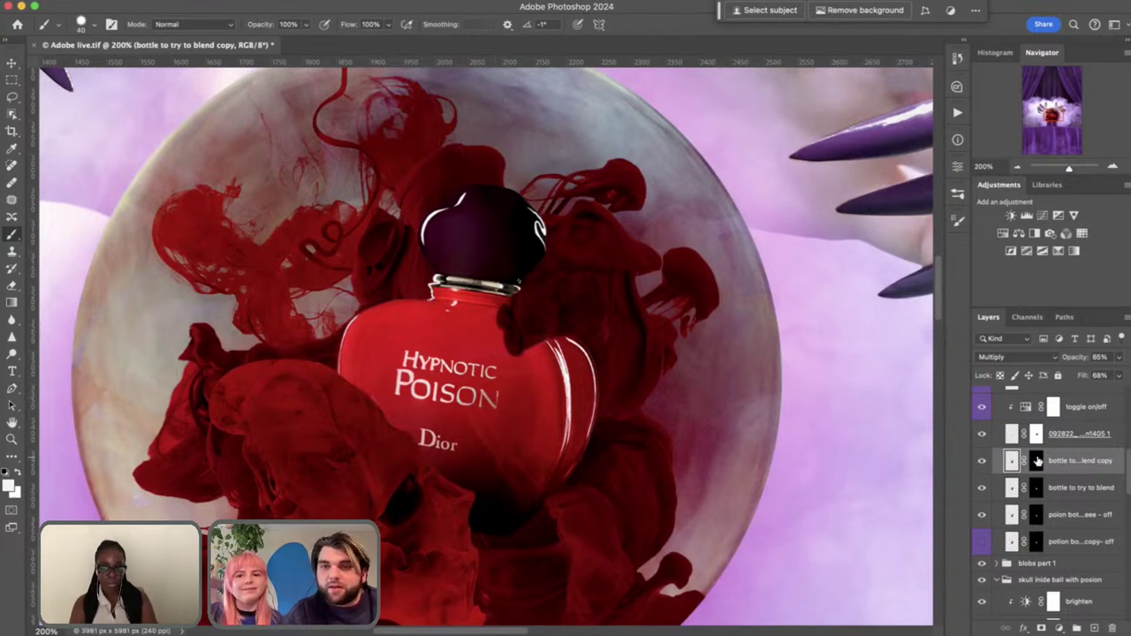
Compare the 092822 ink cloud with and without the "toggle on/off" adjustment, and look through the neighbouring layers of the "product and smoke" group
scroll(1039, 461, up, 2)
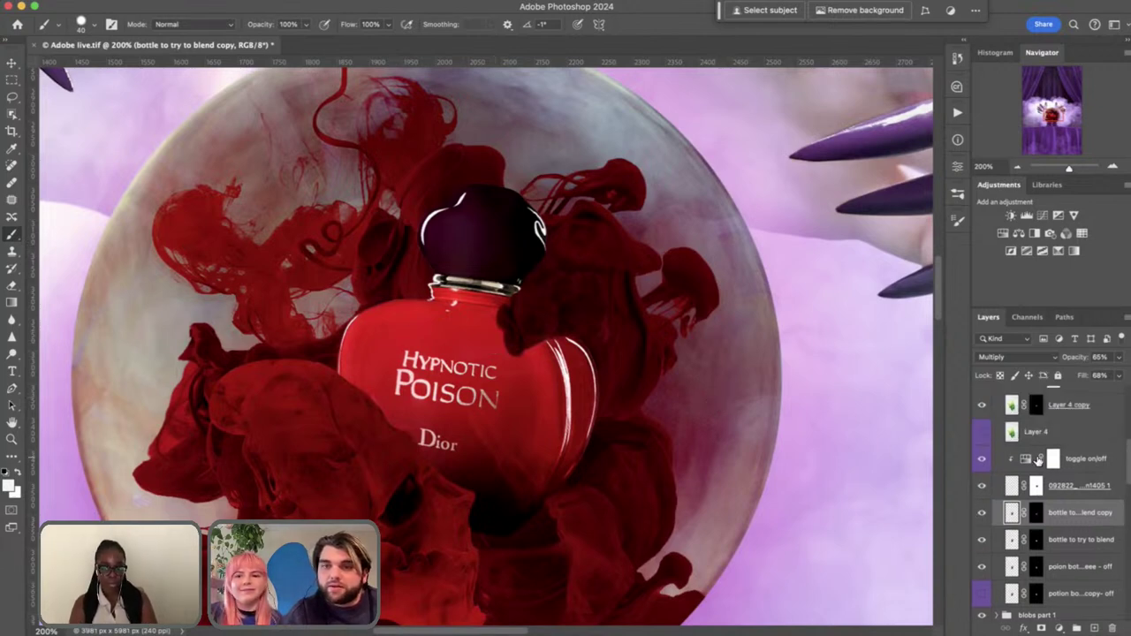
click(983, 462)
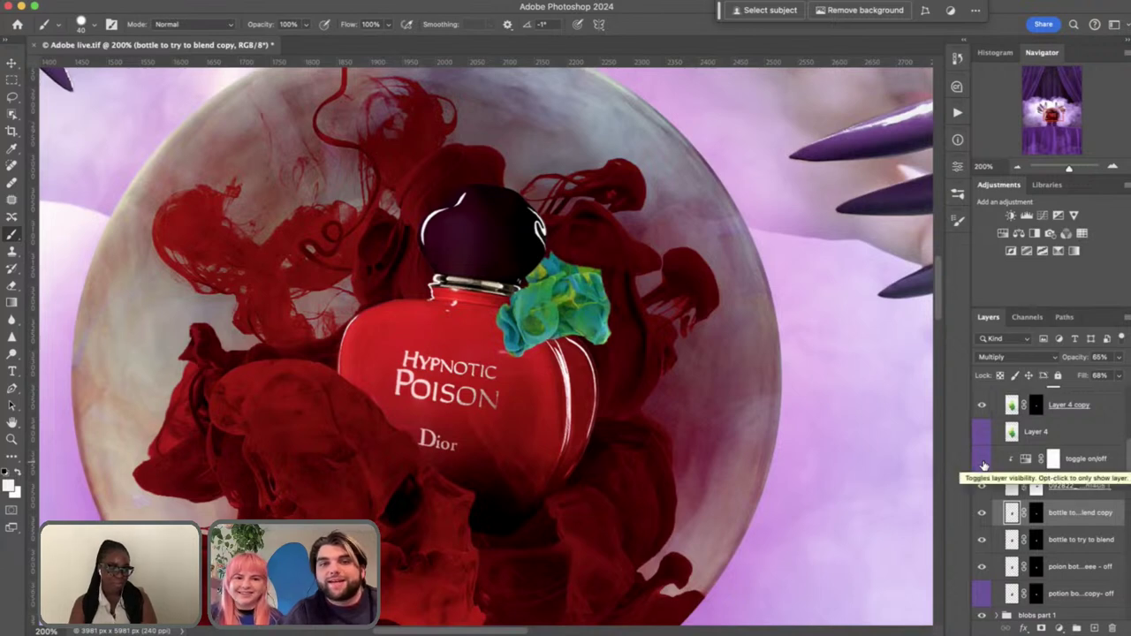
click(983, 461)
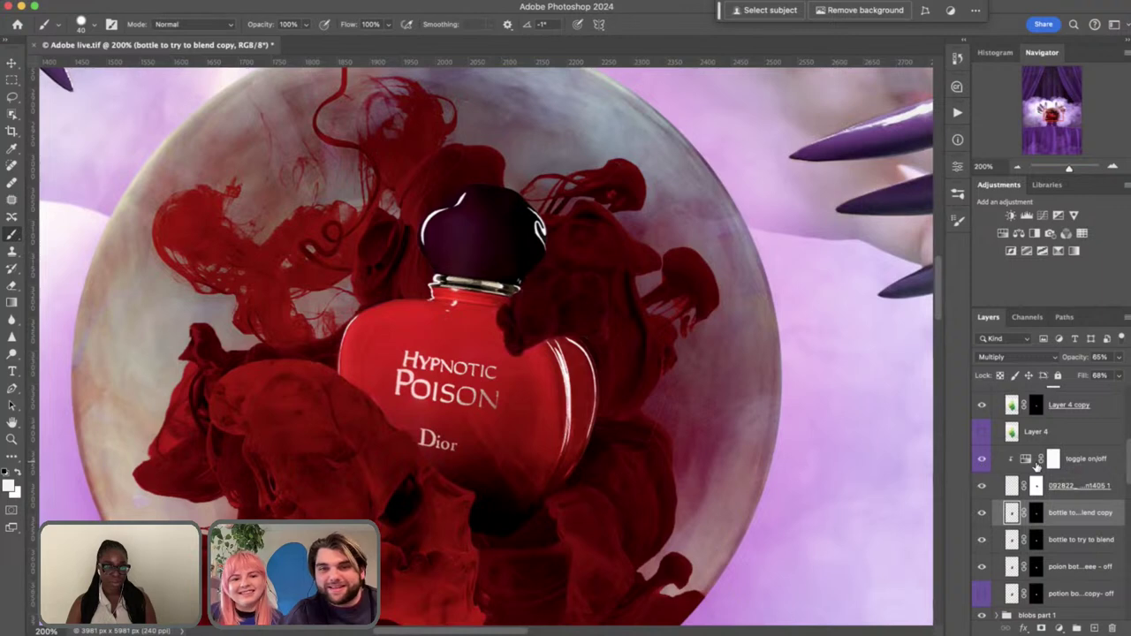
scroll(1036, 467, up, 1)
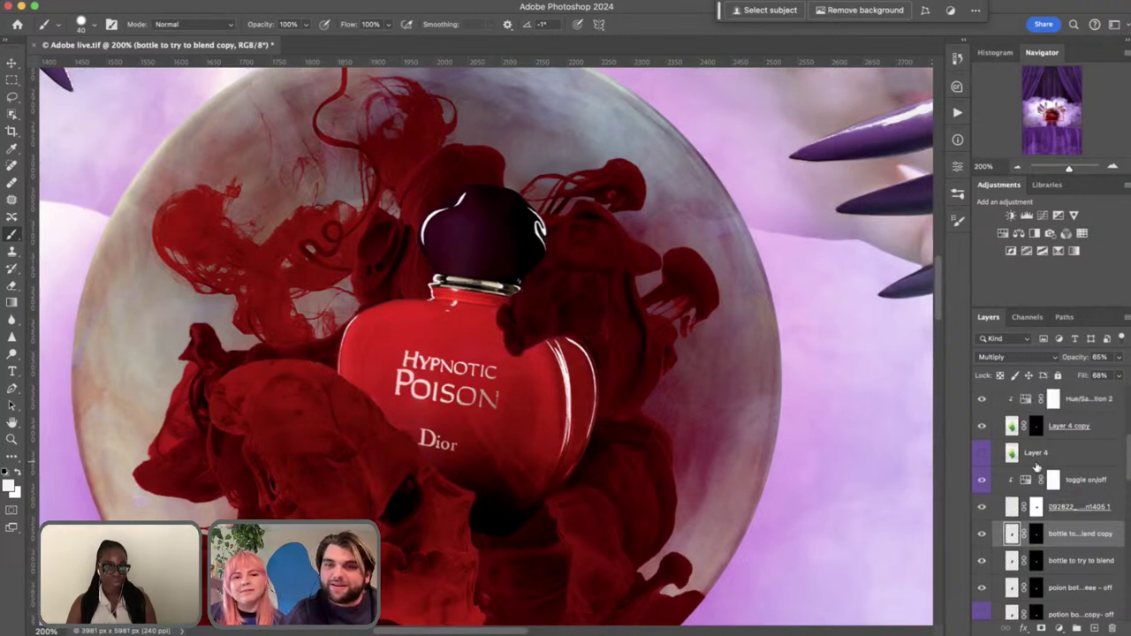
scroll(1036, 467, up, 1)
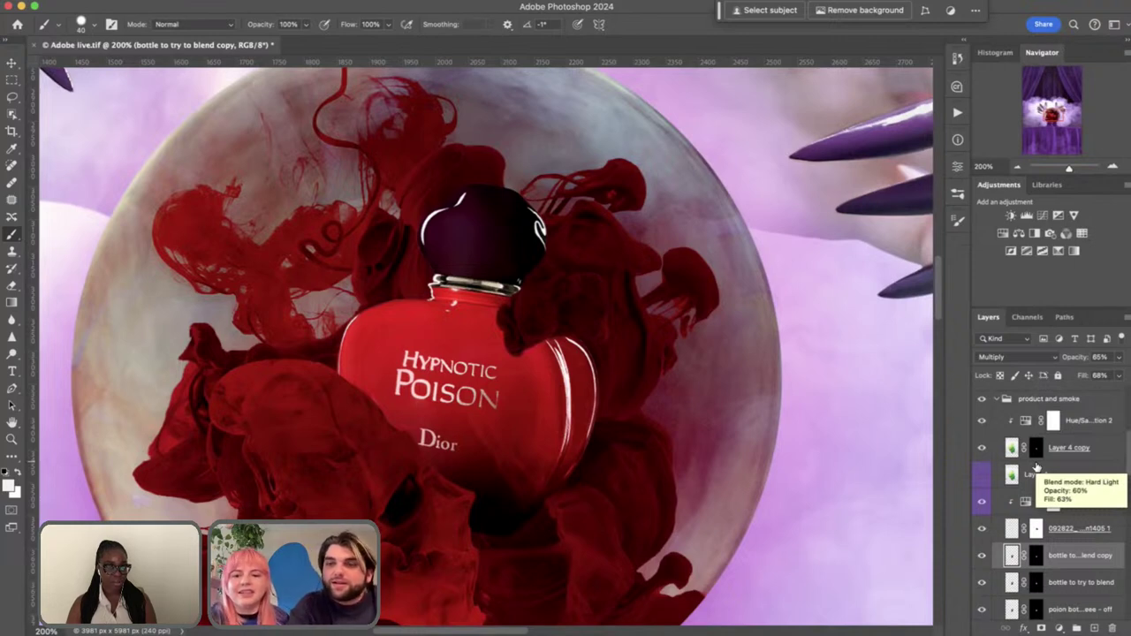
scroll(996, 574, down, 4)
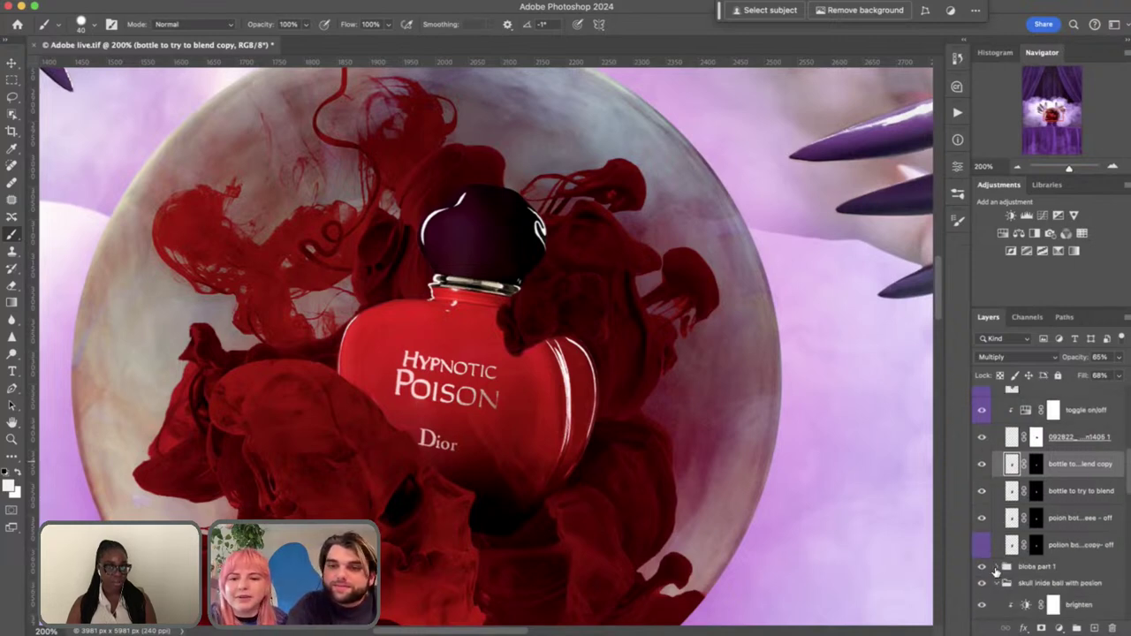
Compare the bottle with and without the "poion bot...eee - off" layer, and leave that layer hidden
click(983, 517)
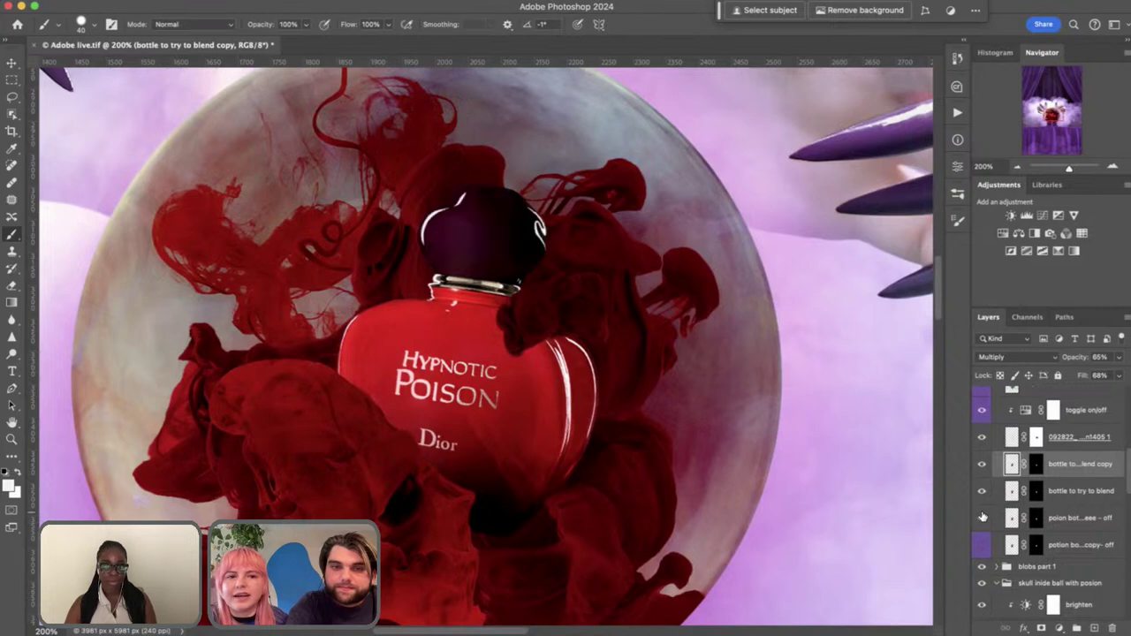
click(983, 519)
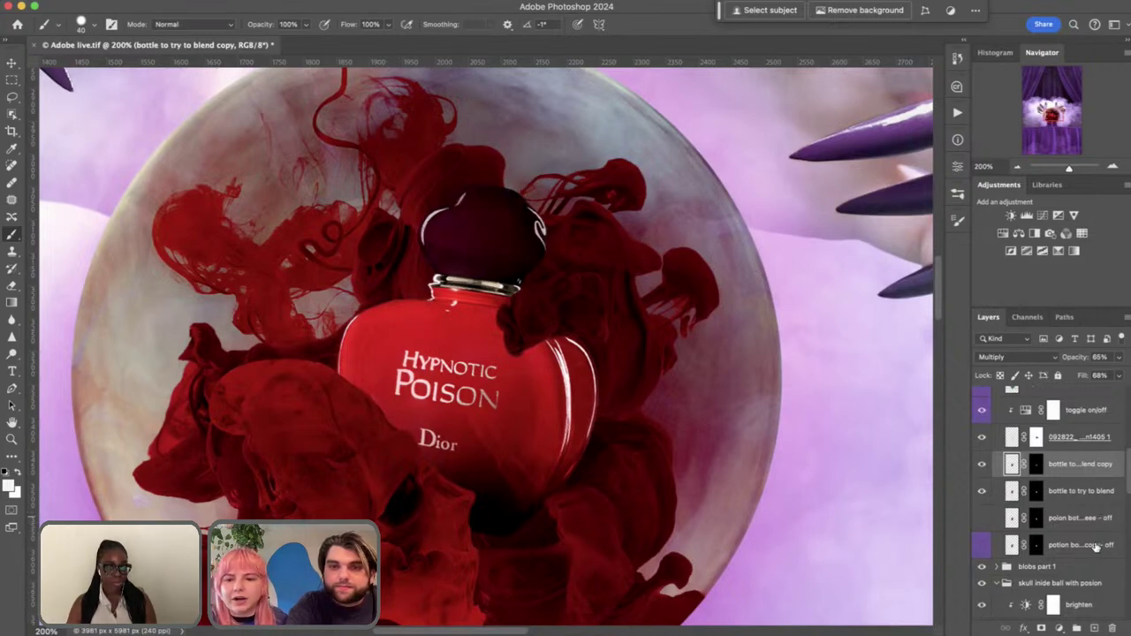
scroll(1003, 522, up, 1)
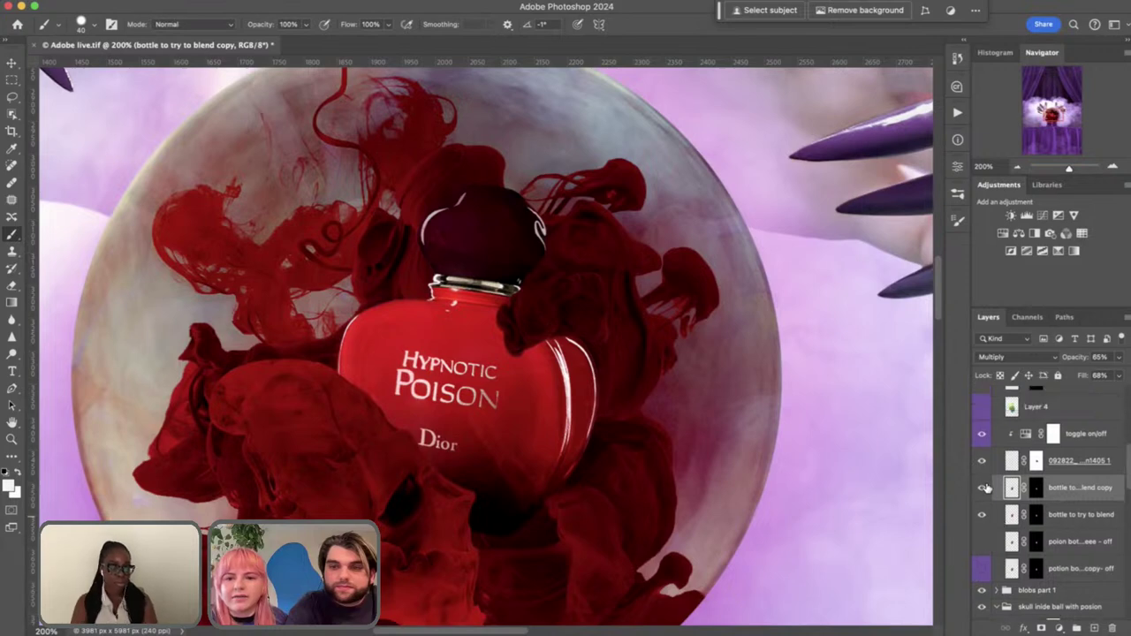
click(981, 541)
click(981, 541)
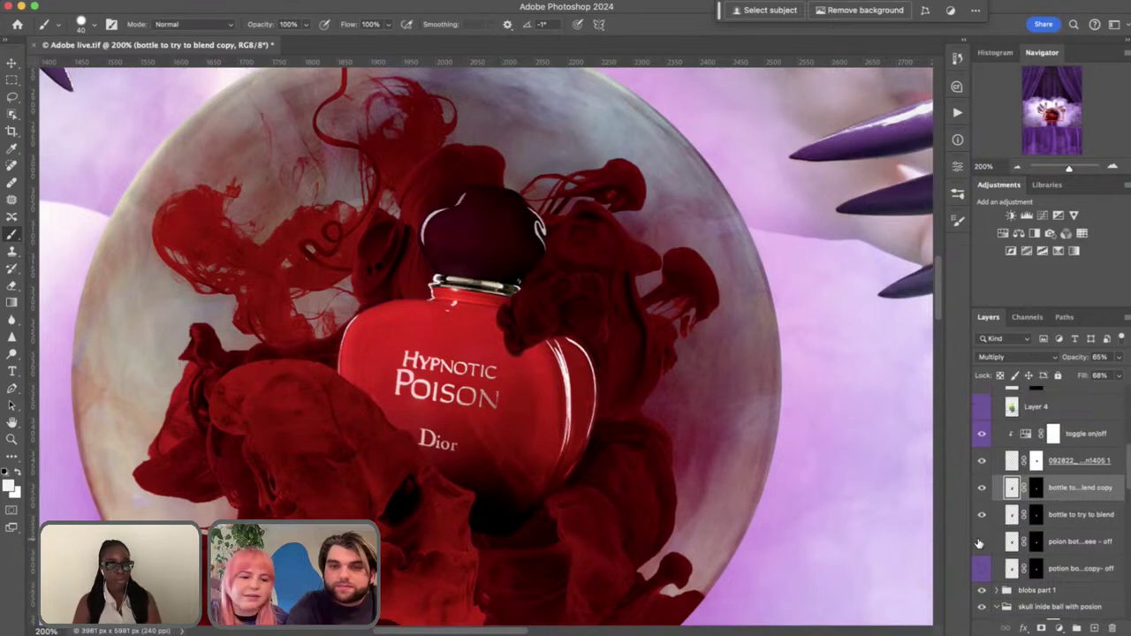
Compare the composite with and without the multicoloured ink cloud of Layer 4, close up and at 50% zoom, leaving the layer shown
scroll(1024, 461, up, 1)
scroll(1008, 495, up, 3)
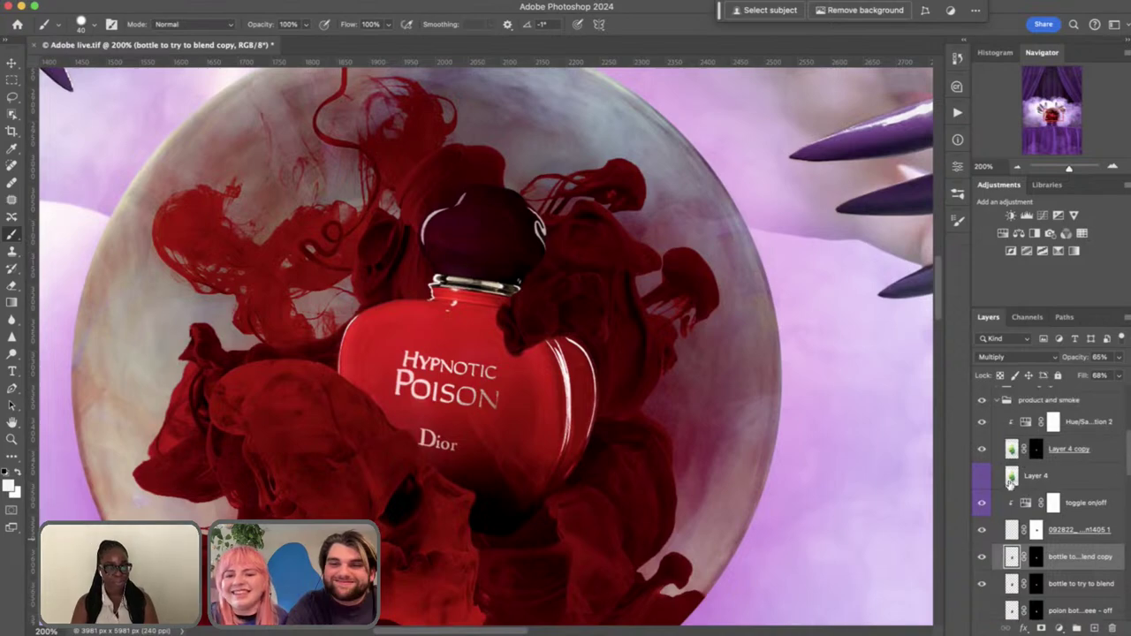
click(980, 524)
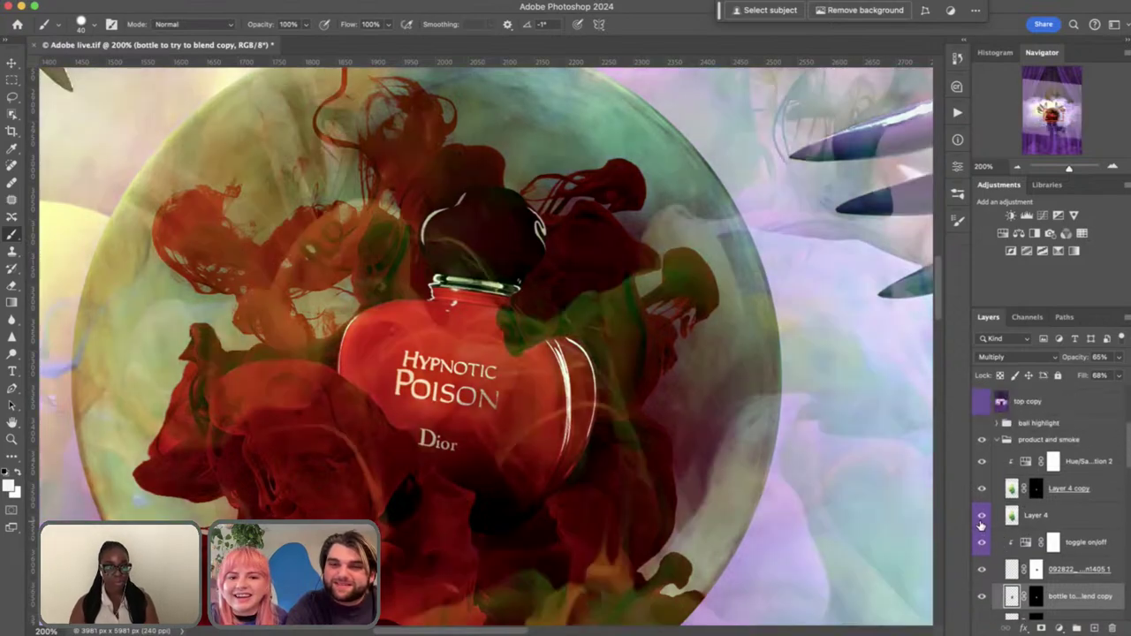
click(980, 524)
click(979, 524)
click(979, 525)
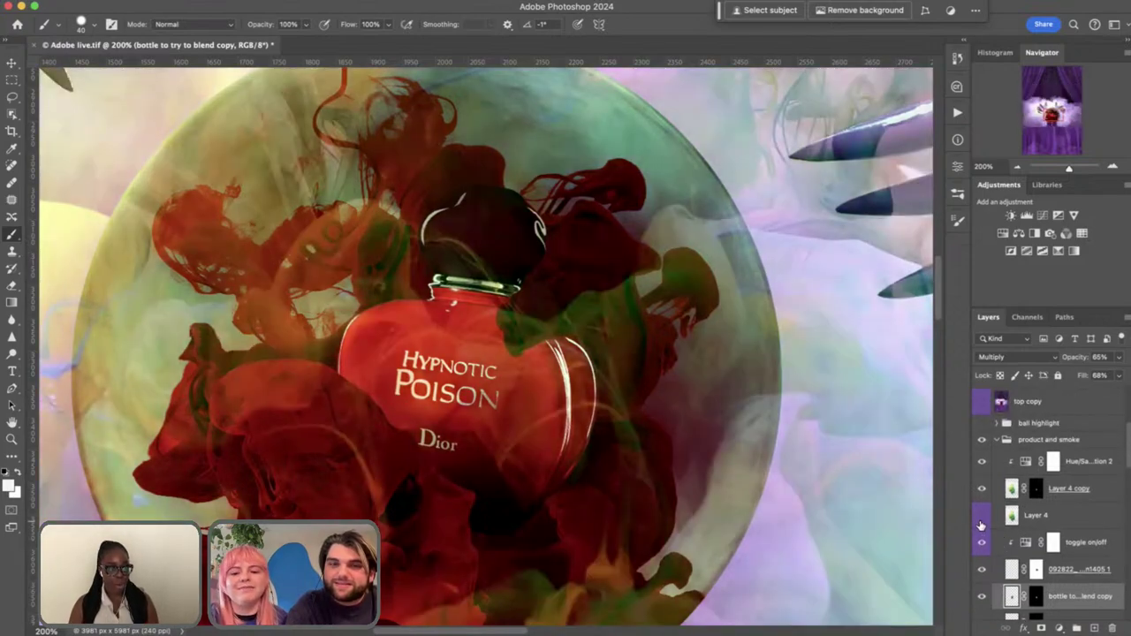
key(super+minus)
key(super+minus)
key(super+minus)
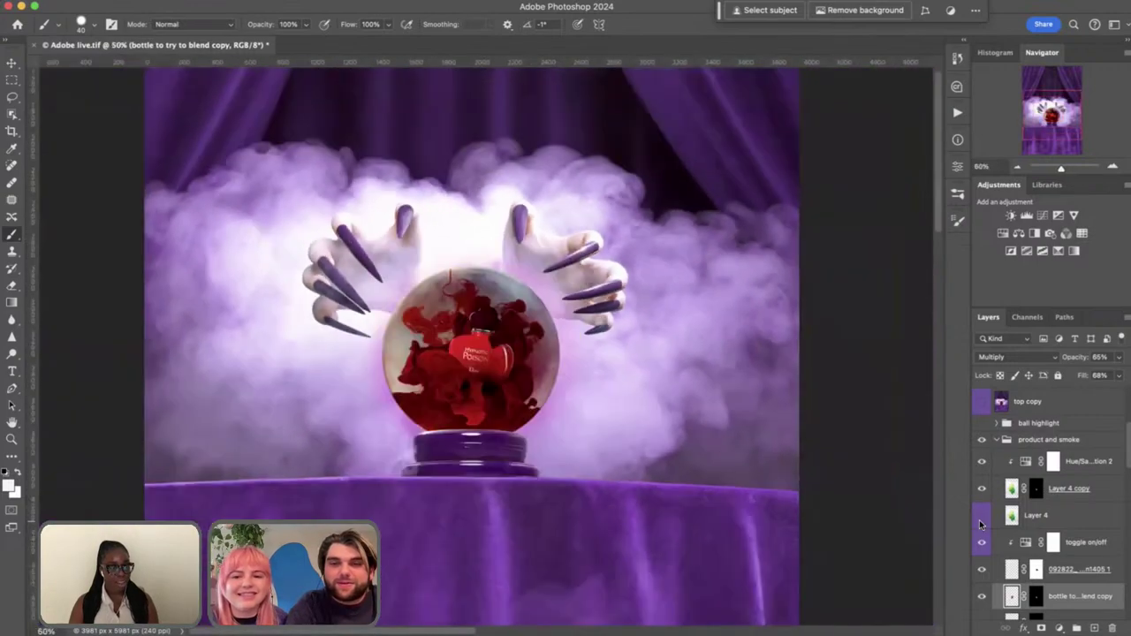
click(979, 524)
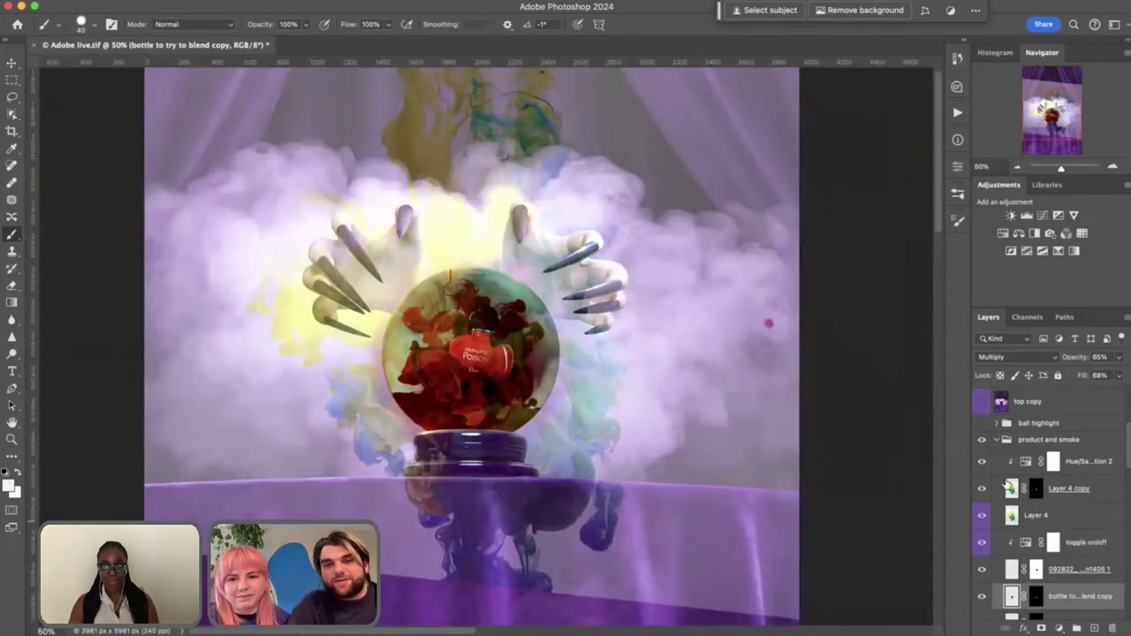
Set both the opacity and the fill of Layer 4 to 100%
click(1065, 518)
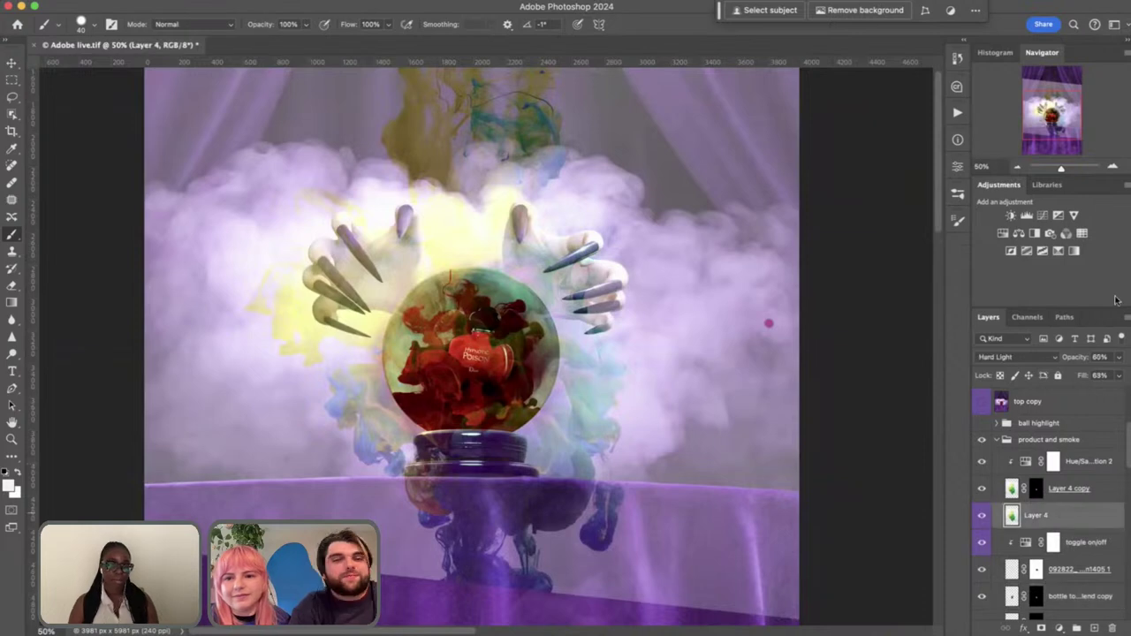
click(1100, 357)
text(100)
key(Tab)
text(100)
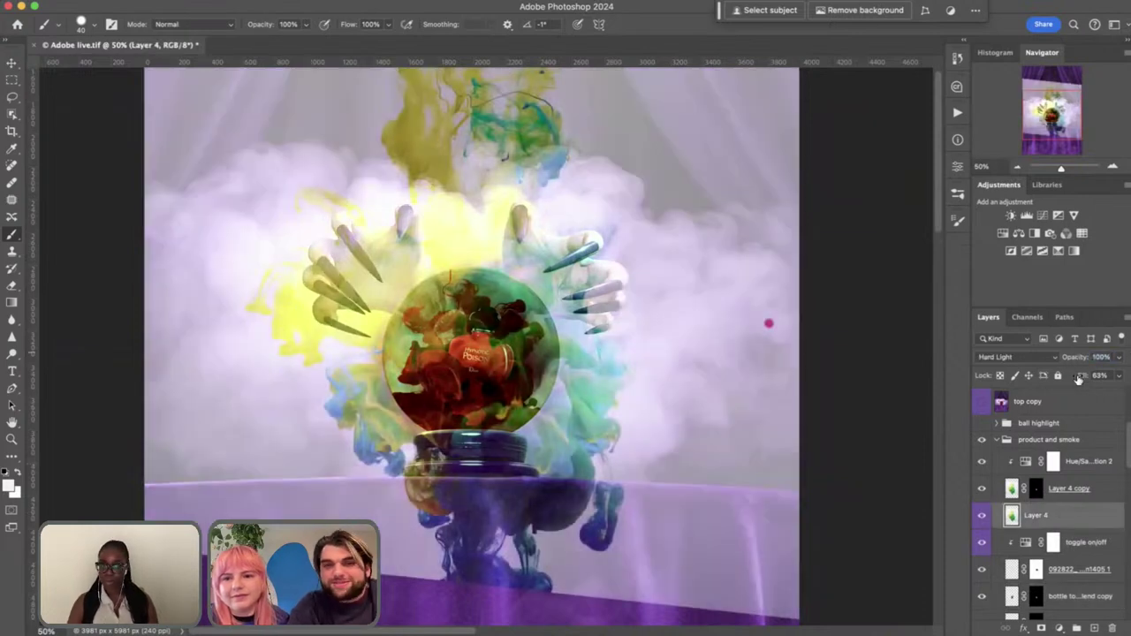
key(Return)
Change the blend mode of Layer 4 to Normal to examine the original yellow, green and blue ink image
click(1014, 357)
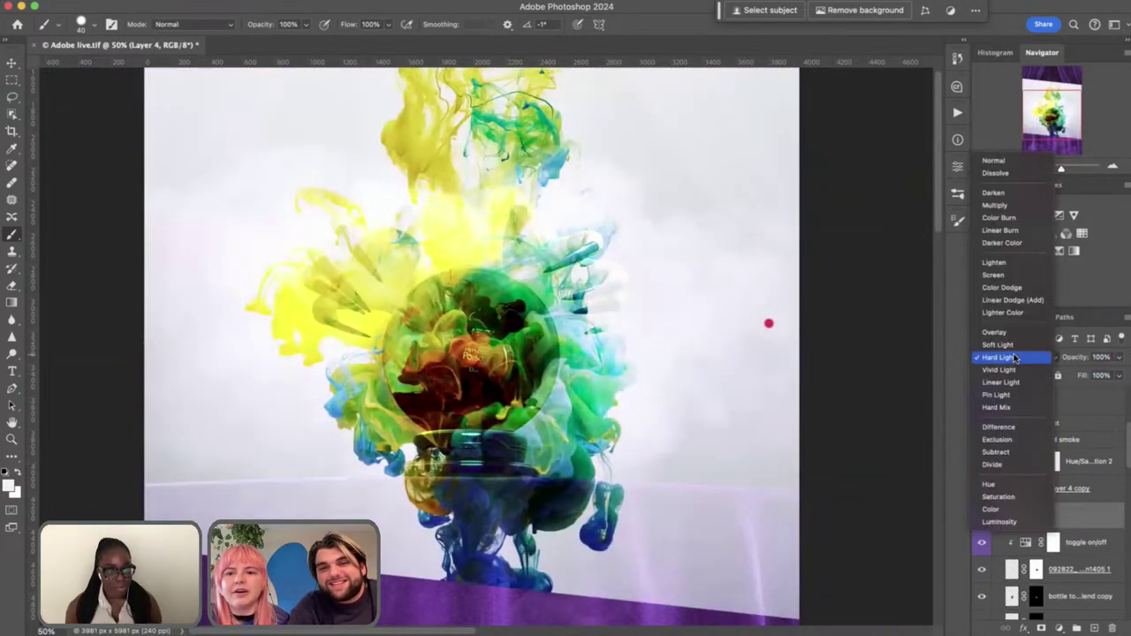
click(1015, 357)
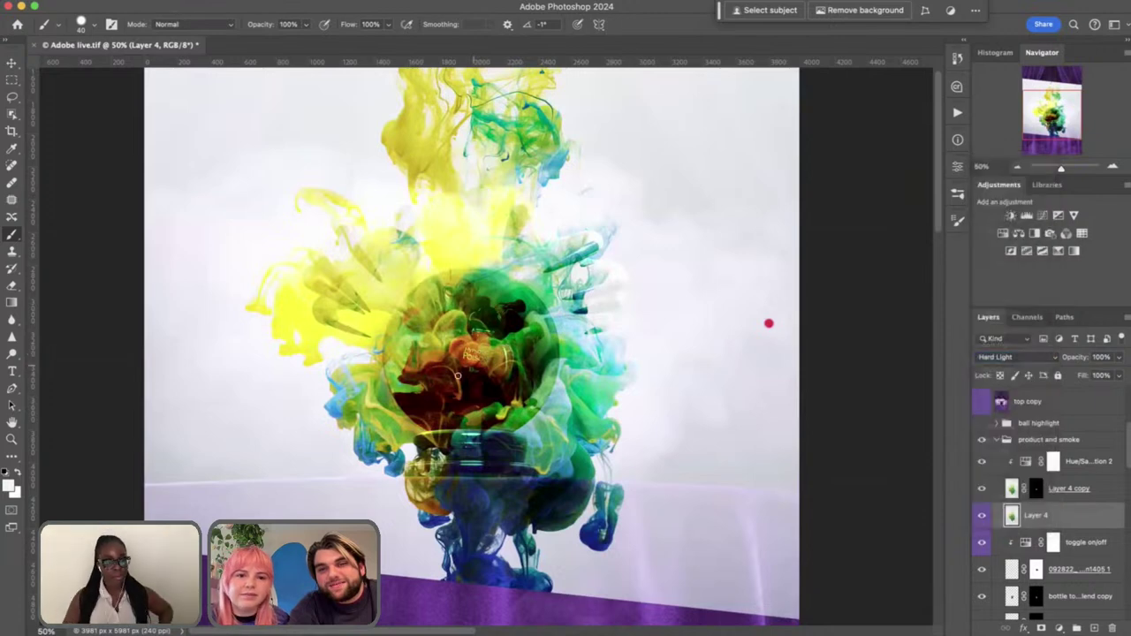
click(1029, 358)
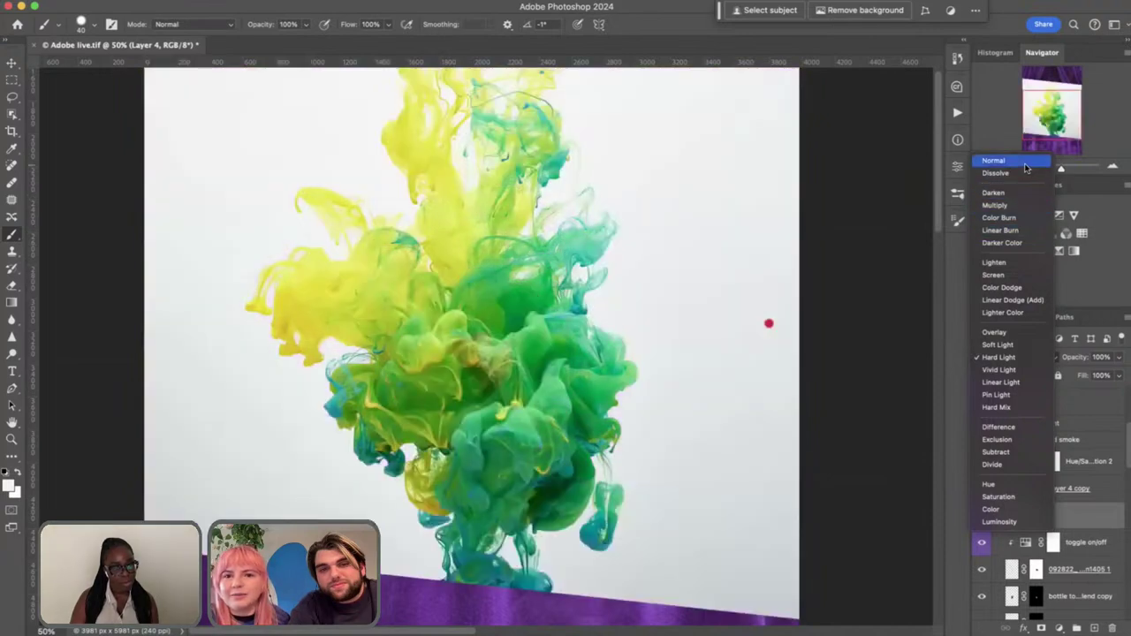
click(1025, 164)
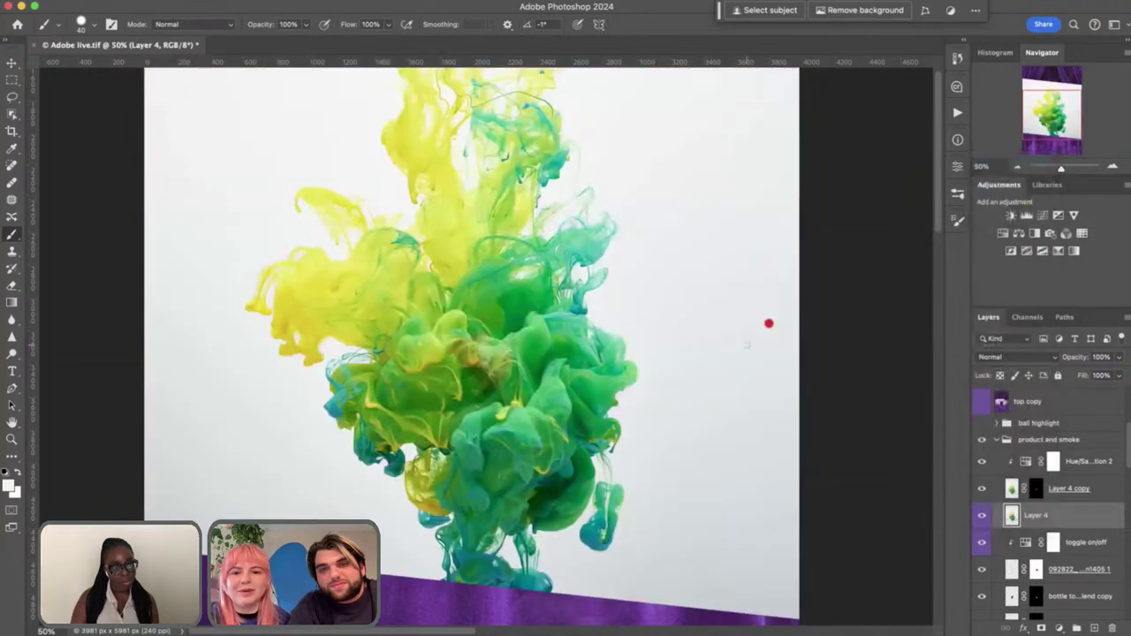
Return Layer 4 to Hard Light at 73% opacity and 67% fill, and hide it to check the settings of Layer 4 copy
click(1008, 357)
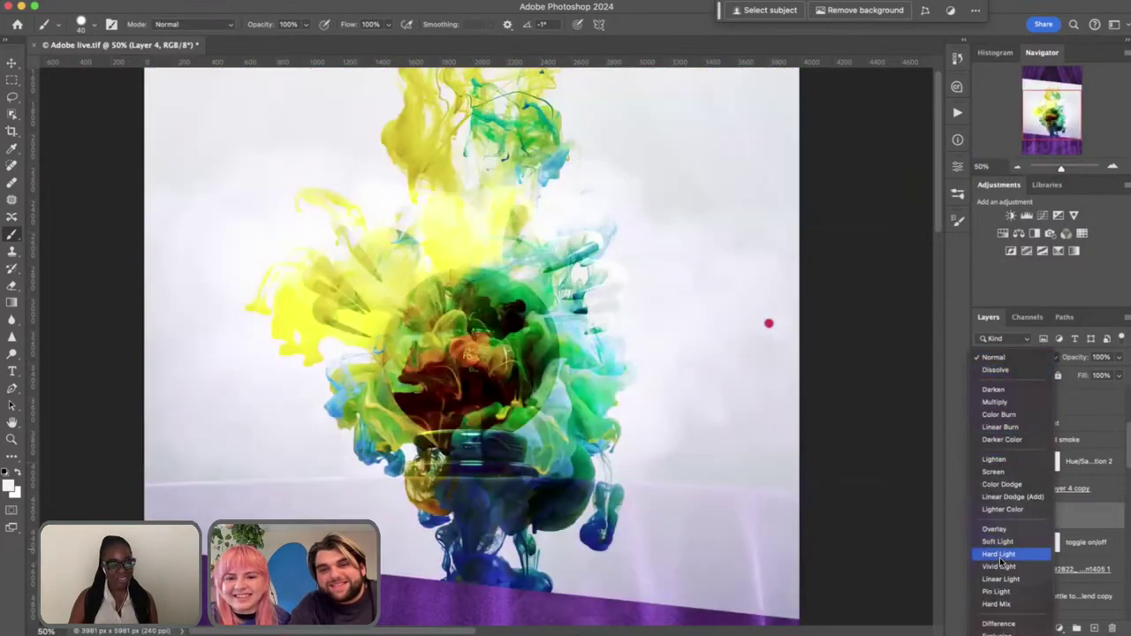
click(1002, 555)
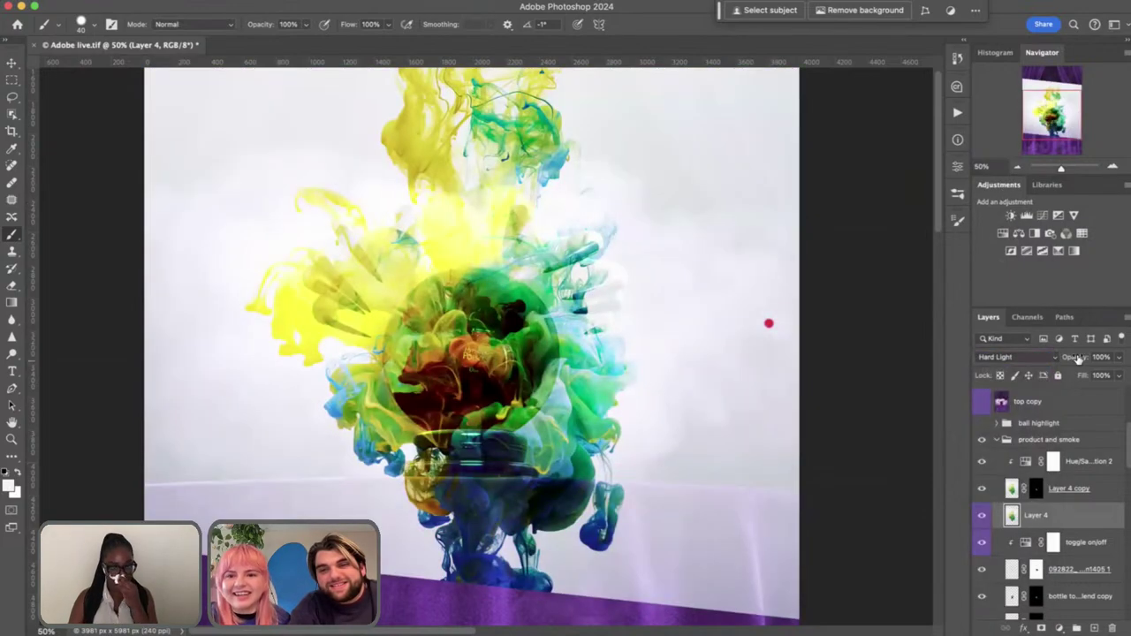
drag(1077, 358, 1066, 377)
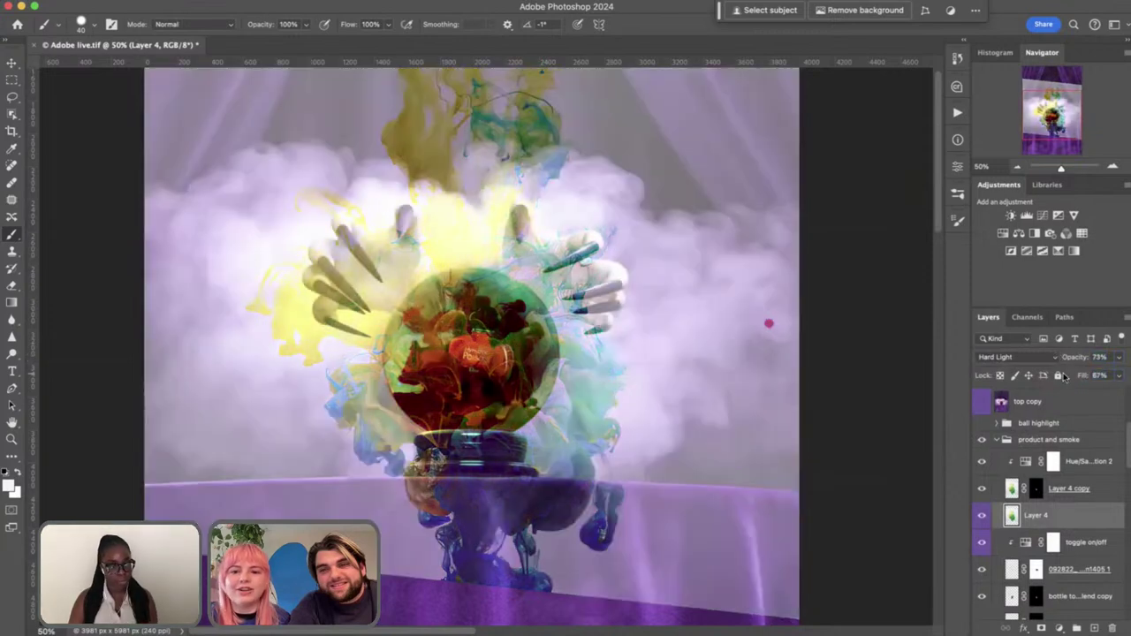
click(983, 519)
click(1012, 497)
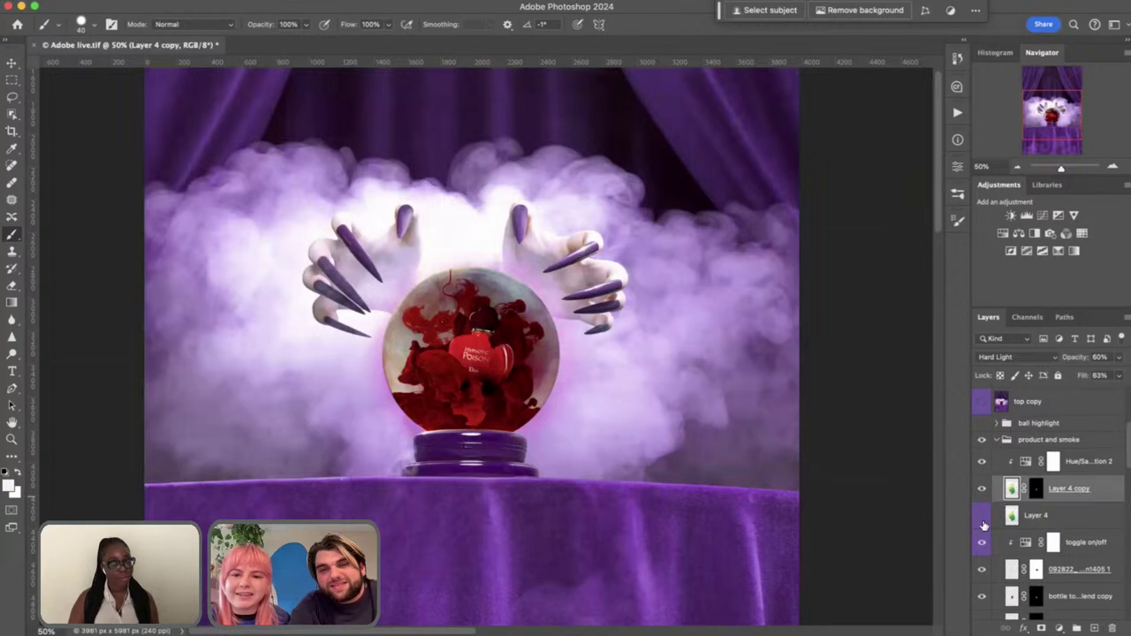
Add a blank layer mask to Layer 4, and show the layer in place of Layer 4 copy
click(1039, 518)
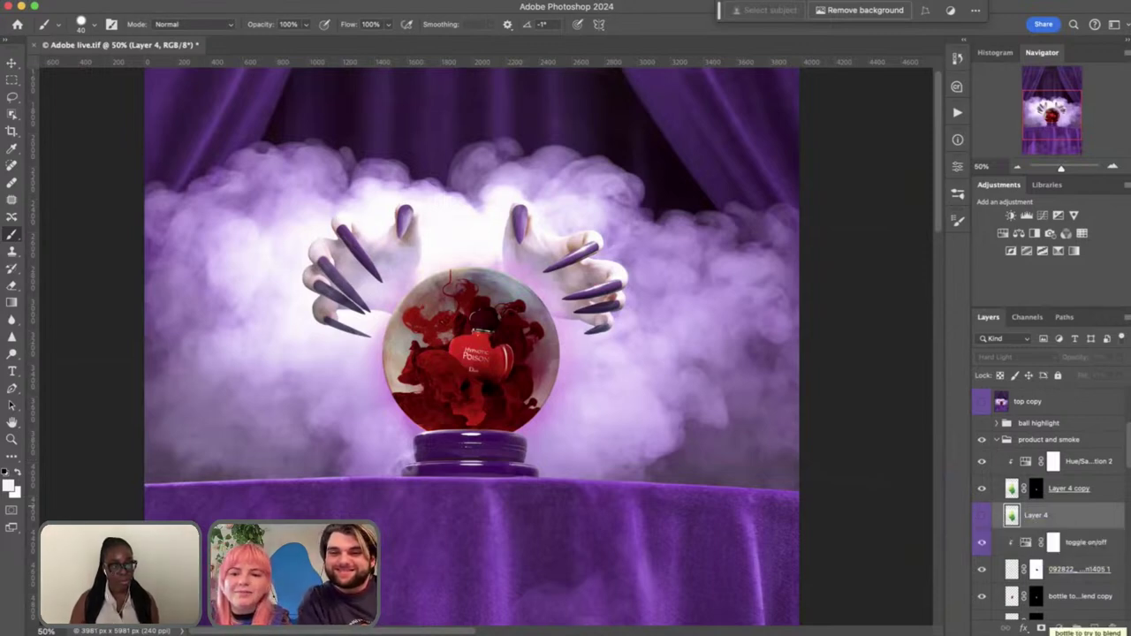
click(1041, 629)
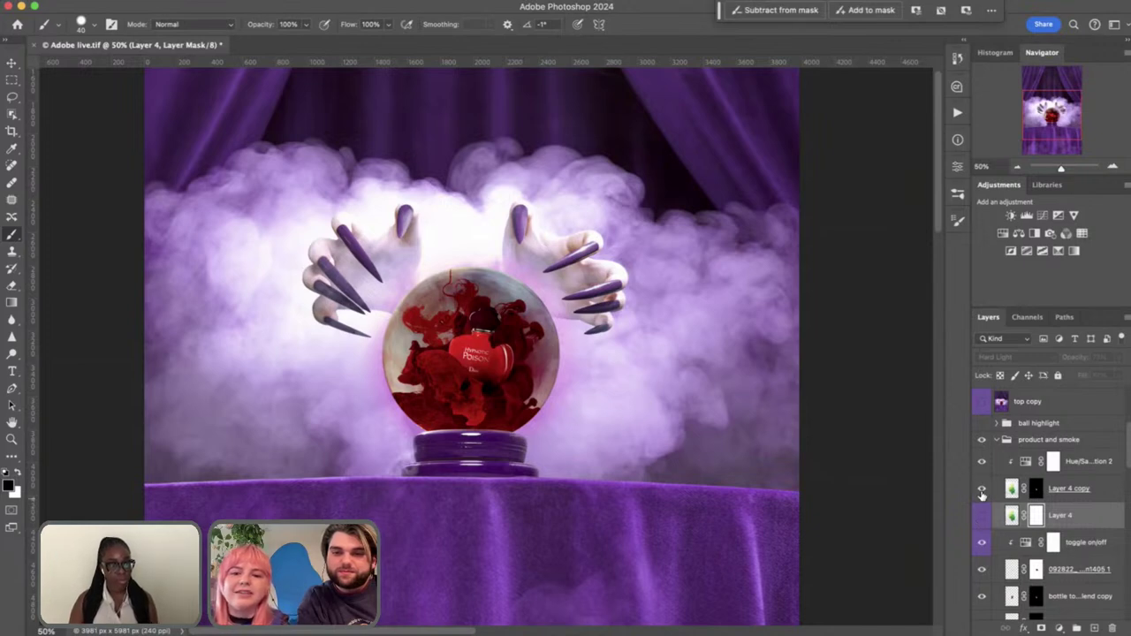
click(982, 516)
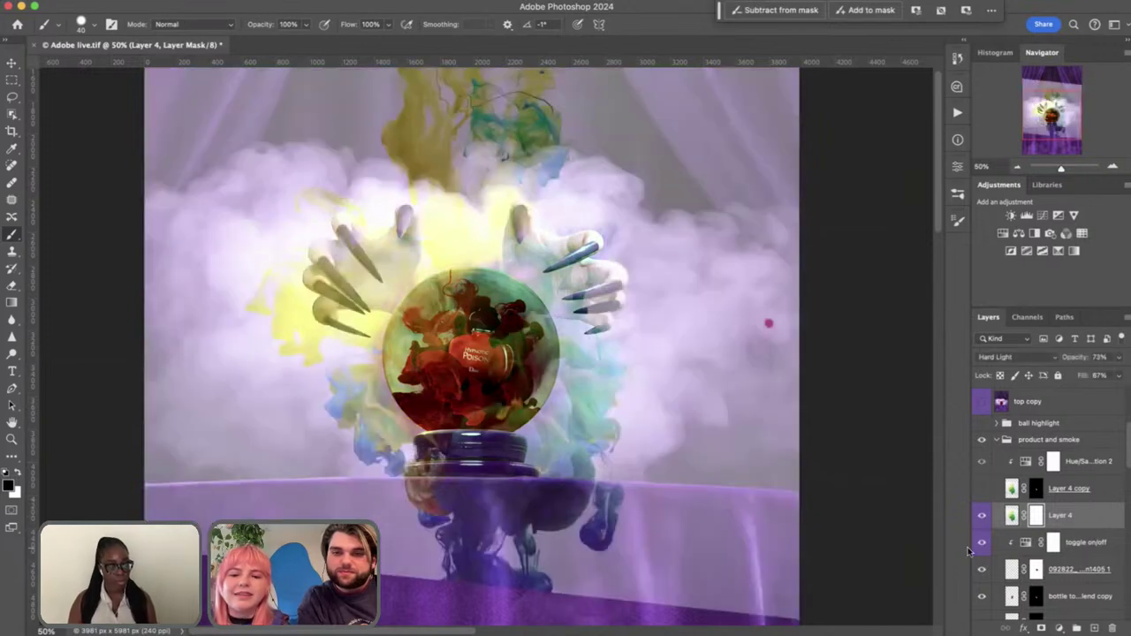
Replace the blank mask on Layer 4 with a crystal-ball-shaped one, using a selection loaded from the "ball base inside" layer's mask
scroll(1046, 566, down, 6)
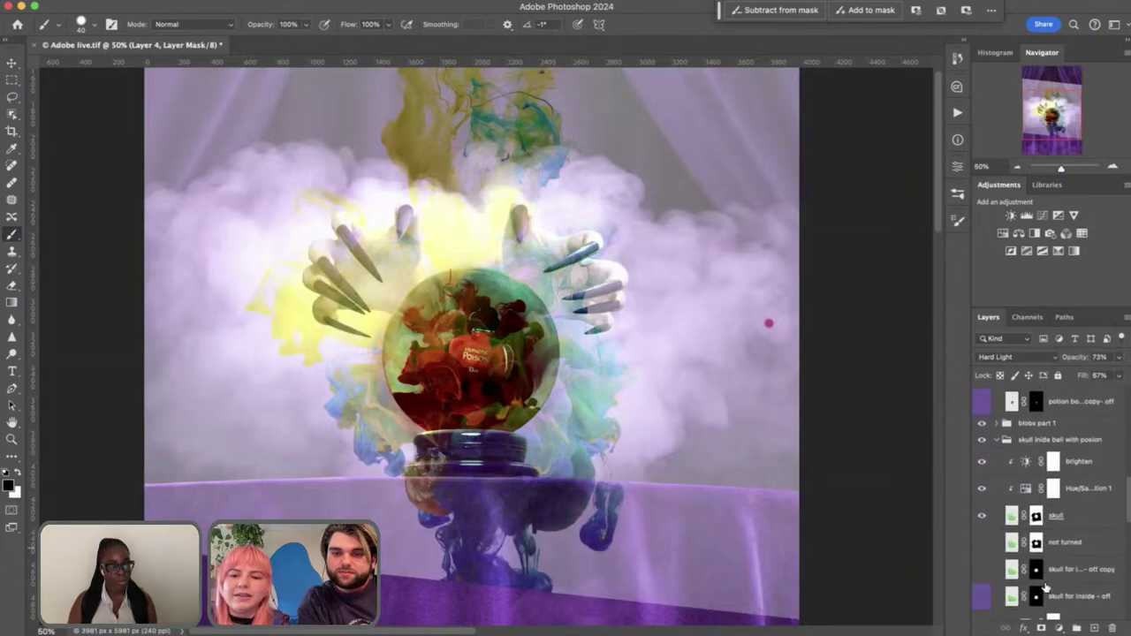
scroll(1046, 565, up, 6)
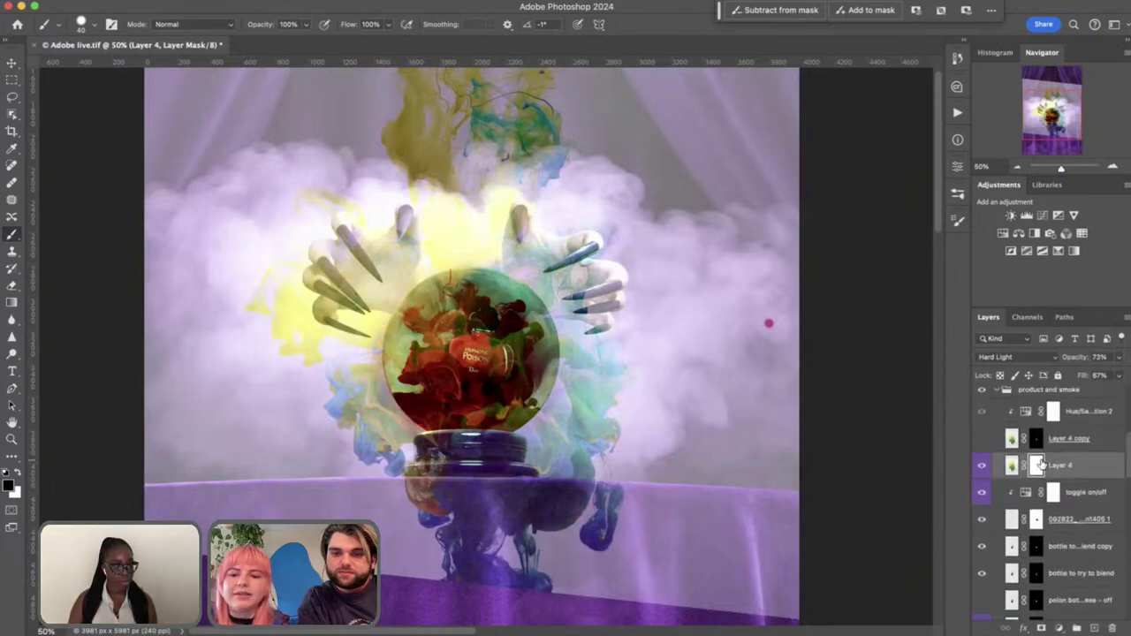
click(1041, 465)
scroll(1046, 481, down, 5)
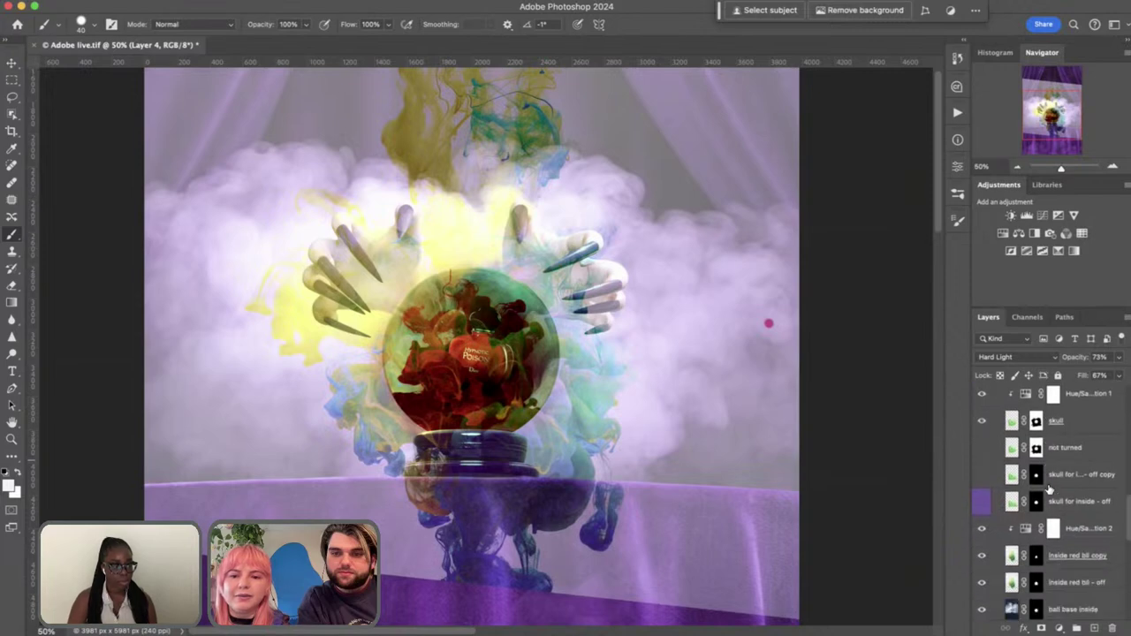
scroll(1031, 530, down, 2)
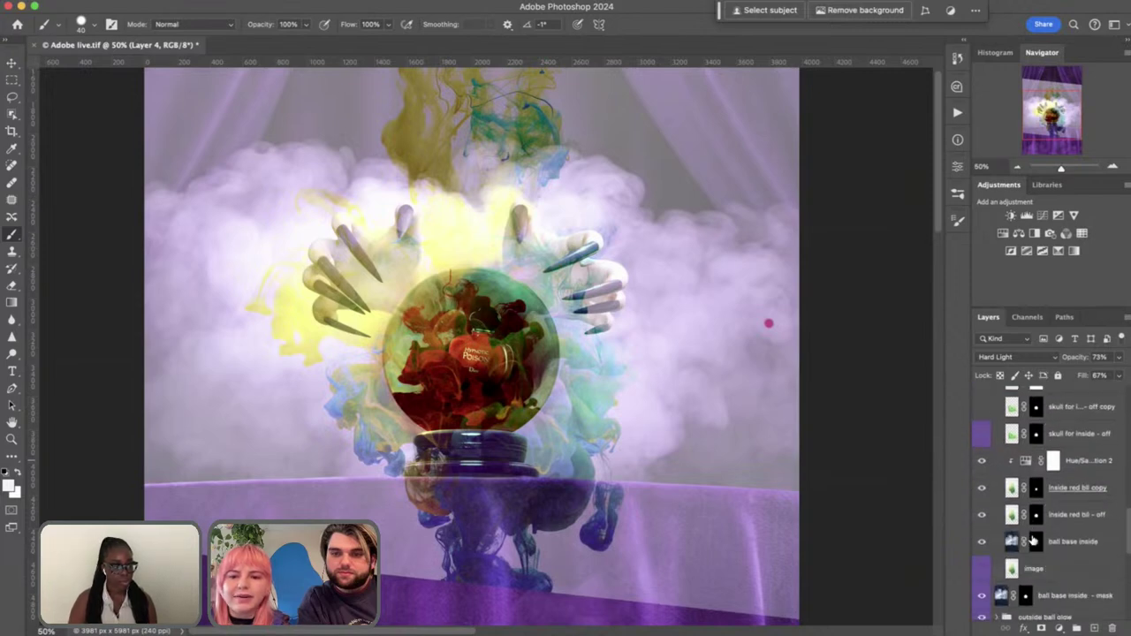
click(1036, 545)
super+click(1036, 545)
scroll(1036, 546, up, 8)
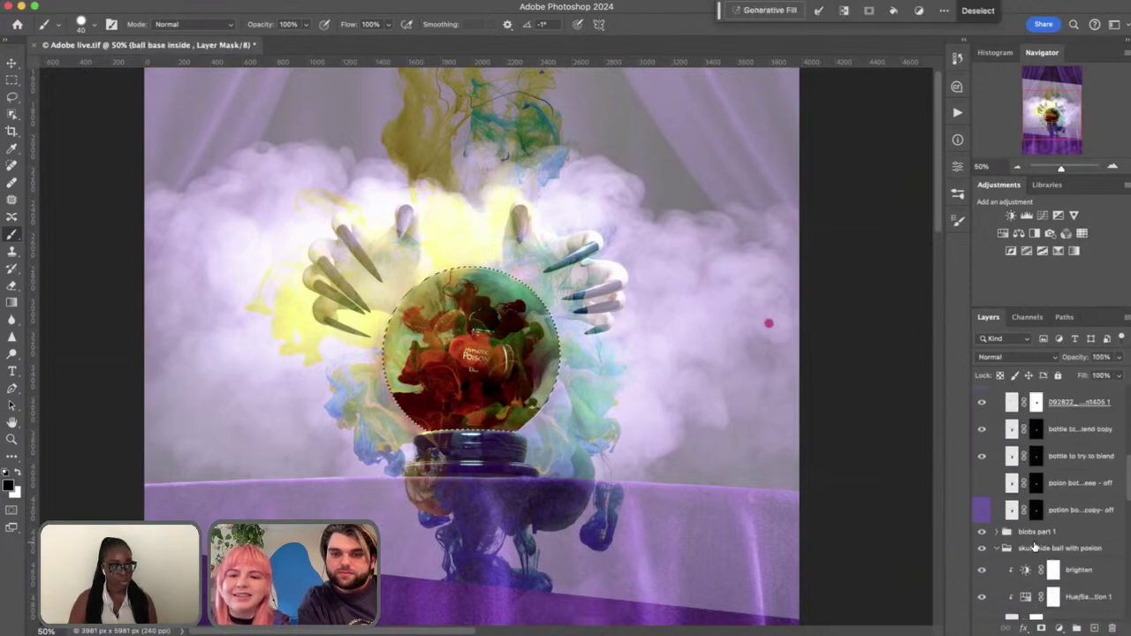
click(1056, 518)
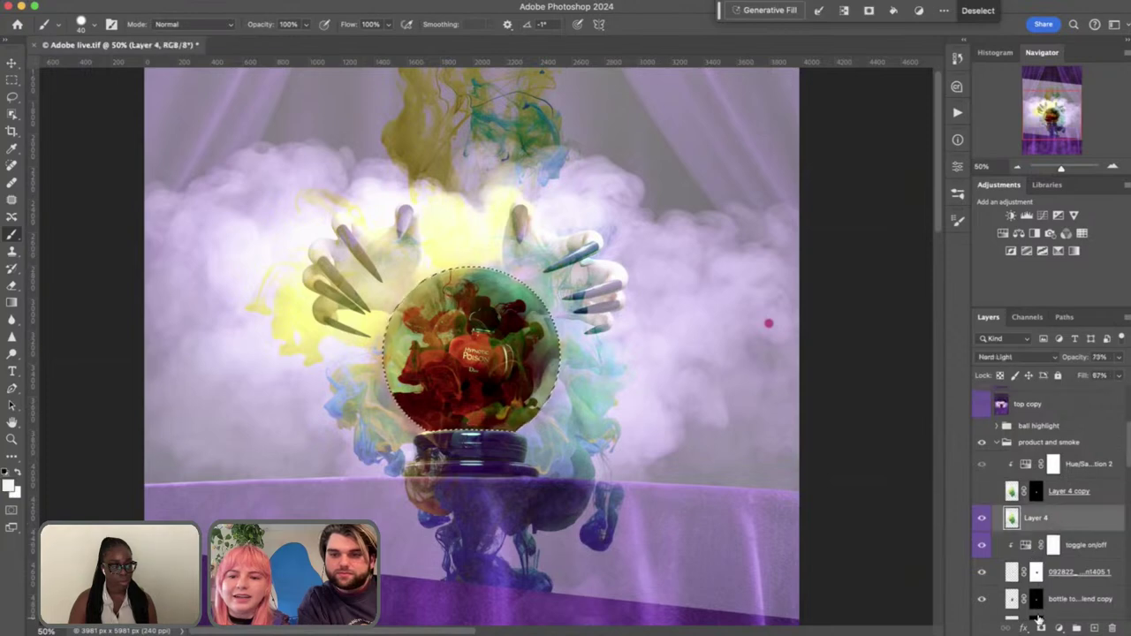
click(1041, 627)
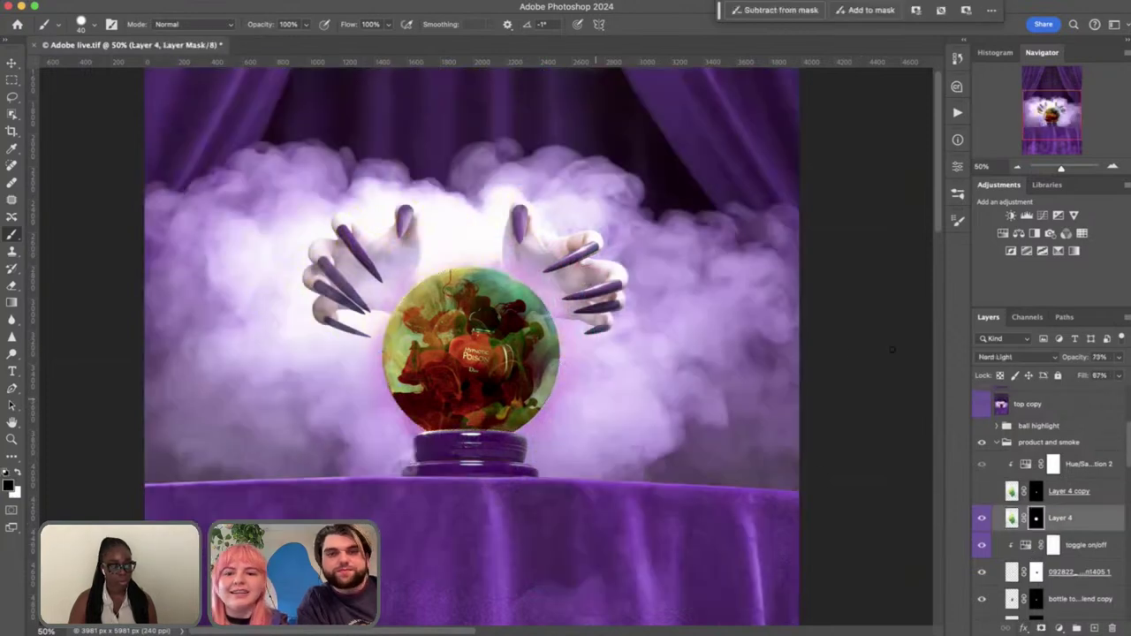
Set Layer 4 to 68% opacity and 59% fill, and compare the ball with Layer 4 copy shown and hidden
click(1080, 378)
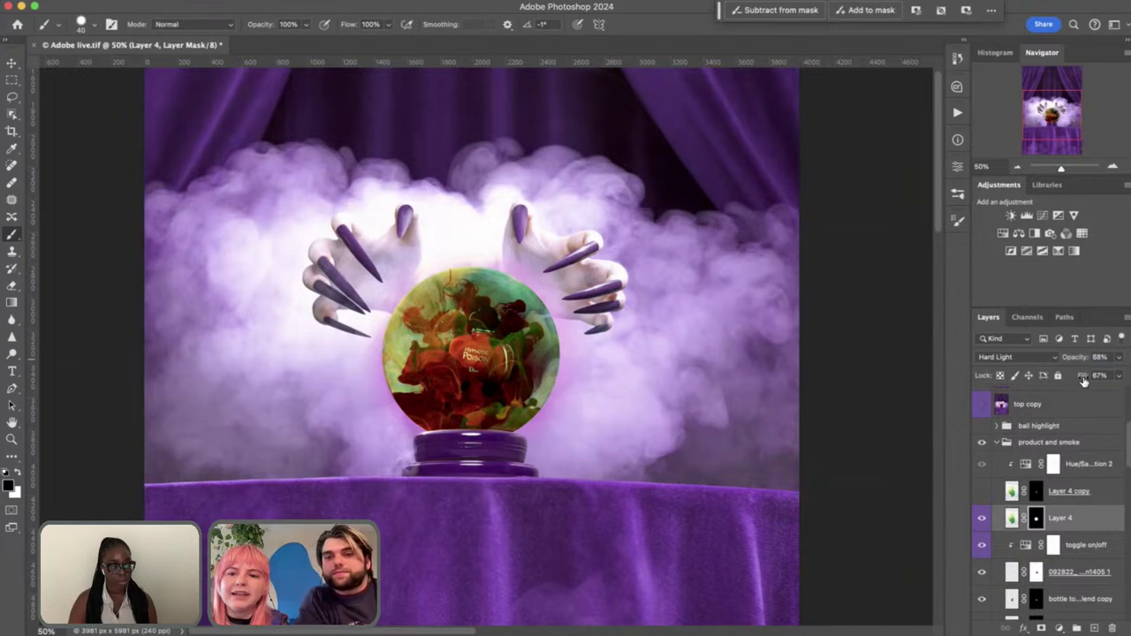
key(Return)
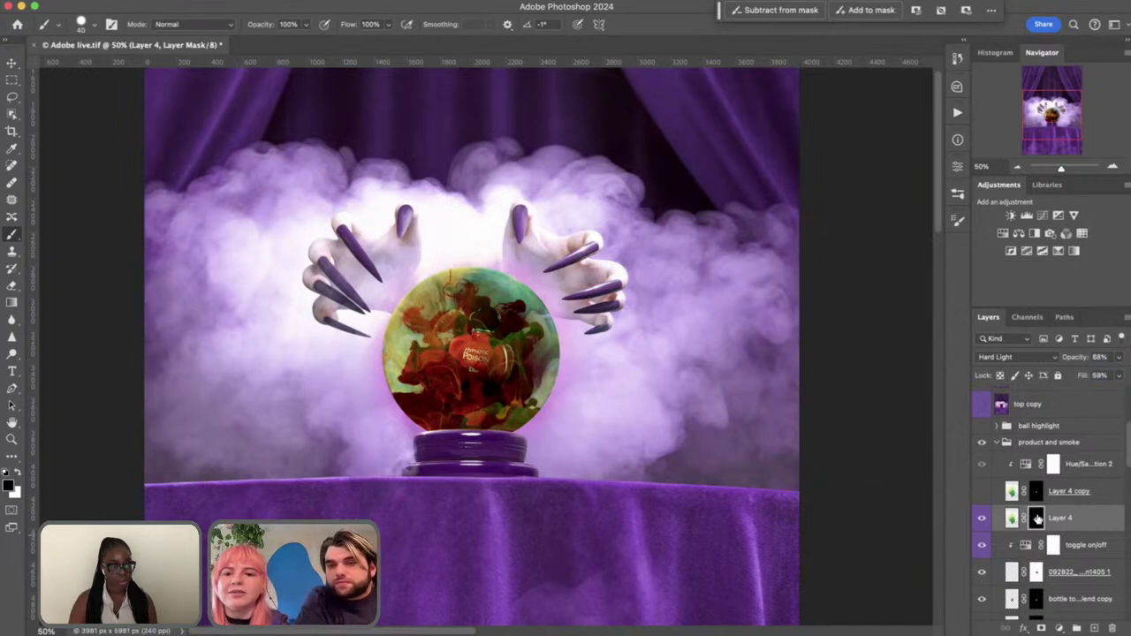
drag(981, 469, 982, 492)
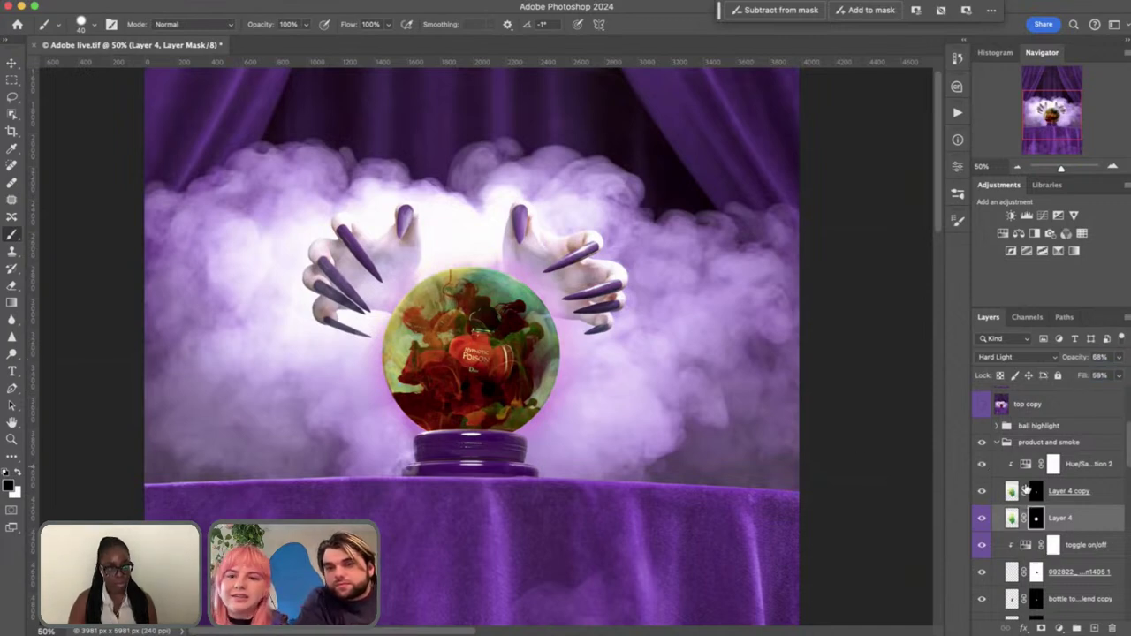
click(981, 491)
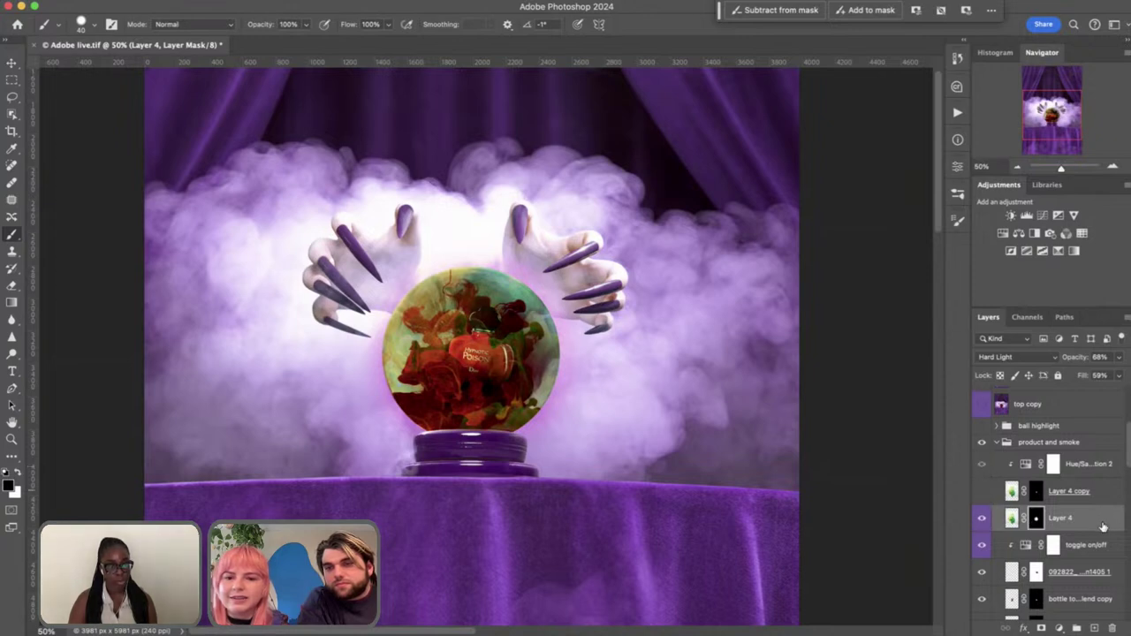
Show Layer 4 copy, then move Layer 4 directly above it and clip Layer 4 to it
click(981, 522)
click(981, 492)
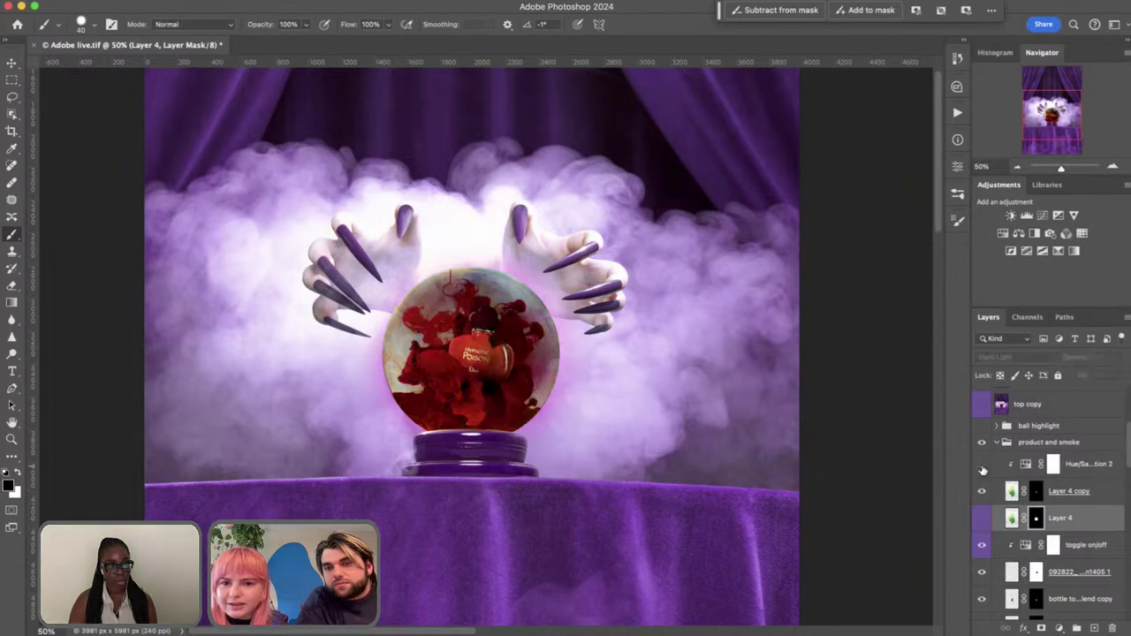
drag(1086, 525, 1080, 493)
key(super+alt+g)
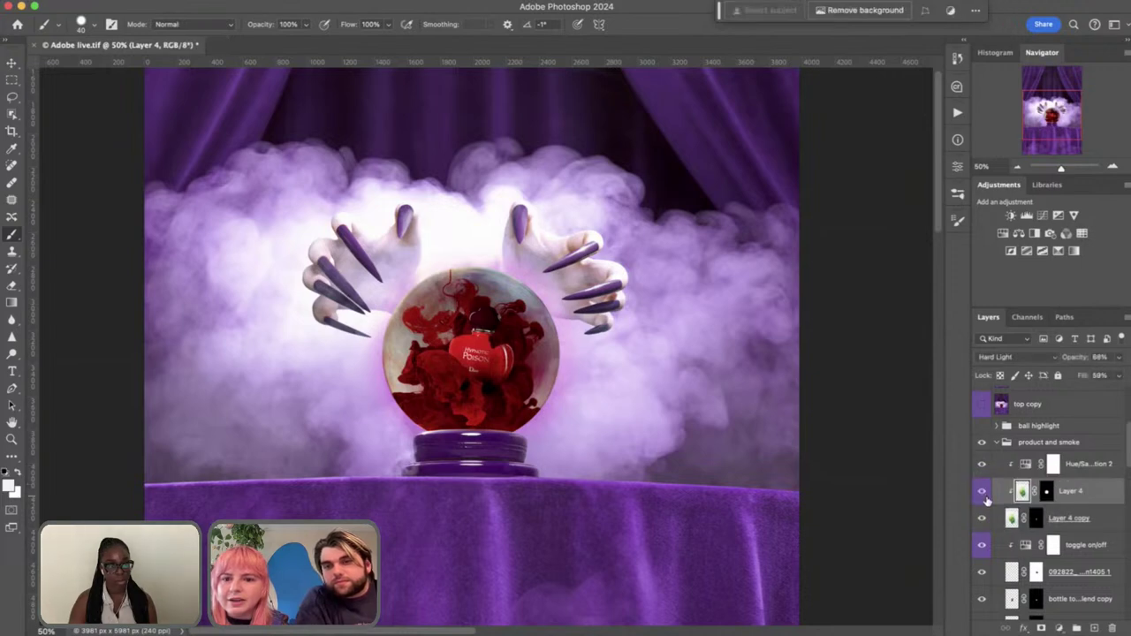
Hide Layer 4 copy, release Layer 4 from its clipping mask, and clip Hue/Saturation 2 to Layer 4
click(982, 523)
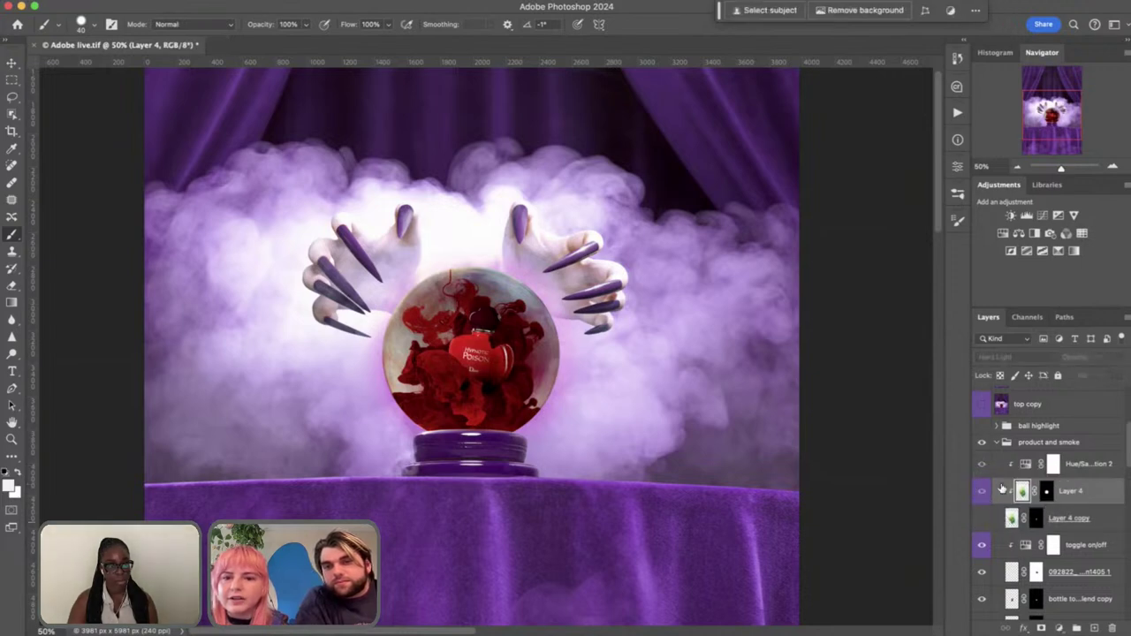
alt+click(1026, 505)
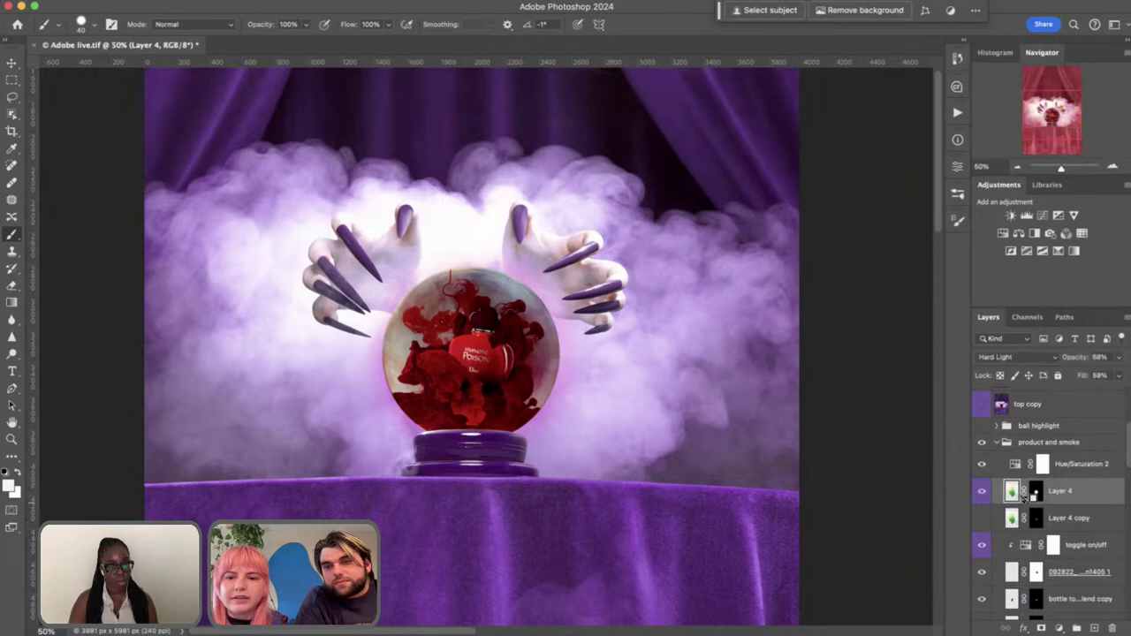
click(1013, 468)
alt+click(1026, 477)
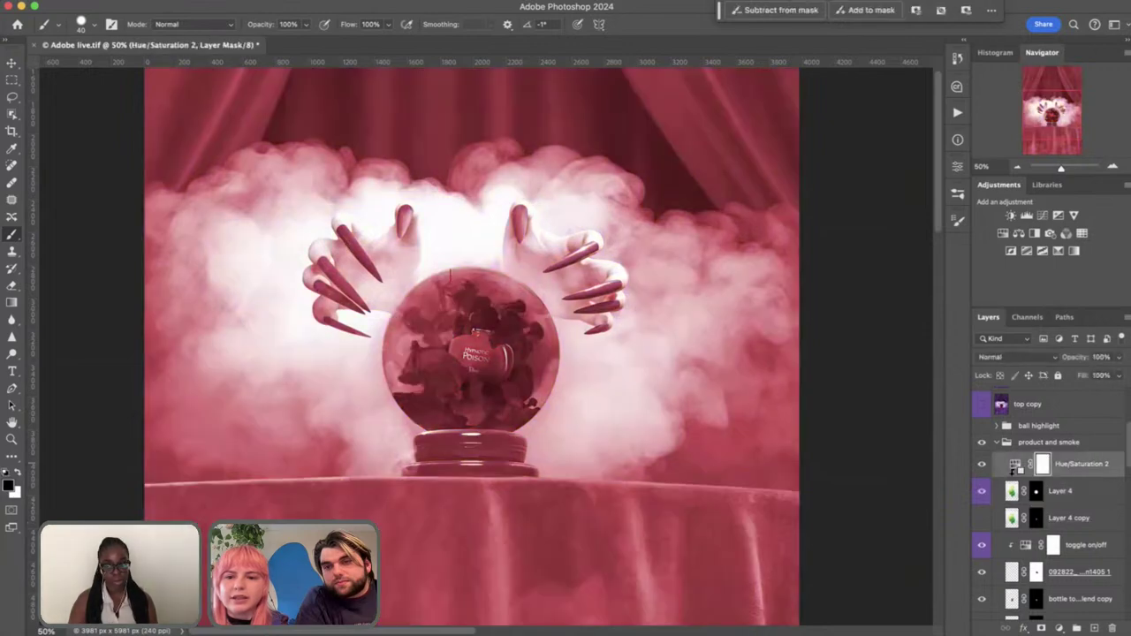
Paint black on Layer 4's mask across the crystal ball with a brush enlarged to 200 px
click(1038, 493)
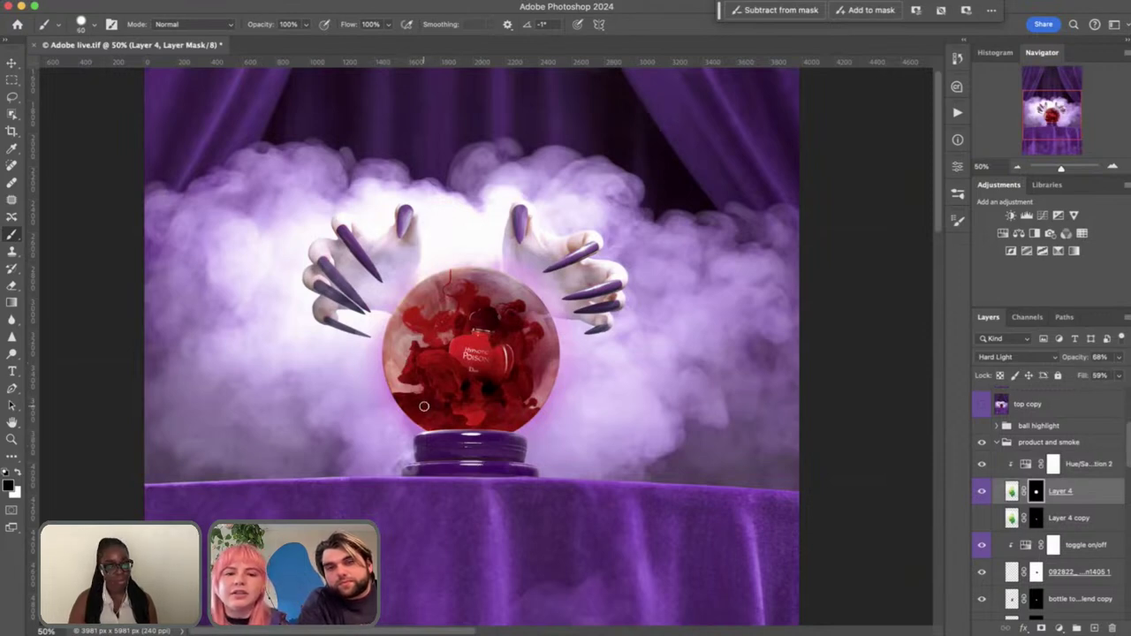
key(bracketright)
key(bracketright)
key(bracketright)
key(bracketright)
key(bracketright)
key(bracketright)
key(bracketright)
key(bracketright)
mouse_move(423, 406)
mouse_down()
mouse_move(397, 348)
mouse_move(403, 390)
mouse_move(389, 378)
mouse_move(399, 318)
mouse_move(435, 300)
mouse_move(459, 265)
mouse_move(535, 295)
mouse_move(472, 298)
mouse_move(444, 316)
mouse_move(418, 367)
mouse_move(441, 404)
mouse_move(414, 405)
mouse_move(489, 416)
mouse_move(543, 375)
mouse_move(542, 321)
mouse_move(534, 356)
mouse_move(525, 328)
mouse_move(509, 328)
mouse_move(541, 353)
mouse_move(538, 392)
mouse_move(542, 354)
mouse_move(521, 400)
mouse_move(482, 431)
mouse_move(426, 376)
mouse_move(466, 407)
mouse_move(422, 354)
mouse_move(432, 321)
mouse_move(460, 289)
mouse_move(498, 288)
mouse_move(524, 314)
mouse_up()
Compare the bottle and ink inside the ball up close with Layer 4 hidden and shown
key(super+plus)
key(super+plus)
key(super+plus)
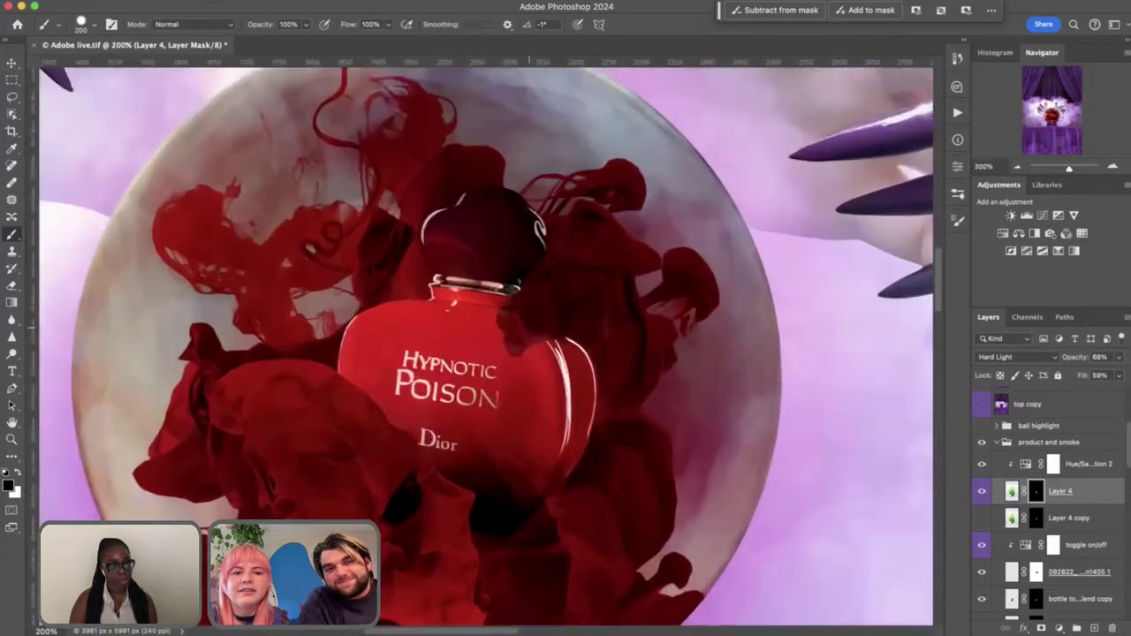
click(982, 490)
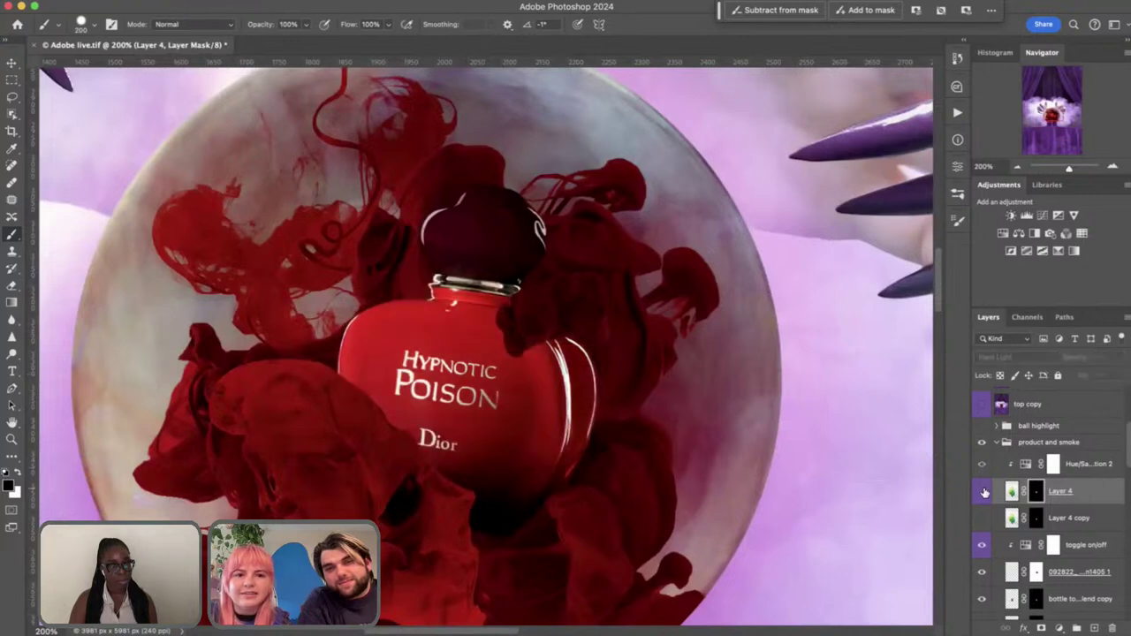
click(982, 490)
click(982, 491)
click(982, 490)
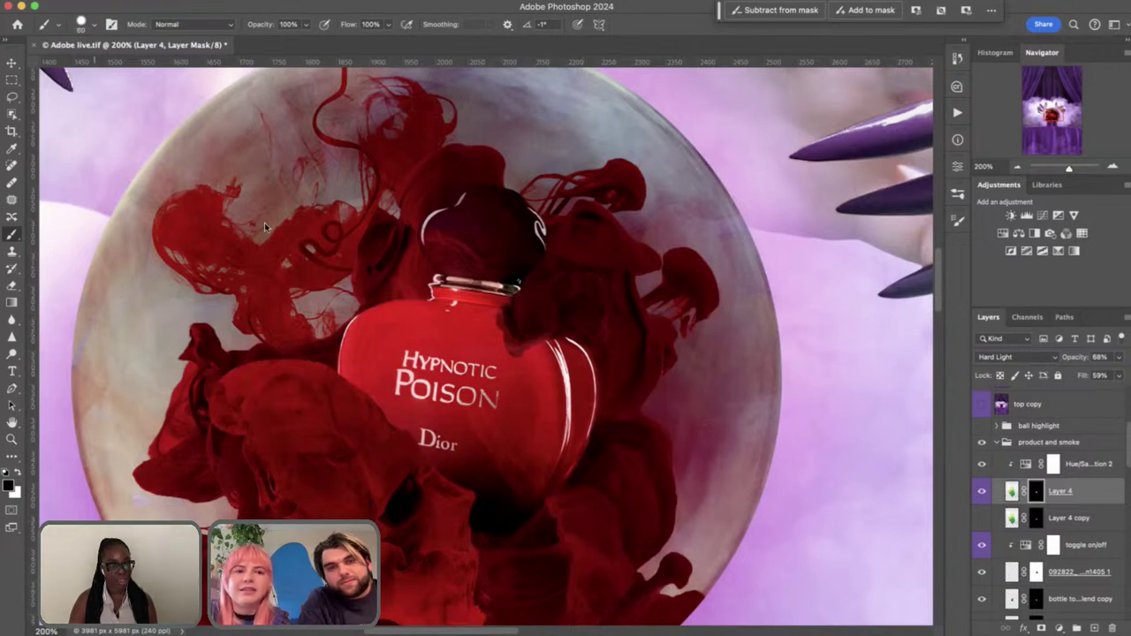
Use a 60 px brush at 23% hardness to dab black on Layer 4's mask over the ink beside the bottle cap
click(95, 26)
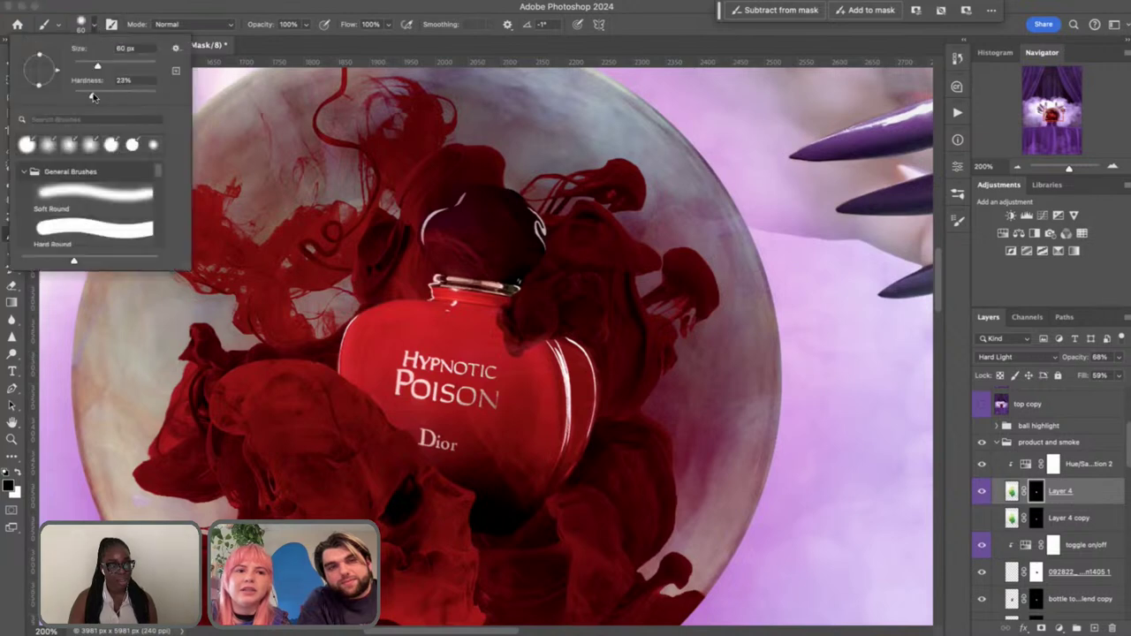
drag(95, 97, 95, 97)
click(553, 283)
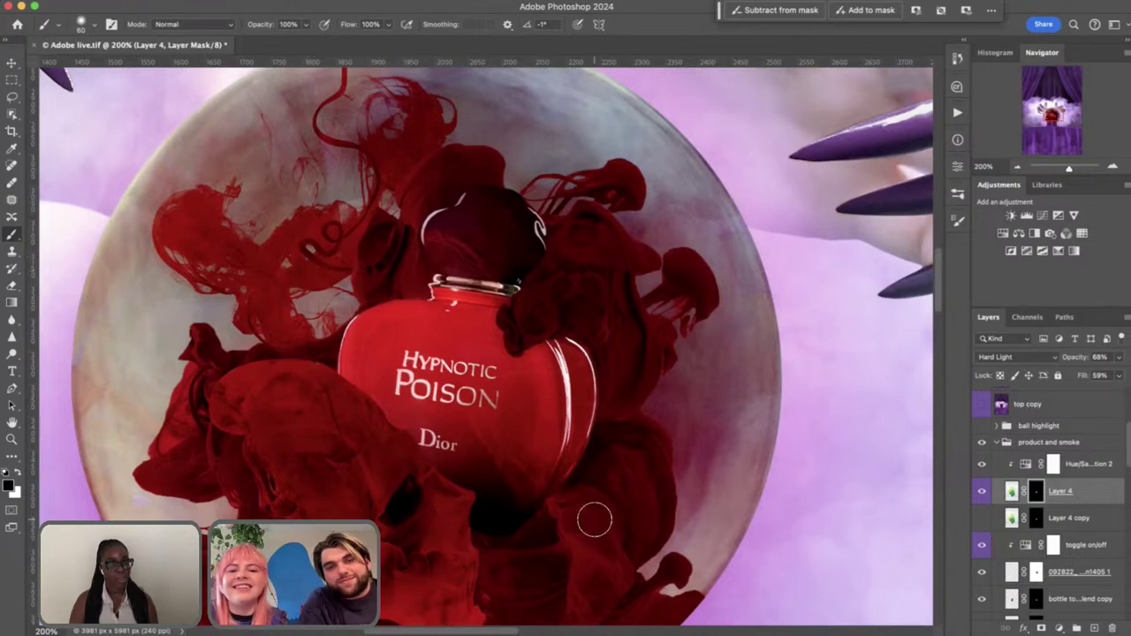
Examine the whole fortune-teller composite, then inspect the bottle and ink clouds in the crystal ball more closely
scroll(595, 521, down, 6)
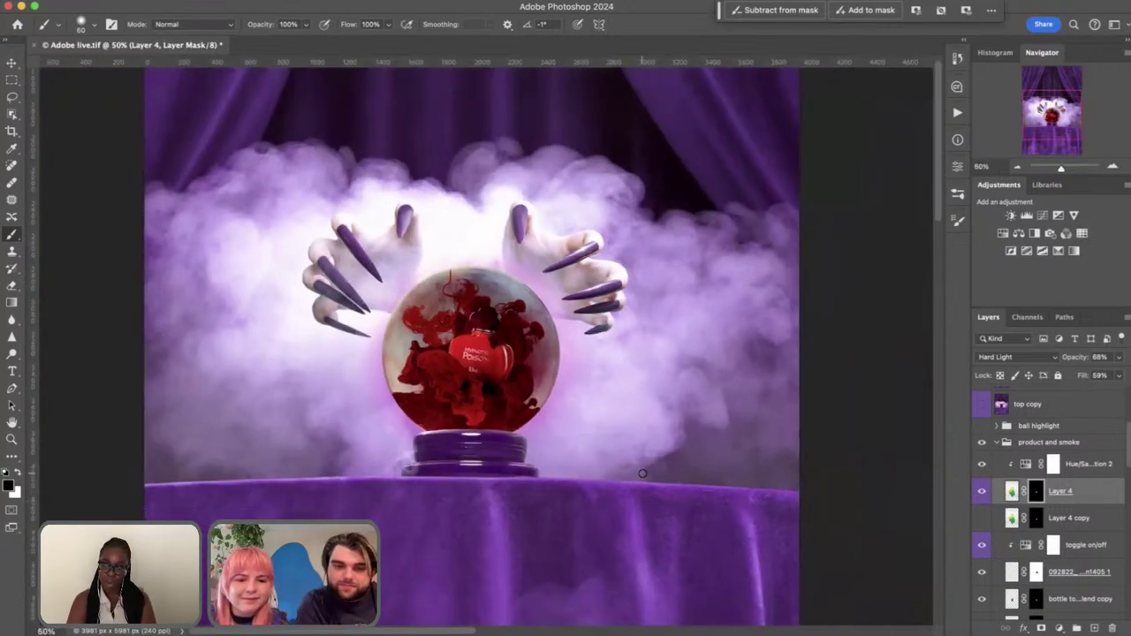
scroll(643, 474, down, 1)
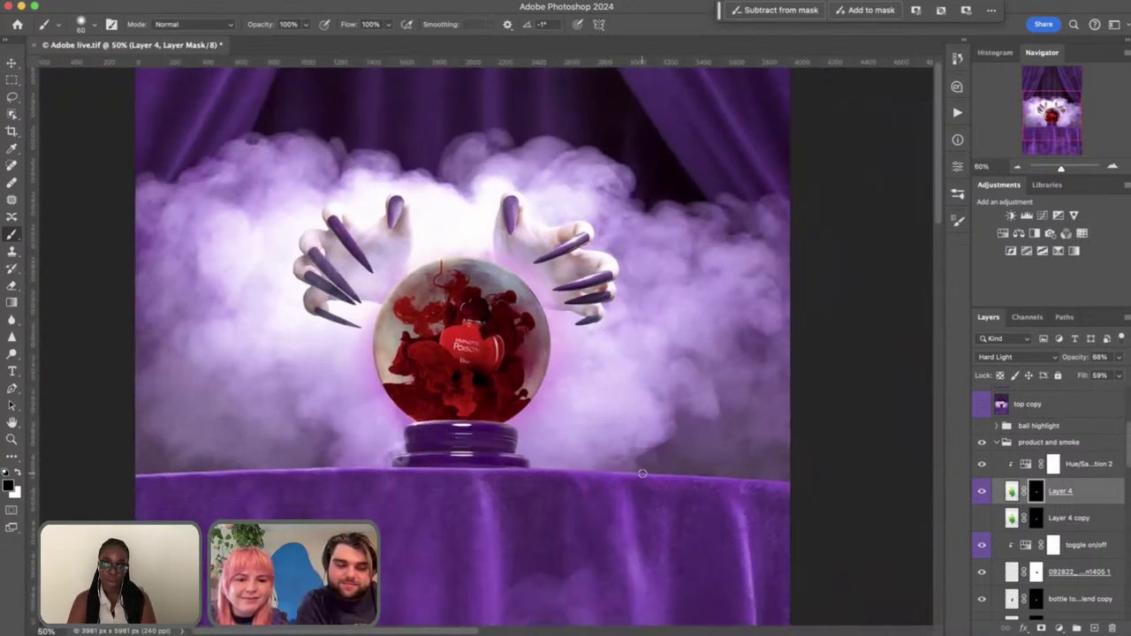
scroll(643, 474, down, 1)
scroll(643, 474, down, 1)
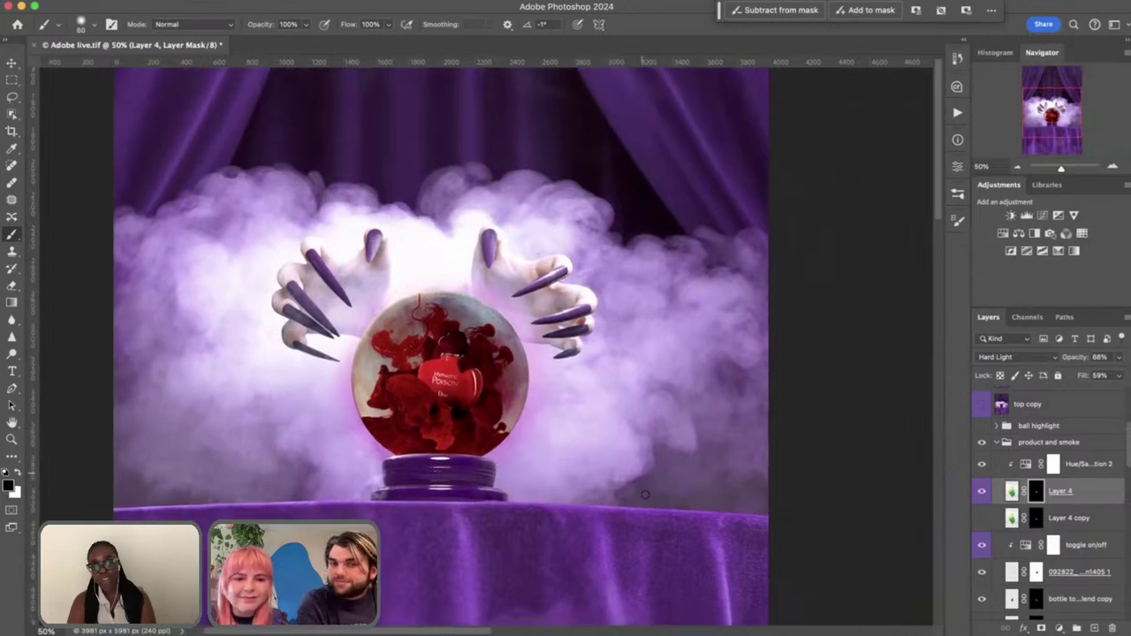
scroll(656, 535, down, 2)
scroll(656, 535, up, 2)
scroll(656, 535, right, 2)
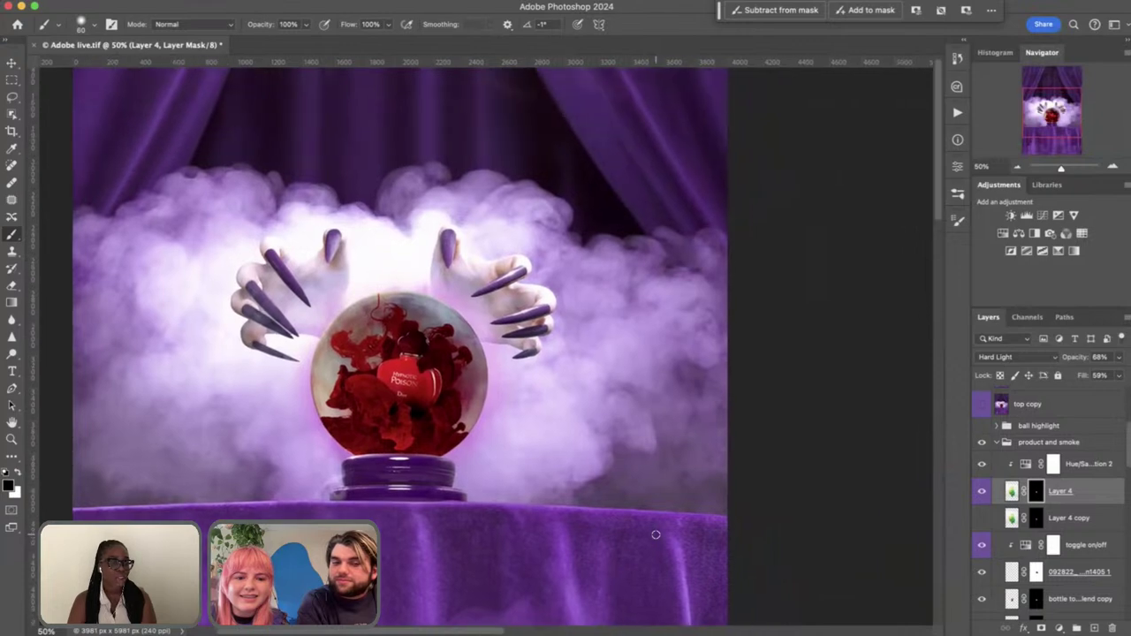
scroll(655, 534, down, 2)
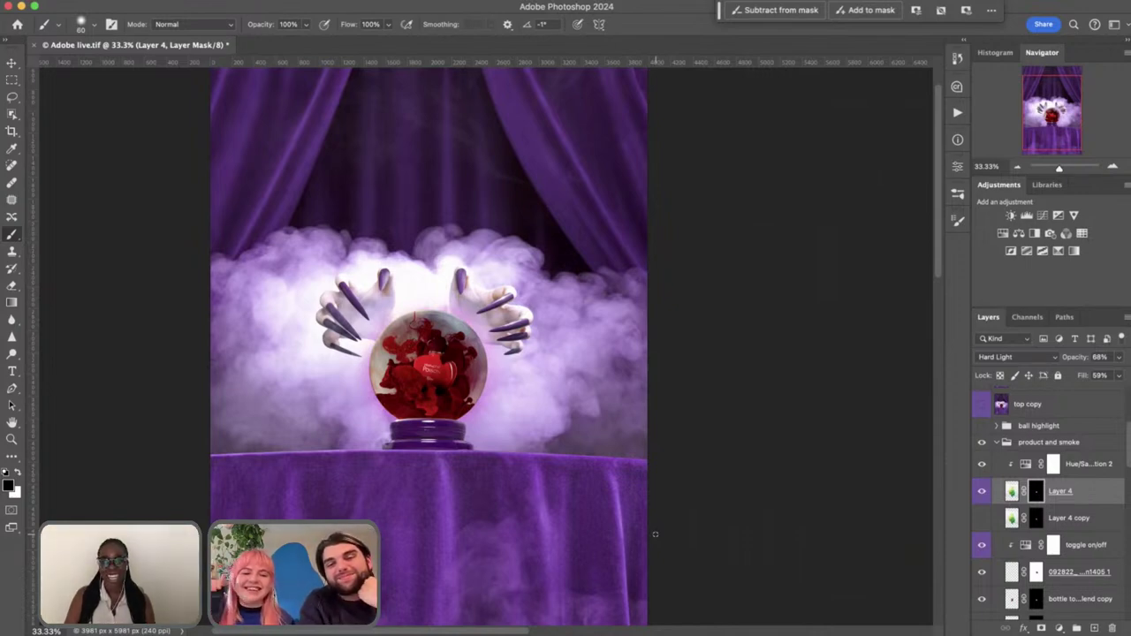
key(ctrl+1)
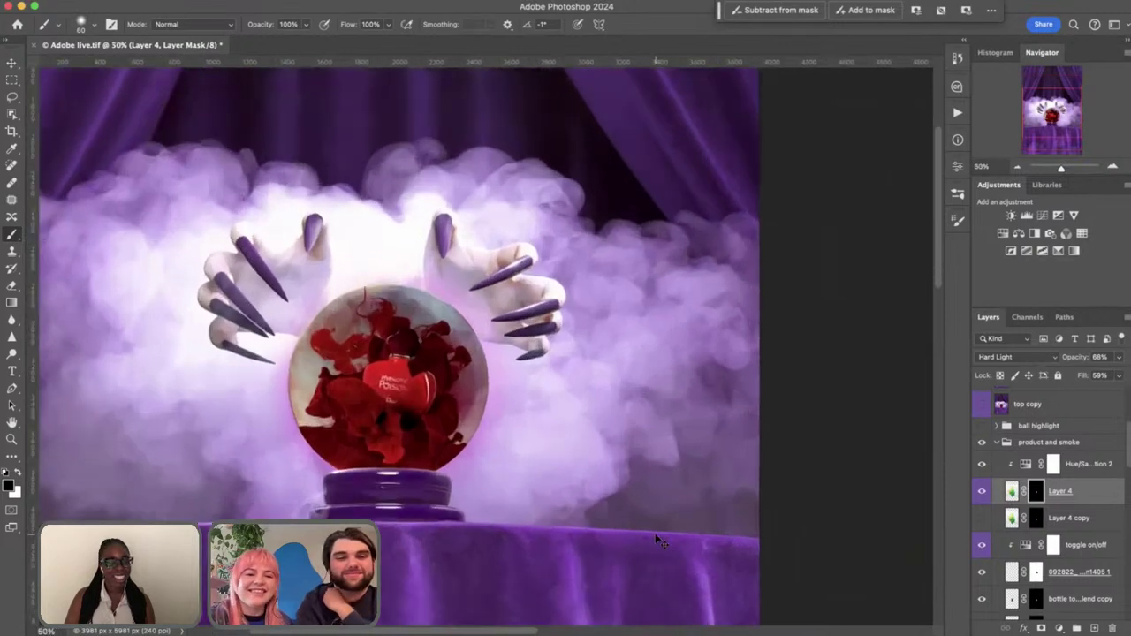
scroll(658, 514, left, 3)
scroll(659, 514, down, 2)
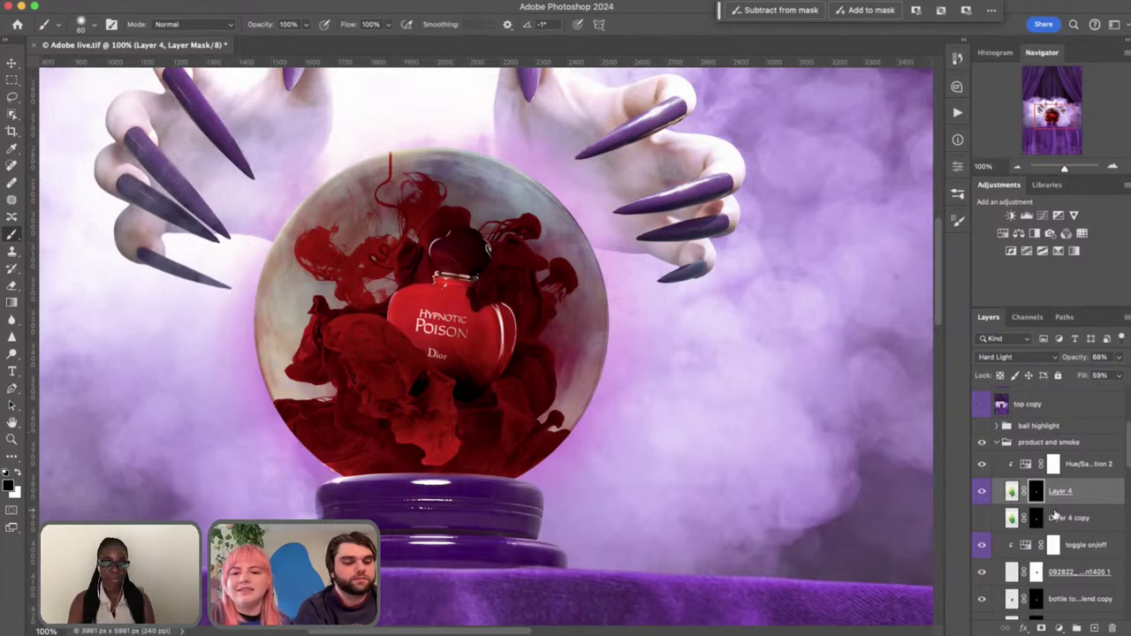
Expand the ball highlight group, show its Layer 9, and hide its ball highlight layer
scroll(1067, 512, up, 1)
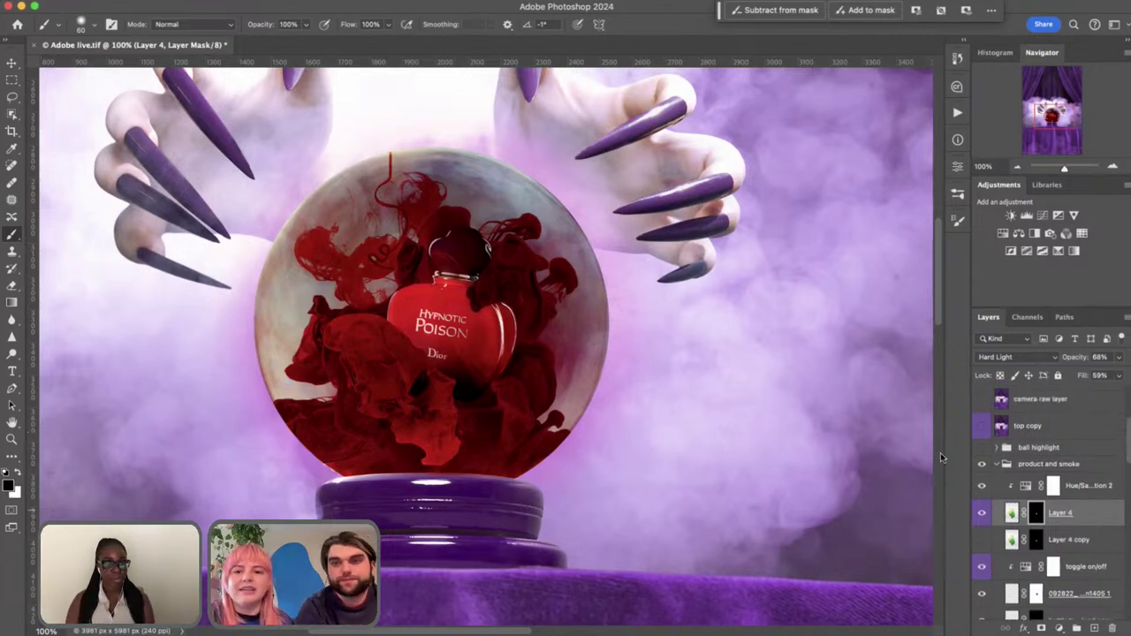
scroll(866, 507, up, 2)
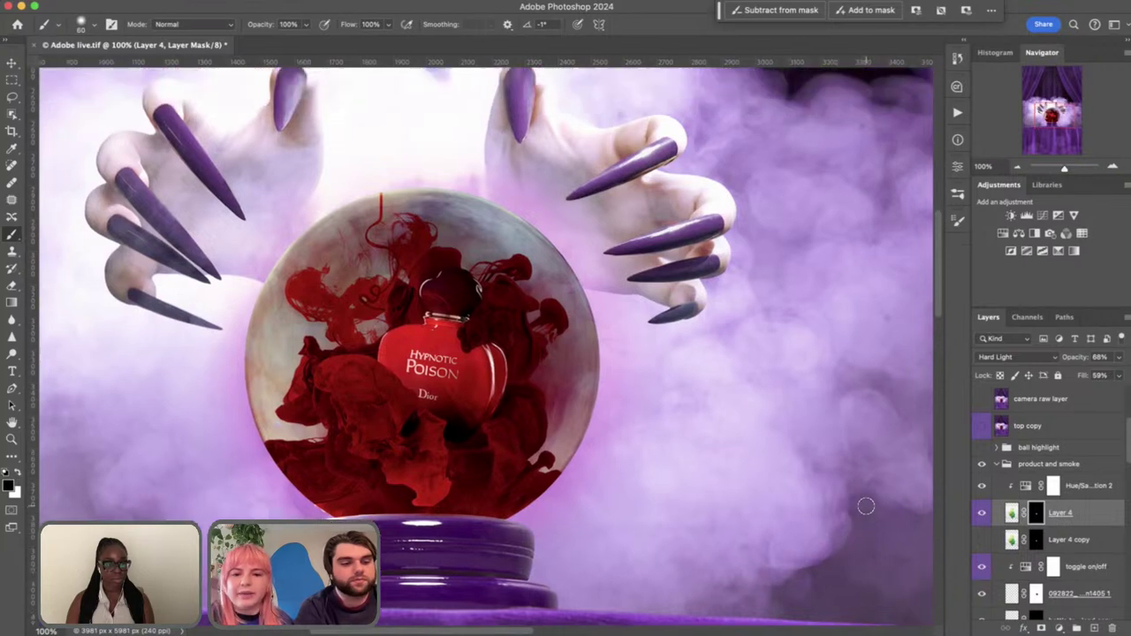
scroll(876, 502, left, 2)
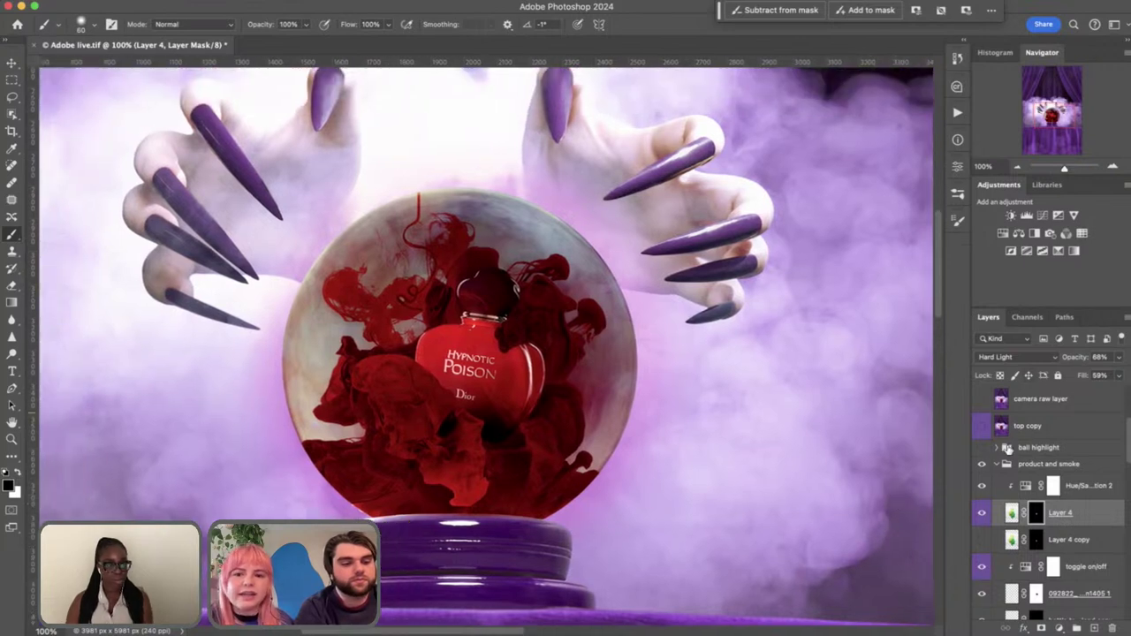
click(995, 449)
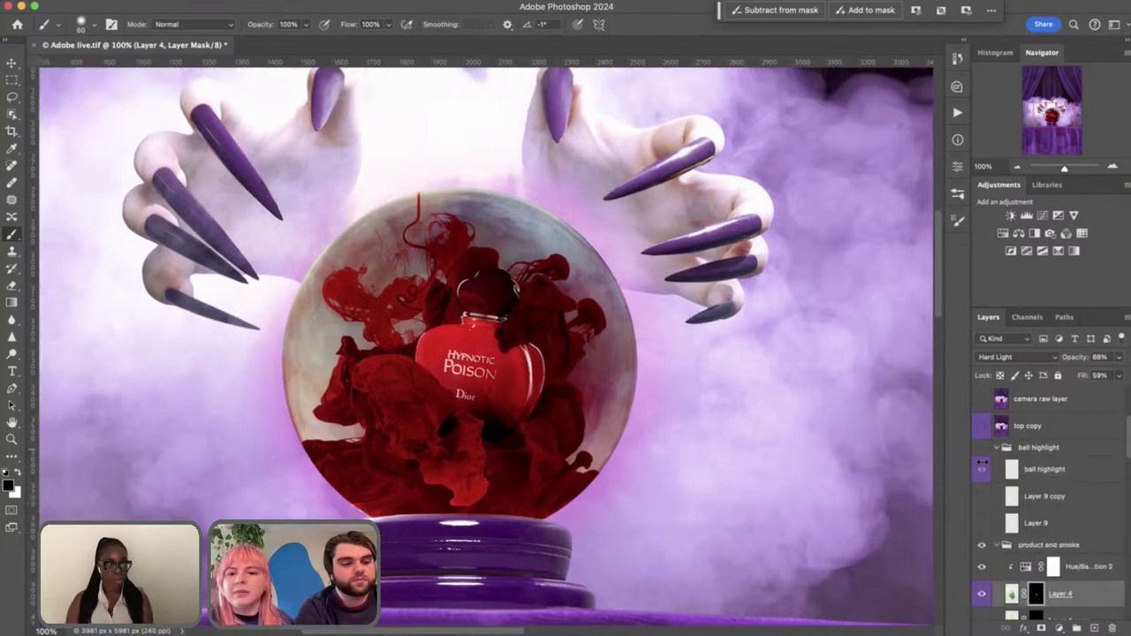
click(981, 525)
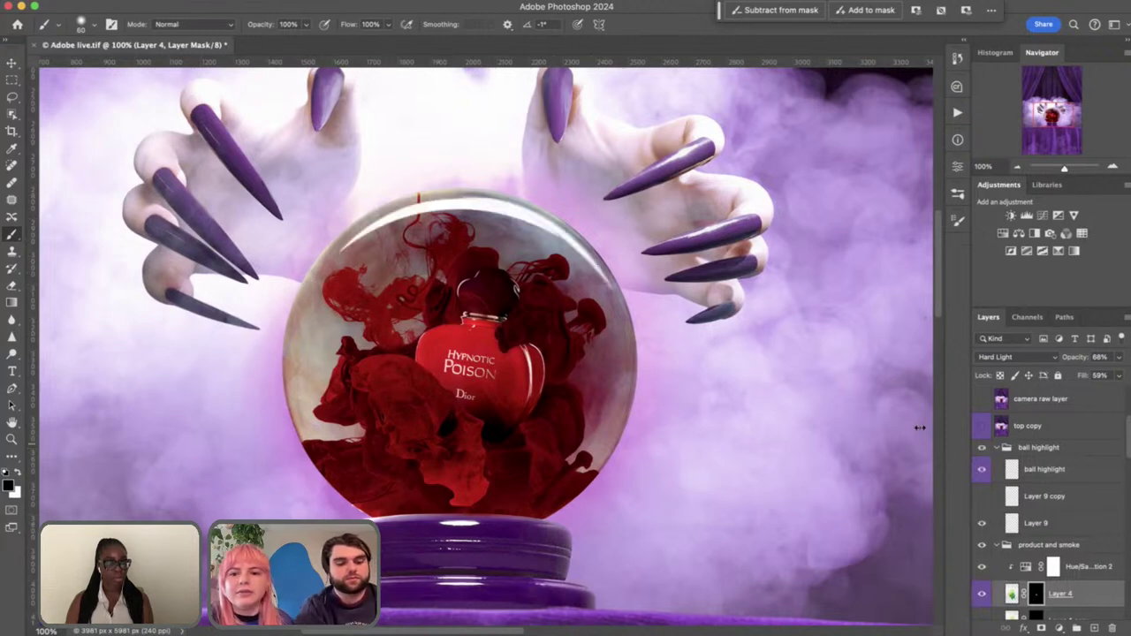
click(981, 470)
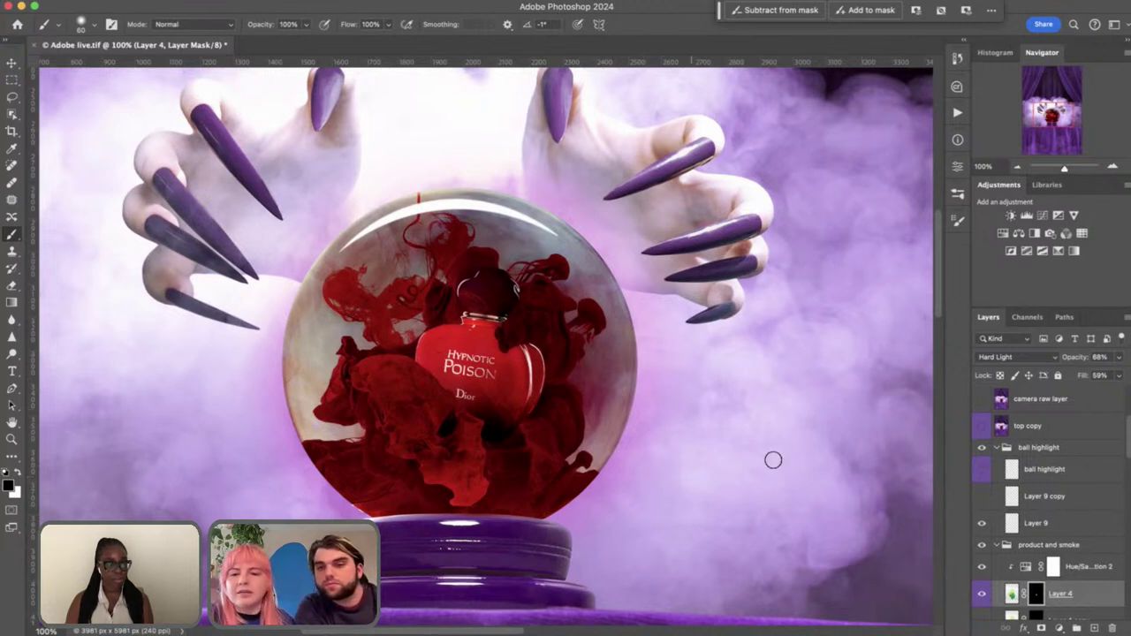
Switch to the Curvature Pen tool in Path mode, and undo the trial anchor point placed on the ball's ink
key(p)
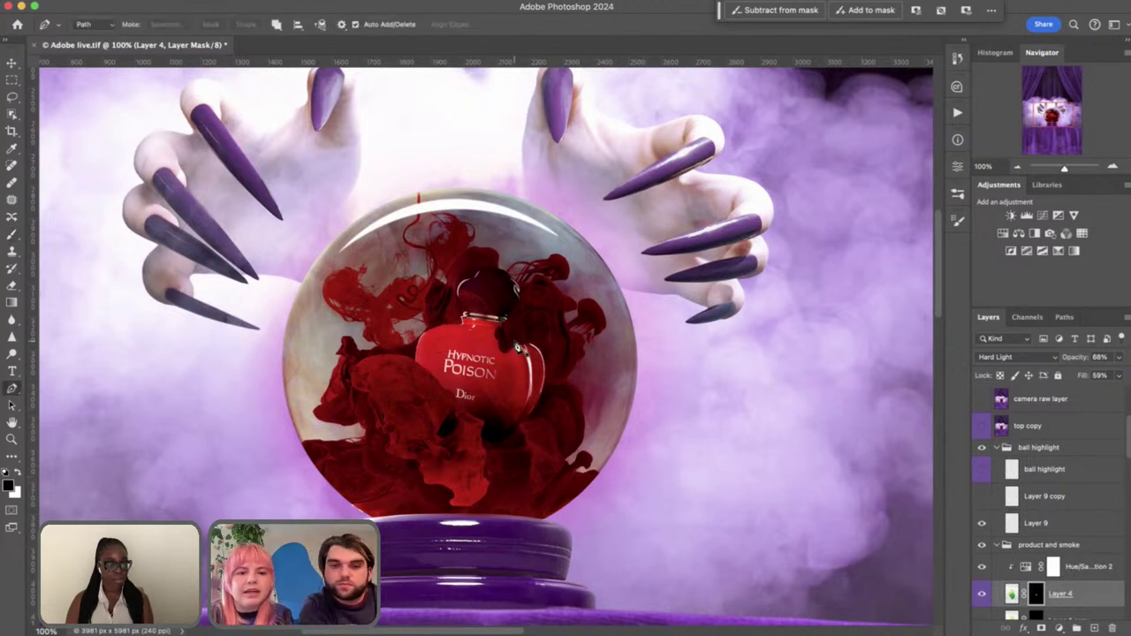
click(11, 390)
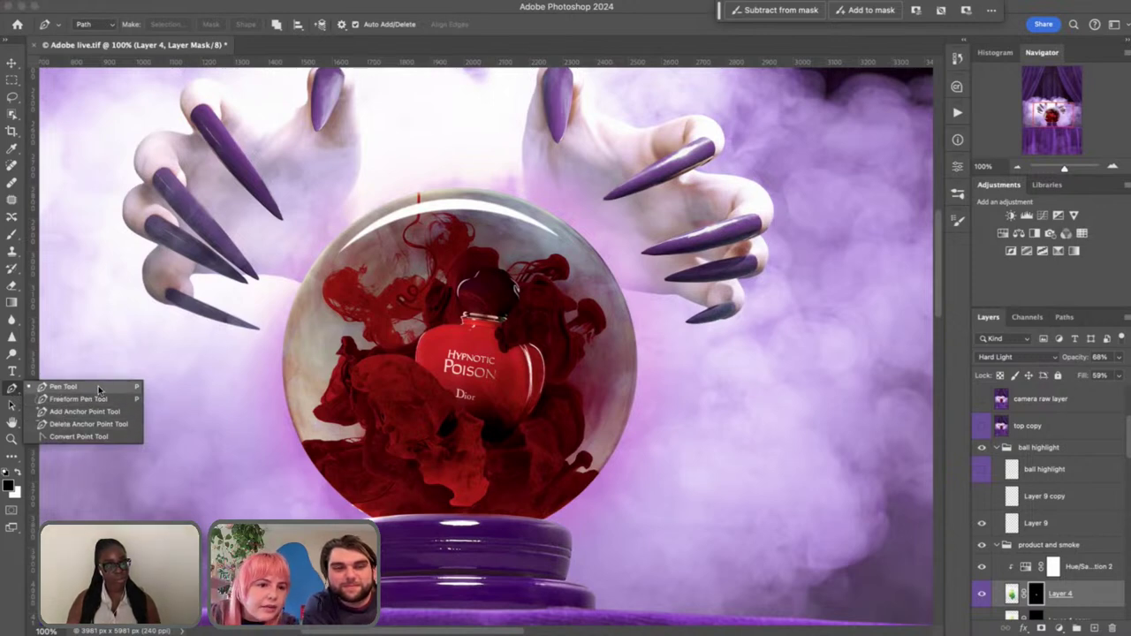
click(14, 390)
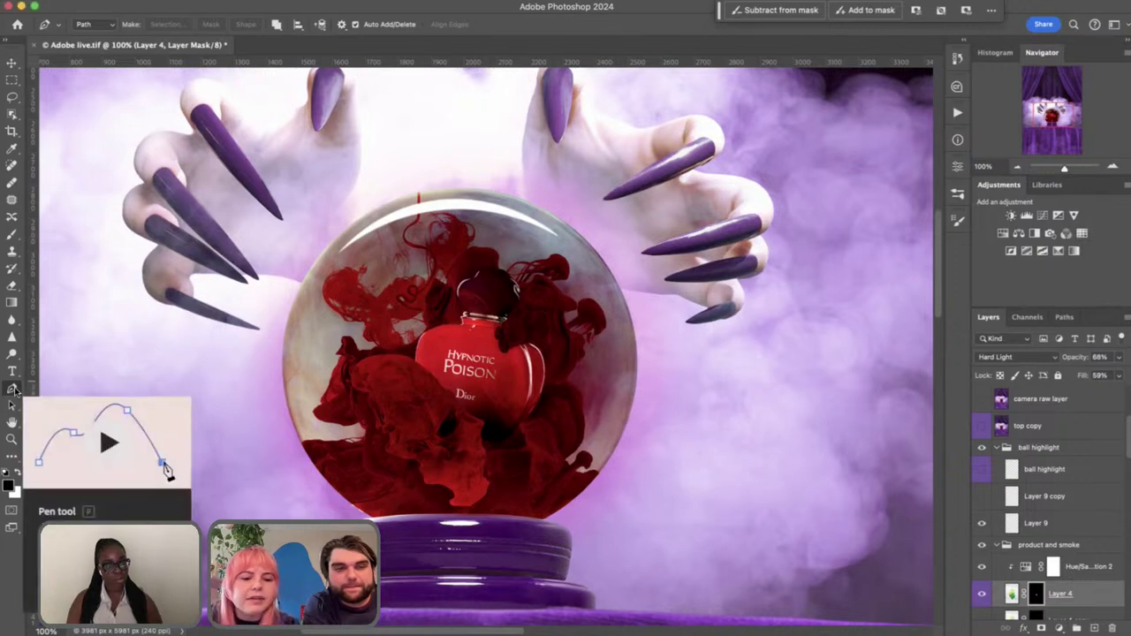
key(shift+p)
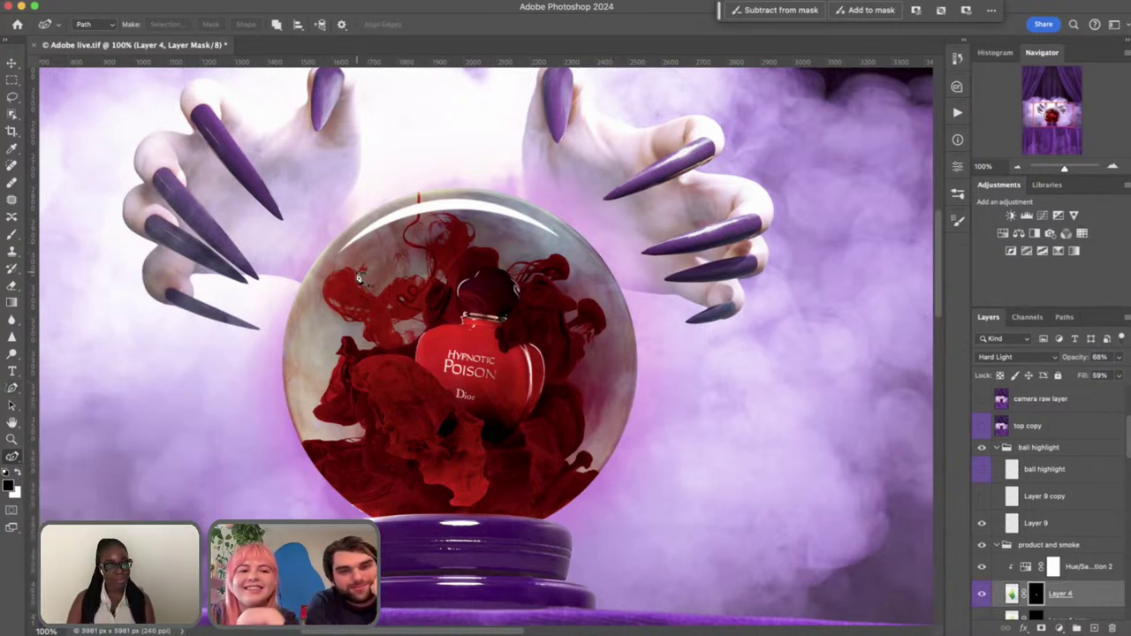
click(358, 273)
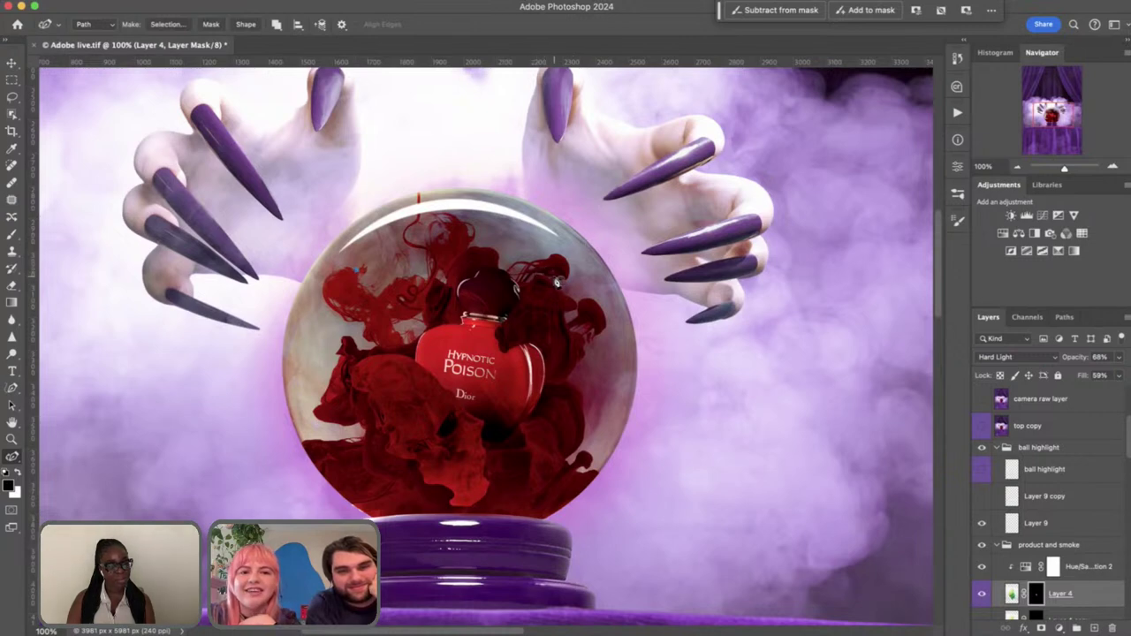
key(ctrl+z)
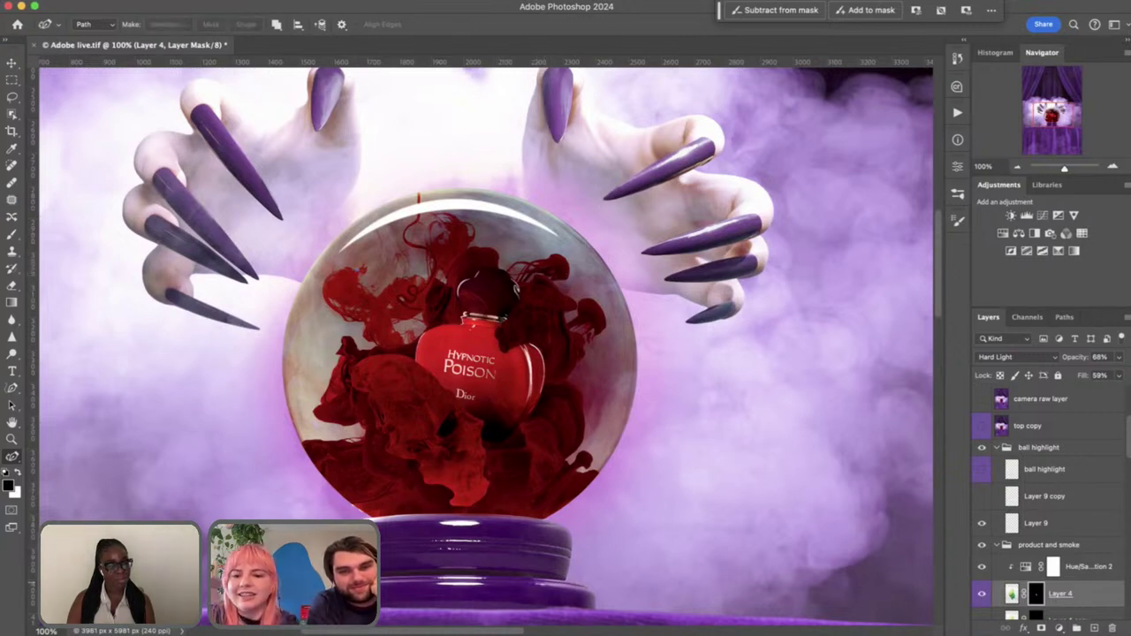
Add a new layer above Layer 9 and draw a closed three-point curved path across the perfume bottle's cap
click(1095, 527)
click(1094, 628)
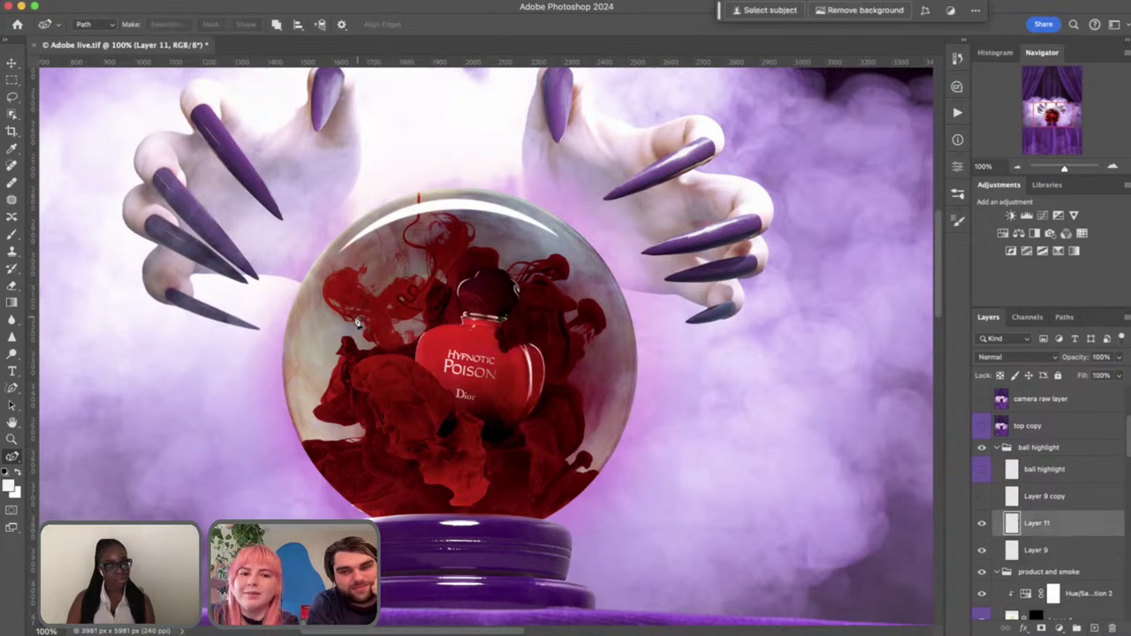
click(349, 316)
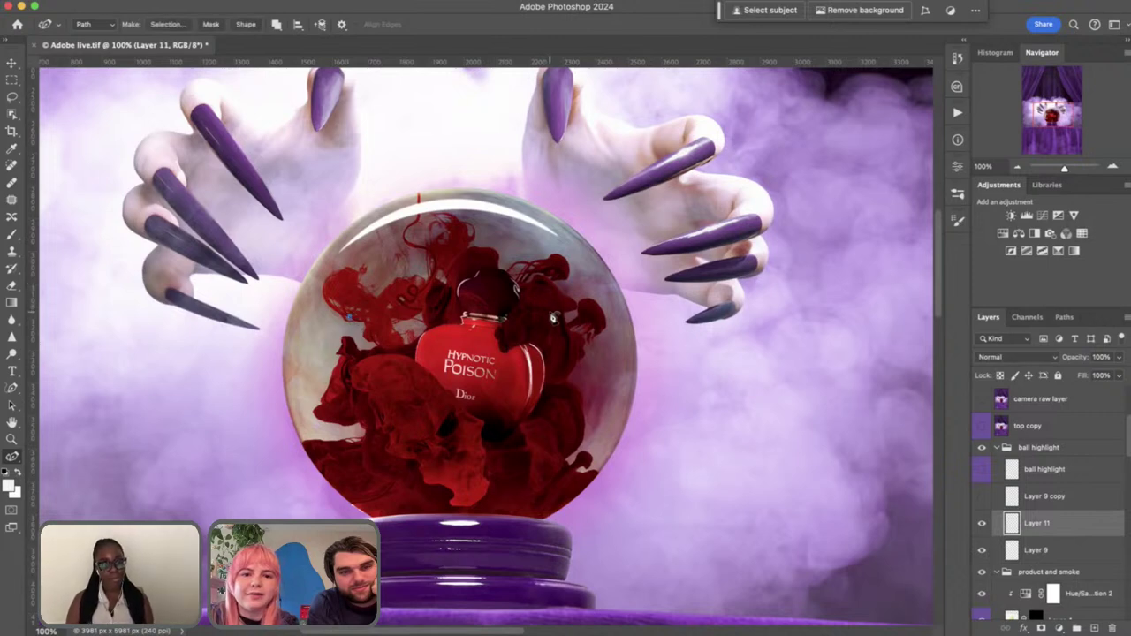
click(550, 314)
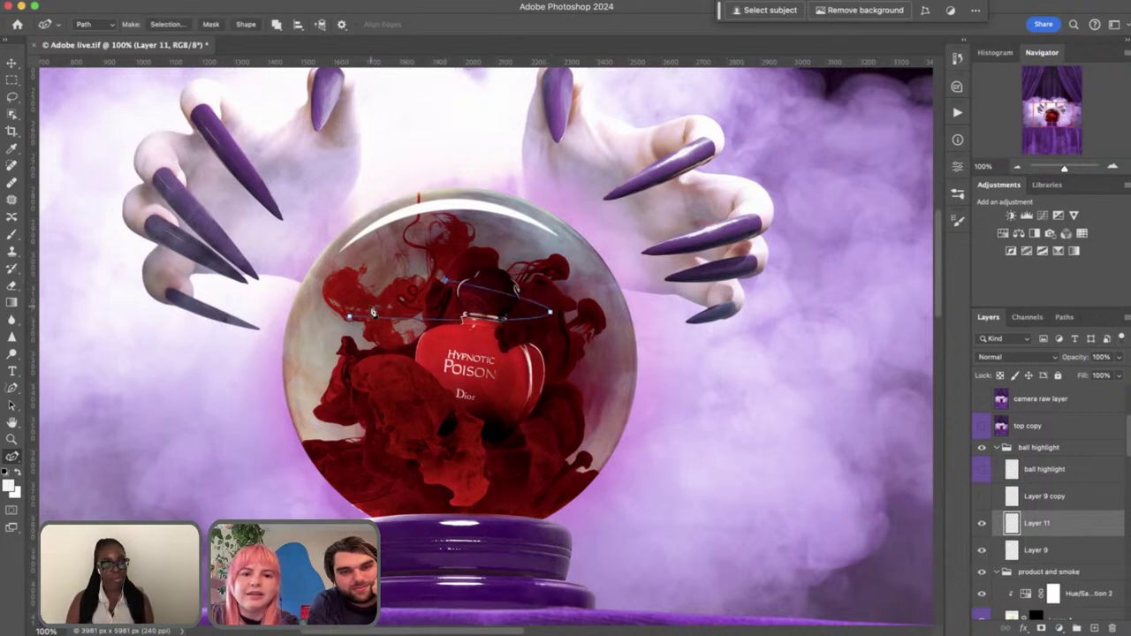
drag(349, 316, 351, 321)
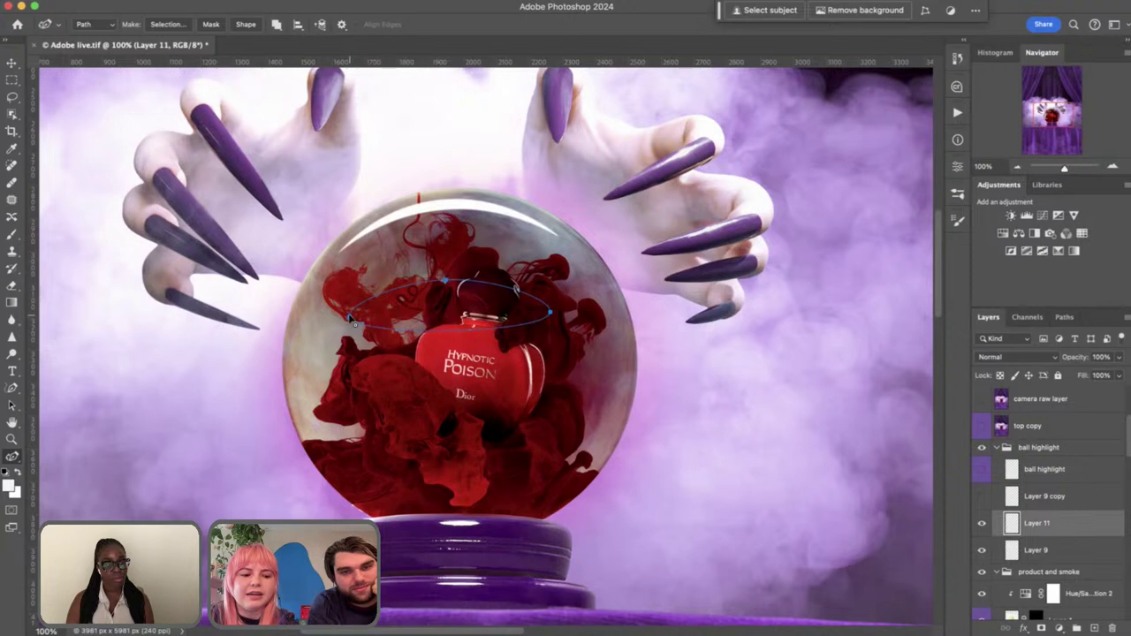
Convert the curved path's two end anchor points to corners, forming an arched top over a nearly straight base
right_click(350, 318)
click(355, 322)
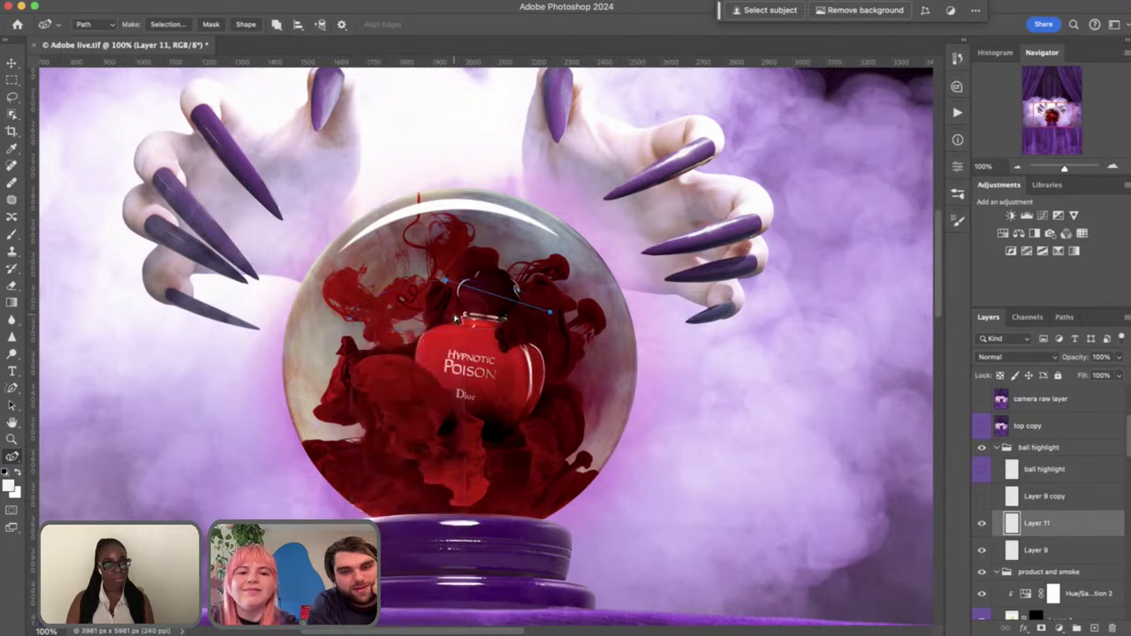
key(super+z)
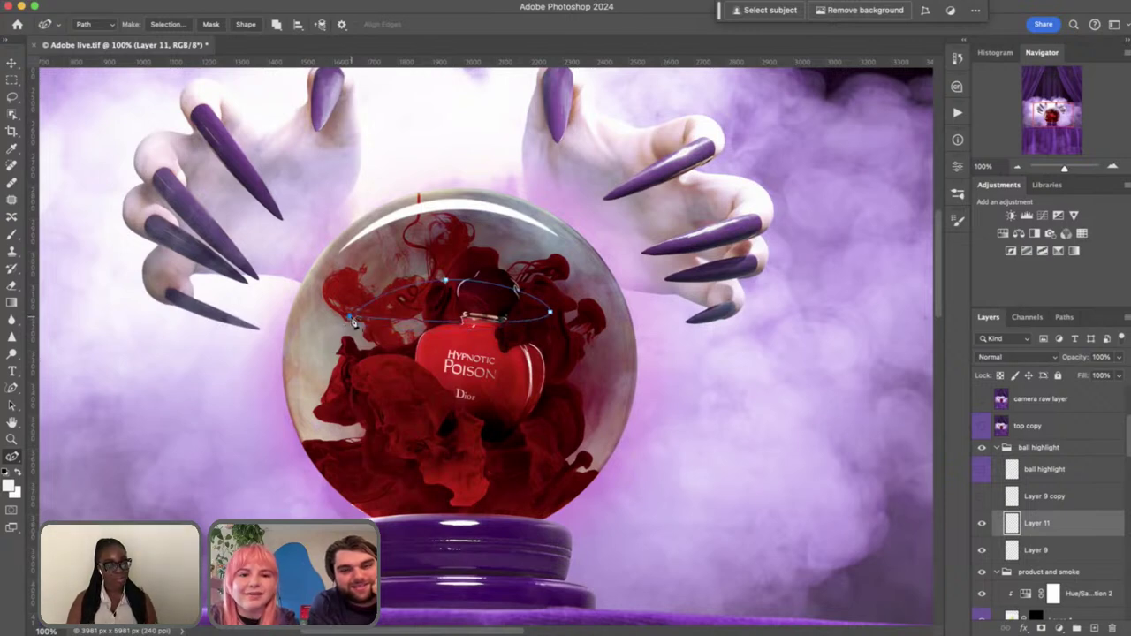
click(555, 319)
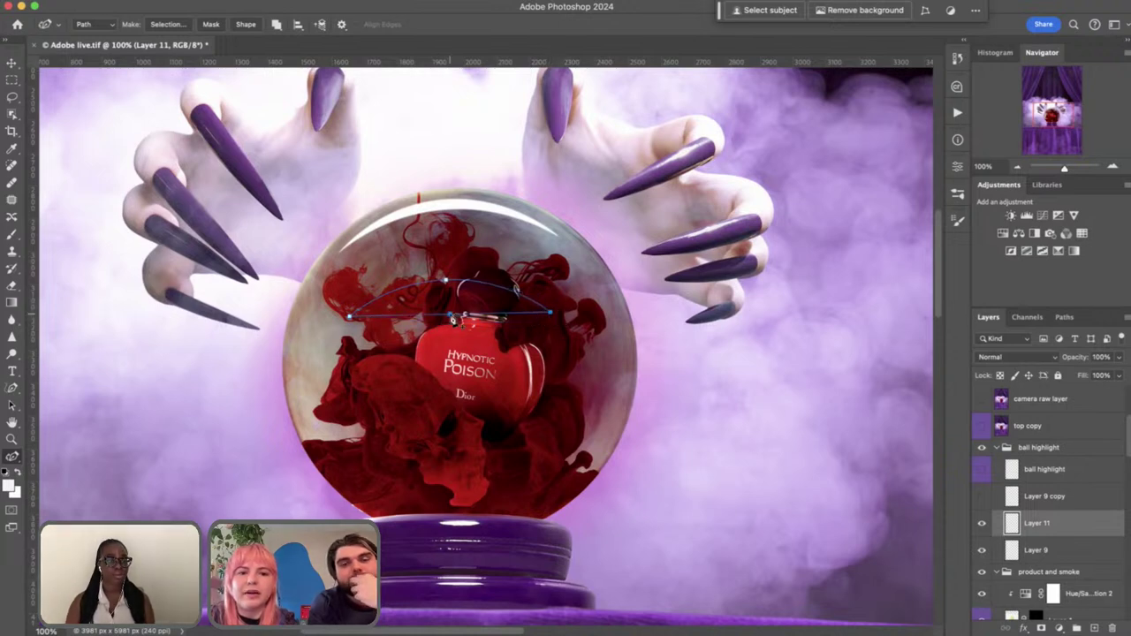
Bend the path's lower edge upward into a thin crescent, and convert it to a new anti-aliased selection with a 2-pixel feather
drag(449, 318, 446, 286)
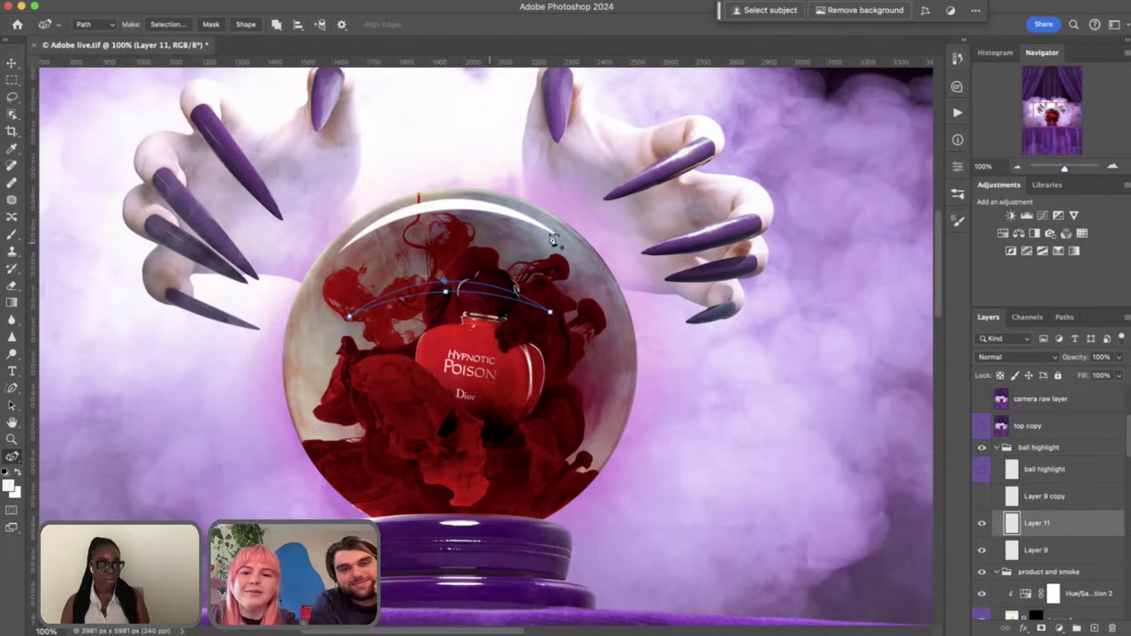
click(158, 27)
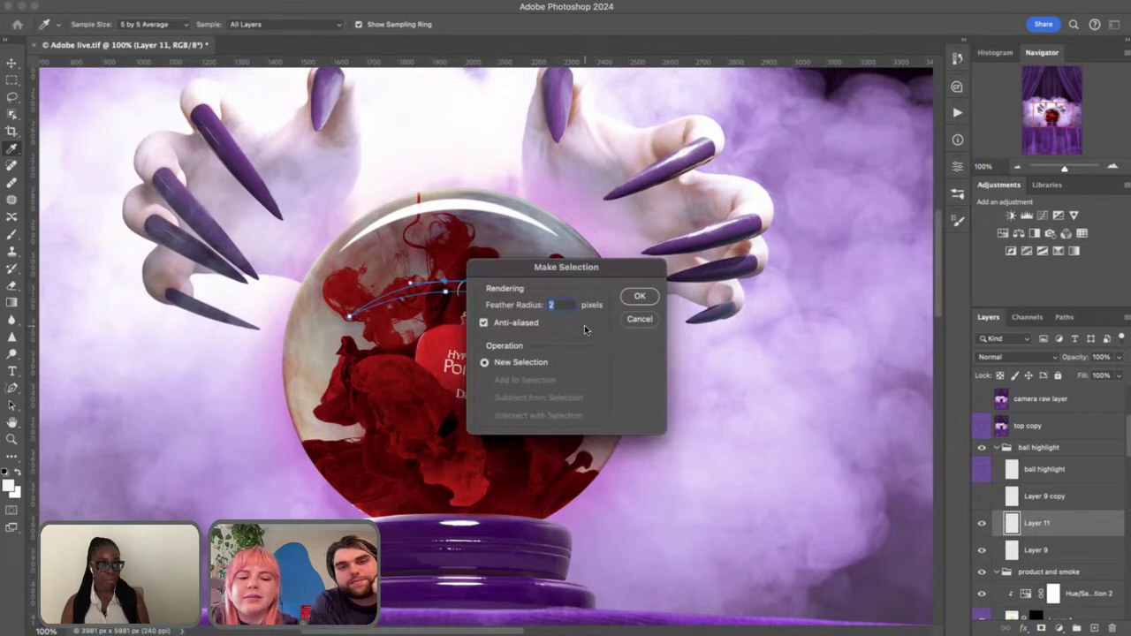
click(640, 298)
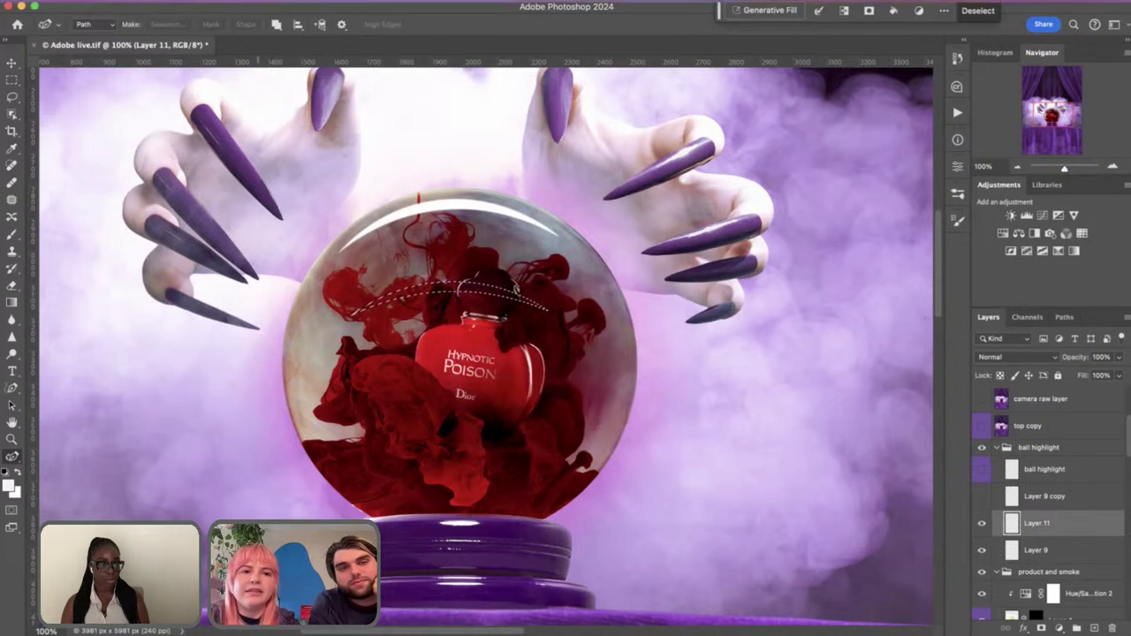
Fill the crescent selection on Layer 11 with white at 100% opacity in Normal mode, and deselect it
click(155, 1)
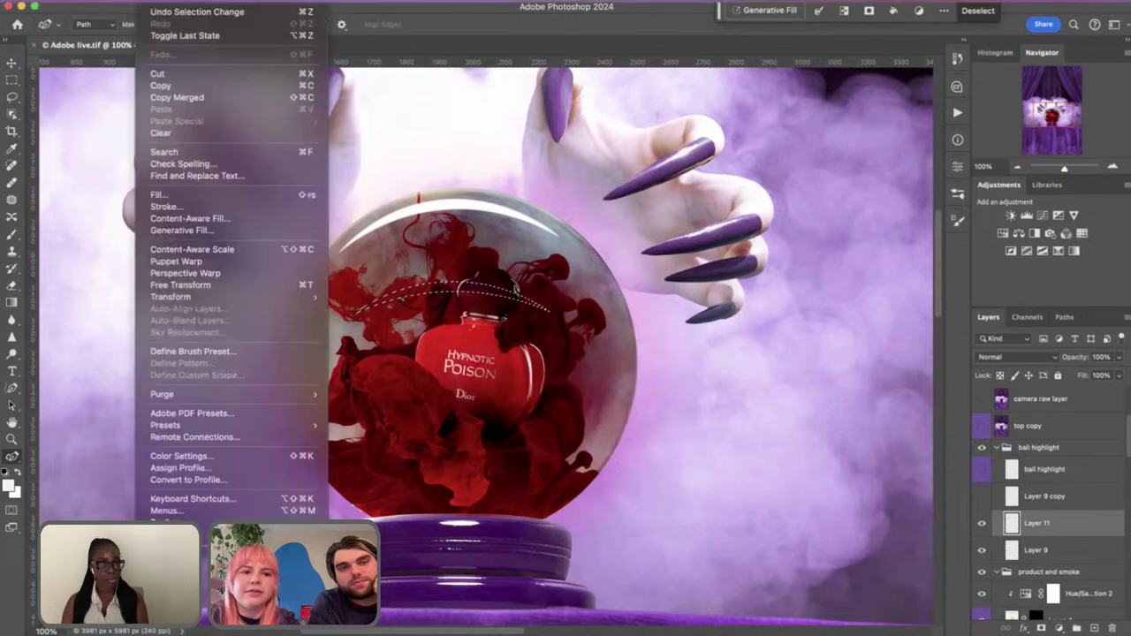
click(159, 194)
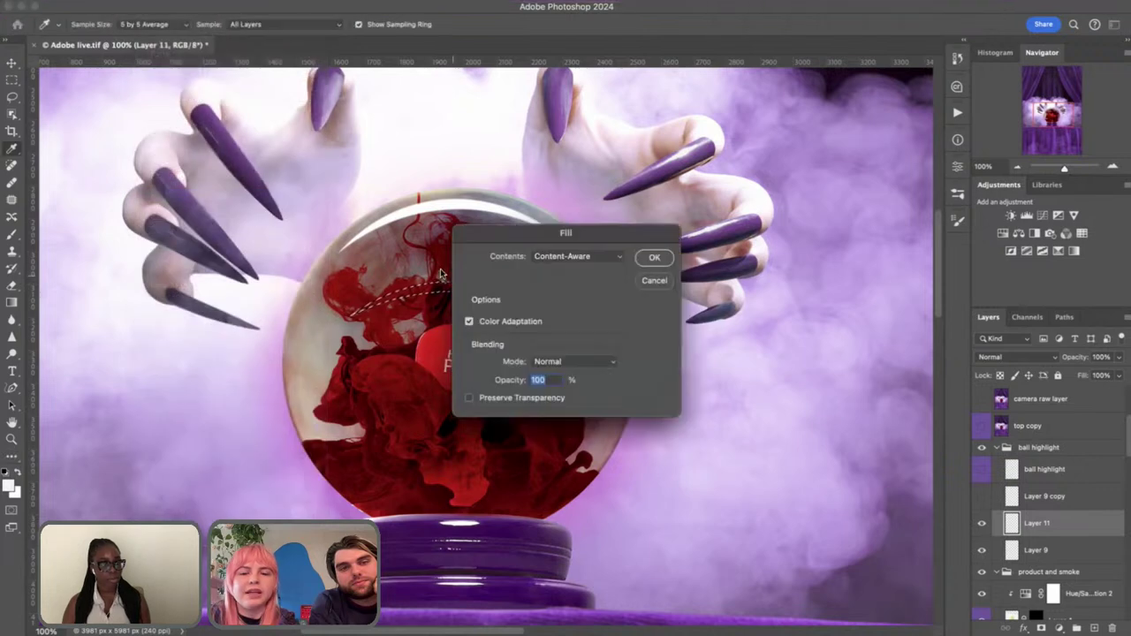
click(590, 256)
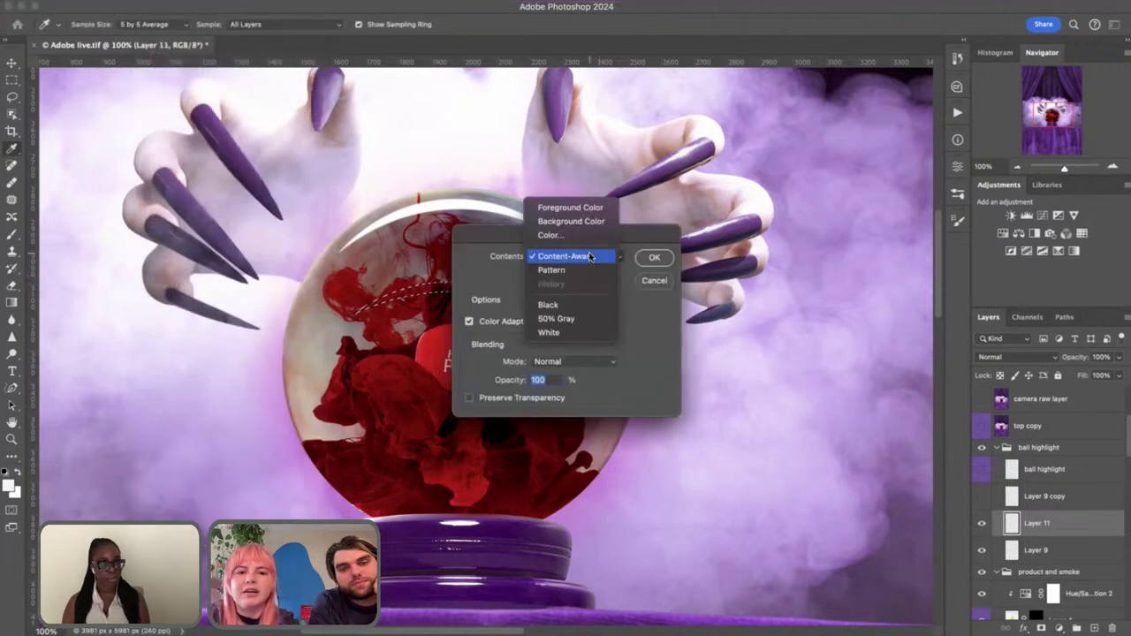
click(588, 330)
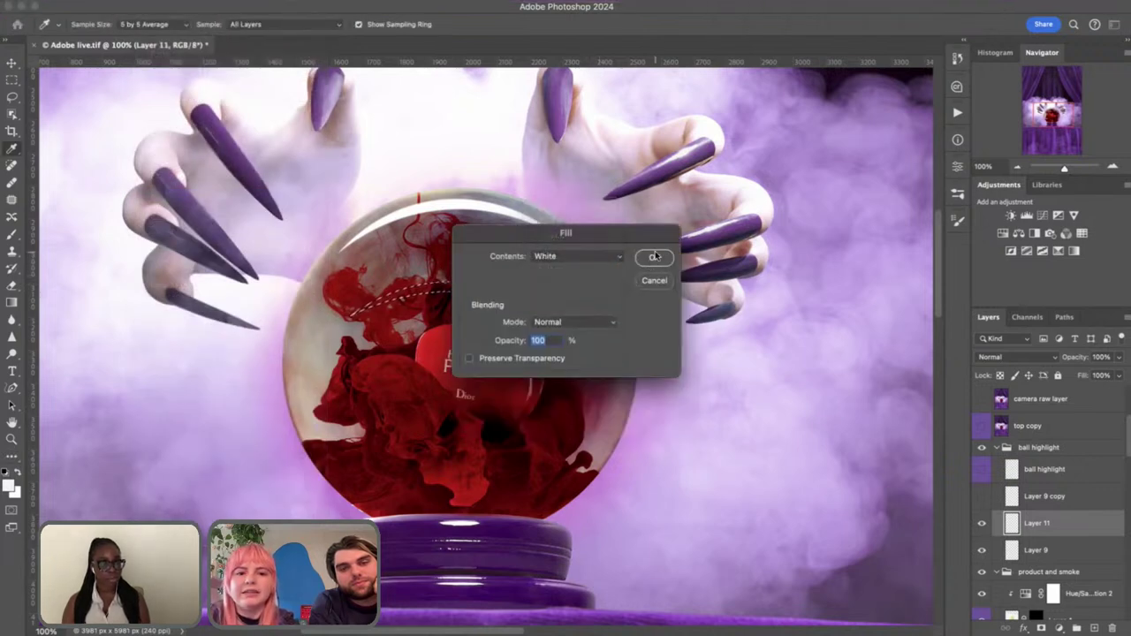
click(655, 257)
key(p)
key(ctrl+d)
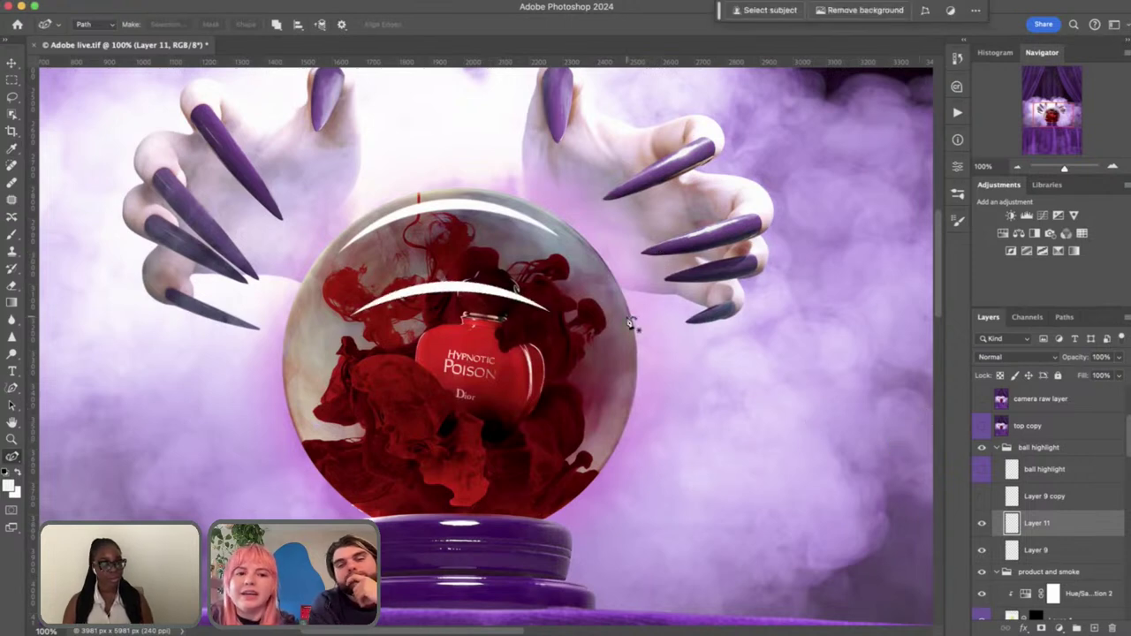
Hide Layer 11, check the highlight with Layer 9 and Layer 9 copy toggled, and make Layer 9 active with only it shown
click(981, 525)
click(983, 497)
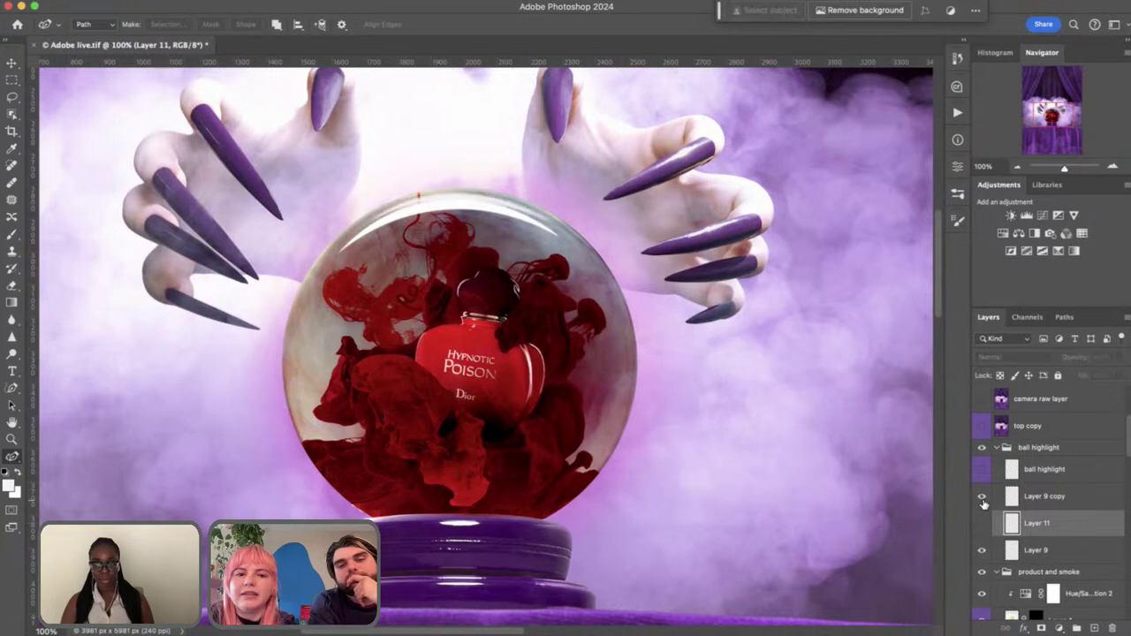
click(981, 551)
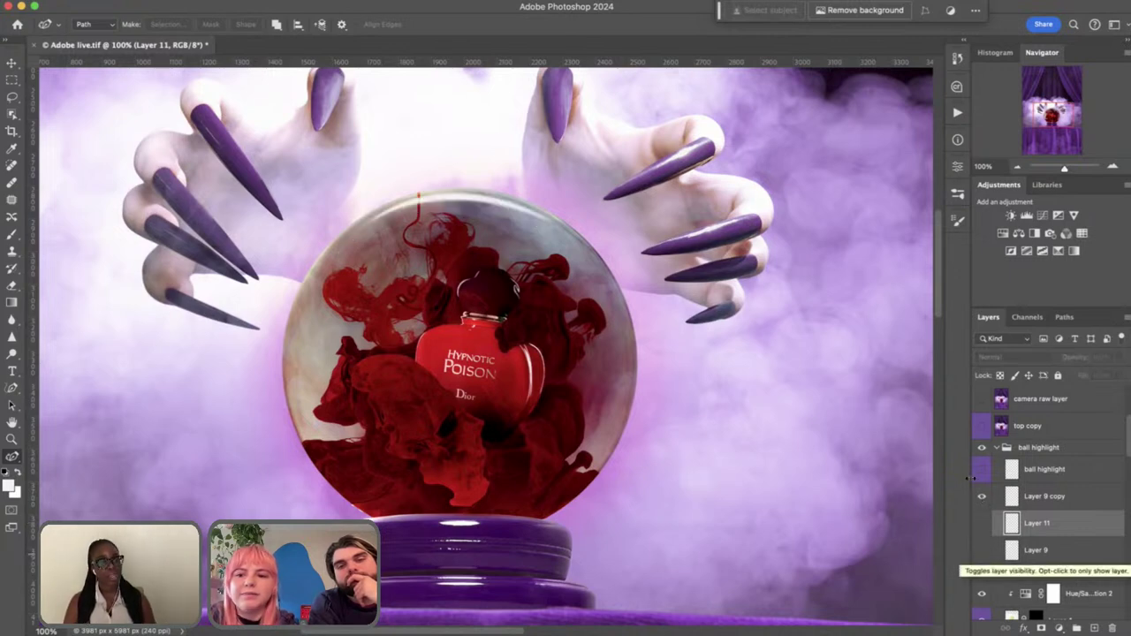
click(984, 553)
click(1052, 552)
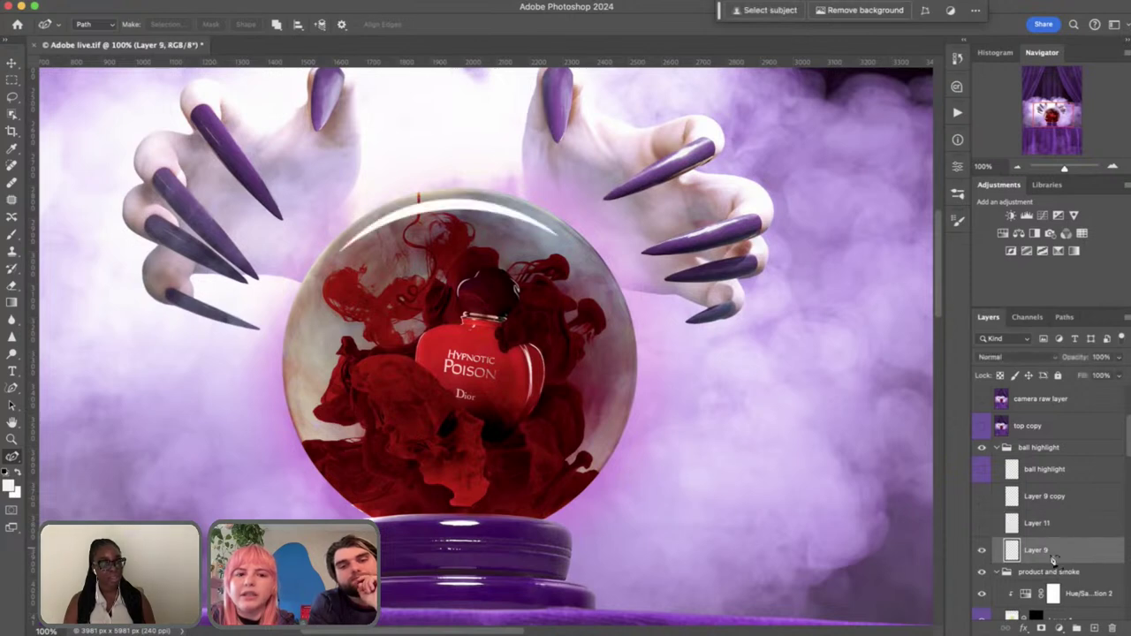
Apply a Gaussian Blur with a 6.0-pixel radius to Layer 9's highlight along the ball's upper rim
click(329, 0)
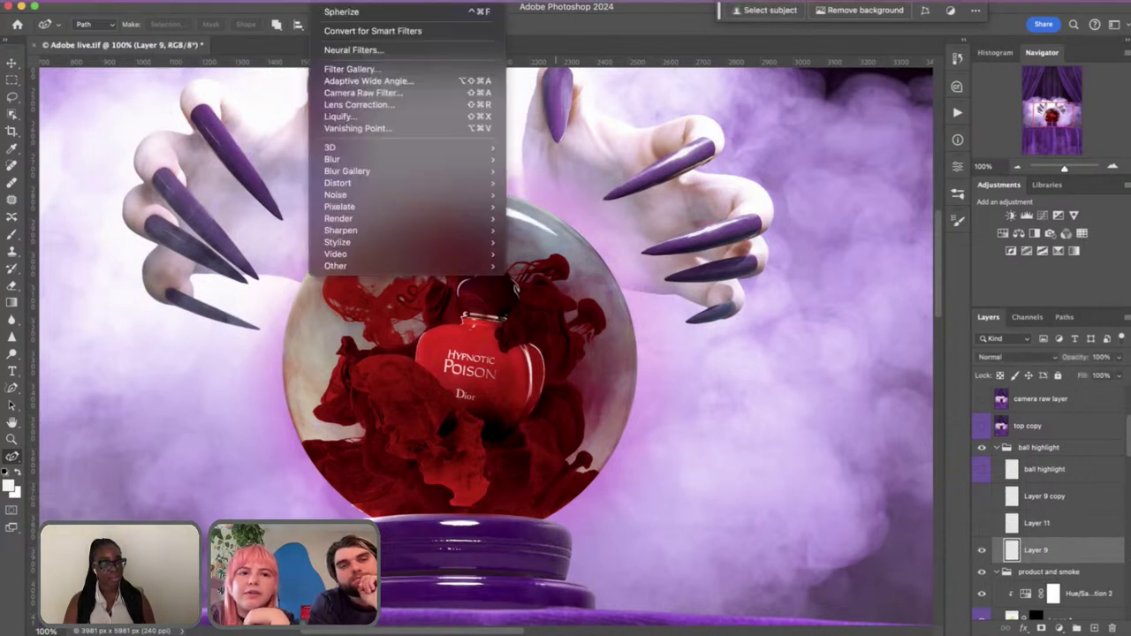
mouse_move(353, 160)
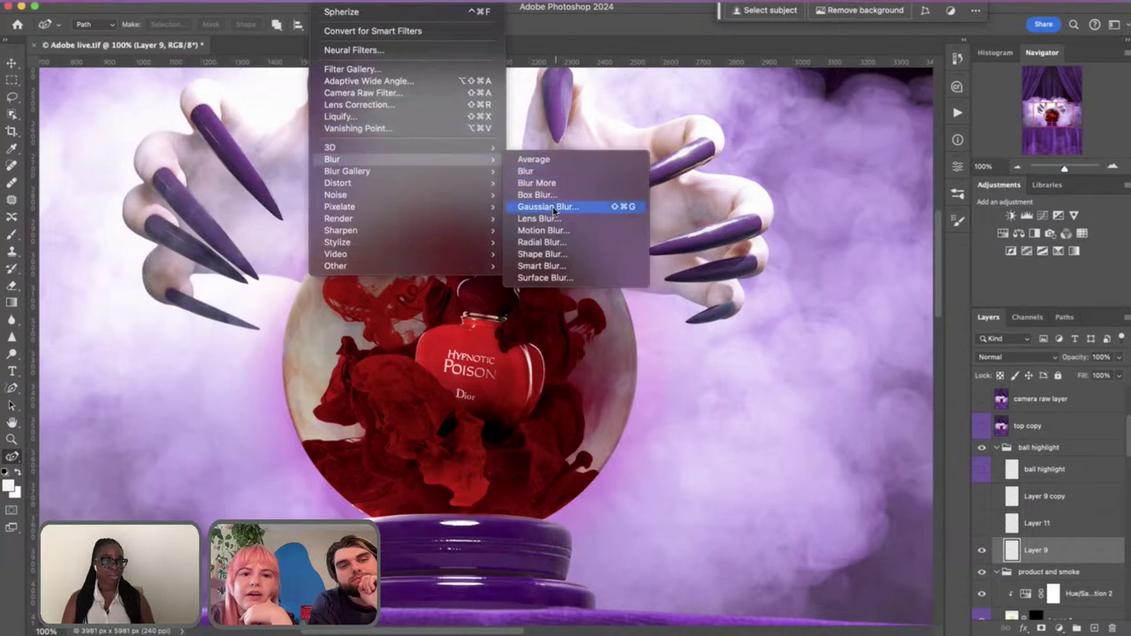
click(548, 207)
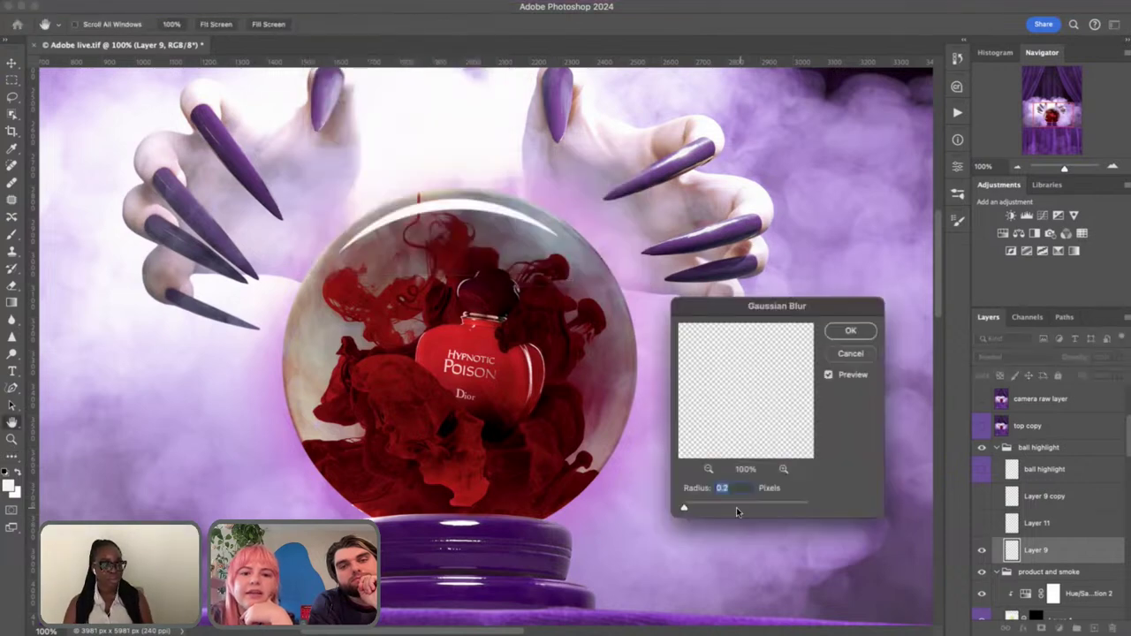
drag(705, 506, 716, 508)
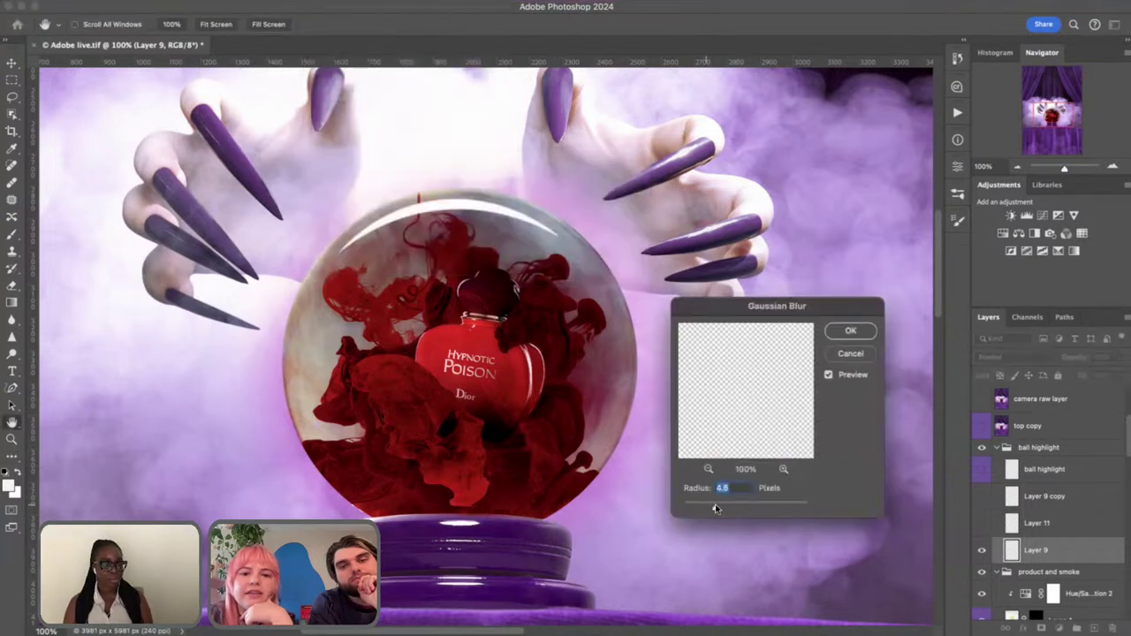
click(829, 375)
click(828, 376)
drag(716, 510, 719, 508)
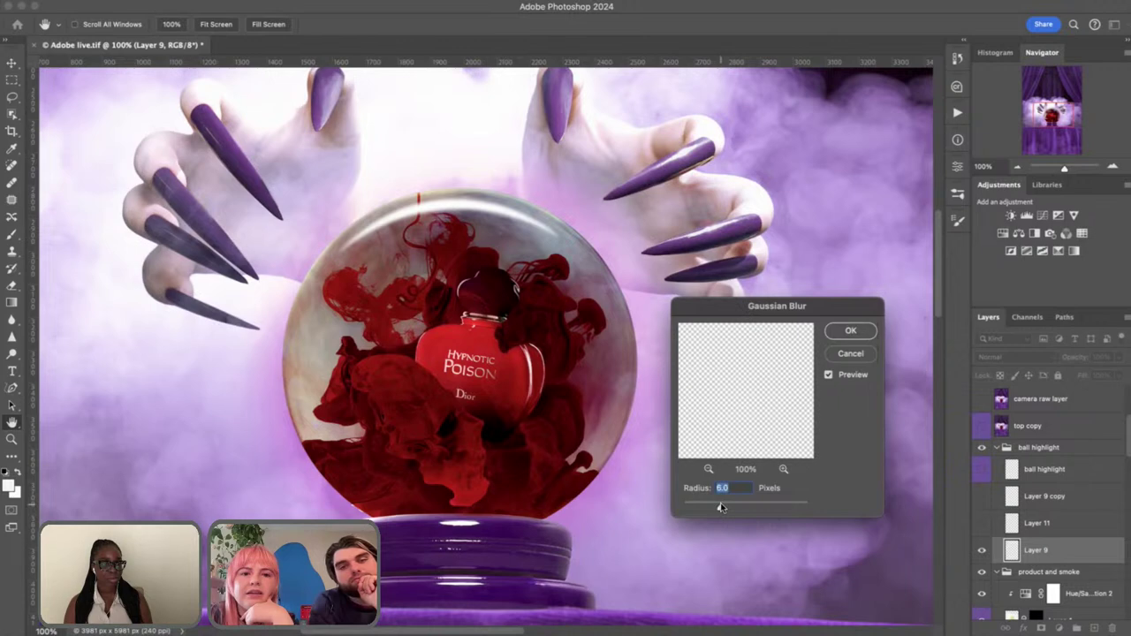
click(854, 331)
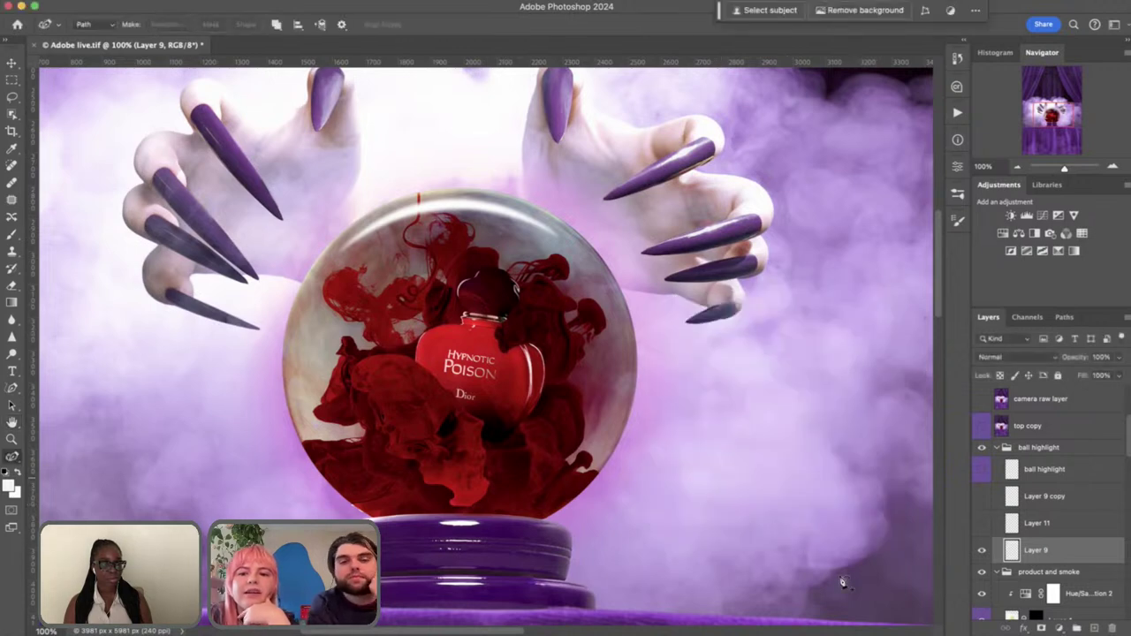
Start a Free Transform on Layer 9's blurred rim highlight, with the whole ball in view
key(super+t)
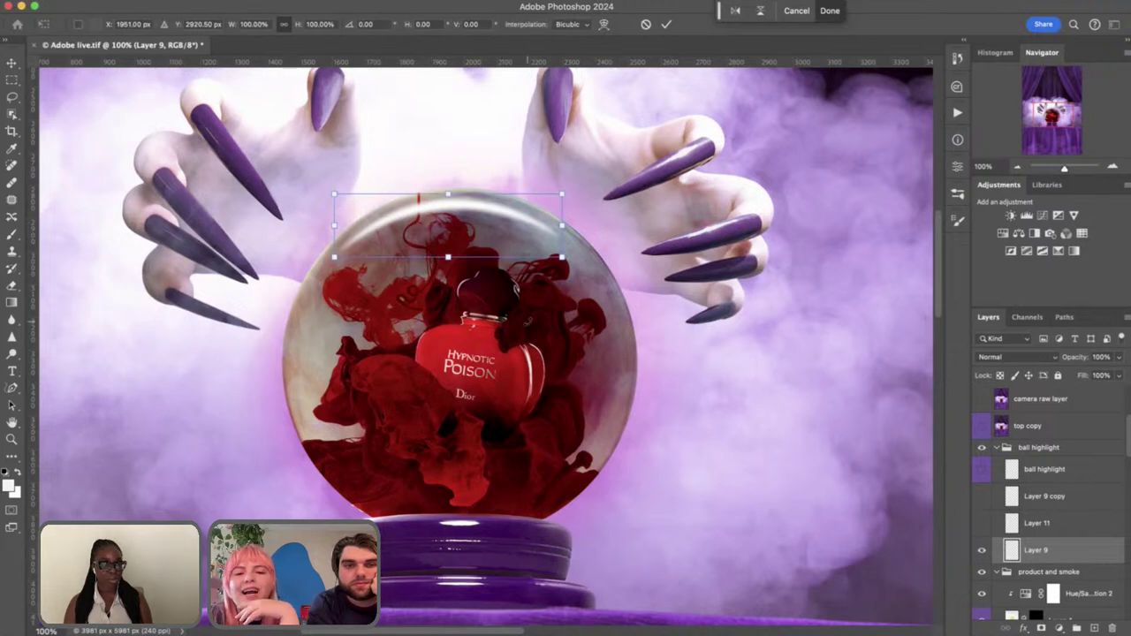
key(super+minus)
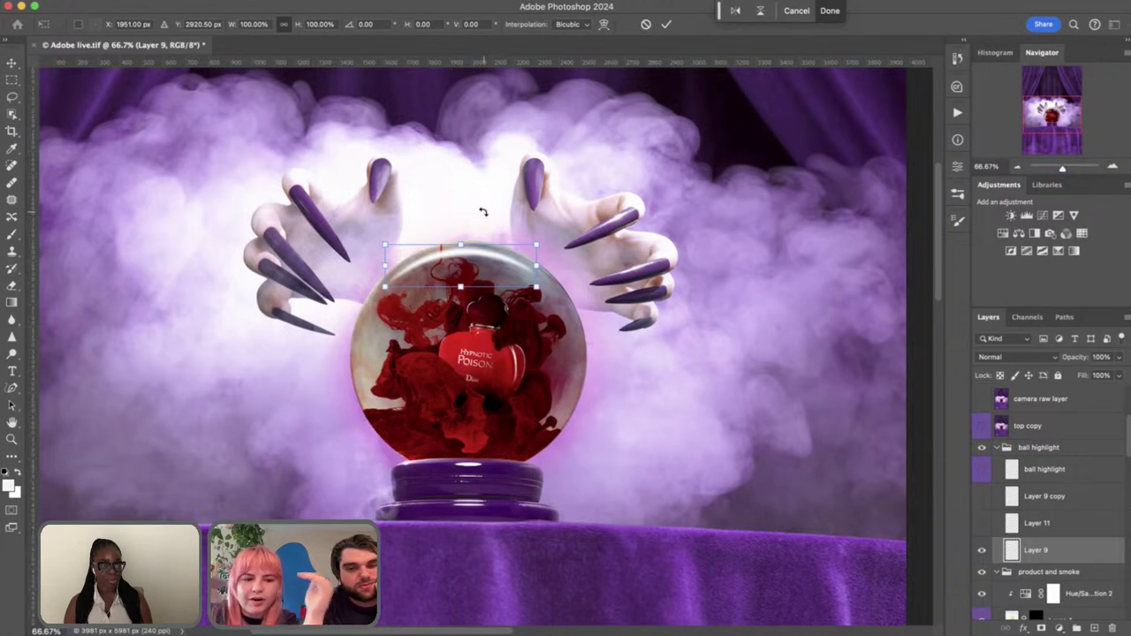
Rotate Layer 9's highlight about 44° and scale it to about 86%, fitting it along the crystal ball's upper-right edge
drag(480, 198, 512, 214)
drag(432, 227, 535, 213)
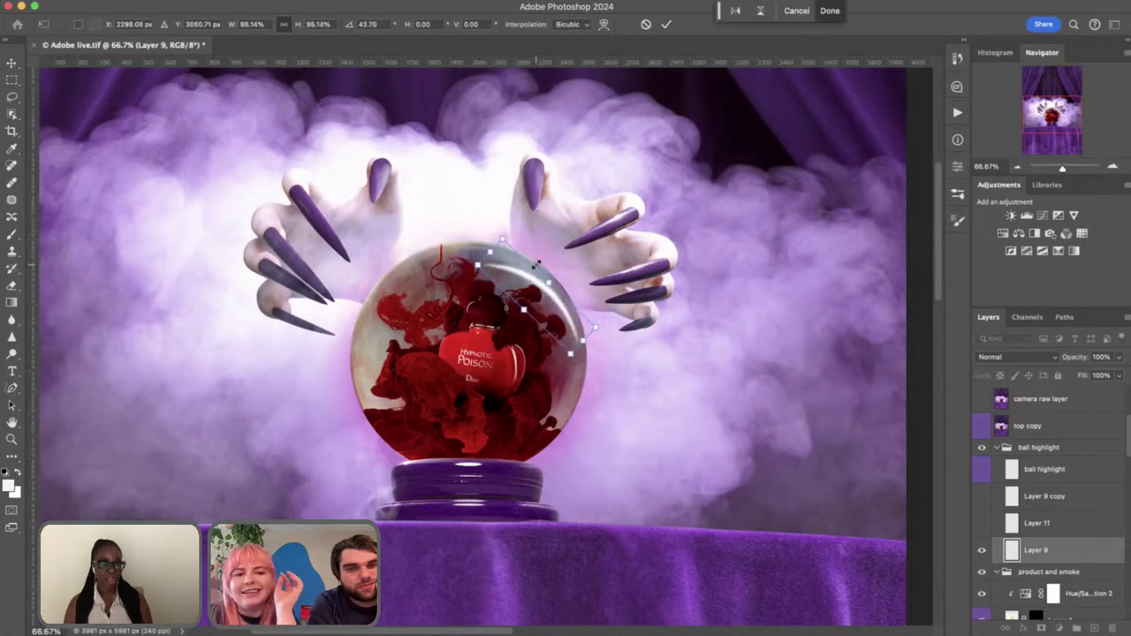
mouse_move(536, 264)
mouse_down()
mouse_move(515, 257)
mouse_move(517, 274)
mouse_up()
key(p)
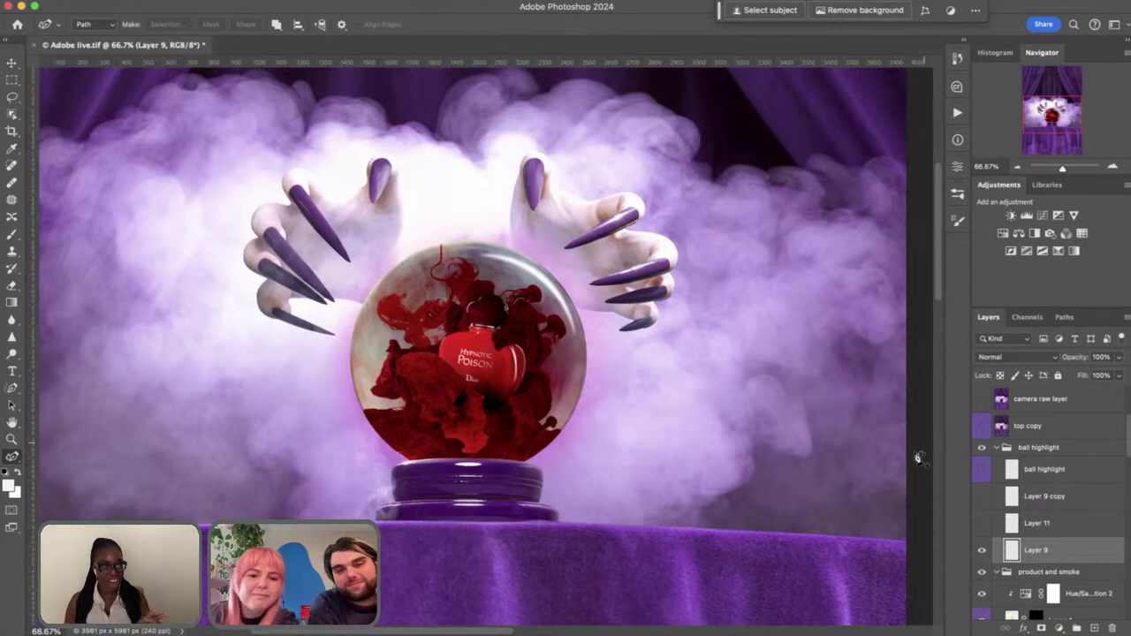
Show the ball highlight layer, hide Layer 9, and collapse the ball highlight group
scroll(867, 498, up, 3)
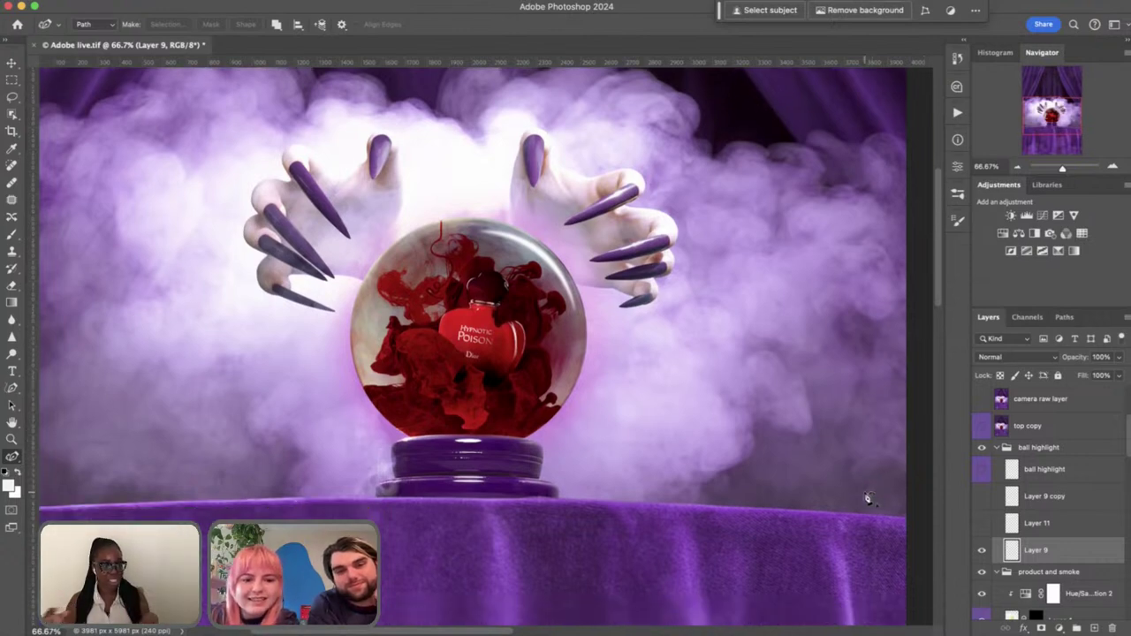
scroll(791, 531, down, 1)
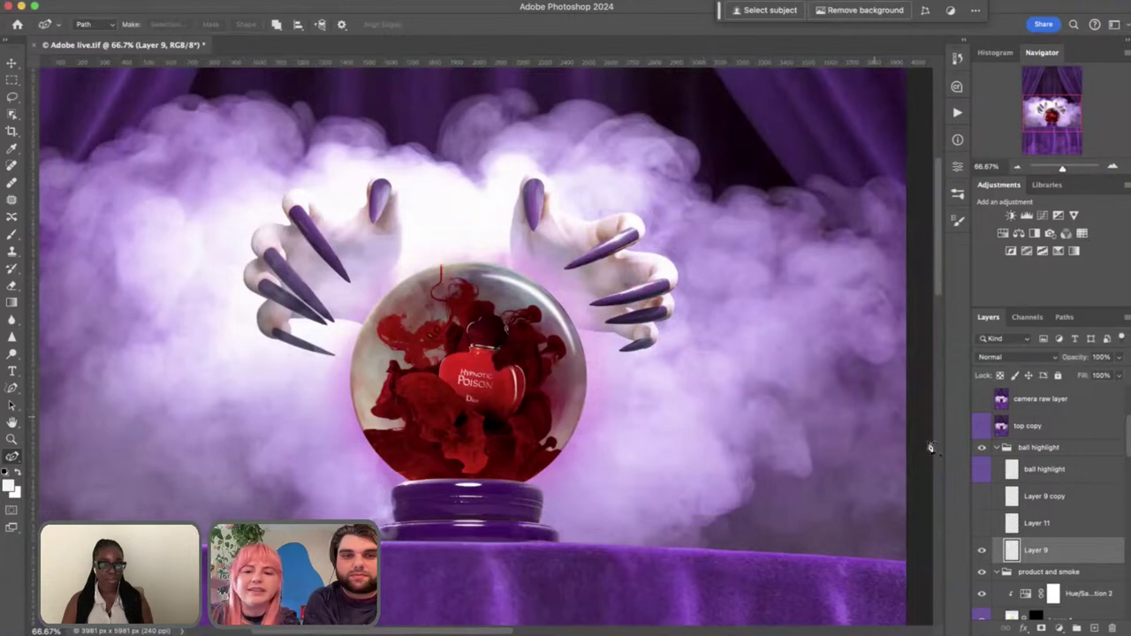
click(982, 469)
click(983, 550)
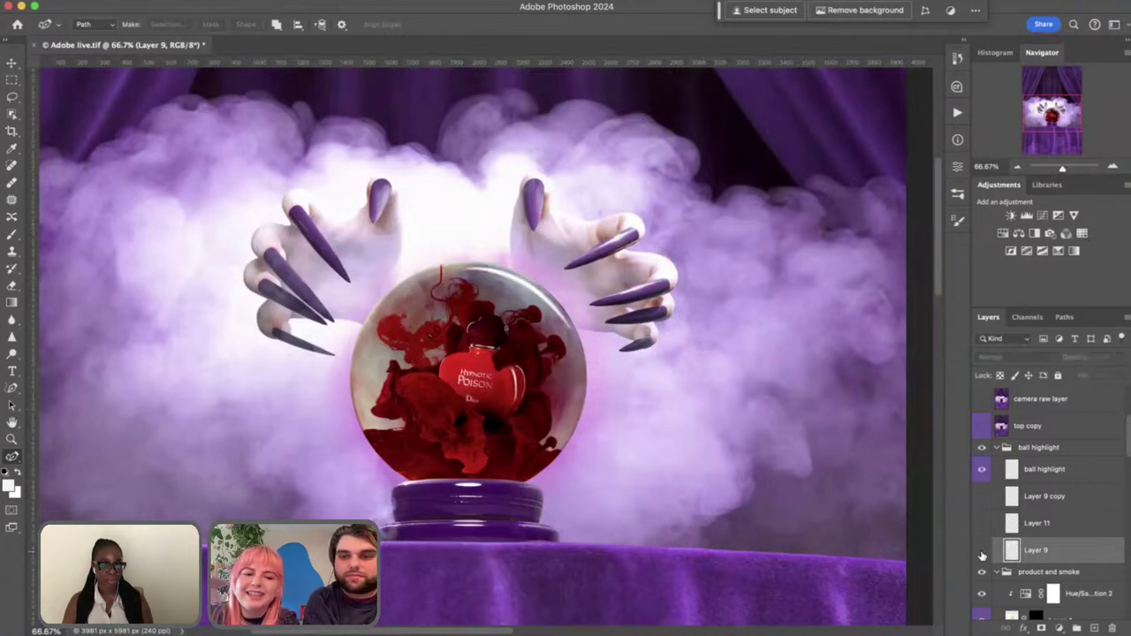
click(997, 449)
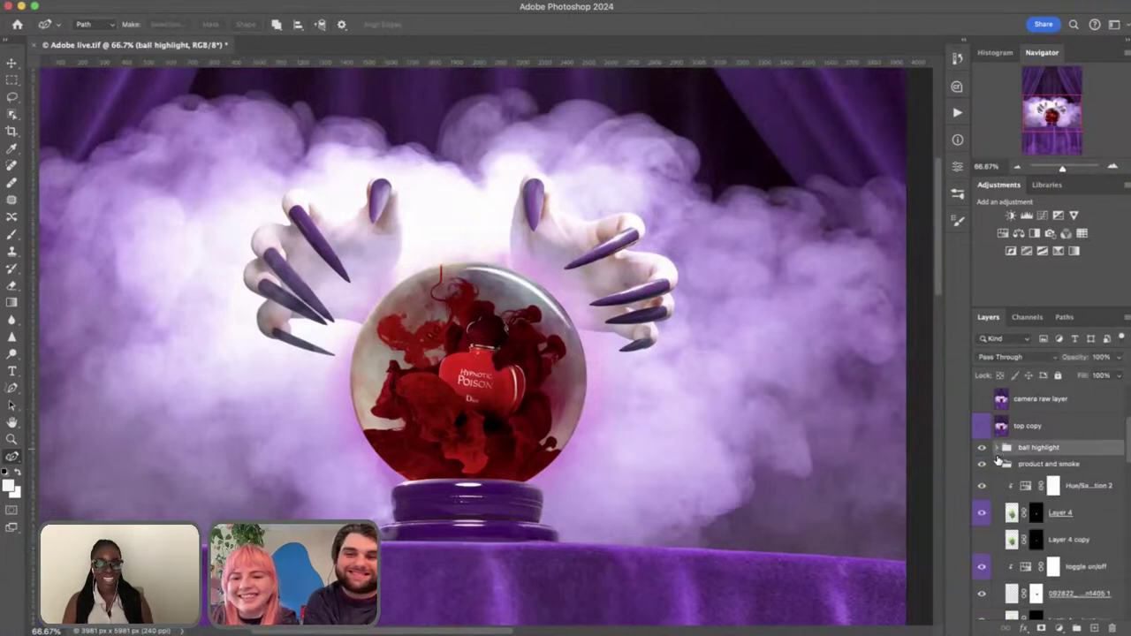
Stamp all visible layers into a new merged layer directly above the ball highlight group
scroll(1017, 531, up, 3)
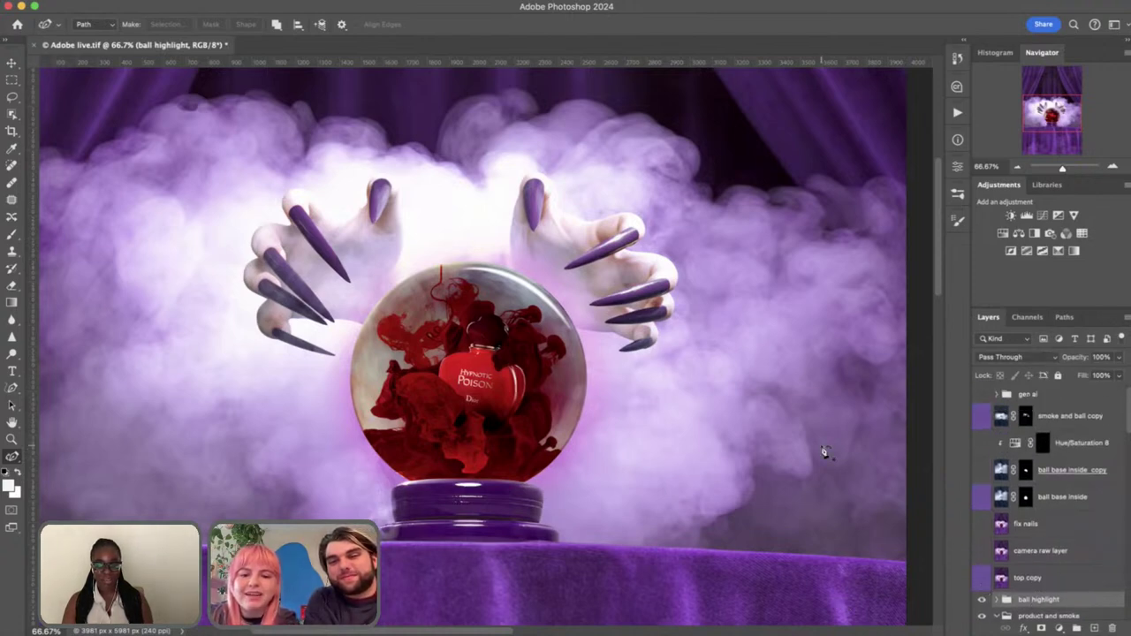
key(super+minus)
key(super+minus)
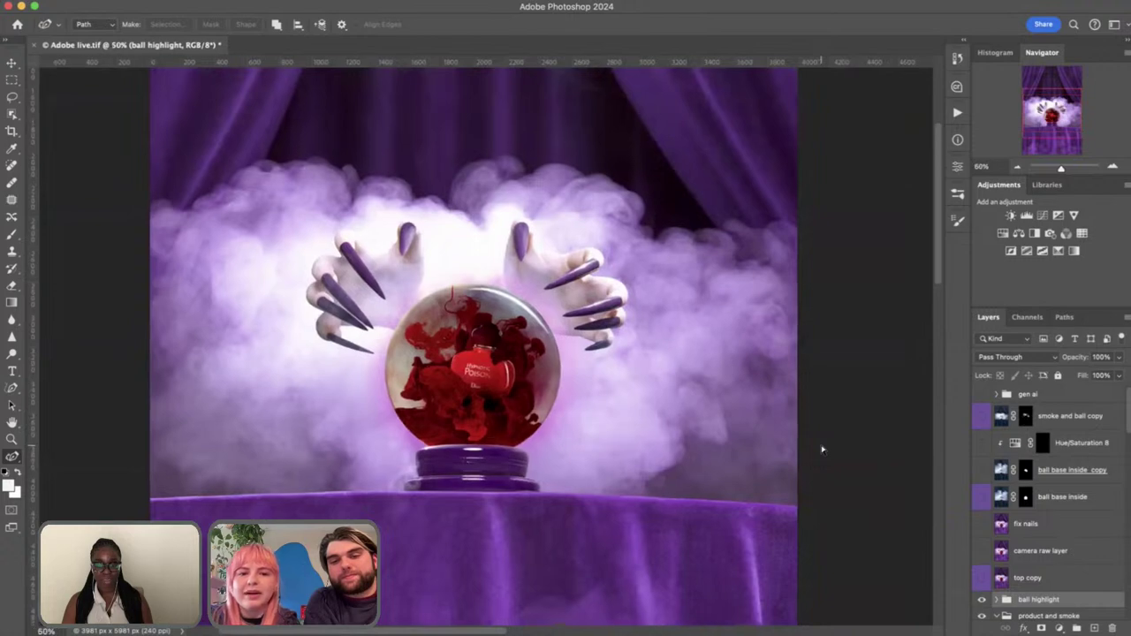
key(super+minus)
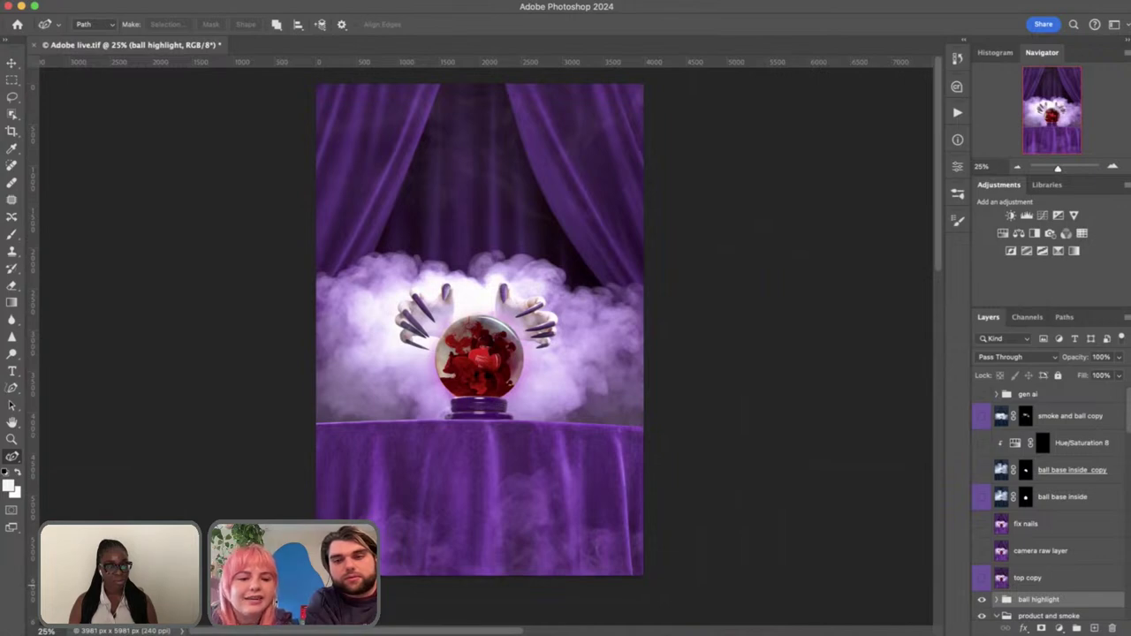
key(super+alt+shift+e)
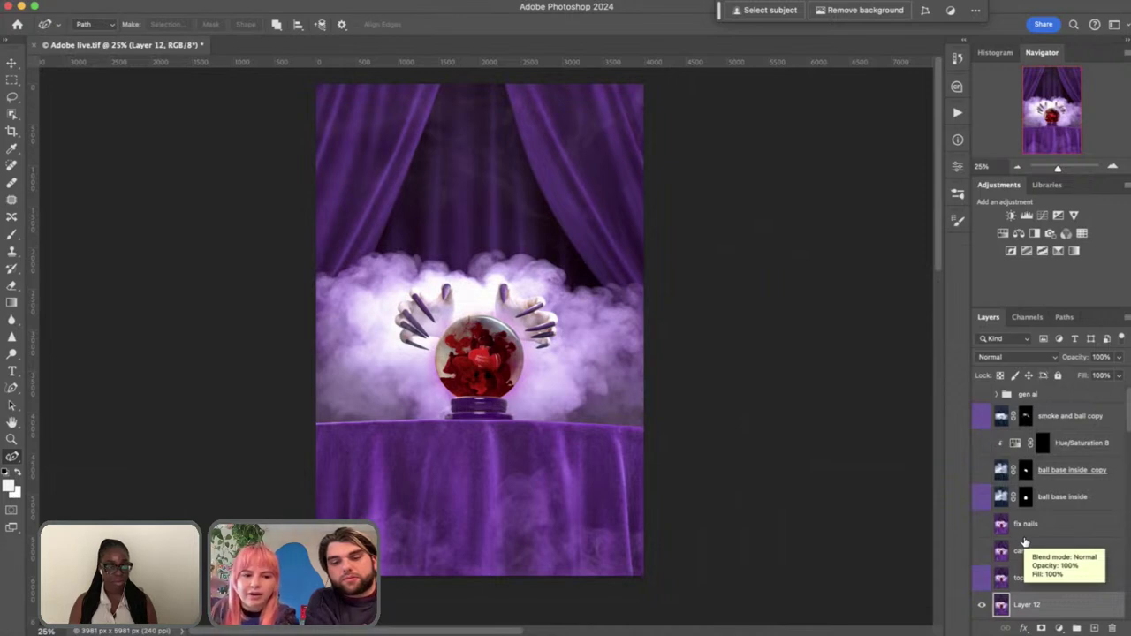
Compare the image with and without Layer 12, and look through the neighbouring layers in the stack
scroll(1025, 544, down, 3)
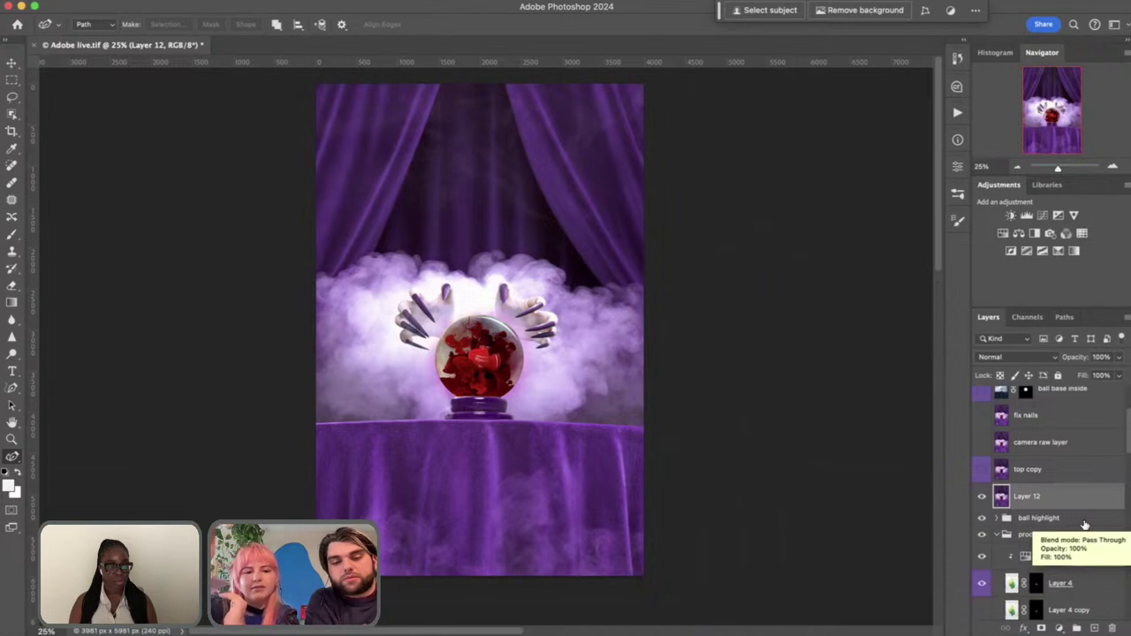
click(982, 498)
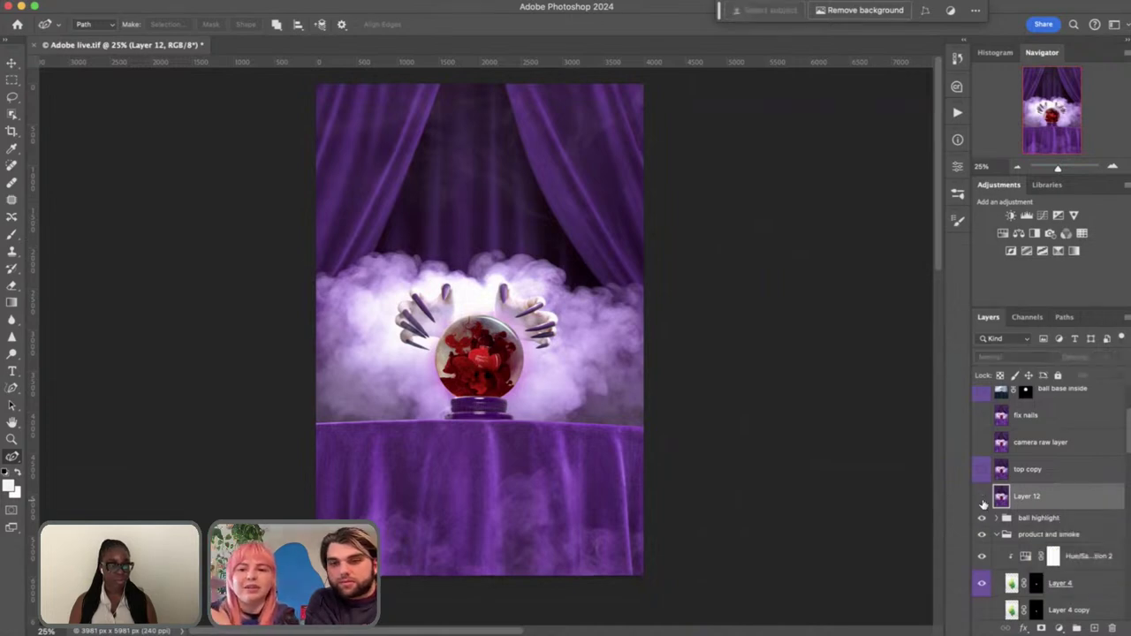
click(982, 498)
scroll(1036, 590, down, 1)
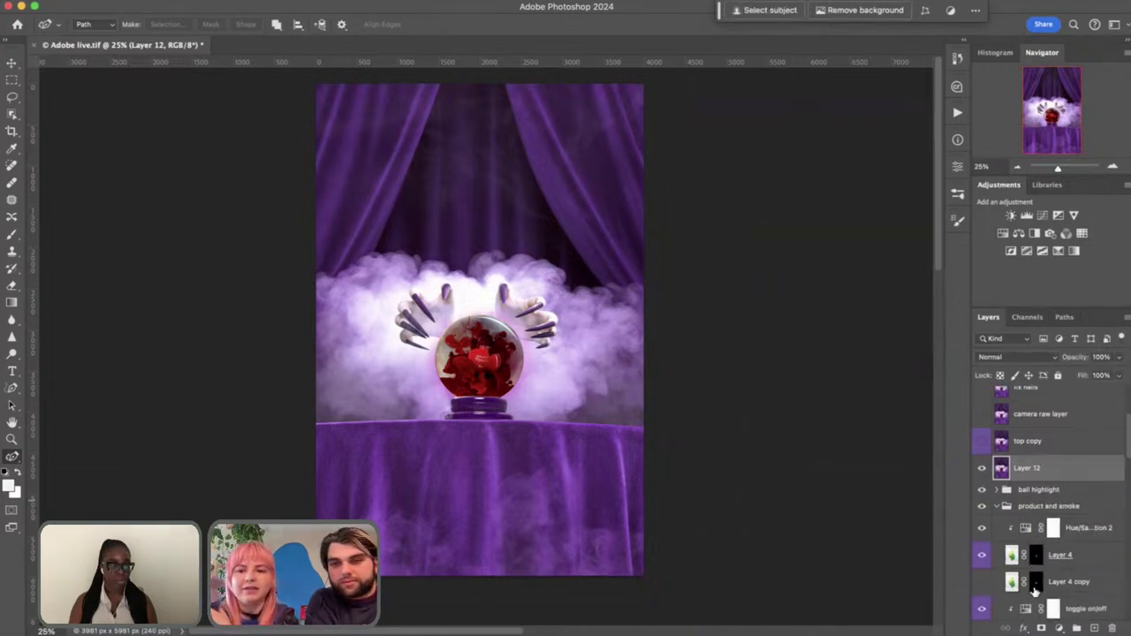
scroll(1036, 591, down, 5)
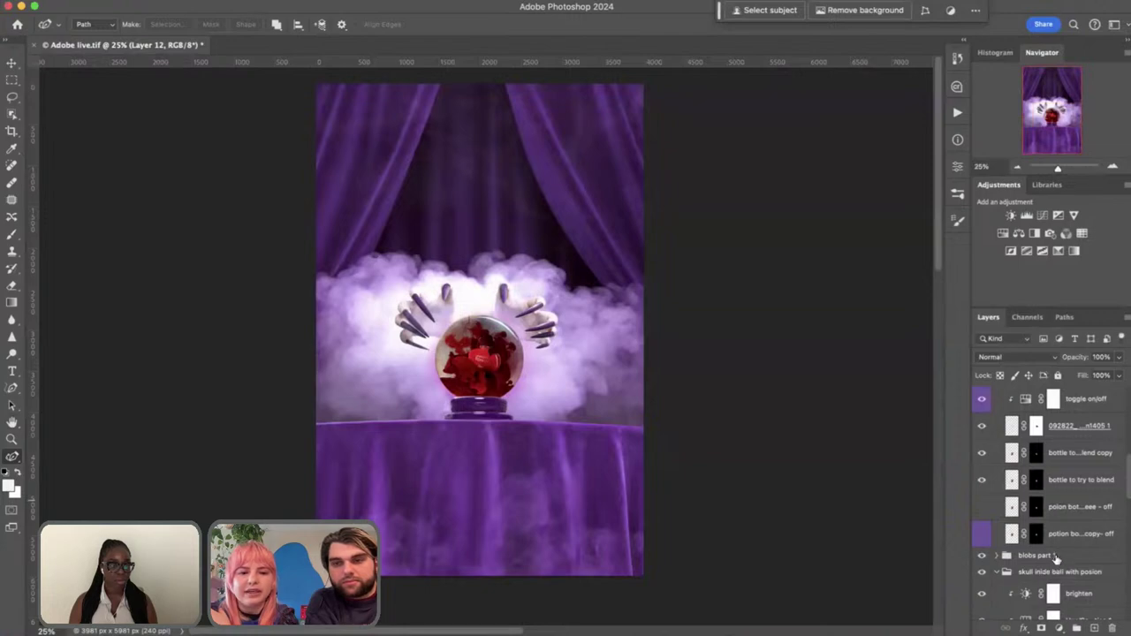
scroll(1056, 558, up, 8)
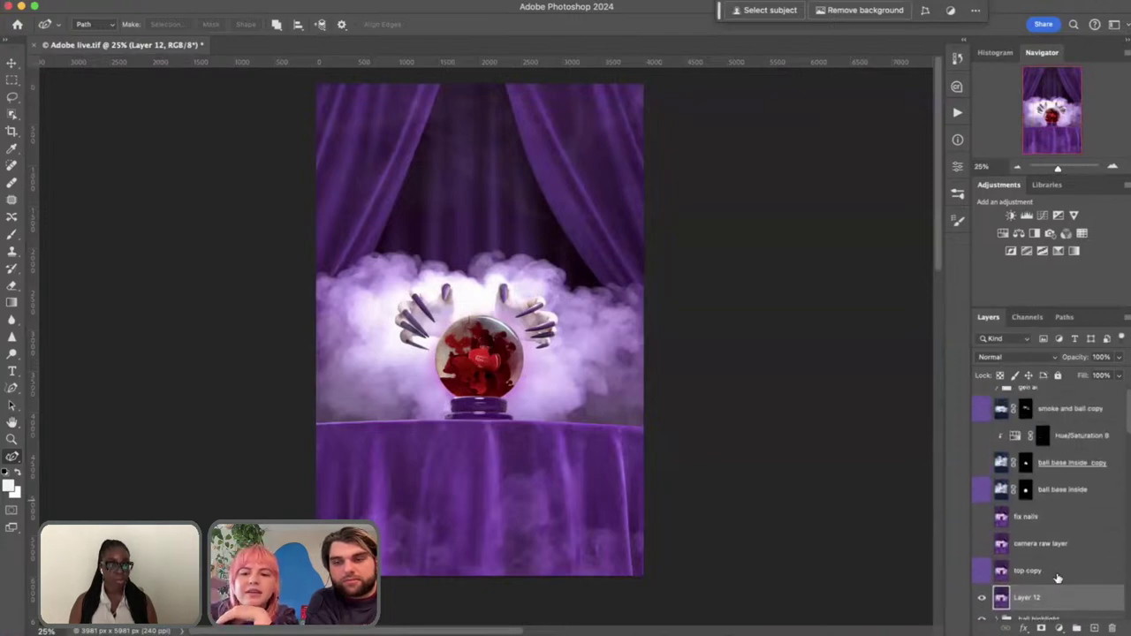
scroll(1058, 578, down, 1)
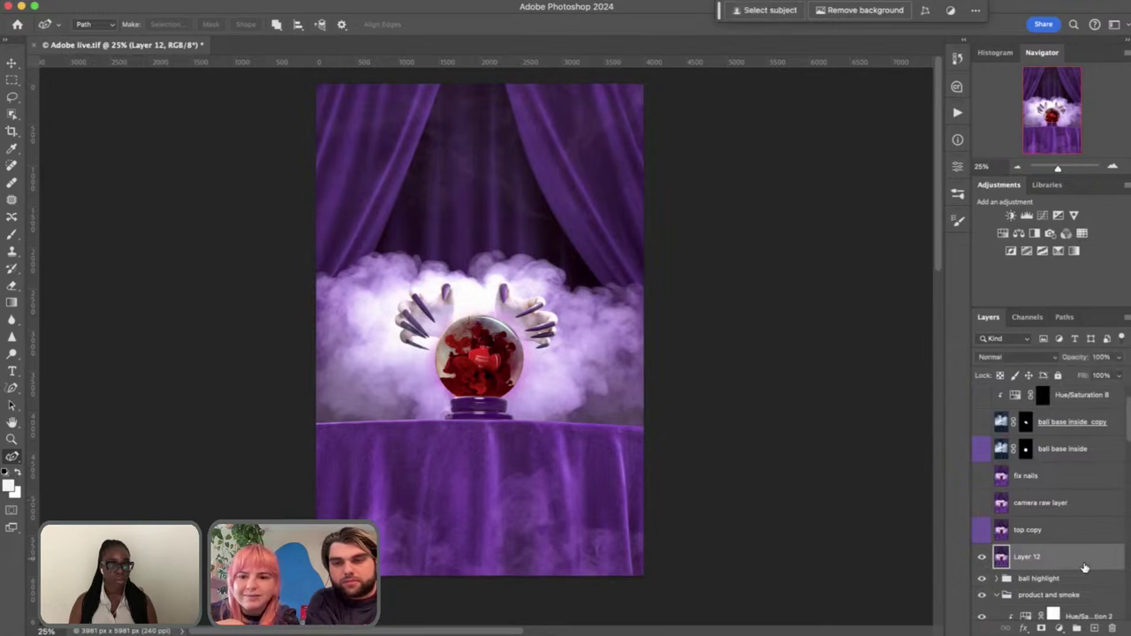
Move Layer 12 above the top copy layer and toggle the camera raw layer's visibility for comparison, leaving it shown
drag(1085, 567, 1056, 517)
scroll(1051, 557, up, 1)
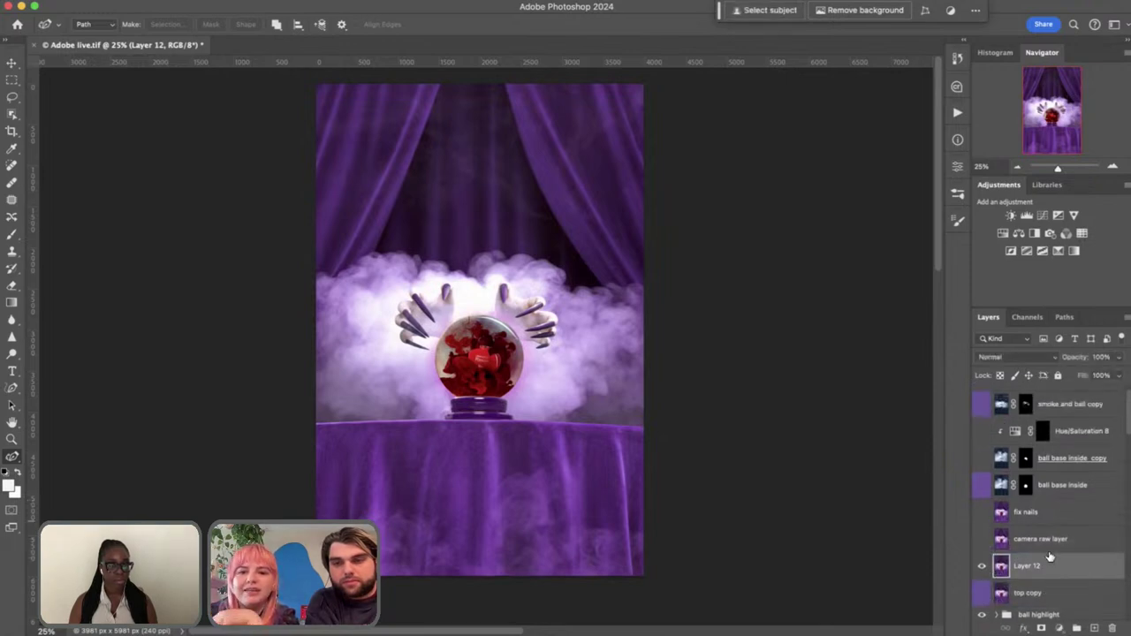
click(982, 540)
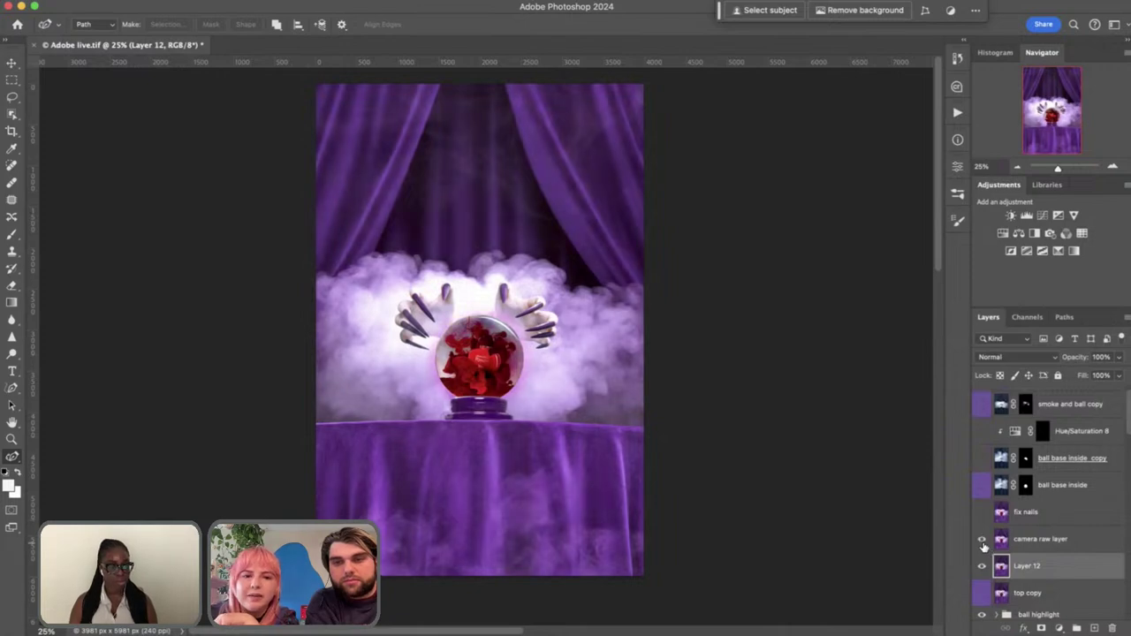
double_click(982, 541)
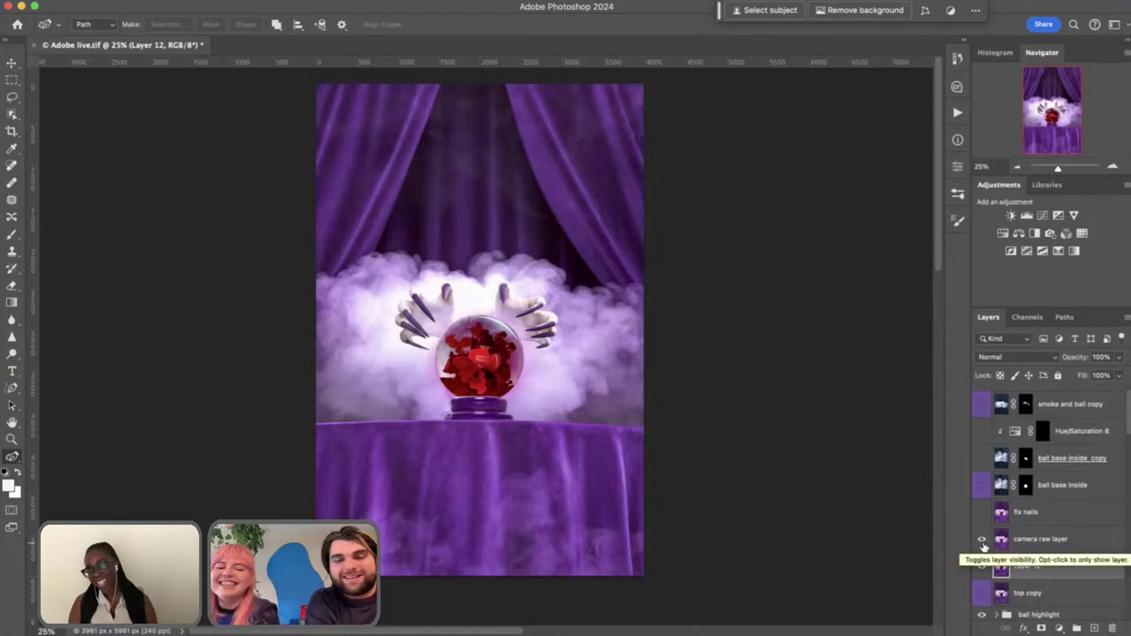
Convert Layer 12 to a smart object and apply a Camera Raw filter with Exposure +0.25, Contrast +10 and Highlights -8
right_click(1053, 571)
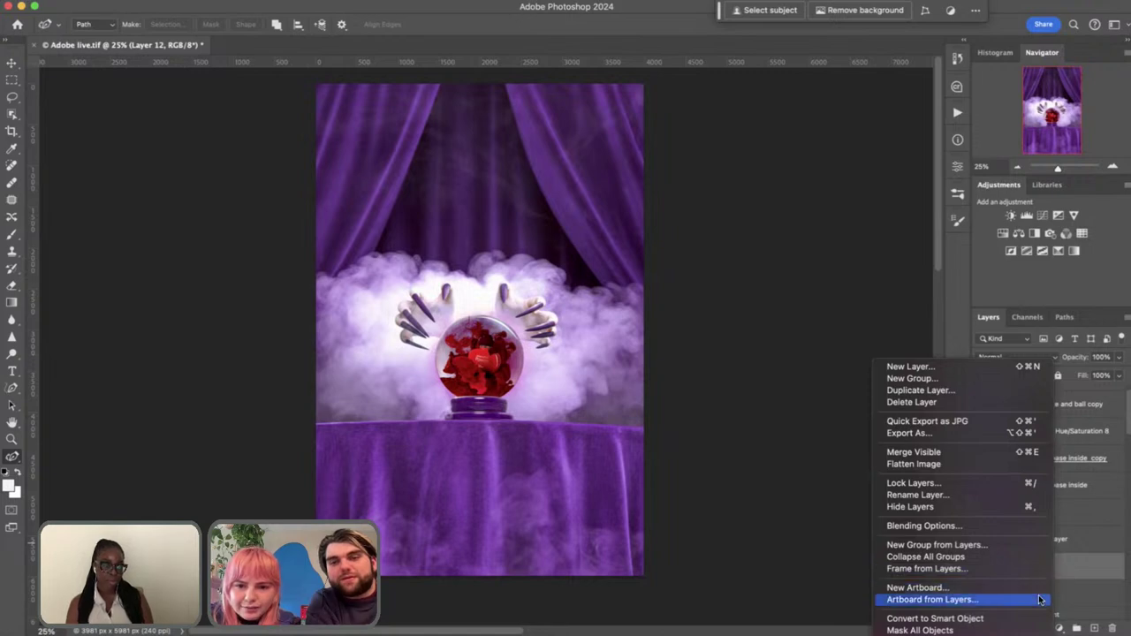
click(1006, 621)
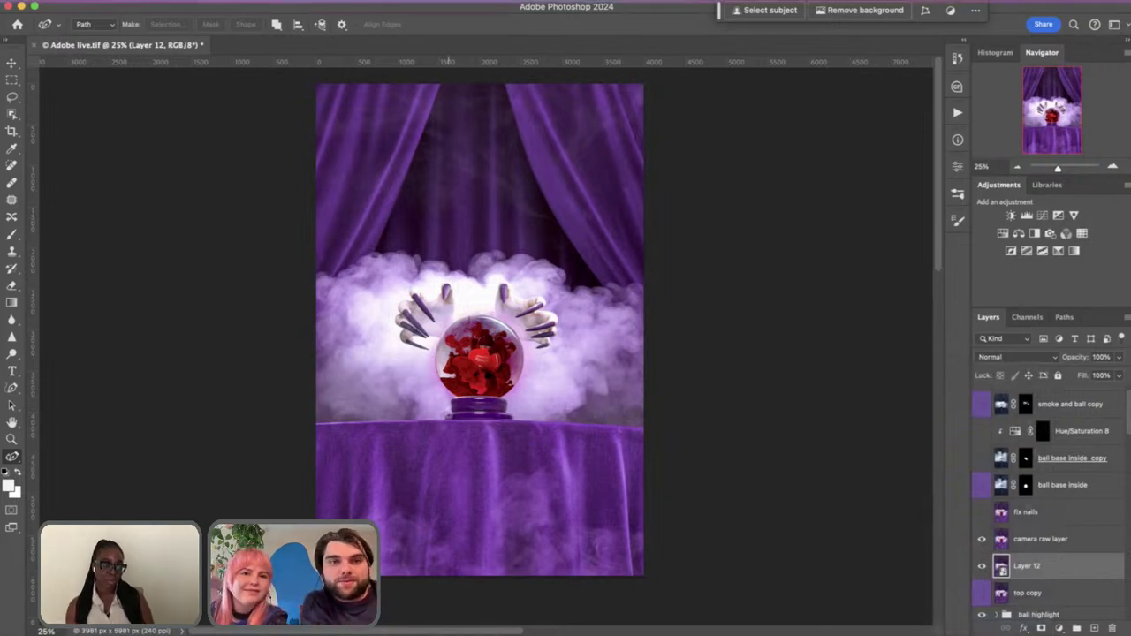
click(329, 3)
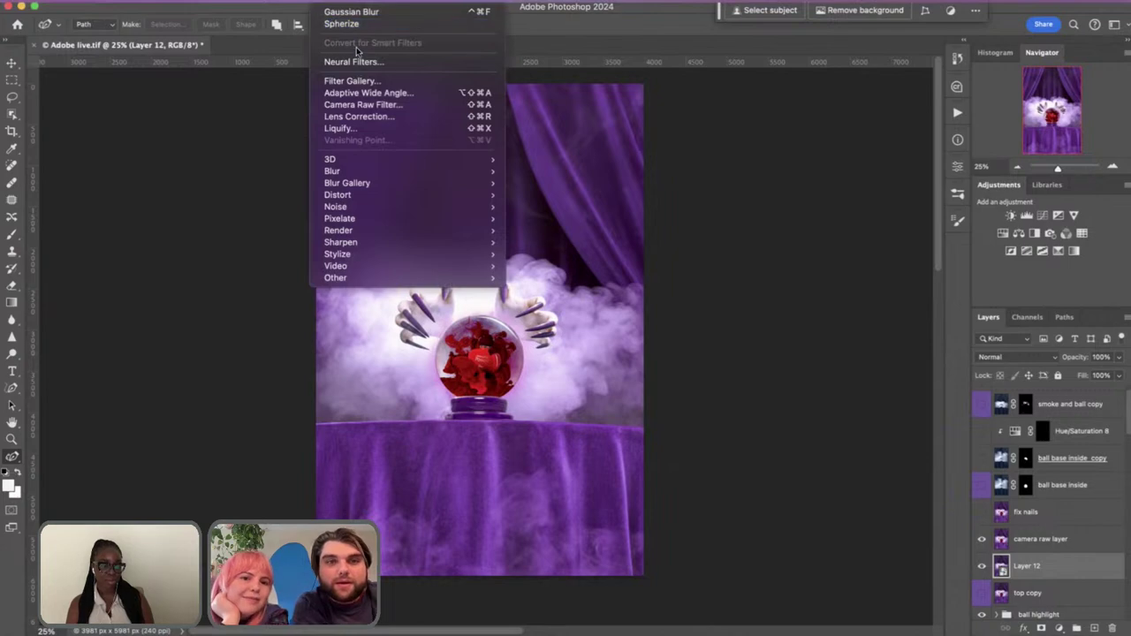
click(369, 106)
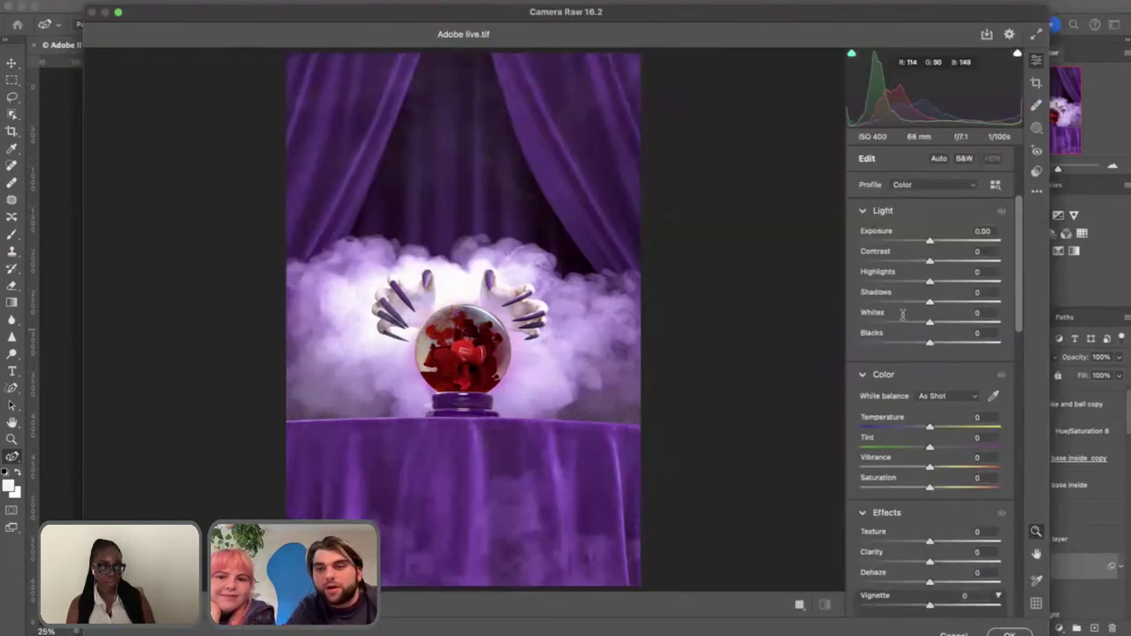
drag(930, 241, 924, 282)
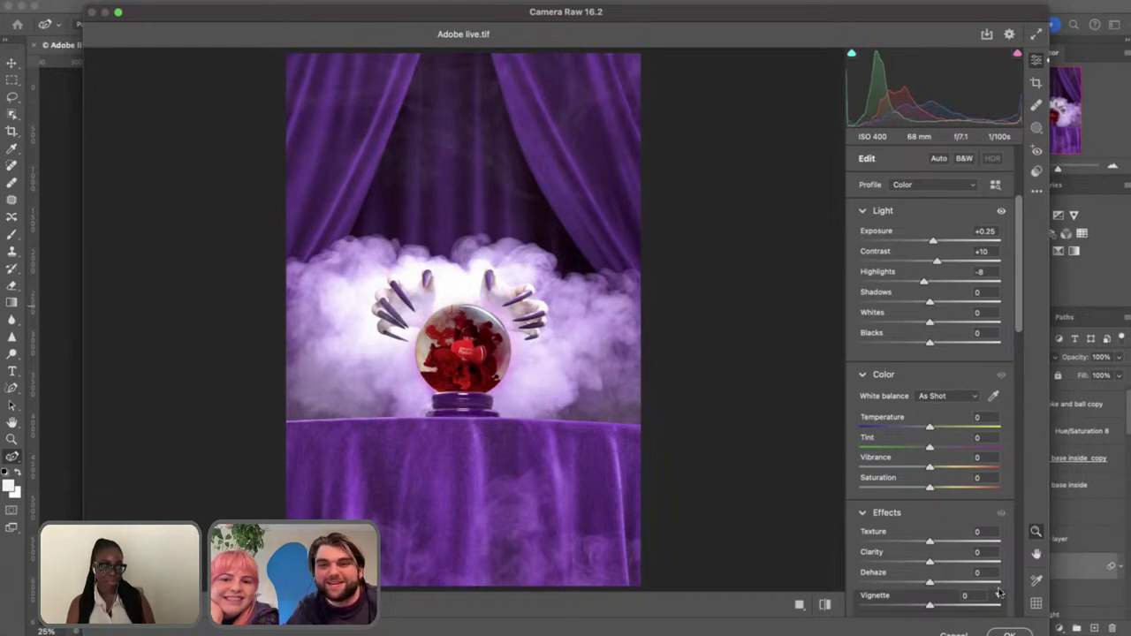
click(1012, 633)
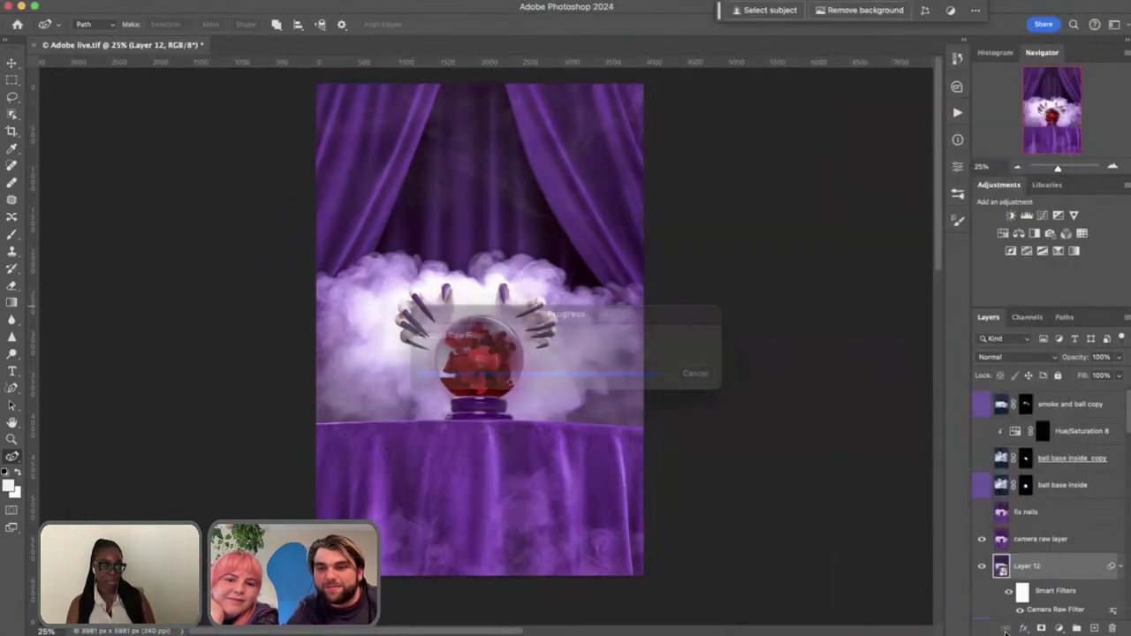
Hide the camera raw layer above Layer 12
scroll(1069, 598, down, 3)
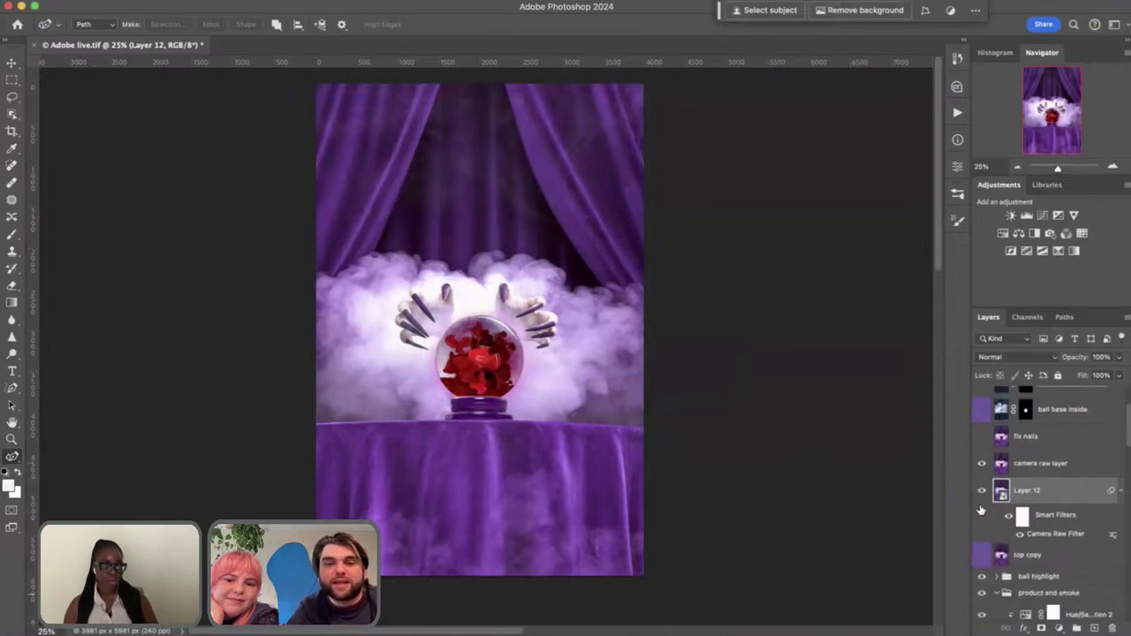
click(981, 463)
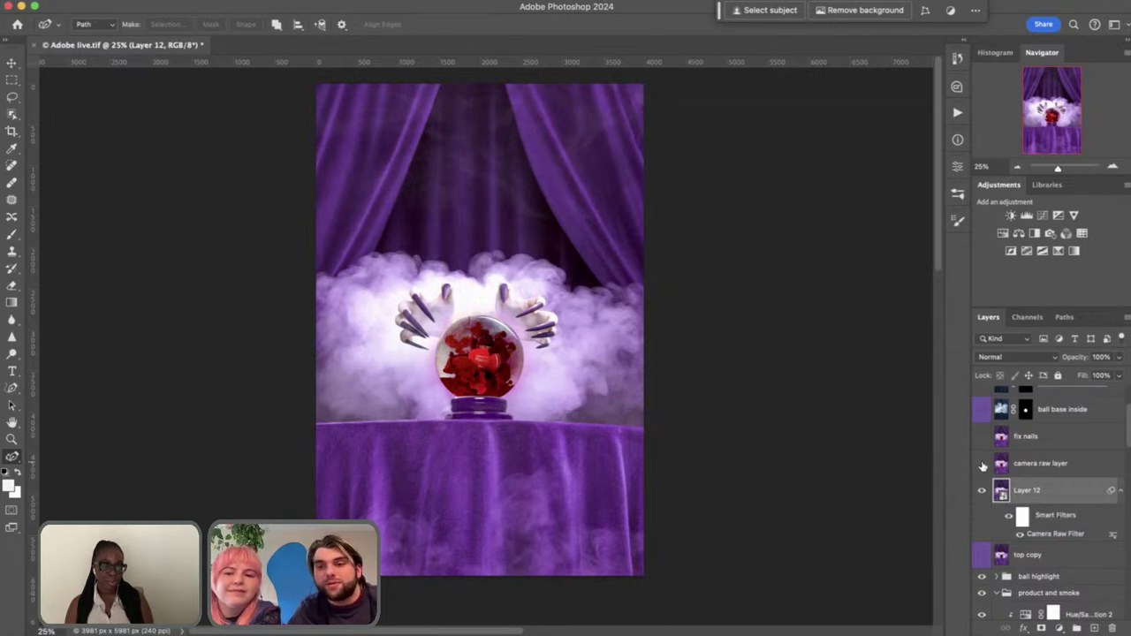
Reopen Layer 12's Camera Raw filter and set the Color Mixer's Reds luminance to +42
double_click(1065, 533)
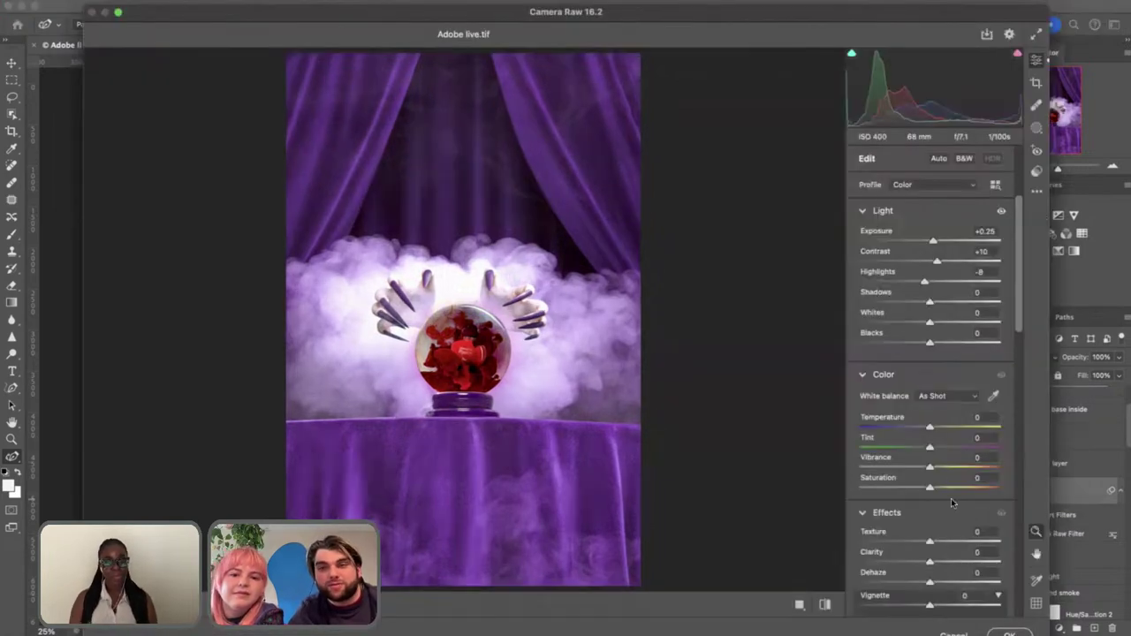
scroll(951, 498, down, 10)
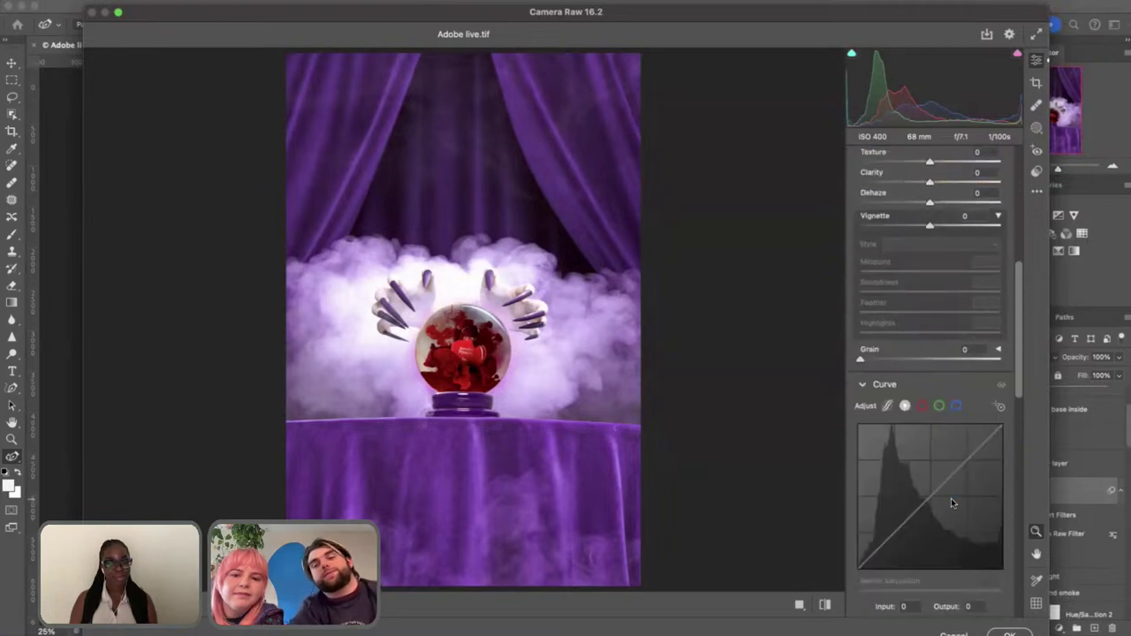
scroll(951, 498, up, 10)
scroll(951, 499, down, 5)
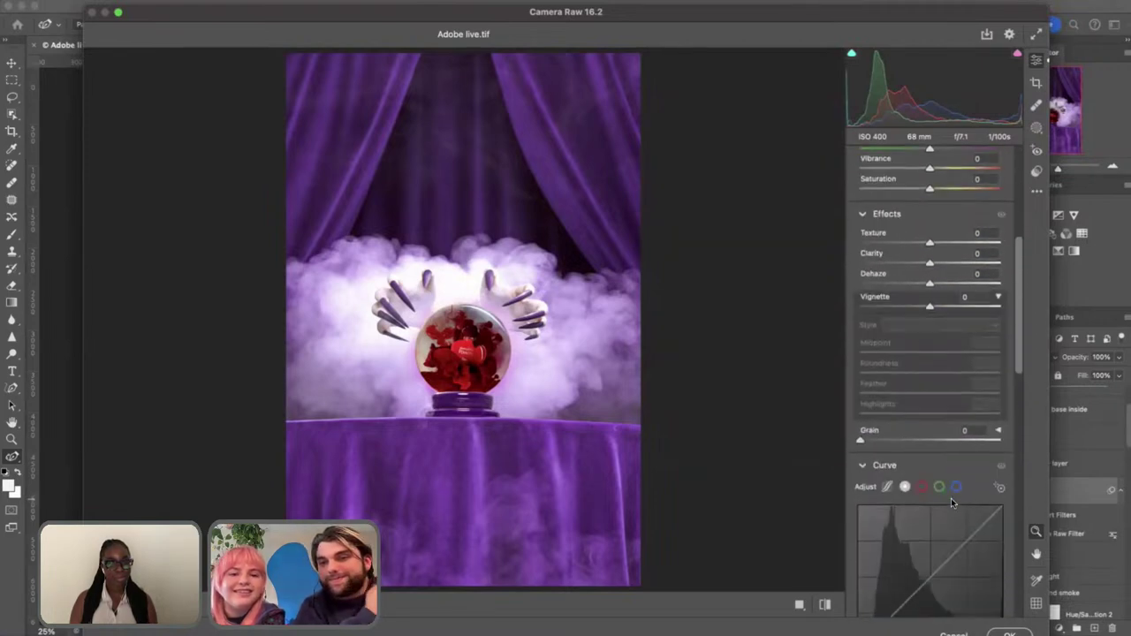
scroll(951, 498, down, 8)
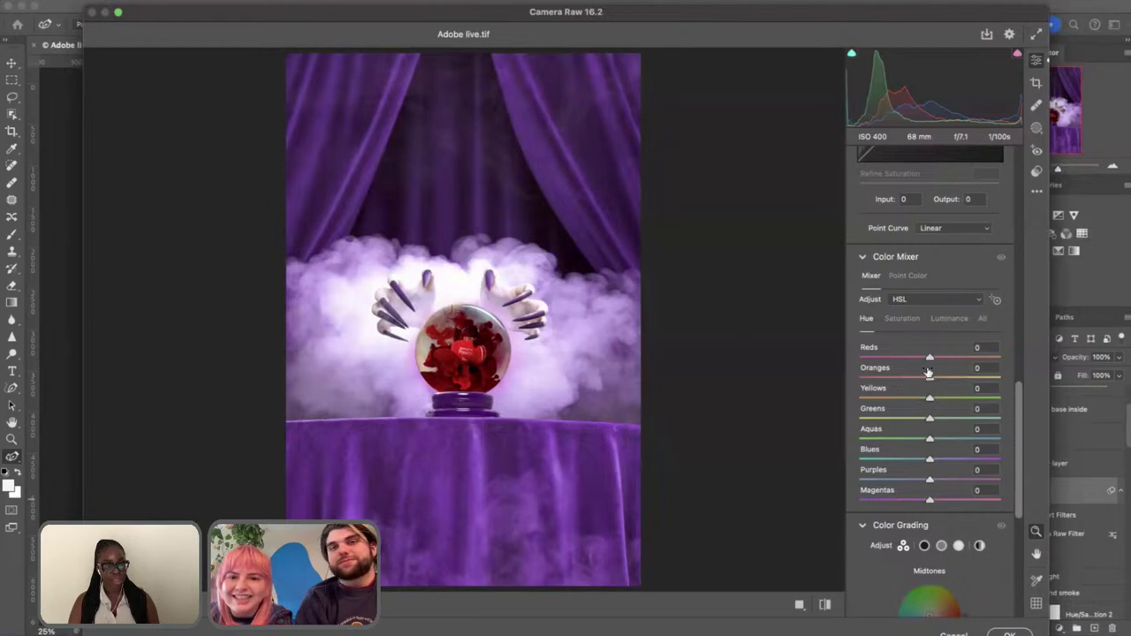
mouse_move(932, 359)
mouse_down()
mouse_move(904, 358)
mouse_move(942, 357)
mouse_move(926, 361)
mouse_up()
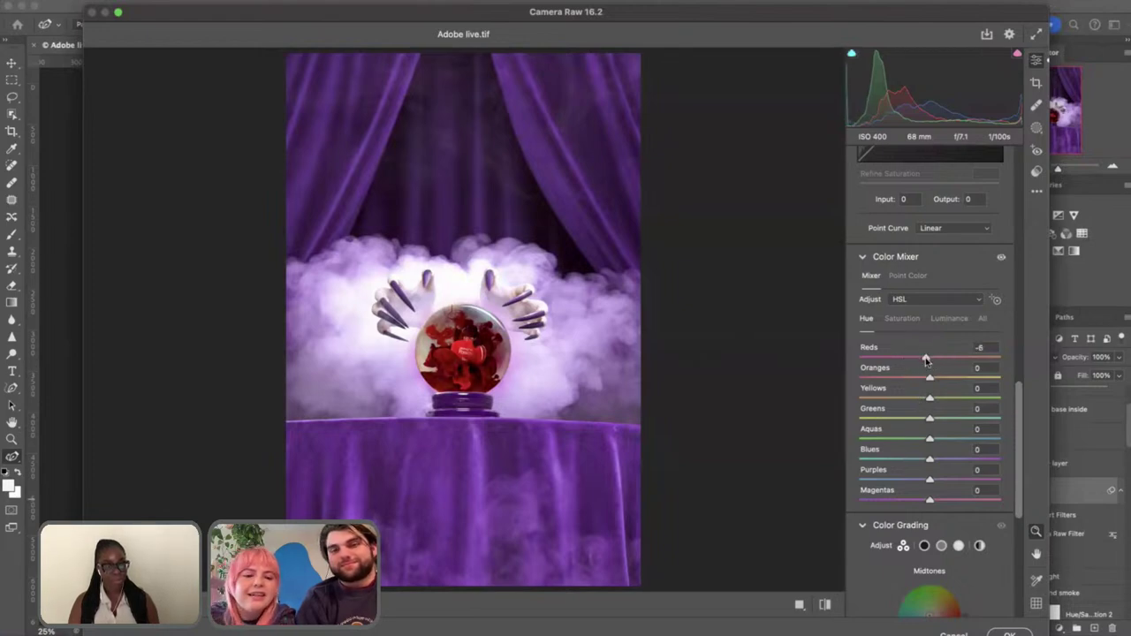
click(950, 319)
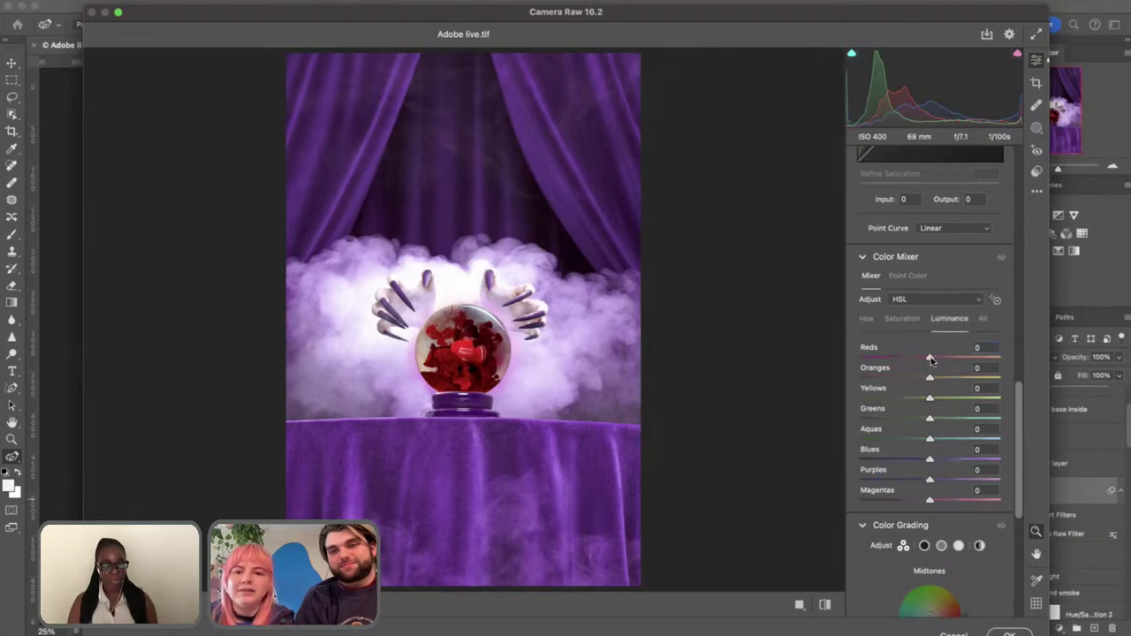
drag(931, 360, 960, 360)
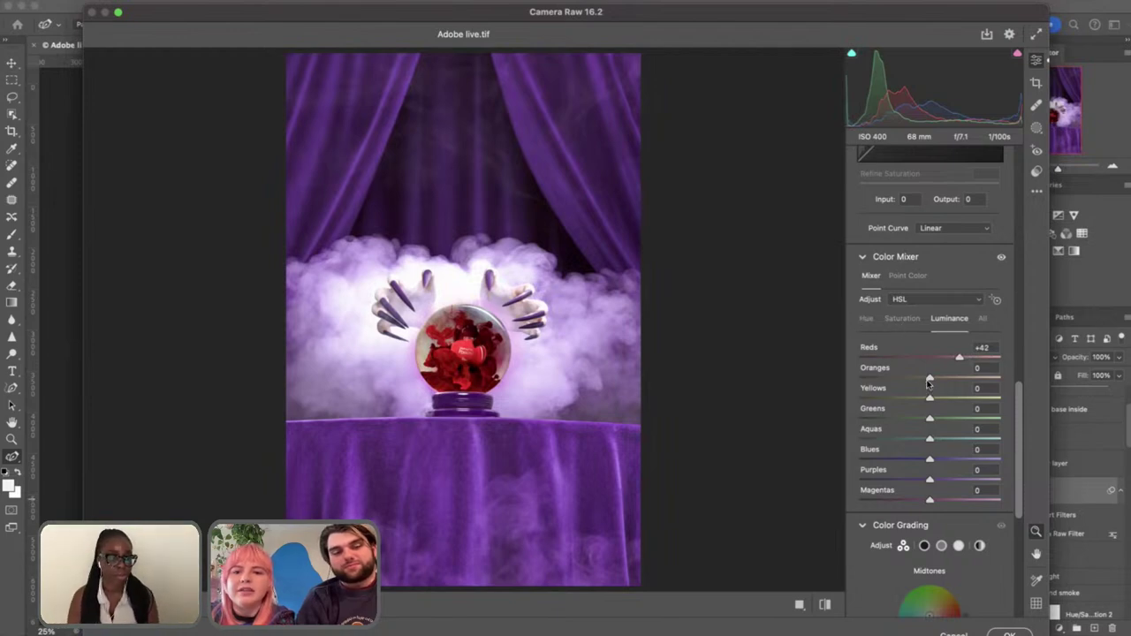
Set the Color Mixer's Oranges hue to -10, checking its effect on the hands and crystal ball up close
click(867, 319)
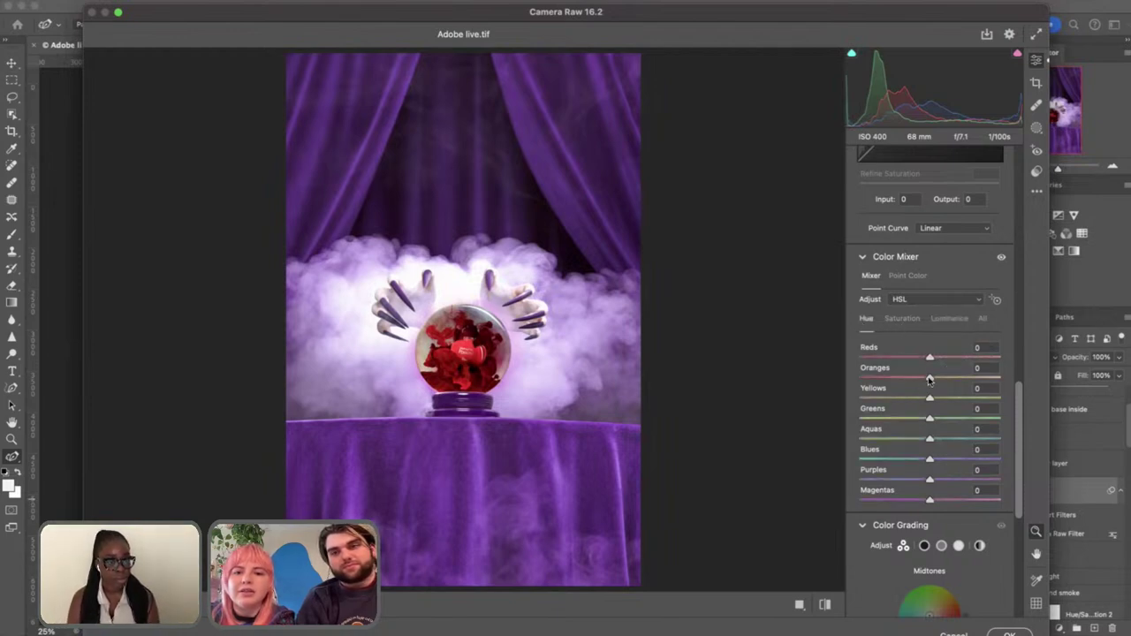
mouse_move(930, 379)
mouse_down()
mouse_move(900, 382)
mouse_move(930, 386)
mouse_move(911, 383)
mouse_up()
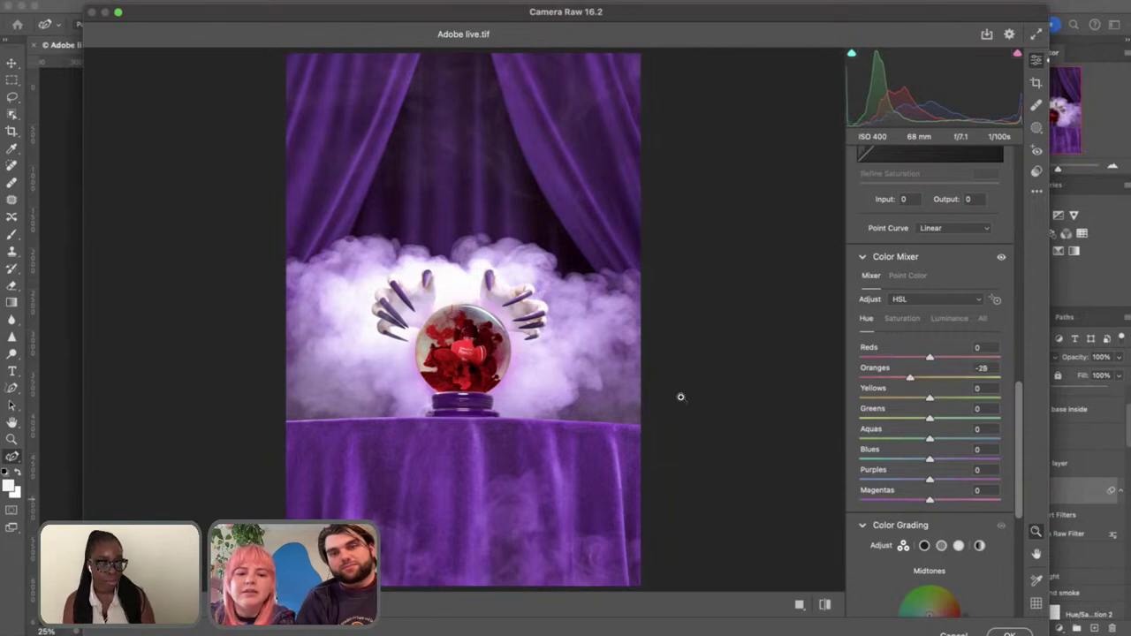
key(super+plus)
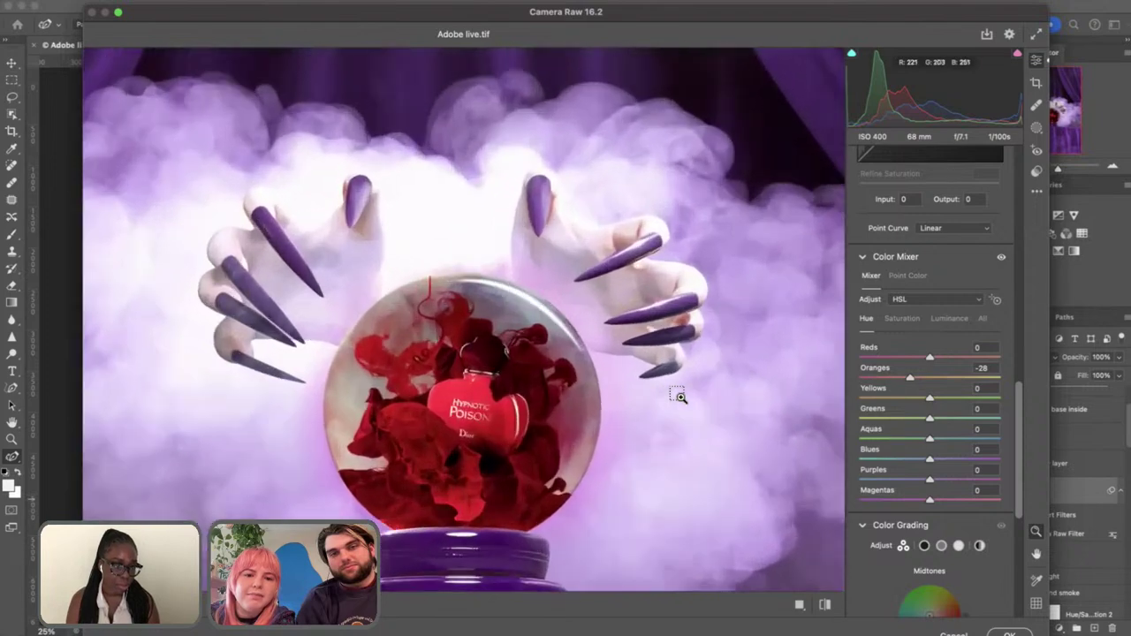
scroll(663, 396, down, 3)
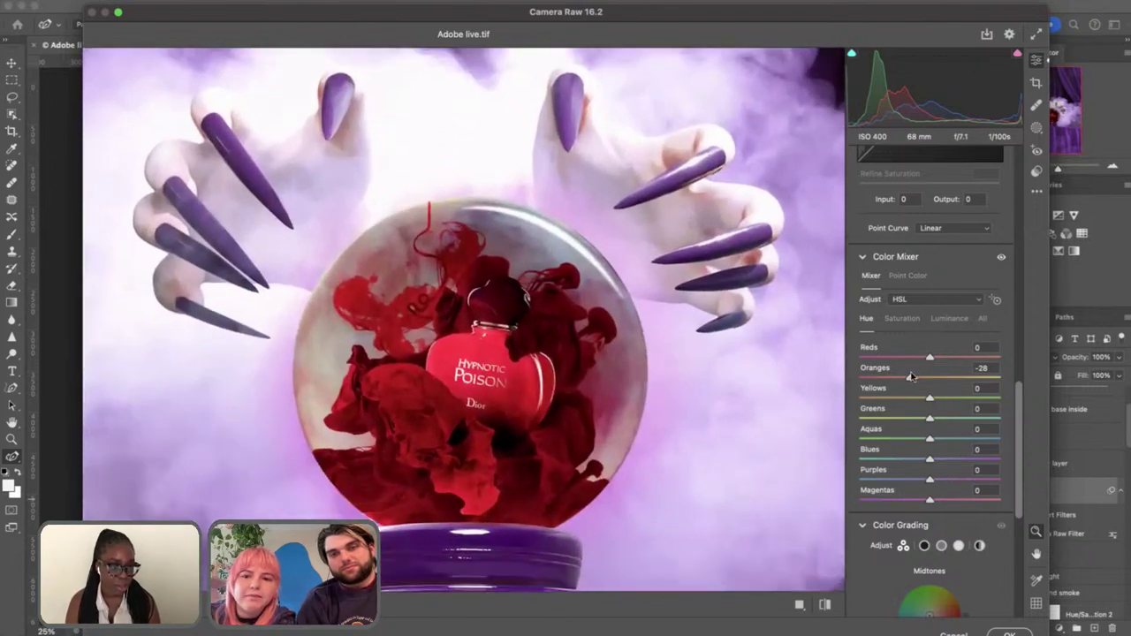
click(911, 381)
drag(911, 380, 924, 383)
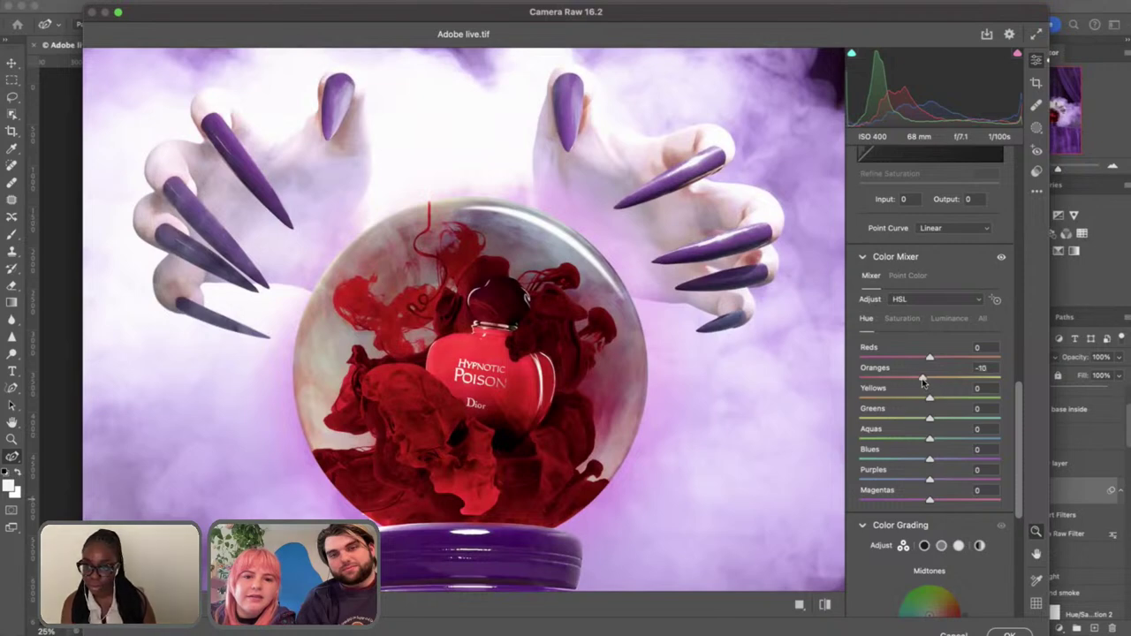
Compare the ball and hands with and without the Color Mixer adjustments, leaving them enabled
click(1002, 258)
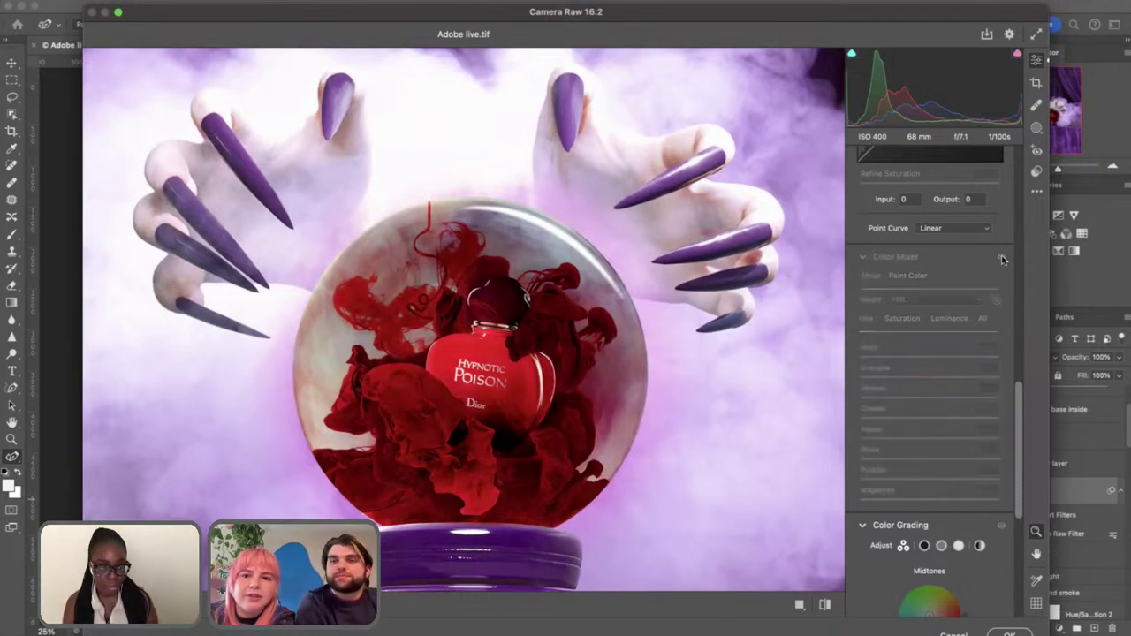
click(1002, 257)
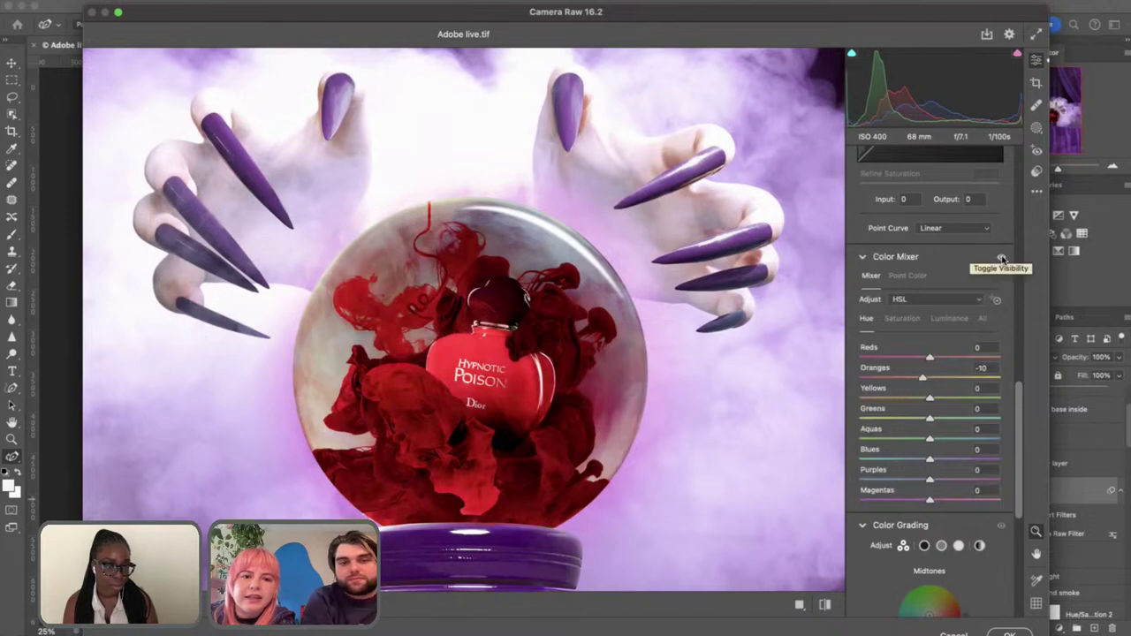
click(1003, 257)
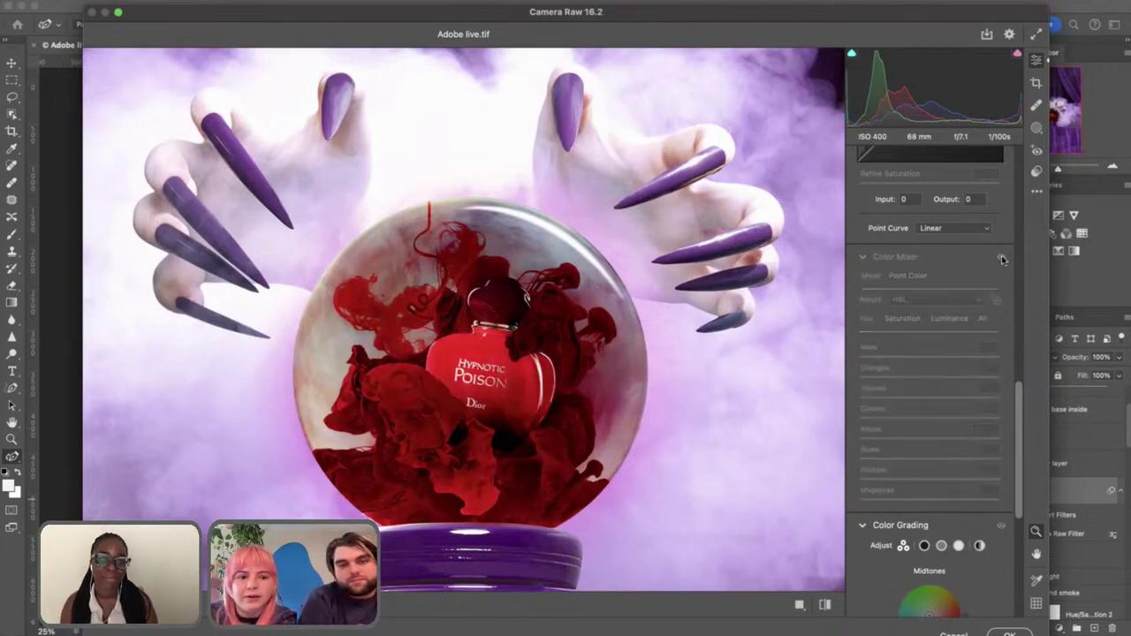
click(1003, 257)
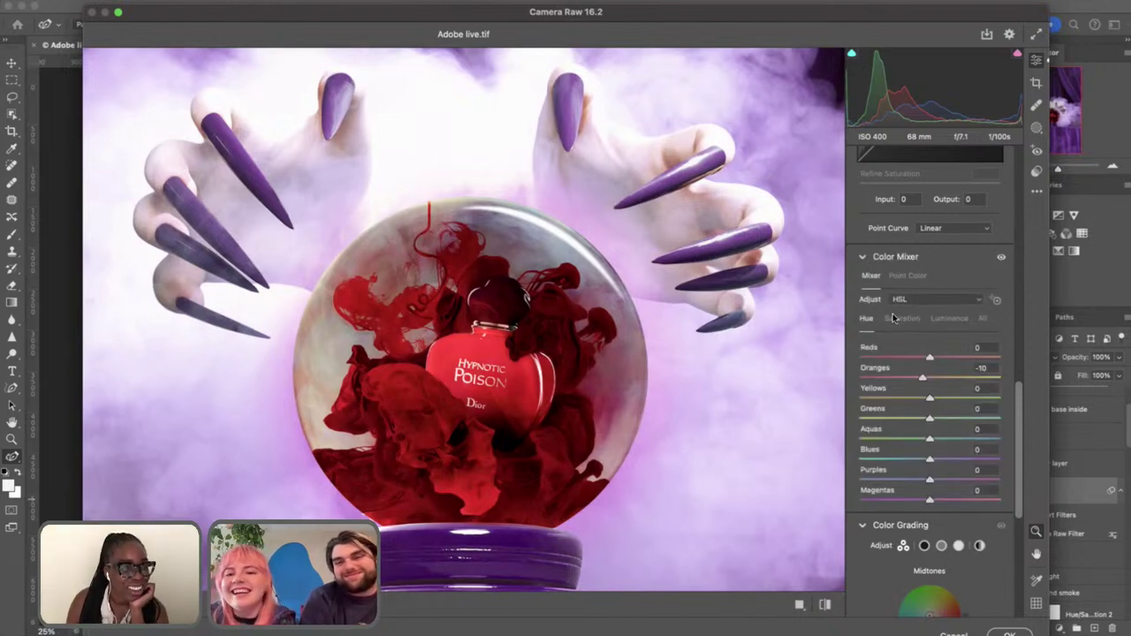
Review the Color Mixer's luminance values, collapse that section and compare the original image with the current Camera Raw settings
click(945, 320)
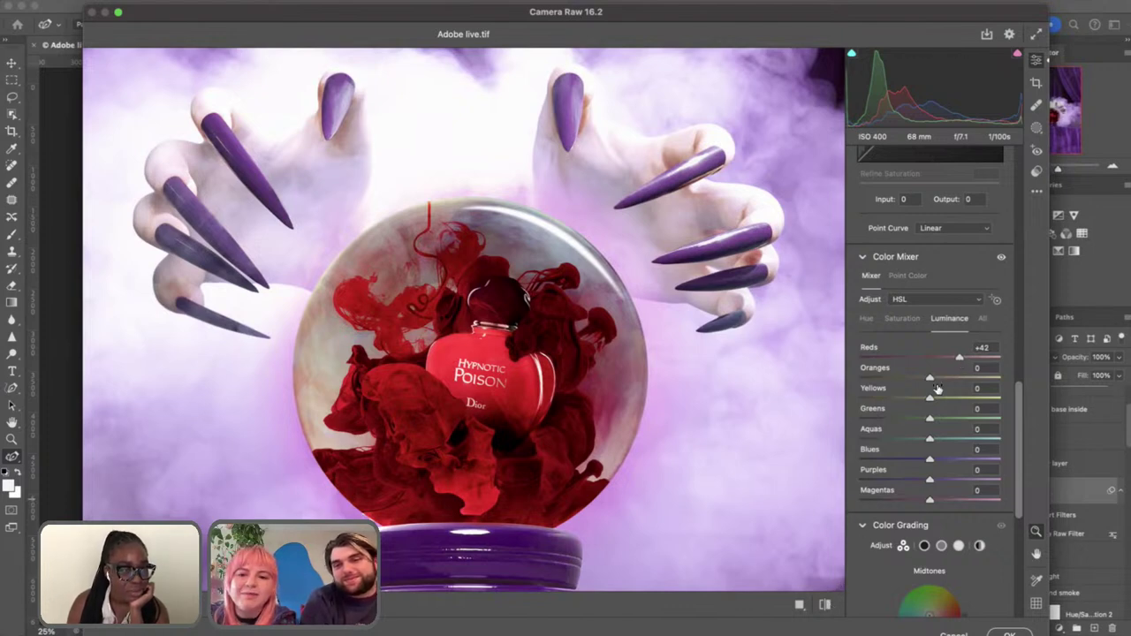
click(862, 257)
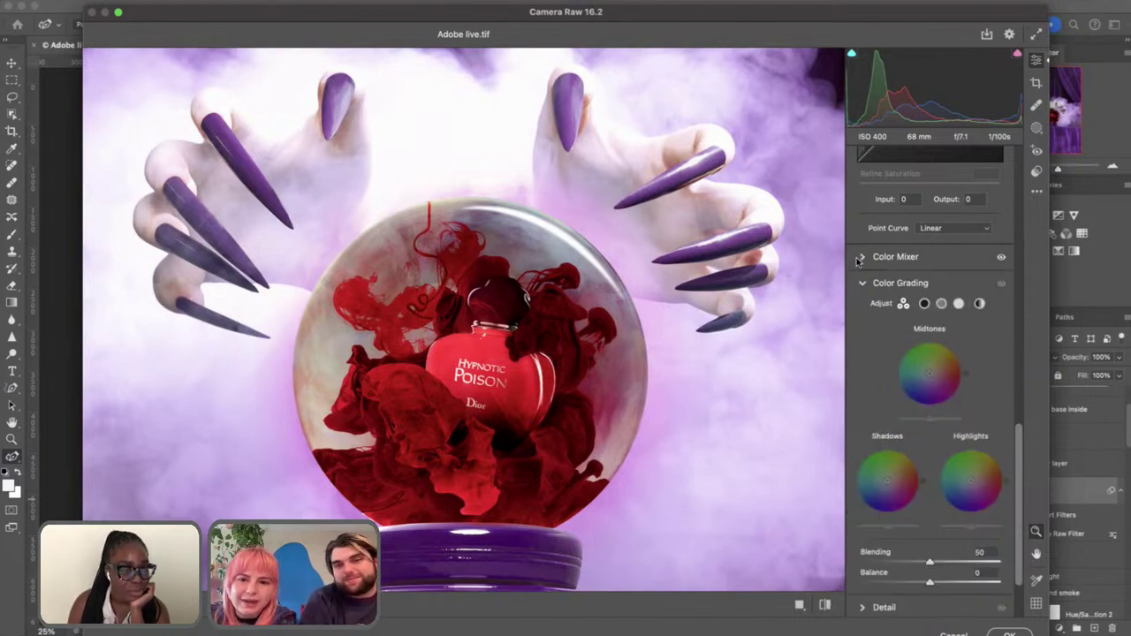
click(825, 606)
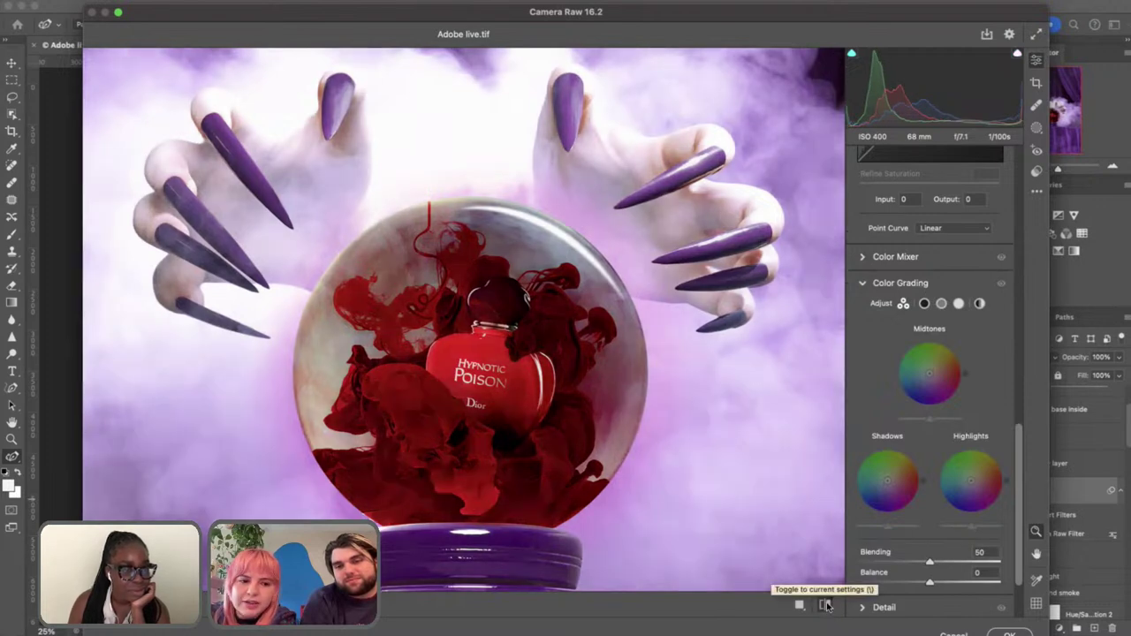
click(826, 607)
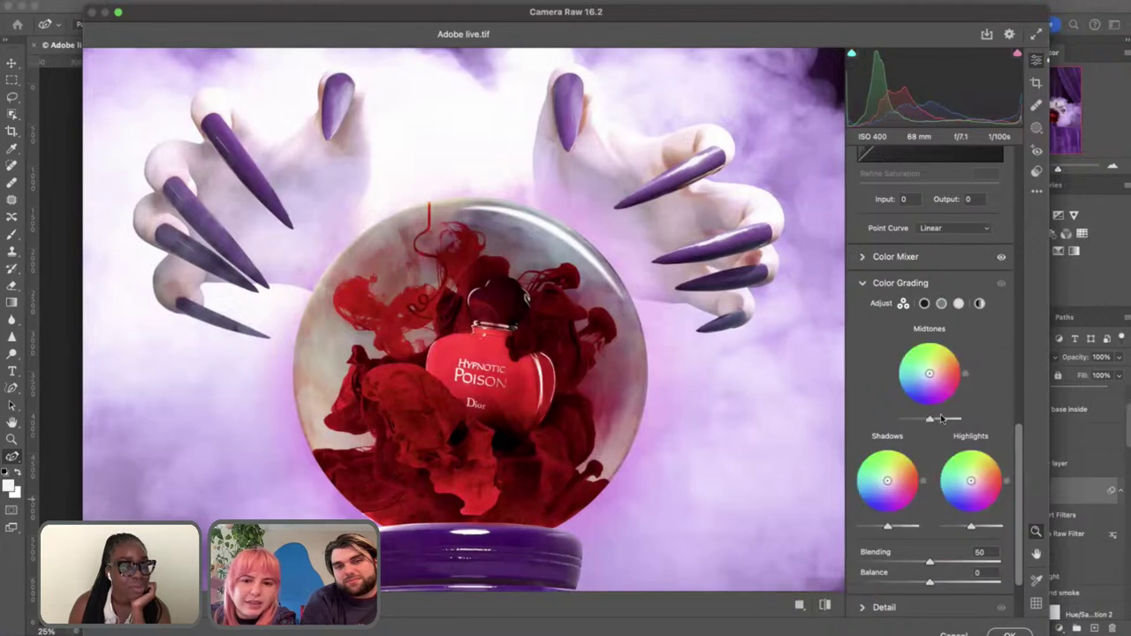
scroll(940, 414, up, 2)
scroll(938, 424, down, 2)
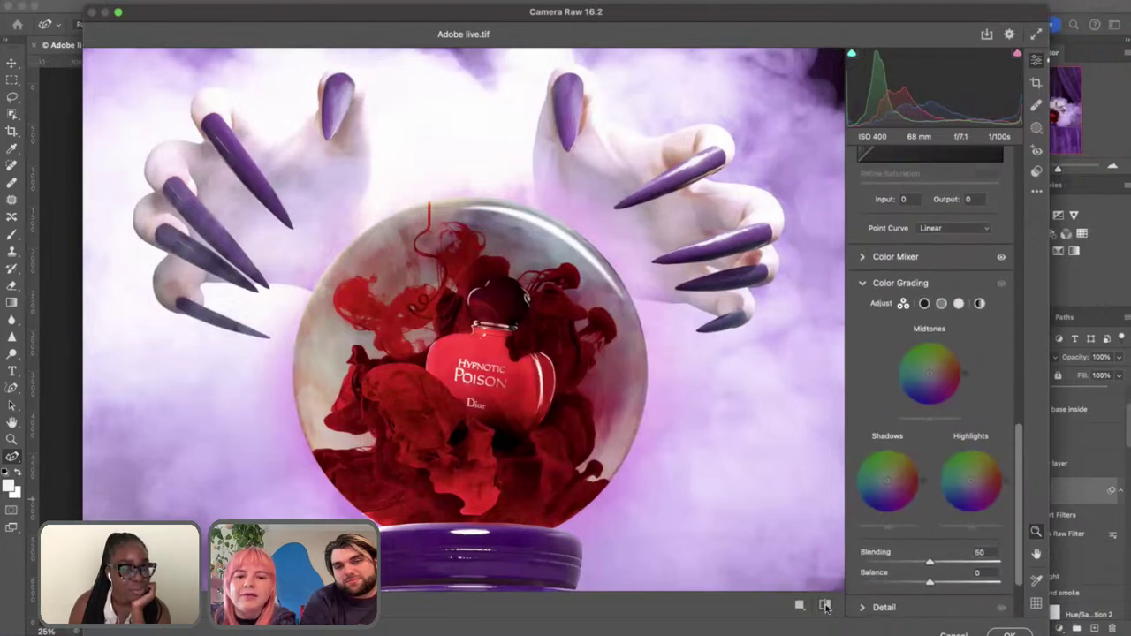
Raise the Exposure to +0.30 and apply the Camera Raw filter changes to Layer 12
scroll(977, 344, up, 2)
scroll(976, 341, up, 10)
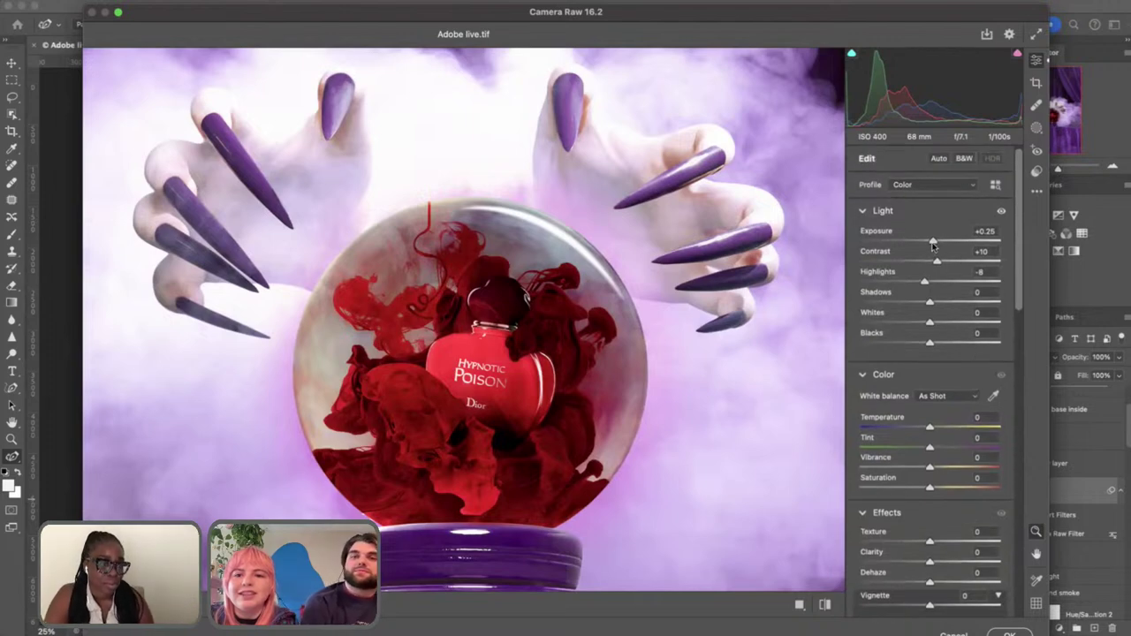
drag(932, 242, 933, 242)
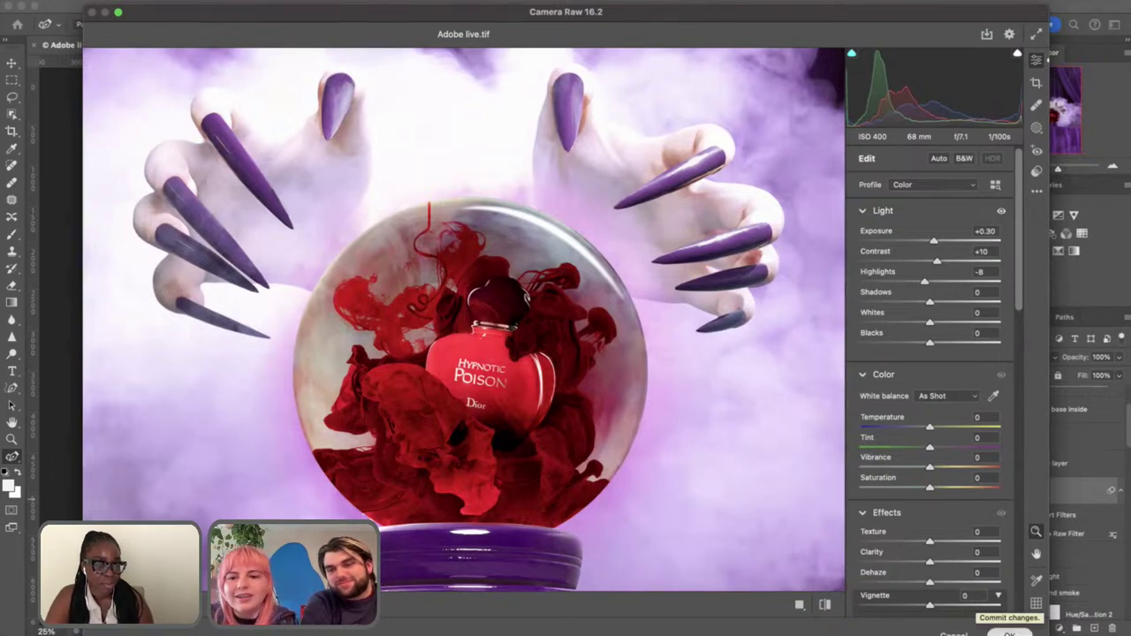
click(1009, 633)
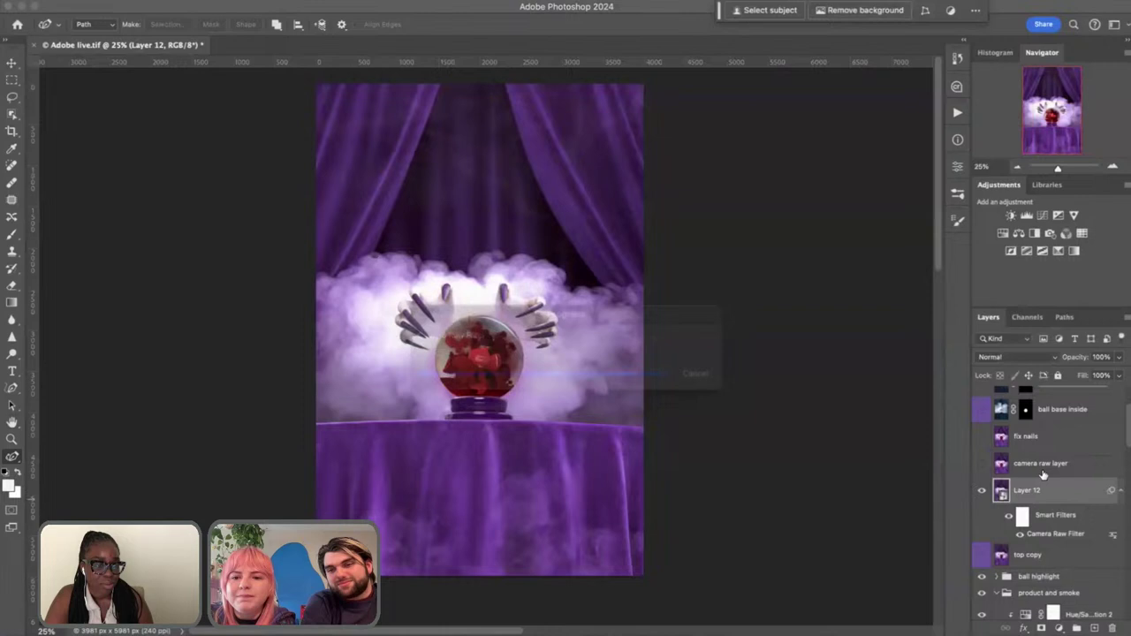
Show the camera raw layer, hide Layer 12 and make the camera raw layer active
click(981, 463)
click(982, 492)
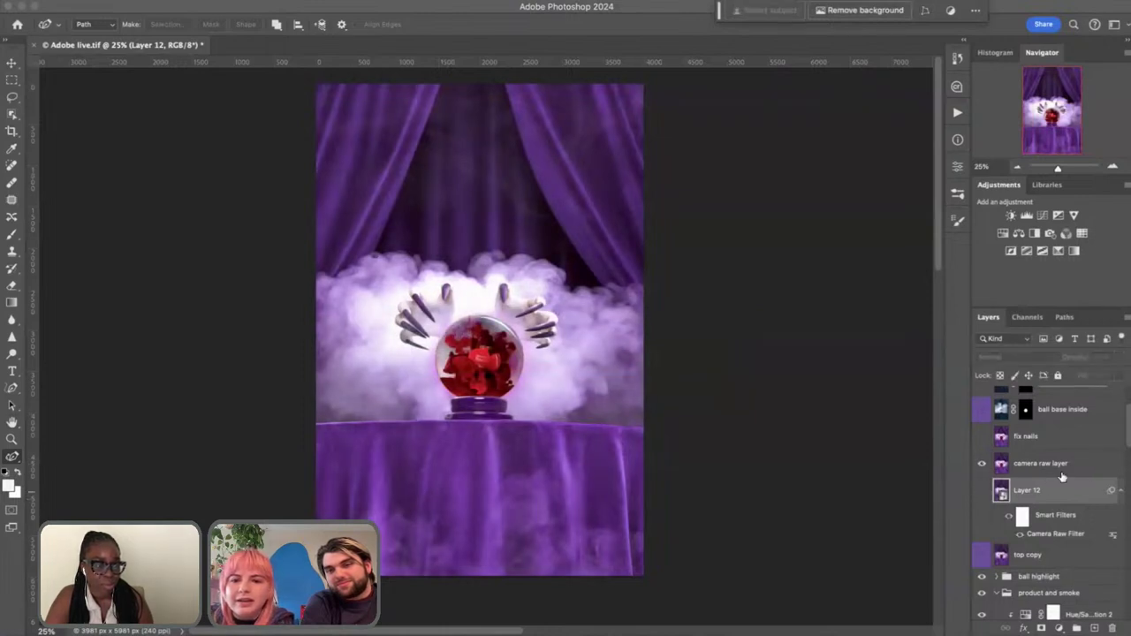
click(997, 464)
scroll(991, 489, up, 1)
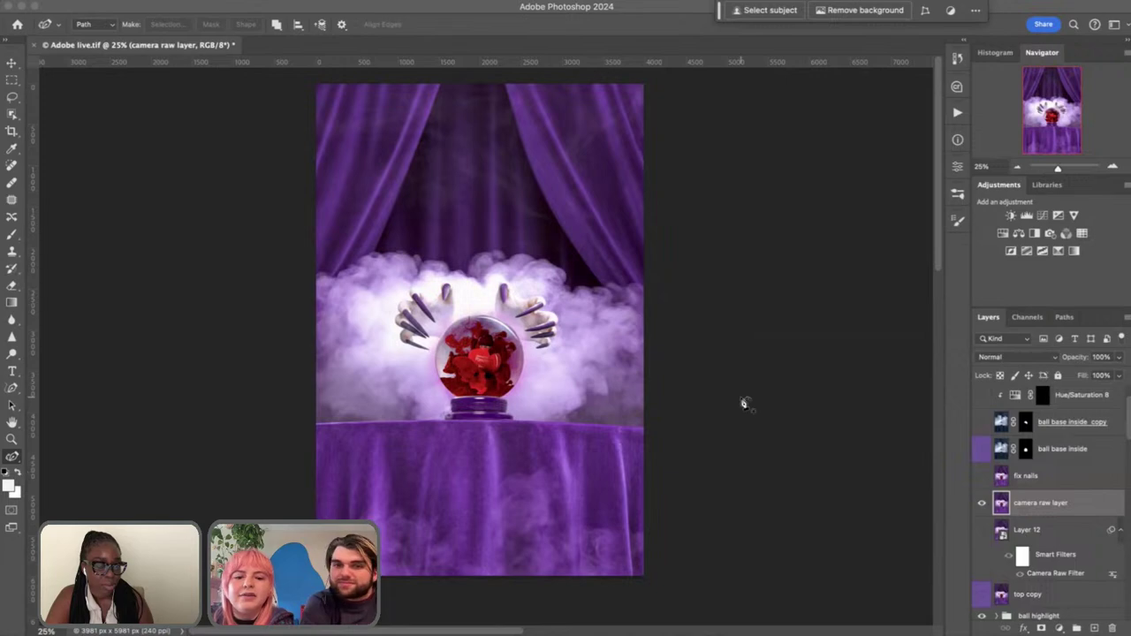
Examine the nails and fingers of both hands around the crystal ball at 200% zoom
key(ctrl+plus)
key(ctrl+plus)
key(ctrl+plus)
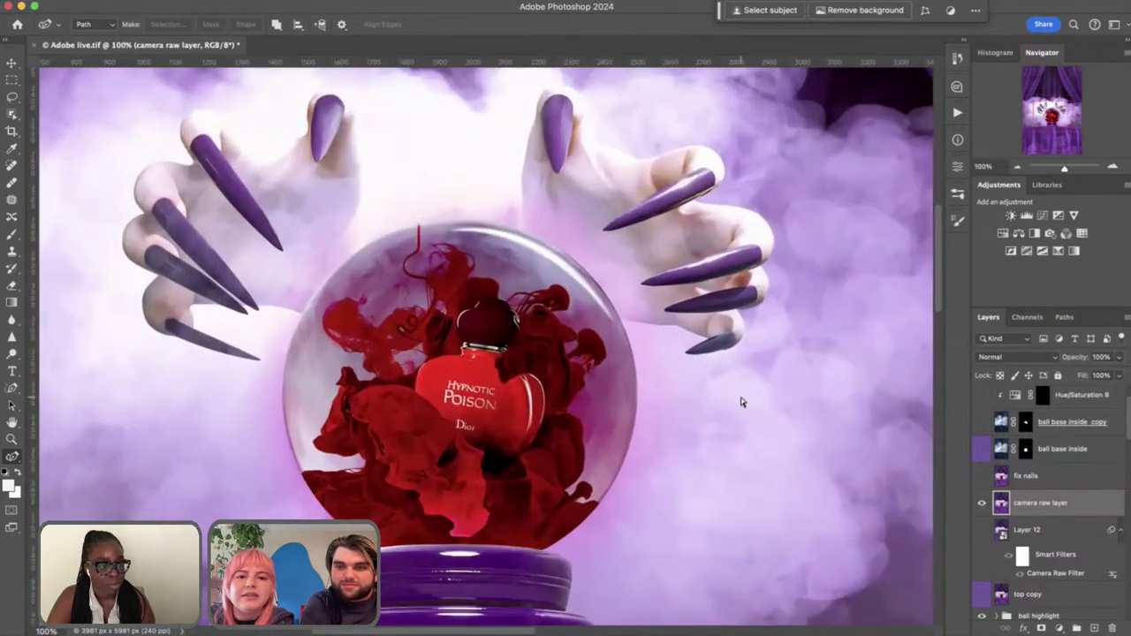
key(ctrl+plus)
key(ctrl+plus)
scroll(744, 404, right, 3)
scroll(744, 404, up, 3)
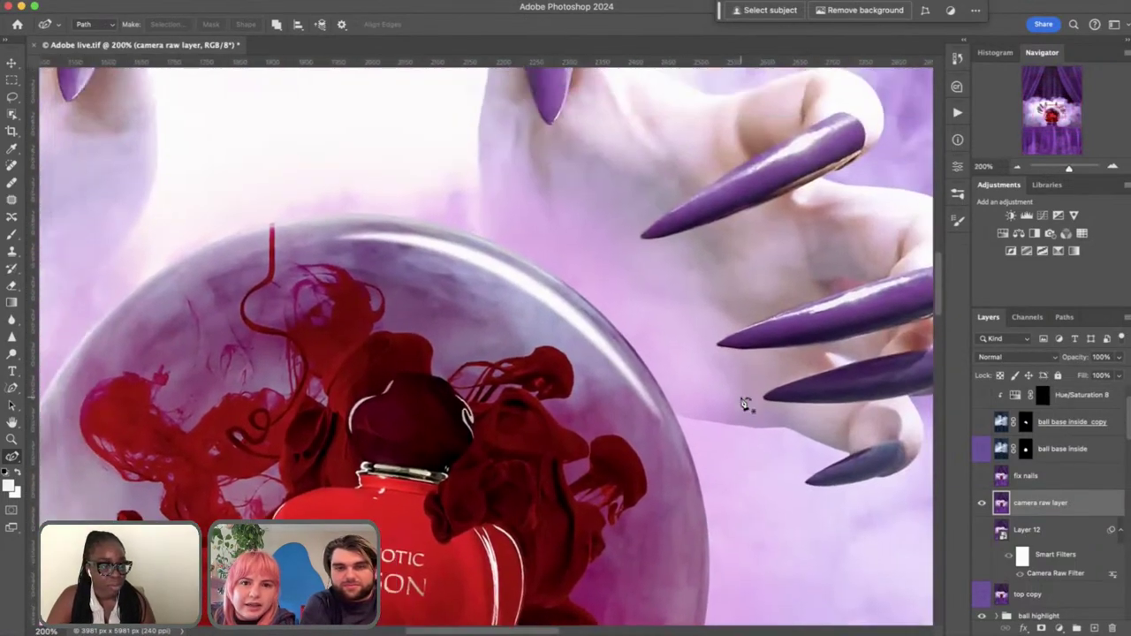
scroll(744, 404, left, 3)
scroll(745, 404, down, 4)
scroll(744, 404, right, 5)
scroll(745, 404, up, 4)
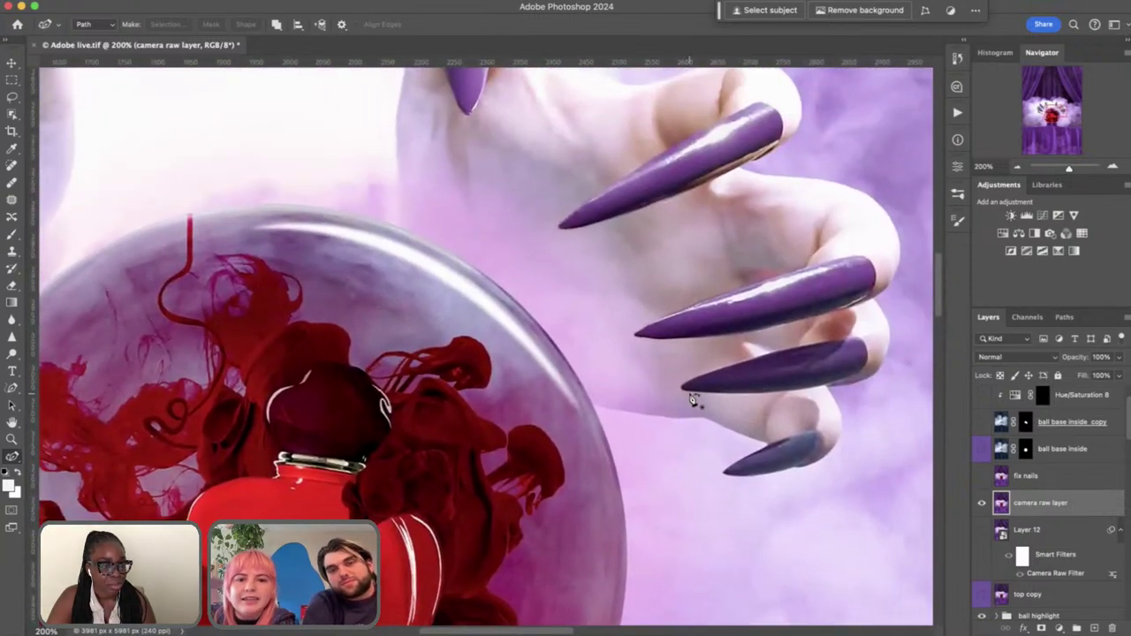
scroll(616, 464, left, 2)
scroll(616, 464, left, 5)
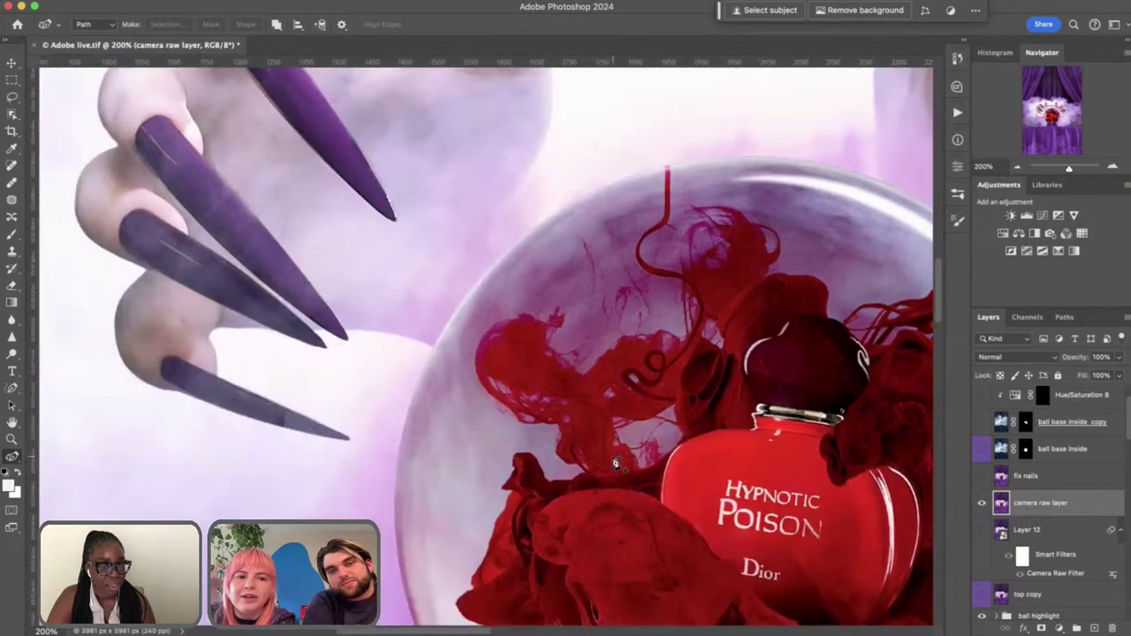
scroll(616, 464, right, 5)
scroll(686, 431, up, 2)
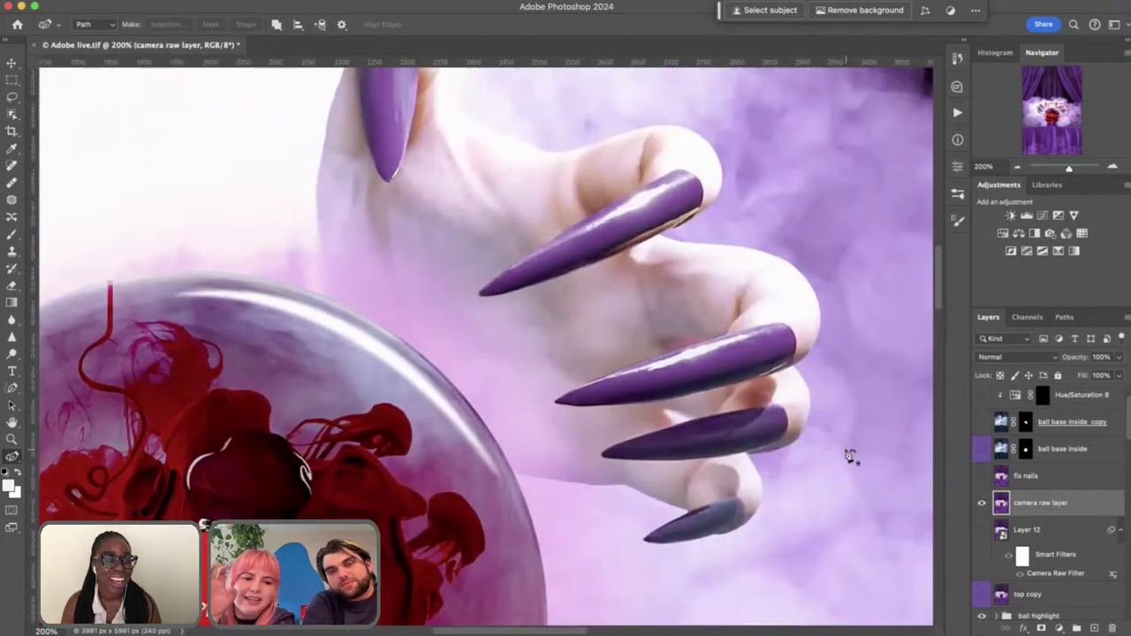
Compare the nails with and without the fix nails layer, leaving that layer hidden
click(981, 476)
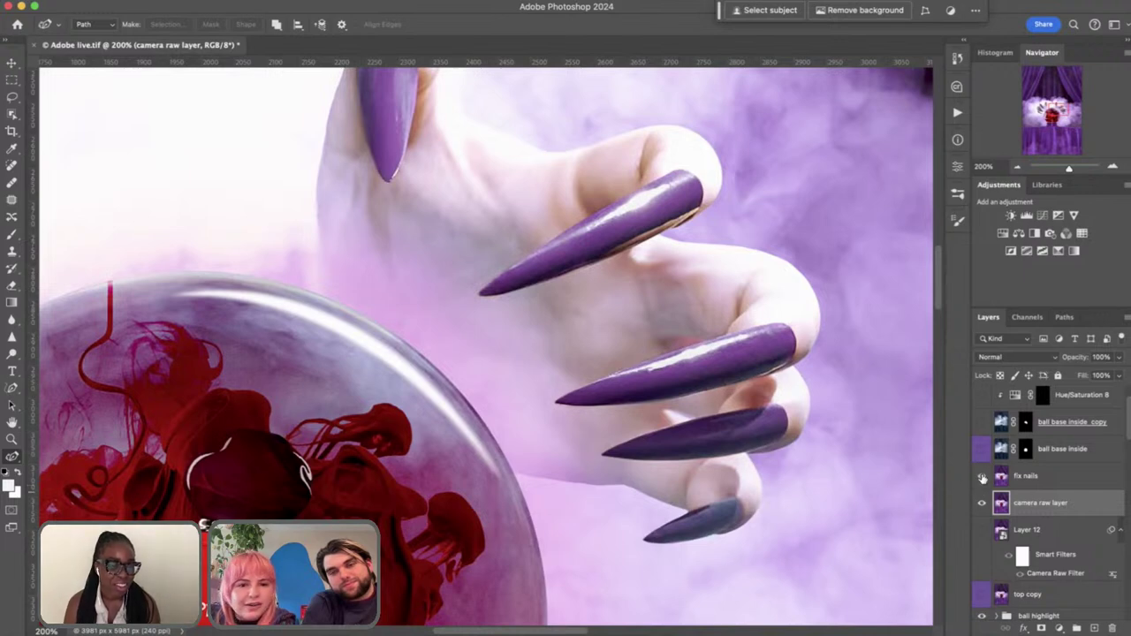
click(982, 477)
click(982, 477)
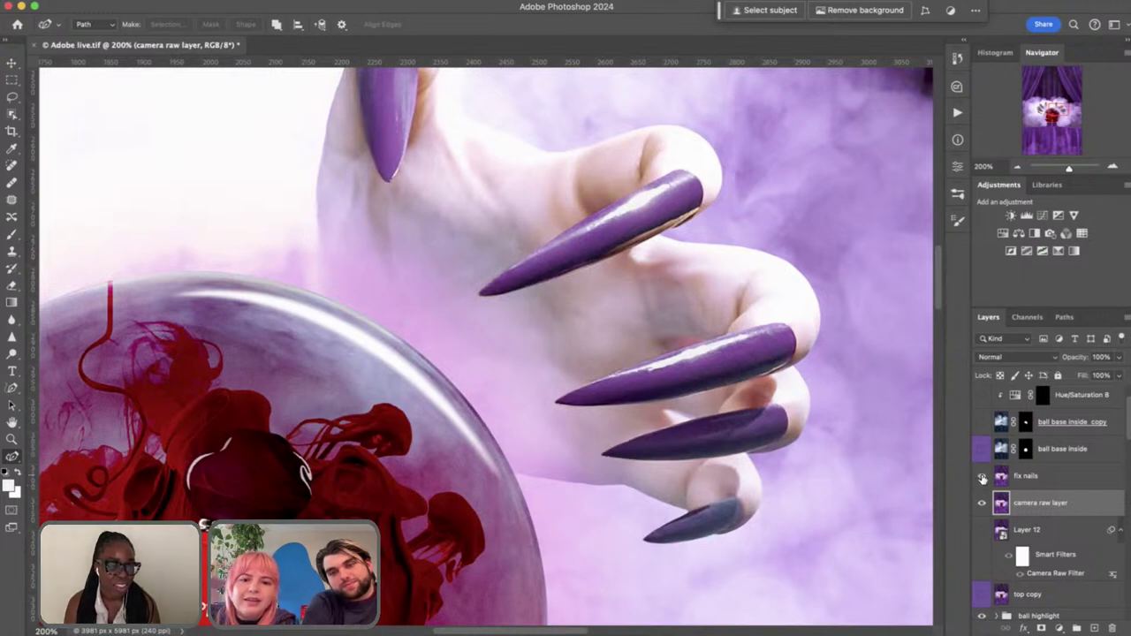
click(982, 477)
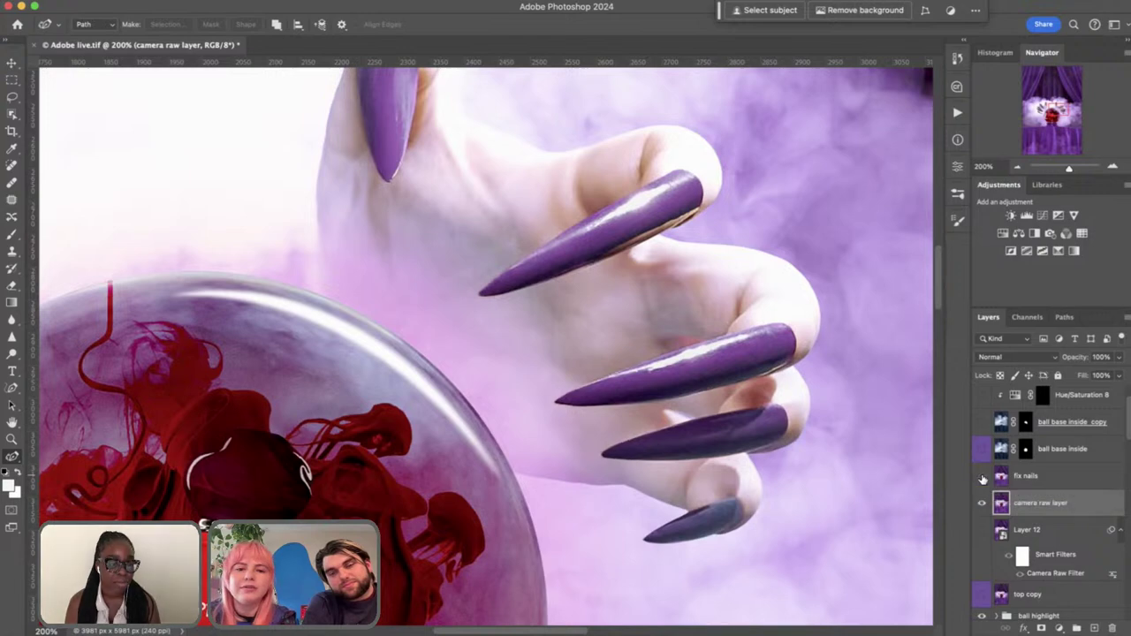
Retouch the edges of the middle and ring fingernails on the right-hand side of the ball with the Patch and Clone Stamp tools
key(s)
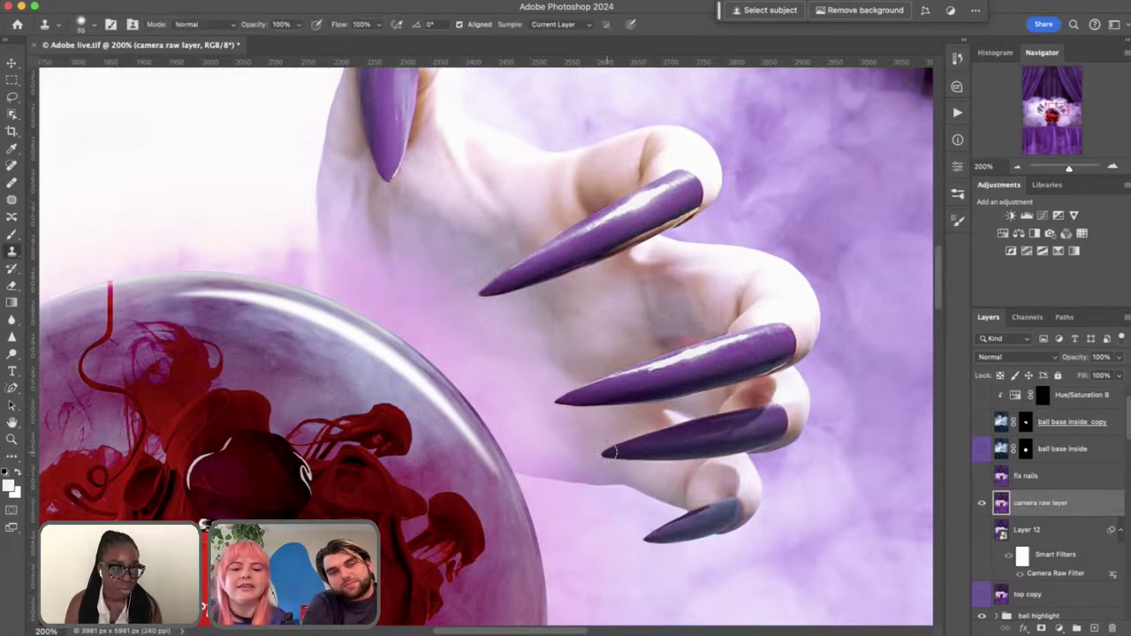
key(super+equal)
key(super+equal)
scroll(607, 451, right, 3)
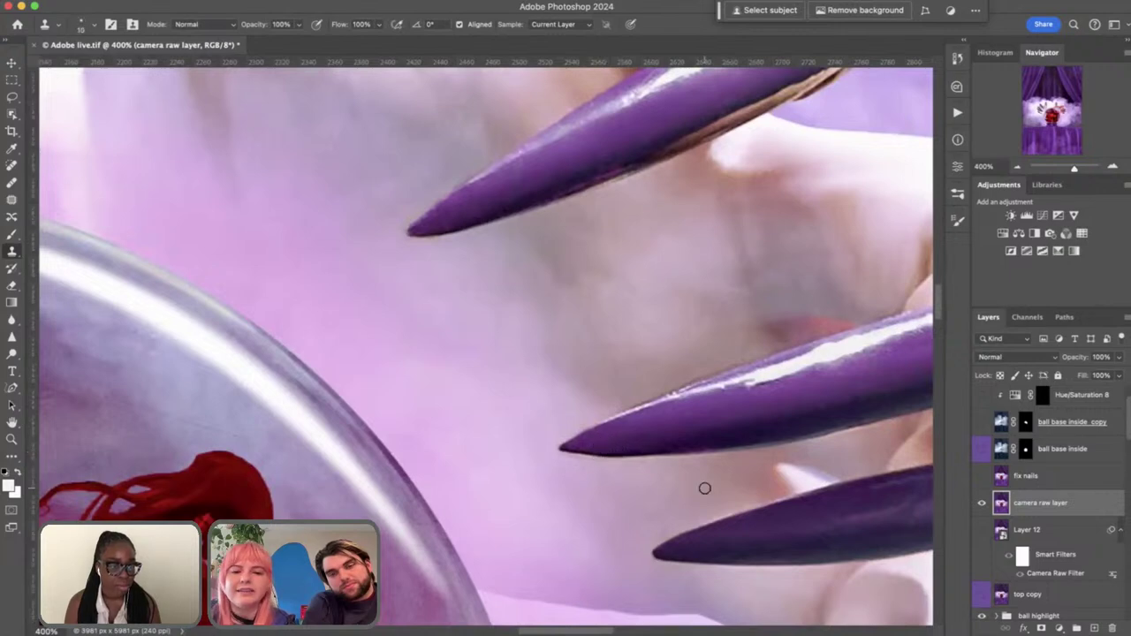
scroll(699, 477, right, 3)
scroll(699, 477, down, 2)
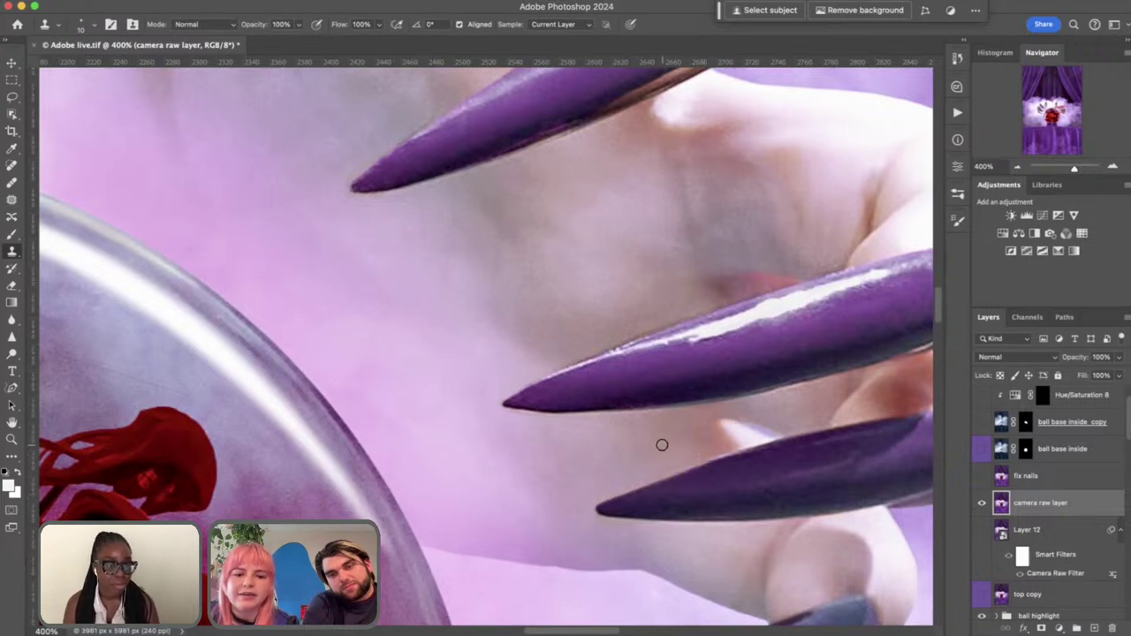
key(j)
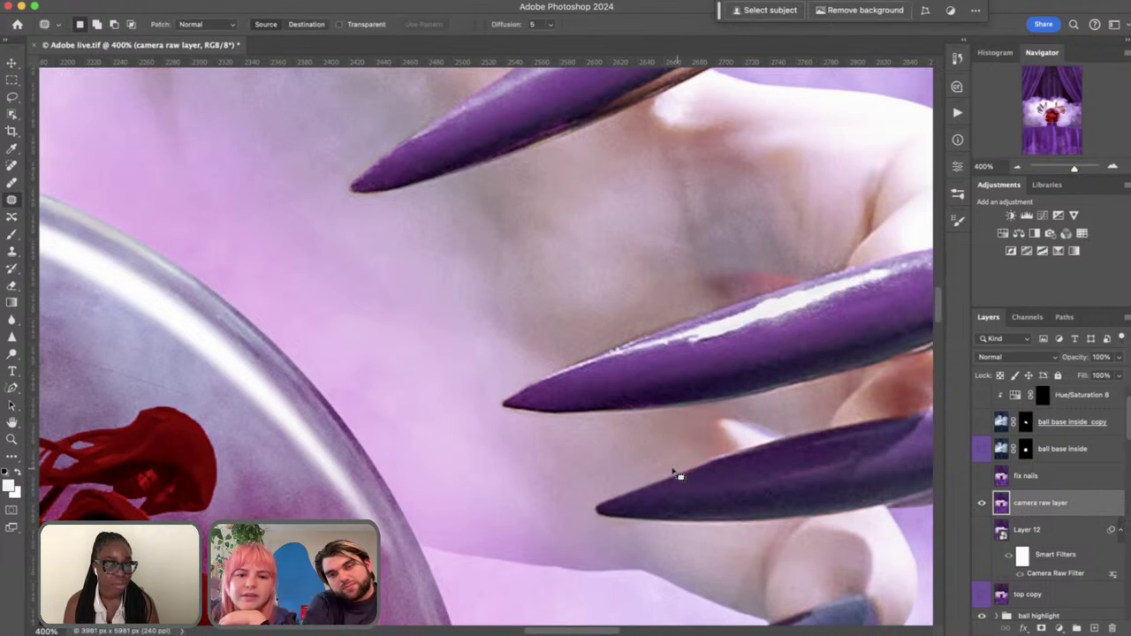
mouse_move(677, 474)
mouse_down()
mouse_move(702, 463)
mouse_move(678, 455)
mouse_move(620, 467)
mouse_up()
click(619, 468)
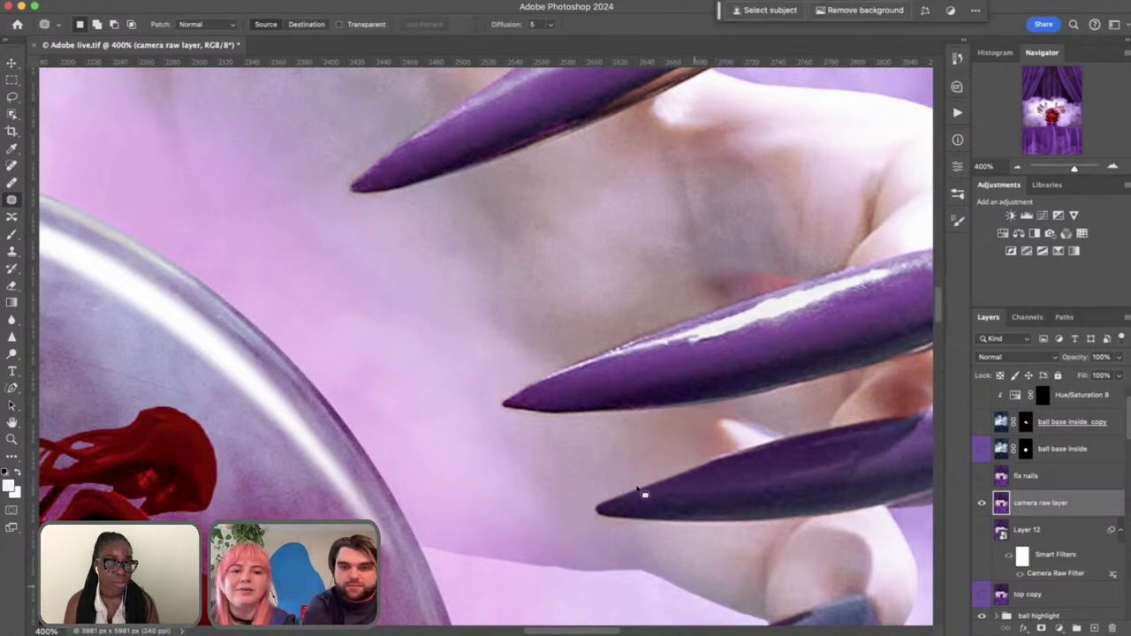
key(s)
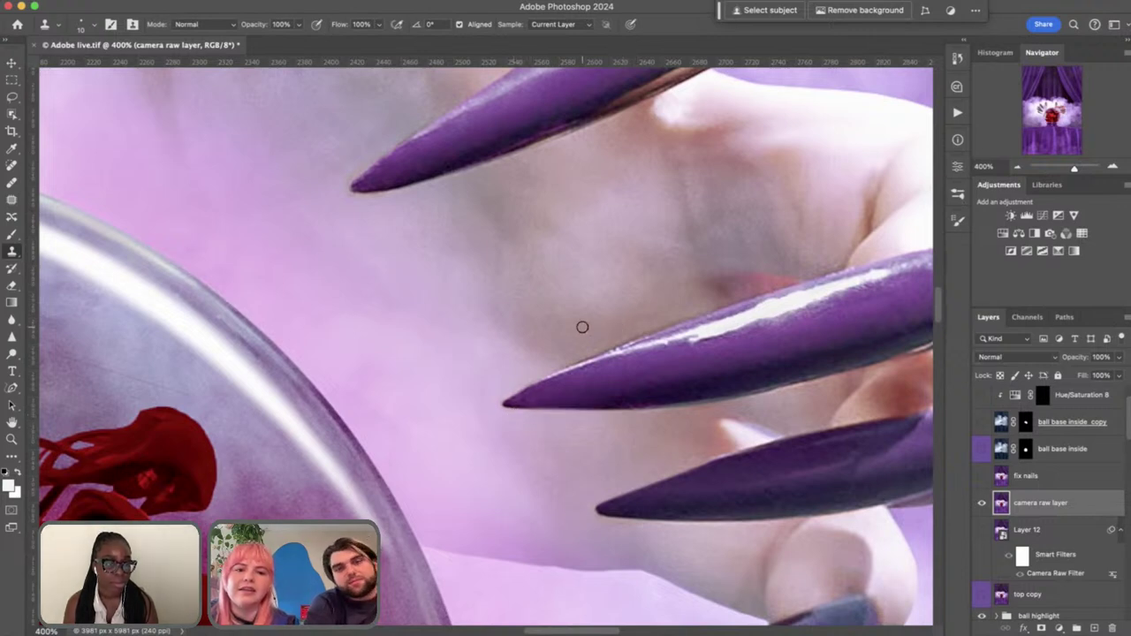
Patch the small areas just below and above the tip of the same hand's index fingernail, clearing the selection each time
scroll(581, 326, up, 3)
scroll(580, 326, left, 2)
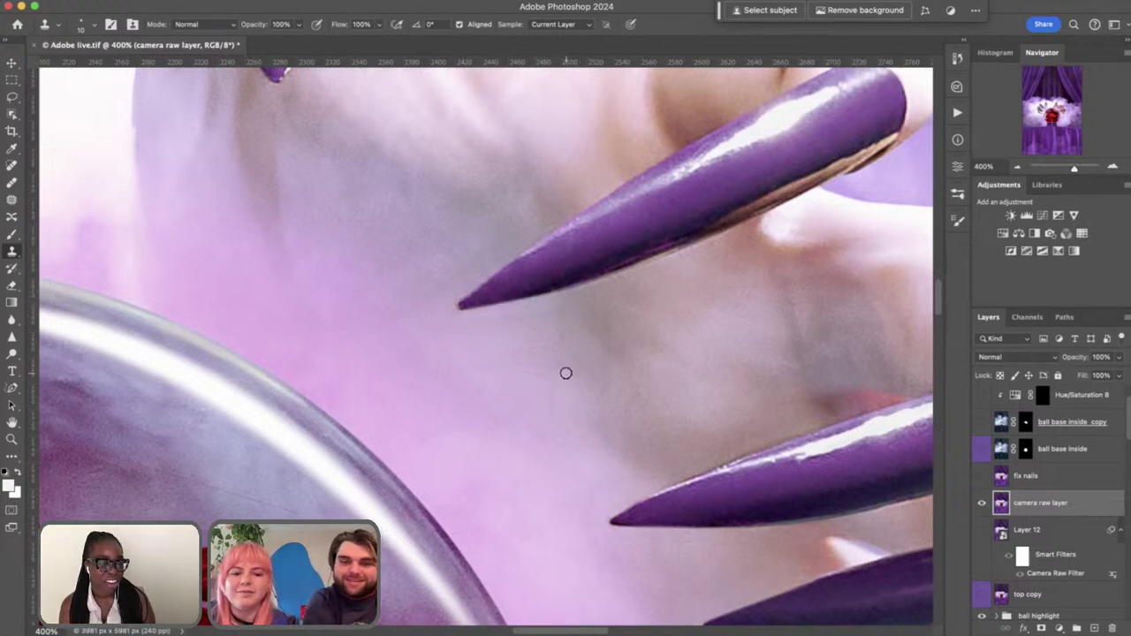
key(j)
mouse_move(513, 333)
mouse_down()
mouse_move(556, 306)
mouse_move(461, 326)
mouse_move(497, 315)
mouse_move(518, 354)
mouse_up()
key(ctrl+d)
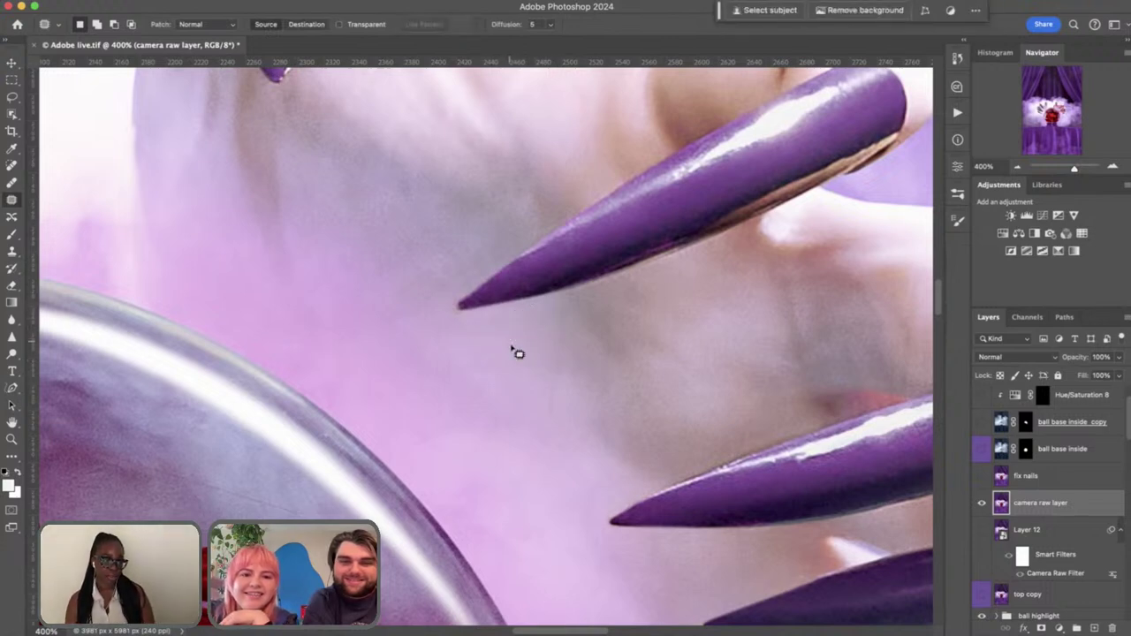
mouse_move(505, 273)
mouse_down()
mouse_move(495, 265)
mouse_move(448, 302)
mouse_move(462, 259)
mouse_up()
key(ctrl+d)
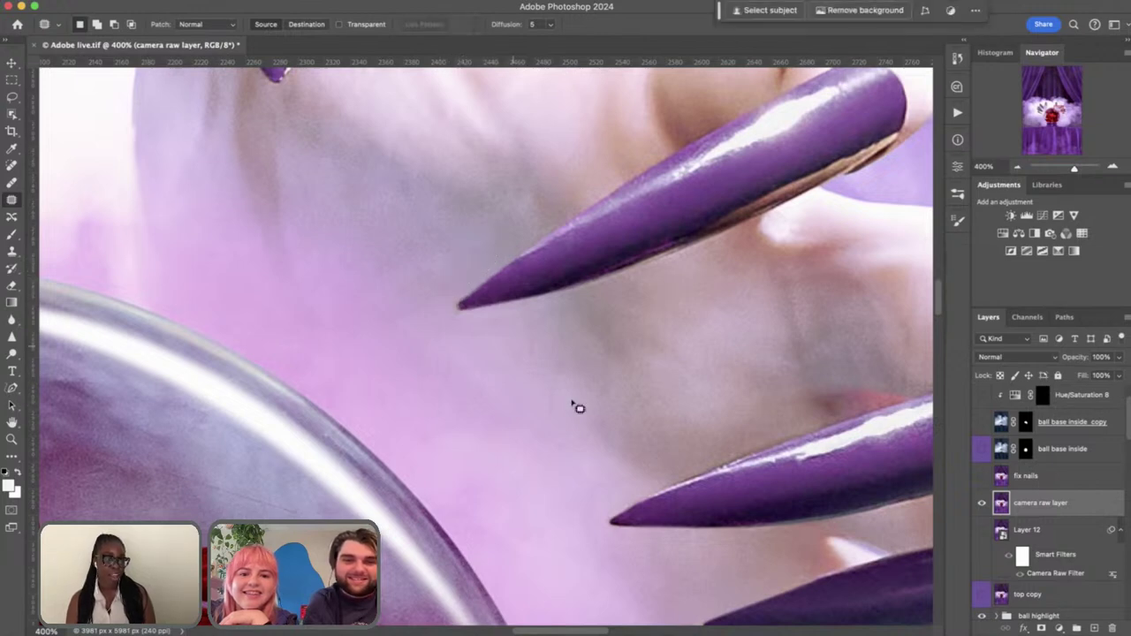
Patch the smoky area beside the tip of the middle fingernail and clear the selection
scroll(584, 416, down, 2)
scroll(583, 415, right, 1)
scroll(588, 423, down, 1)
mouse_move(606, 400)
mouse_down()
mouse_move(563, 414)
mouse_move(576, 429)
mouse_up()
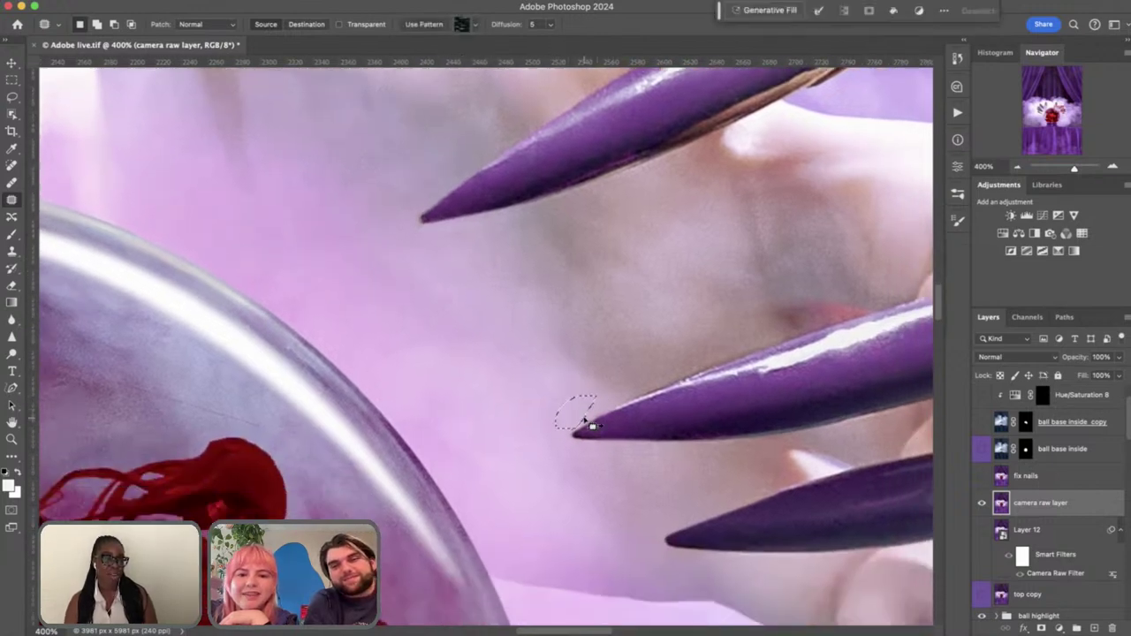
key(ctrl+d)
Examine the lower fingernails at 400%, the whole composite at 25%, and the hands and ball at 100%
scroll(580, 374, down, 3)
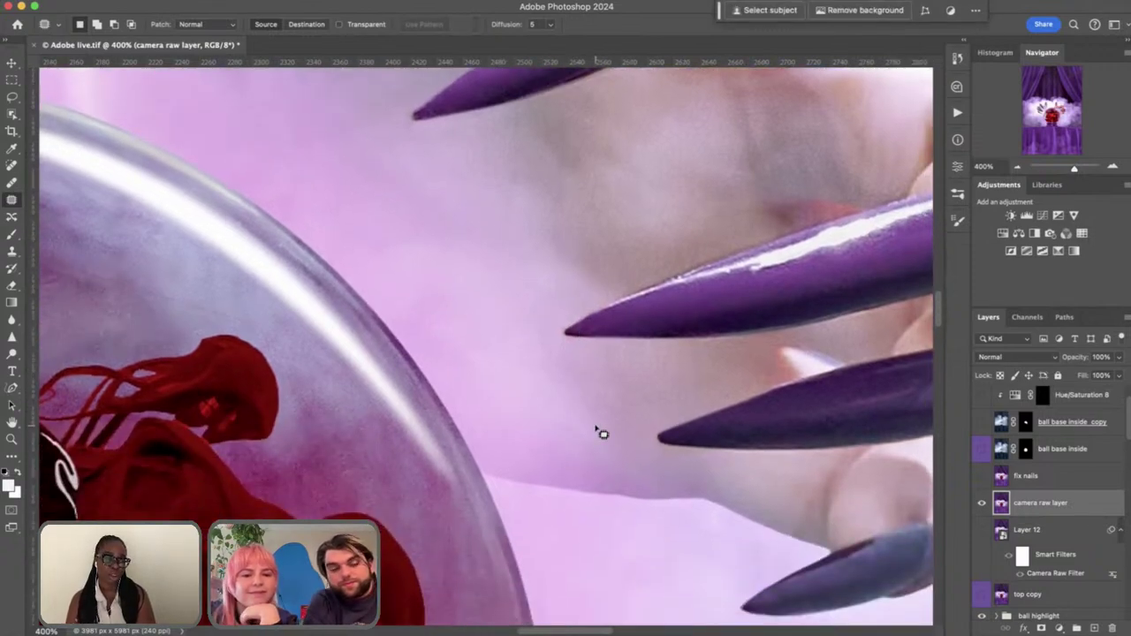
scroll(621, 508, down, 1)
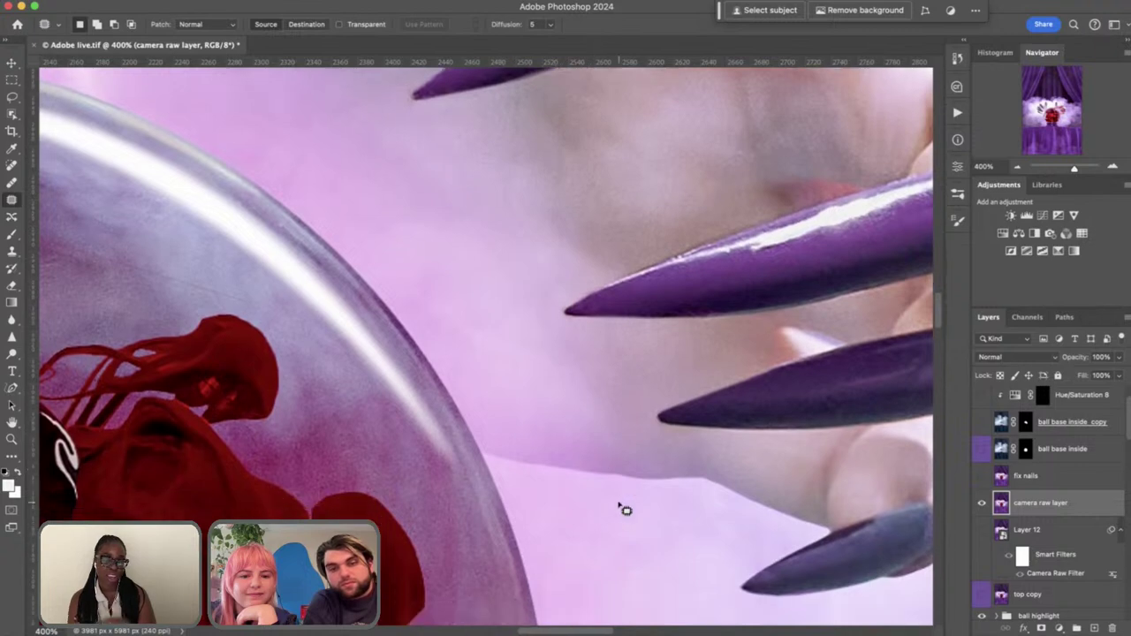
scroll(623, 509, right, 1)
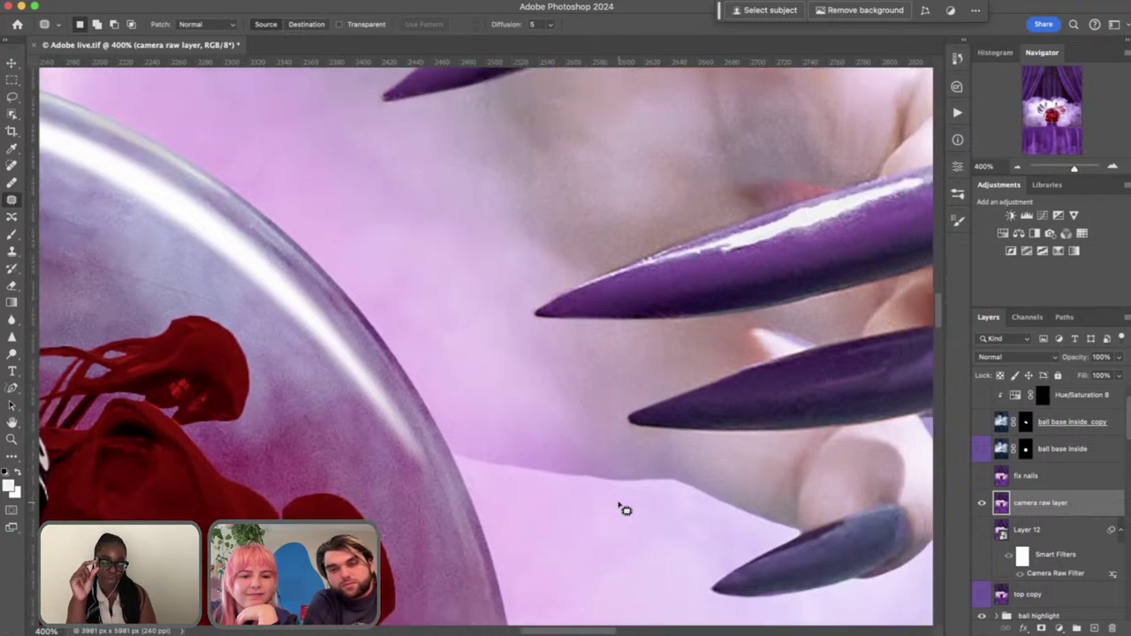
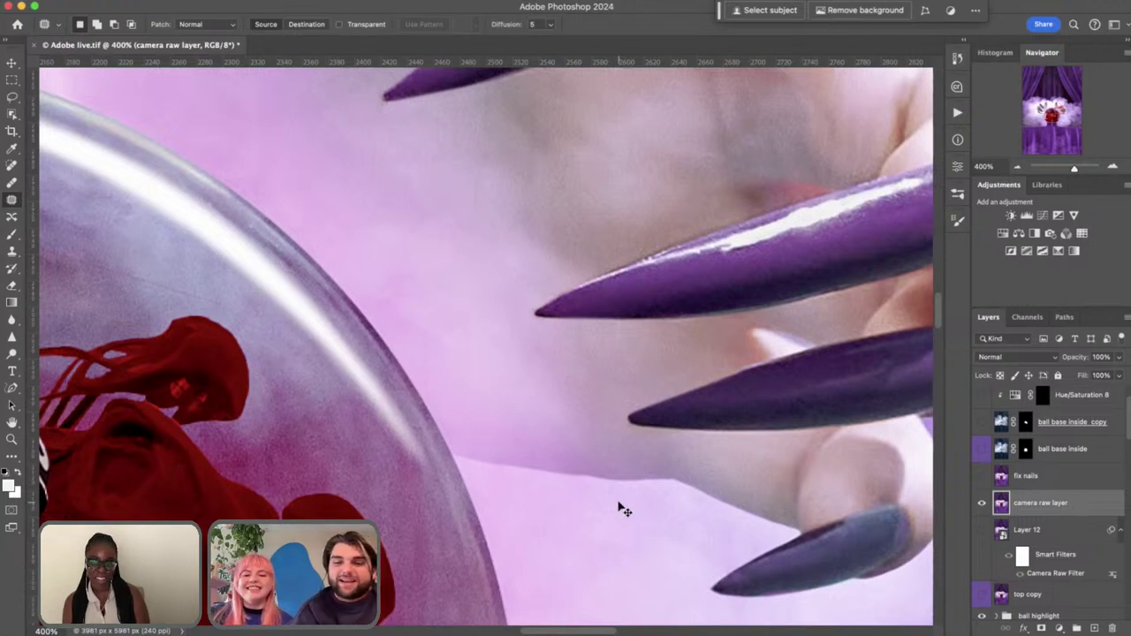
key(super+1)
key(super+minus)
key(super+minus)
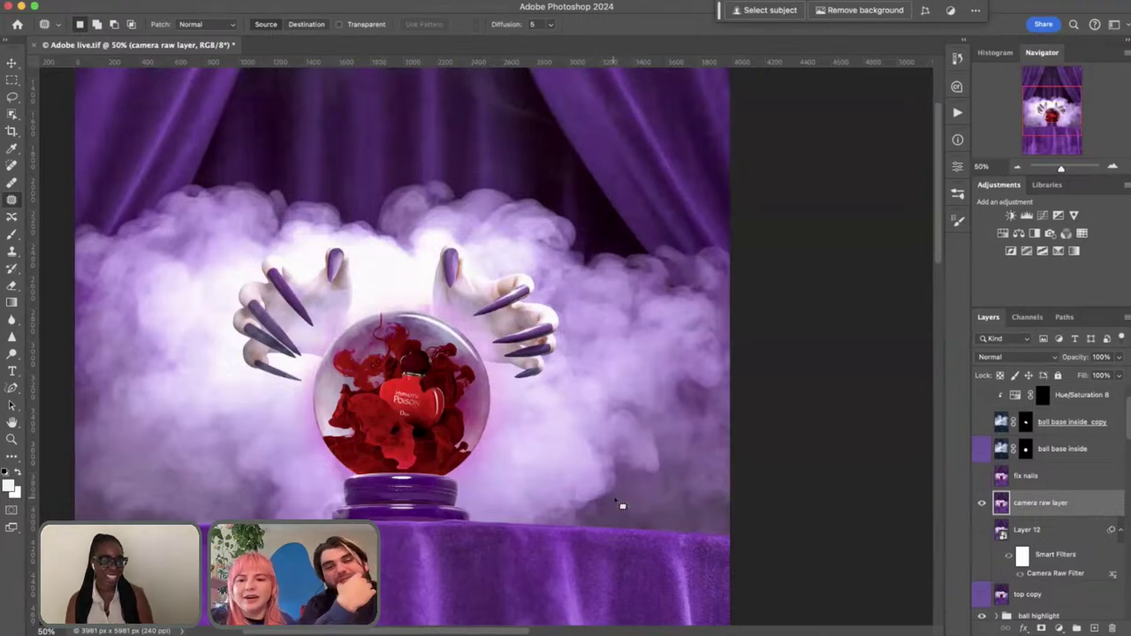
scroll(1067, 519, up, 2)
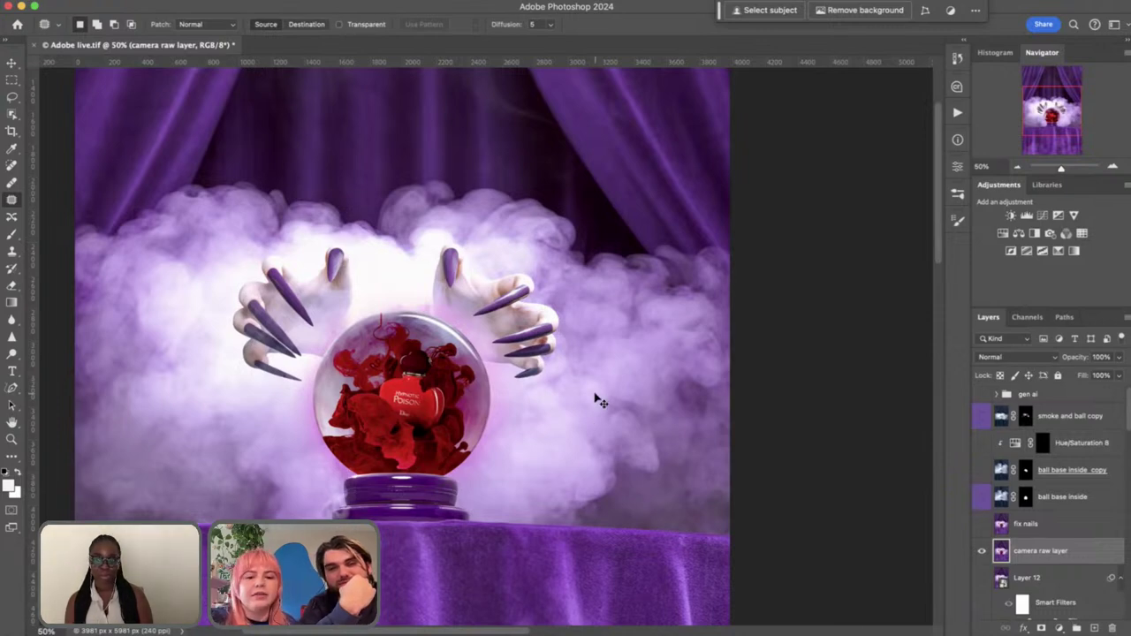
key(super+minus)
key(super+minus)
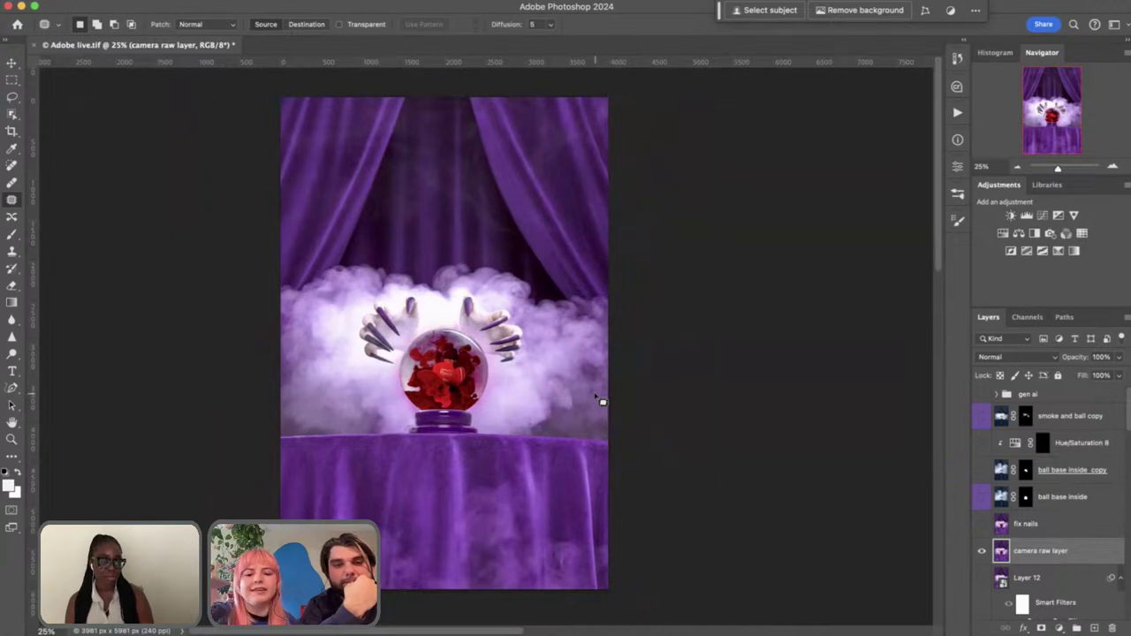
key(super+plus)
key(super+plus)
key(super+plus)
key(super+plus)
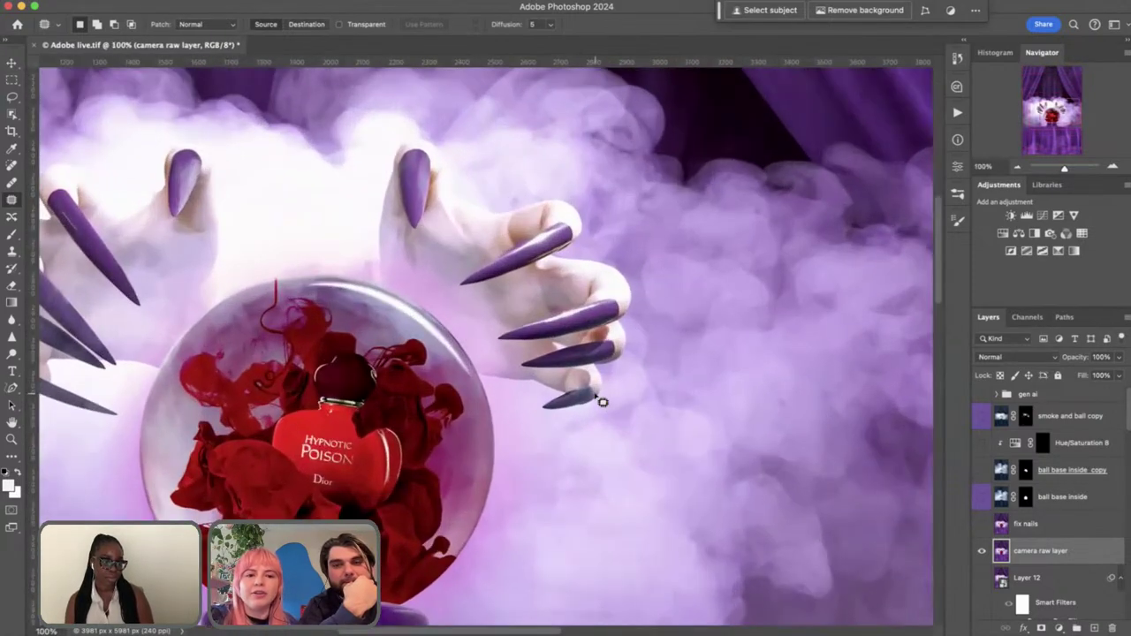
Show the ball base inside layer, keep its copy hidden, and delete the ball base inside layer's mask
scroll(602, 403, left, 3)
scroll(602, 402, down, 2)
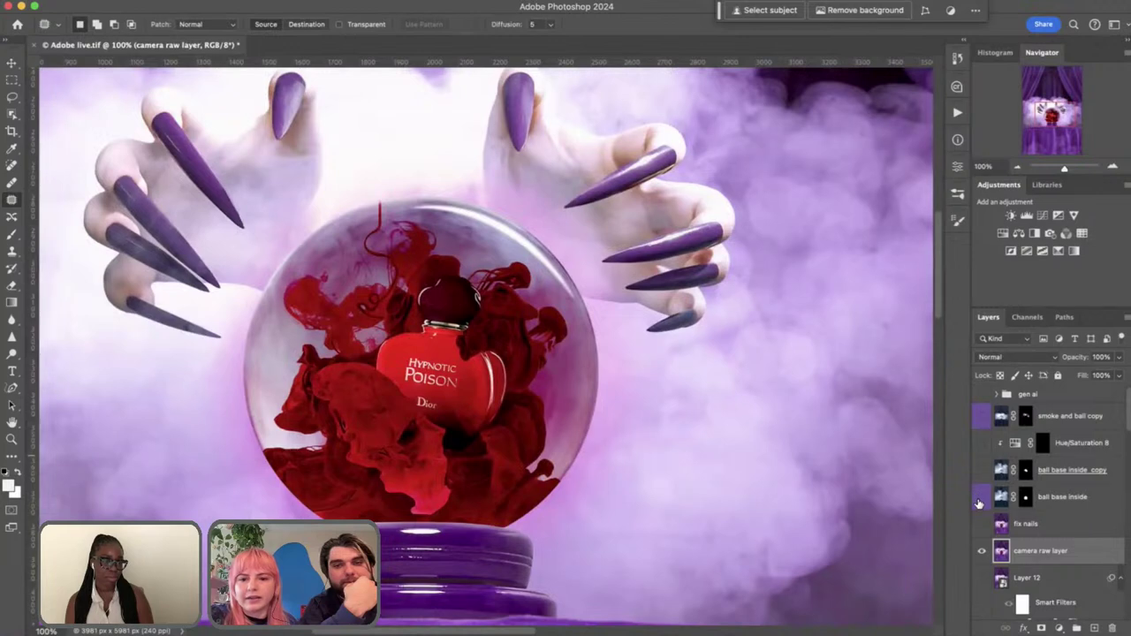
click(981, 471)
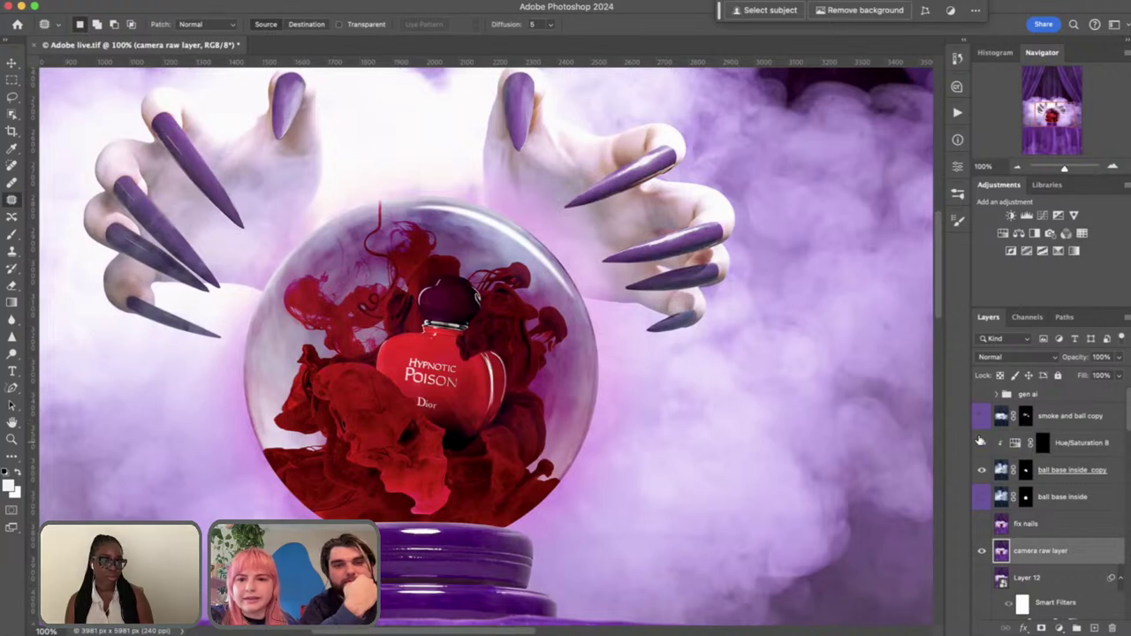
click(981, 471)
click(982, 498)
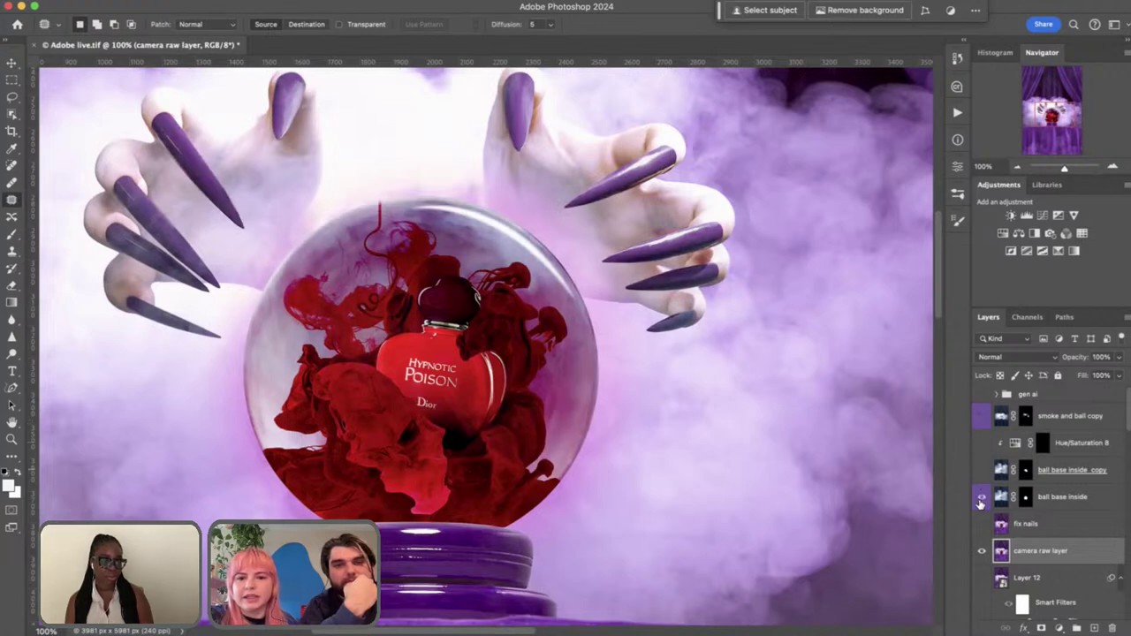
click(1026, 498)
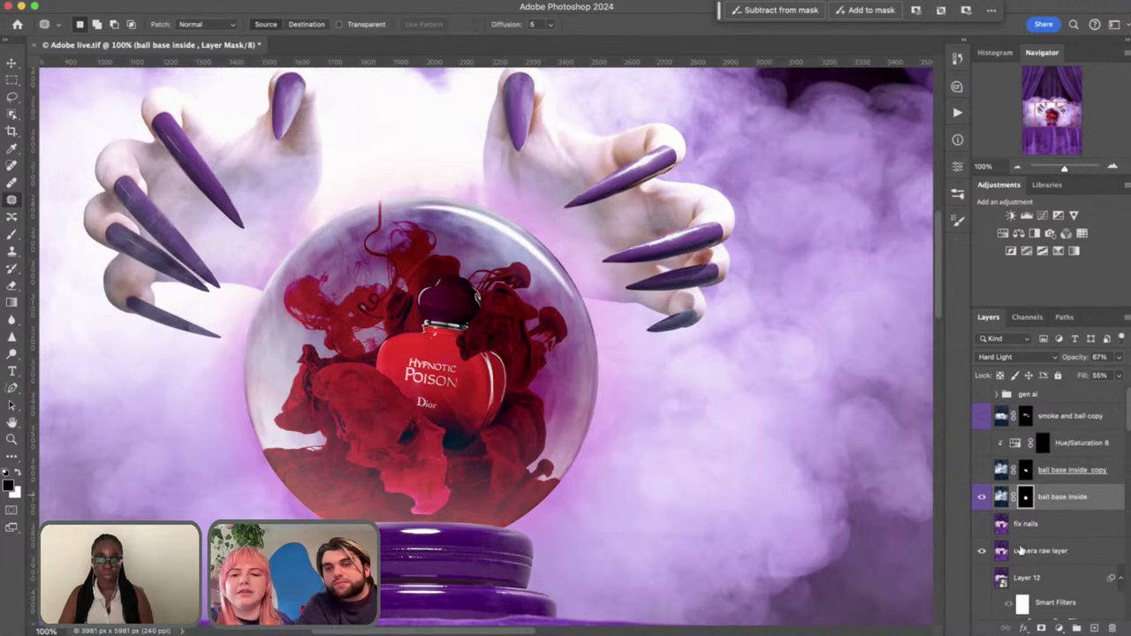
key(BackSpace)
Set the ball base inside layer to Normal blending with 100% opacity and 100% fill
click(1017, 358)
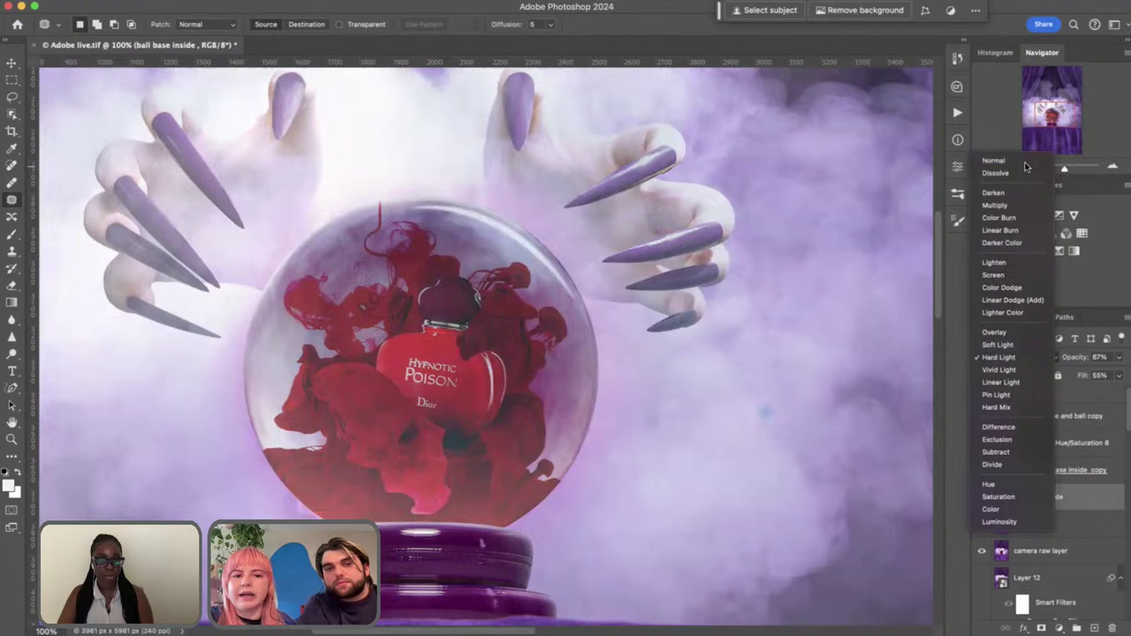
click(1025, 162)
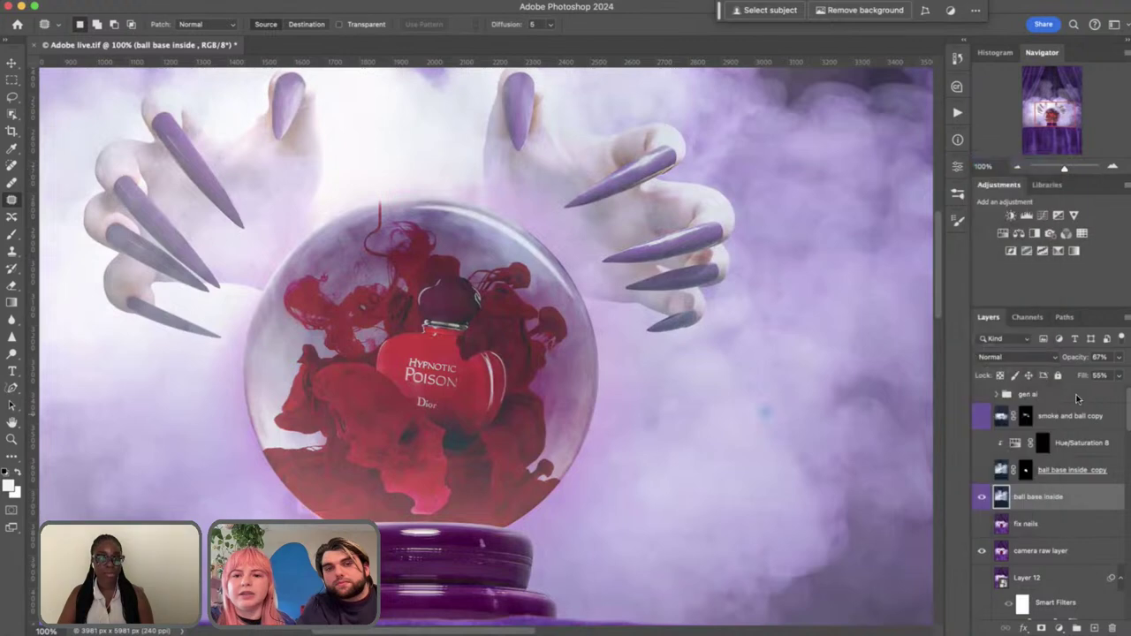
drag(1075, 357, 1115, 379)
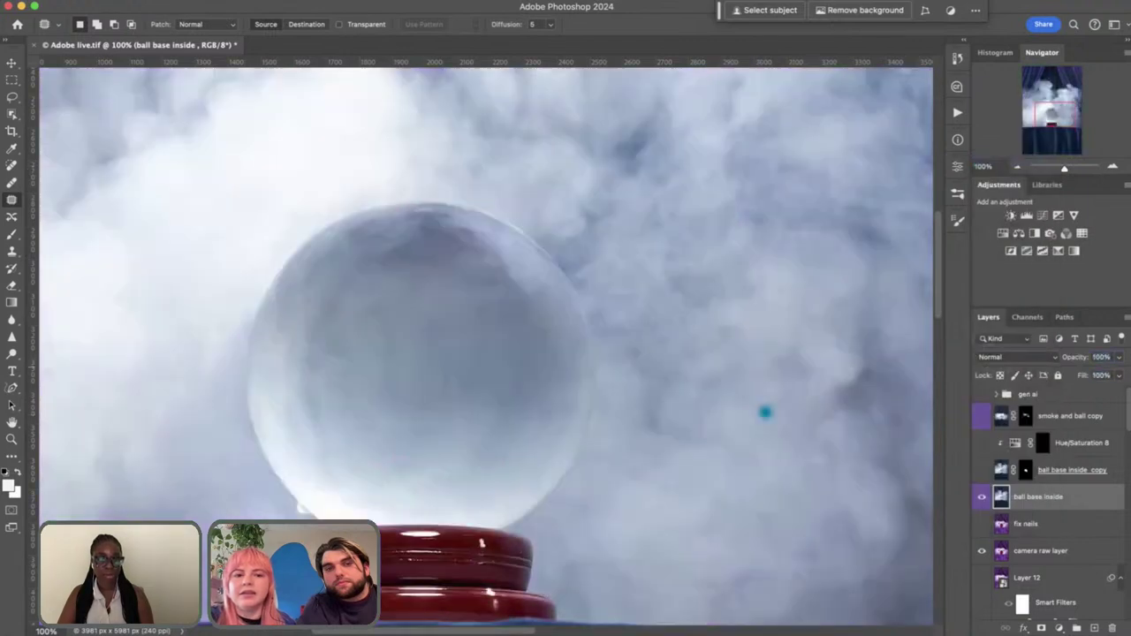
Select the glass ball with the Object Selection tool and mask the ball base inside layer to that selection
key(super+minus)
key(super+minus)
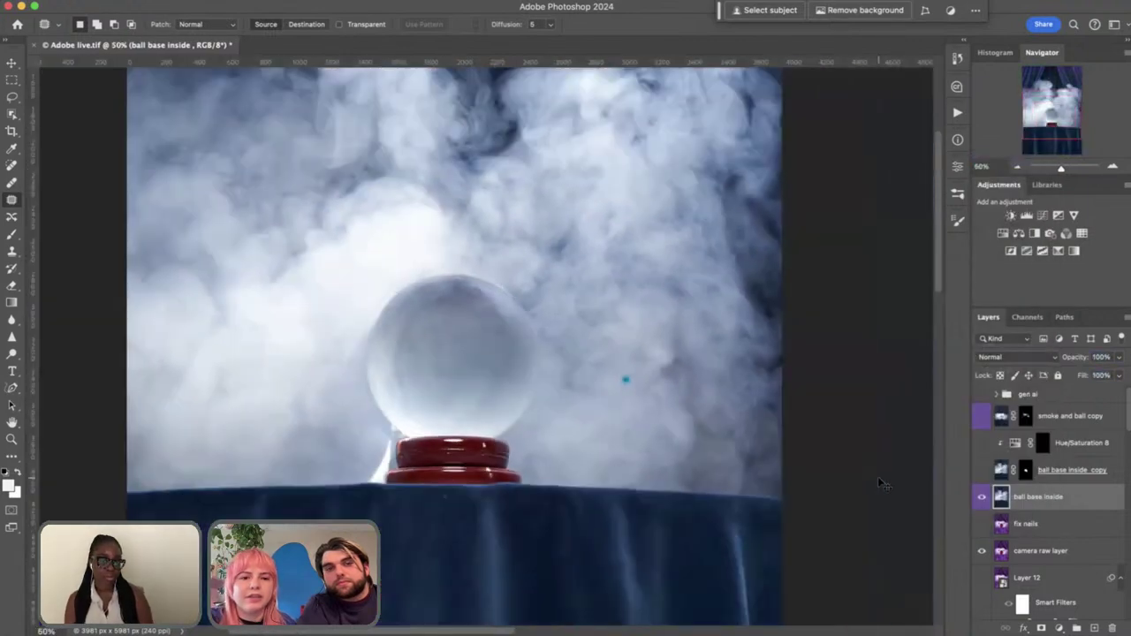
key(super+plus)
key(super+plus)
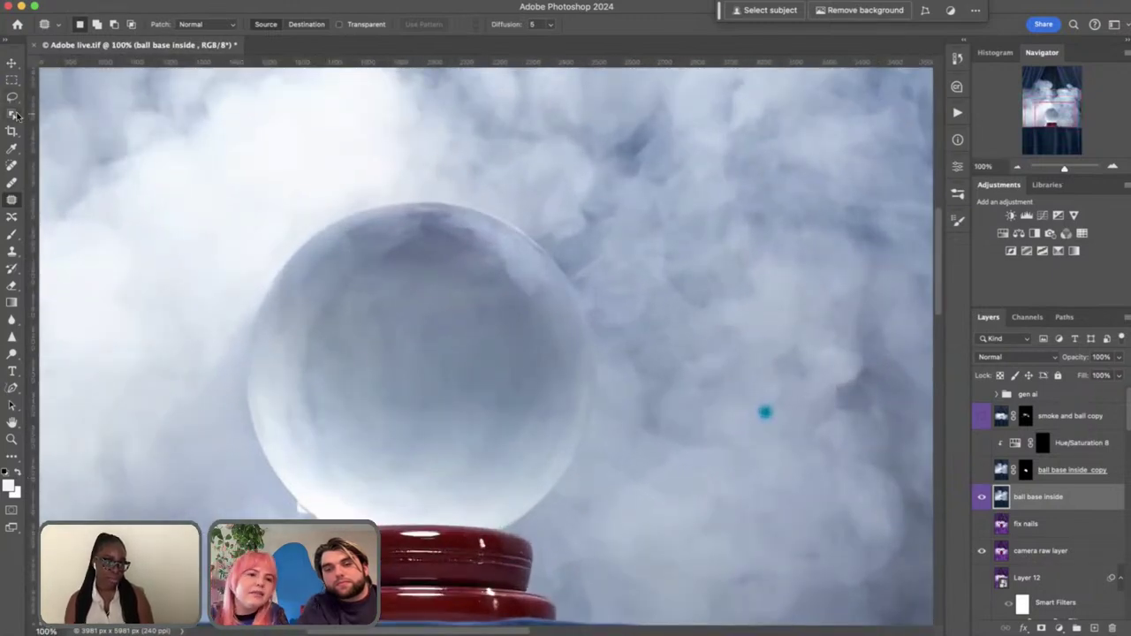
key(w)
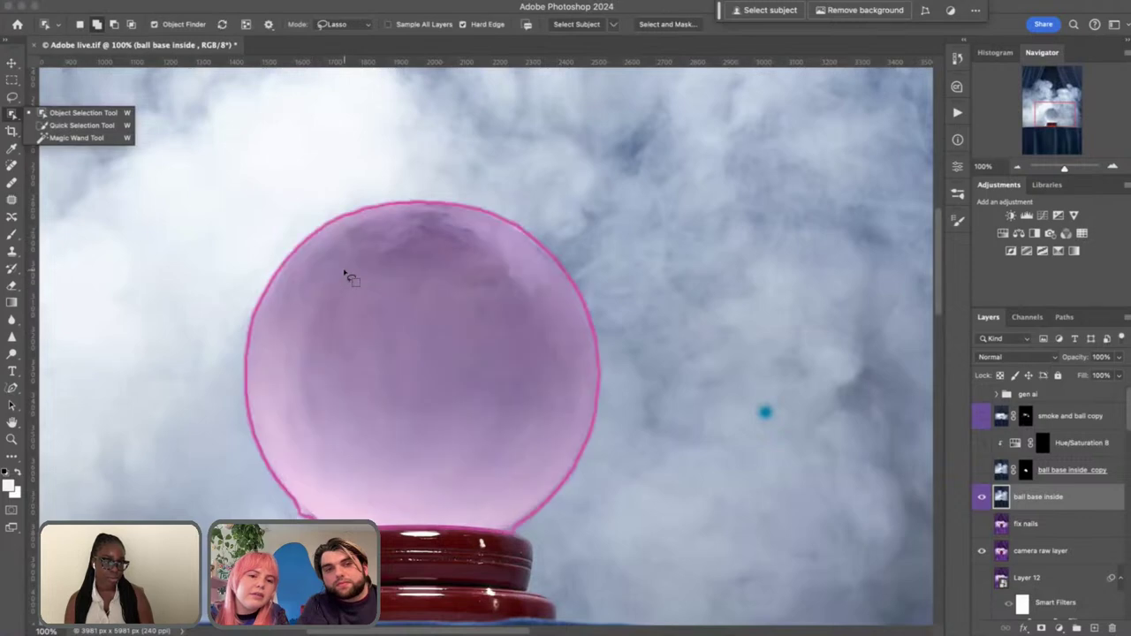
click(346, 307)
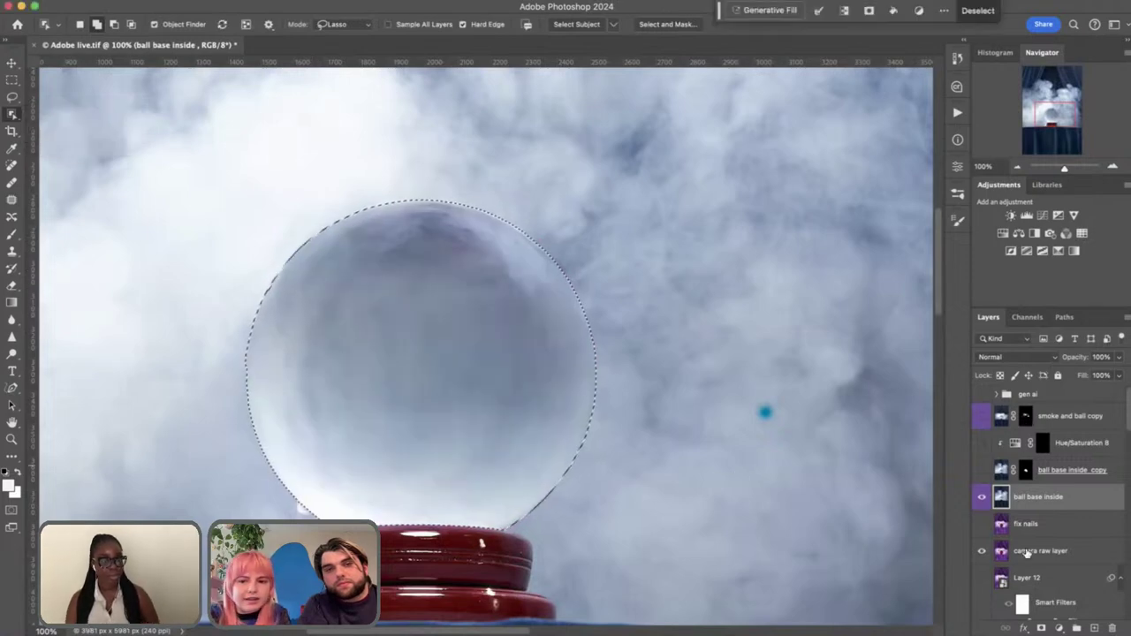
click(1043, 629)
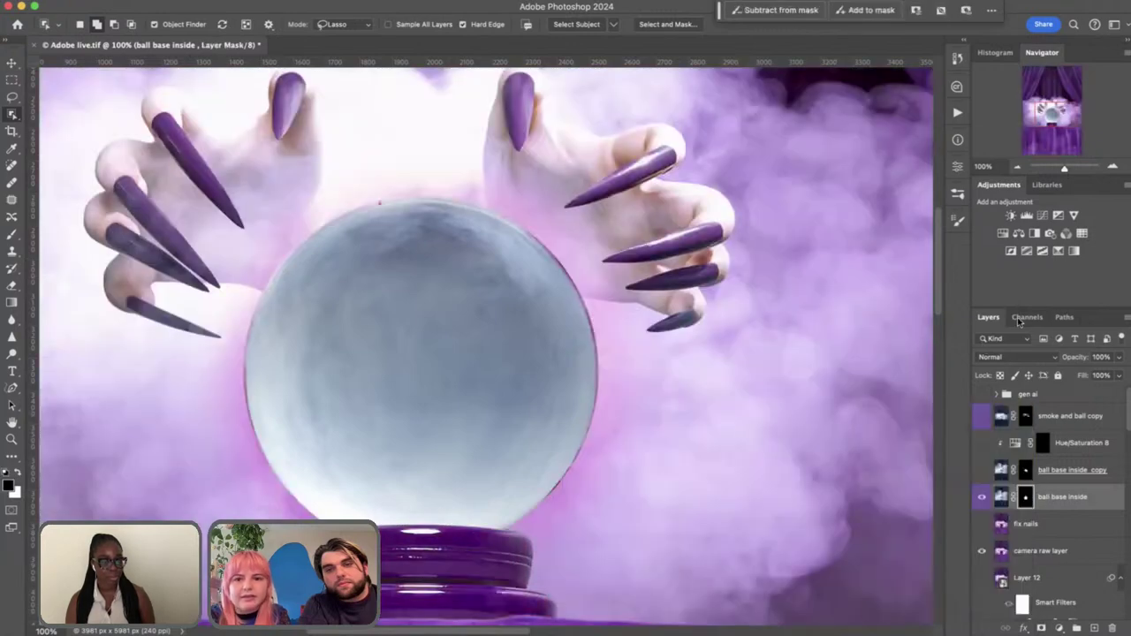
Blend the ball base inside layer in Hard Light mode at 45% opacity and reduce its fill
click(1011, 360)
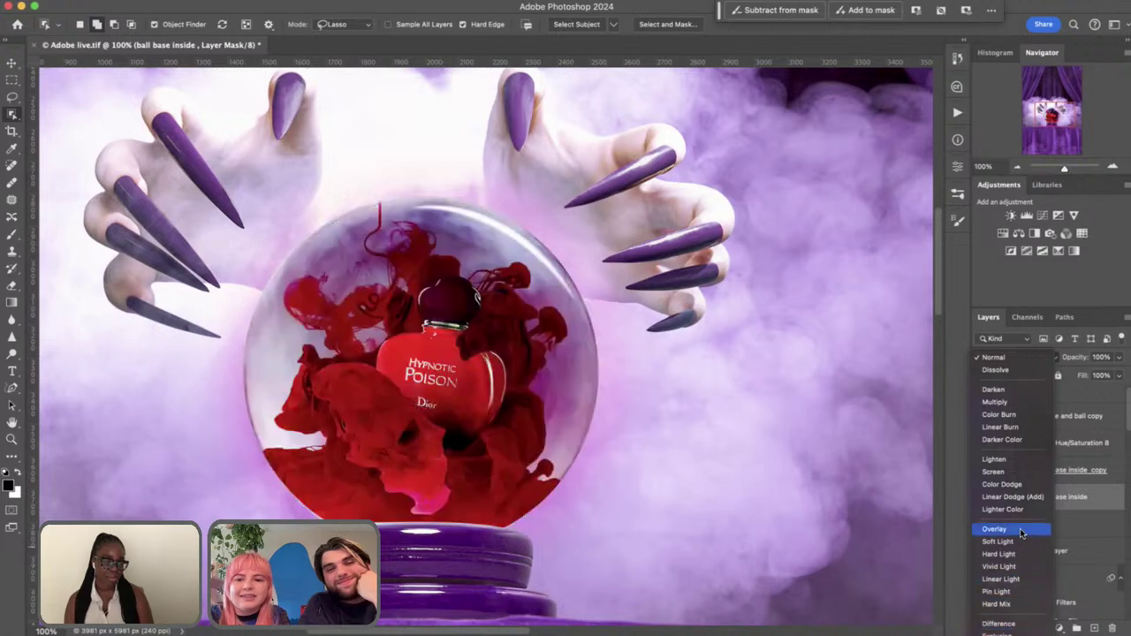
click(1019, 557)
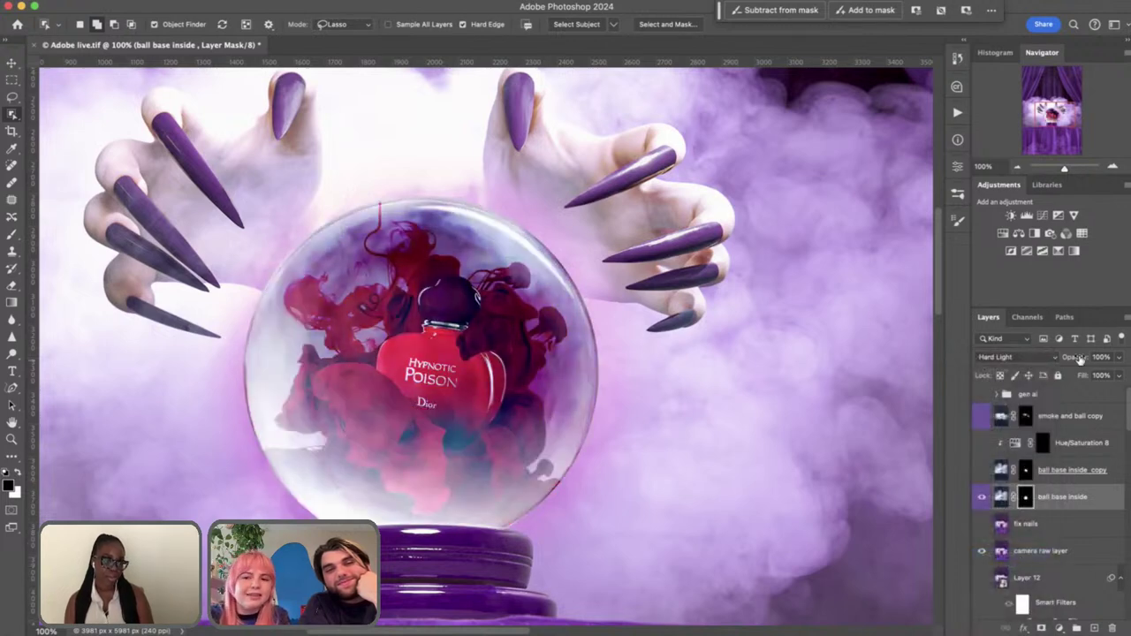
drag(1064, 356, 1047, 355)
key(Return)
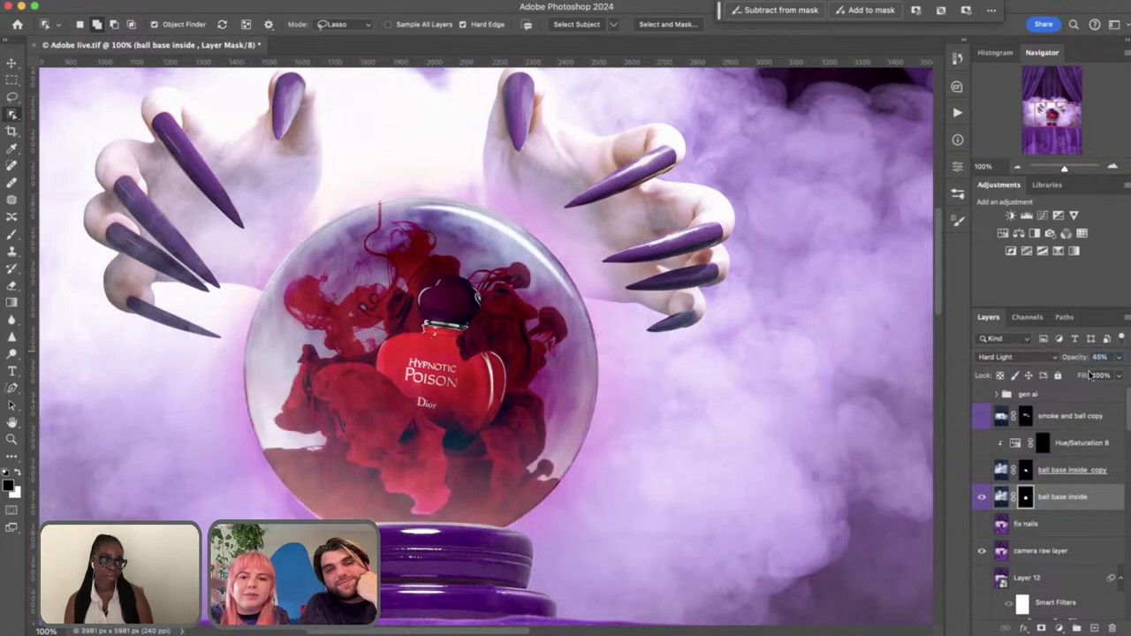
drag(1076, 377, 1072, 377)
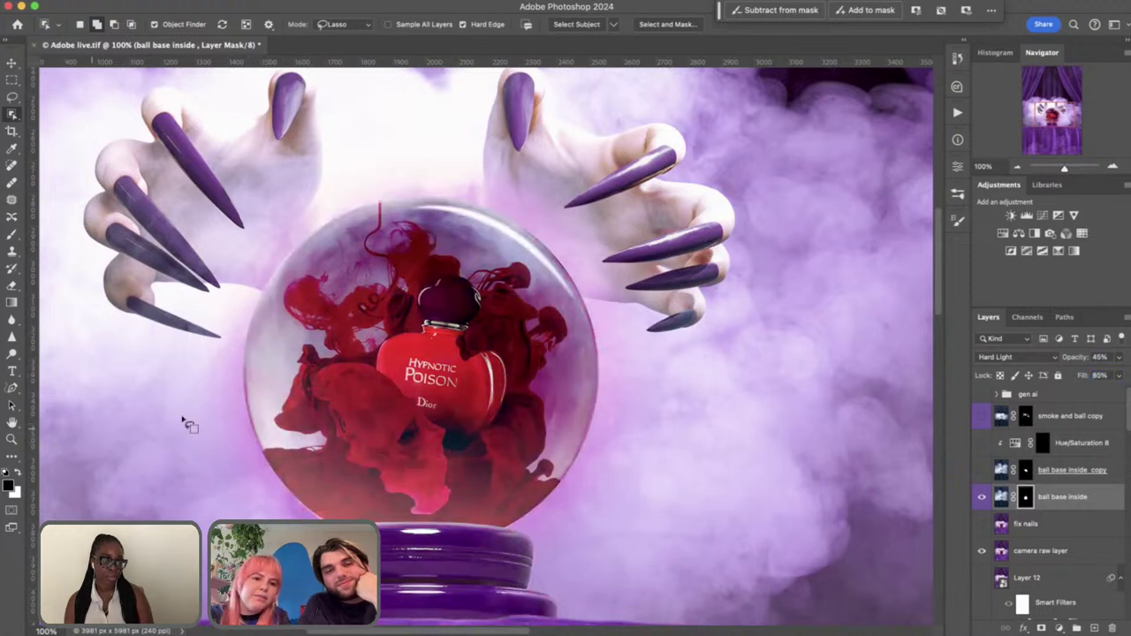
Set up a smaller white brush and load the mask of the grouped ball base inside layer as a selection of the glass ball
key(v)
scroll(239, 420, up, 5)
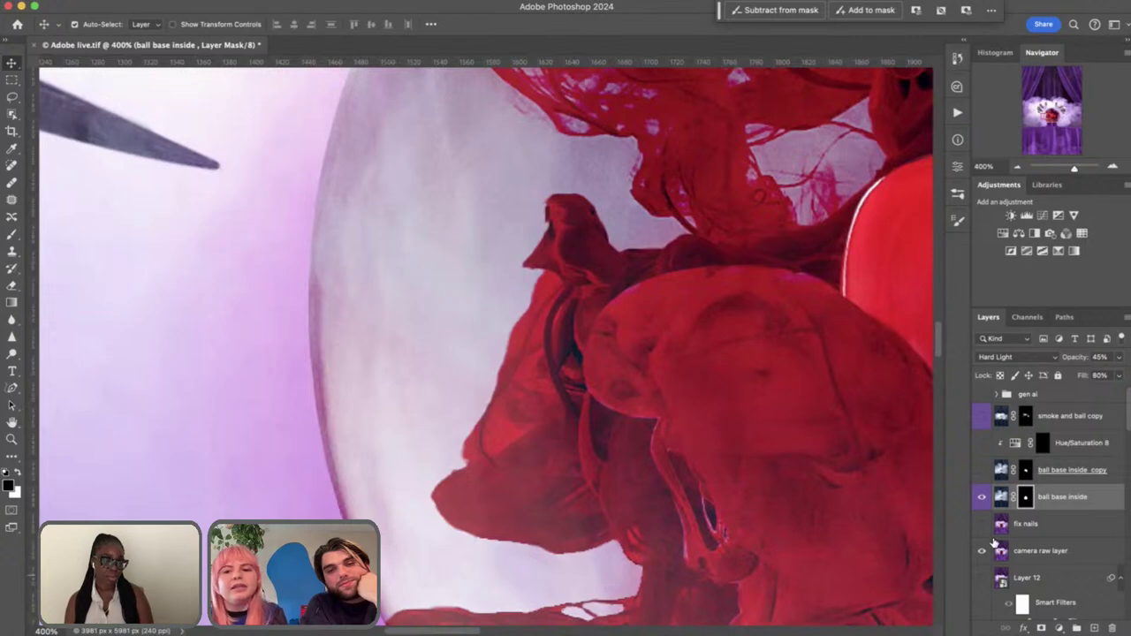
key(b)
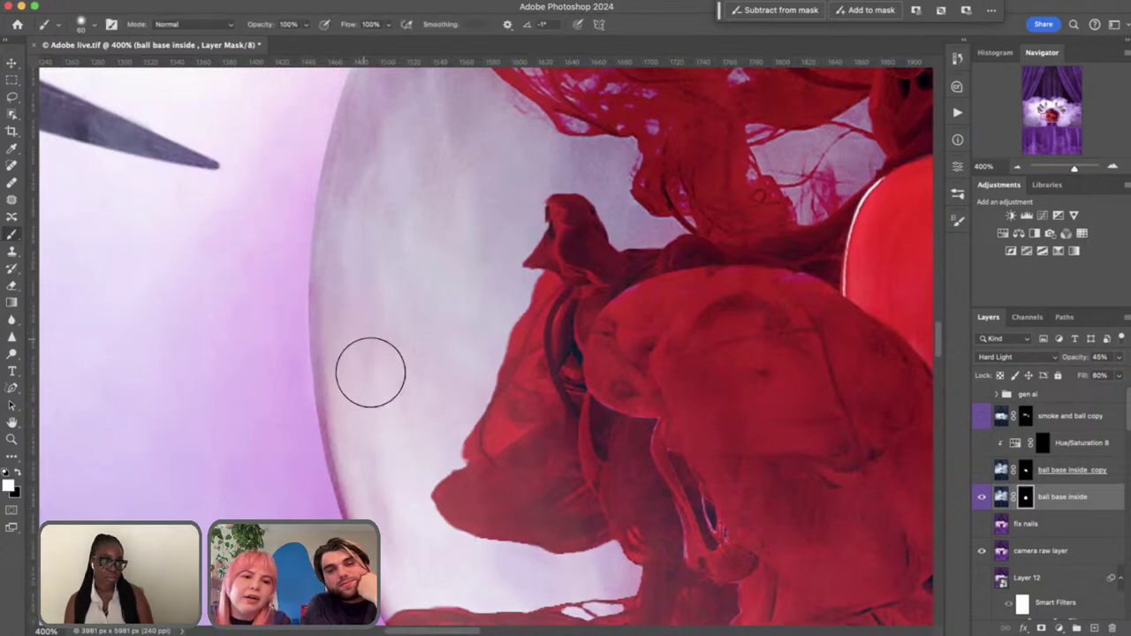
key(bracketleft)
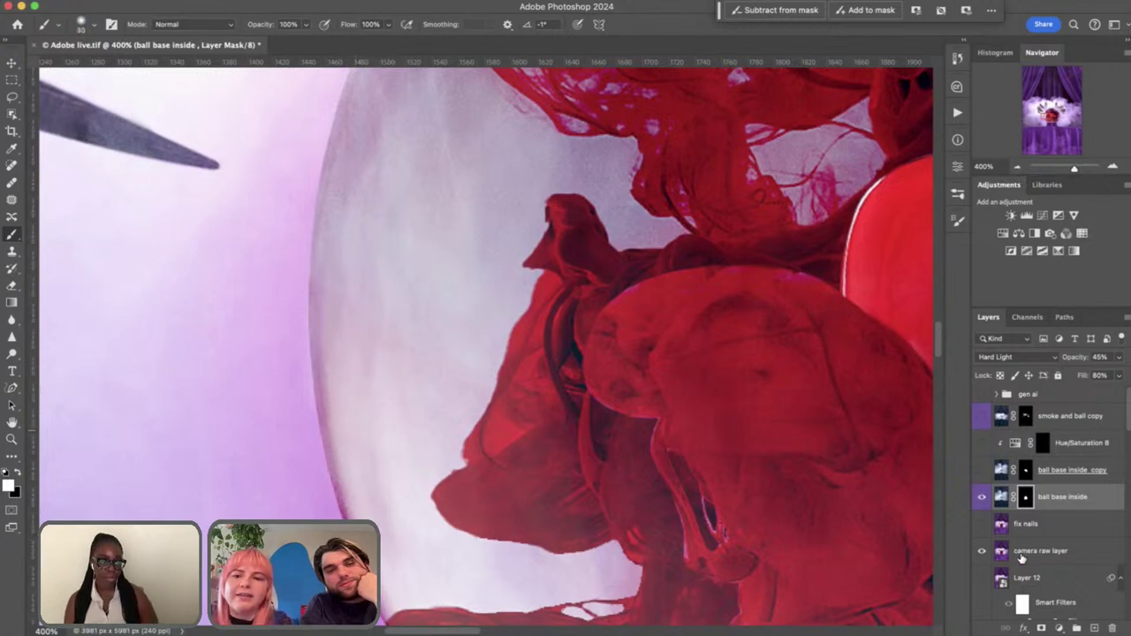
scroll(1034, 530, down, 5)
scroll(1025, 552, down, 6)
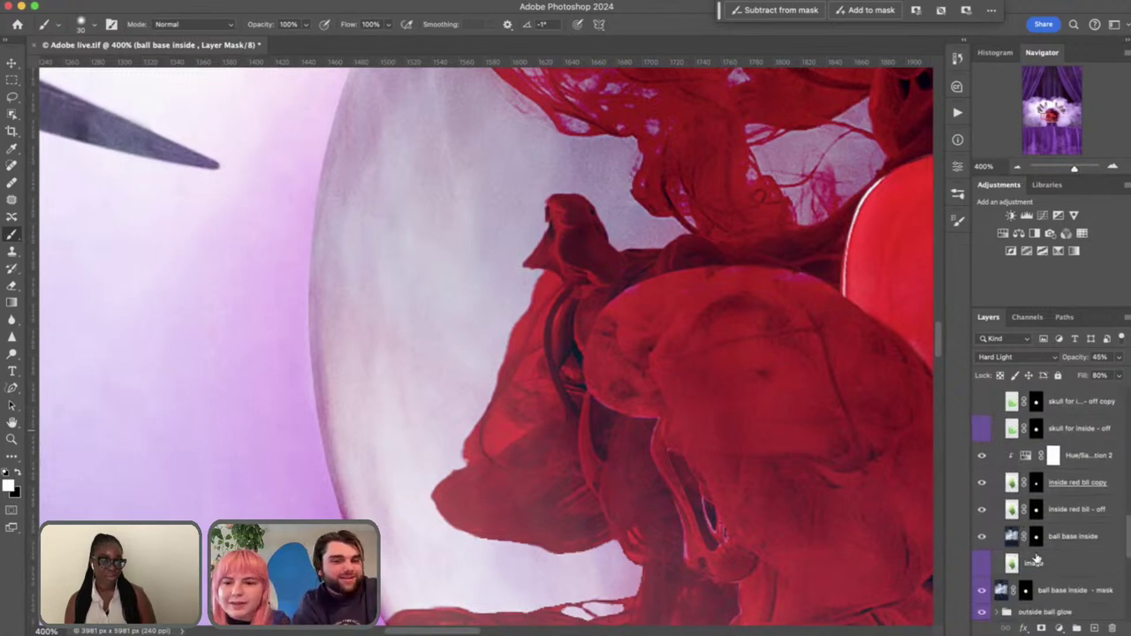
super+click(1038, 537)
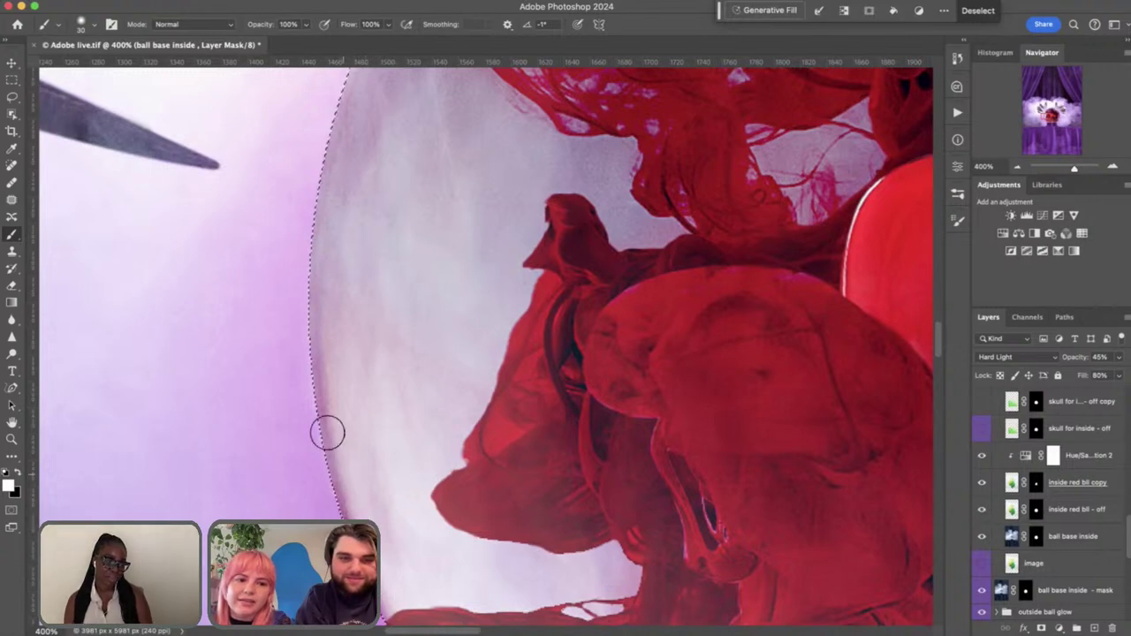
Paint black with a 30 px brush on the Hard Light ball base inside layer's mask, cleaning the ball's lower edge where it meets the stand
scroll(482, 523, down, 5)
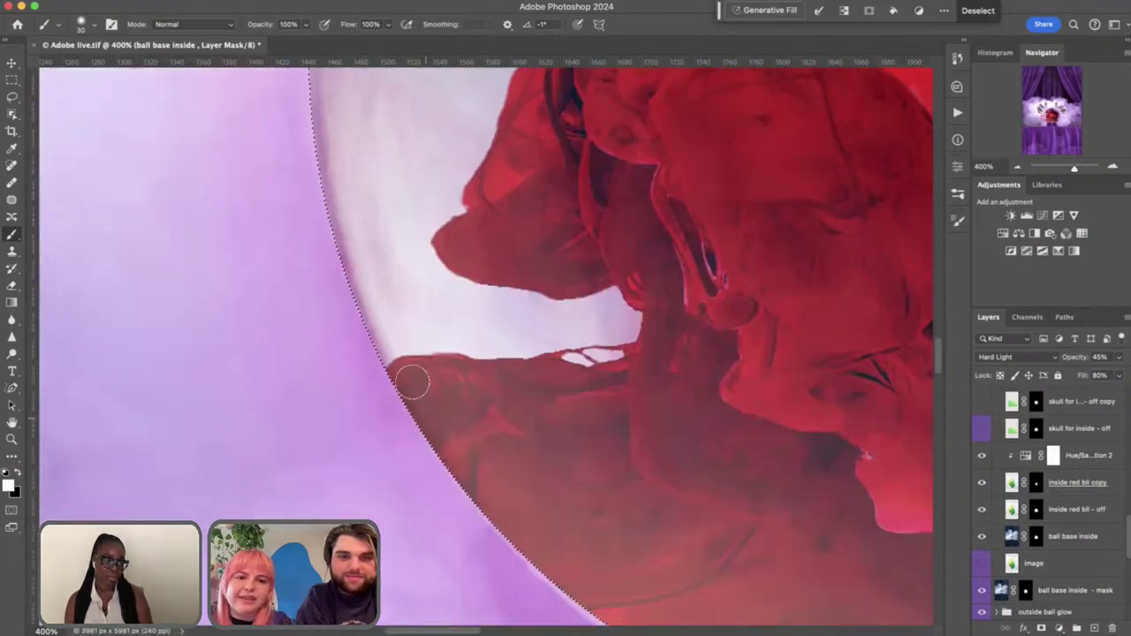
scroll(638, 485, down, 1)
scroll(638, 484, down, 5)
scroll(575, 477, right, 5)
scroll(530, 469, left, 5)
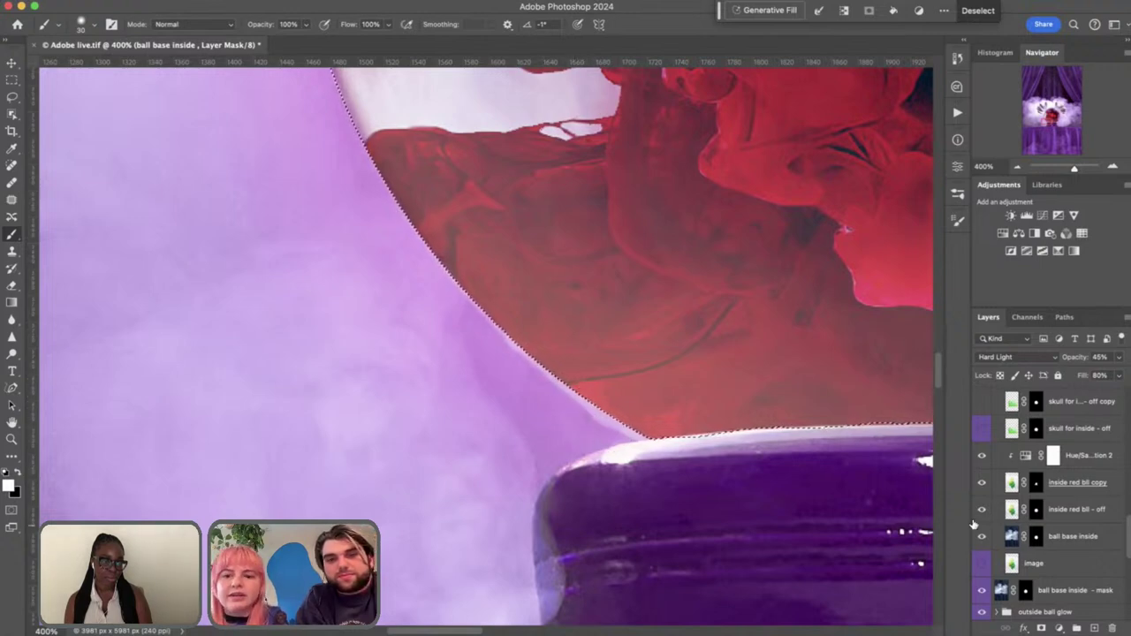
scroll(1060, 601, down, 5)
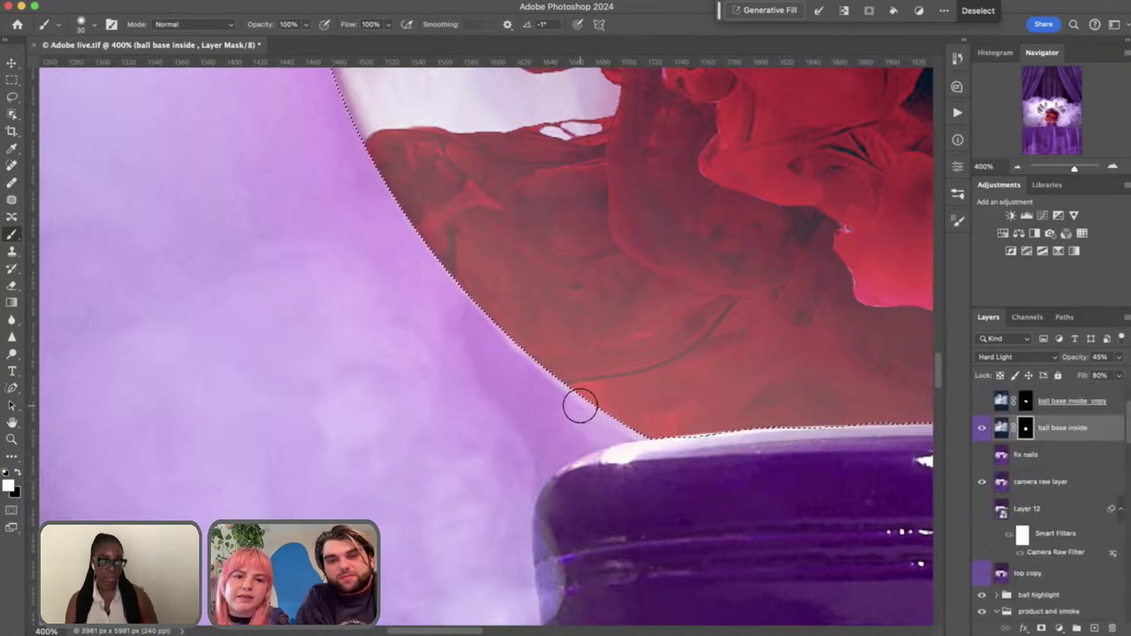
key(x)
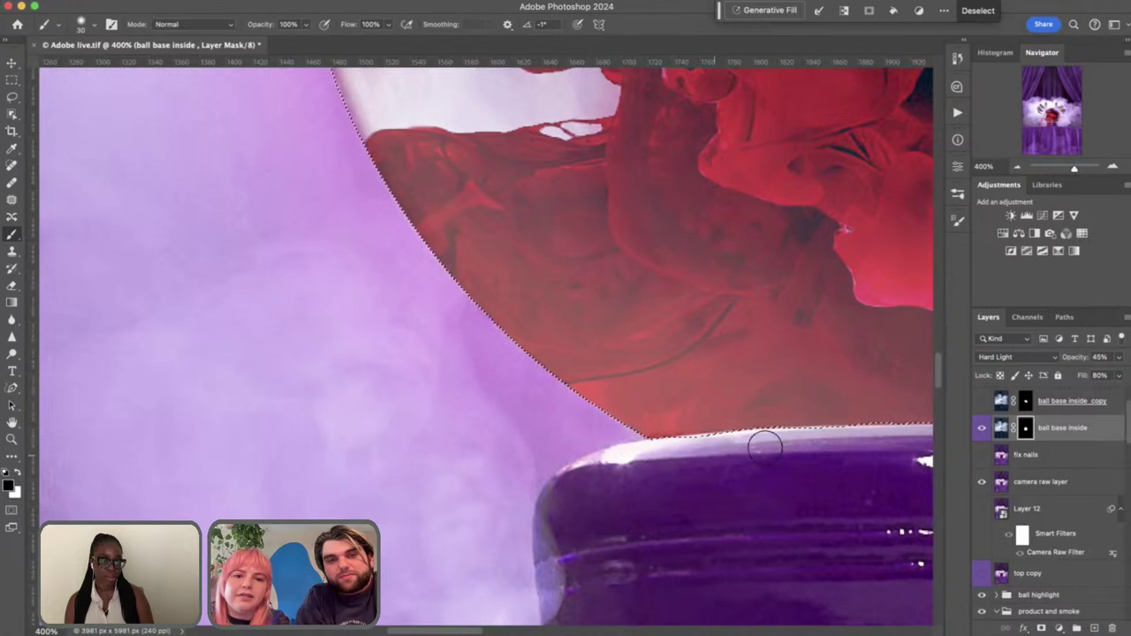
scroll(855, 456, right, 4)
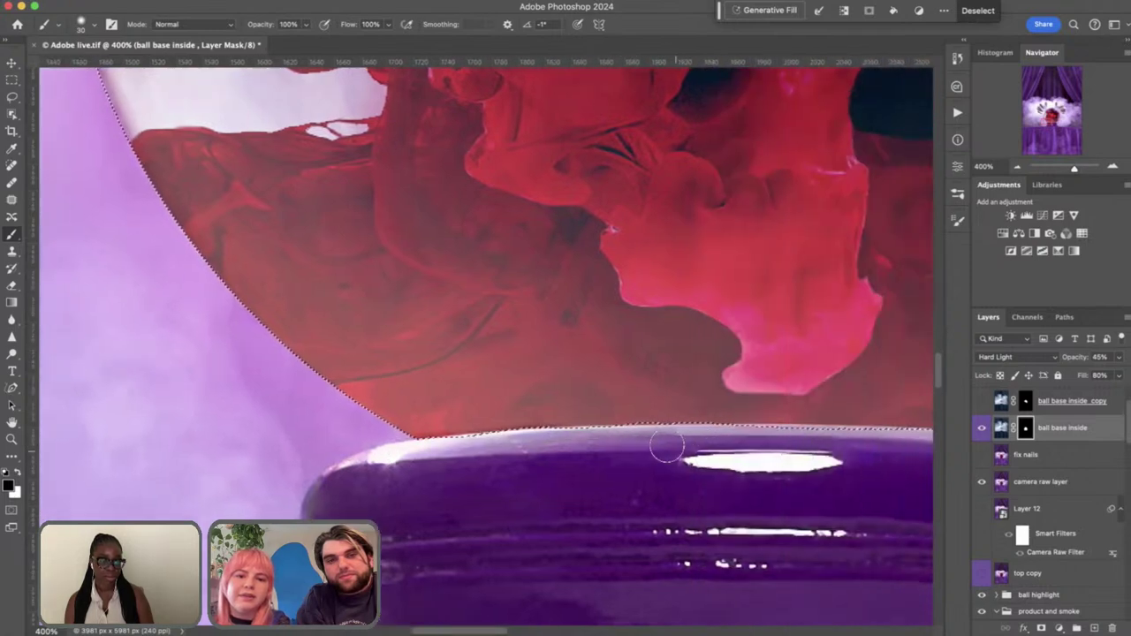
scroll(796, 456, right, 5)
scroll(727, 455, right, 5)
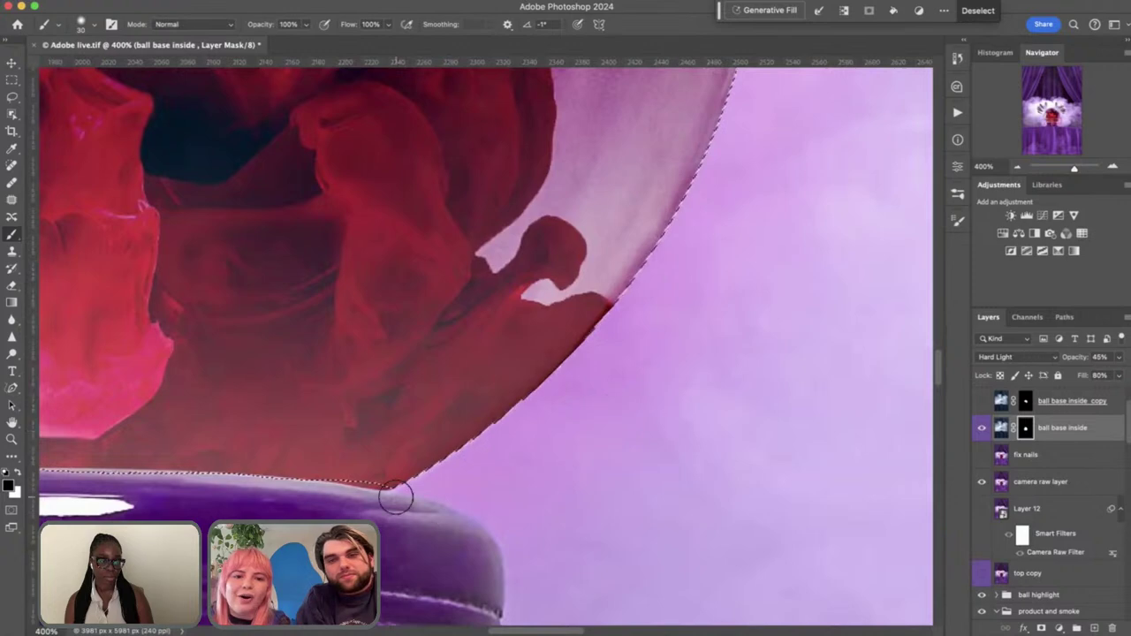
Clean the ball base inside layer's mask up the ball's outer rim and across its top, and deselect
scroll(492, 407, up, 3)
scroll(492, 407, right, 2)
scroll(491, 407, up, 10)
scroll(491, 408, left, 5)
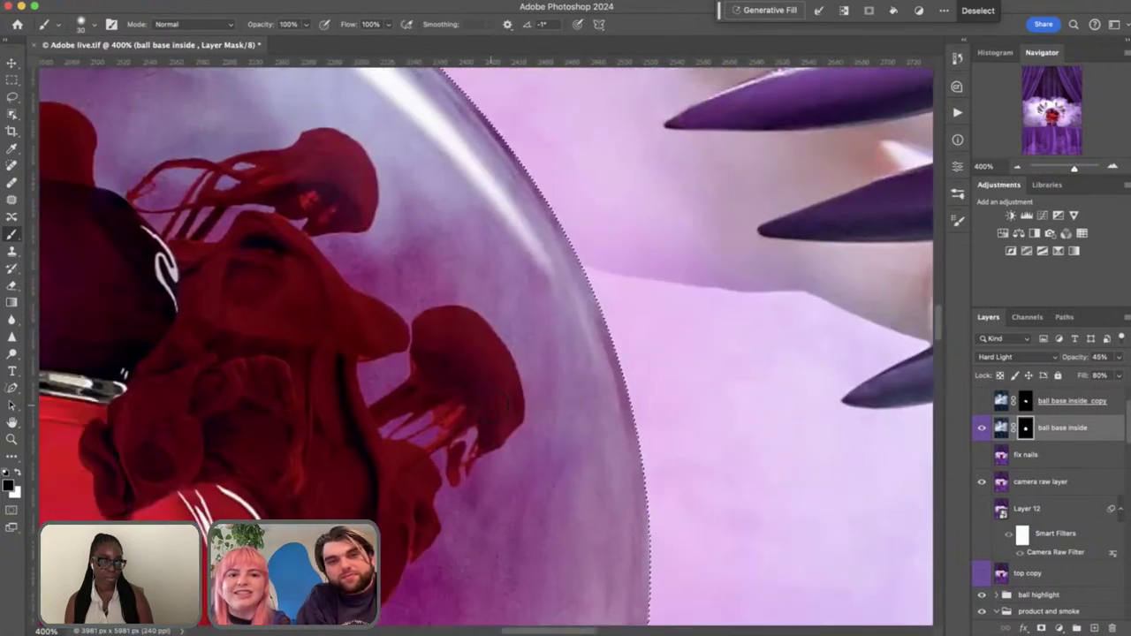
scroll(492, 394, left, 5)
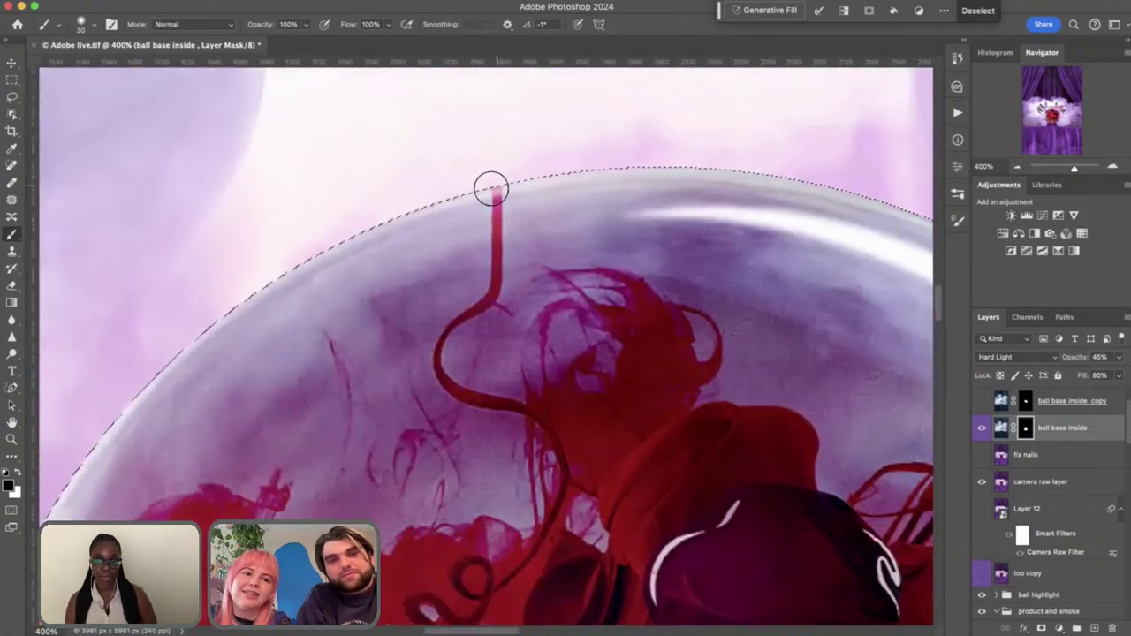
scroll(323, 354, down, 5)
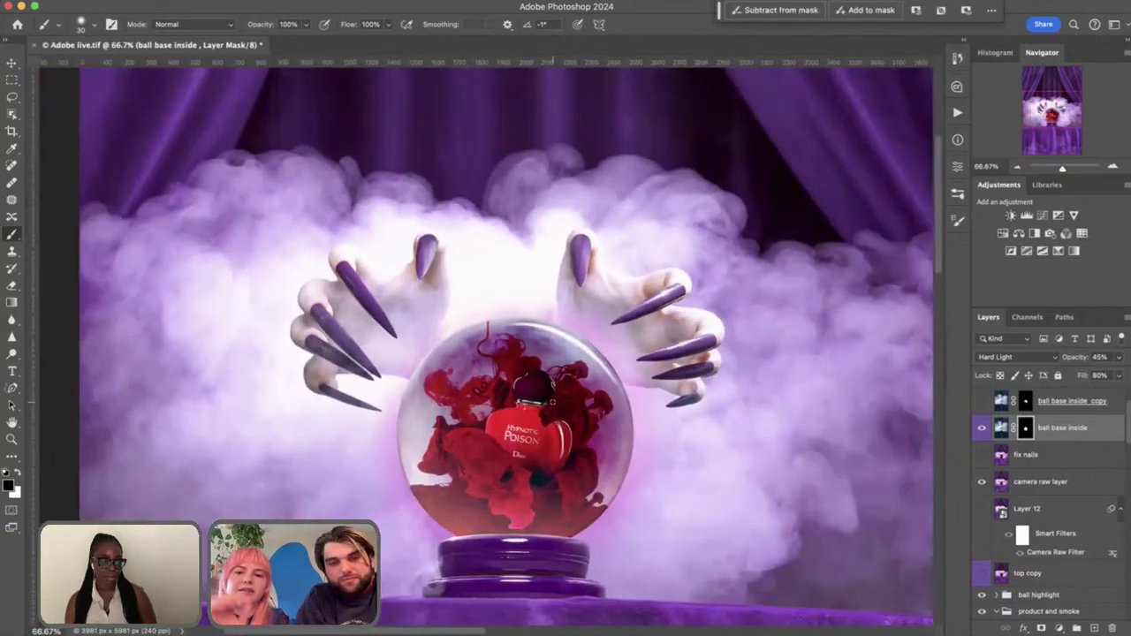
Show the ball base inside copy, Hue/Saturation 8 and smoke and ball copy layers, and inspect the Hue/Saturation 8 settings
scroll(1054, 512, up, 2)
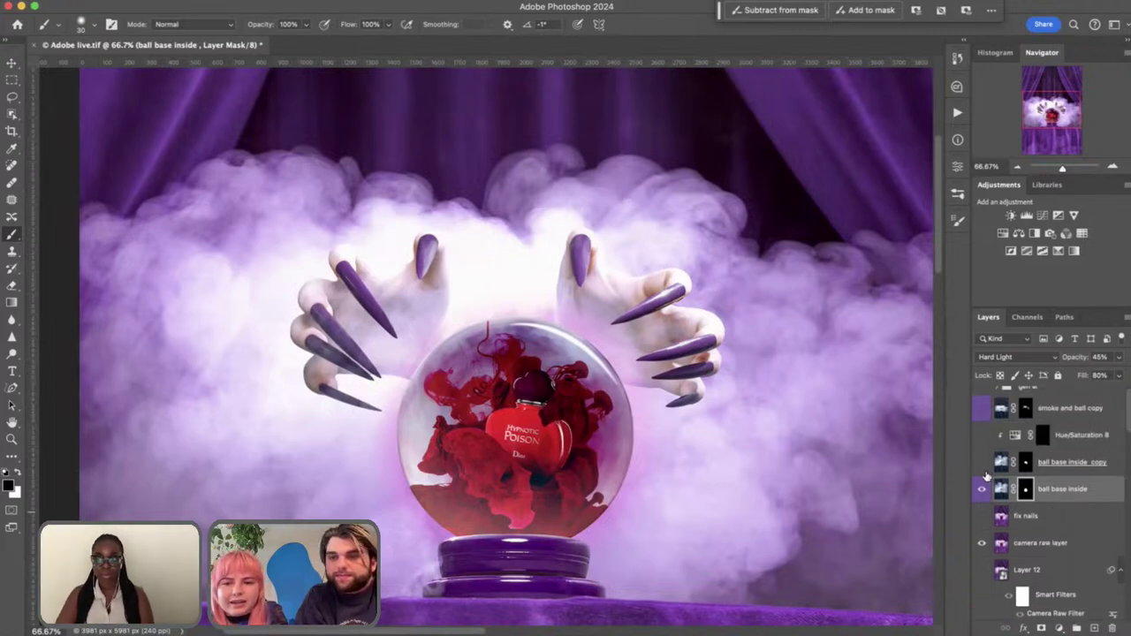
click(982, 437)
double_click(1013, 436)
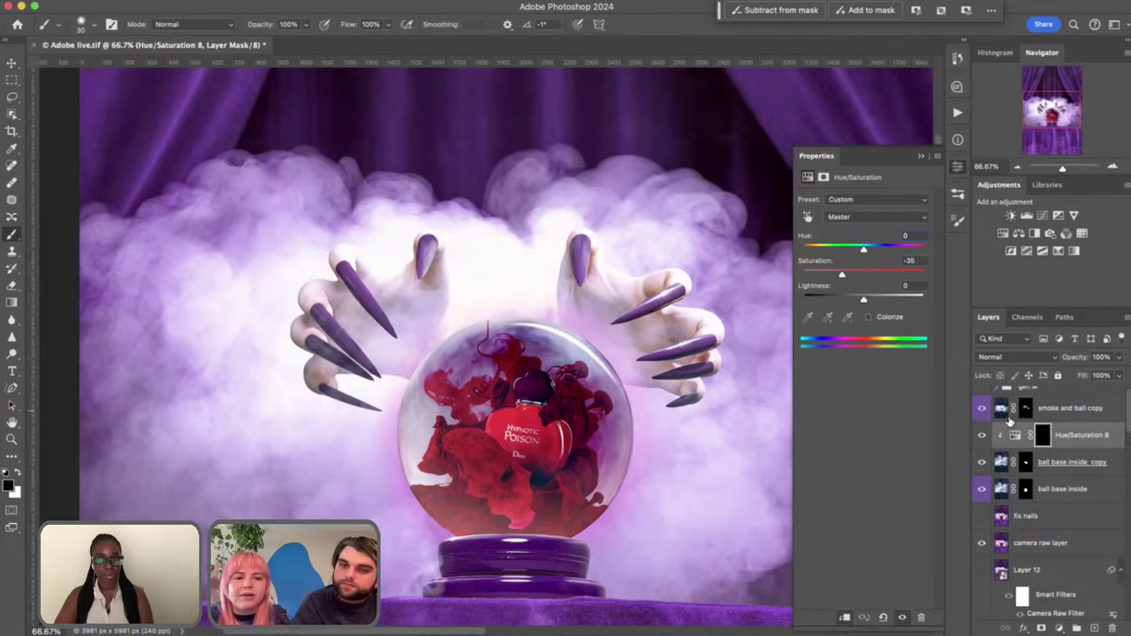
click(983, 409)
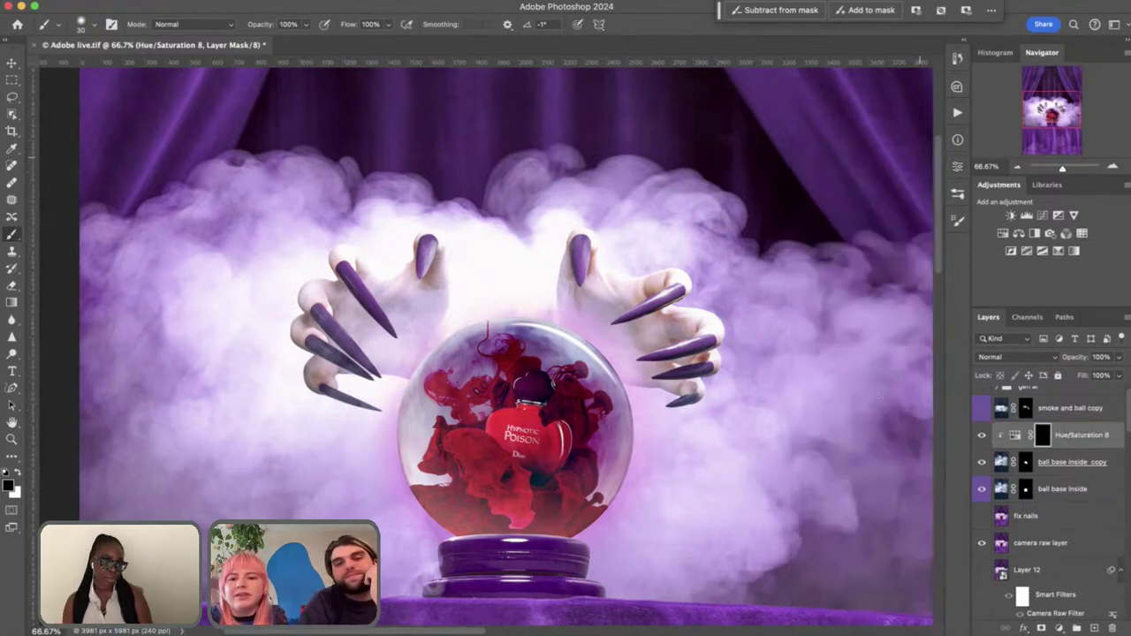
click(806, 423)
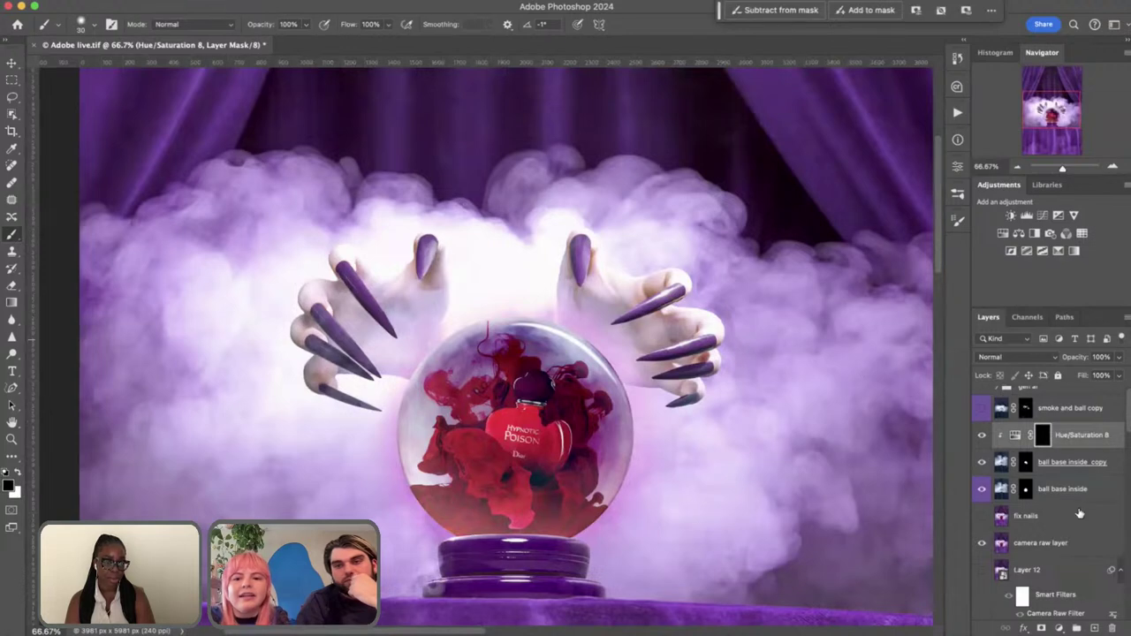
click(981, 411)
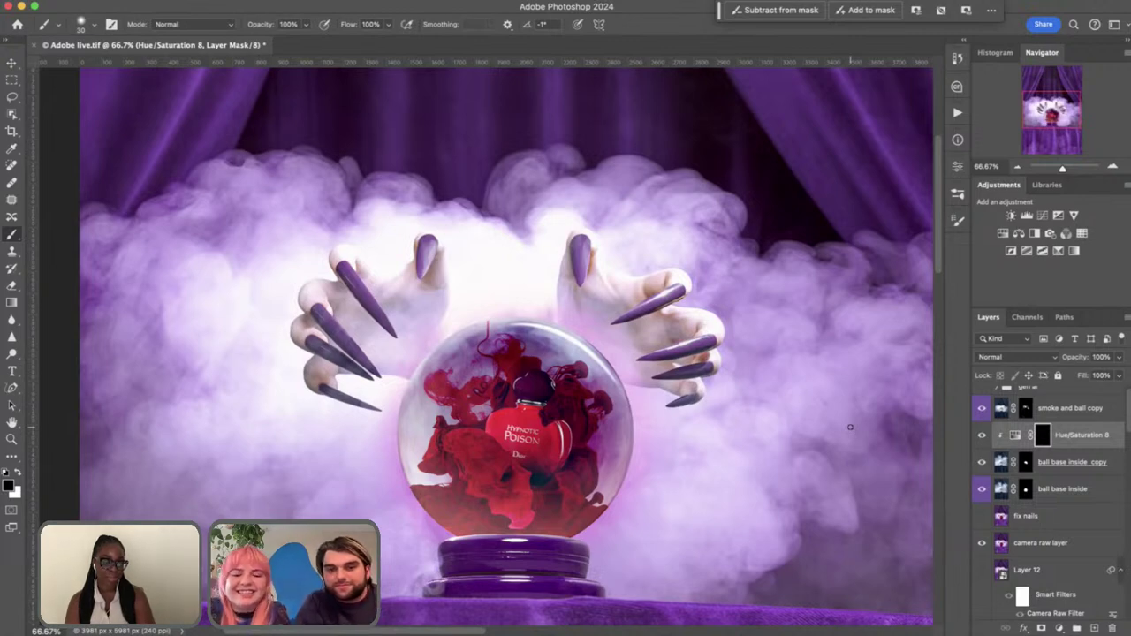
Compare the image with and without the smoke and ball copy layer, and review the whole composite
scroll(856, 434, down, 2)
scroll(853, 431, up, 3)
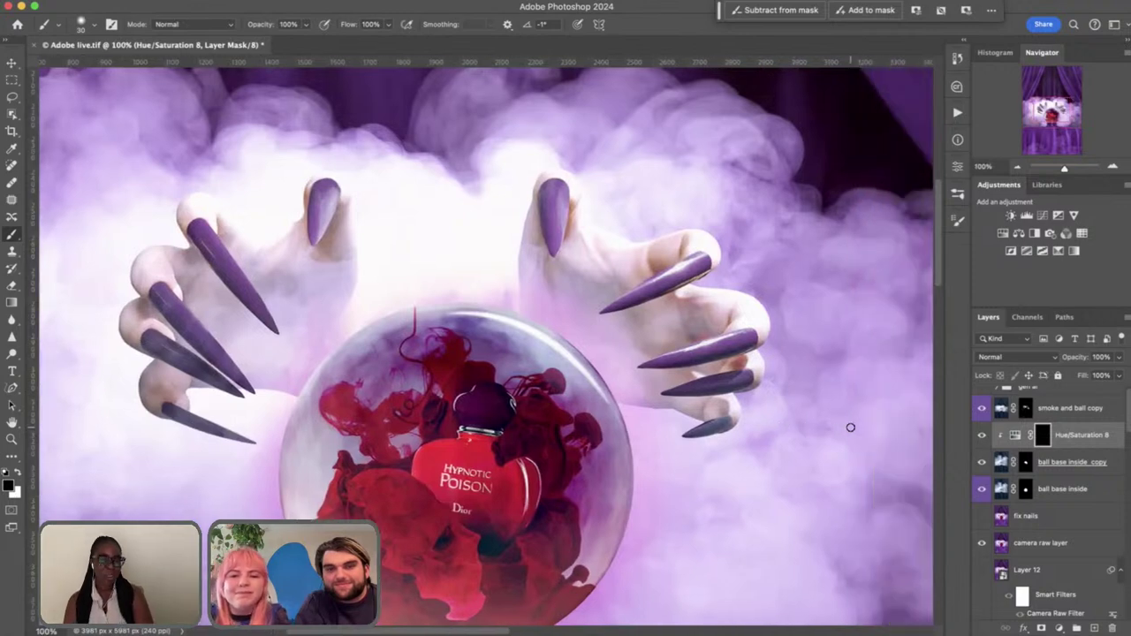
scroll(1122, 469, up, 1)
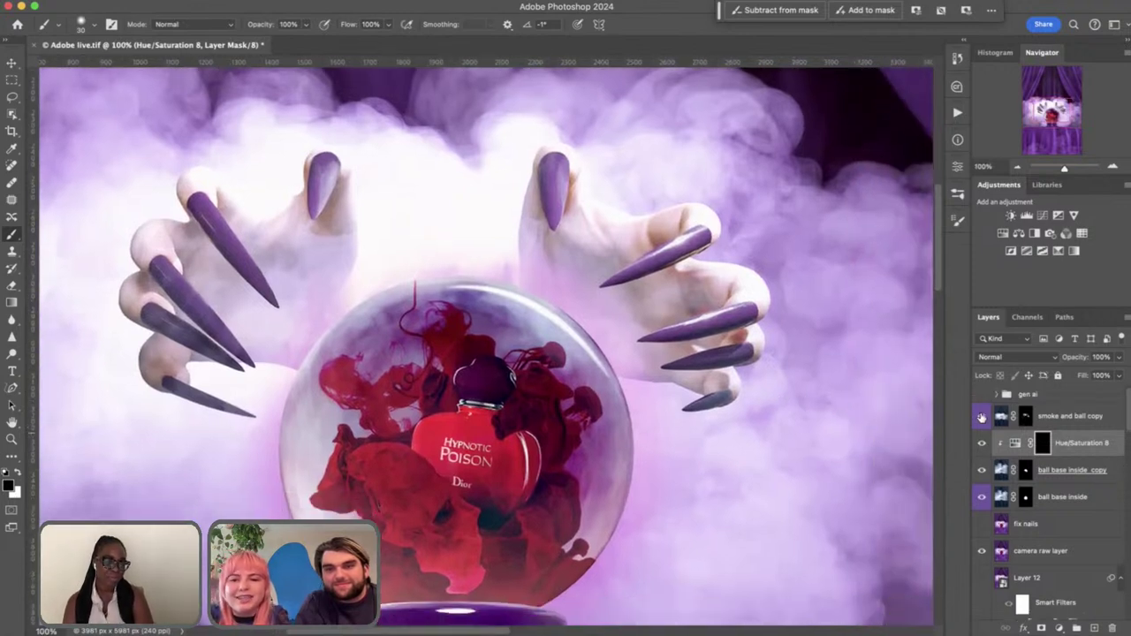
click(981, 417)
click(982, 420)
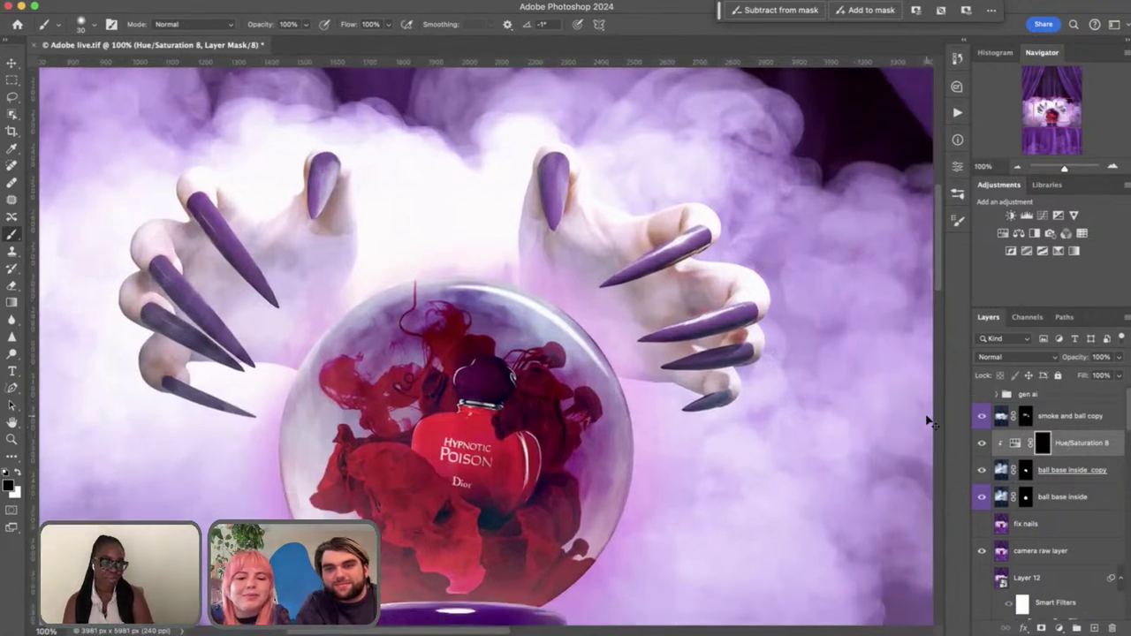
scroll(930, 423, down, 3)
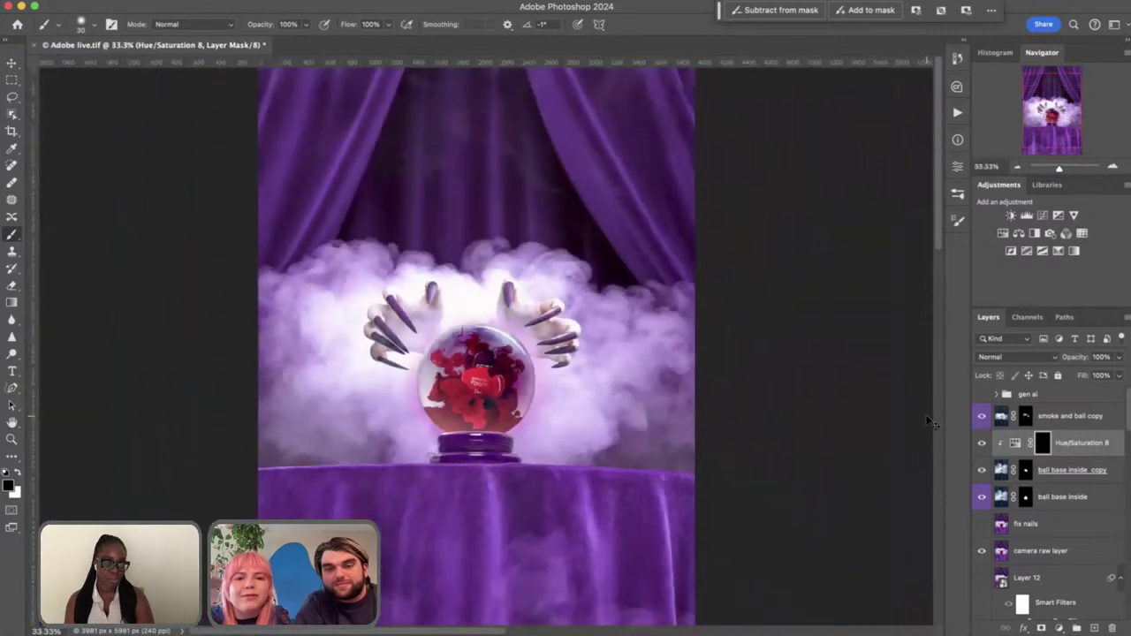
scroll(930, 423, down, 1)
scroll(930, 422, up, 1)
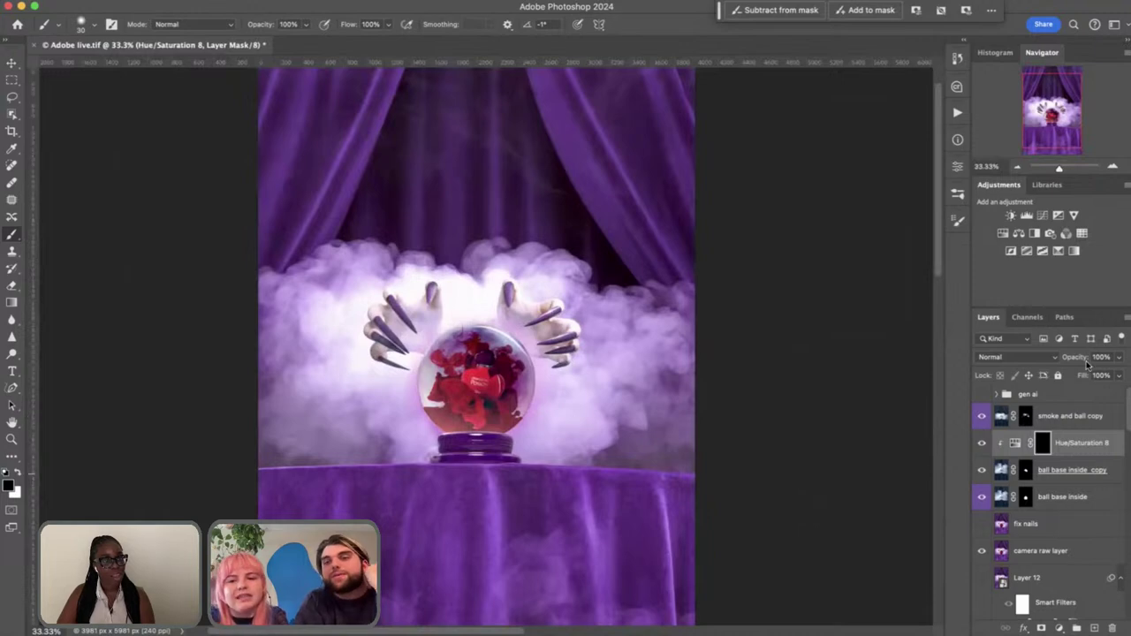
Show the gen ai group with its new base layer, hide the three floating candle layers, and inspect the ball's stand at 100%
click(996, 396)
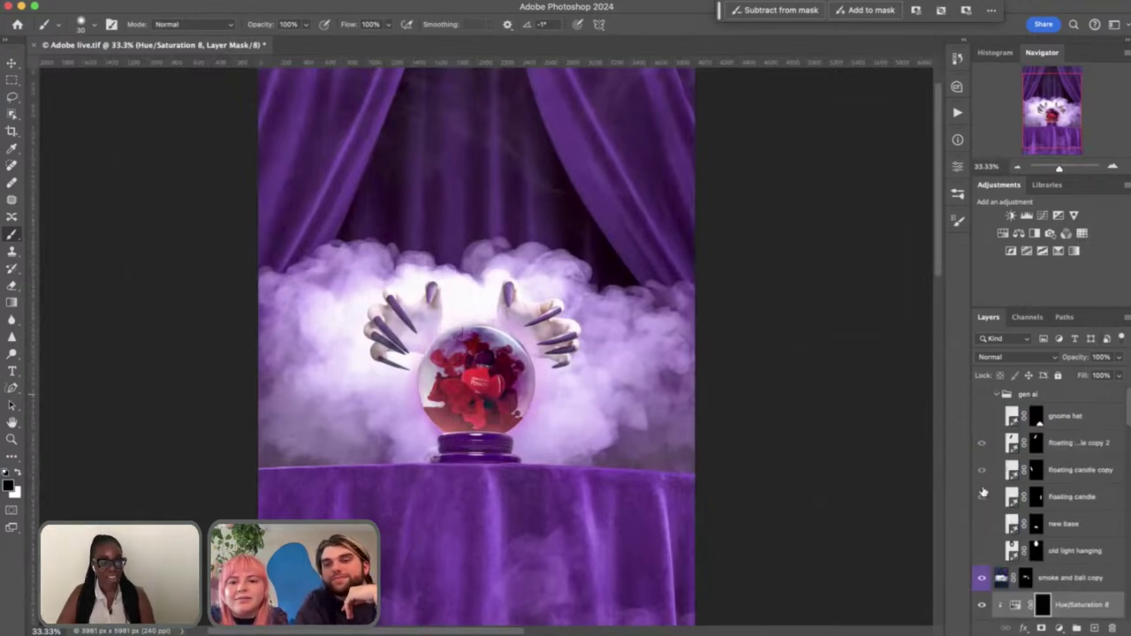
click(981, 526)
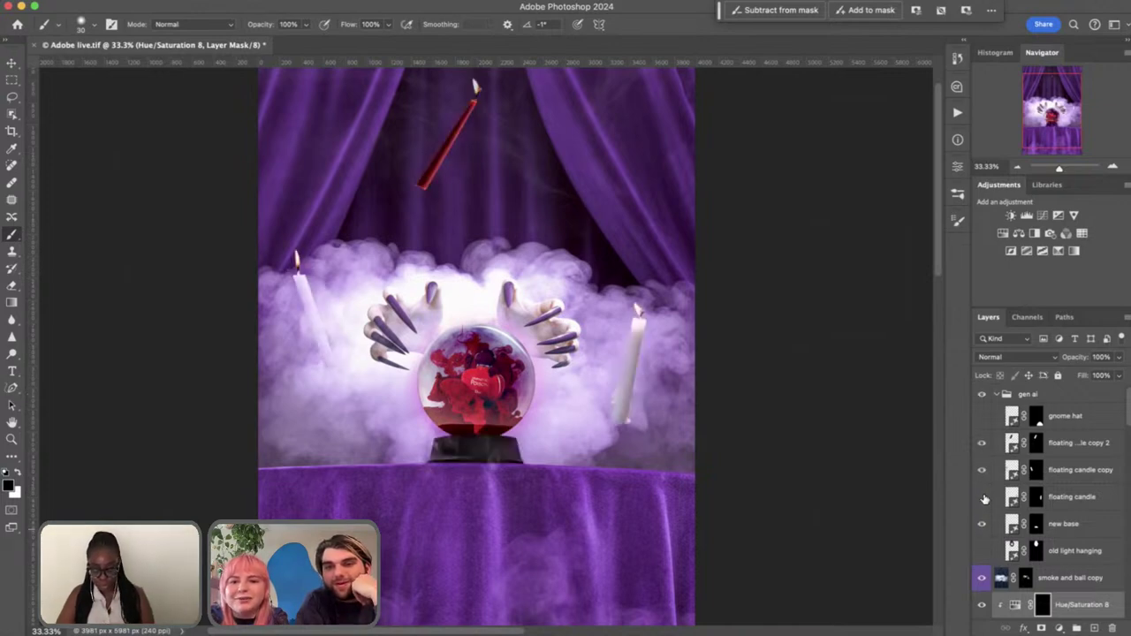
drag(983, 497, 981, 443)
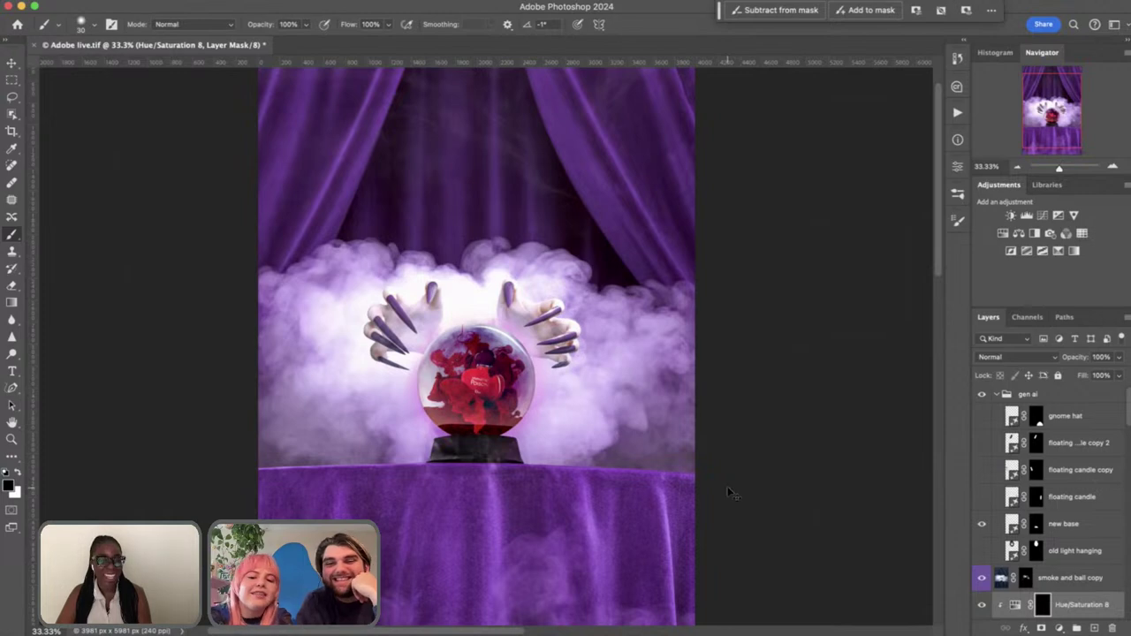
key(super+1)
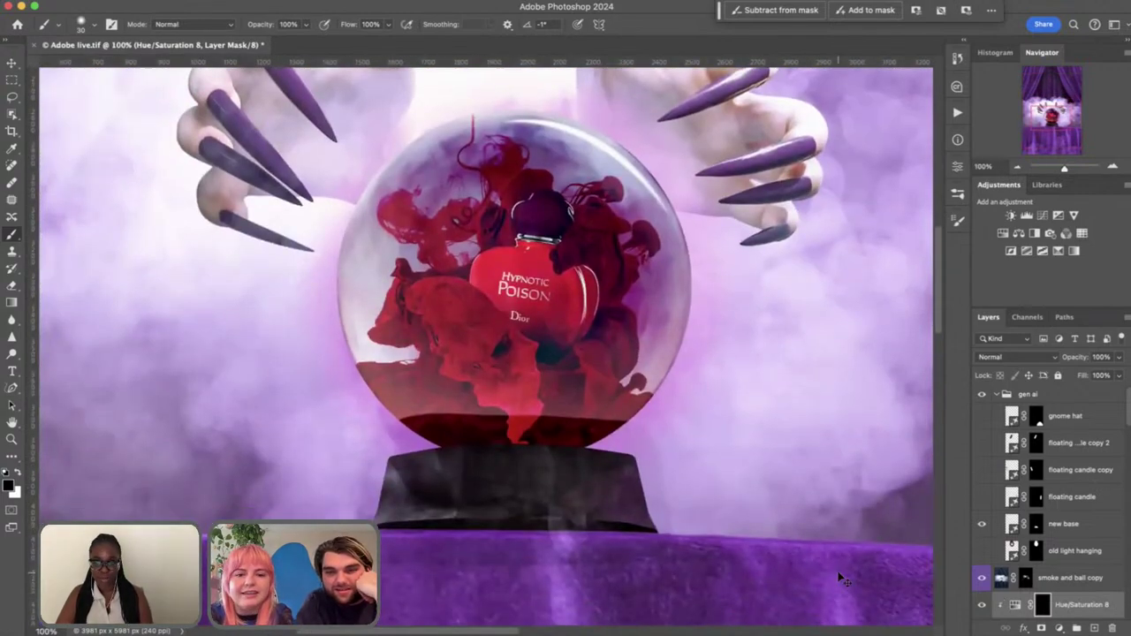
key(super+0)
key(super+1)
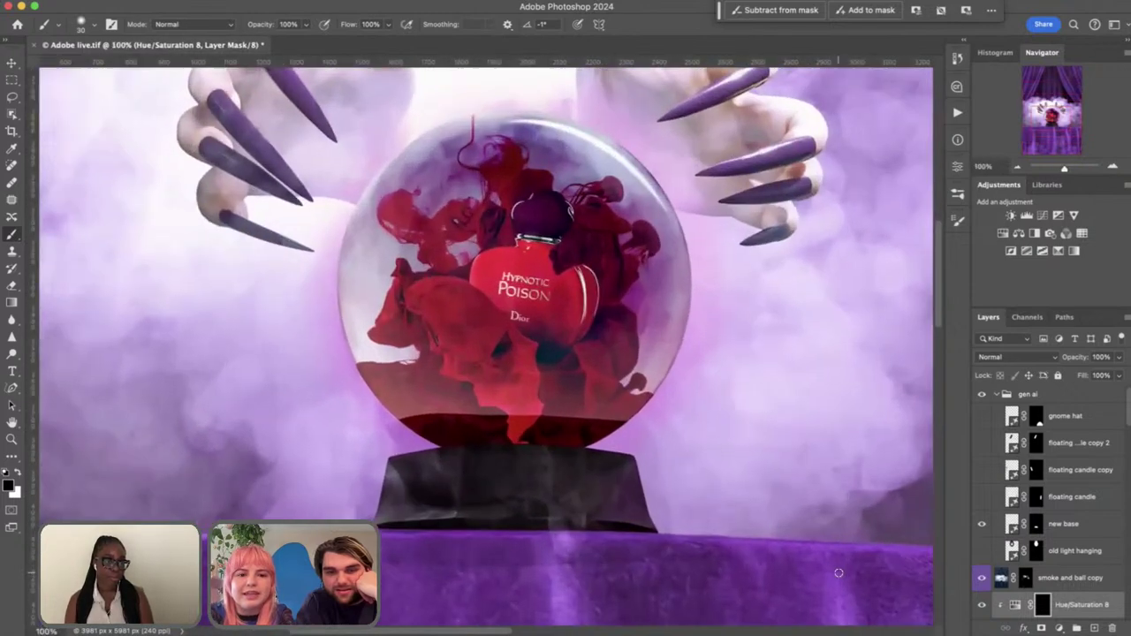
Select the new base layer in the gen ai group to access its generated variations
click(1039, 530)
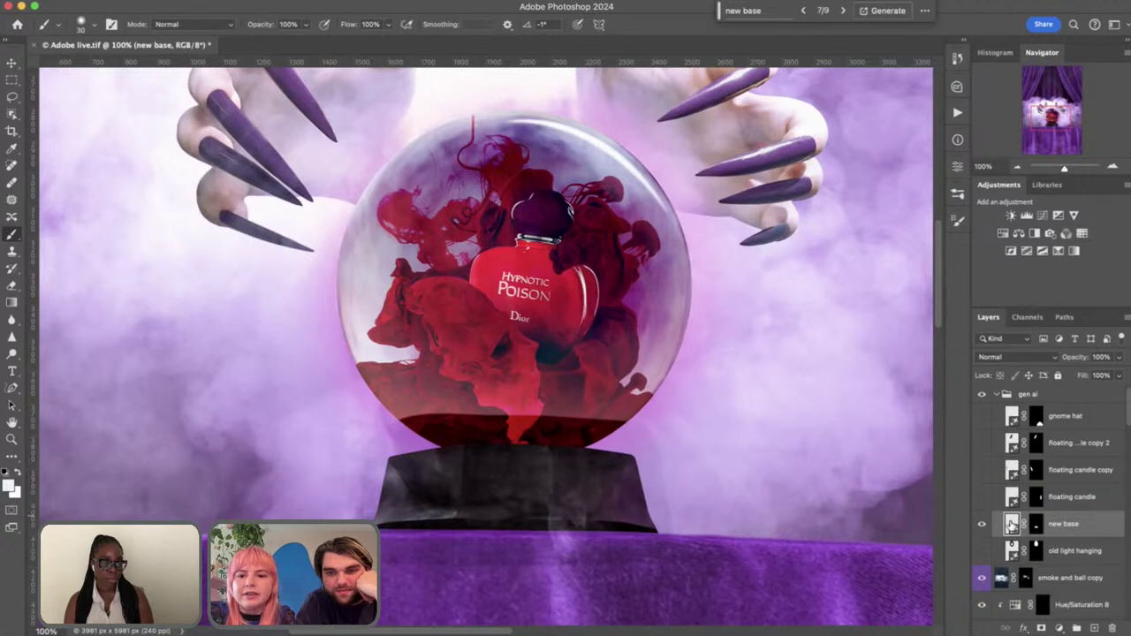
double_click(1012, 525)
click(950, 69)
click(1010, 552)
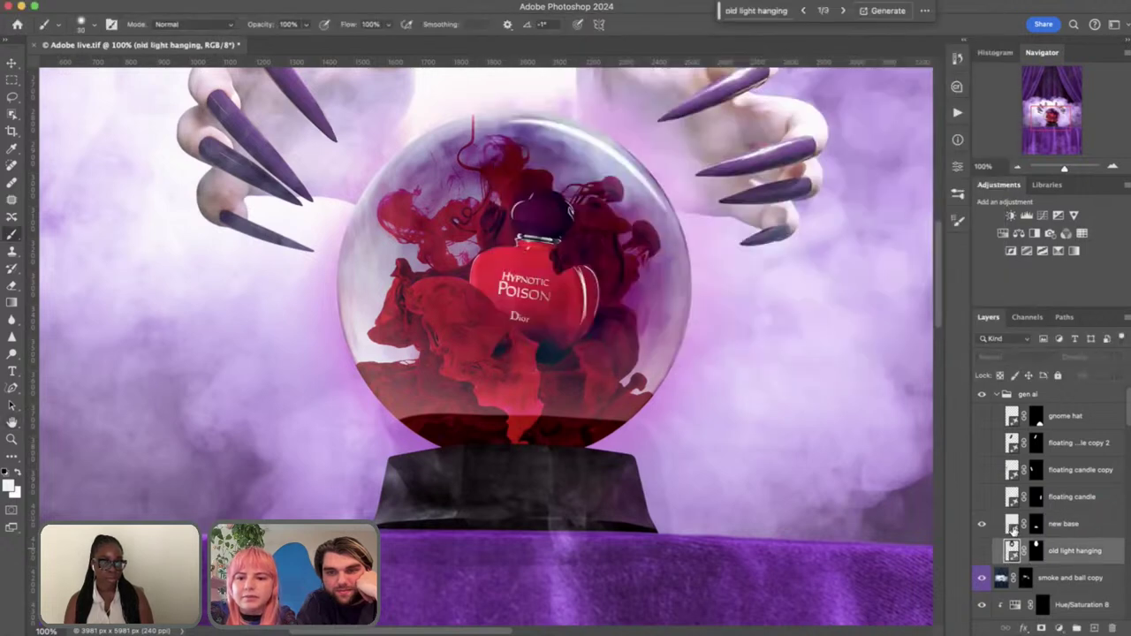
click(1013, 527)
Preview the gold variation of the new base, return to the black variation 7, and open the variation options
scroll(911, 462, up, 3)
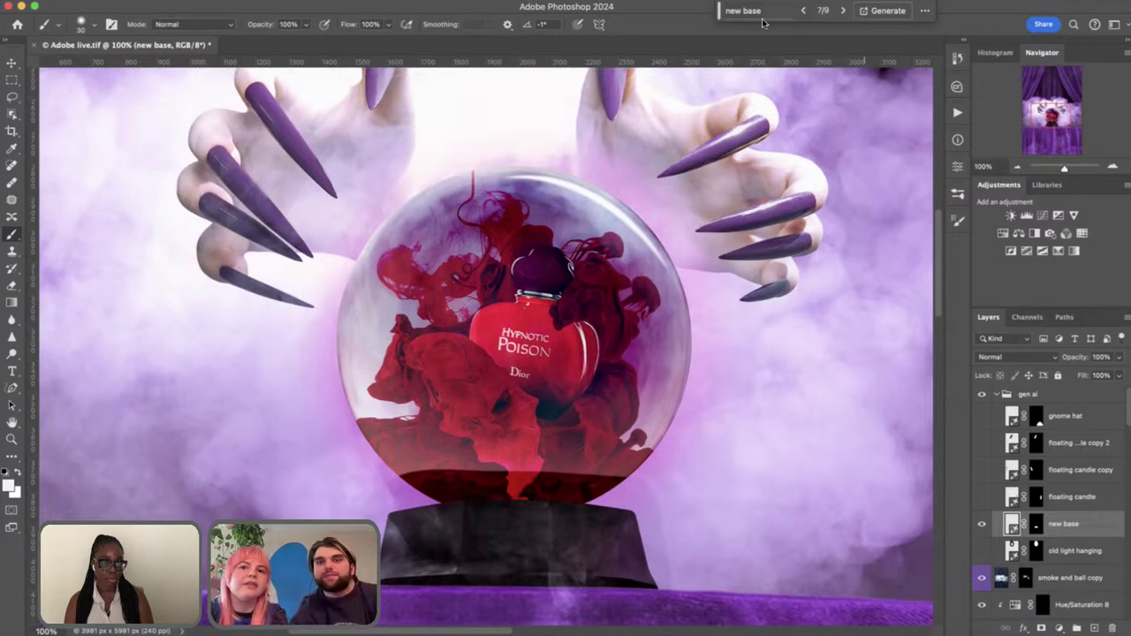
click(843, 10)
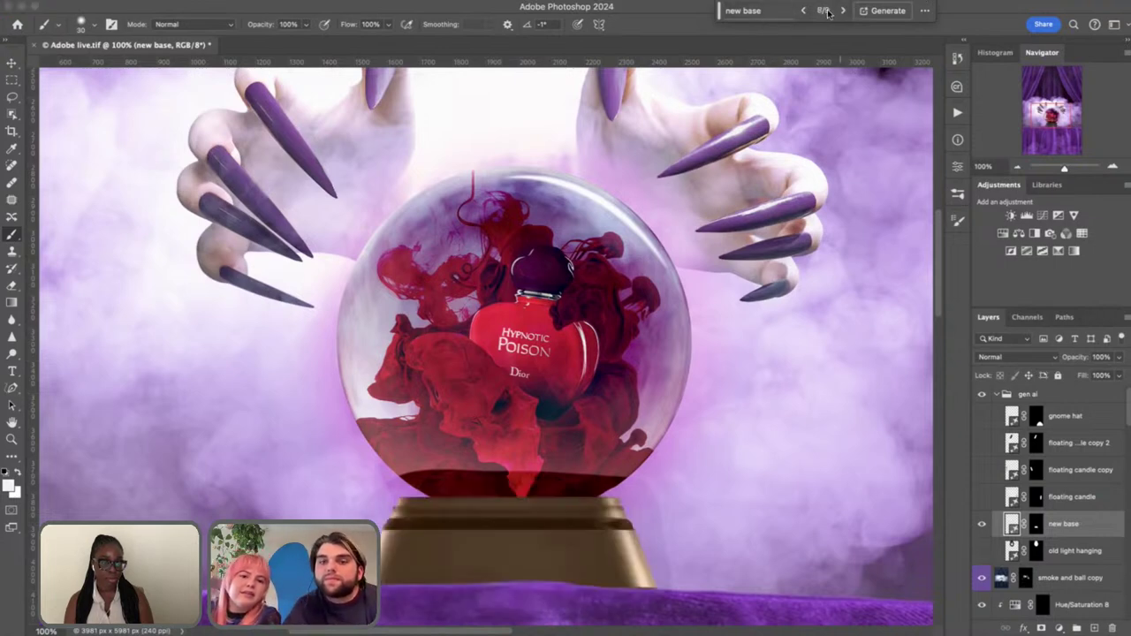
click(805, 12)
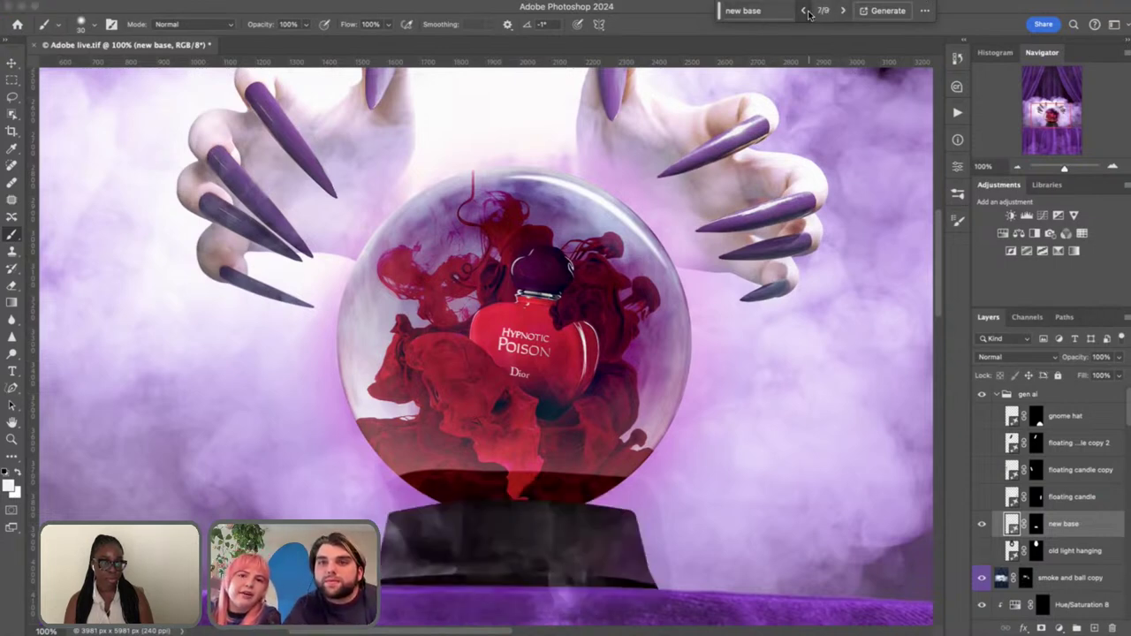
click(925, 11)
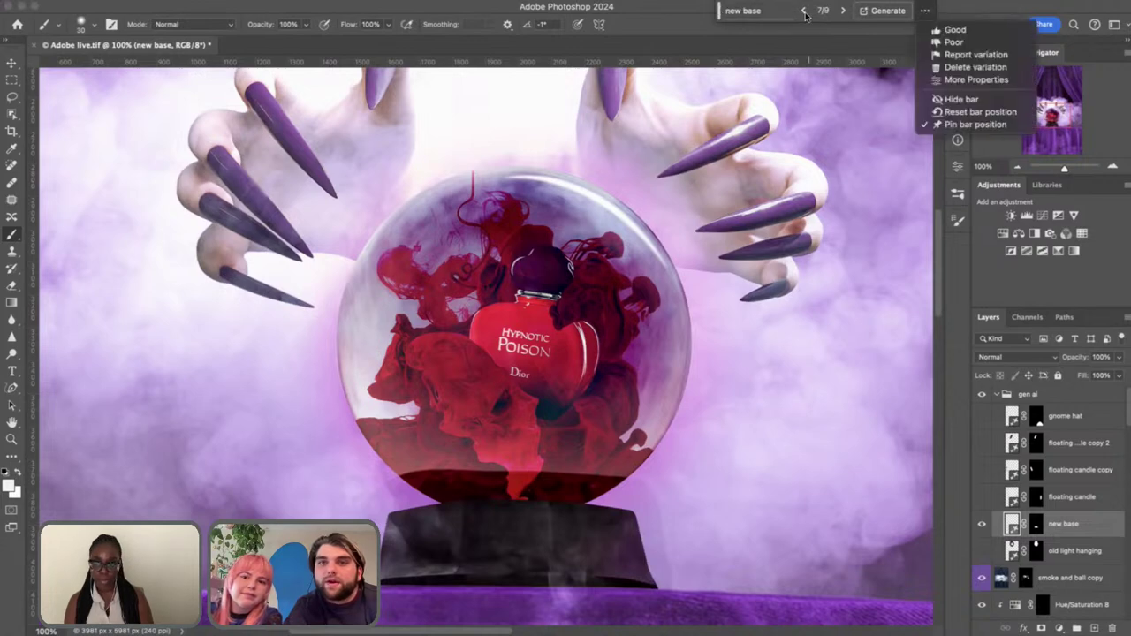
Close the variation options and preview variation 9 of the new base, viewing the composite at 50%
click(757, 14)
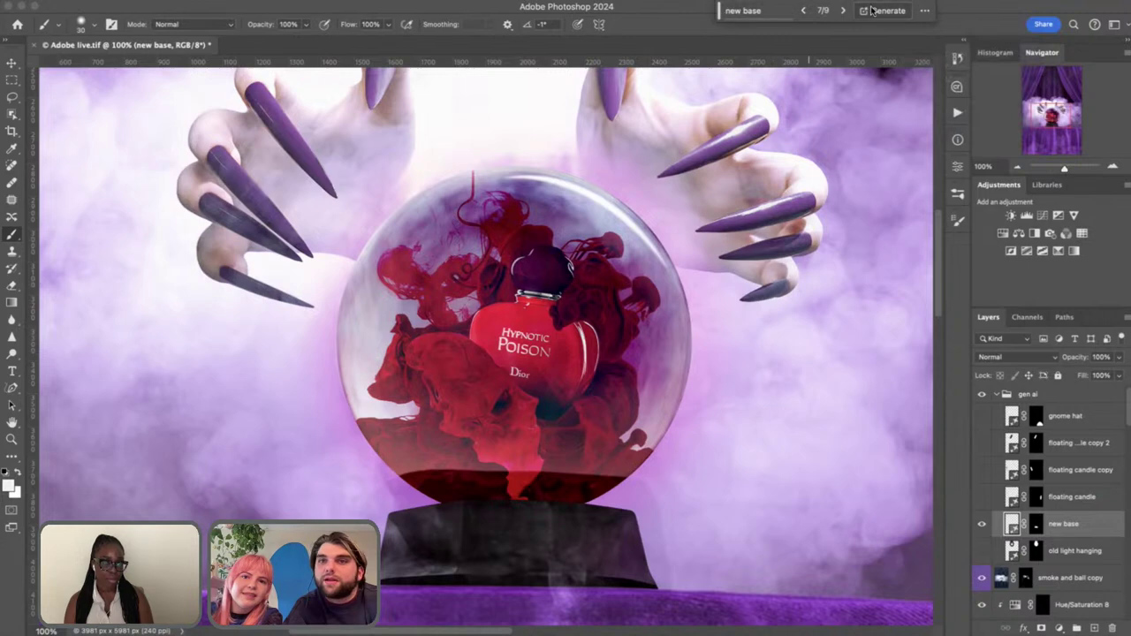
click(842, 11)
click(842, 11)
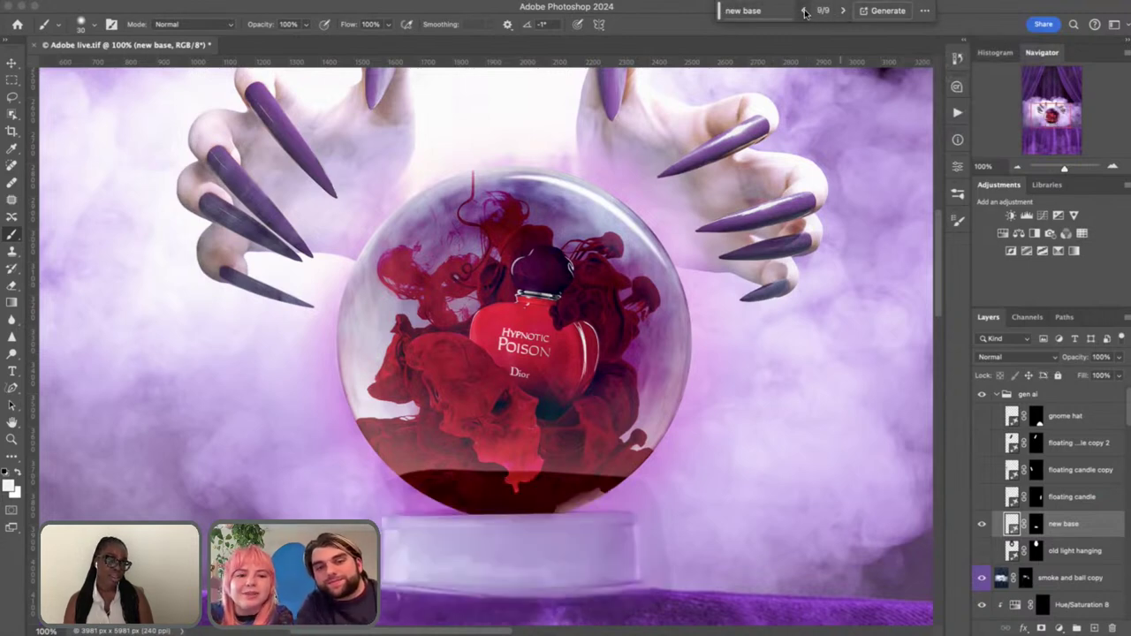
key(ctrl+minus)
key(ctrl+minus)
key(ctrl+minus)
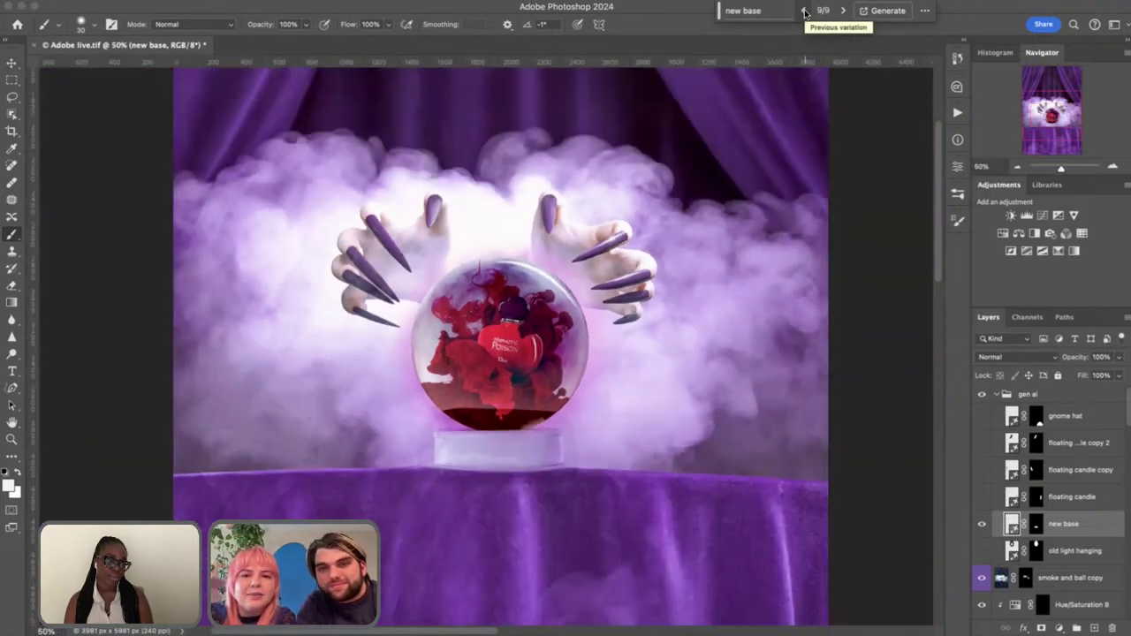
Go back through the new base variations from 9 to 1 to compare the different stand designs
click(805, 11)
click(804, 11)
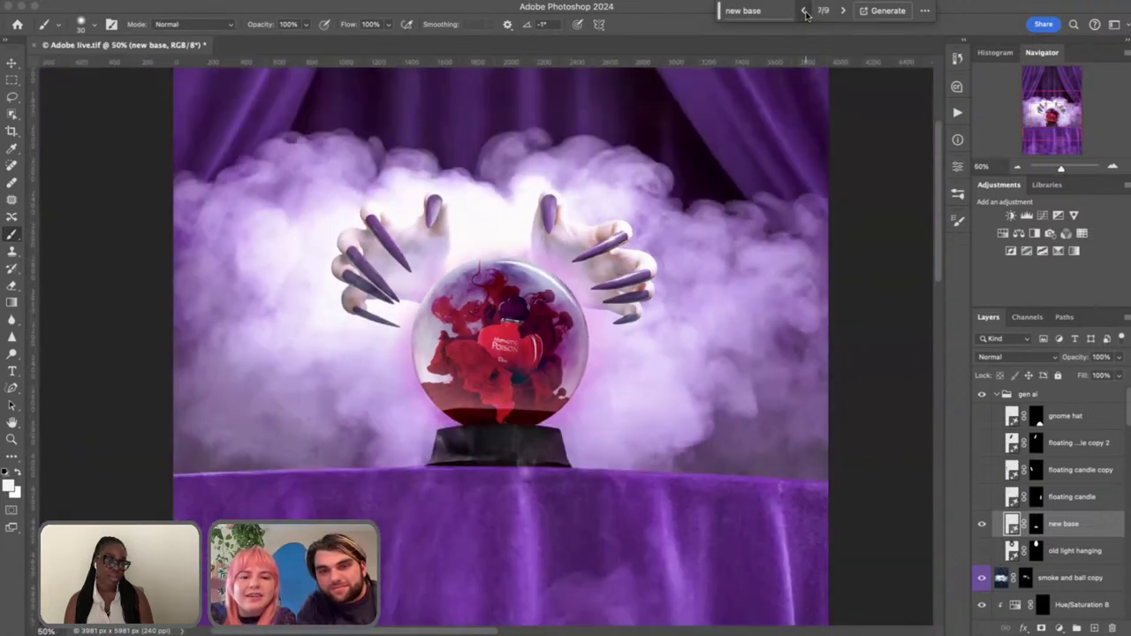
click(804, 11)
click(805, 10)
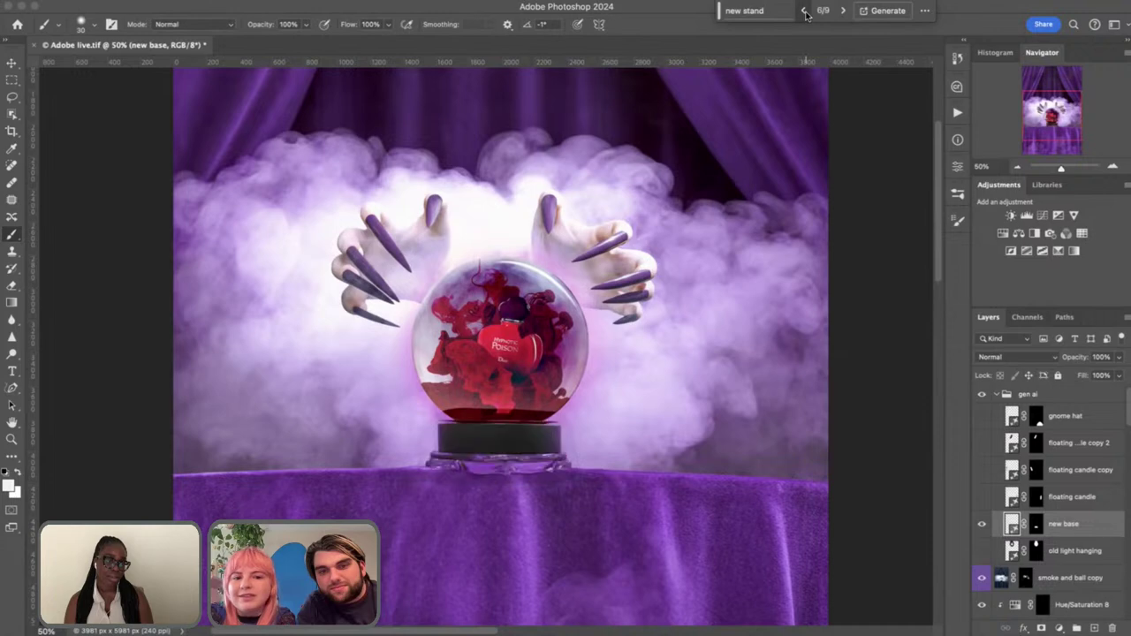
click(805, 12)
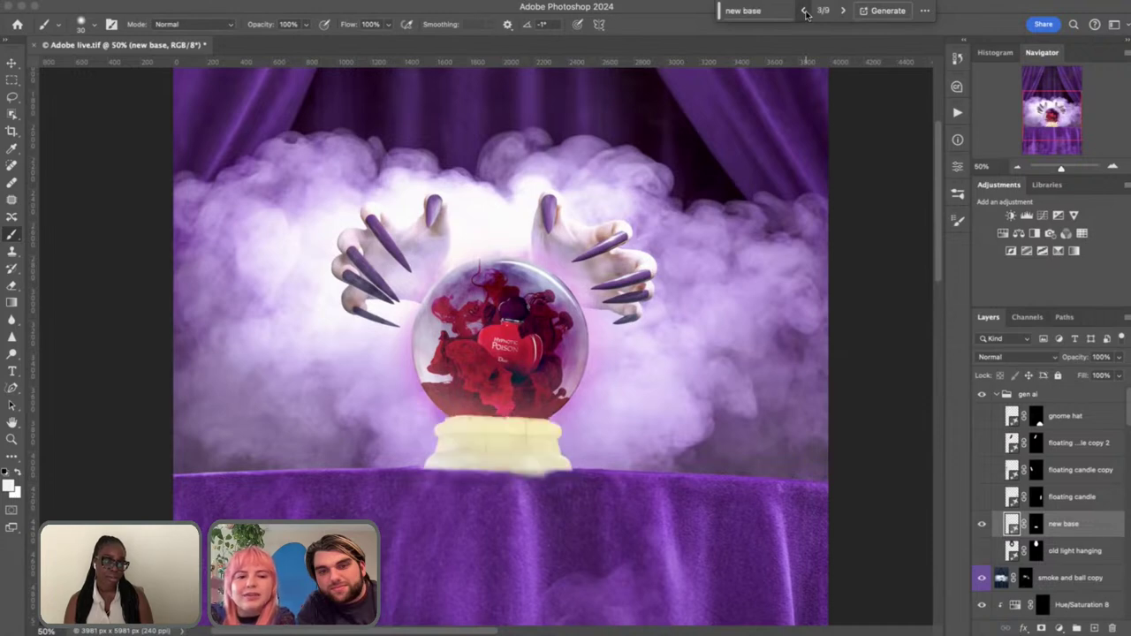
click(804, 11)
click(805, 11)
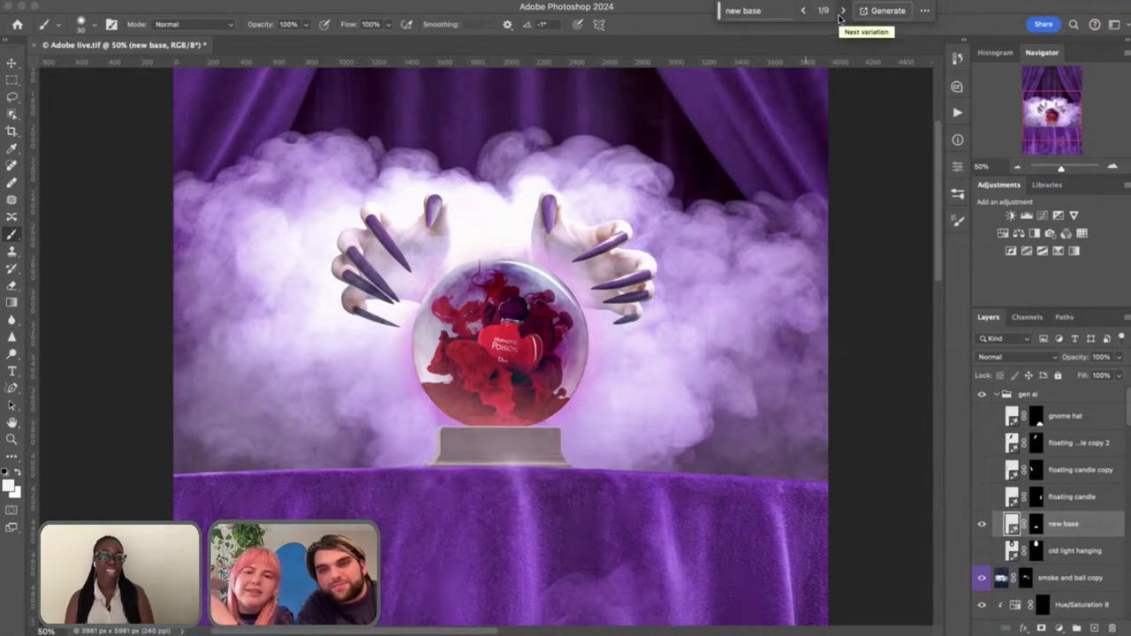
Go forward through the new base variations and return to the black variation 7
click(841, 14)
click(840, 12)
click(841, 13)
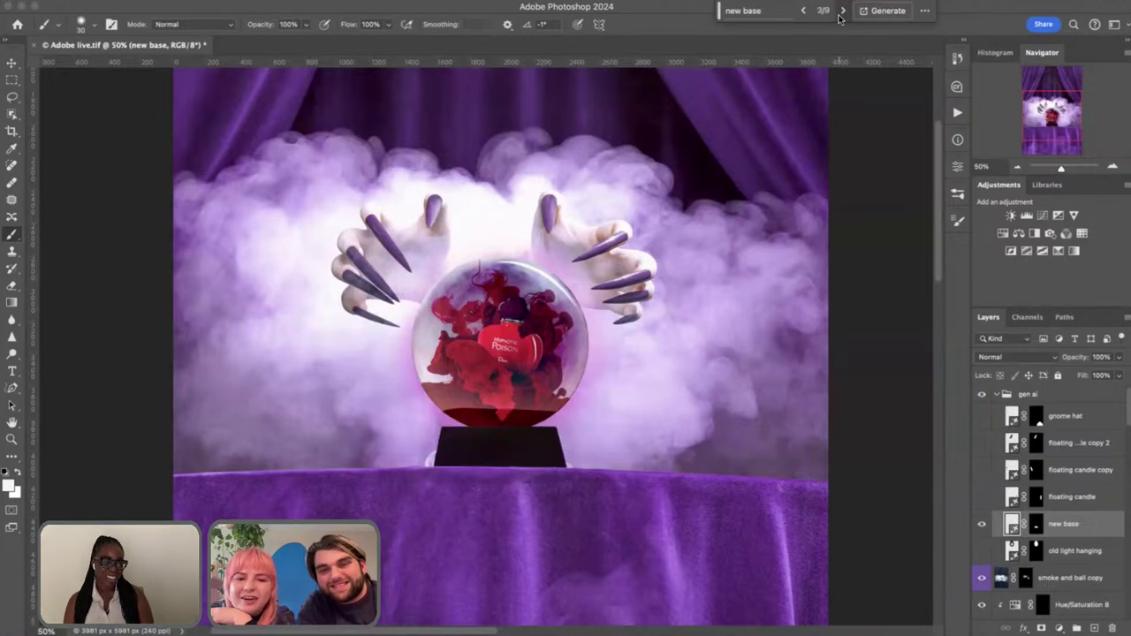
click(841, 12)
click(841, 11)
click(841, 12)
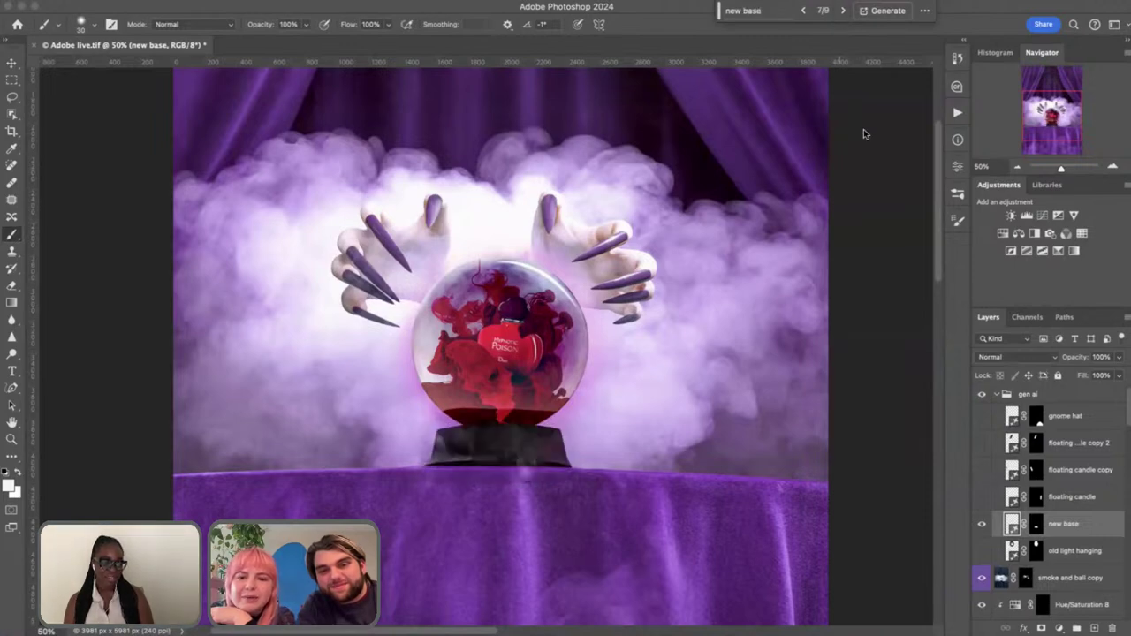
Inspect the ball's contact with the stand at 300%, comparing it with and without the new base layer
click(1035, 528)
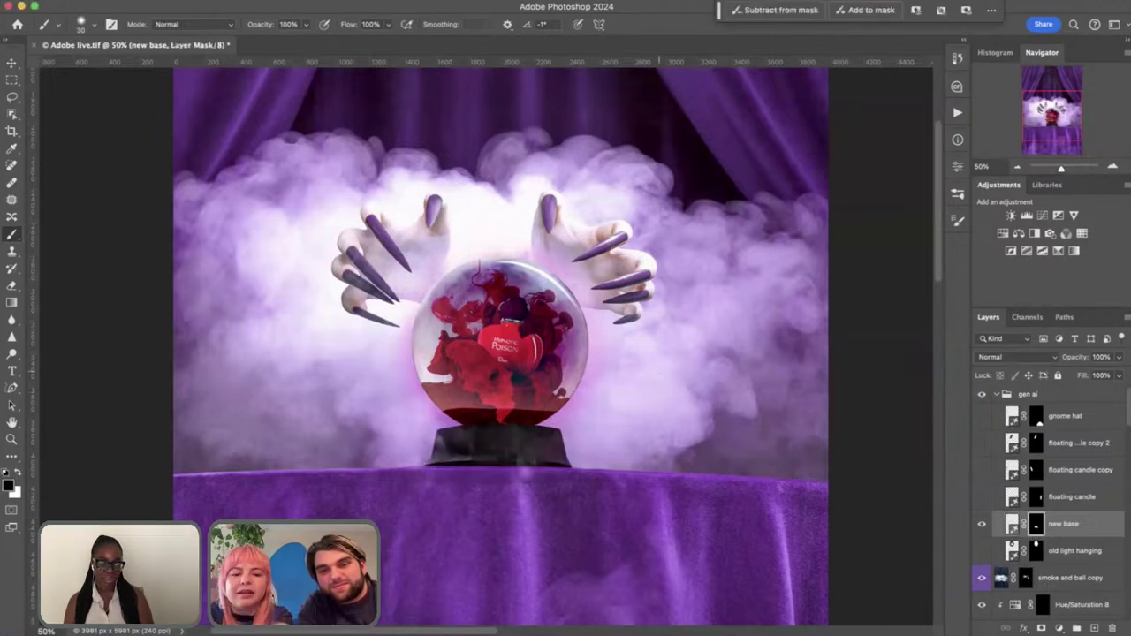
scroll(475, 407, up, 10)
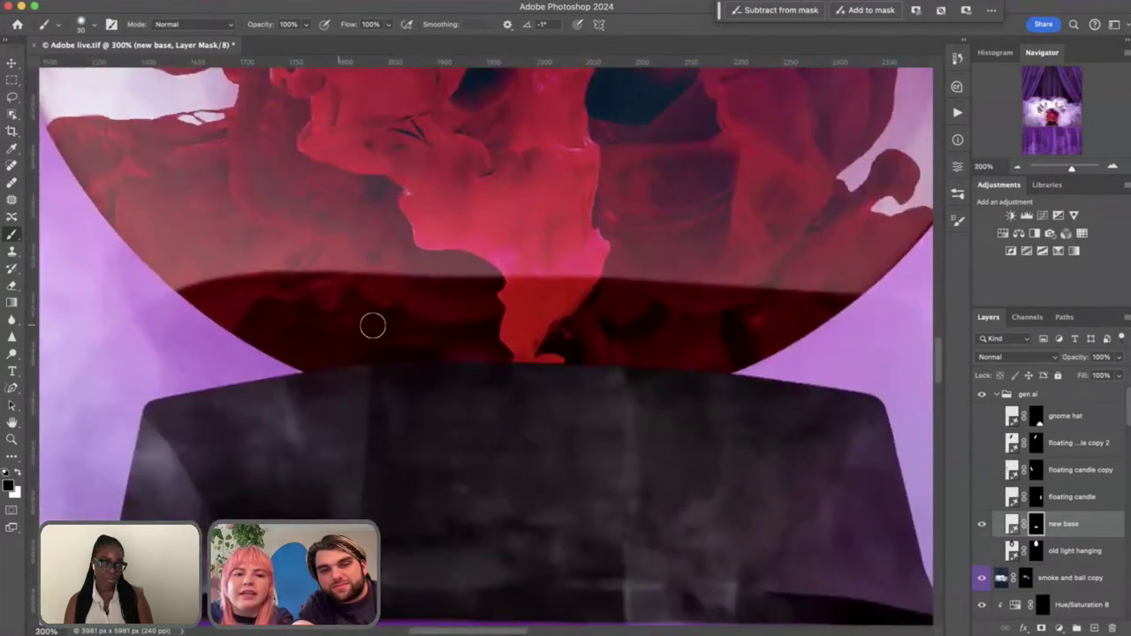
click(982, 525)
click(982, 525)
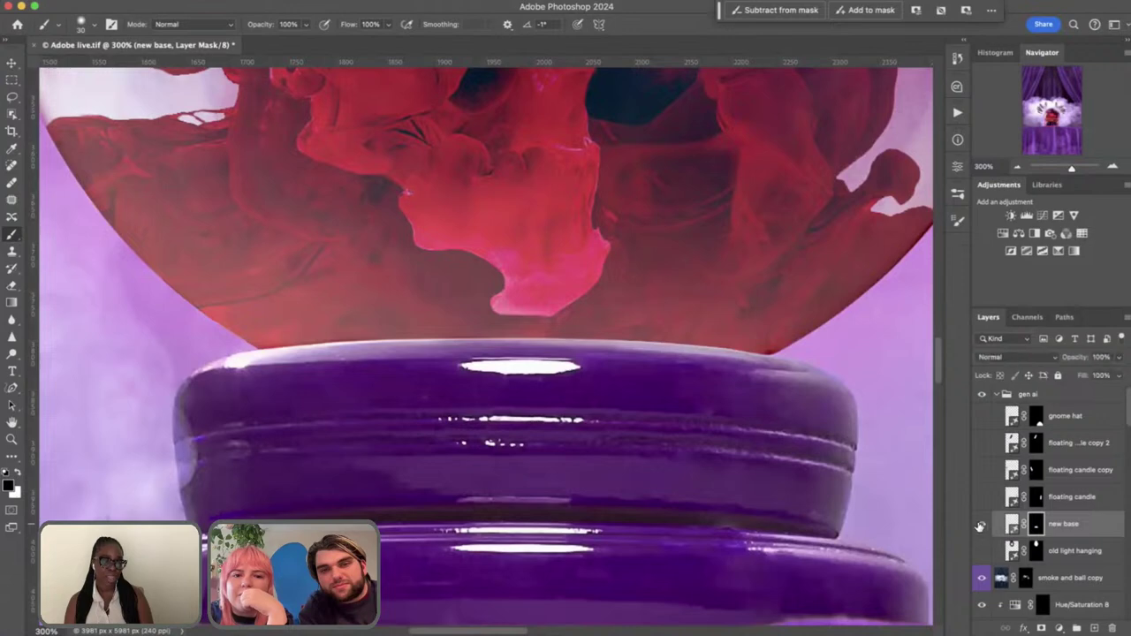
click(1012, 524)
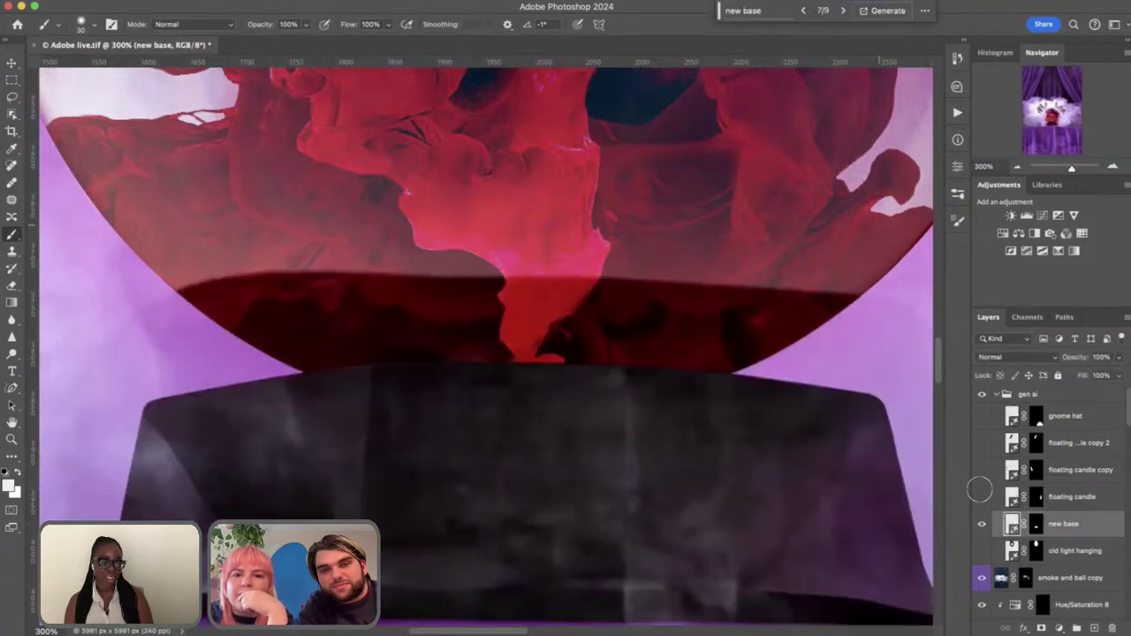
Preview variations 8 and 9 of the new base up close, and go back through the others to variation 2
click(843, 12)
click(843, 12)
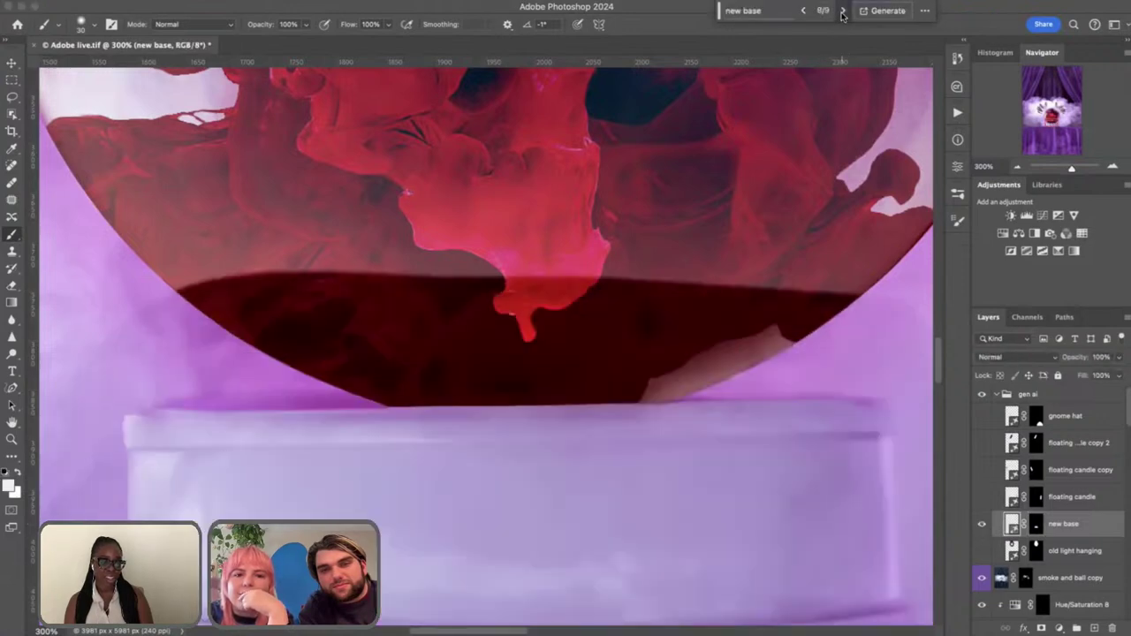
click(803, 12)
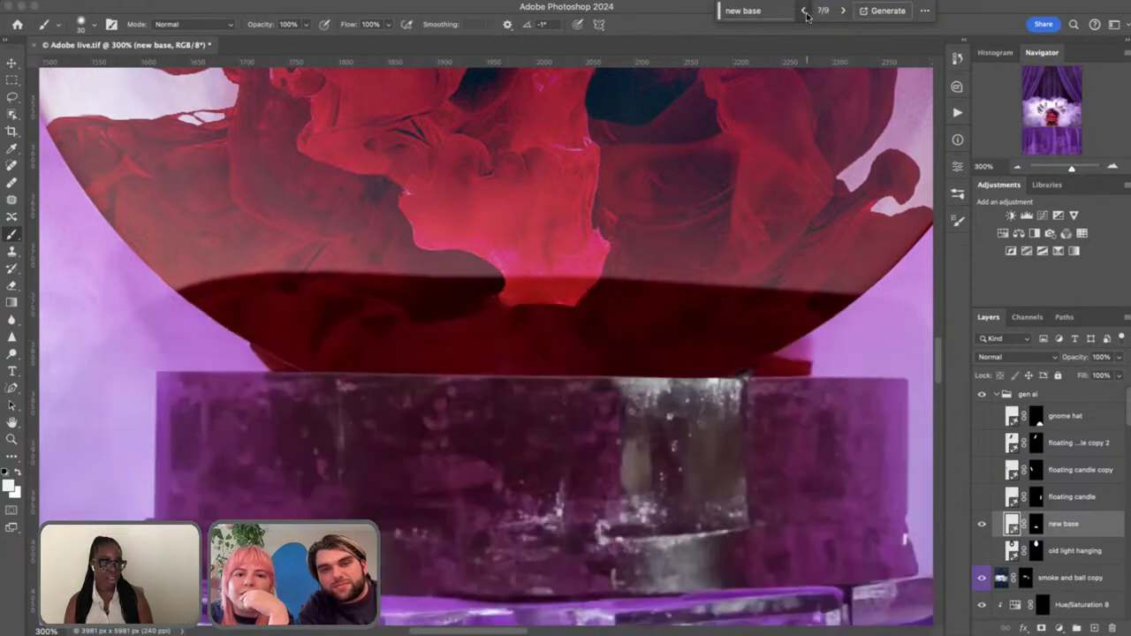
click(803, 12)
click(803, 12)
click(803, 11)
click(804, 12)
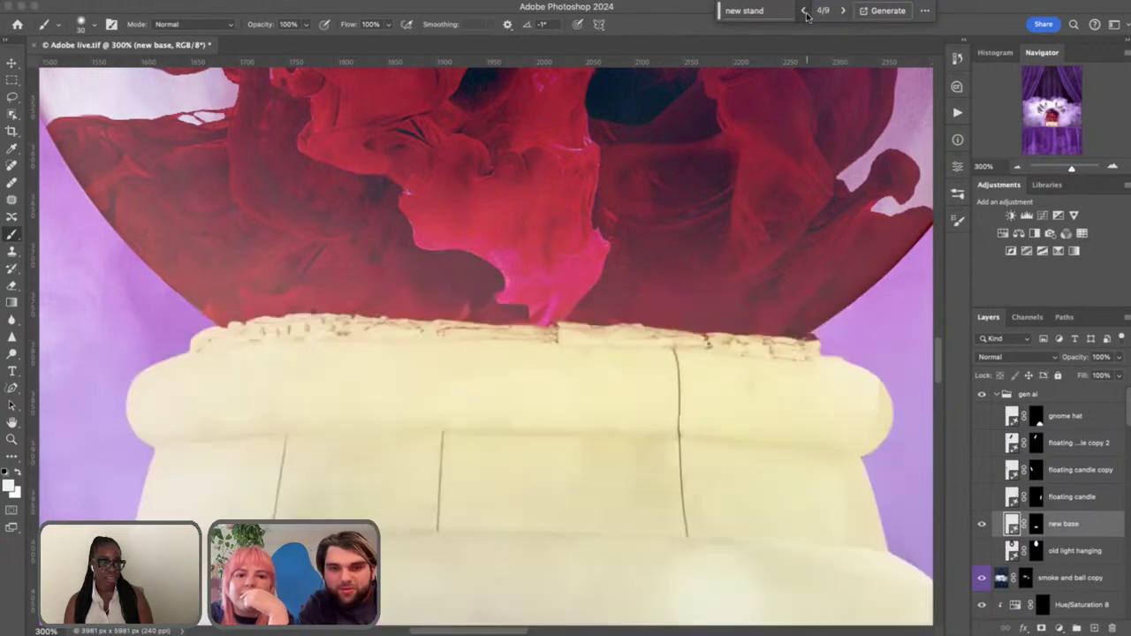
click(804, 11)
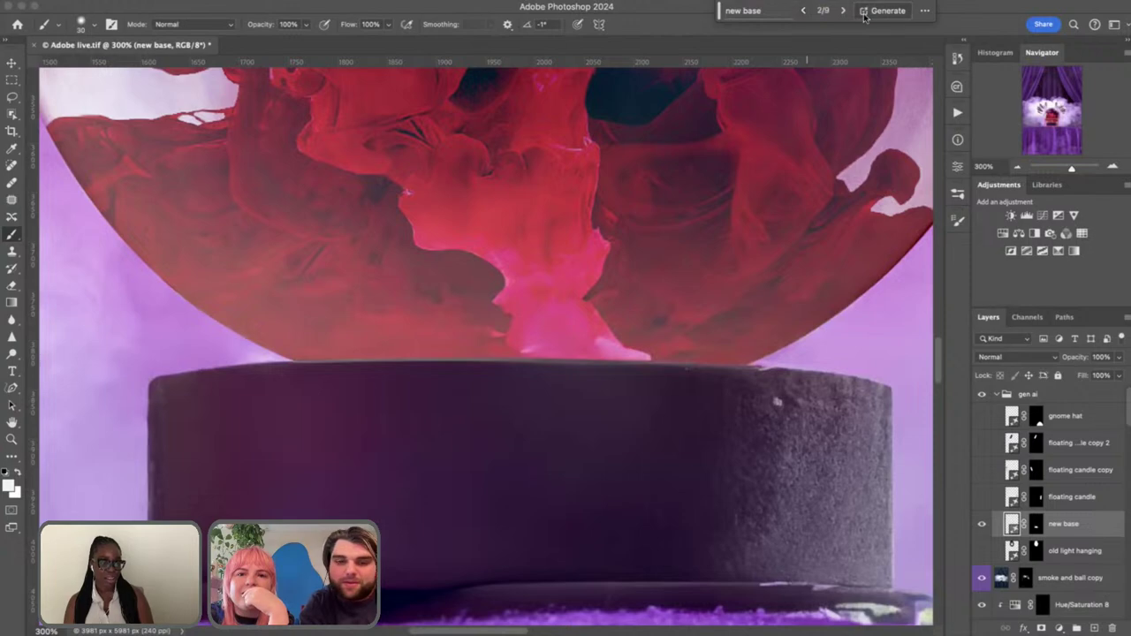
Review the new base variations up to 8 in close-up, and settle on the black variation 7
click(844, 12)
click(844, 12)
click(844, 12)
click(844, 11)
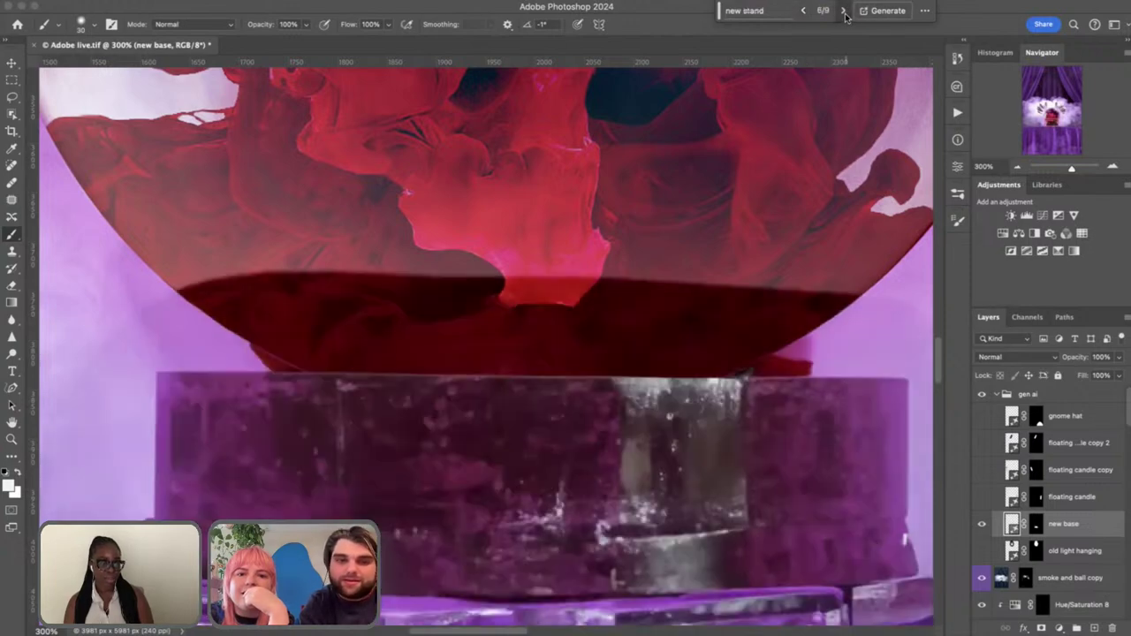
click(845, 11)
click(844, 12)
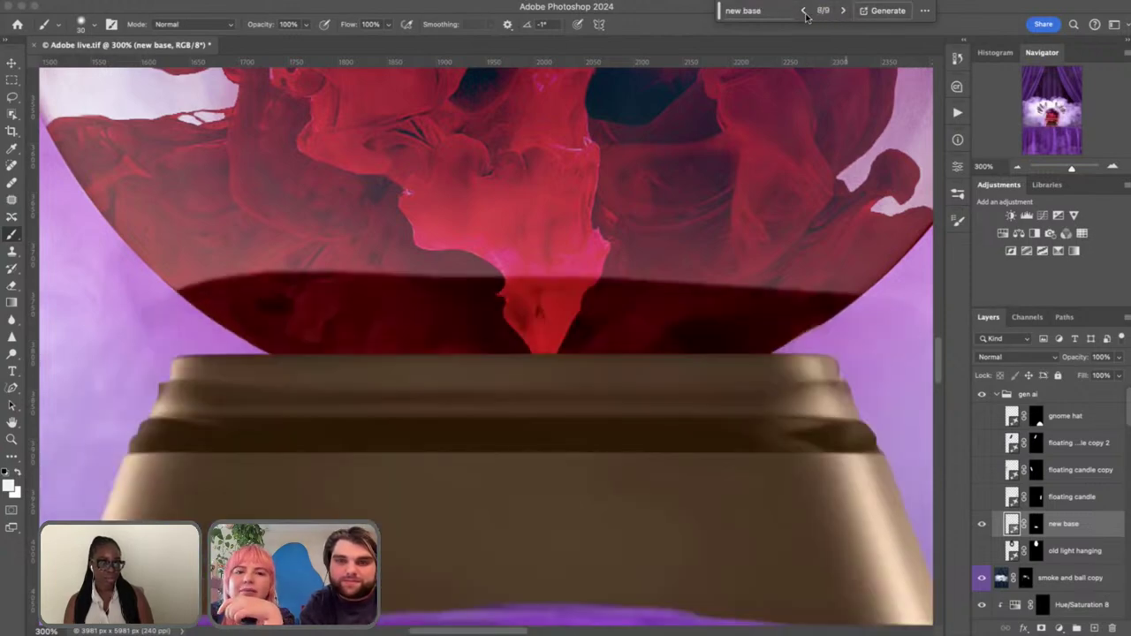
click(803, 11)
scroll(813, 344, down, 4)
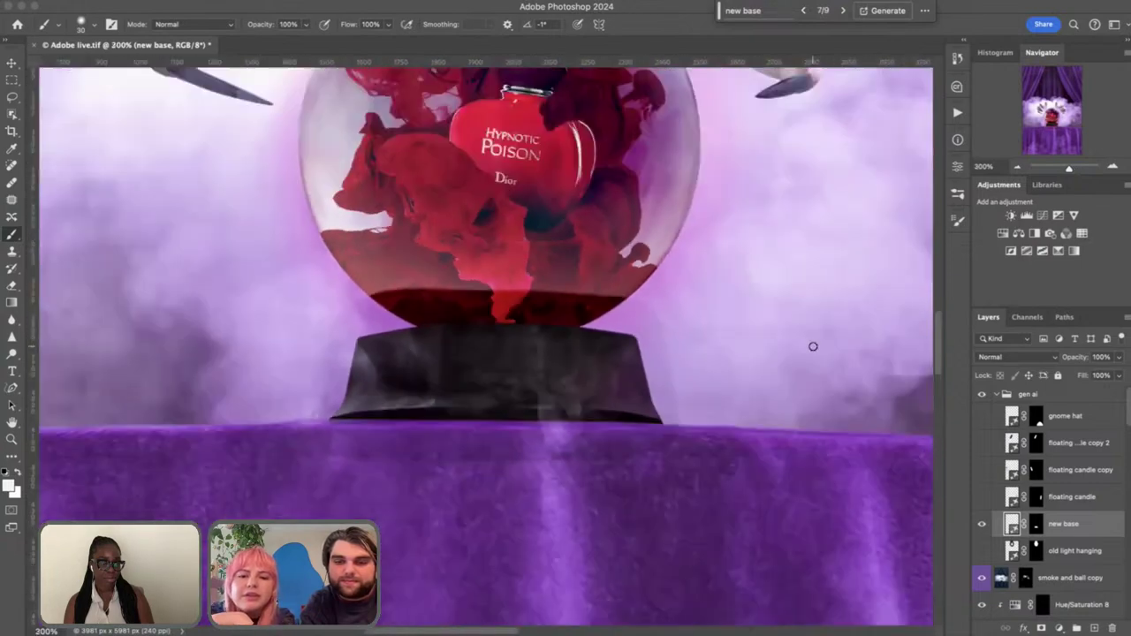
scroll(813, 346, down, 2)
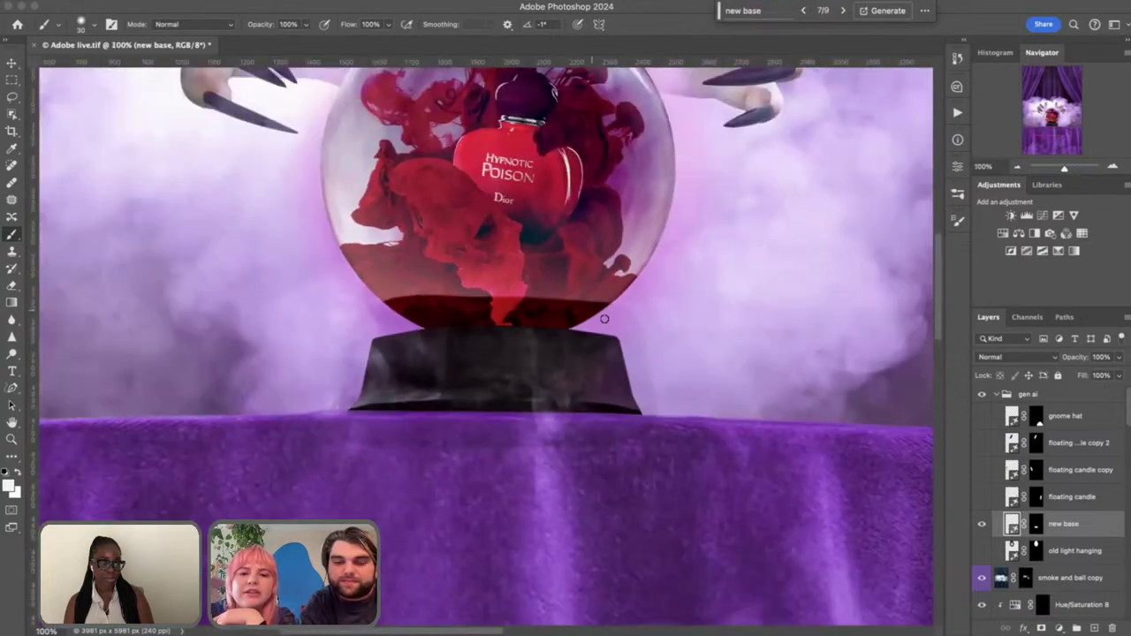
Paint black on the new base layer's mask with a 150 px brush around the stand's side and the tablecloth below
click(1038, 525)
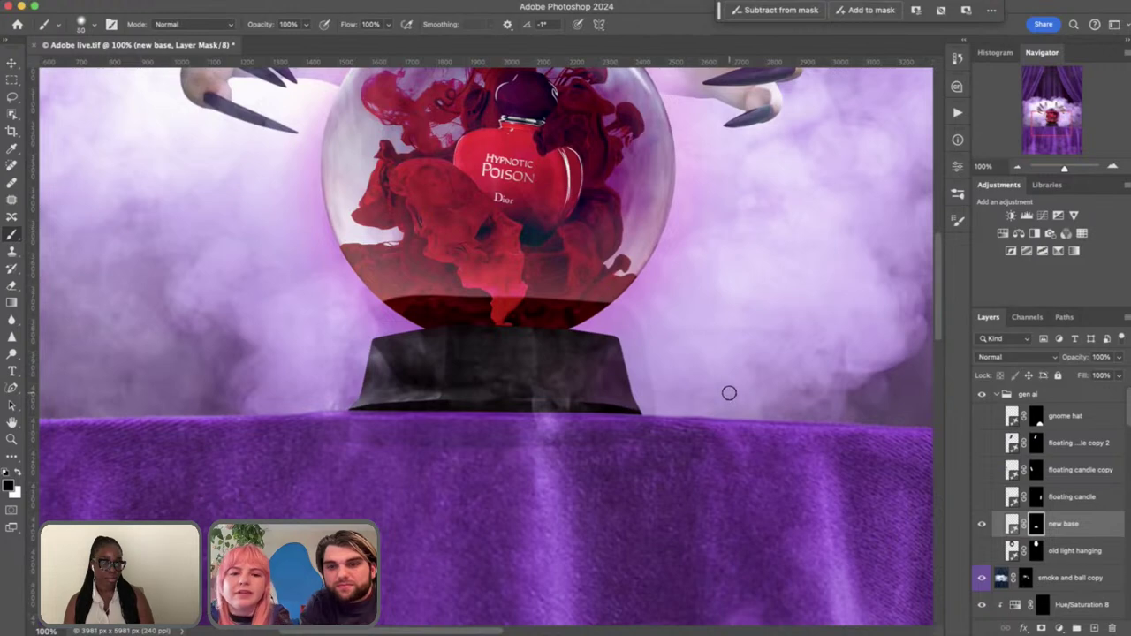
key(bracketright)
key(bracketright)
key(bracketright)
key(bracketright)
key(bracketright)
key(bracketright)
key(bracketright)
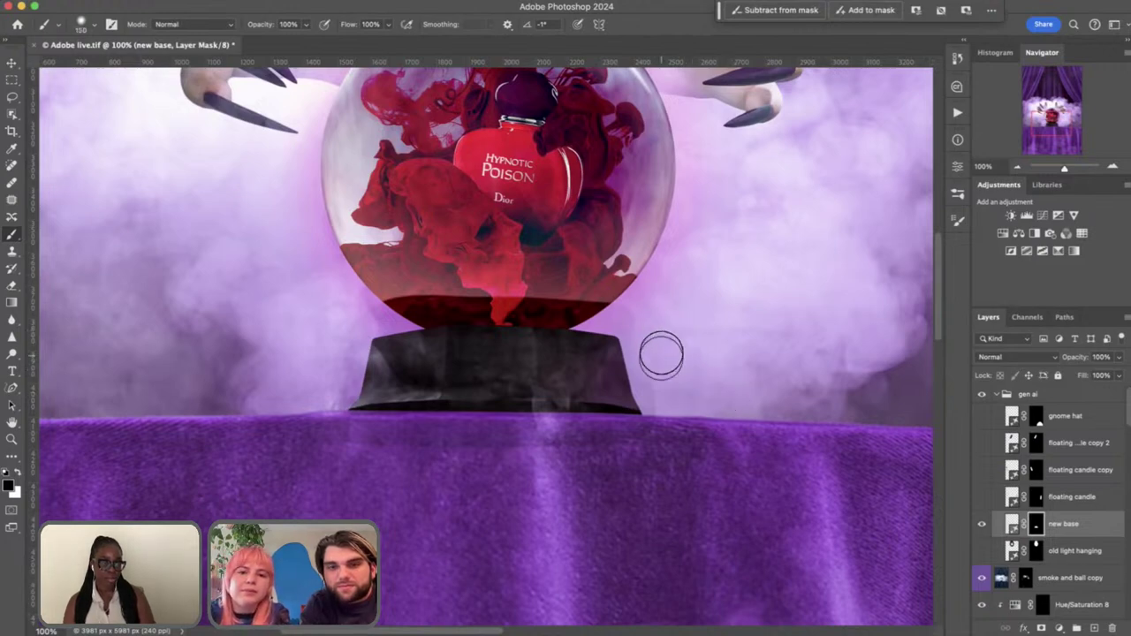
mouse_move(661, 355)
mouse_down()
mouse_move(675, 442)
mouse_move(347, 454)
mouse_up()
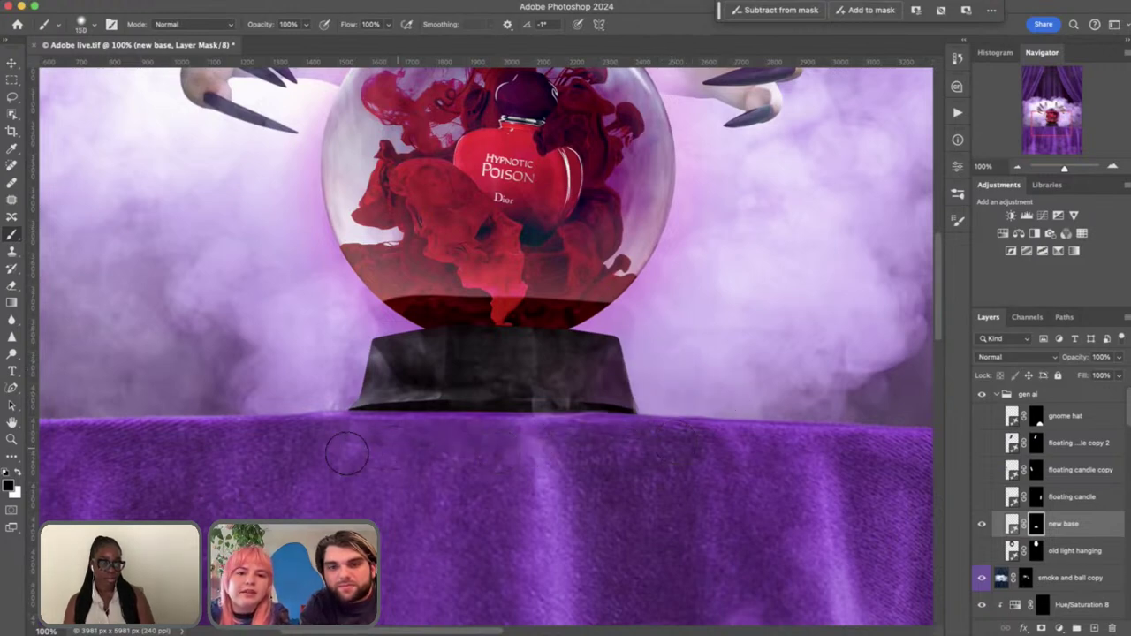
Check the image without the new base, and mask out its lower edge along the tablecloth with a 70 px brush
click(980, 529)
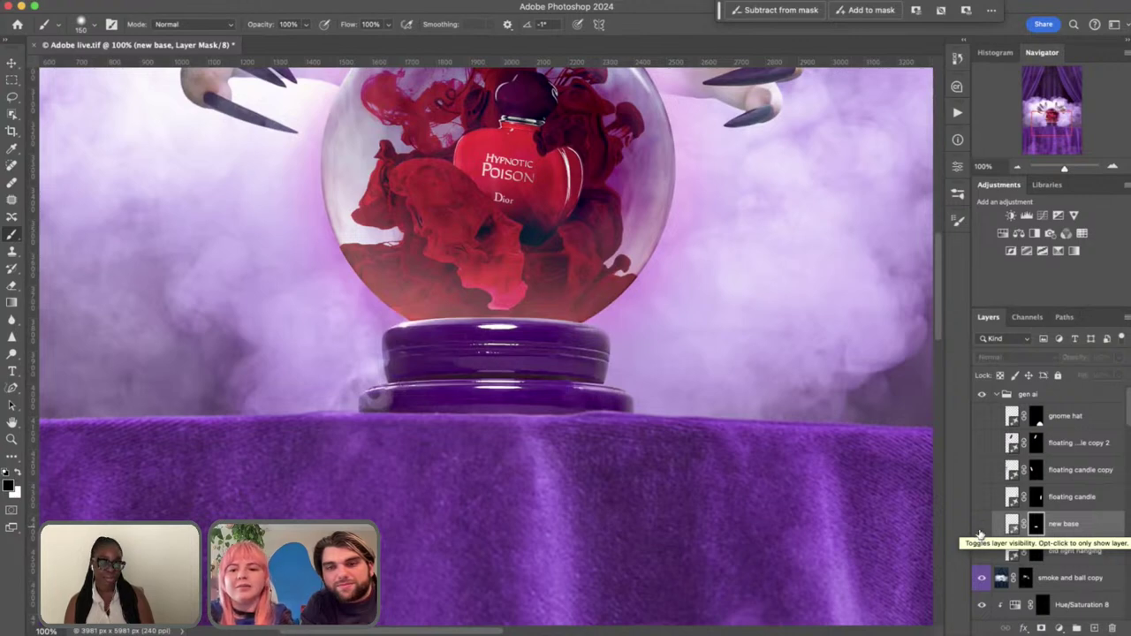
click(980, 529)
key(bracketleft)
key(bracketleft)
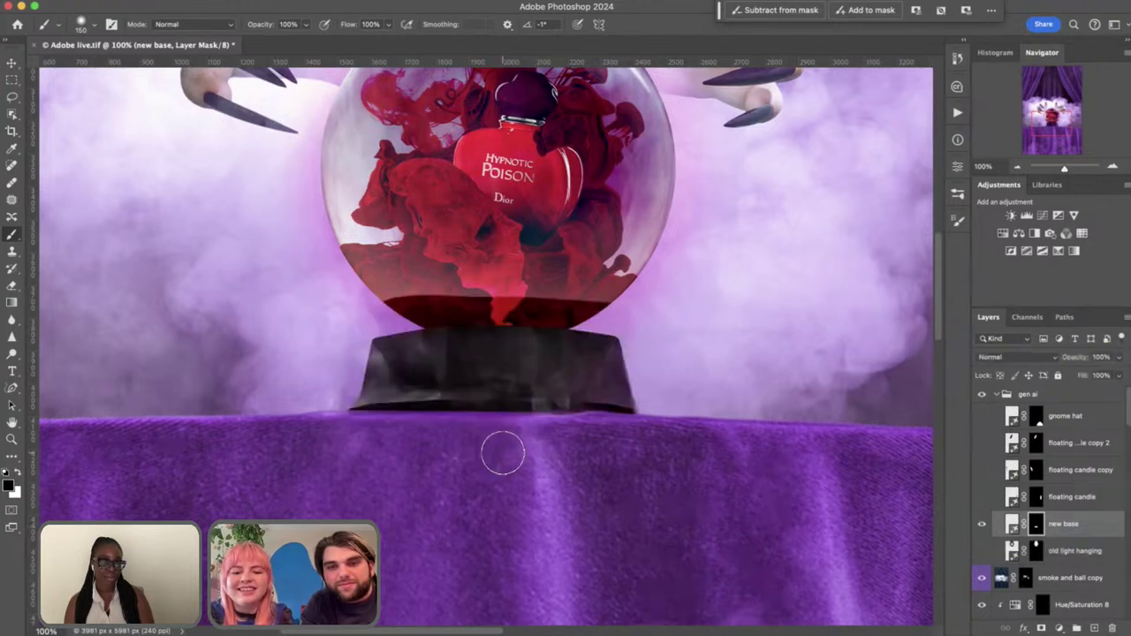
key(bracketleft)
key(bracketleft)
key(bracketleft)
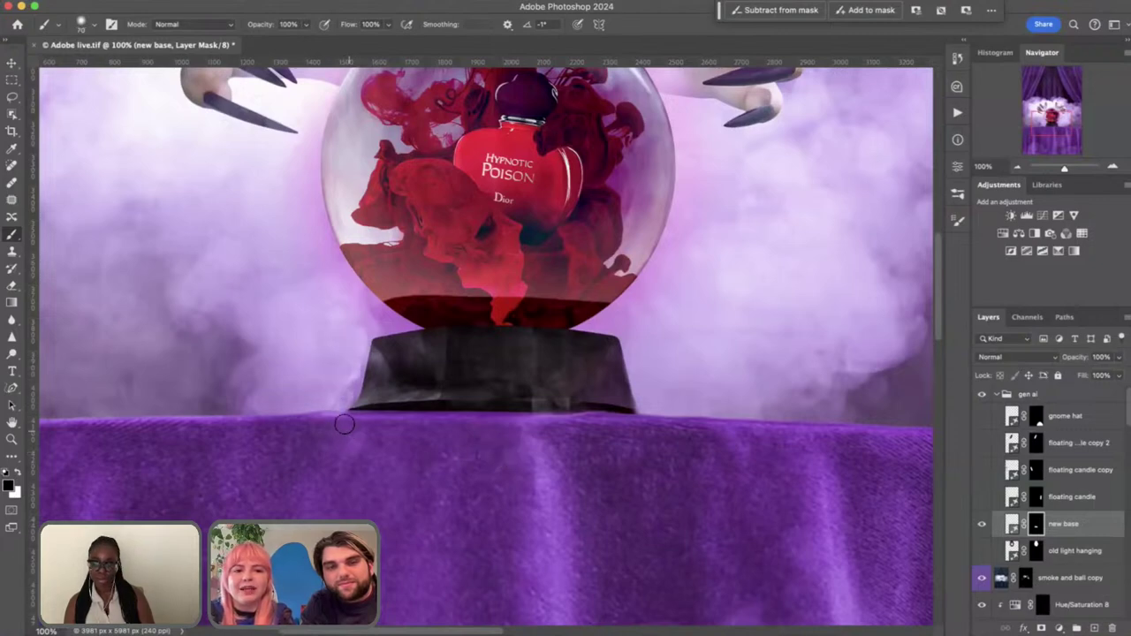
mouse_move(342, 422)
mouse_down()
mouse_move(471, 449)
mouse_move(600, 447)
mouse_move(625, 434)
mouse_up()
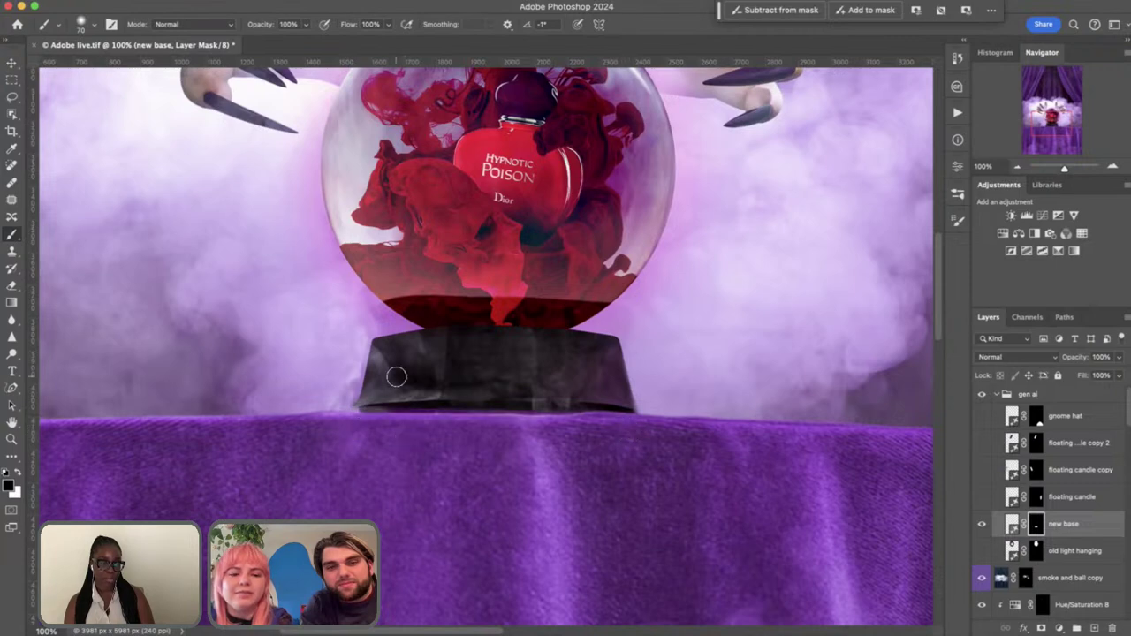
Paint white on the new base's mask with a 20 px brush to restore its dark lower edge along the tablecloth
key(super+plus)
key(super+plus)
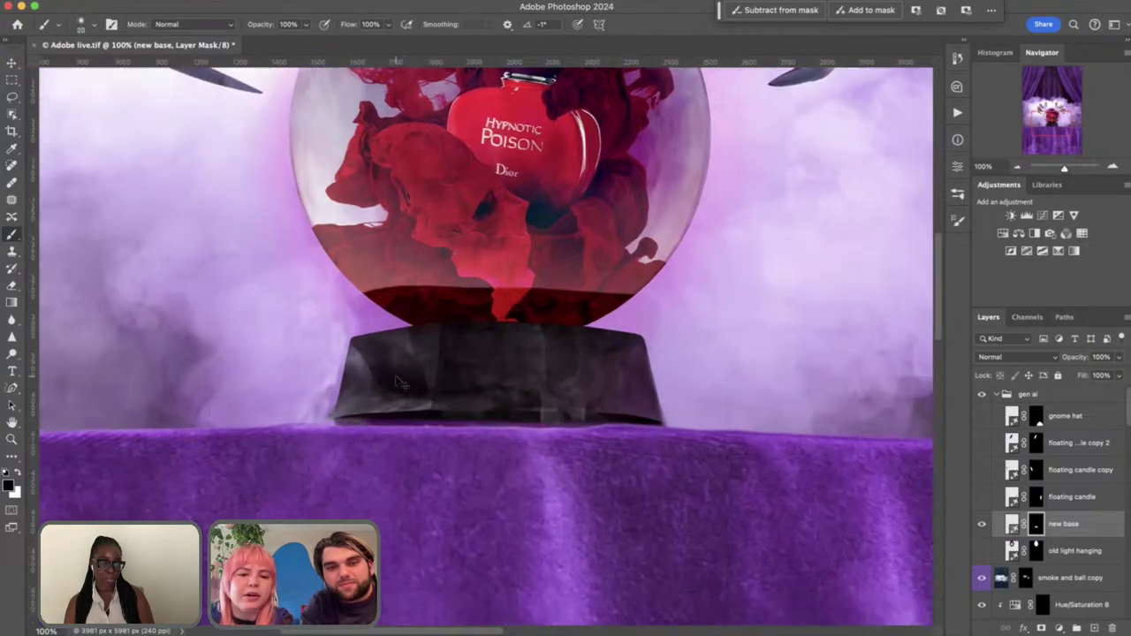
scroll(394, 374, down, 3)
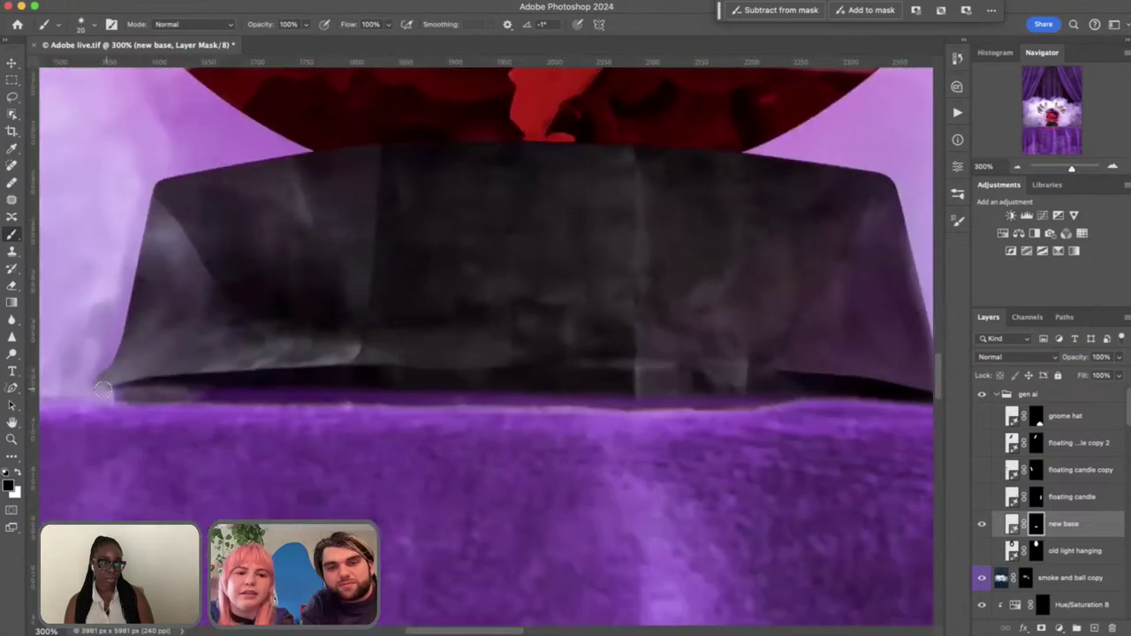
key(z)
key(x)
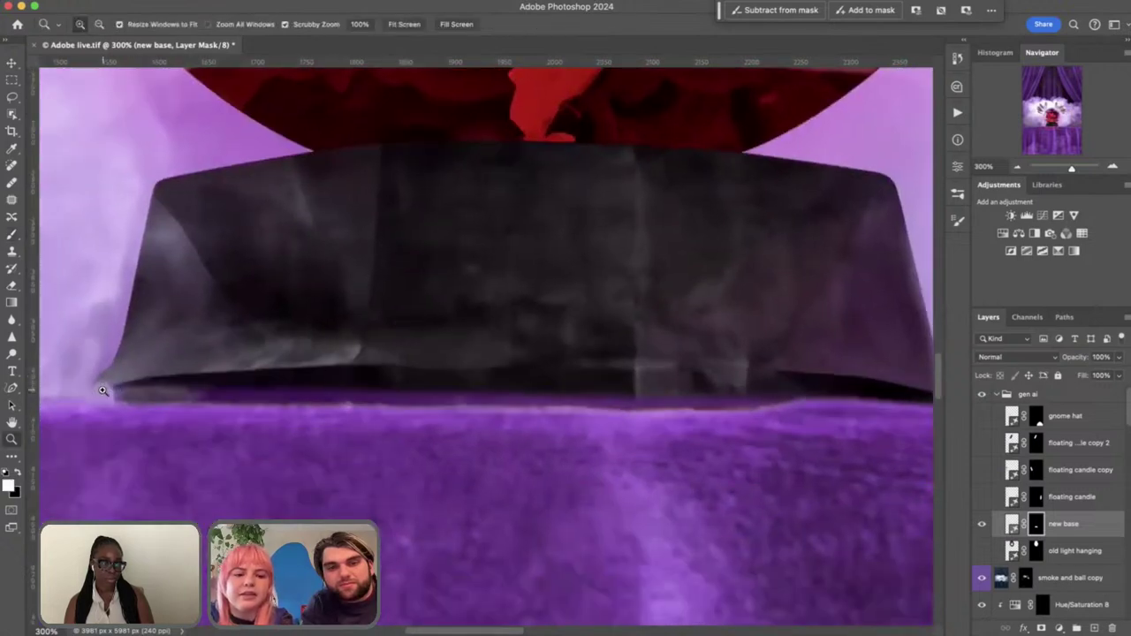
key(b)
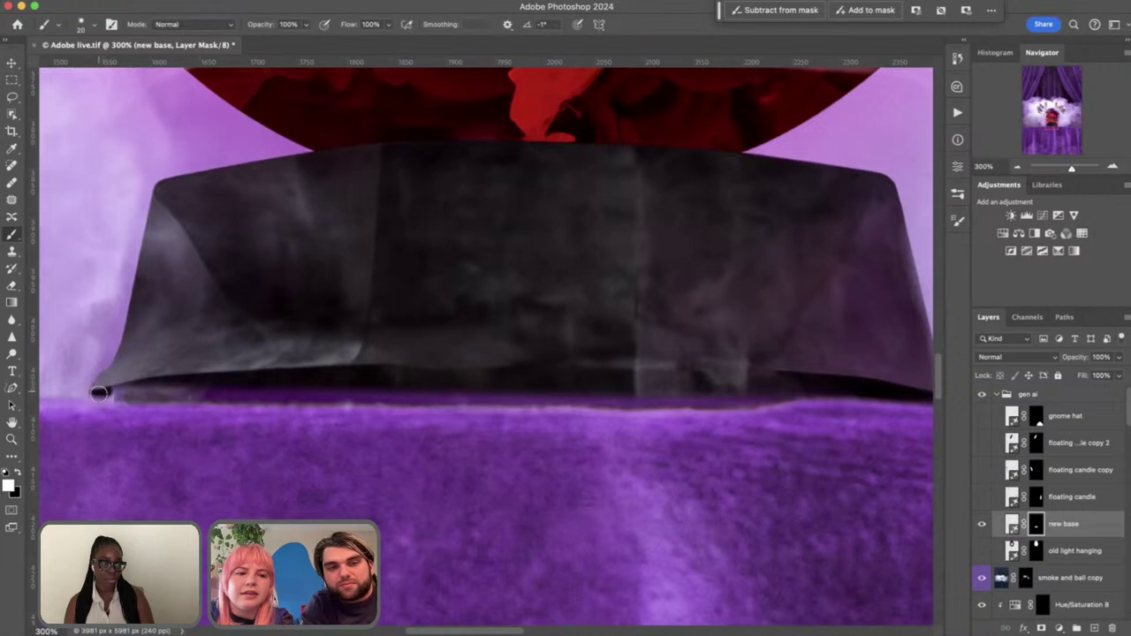
shift+click(750, 400)
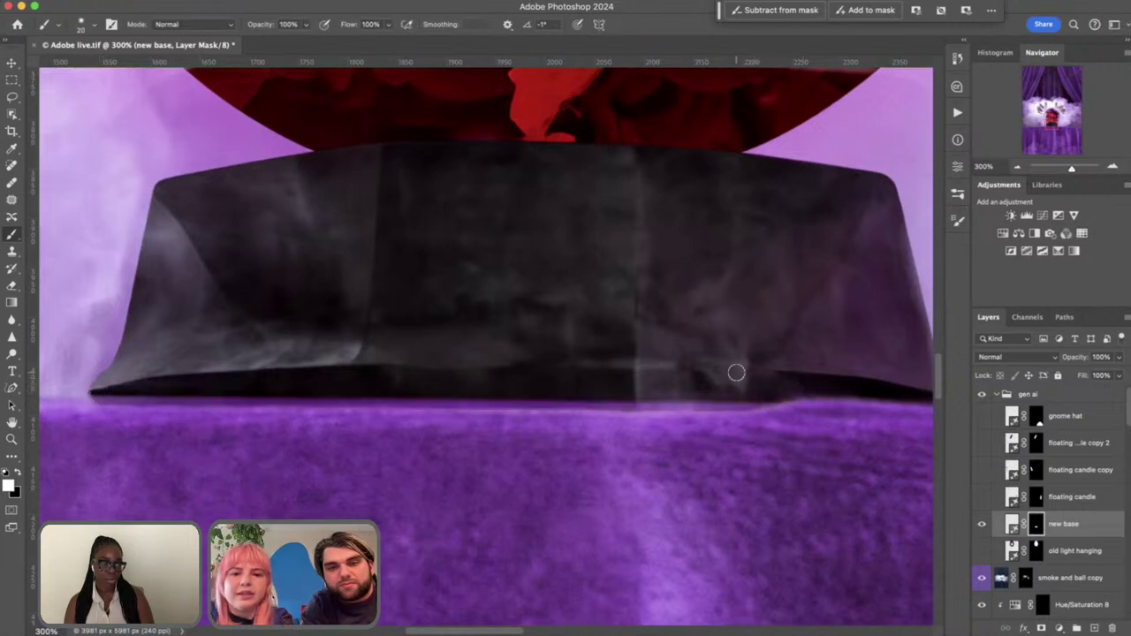
scroll(736, 373, right, 5)
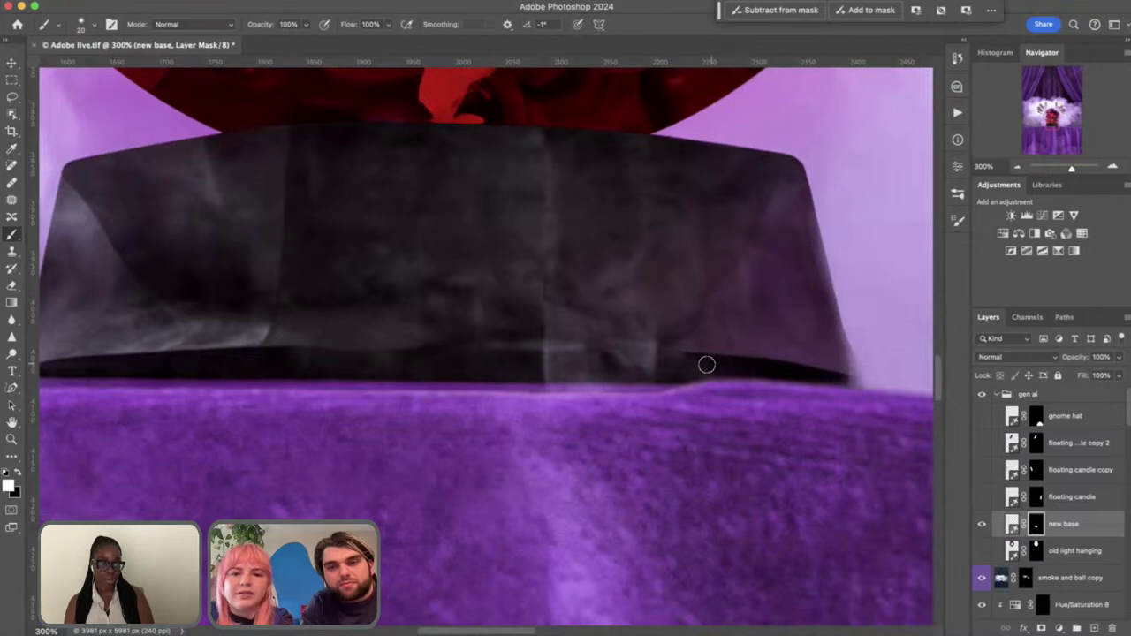
Paint black on the new base's mask with the 20 px brush to clean up the smoke along the stand's sloping side
scroll(551, 399, left, 10)
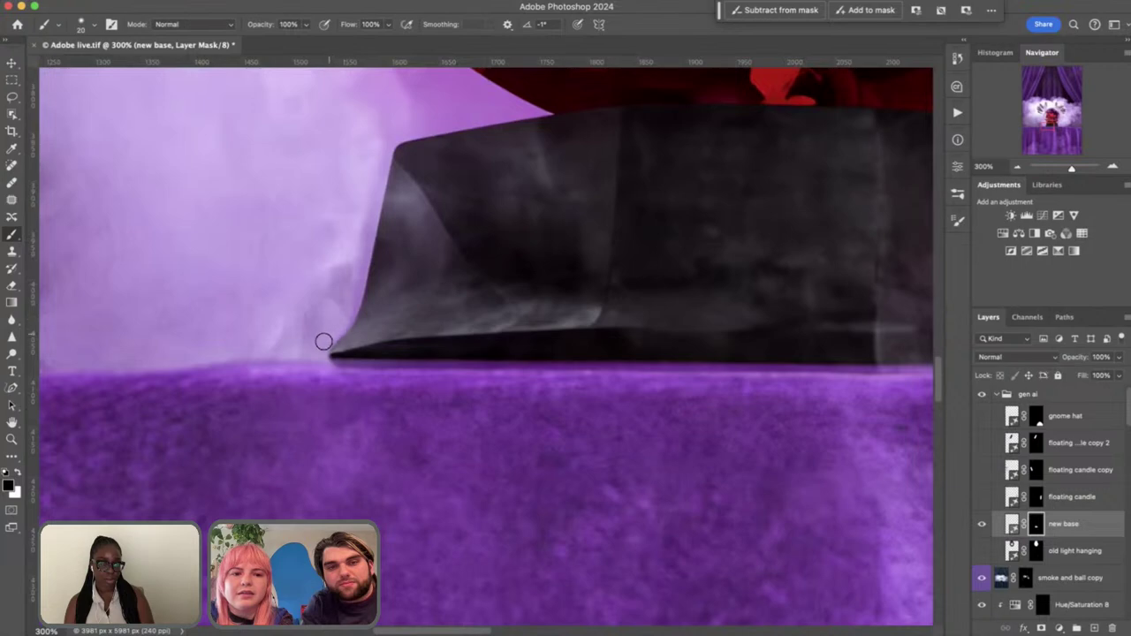
drag(341, 314, 361, 235)
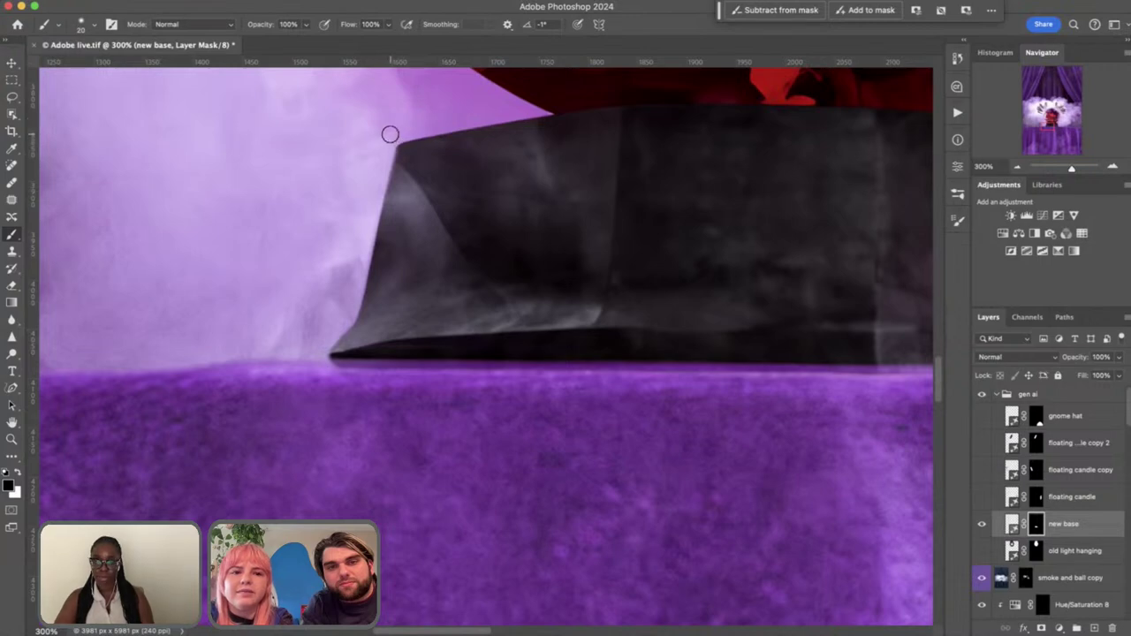
scroll(500, 109, up, 5)
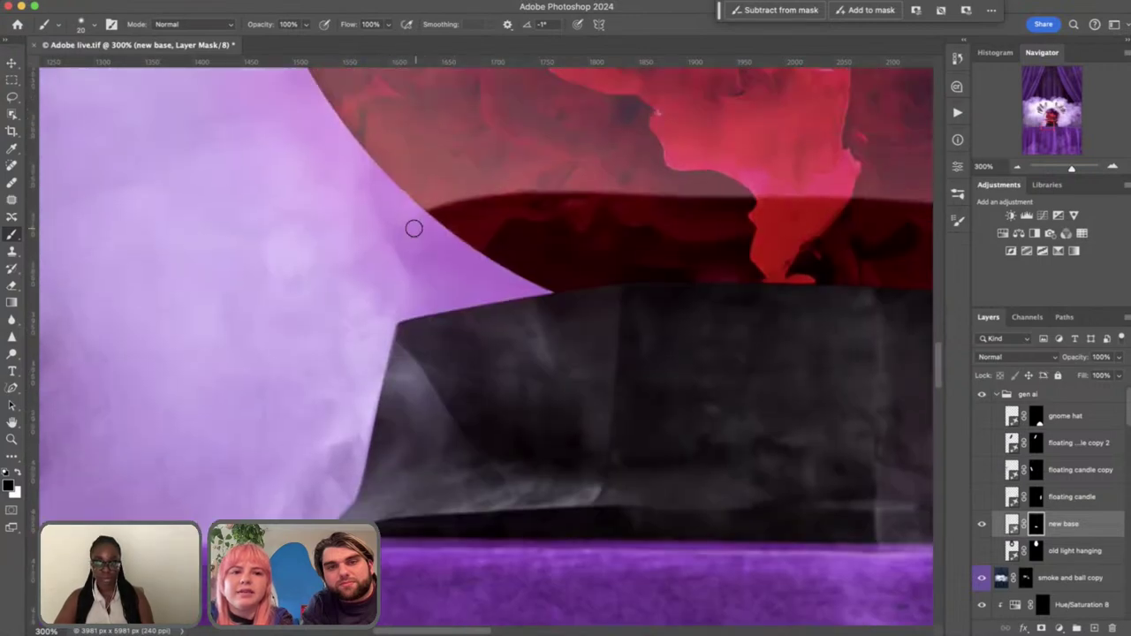
scroll(477, 289, right, 4)
scroll(506, 272, right, 3)
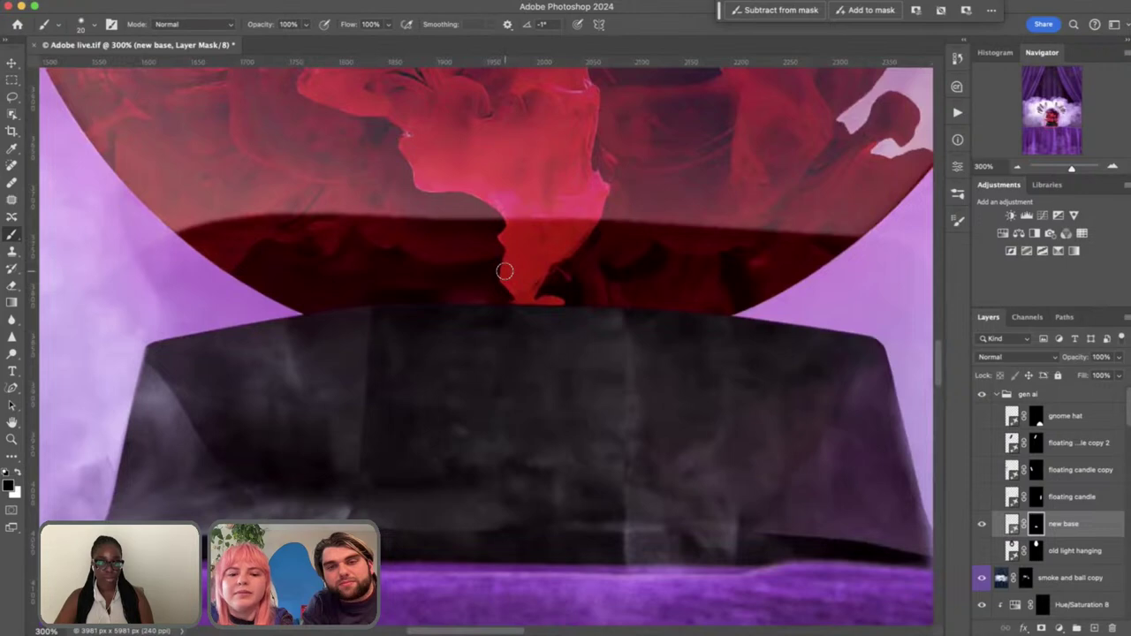
Inspect the black base up close, and check how it sits in the whole image
scroll(505, 271, down, 1)
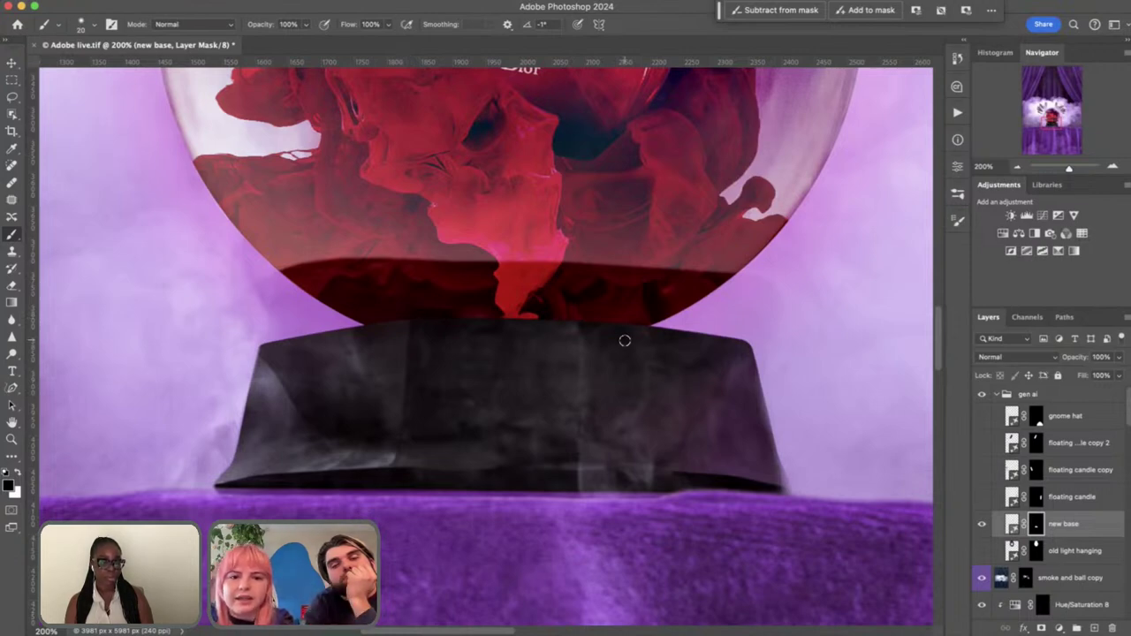
scroll(624, 341, up, 2)
scroll(654, 340, down, 3)
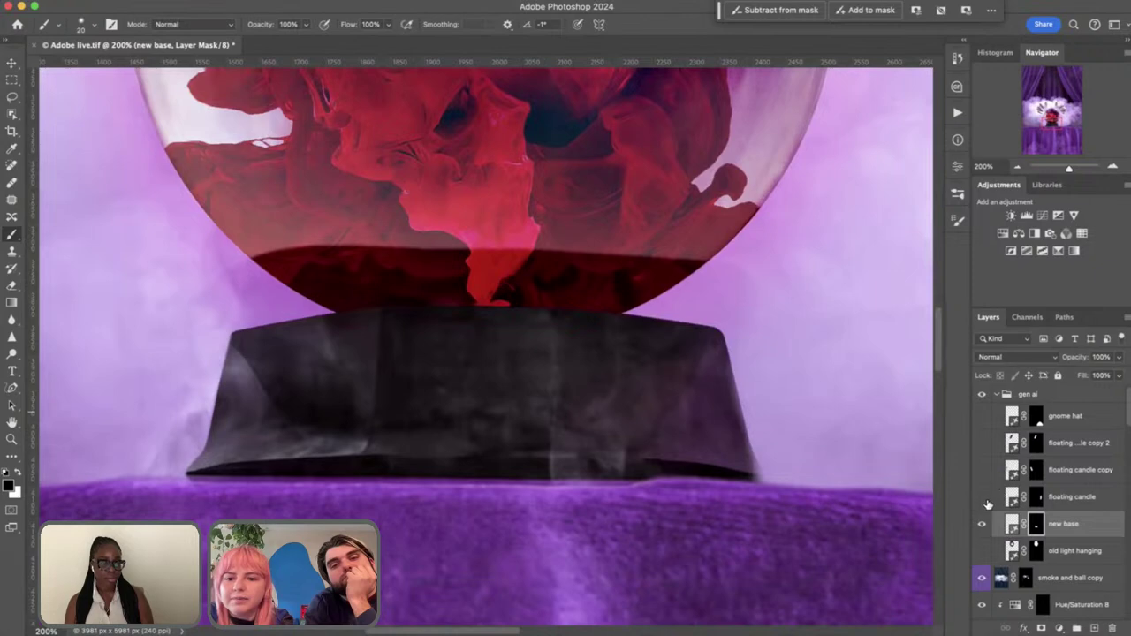
key(super+0)
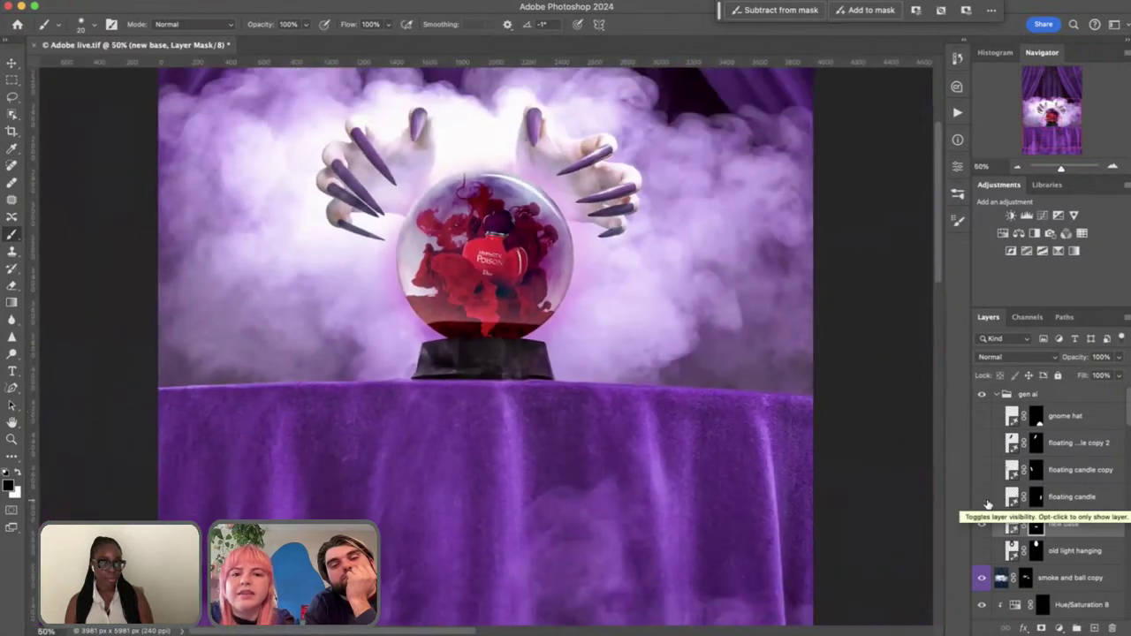
click(981, 525)
key(super+0)
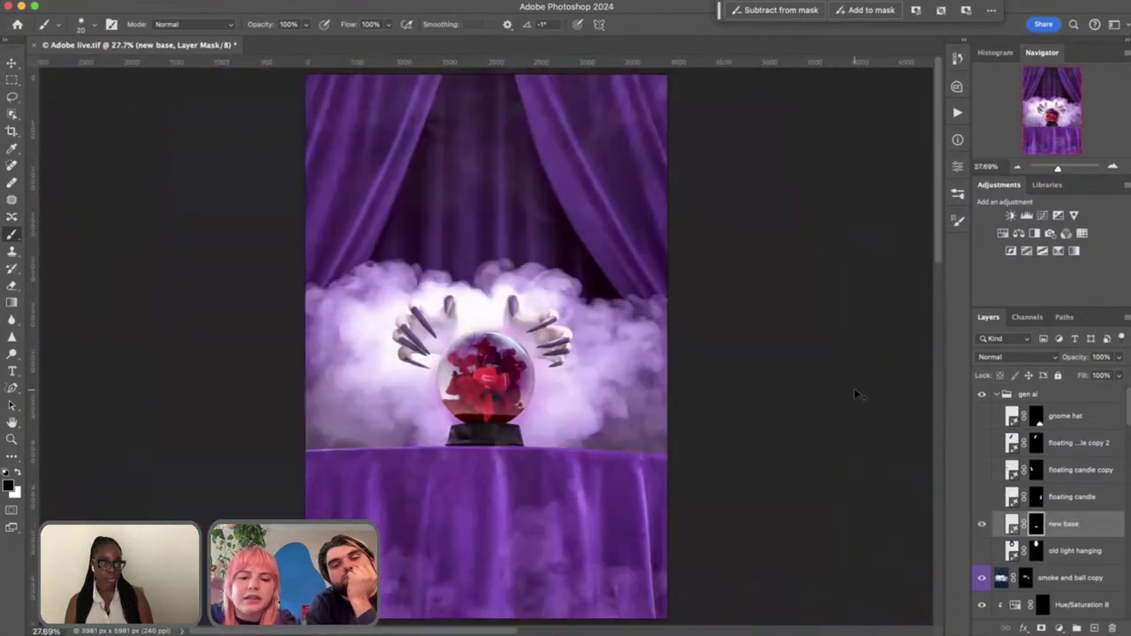
Show the floating candle, floating candle copy and floating candle copy 2 layers, and briefly preview the gnome hat before hiding it again
click(981, 496)
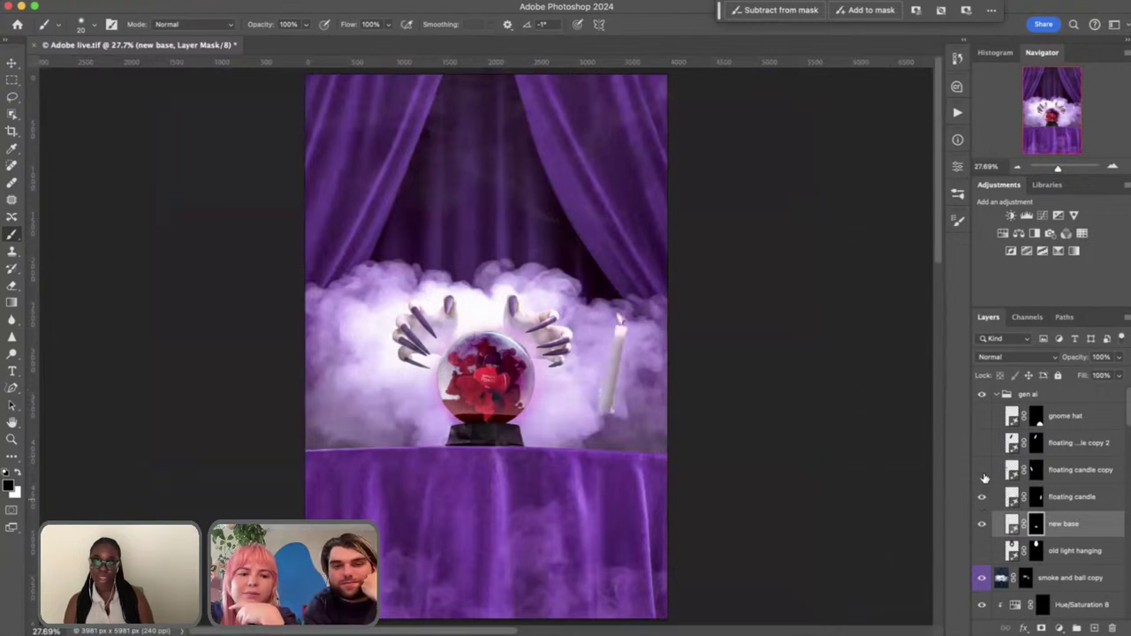
click(981, 470)
click(981, 443)
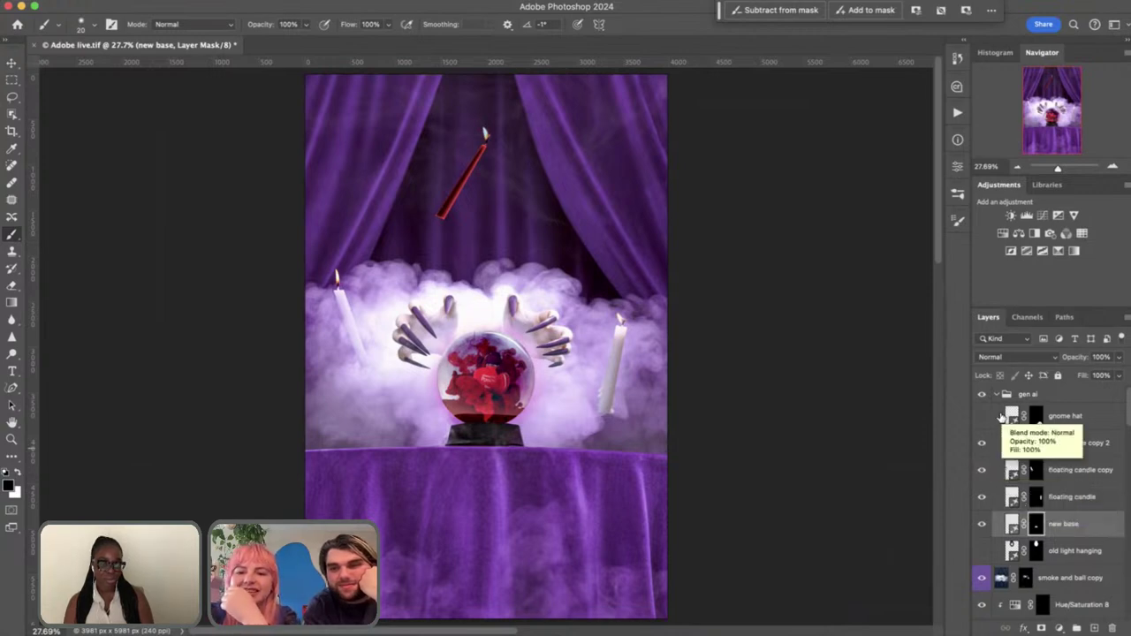
click(982, 417)
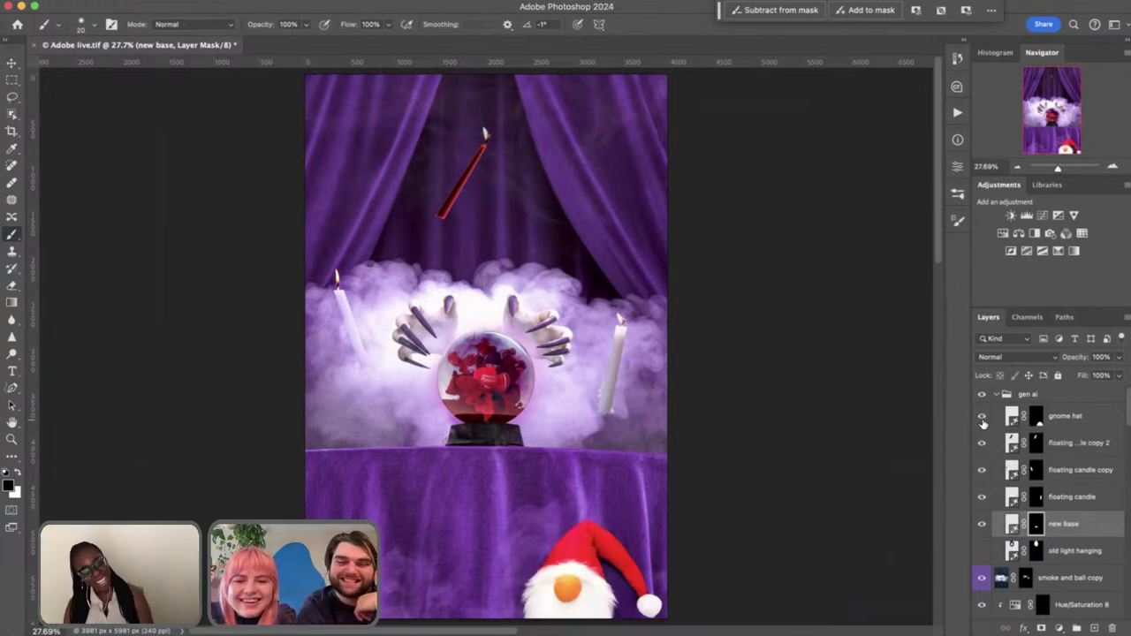
click(983, 421)
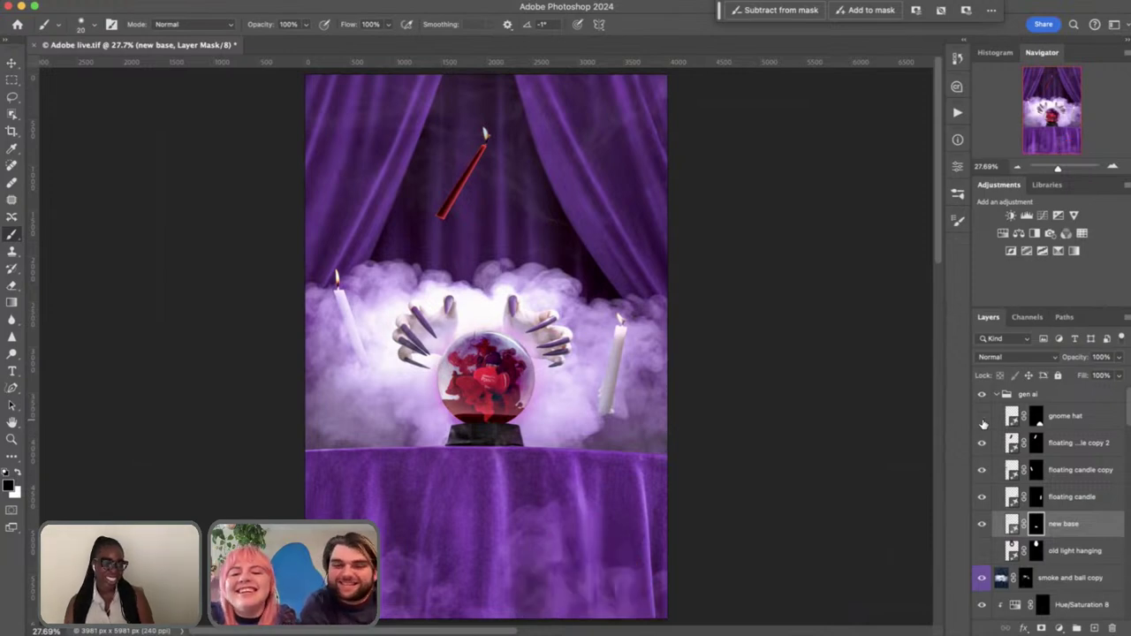
Select the floating candle copy 2 layer and browse its generated variations backward from 4, past the first, to 18
click(1014, 442)
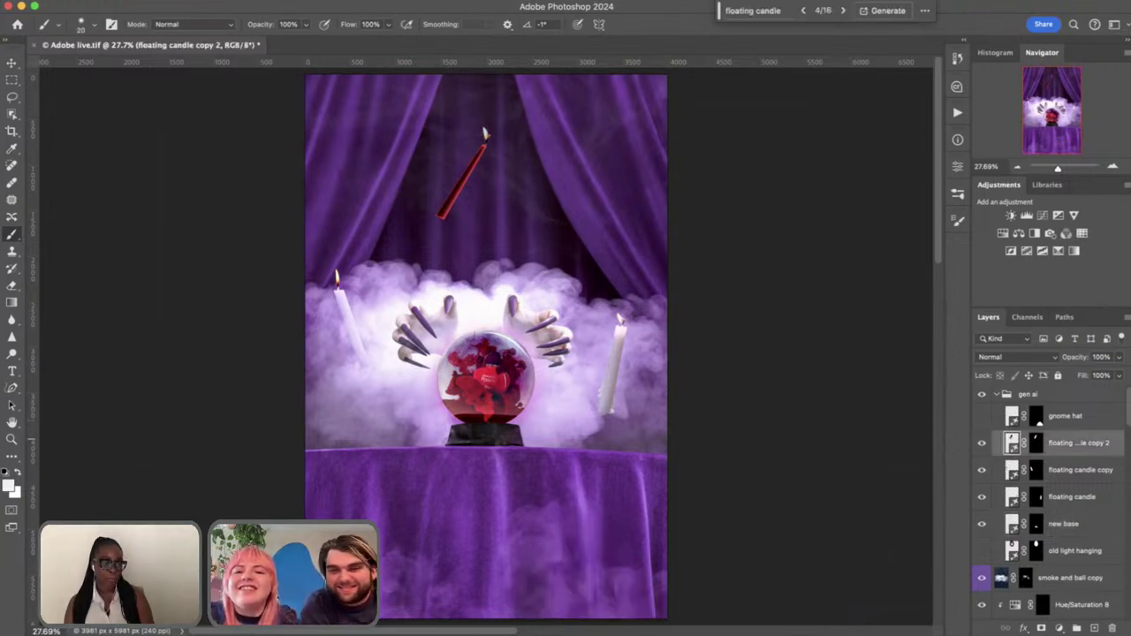
click(804, 11)
click(804, 11)
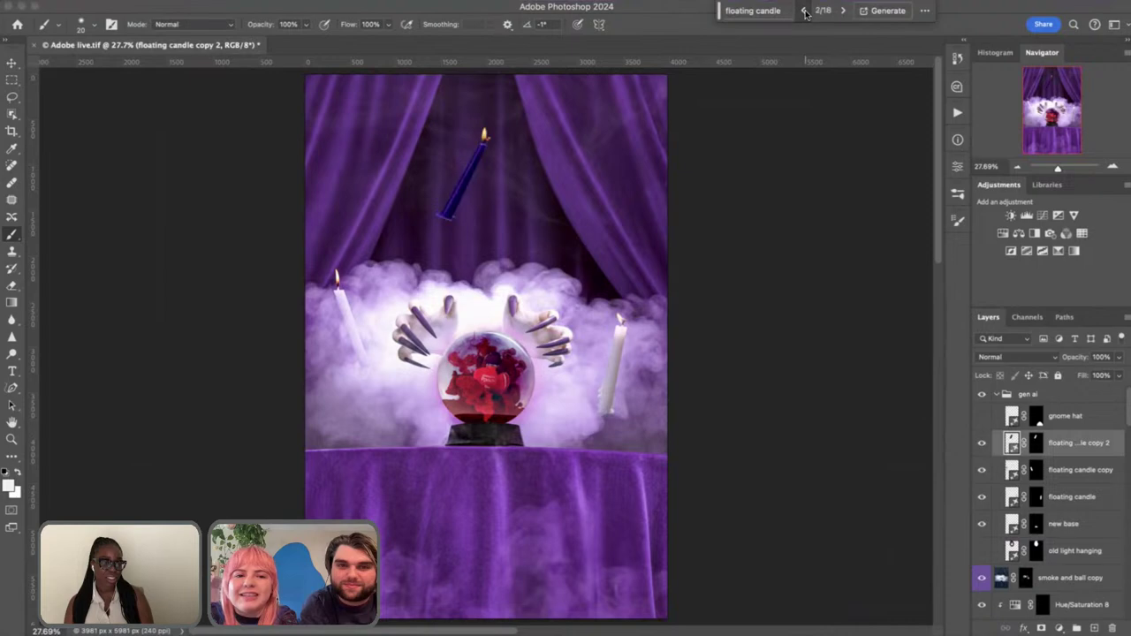
click(804, 10)
click(804, 10)
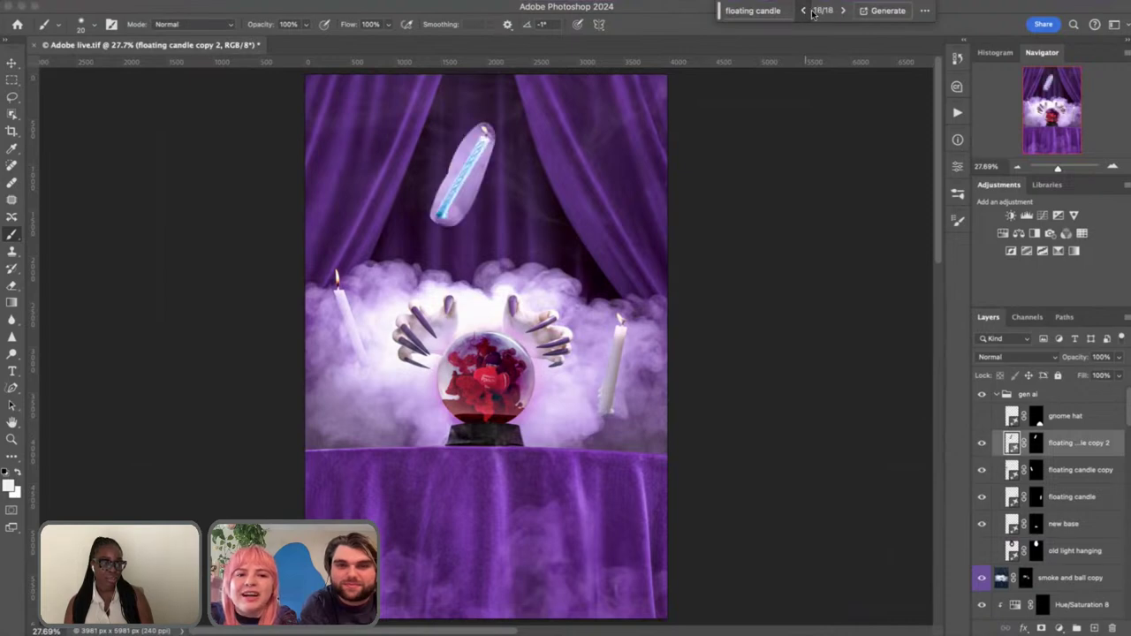
click(804, 11)
click(844, 11)
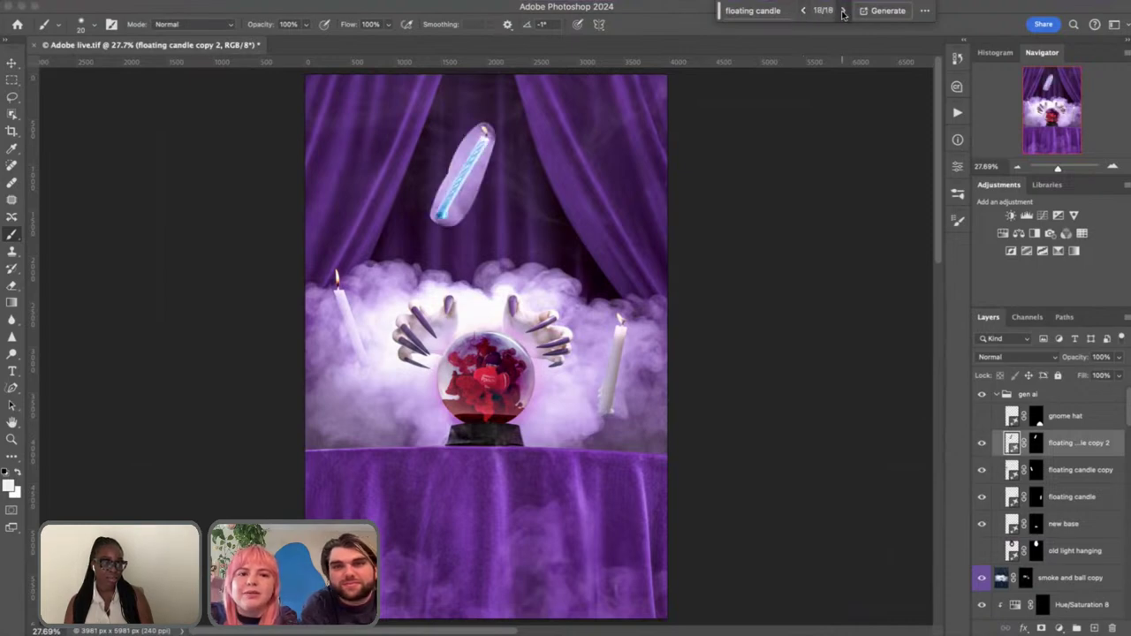
Browse the upper candle's variations forward from 18, past the red candles, and return to variation 7
click(843, 11)
click(843, 10)
click(843, 11)
click(844, 10)
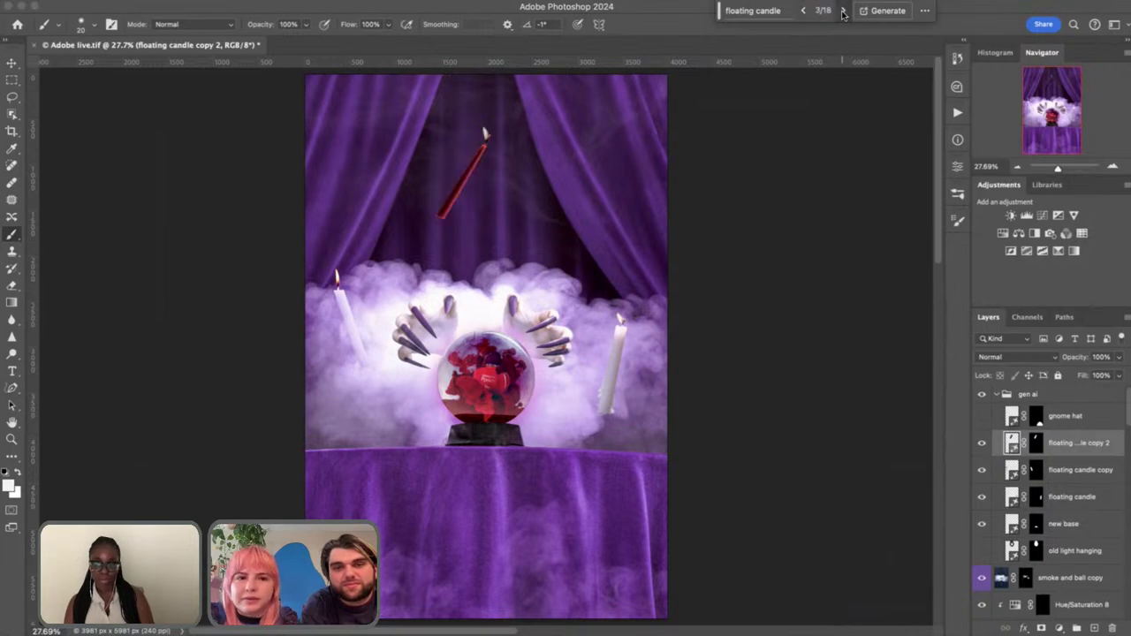
click(843, 10)
click(843, 10)
click(843, 10)
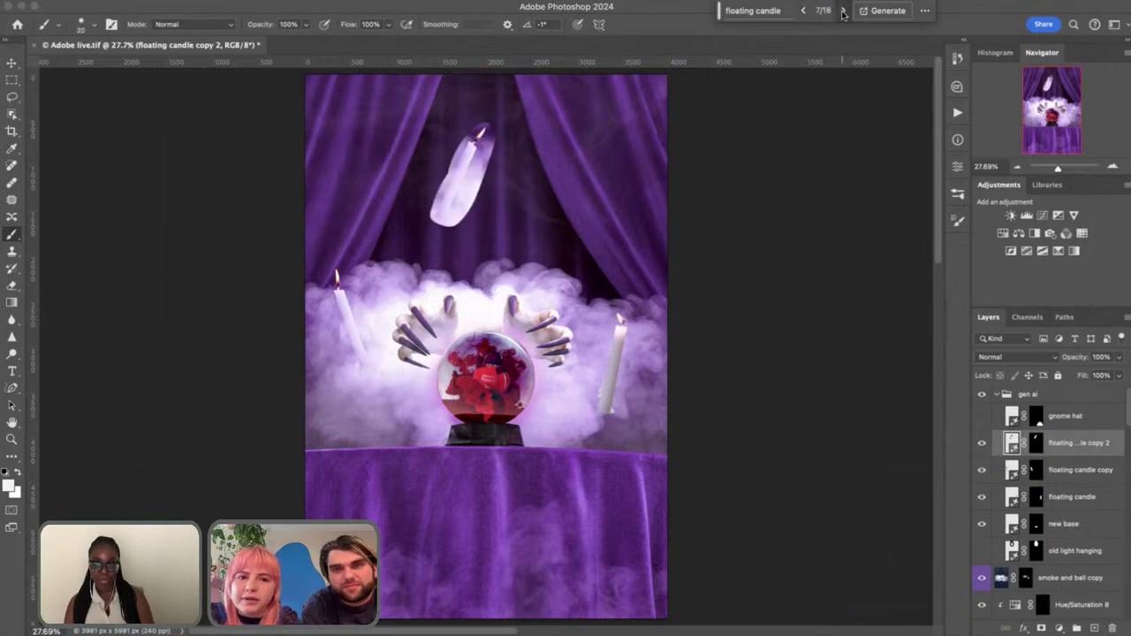
click(843, 11)
click(804, 11)
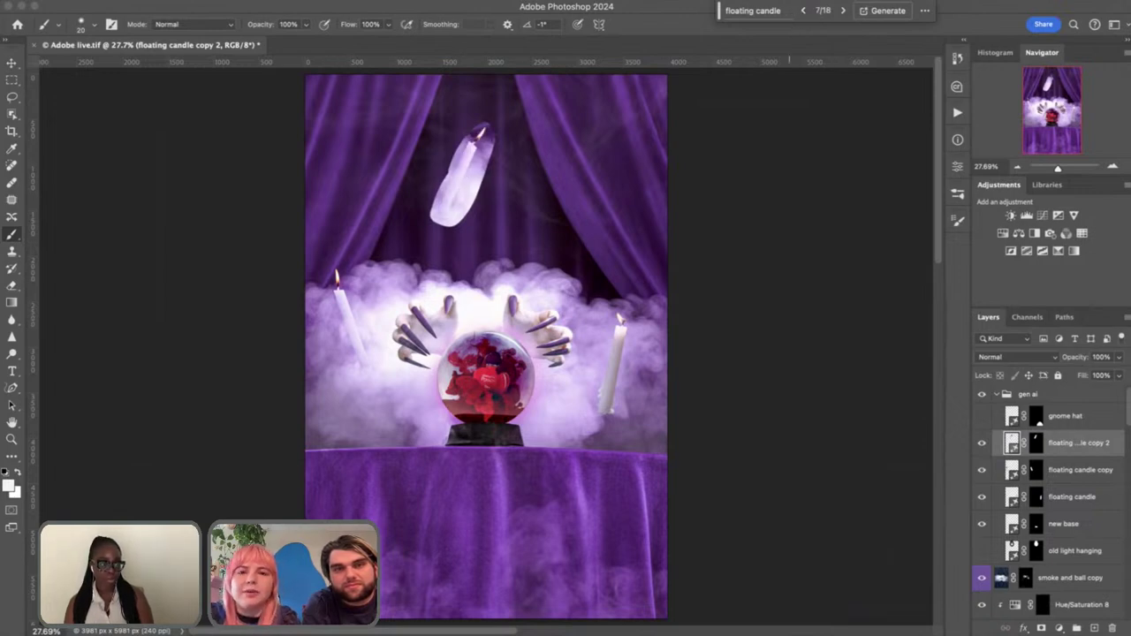
Preview the upper candle's remaining variations up to 16
click(843, 11)
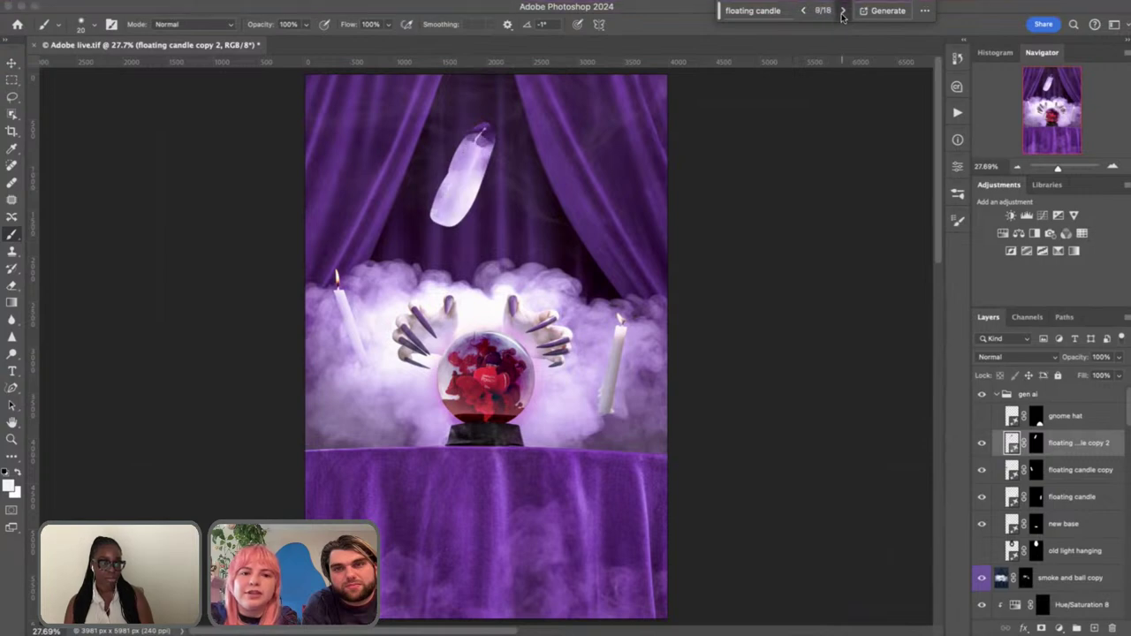
click(844, 11)
click(844, 11)
click(843, 10)
click(843, 11)
click(843, 11)
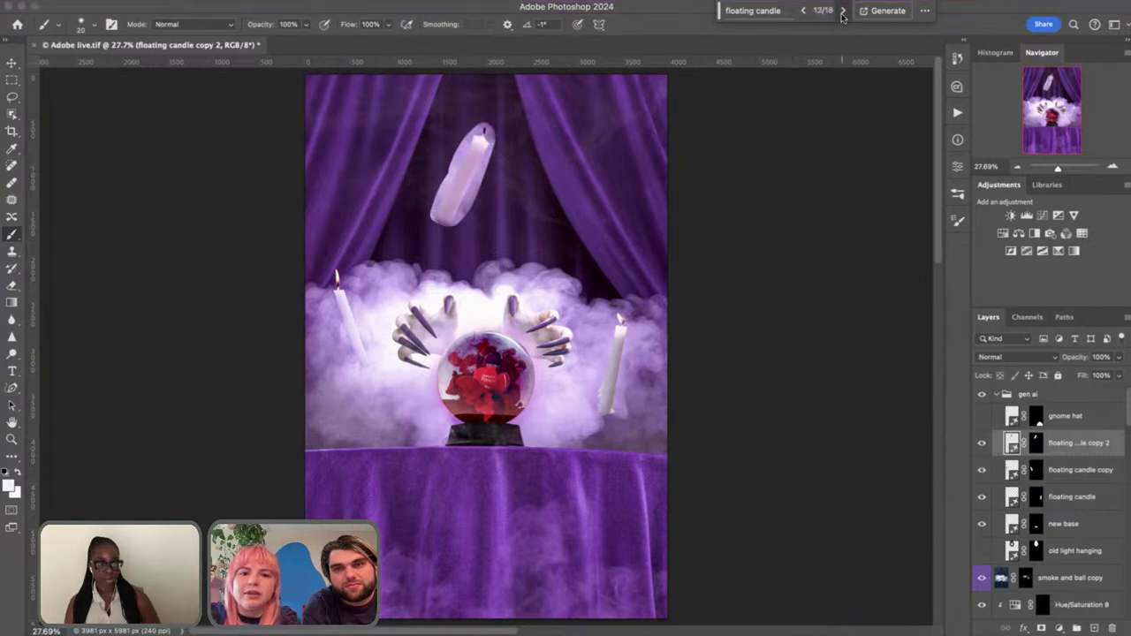
click(843, 11)
click(843, 10)
click(843, 11)
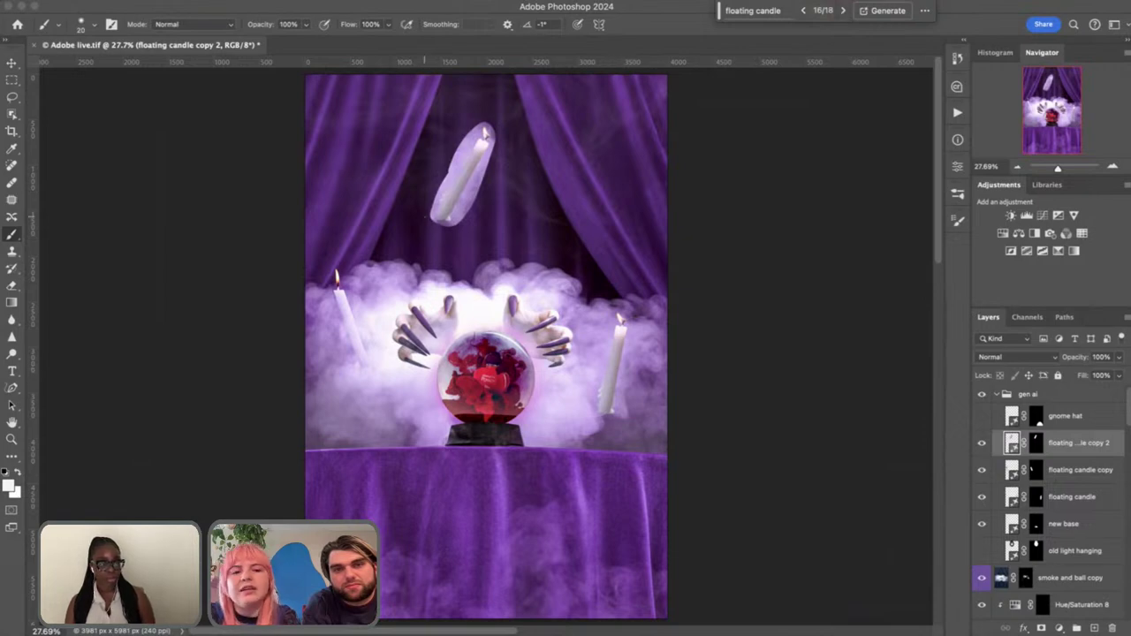
Move the upper floating candle slightly upward between the curtains, and step its variations back from 16 to 7
key(v)
mouse_move(466, 159)
mouse_down()
mouse_move(639, 352)
mouse_move(566, 323)
mouse_move(358, 291)
mouse_move(393, 302)
mouse_move(519, 93)
mouse_move(516, 132)
mouse_up()
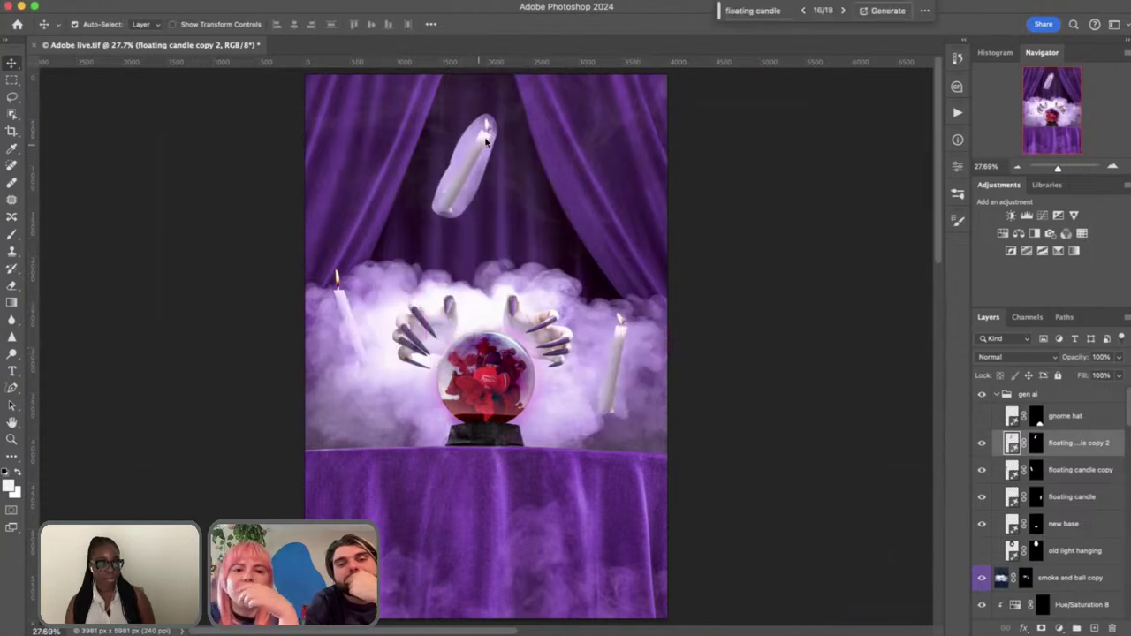
click(804, 10)
click(805, 10)
click(805, 11)
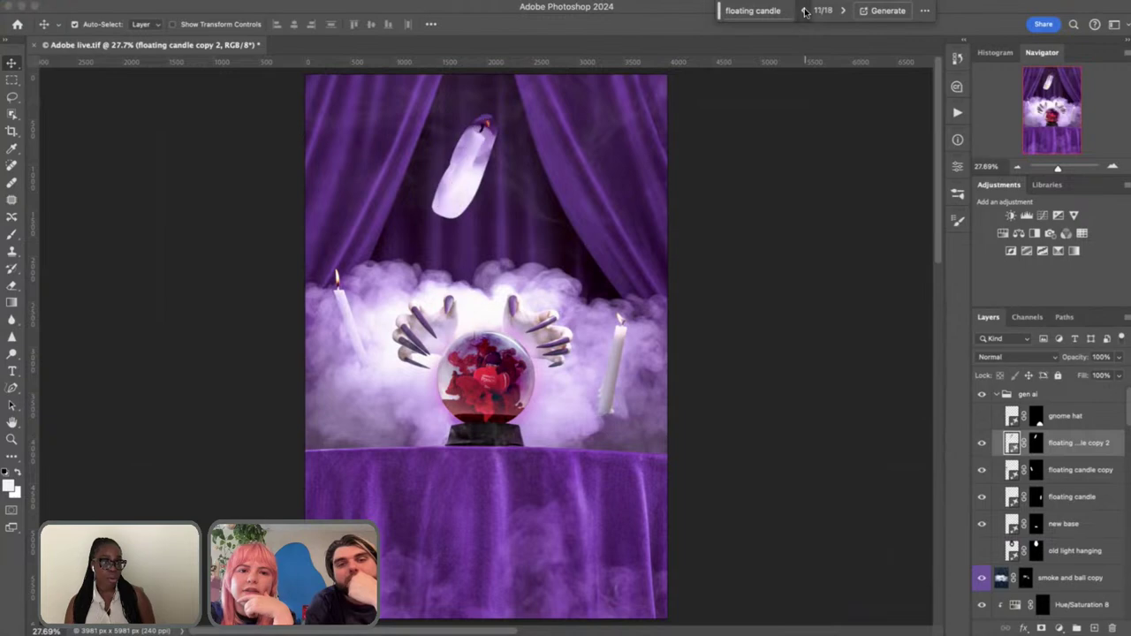
click(804, 10)
click(805, 10)
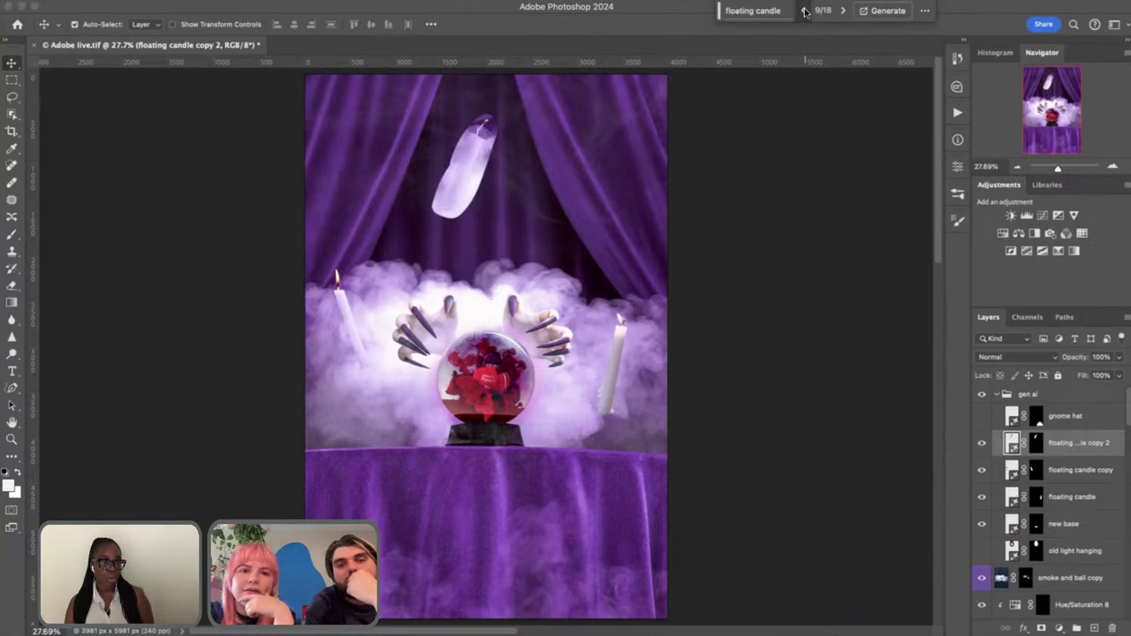
click(805, 10)
click(804, 10)
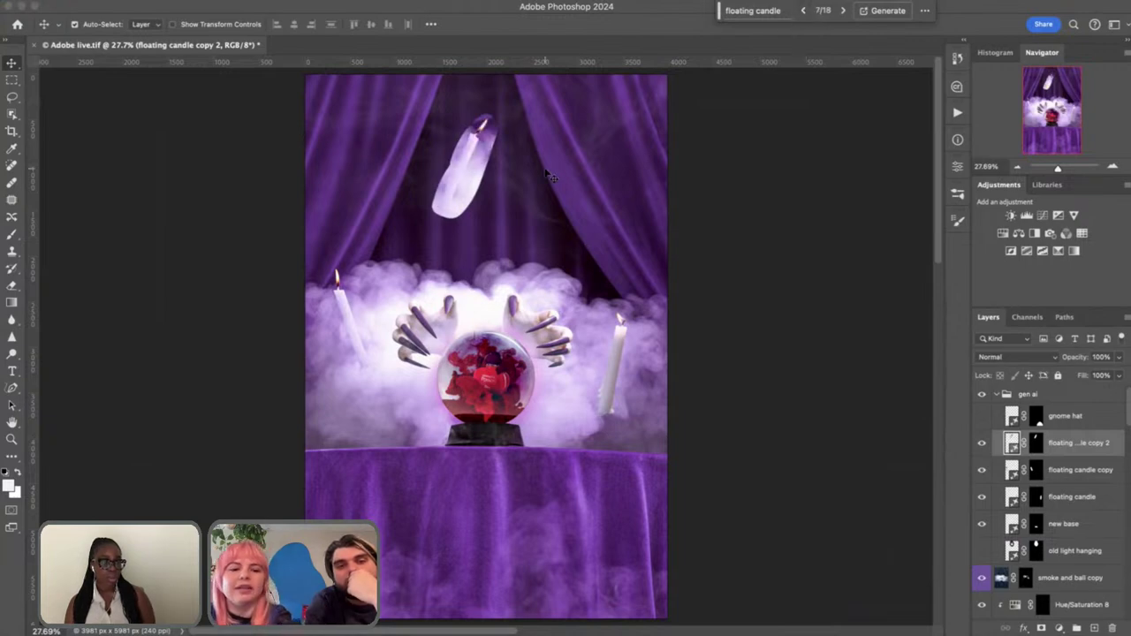
Rotate the upper floating candle by 3.54° with Free Transform, and move it slightly down between the curtains
key(ctrl+t)
drag(535, 96, 532, 123)
drag(487, 166, 462, 187)
drag(503, 106, 555, 148)
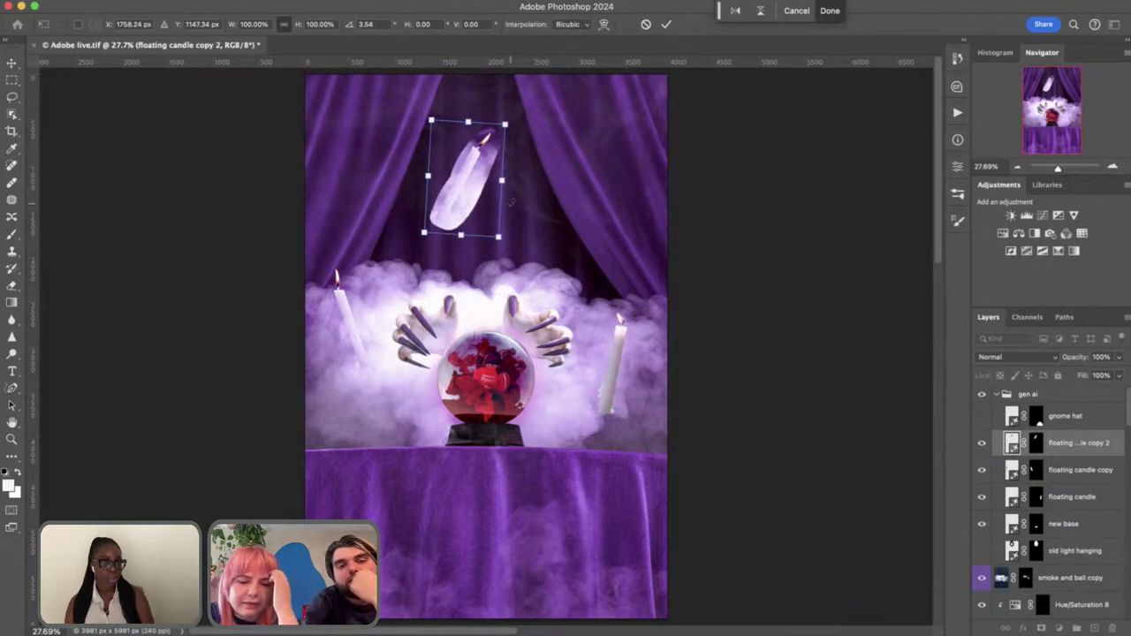
key(Return)
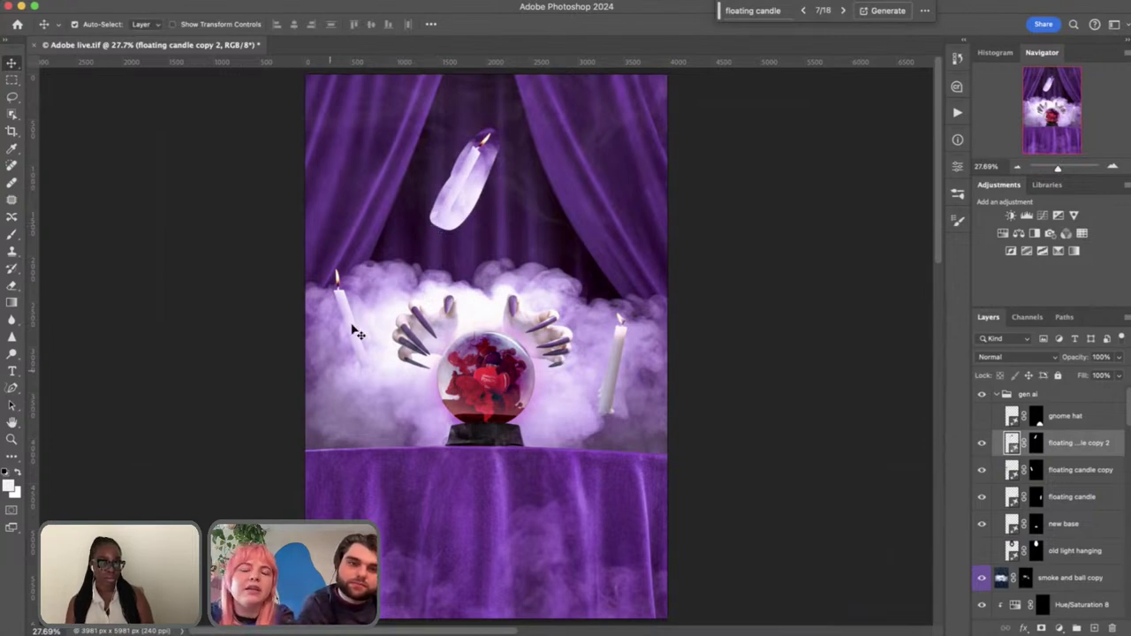
Browse the upper floating candle's variations forward and back, and choose variation 4, the red candle
click(841, 10)
click(841, 11)
click(841, 10)
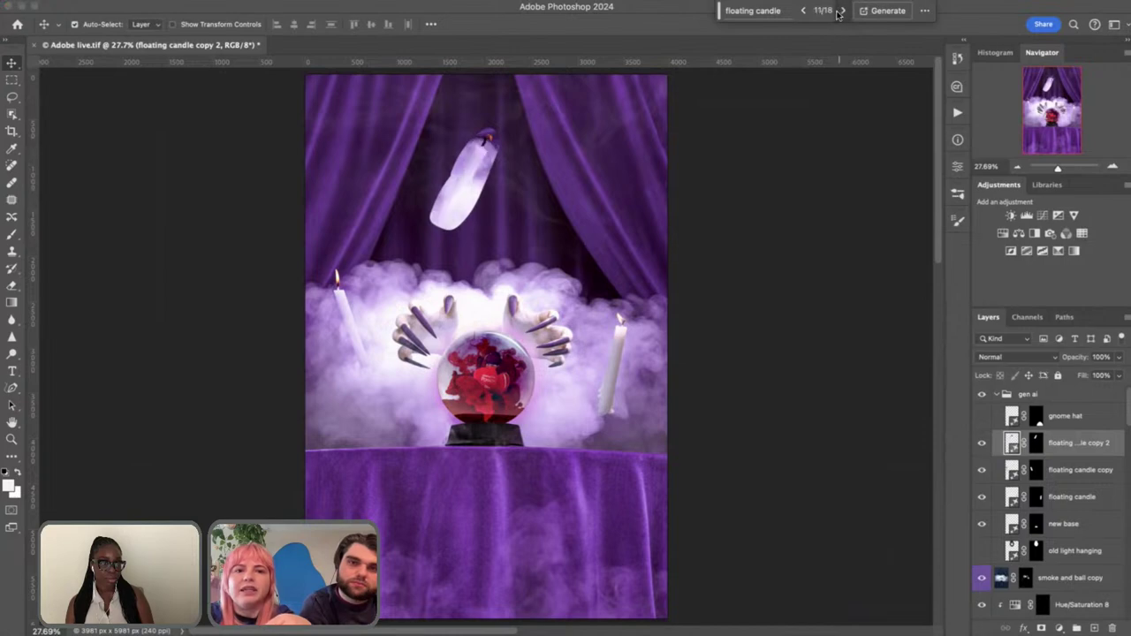
click(842, 10)
click(803, 10)
click(803, 10)
click(803, 11)
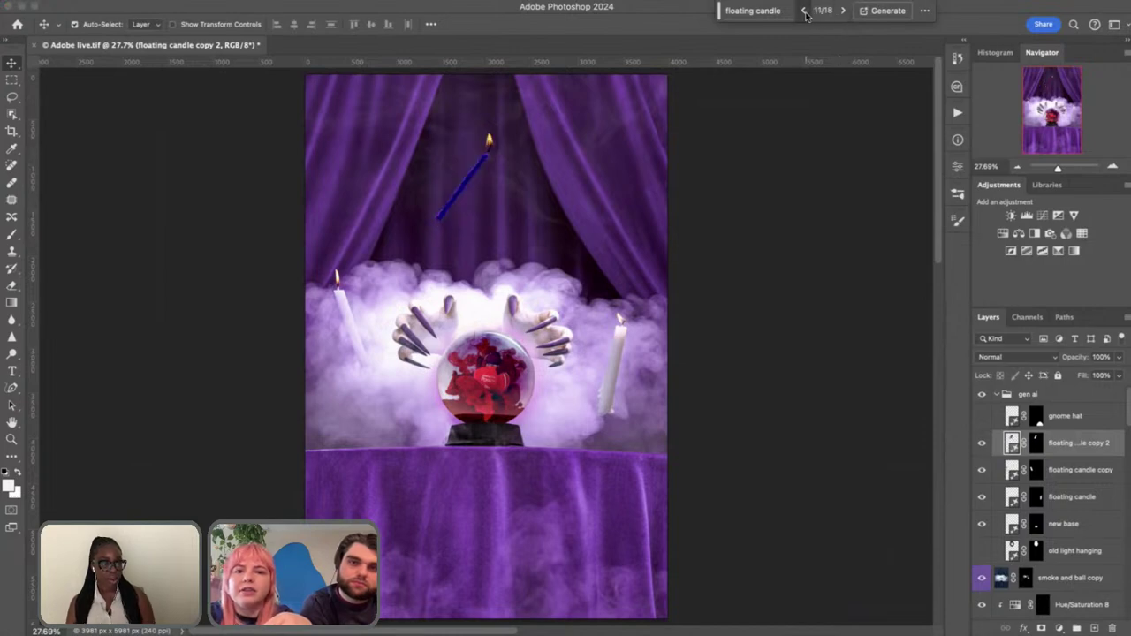
click(803, 11)
click(803, 10)
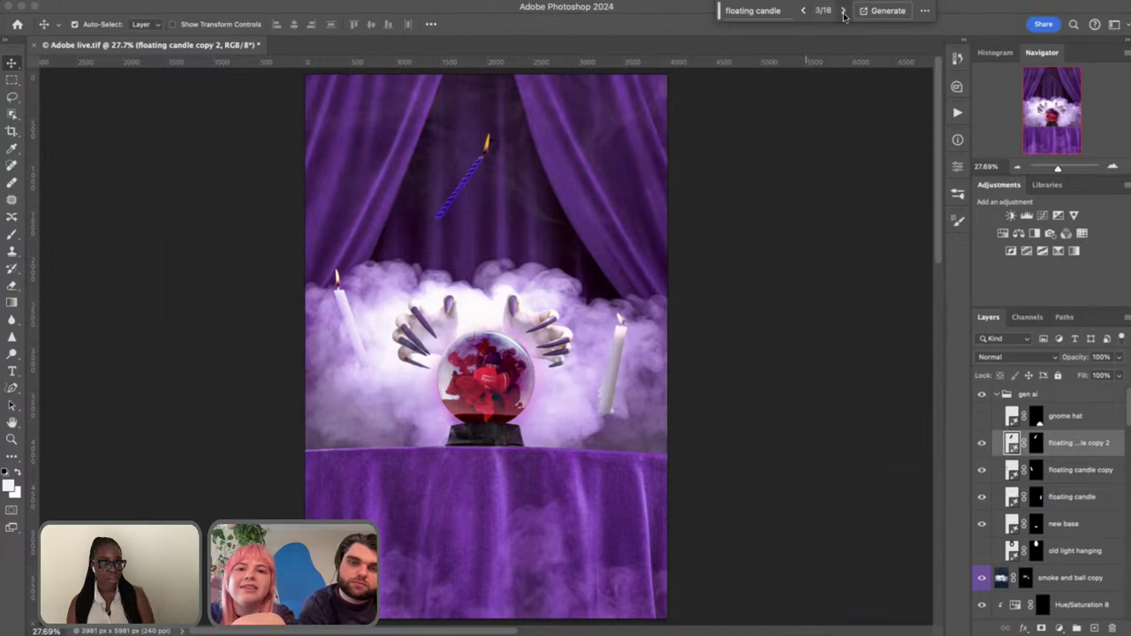
click(842, 11)
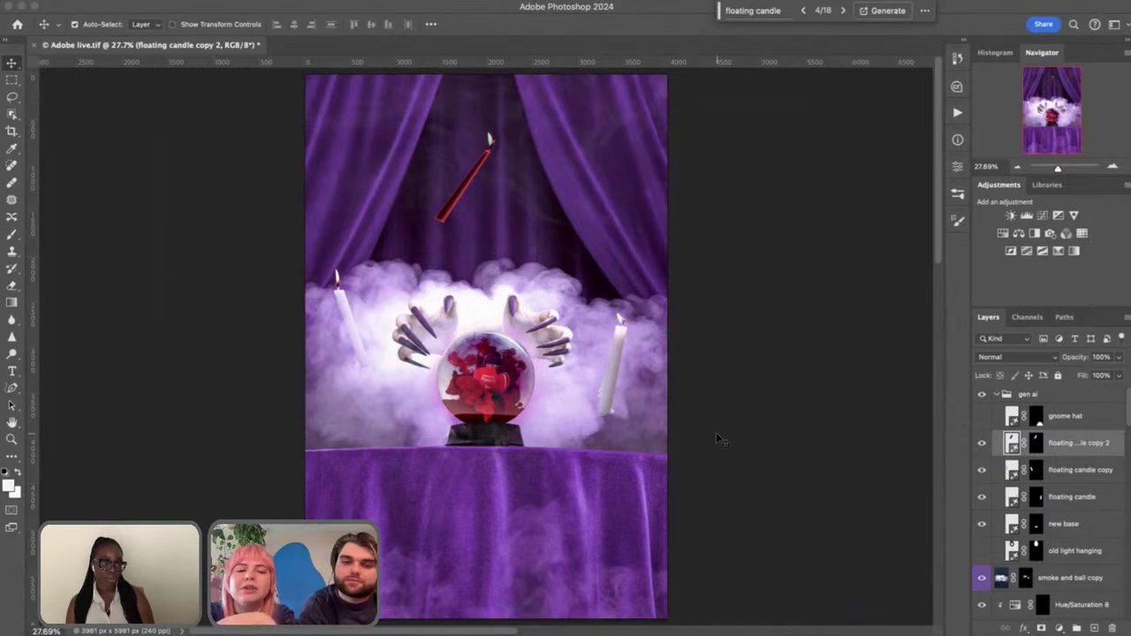
Extend the canvas outward on all four sides to about 5113 × 7681 px with Generative Expand, leaving the prompt empty
key(super+minus)
key(super+minus)
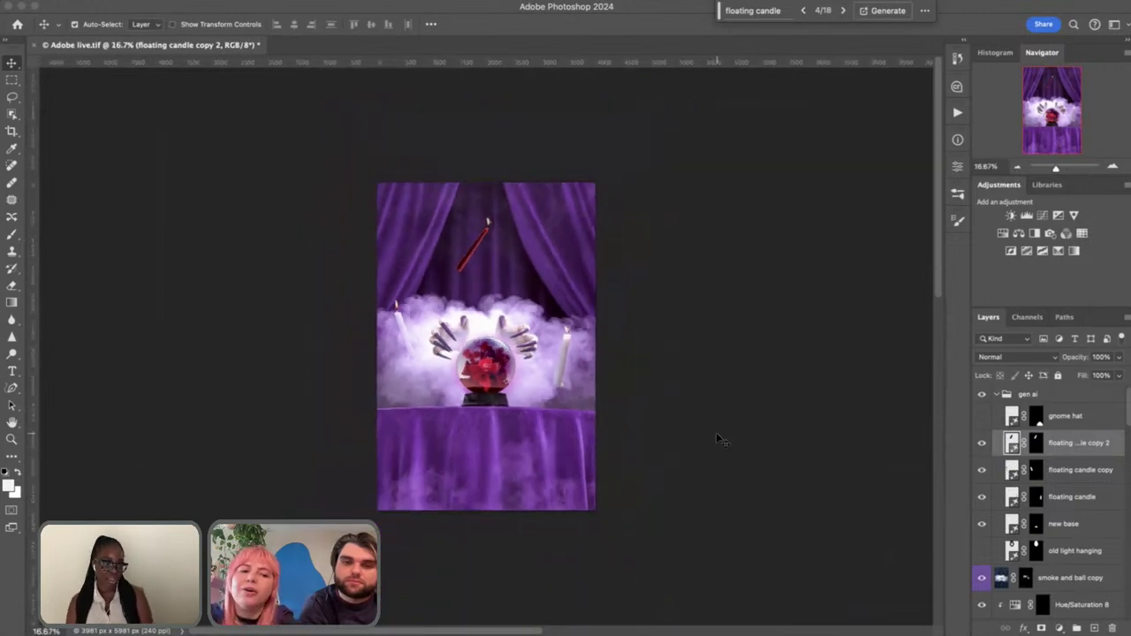
click(12, 130)
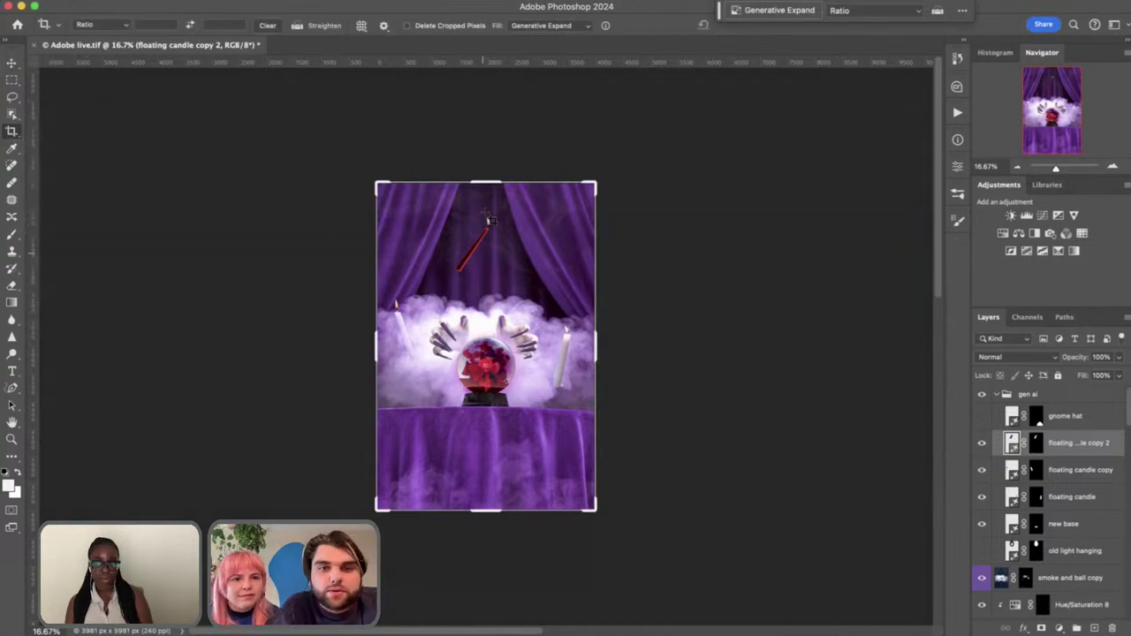
drag(487, 183, 494, 142)
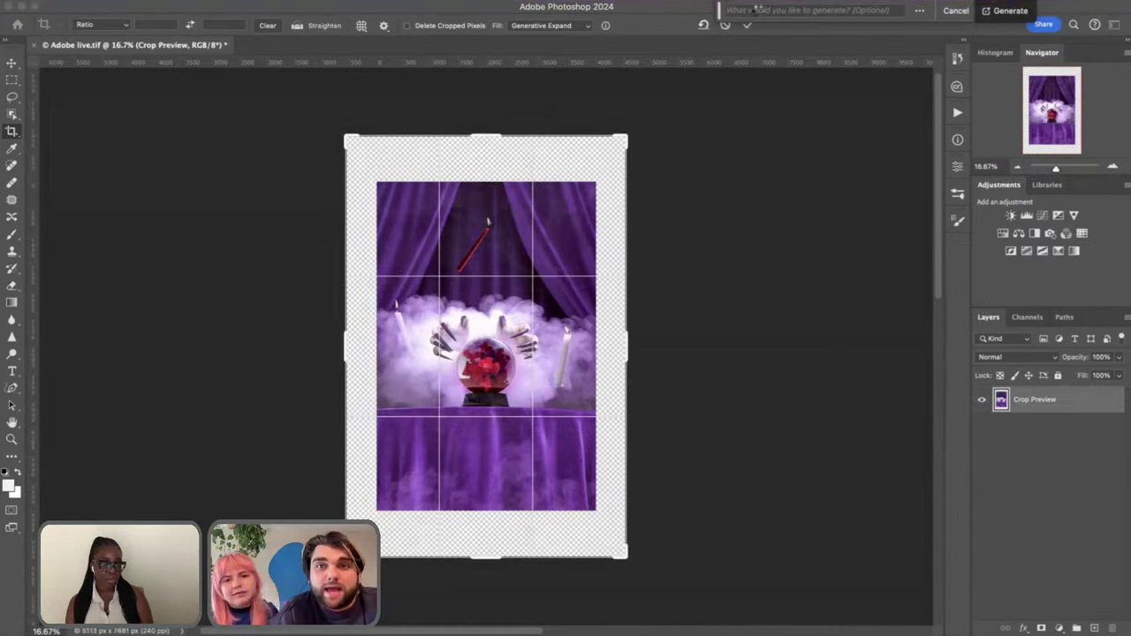
click(748, 24)
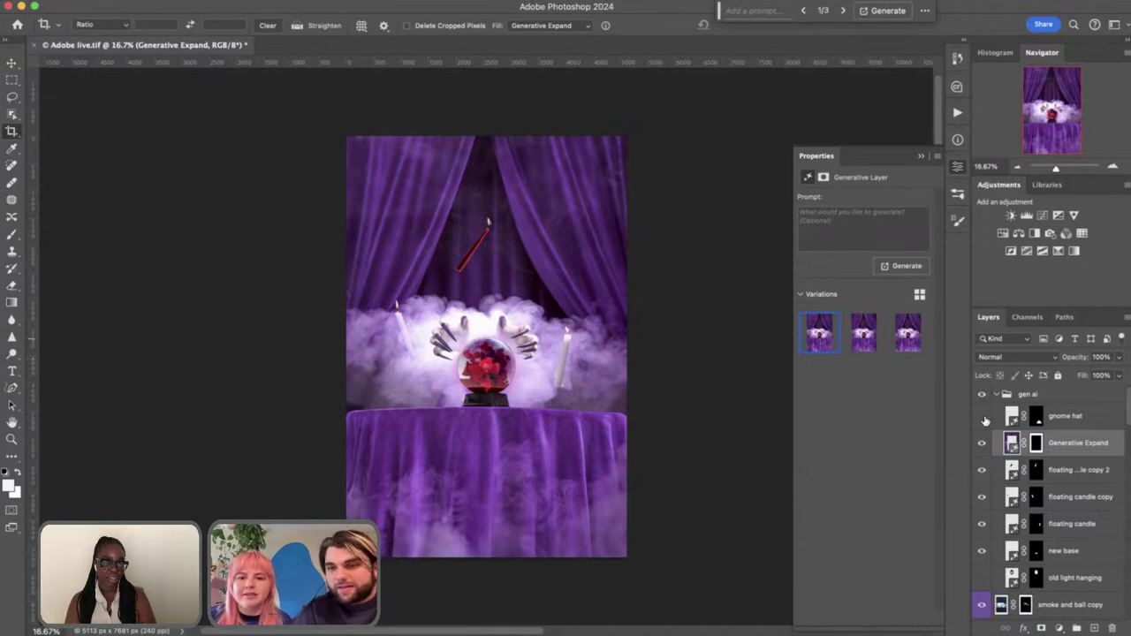
Hide the three floating candle layers and the new base layer, and compare the image with and without the Generative Expand layer
drag(981, 495, 985, 550)
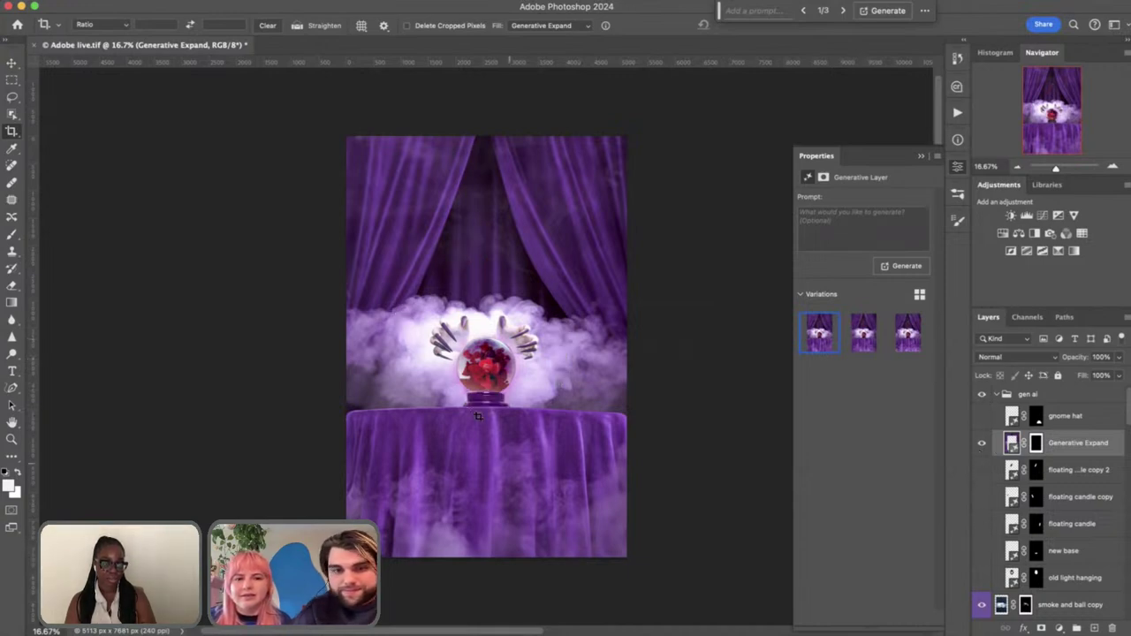
key(super+equal)
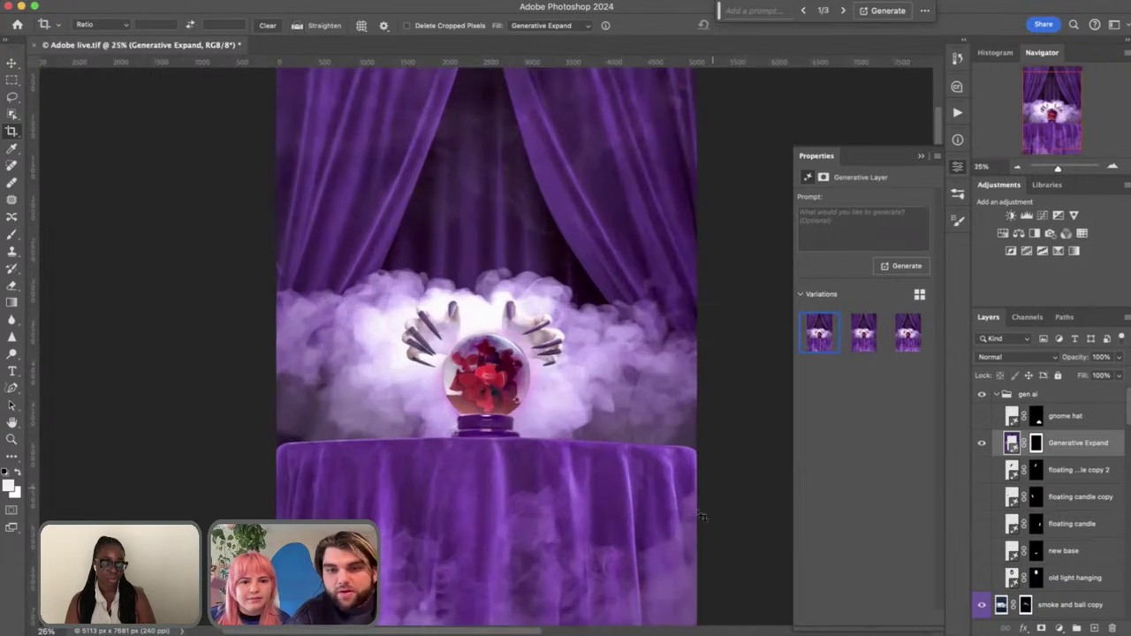
scroll(698, 380, down, 3)
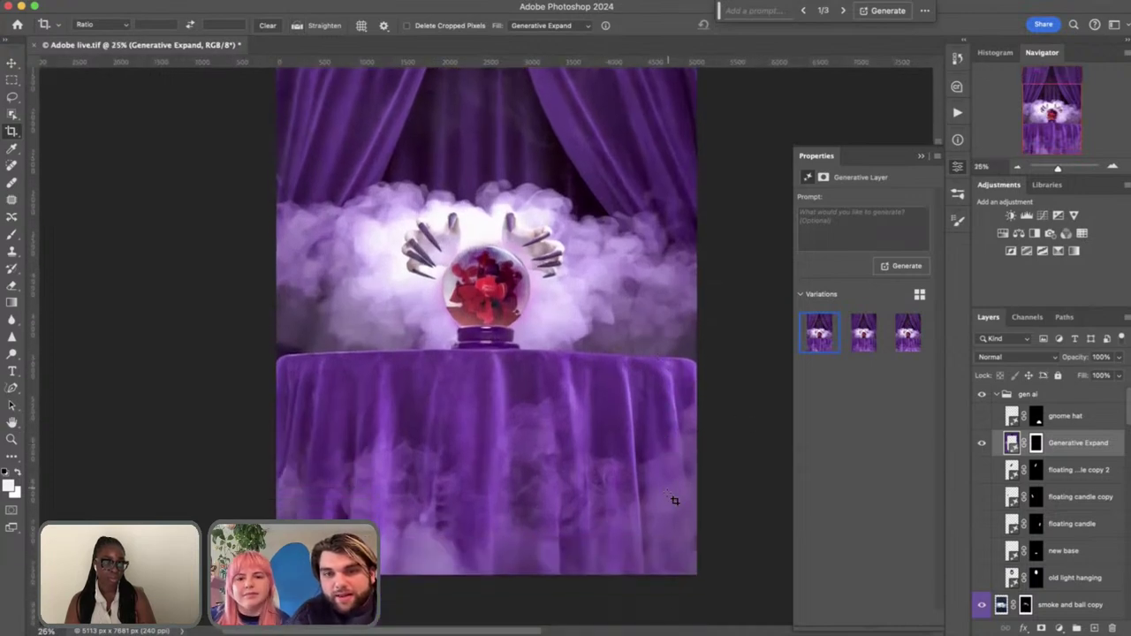
scroll(311, 417, up, 5)
scroll(312, 417, right, 2)
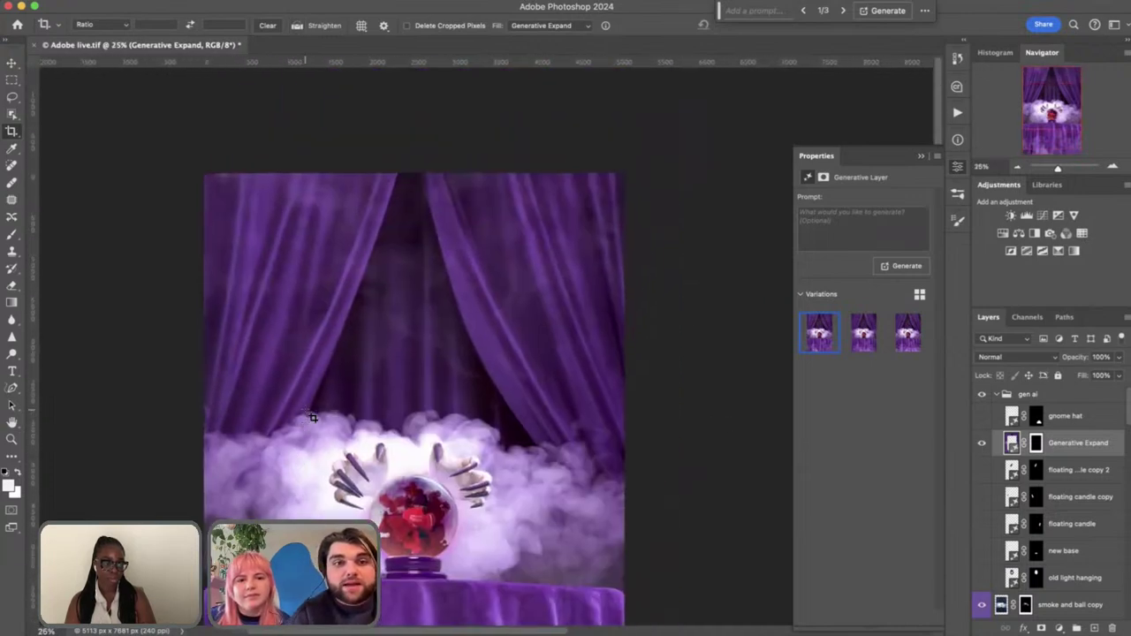
scroll(477, 352, down, 2)
scroll(477, 351, left, 1)
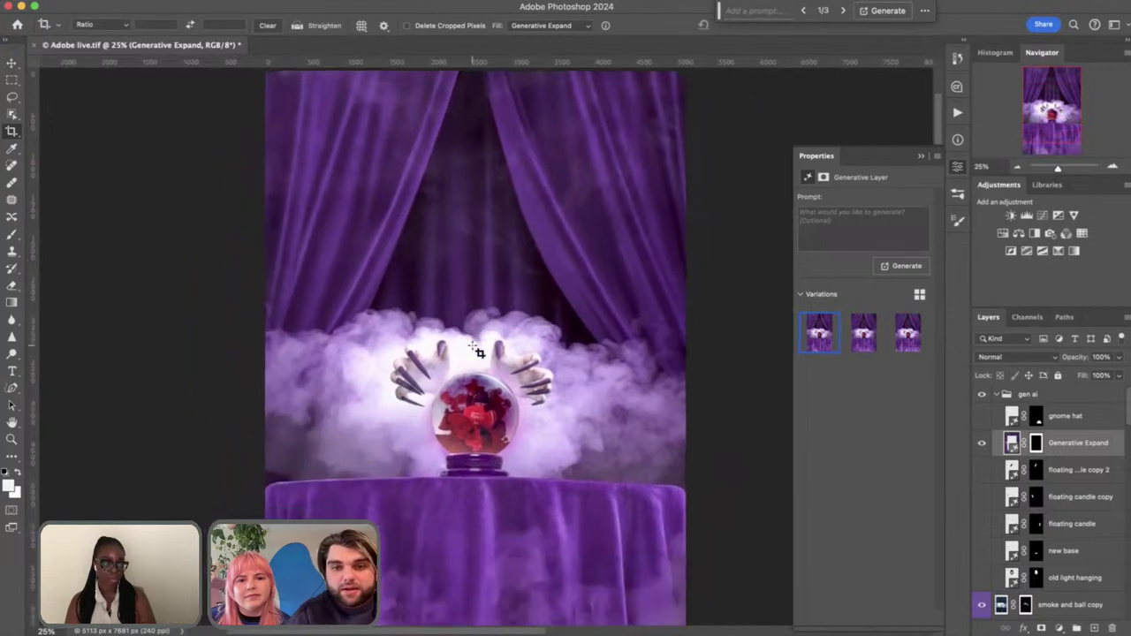
key(super+minus)
click(981, 448)
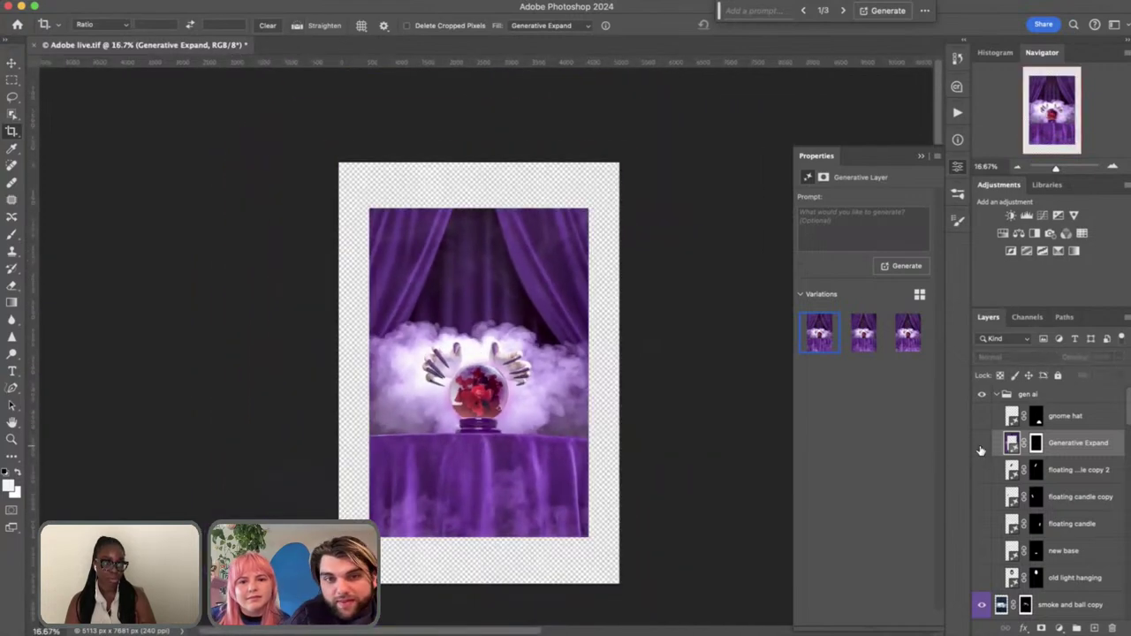
click(981, 448)
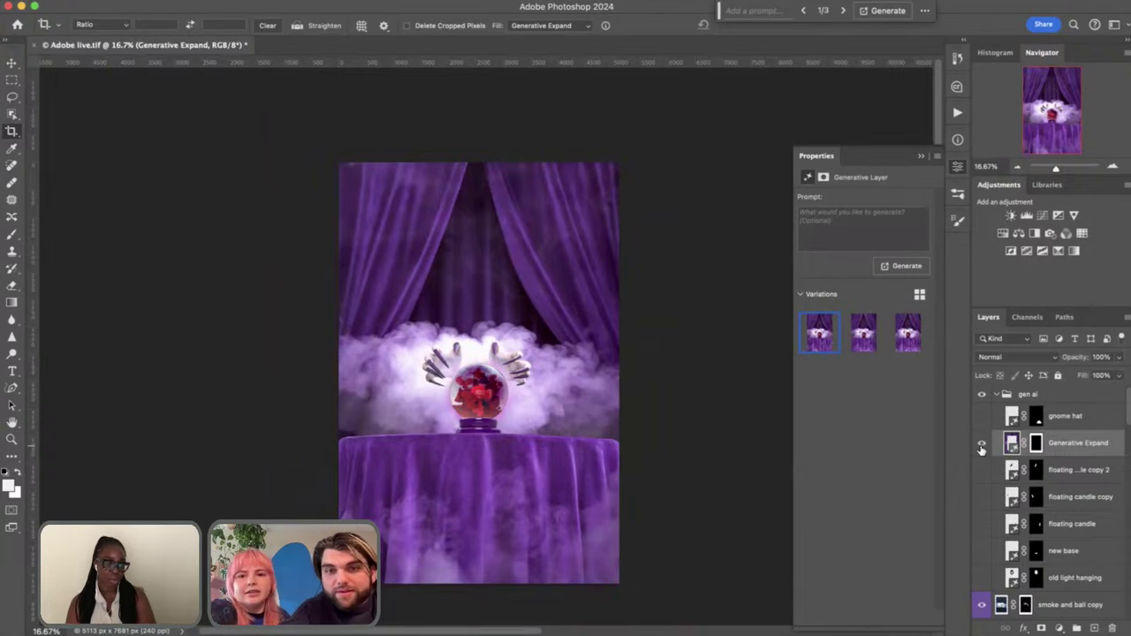
Compare variations 1 and 2 of the Generative Expand layer, choose variation 2, and duplicate the layer
click(854, 346)
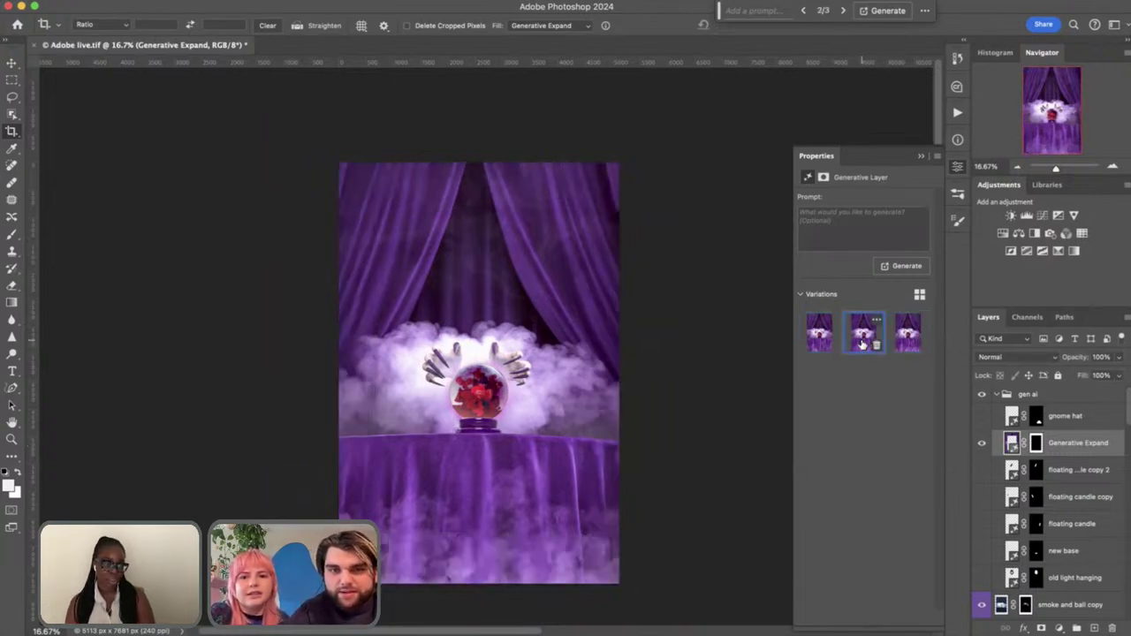
click(818, 343)
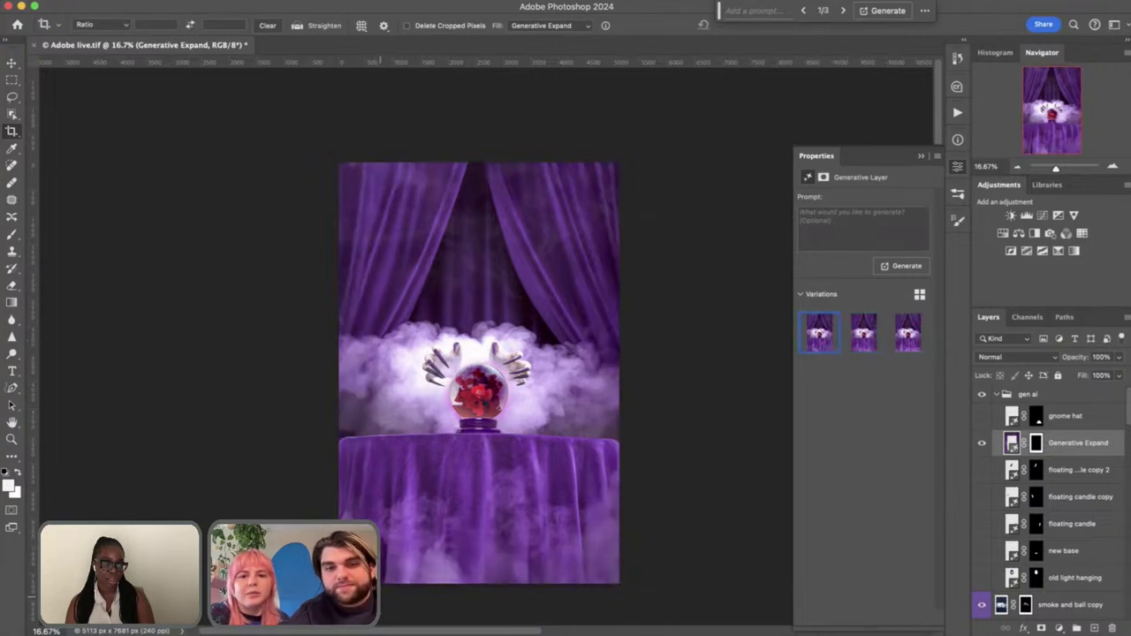
mouse_move(830, 353)
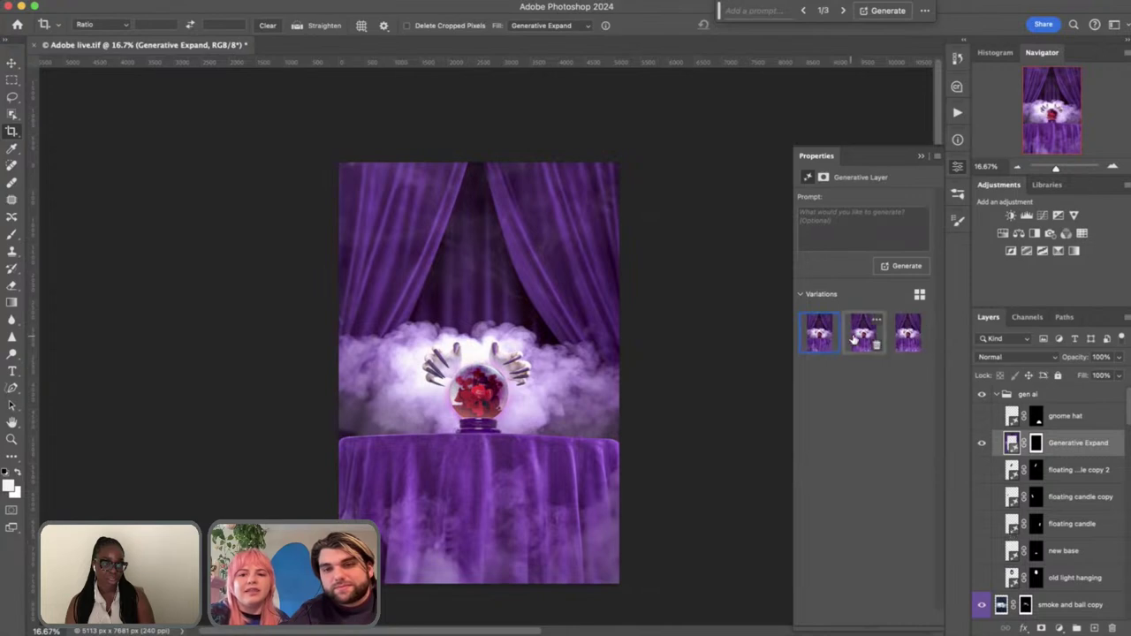
click(863, 347)
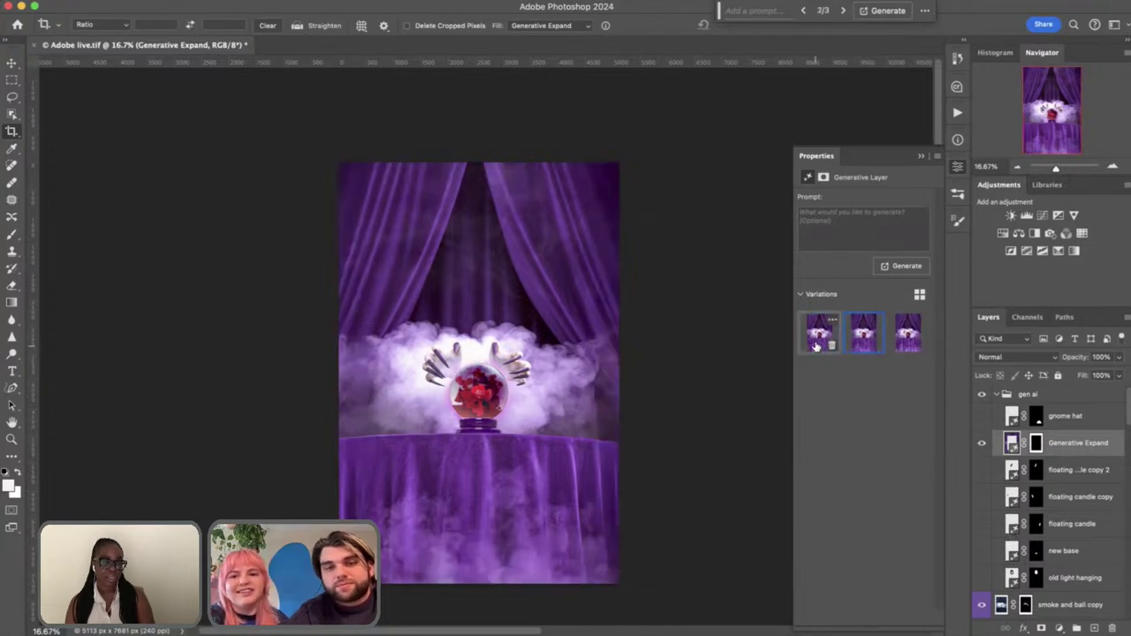
key(ctrl+j)
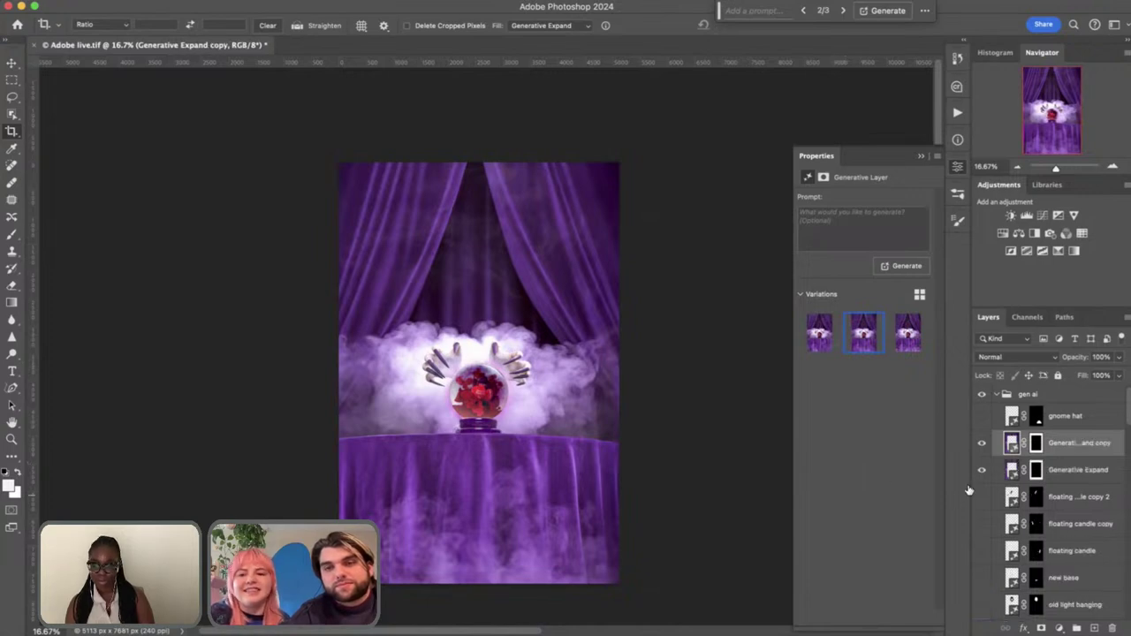
Hide the duplicated expand layer, and switch the original Generative Expand layer to variation 1
click(983, 446)
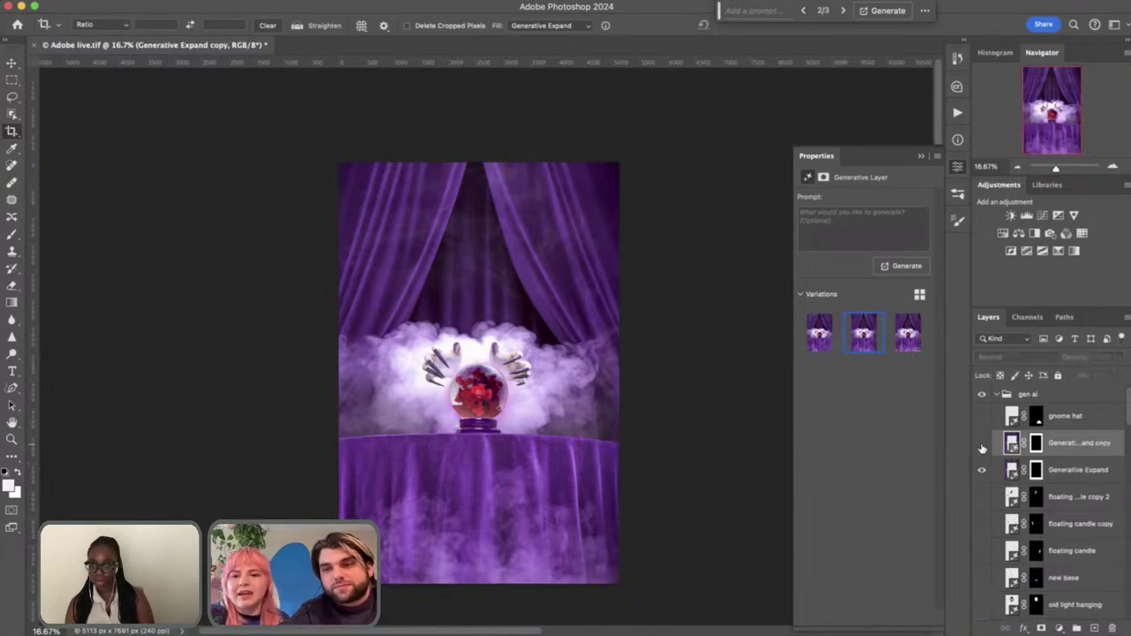
click(1008, 473)
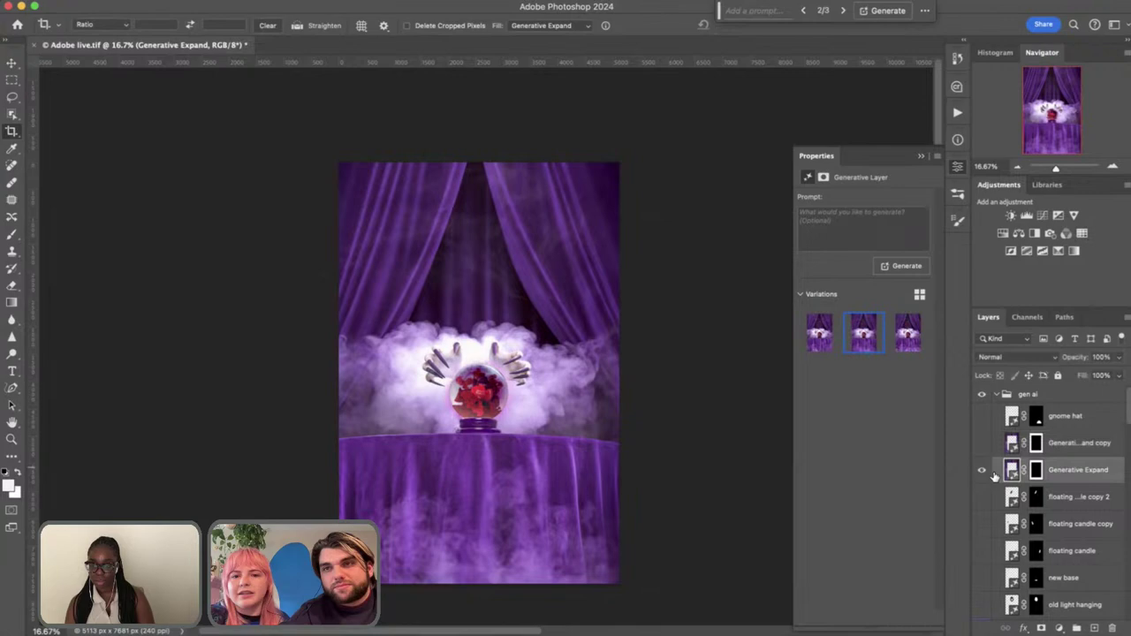
click(815, 344)
Mask out the original Generative Expand layer's border above the table by painting black on its mask with a very large soft brush
key(b)
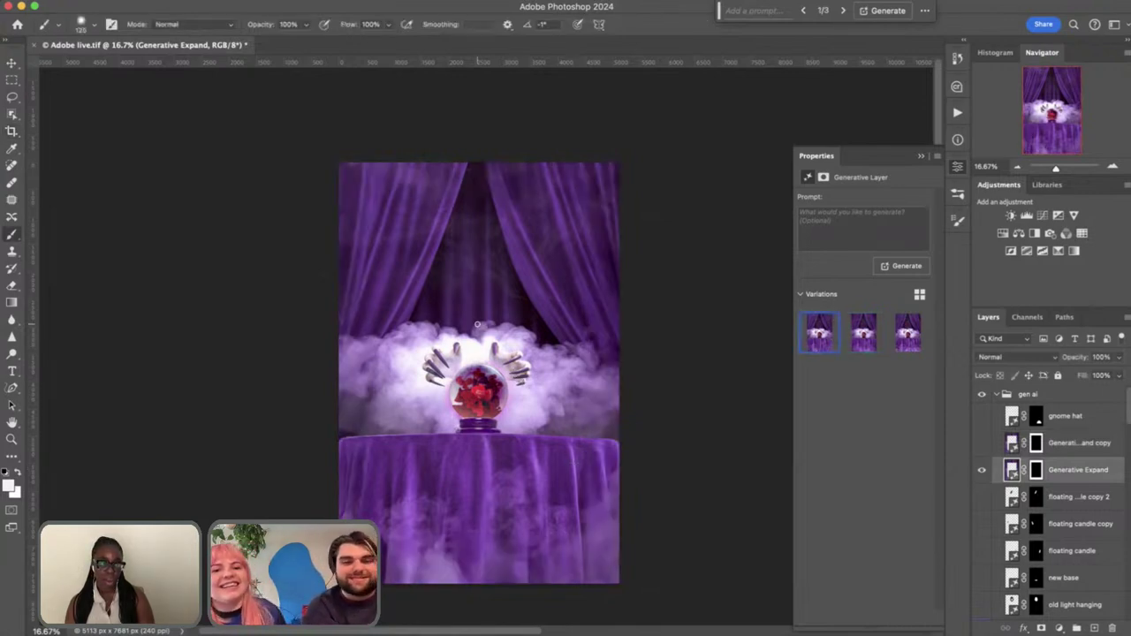
key(bracketright)
key(bracketright)
key(bracketright)
key(bracketright)
key(bracketright)
key(bracketright)
key(bracketright)
key(bracketright)
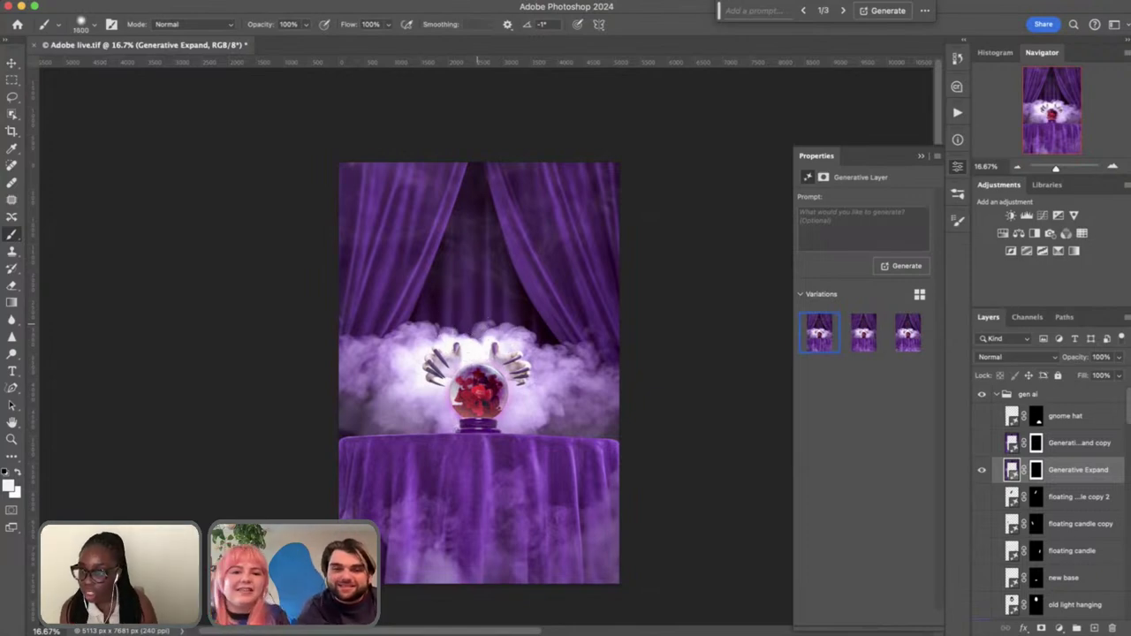
click(1036, 469)
key(d)
drag(612, 340, 610, 260)
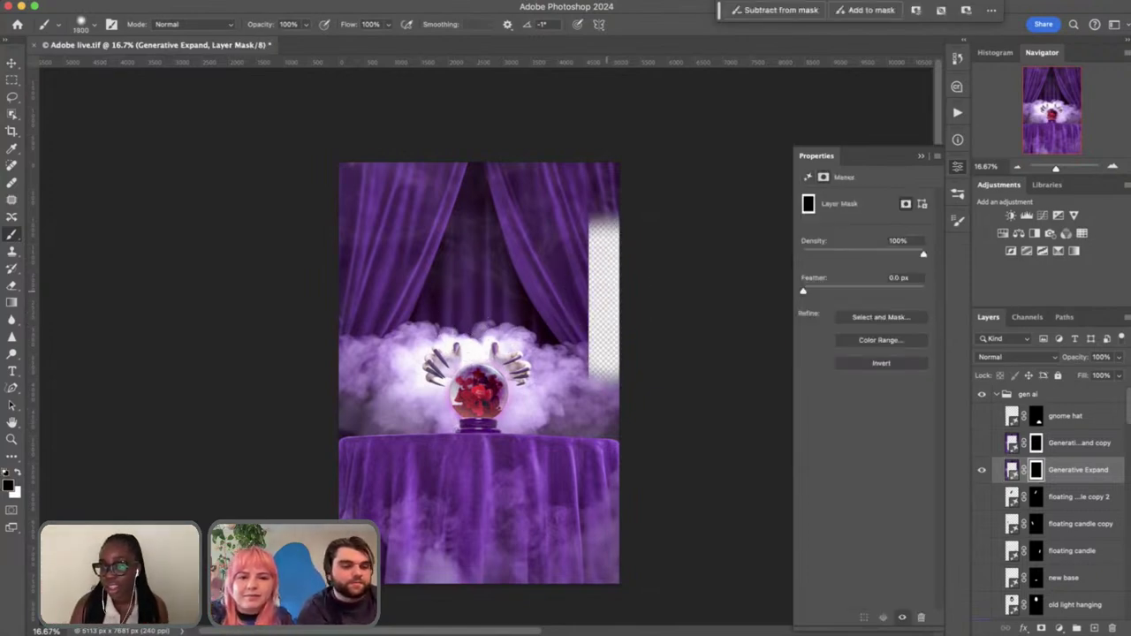
mouse_move(606, 221)
mouse_down()
mouse_move(570, 187)
mouse_move(351, 182)
mouse_move(349, 358)
mouse_move(372, 397)
mouse_move(345, 402)
mouse_up()
Reduce the brush to 900 px and mask out the remaining expanded border just above the table's edge
key(bracketleft)
key(bracketleft)
key(bracketleft)
key(bracketleft)
key(bracketleft)
key(bracketleft)
key(bracketleft)
key(bracketleft)
drag(575, 349, 599, 399)
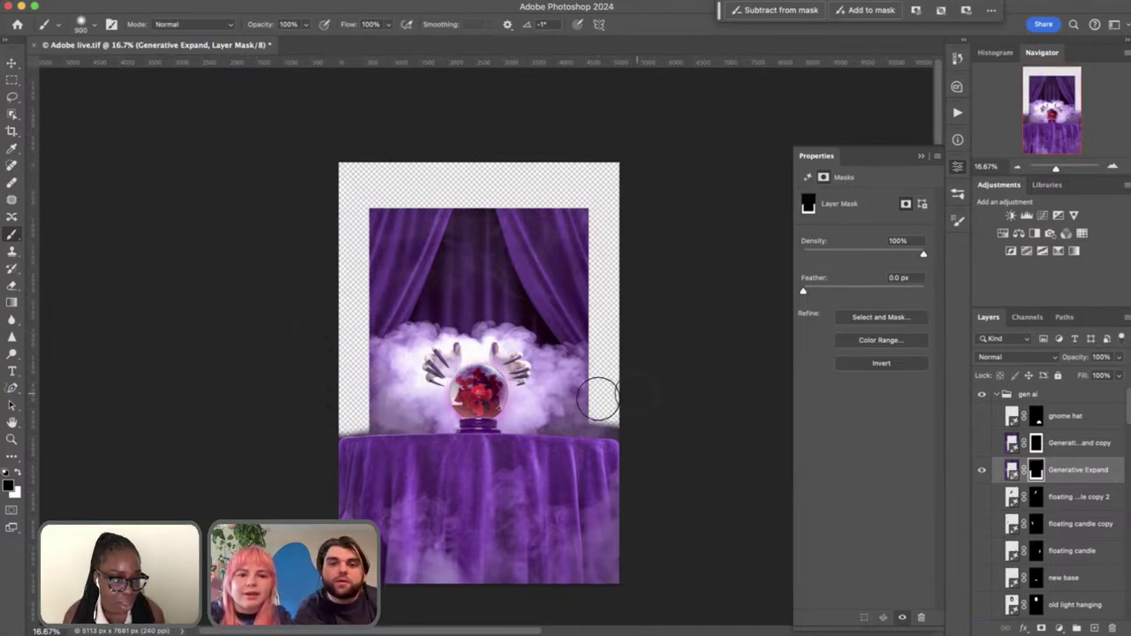
Show the duplicated expand layer, and paint black on its mask over the tablecloth area to reveal variation 1 there
click(981, 443)
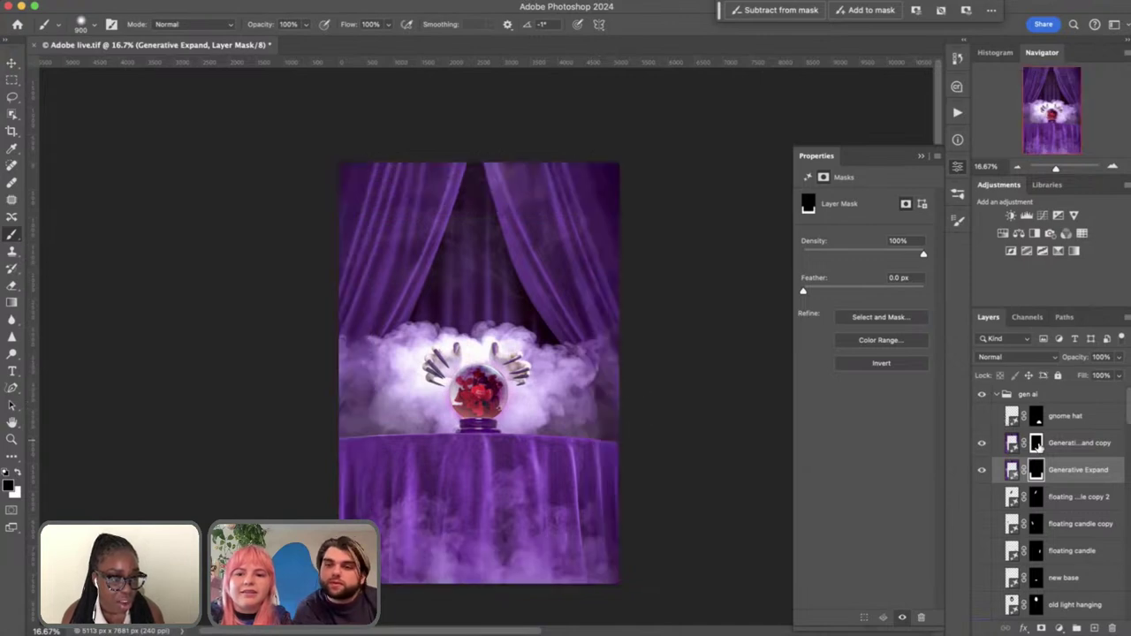
click(1036, 444)
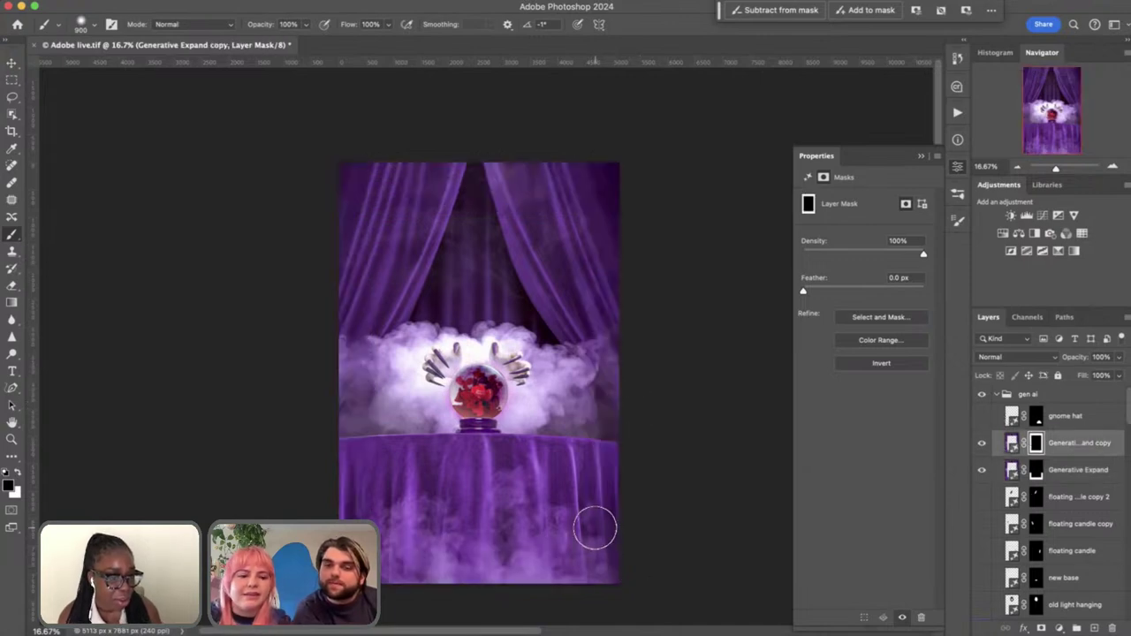
key(x)
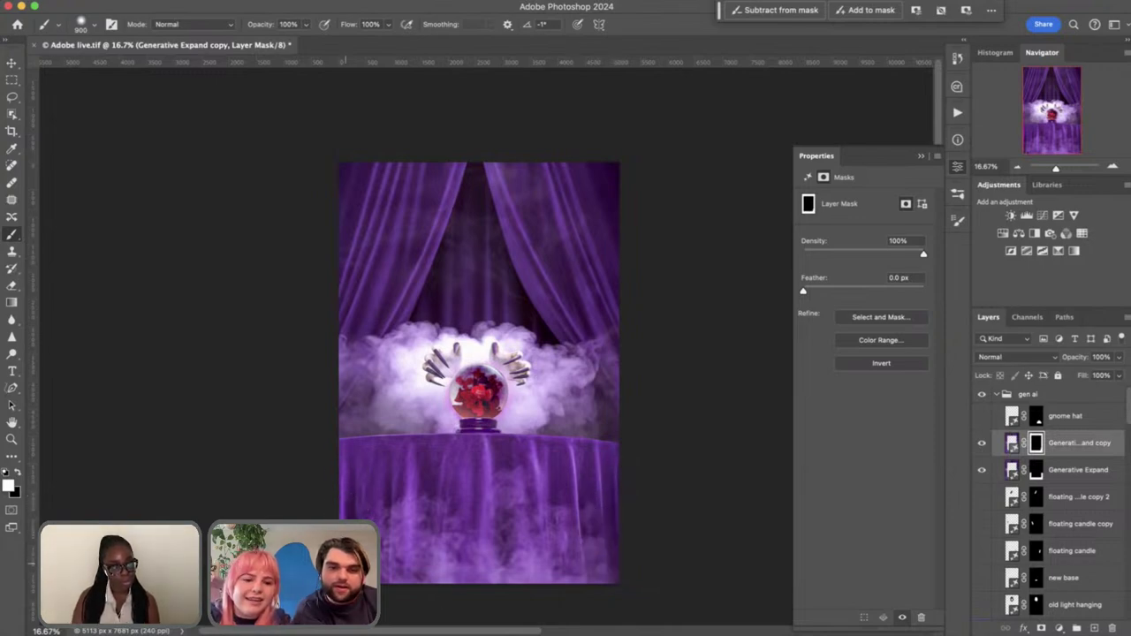
key(x)
click(350, 451)
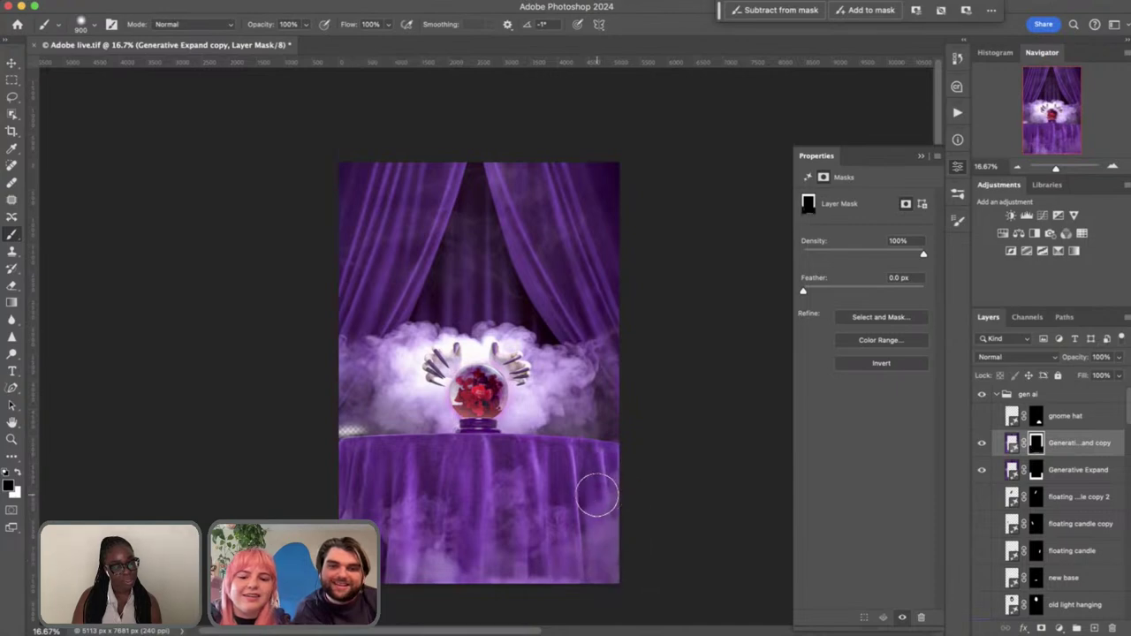
Reduce the brush to 250 px and paint white on the duplicate's mask to fill the transparent gap above the table's left edge
key(bracketleft)
key(bracketleft)
key(bracketleft)
key(bracketleft)
key(bracketleft)
key(bracketleft)
key(bracketleft)
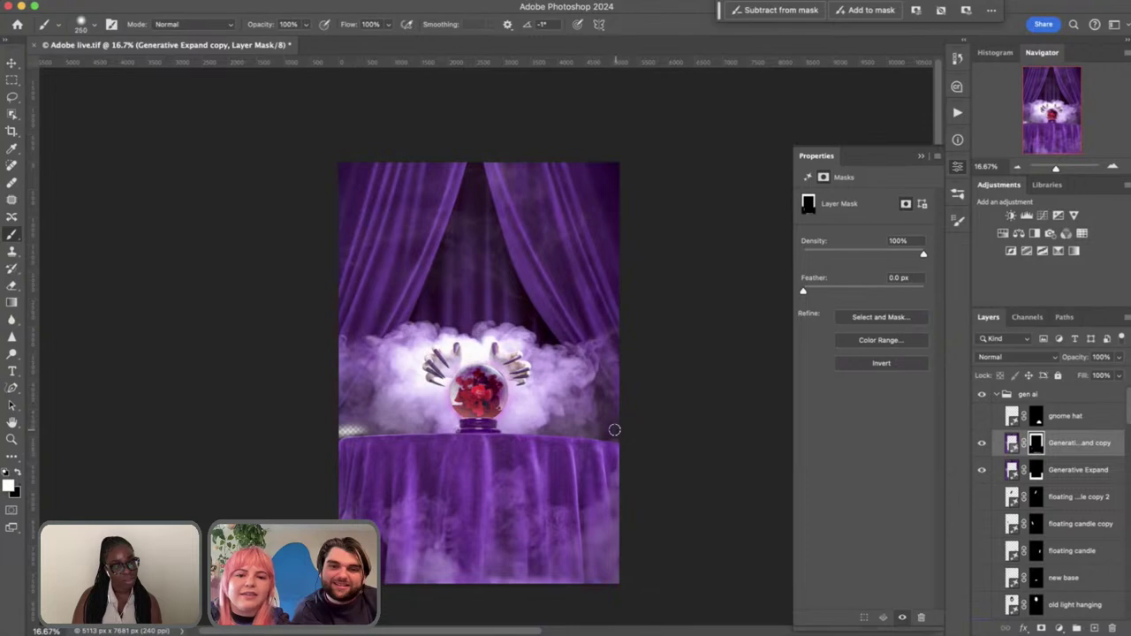
drag(379, 409, 343, 428)
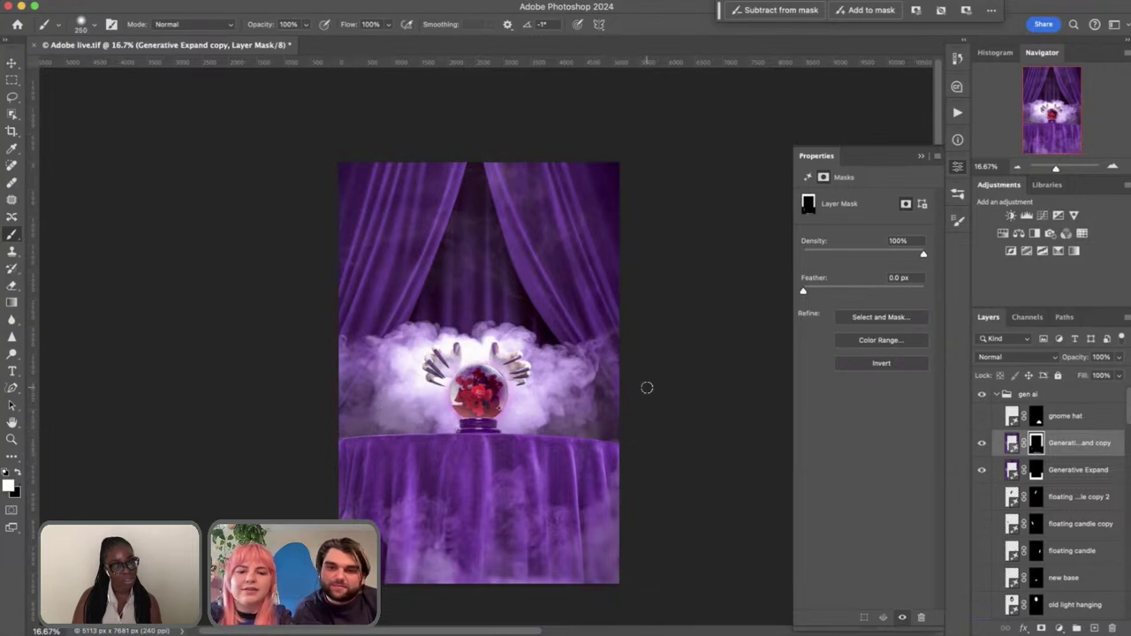
Show the three floating candle layers again around the crystal ball
key(super+equal)
key(super+equal)
key(super+equal)
scroll(1015, 535, down, 1)
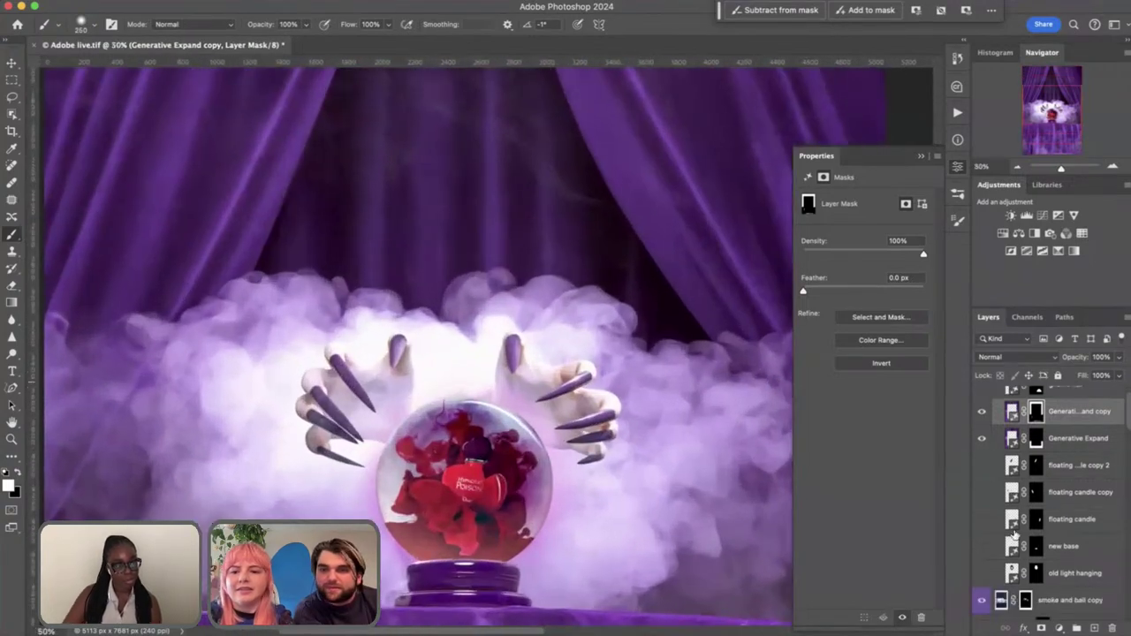
click(981, 456)
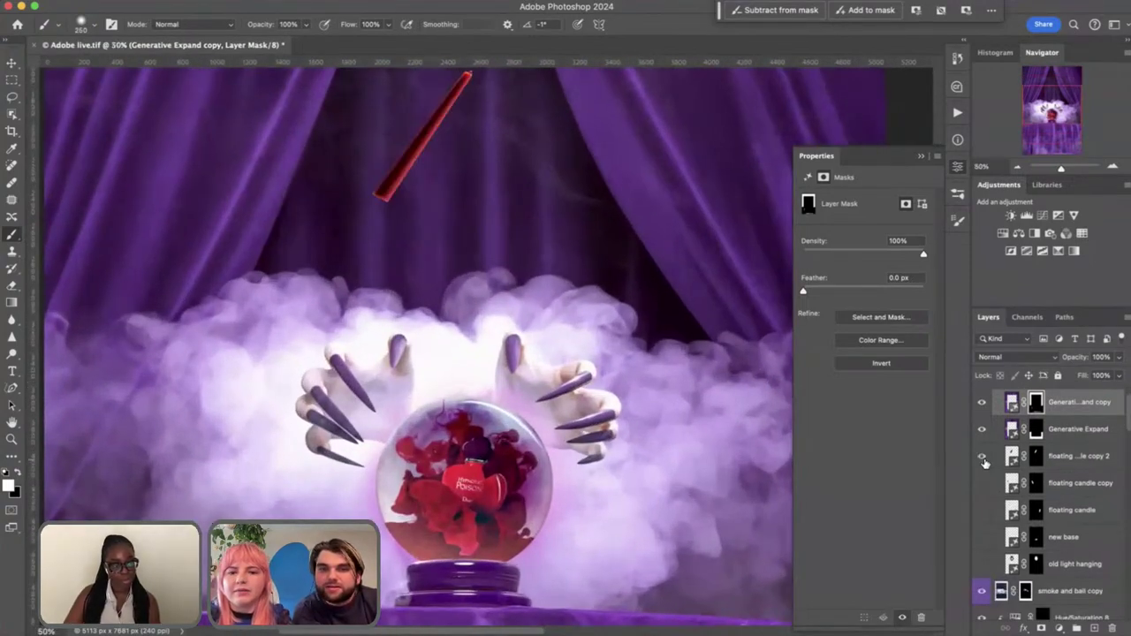
click(981, 483)
click(981, 510)
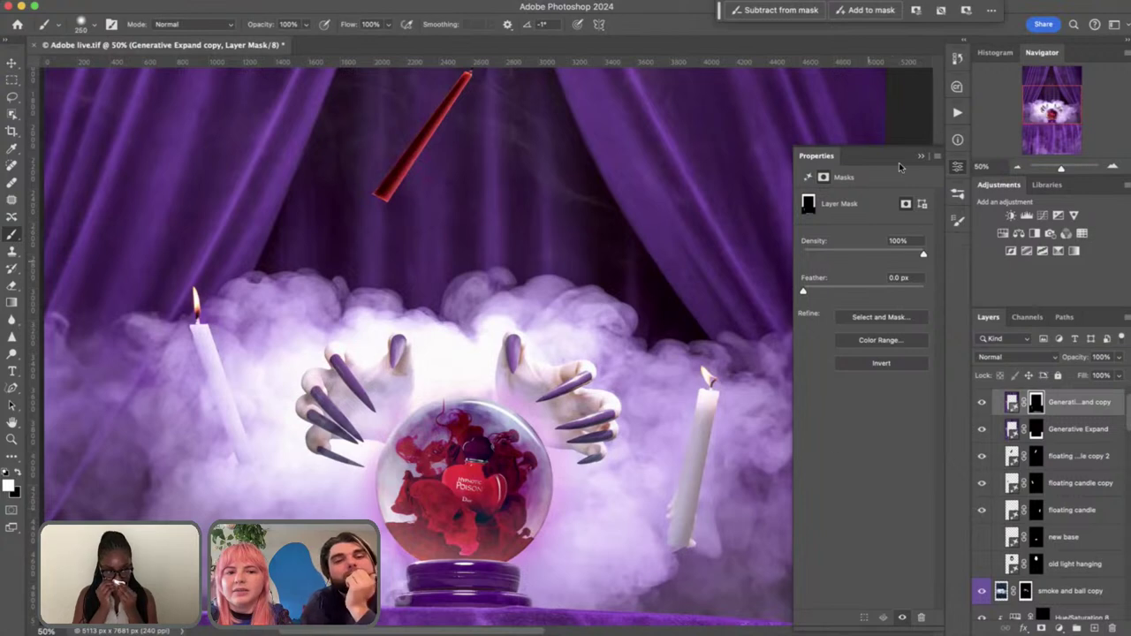
Duplicate the red floating candle layer and move the copy down over the crystal ball
click(1008, 456)
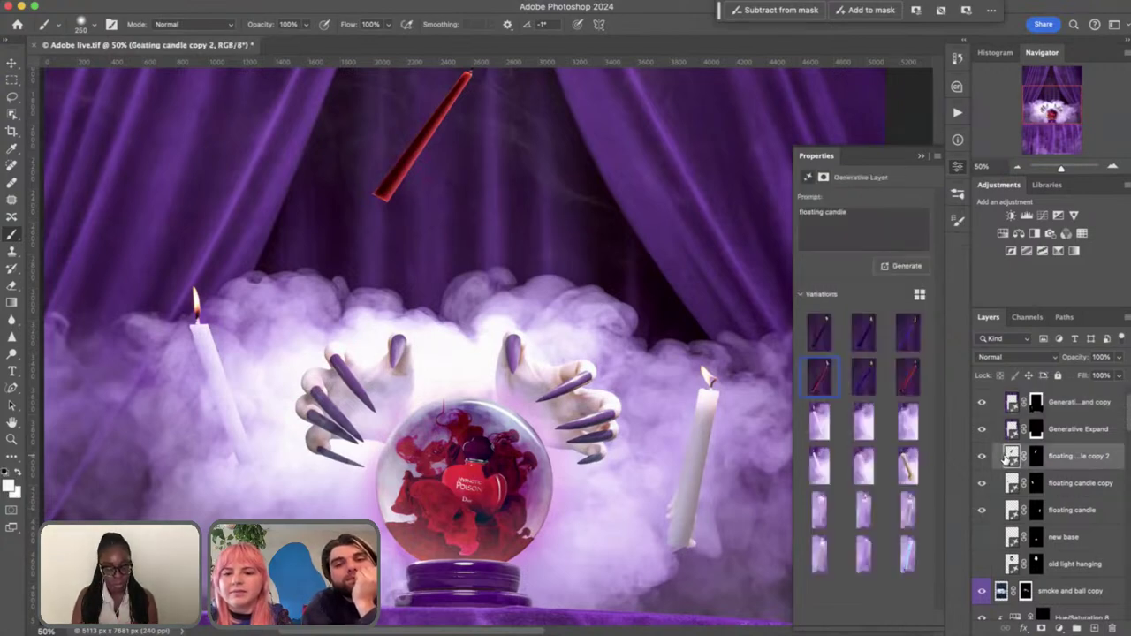
key(ctrl+minus)
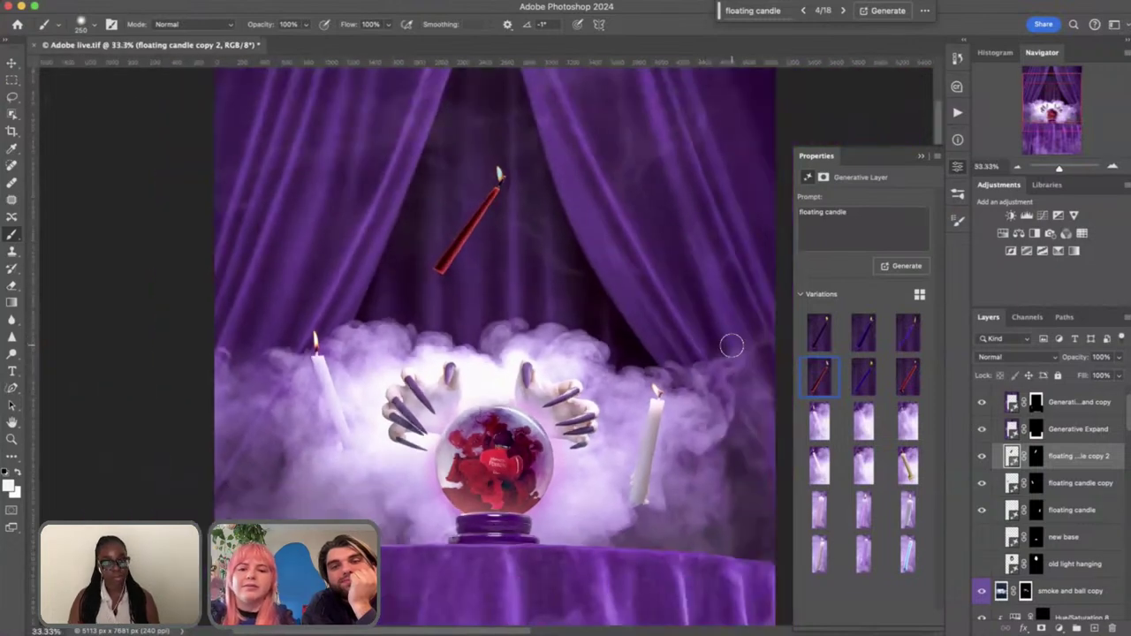
key(ctrl+j)
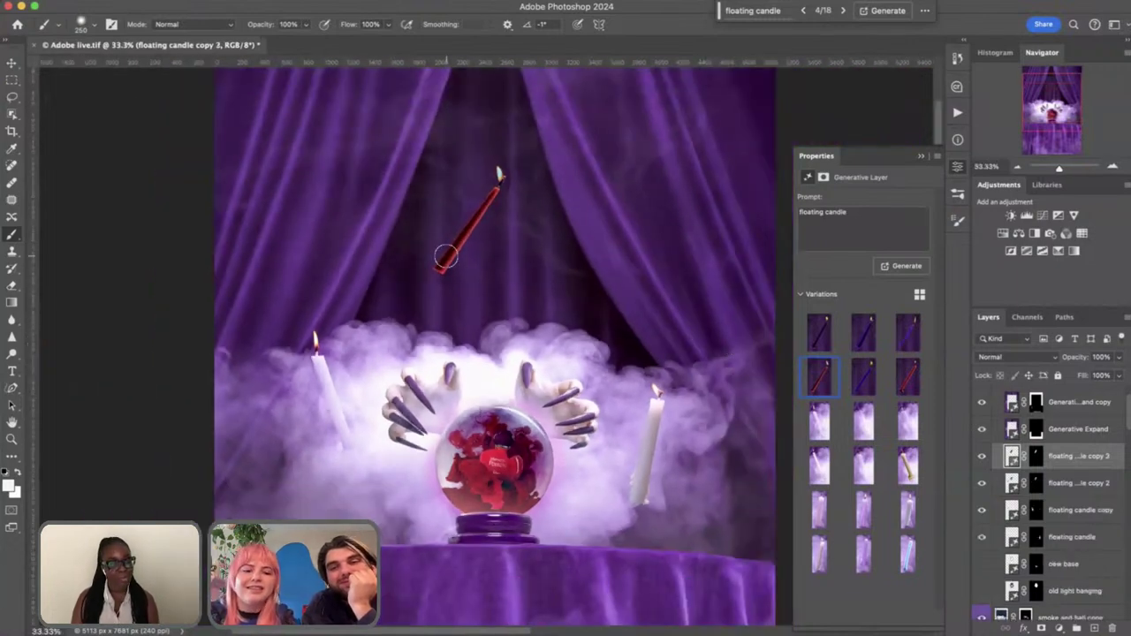
key(ctrl+t)
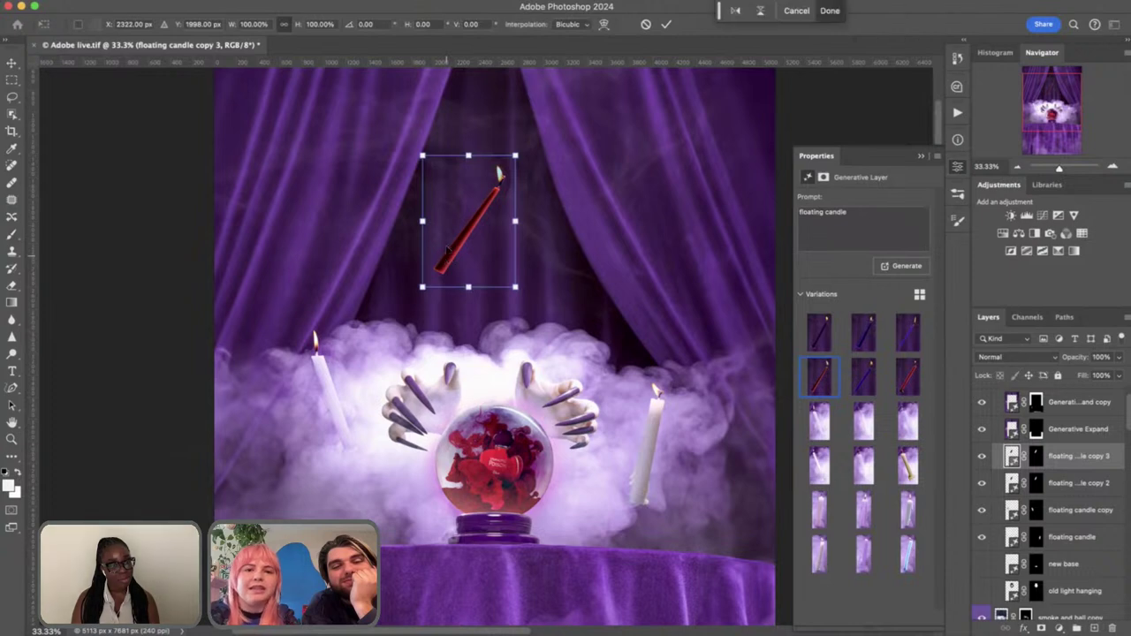
drag(456, 223, 477, 403)
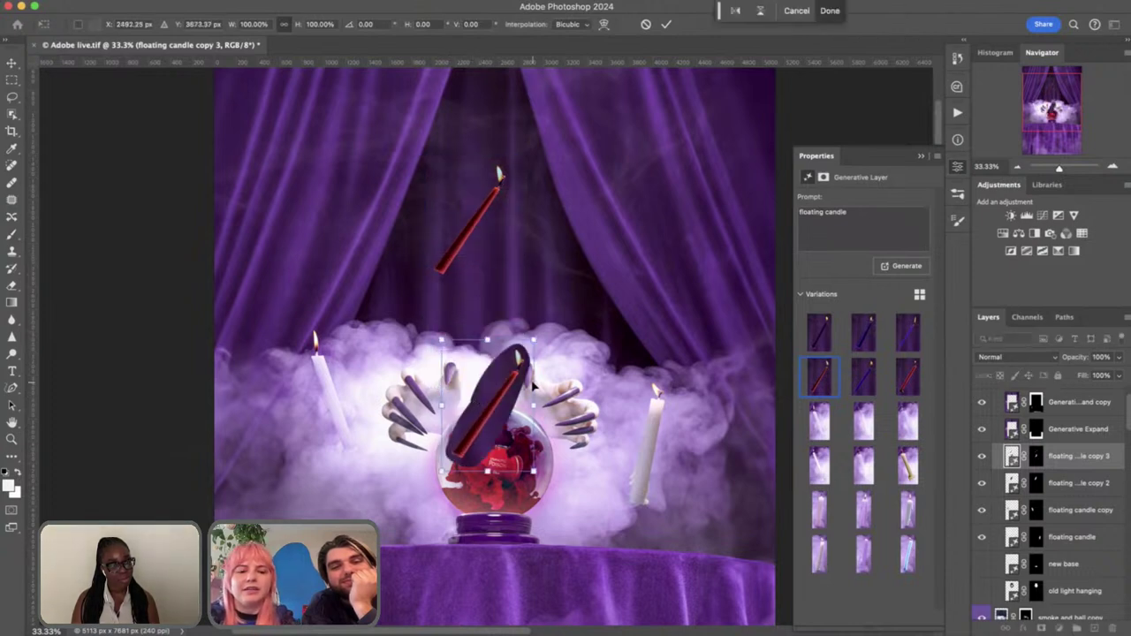
scroll(543, 354, up, 3)
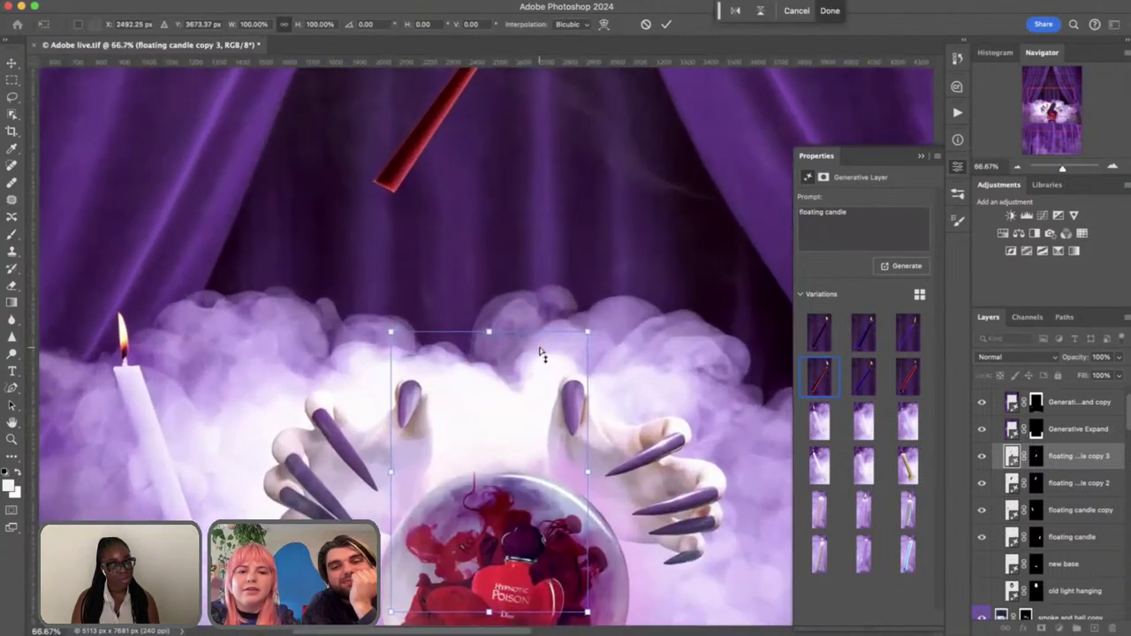
key(Return)
Try to select the copied red candle with the Object Selection tool, and clear the selection
key(b)
scroll(539, 343, down, 3)
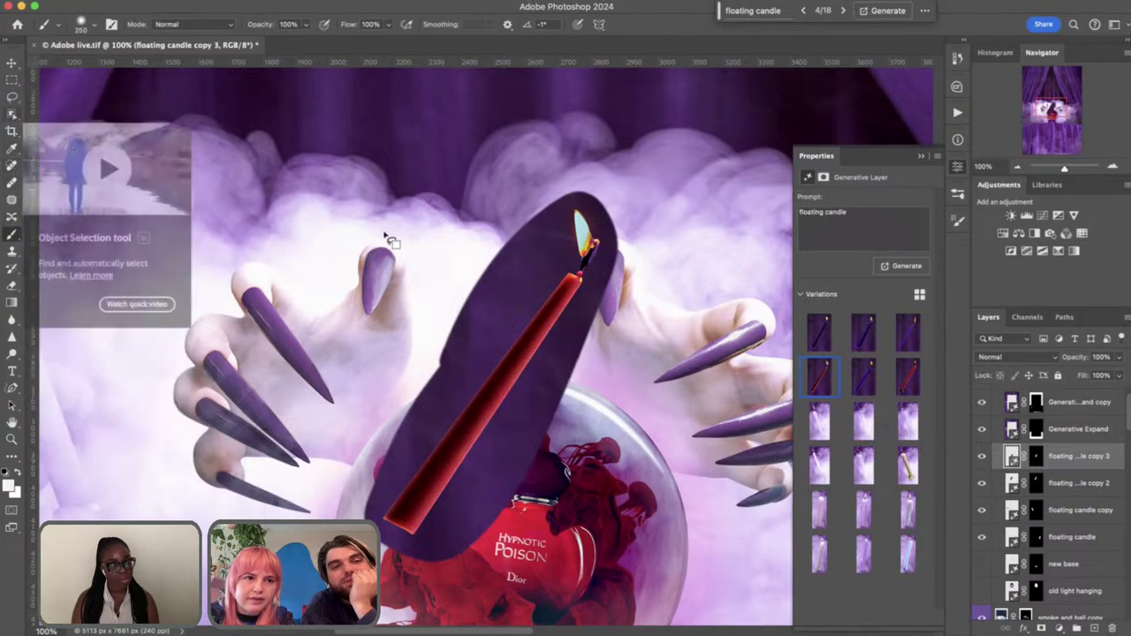
click(11, 115)
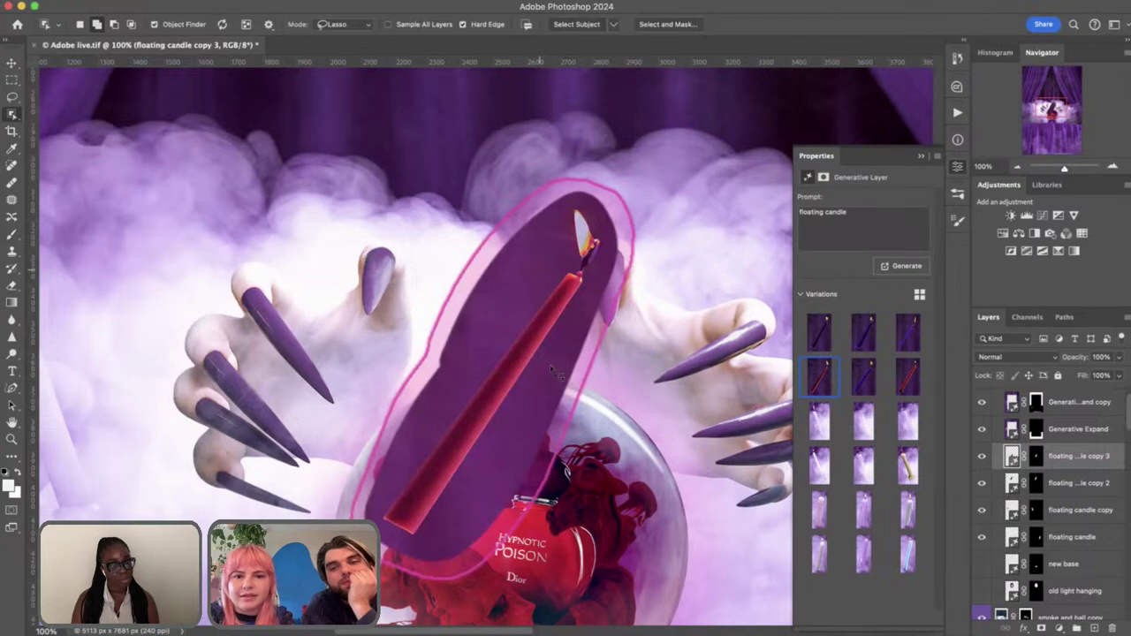
click(518, 331)
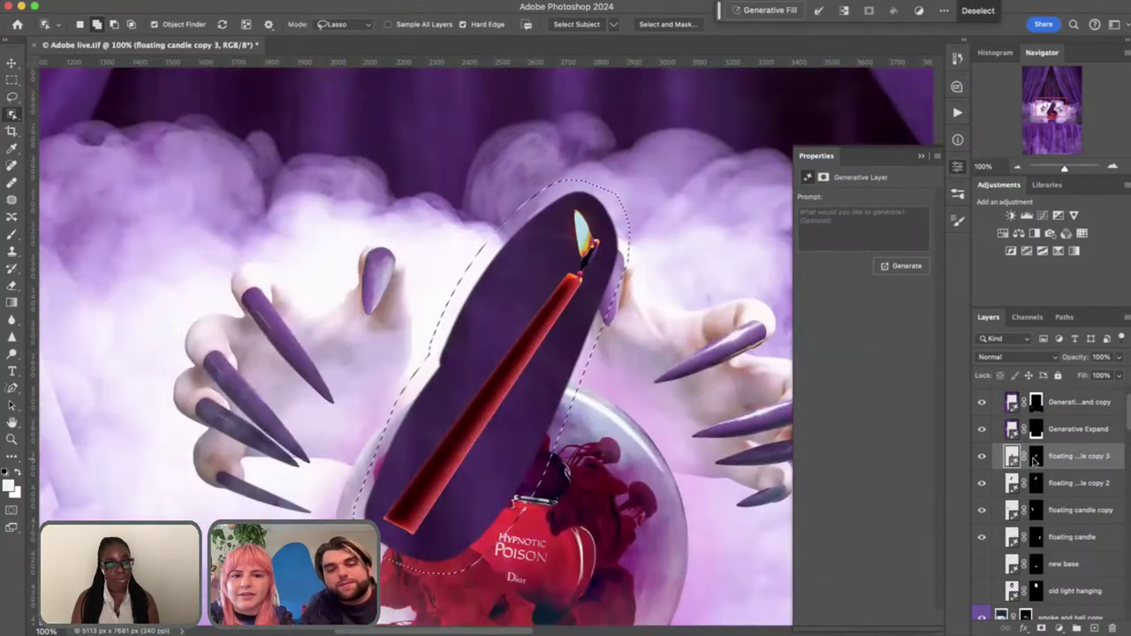
key(ctrl+d)
Reduce the brush to 80 px and paint black on the copy's mask to uncover the fingernail beside the flame
click(1036, 456)
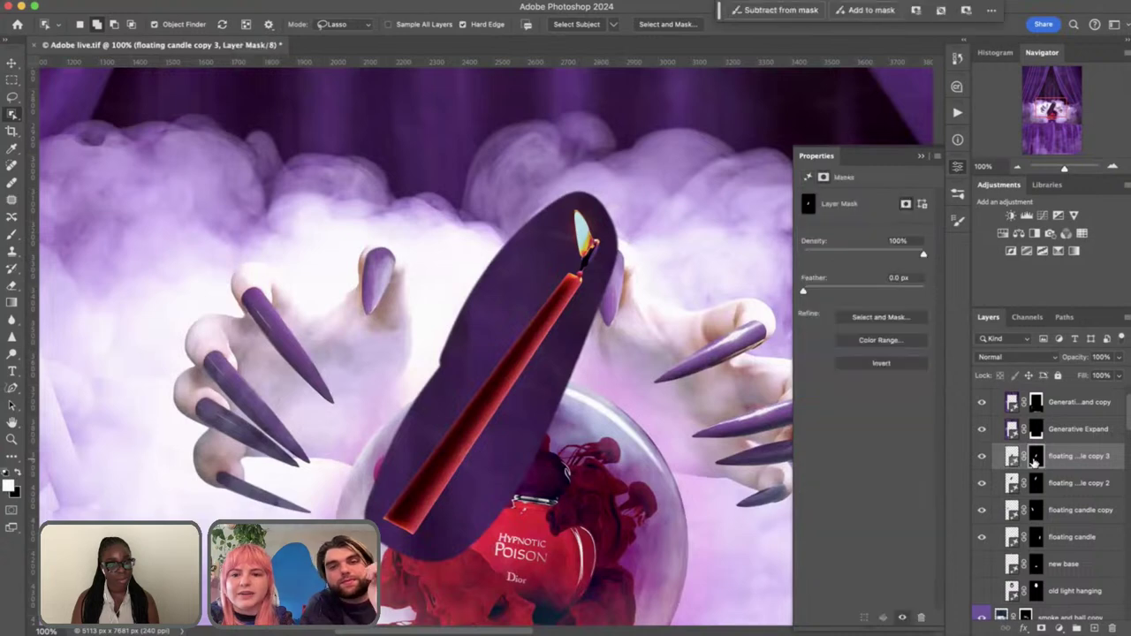
key(b)
key(bracketleft)
key(bracketleft)
key(bracketleft)
key(bracketleft)
key(bracketleft)
key(bracketleft)
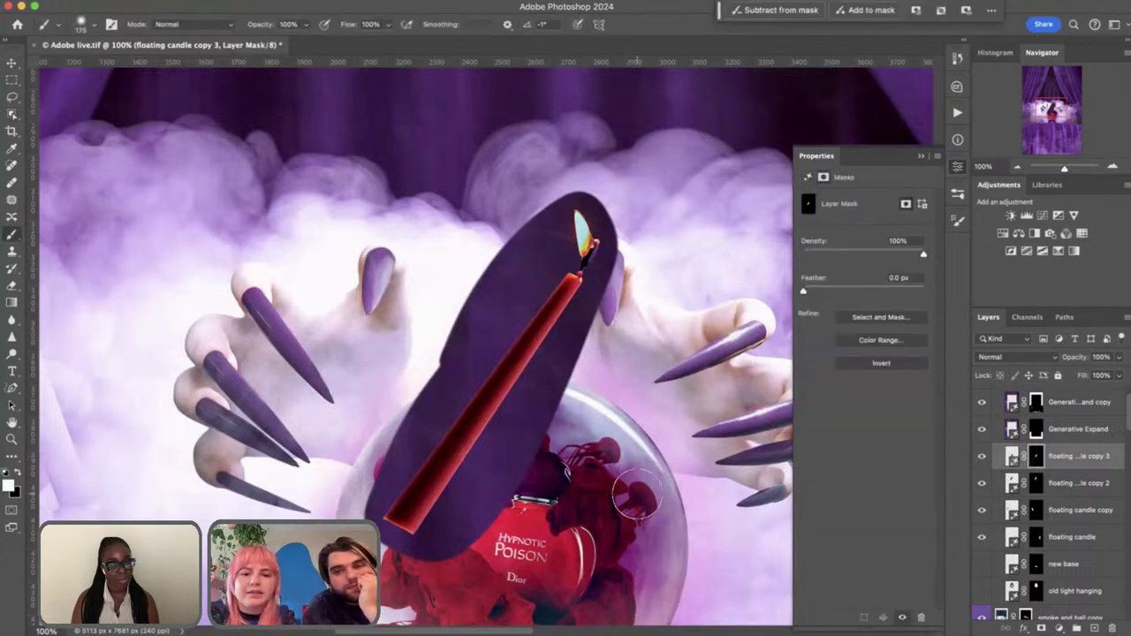
key(super+equal)
scroll(654, 230, right, 2)
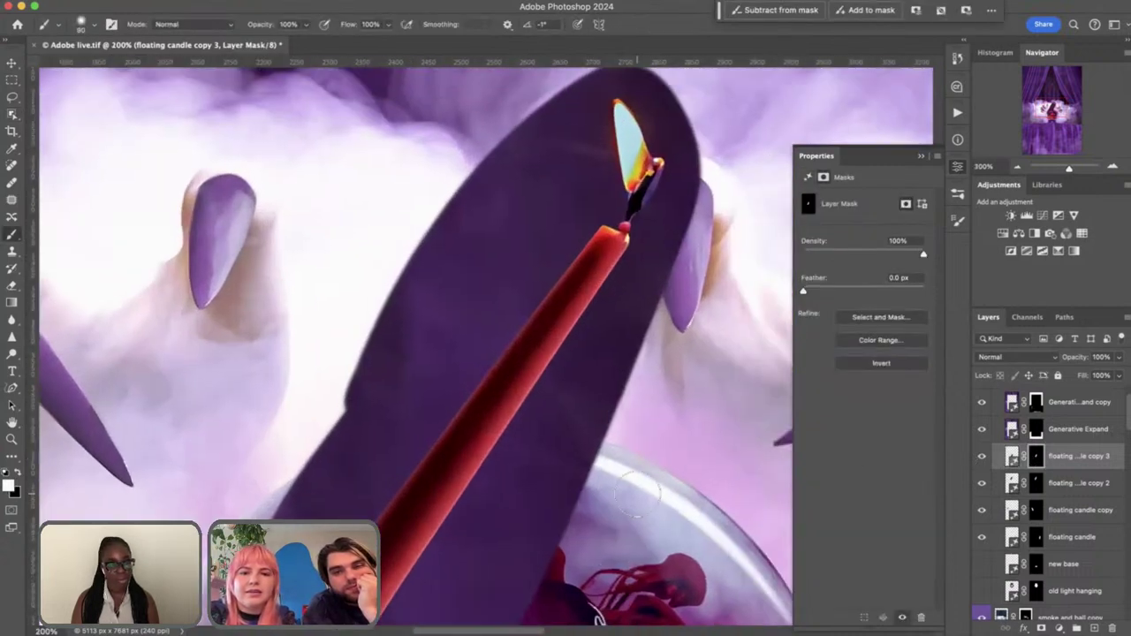
key(x)
mouse_move(669, 214)
mouse_down()
mouse_move(679, 209)
mouse_move(684, 221)
mouse_move(669, 256)
mouse_up()
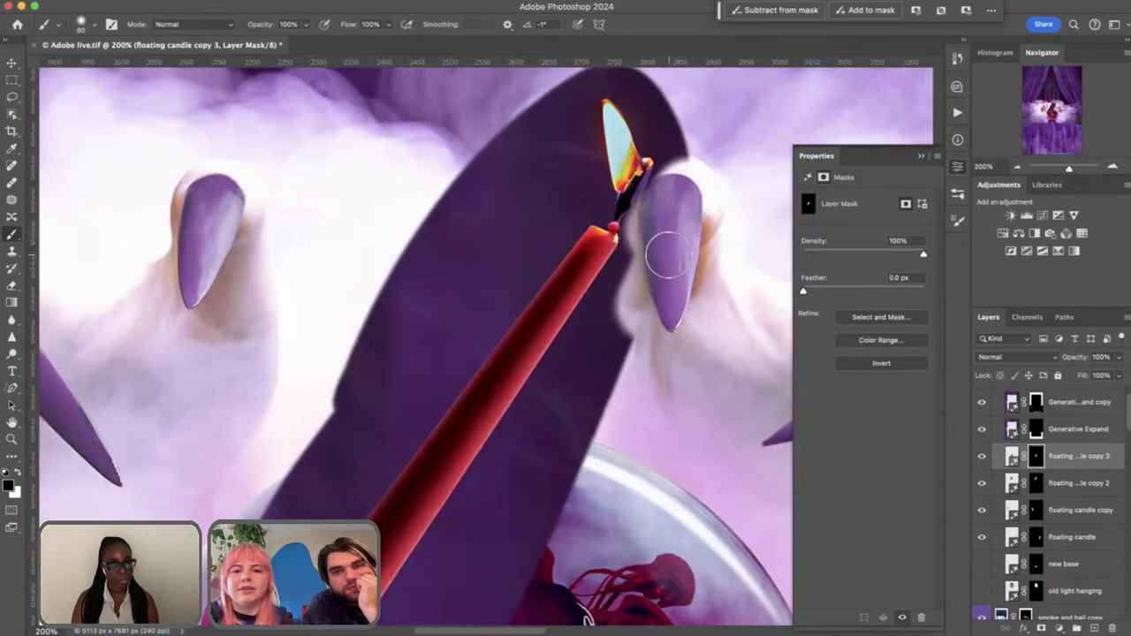
Set the brush to 80% hardness and 40 px, and mask out the purple backdrop along both candle edges and its base
click(94, 25)
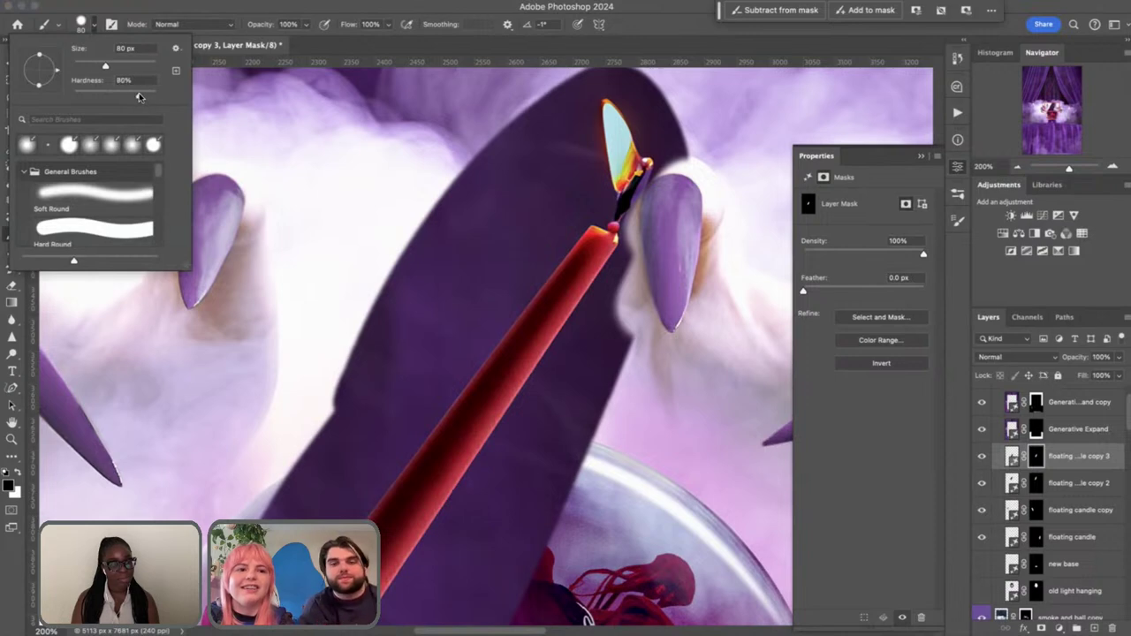
mouse_move(601, 321)
mouse_down()
mouse_move(666, 297)
mouse_move(610, 399)
mouse_move(663, 302)
mouse_move(632, 307)
mouse_up()
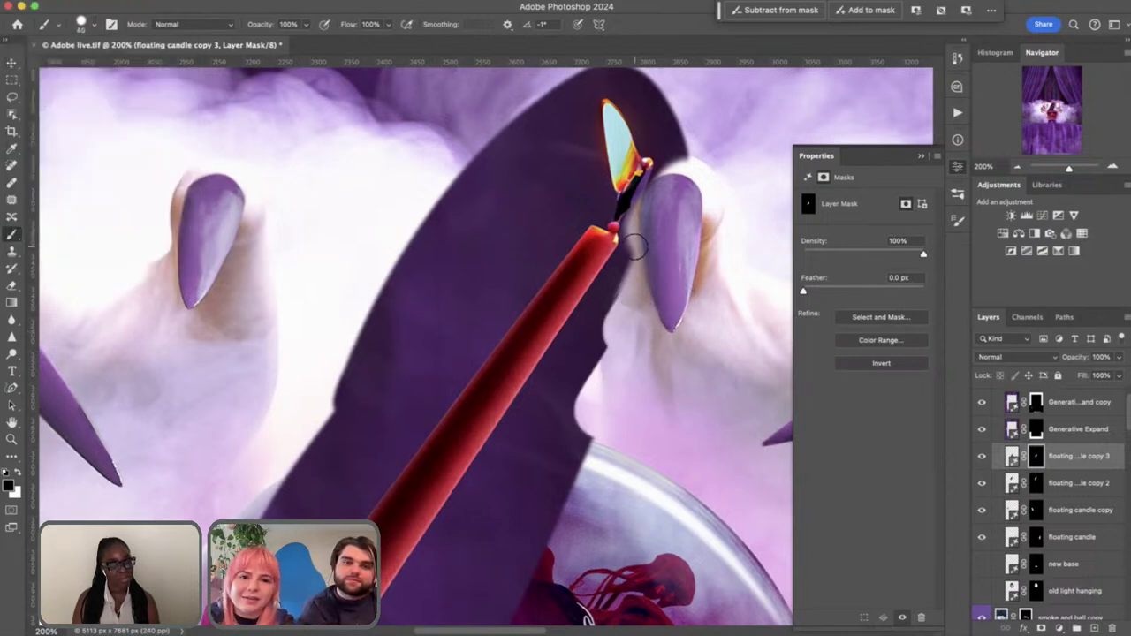
scroll(630, 249, down, 5)
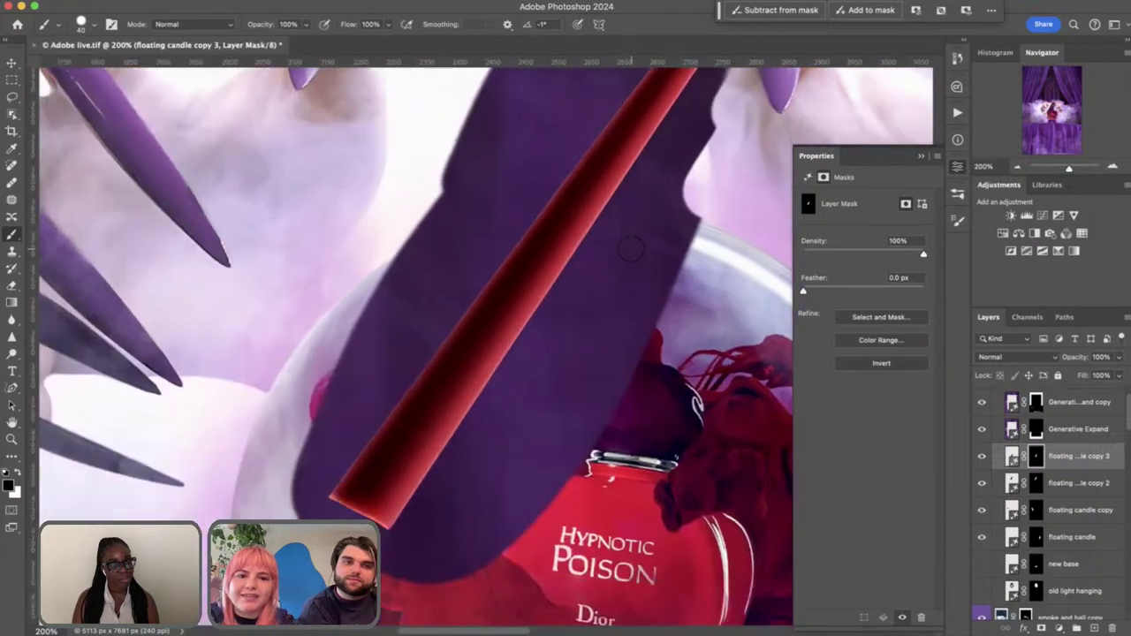
shift+click(399, 538)
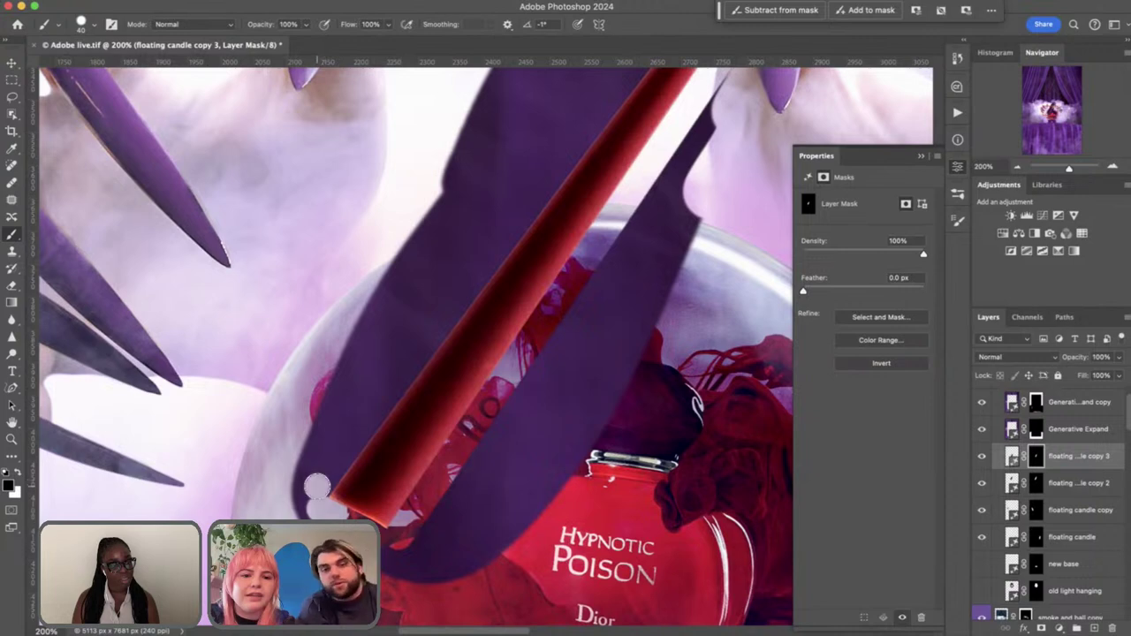
scroll(318, 485, up, 5)
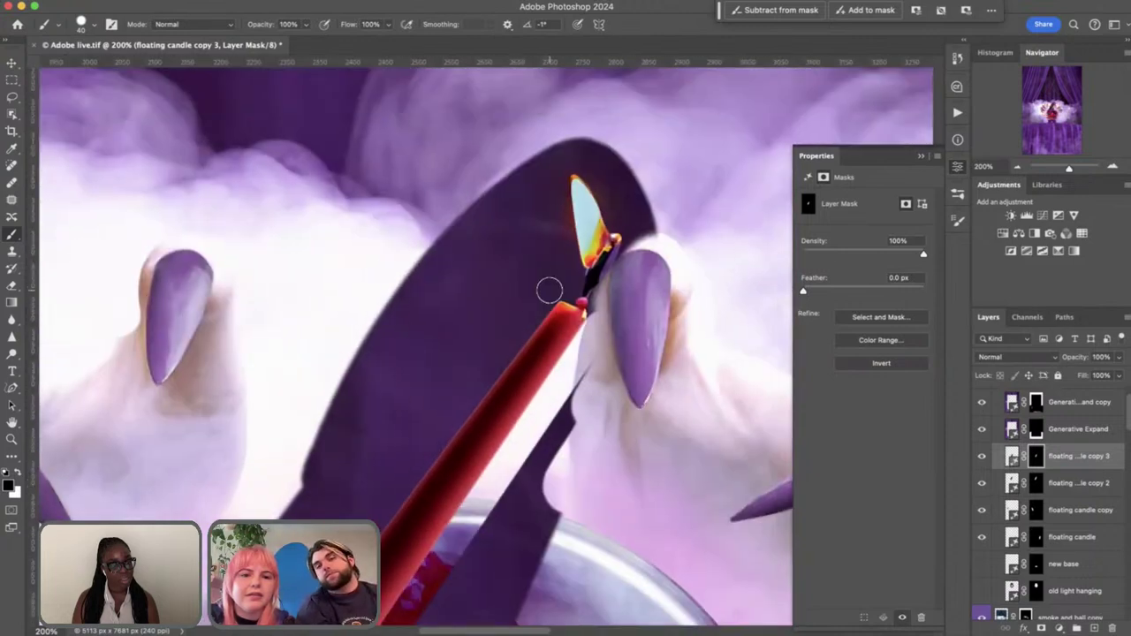
mouse_move(551, 262)
mouse_down()
mouse_move(477, 342)
mouse_move(431, 360)
mouse_move(387, 404)
mouse_up()
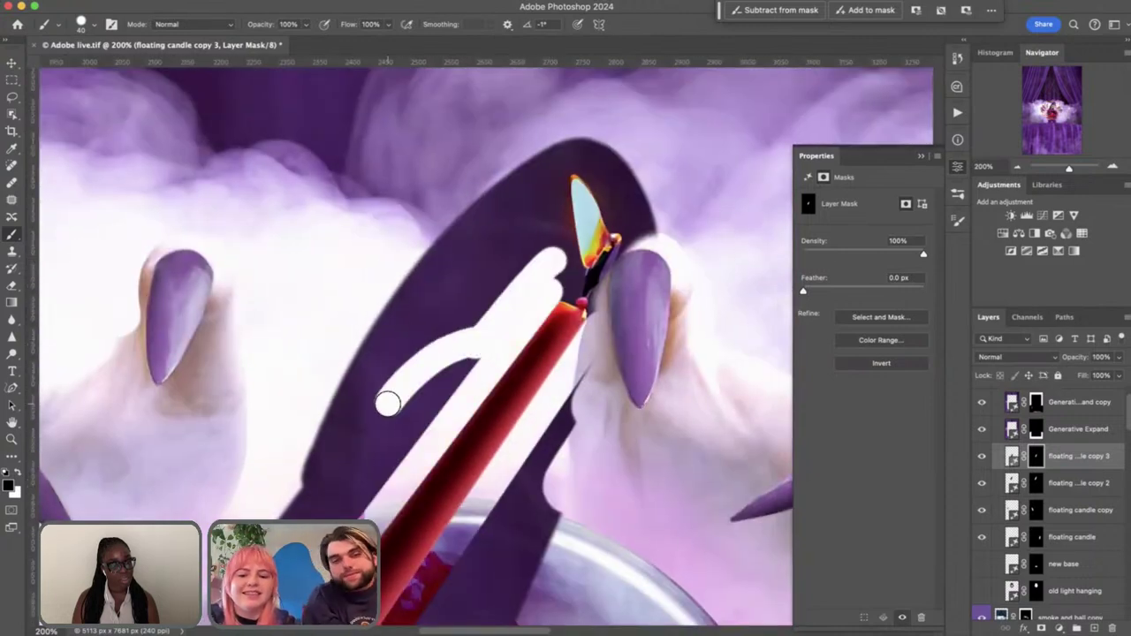
Enlarge the brush to 80 px and mask out the purple strip between the candle's right edge and the hand
key(bracketright)
key(bracketright)
key(bracketright)
key(bracketright)
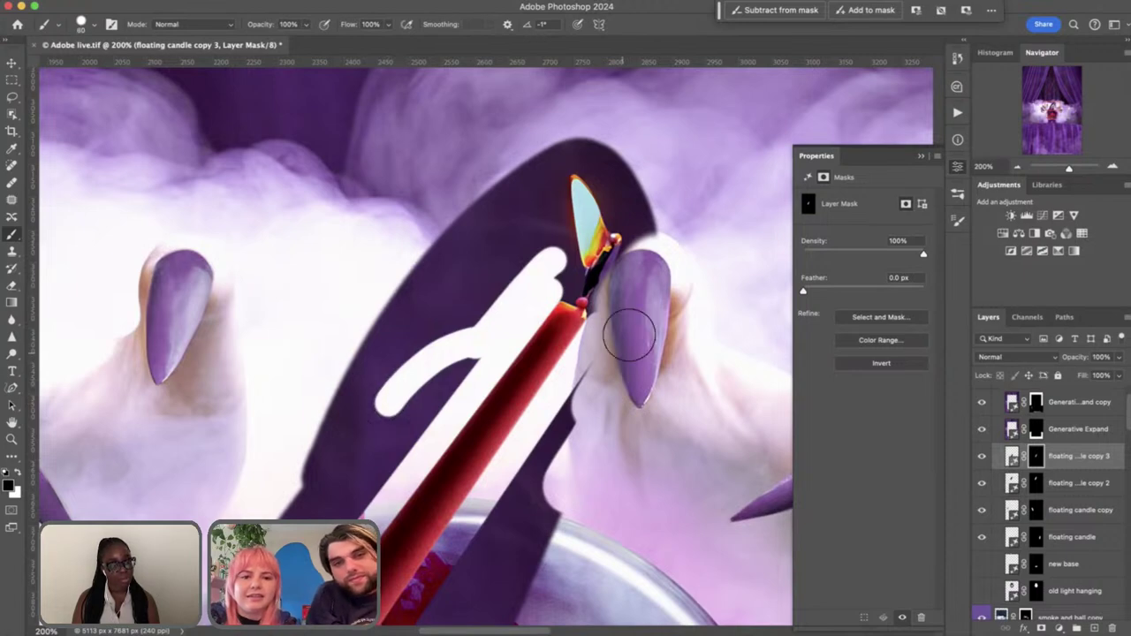
mouse_move(629, 334)
mouse_down()
mouse_move(531, 522)
mouse_move(520, 501)
mouse_move(486, 568)
mouse_move(520, 576)
mouse_move(500, 614)
mouse_up()
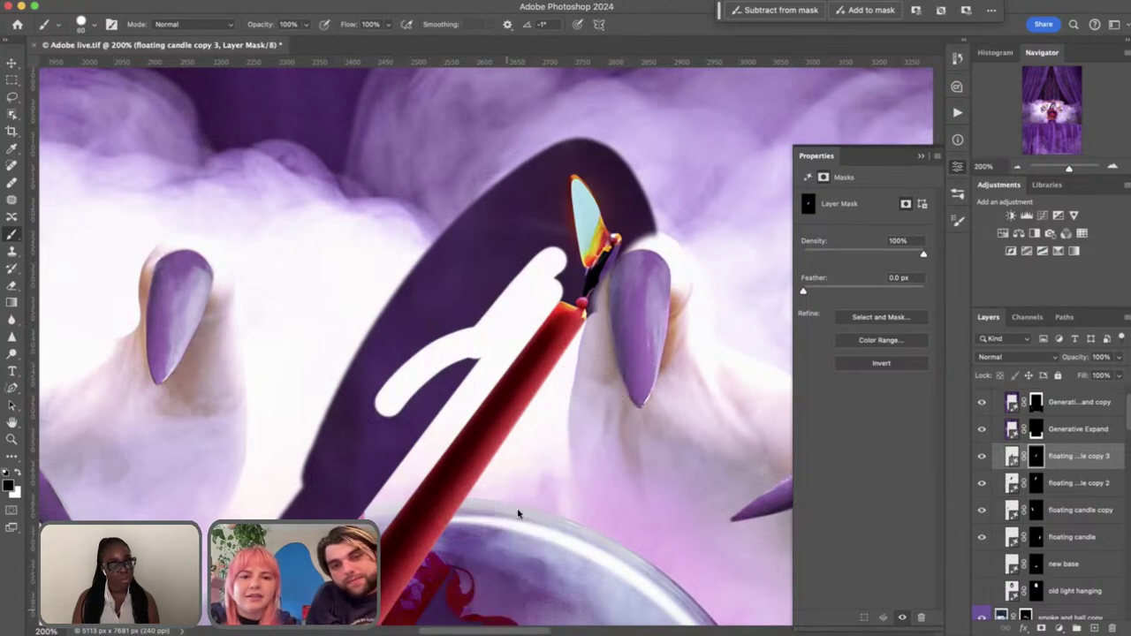
Enlarge the brush to 175 px and mask out the leftover purple backdrop around the candle's lower end and left side
key(super+minus)
key(super+minus)
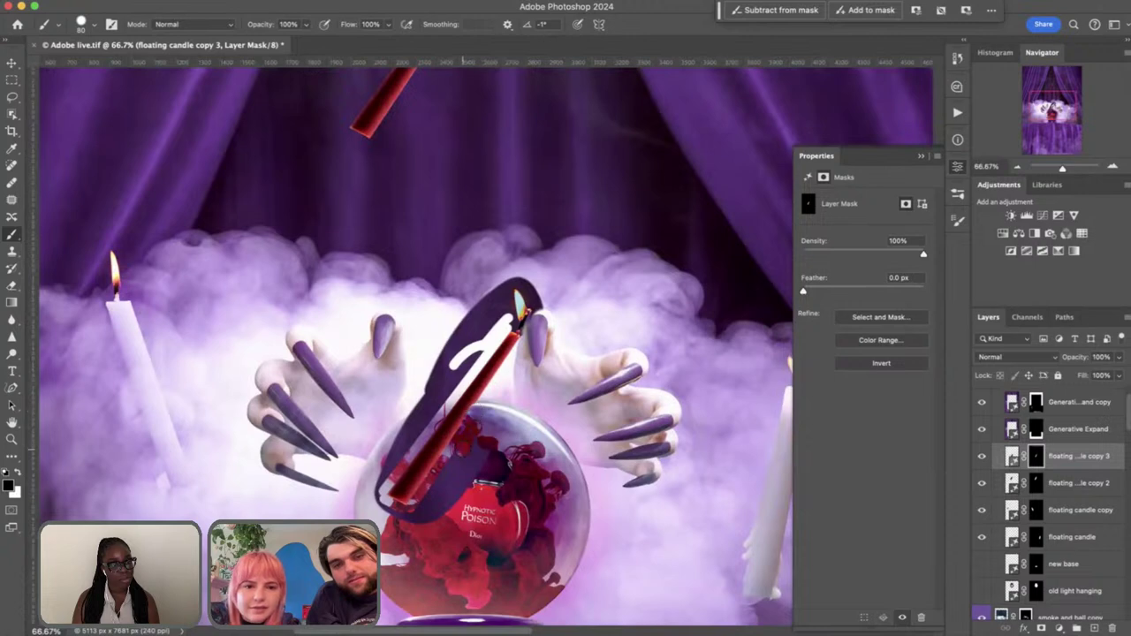
key(bracketright)
key(bracketright)
key(bracketright)
key(bracketright)
key(bracketright)
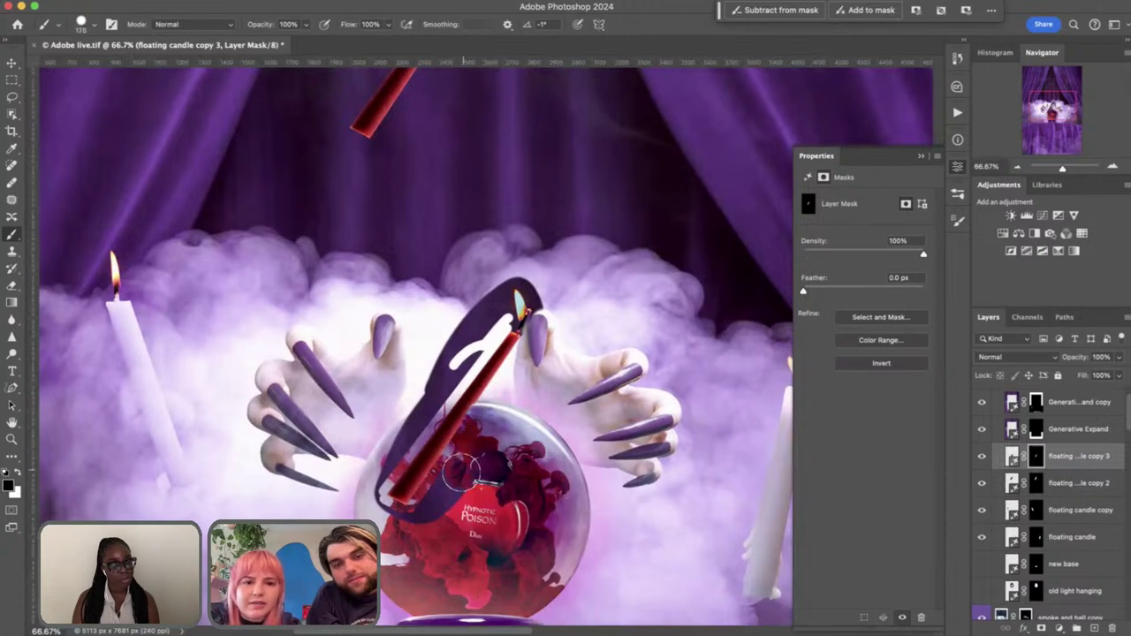
drag(460, 473, 412, 529)
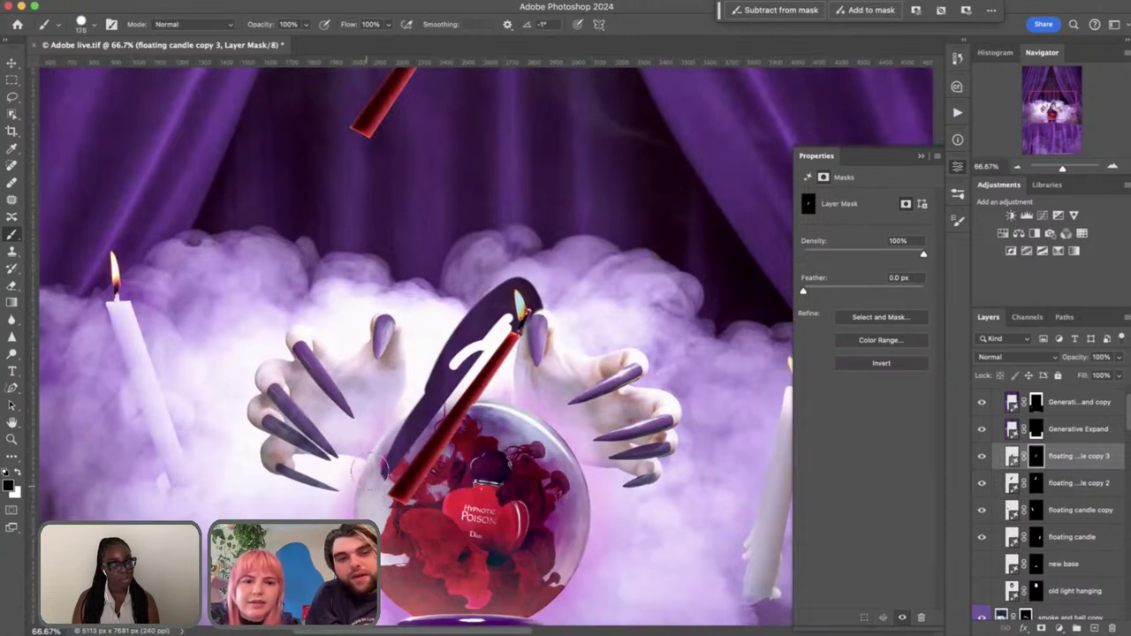
drag(370, 467, 486, 305)
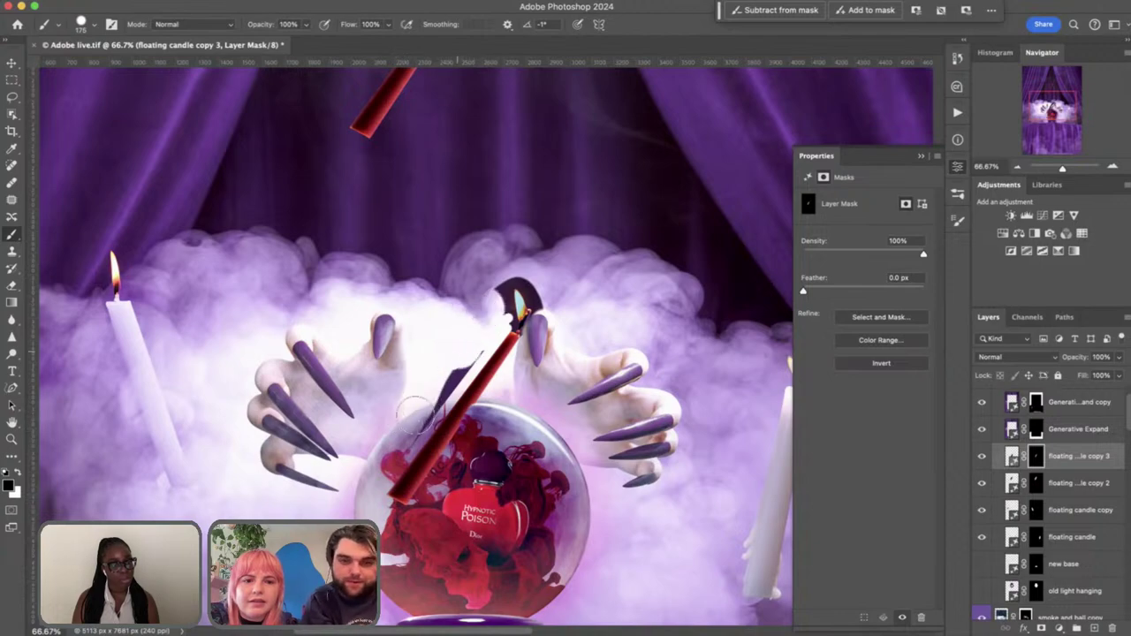
drag(413, 409, 478, 354)
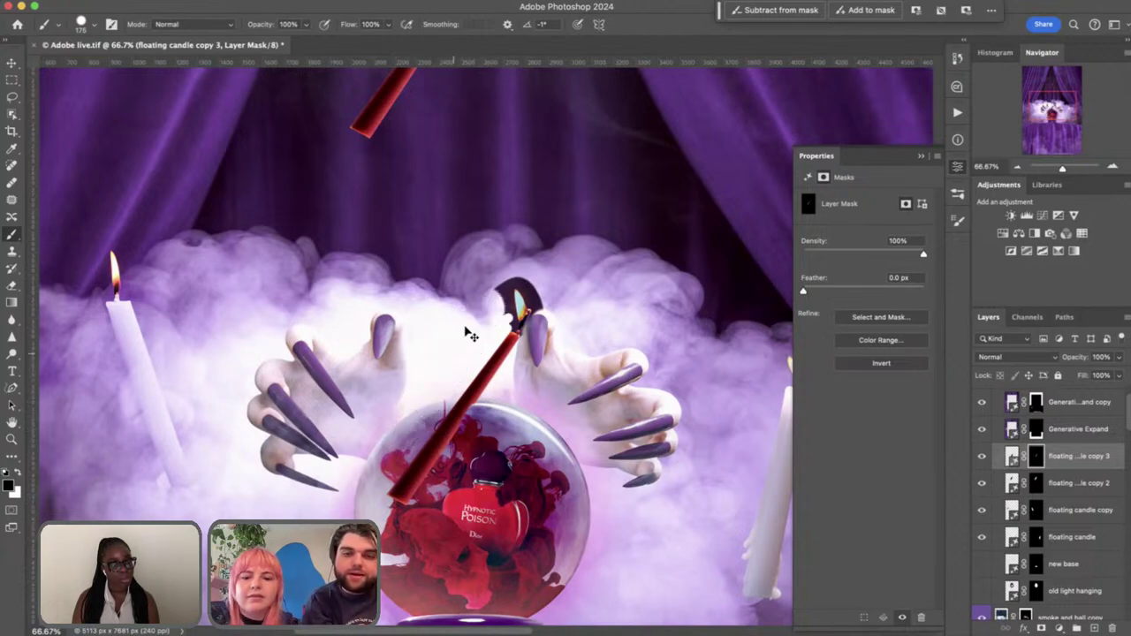
Reduce the brush size and mask out the dark backdrop above and to the left of the copied candle's flame
scroll(469, 334, up, 5)
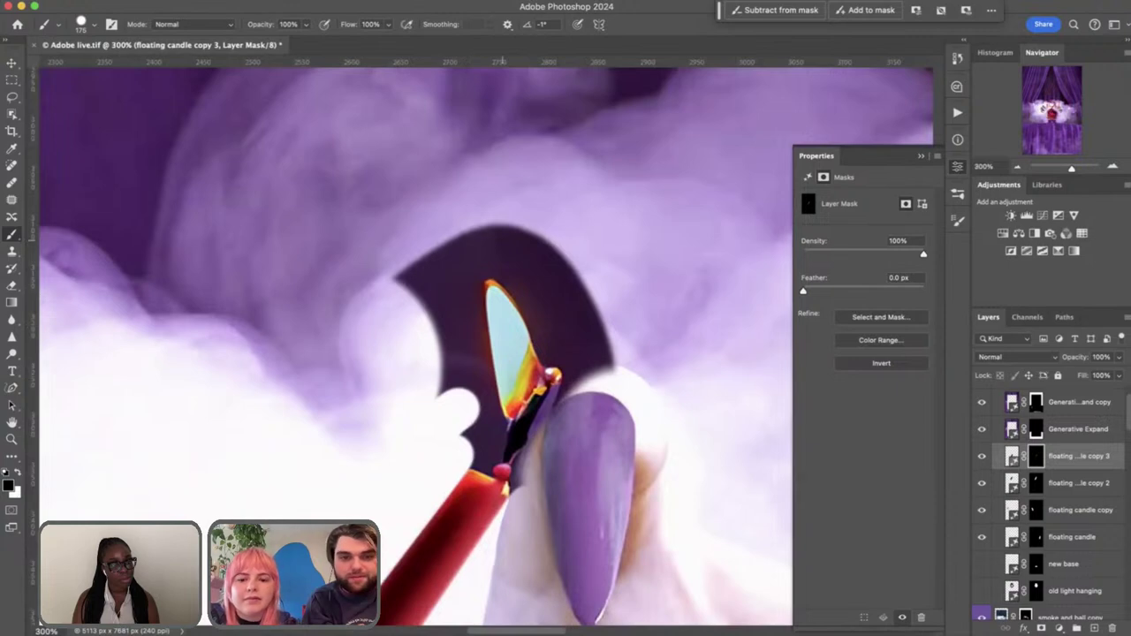
key(bracketleft)
key(bracketleft)
key(bracketleft)
key(bracketleft)
key(bracketleft)
key(bracketleft)
key(bracketleft)
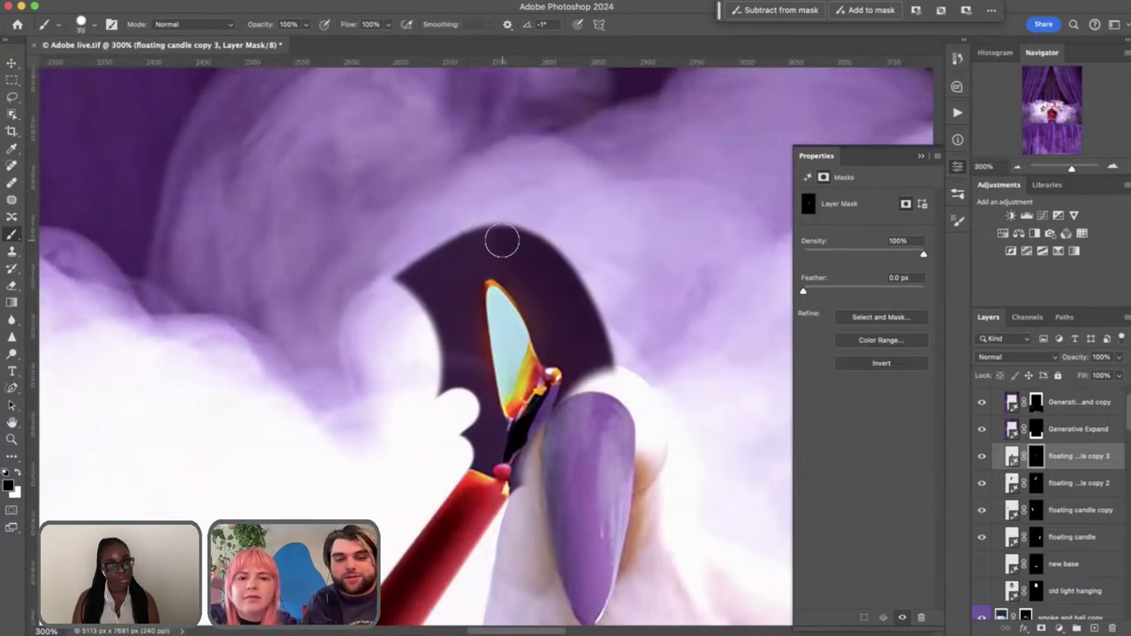
click(502, 237)
mouse_move(480, 242)
mouse_down()
mouse_move(425, 261)
mouse_move(443, 316)
mouse_move(377, 315)
mouse_move(437, 423)
mouse_move(488, 463)
mouse_up()
Set the brush to 25 px, mask out the remaining backdrop around the flame, and touch up the mask at the wick
key(bracketleft)
key(bracketleft)
key(bracketleft)
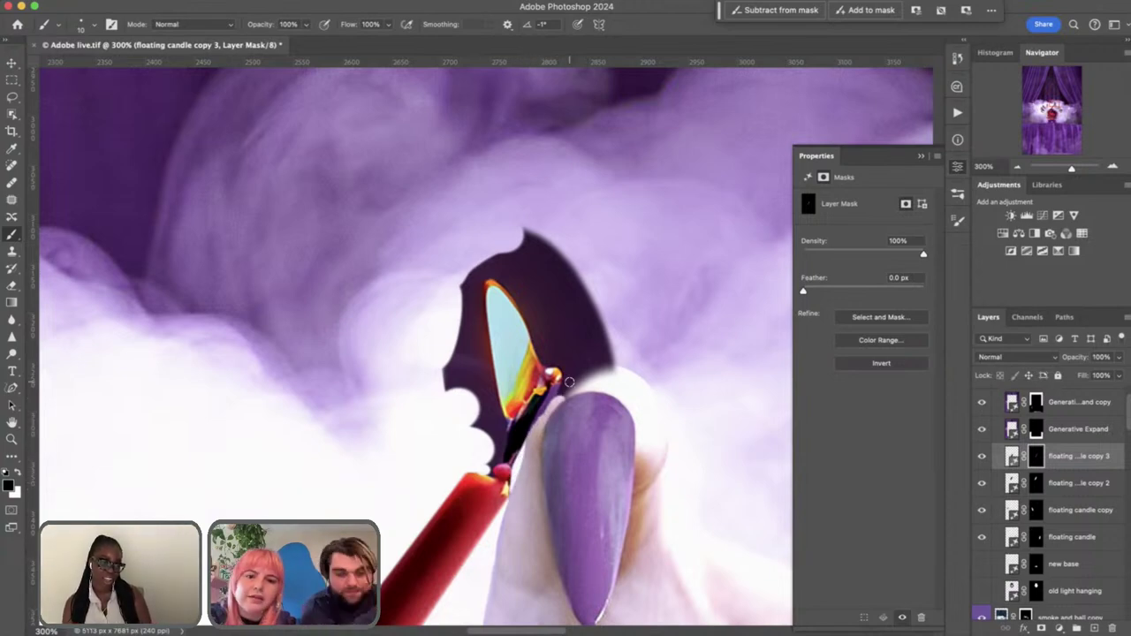
key(bracketright)
mouse_move(509, 271)
mouse_down()
mouse_move(550, 353)
mouse_move(496, 273)
mouse_move(476, 290)
mouse_move(489, 428)
mouse_move(455, 367)
mouse_move(455, 257)
mouse_move(467, 268)
mouse_move(450, 376)
mouse_move(458, 328)
mouse_up()
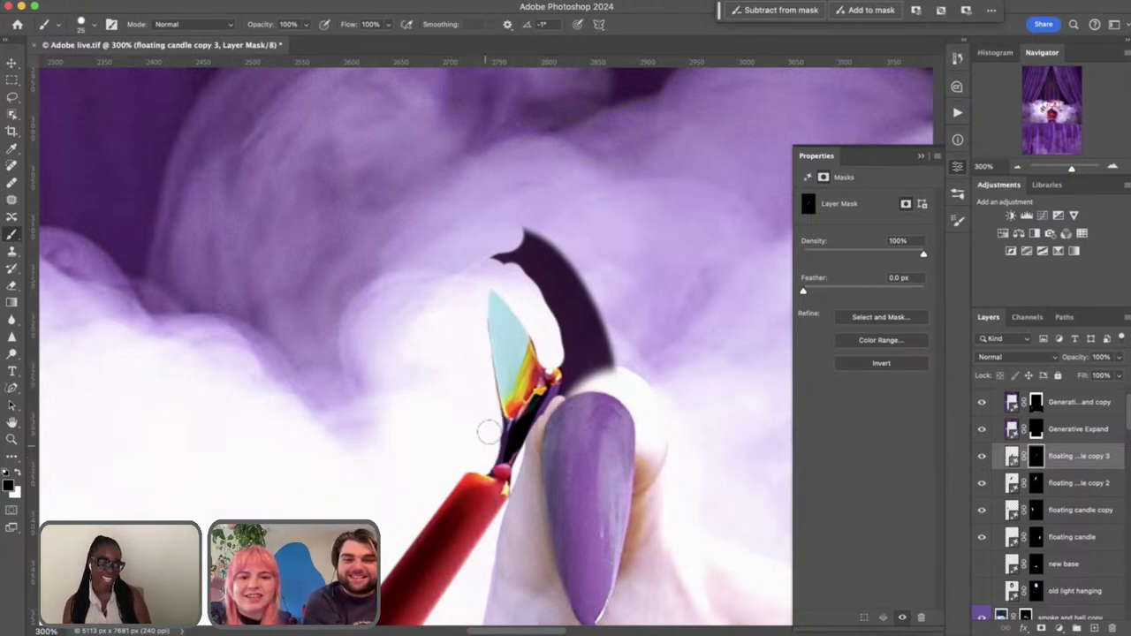
mouse_move(555, 355)
mouse_down()
mouse_move(568, 410)
mouse_move(567, 345)
mouse_move(581, 401)
mouse_move(606, 316)
mouse_move(611, 362)
mouse_move(586, 281)
mouse_move(588, 296)
mouse_move(525, 227)
mouse_move(571, 276)
mouse_move(500, 247)
mouse_move(585, 360)
mouse_move(536, 265)
mouse_move(552, 349)
mouse_up()
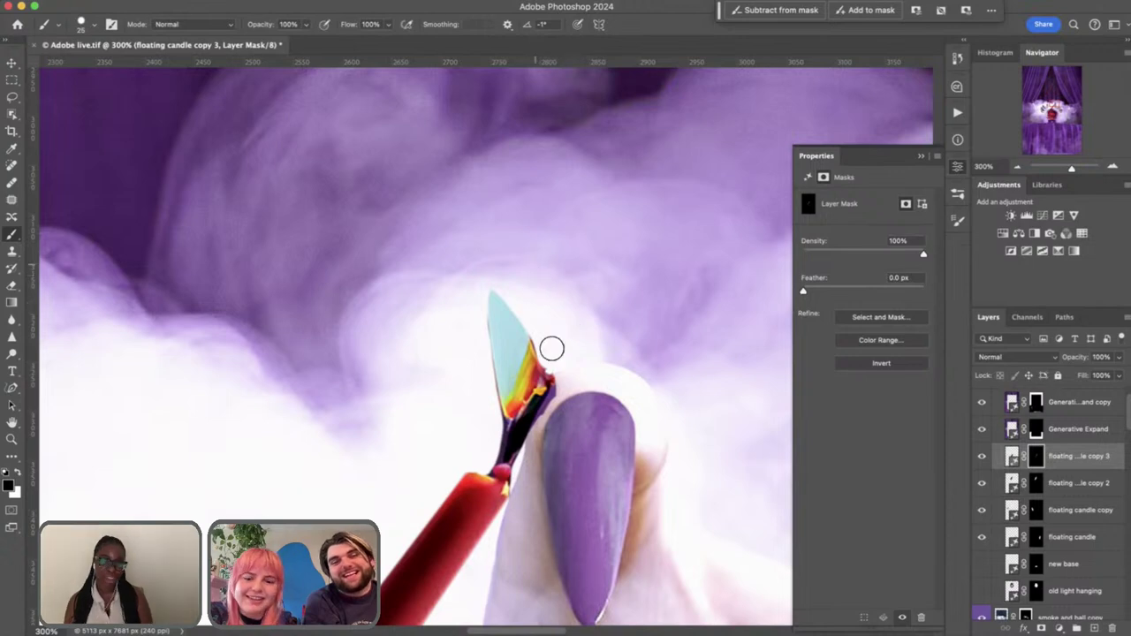
key(x)
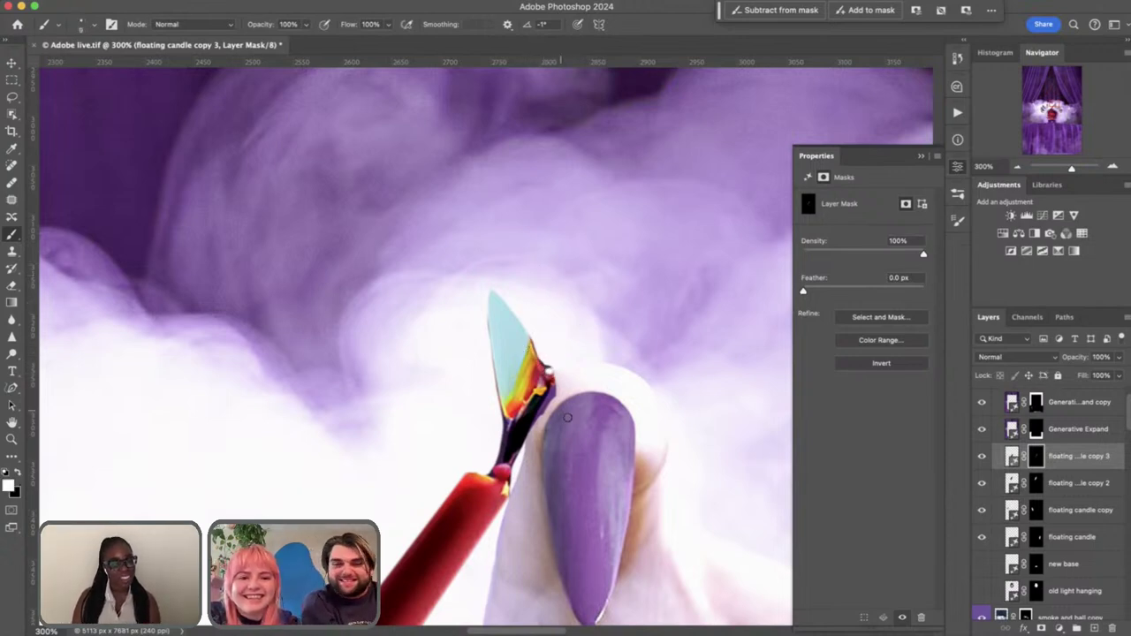
key(x)
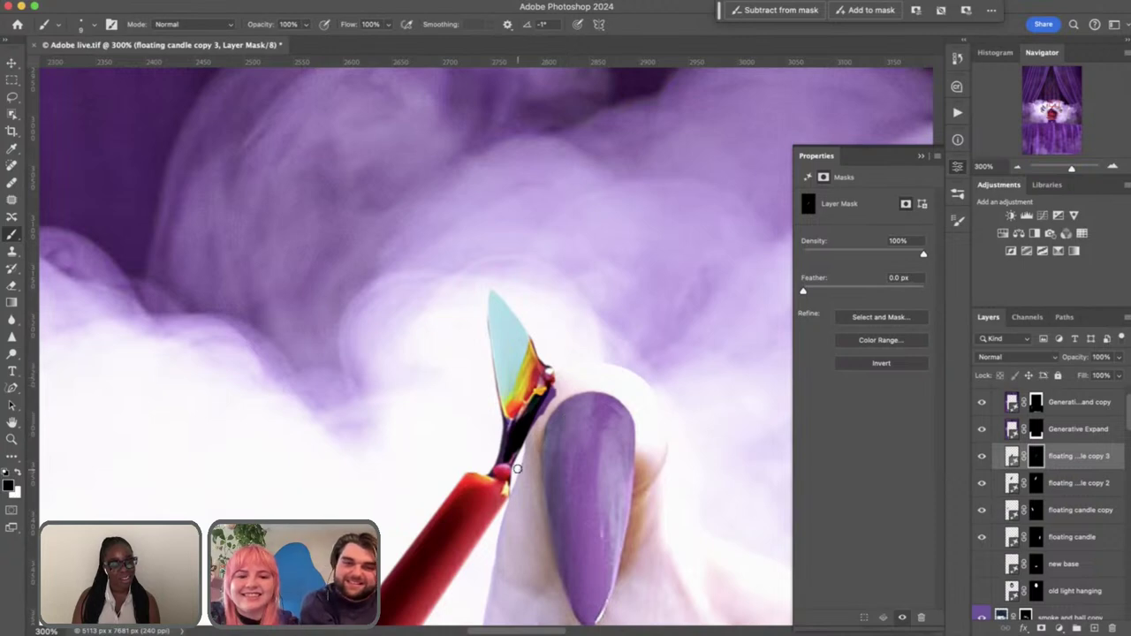
Flip the copied red candle vertically, scale it to about 60%, rotate it about -19°, and place it across the crystal ball's upper part
scroll(536, 440, down, 10)
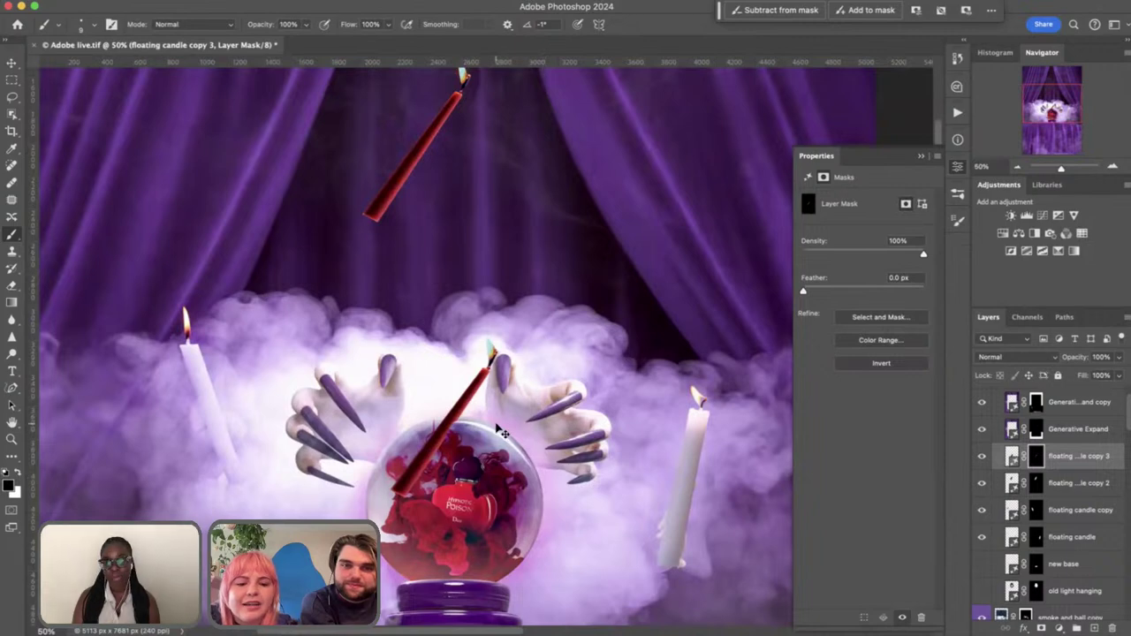
key(super+t)
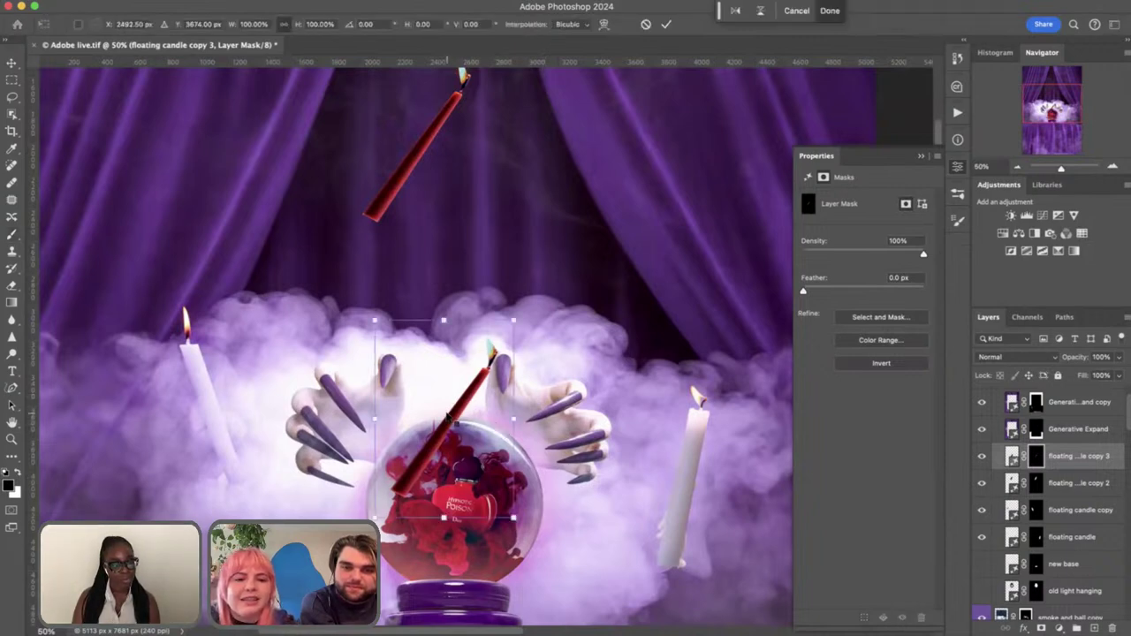
right_click(449, 417)
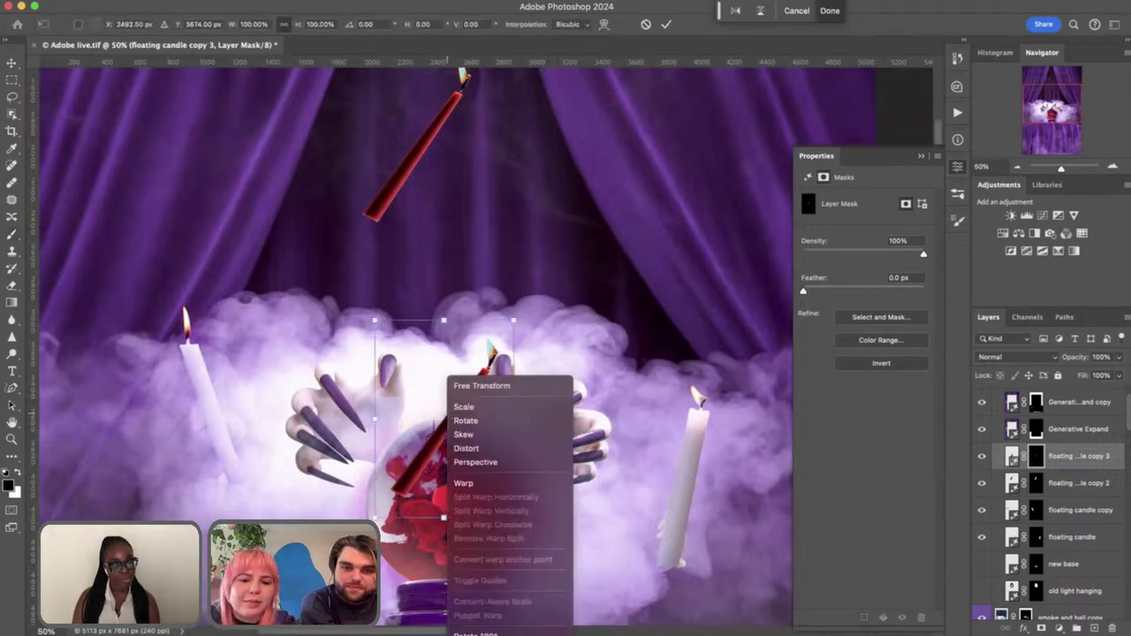
click(477, 635)
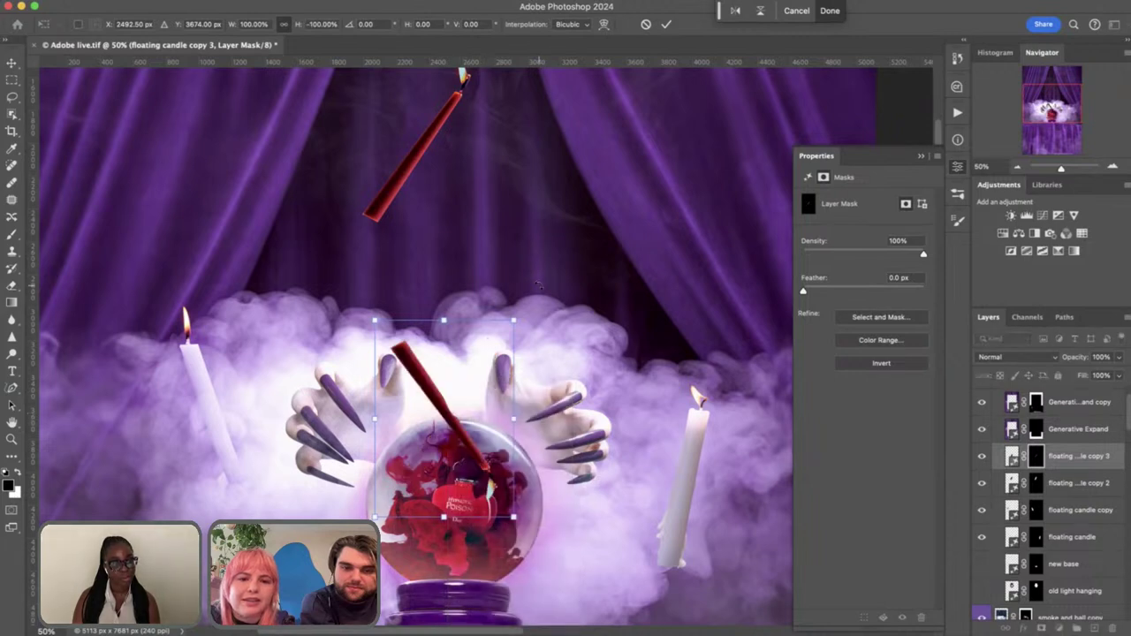
mouse_move(528, 312)
mouse_down()
mouse_move(504, 247)
mouse_move(456, 231)
mouse_move(435, 283)
mouse_move(466, 352)
mouse_move(461, 336)
mouse_move(517, 329)
mouse_up()
mouse_move(463, 408)
mouse_down()
mouse_move(472, 395)
mouse_move(466, 415)
mouse_up()
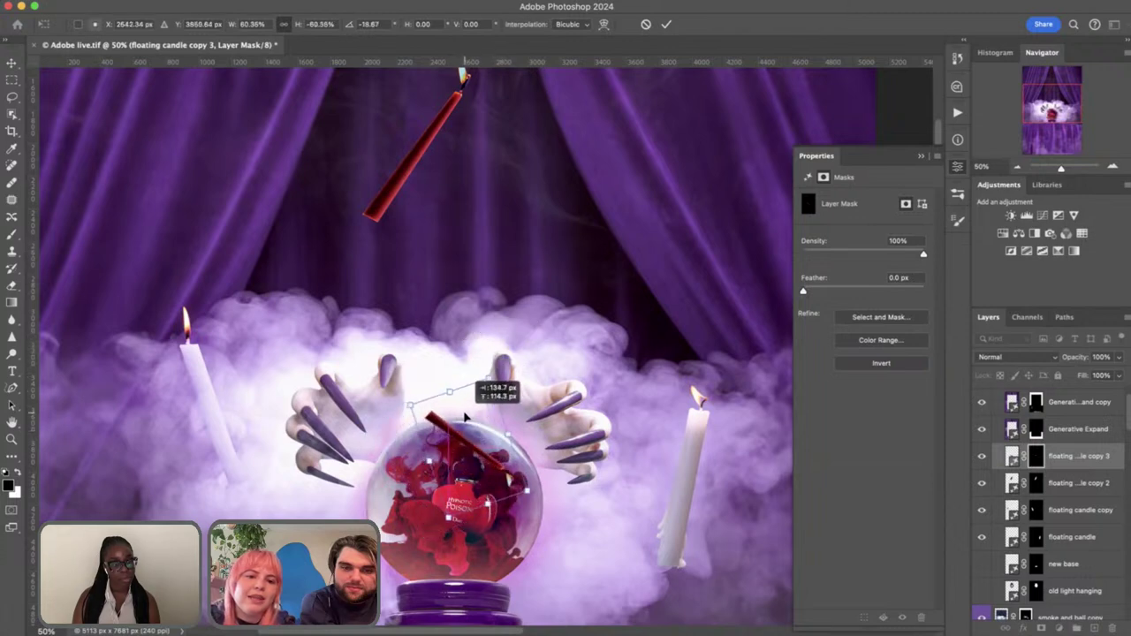
drag(504, 356, 501, 343)
key(Return)
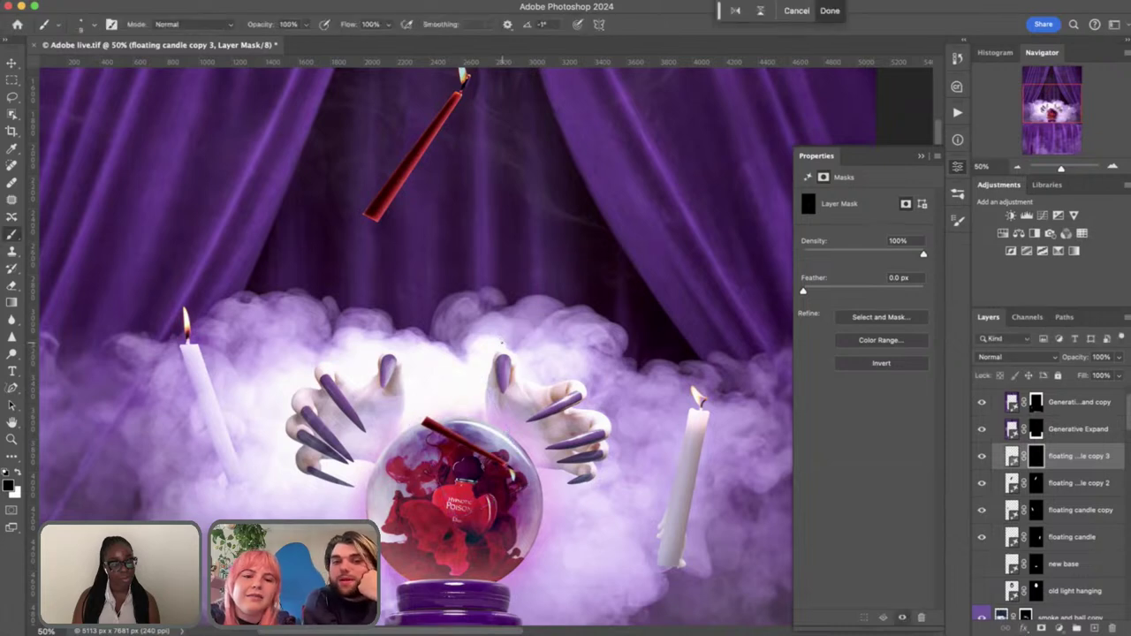
Touch up the flipped candle's mask with a black brush around the stray speck beside its blunt end
key(b)
scroll(598, 454, up, 5)
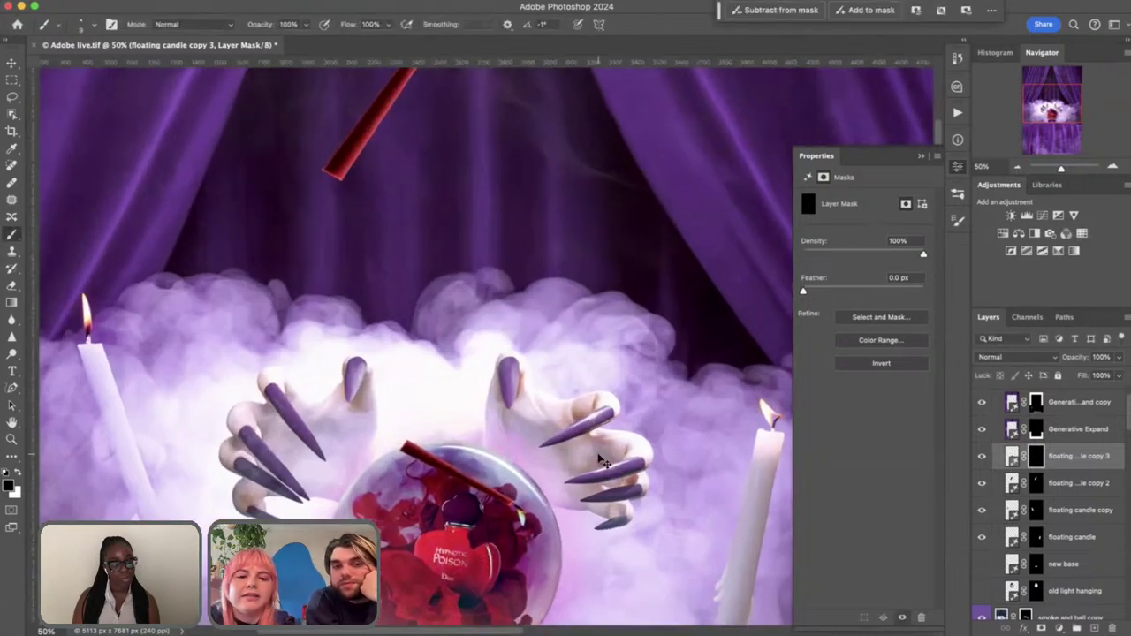
scroll(598, 454, down, 2)
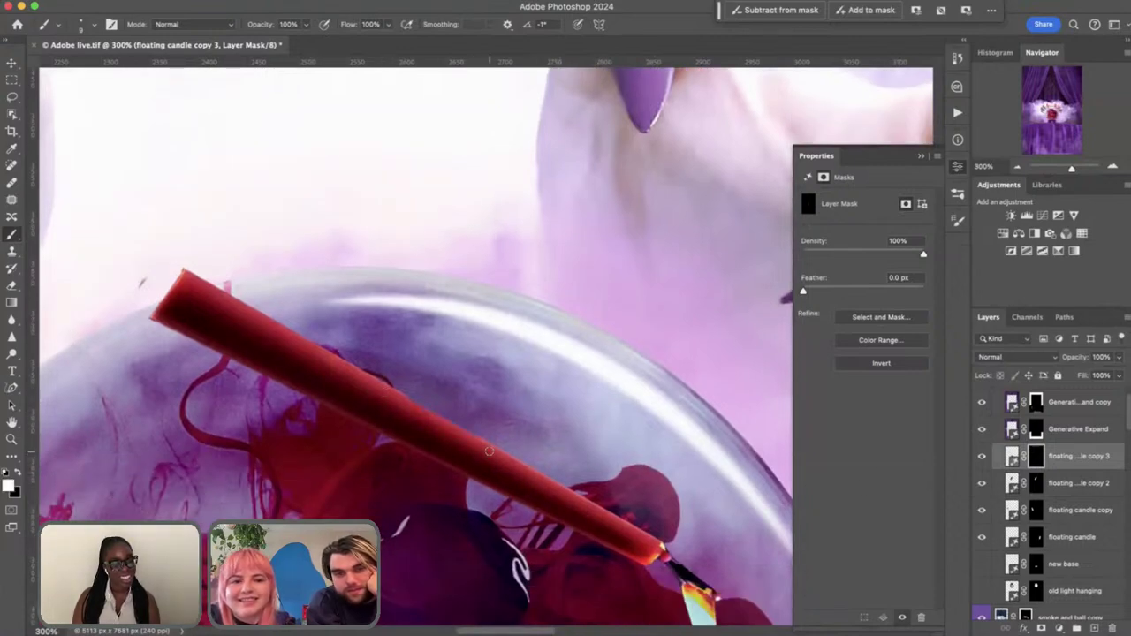
key(x)
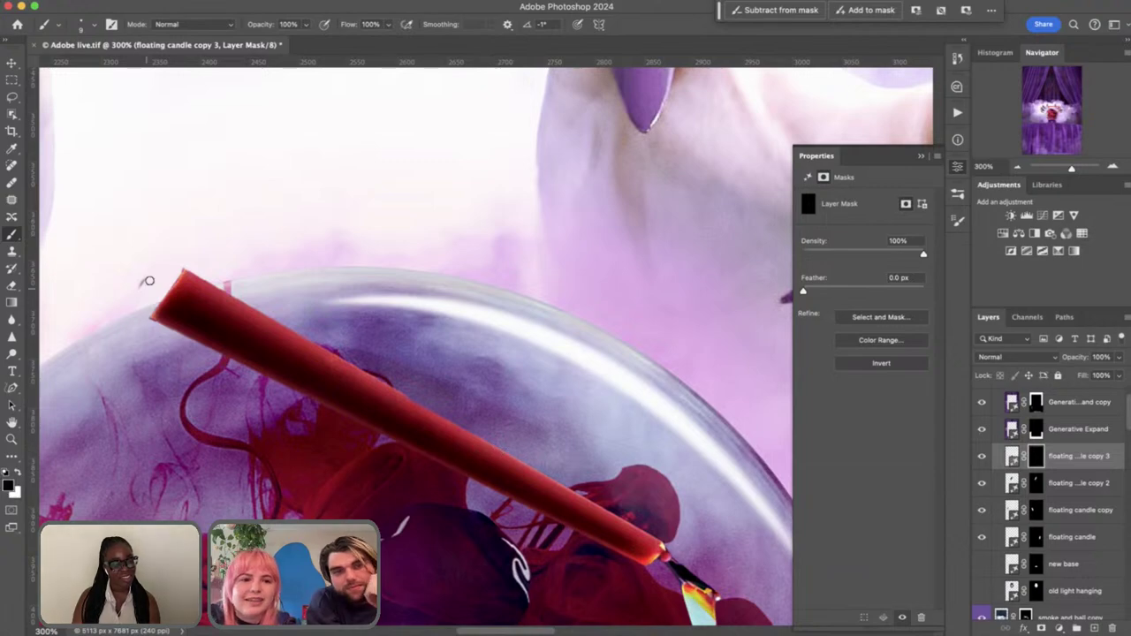
key(super+0)
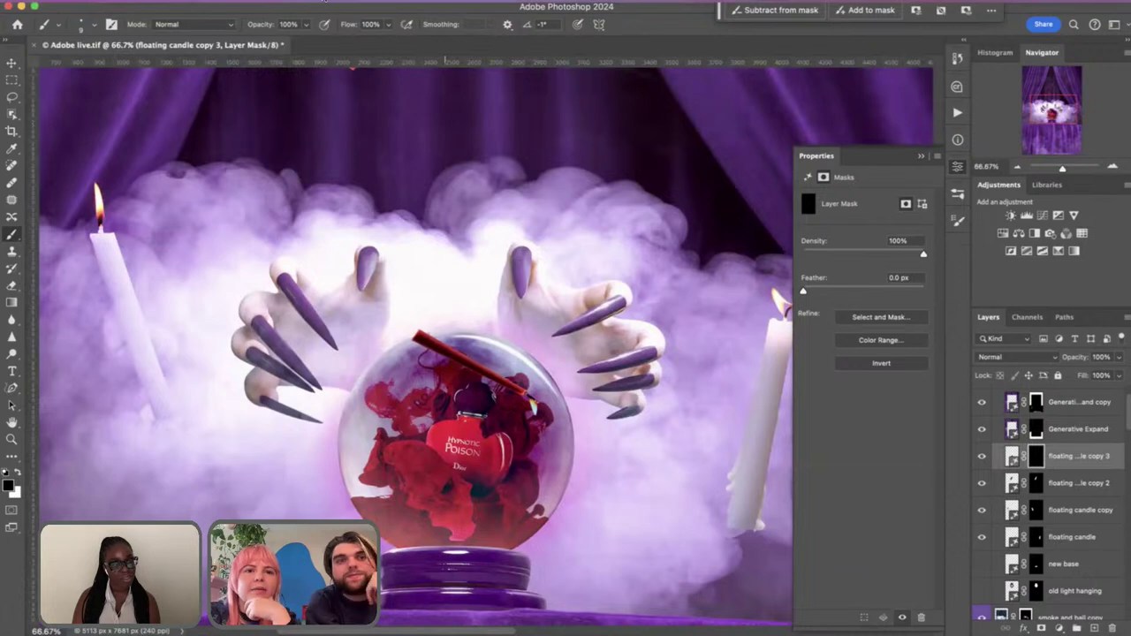
Try a Spherize filter with an amount of 100% on the floating candle copy 3 layer
click(325, 1)
mouse_move(382, 246)
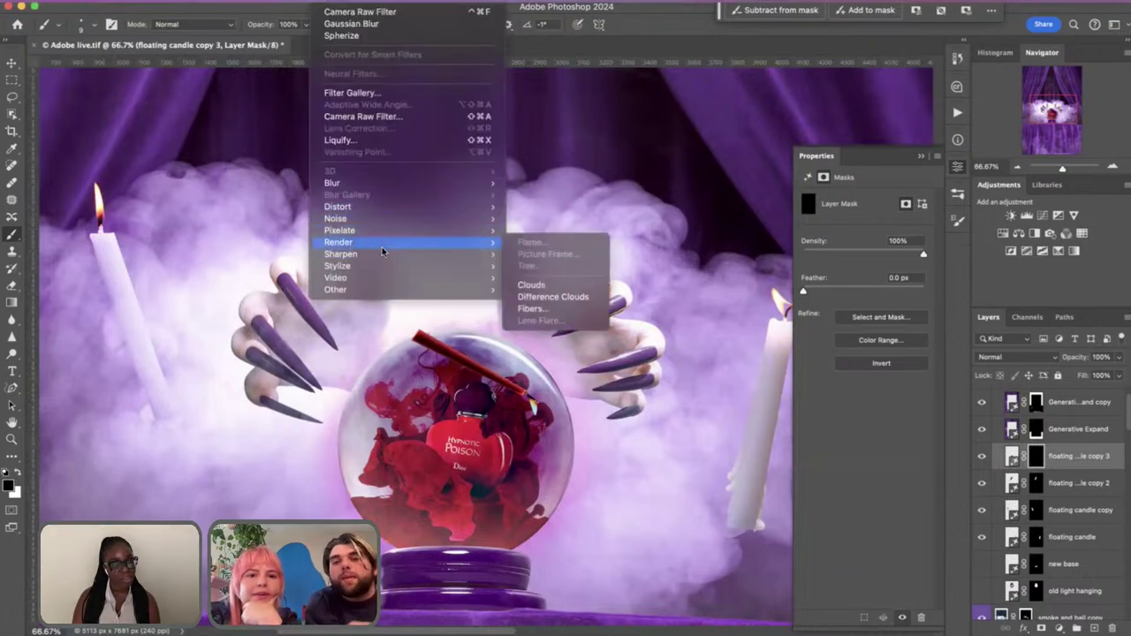
click(1007, 455)
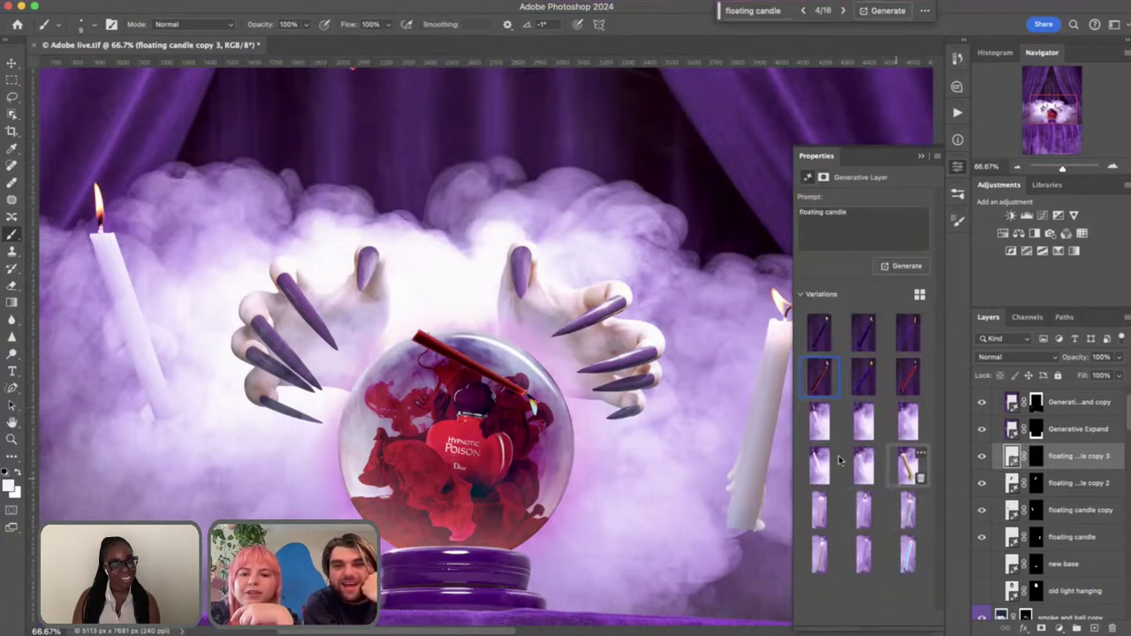
click(291, 0)
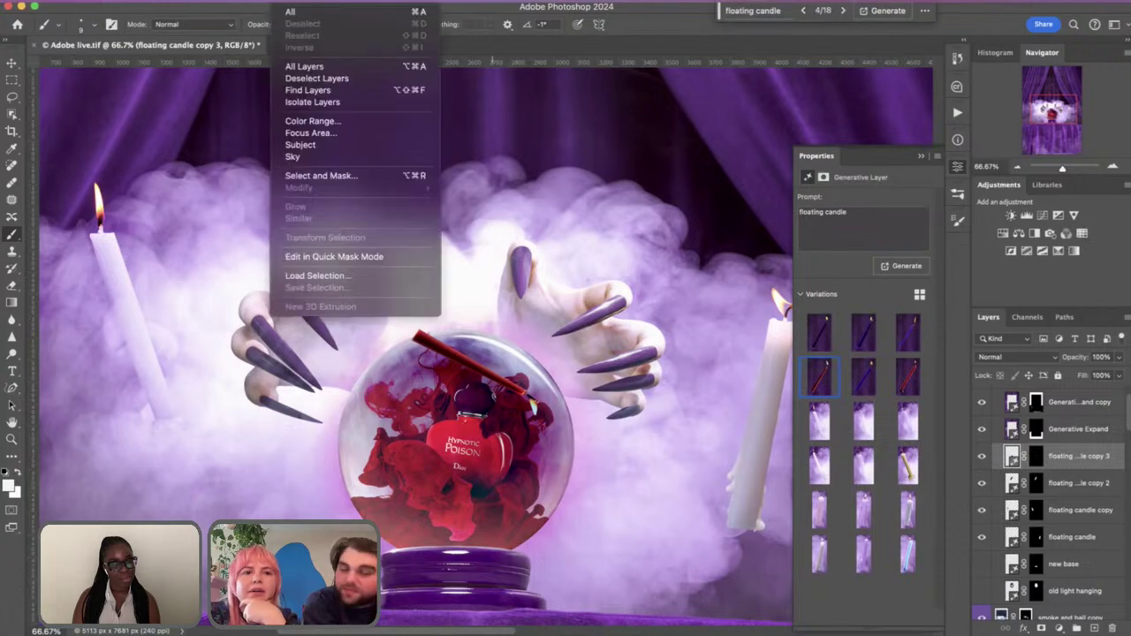
mouse_move(328, 0)
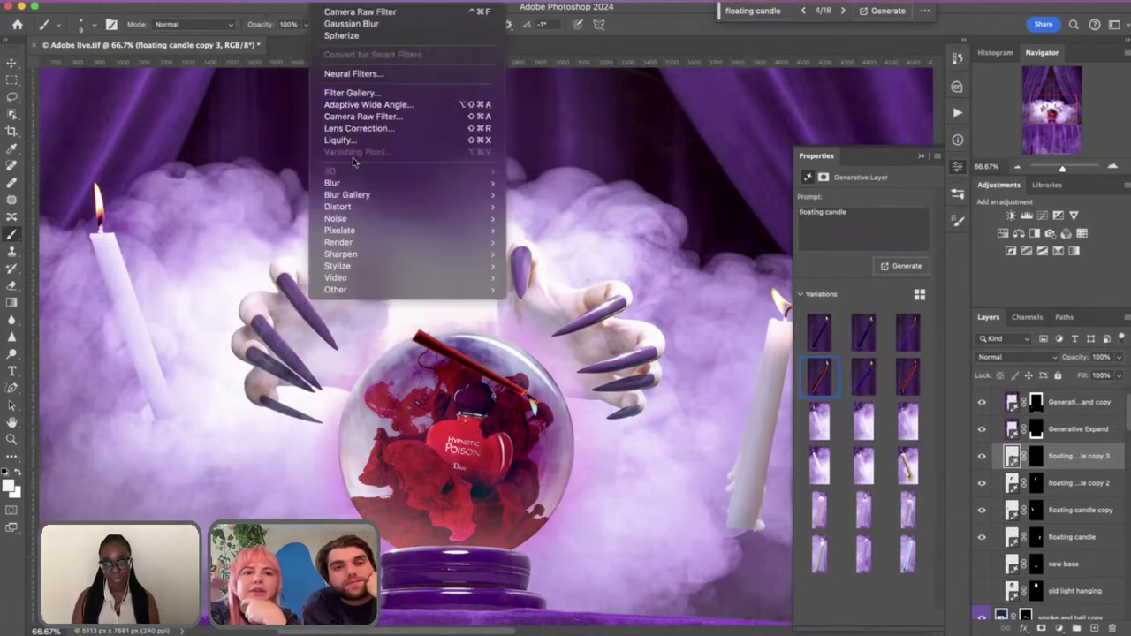
mouse_move(362, 207)
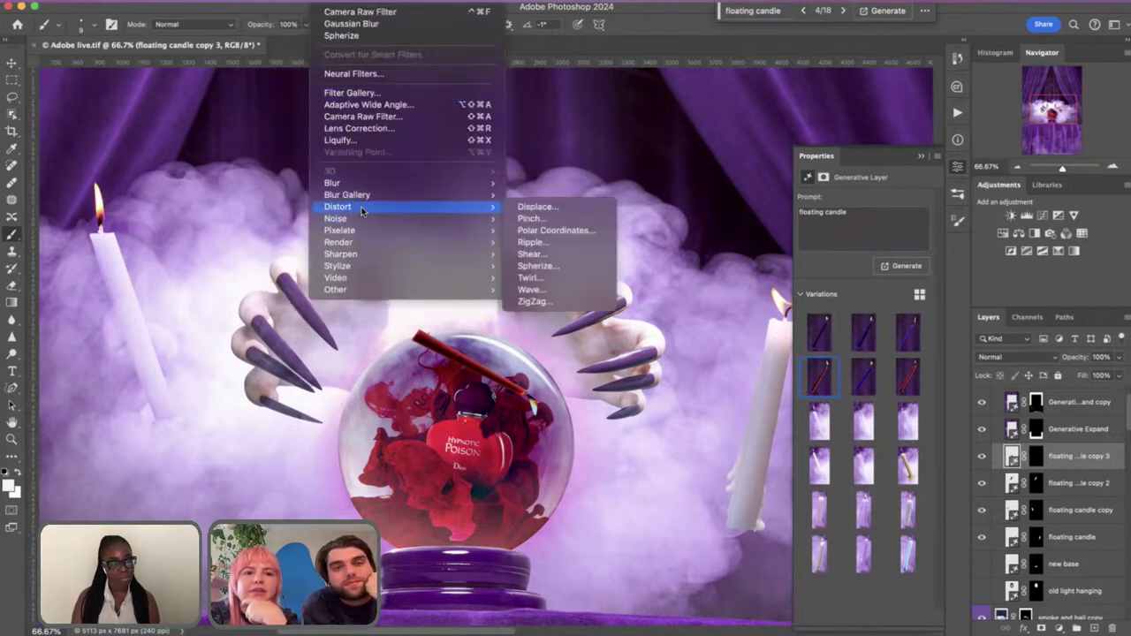
click(534, 266)
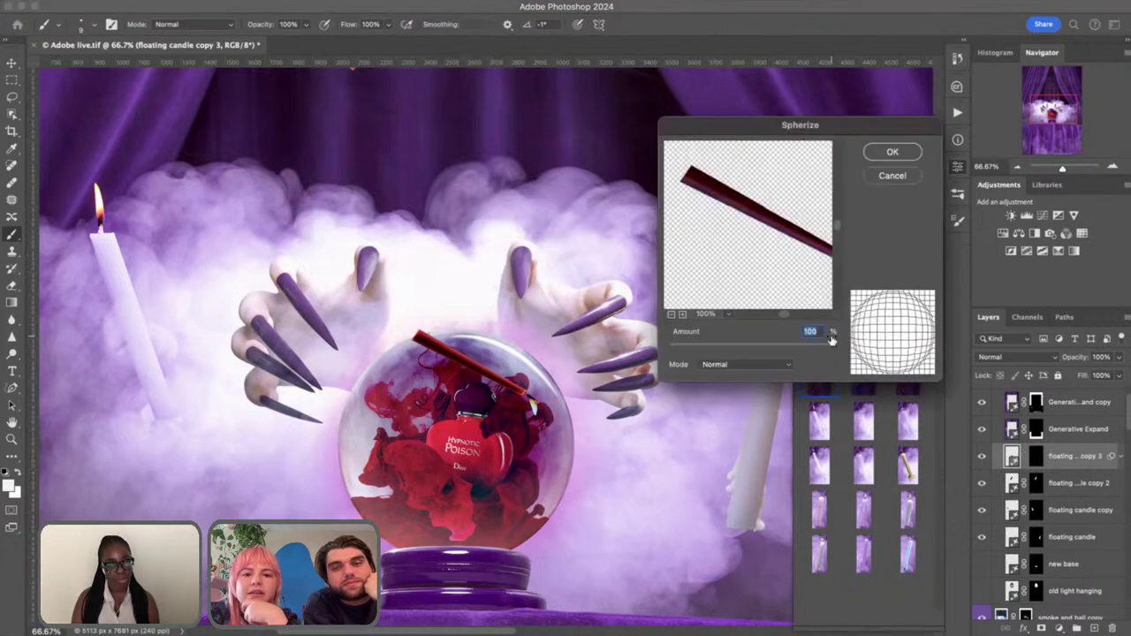
click(892, 152)
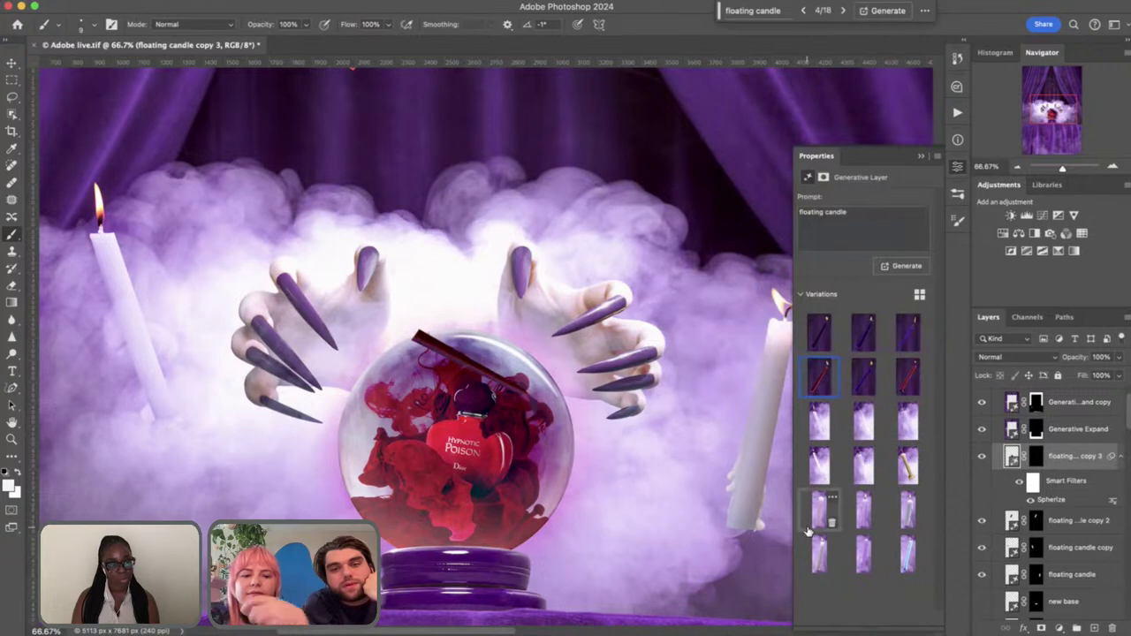
click(1121, 457)
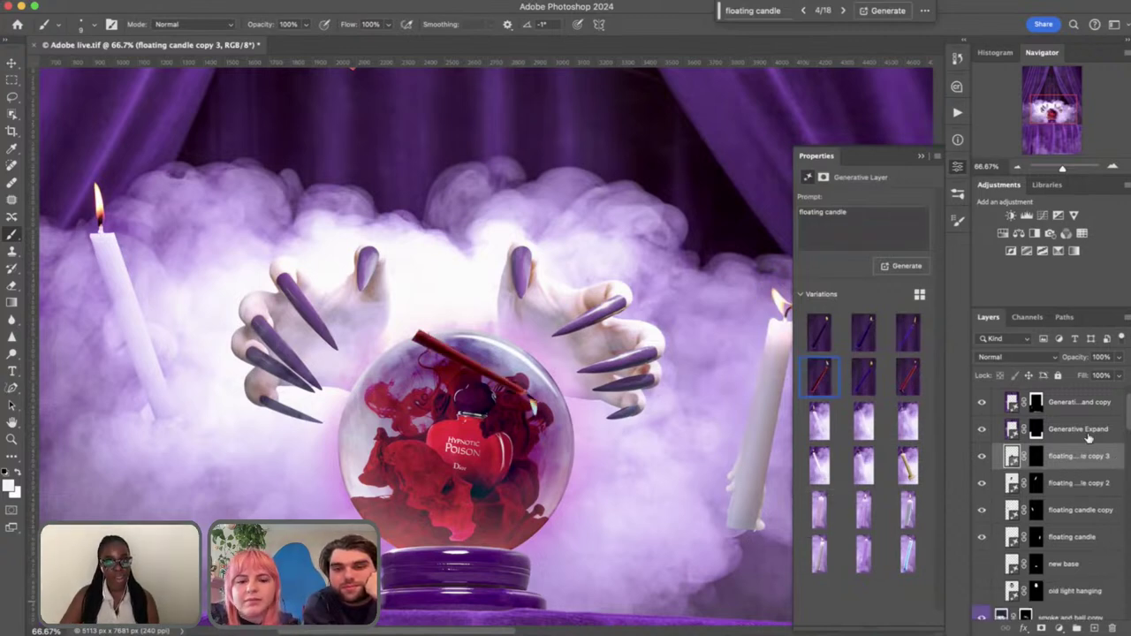
Duplicate the ball's candle layer, merge it with the original into one pixel layer, and duplicate that layer with the lower copy hidden
key(ctrl+j)
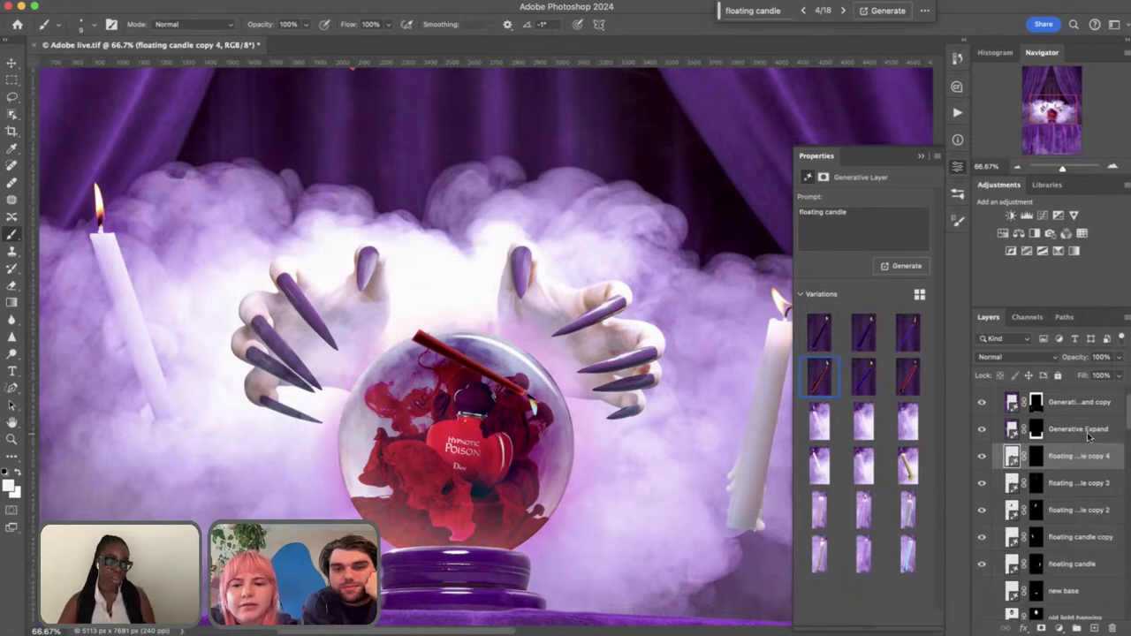
key(ctrl+e)
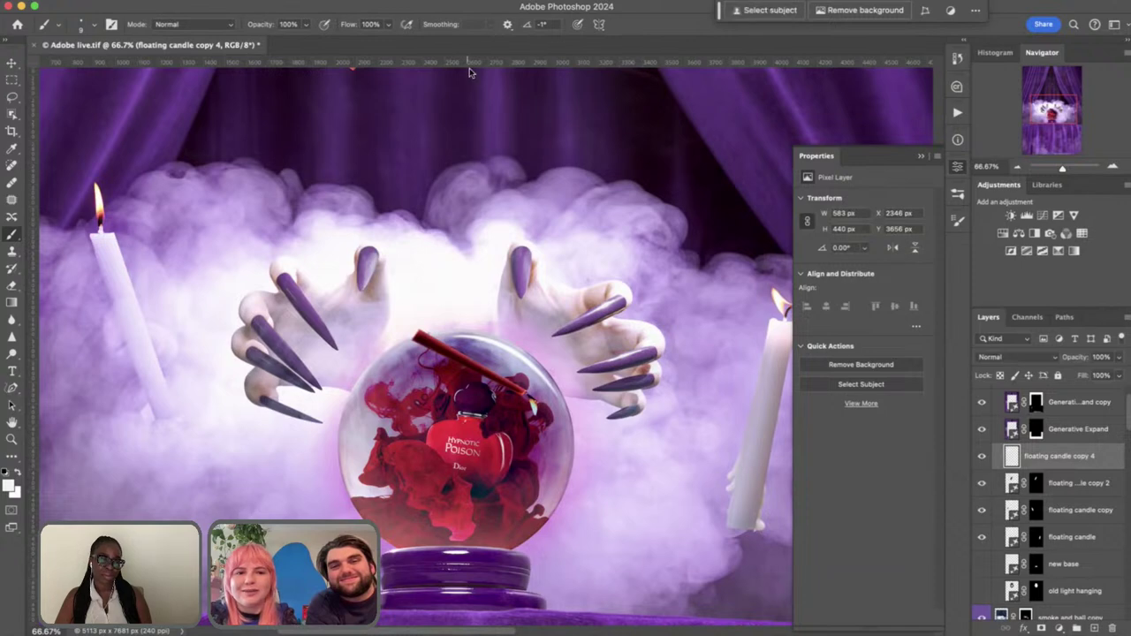
click(303, 4)
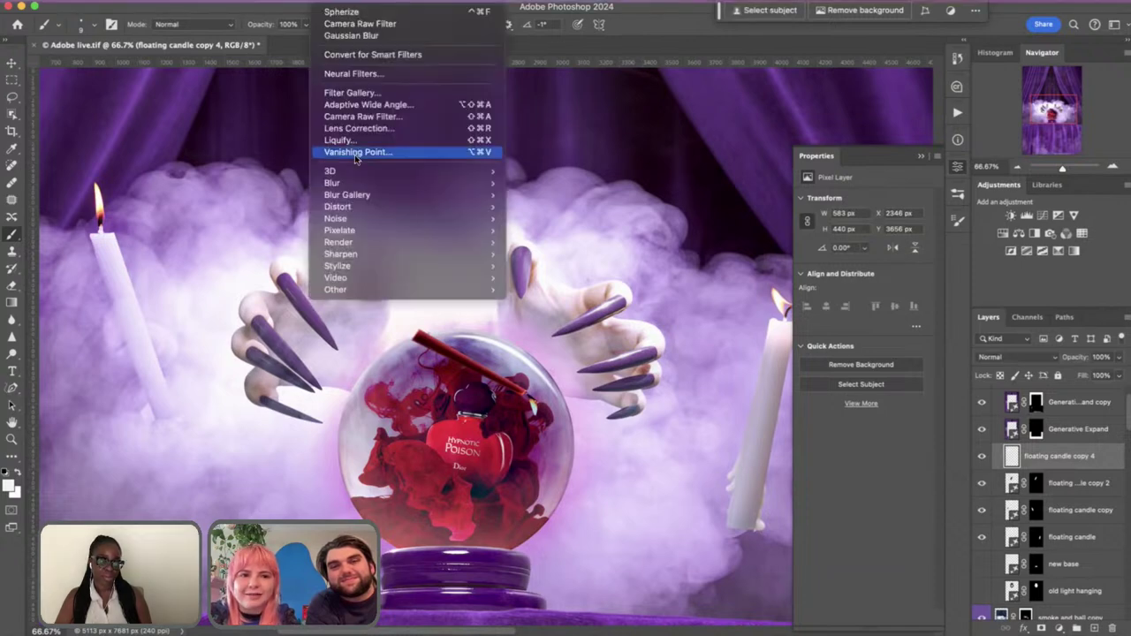
key(Escape)
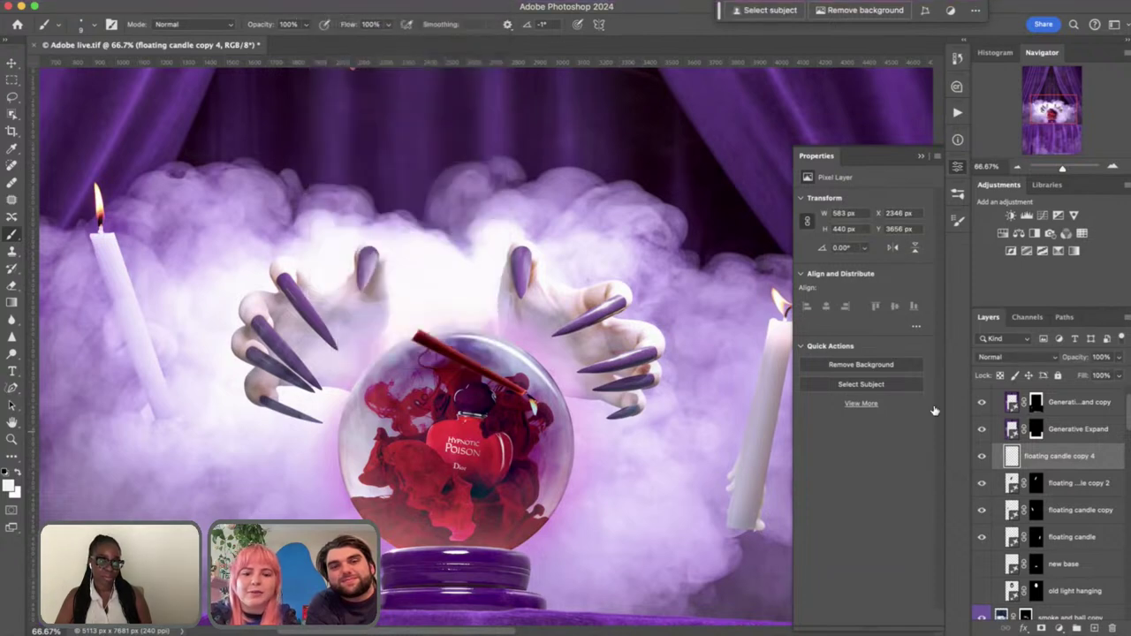
key(super+j)
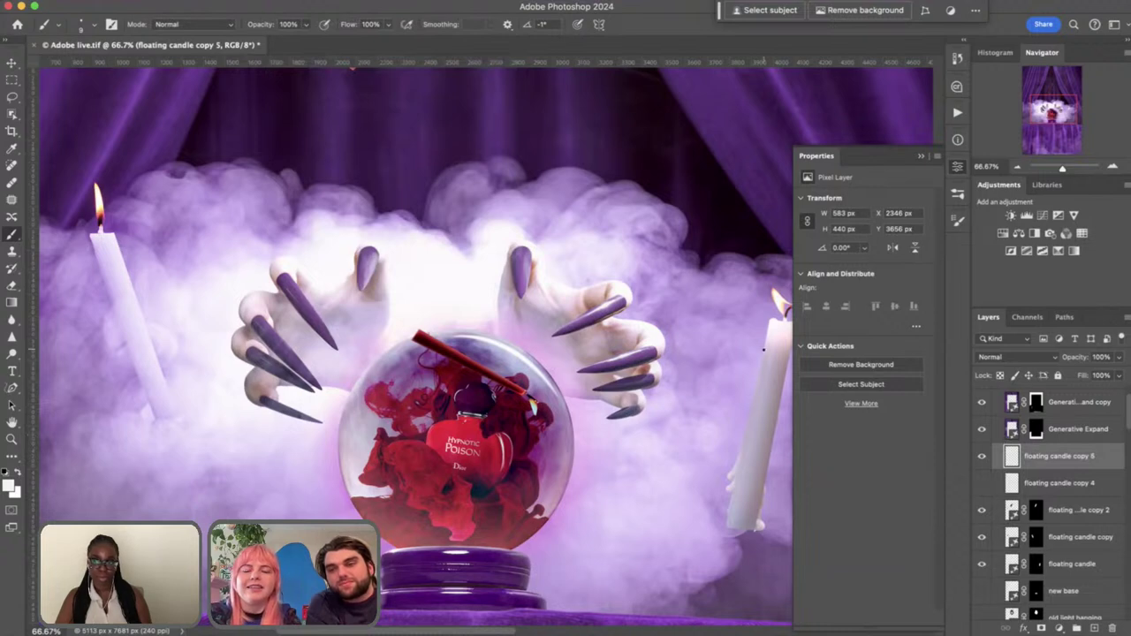
Spherize the visible candle copy at 100% and scale it down to about 49% so it fits inside the crystal ball
click(302, 5)
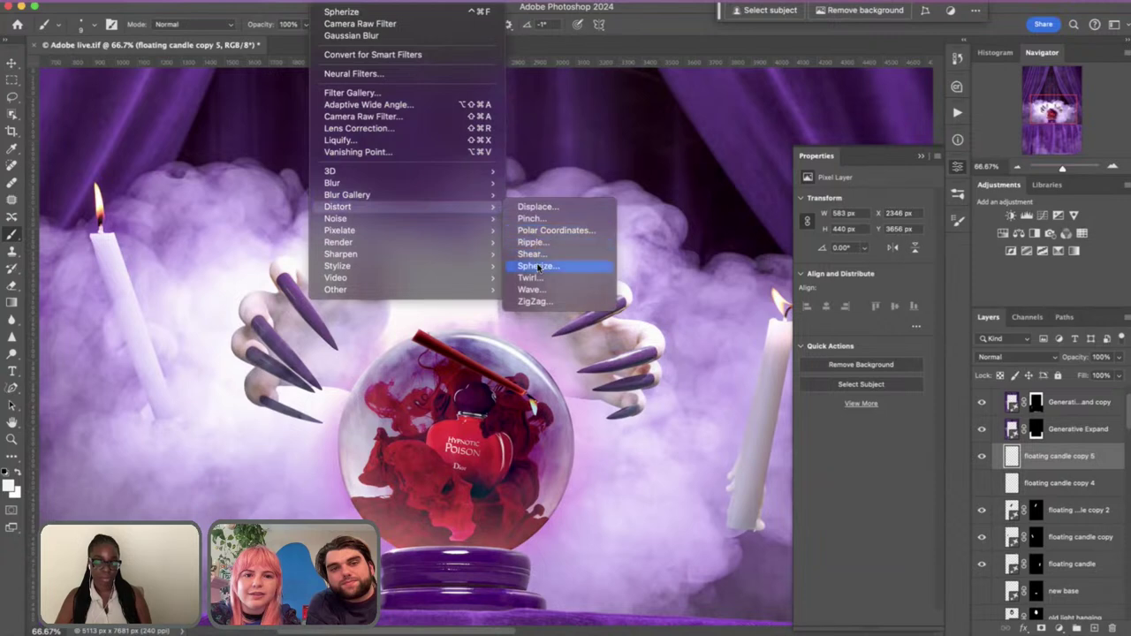
click(537, 266)
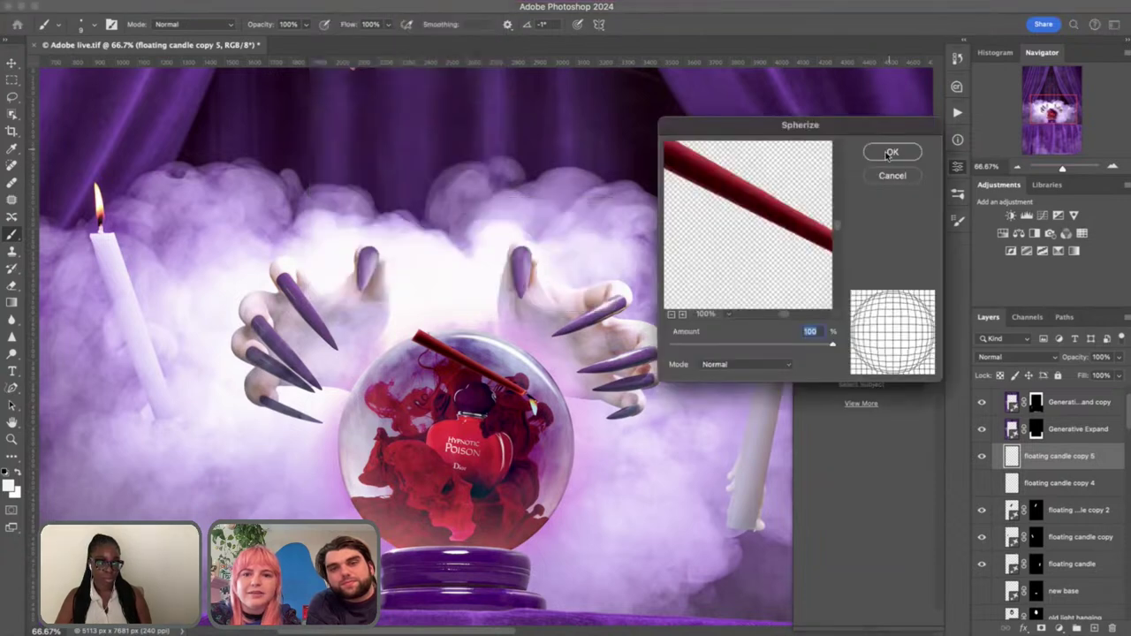
click(890, 154)
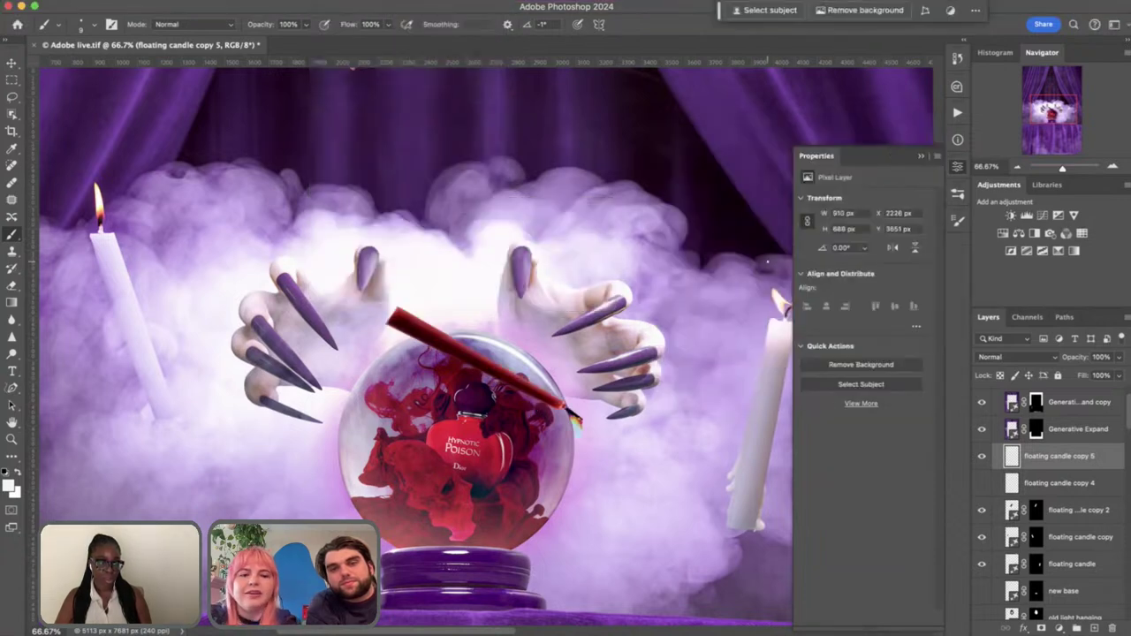
key(ctrl+t)
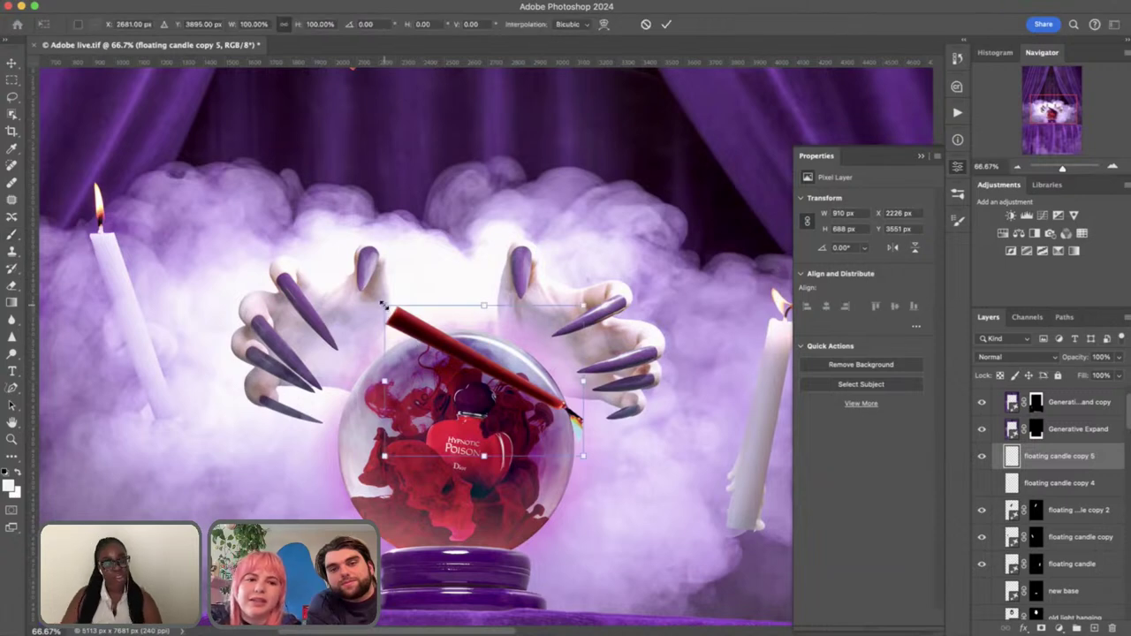
drag(386, 307, 462, 374)
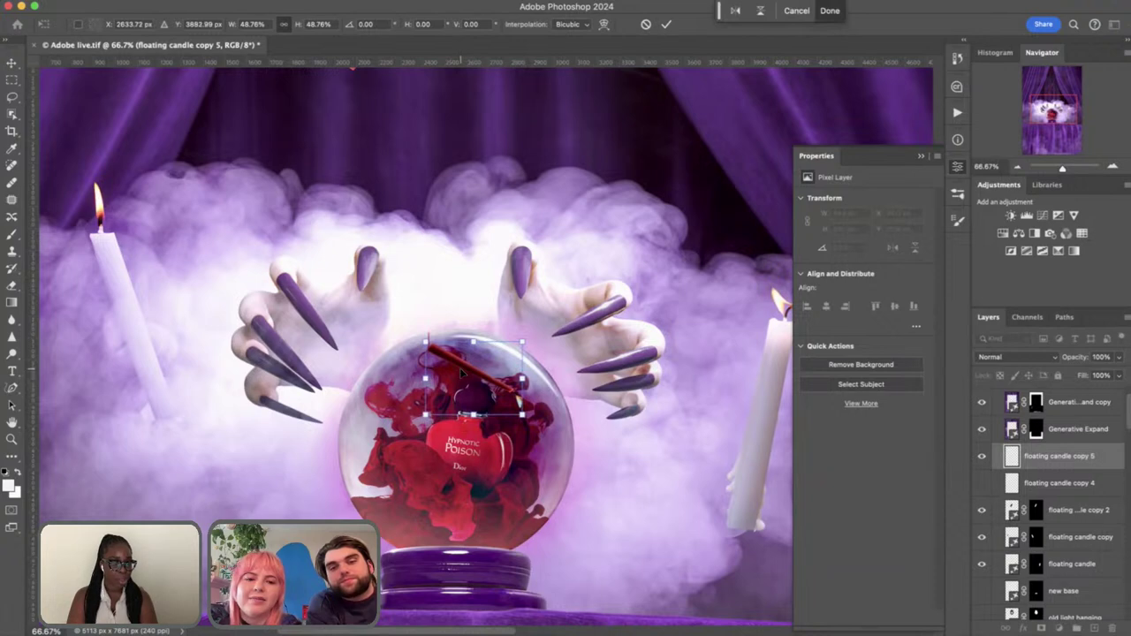
key(Return)
Warp the small candle into an arc that follows the curvature of the crystal ball's upper edge
key(ctrl+t)
right_click(470, 372)
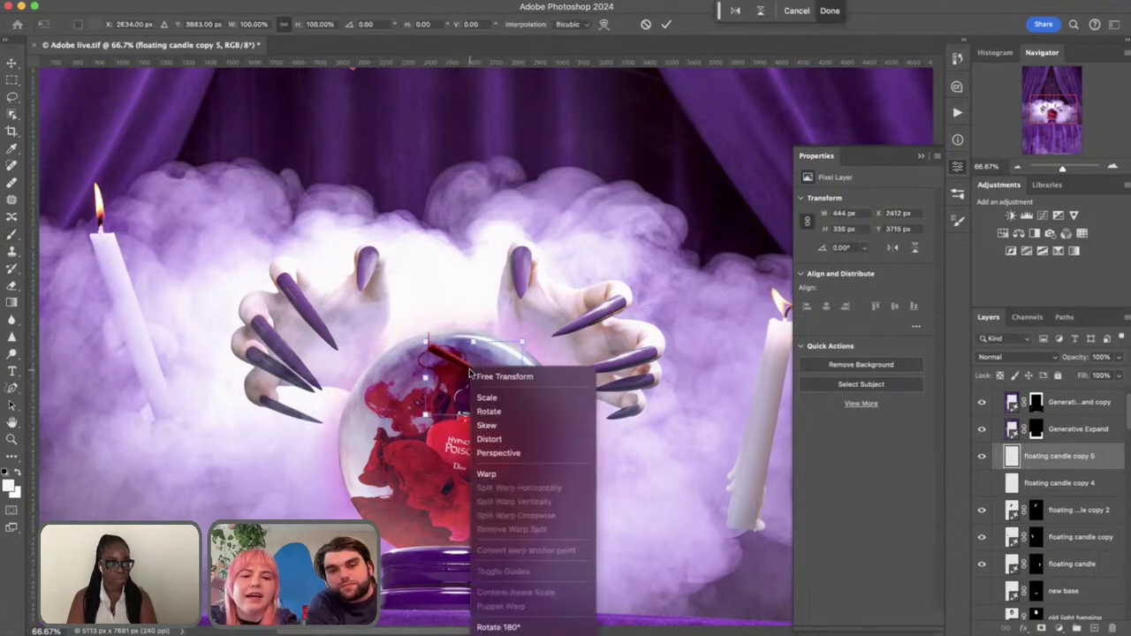
click(491, 476)
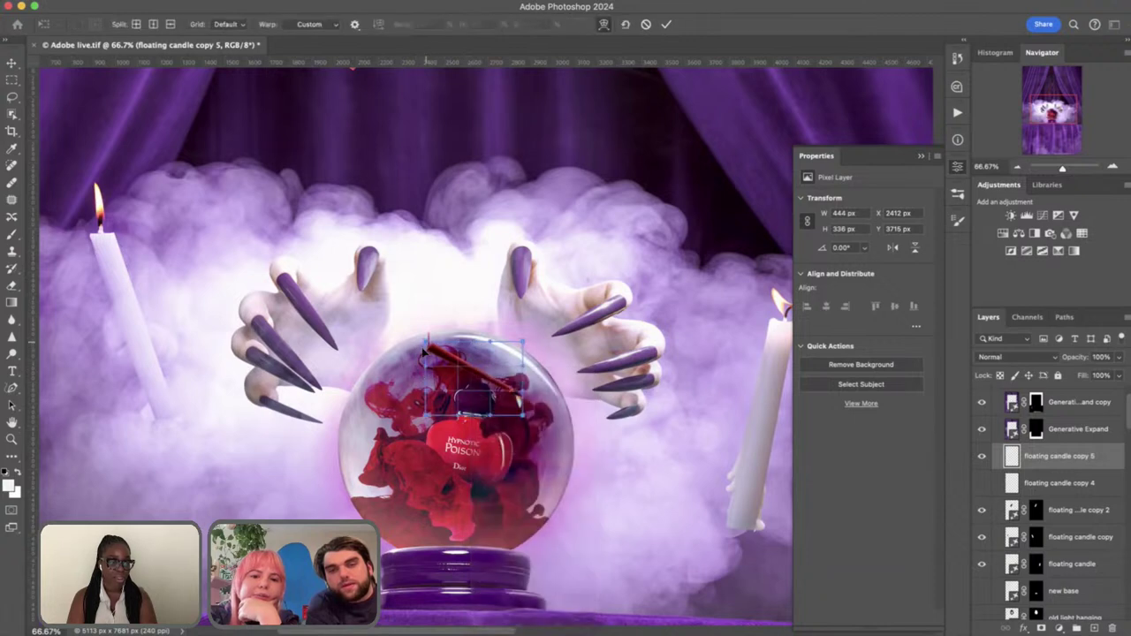
drag(427, 347, 457, 352)
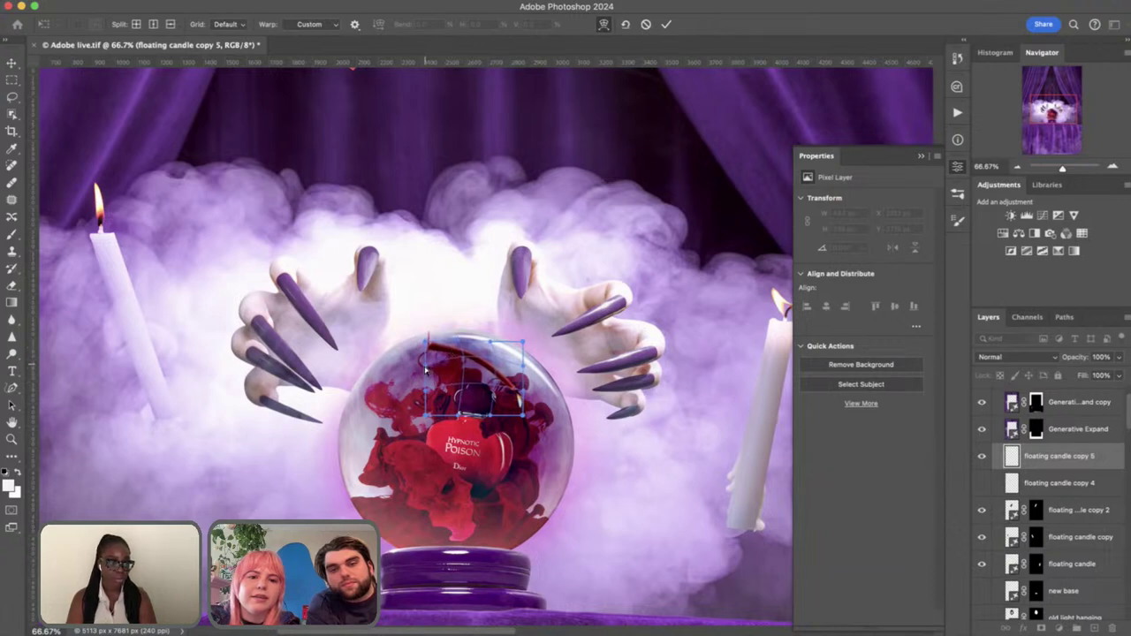
drag(425, 371, 426, 365)
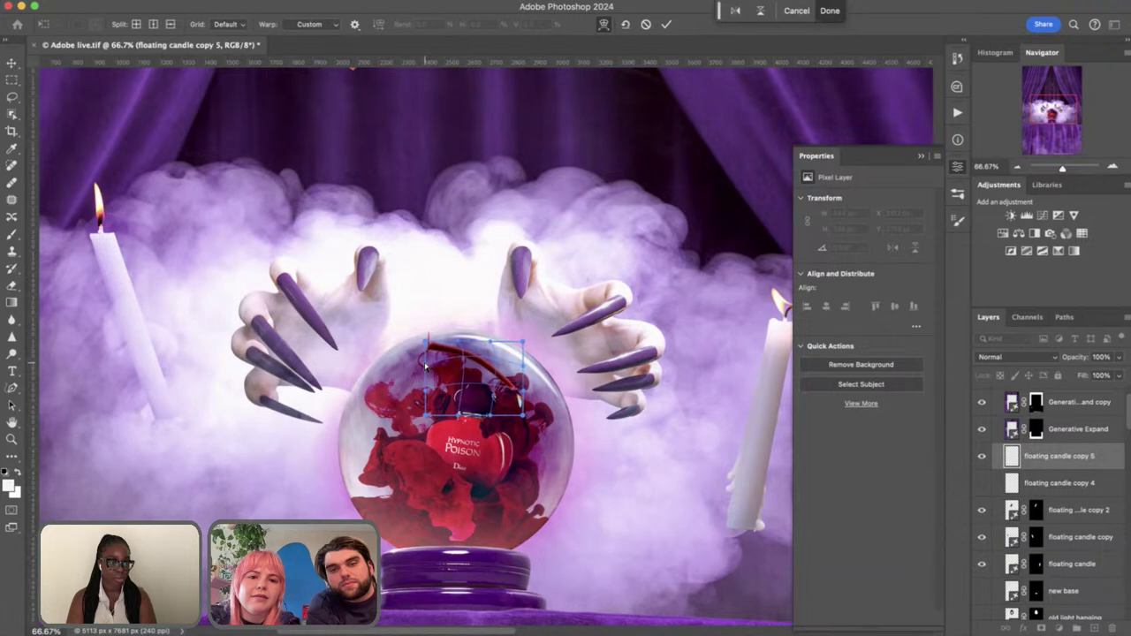
click(469, 361)
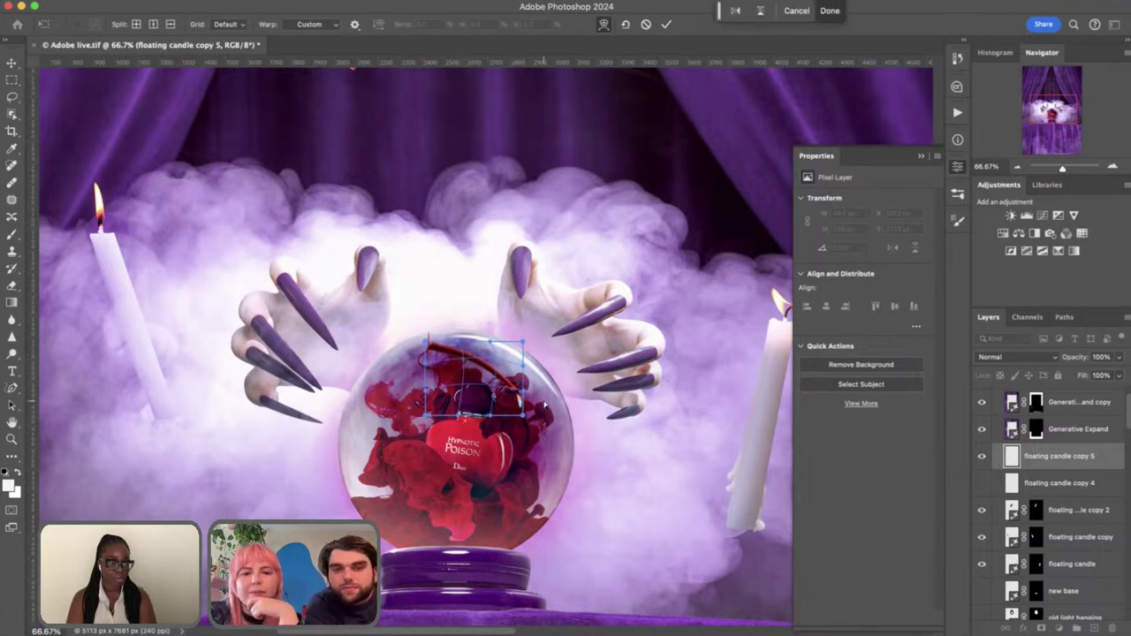
key(Return)
key(b)
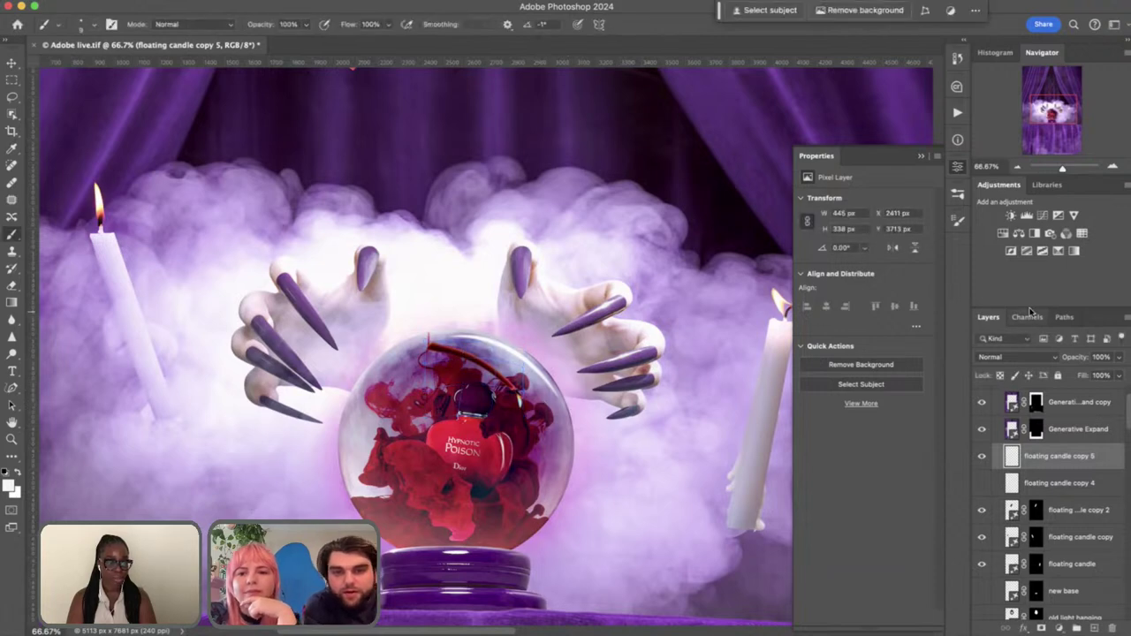
Lower the opacity of the warped candle layer to about 62%
drag(1078, 360, 1063, 362)
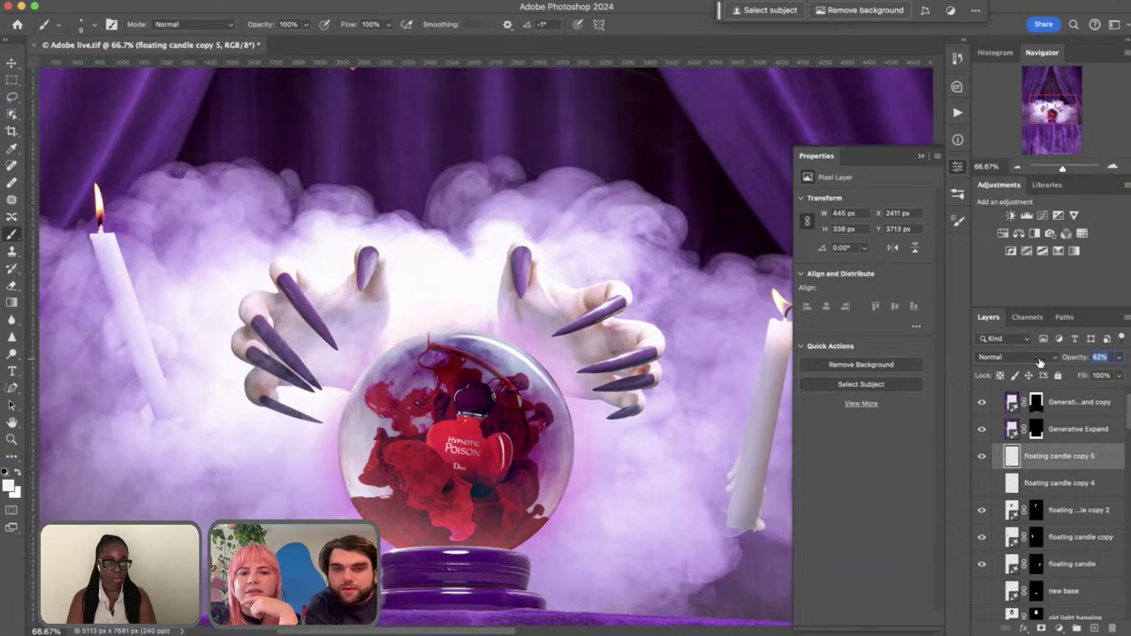
Set the warped candle layer's opacity to 40% and nudge the candle slightly up and left inside the crystal ball
text(40)
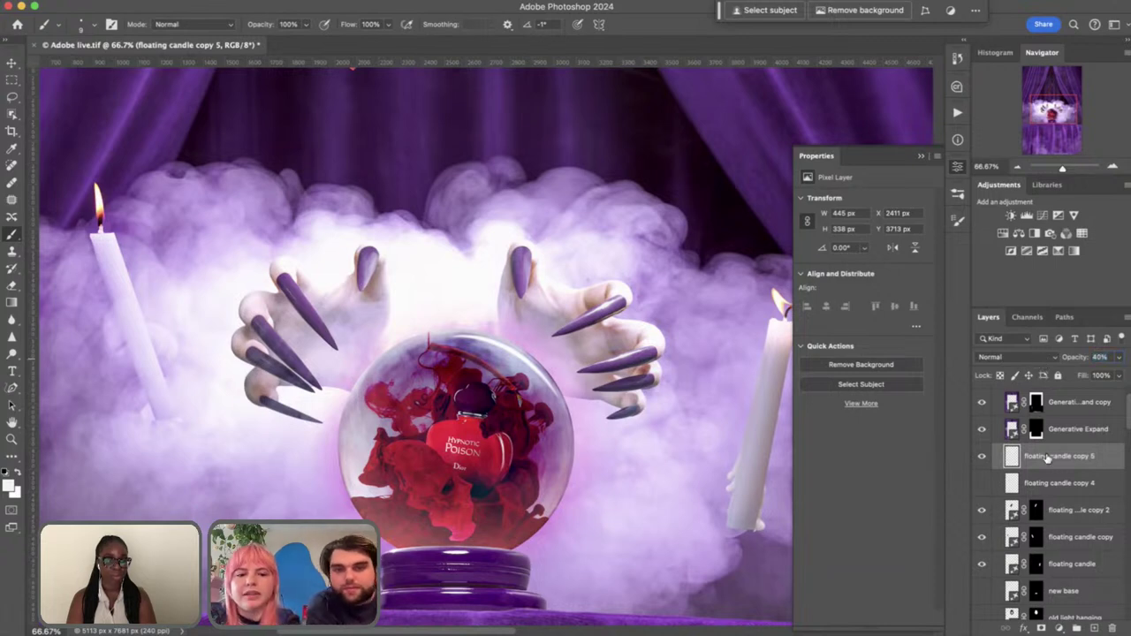
key(ctrl+t)
drag(500, 389, 495, 386)
key(Return)
key(b)
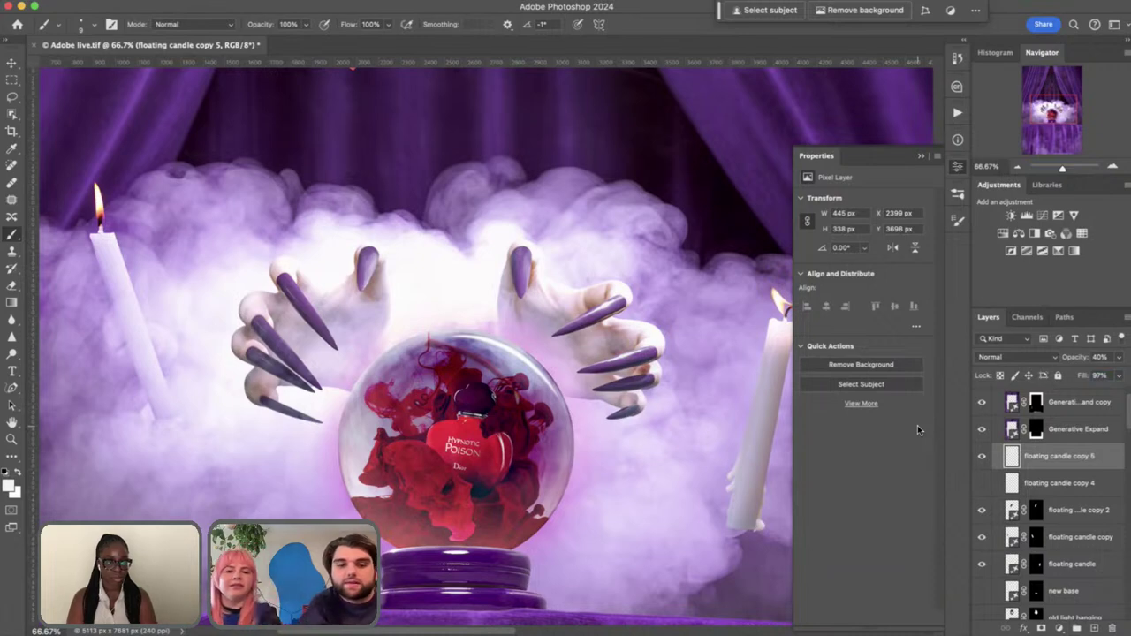
Rotate the warped candle to about -17.9°, scale it to about 92%, and place it along the crystal ball's upper edge
key(ctrl+t)
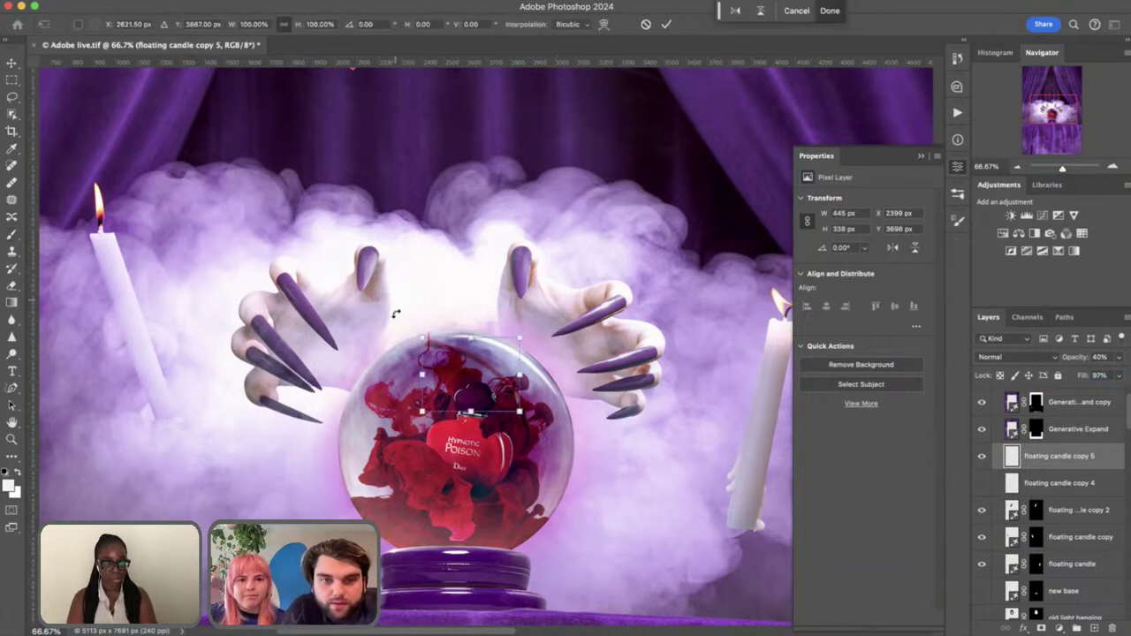
drag(396, 314, 463, 362)
drag(498, 311, 483, 352)
scroll(483, 350, up, 6)
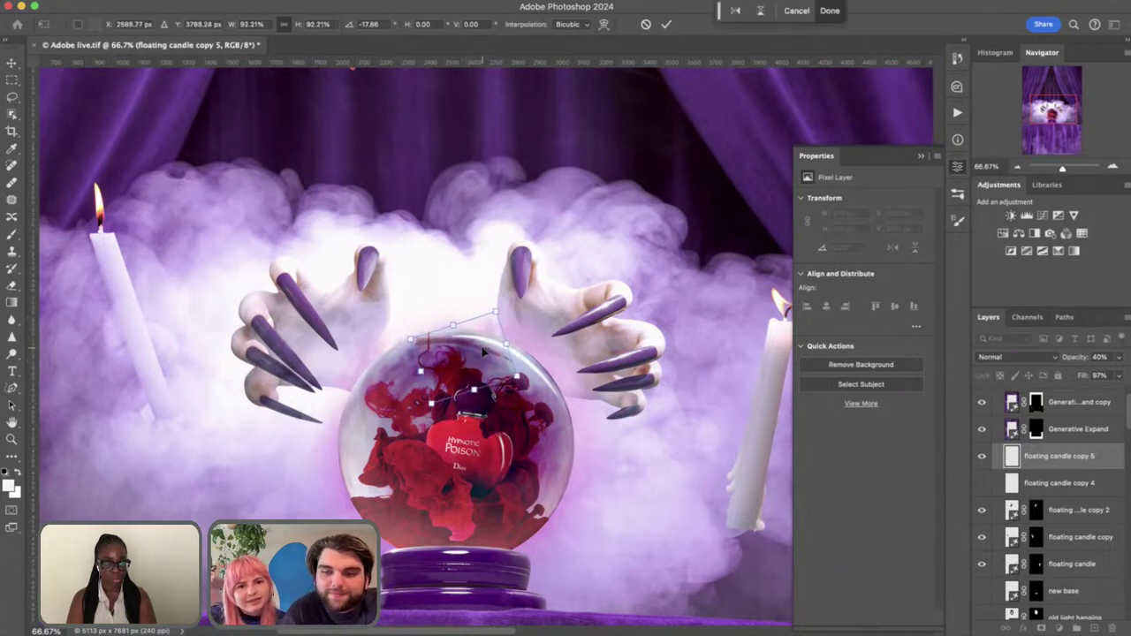
scroll(482, 352, down, 1)
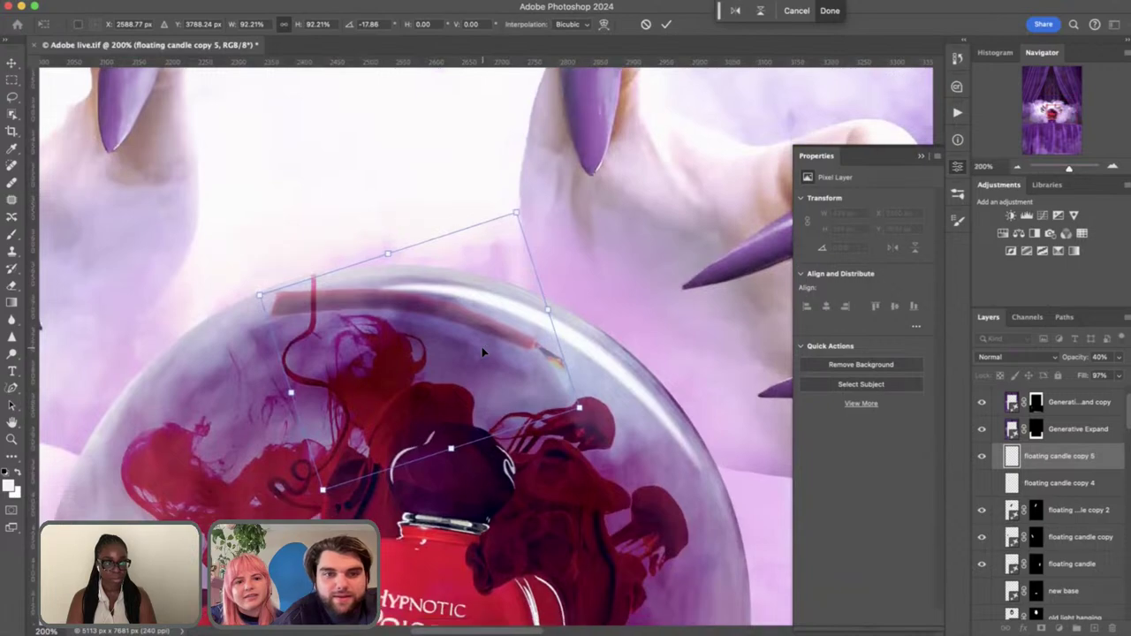
key(Return)
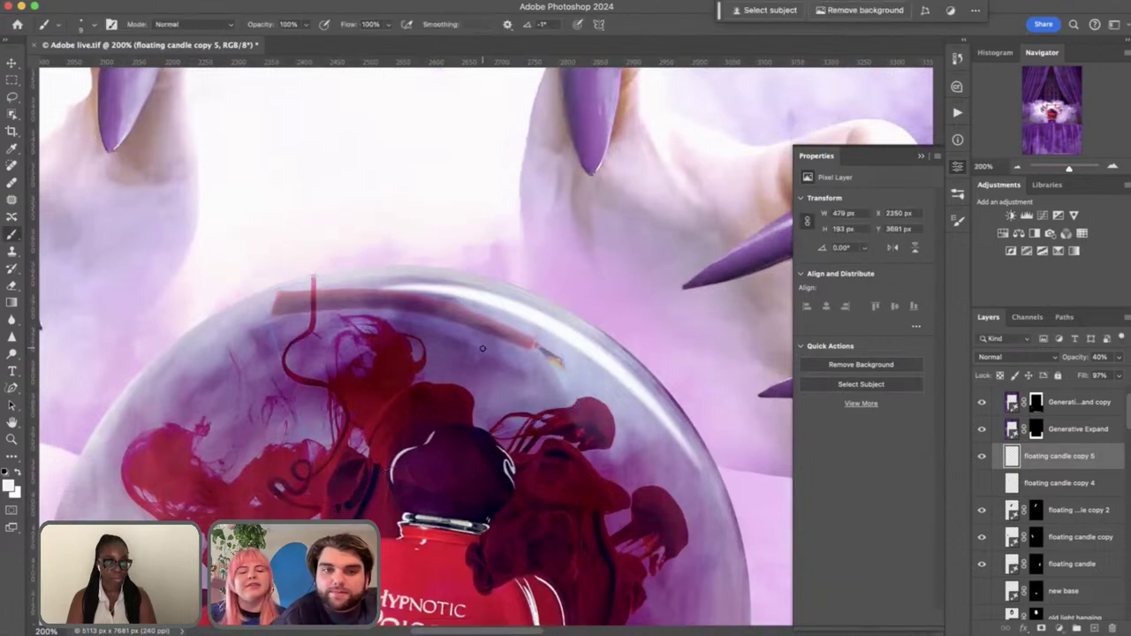
Warp the candle reflection again, stretching its base and flame ends outward so it follows the glass curvature along the ball's upper rim
scroll(483, 348, down, 6)
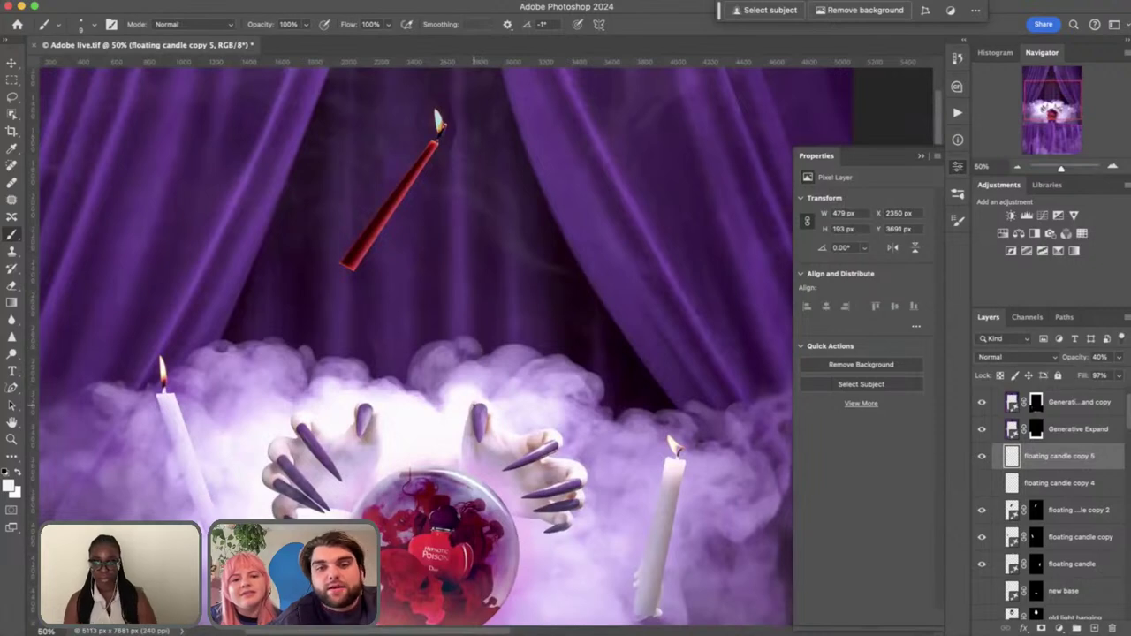
scroll(478, 409, up, 6)
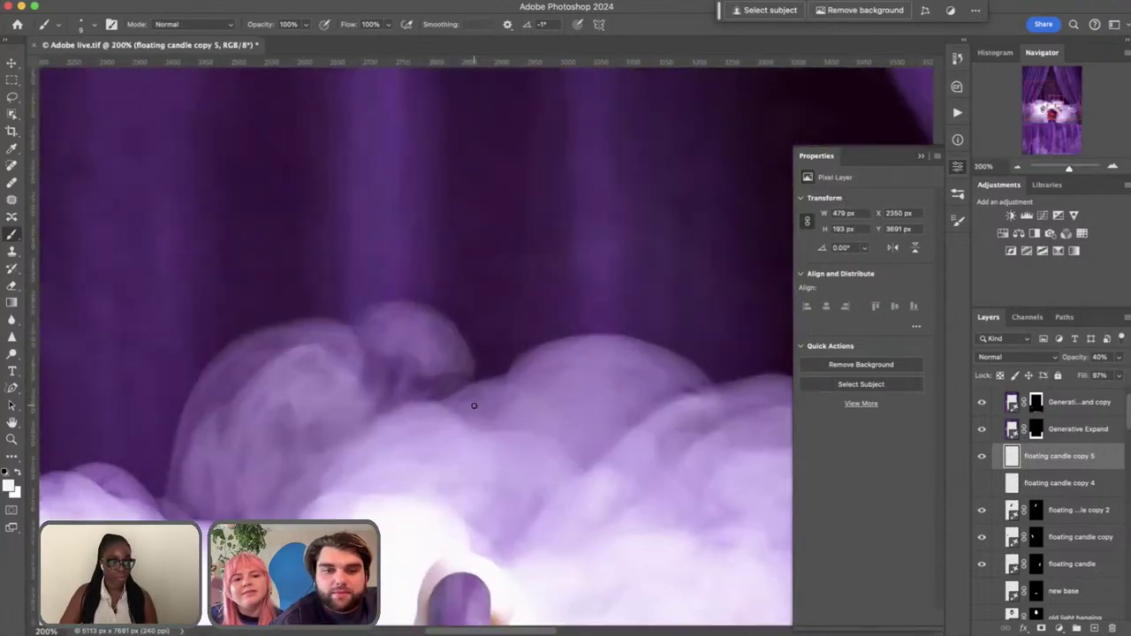
scroll(474, 405, down, 2)
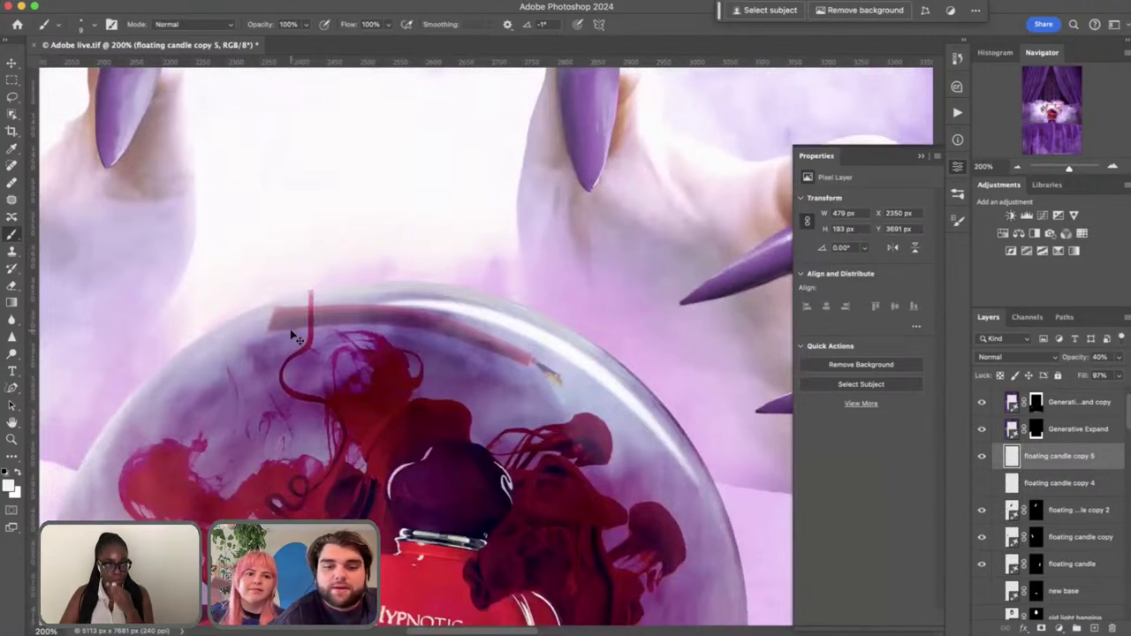
key(ctrl+t)
right_click(356, 380)
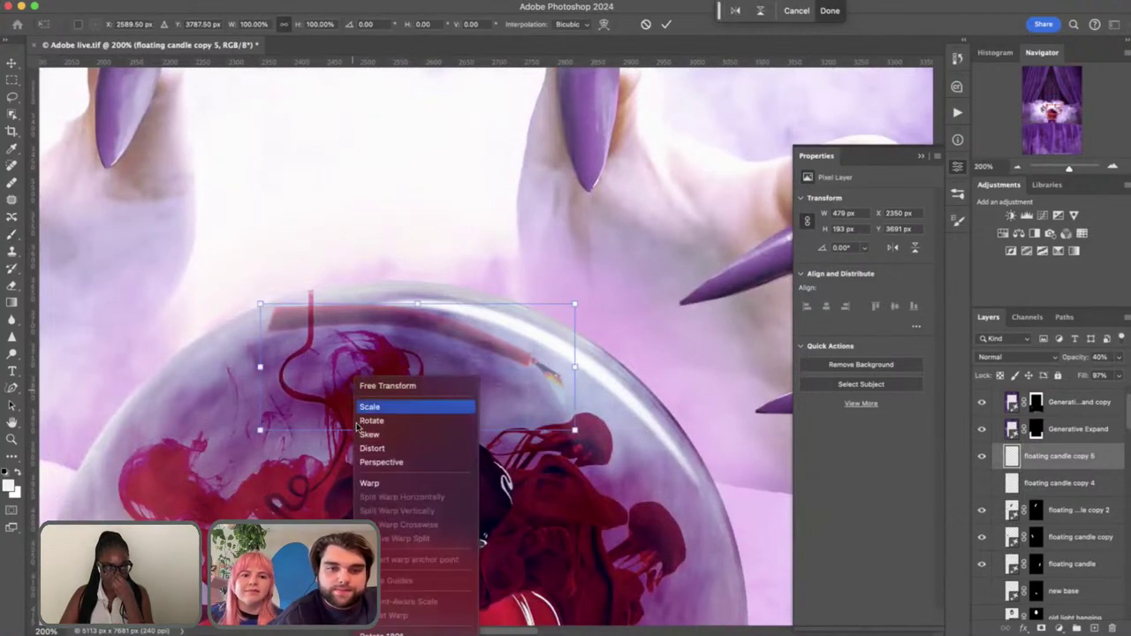
click(372, 484)
drag(267, 406, 259, 441)
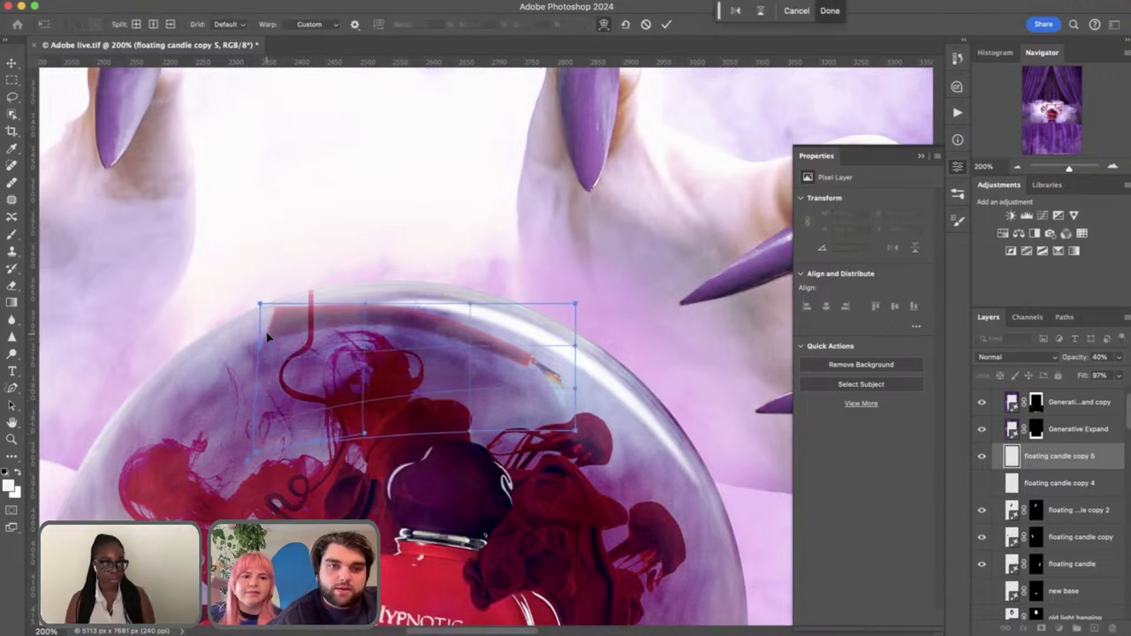
drag(260, 305, 254, 307)
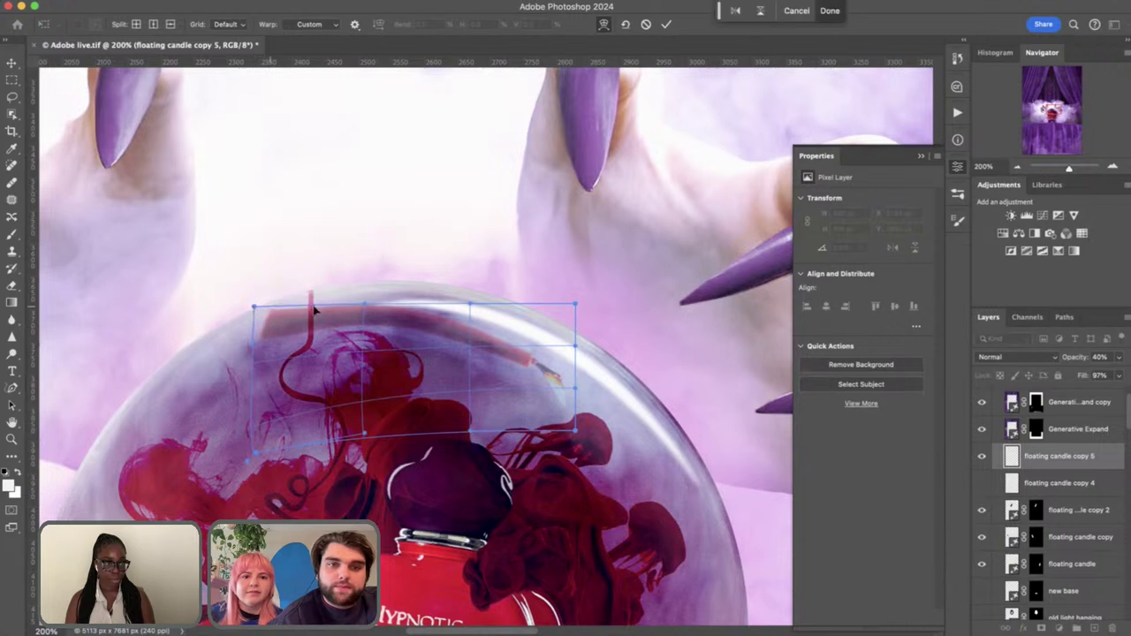
drag(417, 316, 557, 334)
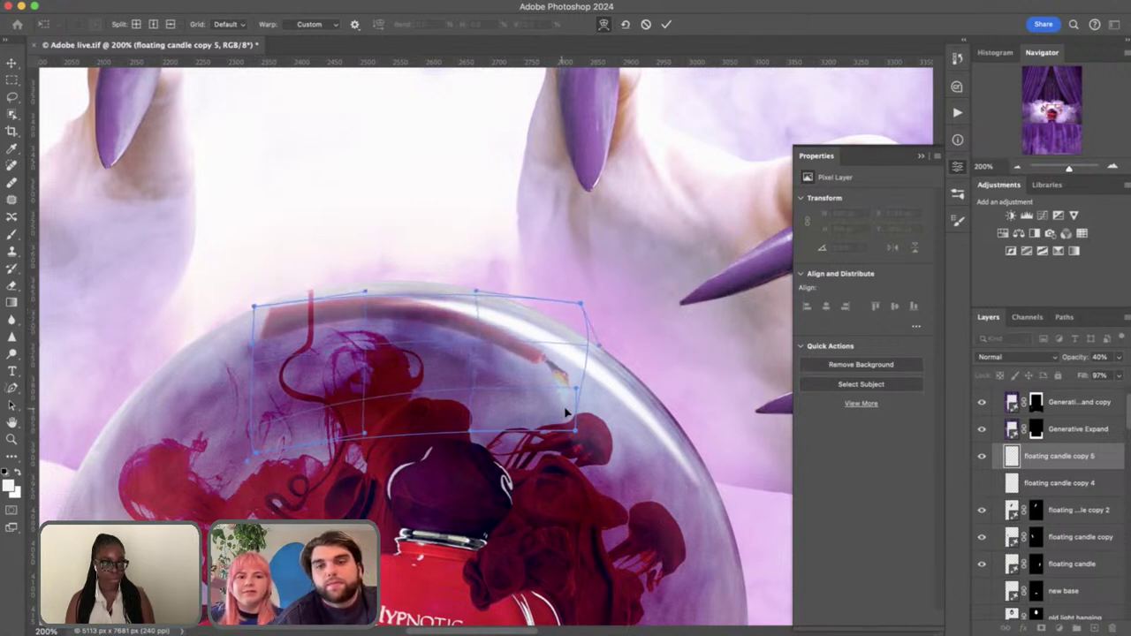
drag(567, 412, 585, 420)
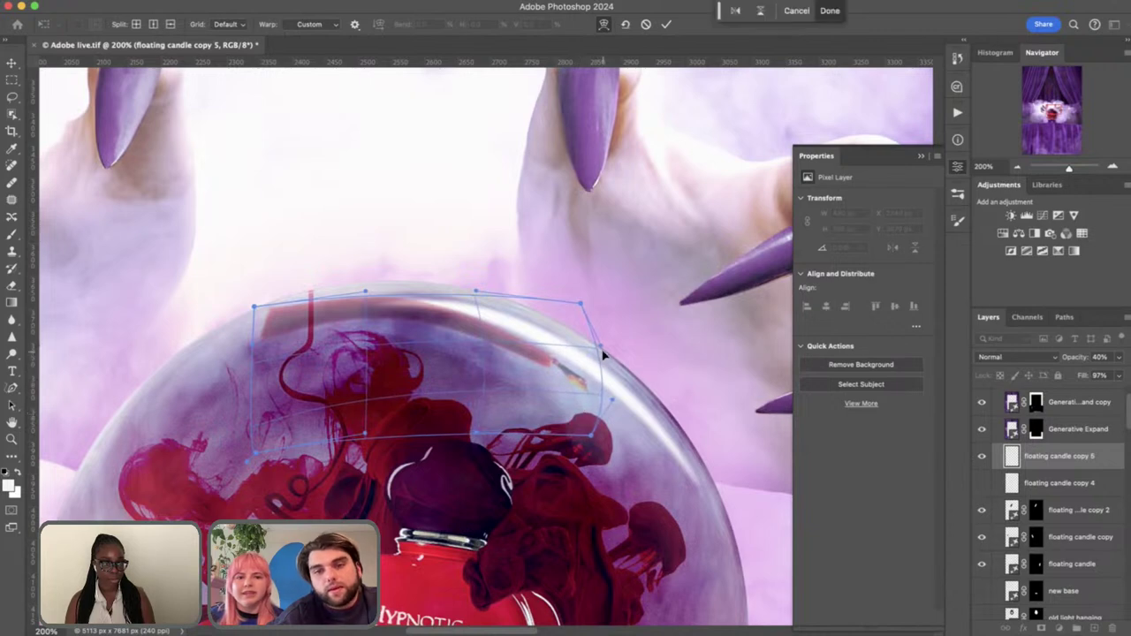
drag(601, 354, 575, 357)
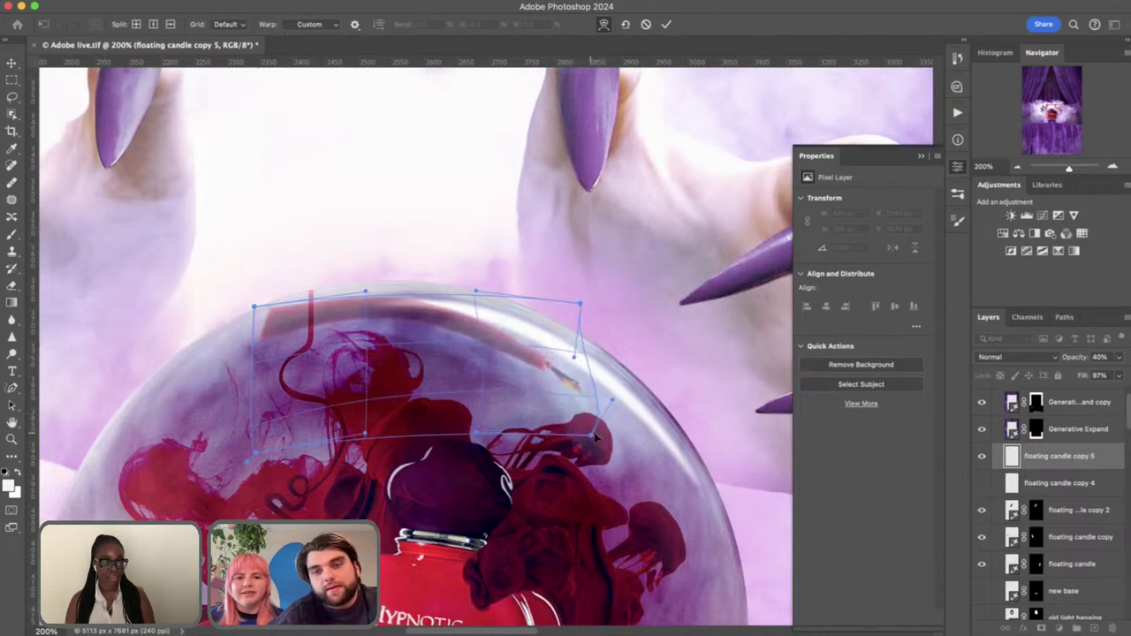
mouse_move(594, 436)
mouse_down()
mouse_move(648, 458)
mouse_move(639, 450)
mouse_up()
drag(413, 367, 411, 358)
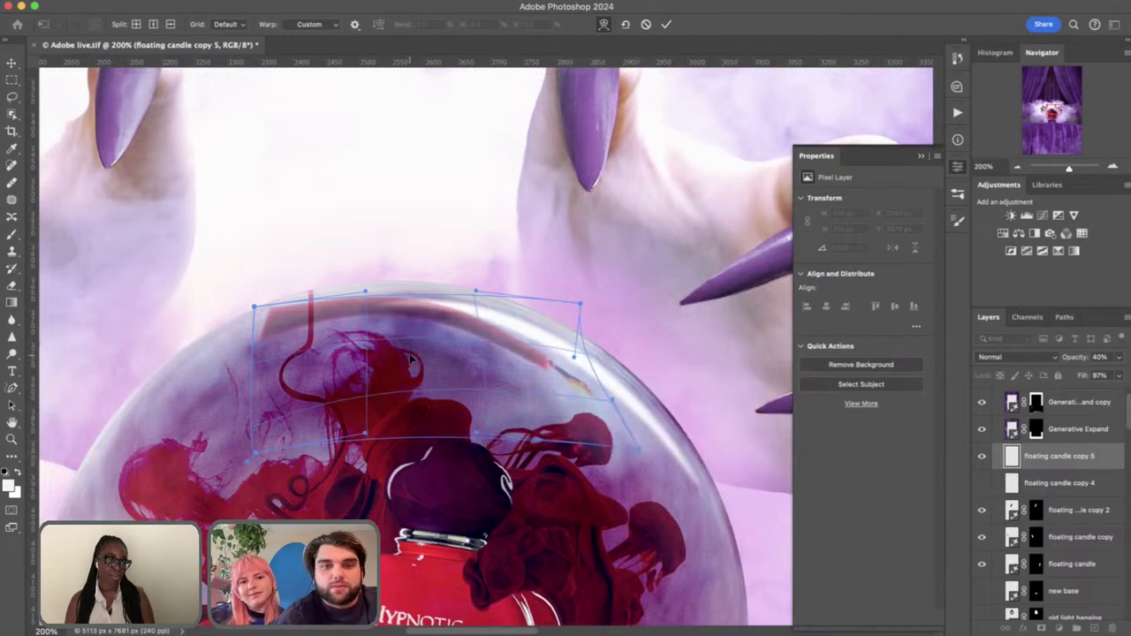
key(Return)
key(b)
Examine how the candle reflection on the ball matches the floating candle above, both close up and in the whole composite
key(super+minus)
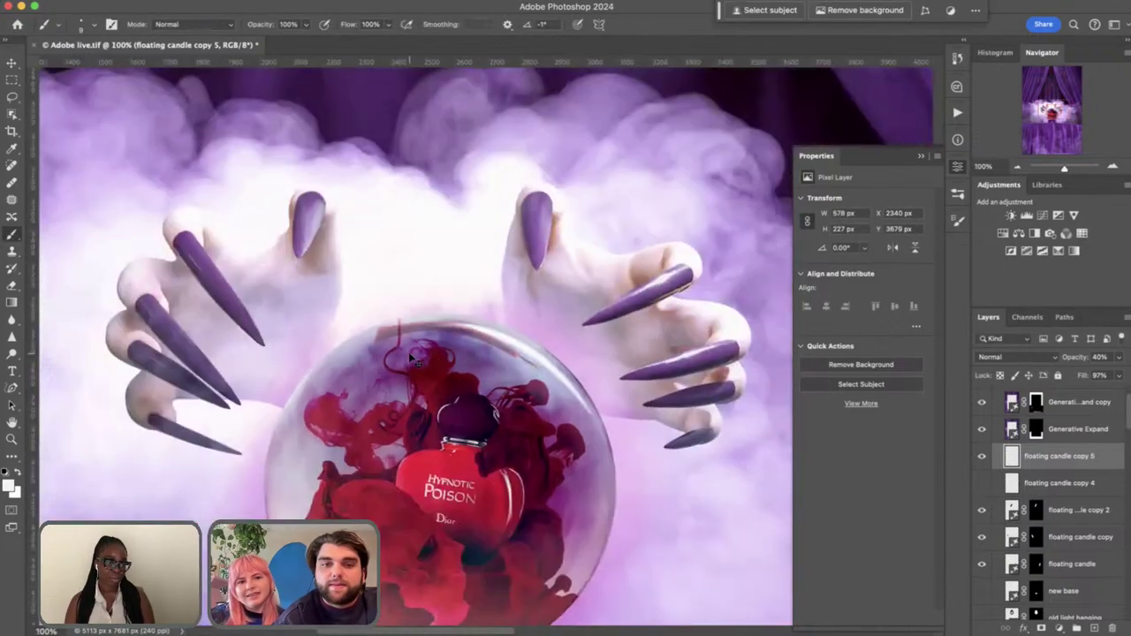
key(super+minus)
scroll(408, 352, up, 5)
scroll(408, 353, right, 3)
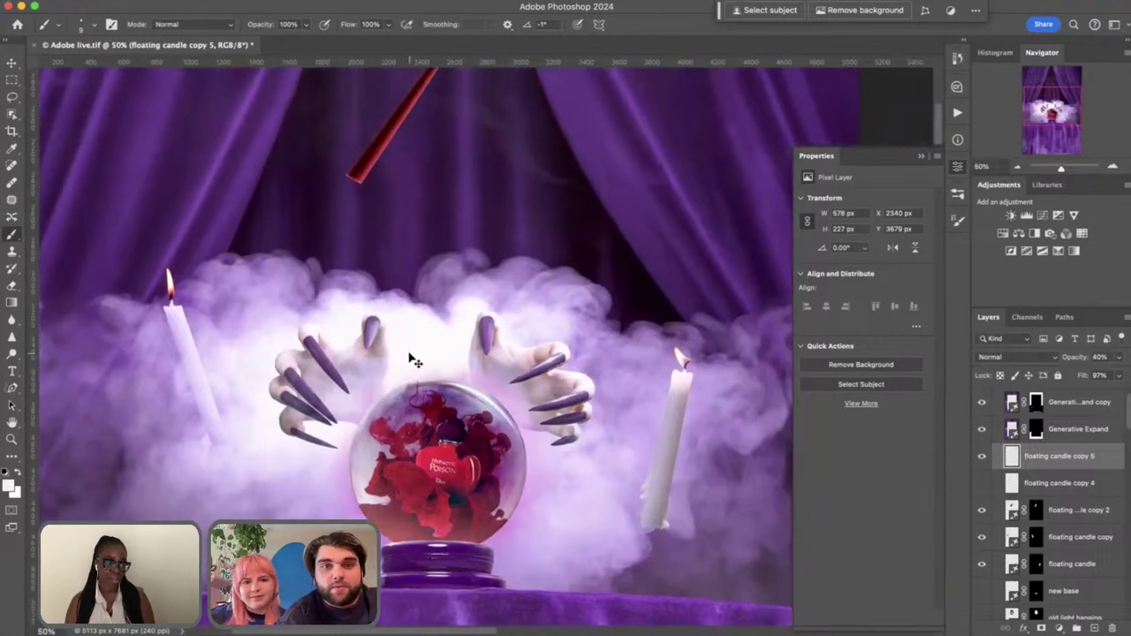
key(super+plus)
key(super+plus)
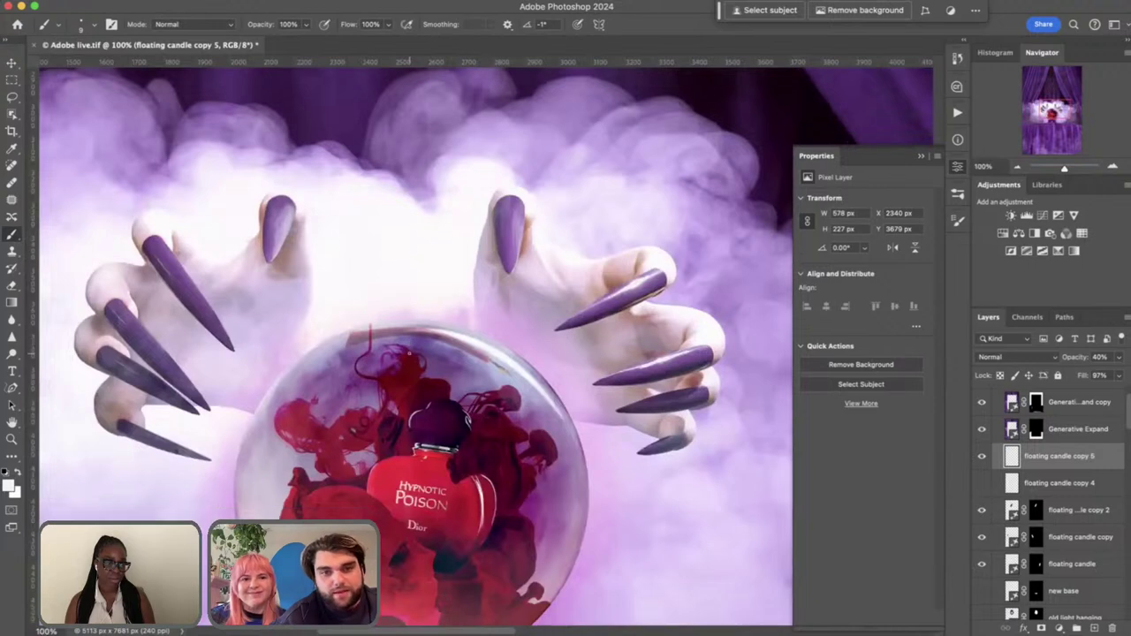
scroll(409, 354, up, 10)
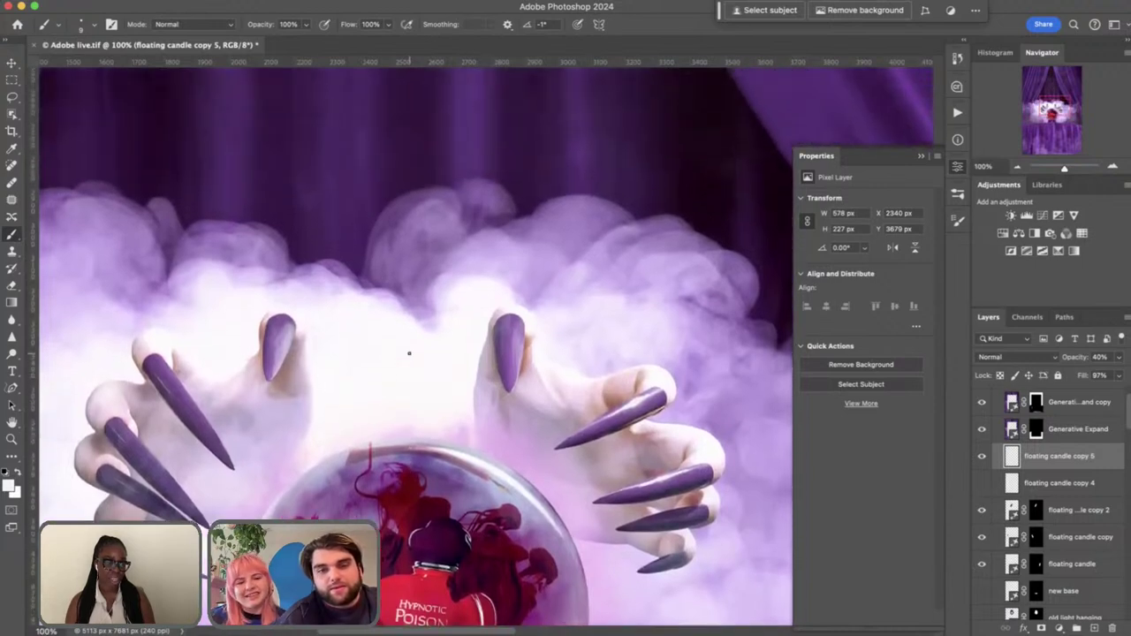
scroll(409, 354, down, 8)
scroll(410, 353, left, 4)
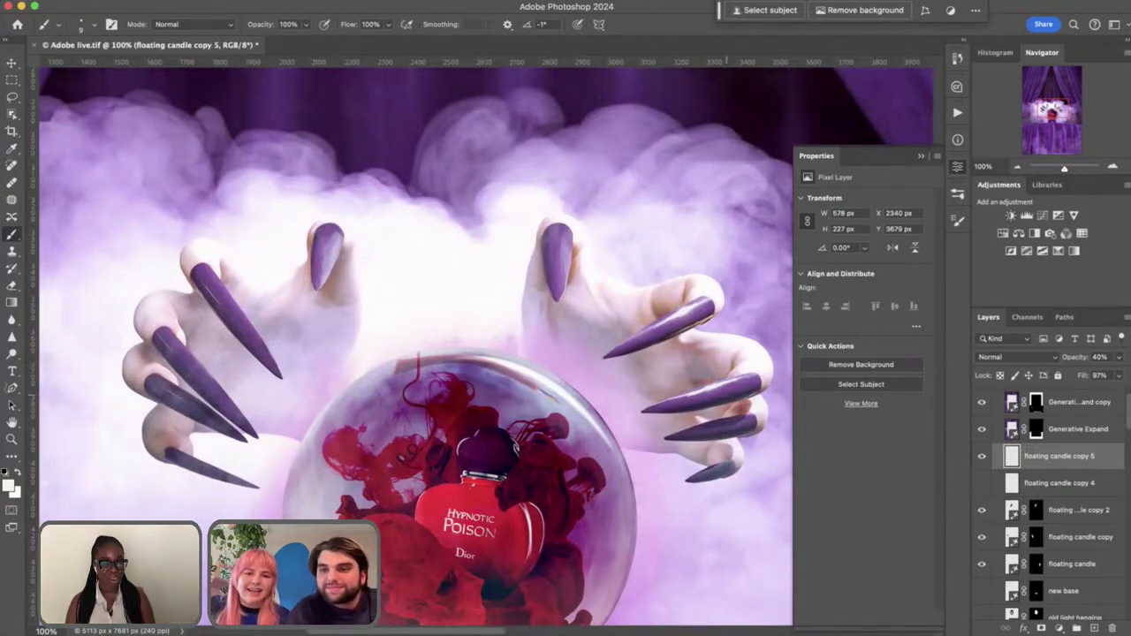
scroll(1011, 471, up, 1)
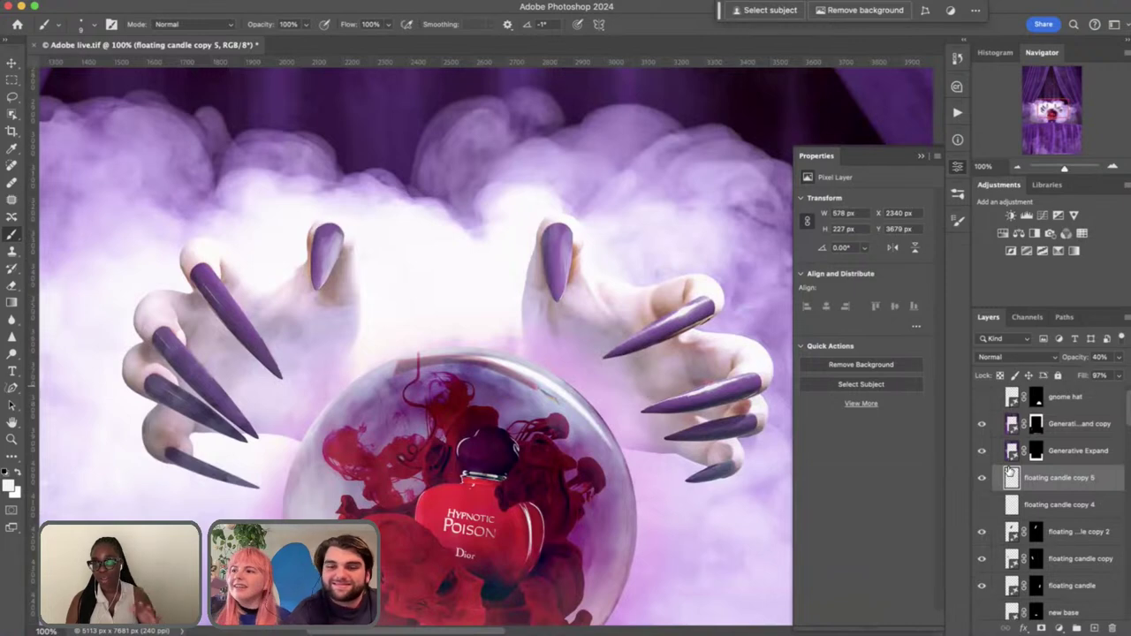
key(super+minus)
key(super+minus)
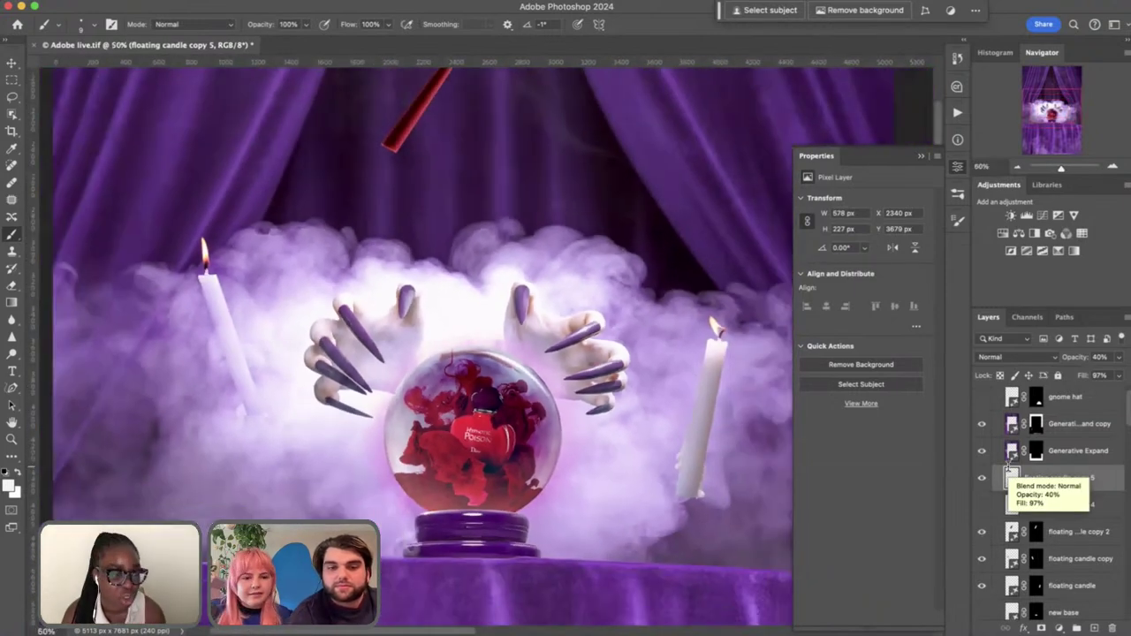
scroll(422, 347, up, 2)
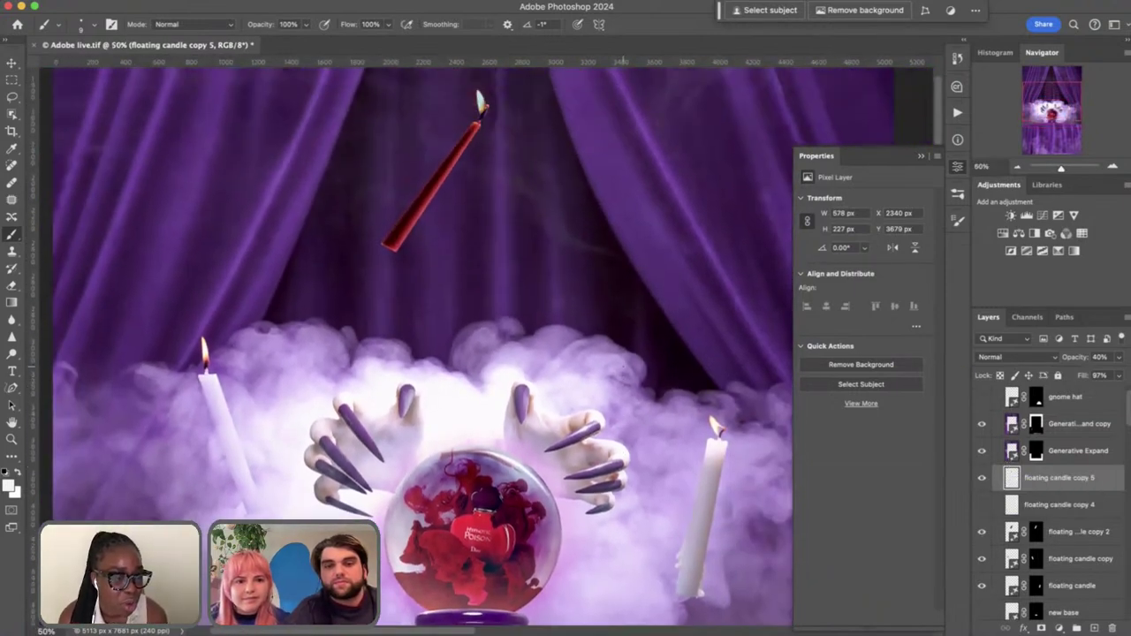
scroll(423, 347, down, 3)
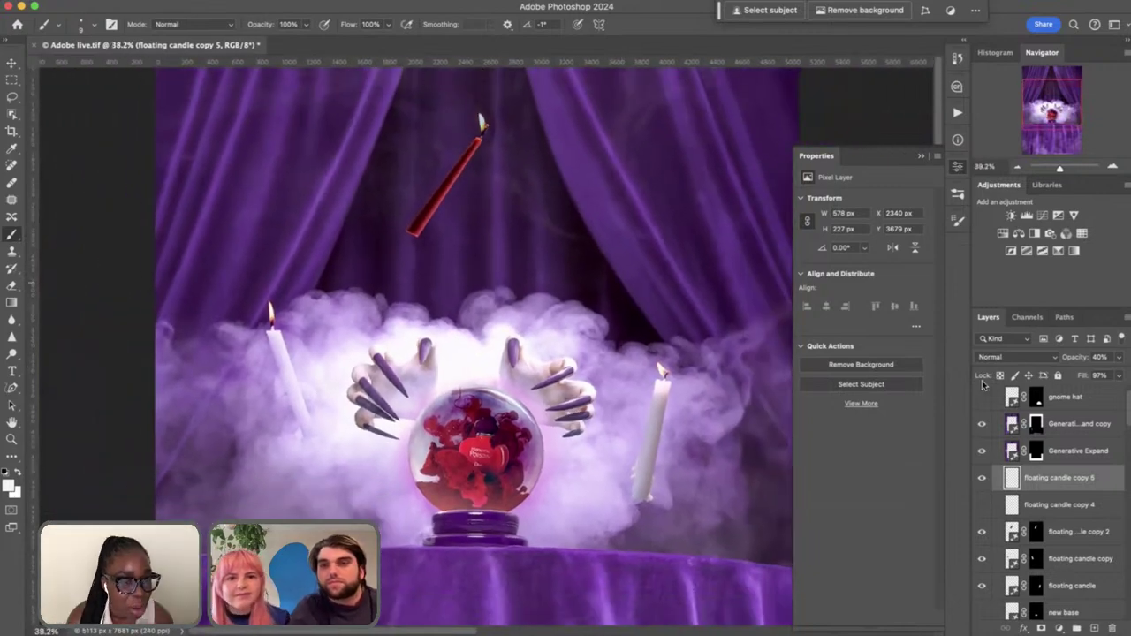
Collapse the layer properties and isolate the bottom of table layer at the base of the layer stack
click(921, 157)
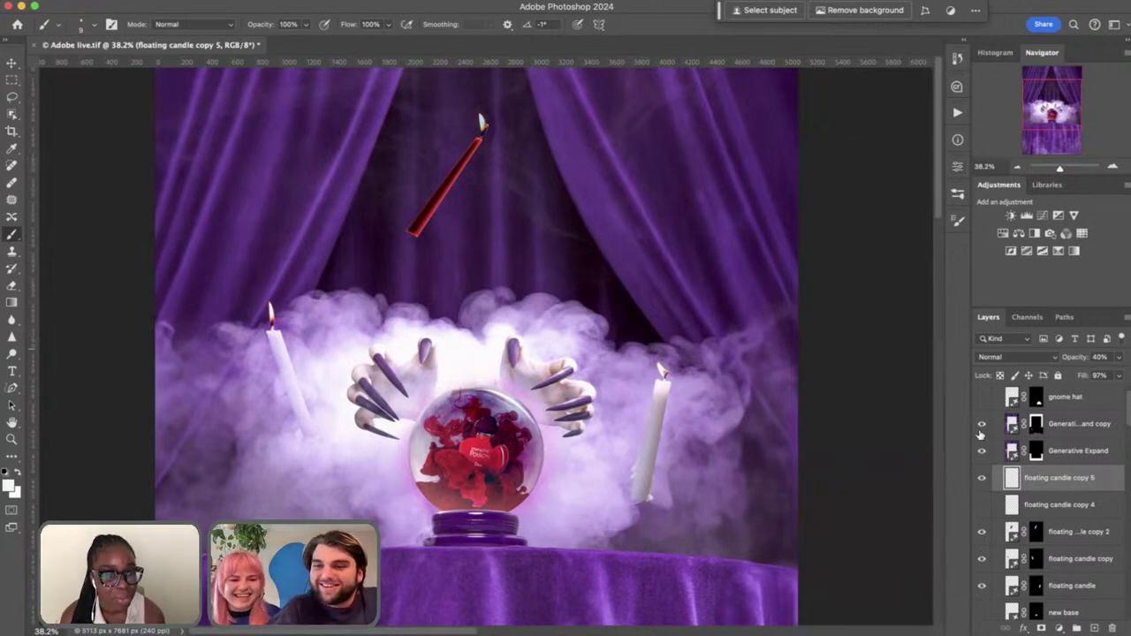
scroll(981, 429, down, 1)
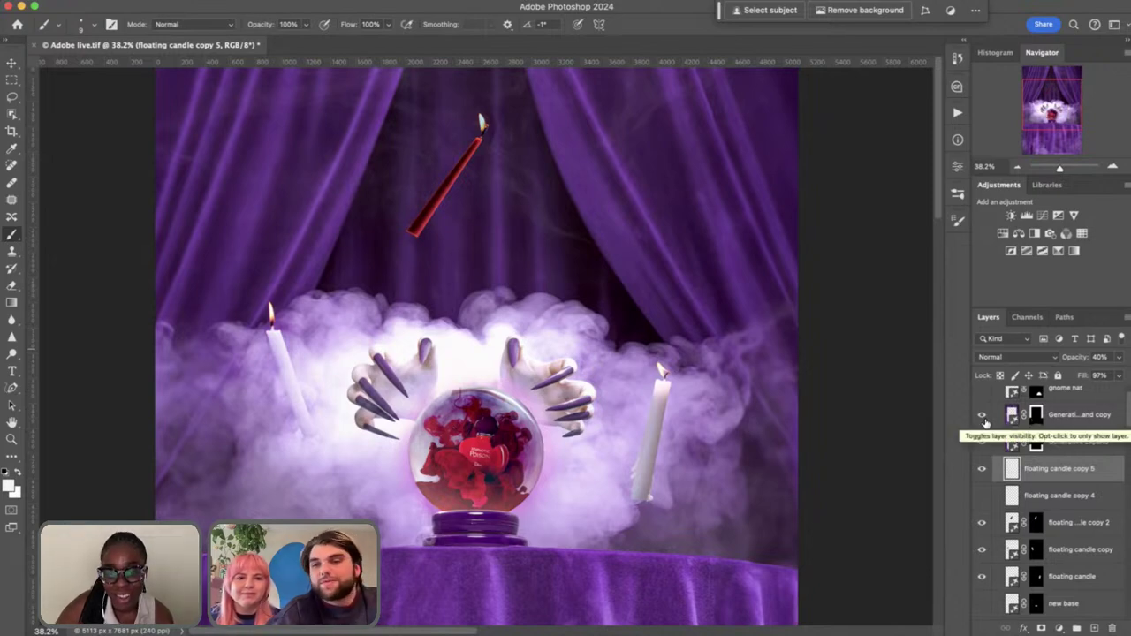
scroll(982, 474, down, 2)
scroll(981, 477, down, 10)
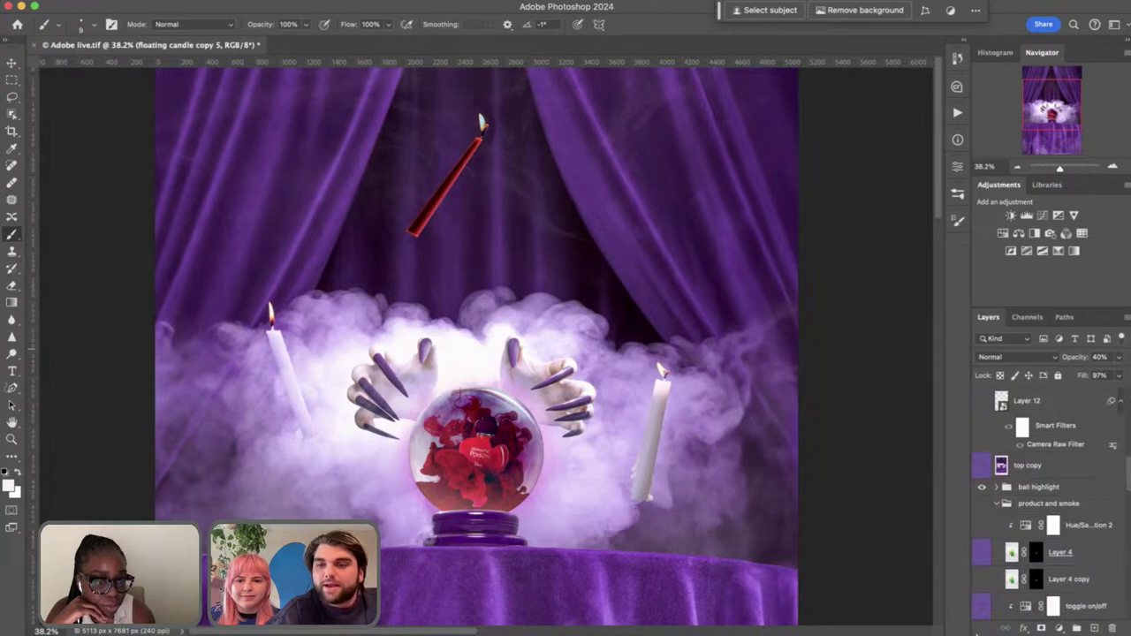
scroll(1050, 503, down, 10)
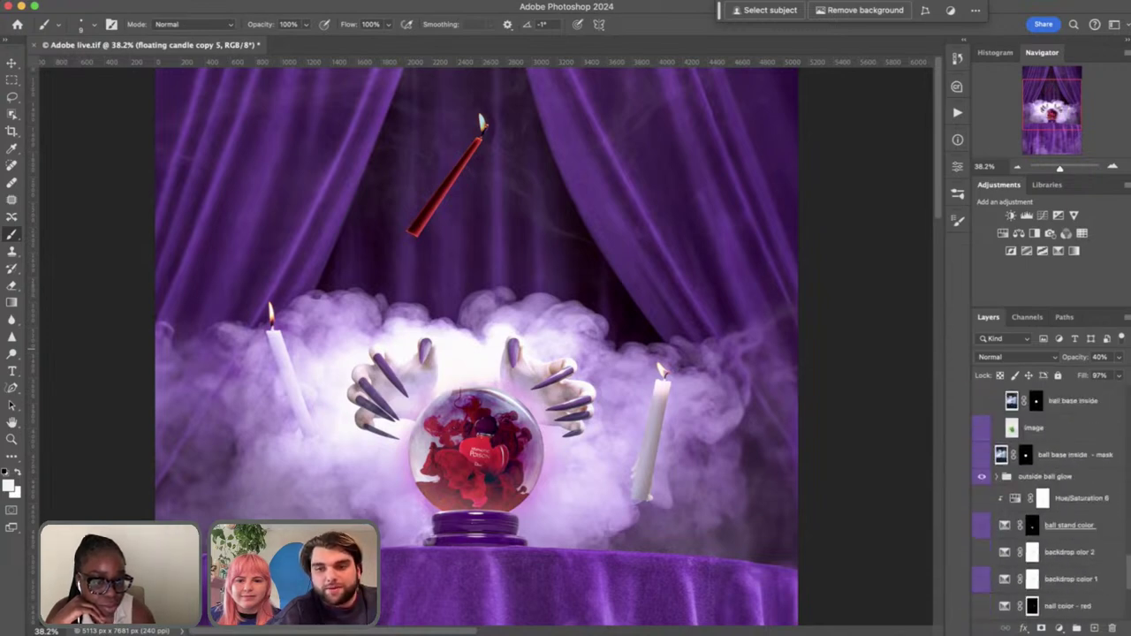
scroll(974, 585, down, 8)
alt+click(979, 465)
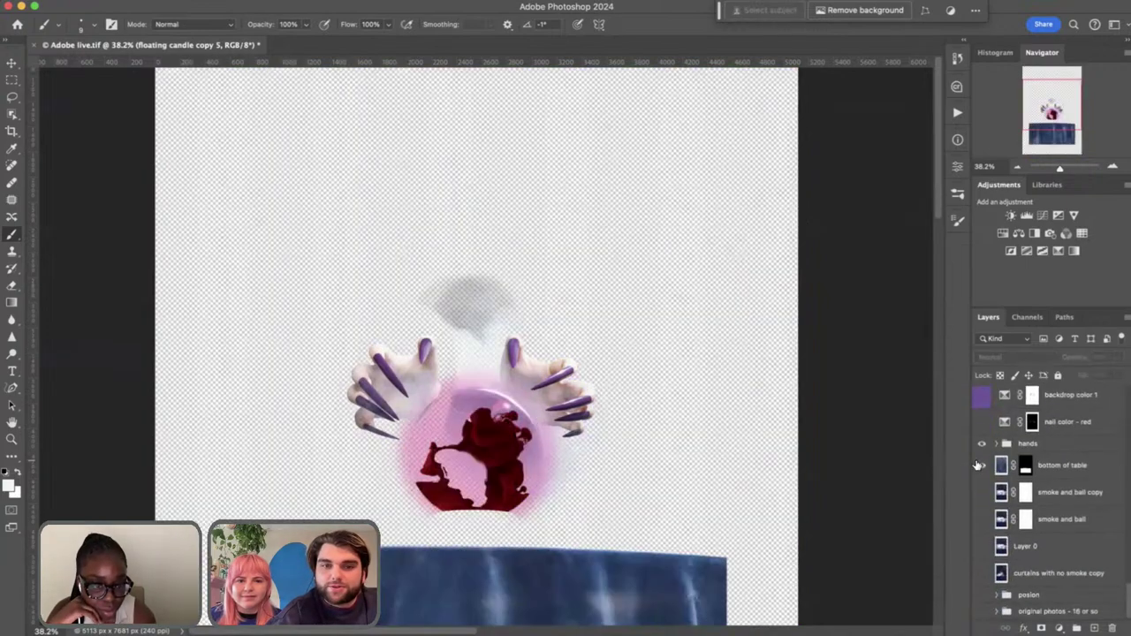
Hide the hands, outside ball glow and blobs part 1 groups, and show the smoke and ball copy layer
click(981, 444)
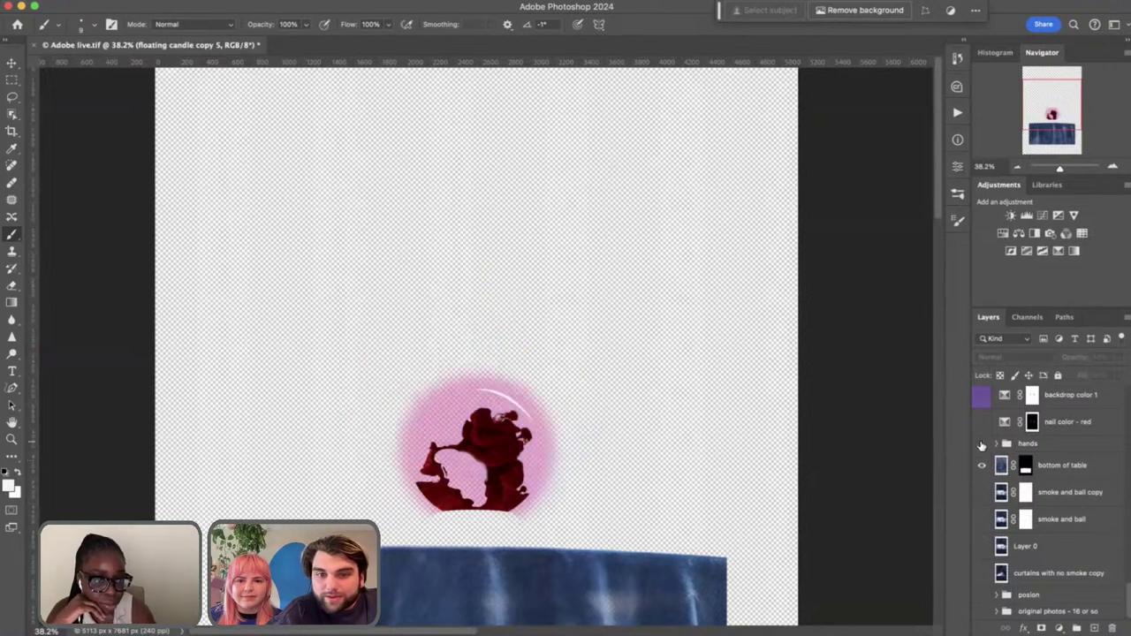
scroll(981, 442, up, 4)
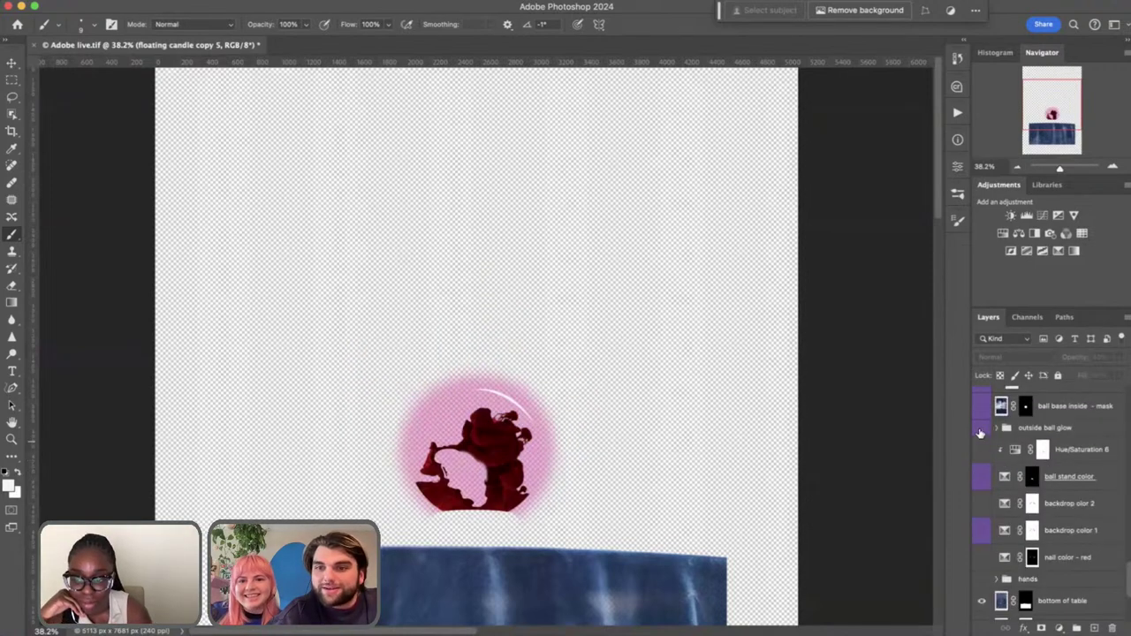
click(980, 433)
scroll(980, 433, up, 2)
scroll(980, 433, up, 3)
scroll(985, 465, up, 3)
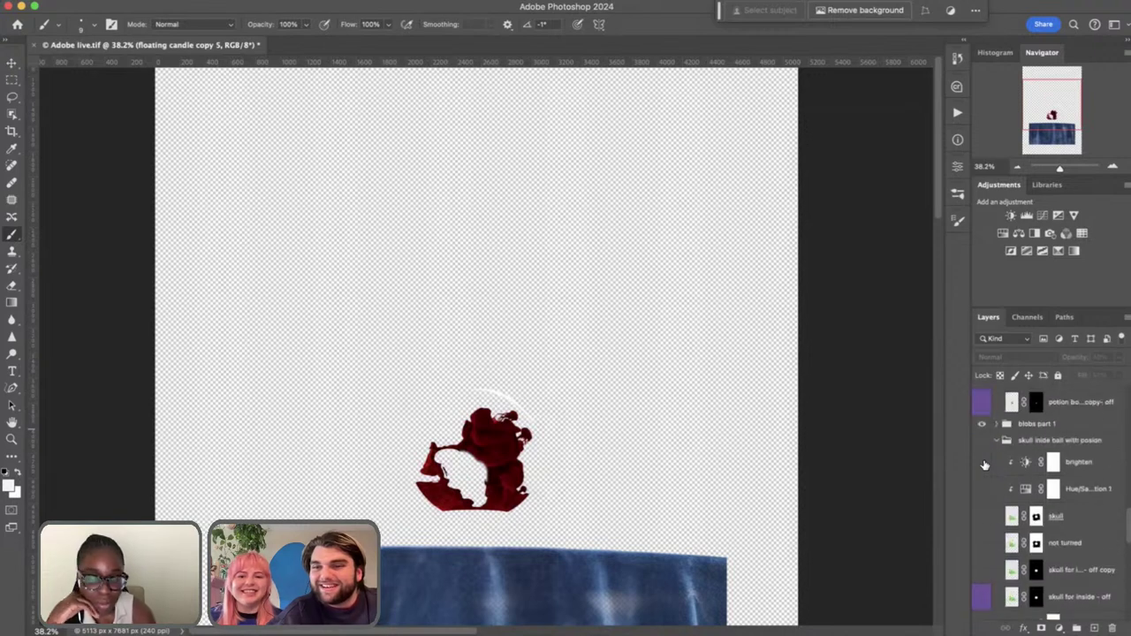
click(982, 426)
scroll(1002, 550, up, 5)
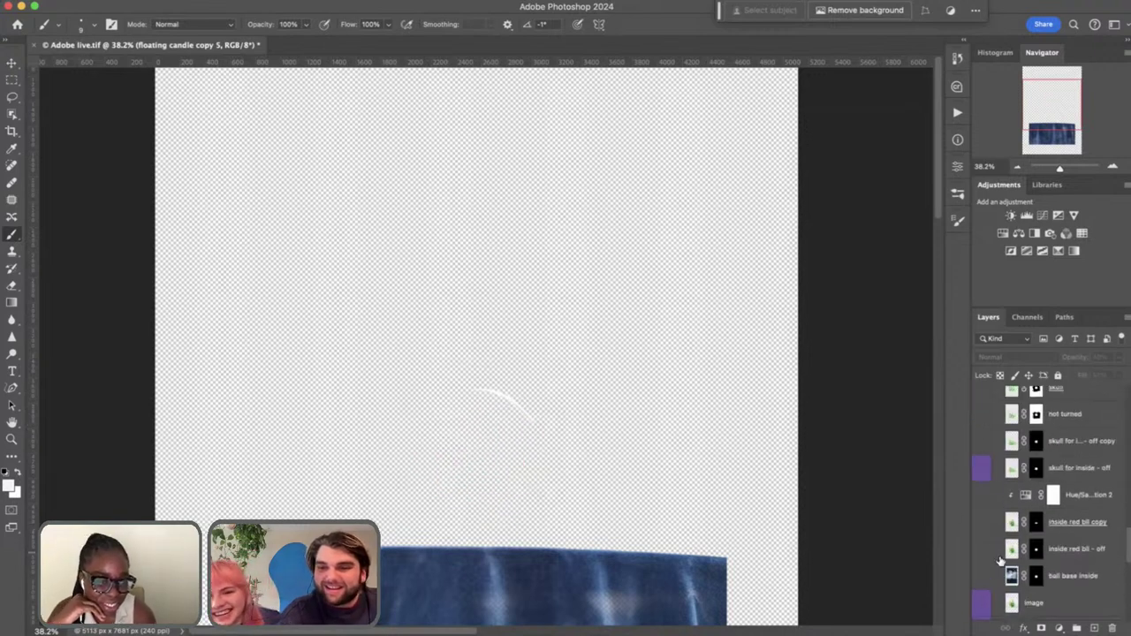
click(980, 493)
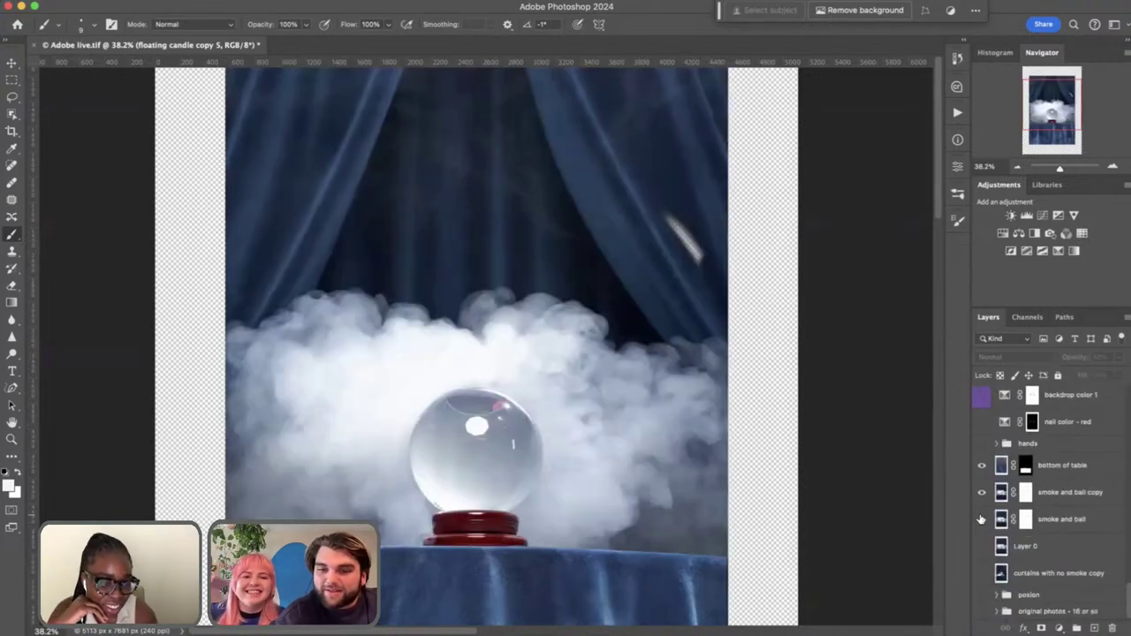
Show the hands group above the bottom of table layer
key(super+0)
key(super+minus)
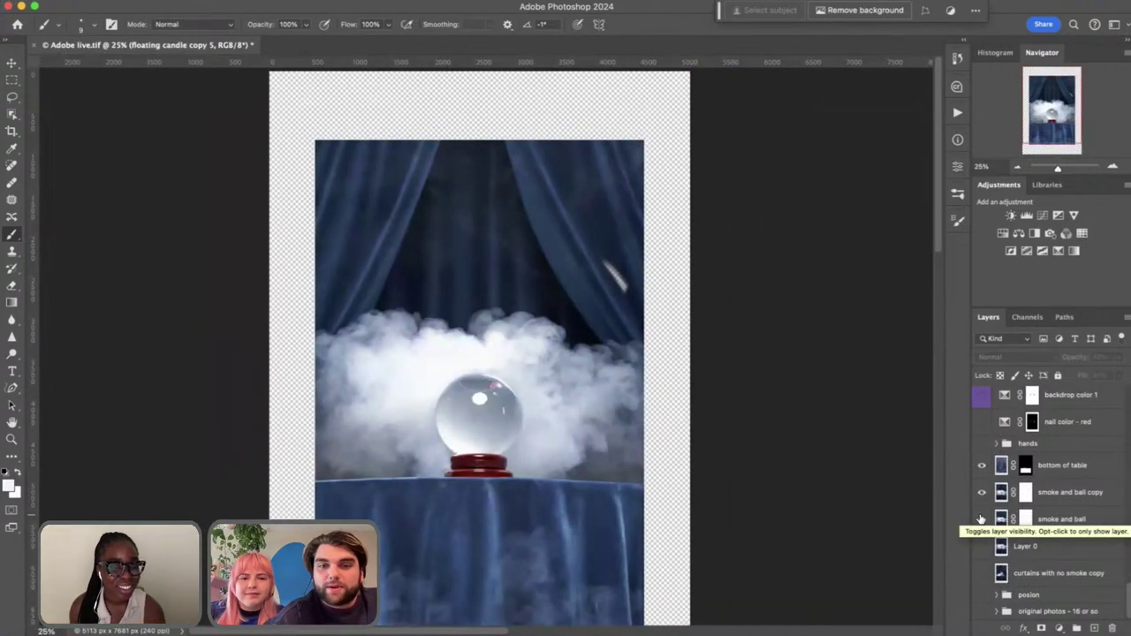
scroll(629, 455, down, 2)
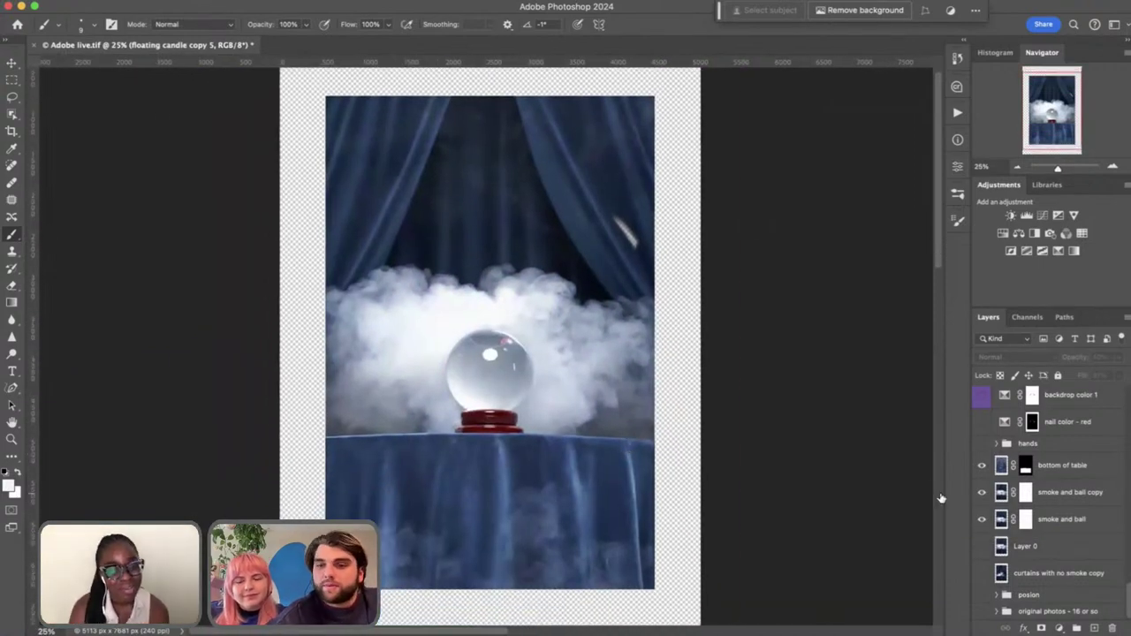
scroll(1017, 495, up, 1)
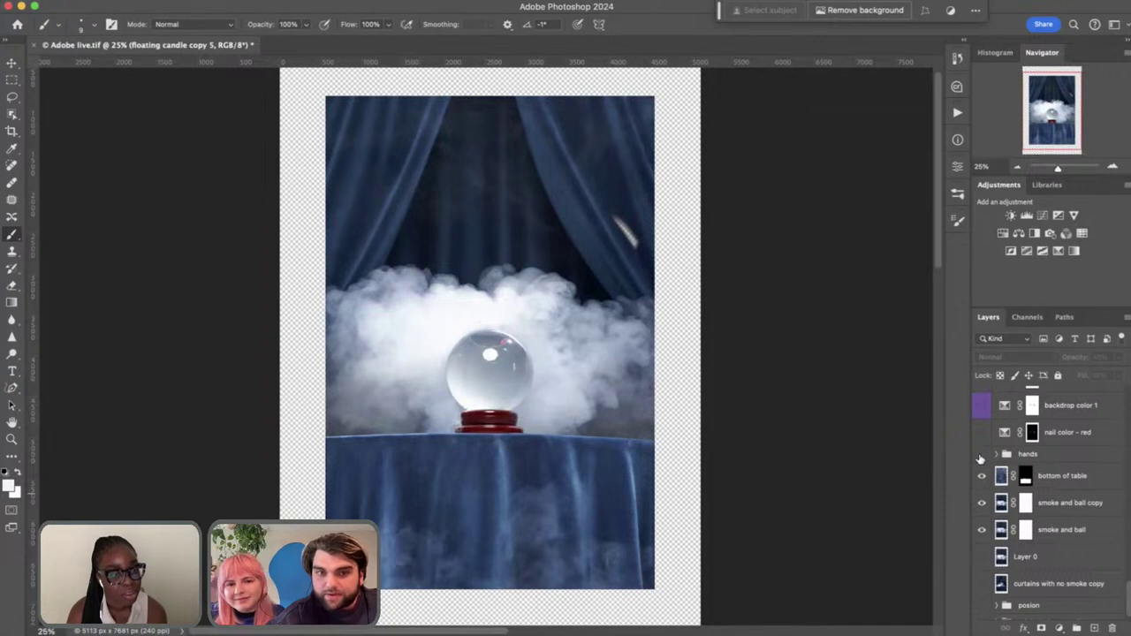
click(981, 455)
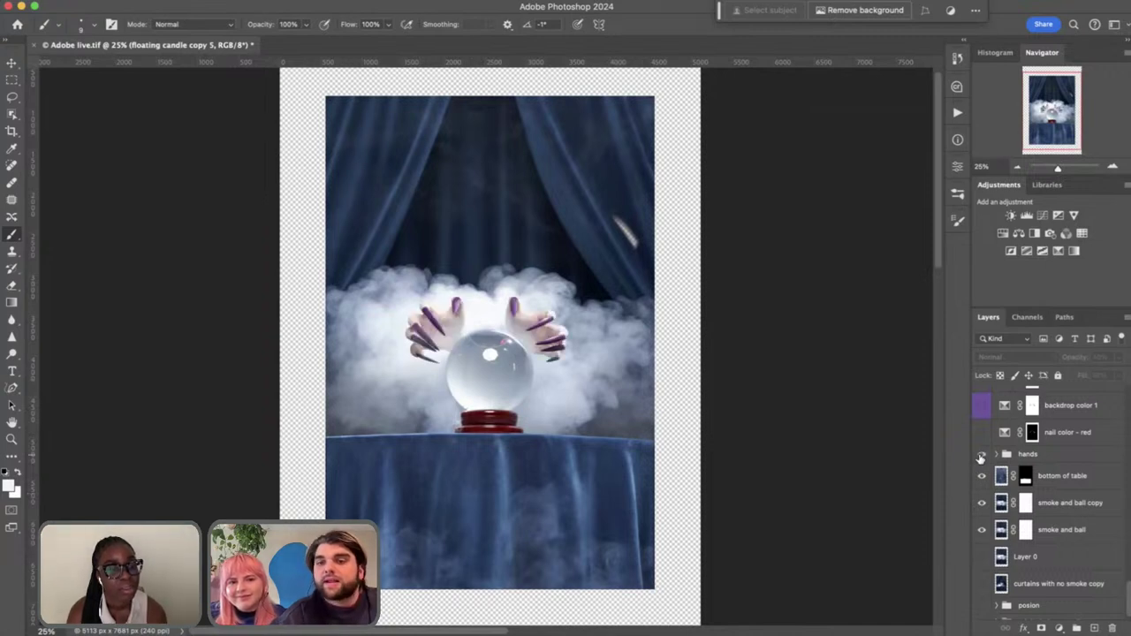
Show the ball base inside - mask layer, comparing the crystal ball with and without it
scroll(980, 458, up, 3)
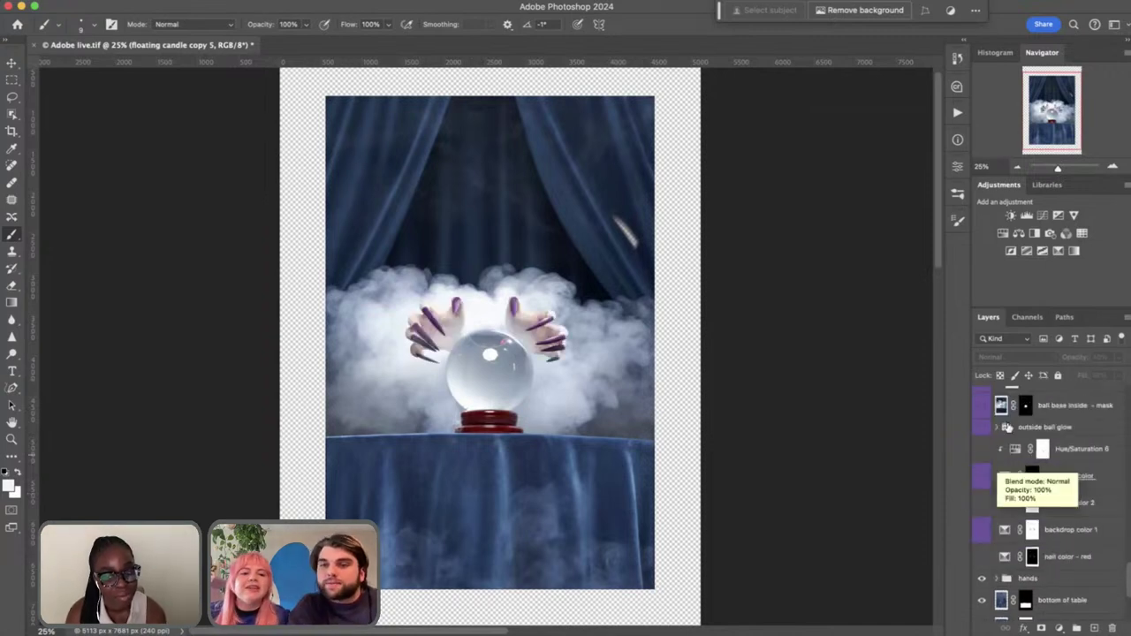
scroll(983, 447, up, 2)
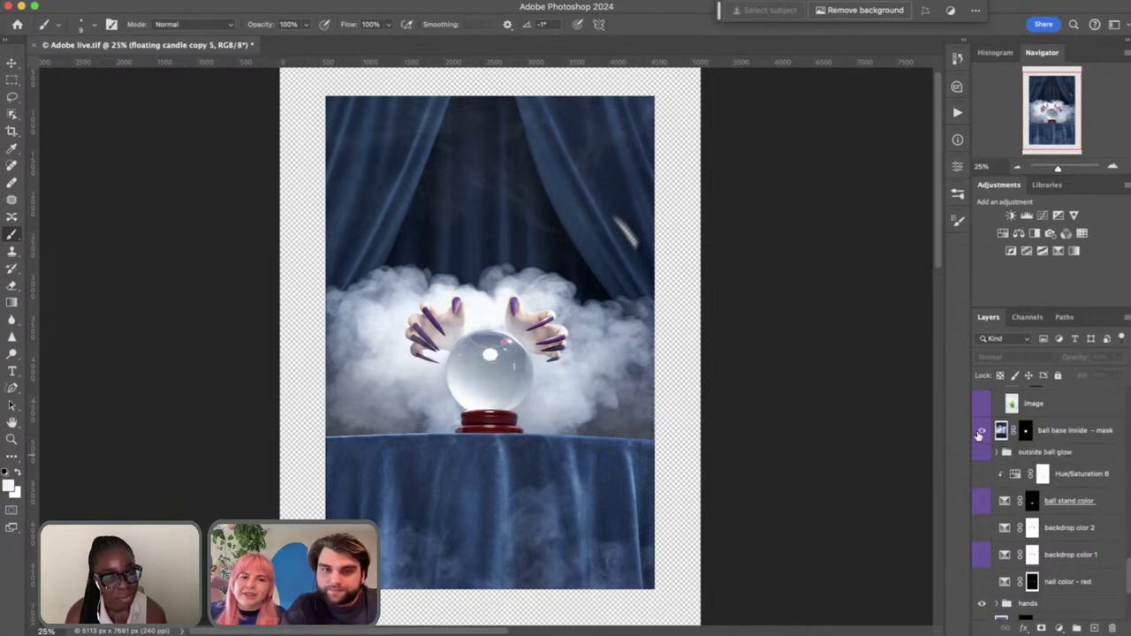
click(981, 433)
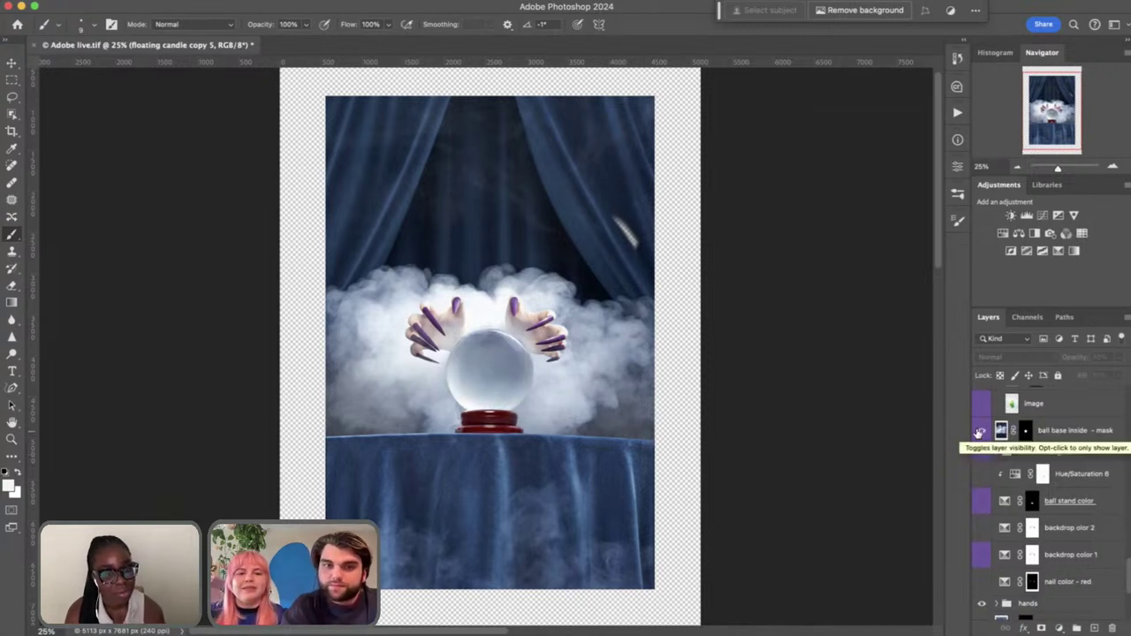
click(981, 433)
click(980, 433)
Show the inside red bll copy and inside red bll - off layers to add the first swirl inside the ball
scroll(978, 433, up, 3)
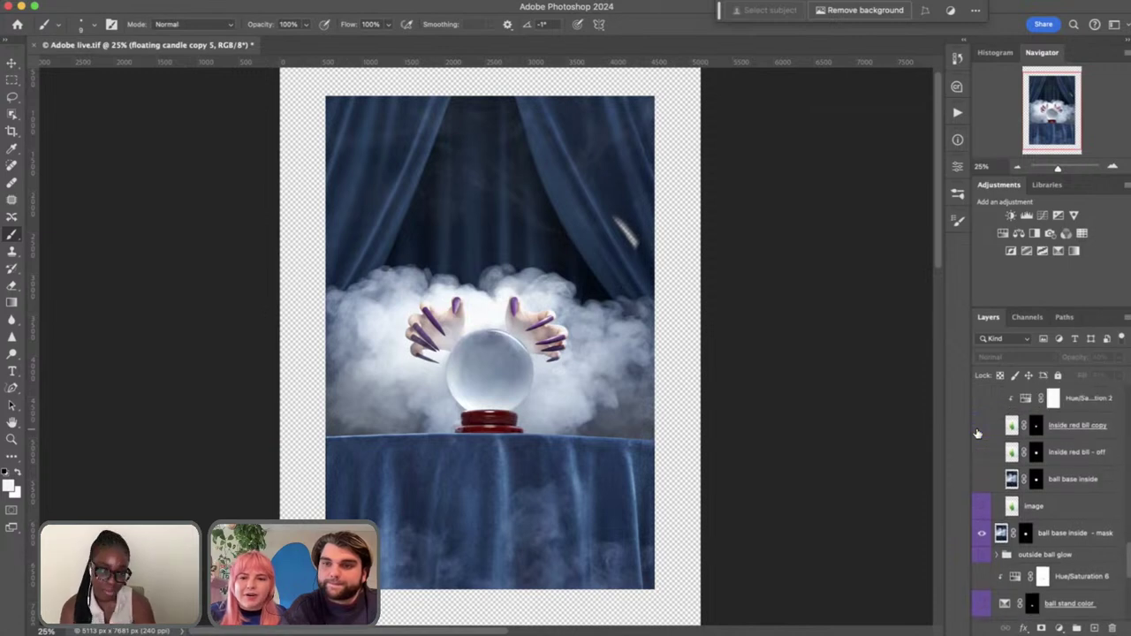
scroll(978, 433, up, 1)
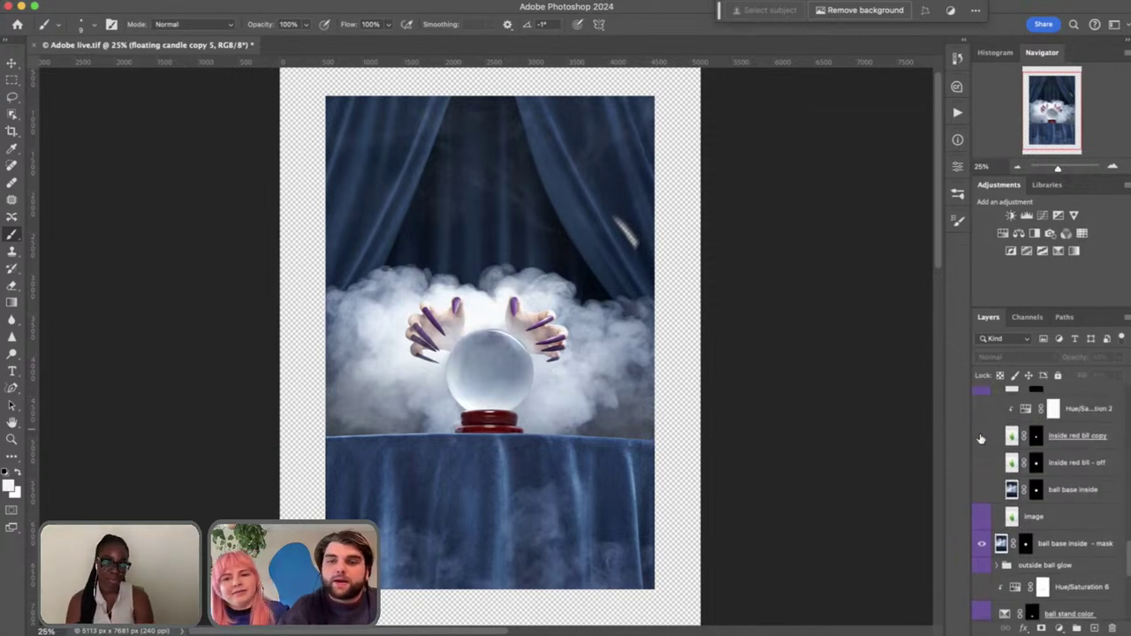
click(980, 437)
click(980, 463)
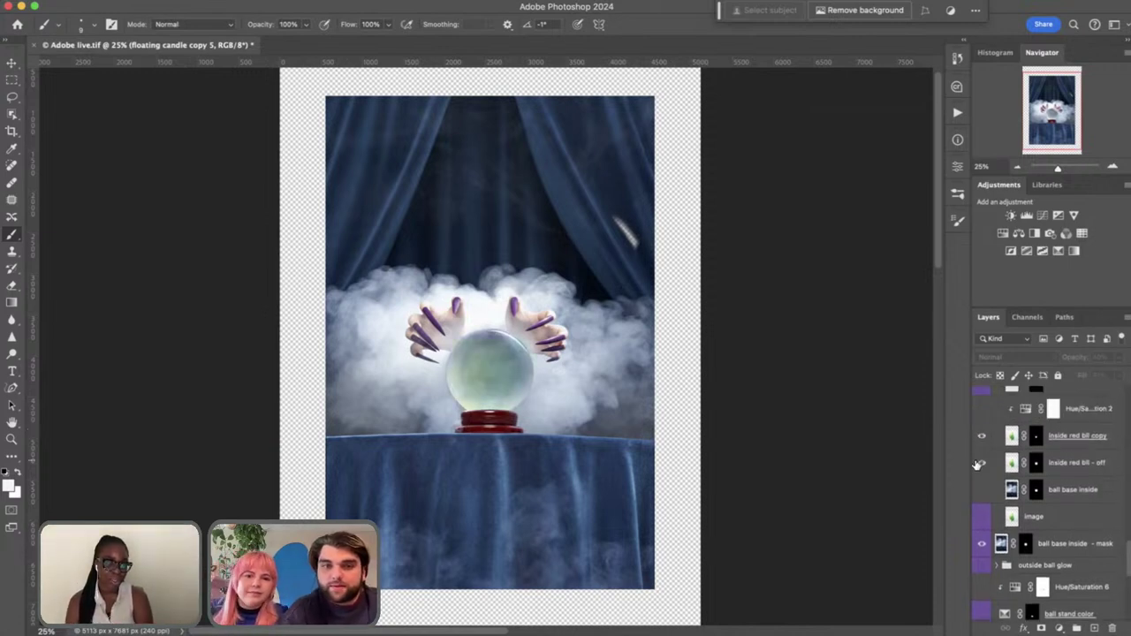
Show the skull layer inside the ball, checking the not turned layer below it and hiding that one again
scroll(977, 465, up, 5)
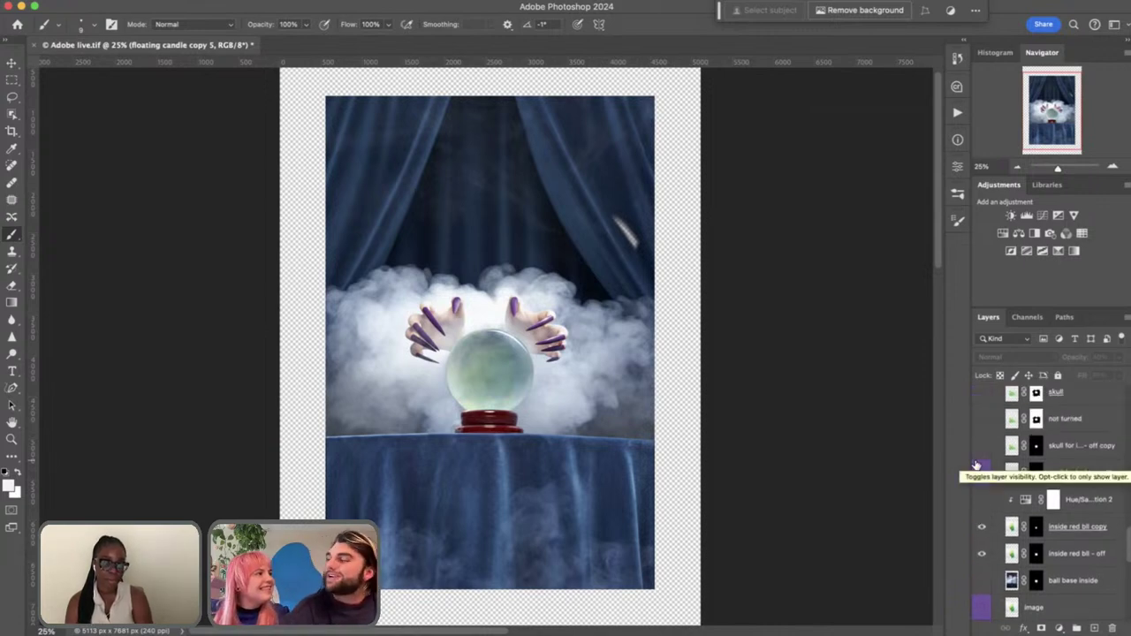
scroll(981, 446, up, 3)
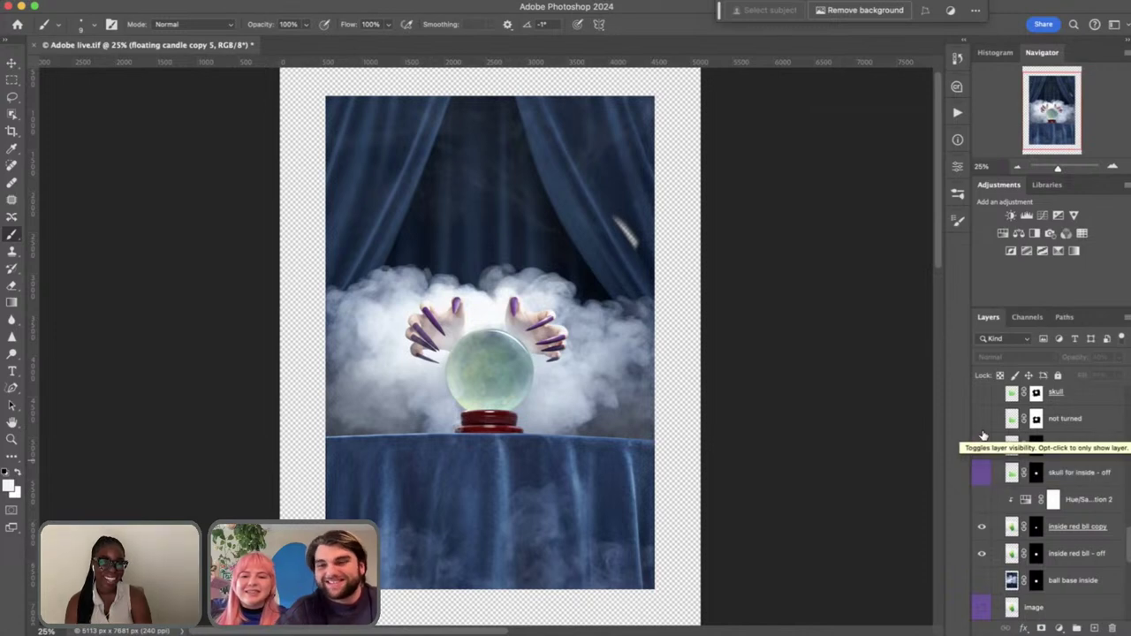
click(981, 431)
click(982, 459)
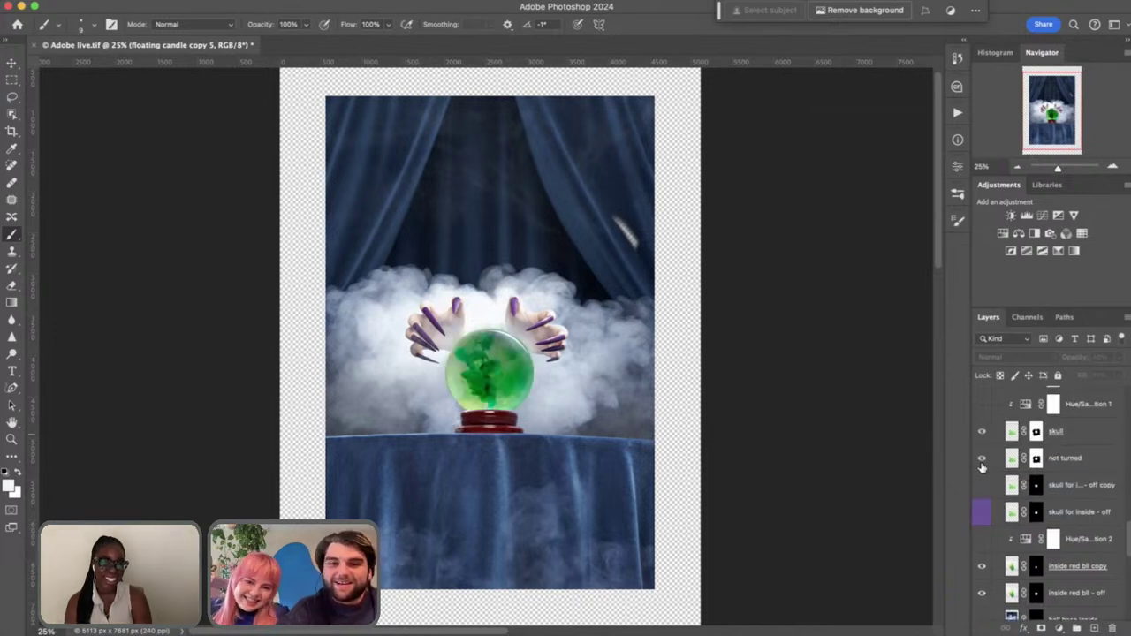
click(981, 458)
Show the Hue/Saturation 1 and brighten adjustments above the skull layer, plus the blobs part 1 group
scroll(987, 459, up, 3)
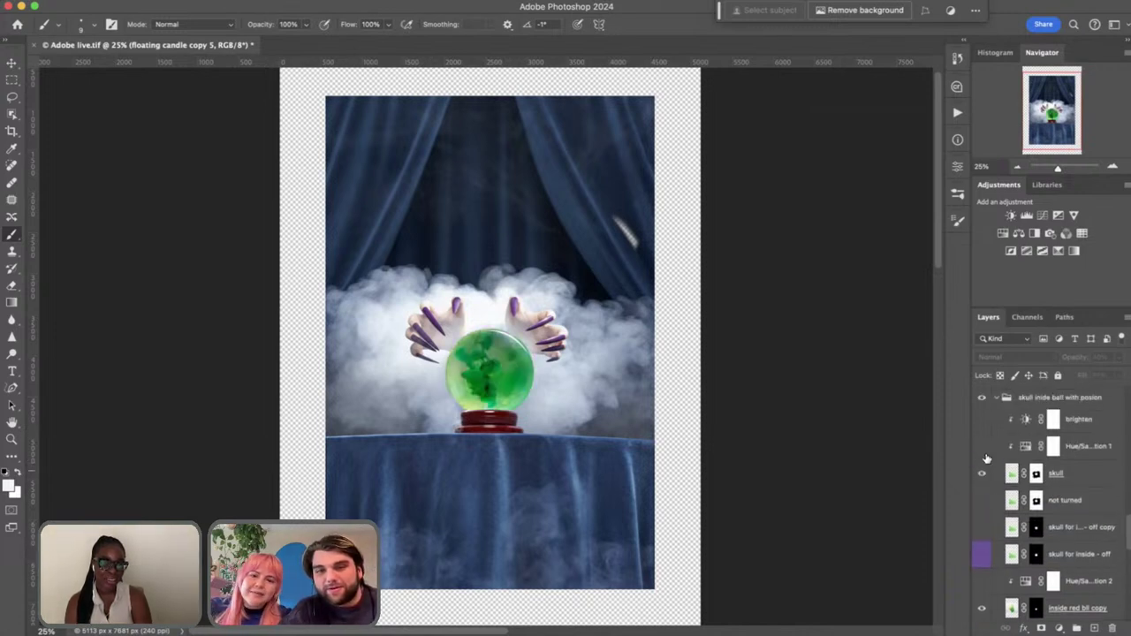
click(982, 447)
click(982, 421)
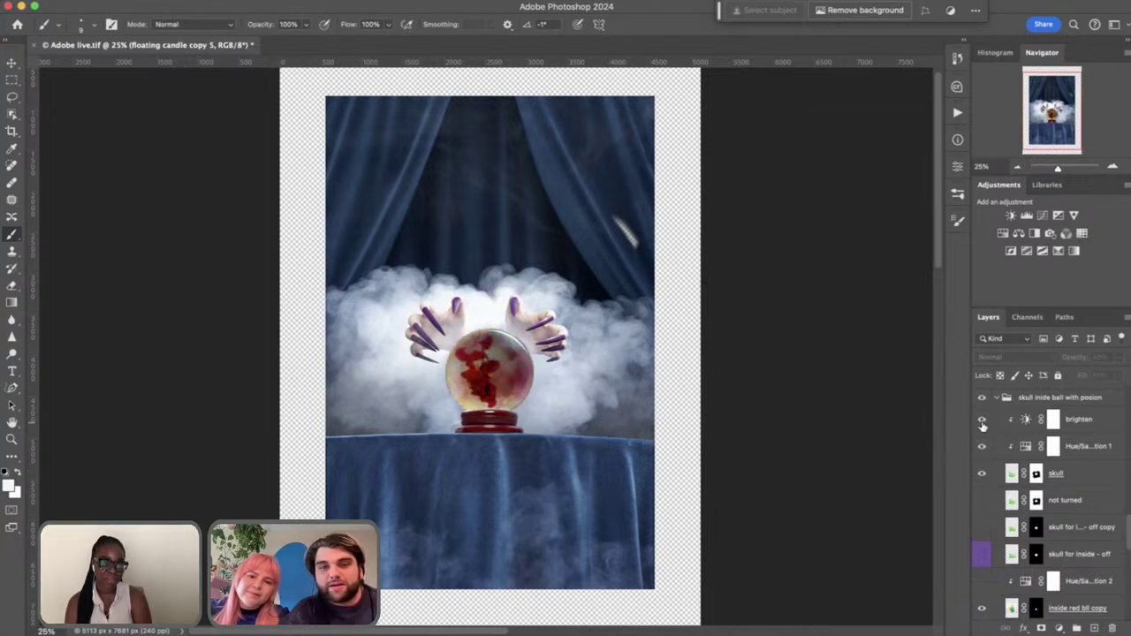
scroll(995, 452, up, 5)
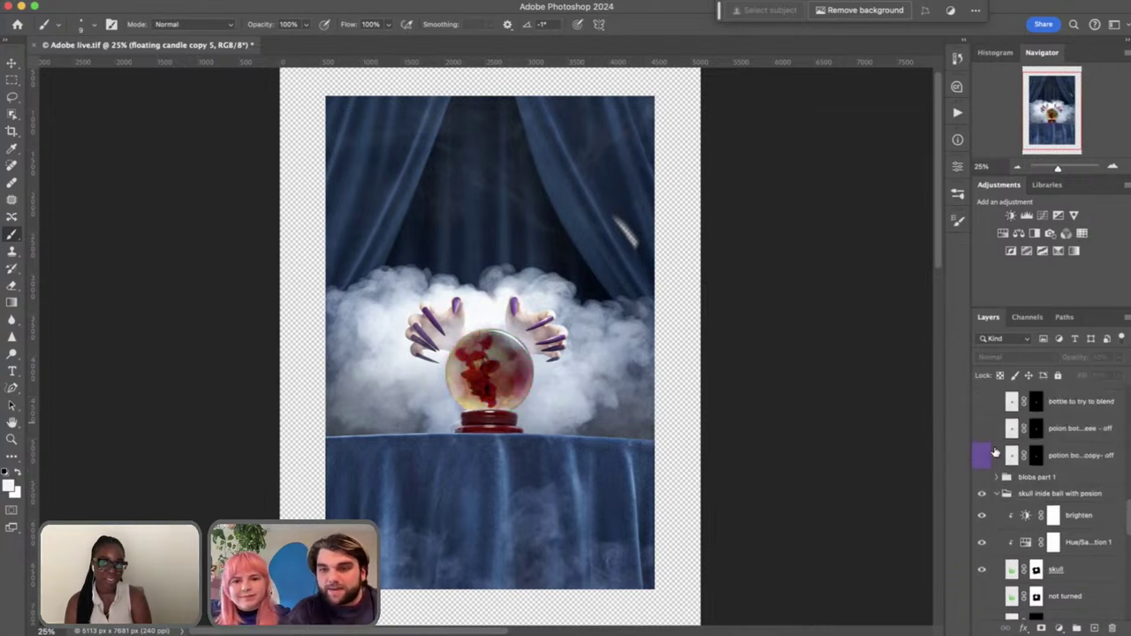
scroll(987, 465, up, 1)
click(982, 488)
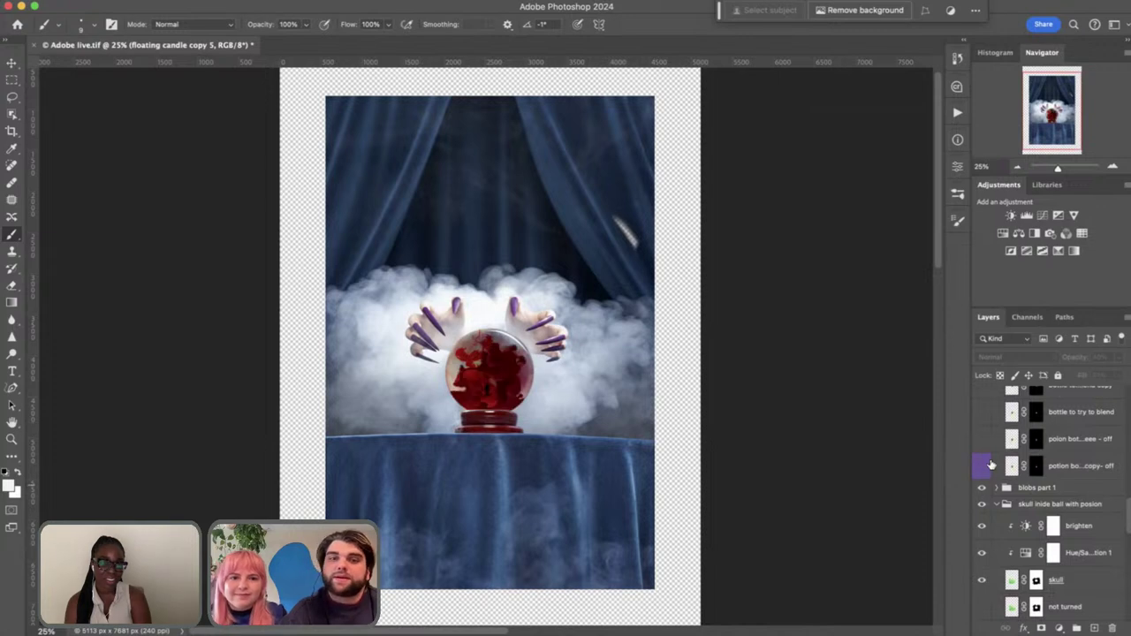
Show the potion bottle copy - off layer, the 092822 bottle layer and its toggle on/off adjustment, and inspect the bottle in the ball
scroll(987, 466, up, 4)
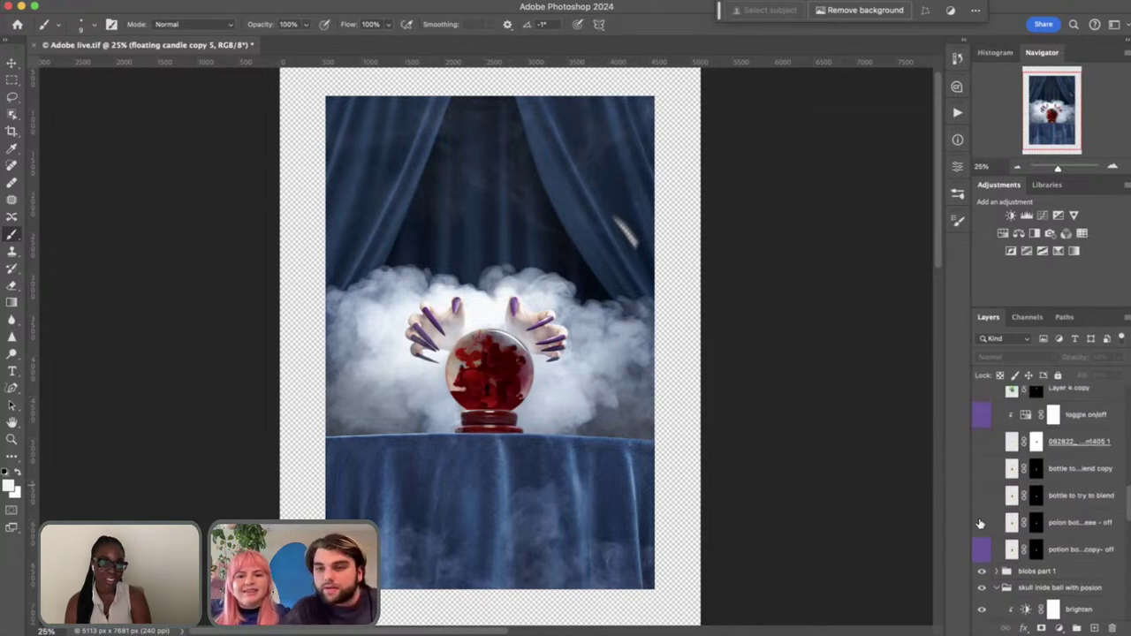
click(981, 549)
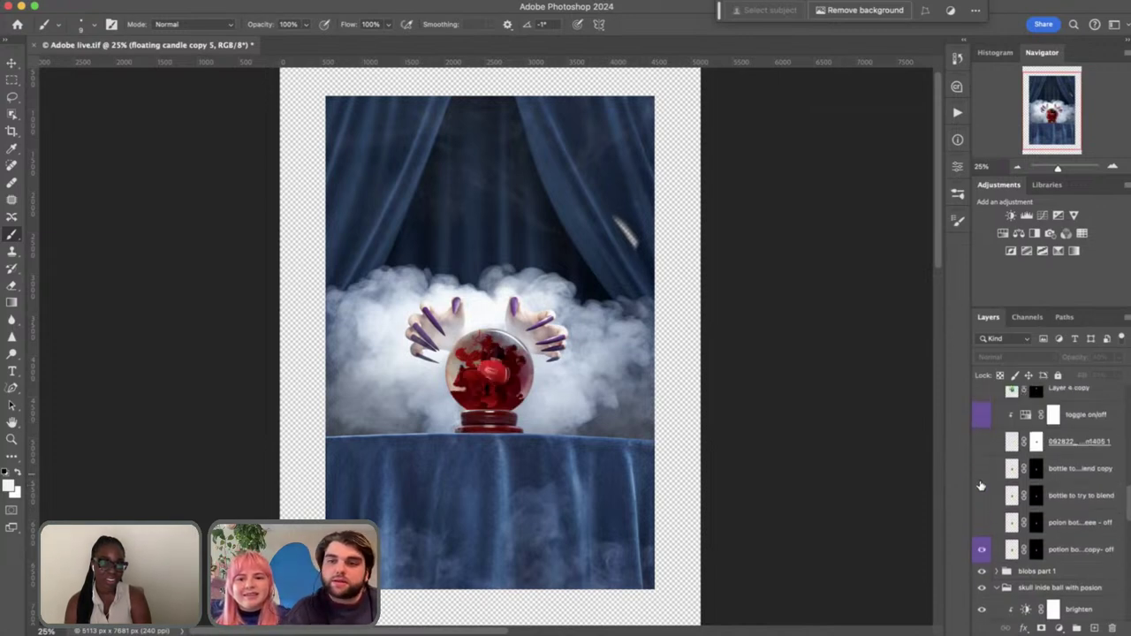
click(981, 441)
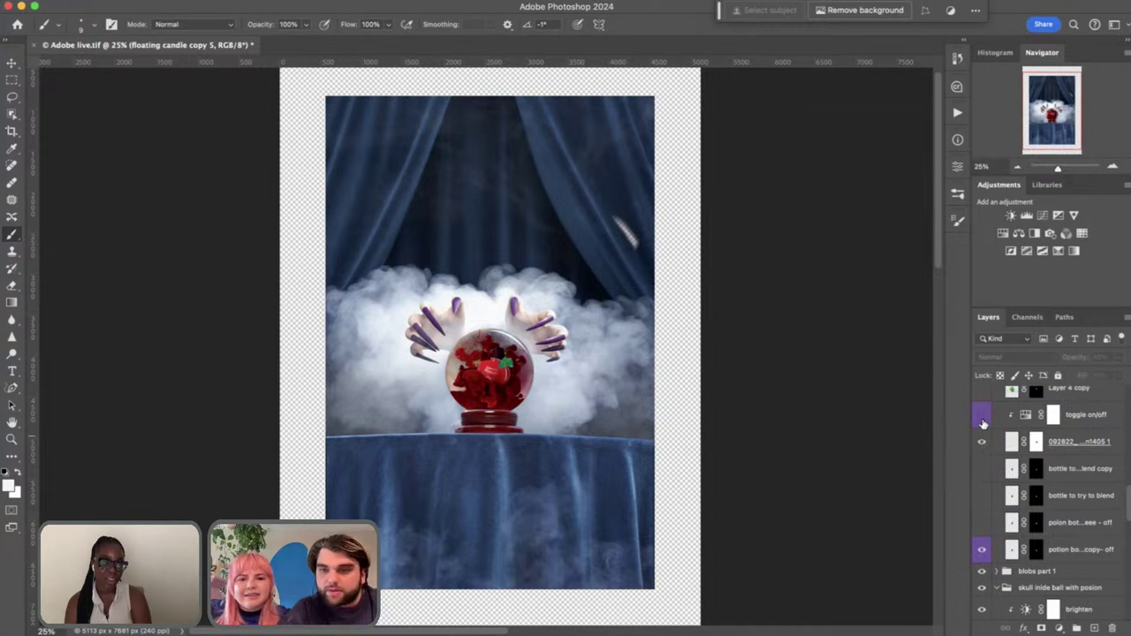
click(981, 415)
key(super+plus)
key(super+plus)
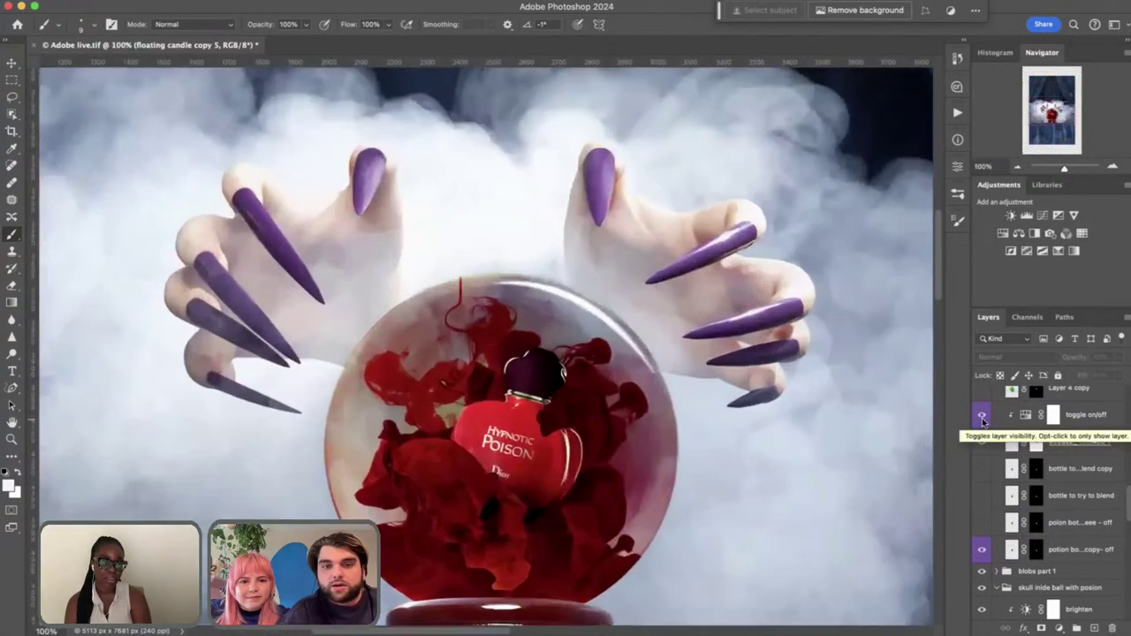
scroll(753, 452, down, 2)
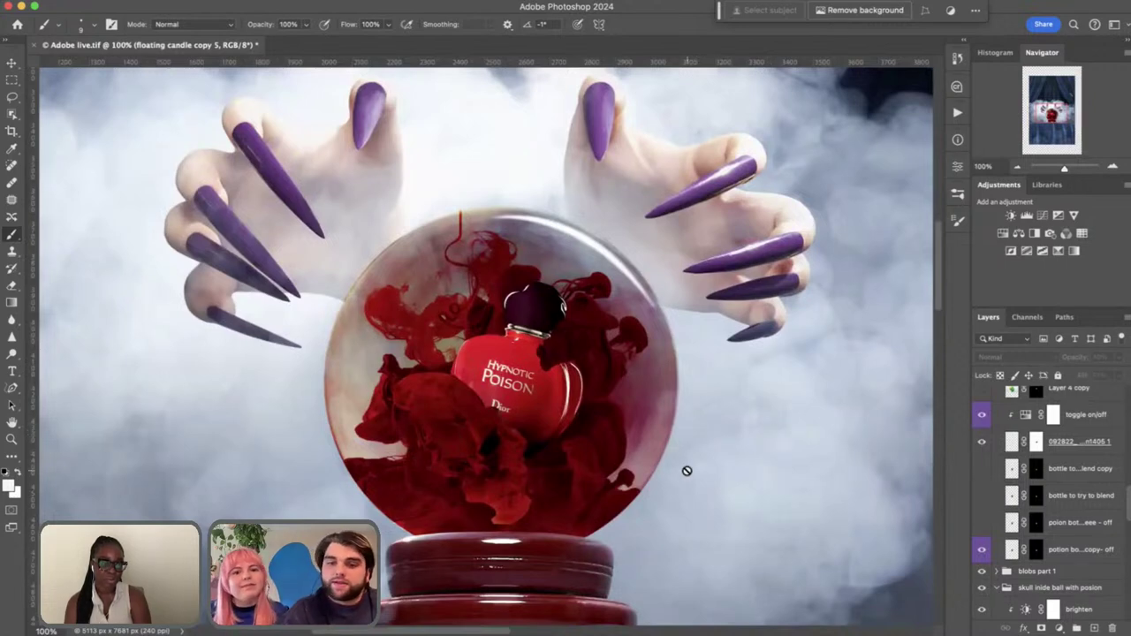
Show both backdrop color adjustments and the ball stand color adjustment to recolor the curtains, table and stand purple
key(super+minus)
key(super+minus)
key(super+minus)
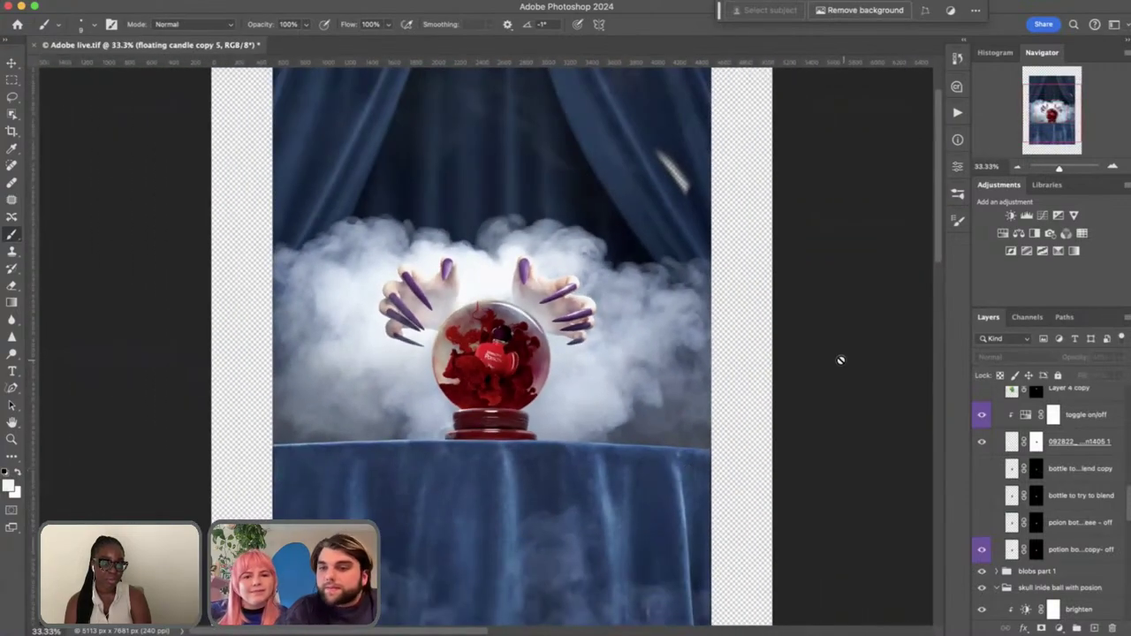
scroll(981, 453, up, 5)
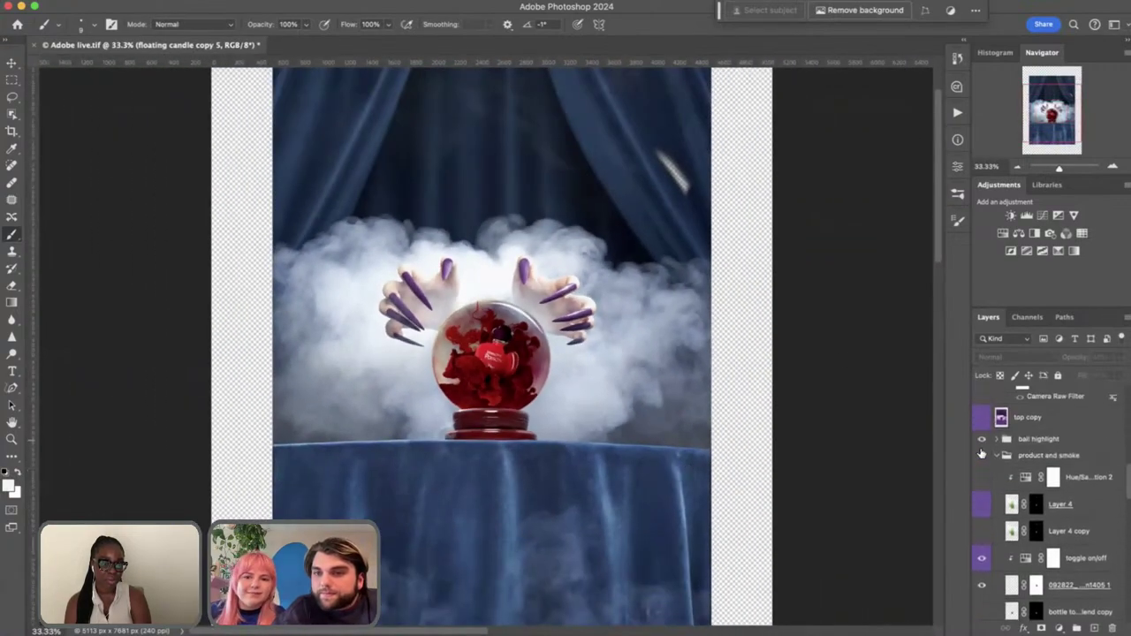
scroll(981, 453, up, 1)
scroll(981, 452, down, 10)
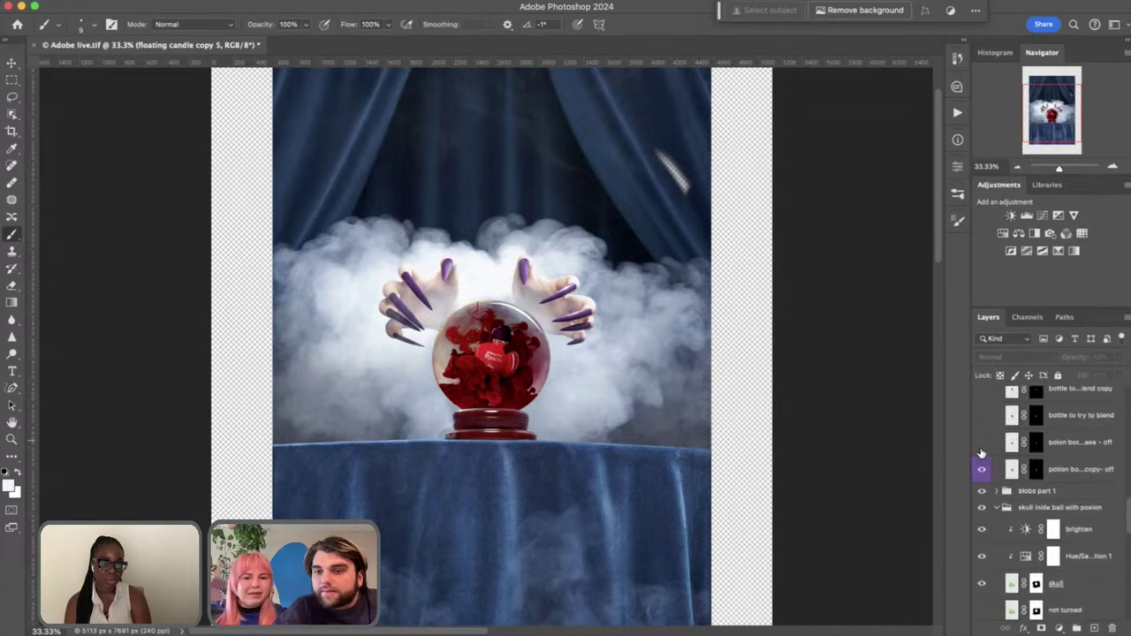
scroll(979, 506, down, 4)
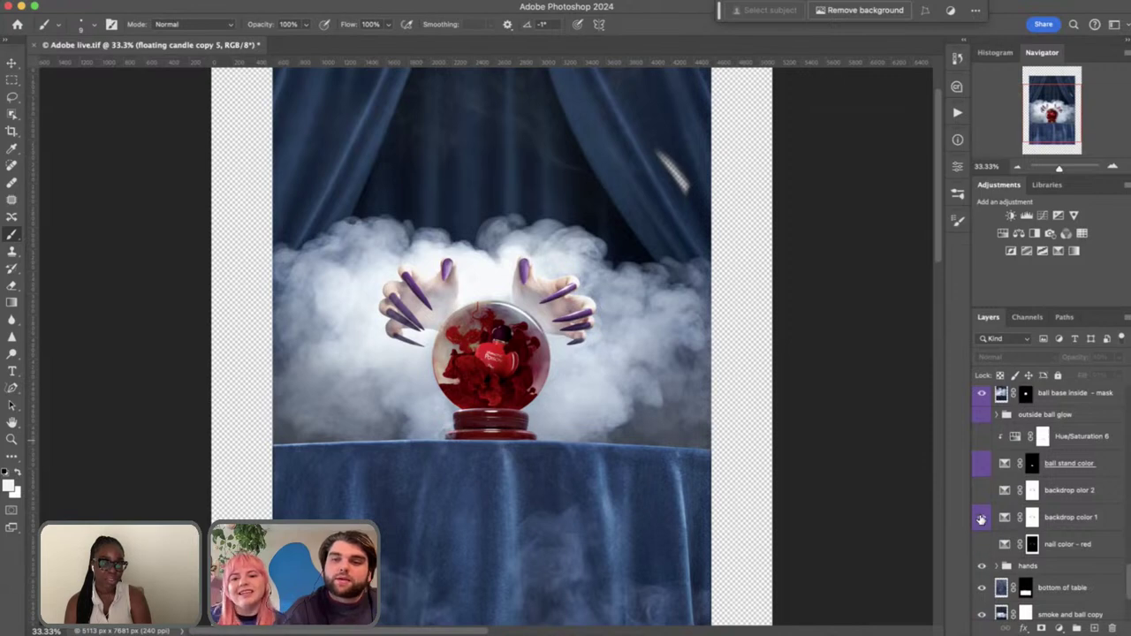
click(981, 517)
click(981, 489)
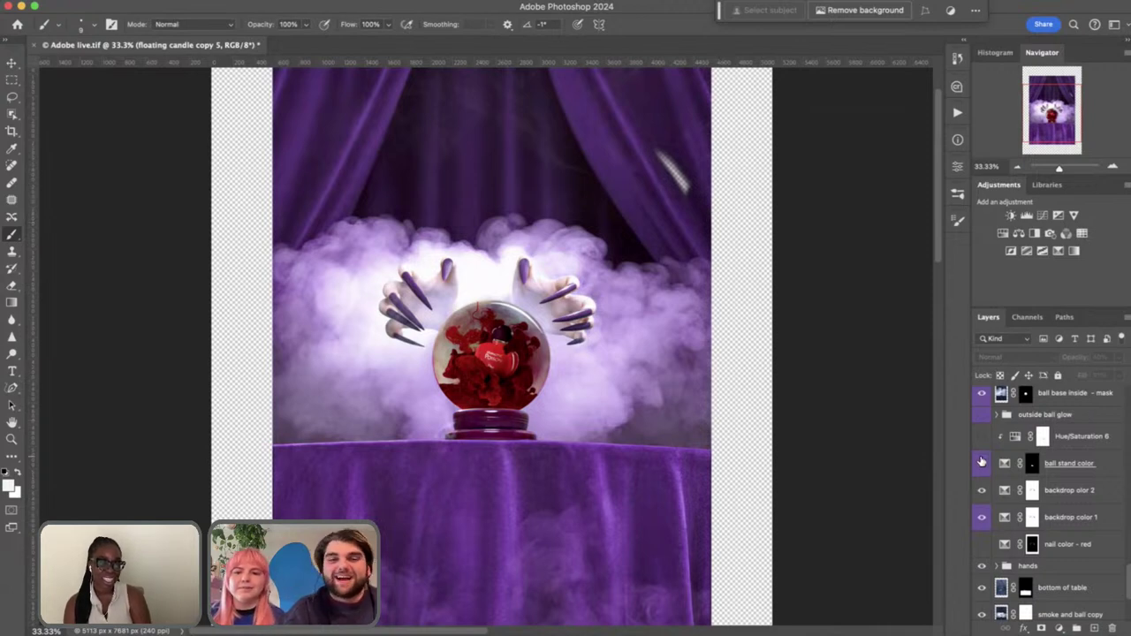
Show the Hue/Saturation 6 adjustment above ball stand color and the outside ball glow group
key(super+minus)
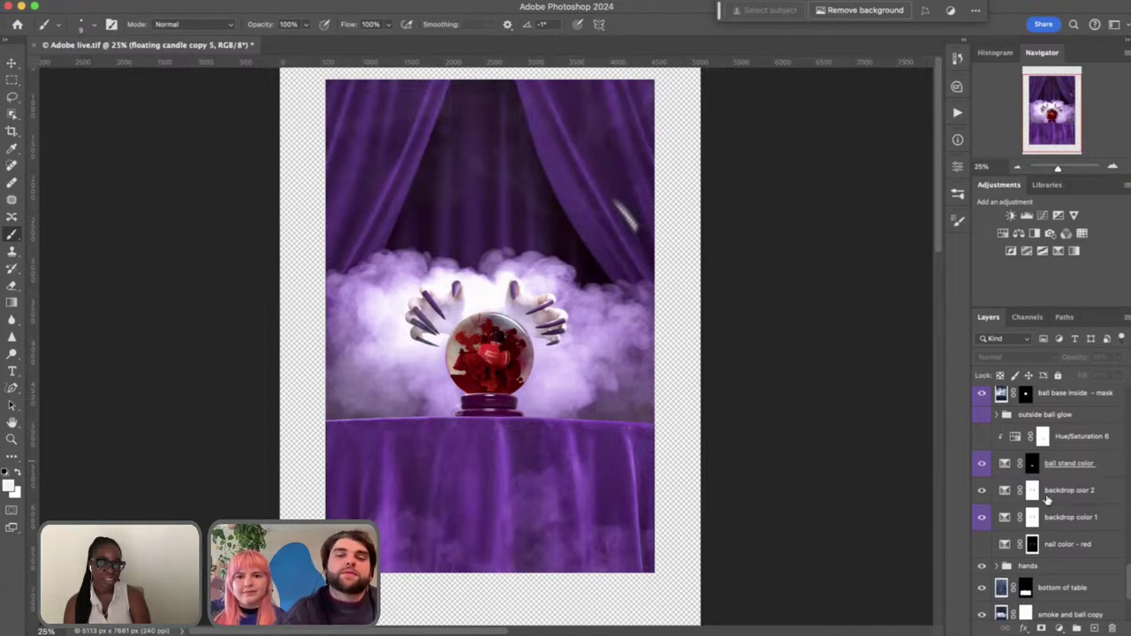
scroll(1043, 501, up, 1)
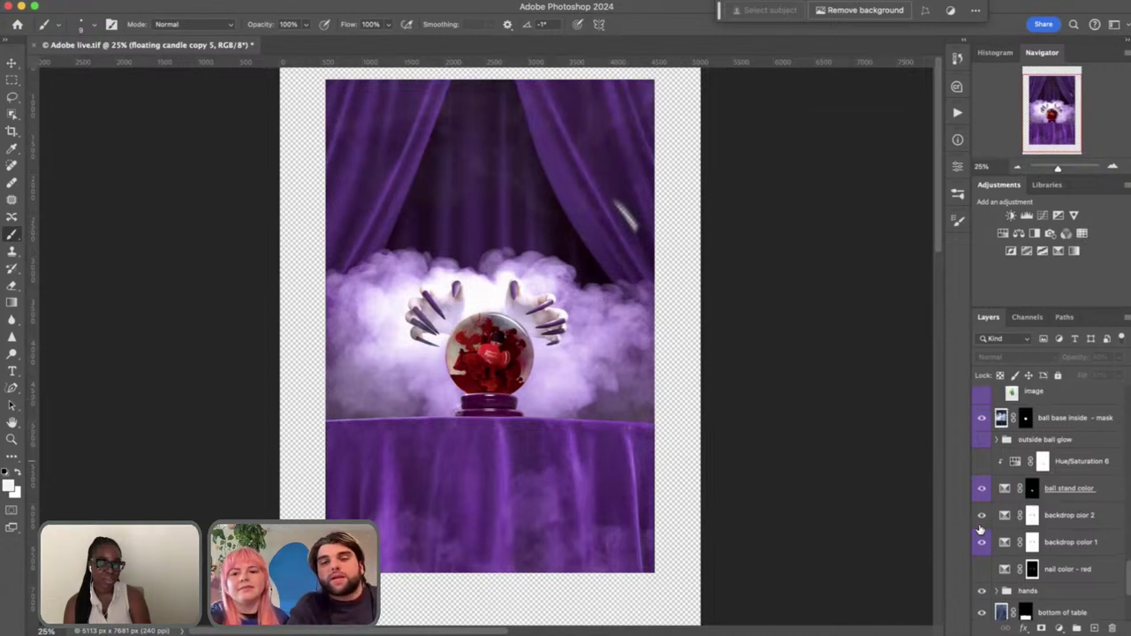
click(981, 462)
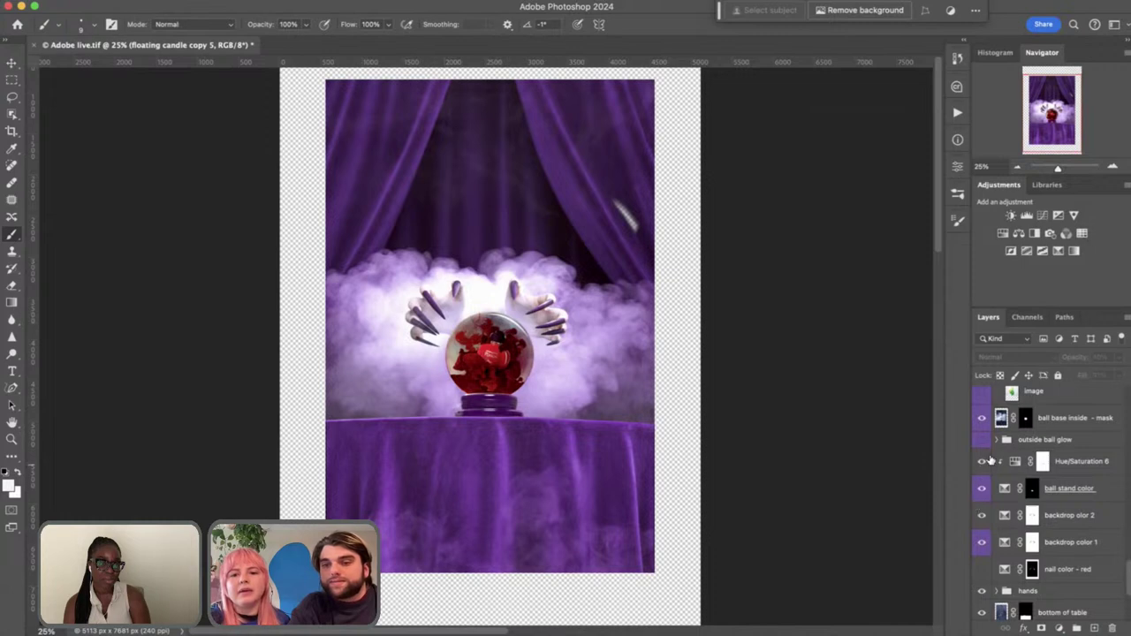
scroll(989, 464, up, 1)
scroll(984, 502, up, 8)
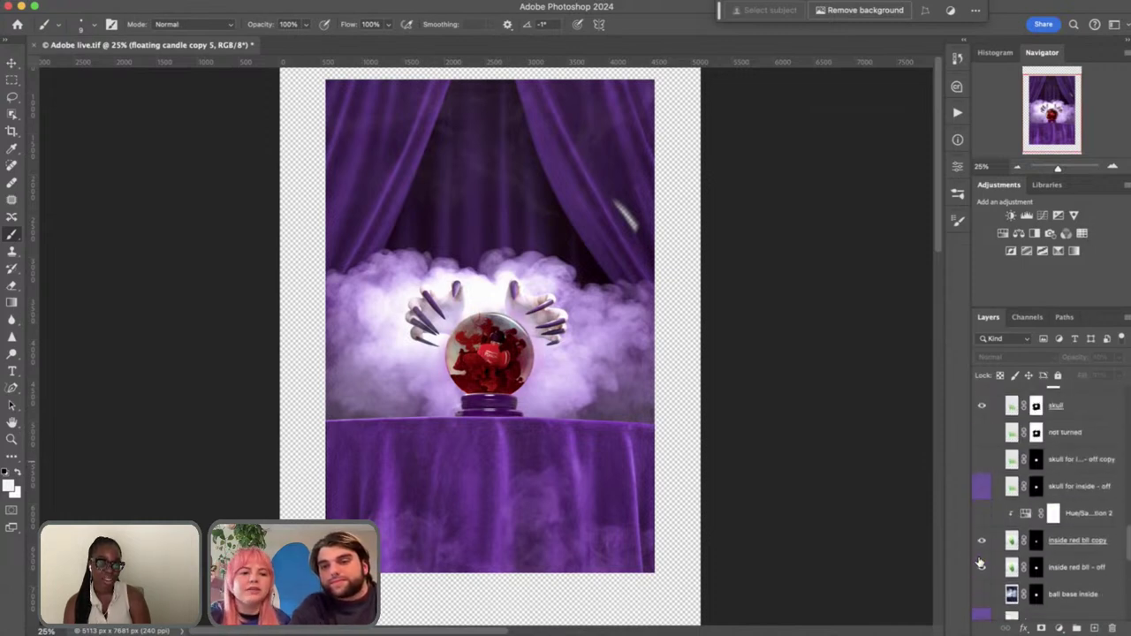
Show Layer 4 and its Hue/Saturation 2 adjustment in the product and smoke group, plus the top copy layer
scroll(981, 559, up, 3)
scroll(985, 552, up, 10)
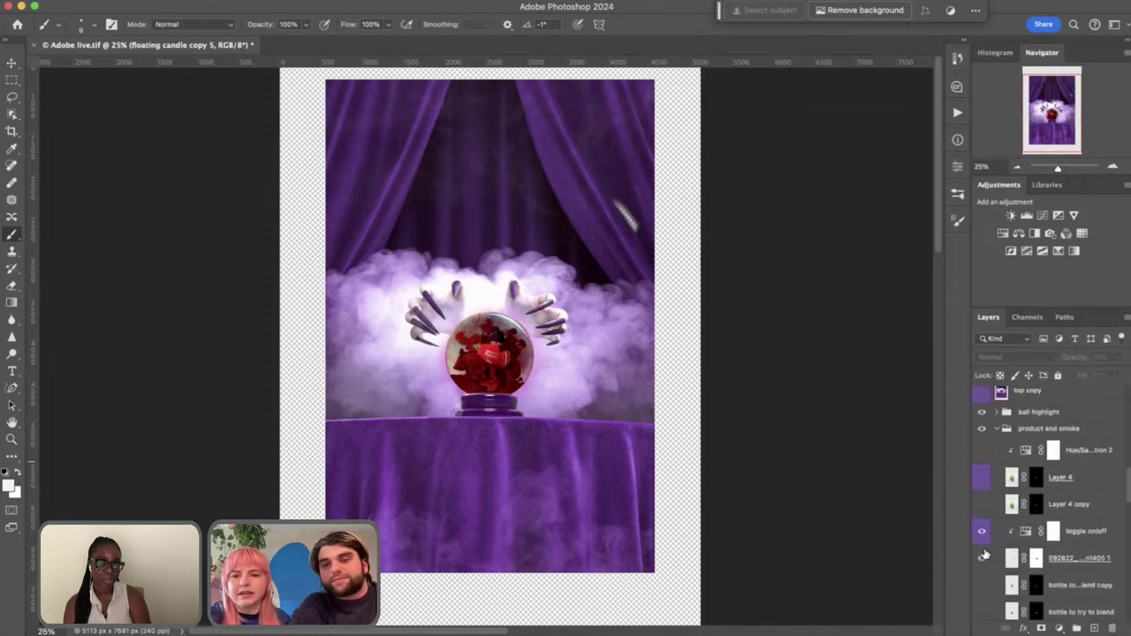
click(982, 478)
click(982, 455)
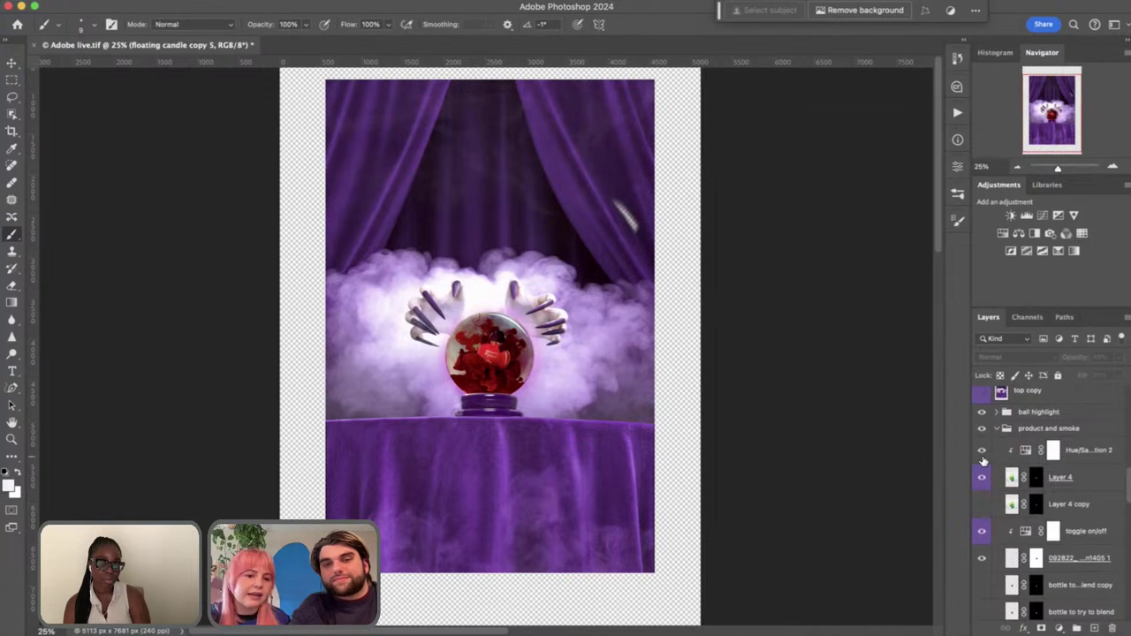
scroll(981, 467, up, 4)
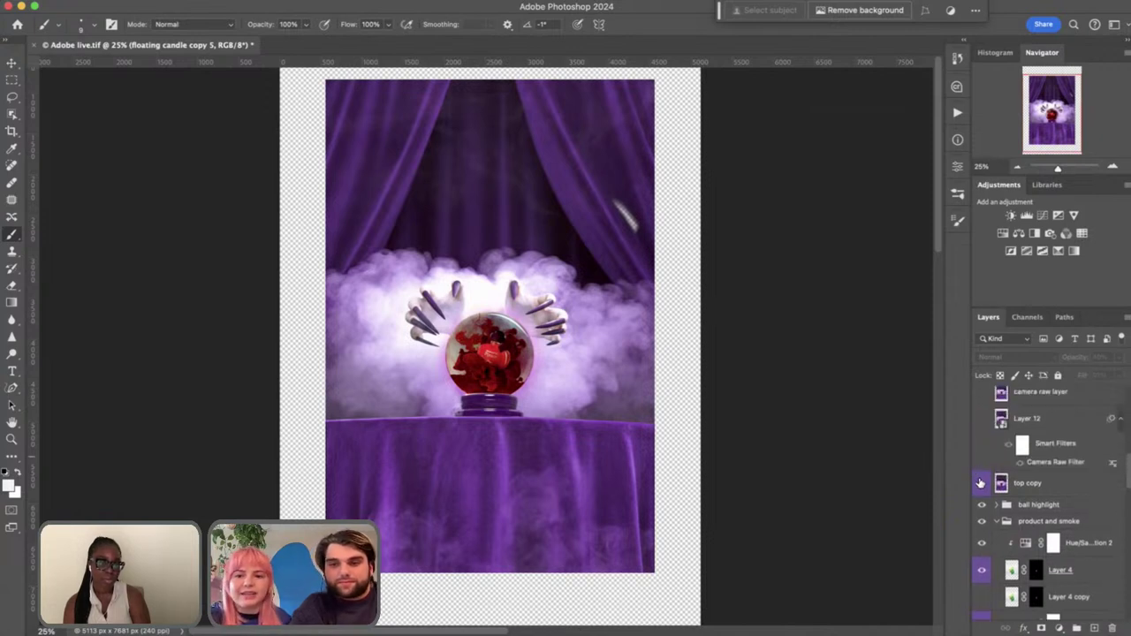
click(980, 484)
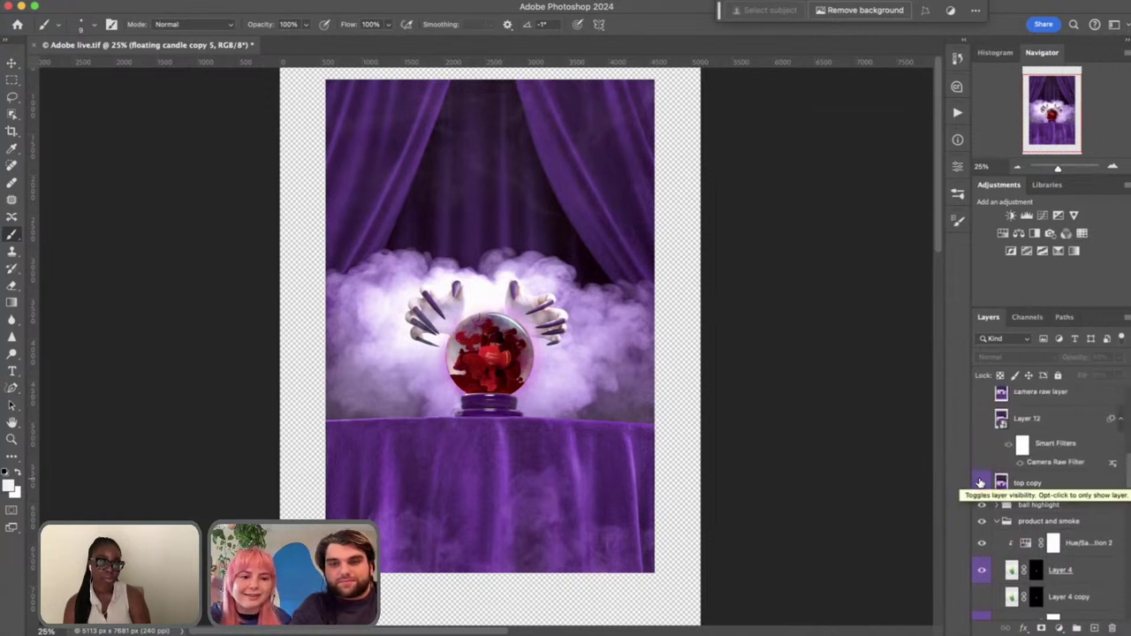
Show the upper ball base inside layer and the masked smoke and ball copy layer below the gen ai group
scroll(1000, 477, up, 1)
scroll(999, 478, up, 6)
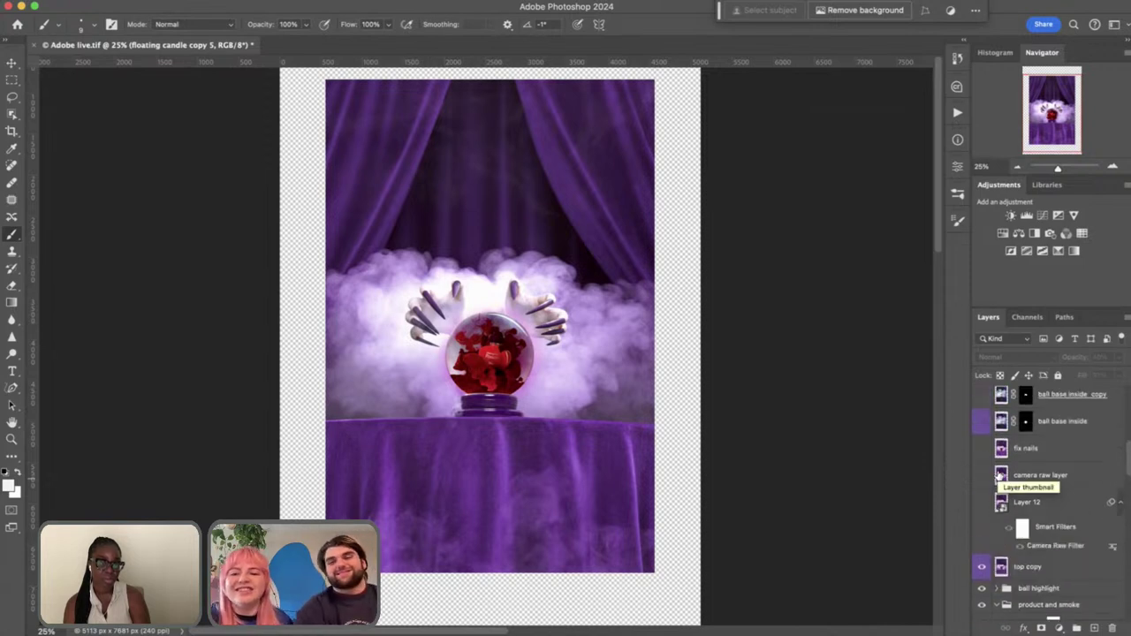
scroll(987, 510, up, 2)
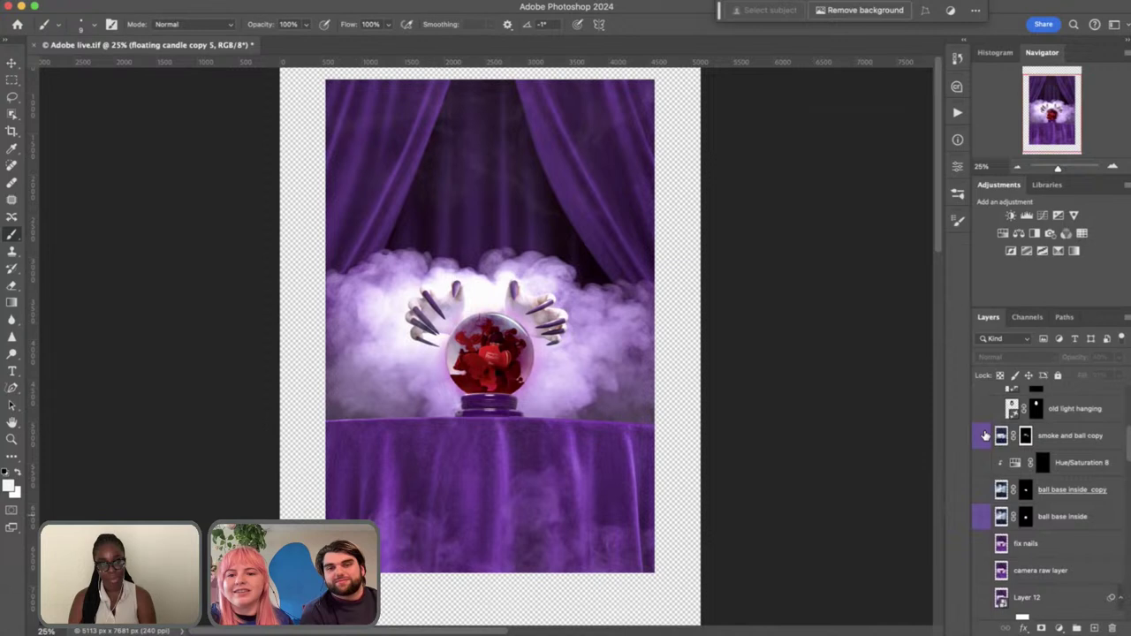
click(982, 518)
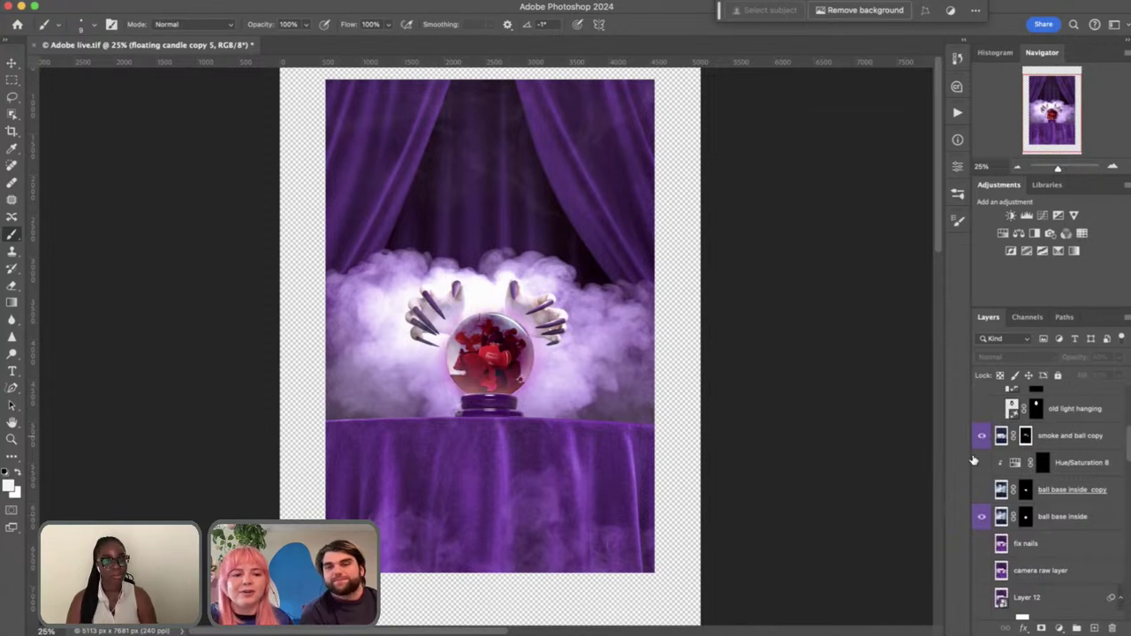
Collapse the gen ai group at the head of the layer stack
scroll(1008, 530, up, 6)
scroll(1025, 512, up, 4)
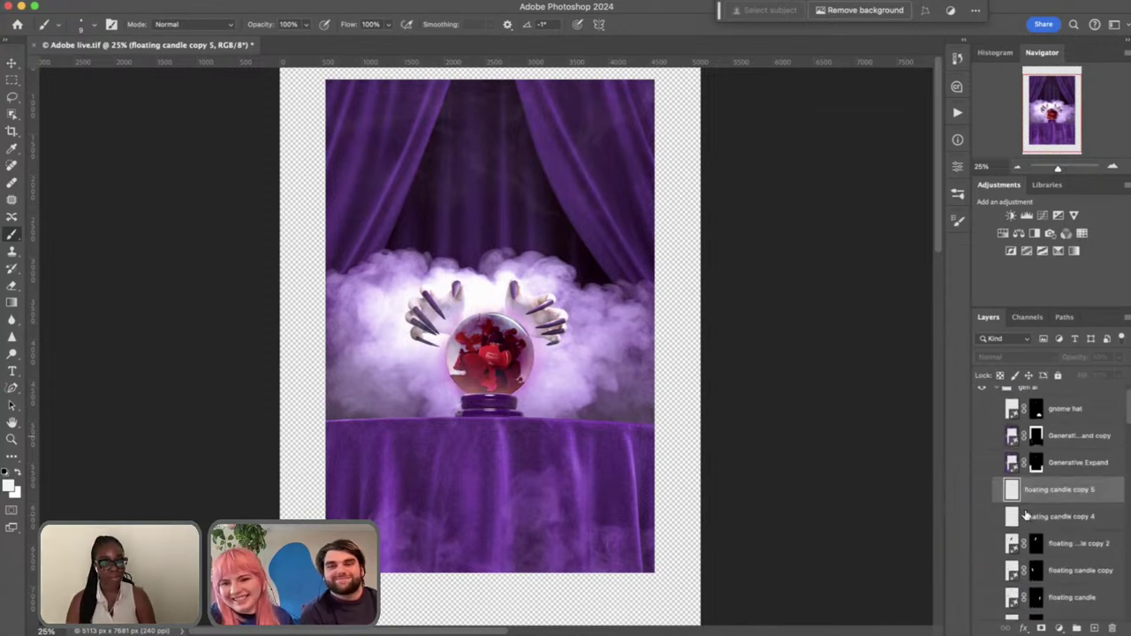
click(997, 395)
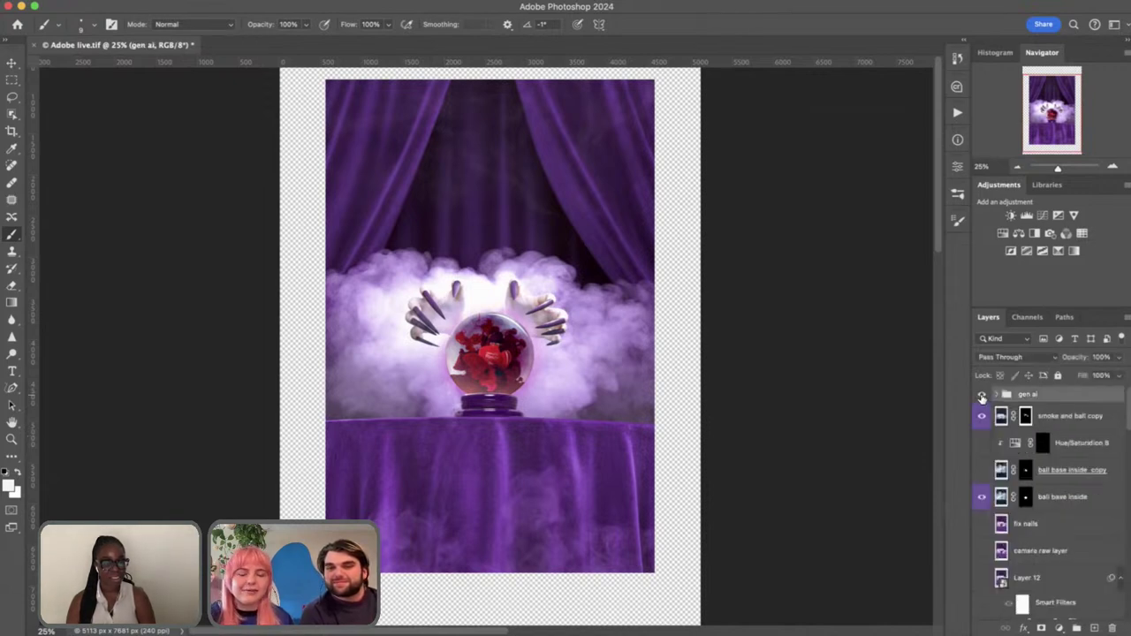